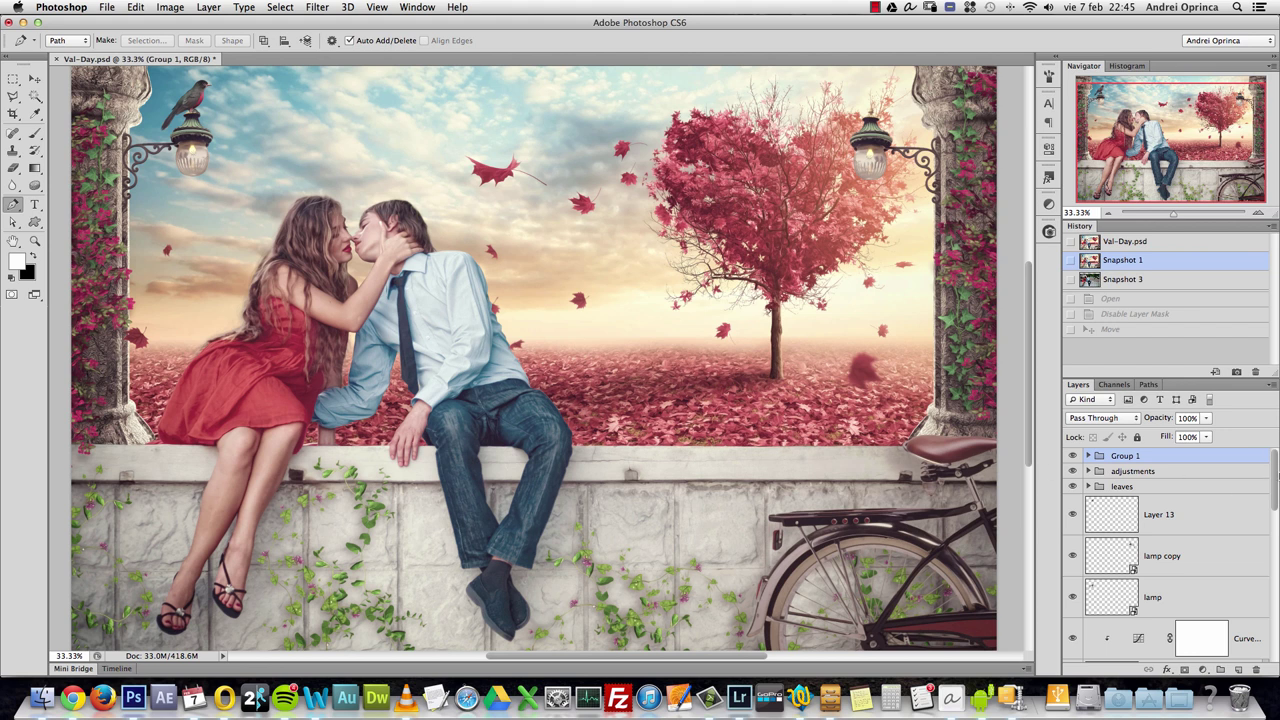
- Open the couple photo Depositphotos_1246997_original.jpg from the Stock folder
{"action": "mouse_move", "coordinate": [1276, 478]}
{"action": "left_mouse_down"}
{"action": "mouse_move", "coordinate": [1276, 493]}
{"action": "mouse_move", "coordinate": [1276, 462]}
{"action": "left_mouse_up"}
{"action": "key", "text": "super+o"}
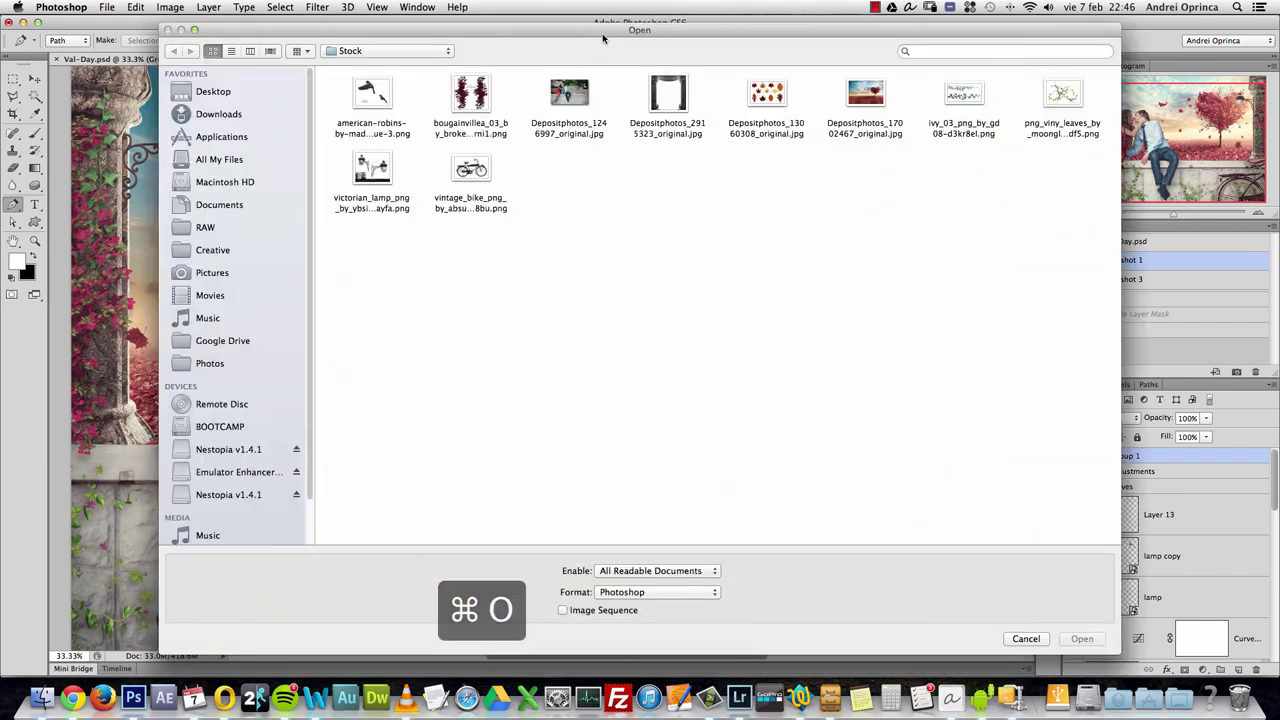
{"action": "left_click", "coordinate": [388, 51]}
{"action": "left_click", "coordinate": [594, 198]}
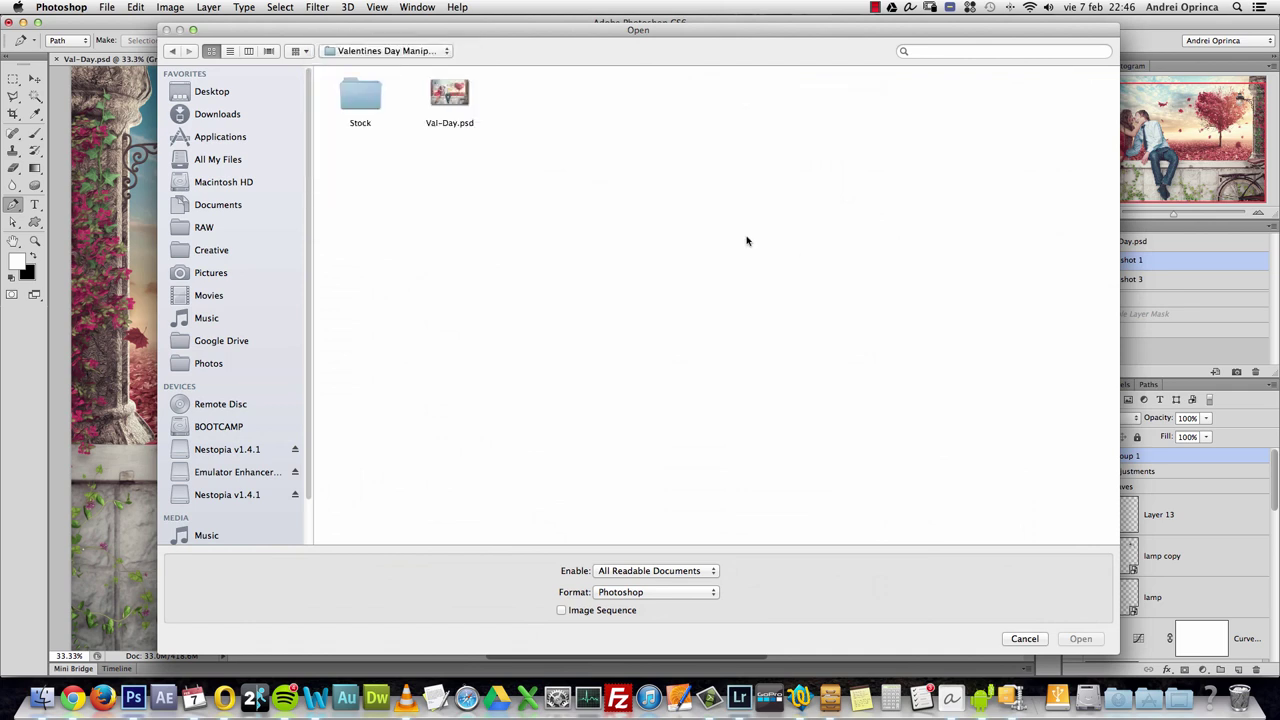
{"action": "double_click", "coordinate": [356, 91]}
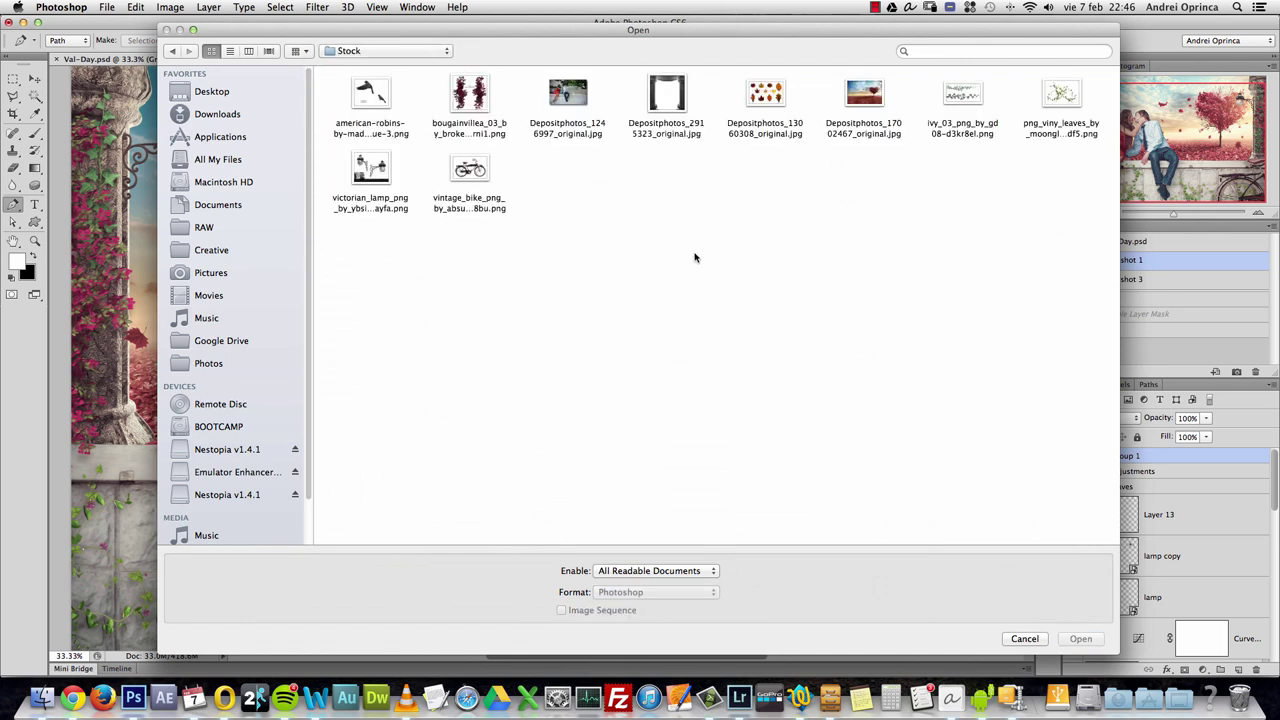
{"action": "left_click", "coordinate": [580, 108]}
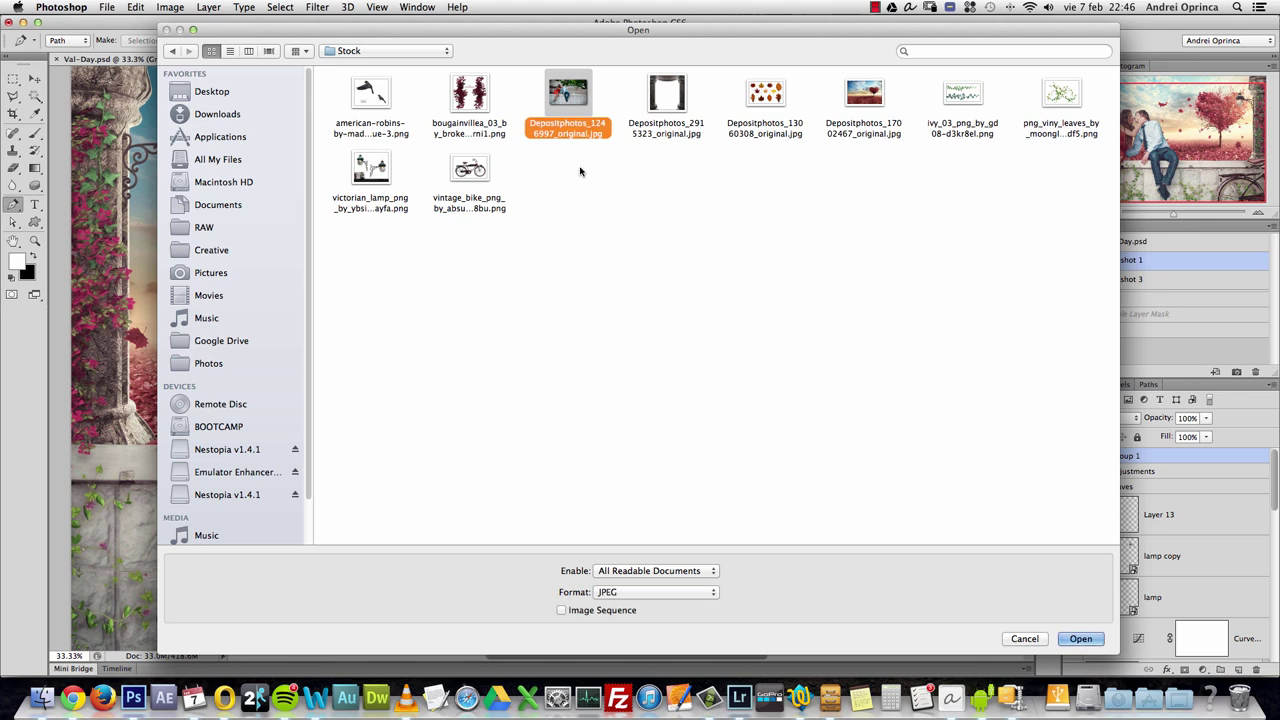
{"action": "left_click", "coordinate": [1072, 639]}
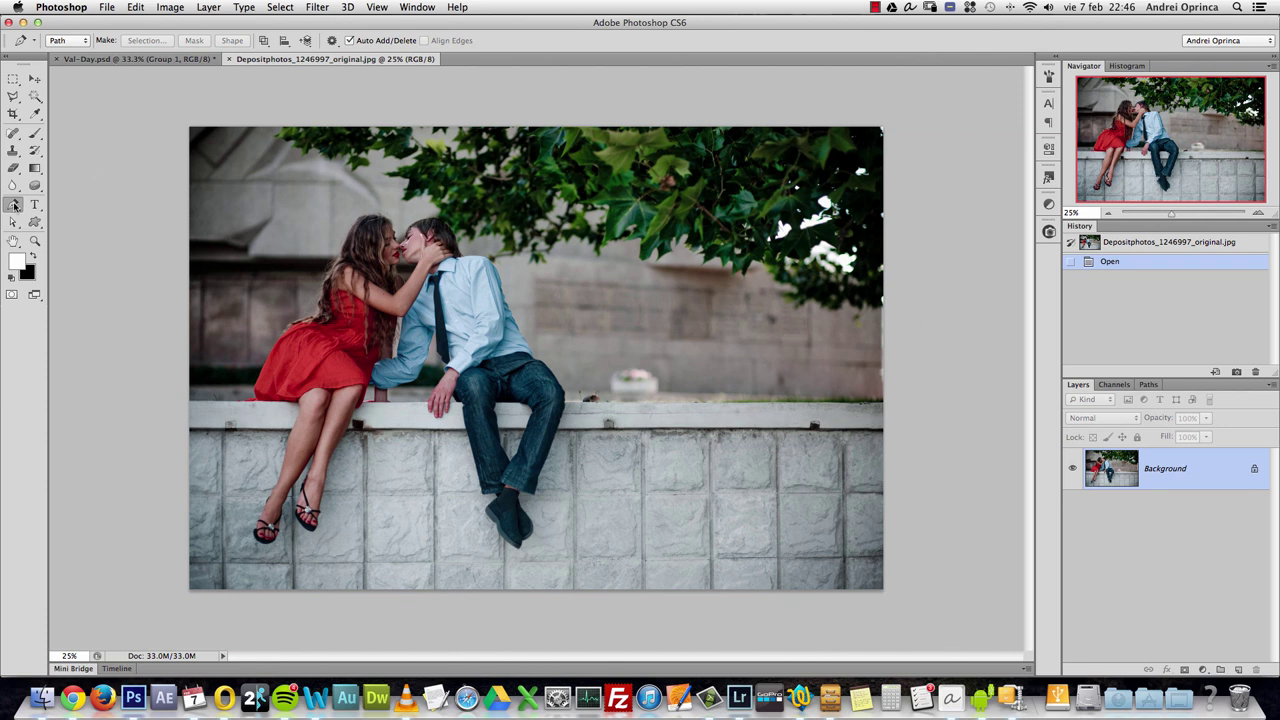
{"action": "left_click_drag", "start_coordinate": [14, 206], "coordinate": [80, 200]}
{"action": "left_click", "coordinate": [35, 98]}
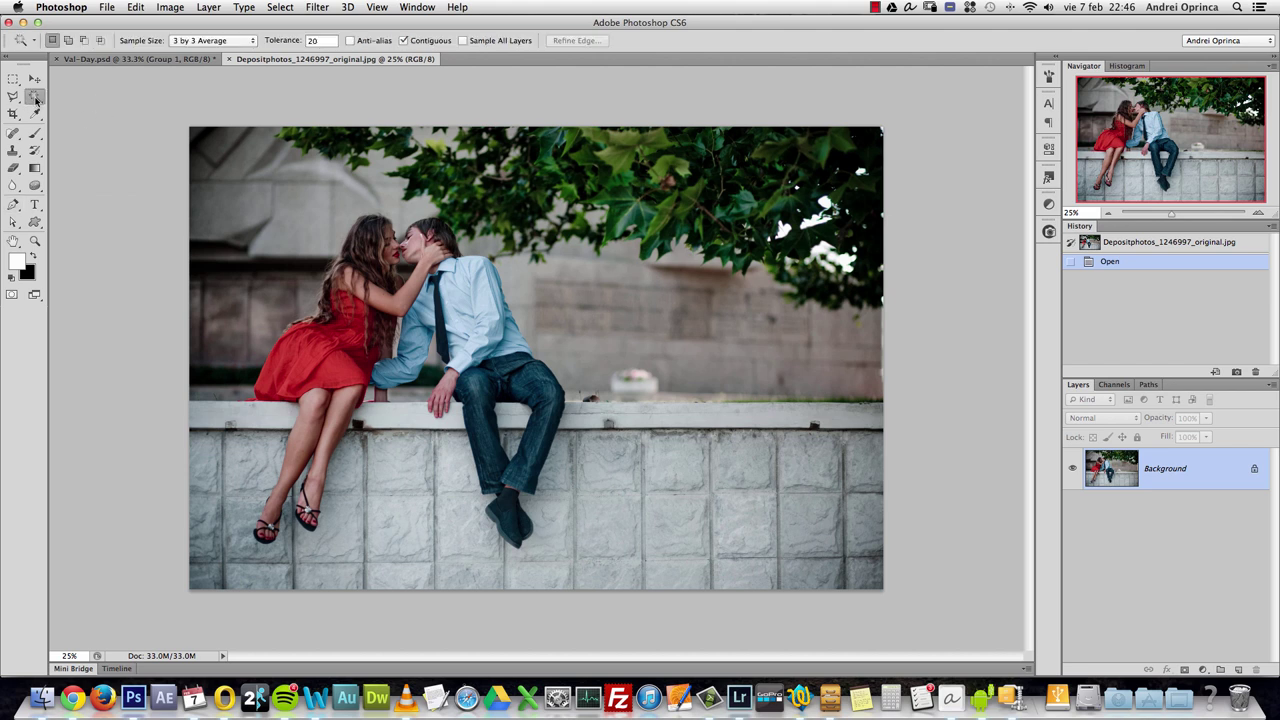
{"action": "left_click_drag", "start_coordinate": [35, 98], "coordinate": [90, 98]}
{"action": "left_click", "coordinate": [90, 98]}
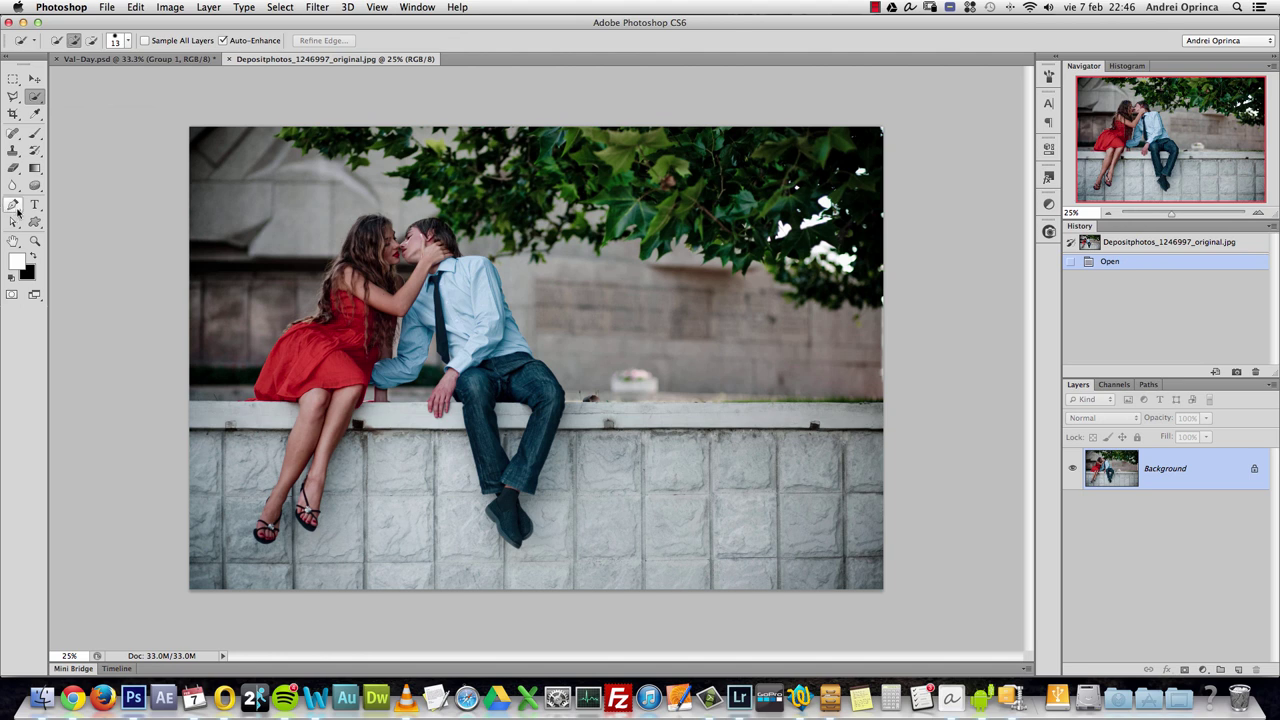
- With the Pen tool in Path mode, trace the wall's top edge from the photo's right border toward the man's knee
{"action": "left_click", "coordinate": [12, 204]}
{"action": "key", "text": "super+1"}
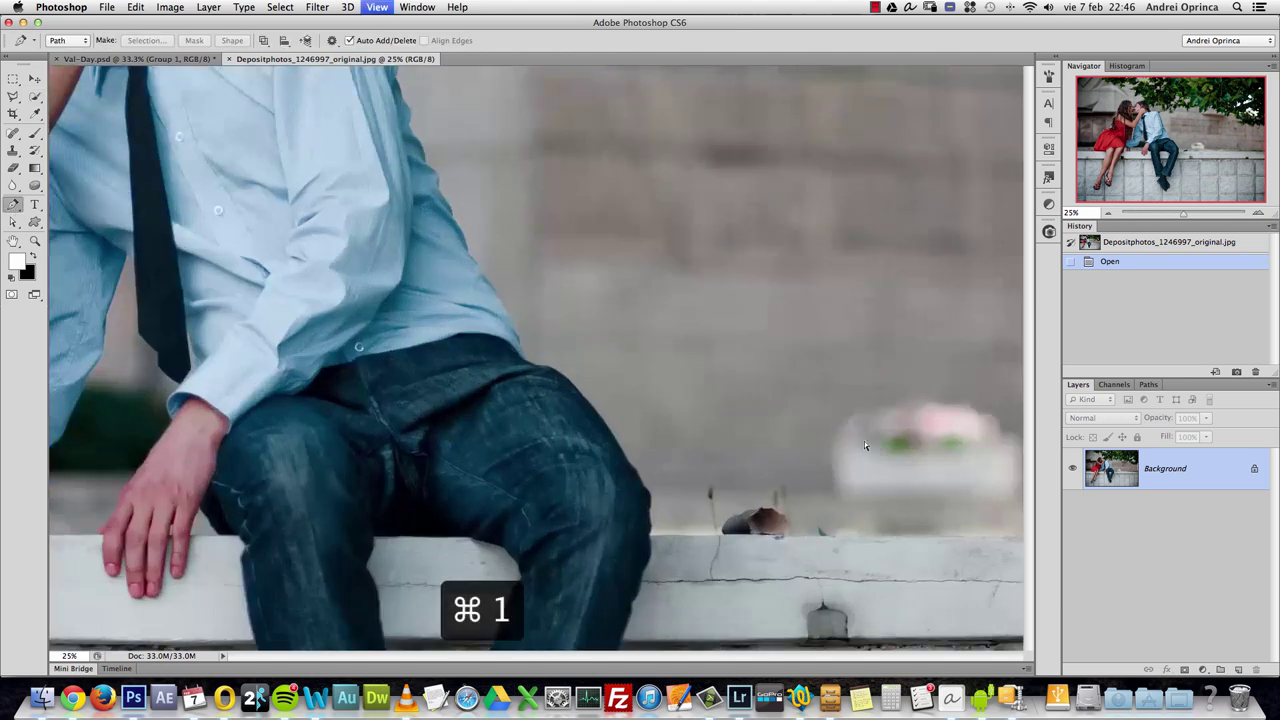
{"action": "scroll", "coordinate": [637, 360], "scroll_direction": "down", "scroll_amount": 5}
{"action": "scroll", "coordinate": [637, 360], "scroll_direction": "right", "scroll_amount": 3}
{"action": "scroll", "coordinate": [768, 381], "scroll_direction": "up", "scroll_amount": 2}
{"action": "scroll", "coordinate": [768, 381], "scroll_direction": "left", "scroll_amount": 2}
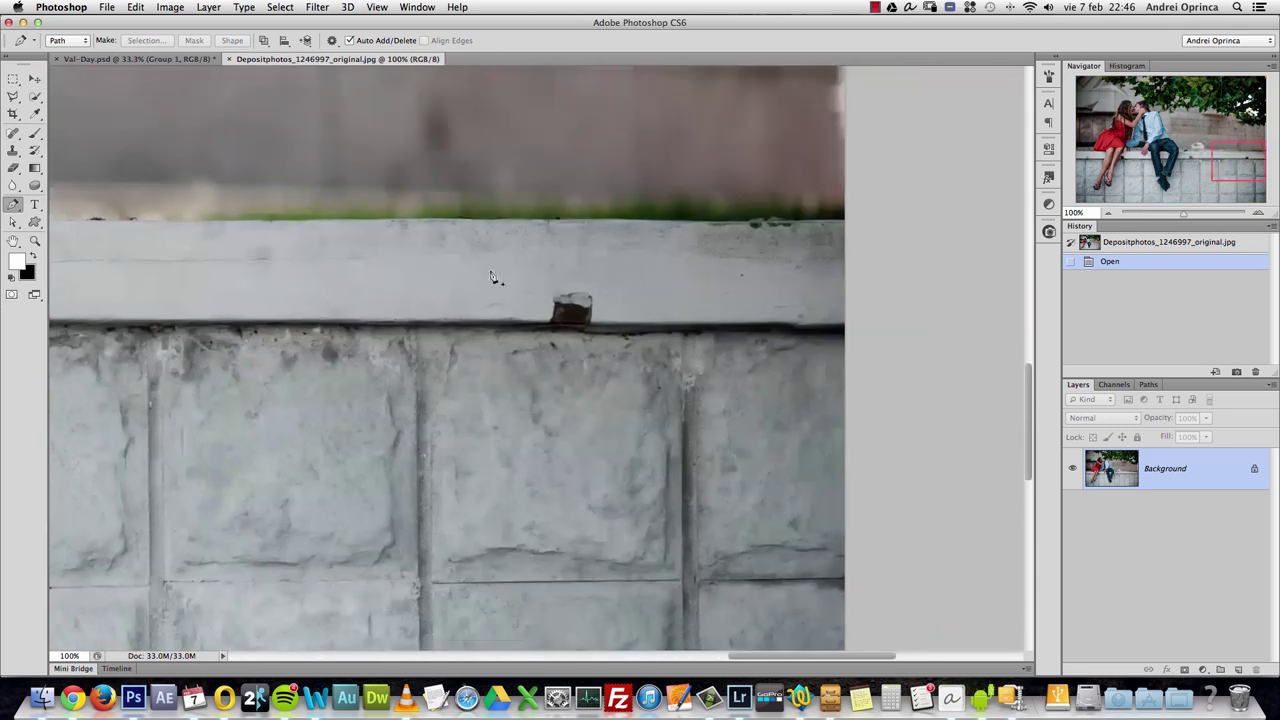
{"action": "left_click", "coordinate": [67, 40]}
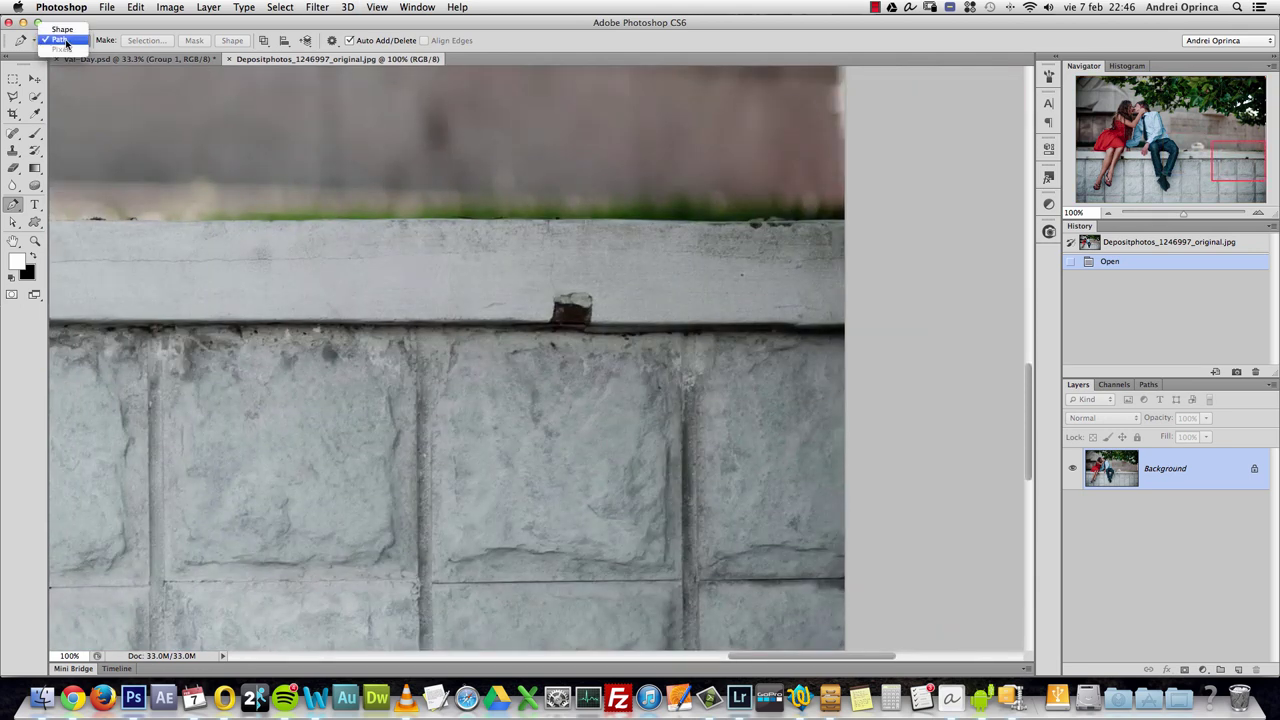
{"action": "left_click", "coordinate": [65, 42]}
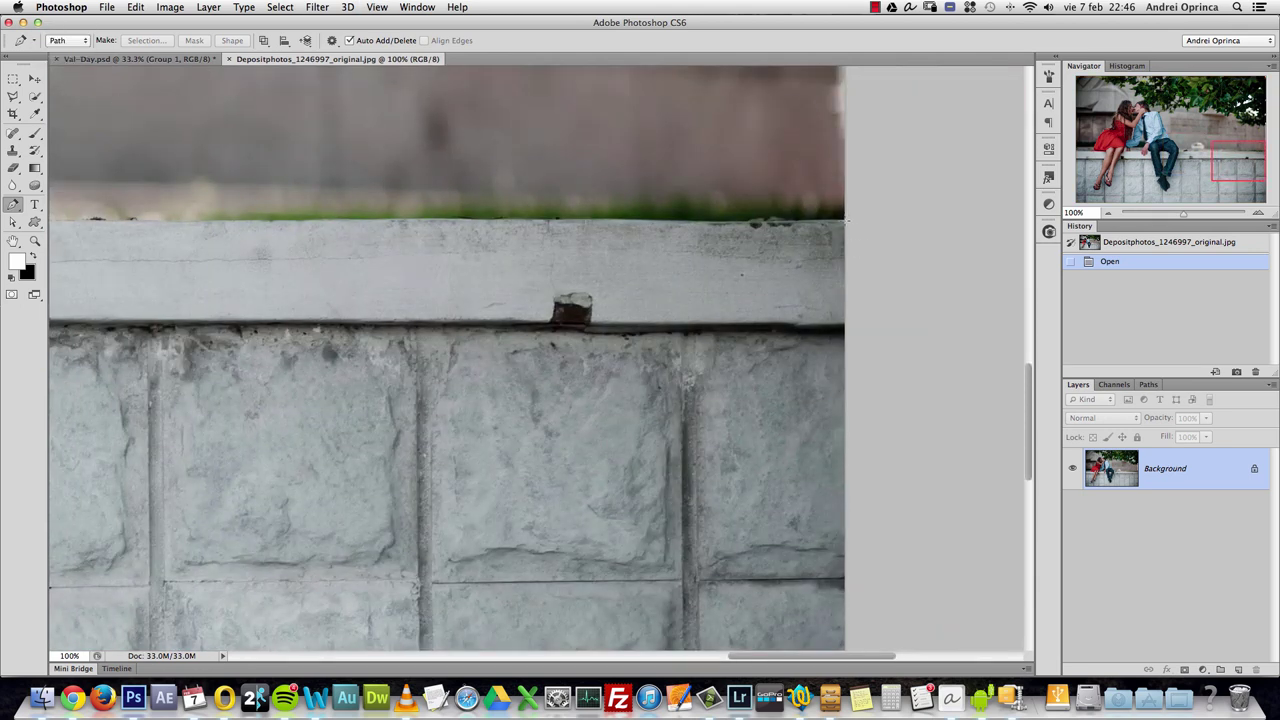
{"action": "left_click", "coordinate": [843, 219]}
{"action": "scroll", "coordinate": [646, 220], "scroll_direction": "left", "scroll_amount": 5}
{"action": "scroll", "coordinate": [646, 220], "scroll_direction": "up", "scroll_amount": 1}
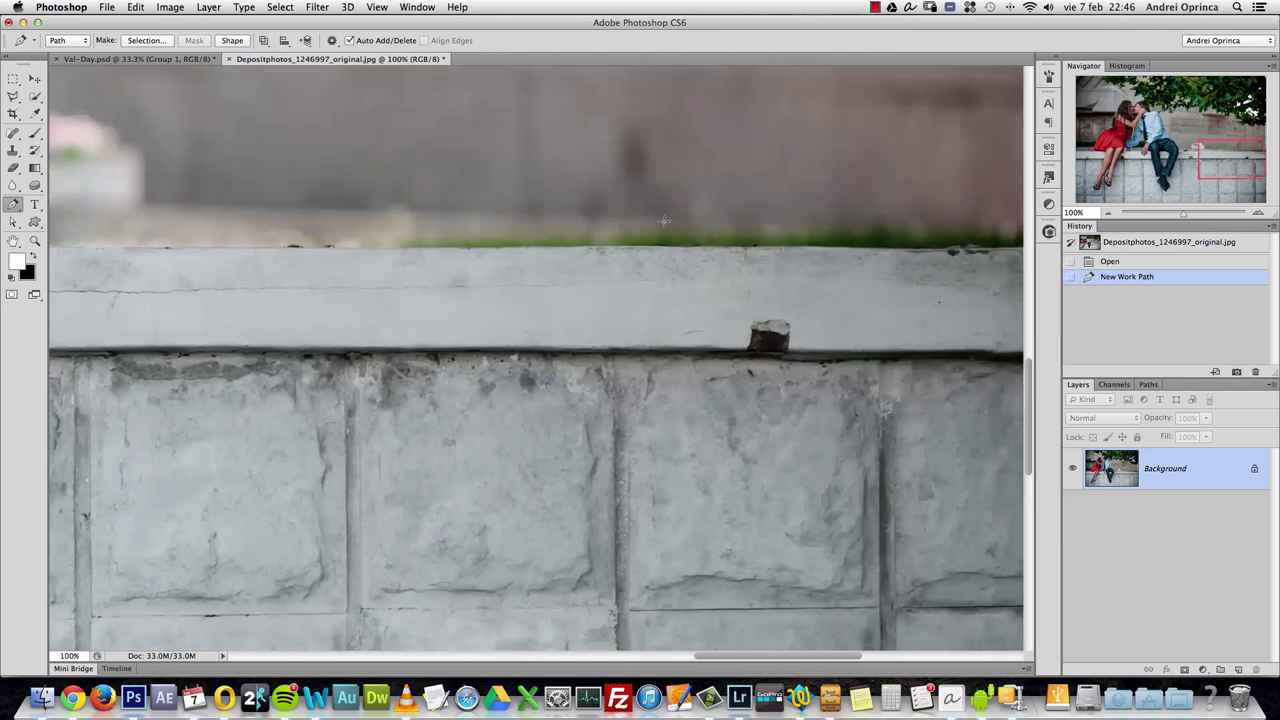
{"action": "left_click", "coordinate": [673, 246]}
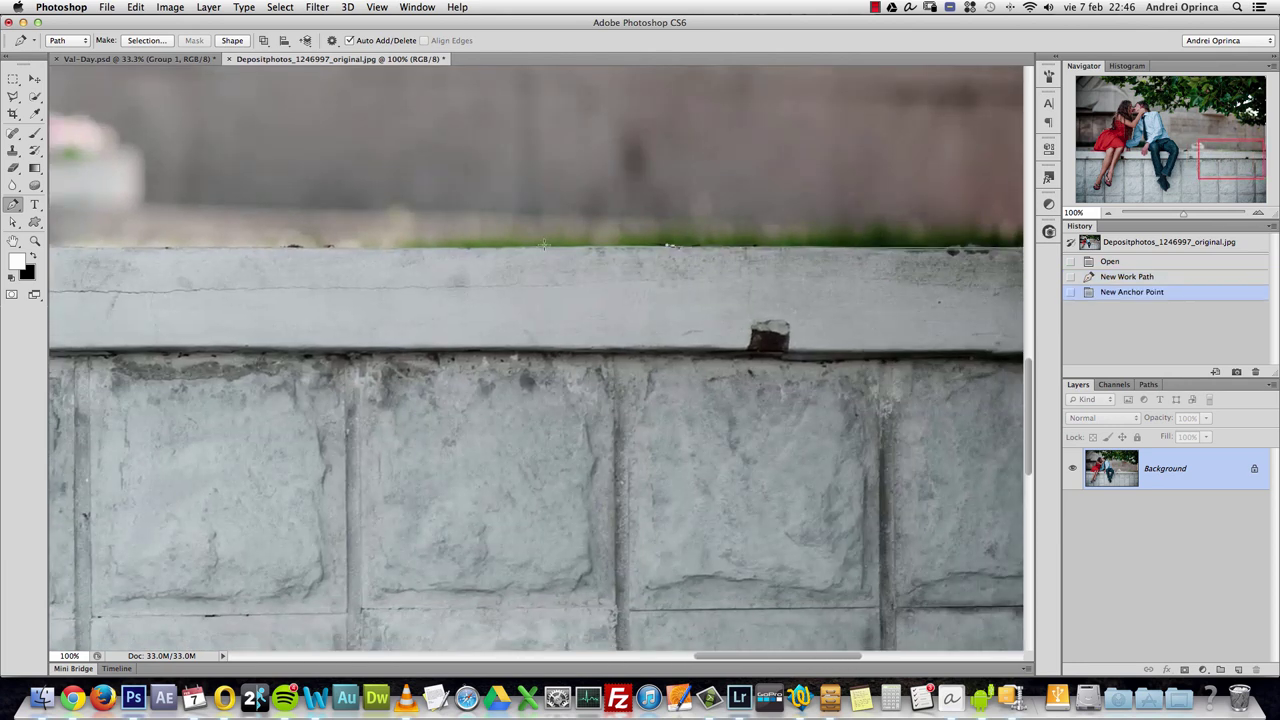
{"action": "left_click", "coordinate": [197, 246]}
{"action": "left_click_drag", "start_coordinate": [197, 246], "coordinate": [734, 288]}
{"action": "left_click", "coordinate": [386, 323]}
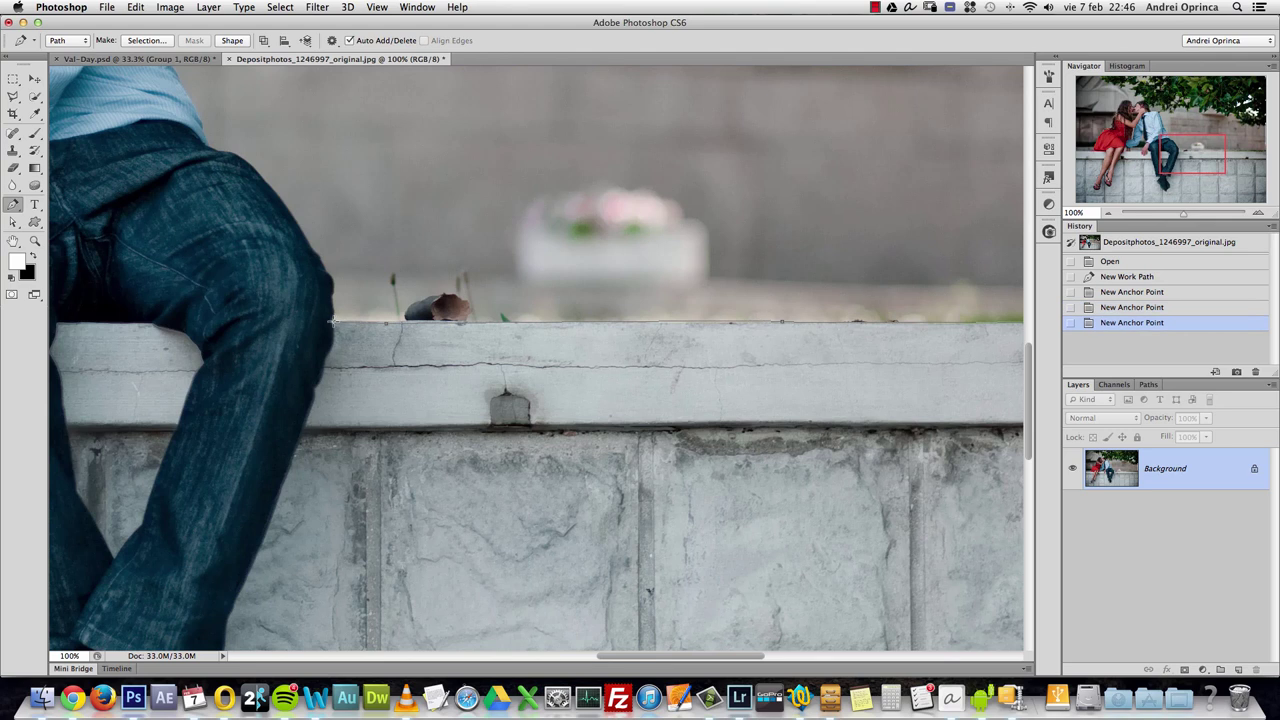
- Continue the path up the outer edge of the man's knee and thigh and along the back of his shirt
{"action": "left_click", "coordinate": [331, 322]}
{"action": "left_click", "coordinate": [332, 318]}
{"action": "left_click", "coordinate": [331, 306]}
{"action": "left_click", "coordinate": [331, 297]}
{"action": "left_click", "coordinate": [331, 284]}
{"action": "left_click", "coordinate": [324, 266]}
{"action": "key", "text": "alt+space"}
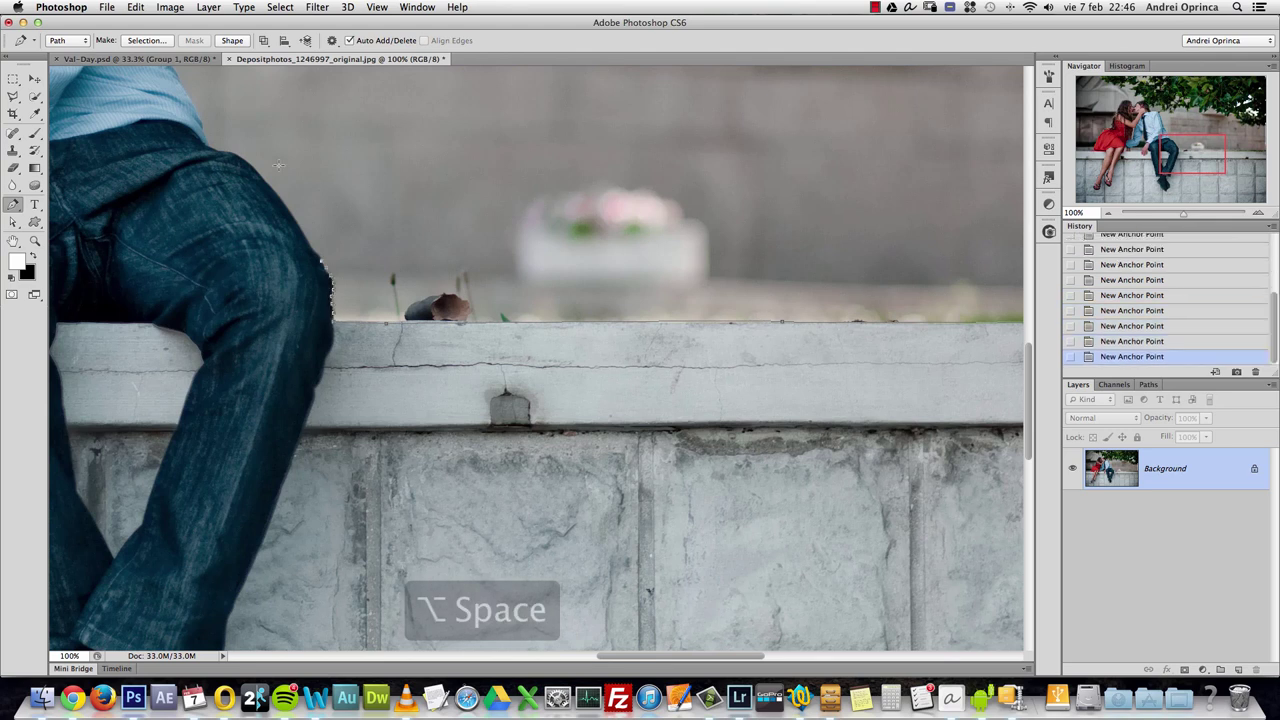
{"action": "left_click", "coordinate": [285, 150], "text": "alt"}
{"action": "left_click", "coordinate": [286, 136], "text": "alt"}
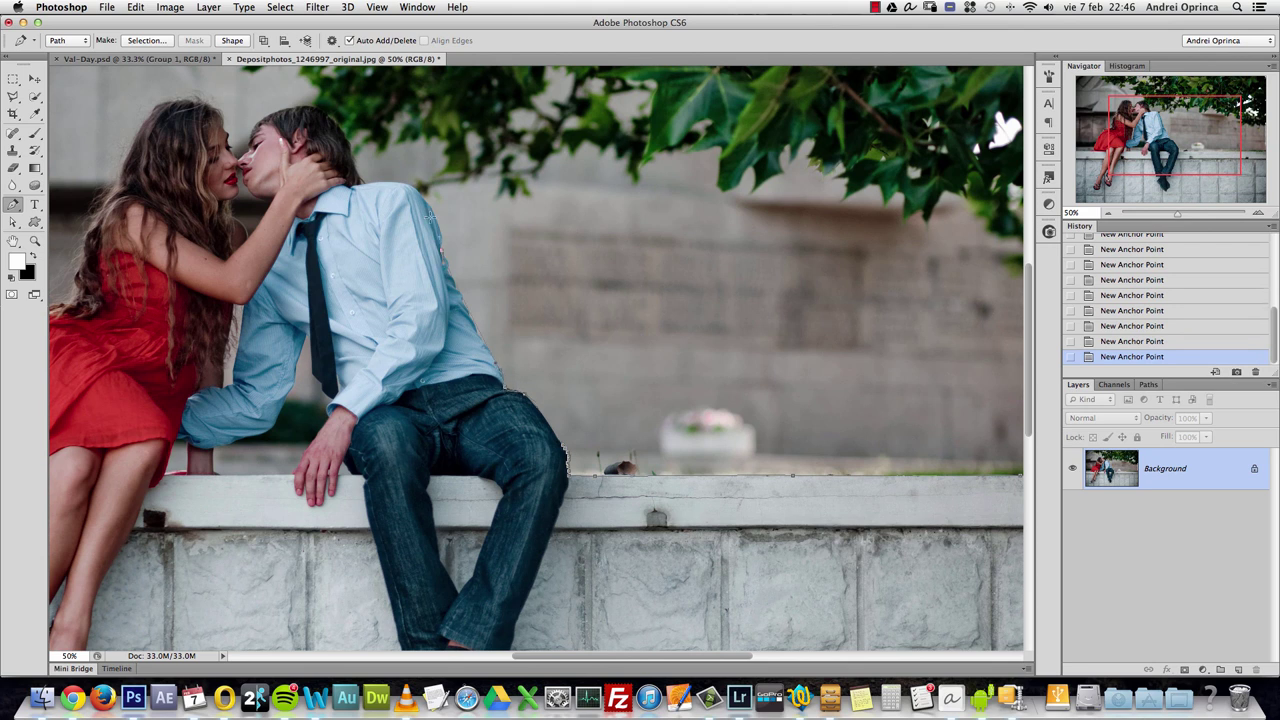
{"action": "left_click_drag", "start_coordinate": [352, 121], "coordinate": [530, 174]}
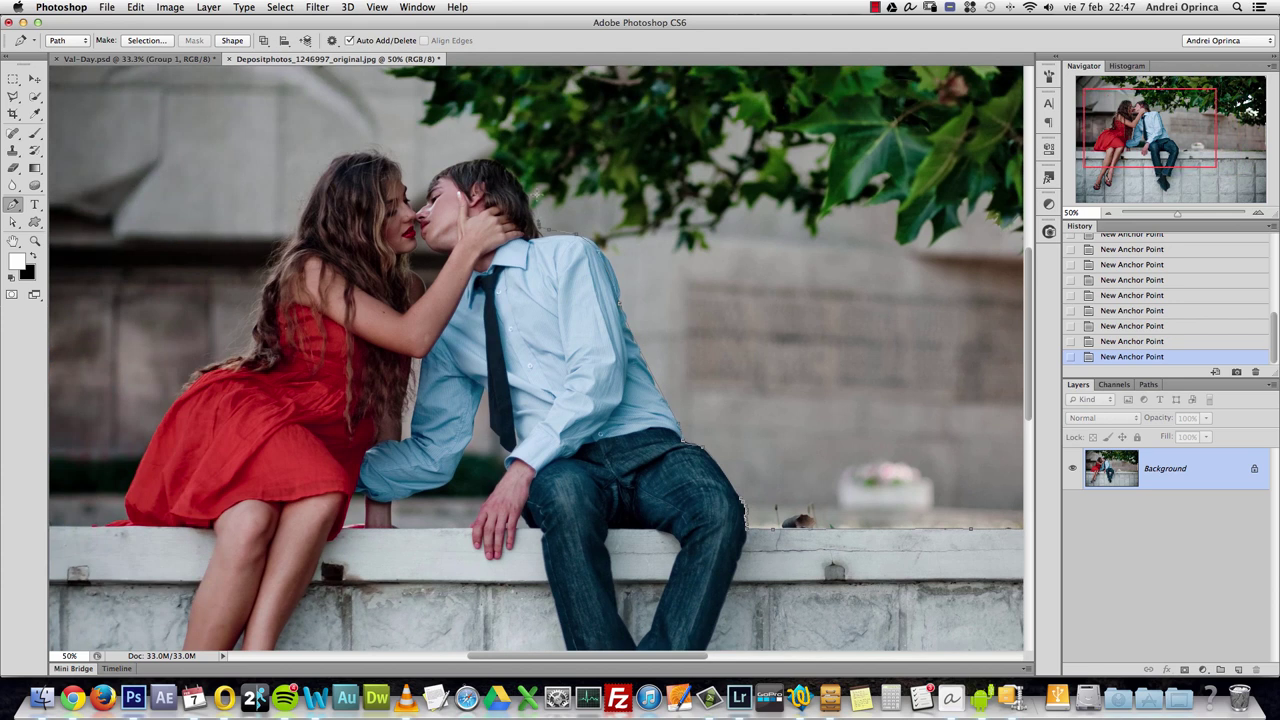
- Continue the path loosely around the man's hair, over the top of his head to his forehead
{"action": "key", "text": "super+space"}
{"action": "left_click", "coordinate": [508, 171]}
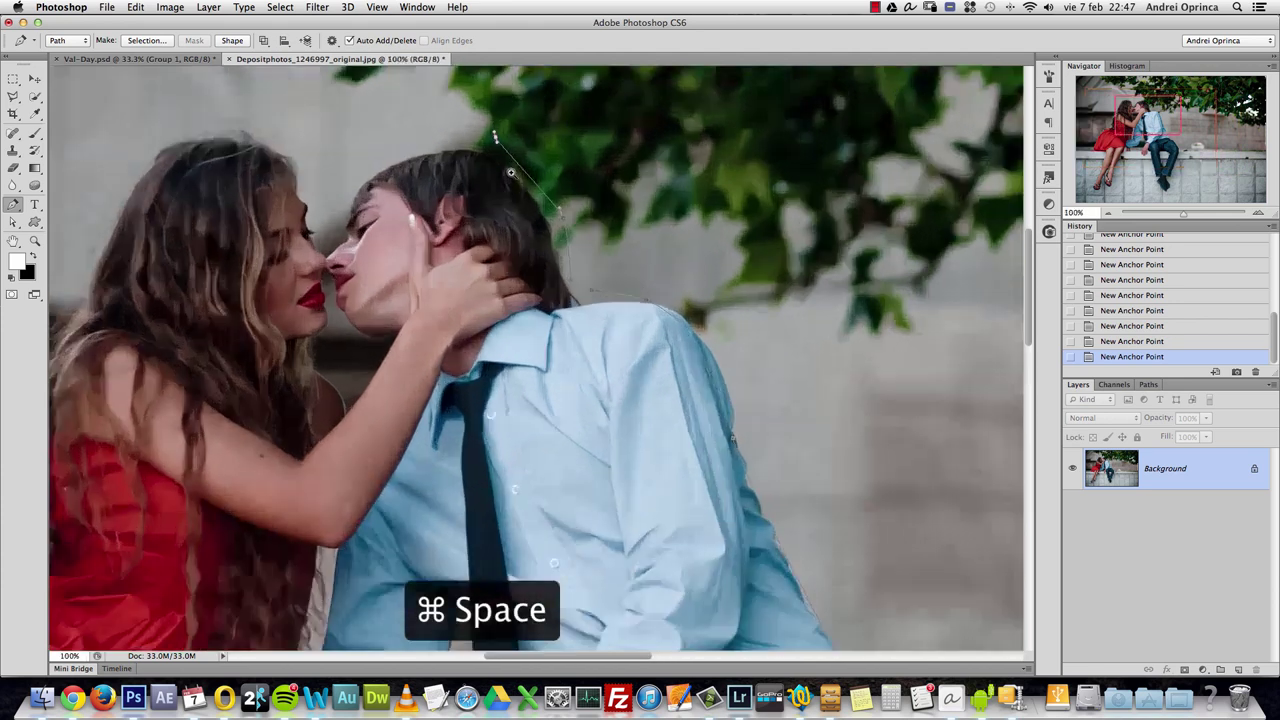
{"action": "left_click", "coordinate": [511, 171]}
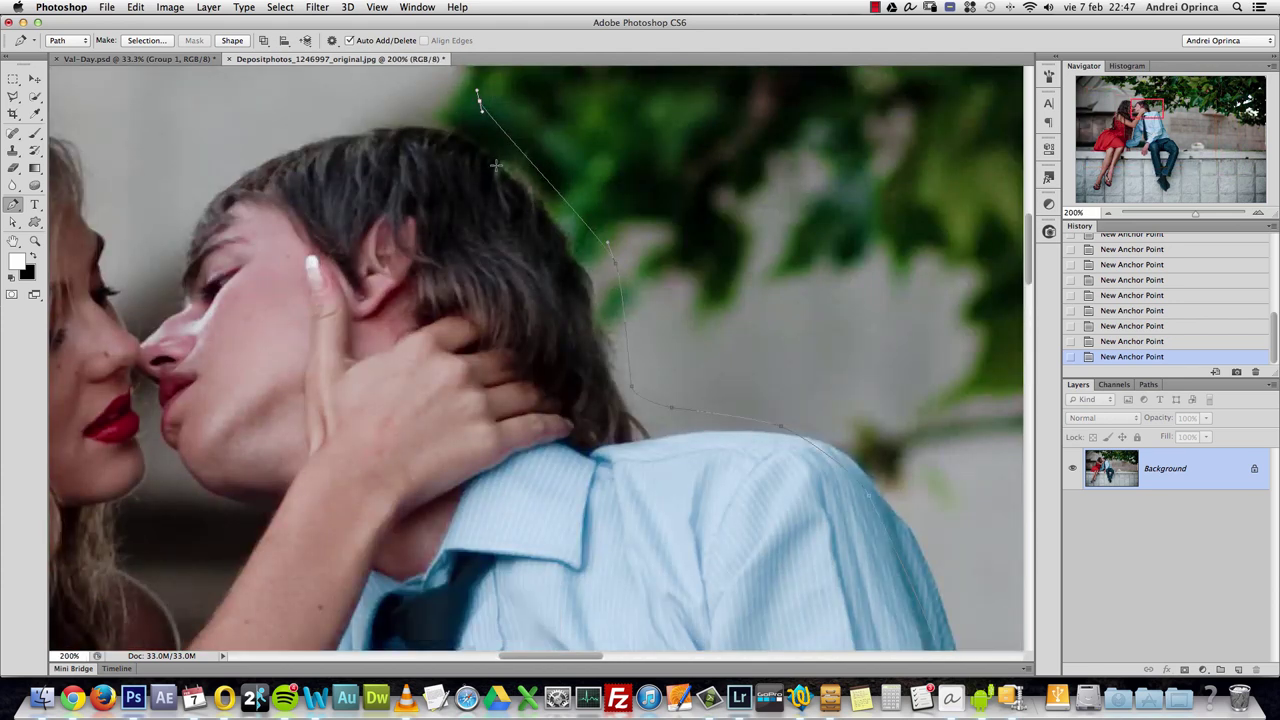
{"action": "left_click_drag", "start_coordinate": [487, 153], "coordinate": [477, 145]}
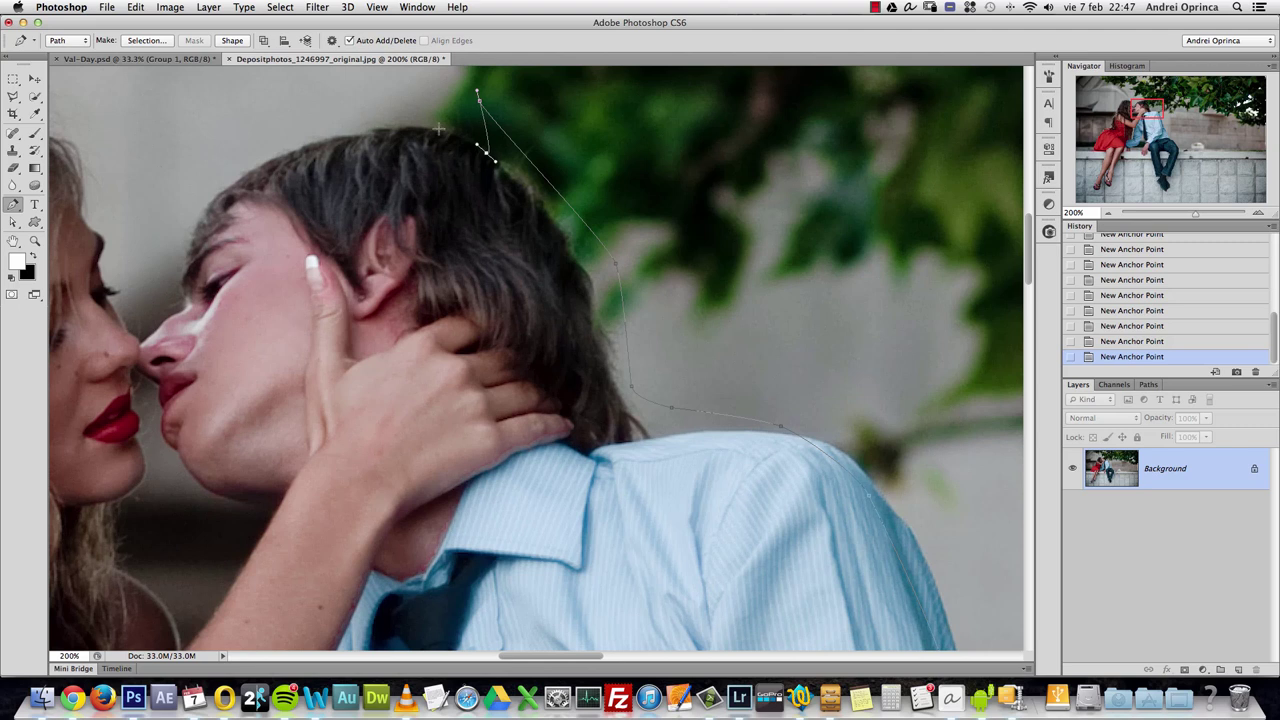
{"action": "left_click", "coordinate": [326, 146]}
{"action": "key", "text": "super+alt+space"}
{"action": "left_click", "coordinate": [386, 174]}
{"action": "left_click", "coordinate": [299, 170]}
{"action": "left_click", "coordinate": [279, 196]}
{"action": "left_click_drag", "start_coordinate": [266, 217], "coordinate": [493, 230]}
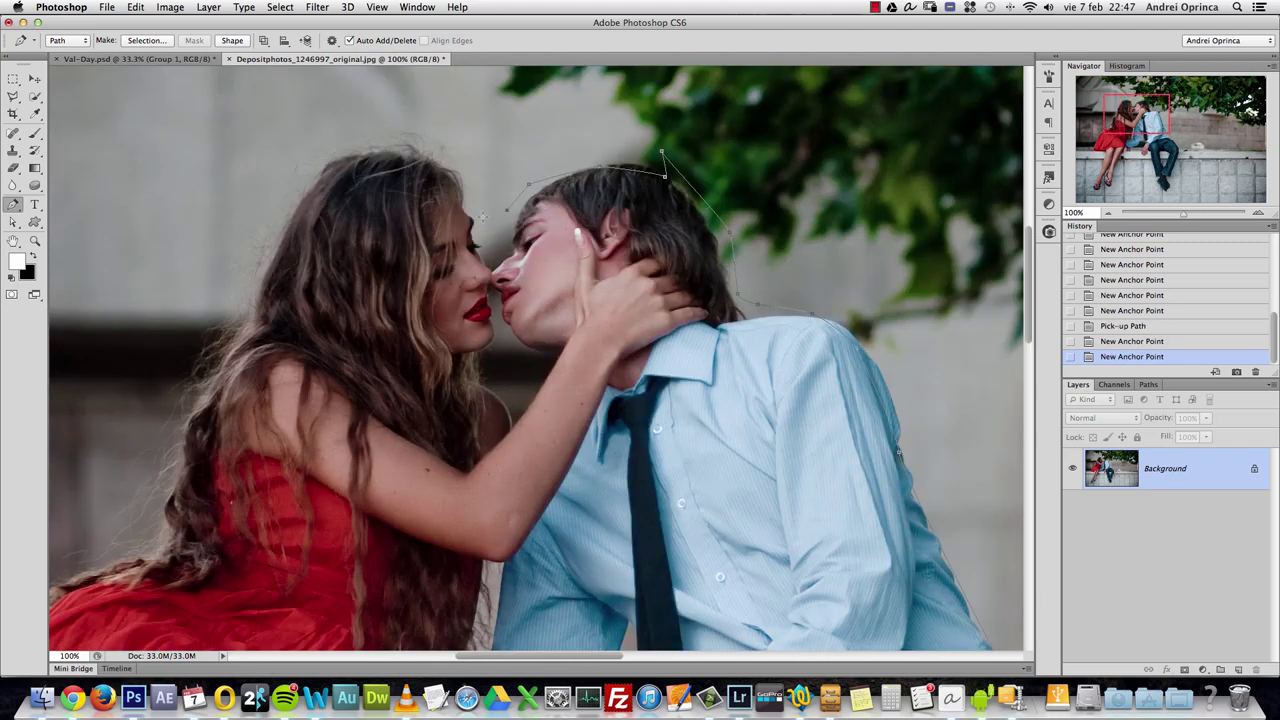
- Continue the path loosely over the woman's head and down the outside of her hair, leaving a margin for stray strands
{"action": "left_click_drag", "start_coordinate": [314, 261], "coordinate": [496, 359]}
{"action": "left_click", "coordinate": [410, 274], "text": "super"}
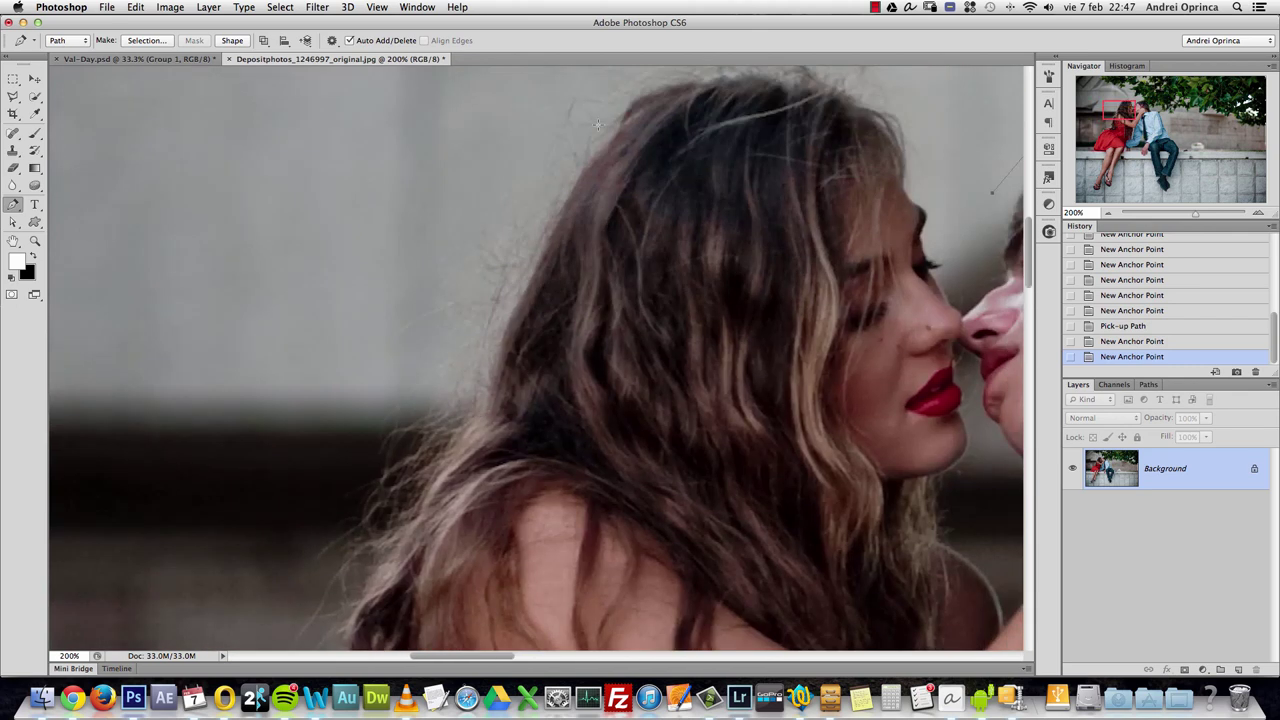
{"action": "left_click_drag", "start_coordinate": [586, 144], "coordinate": [592, 270]}
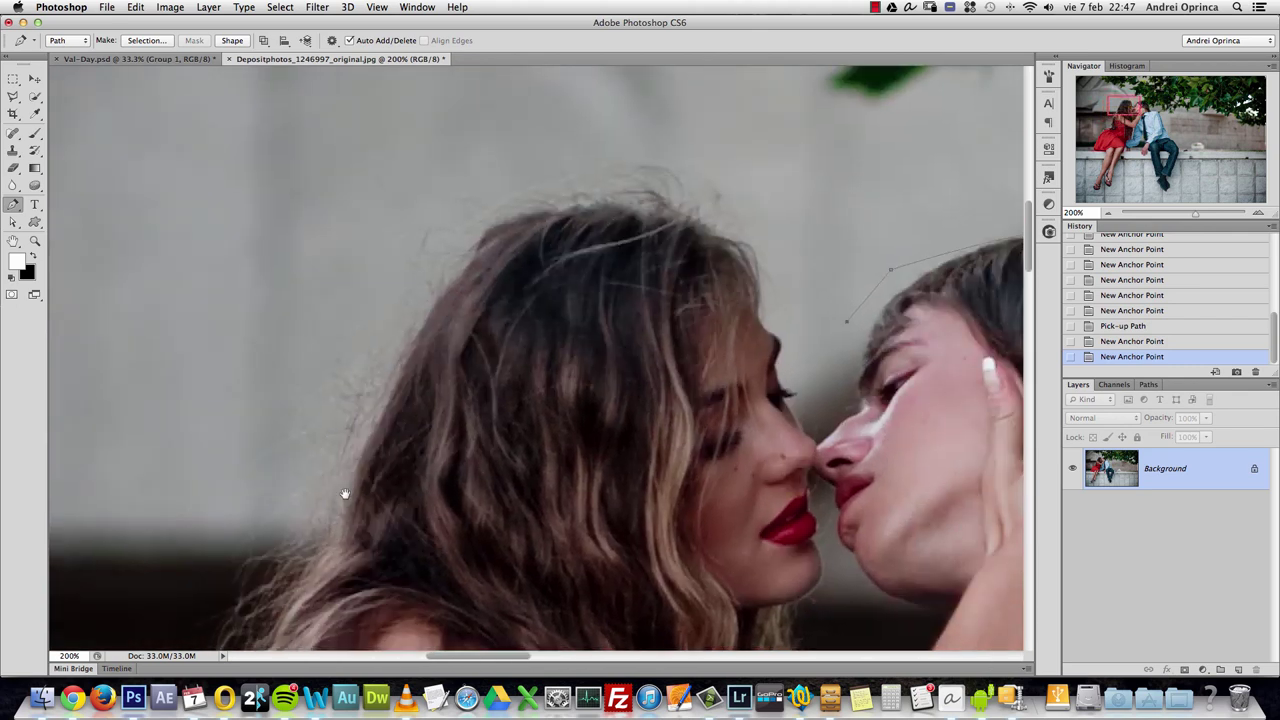
{"action": "left_click_drag", "start_coordinate": [343, 494], "coordinate": [623, 206]}
{"action": "key", "text": "super+minus"}
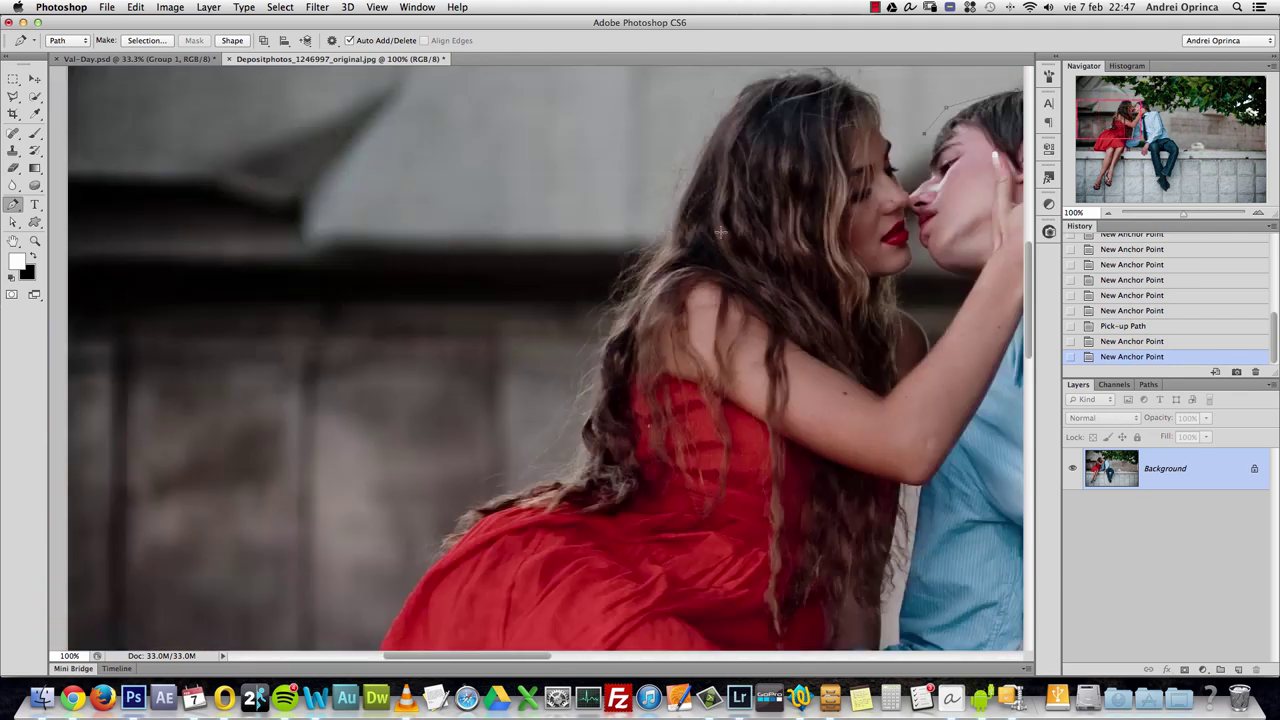
{"action": "left_click_drag", "start_coordinate": [771, 186], "coordinate": [633, 305]}
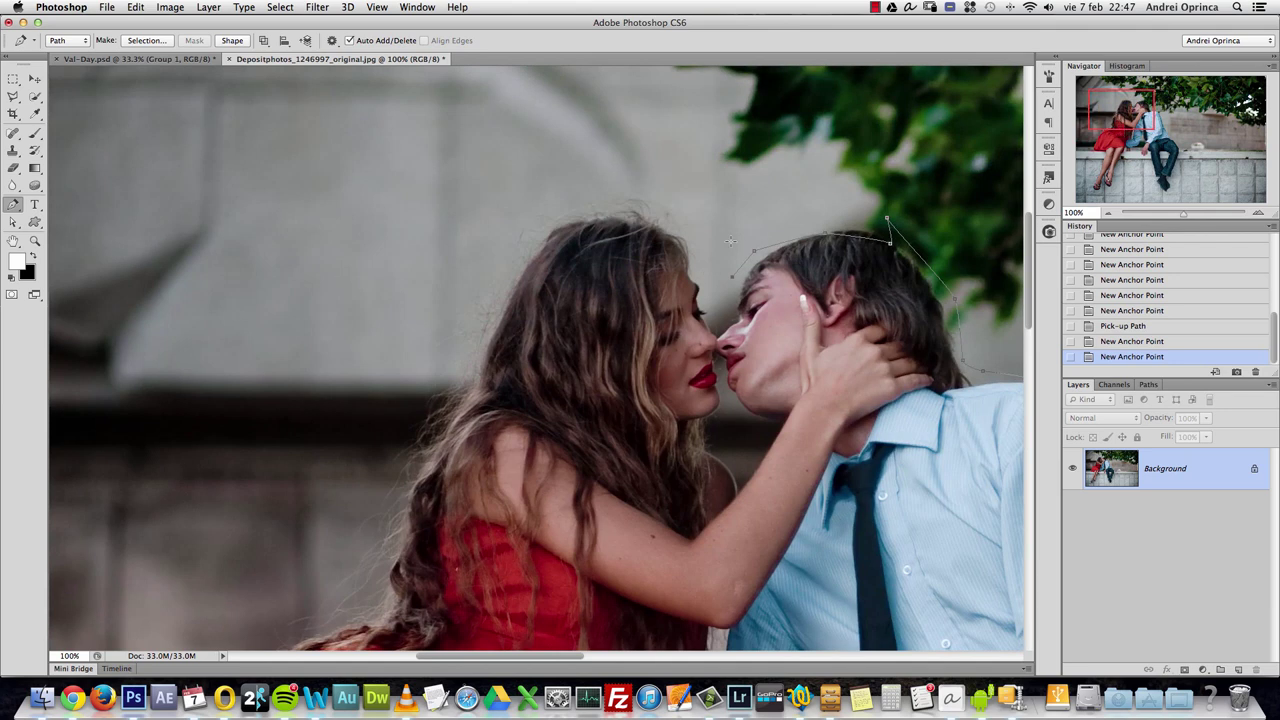
{"action": "left_click", "coordinate": [683, 189]}
{"action": "left_click", "coordinate": [584, 181]}
{"action": "left_click", "coordinate": [508, 188]}
{"action": "left_click", "coordinate": [443, 239]}
{"action": "left_click", "coordinate": [412, 296]}
{"action": "left_click", "coordinate": [408, 338]}
{"action": "left_click", "coordinate": [403, 367]}
{"action": "left_click", "coordinate": [397, 393]}
{"action": "left_click", "coordinate": [391, 431]}
- Extend the path past the loose ends of the woman's hair toward her lower back
{"action": "left_click_drag", "start_coordinate": [349, 526], "coordinate": [429, 309]}
{"action": "left_click", "coordinate": [437, 319]}
{"action": "left_click", "coordinate": [417, 356]}
{"action": "left_click", "coordinate": [396, 381]}
- Trace the back edge of the red dress down to the wall and on to the photo's left border
{"action": "scroll", "coordinate": [340, 400], "scroll_direction": "down", "scroll_amount": 5}
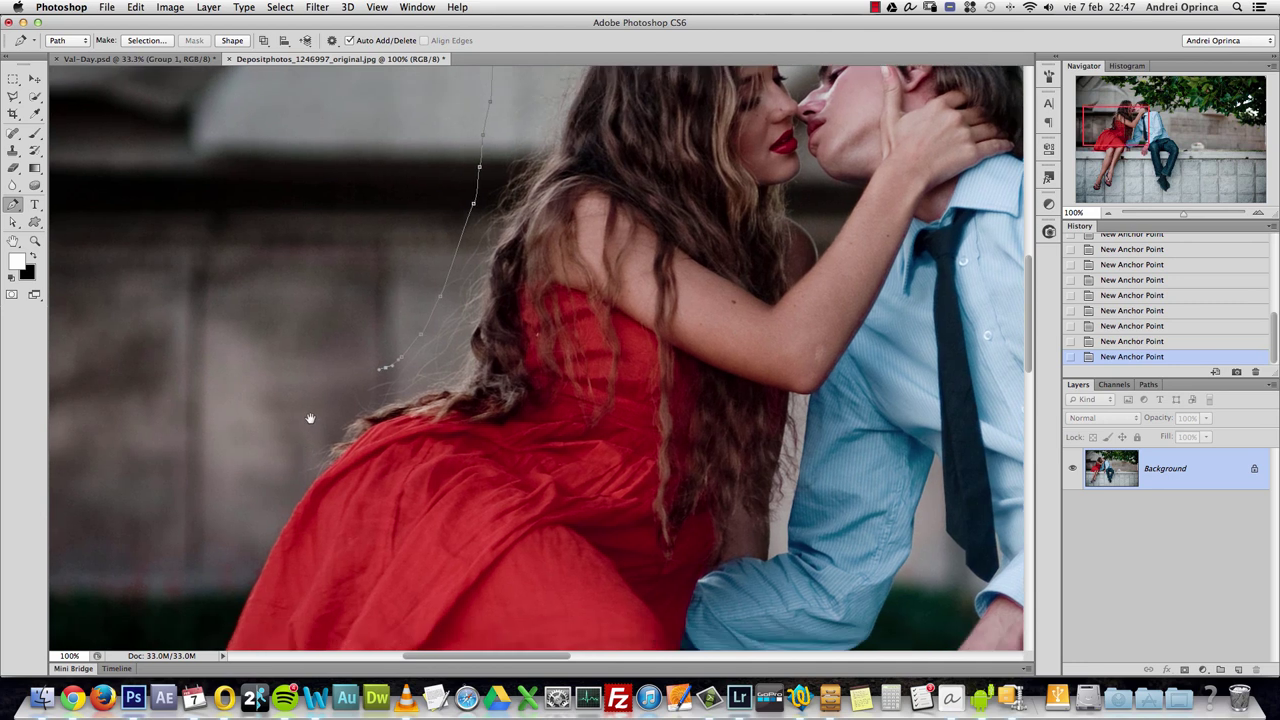
{"action": "left_click", "coordinate": [322, 367]}
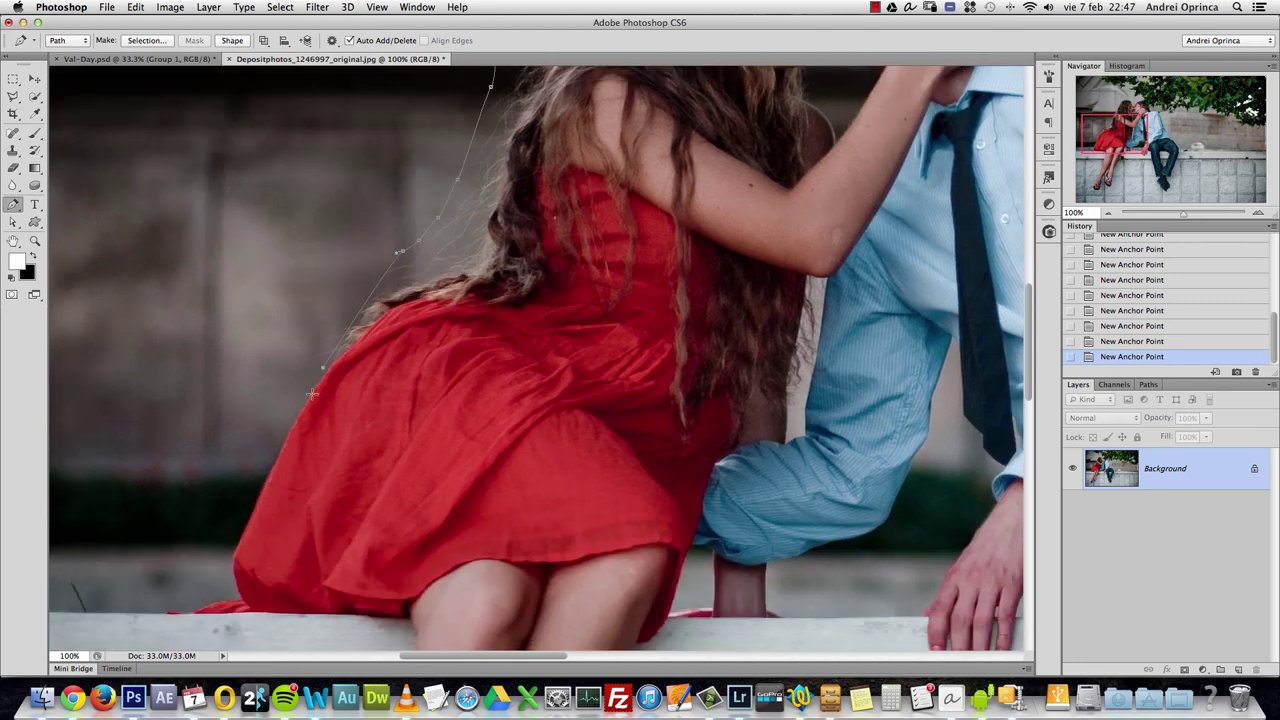
{"action": "left_click", "coordinate": [306, 401]}
{"action": "left_click", "coordinate": [267, 477]}
{"action": "left_click", "coordinate": [243, 531]}
{"action": "left_click_drag", "start_coordinate": [125, 601], "coordinate": [314, 506]}
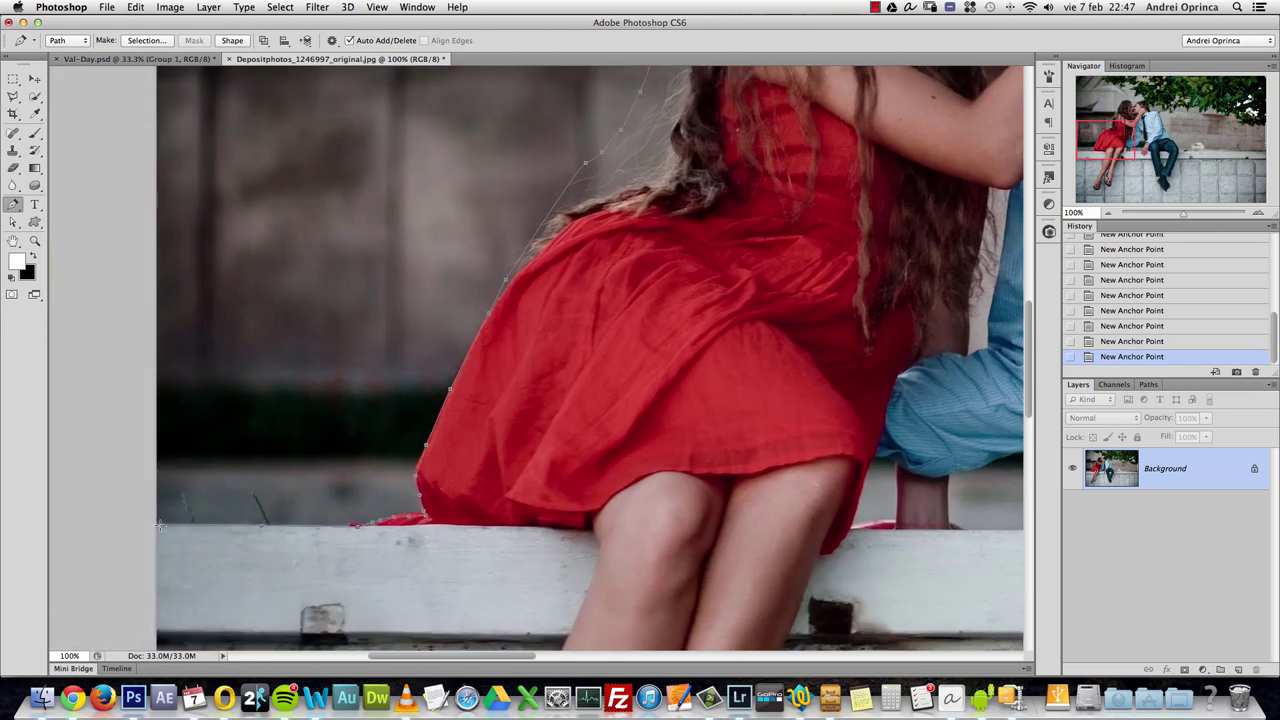
- Take the path outside the canvas around the upper background and close it at its starting point on the right border
{"action": "left_click", "coordinate": [124, 478], "text": "alt"}
{"action": "left_click", "coordinate": [123, 474], "text": "alt"}
{"action": "left_click", "coordinate": [123, 474], "text": "alt"}
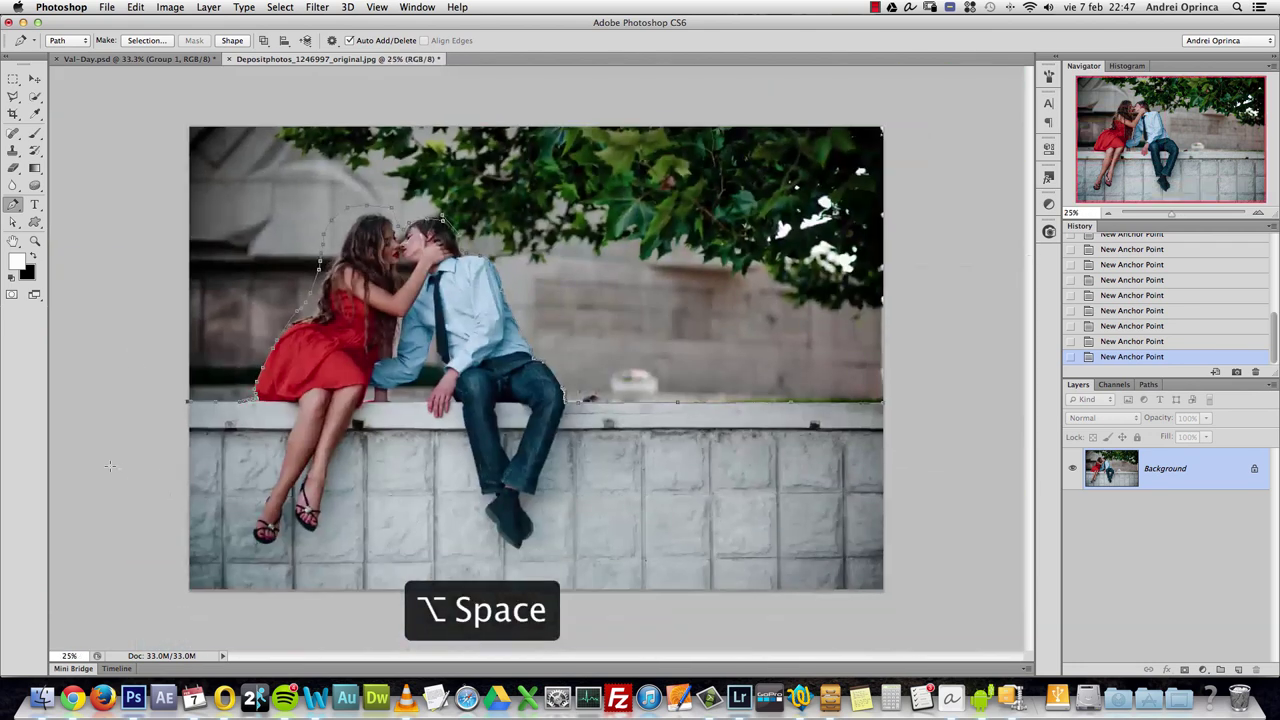
{"action": "left_click", "coordinate": [128, 310]}
{"action": "left_click", "coordinate": [157, 138]}
{"action": "left_click", "coordinate": [683, 112]}
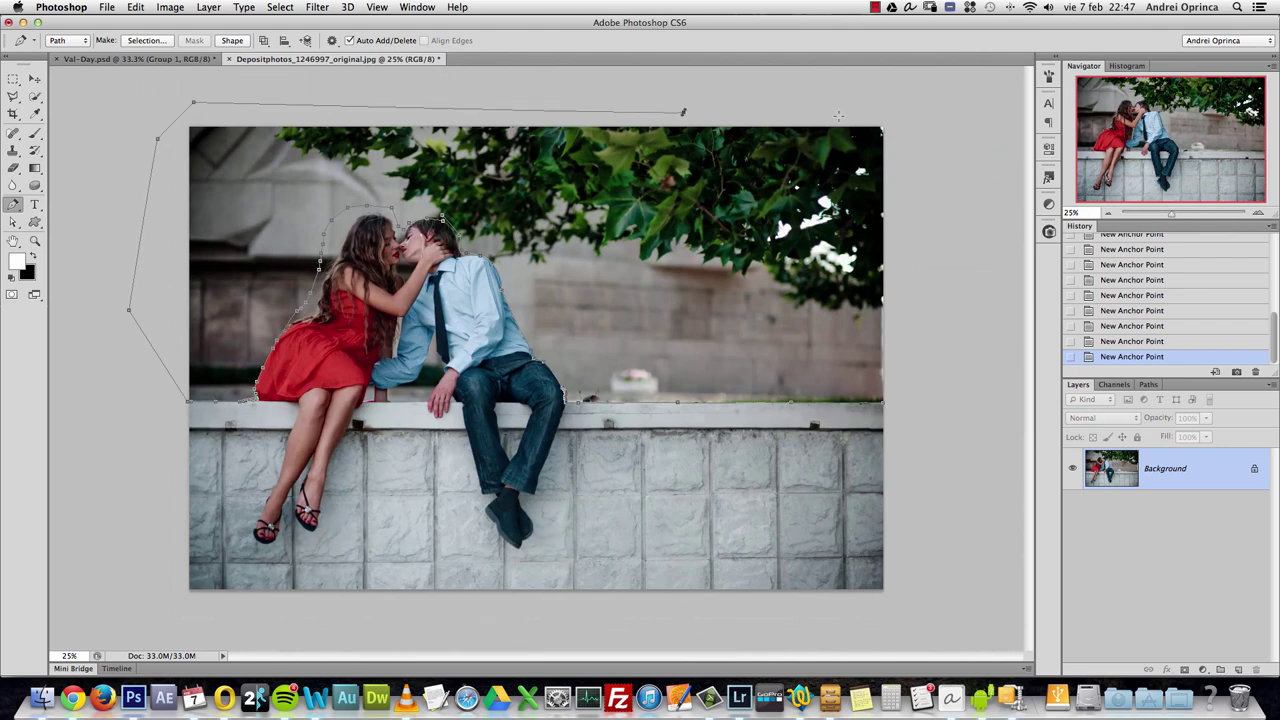
{"action": "left_click", "coordinate": [876, 118]}
{"action": "left_click", "coordinate": [910, 228]}
{"action": "left_click", "coordinate": [861, 407]}
{"action": "key", "text": "super+z"}
{"action": "key", "text": "super+z"}
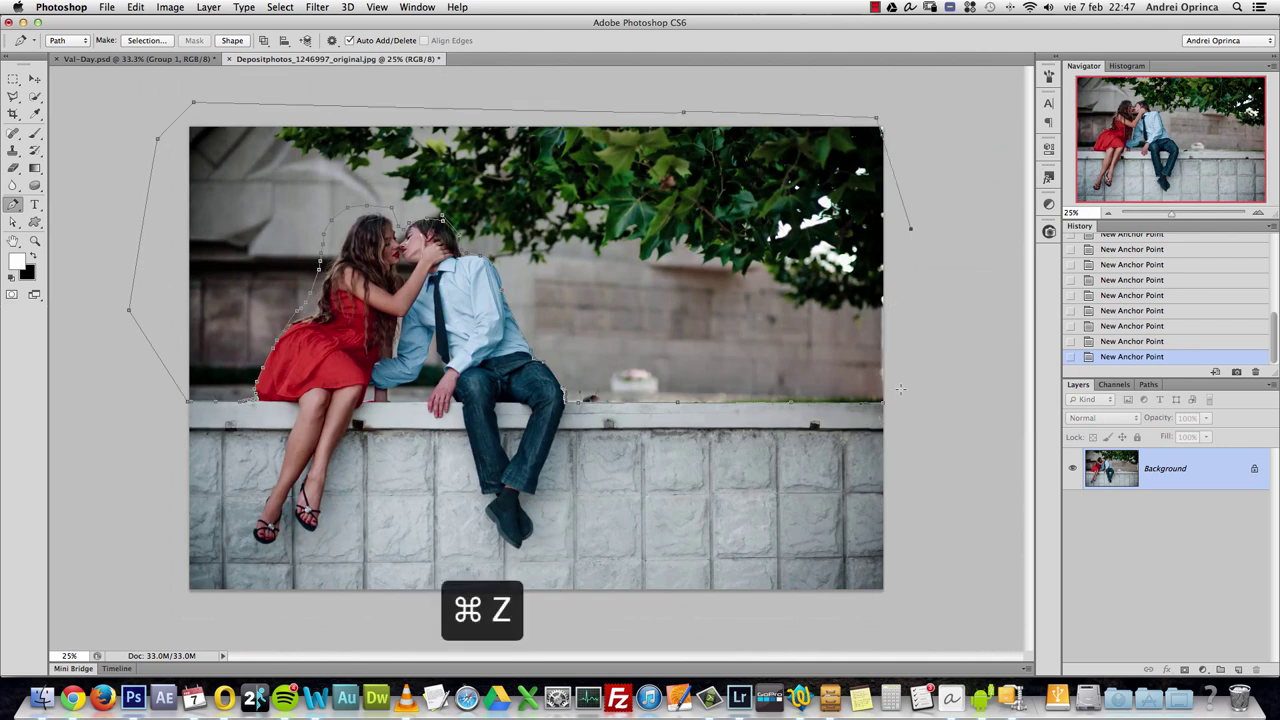
{"action": "left_click", "coordinate": [900, 388]}
{"action": "left_click", "coordinate": [884, 406]}
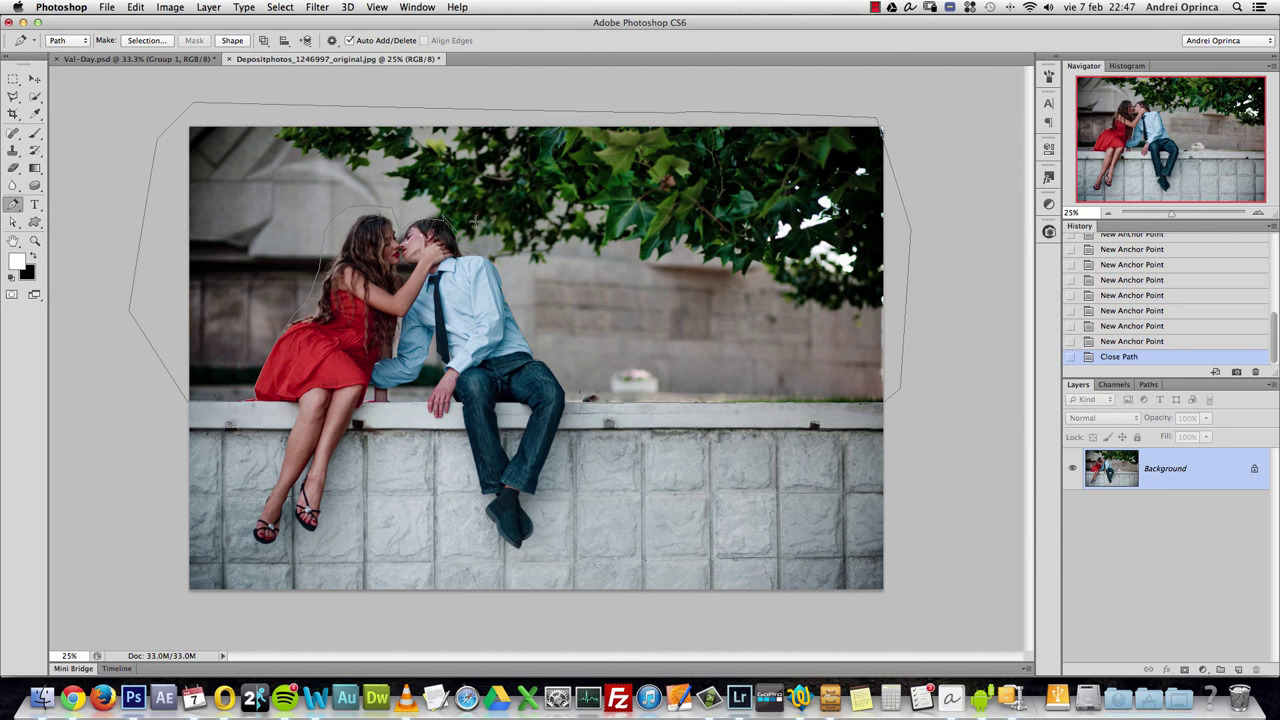
- Convert the path to a new anti-aliased selection with a 0-pixel feather and turn it into a layer mask on the photo
{"action": "right_click", "coordinate": [642, 171]}
{"action": "left_click", "coordinate": [690, 230]}
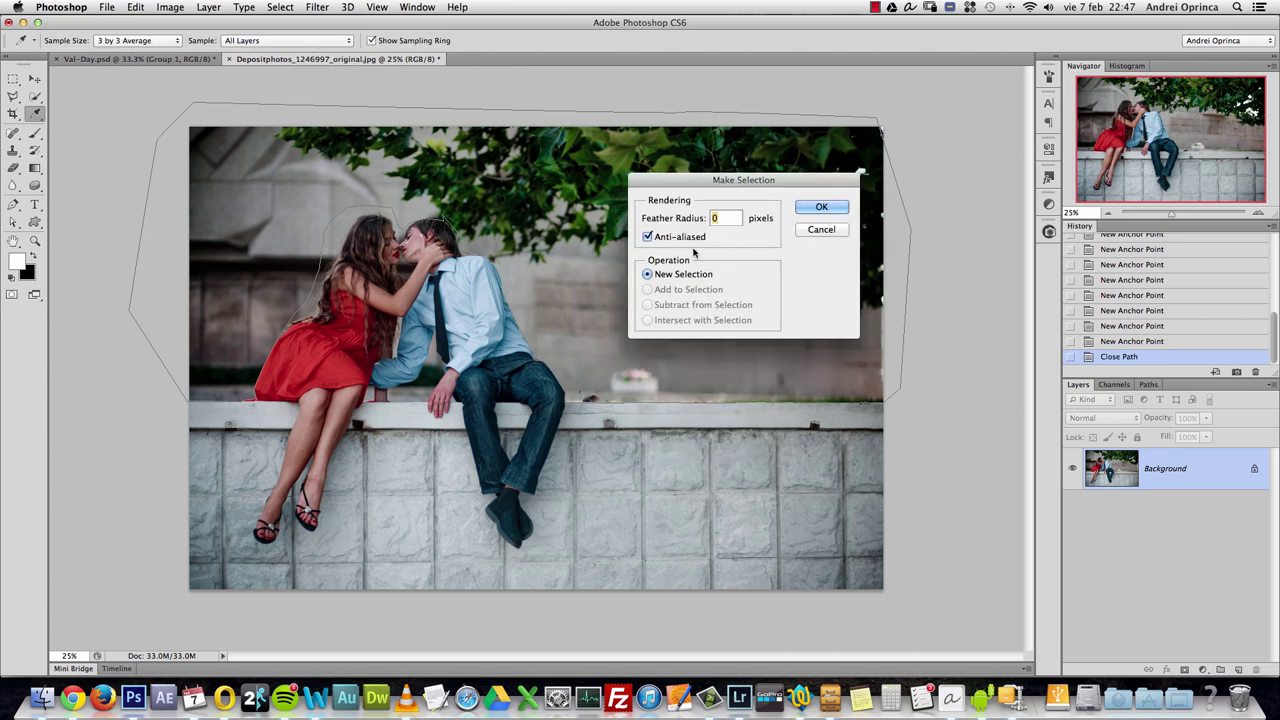
{"action": "left_click", "coordinate": [821, 206]}
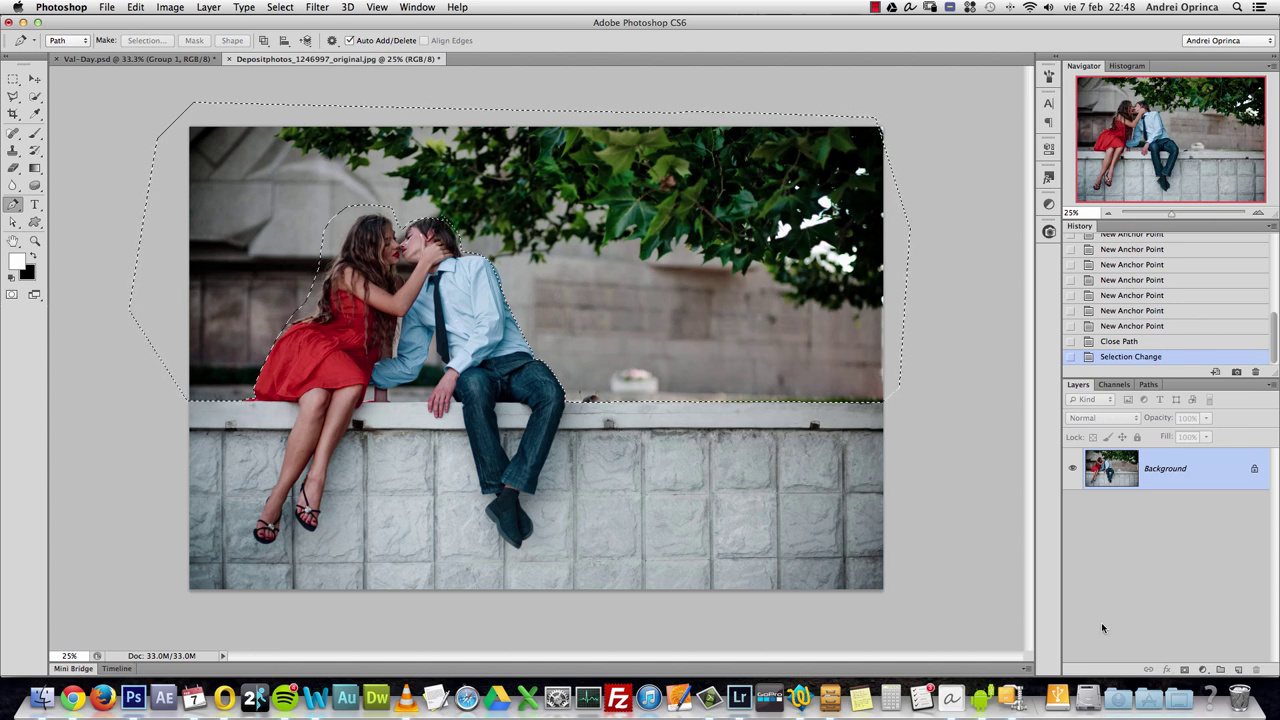
{"action": "left_click", "coordinate": [1185, 670]}
{"action": "left_click", "coordinate": [1185, 670]}
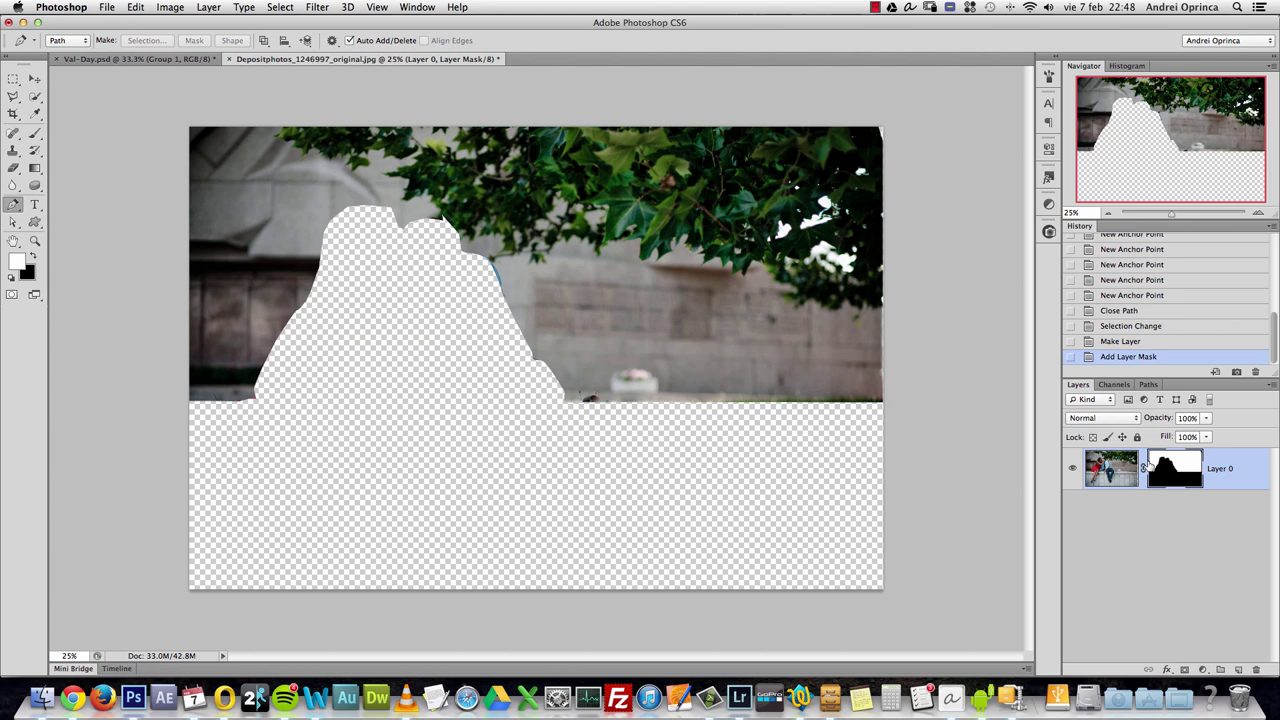
- Invert the photo's layer mask to keep the couple and wall and hide the background
{"action": "key", "text": "super+i"}
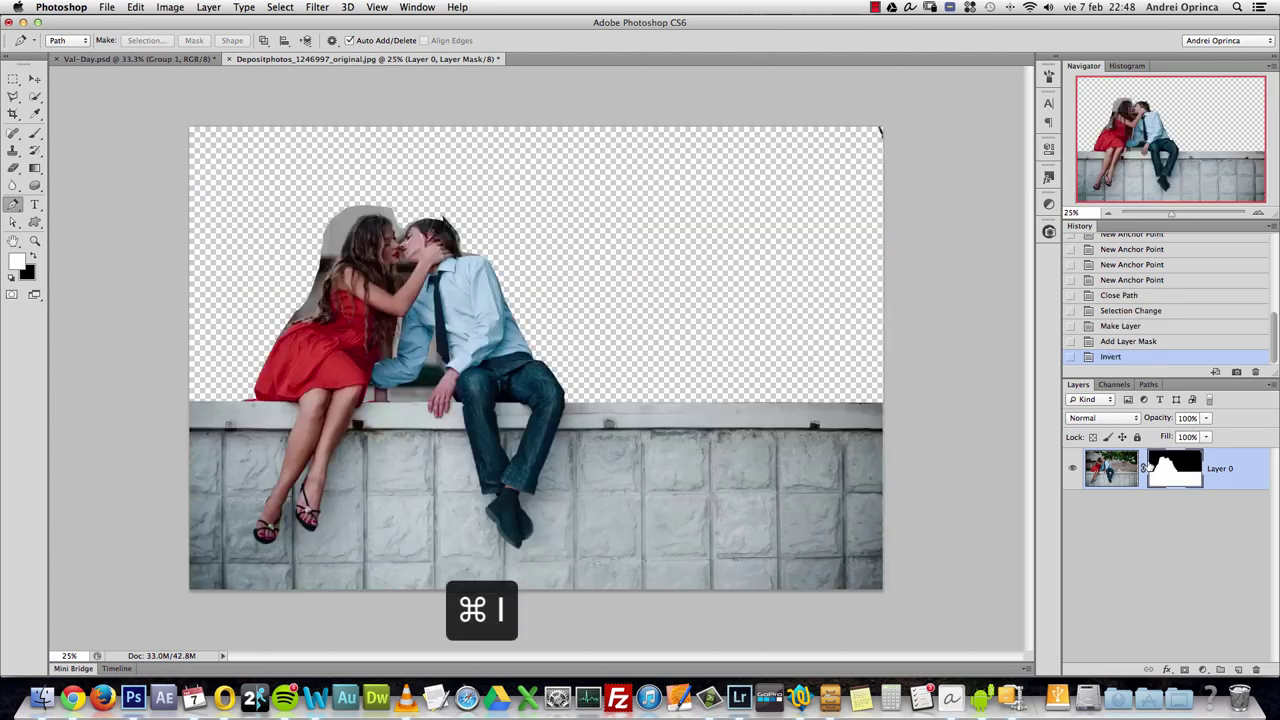
- Start a Pen path around the background gap between the woman's hair and the man's sleeve, below her elbow
{"action": "key", "text": "super+space"}
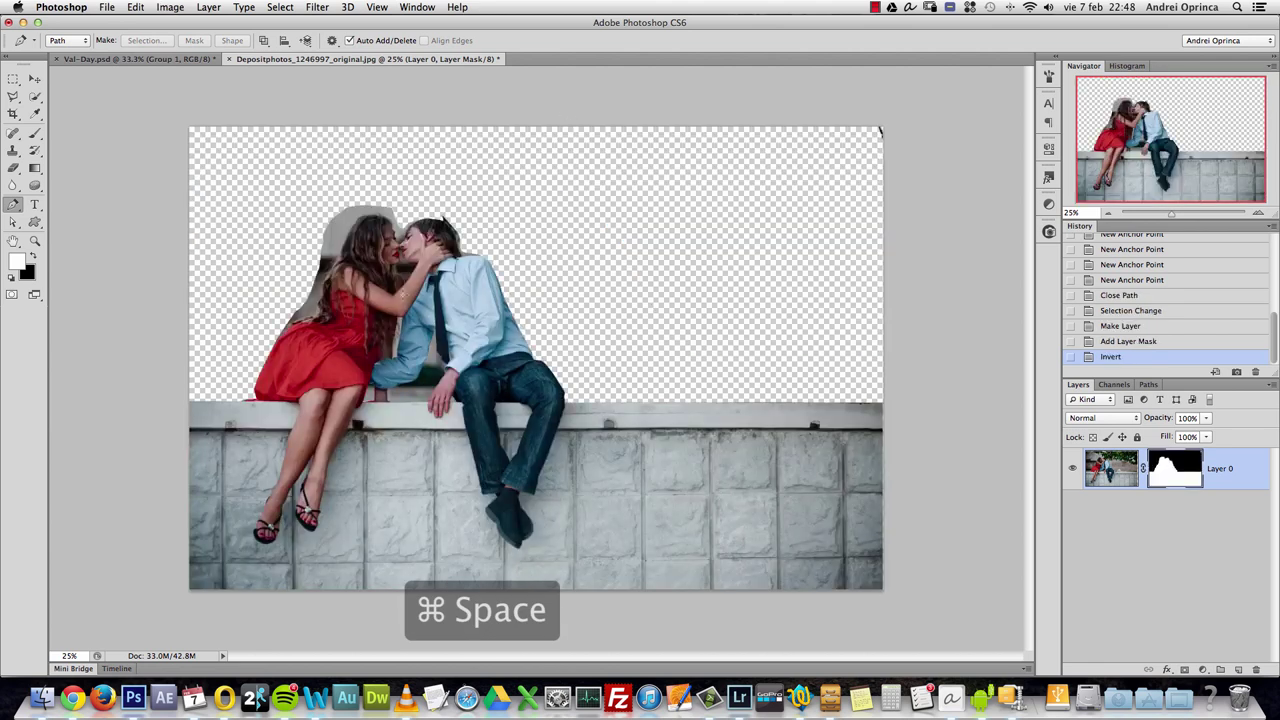
{"action": "left_click", "coordinate": [390, 350]}
{"action": "left_click", "coordinate": [388, 360]}
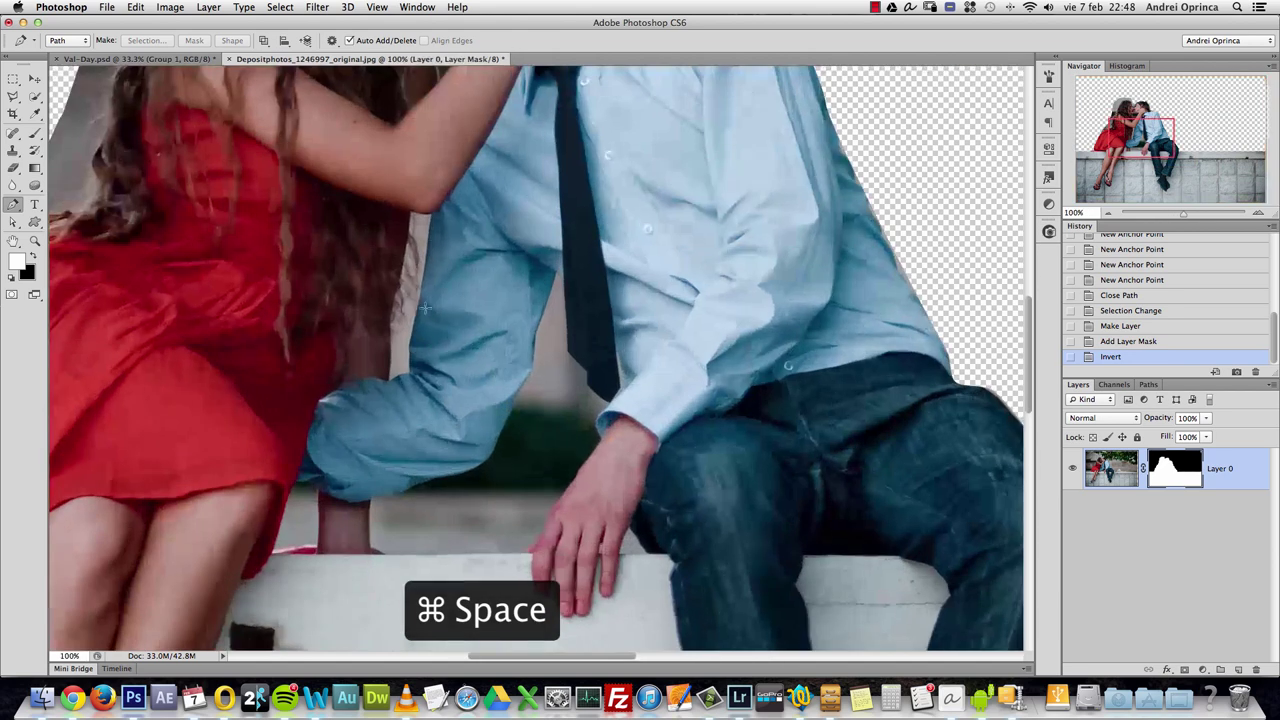
{"action": "left_click", "coordinate": [410, 215]}
{"action": "left_click", "coordinate": [404, 255]}
{"action": "left_click", "coordinate": [390, 328]}
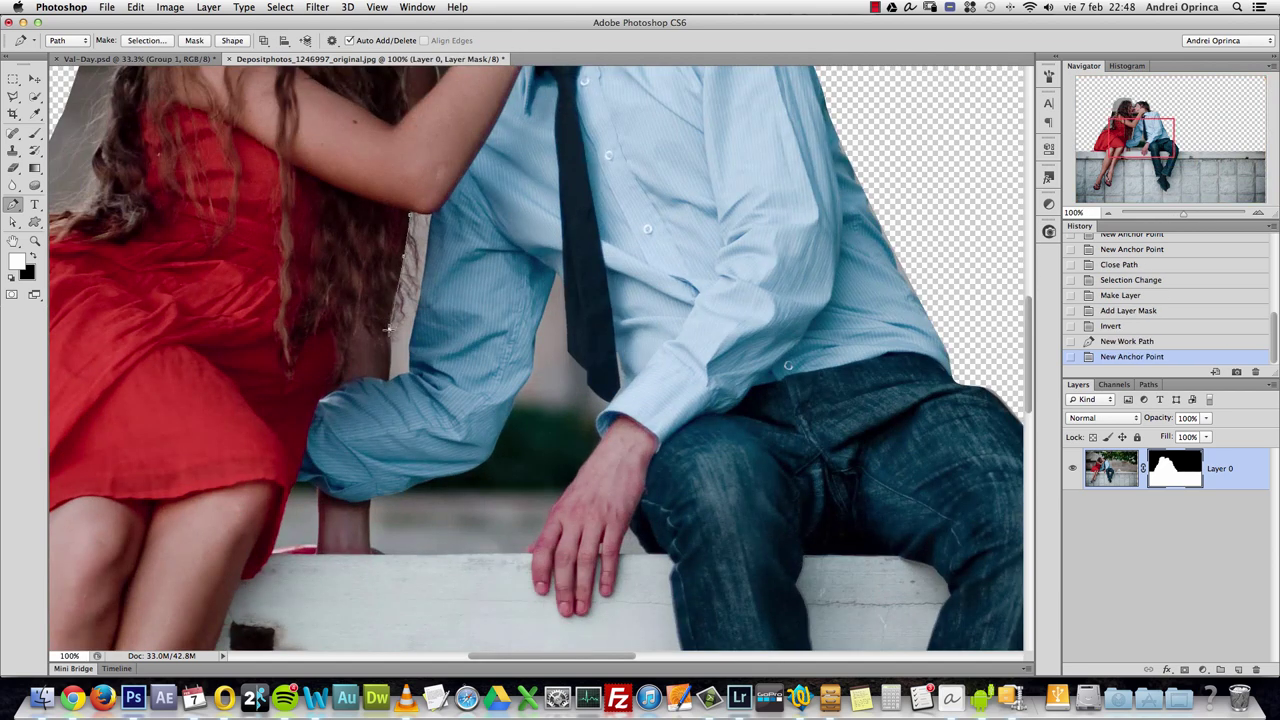
{"action": "left_click", "coordinate": [386, 379]}
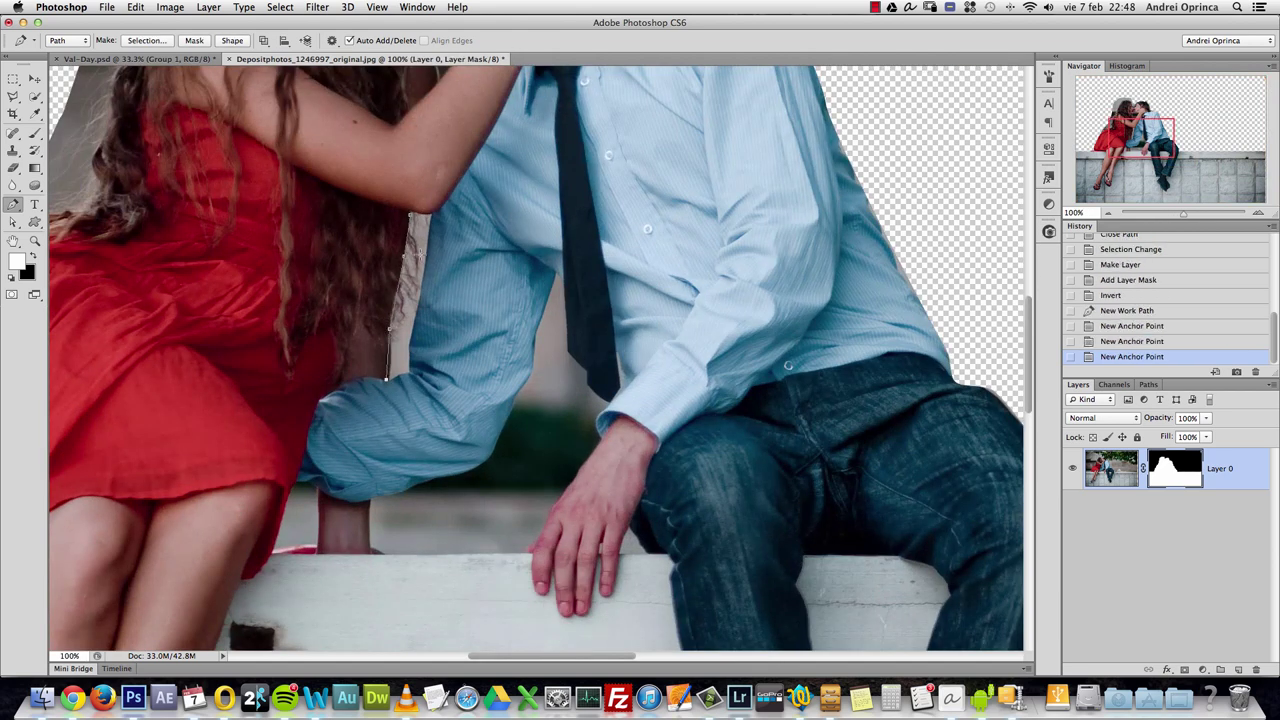
{"action": "left_click", "coordinate": [425, 216]}
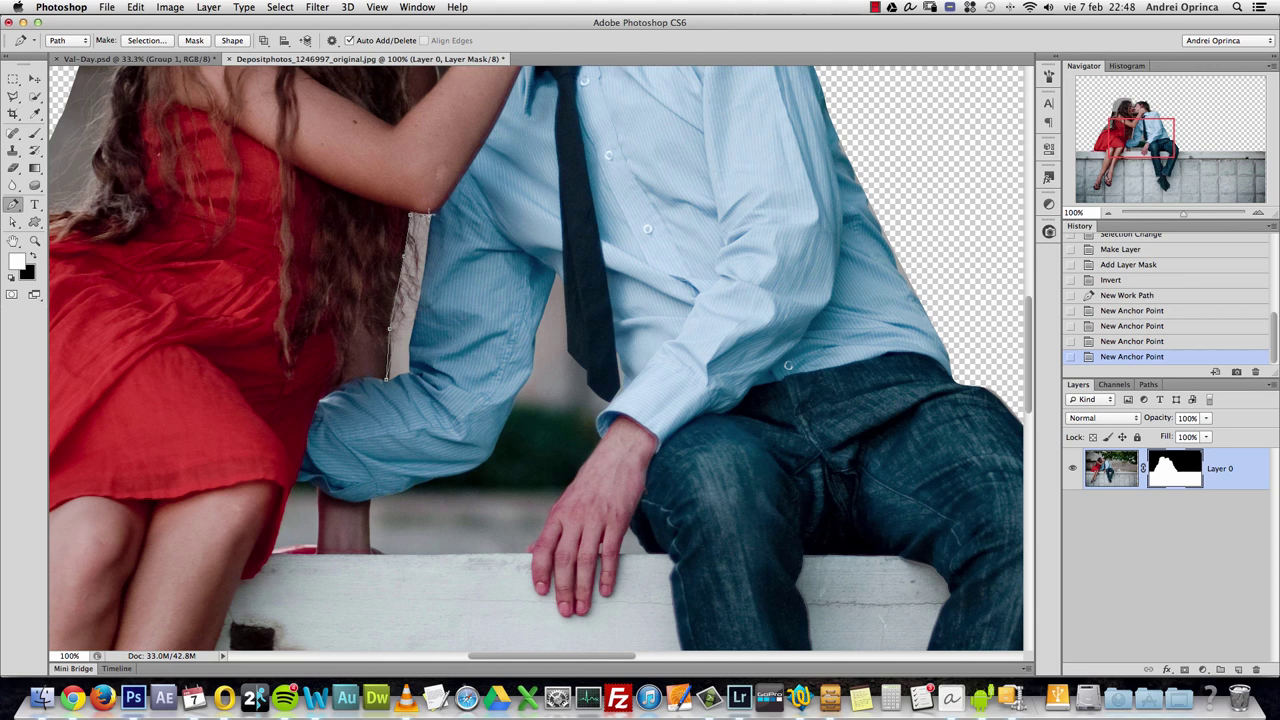
- Undo the last path points and retrace the gap down to the sleeve fold, closing the path beneath the woman's elbow
{"action": "key", "text": "super+z"}
{"action": "key", "text": "alt+super+z"}
{"action": "key", "text": "alt+super+z"}
{"action": "left_click", "coordinate": [389, 358]}
{"action": "left_click", "coordinate": [390, 381]}
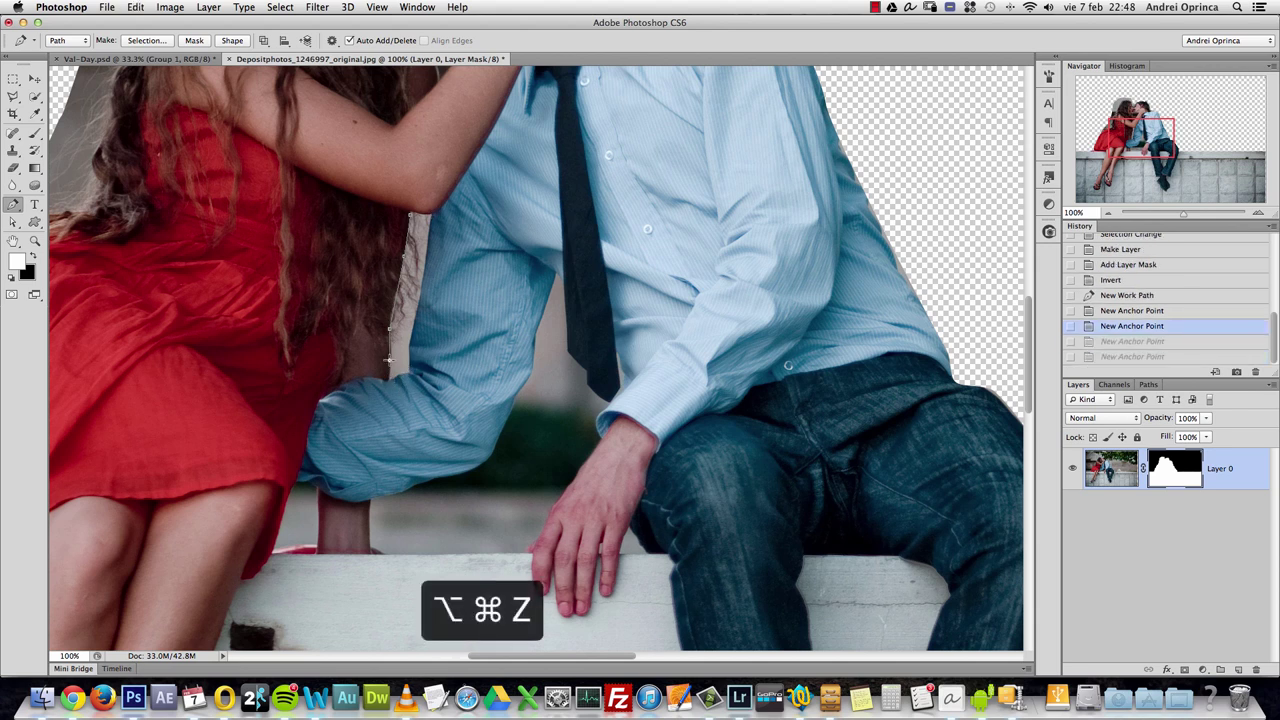
{"action": "left_click", "coordinate": [410, 214]}
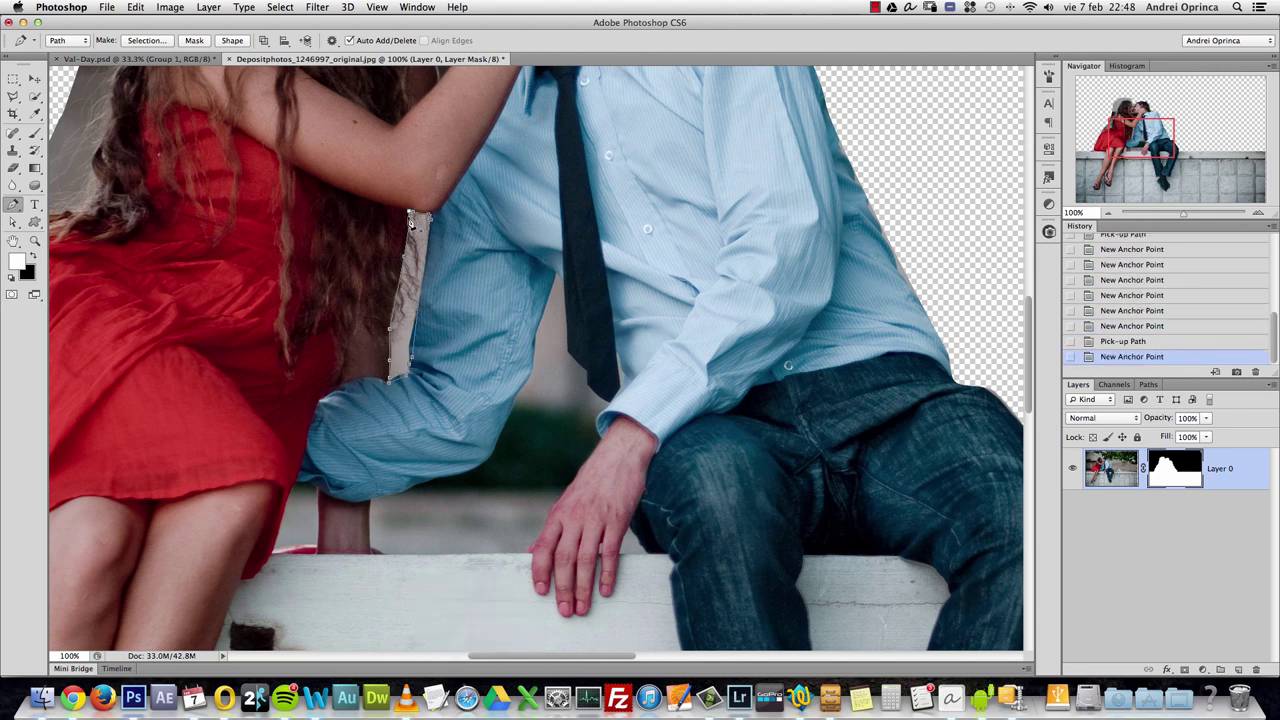
{"action": "left_click", "coordinate": [436, 381]}
{"action": "left_click_drag", "start_coordinate": [439, 348], "coordinate": [484, 310]}
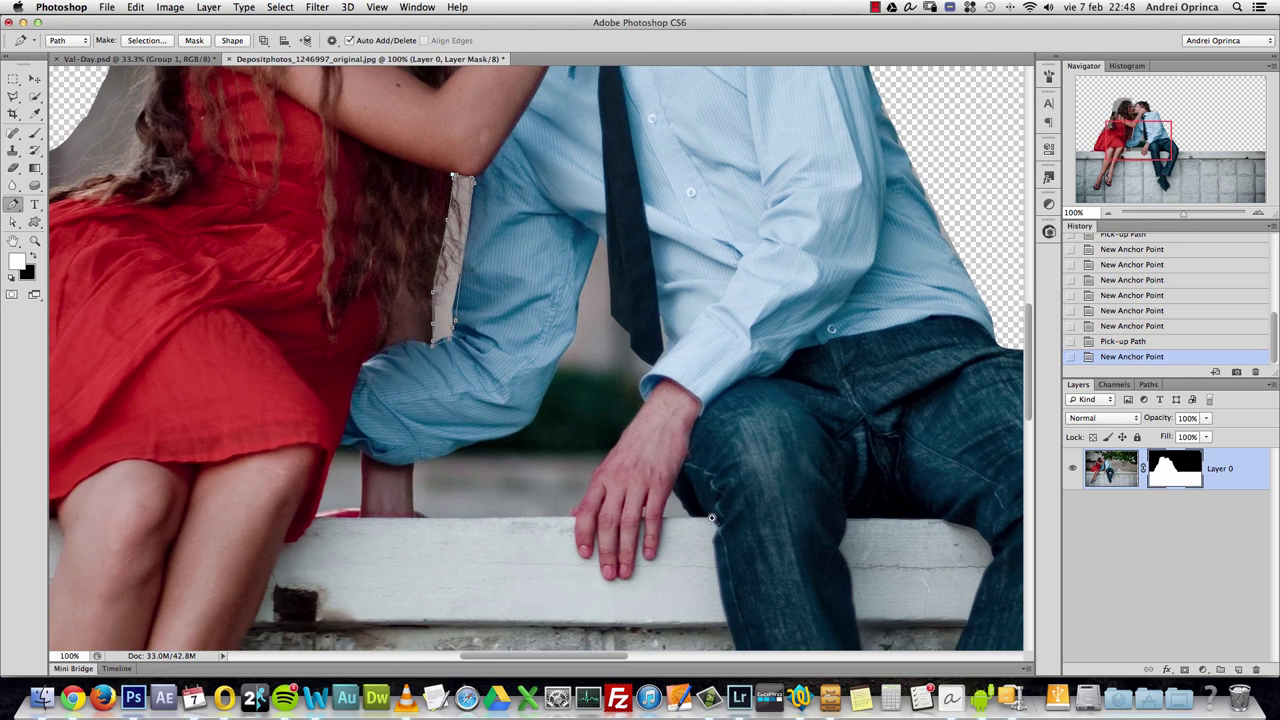
- Close the couple's photo document and return to Val-Day.psd
{"action": "scroll", "coordinate": [728, 514], "scroll_direction": "up", "scroll_amount": 2}
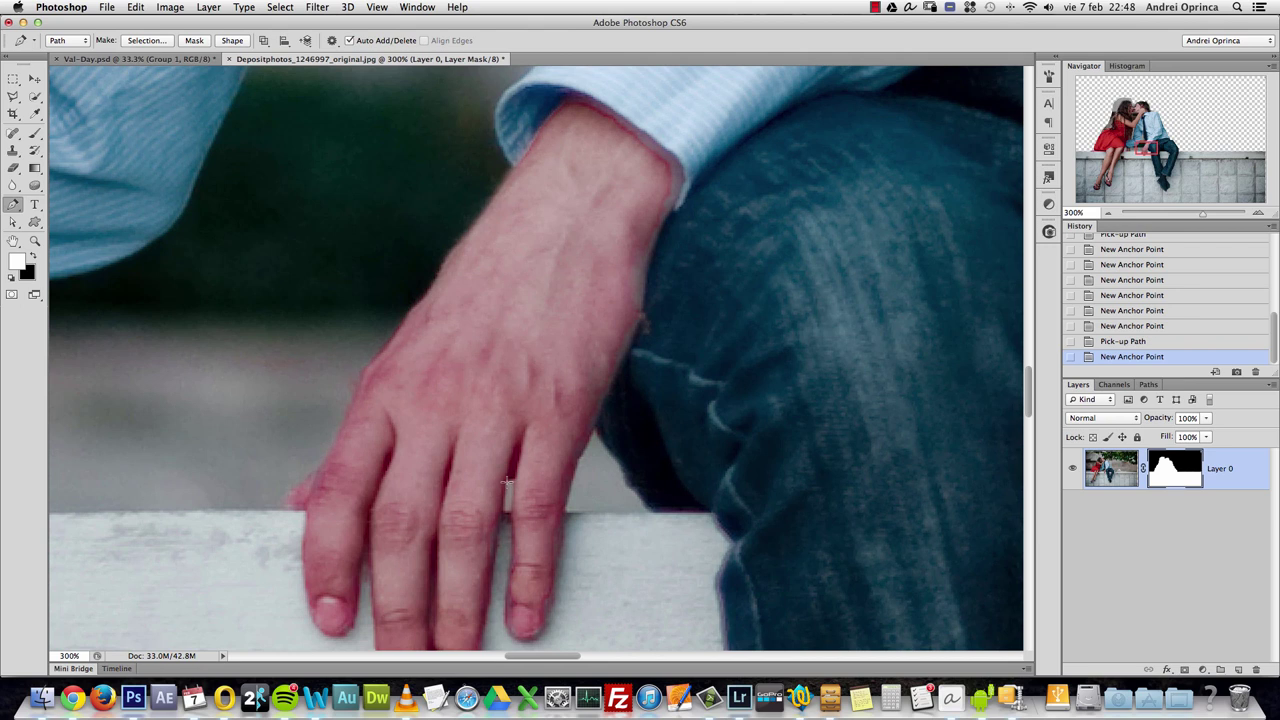
{"action": "scroll", "coordinate": [507, 478], "scroll_direction": "down", "scroll_amount": 5}
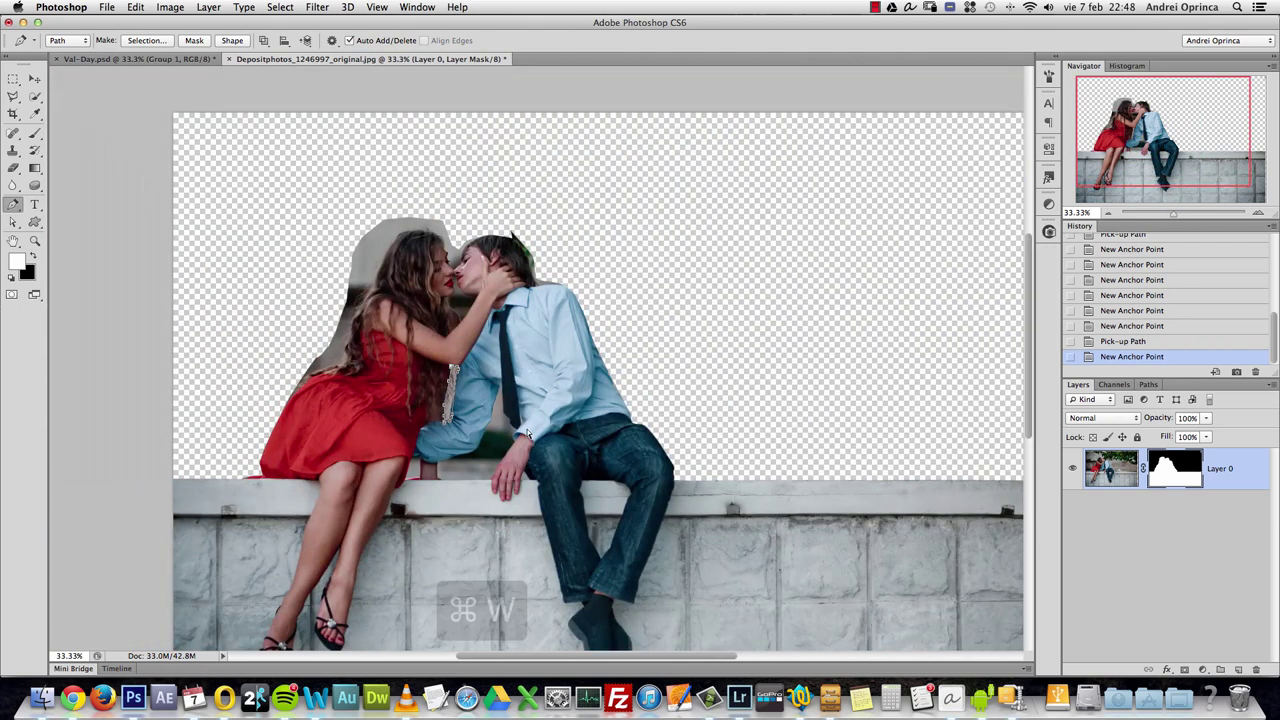
{"action": "key", "text": "super+w"}
{"action": "left_click", "coordinate": [590, 254]}
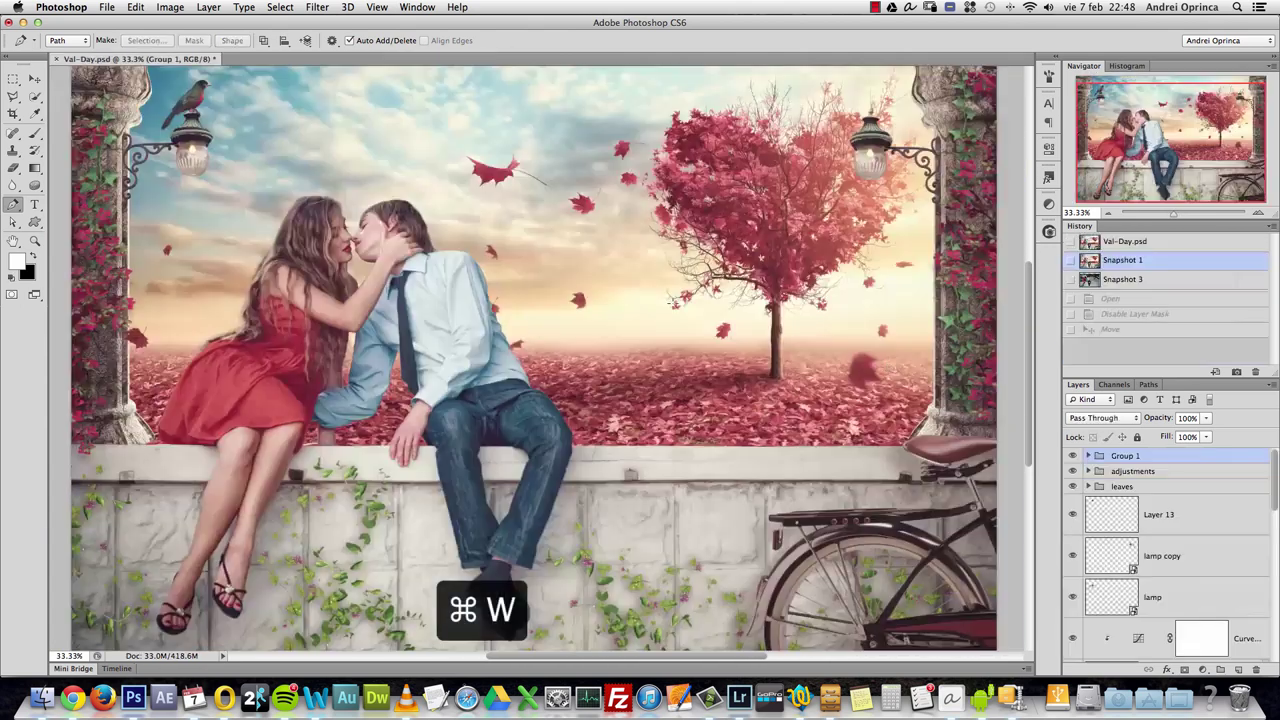
- Select Layer 0 in Val-Day.psd and show only that masked couple layer
{"action": "scroll", "coordinate": [1237, 548], "scroll_direction": "down", "scroll_amount": 5}
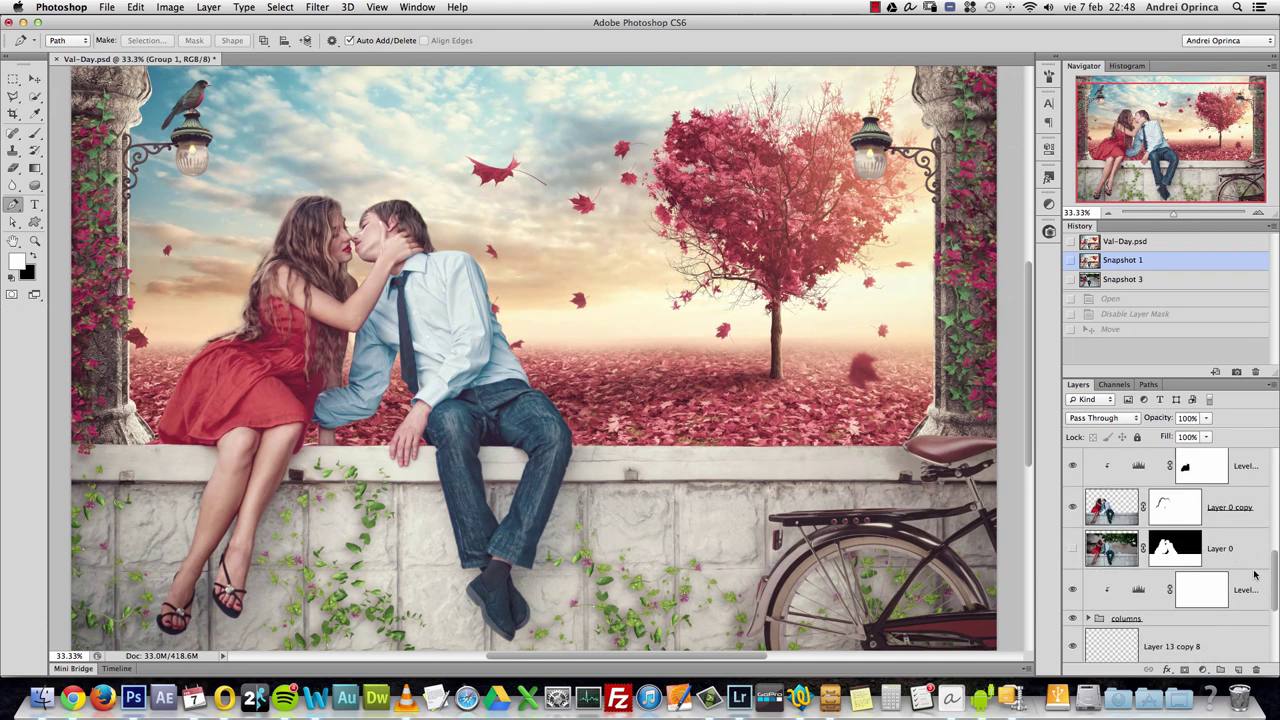
{"action": "left_click", "coordinate": [1237, 548]}
{"action": "left_click", "coordinate": [1073, 549], "text": "alt"}
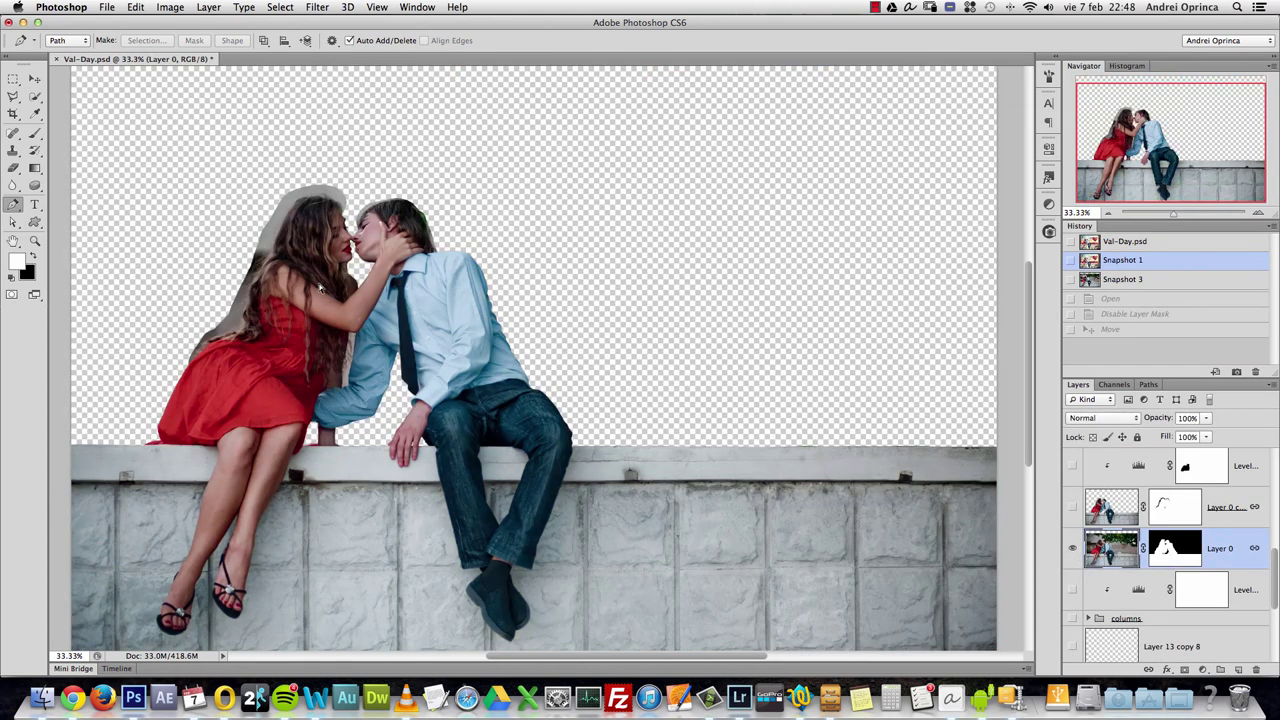
- Examine the masked edges around the woman's hair and the gaps between the couple's bodies and arms
{"action": "scroll", "coordinate": [558, 330], "scroll_direction": "down", "scroll_amount": 1}
{"action": "key", "text": "super+space"}
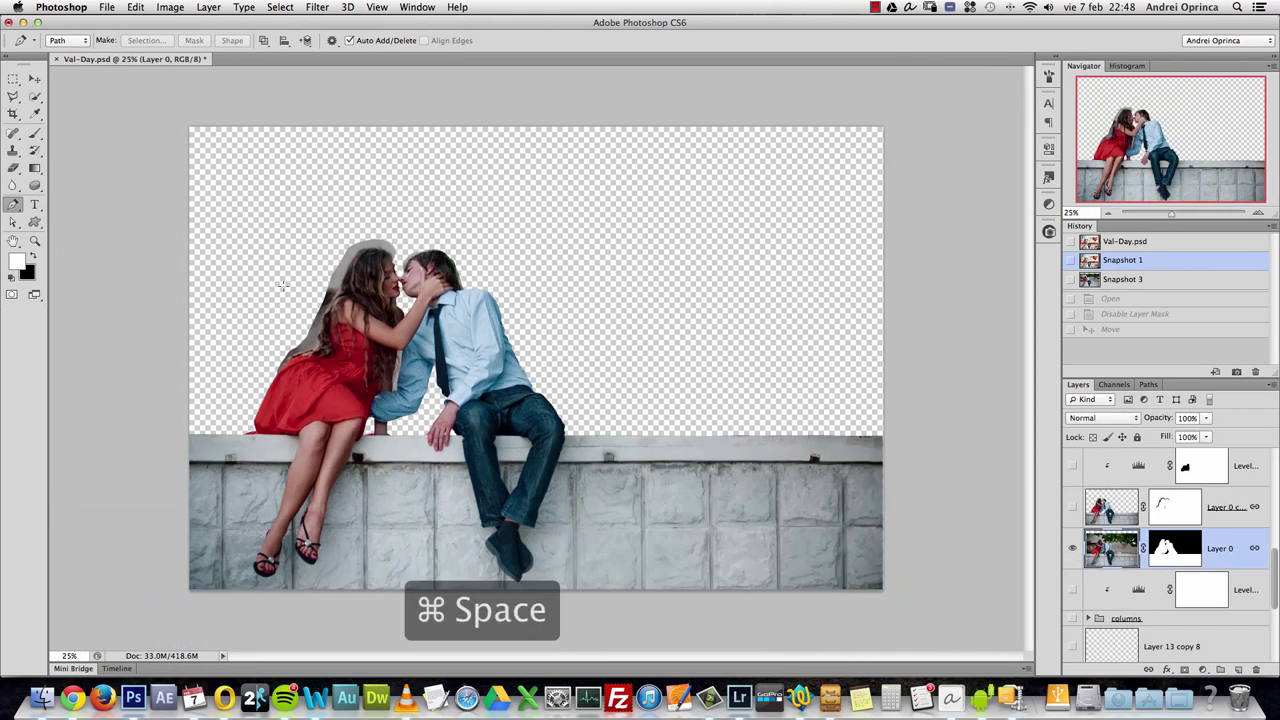
{"action": "left_click_drag", "start_coordinate": [306, 294], "coordinate": [505, 400]}
{"action": "left_click", "coordinate": [505, 400]}
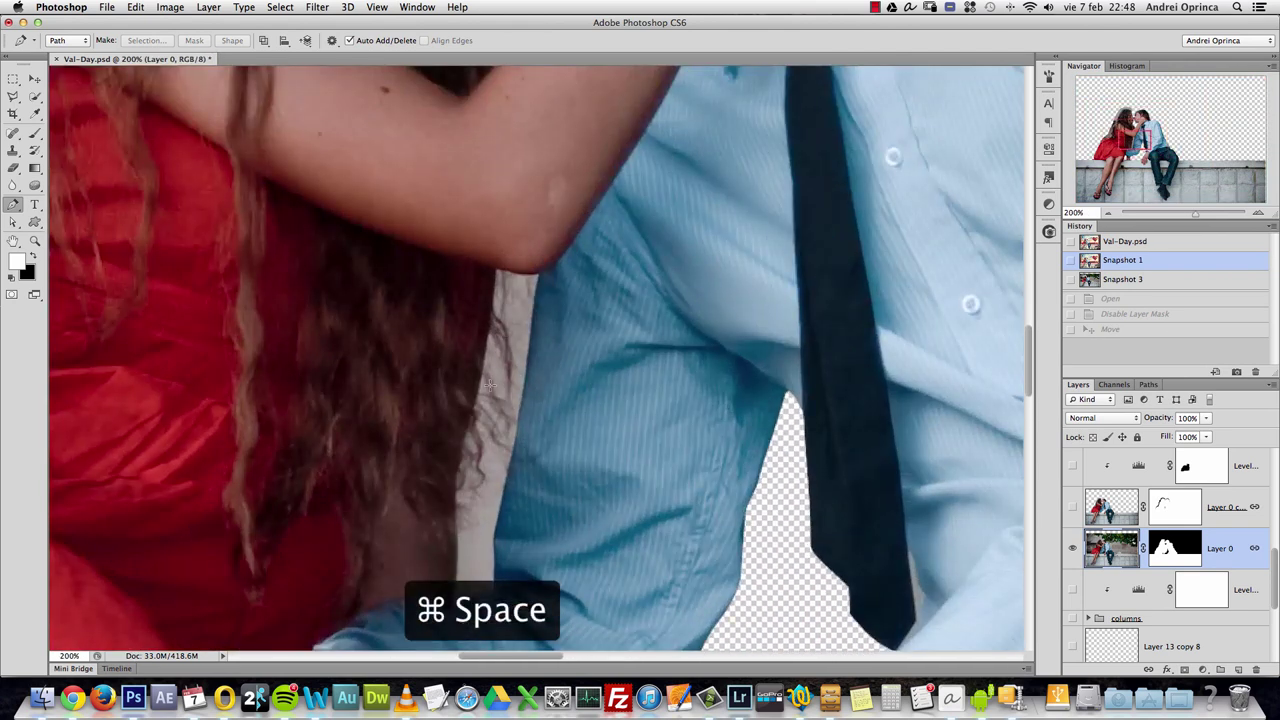
{"action": "key", "text": "alt+space"}
{"action": "left_click", "coordinate": [505, 388]}
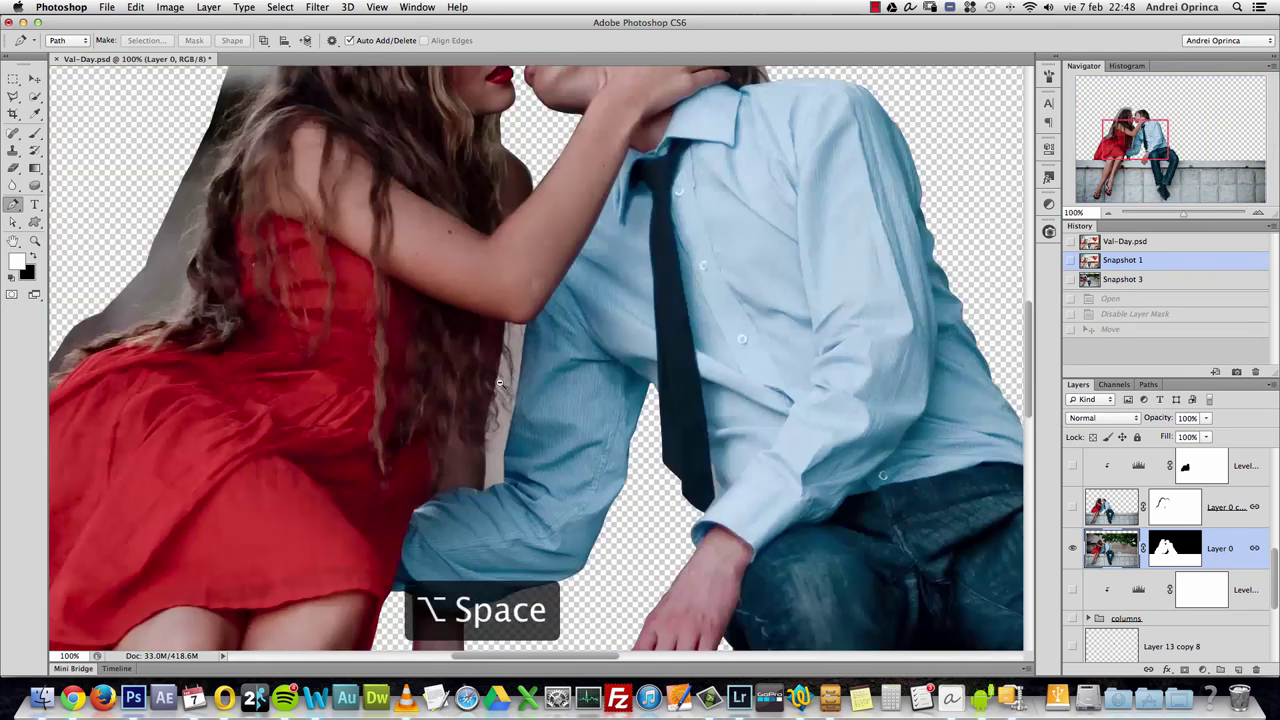
{"action": "left_click", "coordinate": [504, 382]}
{"action": "left_click", "coordinate": [505, 370]}
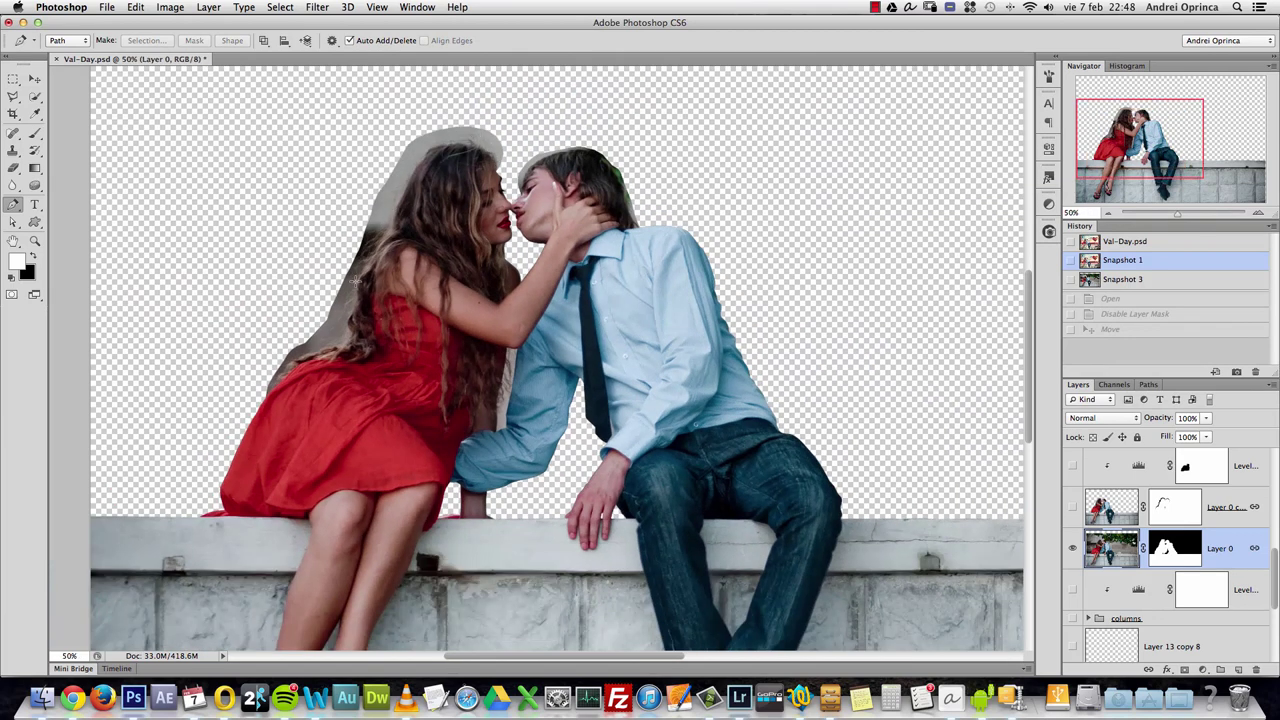
- Move the couple layer up on the canvas, then select the whole canvas and deselect it
{"action": "key", "text": "v"}
{"action": "key", "text": "super+minus"}
{"action": "key", "text": "super+a"}
{"action": "key", "text": "super+d"}
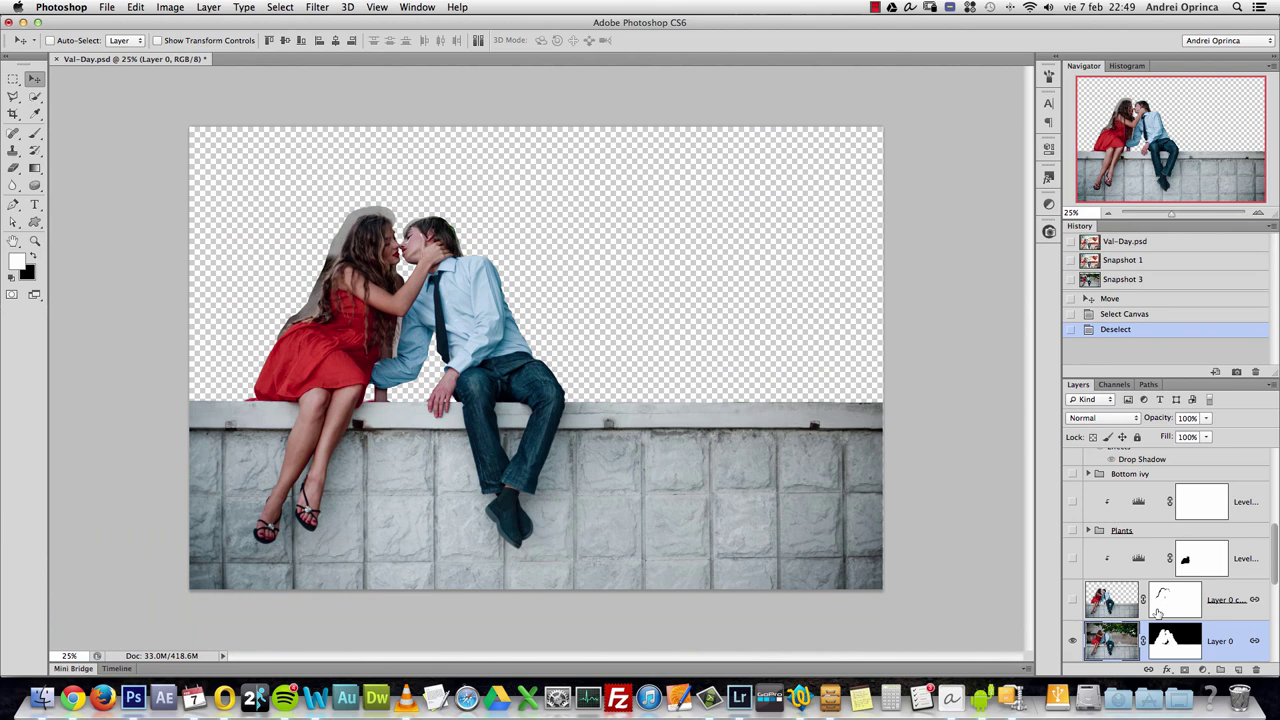
- Disable Layer 0's mask, copy the whole canvas merged, and create a white 4162 × 2775 pixel RGB document at 240 pixels/inch
{"action": "left_click", "coordinate": [1176, 643], "text": "shift"}
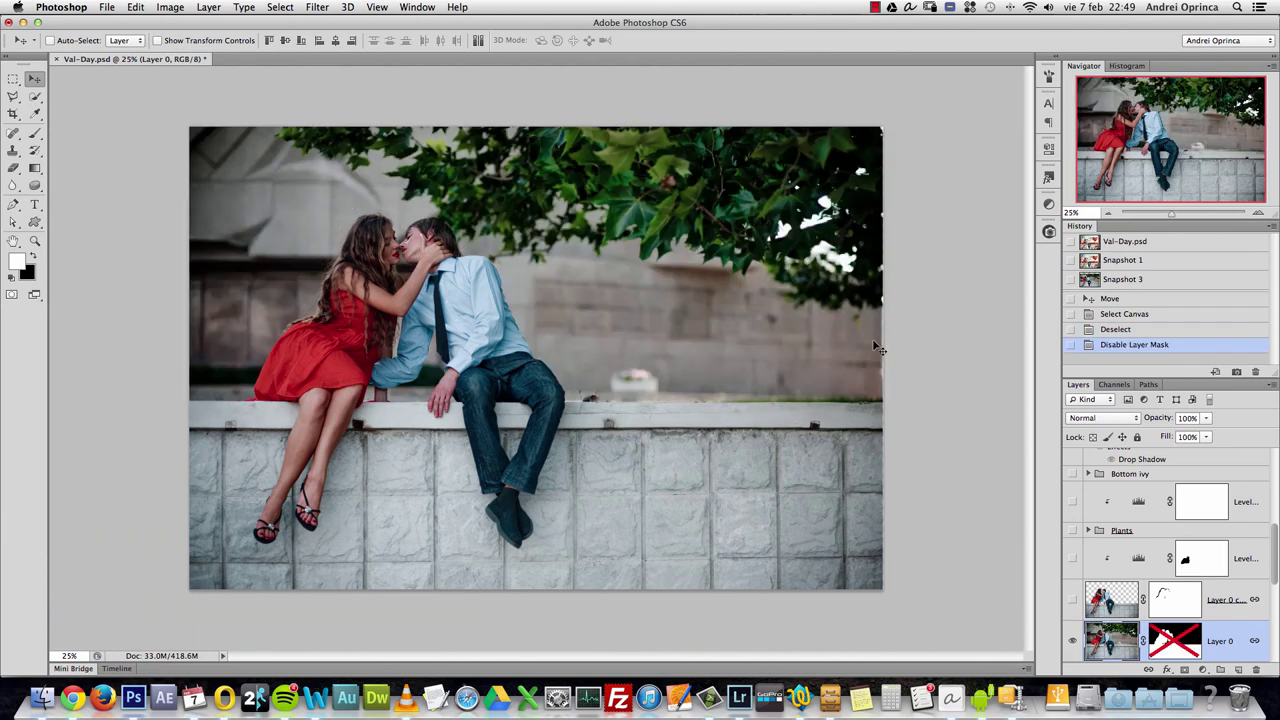
{"action": "key", "text": "super+a"}
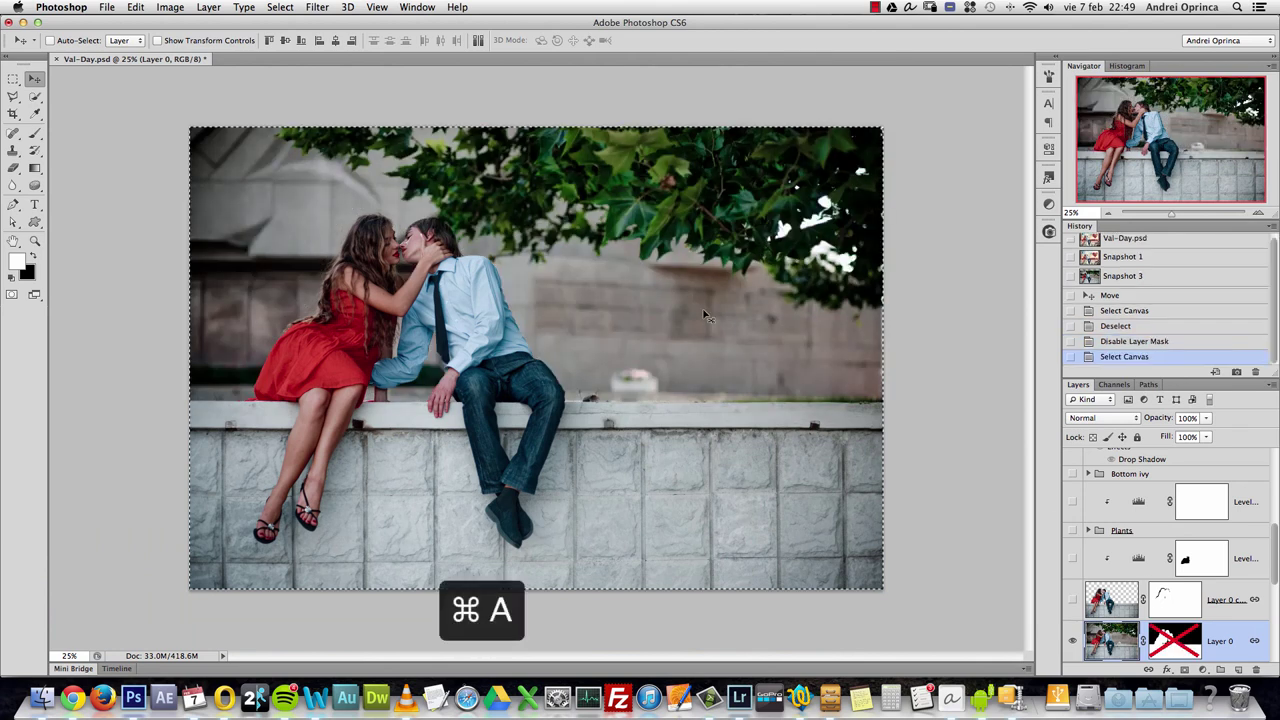
{"action": "left_click", "coordinate": [135, 7]}
{"action": "left_click", "coordinate": [150, 123]}
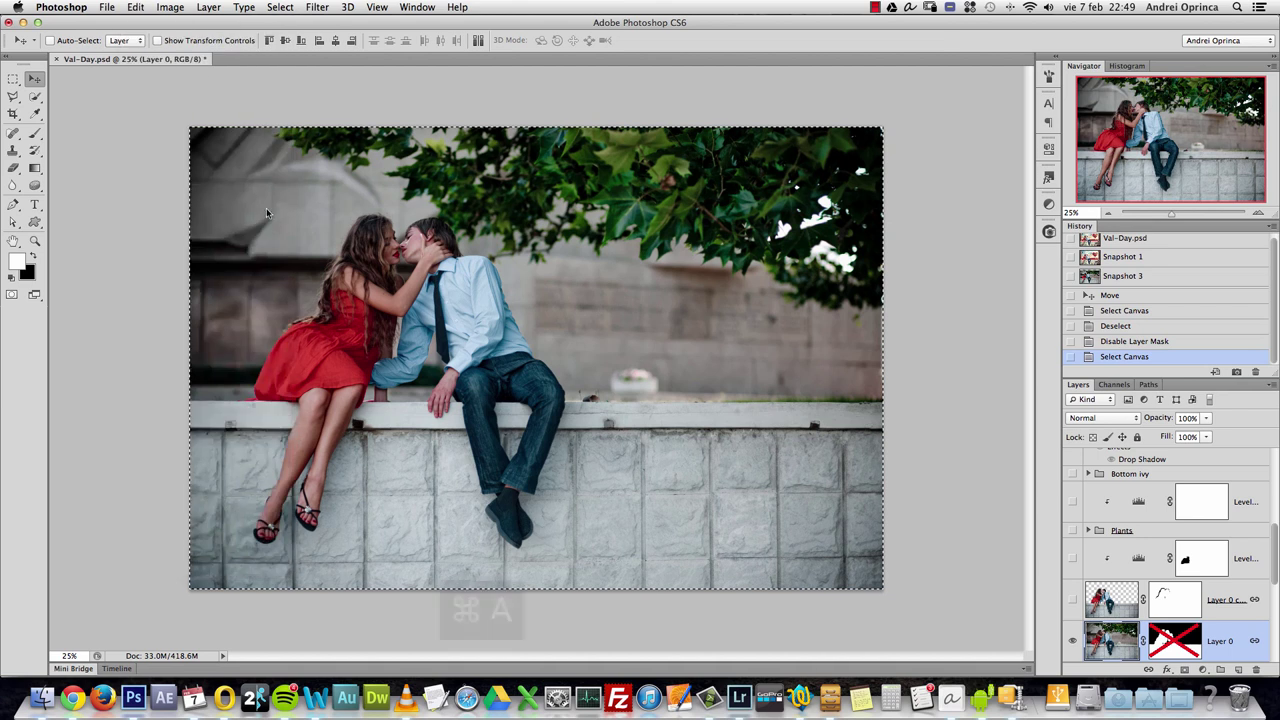
{"action": "key", "text": "super+n"}
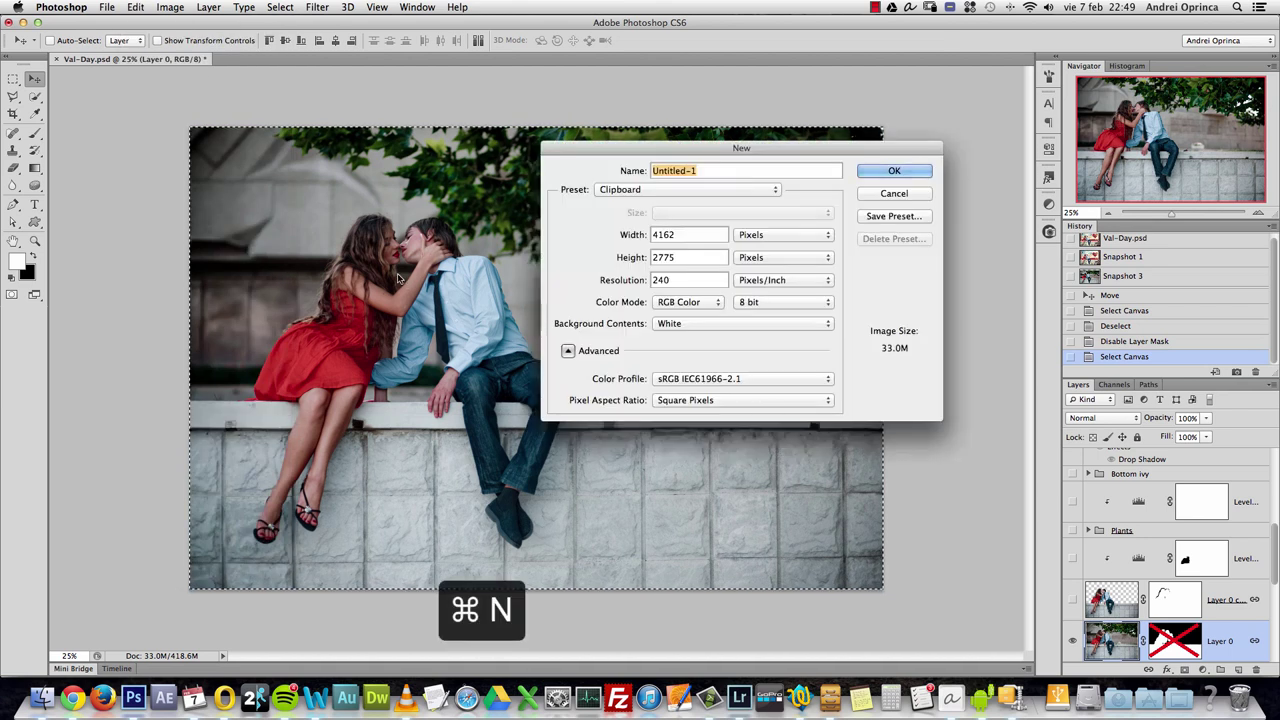
{"action": "key", "text": "Return"}
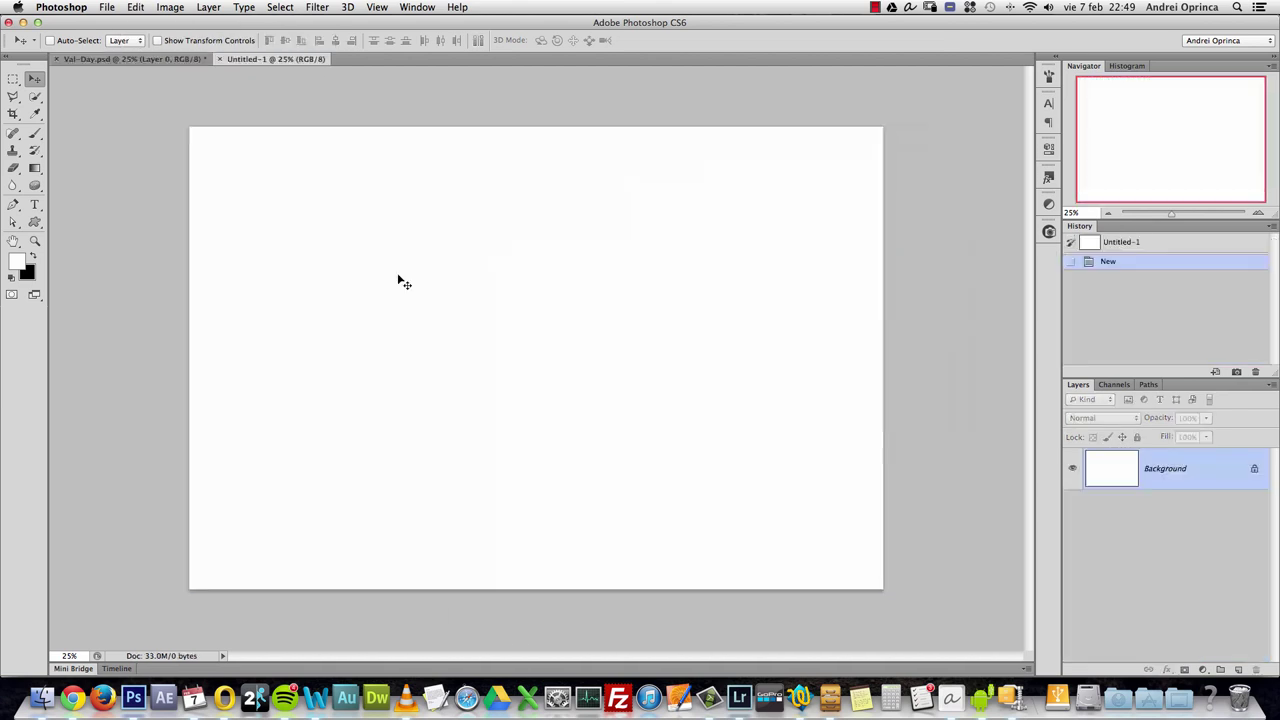
- Re-enable Layer 0's mask in Val-Day.psd and copy the cut-out couple and wall with Copy Merged
{"action": "left_click", "coordinate": [164, 60]}
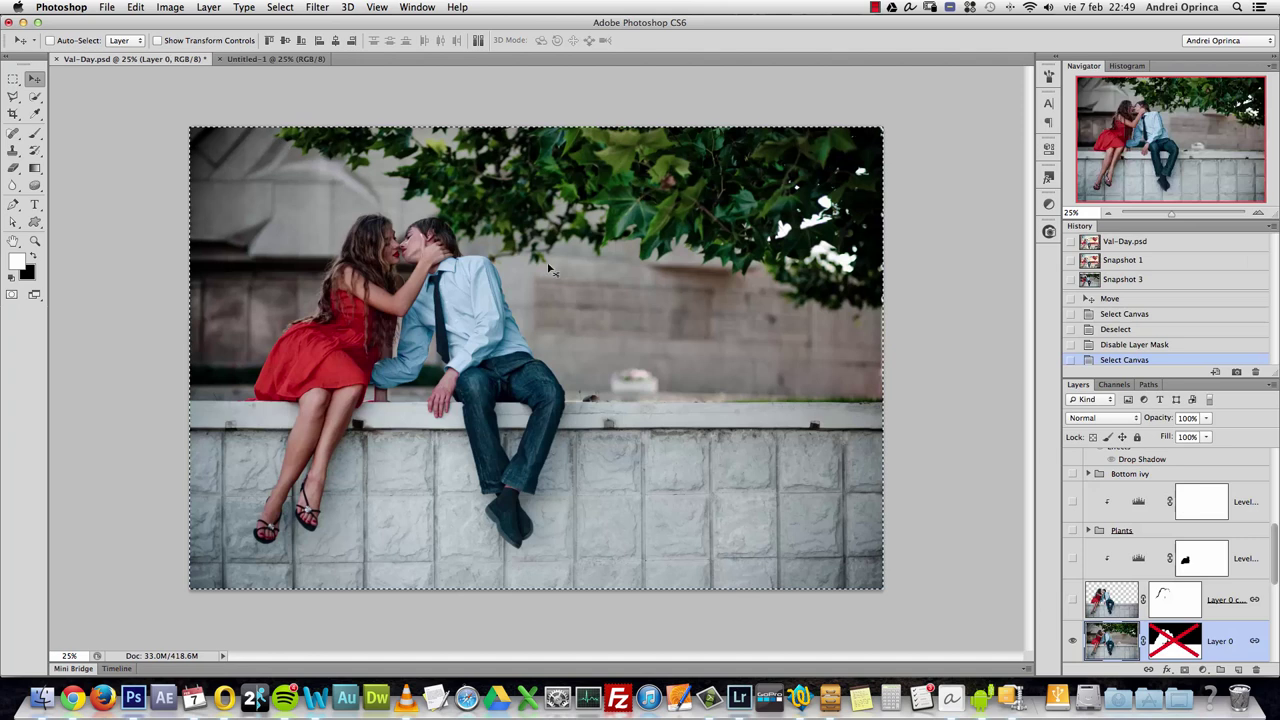
{"action": "left_click", "coordinate": [1175, 640], "text": "shift"}
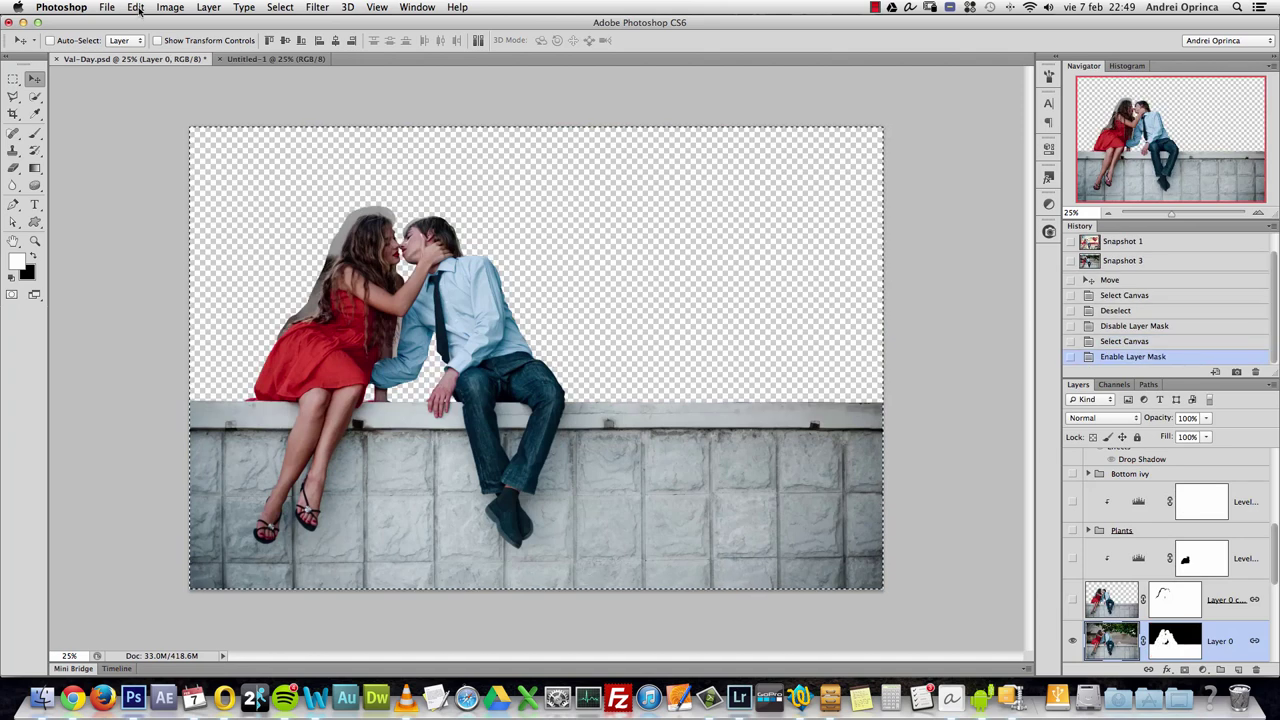
{"action": "left_click", "coordinate": [136, 7]}
{"action": "left_click", "coordinate": [160, 123]}
- Paste the cut-out into Untitled-1 and move it down until the wall meets the canvas's bottom edge
{"action": "left_click", "coordinate": [272, 59]}
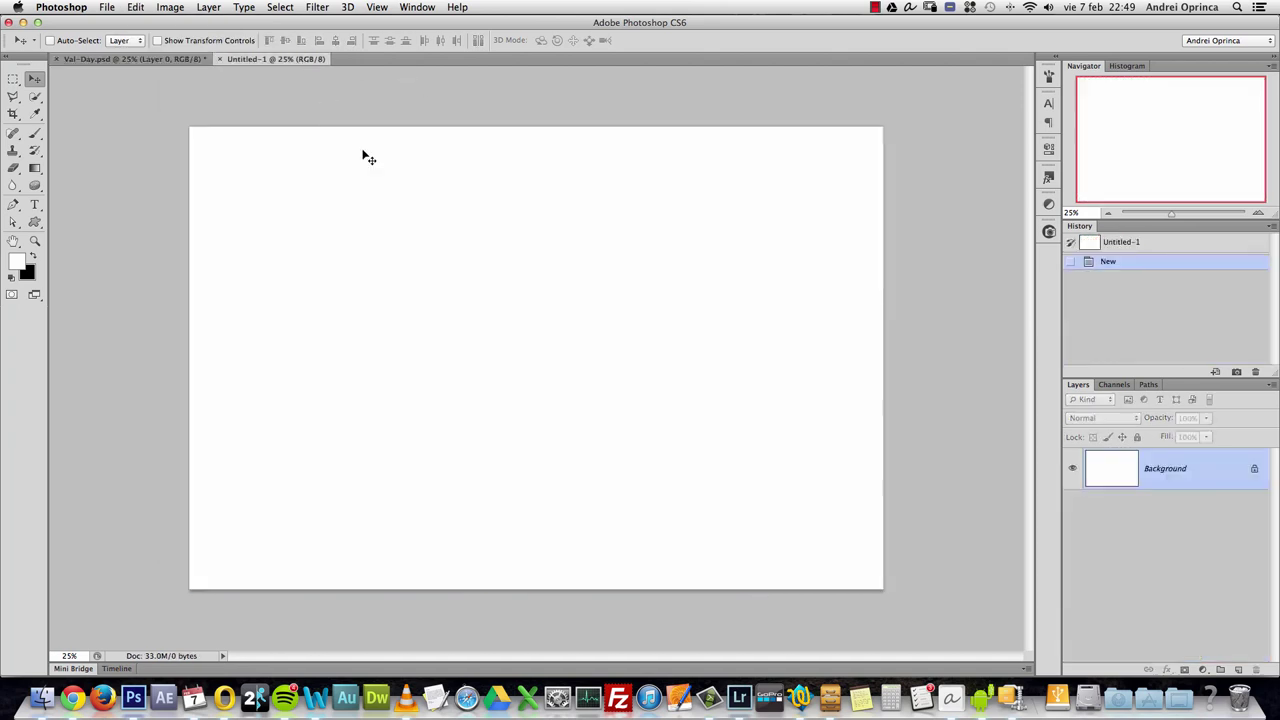
{"action": "key", "text": "super+v"}
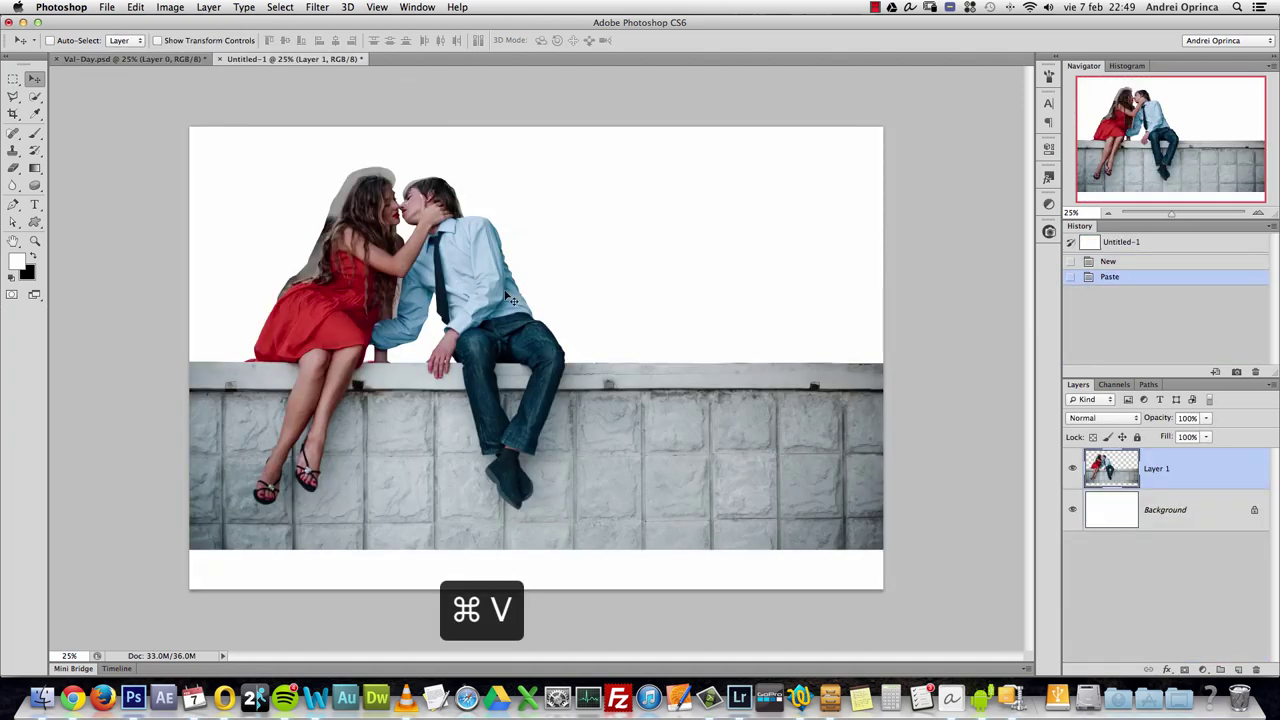
{"action": "left_click_drag", "start_coordinate": [522, 378], "coordinate": [522, 420]}
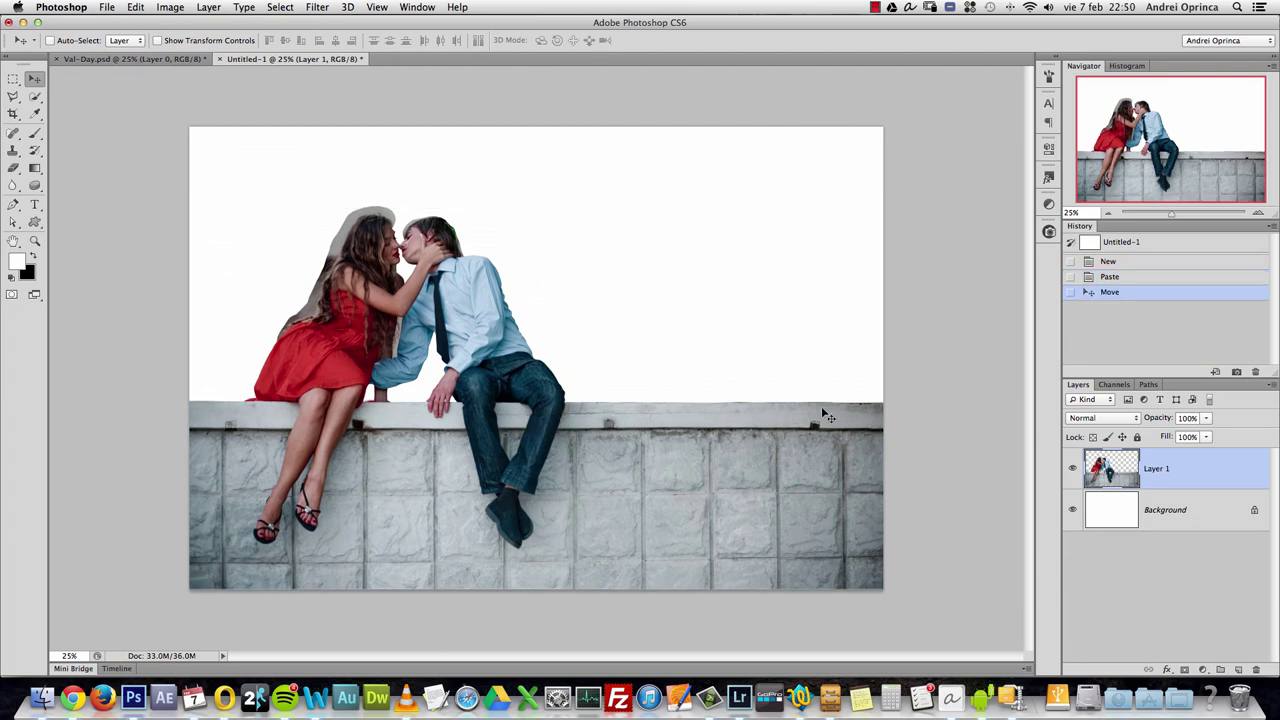
- Resize the Untitled-1 image to 2500 pixels wide with proportions constrained and Bicubic Automatic resampling
{"action": "key", "text": "alt+super+i"}
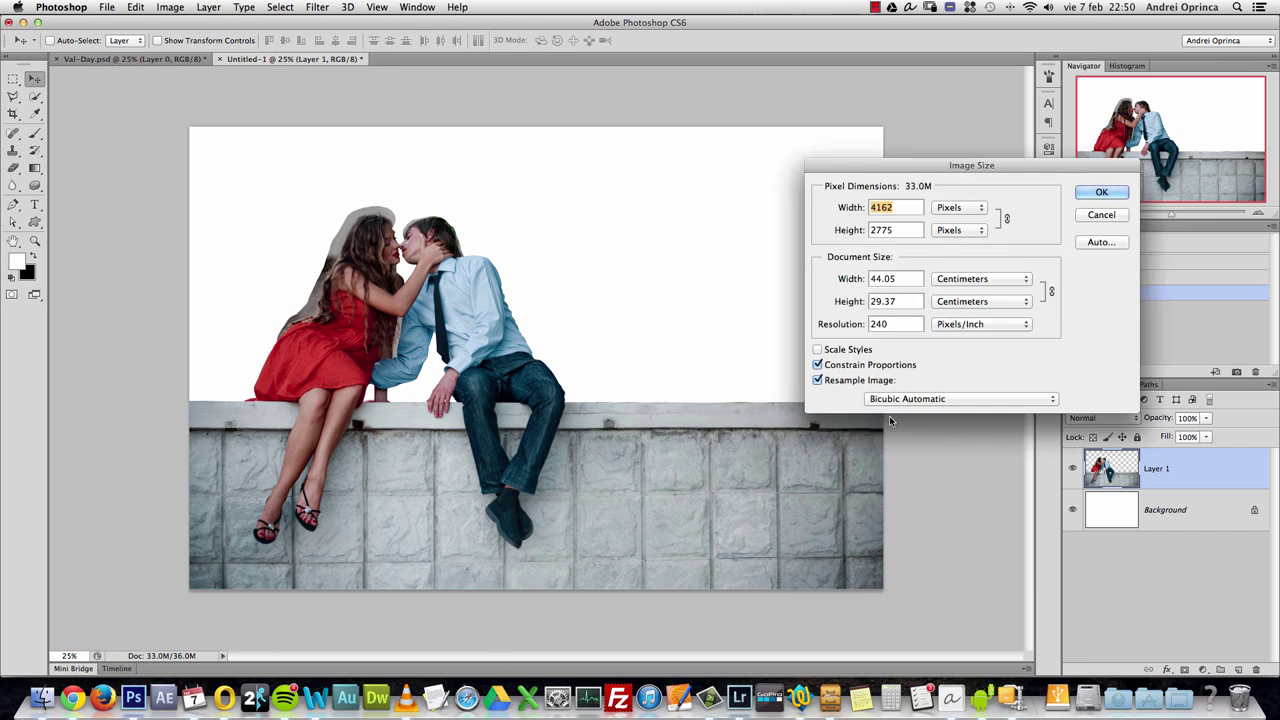
{"action": "type", "text": "200"}
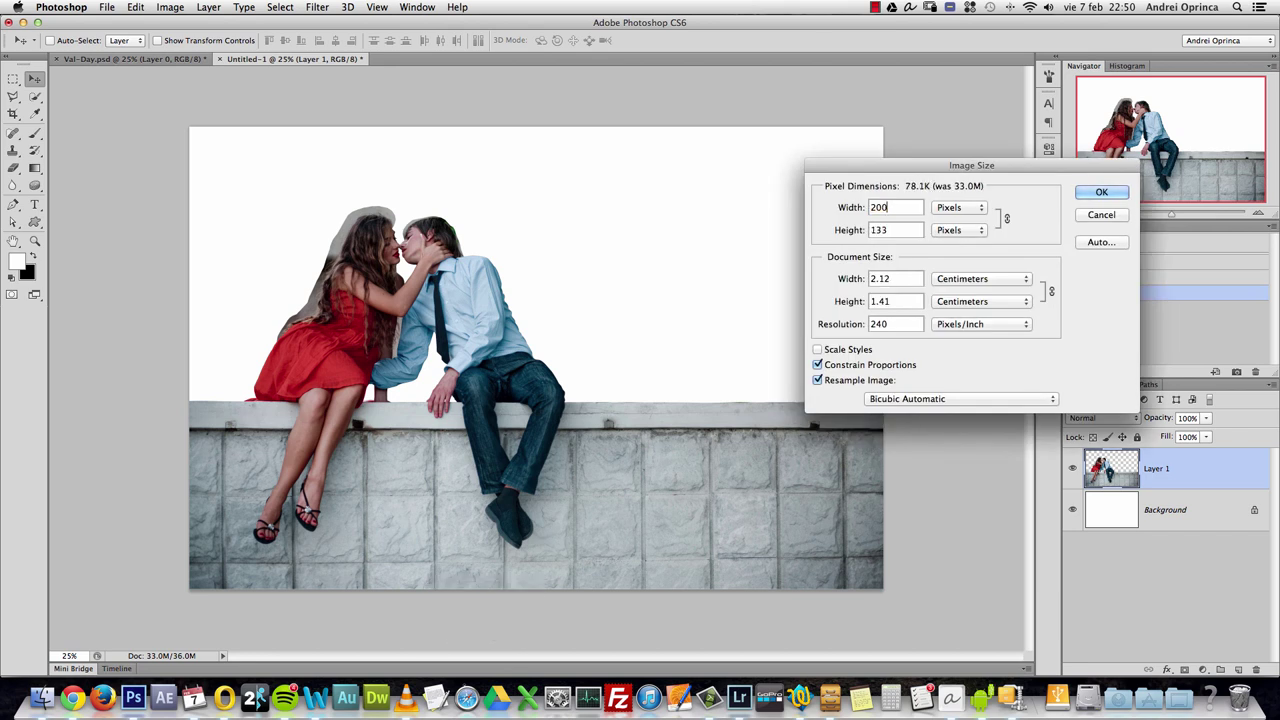
{"action": "key", "text": "BackSpace"}
{"action": "type", "text": "50"}
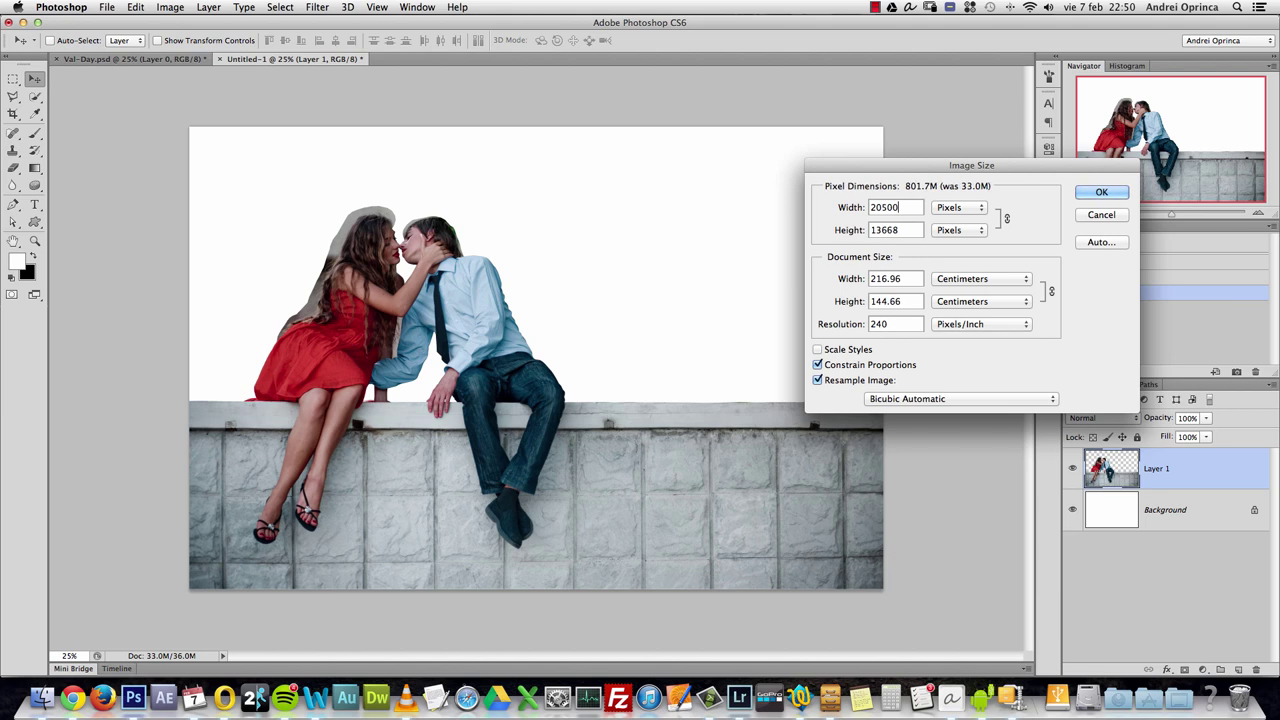
{"action": "key", "text": "BackSpace"}
{"action": "key", "text": "BackSpace"}
{"action": "key", "text": "BackSpace"}
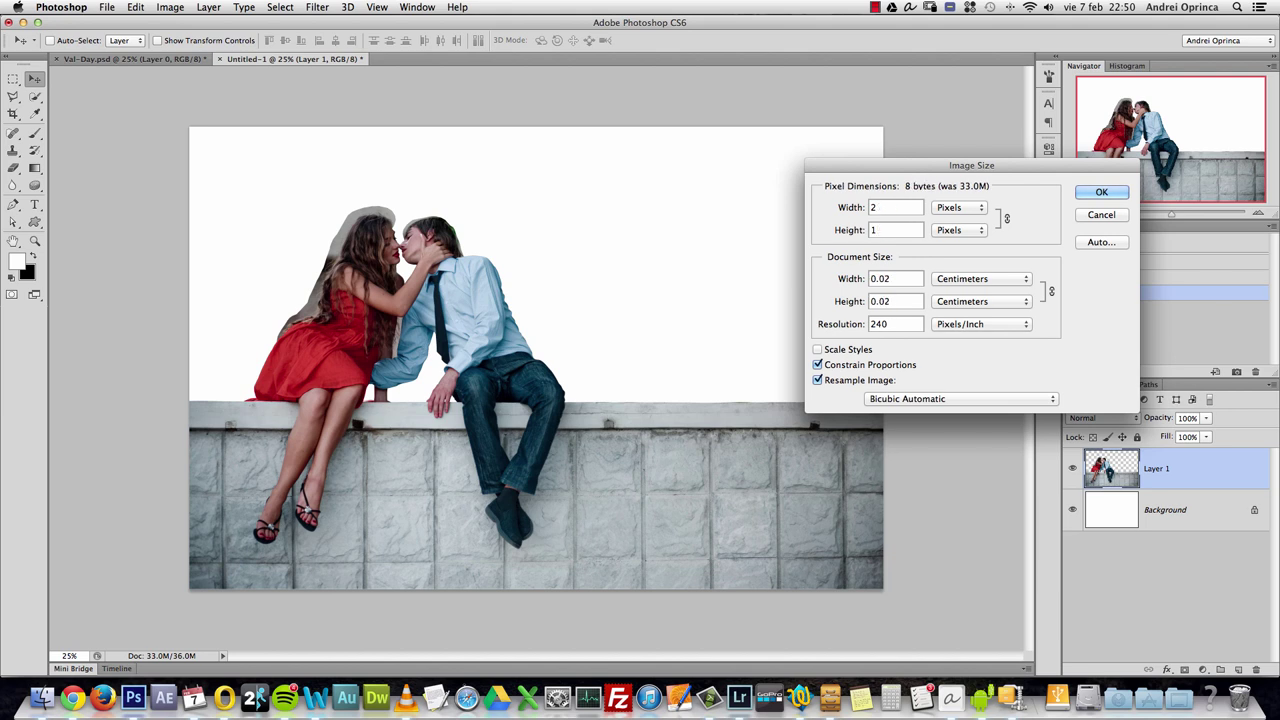
{"action": "type", "text": "500"}
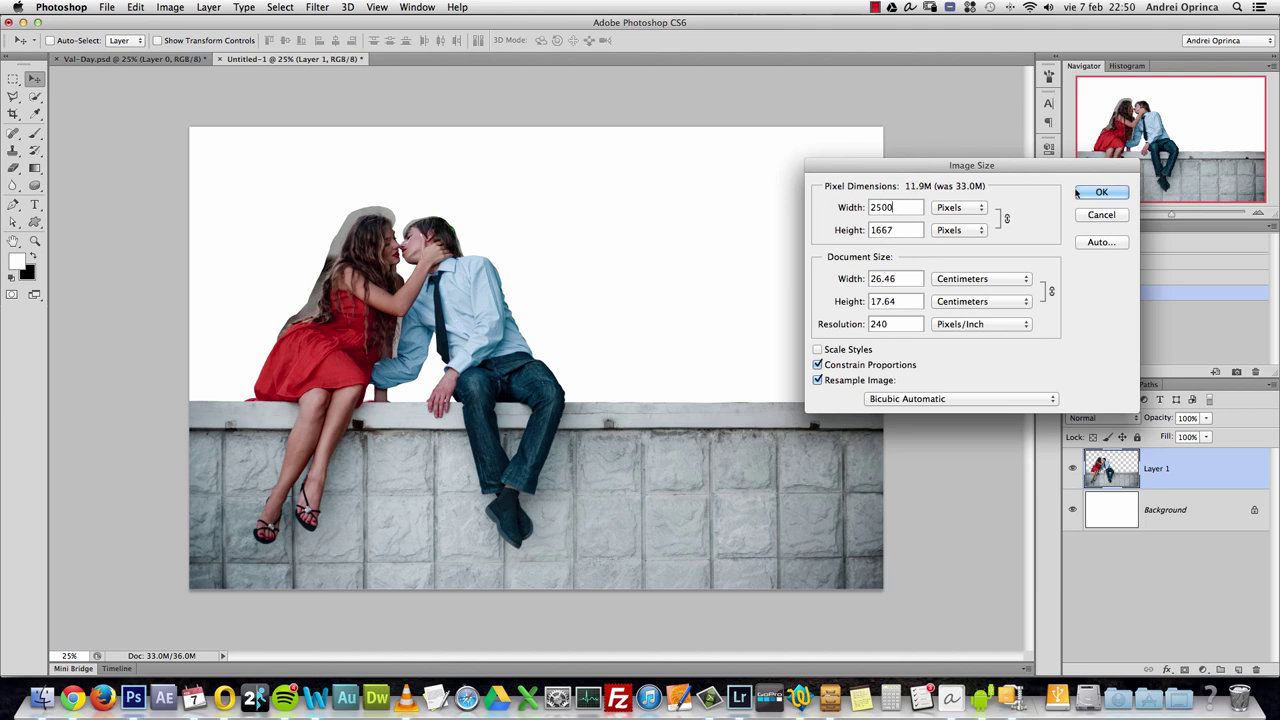
{"action": "key", "text": "Return"}
{"action": "key", "text": "super+1"}
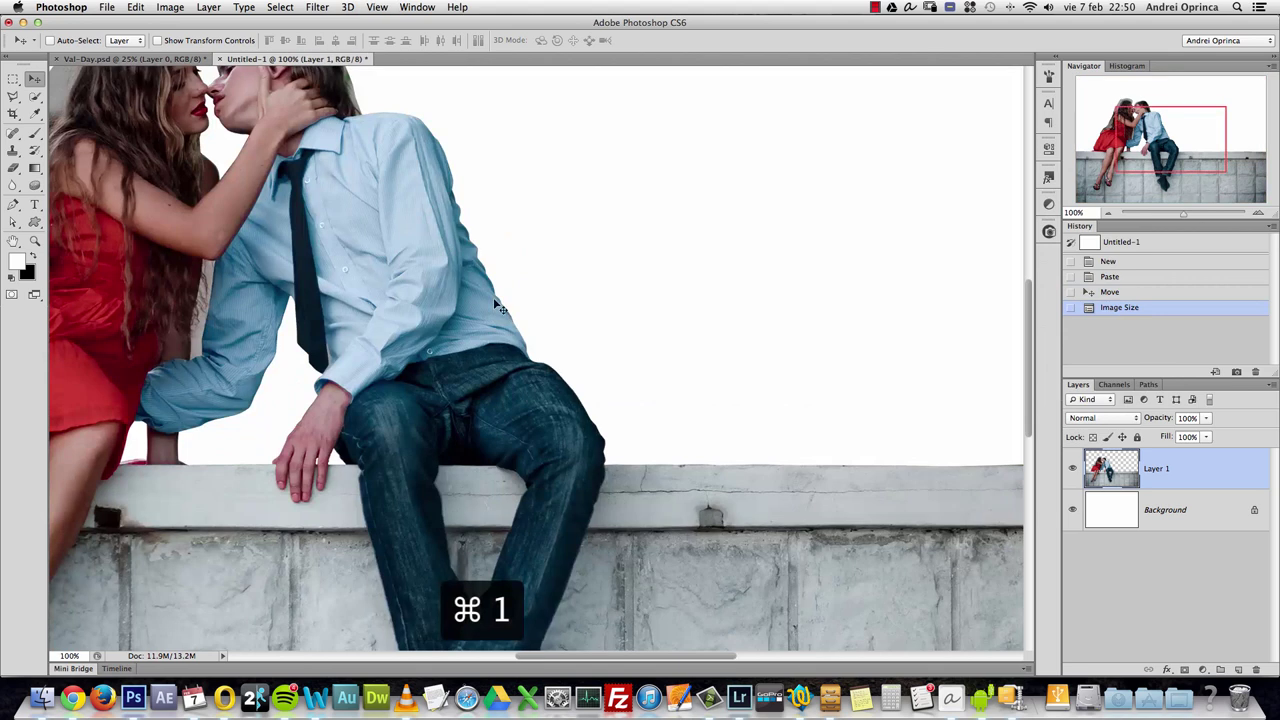
- Delete the white Background layer from Untitled-1, keeping only the couple-and-wall layer
{"action": "left_click", "coordinate": [375, 234], "text": "alt"}
{"action": "left_click", "coordinate": [466, 234], "text": "alt"}
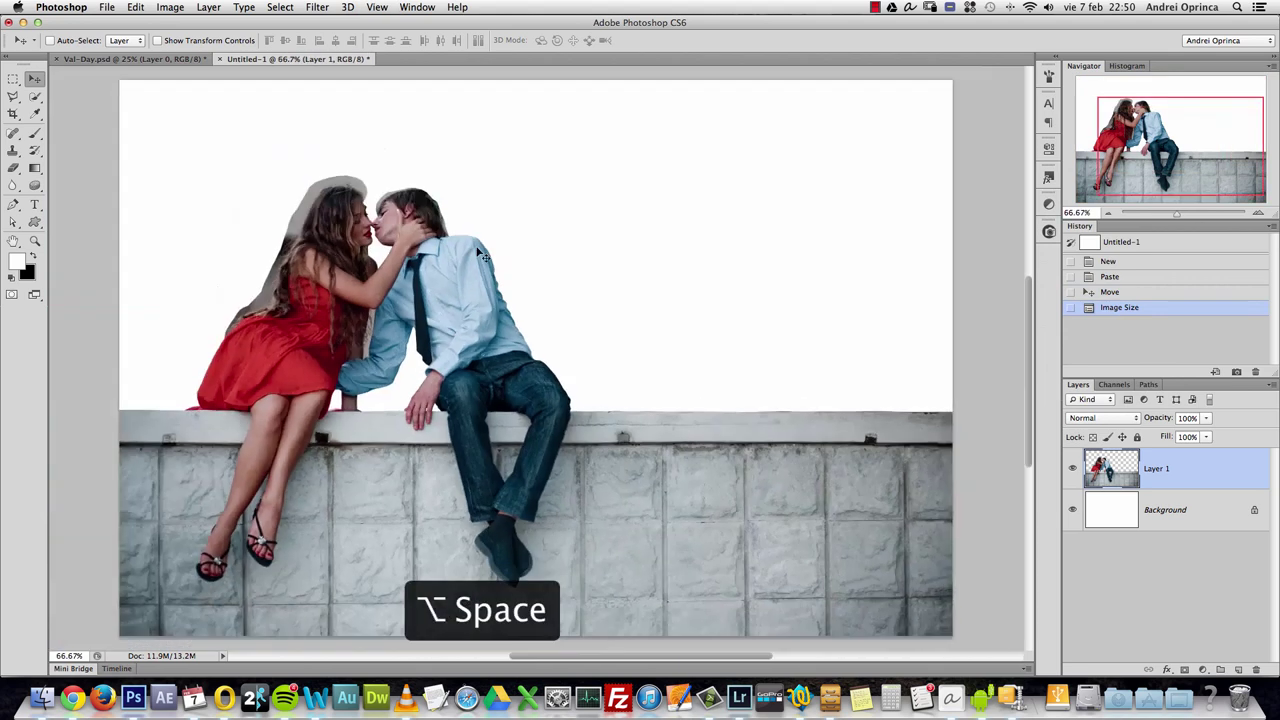
{"action": "left_click", "coordinate": [185, 60]}
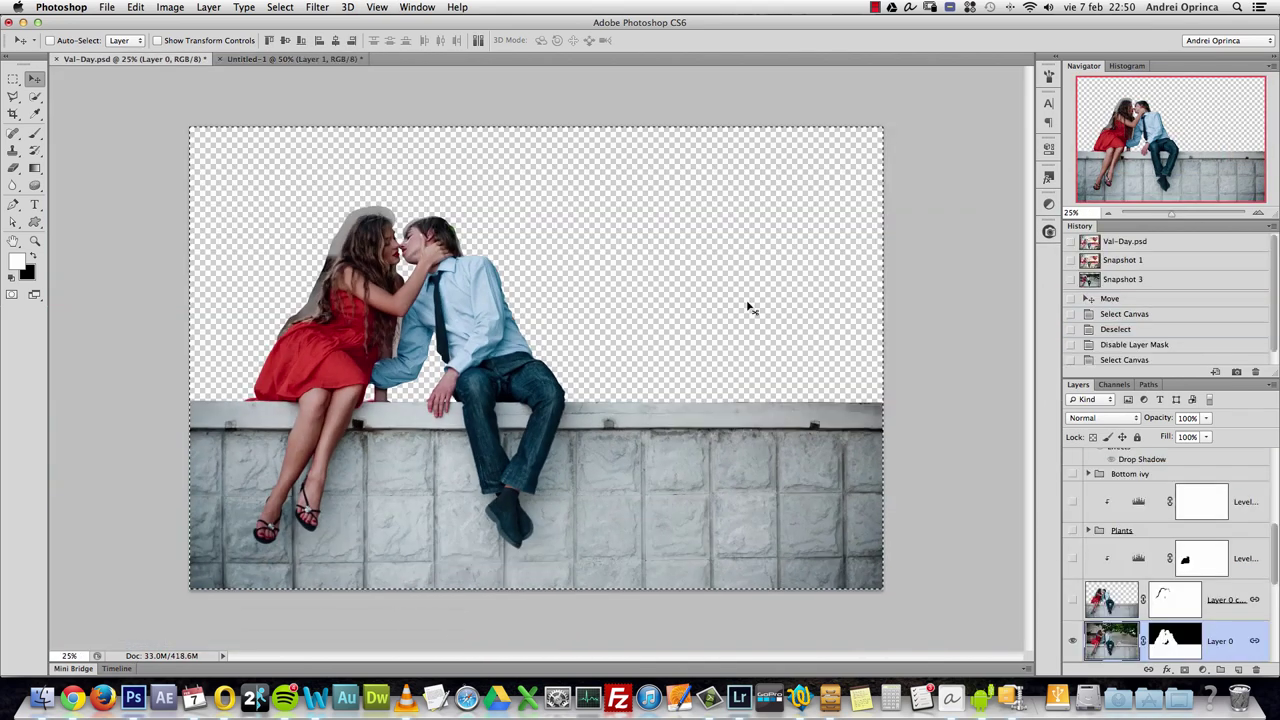
{"action": "left_click", "coordinate": [299, 60]}
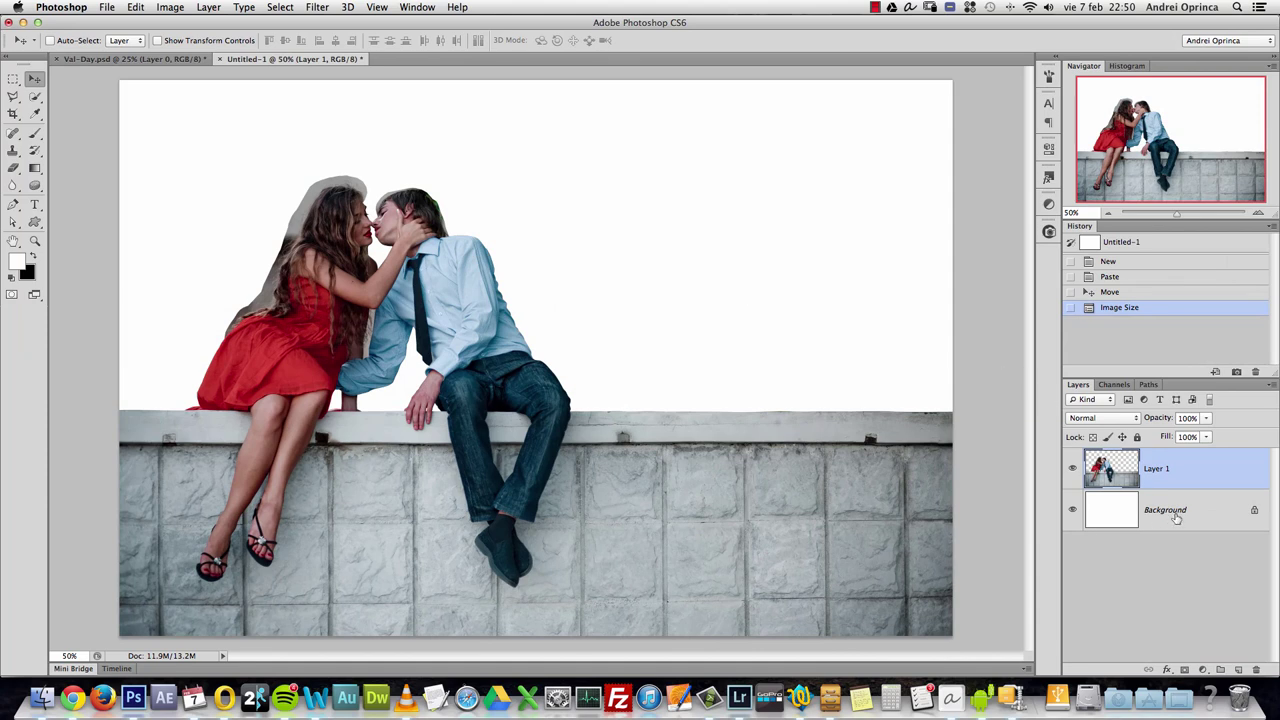
{"action": "left_click_drag", "start_coordinate": [1176, 515], "coordinate": [1200, 670]}
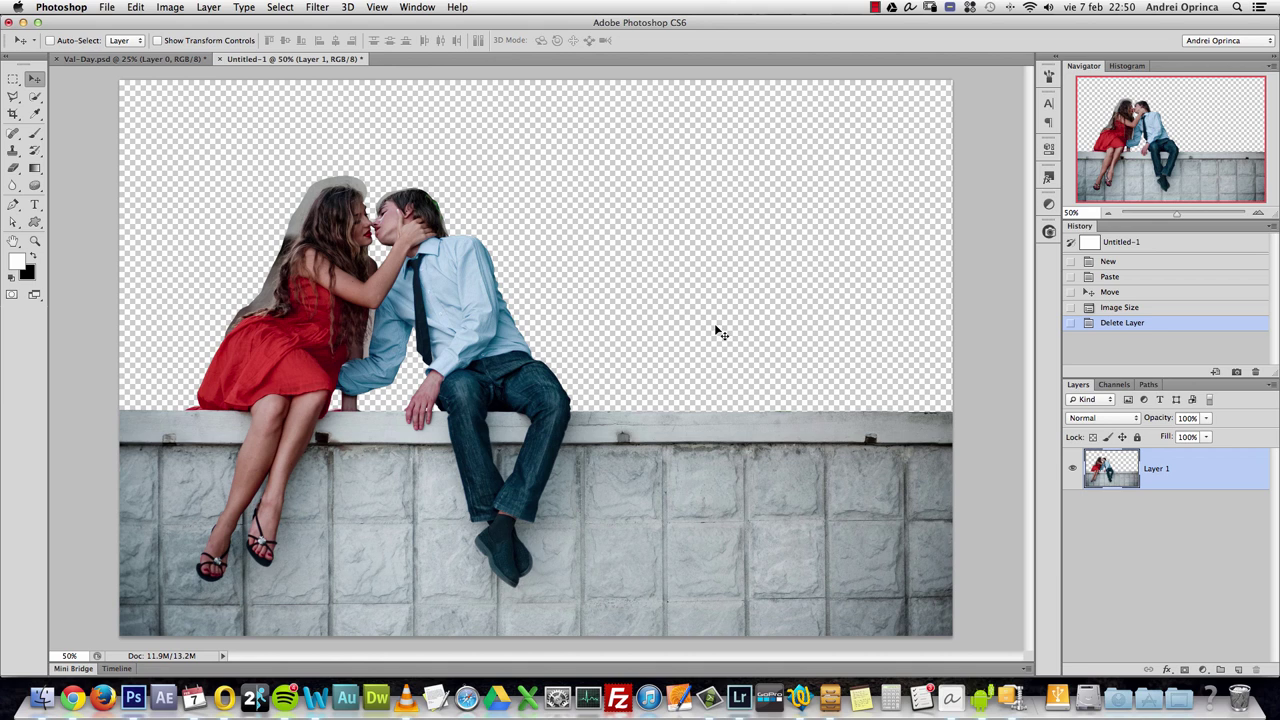
- Open the heart-tree photo Depositphotos_17002467_original.jpg from the Stock folder and compare it with the couple cut-out
{"action": "key", "text": "super+o"}
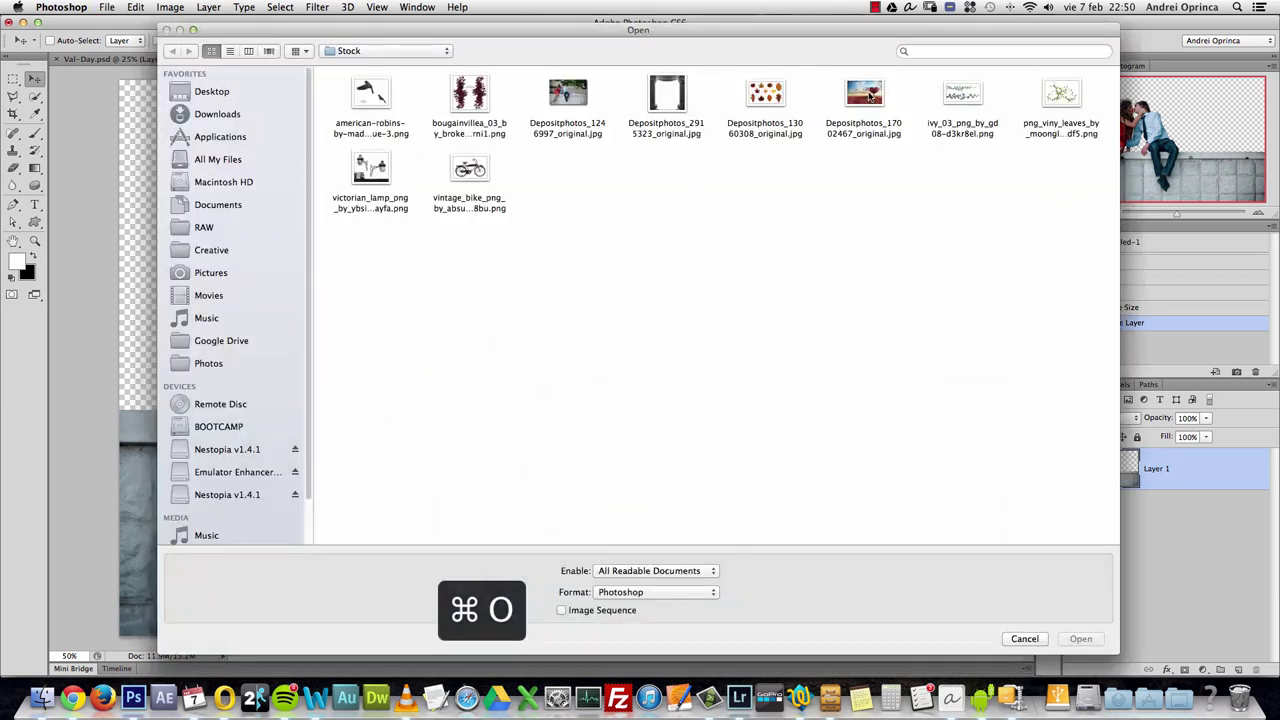
{"action": "left_click", "coordinate": [866, 95]}
{"action": "left_click", "coordinate": [1079, 638]}
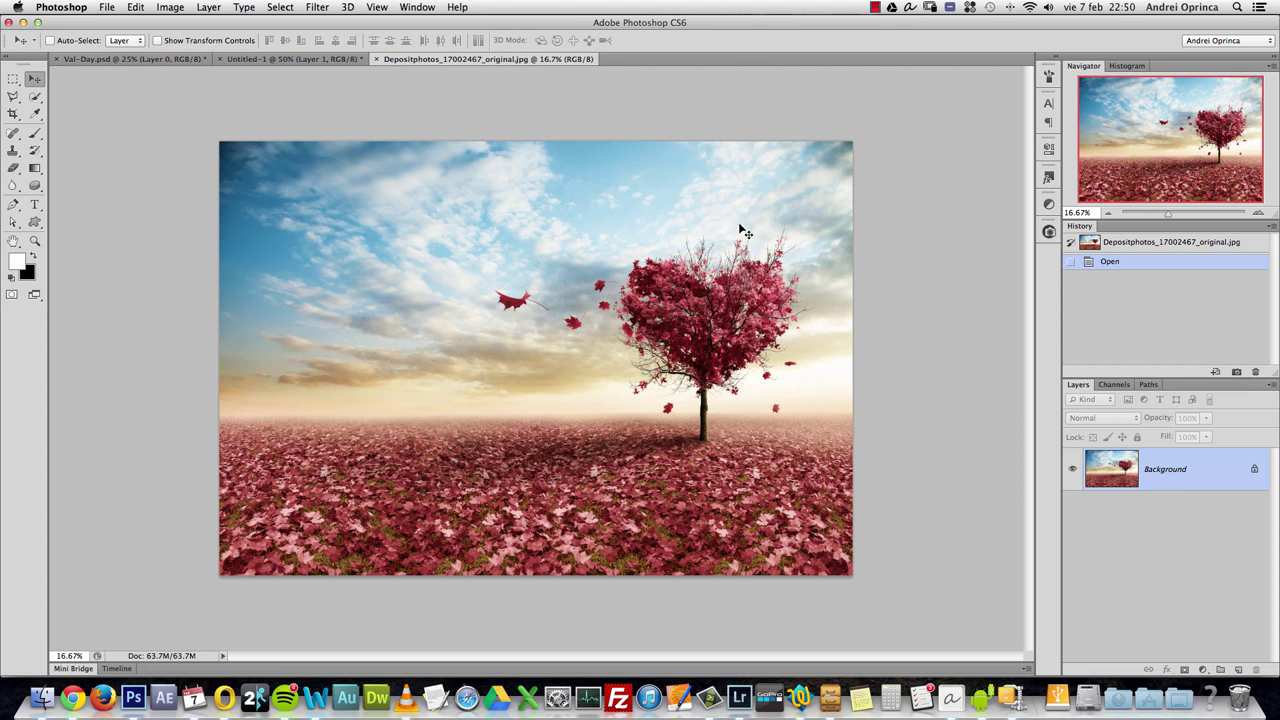
{"action": "left_click", "coordinate": [310, 60]}
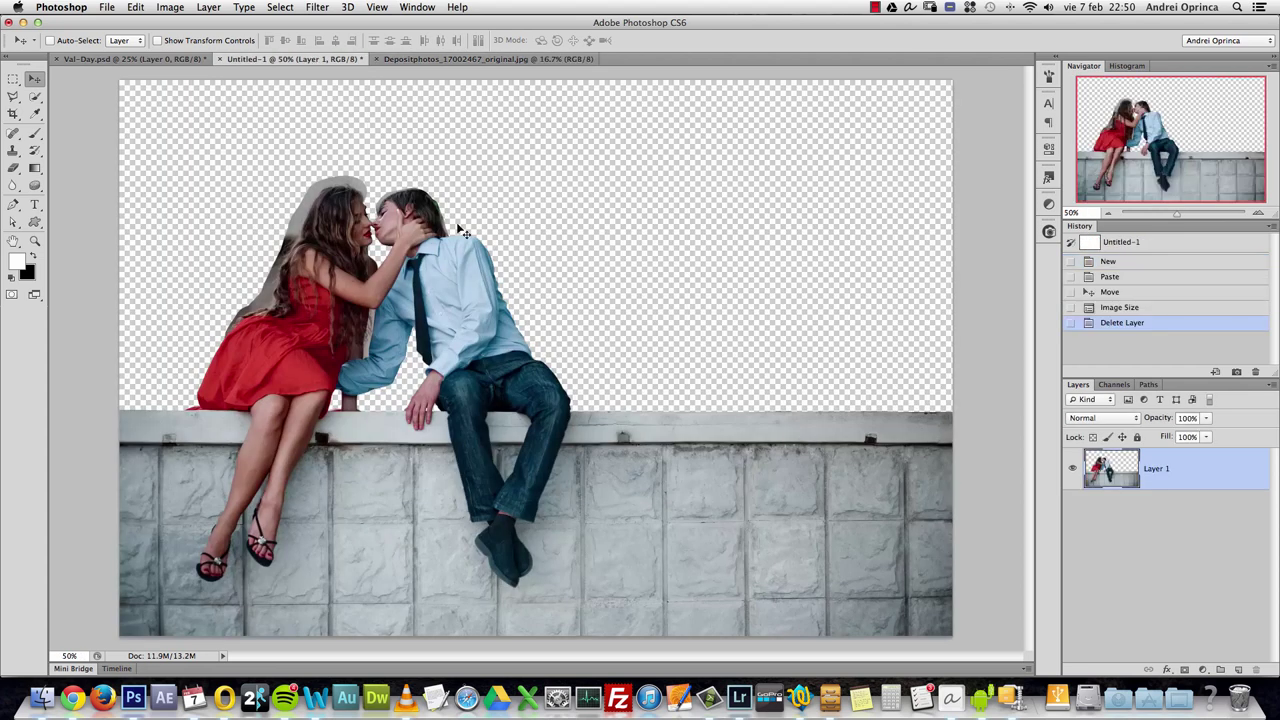
{"action": "left_click", "coordinate": [498, 60]}
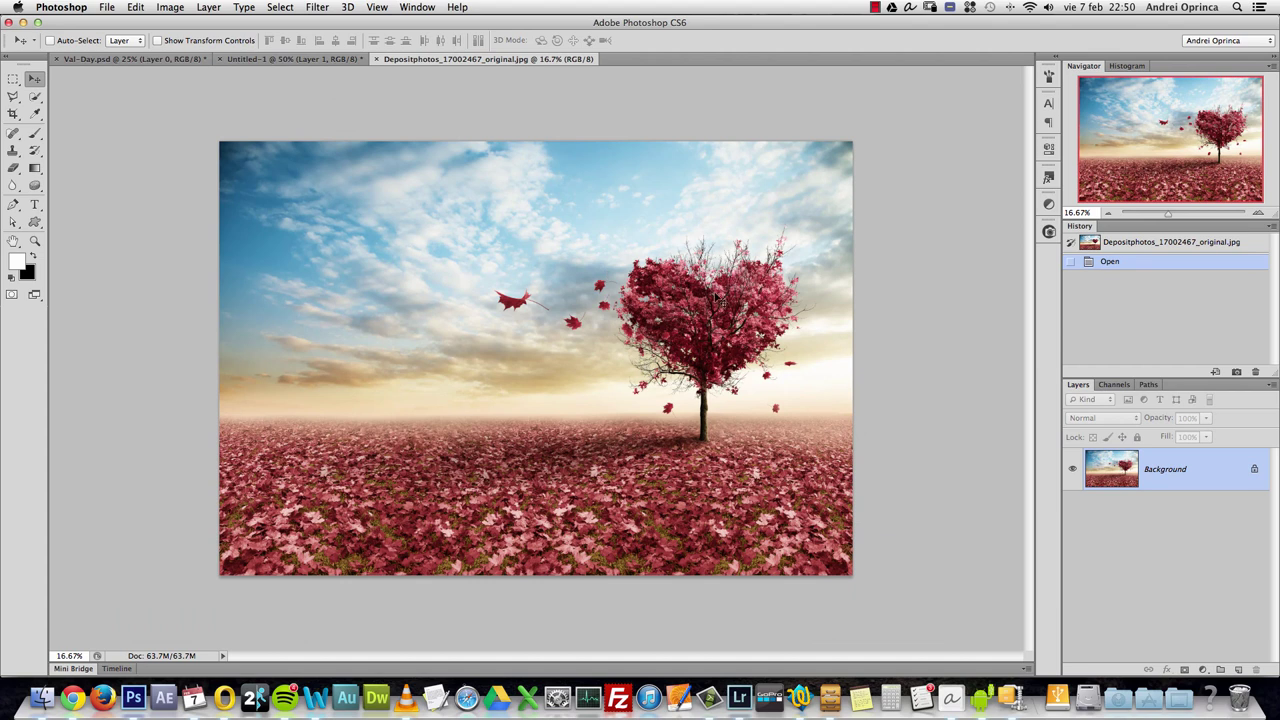
- Copy the entire heart-tree photo, close its document and return to Untitled-1 with the program still running
{"action": "key", "text": "super+space"}
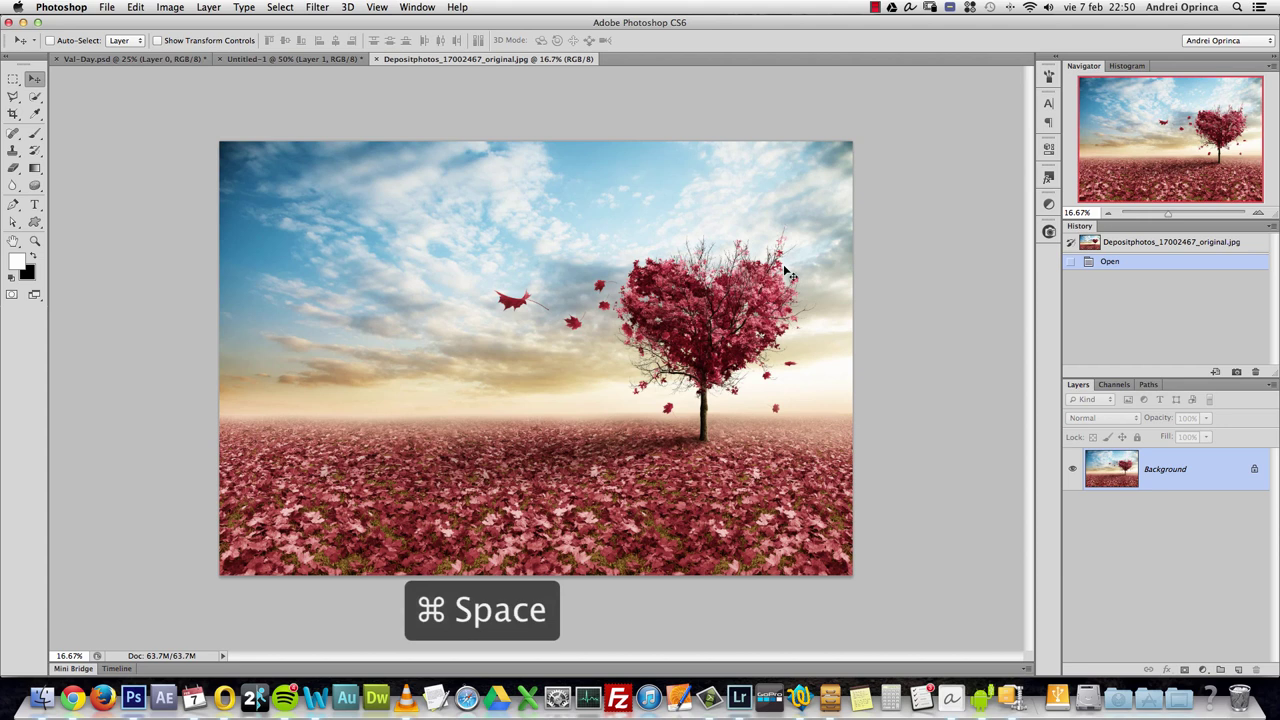
{"action": "left_click", "coordinate": [787, 271]}
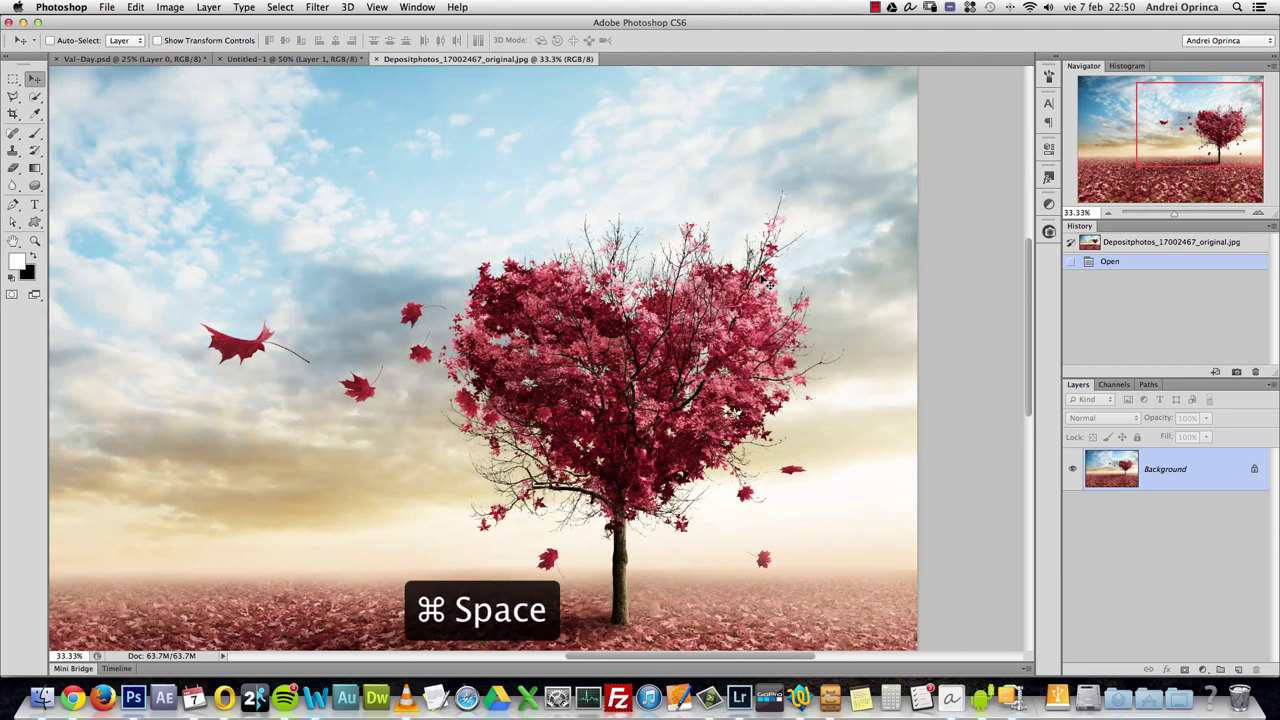
{"action": "scroll", "coordinate": [712, 306], "scroll_direction": "down", "scroll_amount": 3}
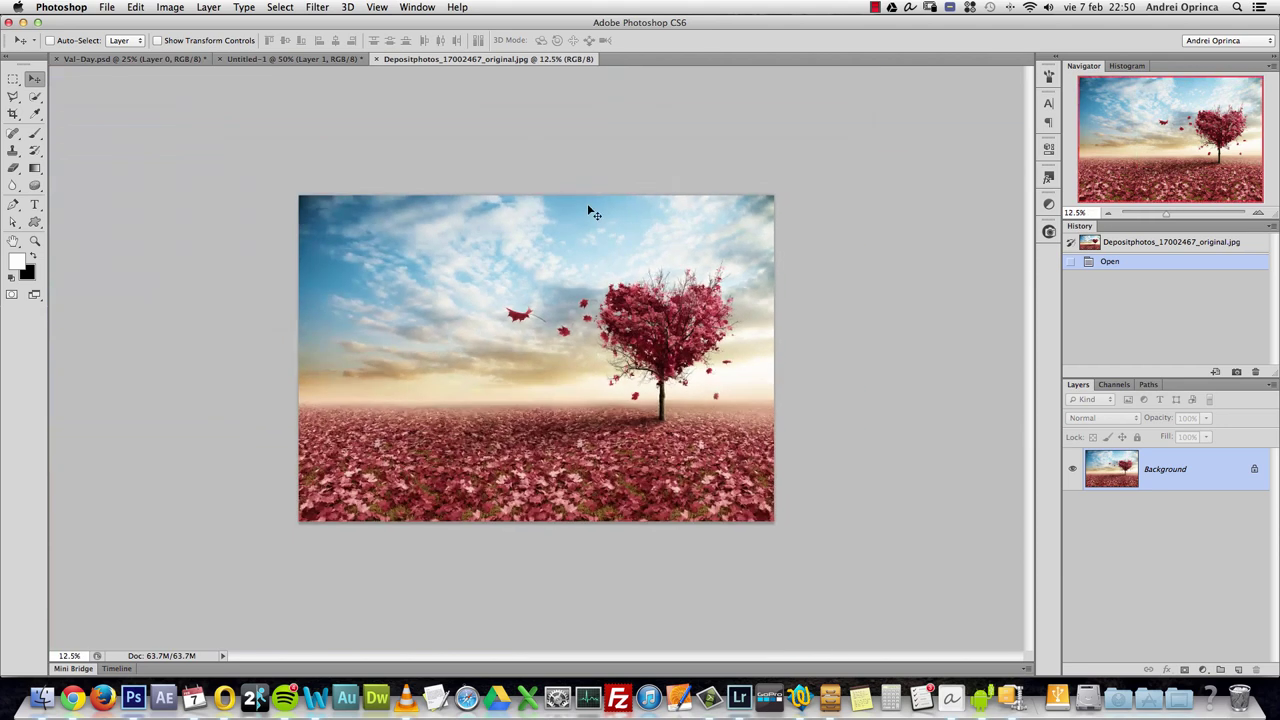
{"action": "key", "text": "super+a"}
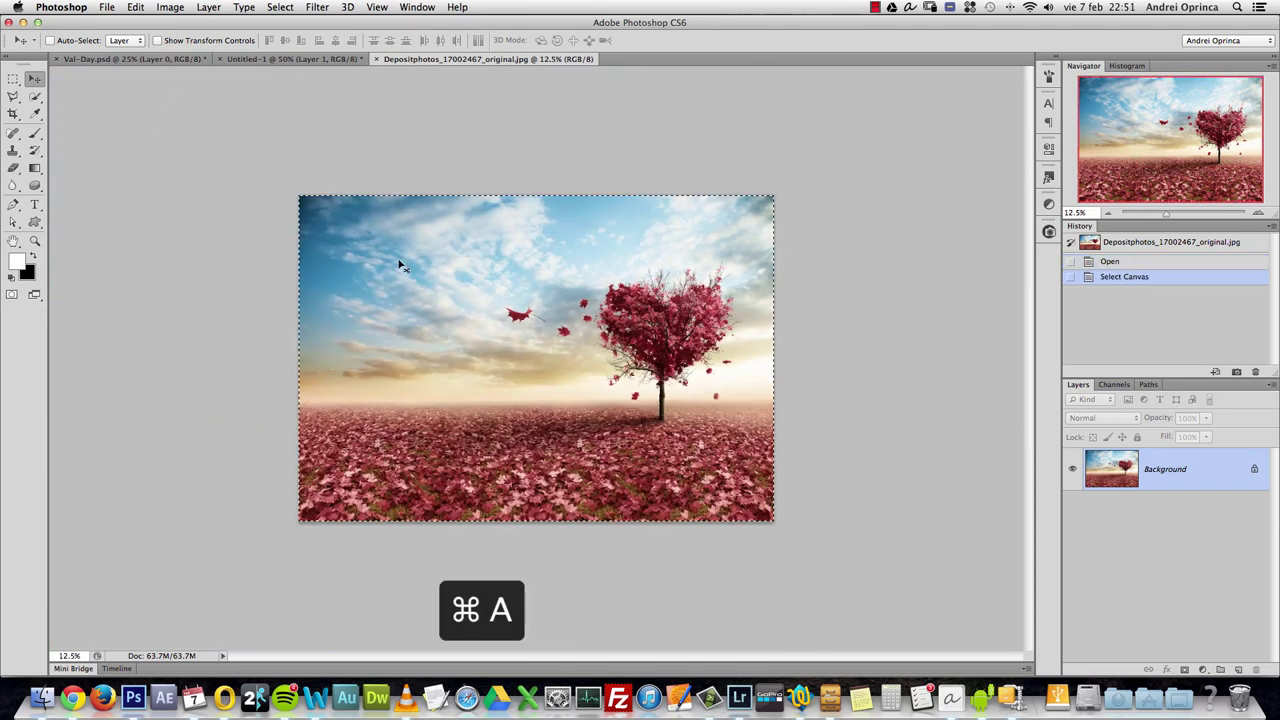
{"action": "key", "text": "super+c"}
{"action": "key", "text": "super+q"}
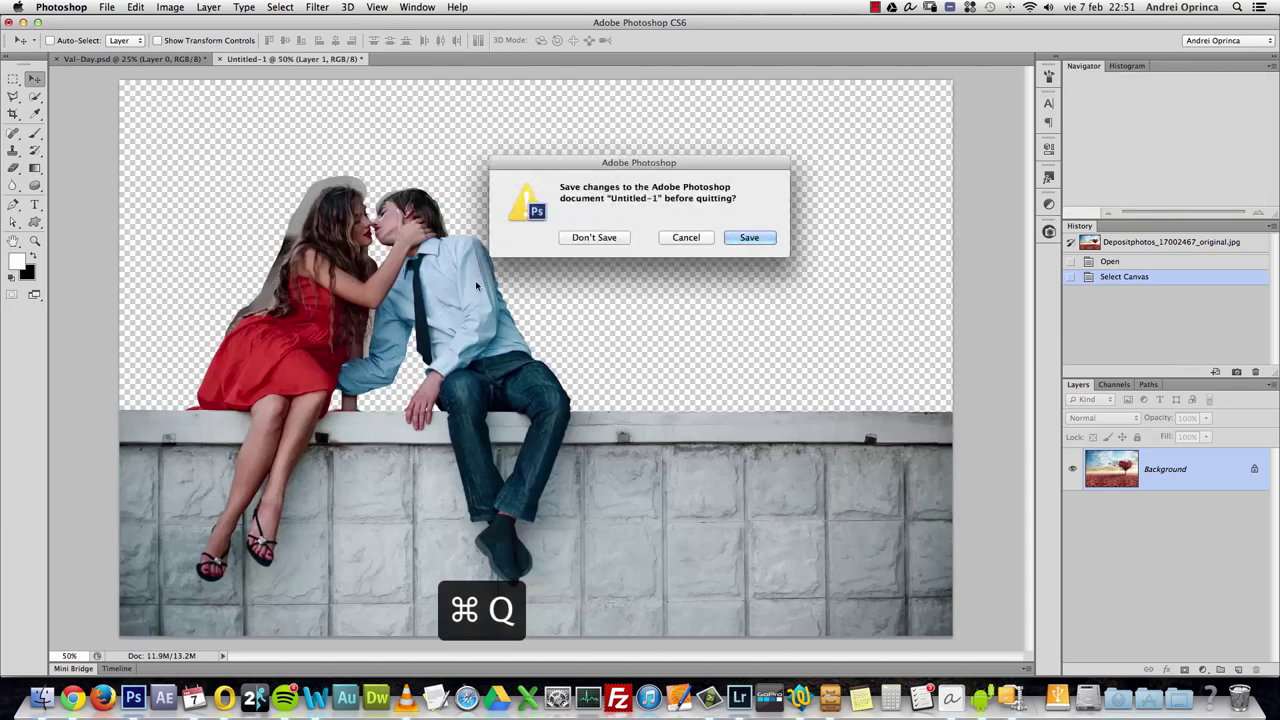
{"action": "left_click", "coordinate": [688, 242]}
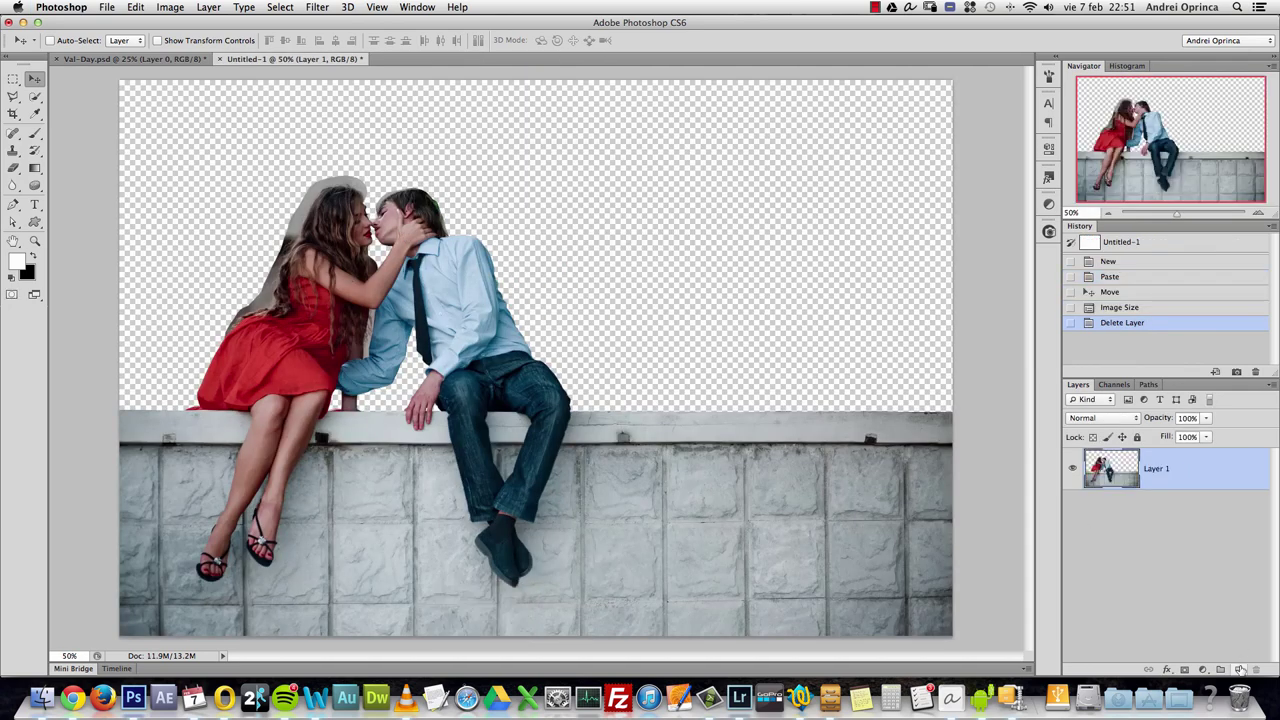
- Rename Layer 1 to COUPLE and add a new empty layer beneath it
{"action": "double_click", "coordinate": [1165, 469]}
{"action": "type", "text": "COUPLE"}
{"action": "key", "text": "Return"}
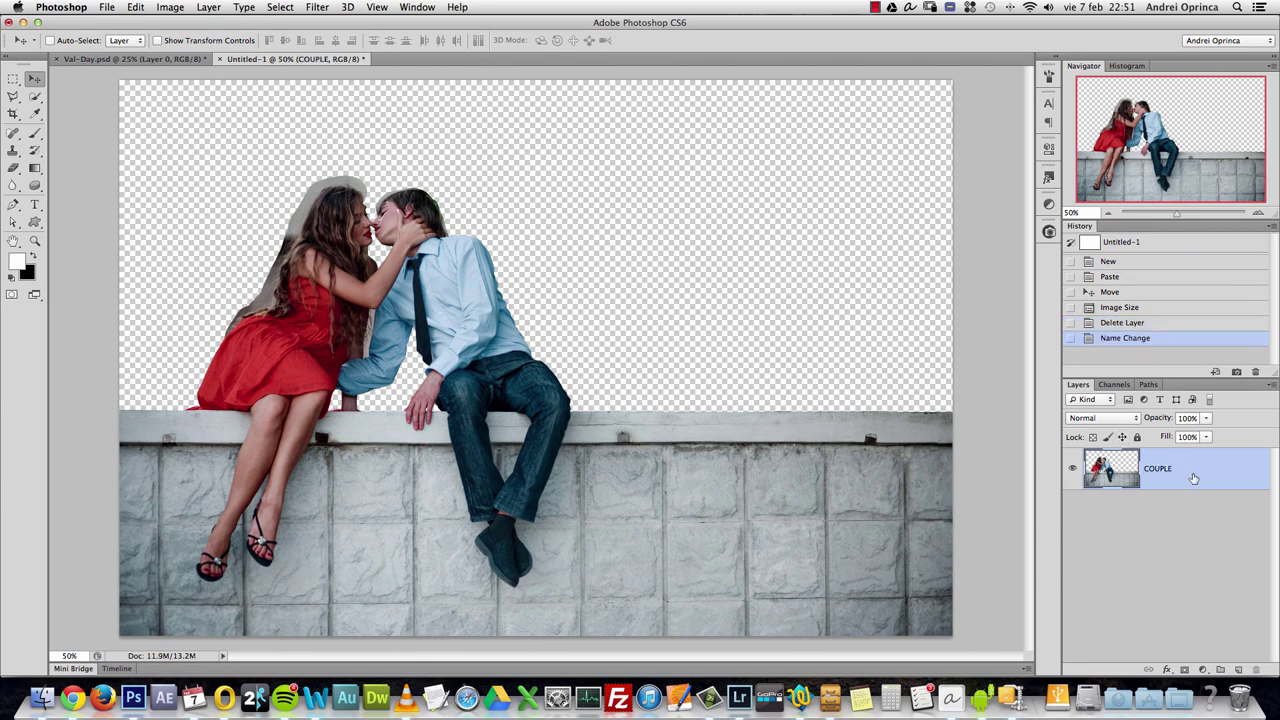
{"action": "left_click", "coordinate": [1238, 670], "text": "super"}
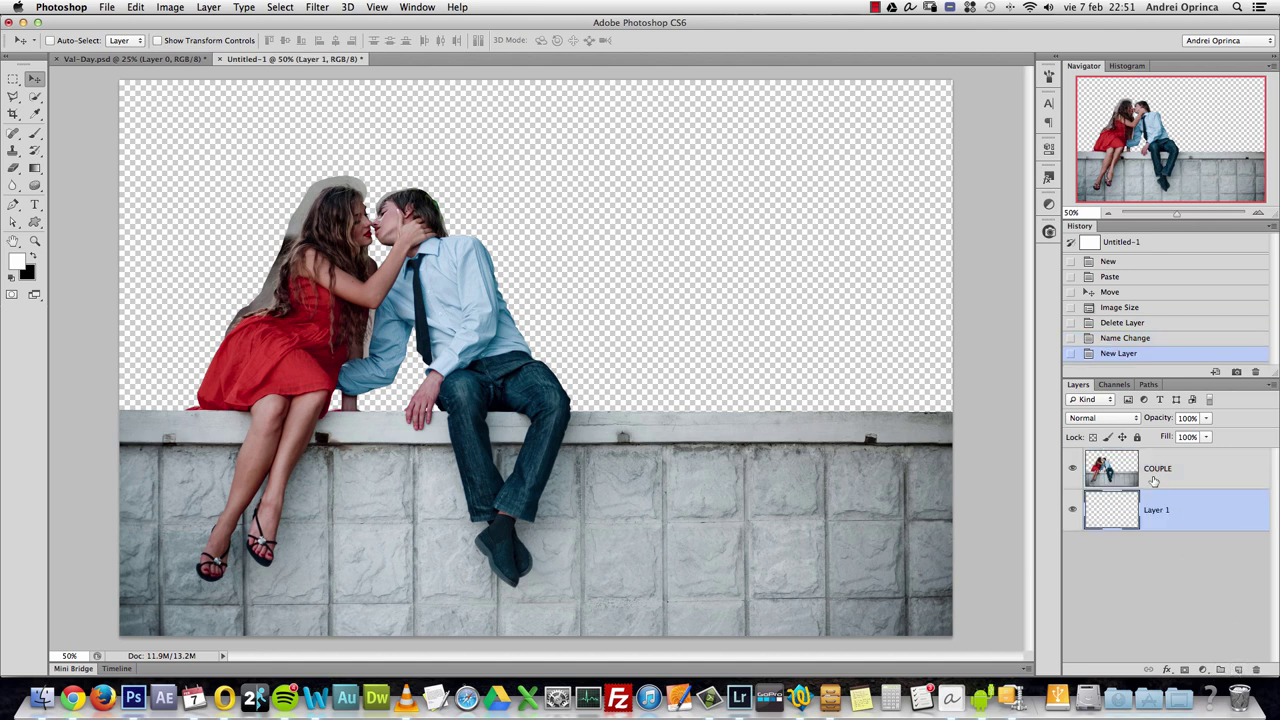
- Paste the heart-tree photo onto the layer beneath COUPLE and scale it down to about 44% to match the canvas width
{"action": "key", "text": "super+v"}
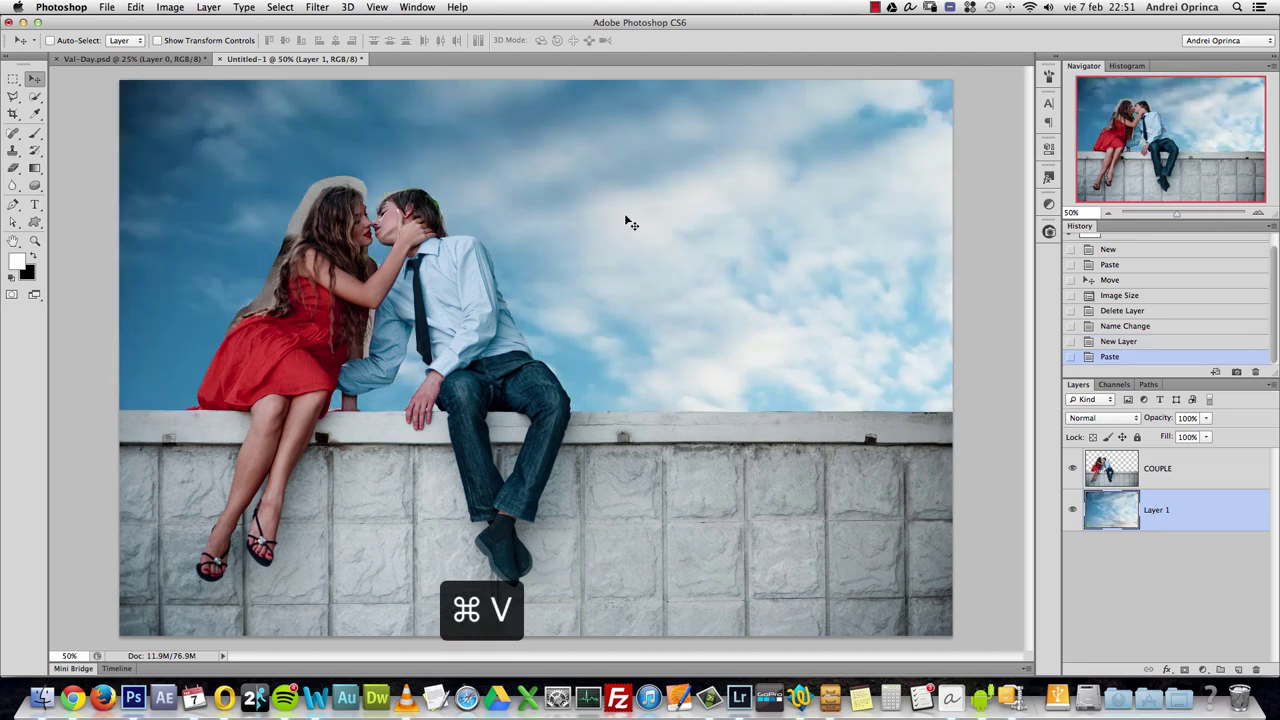
{"action": "left_click", "coordinate": [603, 242], "text": "alt"}
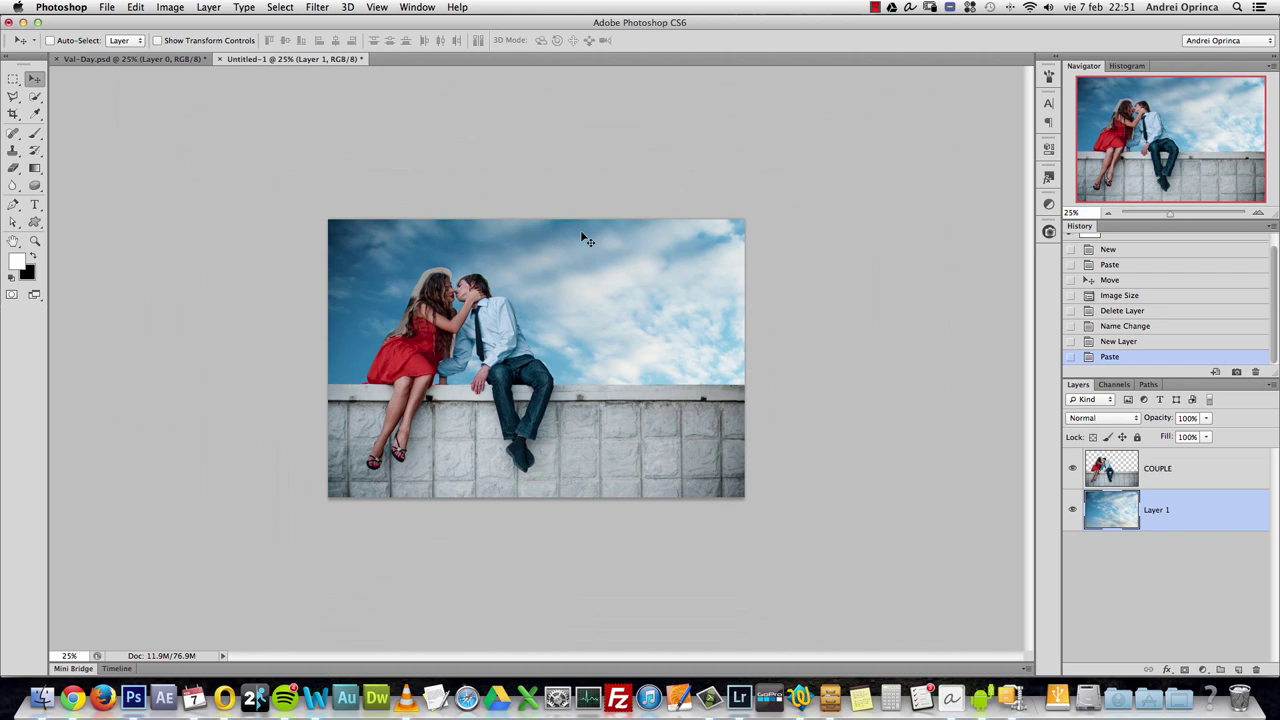
{"action": "key", "text": "super+t"}
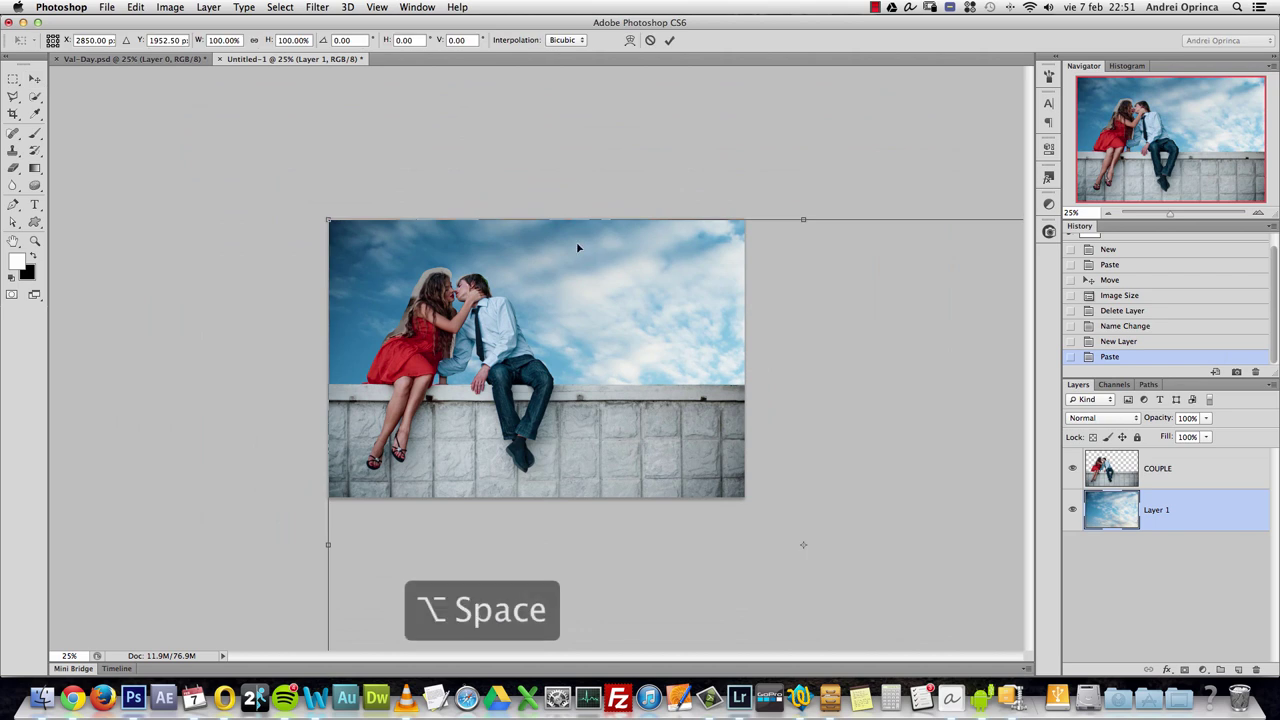
{"action": "left_click", "coordinate": [576, 241], "text": "alt"}
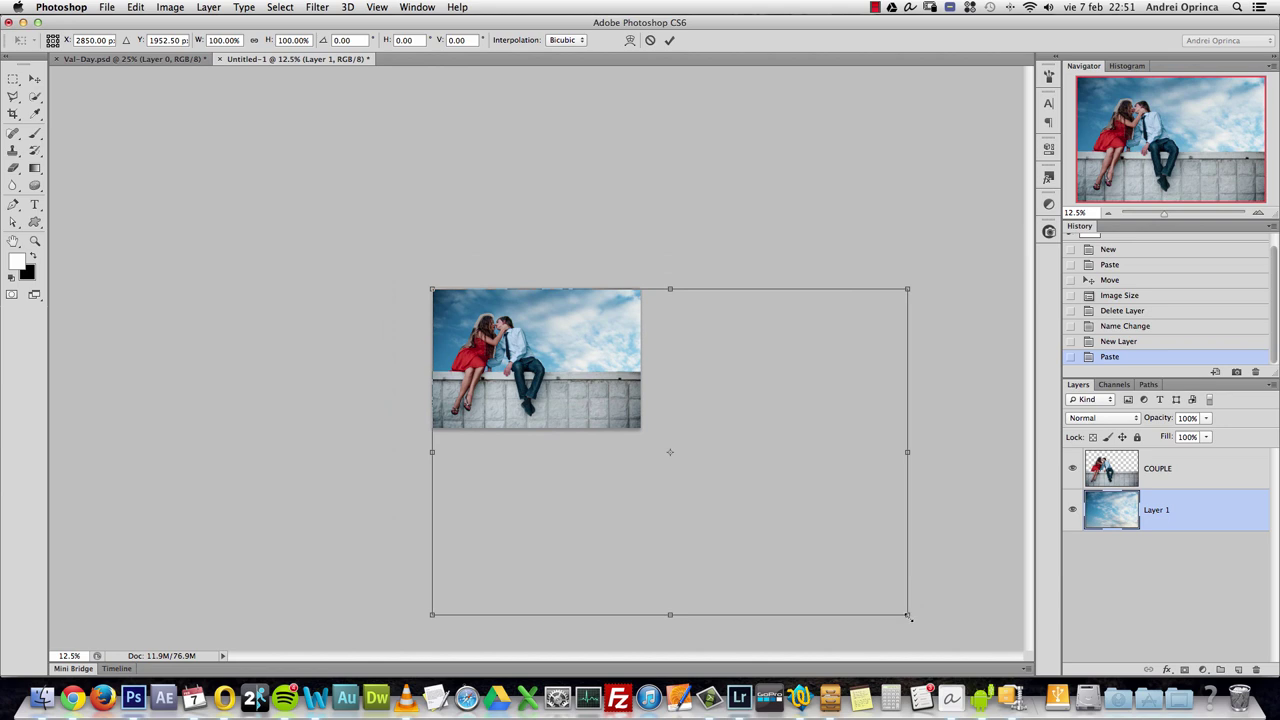
{"action": "left_click_drag", "start_coordinate": [908, 616], "coordinate": [654, 420]}
{"action": "key", "text": "alt+space"}
{"action": "left_click", "coordinate": [573, 337]}
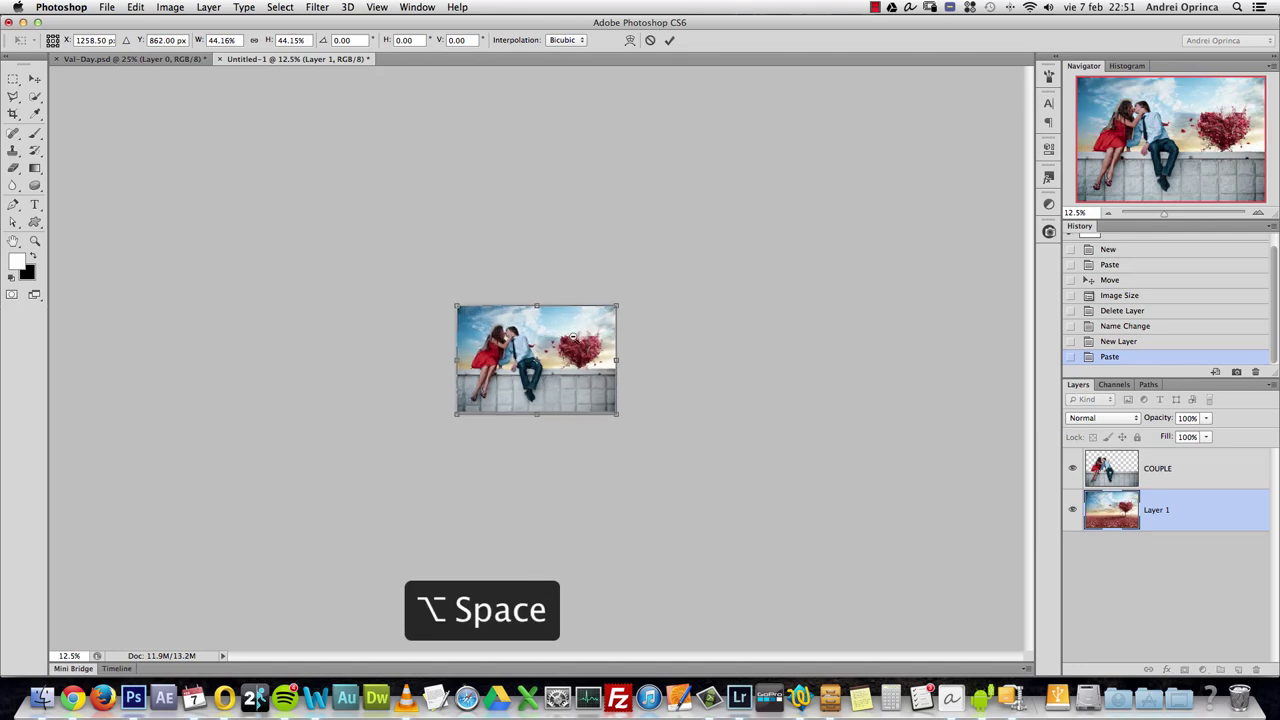
{"action": "left_click", "coordinate": [573, 338], "text": "alt"}
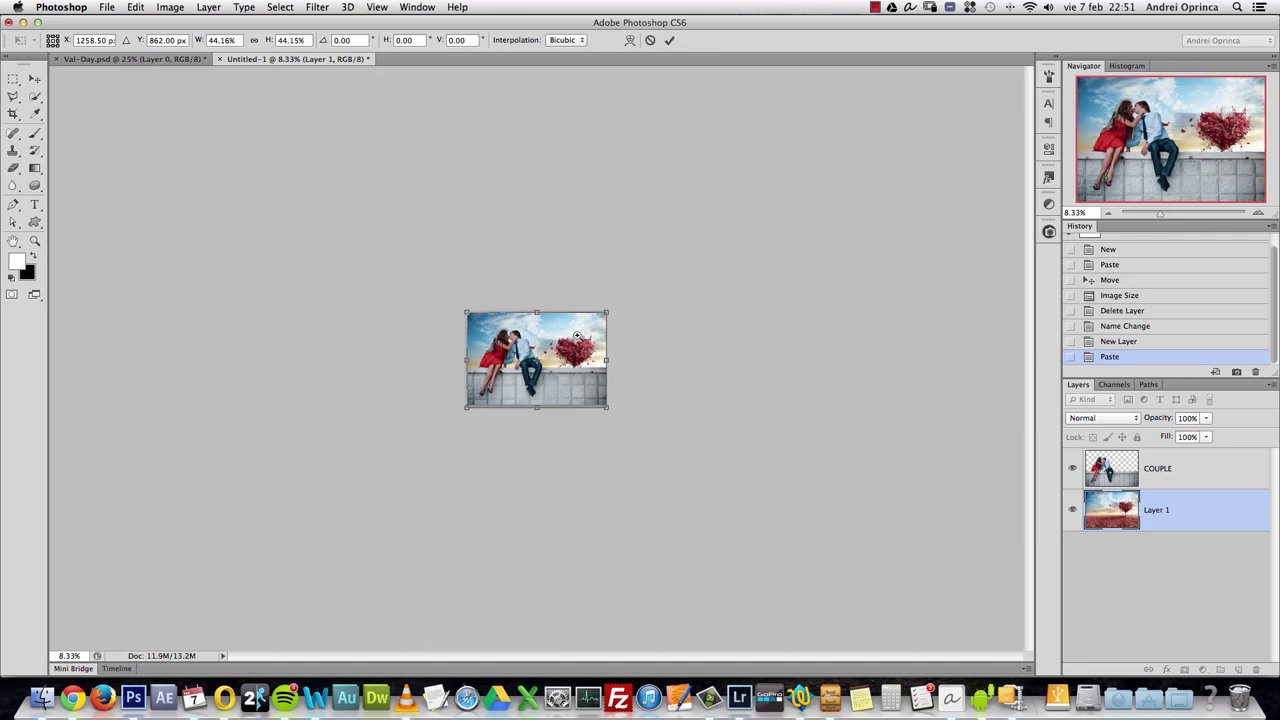
{"action": "key", "text": "super+equal"}
{"action": "key", "text": "super+equal"}
{"action": "key", "text": "super+equal"}
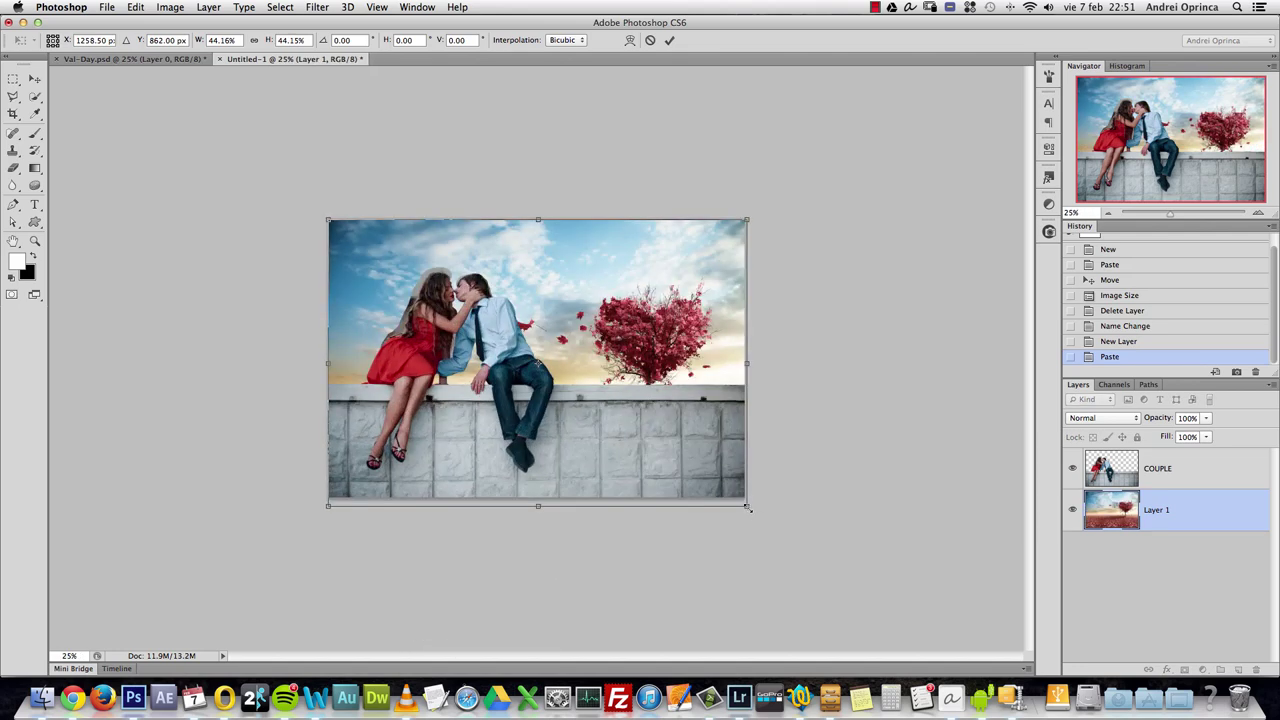
{"action": "left_click_drag", "start_coordinate": [748, 508], "coordinate": [751, 433]}
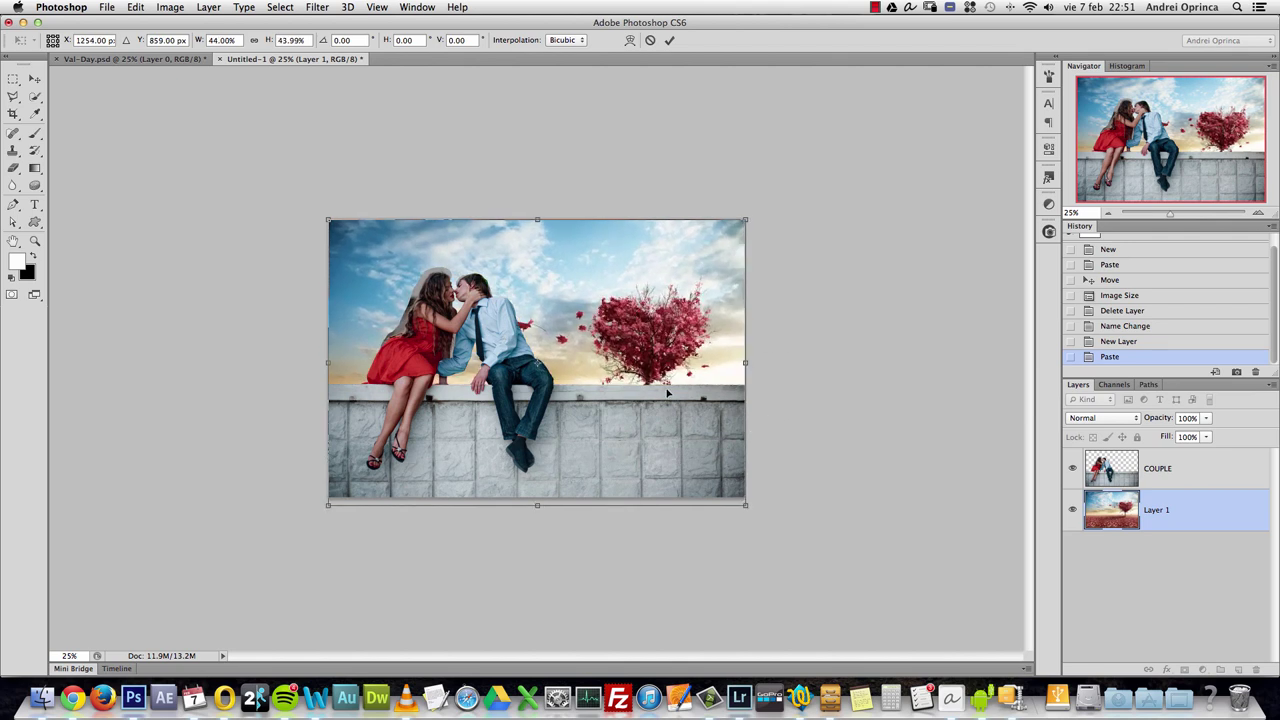
- Move the heart-tree photo up until the trunk and leaf-covered ground show above the wall, centring it horizontally on the canvas
{"action": "left_click_drag", "start_coordinate": [668, 393], "coordinate": [656, 351]}
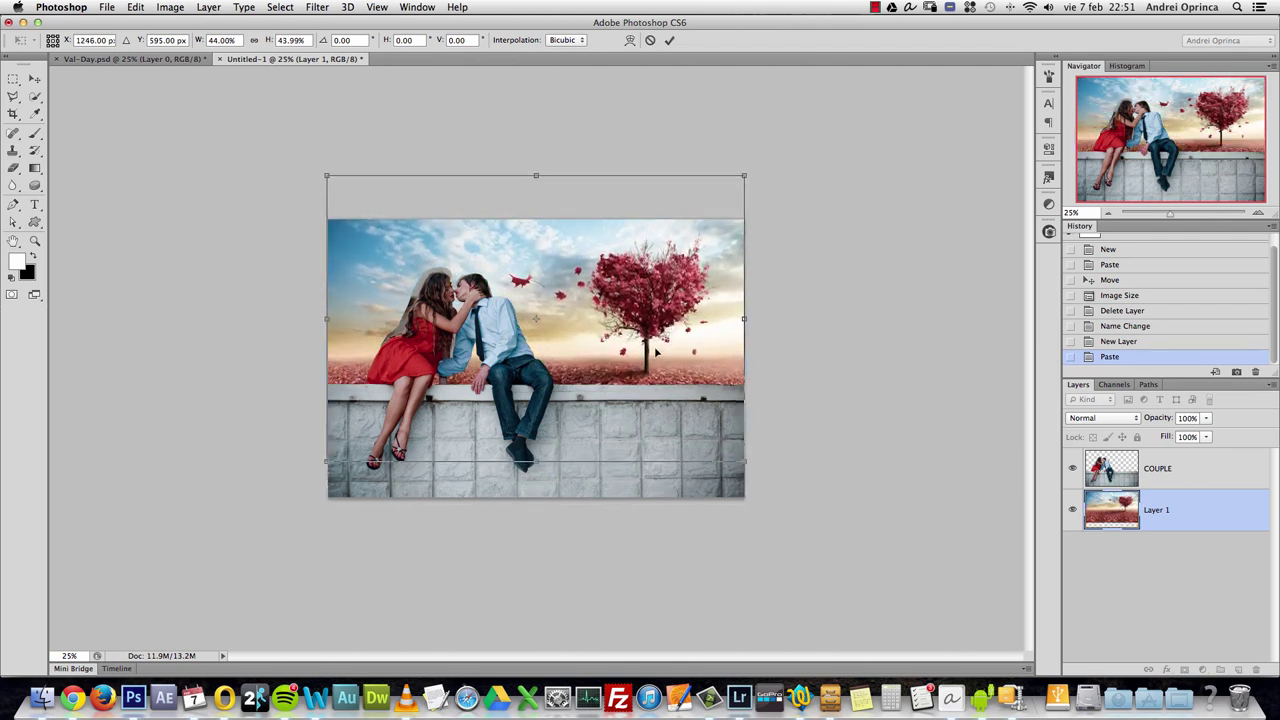
{"action": "key", "text": "Right"}
{"action": "key", "text": "Right"}
{"action": "key", "text": "Right"}
{"action": "key", "text": "Right"}
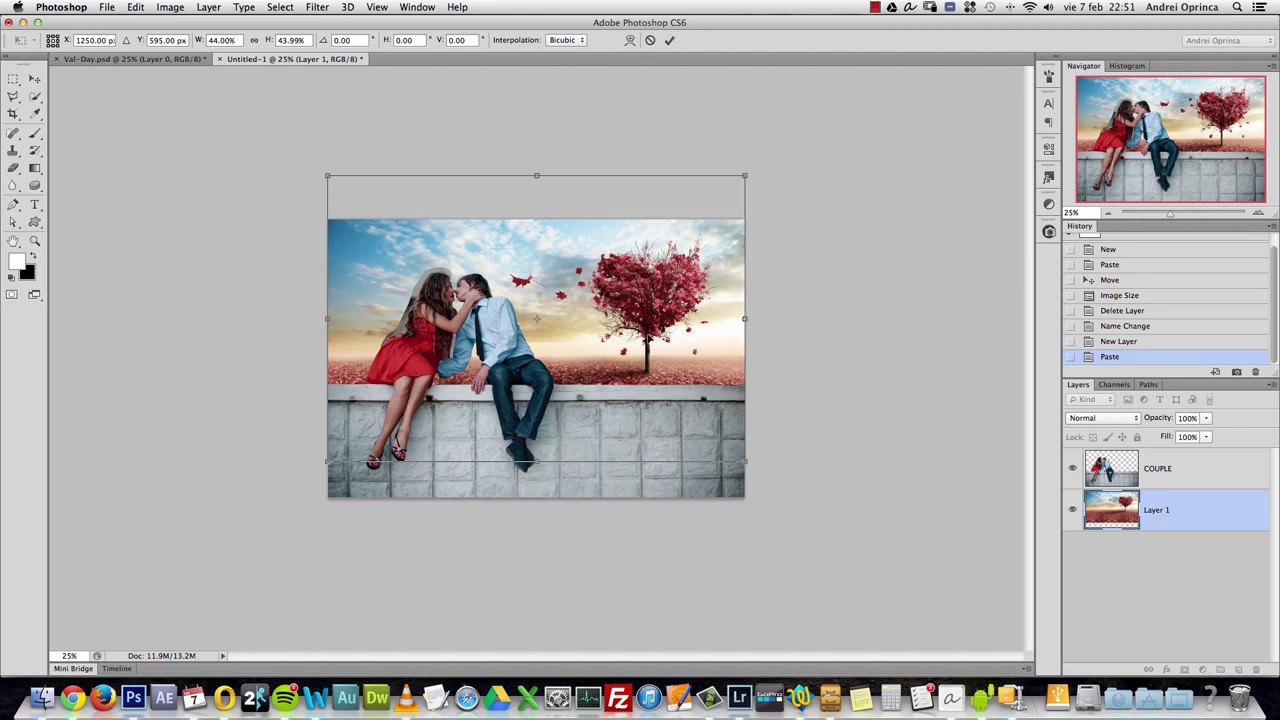
{"action": "key", "text": "Right"}
{"action": "key", "text": "Right"}
{"action": "key", "text": "Right"}
{"action": "key", "text": "Right"}
- Enlarge the heart-tree photo slightly to about 44.1%, nudge it left to cover the canvas edges and apply the transform
{"action": "left_click_drag", "start_coordinate": [744, 462], "coordinate": [748, 455]}
{"action": "key", "text": "Left"}
{"action": "key", "text": "Left"}
{"action": "key", "text": "Left"}
{"action": "key", "text": "Left"}
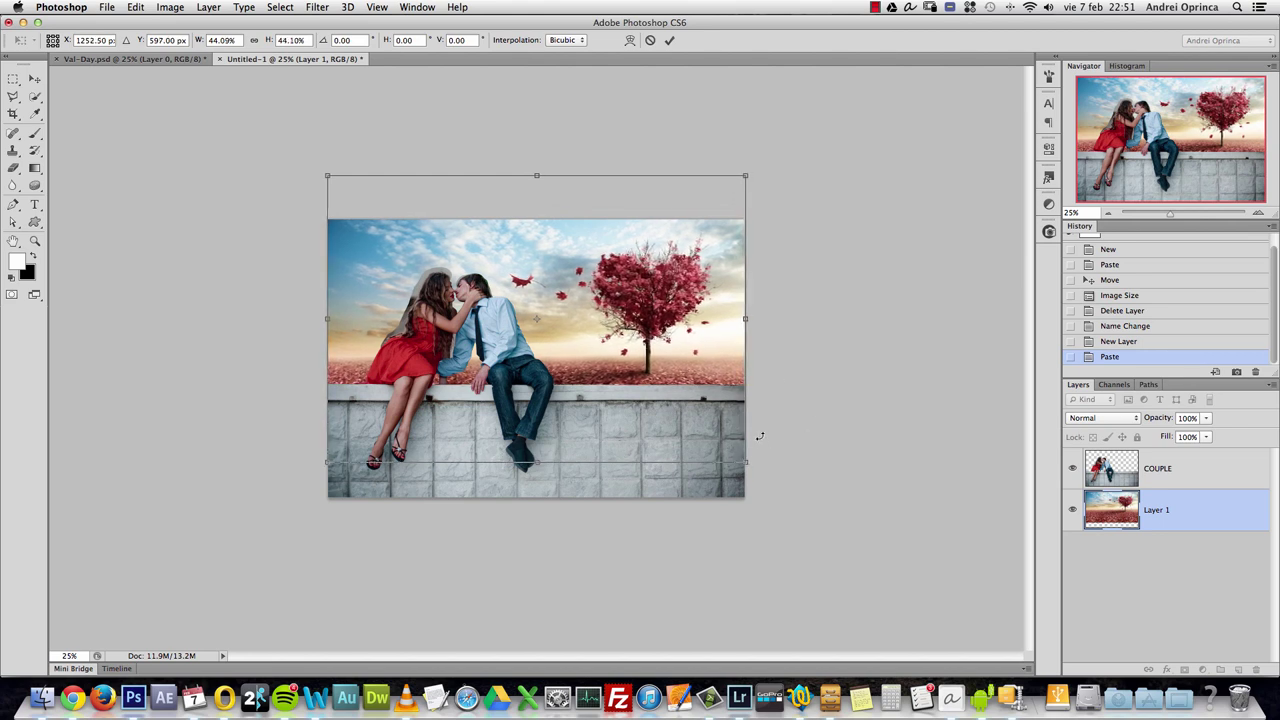
{"action": "key", "text": "Return"}
- Move the COUPLE layer down slightly so more of the leaf-covered ground shows above the wall
{"action": "key", "text": "super+space"}
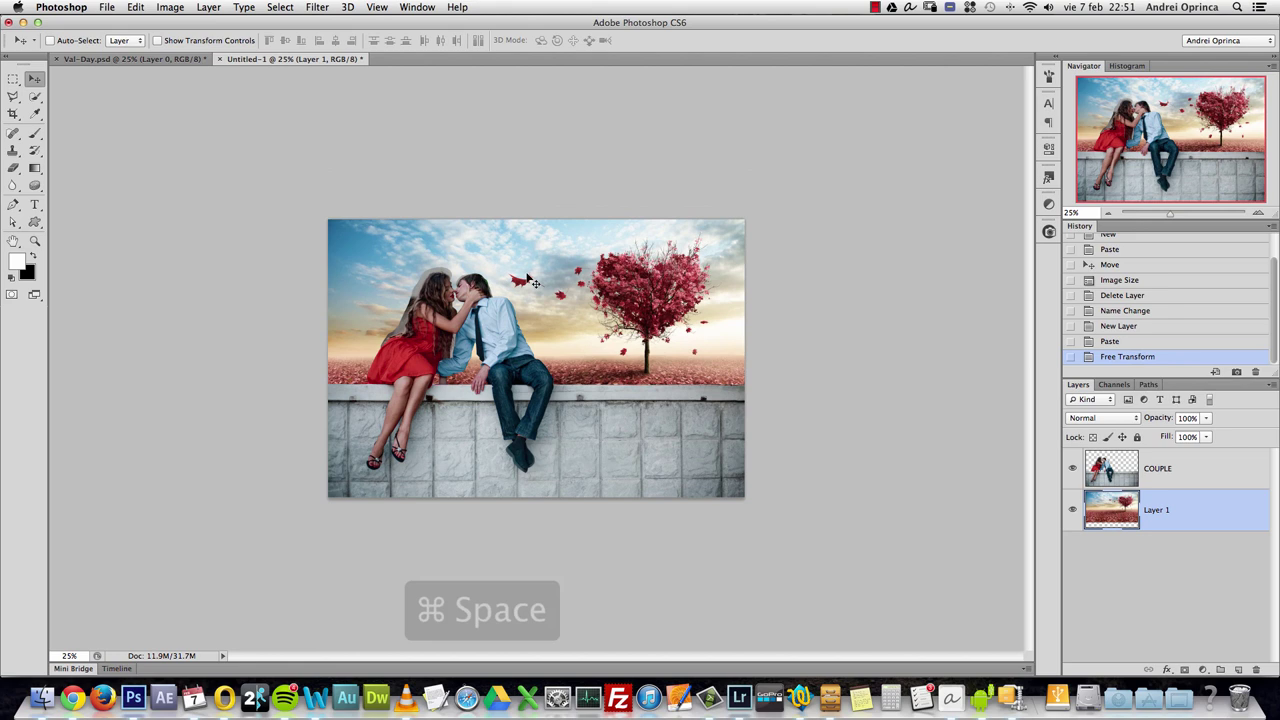
{"action": "left_click", "coordinate": [447, 237]}
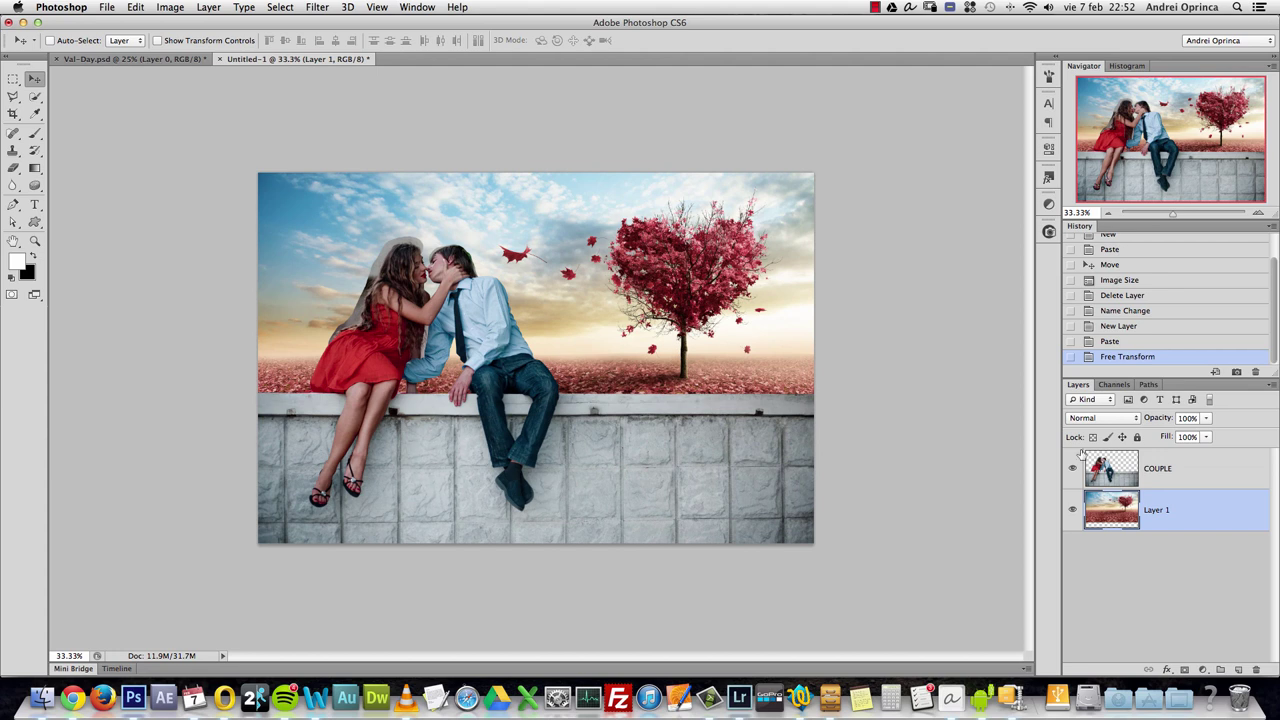
{"action": "left_click", "coordinate": [1175, 472]}
{"action": "mouse_move", "coordinate": [497, 311]}
{"action": "left_mouse_down"}
{"action": "mouse_move", "coordinate": [488, 331]}
{"action": "mouse_move", "coordinate": [505, 335]}
{"action": "left_mouse_up"}
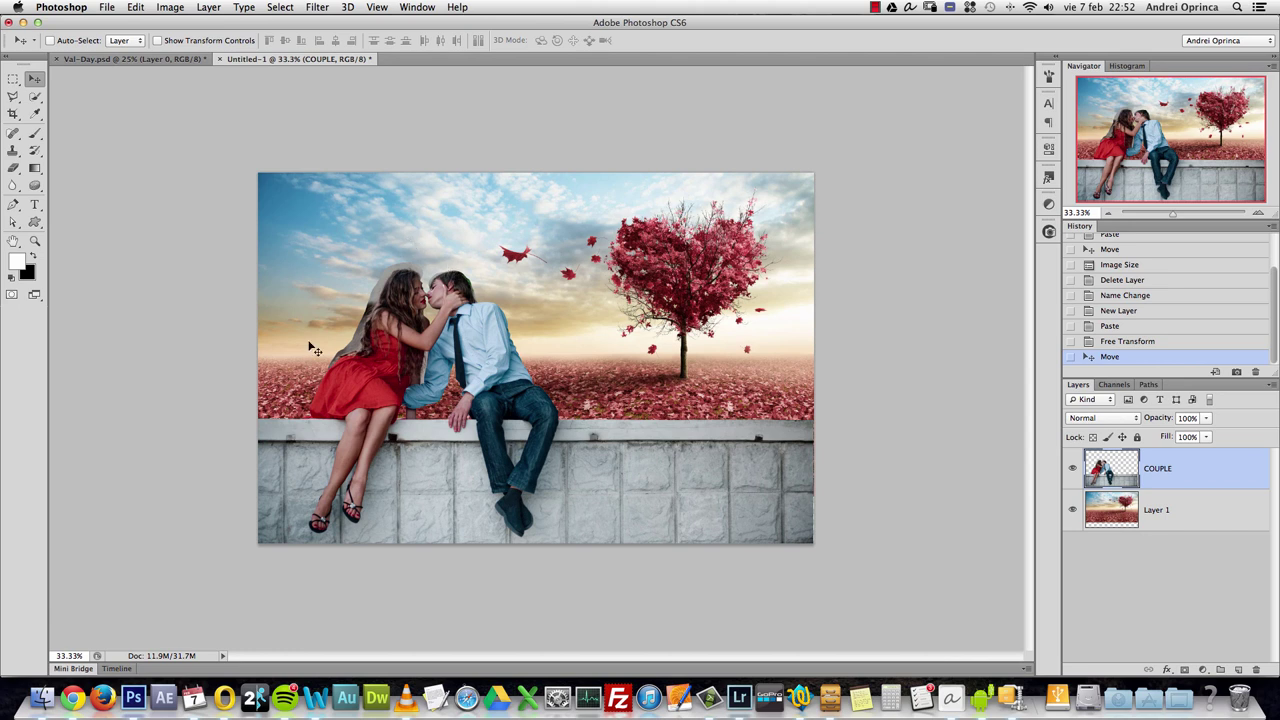
- Open the stone-column photo Depositphotos_2915323_original.jpg from the Stock folder
{"action": "key", "text": "super+o"}
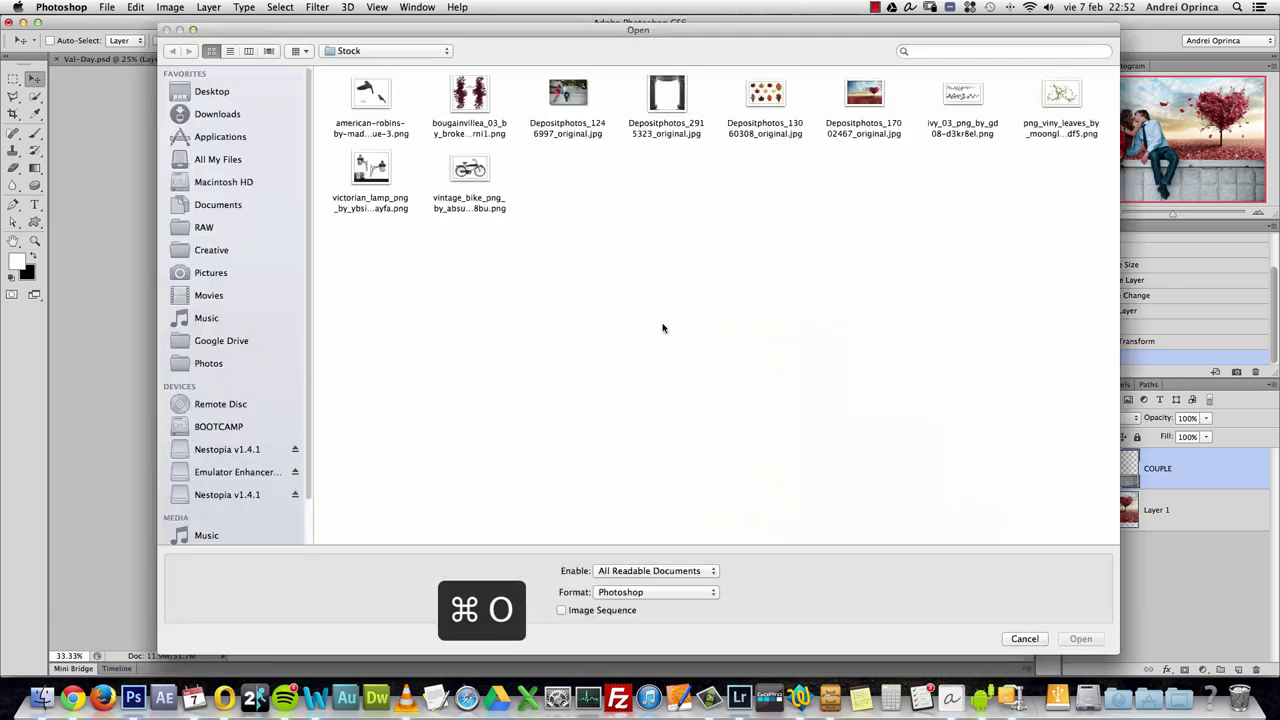
{"action": "left_click", "coordinate": [669, 95]}
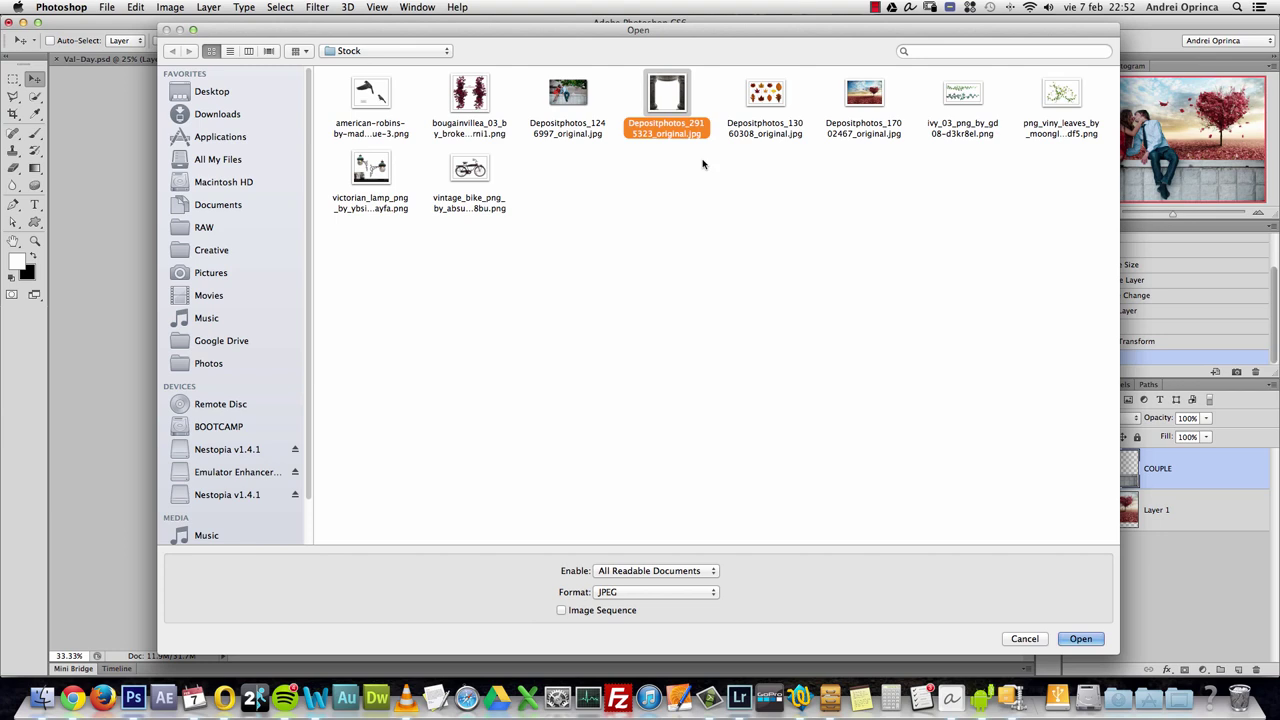
{"action": "left_click", "coordinate": [1078, 638]}
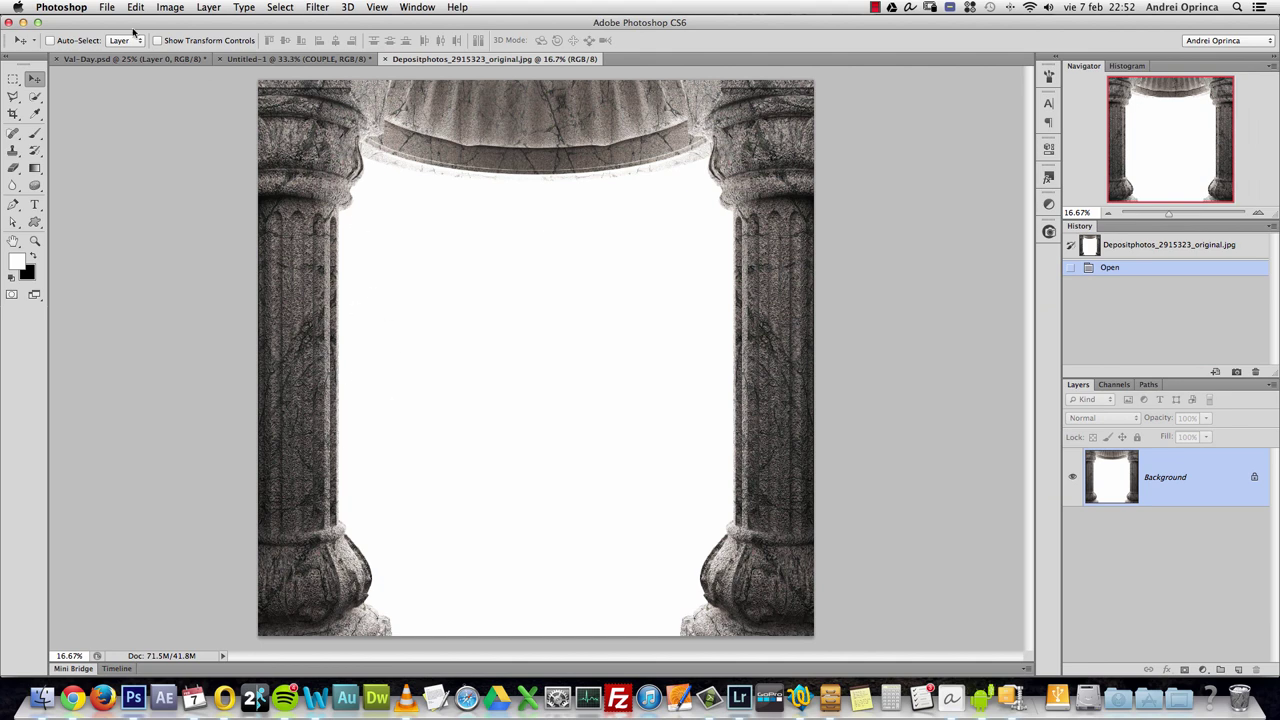
- Start a Pen path at the photo's upper edge and trace down the seam between the left column's capital and the arch
{"action": "left_click", "coordinate": [13, 79]}
{"action": "key", "text": "super+1"}
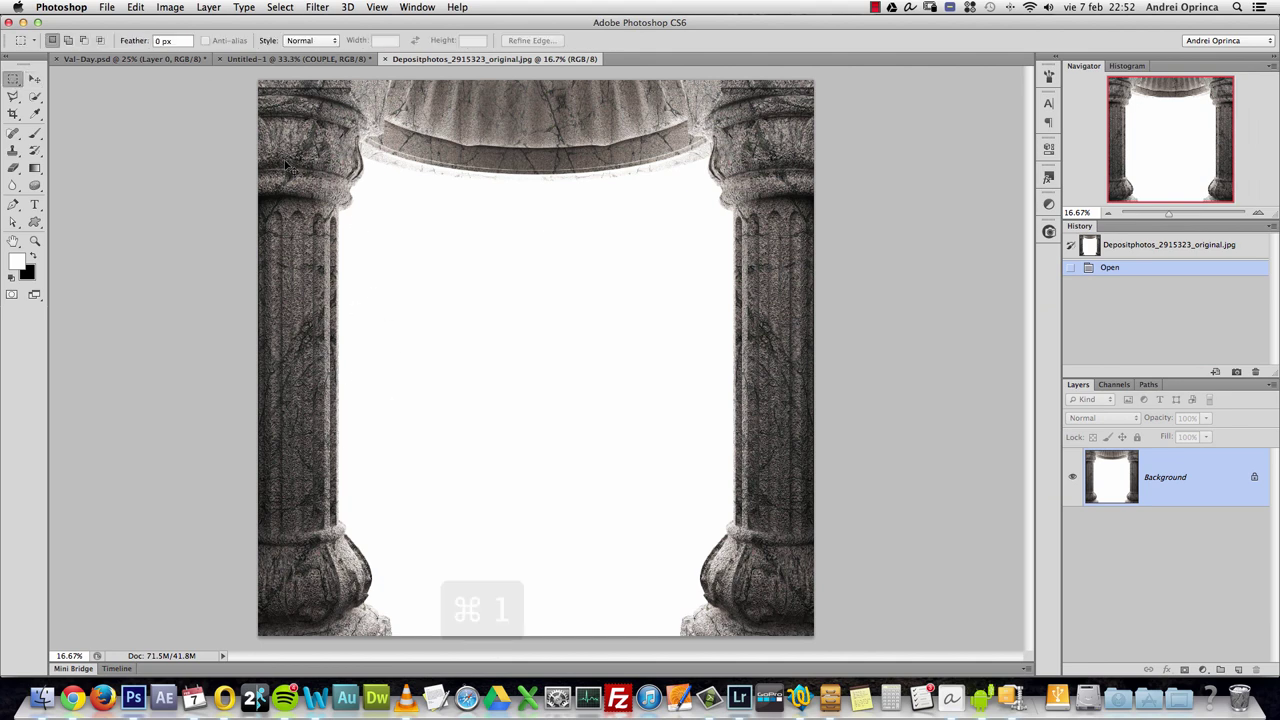
{"action": "left_click_drag", "start_coordinate": [400, 517], "coordinate": [463, 397]}
{"action": "left_click_drag", "start_coordinate": [384, 311], "coordinate": [797, 423]}
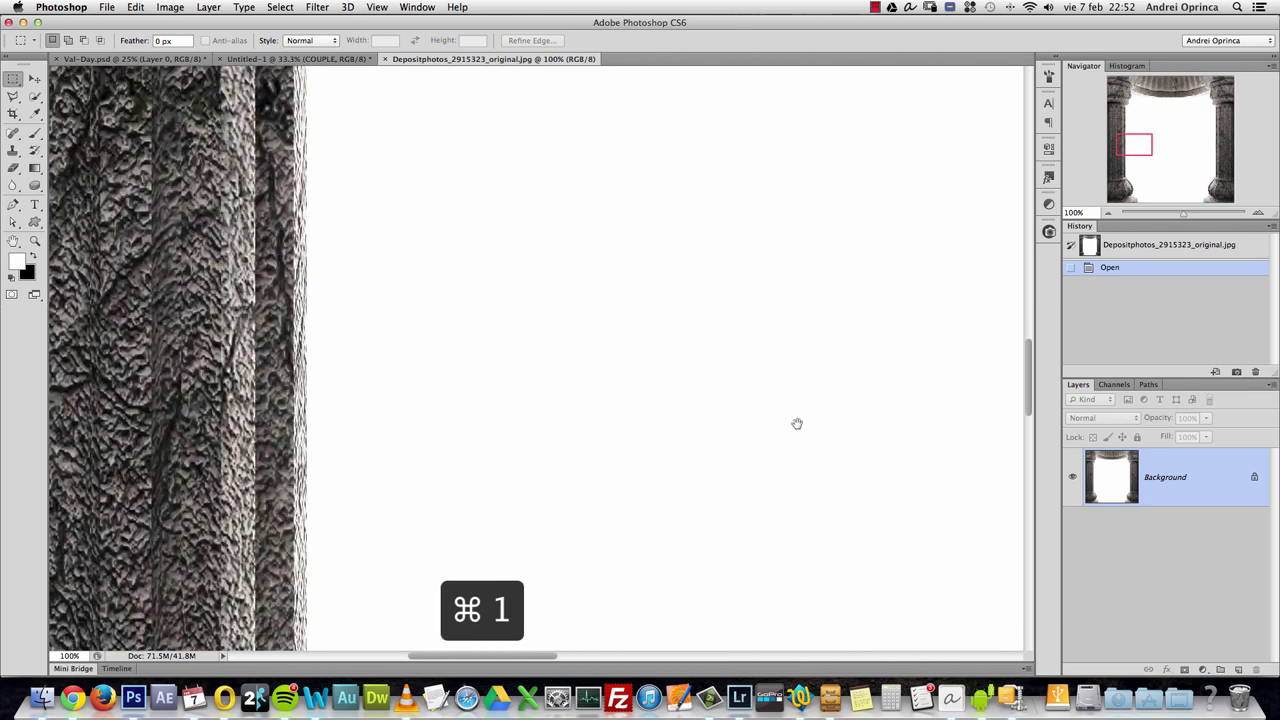
{"action": "left_click_drag", "start_coordinate": [308, 330], "coordinate": [520, 369]}
{"action": "scroll", "coordinate": [520, 369], "scroll_direction": "up", "scroll_amount": 15}
{"action": "scroll", "coordinate": [520, 369], "scroll_direction": "right", "scroll_amount": 3}
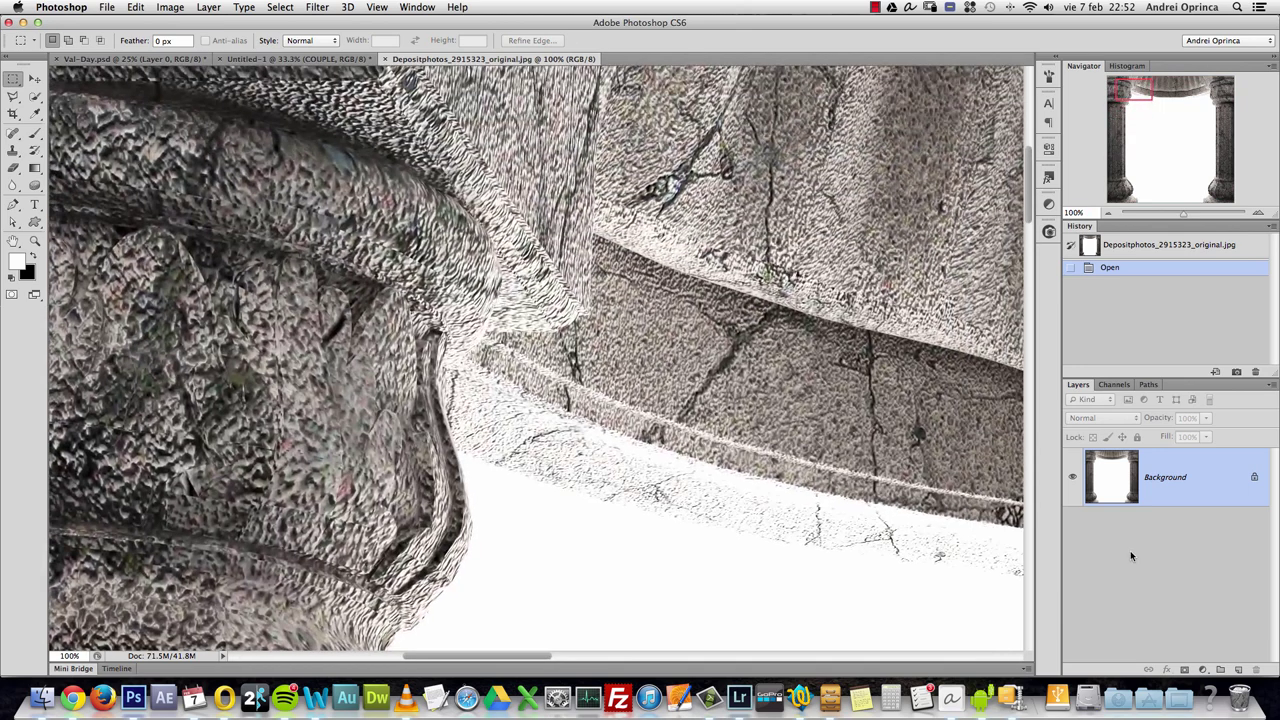
{"action": "left_click", "coordinate": [13, 204]}
{"action": "scroll", "coordinate": [529, 205], "scroll_direction": "up", "scroll_amount": 5}
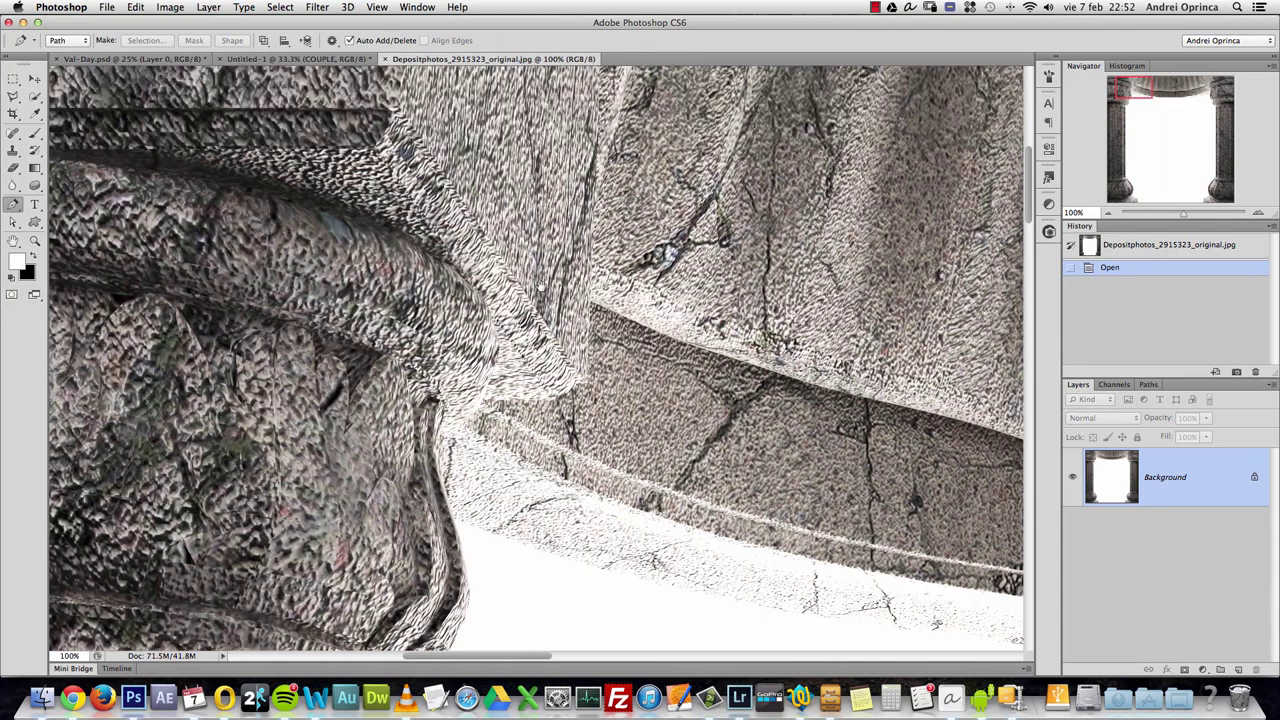
{"action": "scroll", "coordinate": [544, 380], "scroll_direction": "down", "scroll_amount": 3}
{"action": "scroll", "coordinate": [544, 380], "scroll_direction": "right", "scroll_amount": 1}
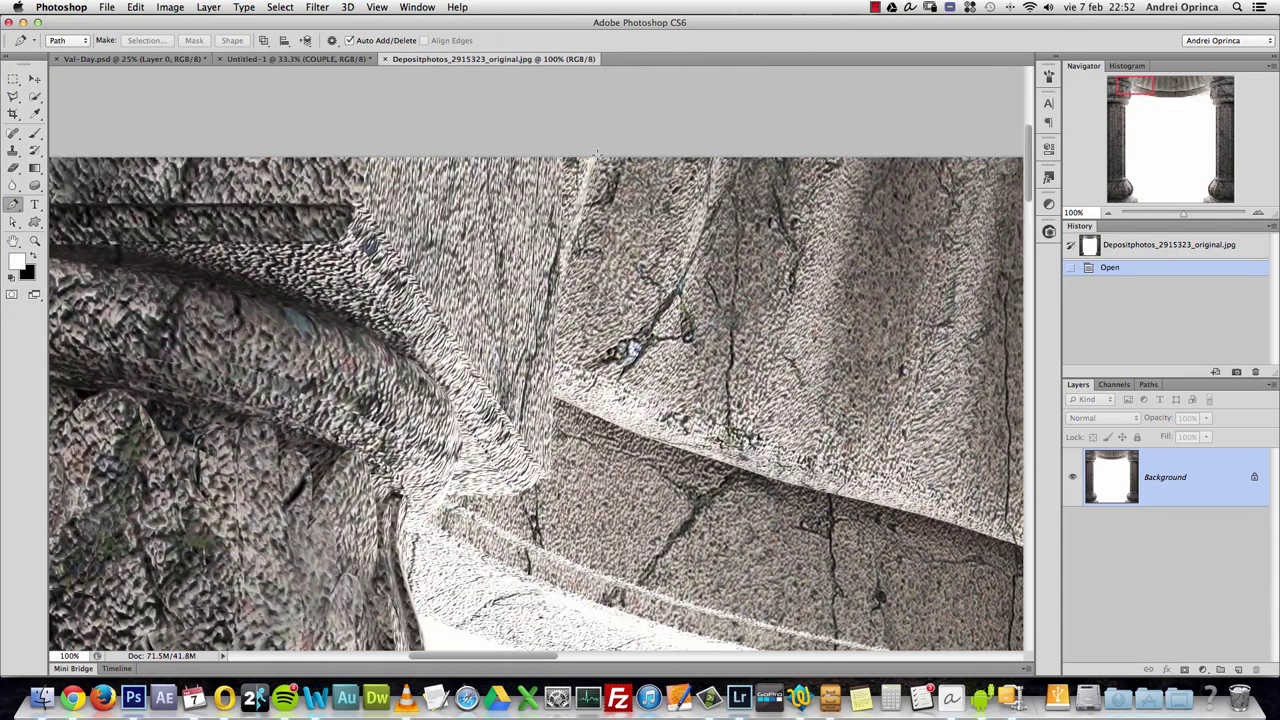
{"action": "left_click", "coordinate": [598, 157]}
{"action": "left_click", "coordinate": [564, 283]}
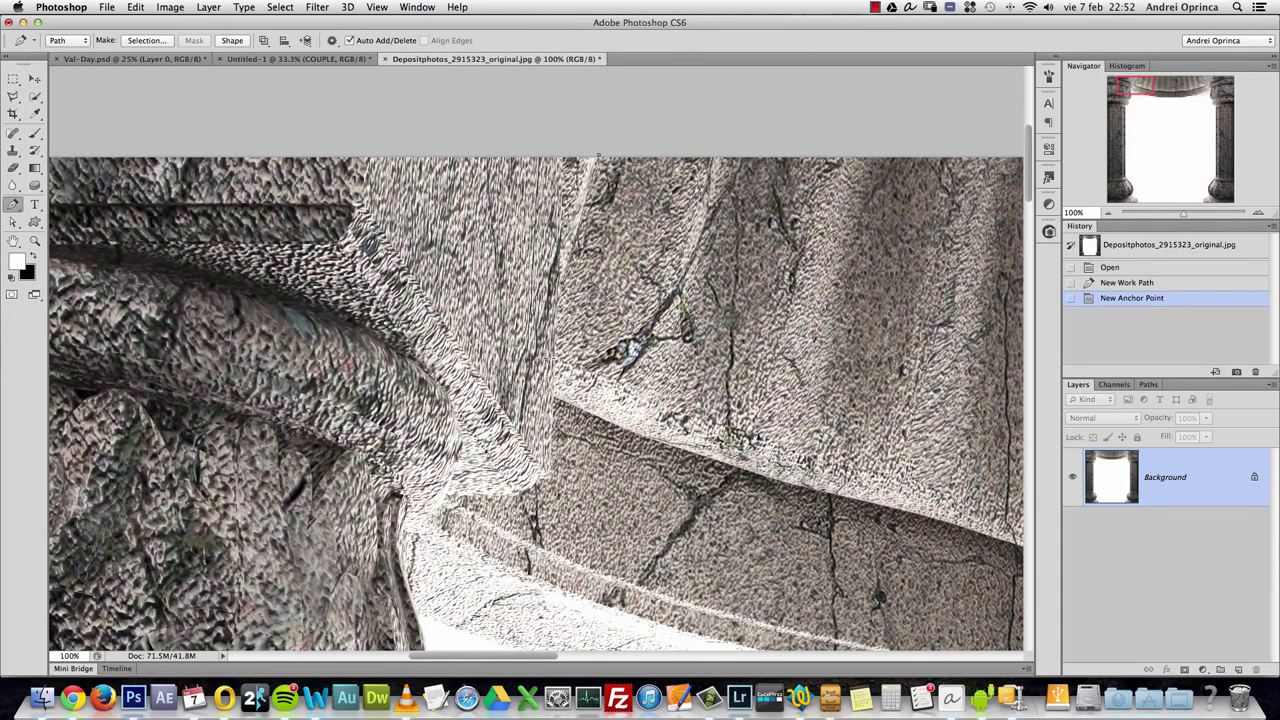
{"action": "left_click", "coordinate": [560, 358]}
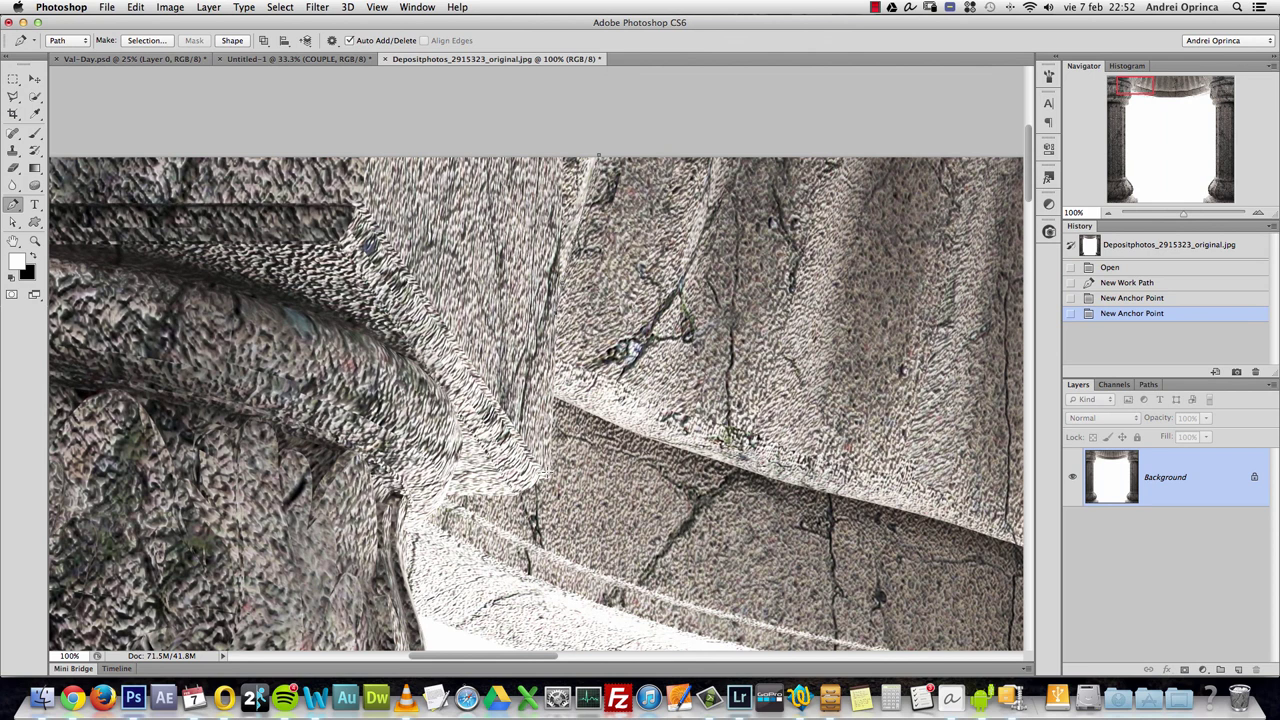
- Continue the path around the light stone corner beside the arch and onto the bulging edge of the left capital
{"action": "left_click", "coordinate": [547, 477]}
{"action": "left_click", "coordinate": [540, 483]}
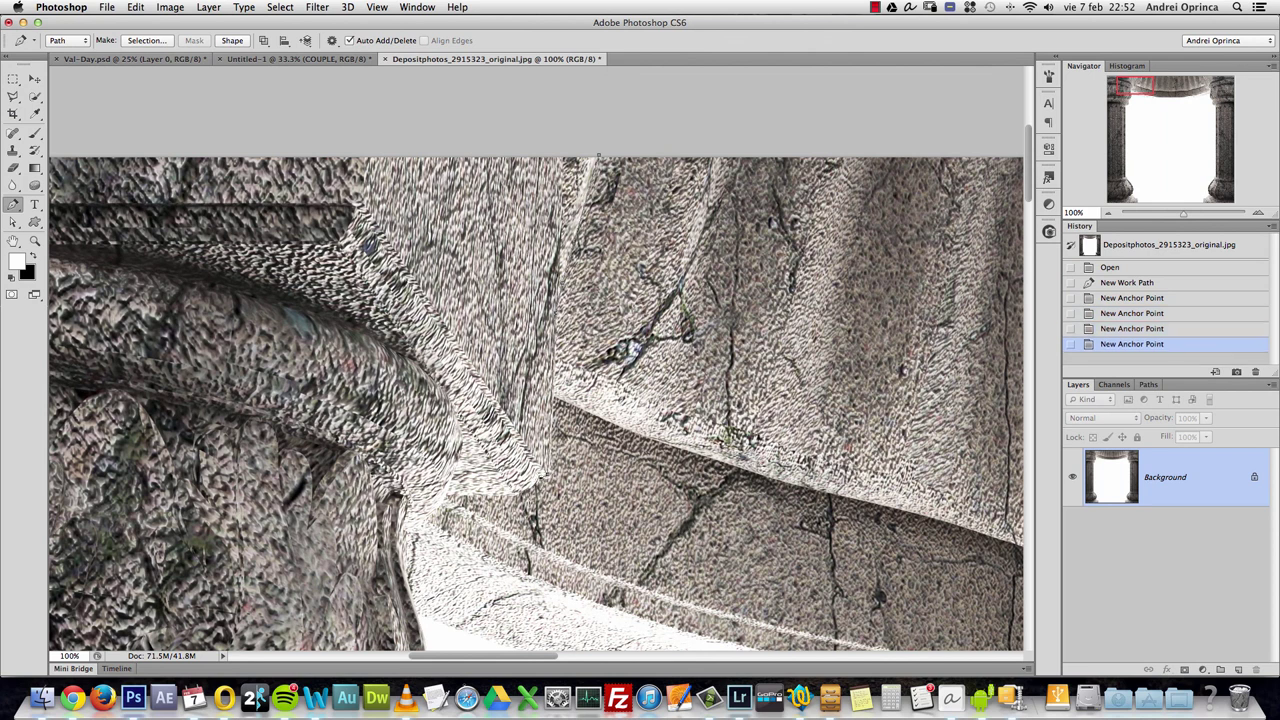
{"action": "left_click", "coordinate": [510, 496]}
{"action": "left_click", "coordinate": [446, 493]}
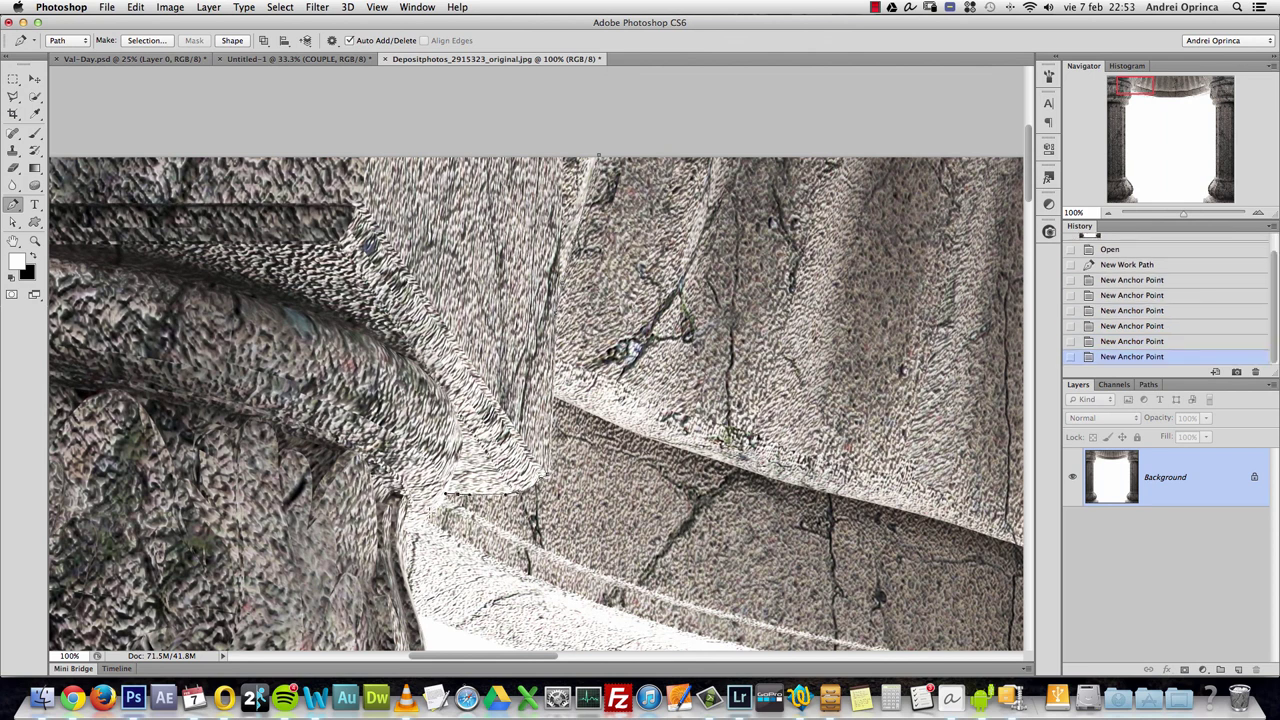
{"action": "left_click", "coordinate": [421, 521]}
{"action": "left_click", "coordinate": [407, 533]}
{"action": "scroll", "coordinate": [420, 500], "scroll_direction": "down", "scroll_amount": 5}
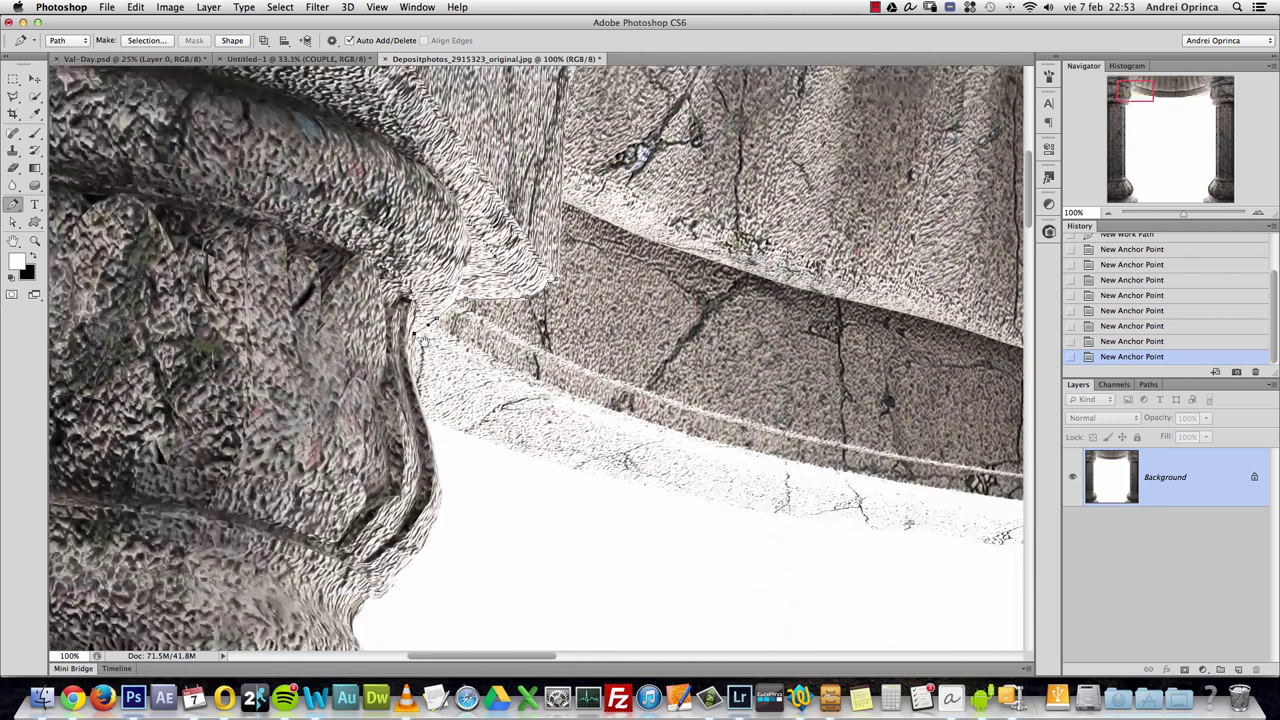
{"action": "left_click_drag", "start_coordinate": [432, 410], "coordinate": [456, 492]}
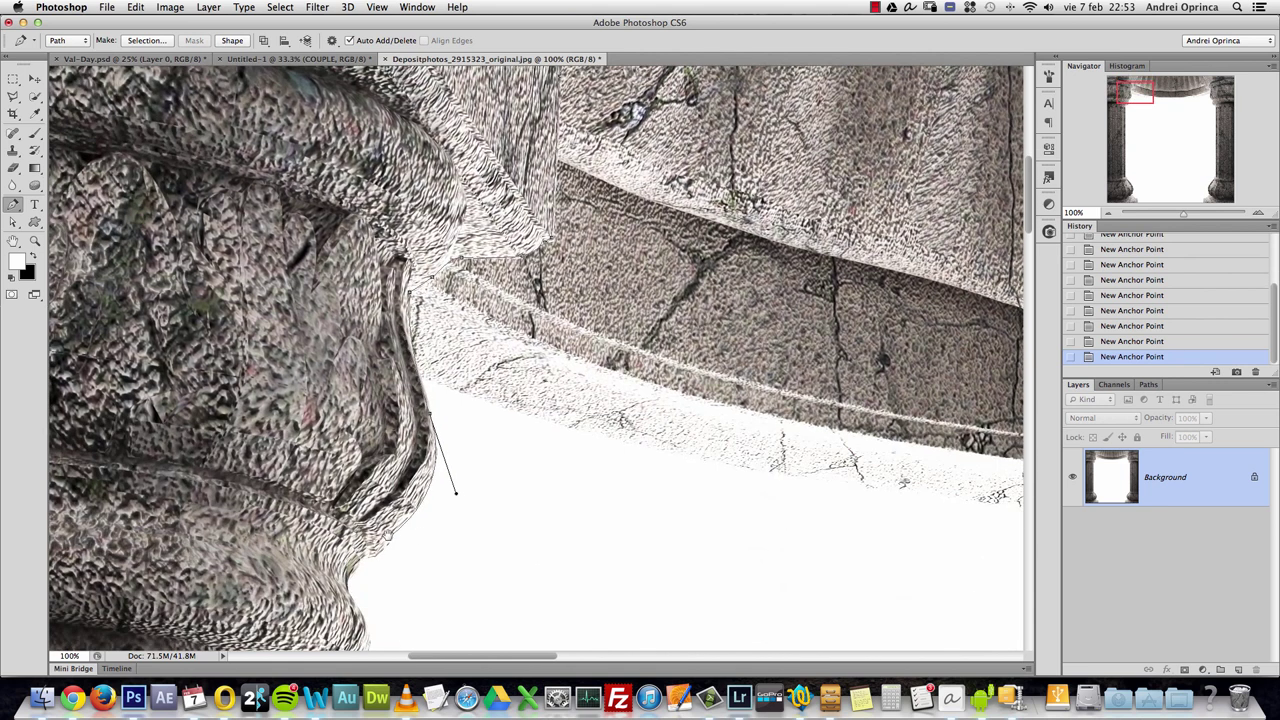
- Trace the path with curved points around the lower rim of the left capital down to the top of the shaft
{"action": "scroll", "coordinate": [400, 520], "scroll_direction": "down", "scroll_amount": 4}
{"action": "scroll", "coordinate": [400, 520], "scroll_direction": "left", "scroll_amount": 2}
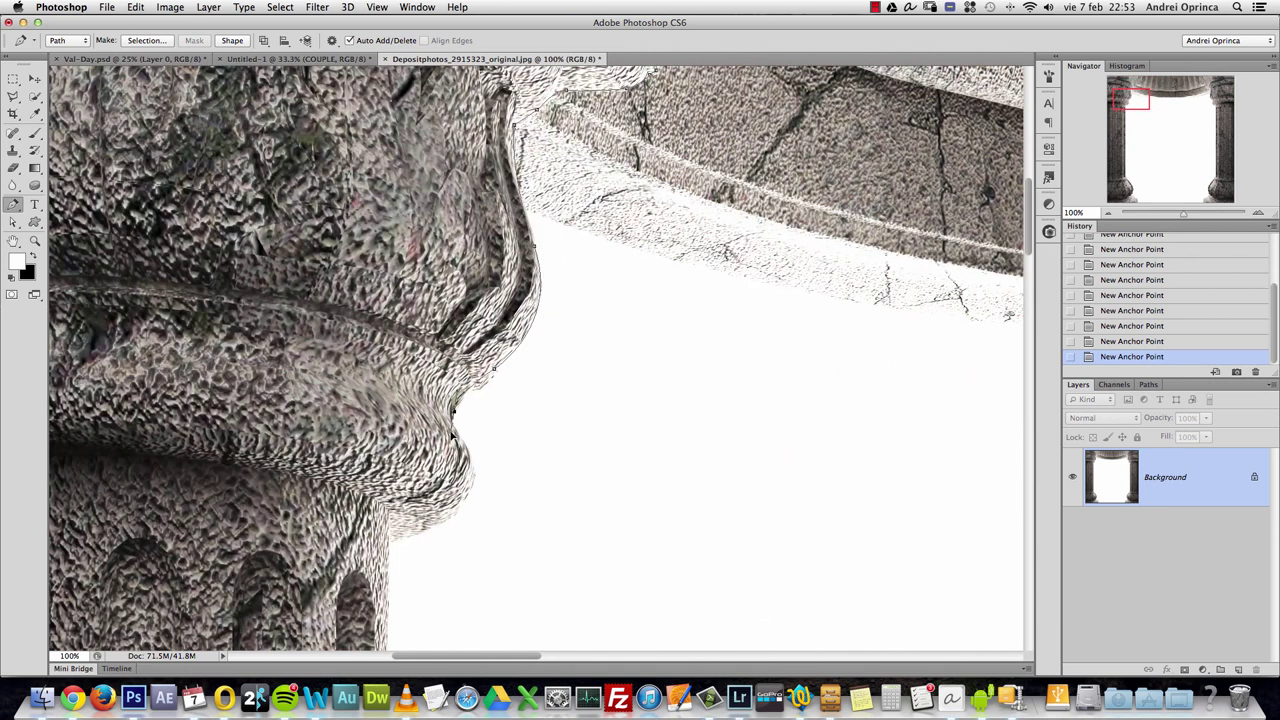
{"action": "left_click_drag", "start_coordinate": [472, 480], "coordinate": [466, 500]}
{"action": "scroll", "coordinate": [470, 495], "scroll_direction": "down", "scroll_amount": 3}
{"action": "scroll", "coordinate": [470, 495], "scroll_direction": "left", "scroll_amount": 1}
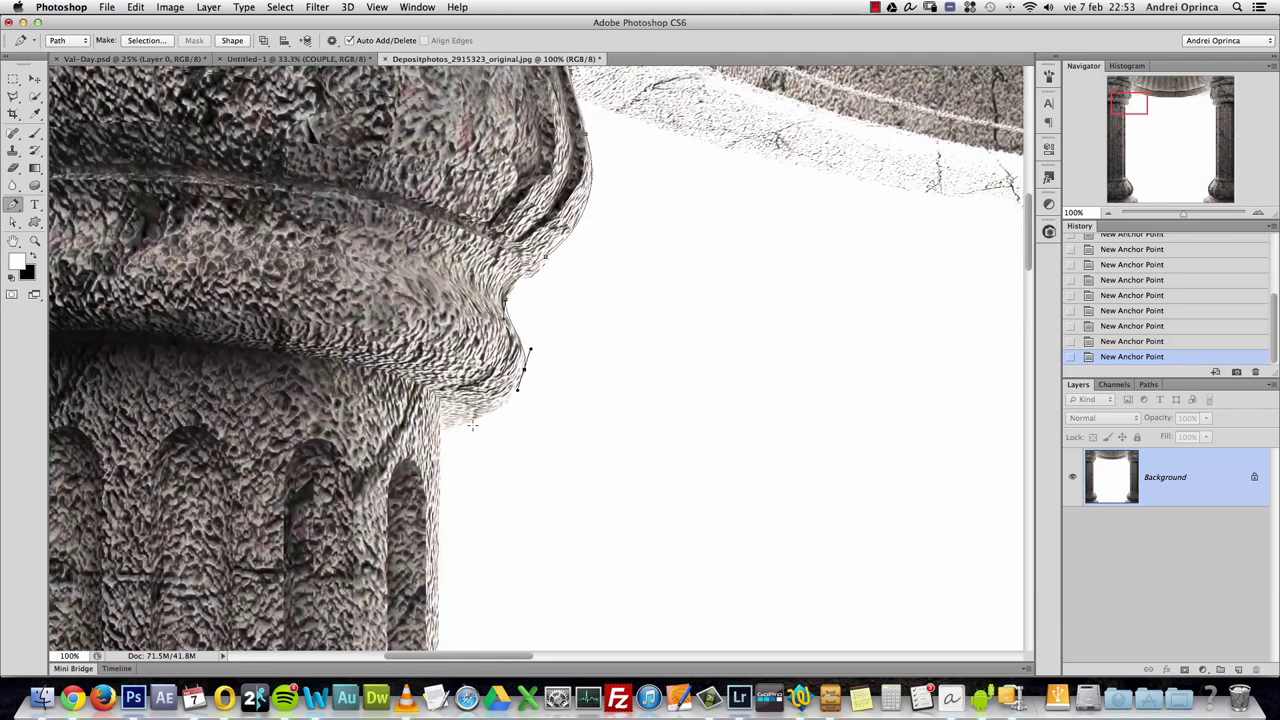
{"action": "left_click_drag", "start_coordinate": [481, 418], "coordinate": [459, 430]}
- Extend the path down the straight inner edge of the left column's shaft to just above its base
{"action": "scroll", "coordinate": [470, 480], "scroll_direction": "down", "scroll_amount": 10}
{"action": "scroll", "coordinate": [470, 480], "scroll_direction": "left", "scroll_amount": 1}
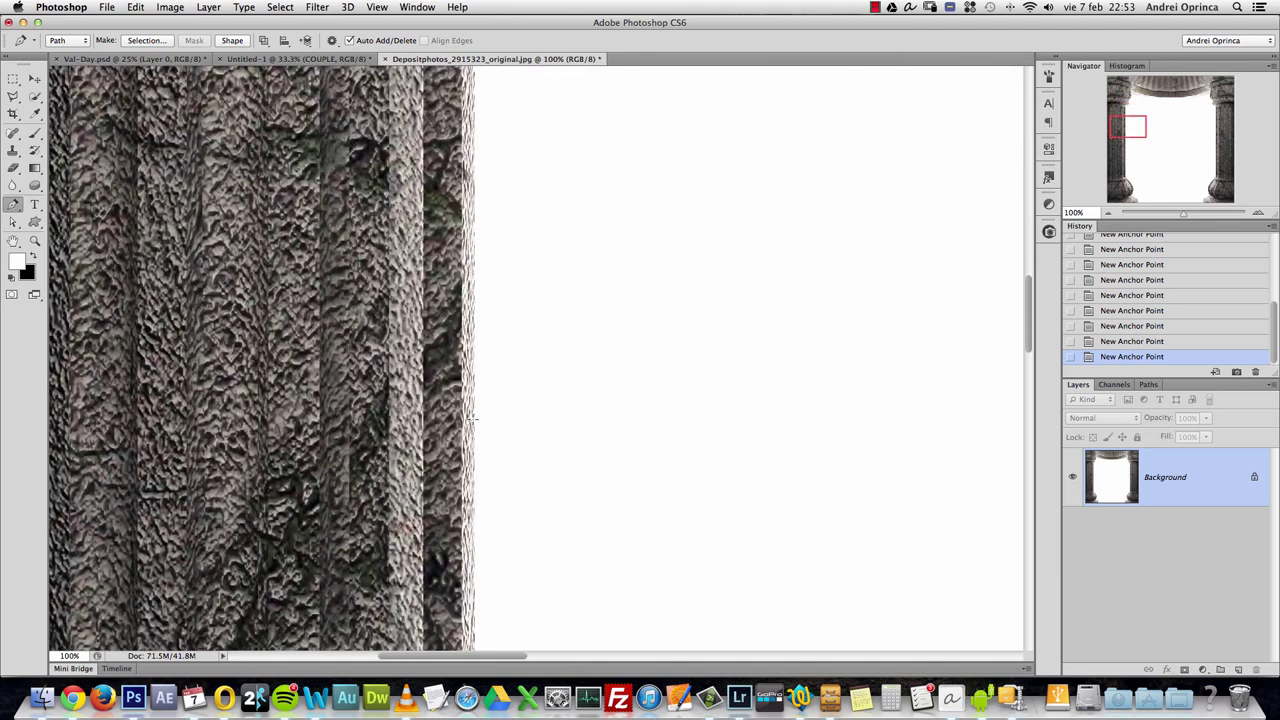
{"action": "scroll", "coordinate": [478, 450], "scroll_direction": "down", "scroll_amount": 5}
{"action": "scroll", "coordinate": [478, 450], "scroll_direction": "left", "scroll_amount": 1}
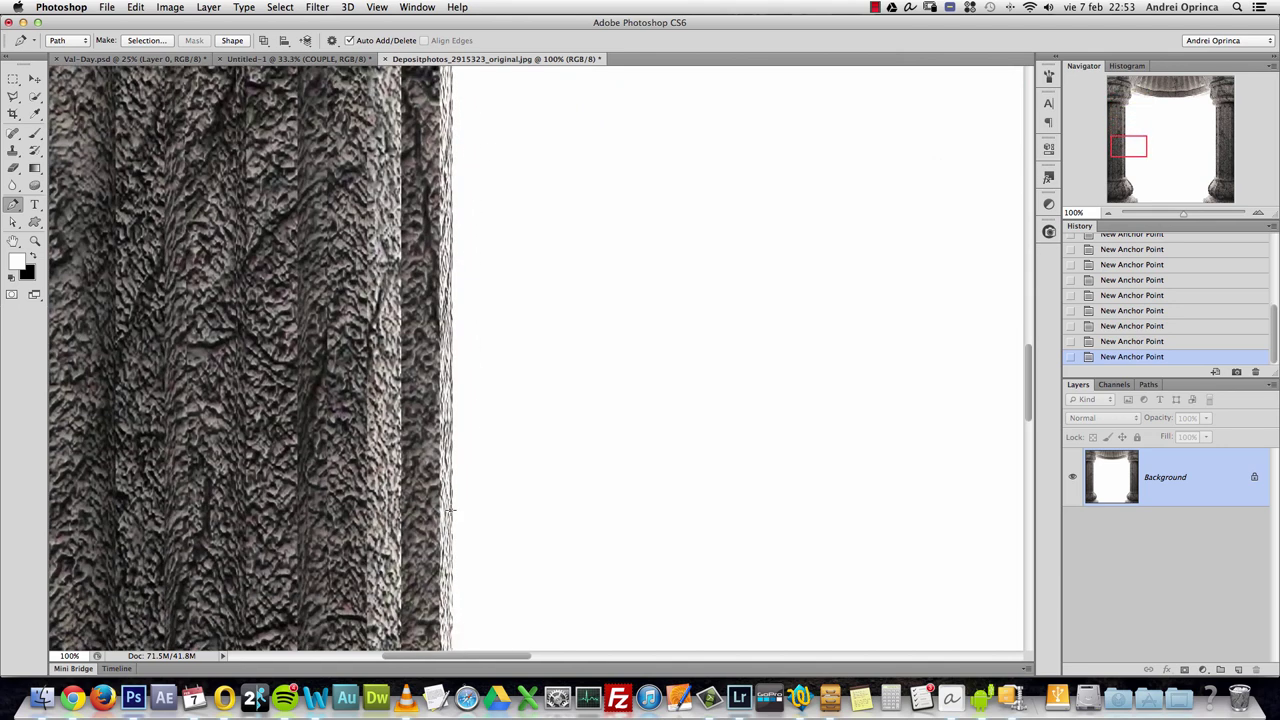
{"action": "scroll", "coordinate": [460, 450], "scroll_direction": "down", "scroll_amount": 5}
{"action": "scroll", "coordinate": [460, 450], "scroll_direction": "right", "scroll_amount": 1}
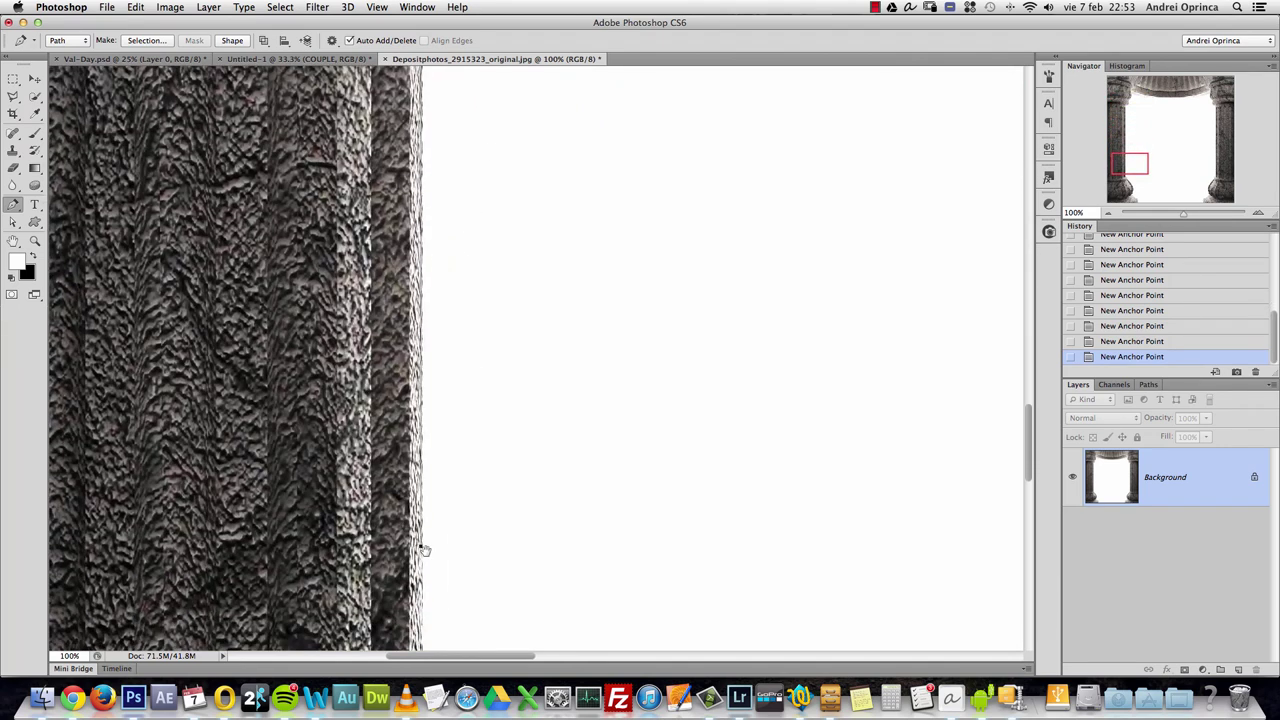
{"action": "scroll", "coordinate": [425, 450], "scroll_direction": "down", "scroll_amount": 6}
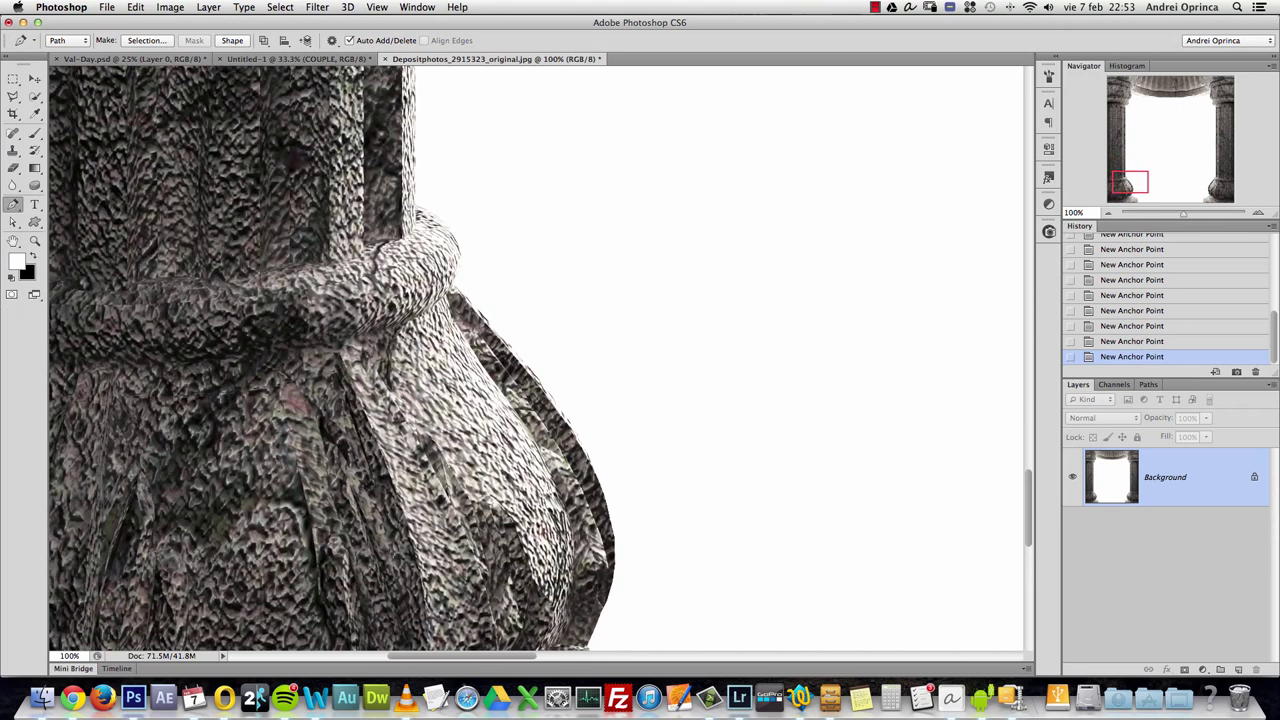
- Trace the path around the ring at the foot of the shaft and along the outer curve of the rounded base
{"action": "left_click", "coordinate": [412, 206]}
{"action": "left_click_drag", "start_coordinate": [452, 218], "coordinate": [465, 277]}
{"action": "left_click", "coordinate": [463, 272]}
{"action": "left_click_drag", "start_coordinate": [607, 500], "coordinate": [663, 211]}
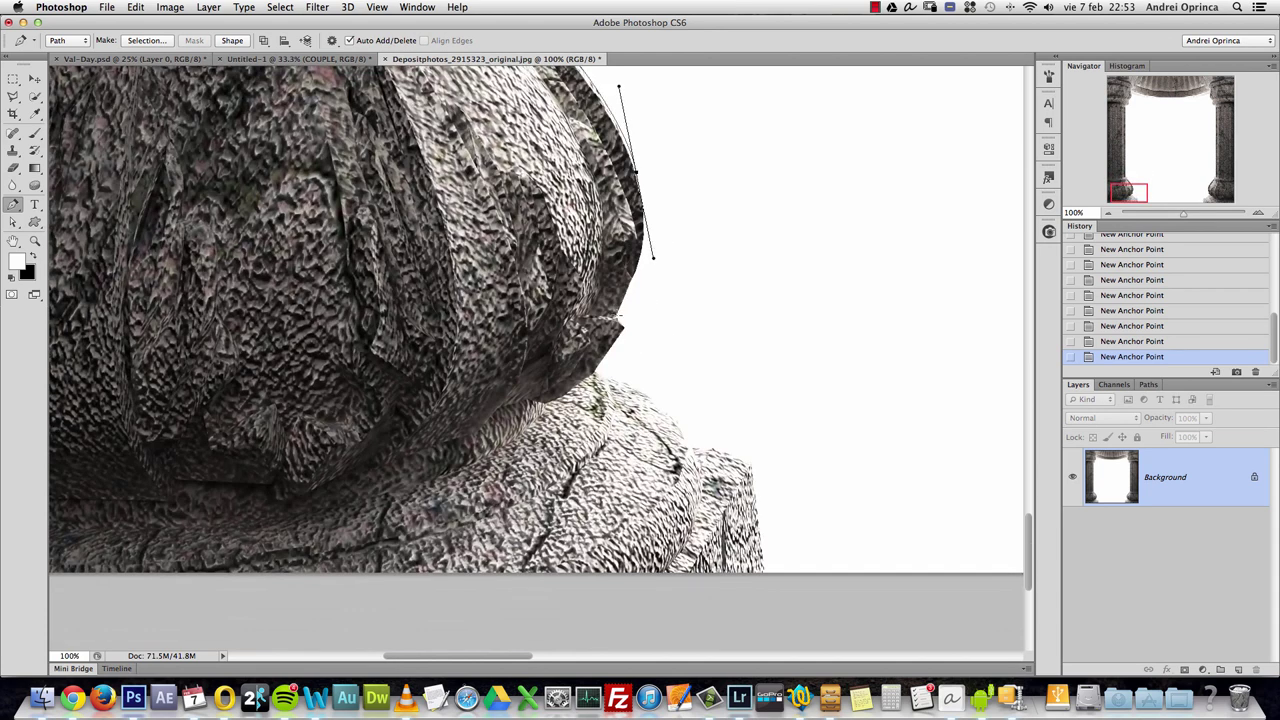
- Continue the path under the rounded base and around the plinth to the photo's lower edge
{"action": "left_click", "coordinate": [617, 318]}
{"action": "left_click", "coordinate": [600, 365]}
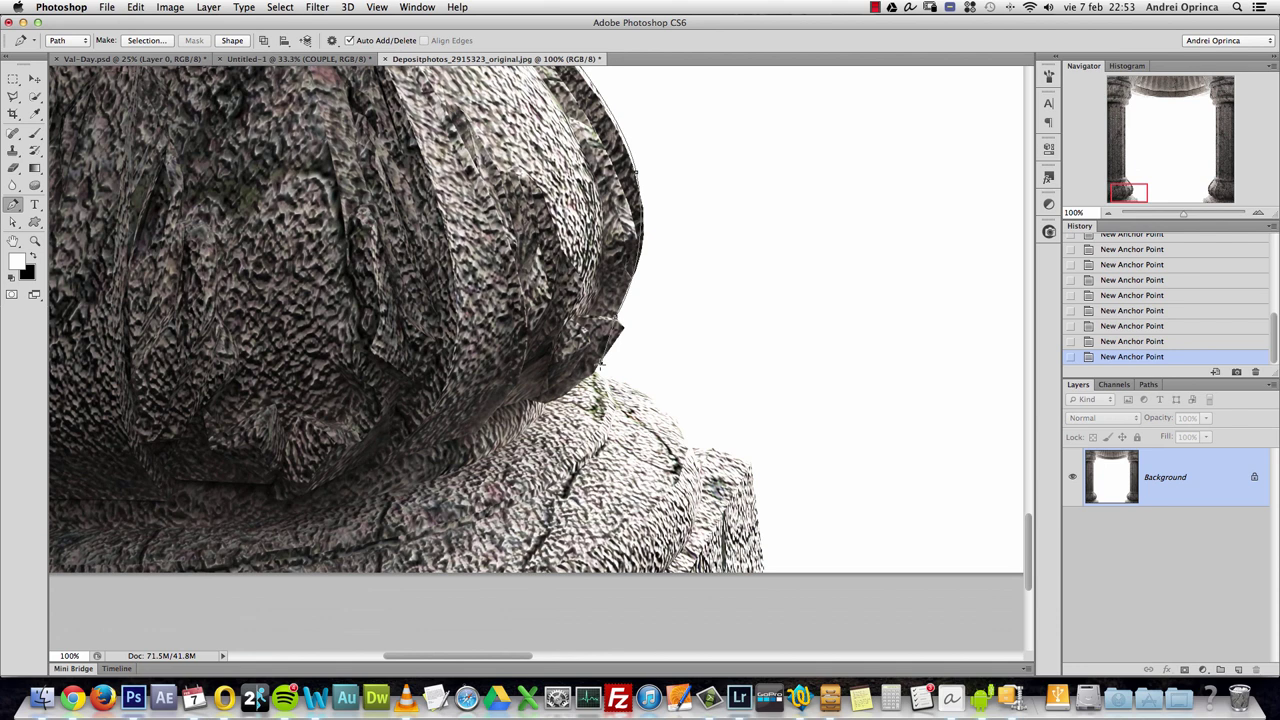
{"action": "left_click_drag", "start_coordinate": [668, 416], "coordinate": [760, 481]}
{"action": "left_click", "coordinate": [762, 577], "text": "alt"}
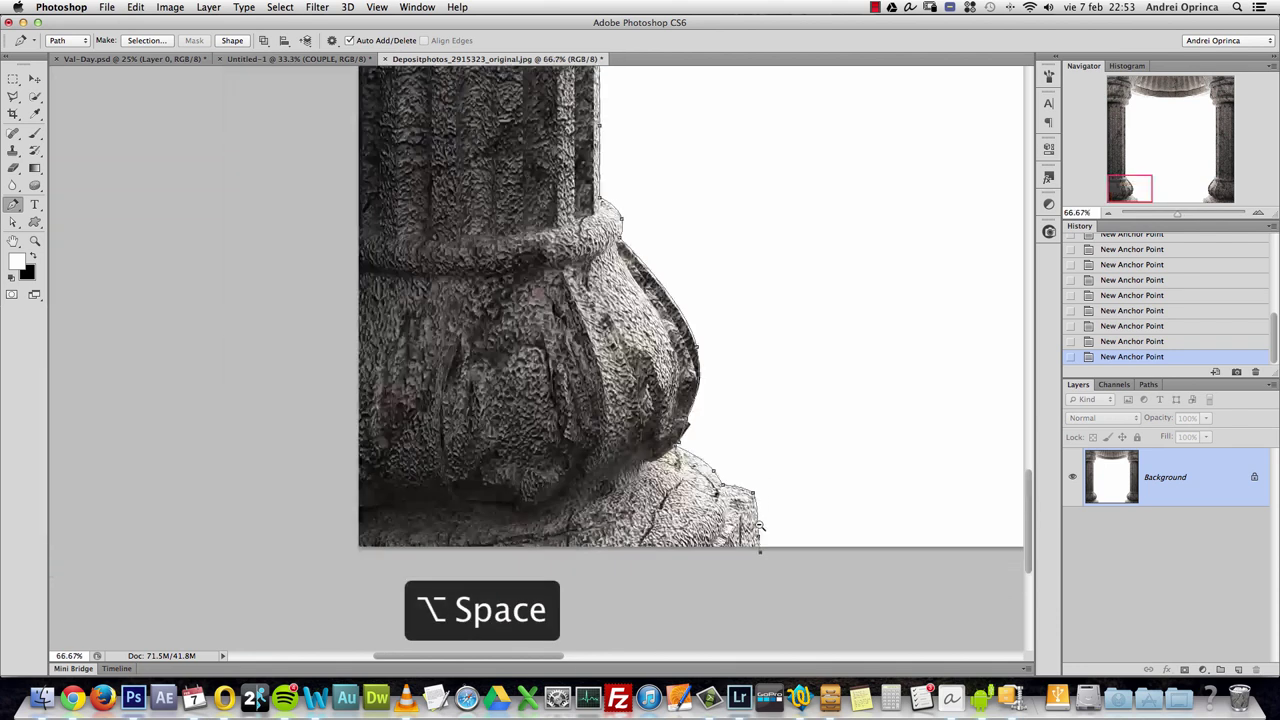
- Close the path by routing it outside the canvas around the left column back to the starting point
{"action": "left_click", "coordinate": [760, 535], "text": "alt"}
{"action": "left_click", "coordinate": [760, 535], "text": "alt"}
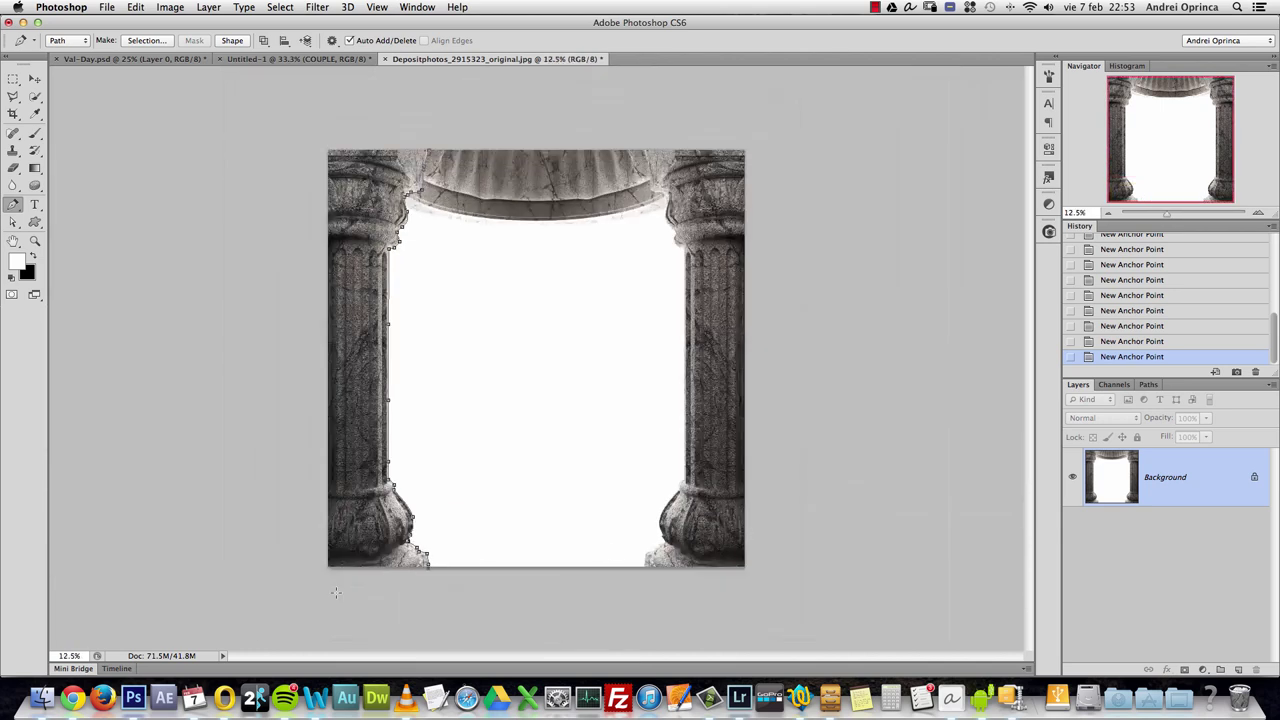
{"action": "left_click_drag", "start_coordinate": [335, 593], "coordinate": [234, 519]}
{"action": "left_click", "coordinate": [266, 232]}
{"action": "left_click", "coordinate": [313, 153]}
{"action": "left_click", "coordinate": [394, 138]}
{"action": "left_click", "coordinate": [428, 152]}
- Convert the path to a selection, then unlock the Background layer and mask it to show only the left column
{"action": "right_click", "coordinate": [499, 226]}
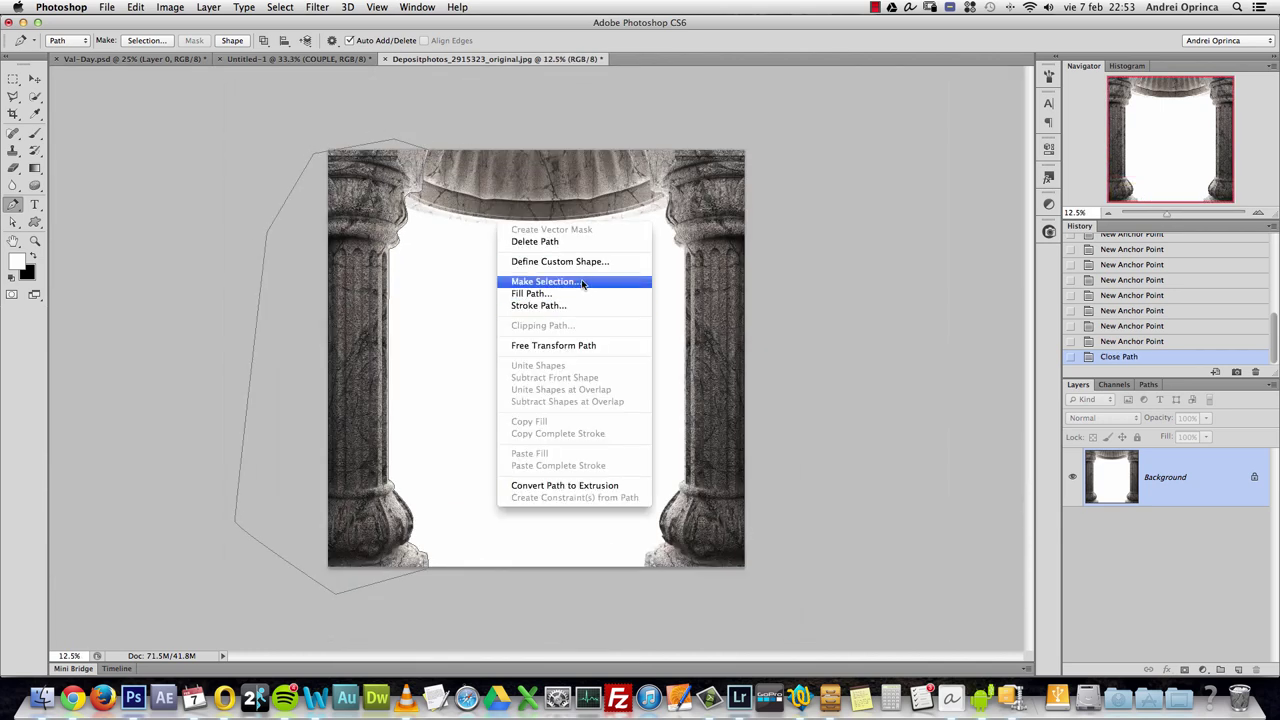
{"action": "left_click", "coordinate": [582, 285]}
{"action": "left_click", "coordinate": [822, 208]}
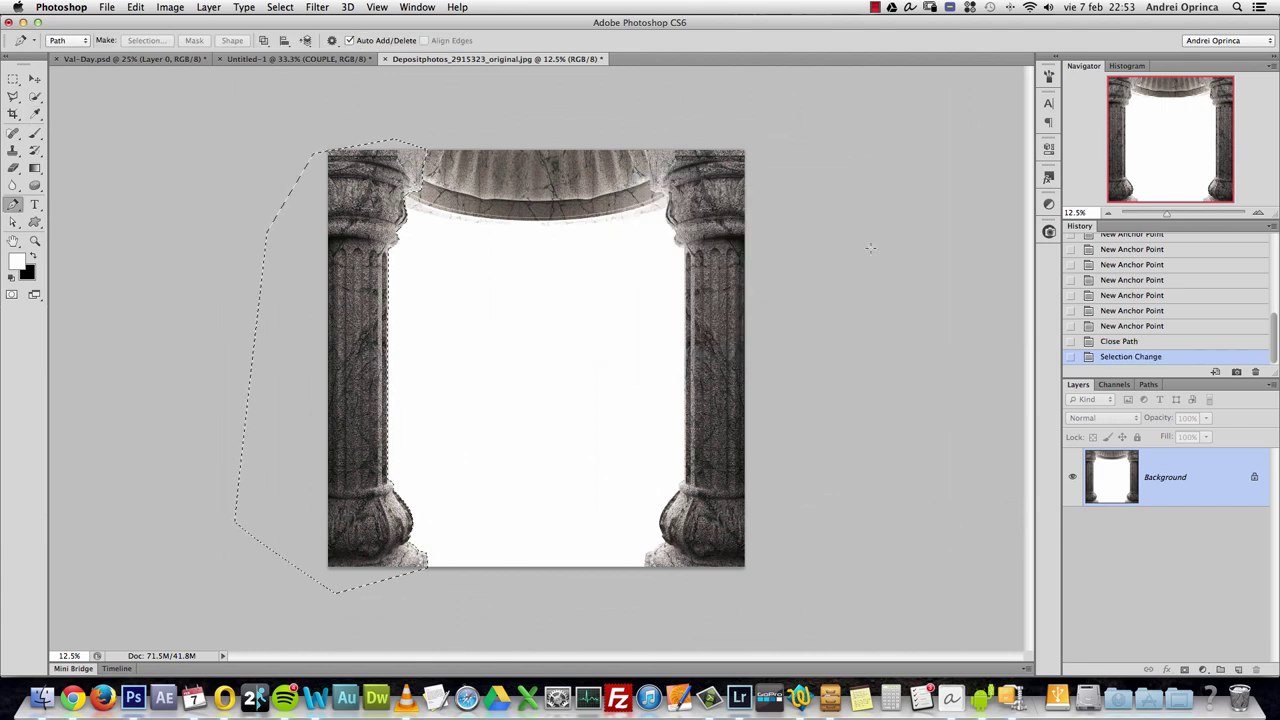
{"action": "double_click", "coordinate": [1088, 476], "text": "alt"}
{"action": "left_click", "coordinate": [1184, 669]}
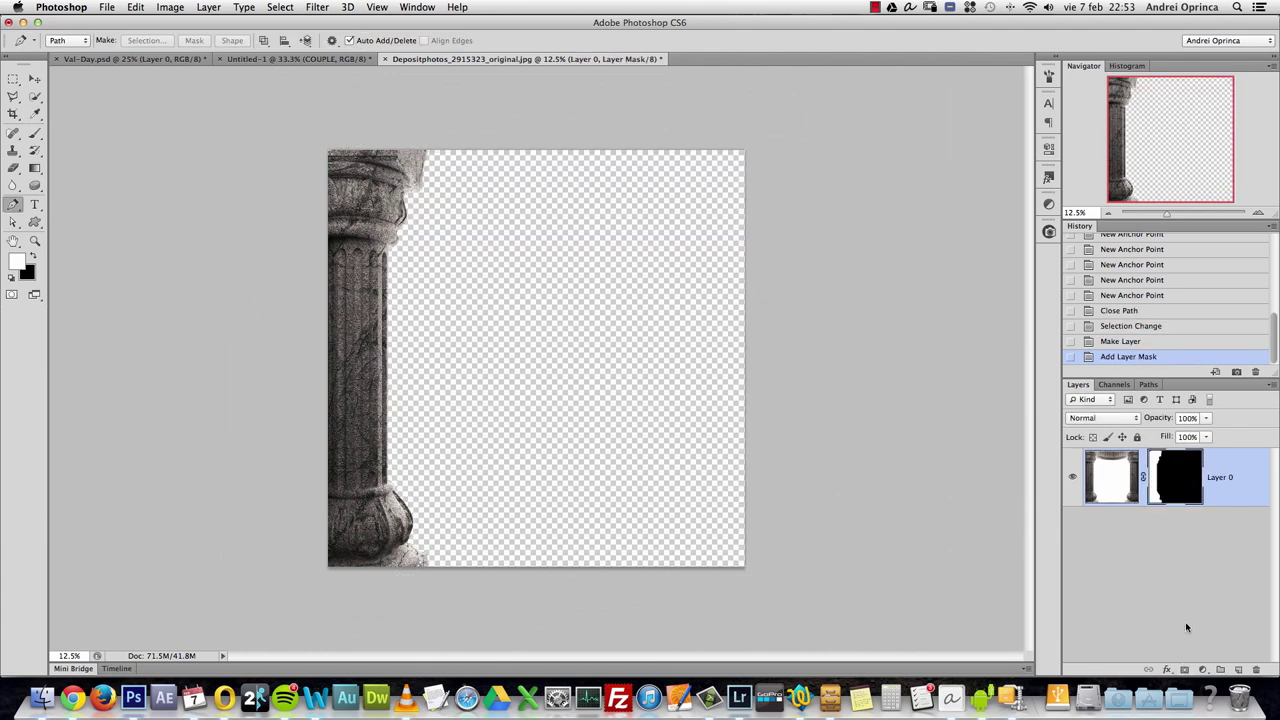
- Apply the layer mask permanently to the left column's layer
{"action": "right_click", "coordinate": [1173, 468]}
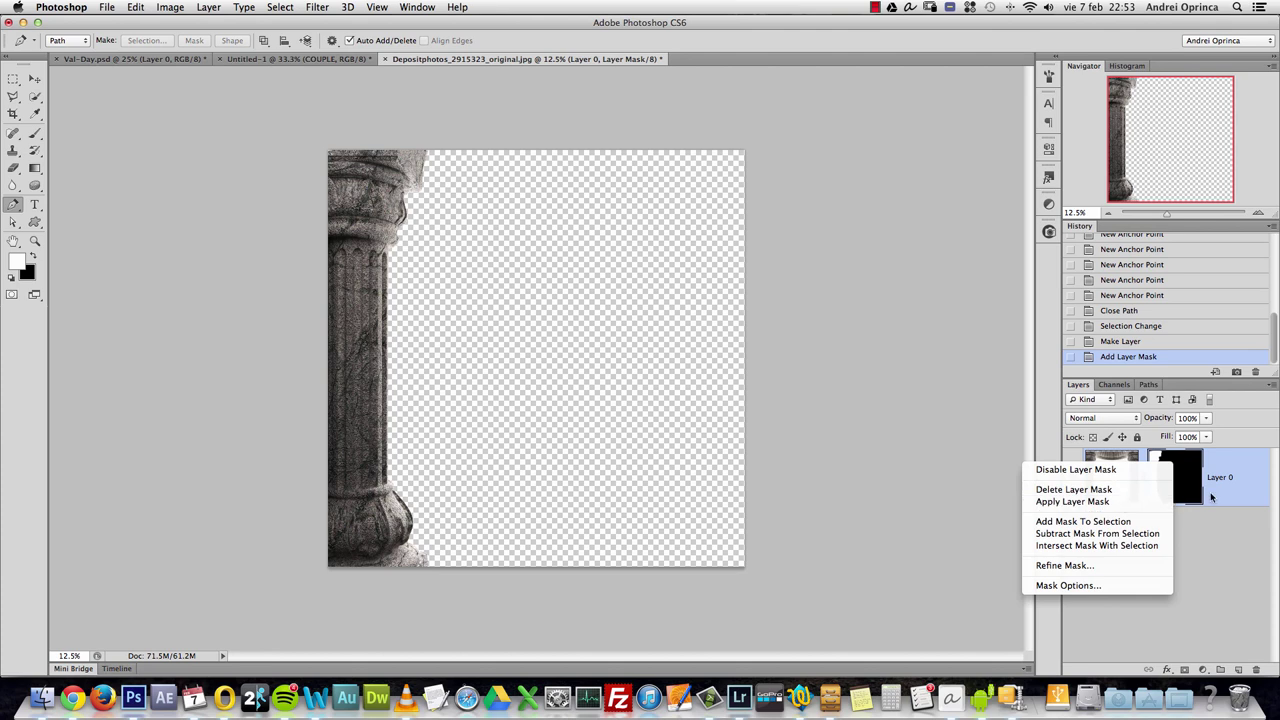
{"action": "left_click", "coordinate": [1247, 477]}
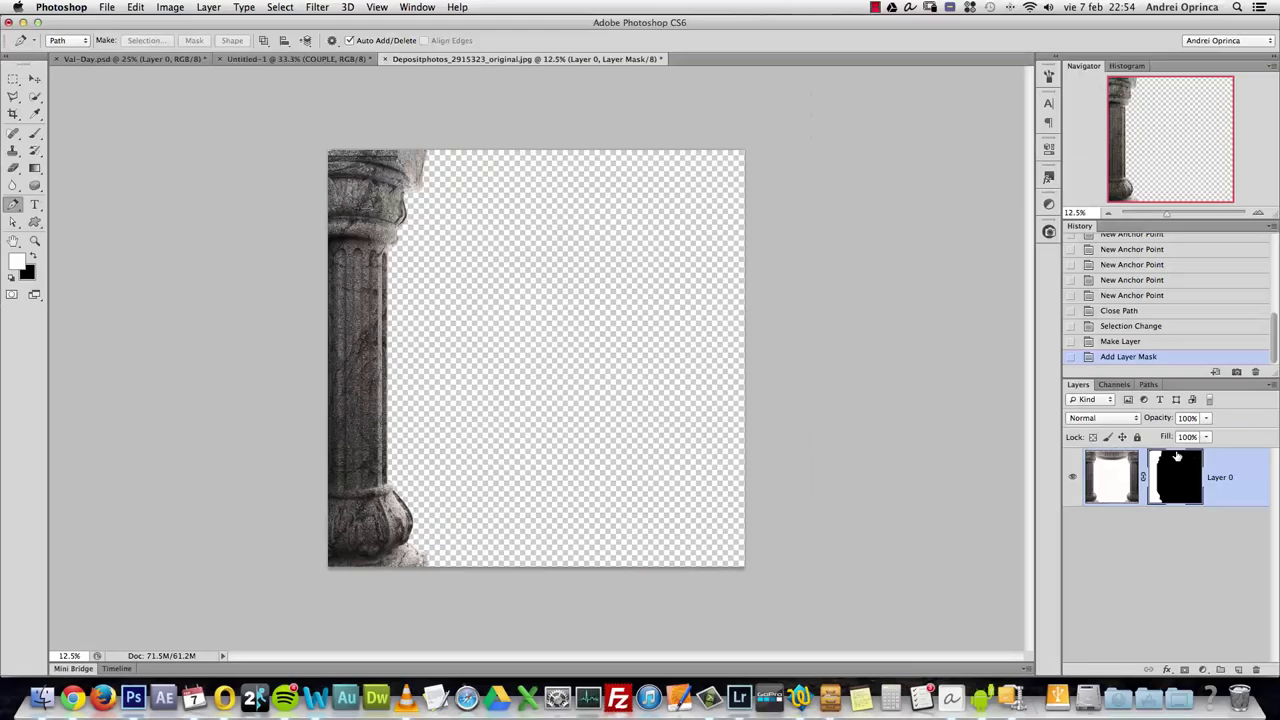
{"action": "right_click", "coordinate": [1173, 469]}
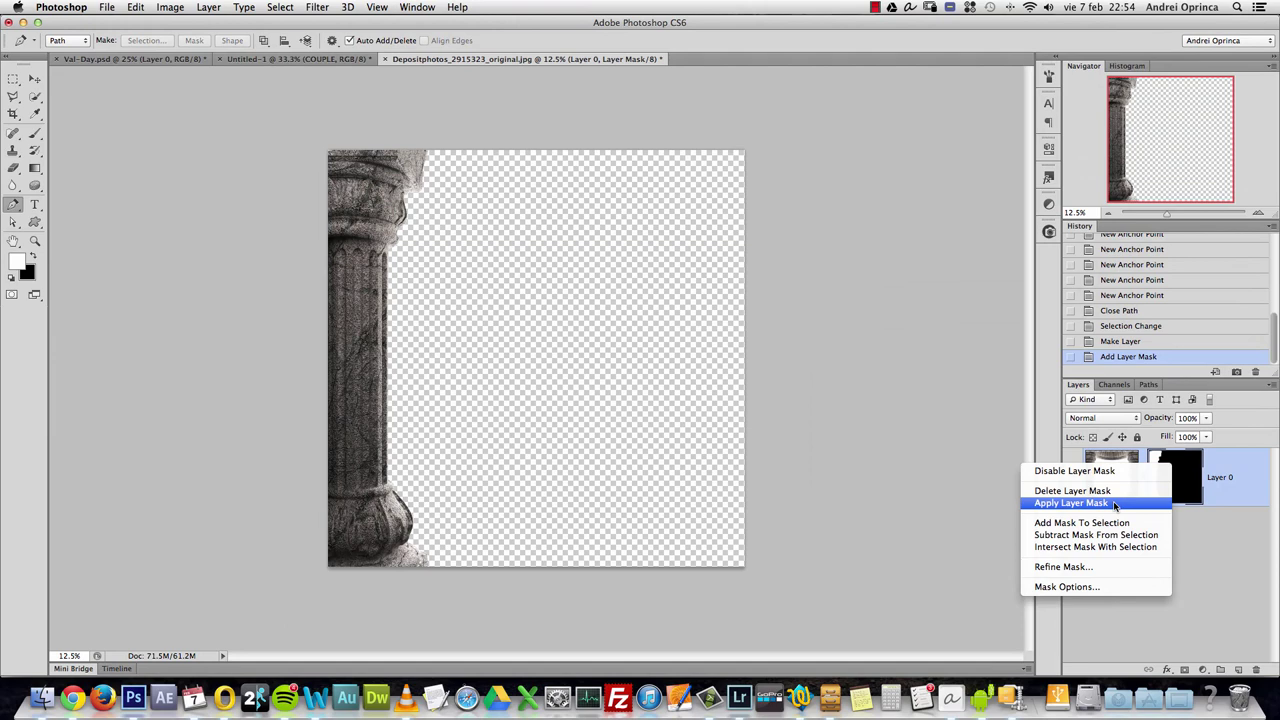
{"action": "left_click", "coordinate": [1114, 504]}
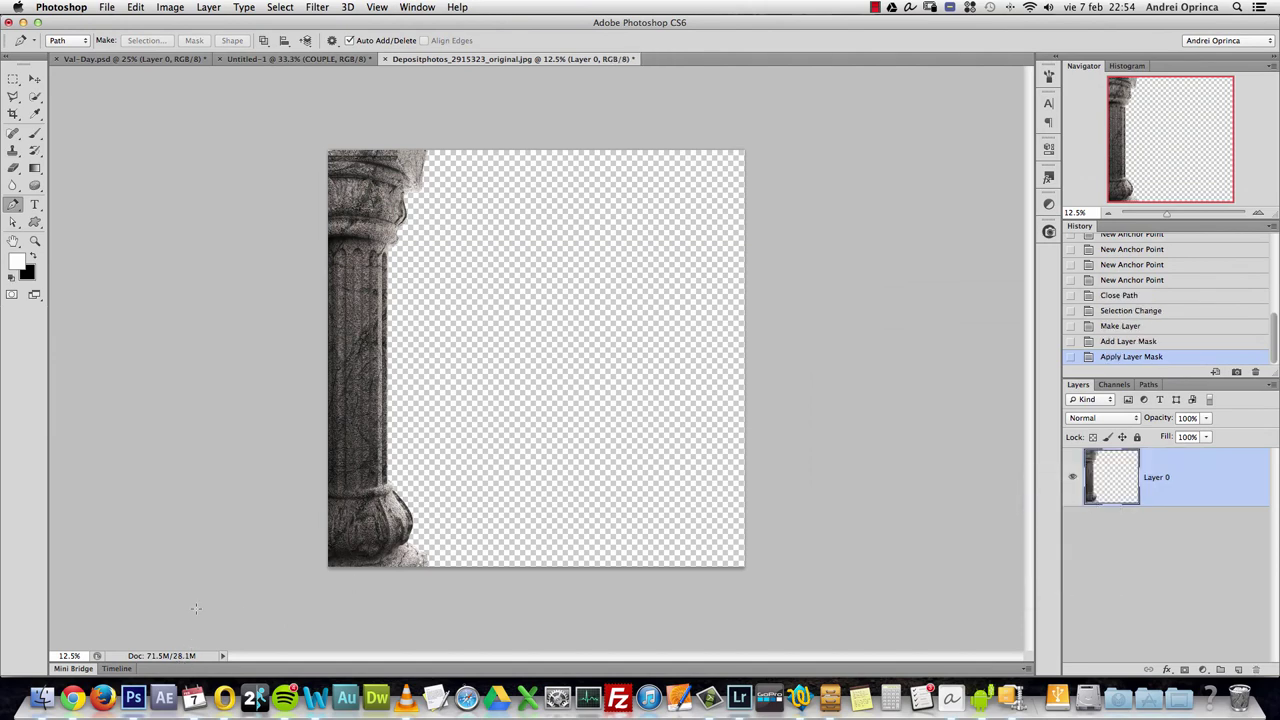
- Move the cut-out column into the Untitled-1 document over the couple's left side and name its layer L COLUMN
{"action": "left_click", "coordinate": [34, 79]}
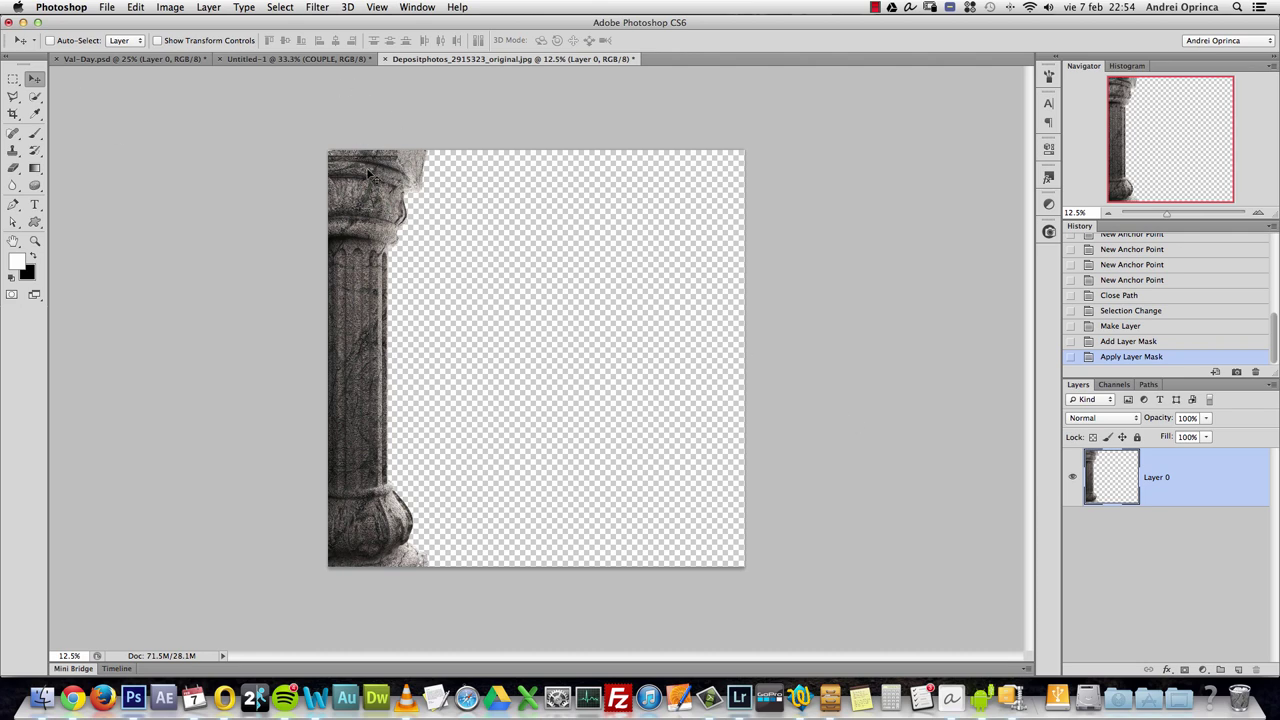
{"action": "left_click_drag", "start_coordinate": [370, 240], "coordinate": [338, 278]}
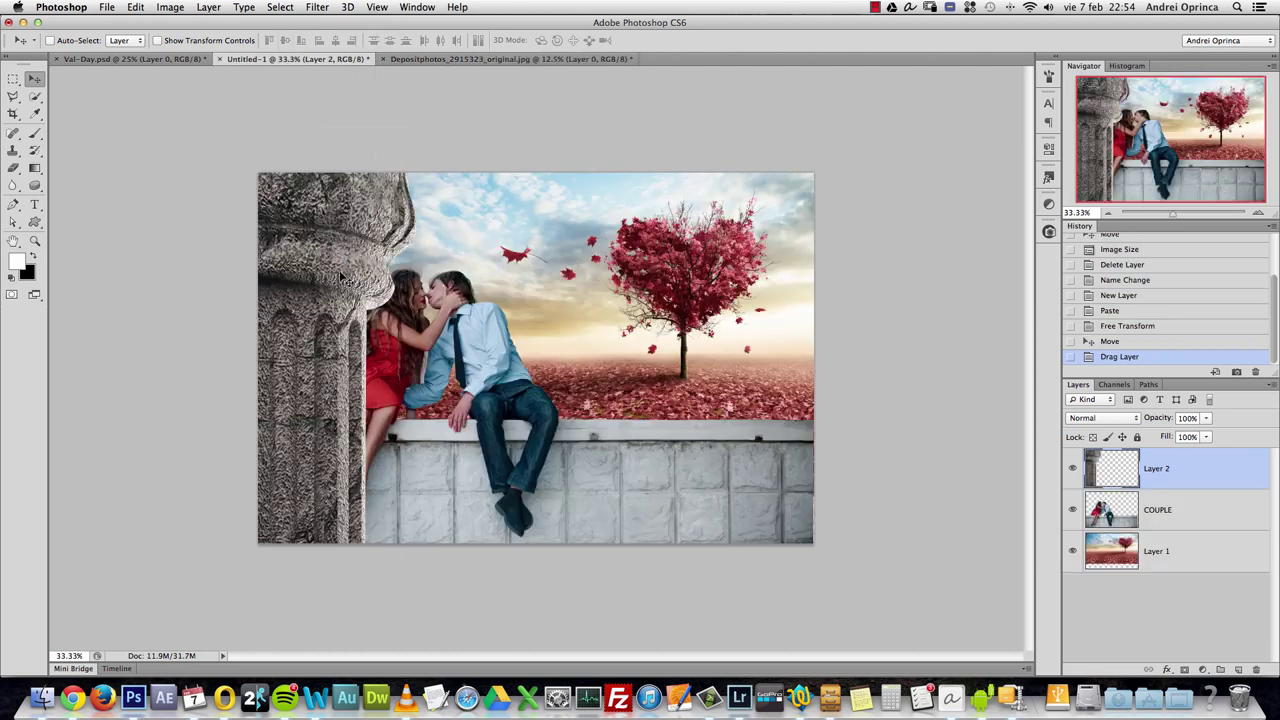
{"action": "double_click", "coordinate": [1156, 470]}
{"action": "type", "text": "L COLUMN"}
{"action": "key", "text": "Return"}
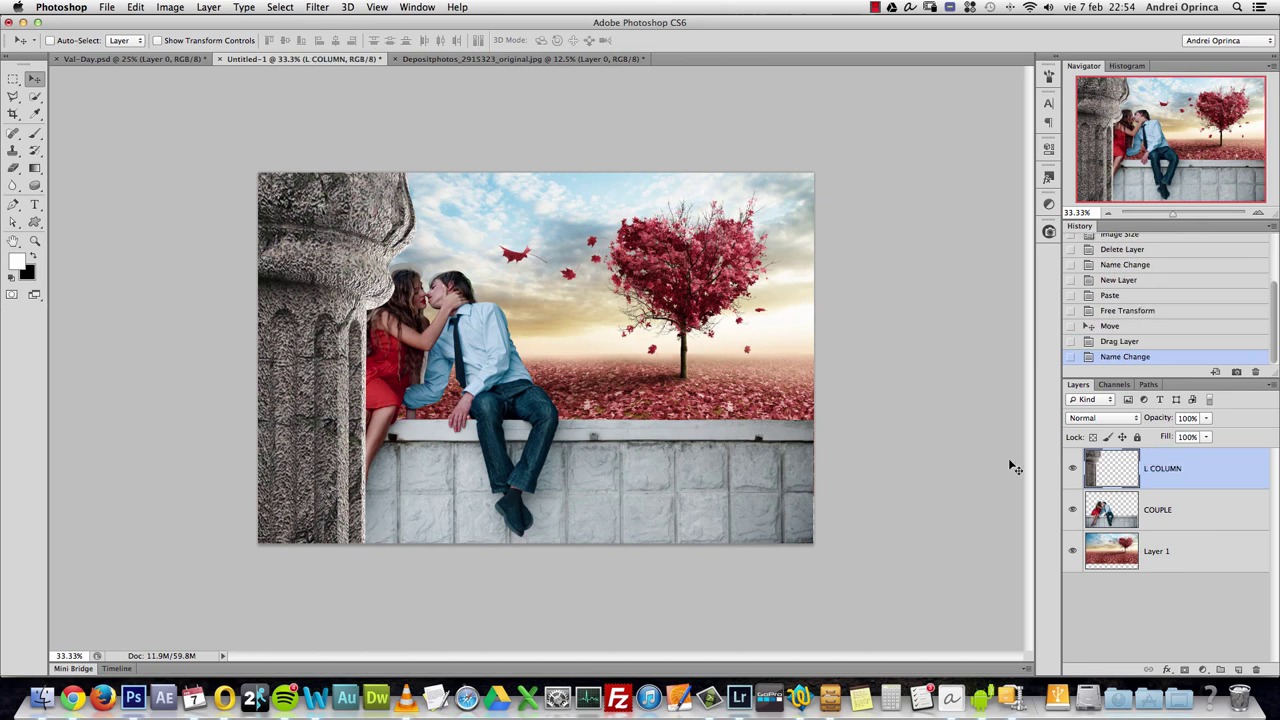
- Place the L COLUMN layer between COUPLE and the heart-tree layer, and rename the heart-tree layer as BG
{"action": "left_click_drag", "start_coordinate": [1175, 457], "coordinate": [1176, 533]}
{"action": "left_click", "coordinate": [1180, 555]}
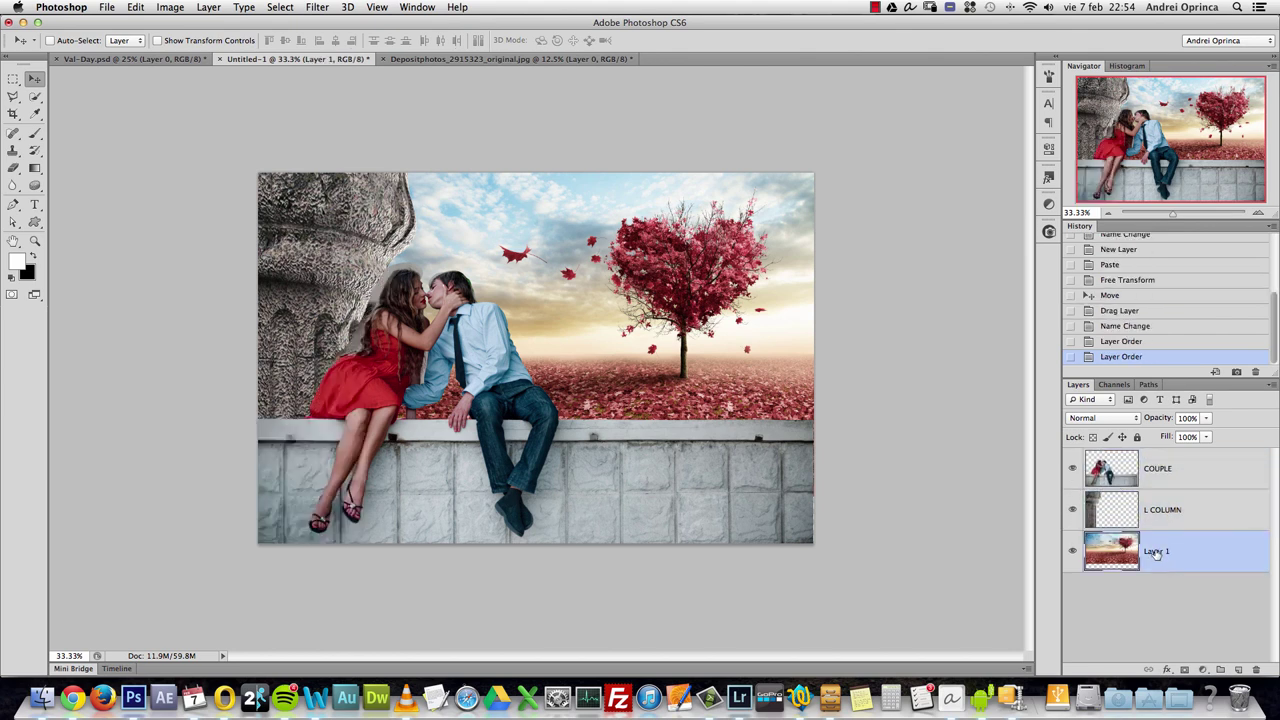
{"action": "double_click", "coordinate": [1158, 551]}
{"action": "type", "text": "BG"}
{"action": "key", "text": "Return"}
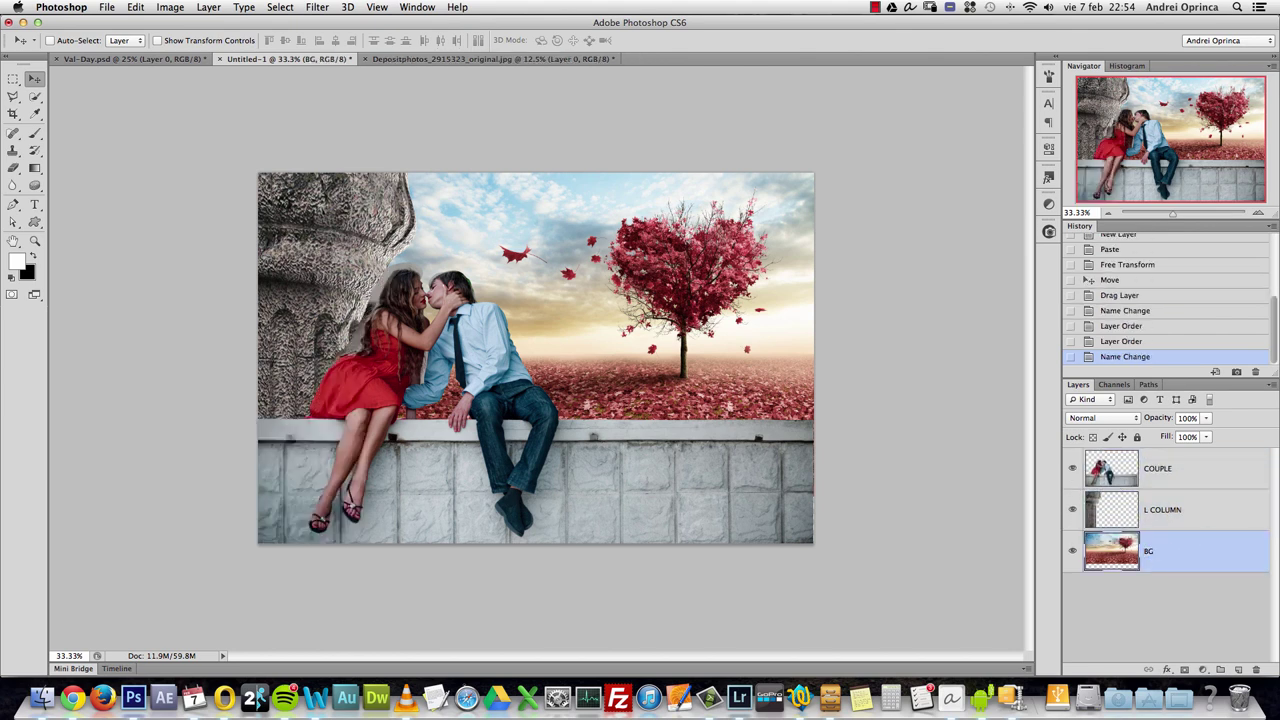
- Scale the L COLUMN layer proportionally to 30%, reduce it to about 25%, and stand it on the wall along the image's left edge
{"action": "left_click", "coordinate": [1158, 506]}
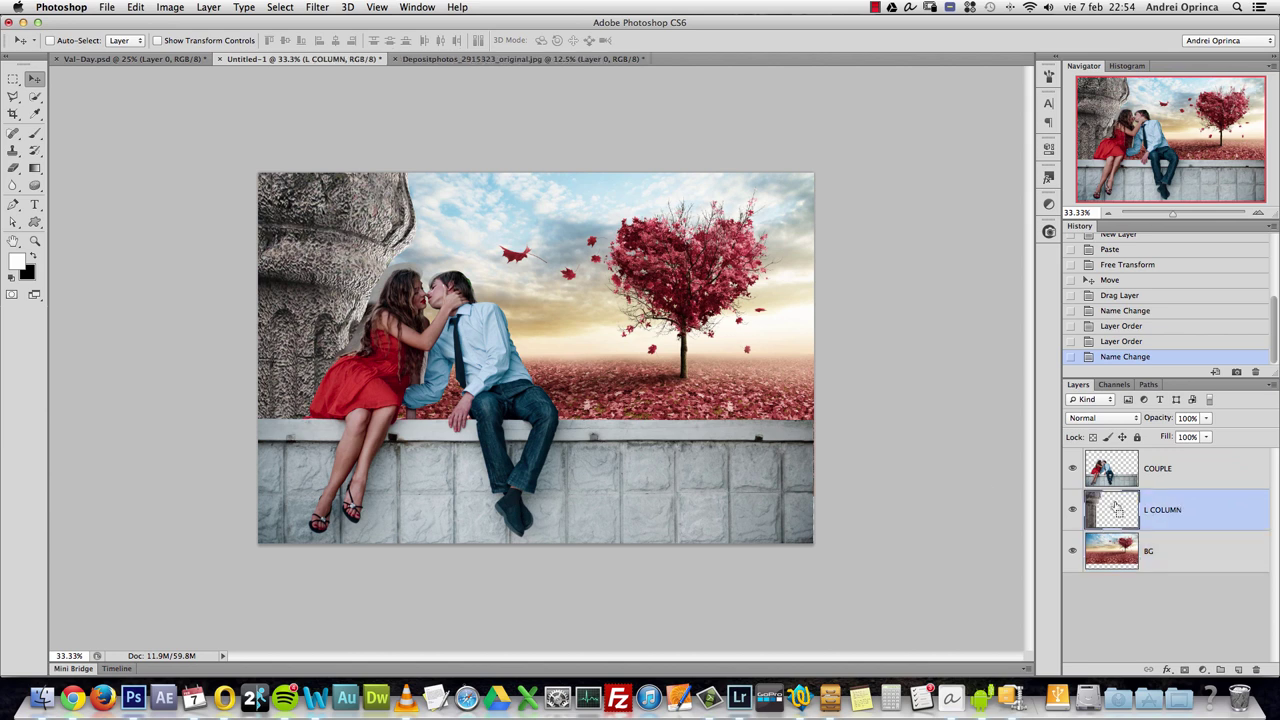
{"action": "key", "text": "super+t"}
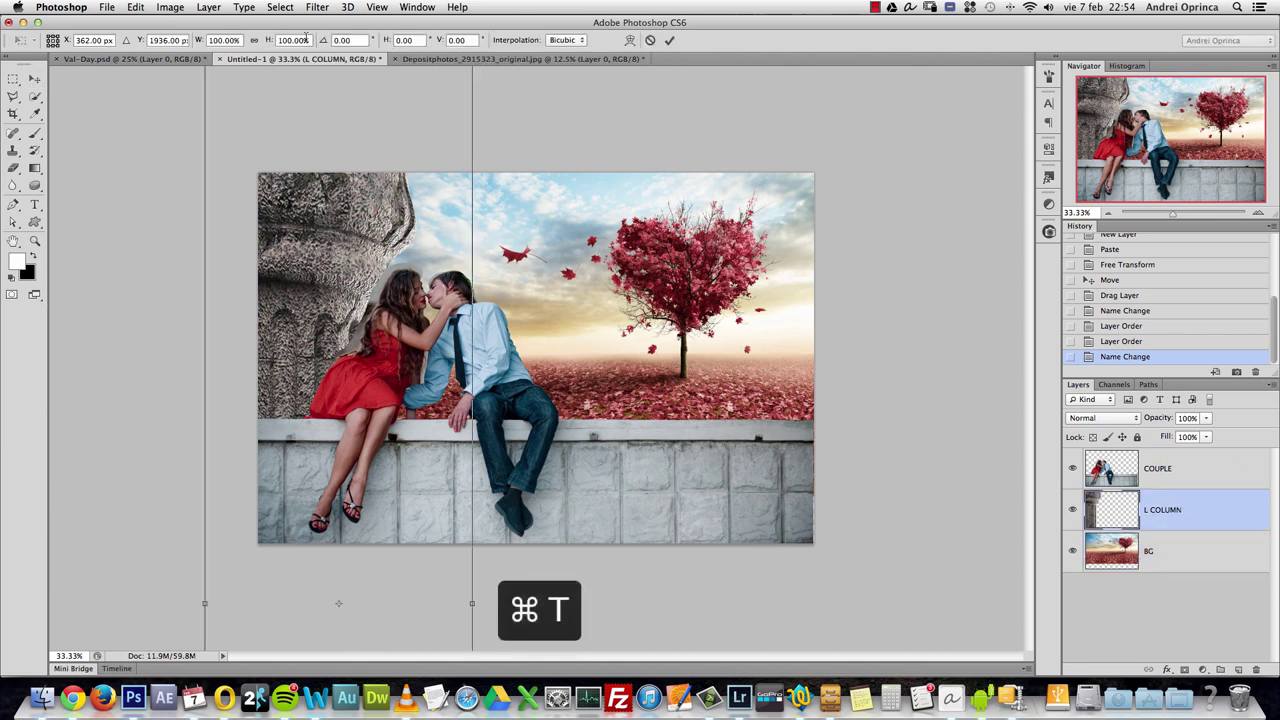
{"action": "left_click", "coordinate": [254, 40]}
{"action": "left_click", "coordinate": [224, 40]}
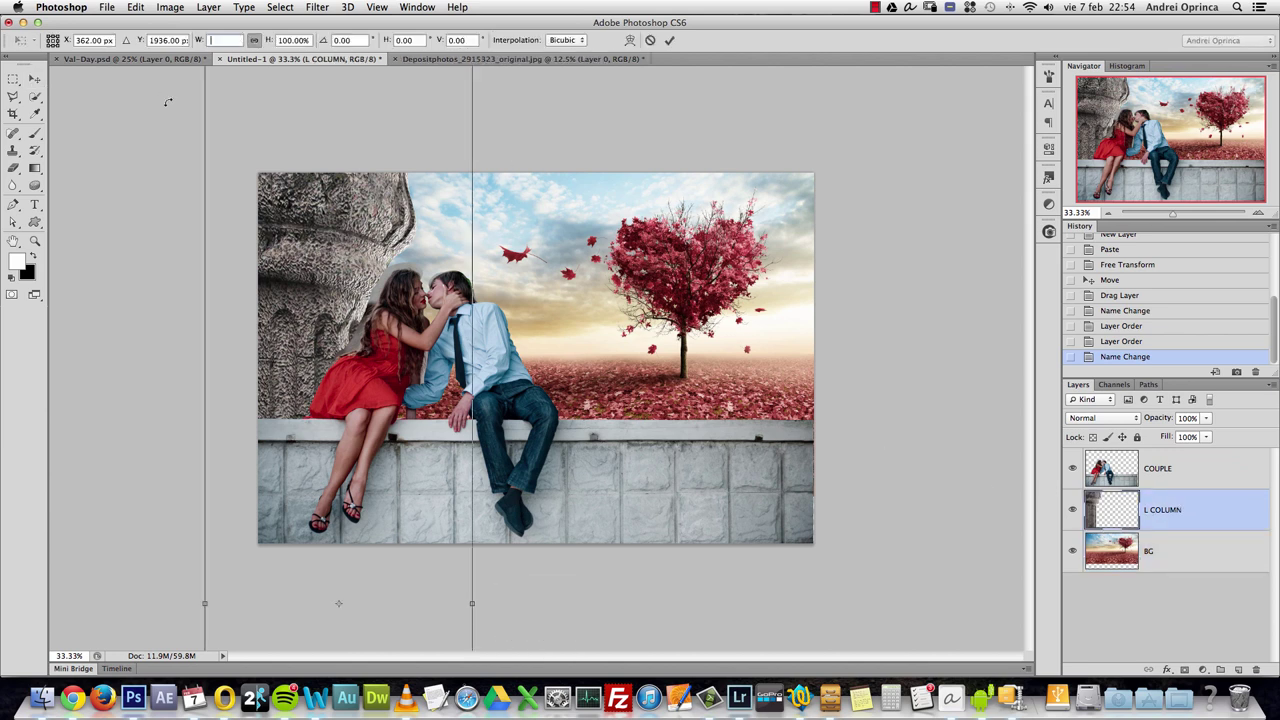
{"action": "type", "text": "30"}
{"action": "left_click_drag", "start_coordinate": [349, 525], "coordinate": [288, 212]}
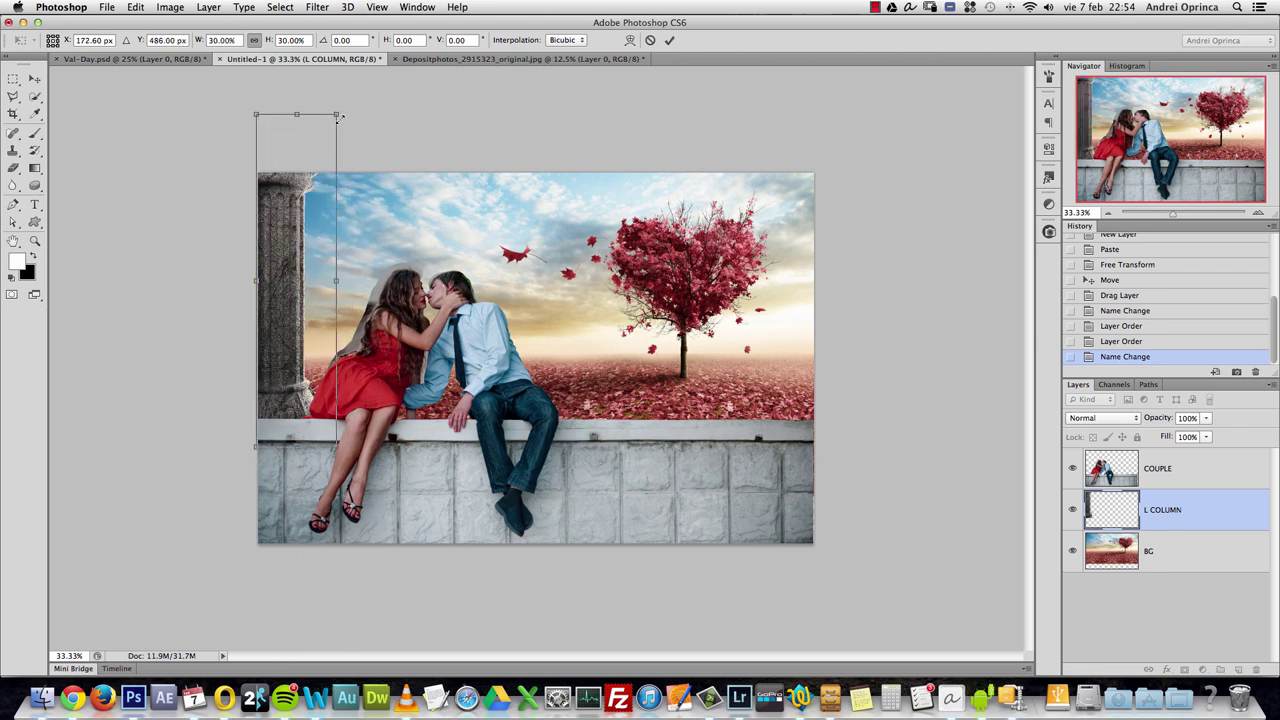
{"action": "left_click_drag", "start_coordinate": [338, 117], "coordinate": [300, 166]}
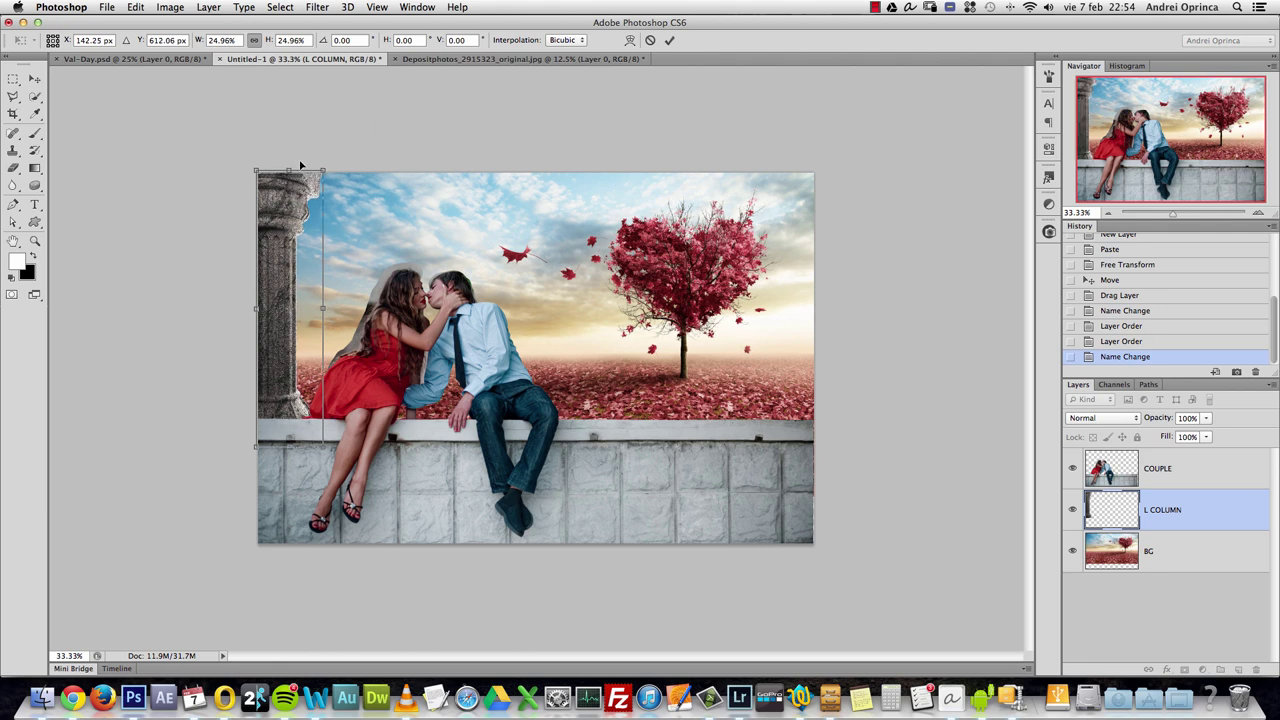
{"action": "left_click_drag", "start_coordinate": [305, 287], "coordinate": [306, 288]}
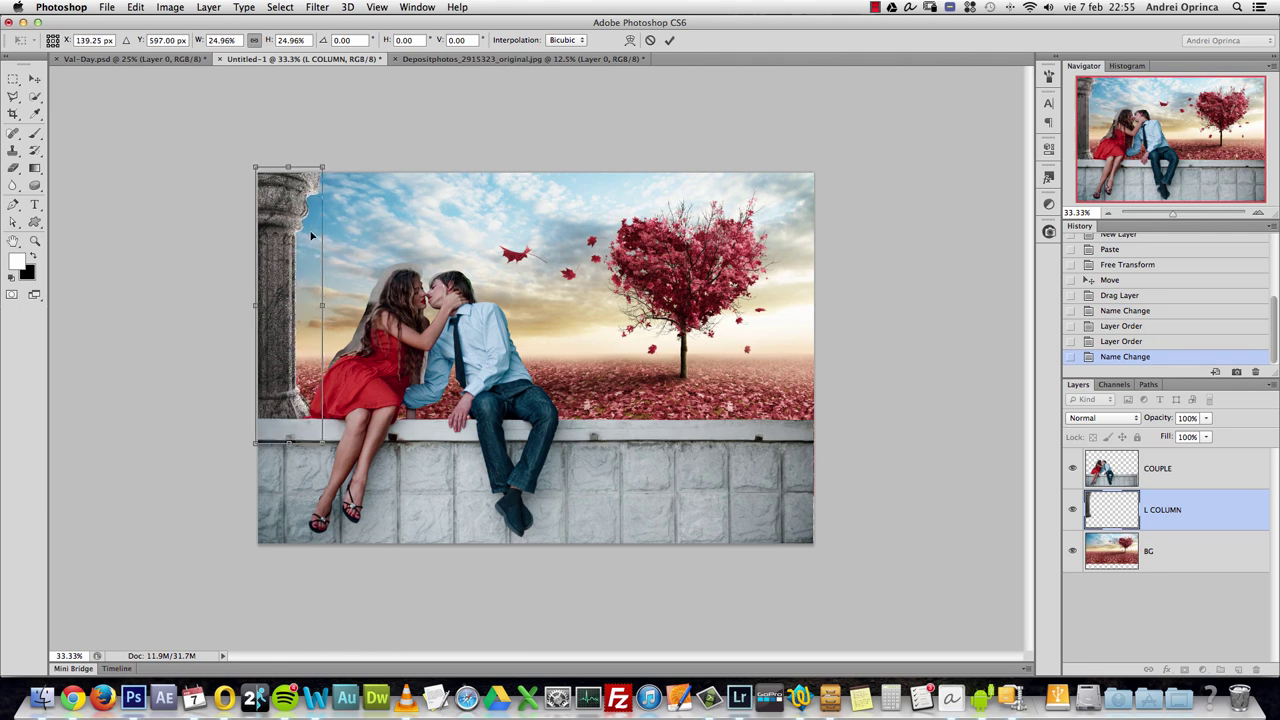
{"action": "key", "text": "Return"}
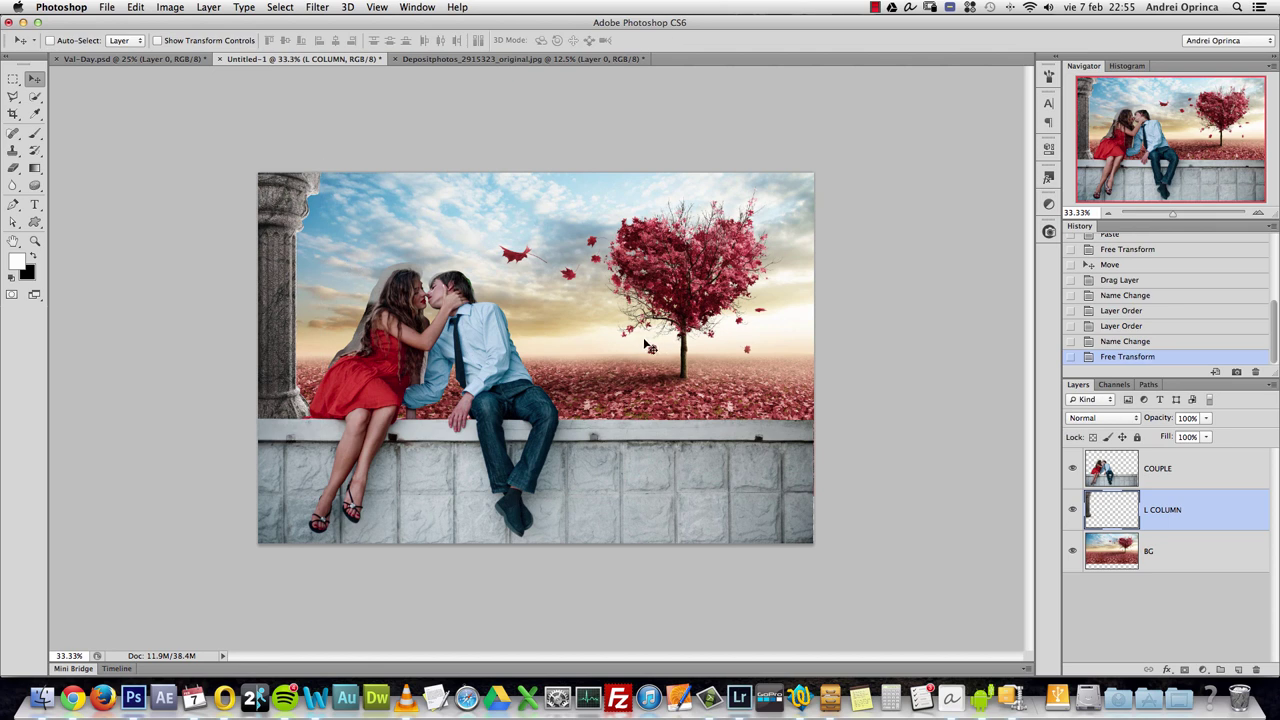
- Duplicate the L COLUMN layer and rename the copy R COLUMN
{"action": "key", "text": "super+j"}
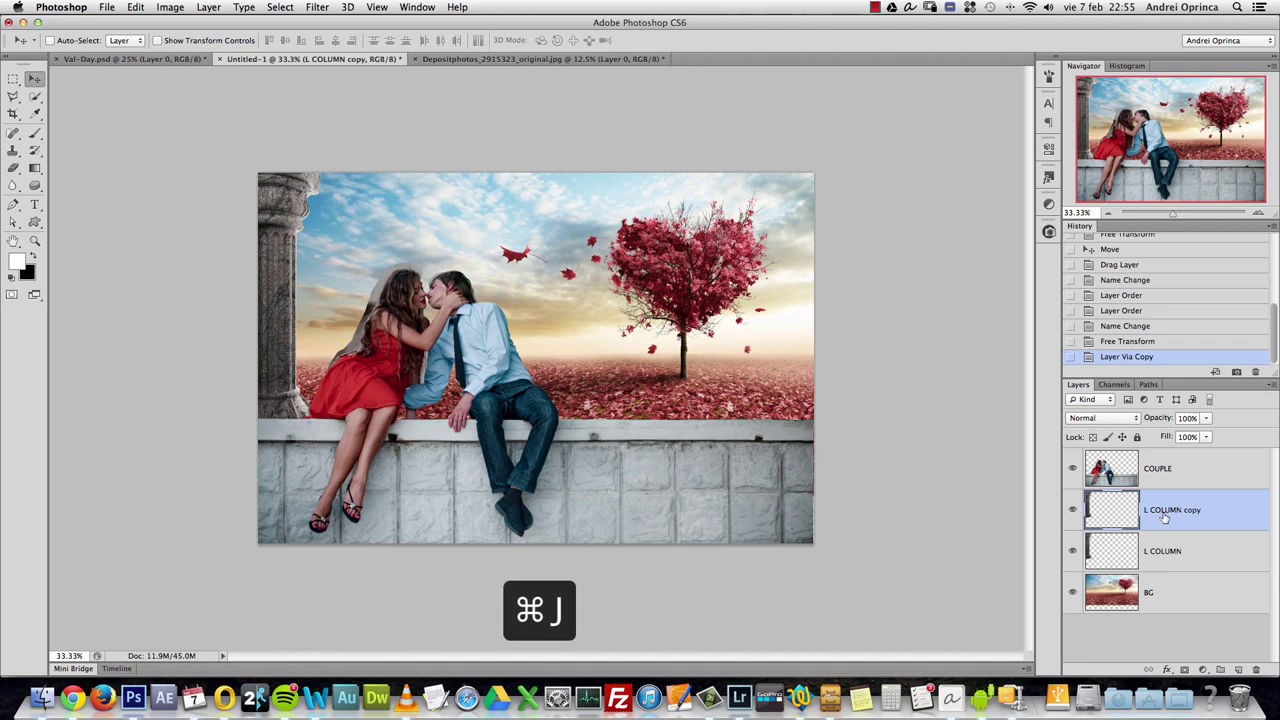
{"action": "double_click", "coordinate": [1163, 510]}
{"action": "left_click", "coordinate": [1147, 510]}
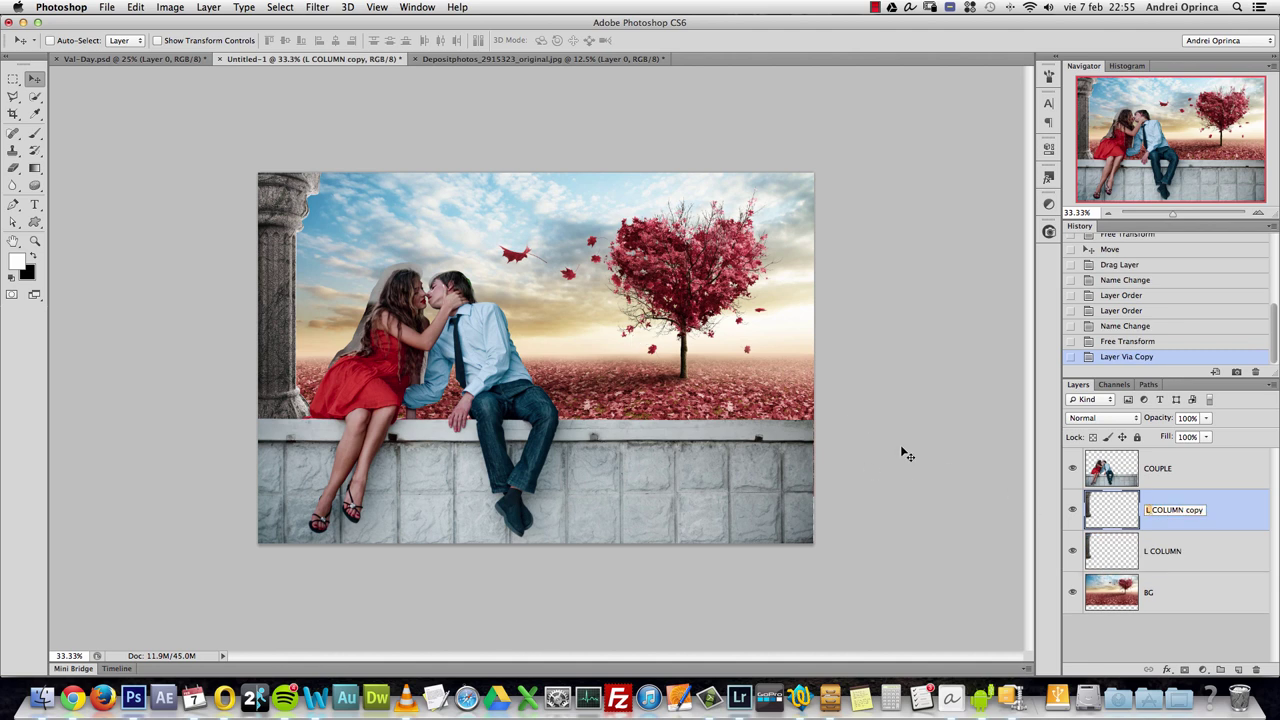
{"action": "type", "text": "R"}
{"action": "key", "text": "BackSpace"}
{"action": "key", "text": "Return"}
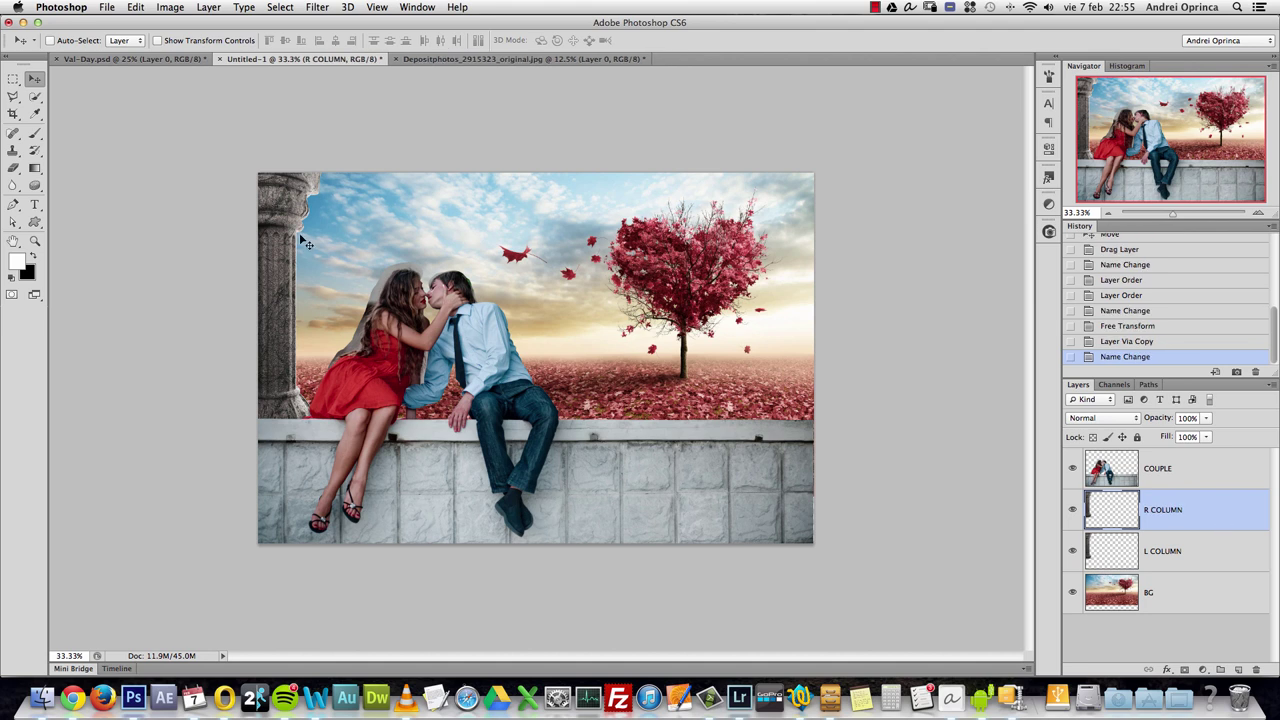
- Move R COLUMN to the other side of the scene, flip it horizontally, and align it with the image's right edge
{"action": "left_click_drag", "start_coordinate": [306, 244], "coordinate": [710, 283]}
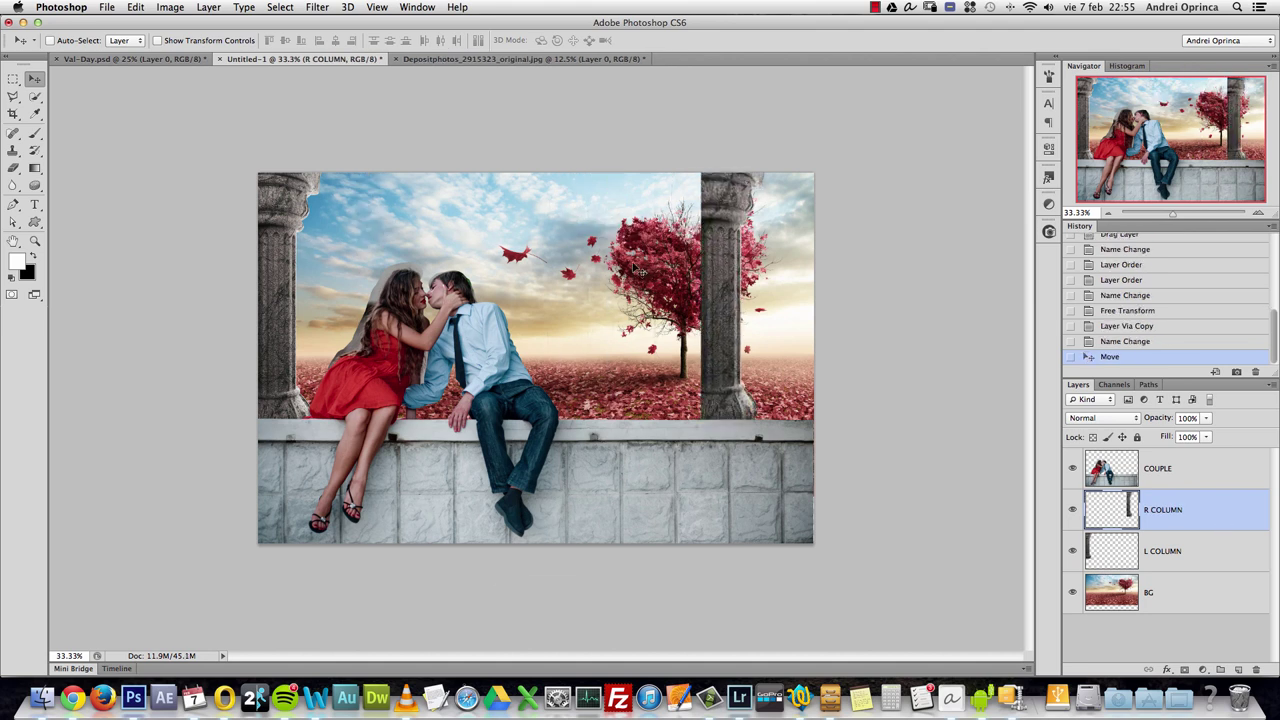
{"action": "key", "text": "super+t"}
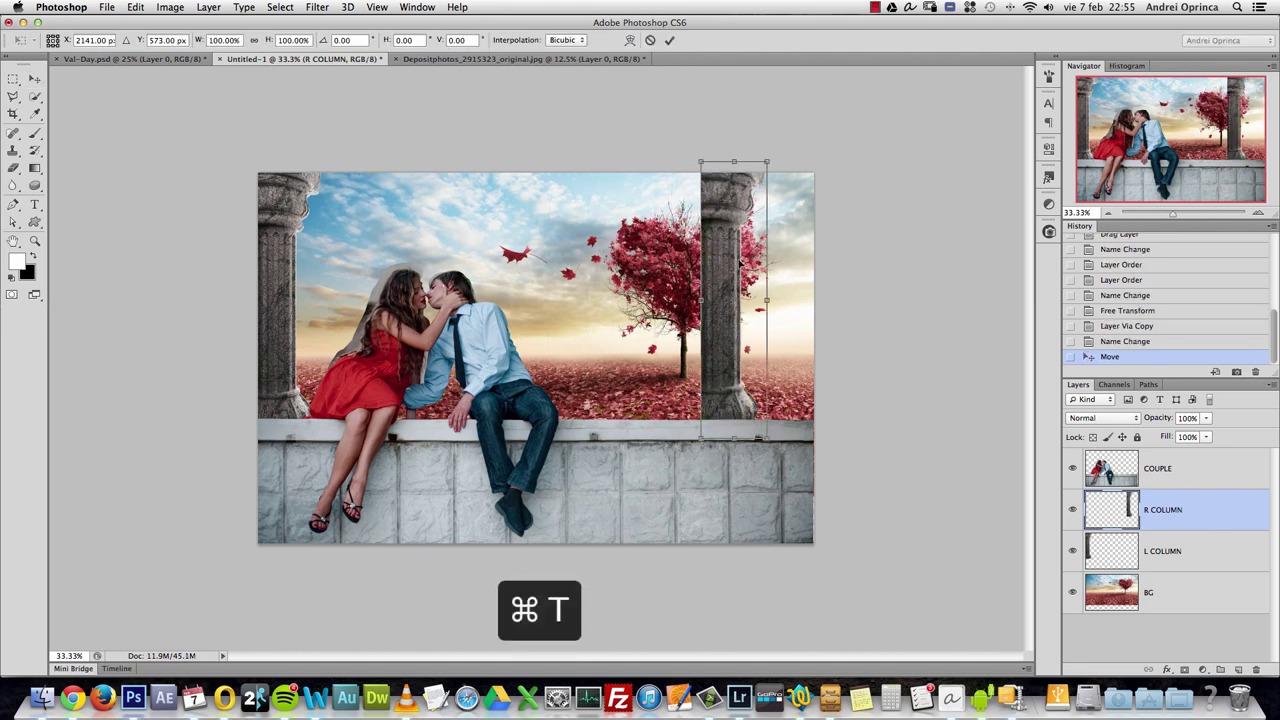
{"action": "right_click", "coordinate": [725, 257]}
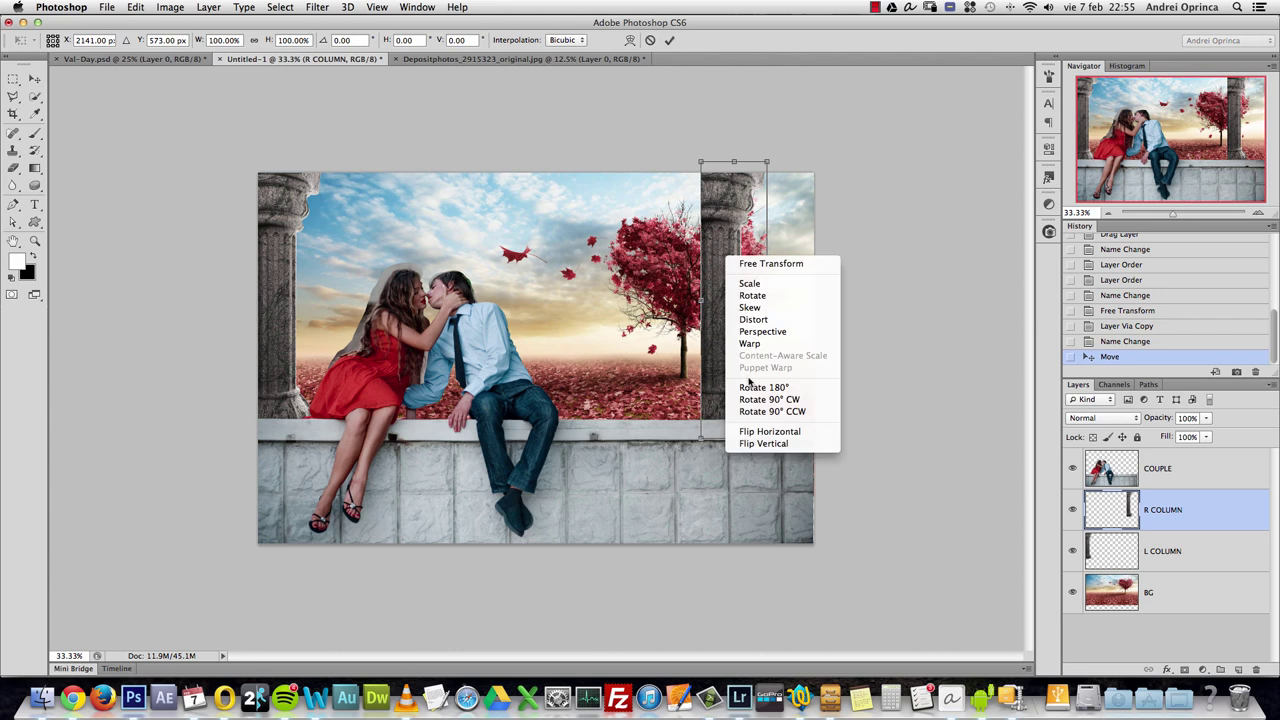
{"action": "left_click", "coordinate": [766, 431]}
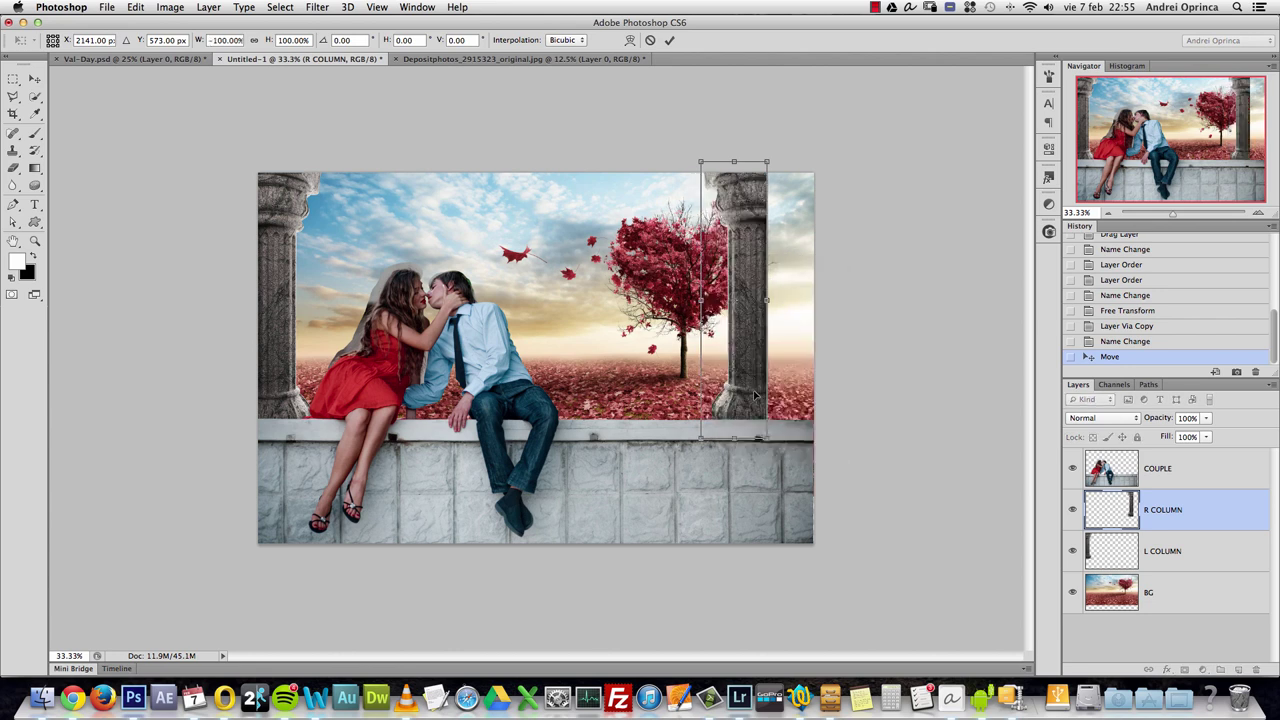
{"action": "key", "text": "Return"}
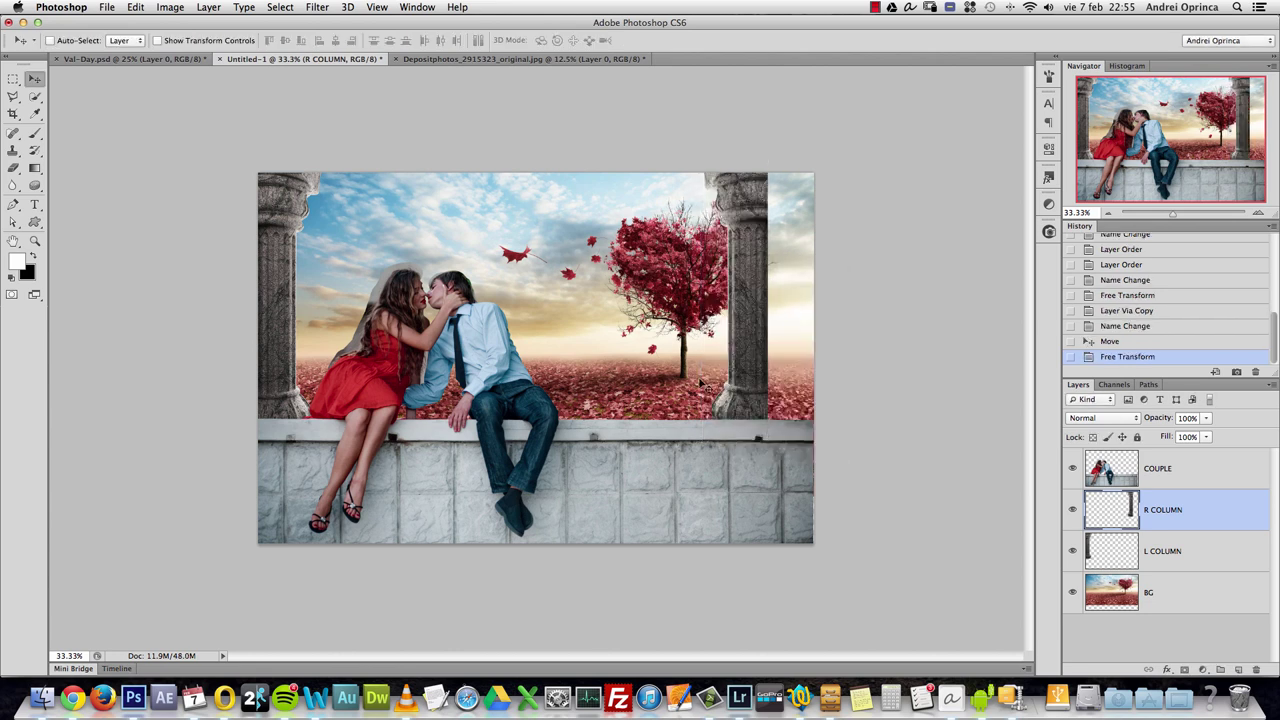
{"action": "key", "text": "shift+Right"}
{"action": "left_click_drag", "start_coordinate": [743, 360], "coordinate": [781, 374]}
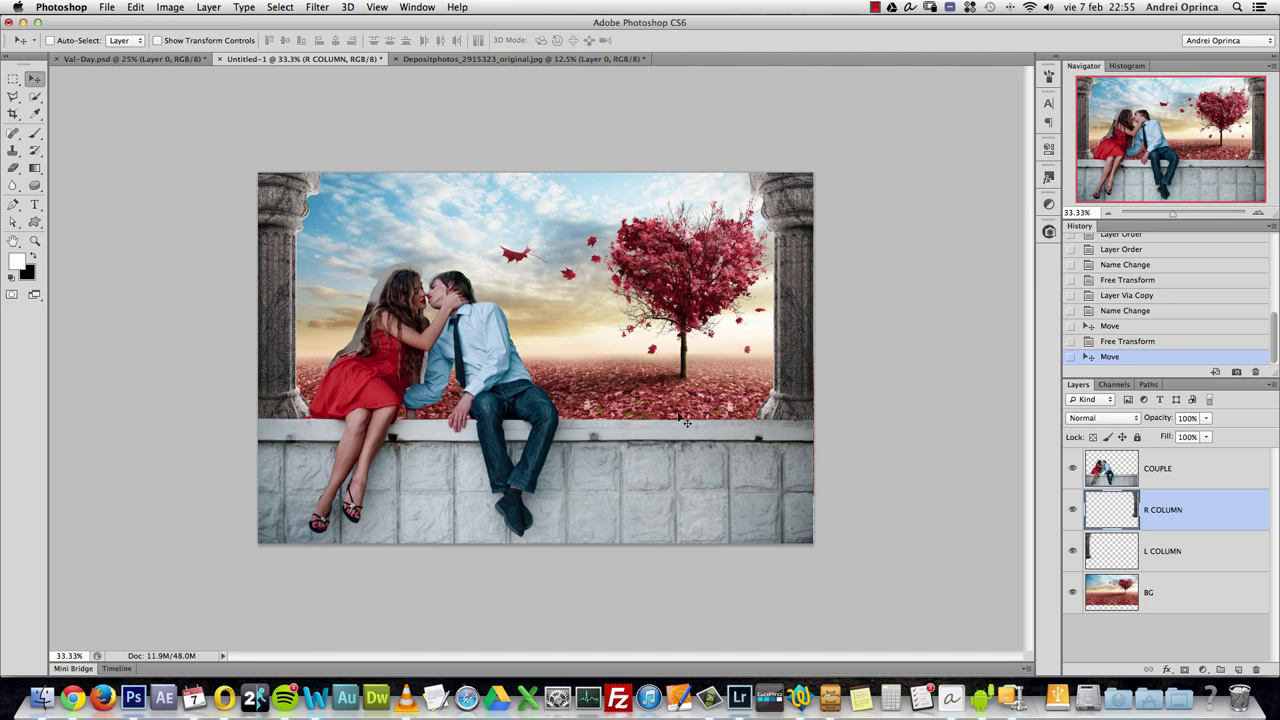
- Nudge the COUPLE layer slightly to close the thin gap between the wall and the image's right edge
{"action": "key", "text": "super+1"}
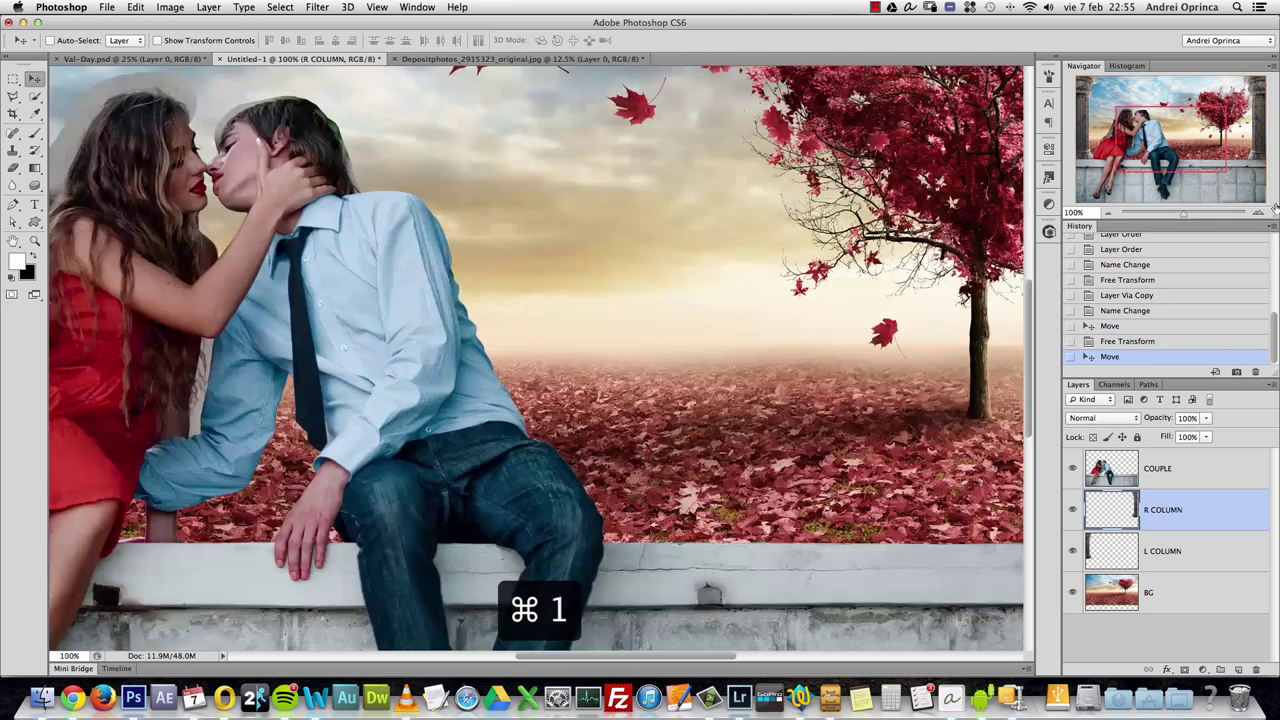
{"action": "scroll", "coordinate": [497, 332], "scroll_direction": "left", "scroll_amount": 2}
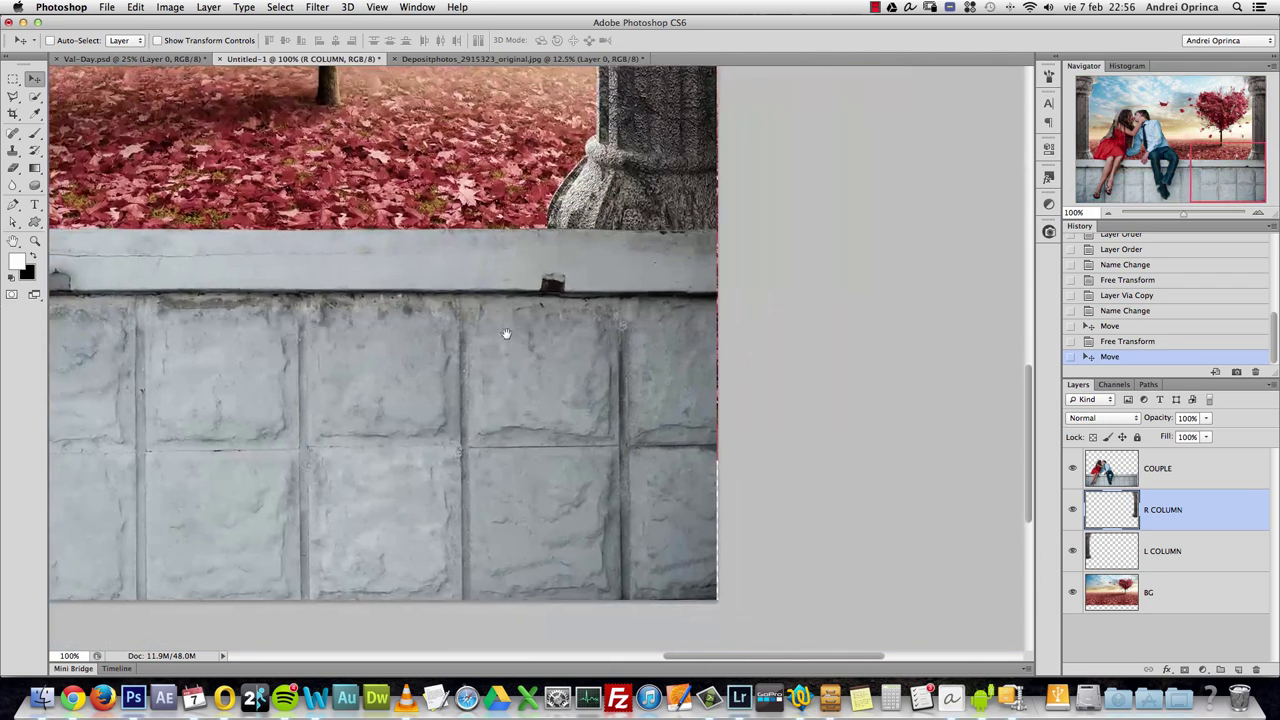
{"action": "left_click", "coordinate": [688, 318], "text": "super"}
{"action": "scroll", "coordinate": [723, 290], "scroll_direction": "left", "scroll_amount": 15}
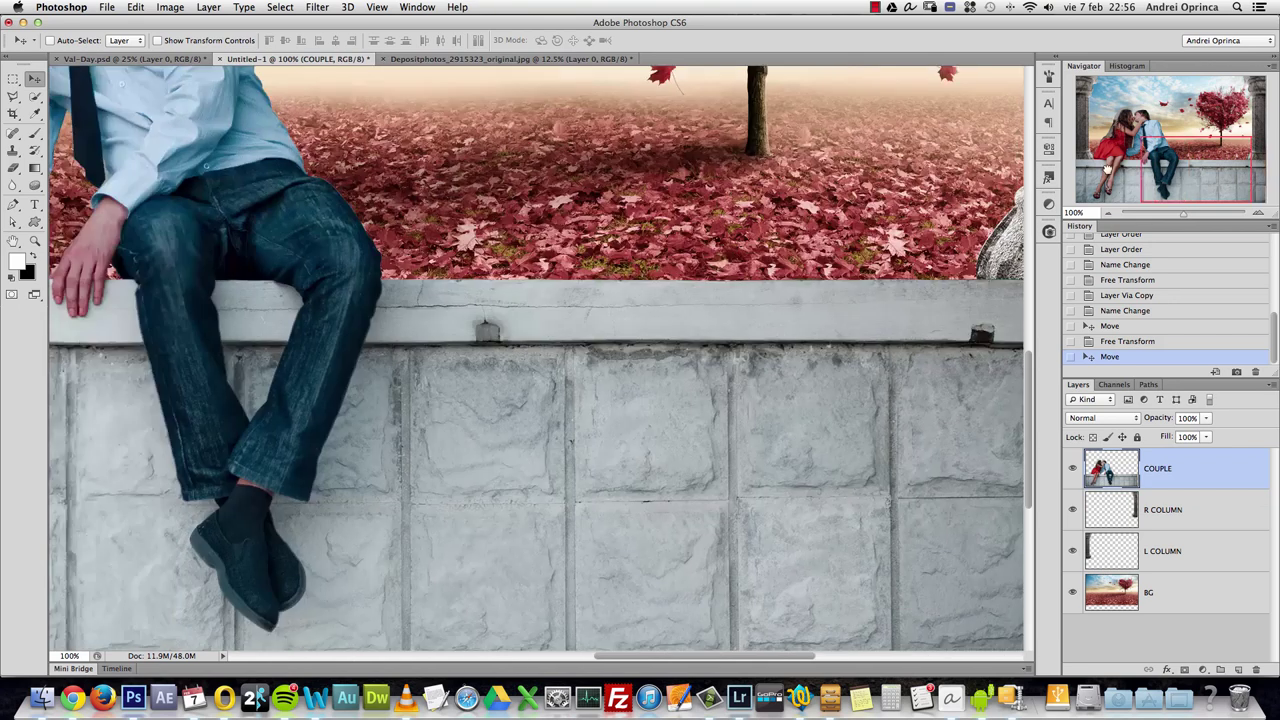
{"action": "key", "text": "Up"}
{"action": "key", "text": "Up"}
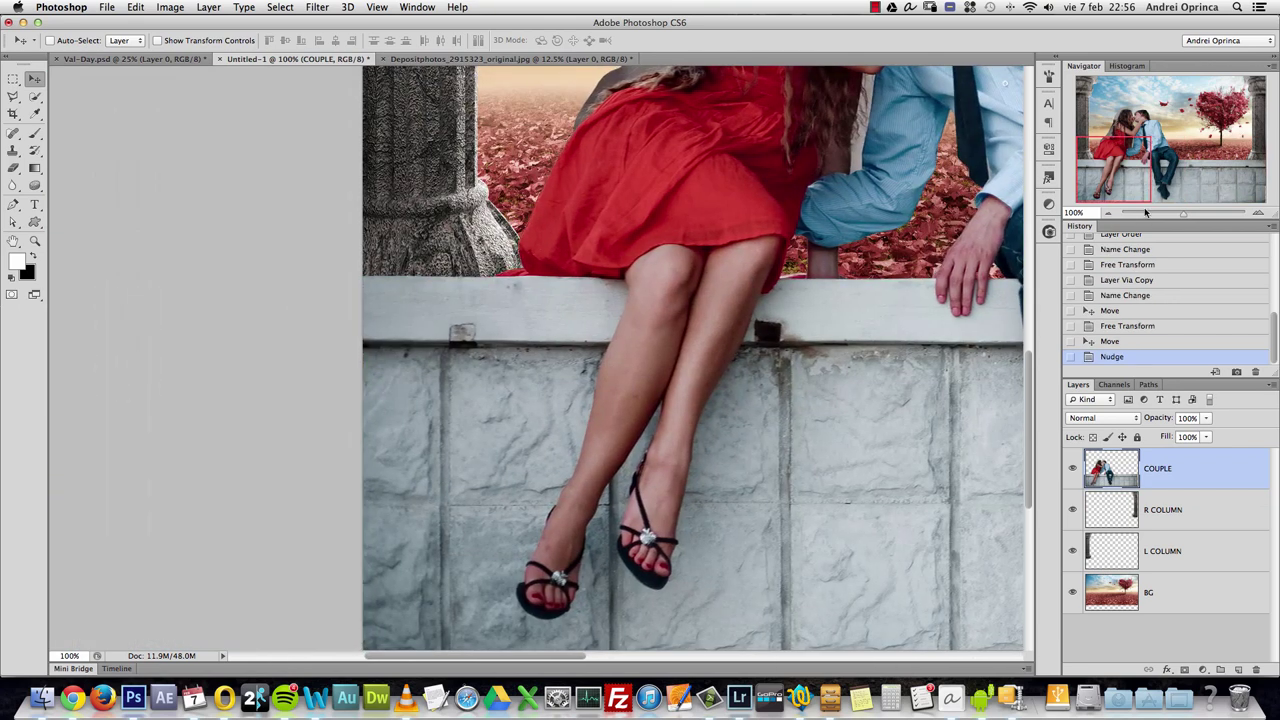
- Nudge the R COLUMN layer slightly right so it meets the image's right edge, and check the composition
{"action": "left_click", "coordinate": [1226, 192]}
{"action": "left_click_drag", "start_coordinate": [944, 328], "coordinate": [704, 313]}
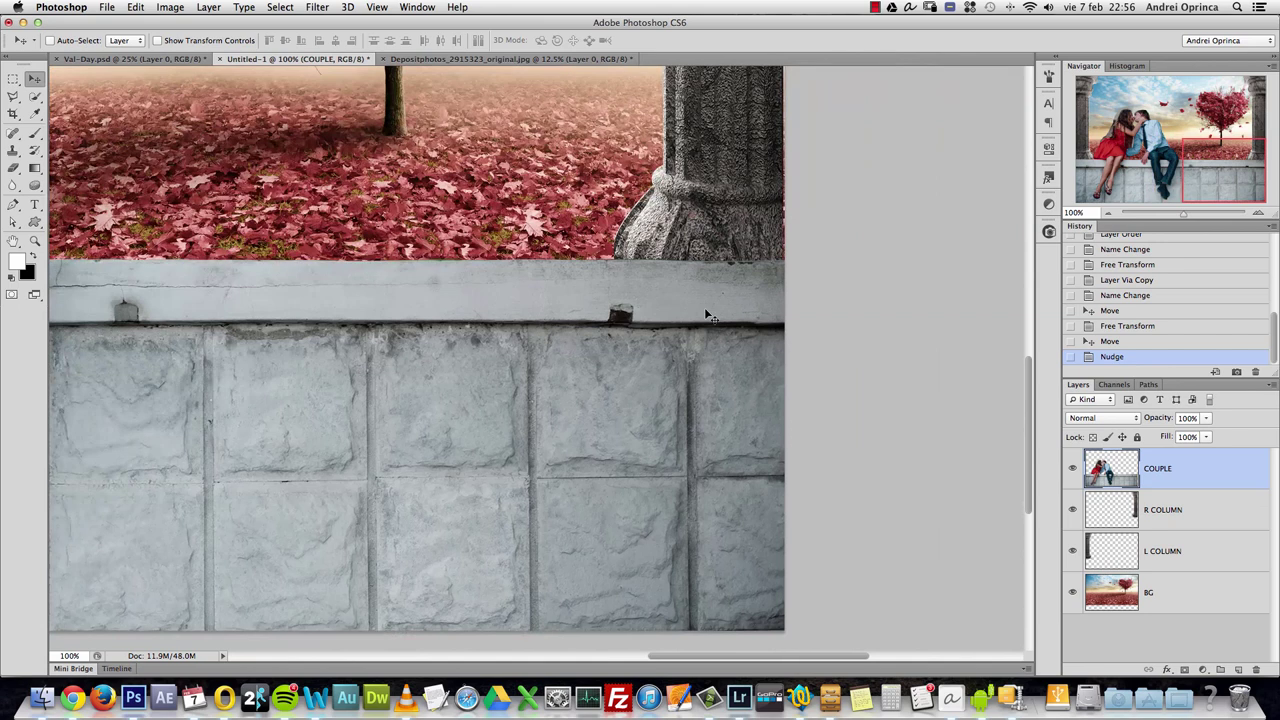
{"action": "left_click", "coordinate": [758, 220], "text": "super"}
{"action": "key", "text": "Right"}
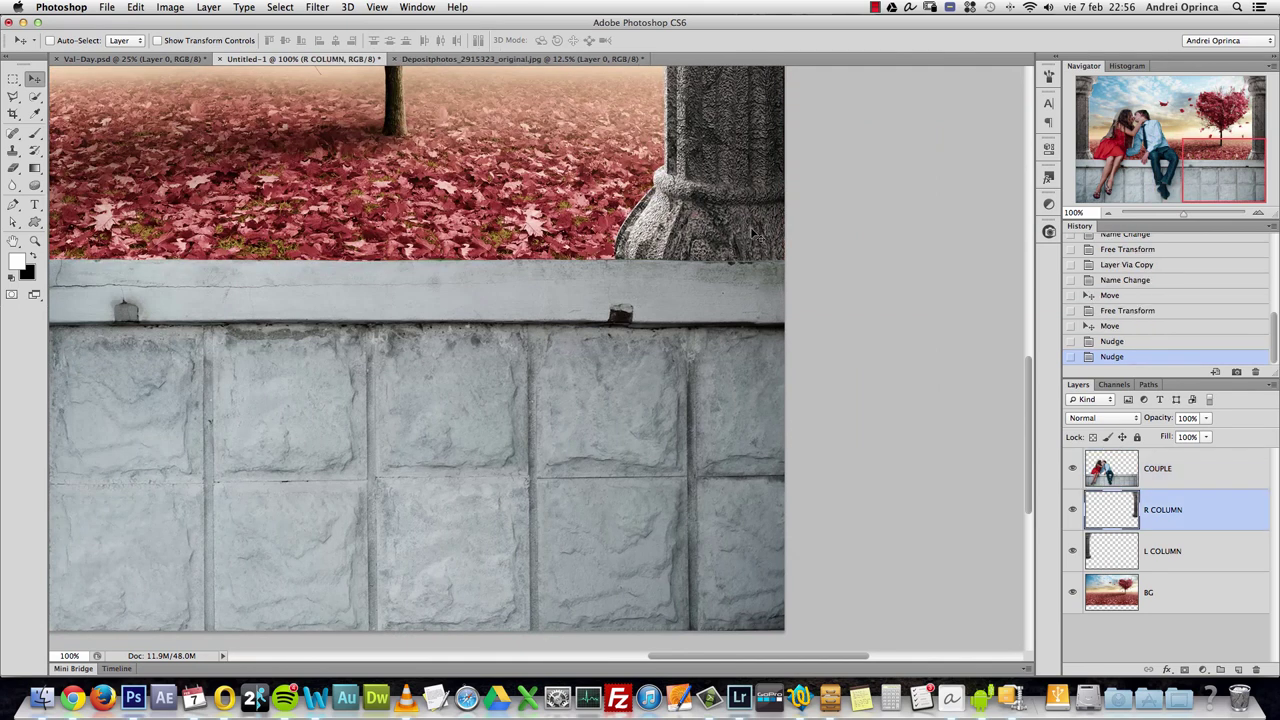
{"action": "left_click", "coordinate": [1083, 158]}
{"action": "left_click_drag", "start_coordinate": [560, 160], "coordinate": [532, 421]}
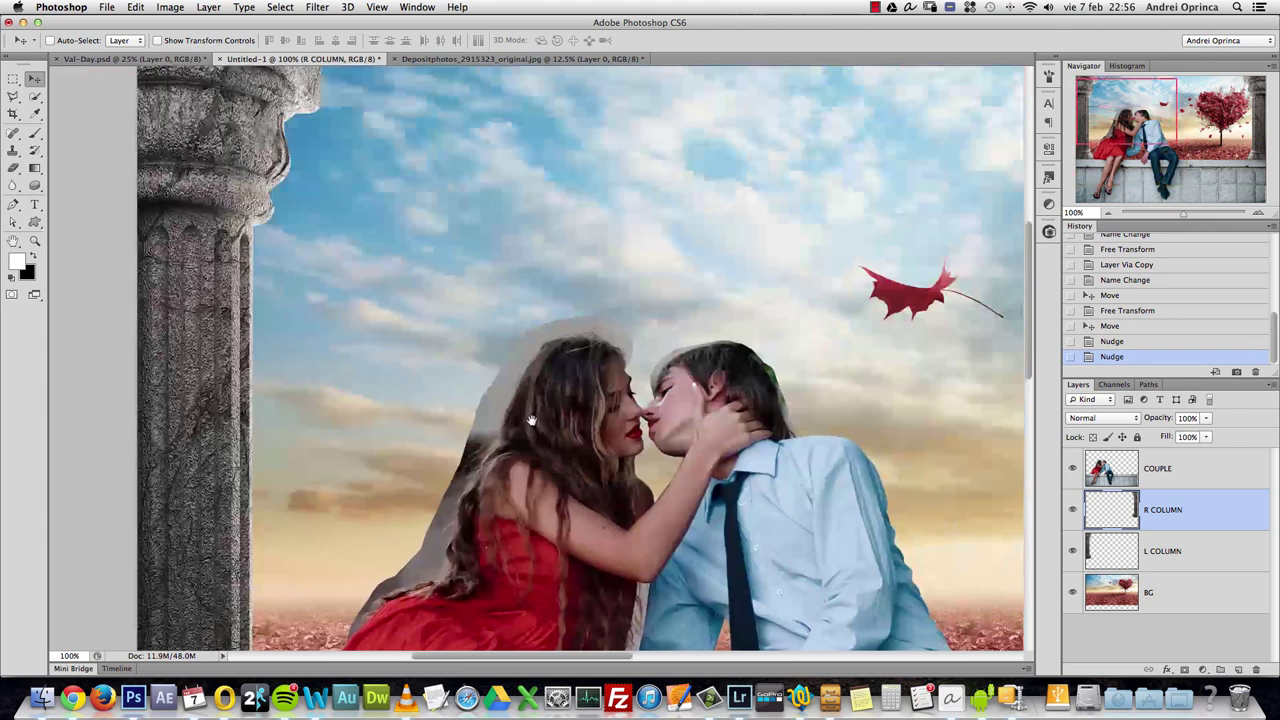
{"action": "key", "text": "super+minus"}
{"action": "key", "text": "super+minus"}
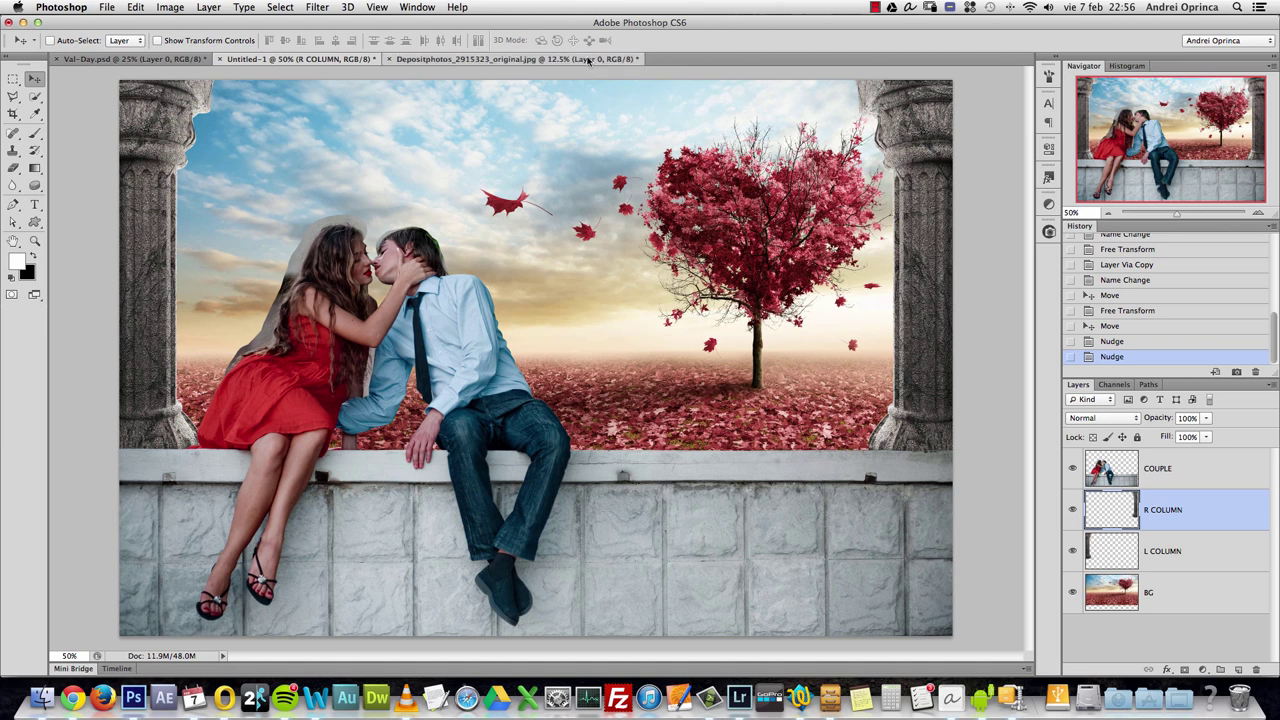
- Close the column photo Depositphotos_2915323_original.jpg without saving its changes
{"action": "left_click", "coordinate": [430, 59]}
{"action": "key", "text": "super+w"}
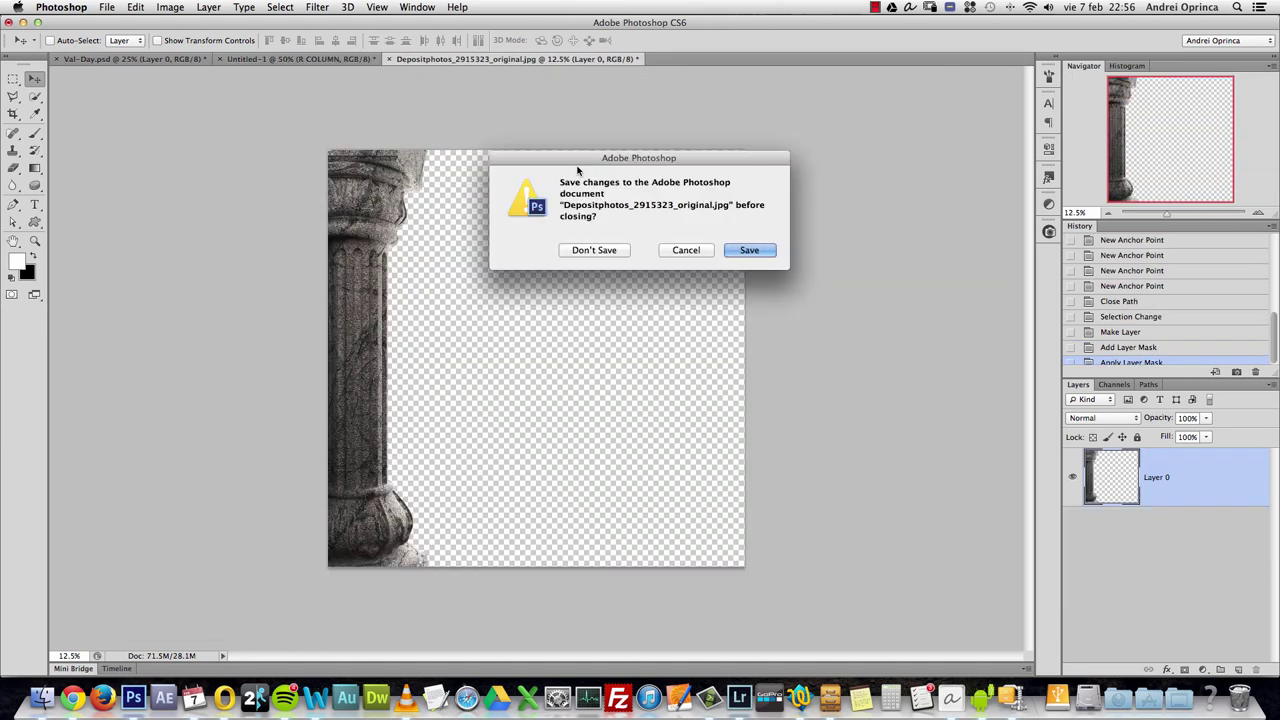
{"action": "left_click", "coordinate": [599, 252]}
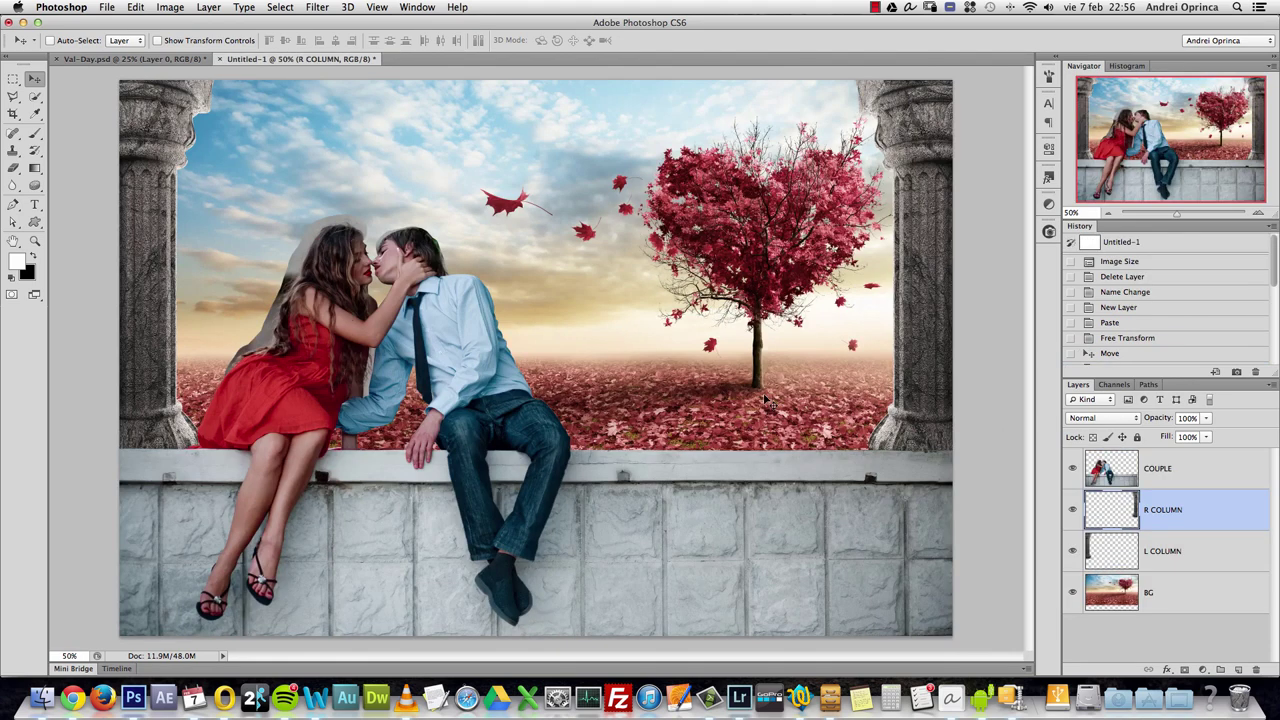
- Open the bougainvillea_03 PNG from the Stock folder
{"action": "key", "text": "super+o"}
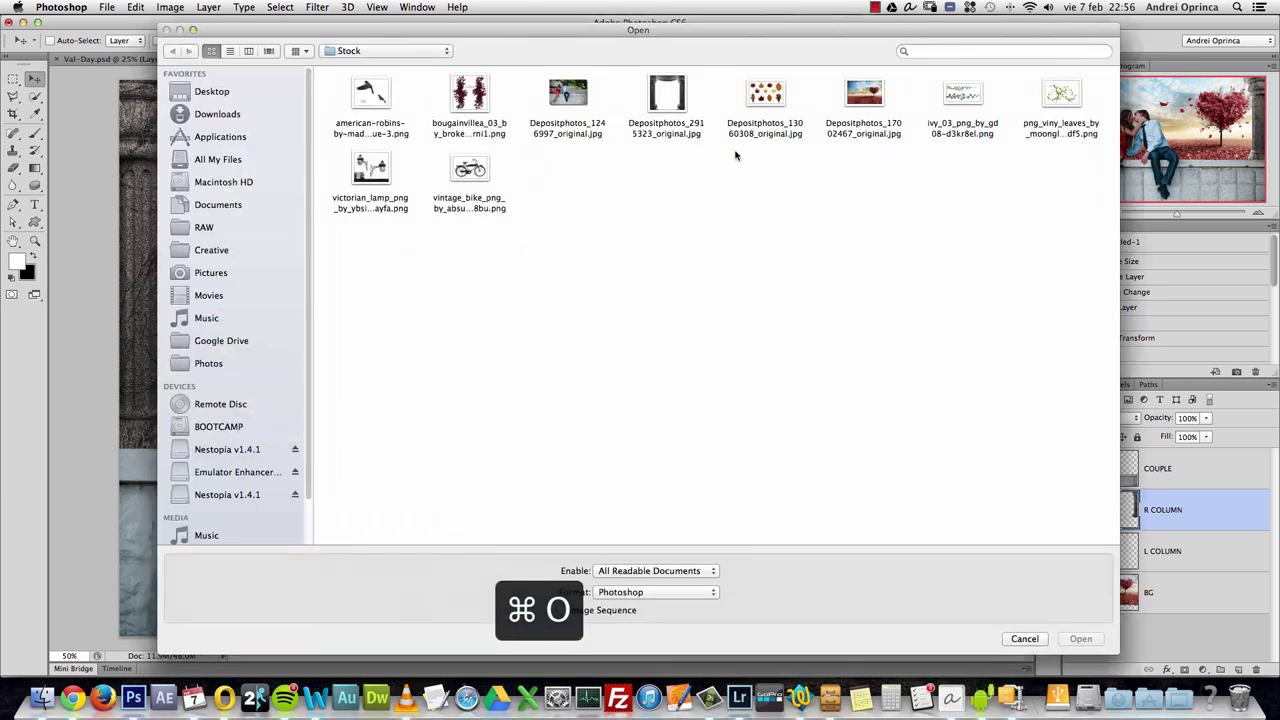
{"action": "left_click", "coordinate": [474, 110]}
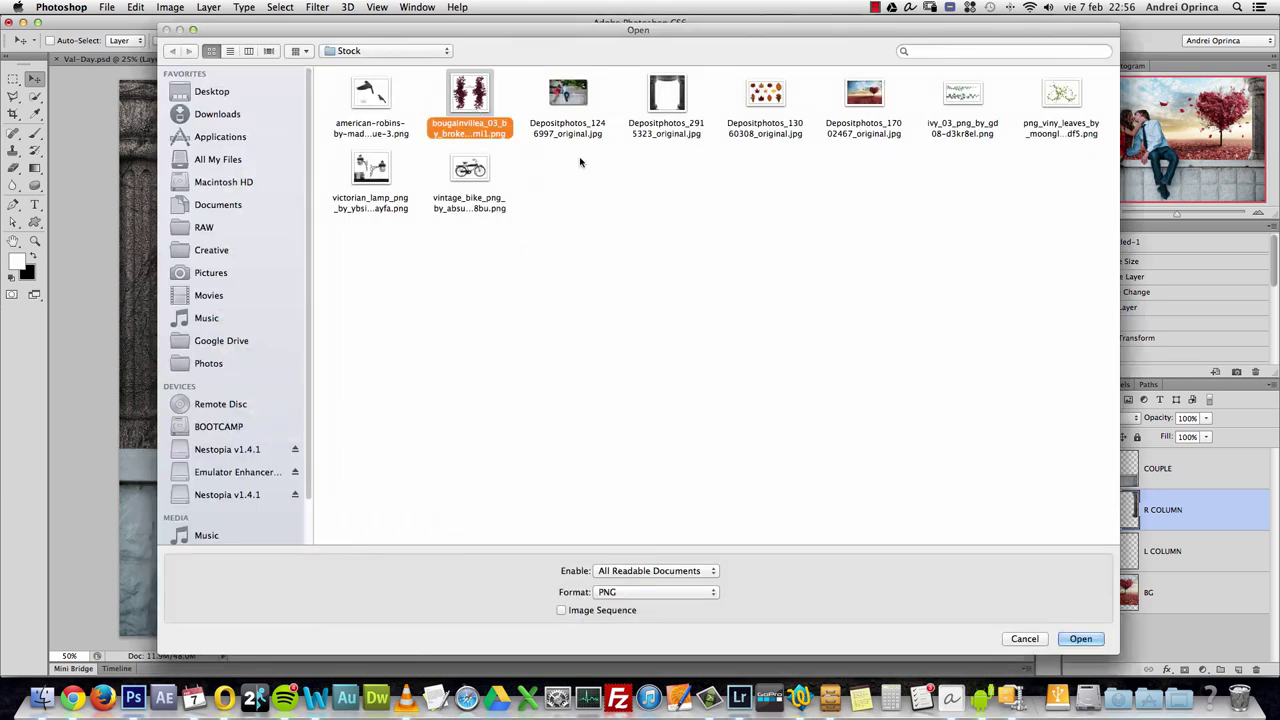
{"action": "left_click", "coordinate": [1080, 638]}
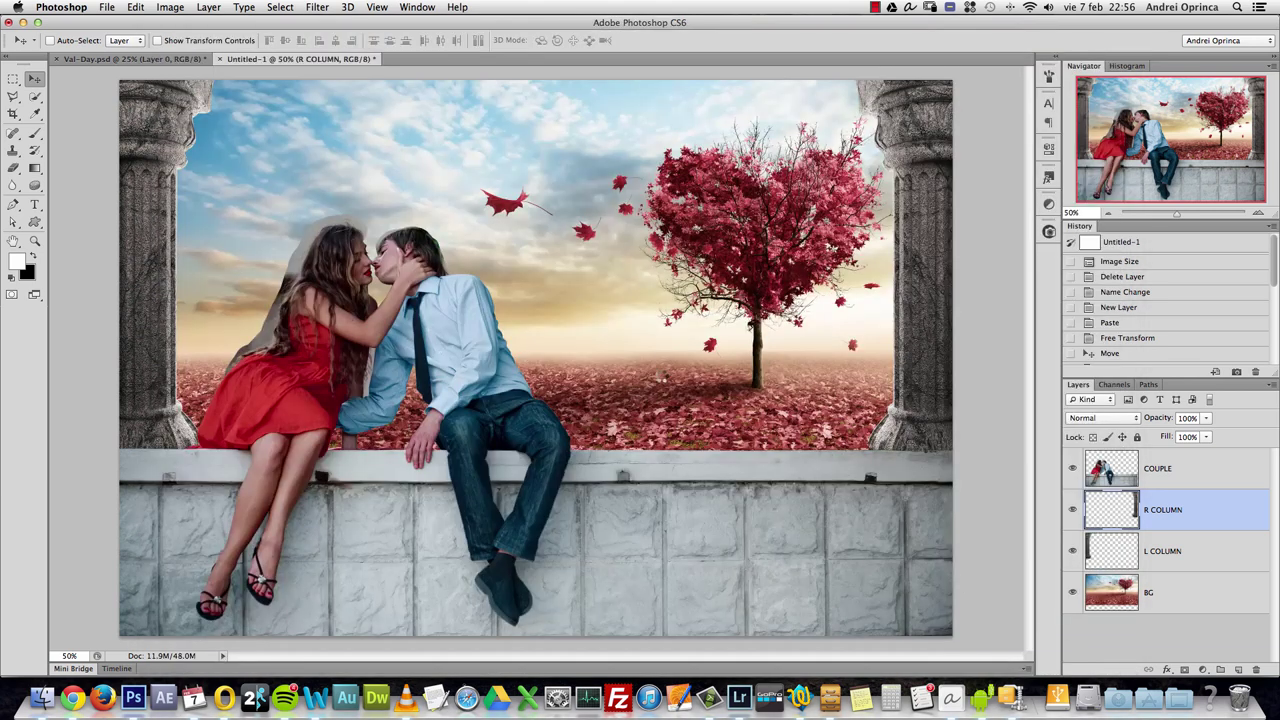
- Erase the credit text between the two bougainvillea vines using a rectangular marquee selection, and deselect
{"action": "key", "text": "super+space"}
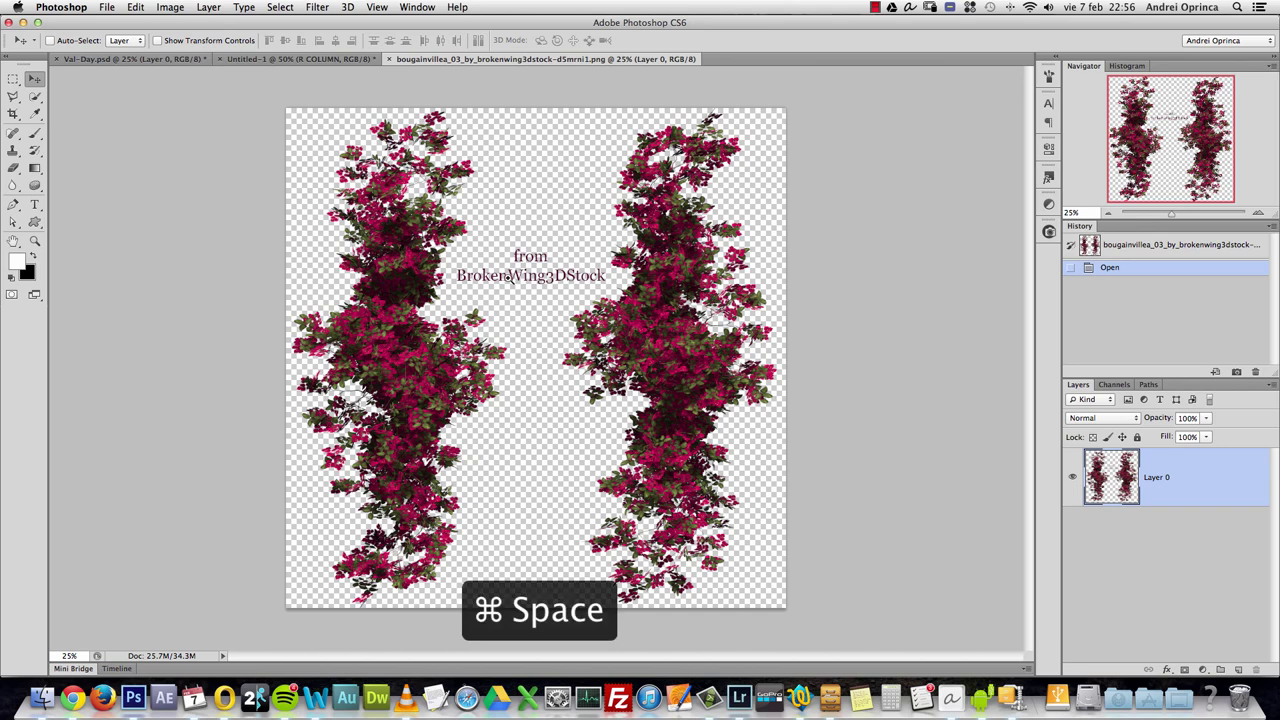
{"action": "left_click", "coordinate": [508, 275], "text": "super"}
{"action": "left_click", "coordinate": [505, 278], "text": "super"}
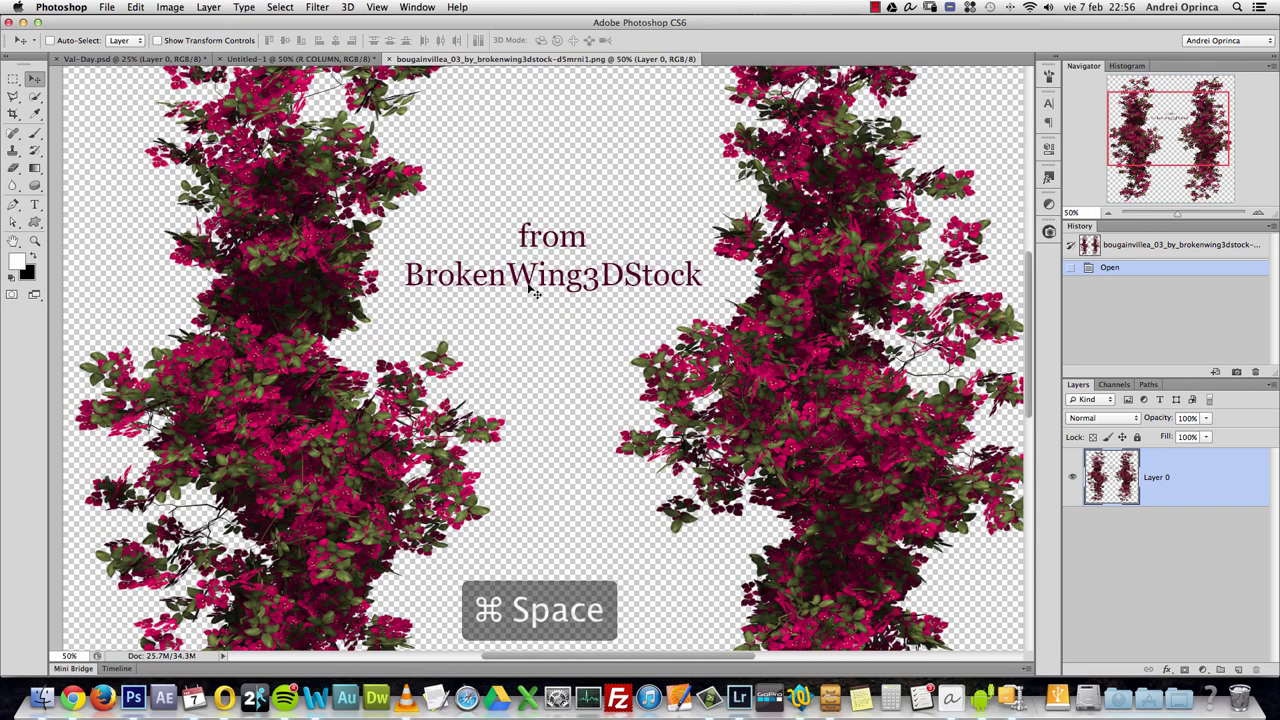
{"action": "key", "text": "m"}
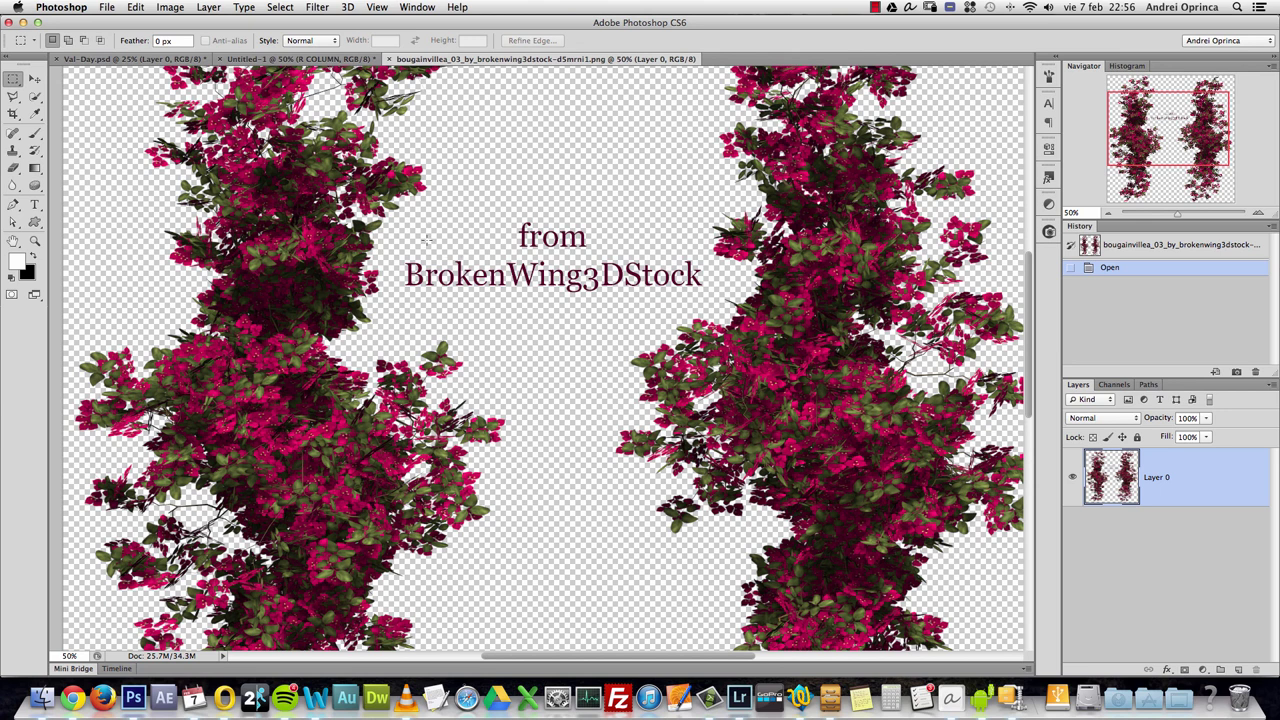
{"action": "left_click_drag", "start_coordinate": [405, 213], "coordinate": [706, 302]}
{"action": "key", "text": "BackSpace"}
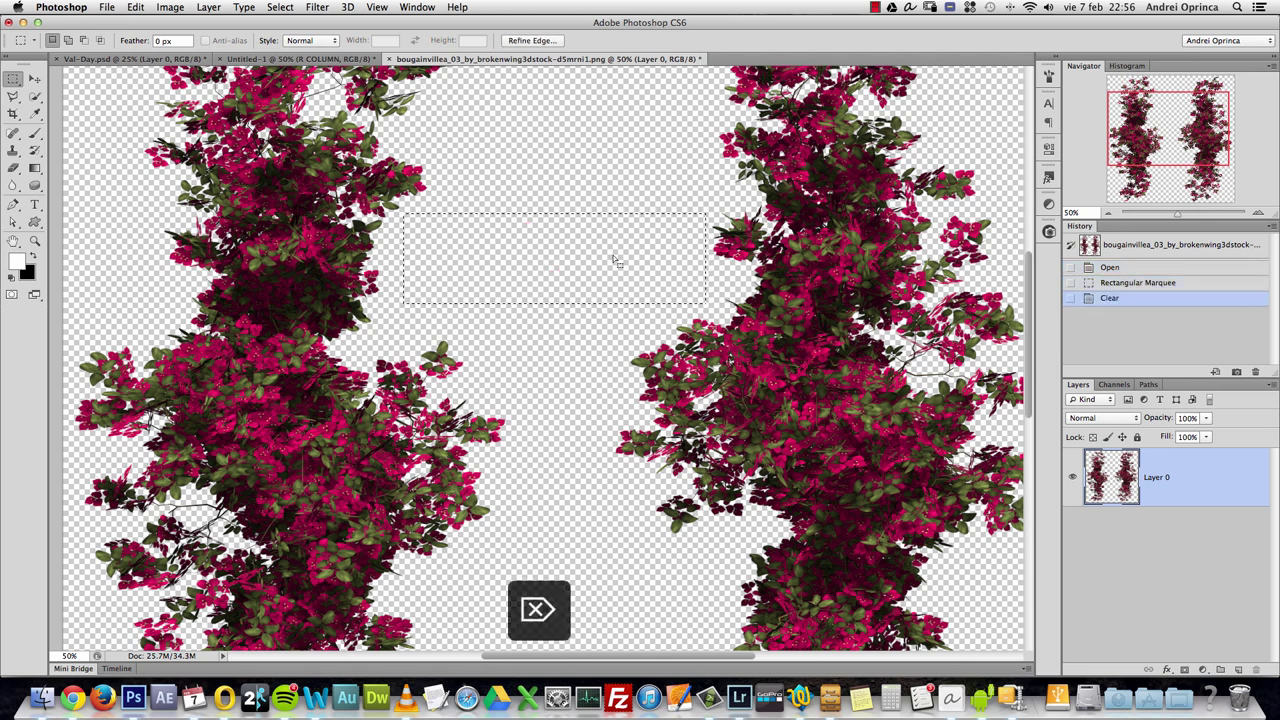
{"action": "key", "text": "super+d"}
- Select the left half of the bougainvillea image with a rectangular marquee around the left vine and copy it
{"action": "key", "text": "alt+space"}
{"action": "left_click", "coordinate": [566, 251], "text": "alt"}
{"action": "left_click", "coordinate": [550, 240], "text": "alt"}
{"action": "left_click", "coordinate": [539, 211], "text": "alt"}
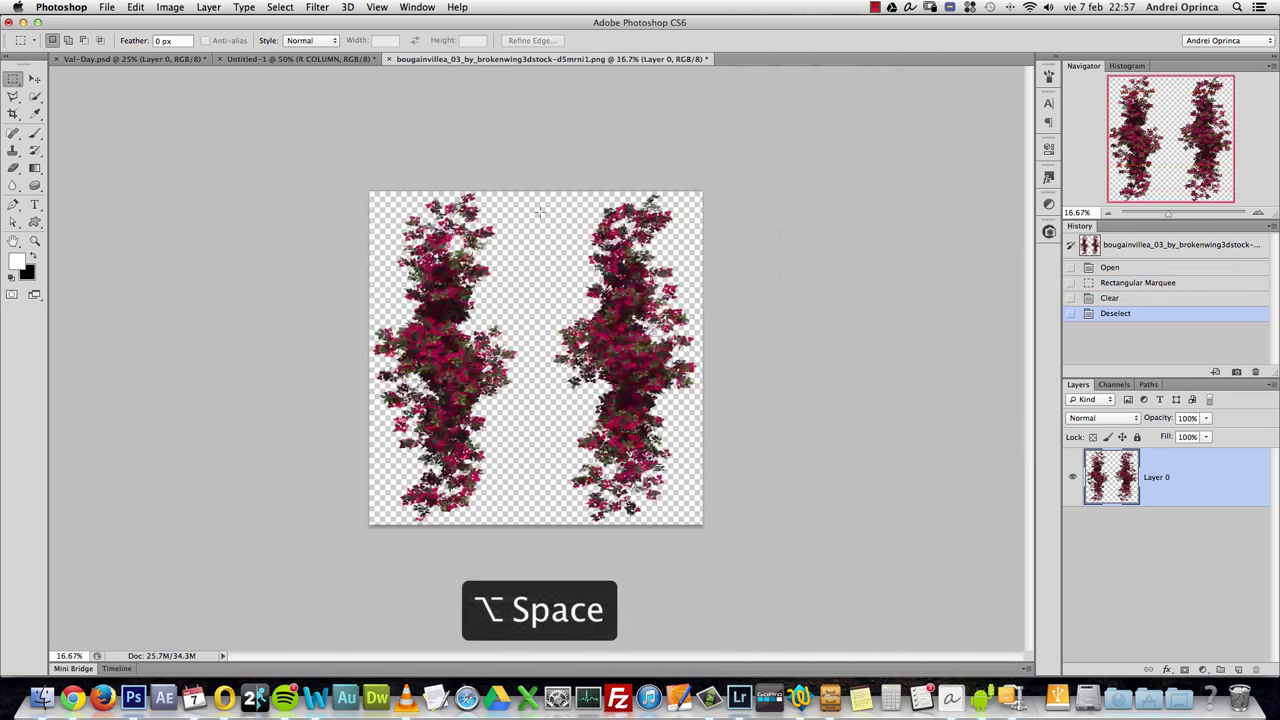
{"action": "left_click_drag", "start_coordinate": [369, 191], "coordinate": [531, 542]}
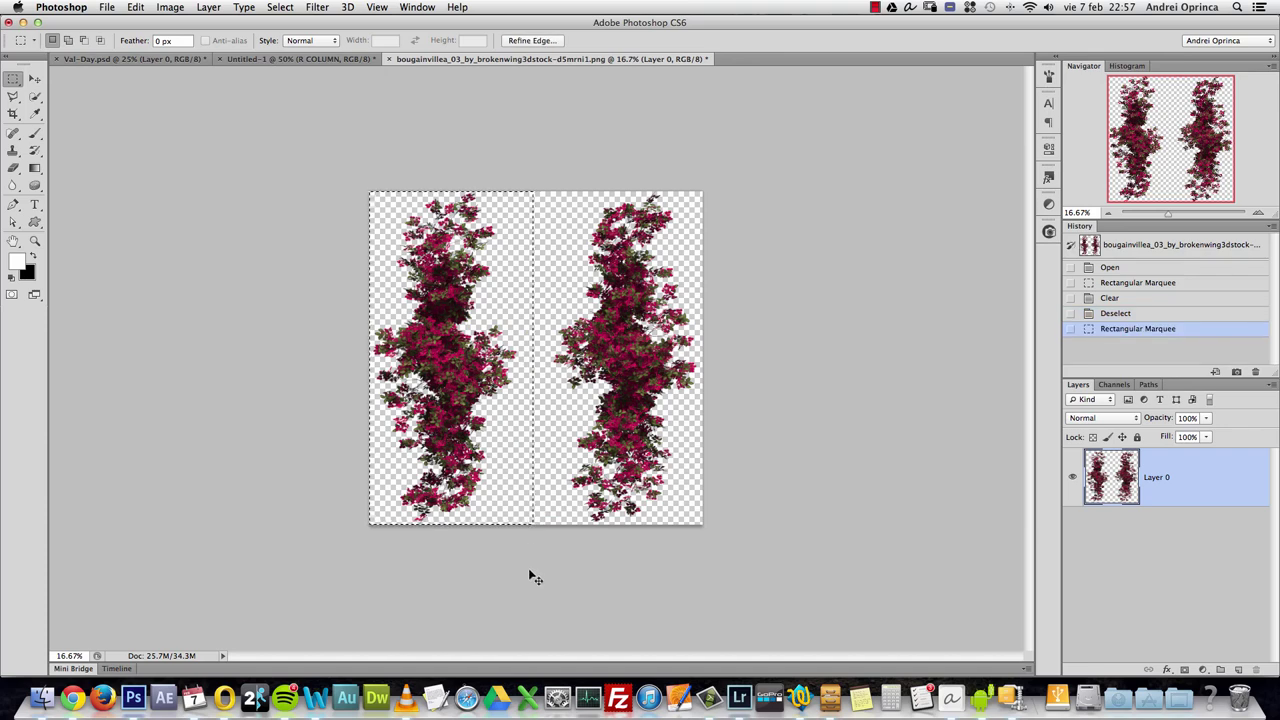
{"action": "key", "text": "super+c"}
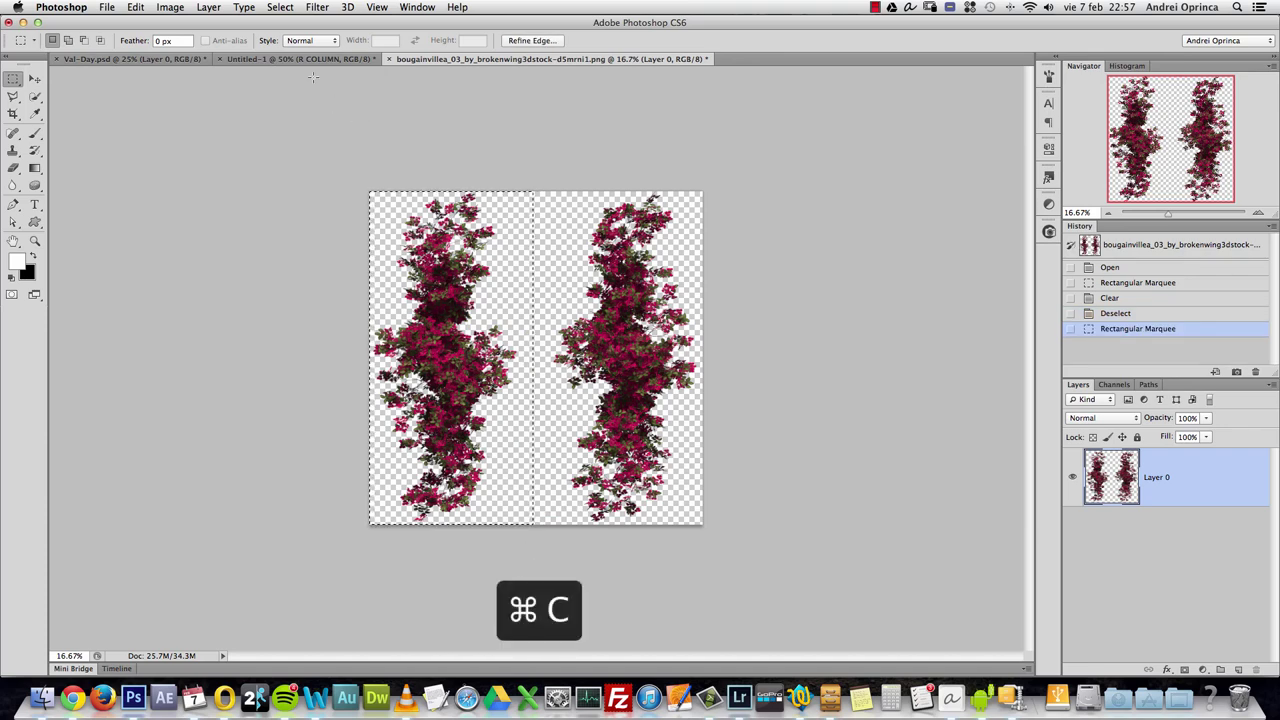
- In the Untitled-1 composition, group the R COLUMN and L COLUMN layers and name the group COLUMNS
{"action": "left_click", "coordinate": [300, 59]}
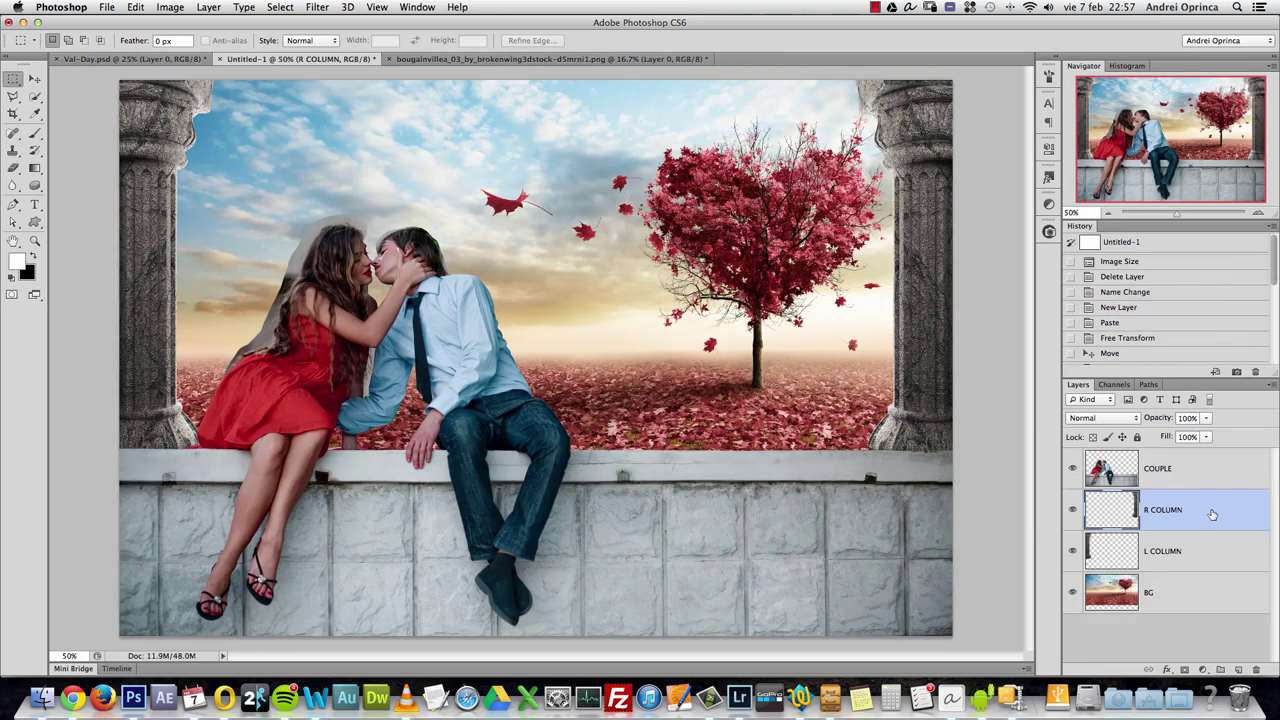
{"action": "left_click", "coordinate": [1168, 545], "text": "shift"}
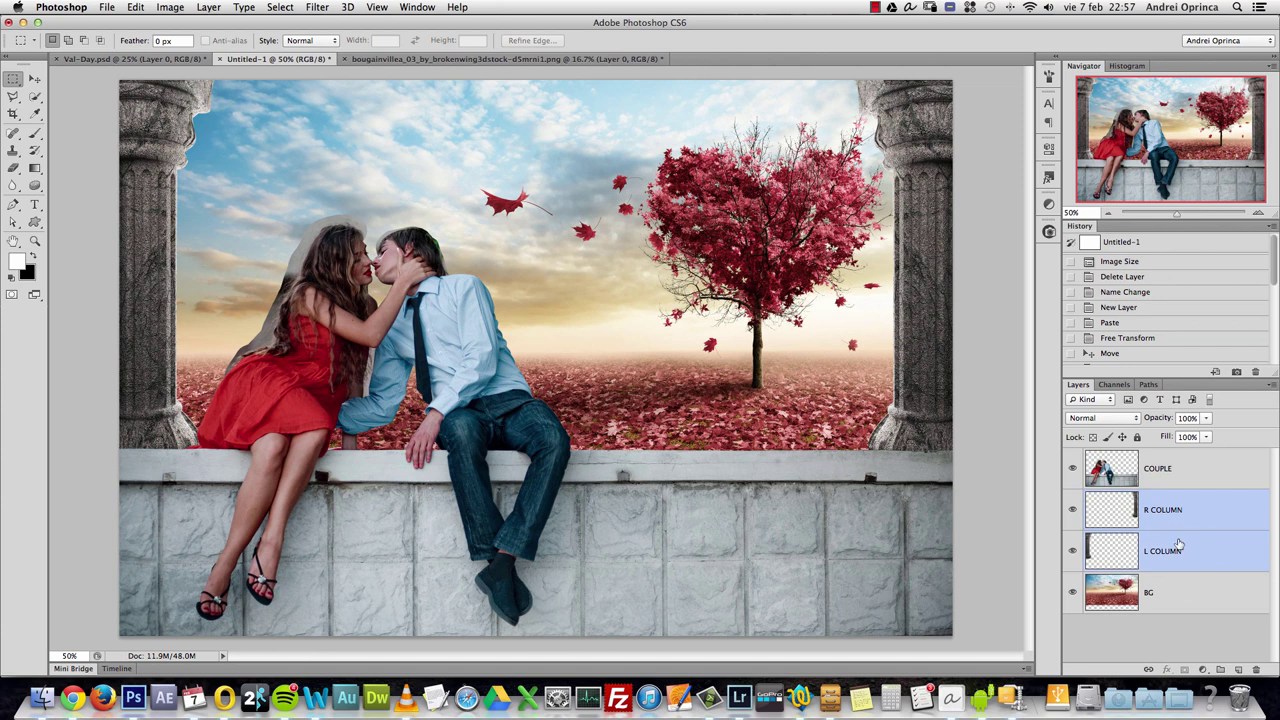
{"action": "key", "text": "super+g"}
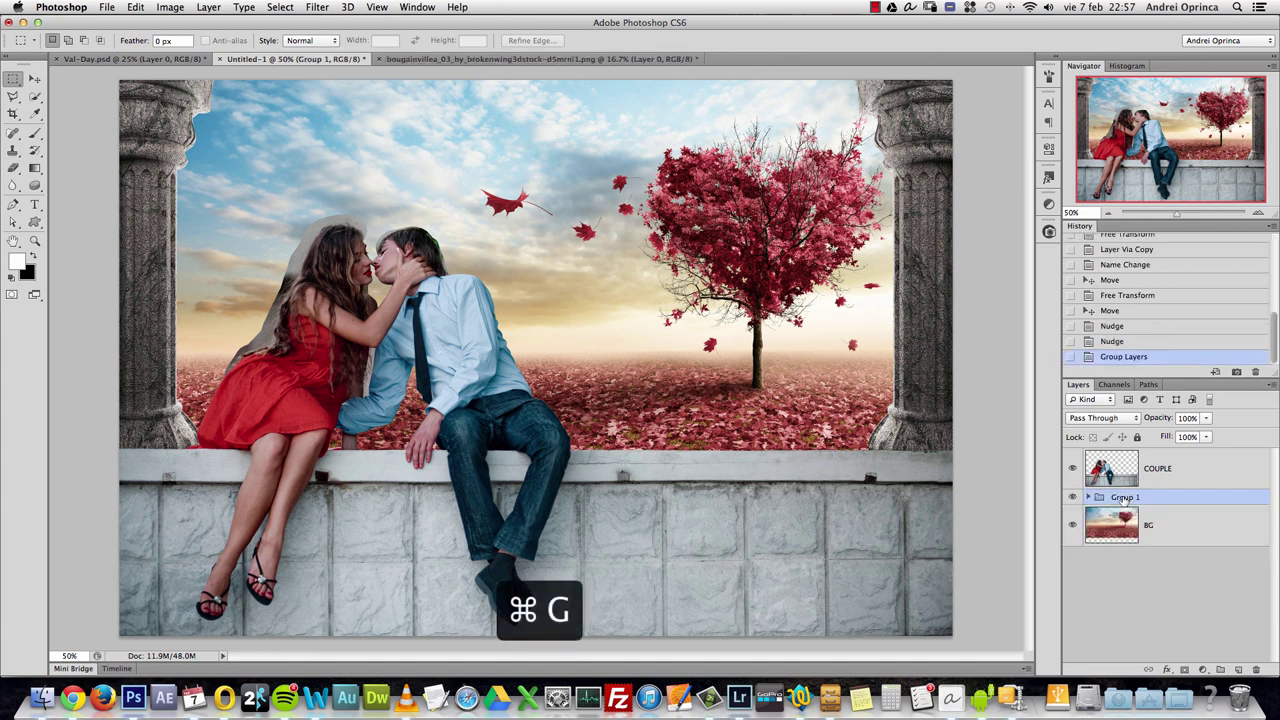
{"action": "double_click", "coordinate": [1127, 499]}
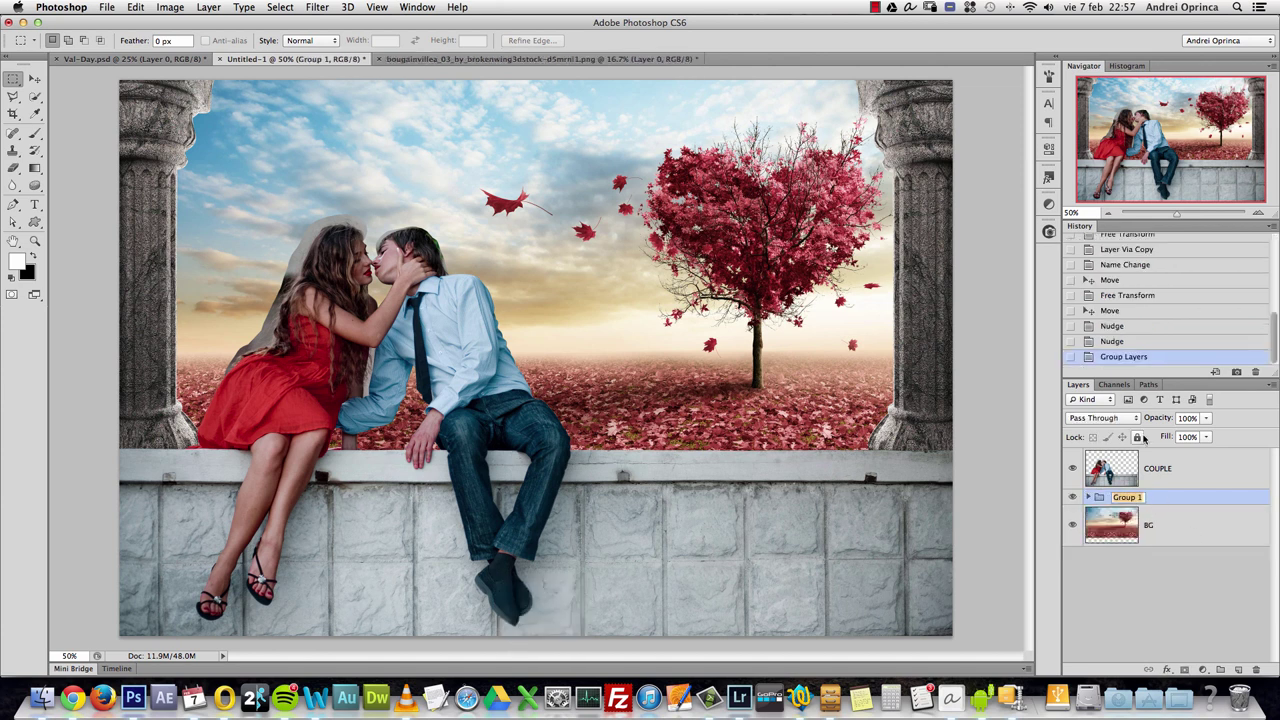
{"action": "type", "text": "COLUMNS"}
{"action": "key", "text": "Return"}
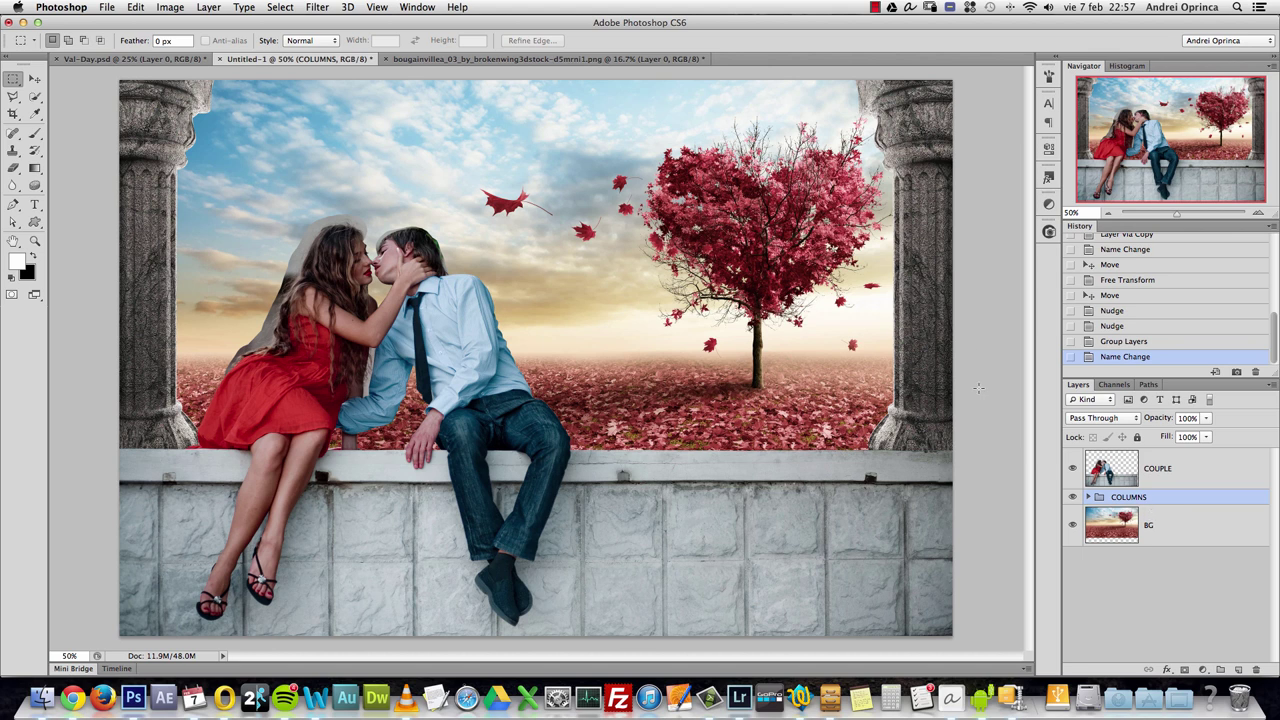
{"action": "left_click", "coordinate": [1089, 497]}
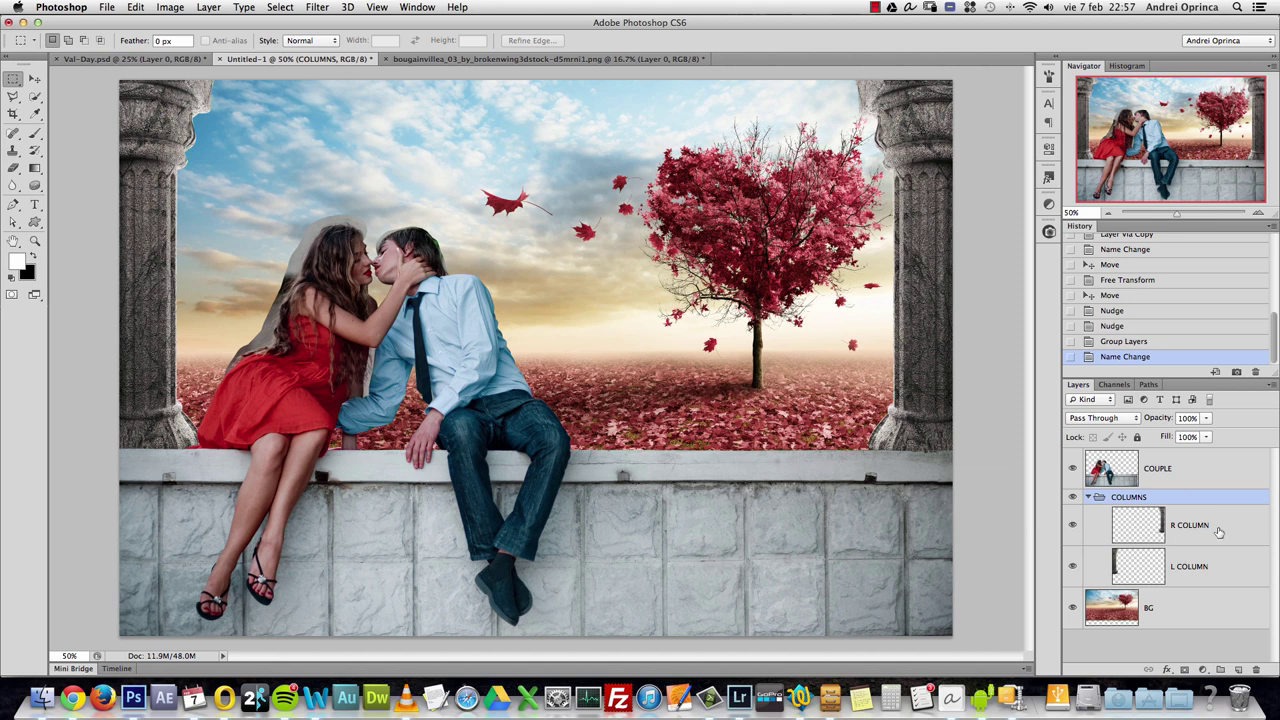
{"action": "left_click", "coordinate": [1089, 497]}
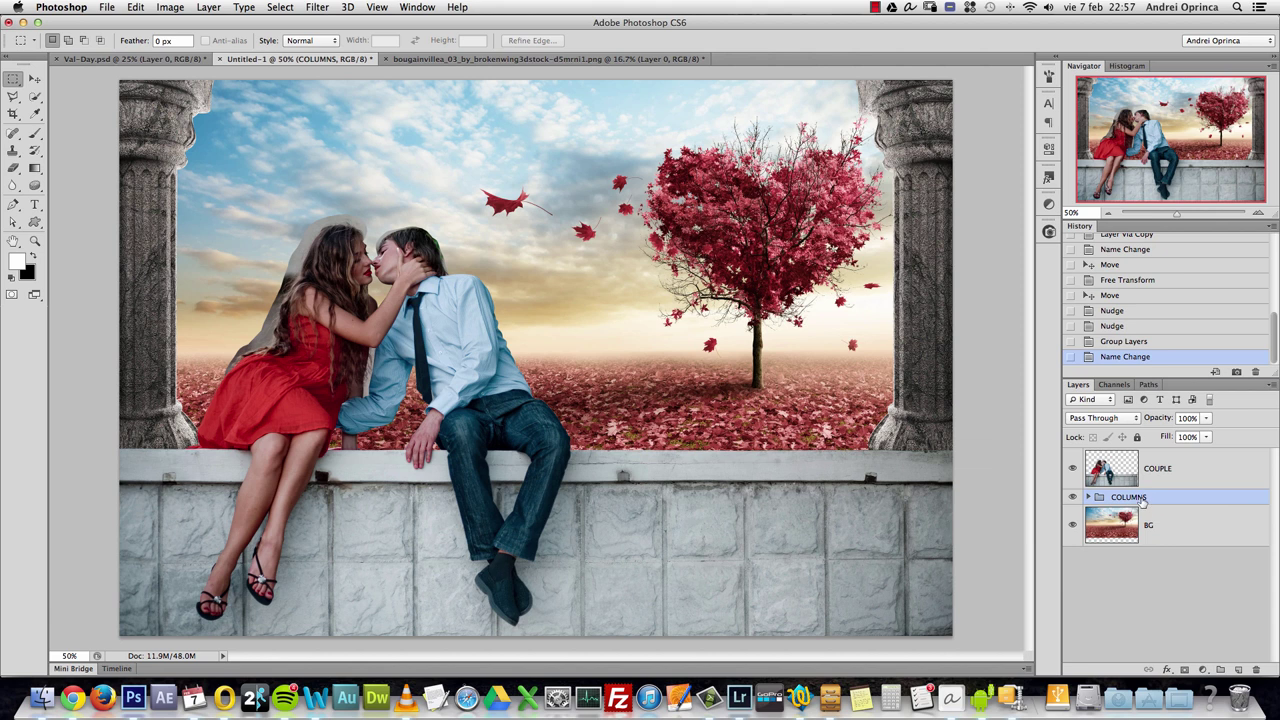
- Paste the copied vine above the COLUMNS group and put it in a new group named PLANTS
{"action": "key", "text": "super+v"}
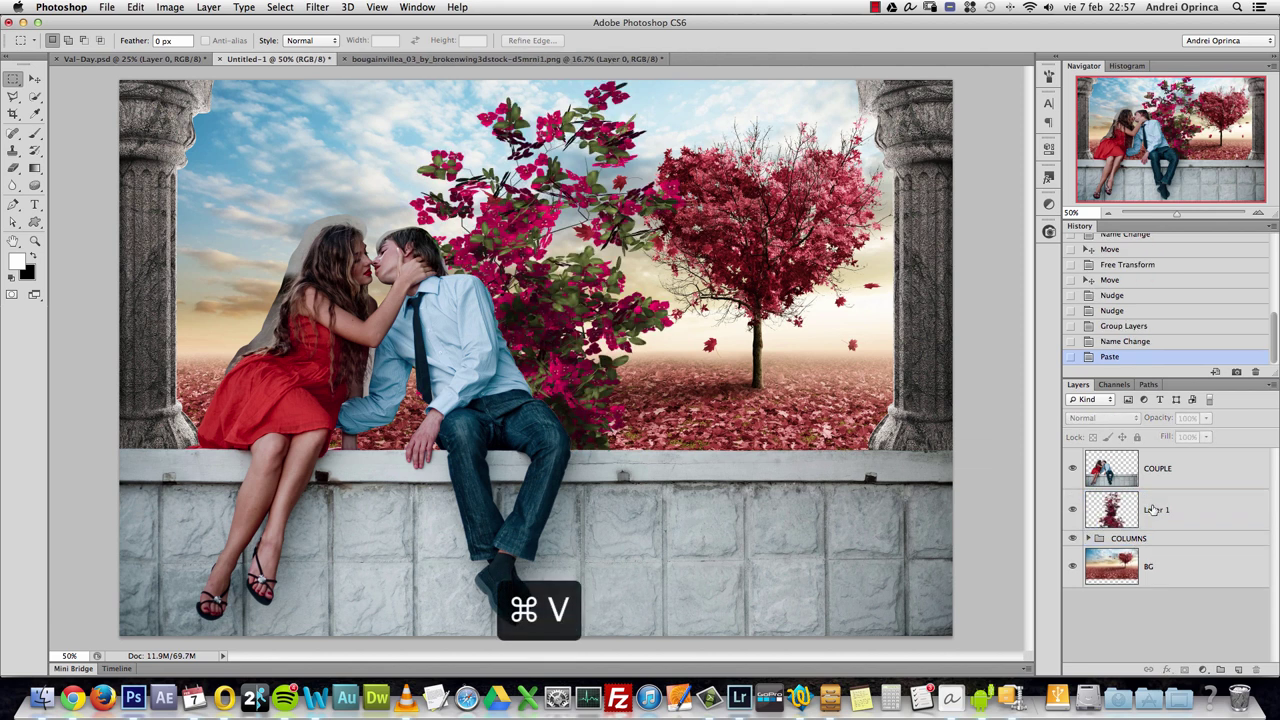
{"action": "left_click", "coordinate": [1172, 511]}
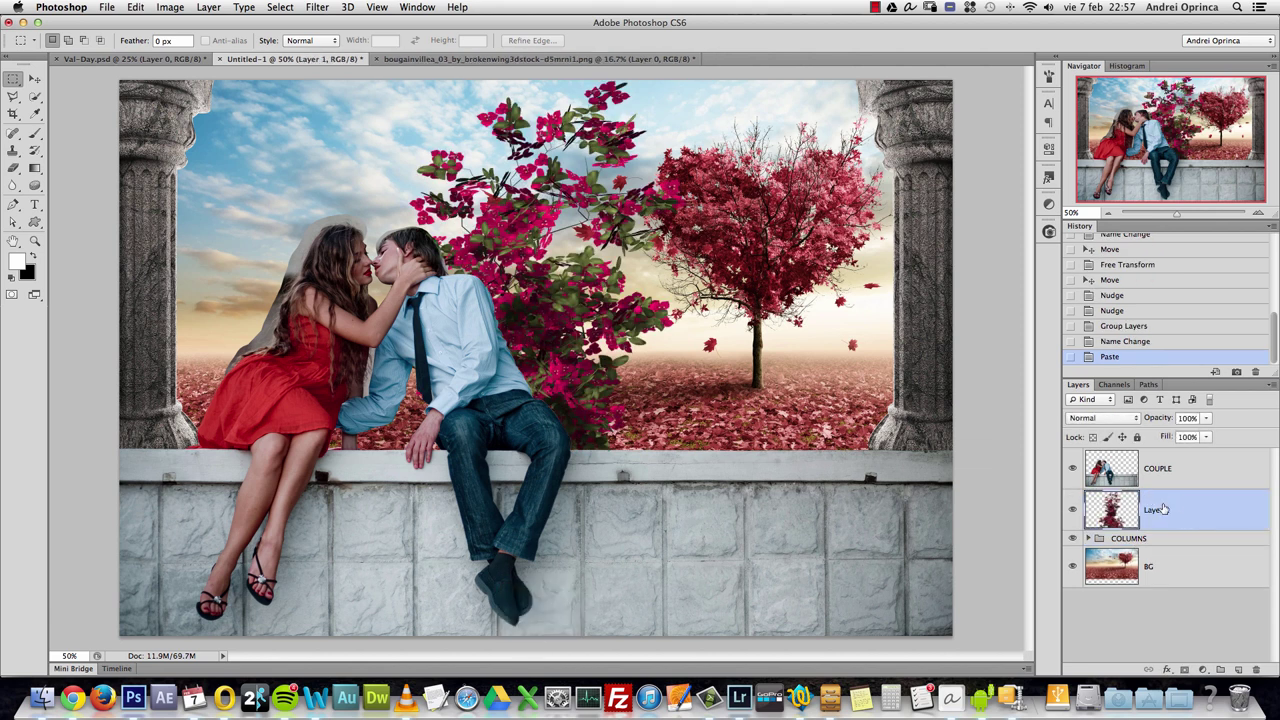
{"action": "key", "text": "super+g"}
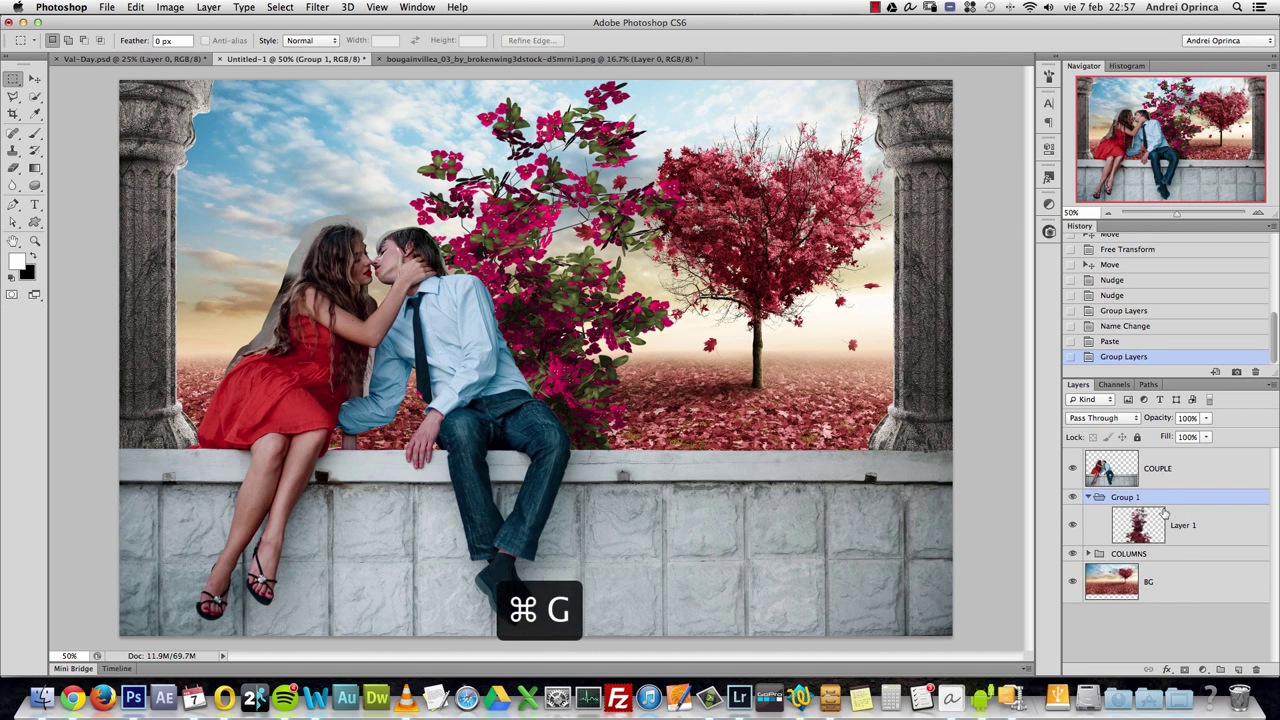
{"action": "double_click", "coordinate": [1125, 497]}
{"action": "type", "text": "PLANTS"}
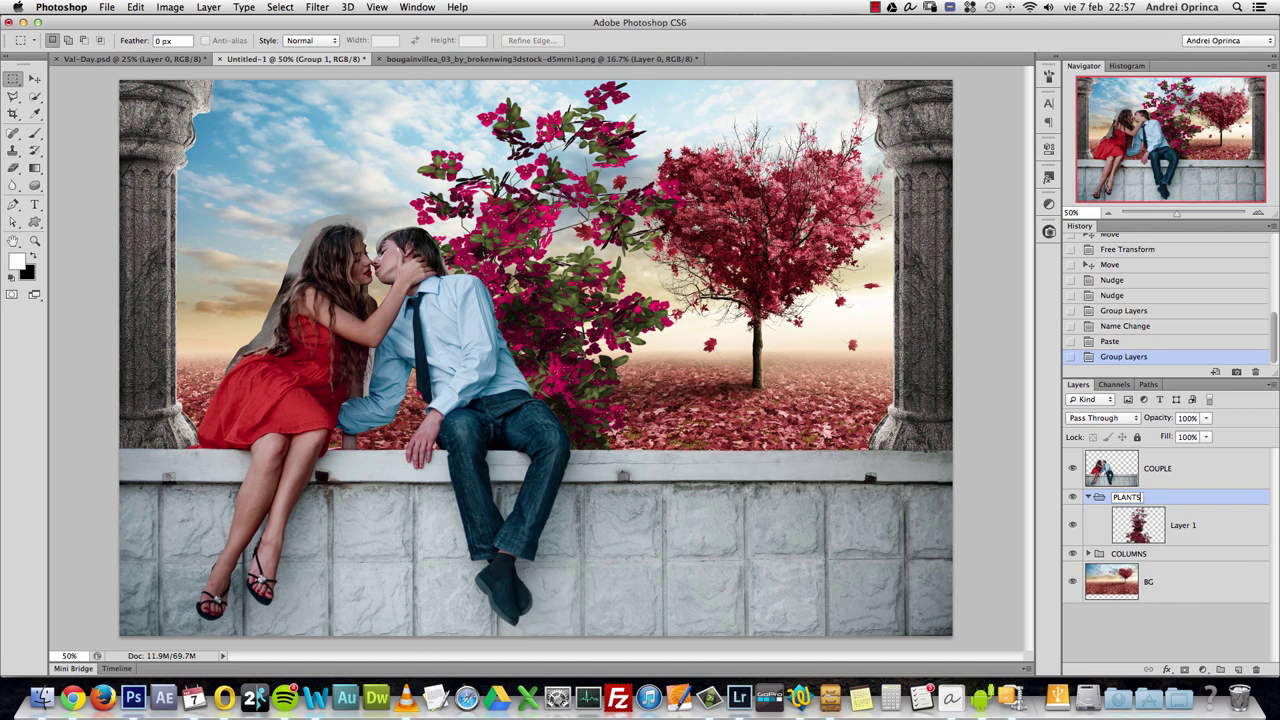
{"action": "key", "text": "Return"}
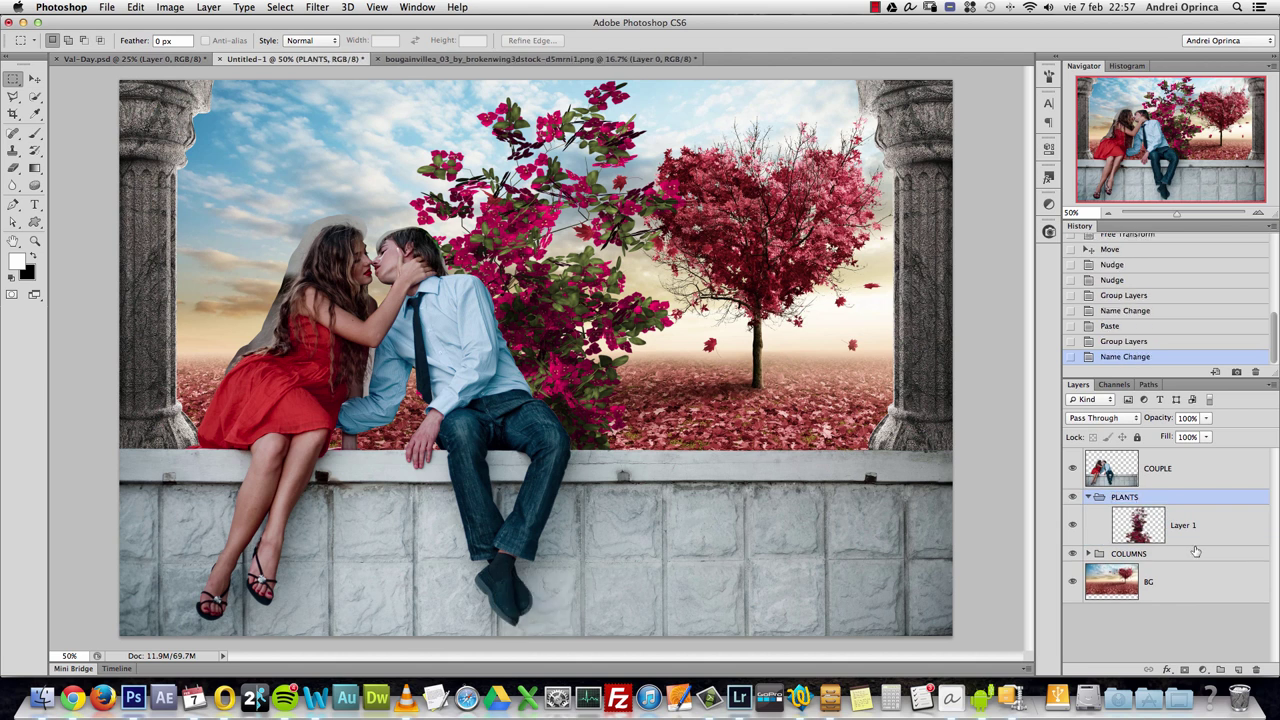
- Rename the vine layer inside the PLANTS group as Plant L
{"action": "left_click", "coordinate": [1227, 533]}
{"action": "double_click", "coordinate": [1183, 527]}
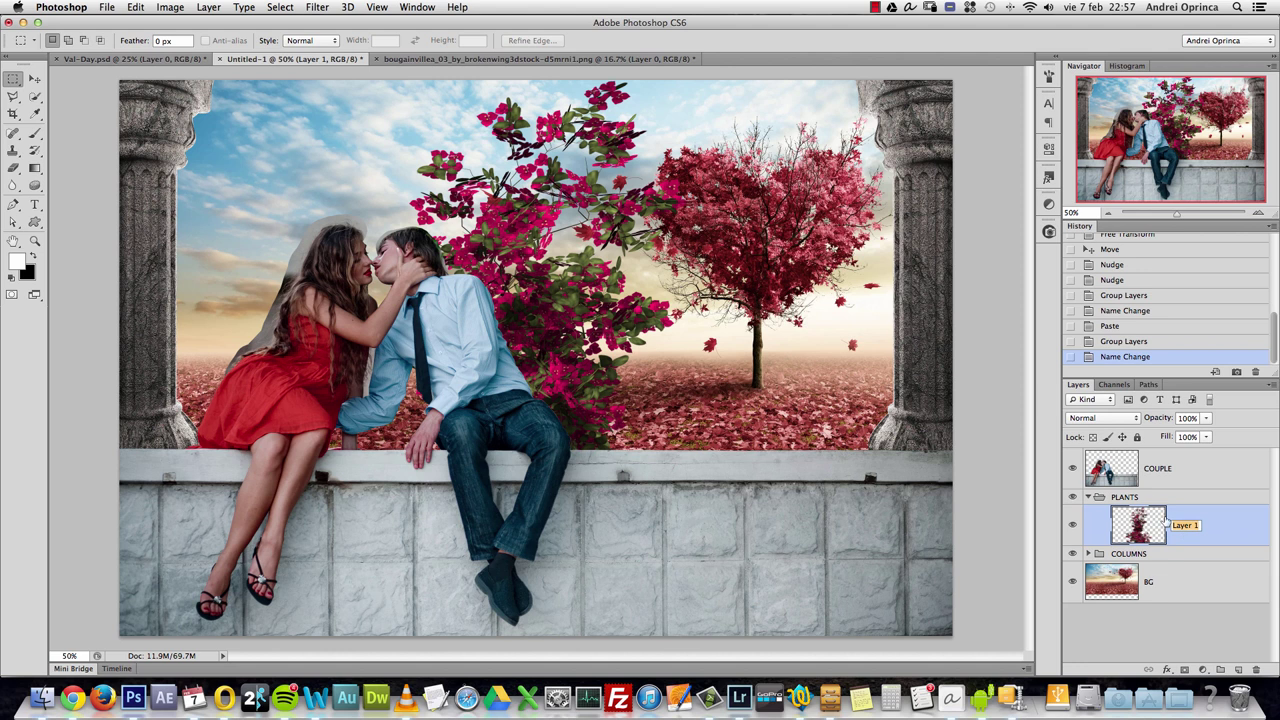
{"action": "type", "text": "Plant 1"}
{"action": "key", "text": "Return"}
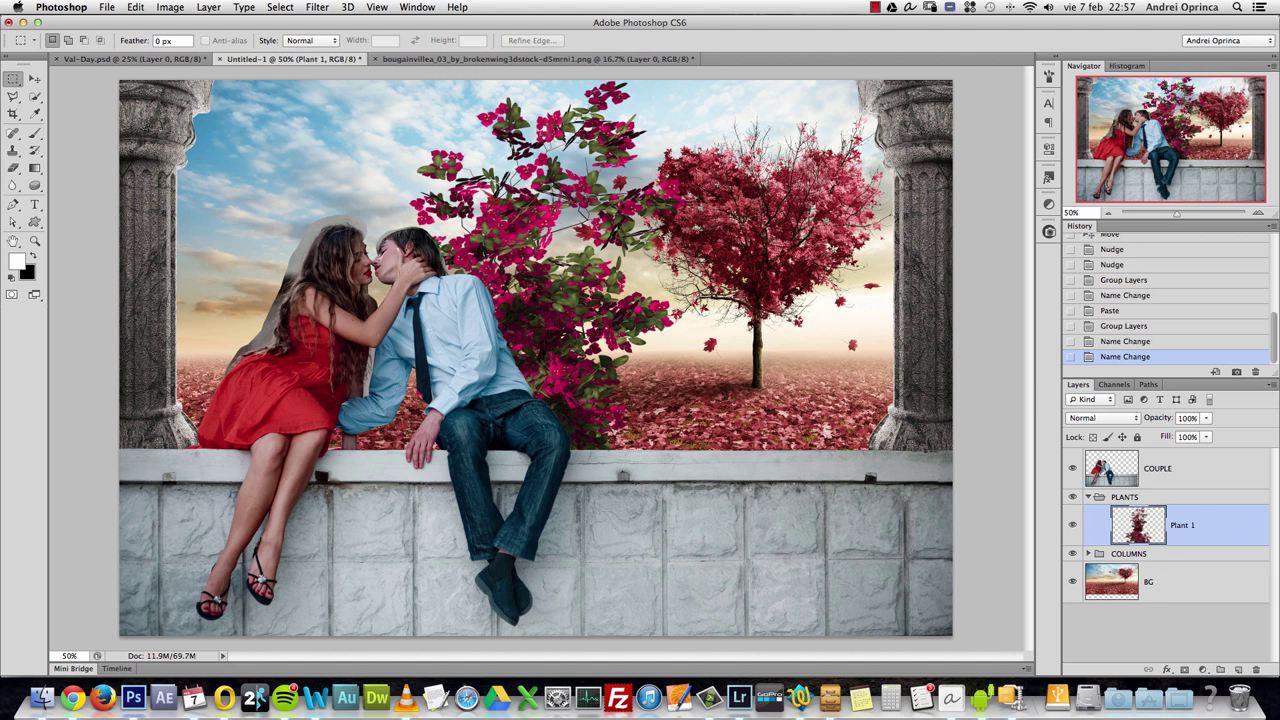
{"action": "double_click", "coordinate": [1183, 525]}
{"action": "type", "text": "Plant L"}
{"action": "key", "text": "Return"}
- Free-transform Plant L to about 28% of its size and place it over the left column, partly beyond the image edge
{"action": "key", "text": "super+t"}
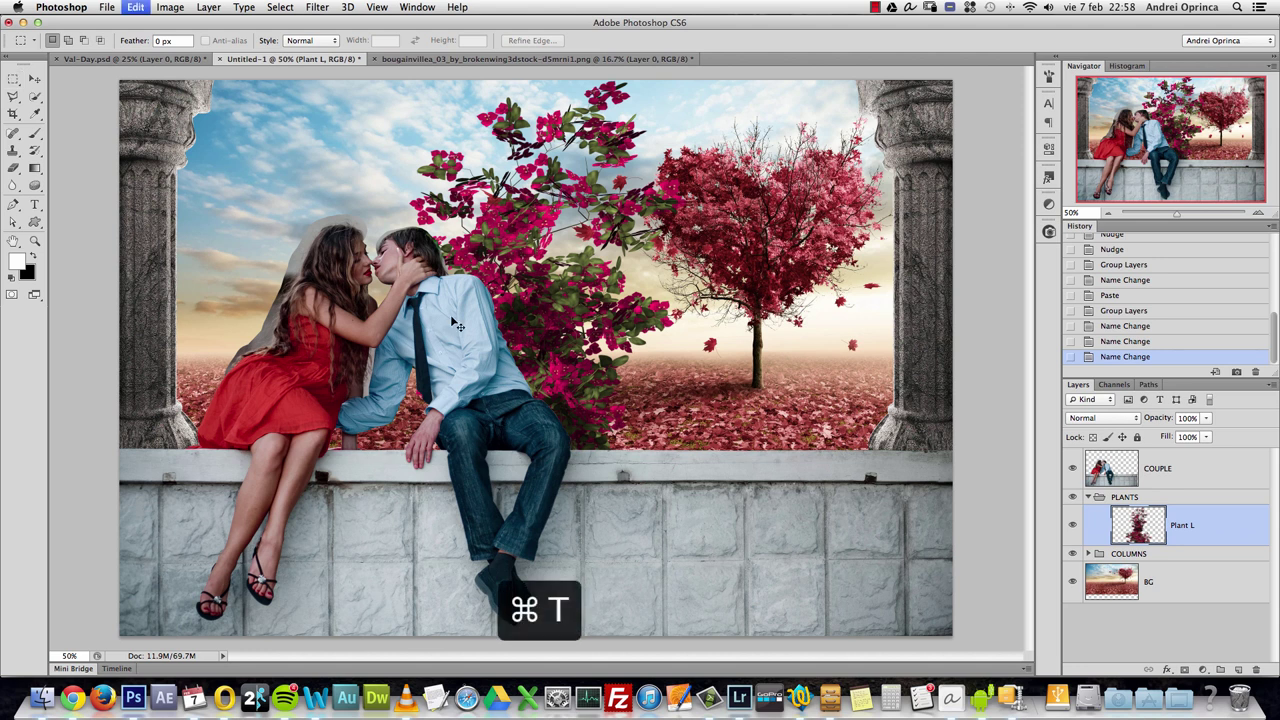
{"action": "left_click_drag", "start_coordinate": [752, 80], "coordinate": [207, 243]}
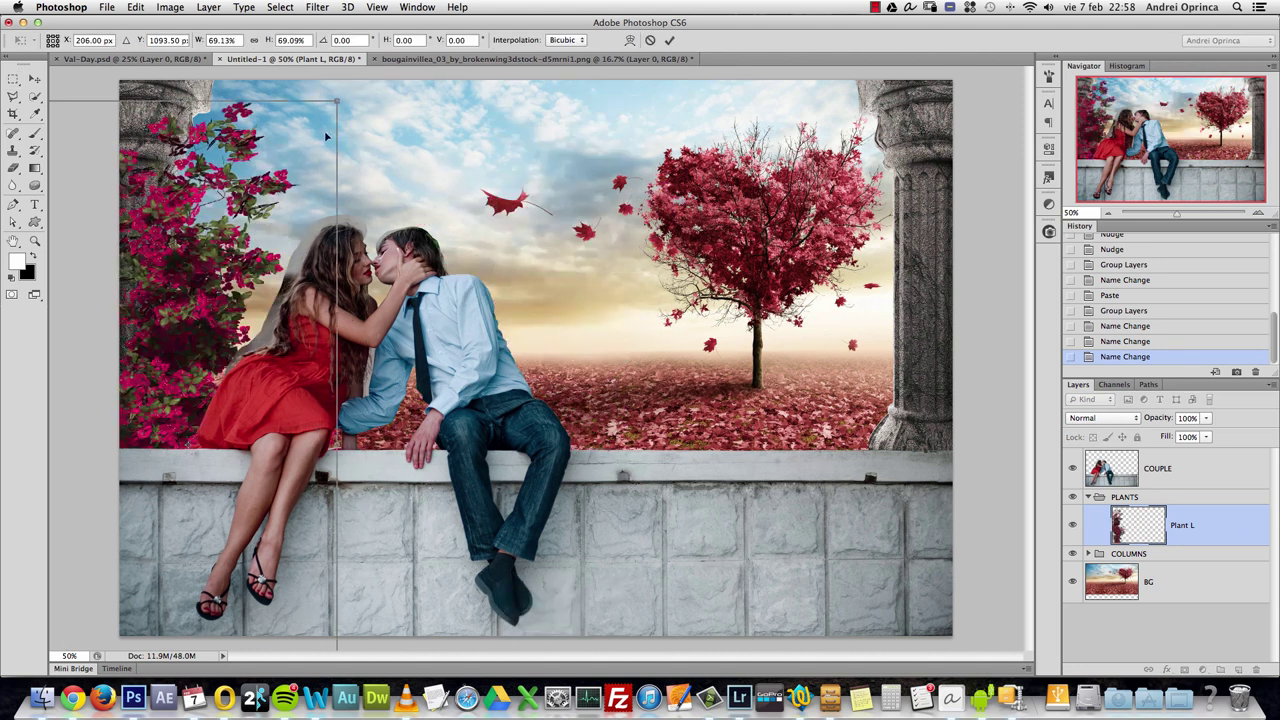
{"action": "left_click_drag", "start_coordinate": [330, 135], "coordinate": [162, 234]}
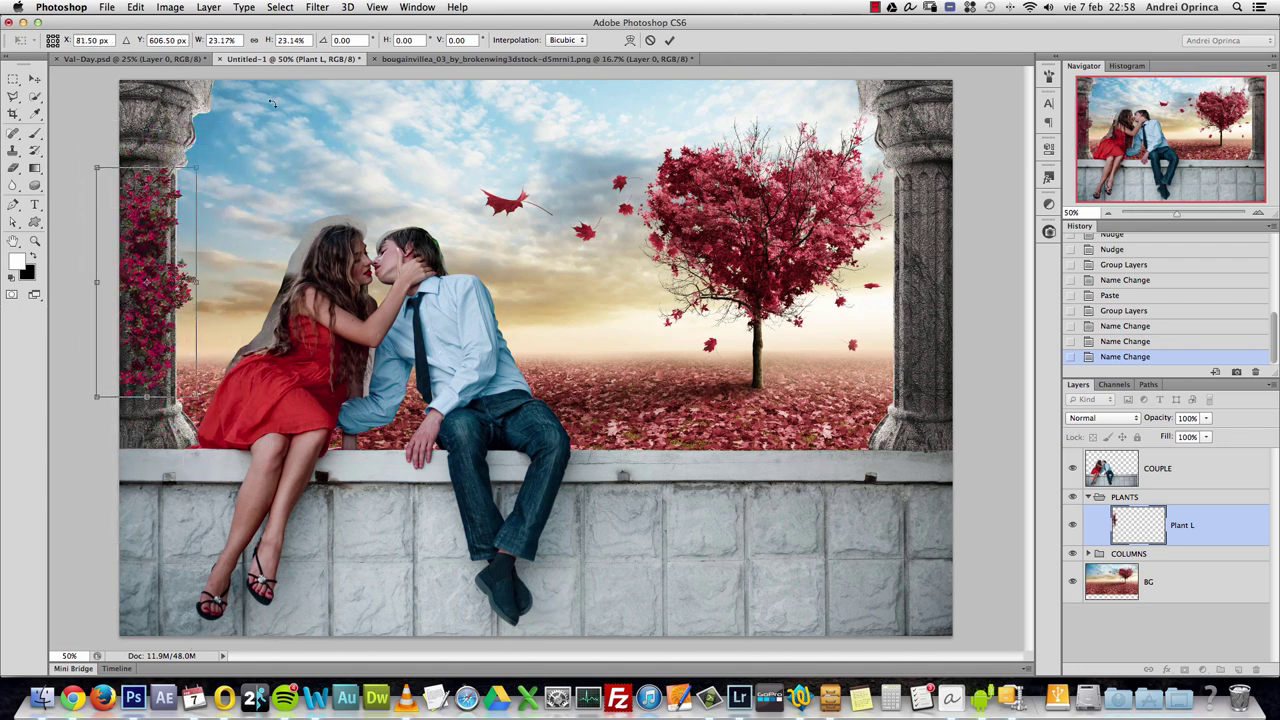
{"action": "left_click_drag", "start_coordinate": [203, 170], "coordinate": [221, 112]}
{"action": "left_click_drag", "start_coordinate": [187, 218], "coordinate": [157, 258]}
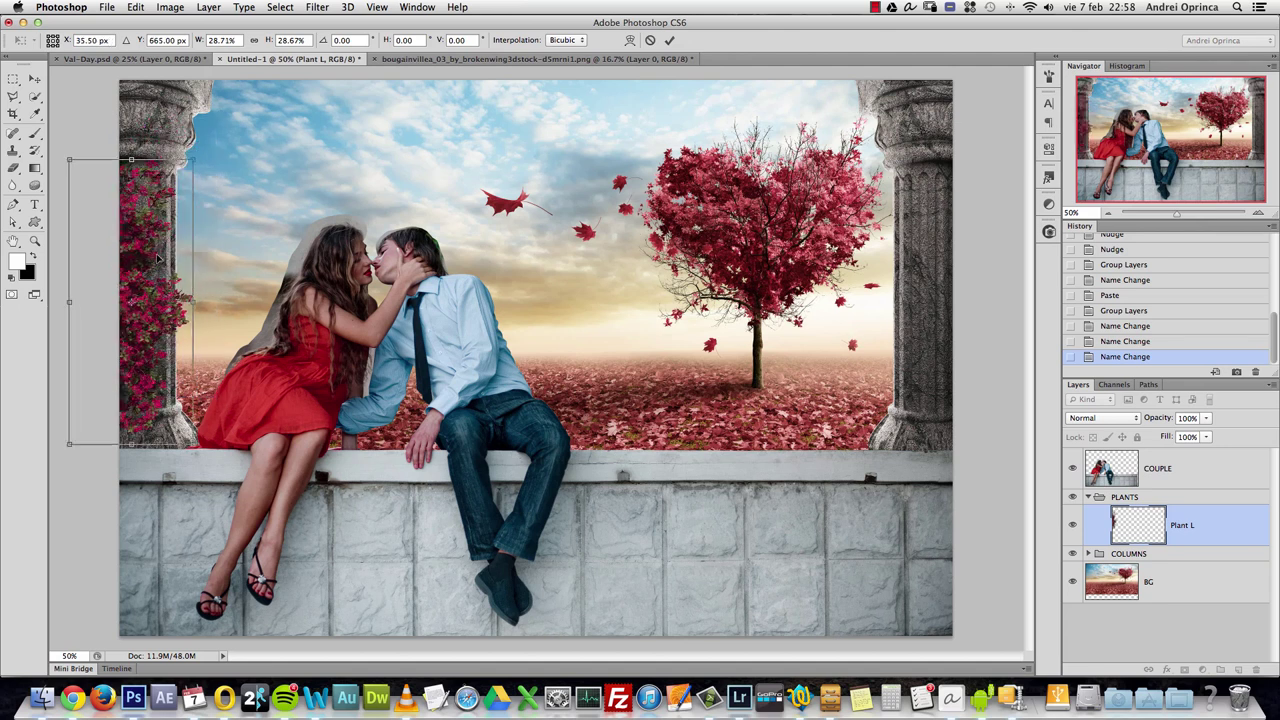
{"action": "left_click_drag", "start_coordinate": [195, 155], "coordinate": [209, 123]}
{"action": "mouse_move", "coordinate": [166, 244]}
{"action": "left_mouse_down"}
{"action": "mouse_move", "coordinate": [152, 245]}
{"action": "mouse_move", "coordinate": [164, 237]}
{"action": "left_mouse_up"}
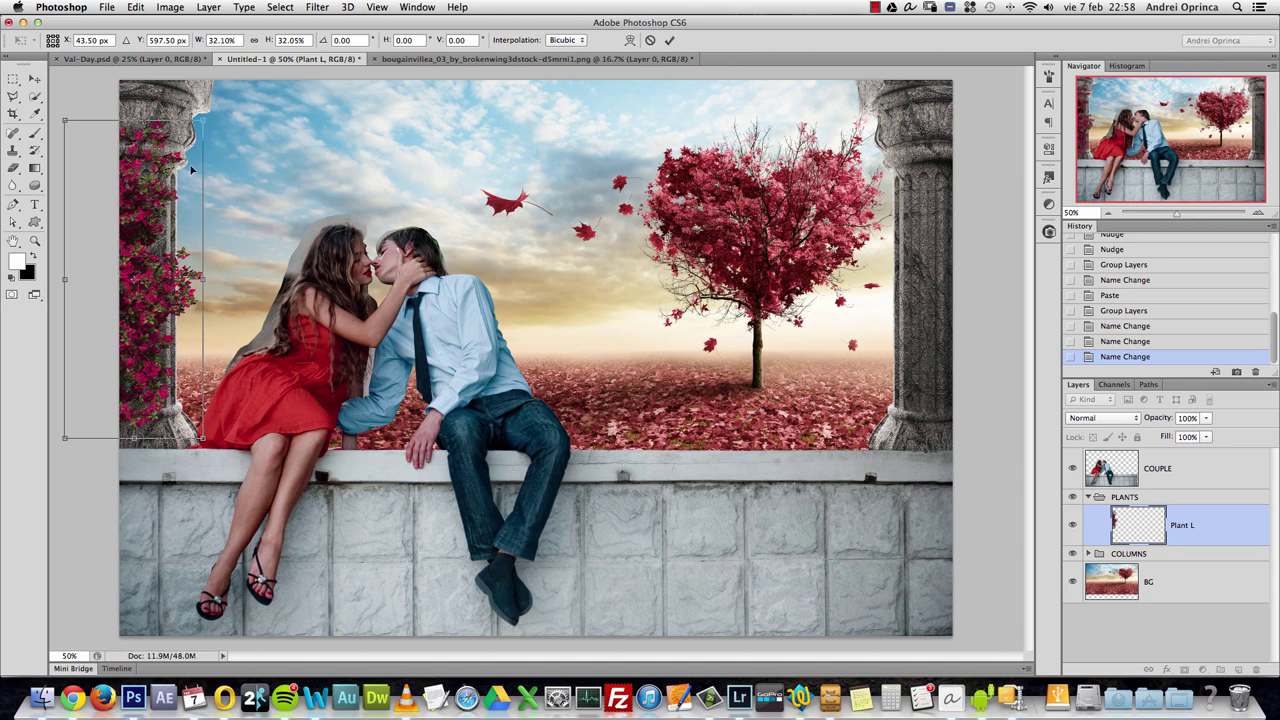
{"action": "left_click_drag", "start_coordinate": [203, 119], "coordinate": [185, 160]}
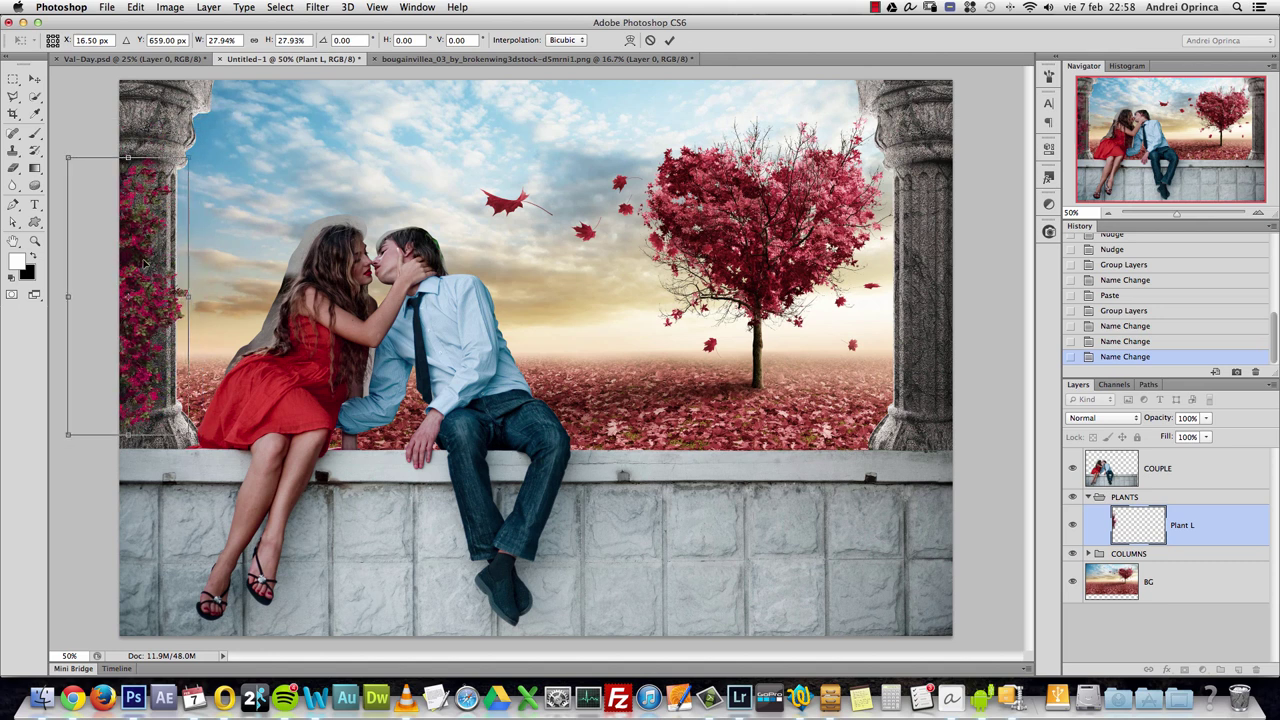
{"action": "mouse_move", "coordinate": [141, 264]}
{"action": "left_mouse_down"}
{"action": "mouse_move", "coordinate": [155, 258]}
{"action": "mouse_move", "coordinate": [145, 262]}
{"action": "left_mouse_up"}
{"action": "key", "text": "Return"}
{"action": "key", "text": "m"}
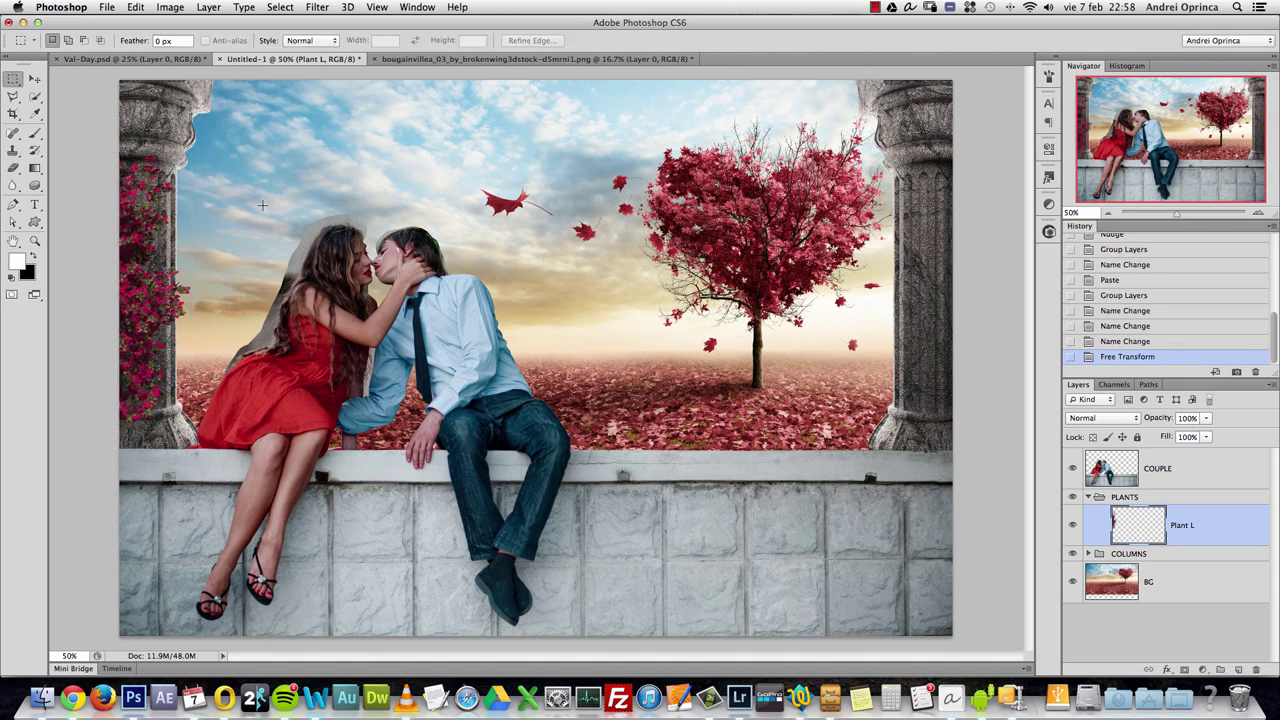
- In the bougainvillea image, replace the old selection with a rectangular marquee around the right vine and copy it
{"action": "left_click", "coordinate": [533, 60]}
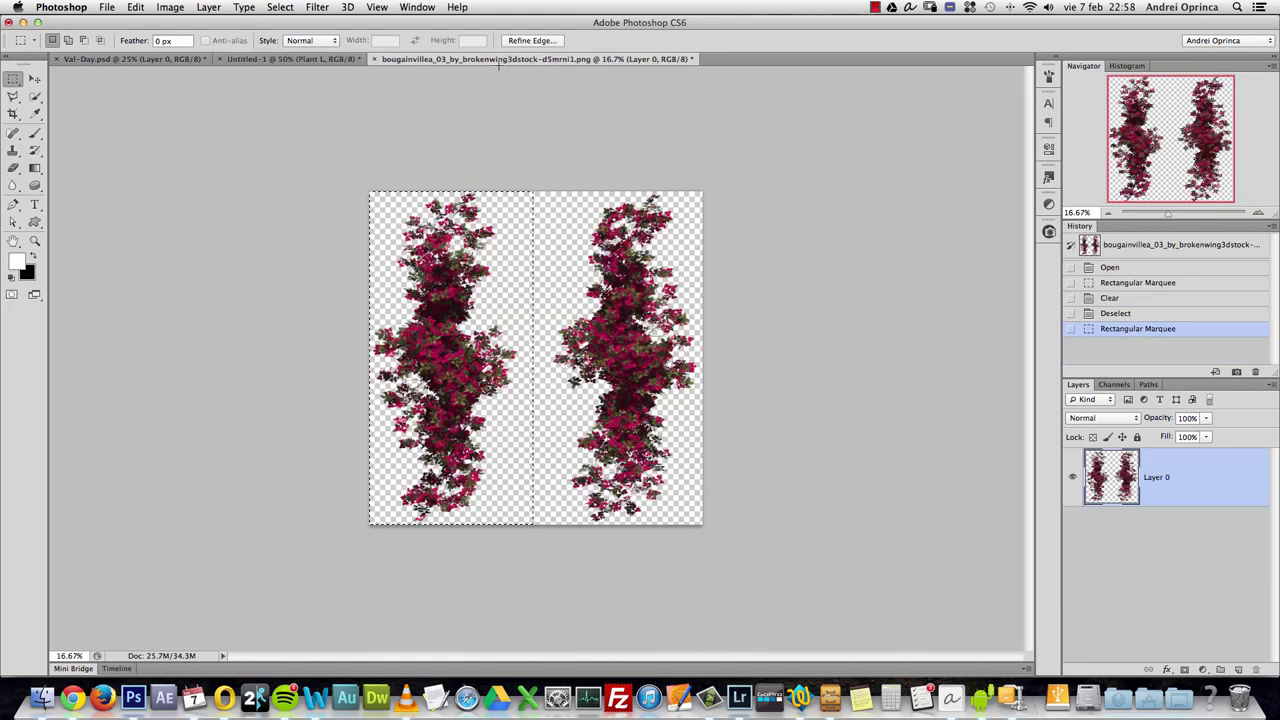
{"action": "left_click", "coordinate": [288, 59]}
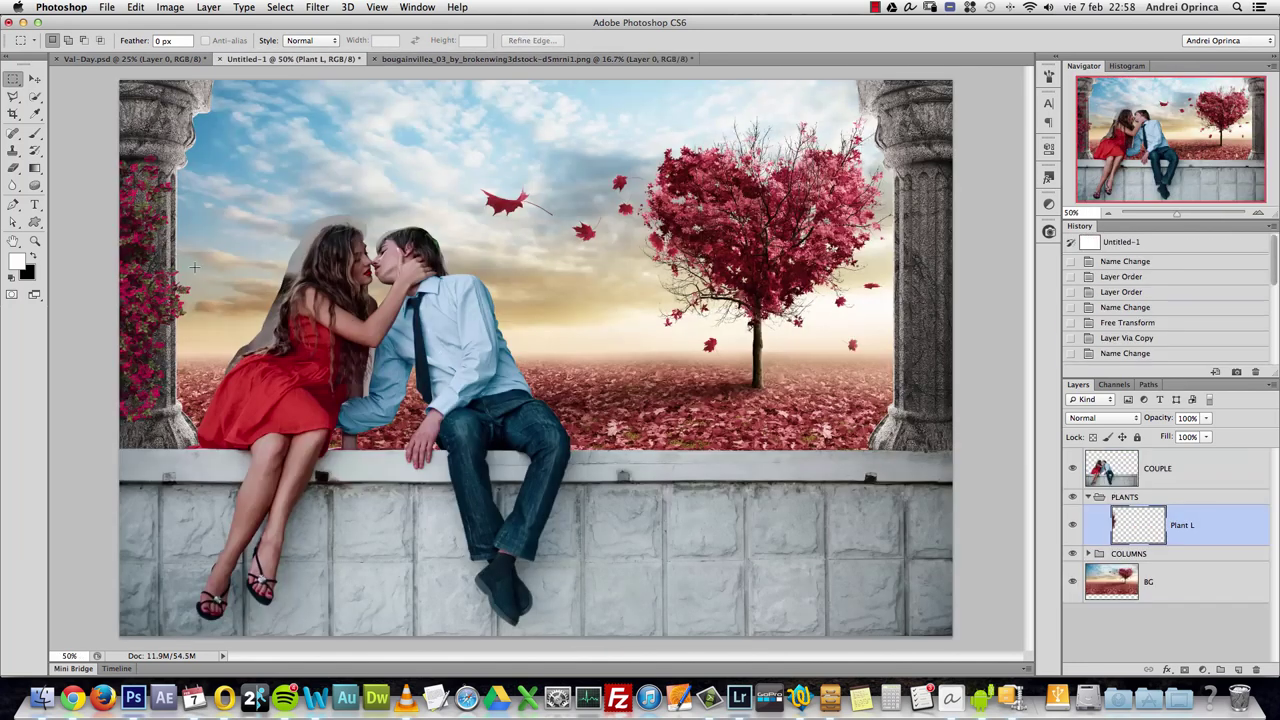
{"action": "left_click", "coordinate": [452, 62]}
{"action": "left_click_drag", "start_coordinate": [540, 155], "coordinate": [365, 530]}
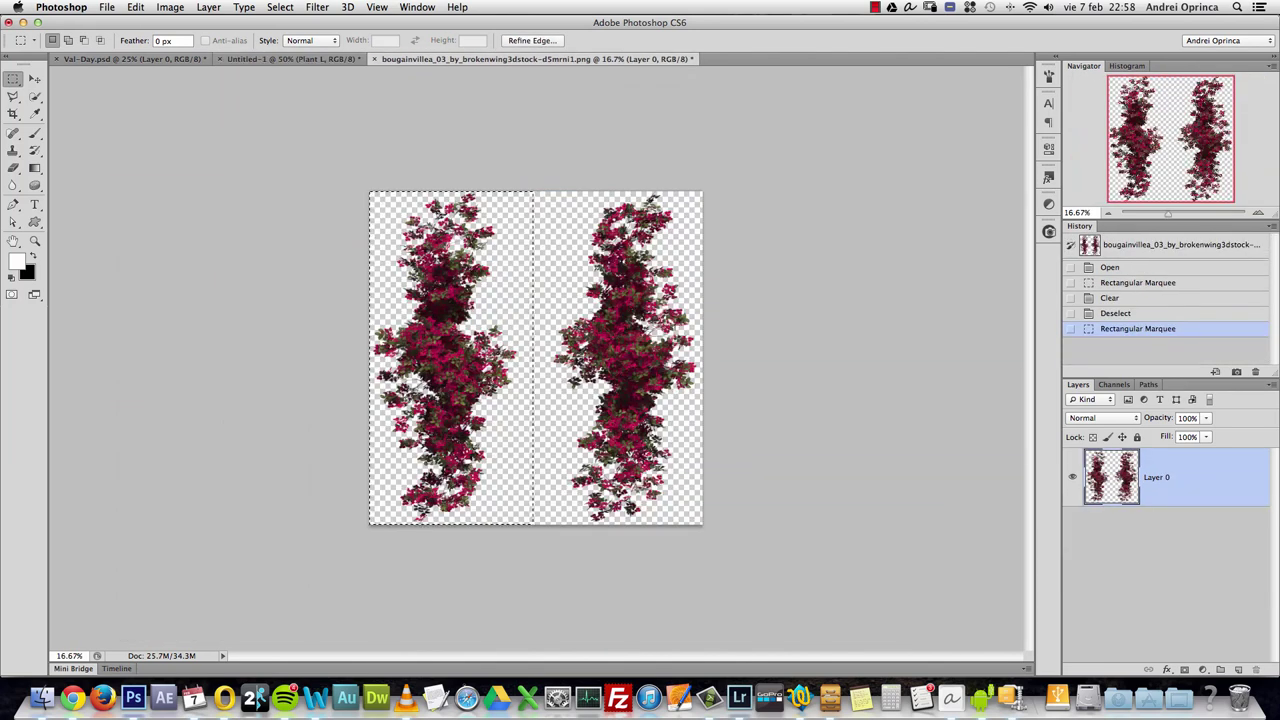
{"action": "left_click", "coordinate": [635, 335]}
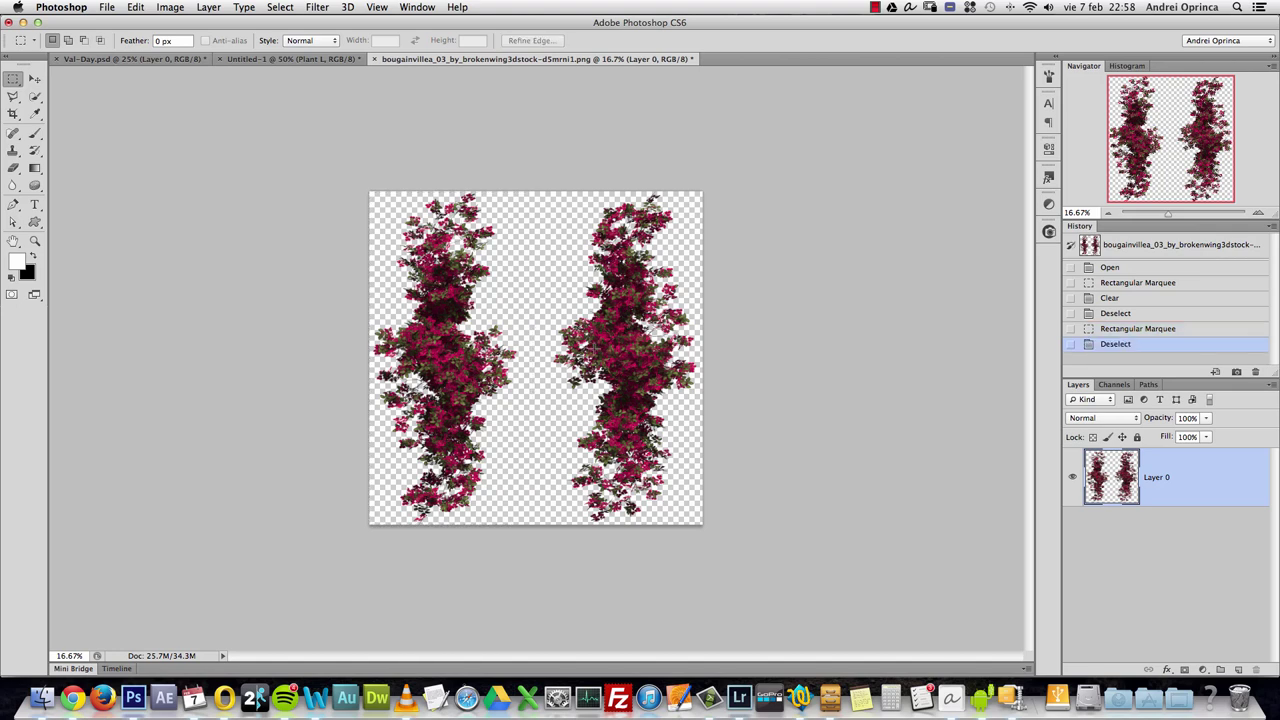
{"action": "key", "text": "super+space"}
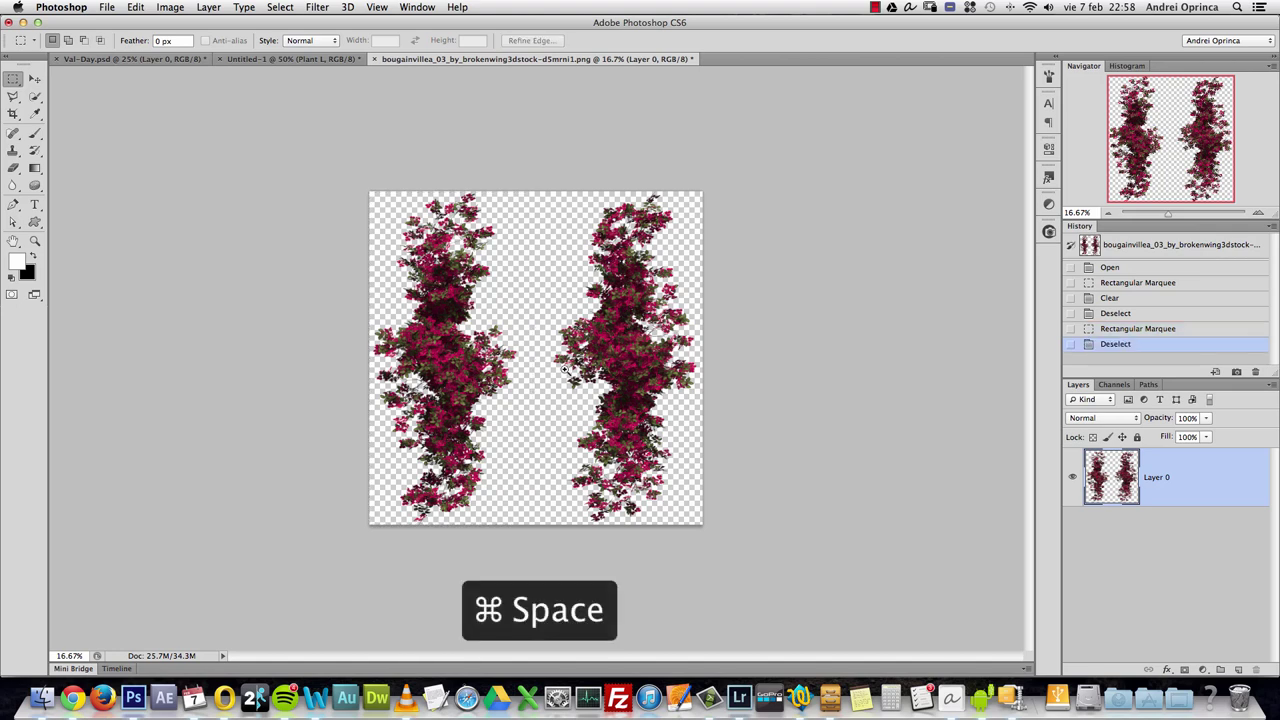
{"action": "left_click", "coordinate": [572, 364], "text": "super"}
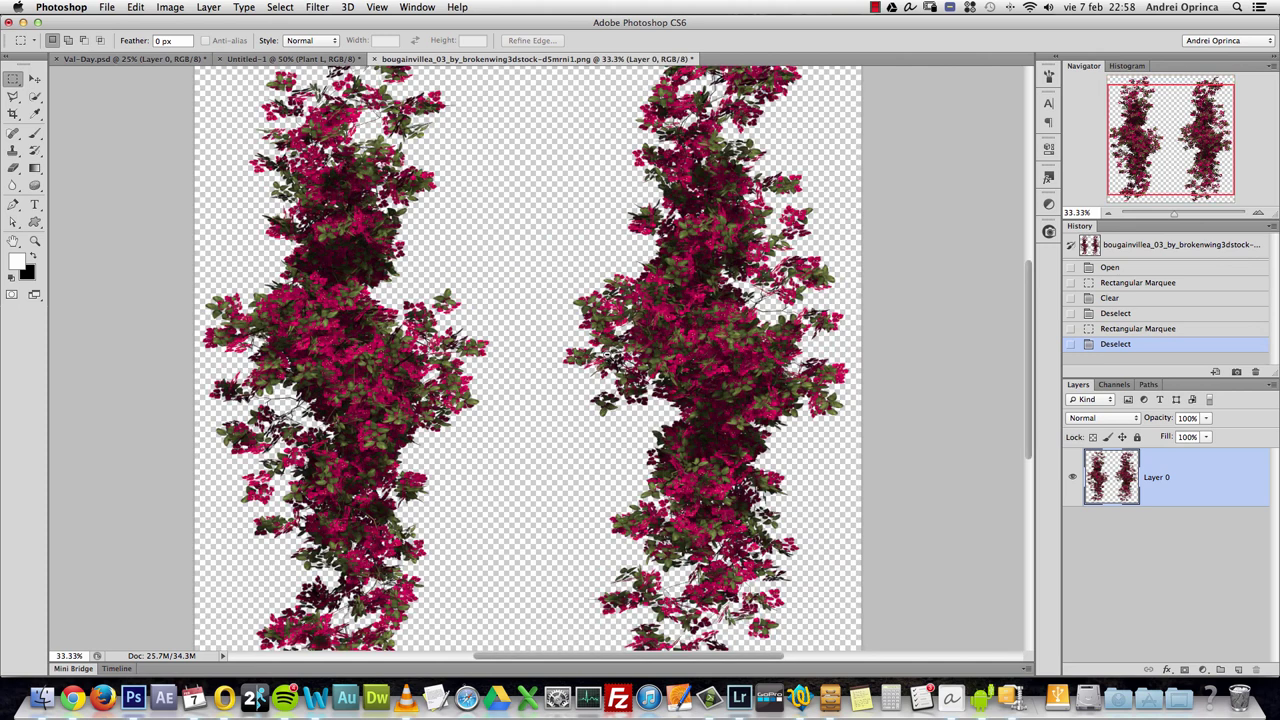
{"action": "key", "text": "super+minus"}
{"action": "left_click_drag", "start_coordinate": [547, 113], "coordinate": [797, 568]}
{"action": "key", "text": "super+c"}
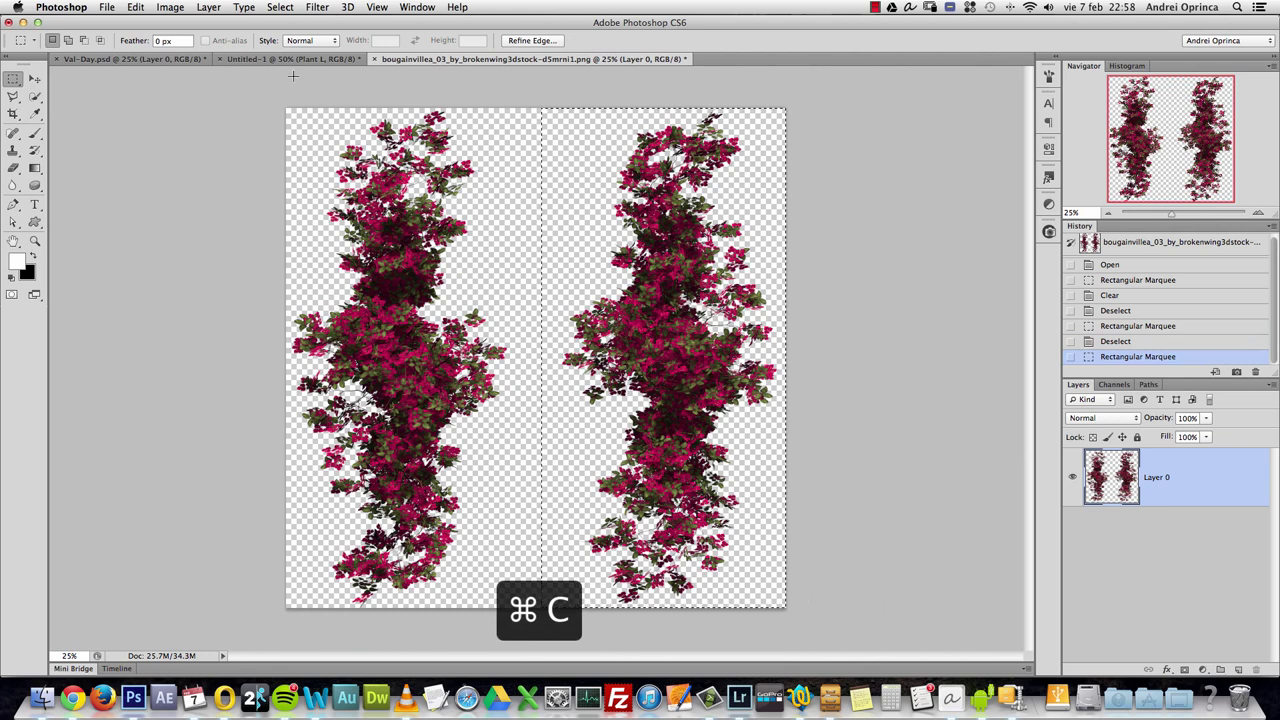
- Paste the right vine into the Untitled-1 composition above Plant L and name its layer Plant R
{"action": "left_click", "coordinate": [290, 59]}
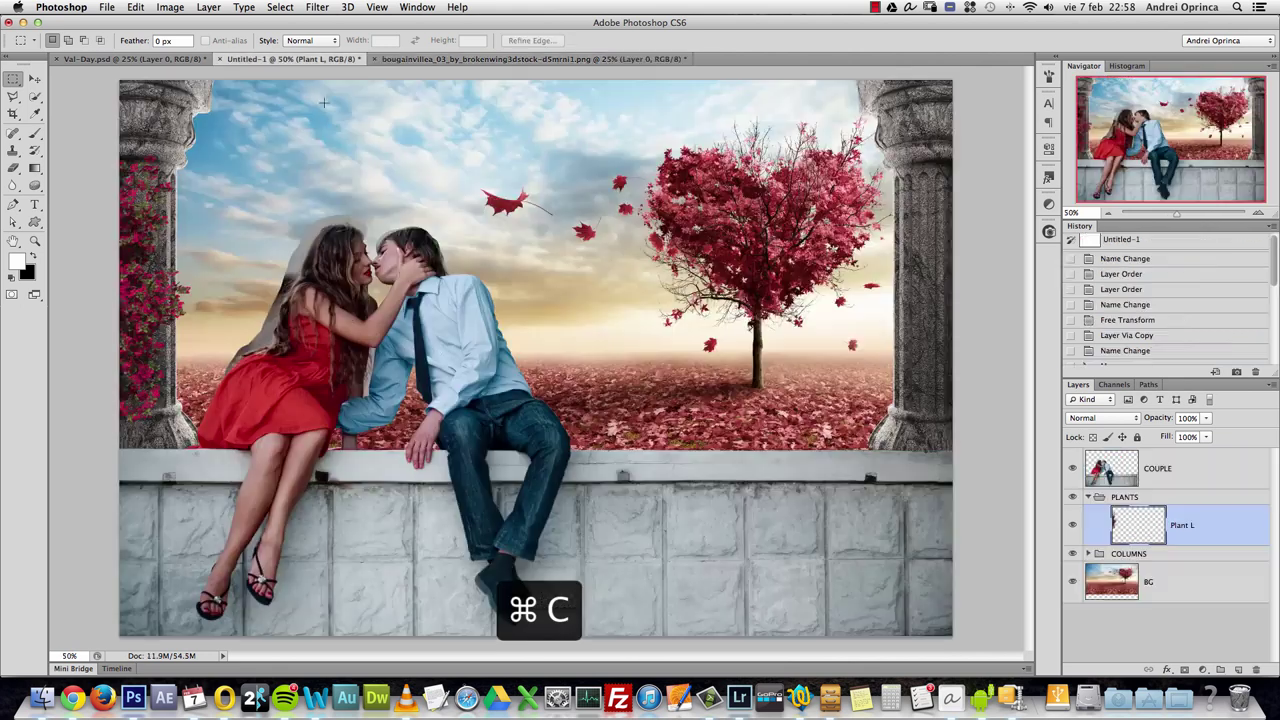
{"action": "key", "text": "super+v"}
{"action": "double_click", "coordinate": [1183, 526]}
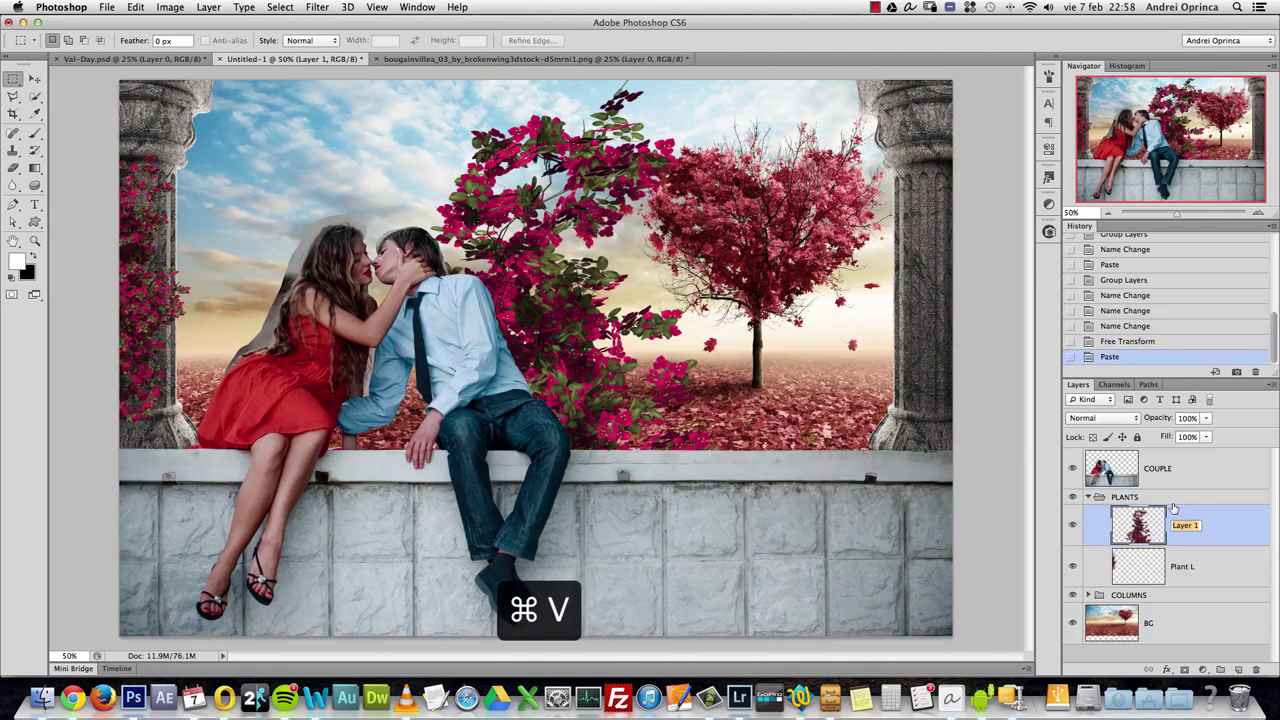
{"action": "type", "text": "Plant"}
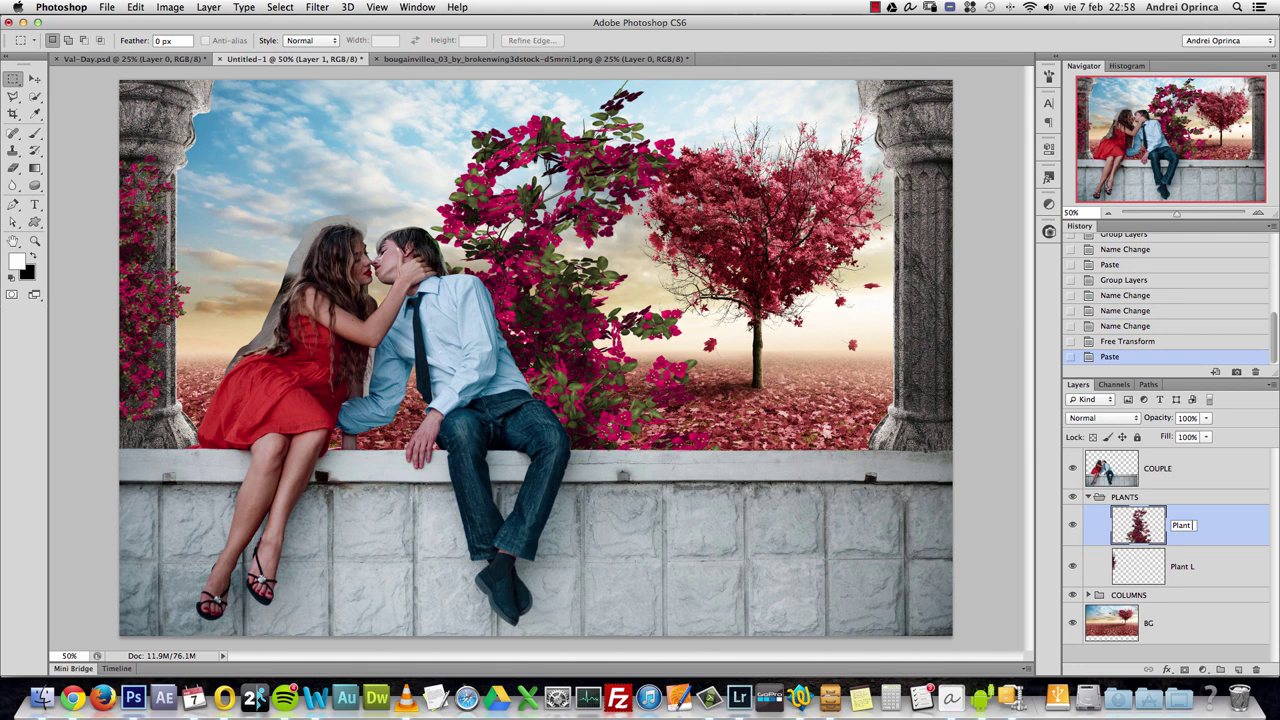
{"action": "type", "text": " R"}
{"action": "key", "text": "Return"}
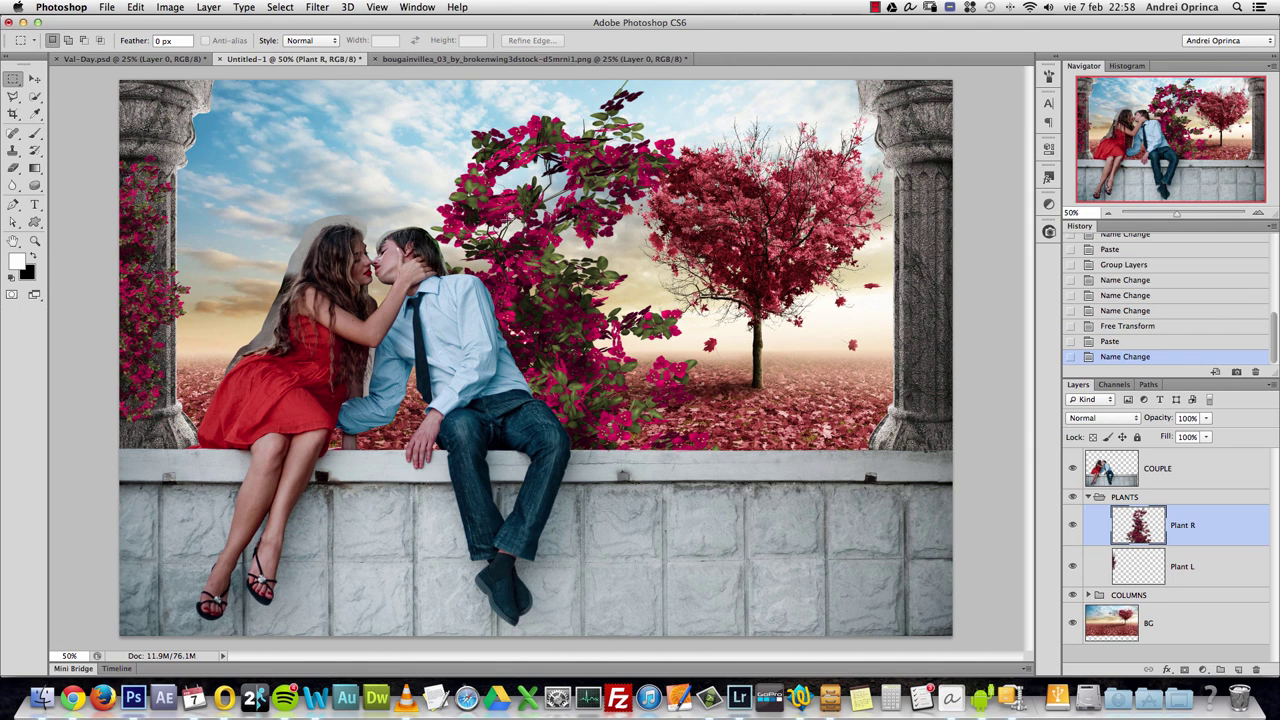
- Free-transform Plant R to about 27.6% of its size and place it over the right column, partly beyond the image edge
{"action": "key", "text": "super+t"}
{"action": "left_click_drag", "start_coordinate": [749, 79], "coordinate": [493, 335]}
{"action": "left_click_drag", "start_coordinate": [490, 385], "coordinate": [950, 286]}
{"action": "left_click_drag", "start_coordinate": [1017, 135], "coordinate": [972, 239]}
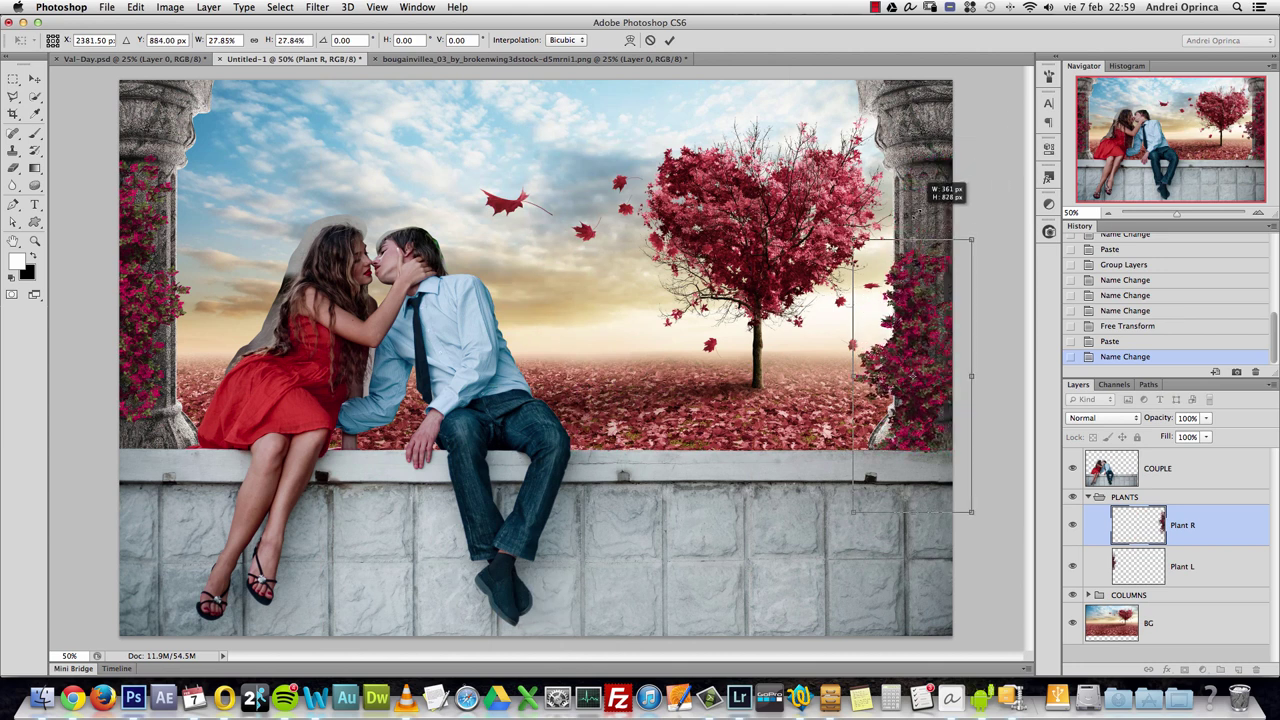
{"action": "left_click_drag", "start_coordinate": [878, 345], "coordinate": [899, 262]}
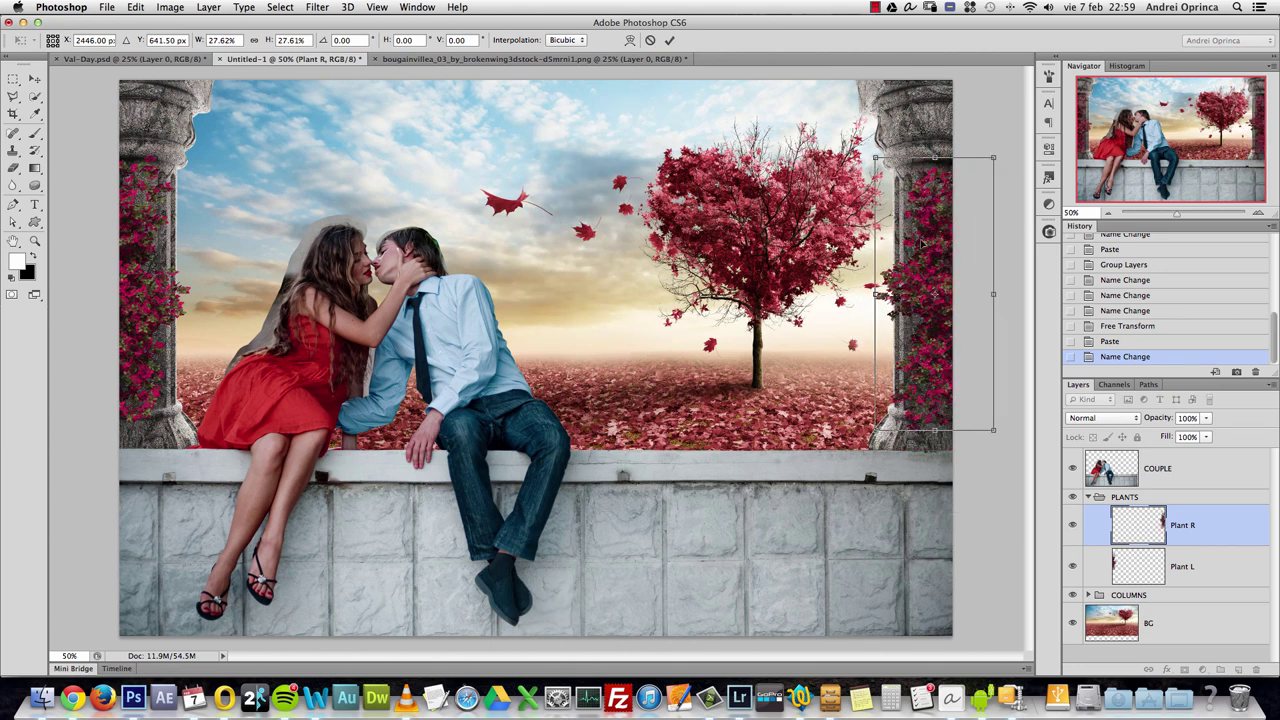
{"action": "key", "text": "Return"}
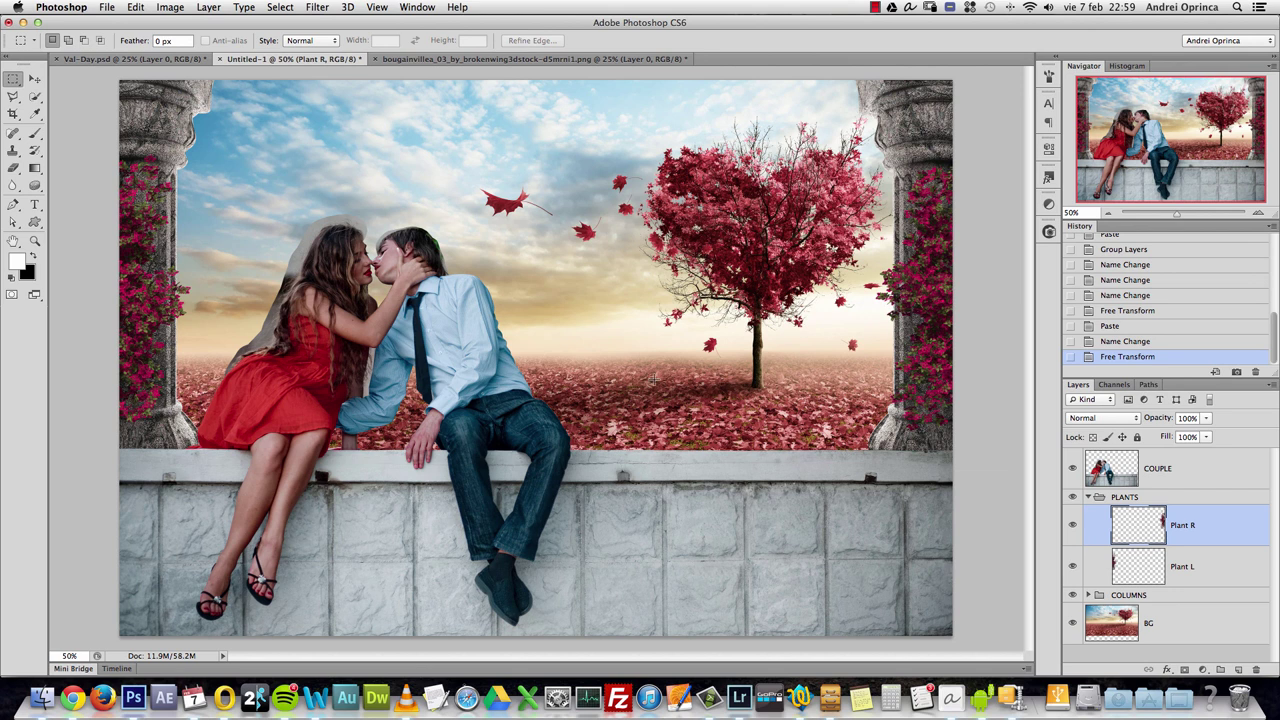
- Close the bougainvillea image without saving and open the png_viny_leaves_by_moonglowlilly PNG from the Stock folder
{"action": "left_click", "coordinate": [490, 59]}
{"action": "key", "text": "super+w"}
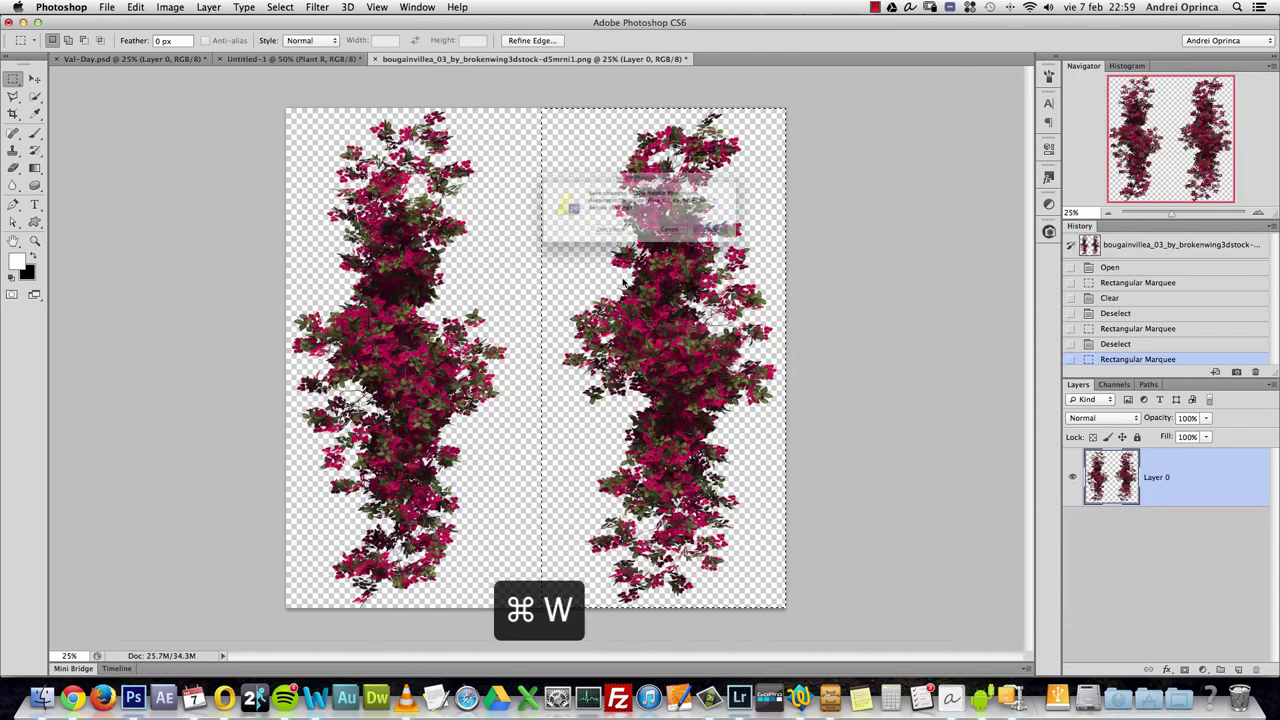
{"action": "left_click", "coordinate": [594, 242]}
{"action": "key", "text": "super+o"}
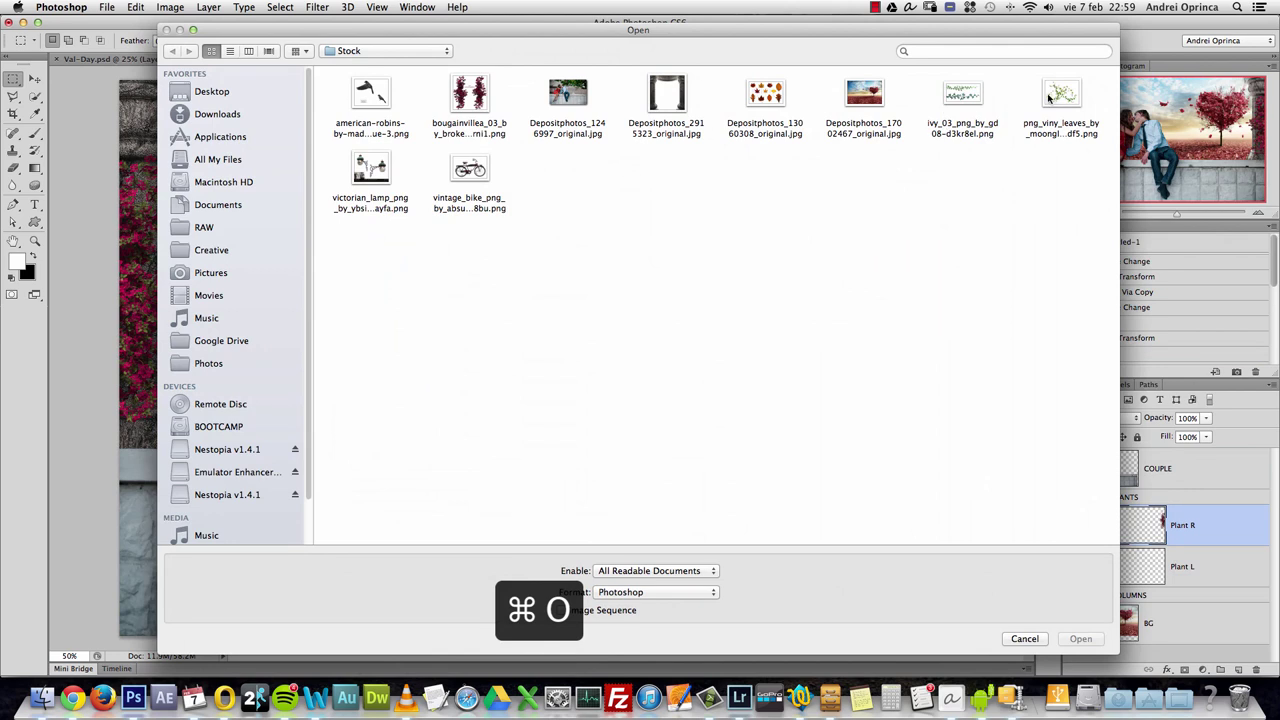
{"action": "left_click", "coordinate": [1049, 97]}
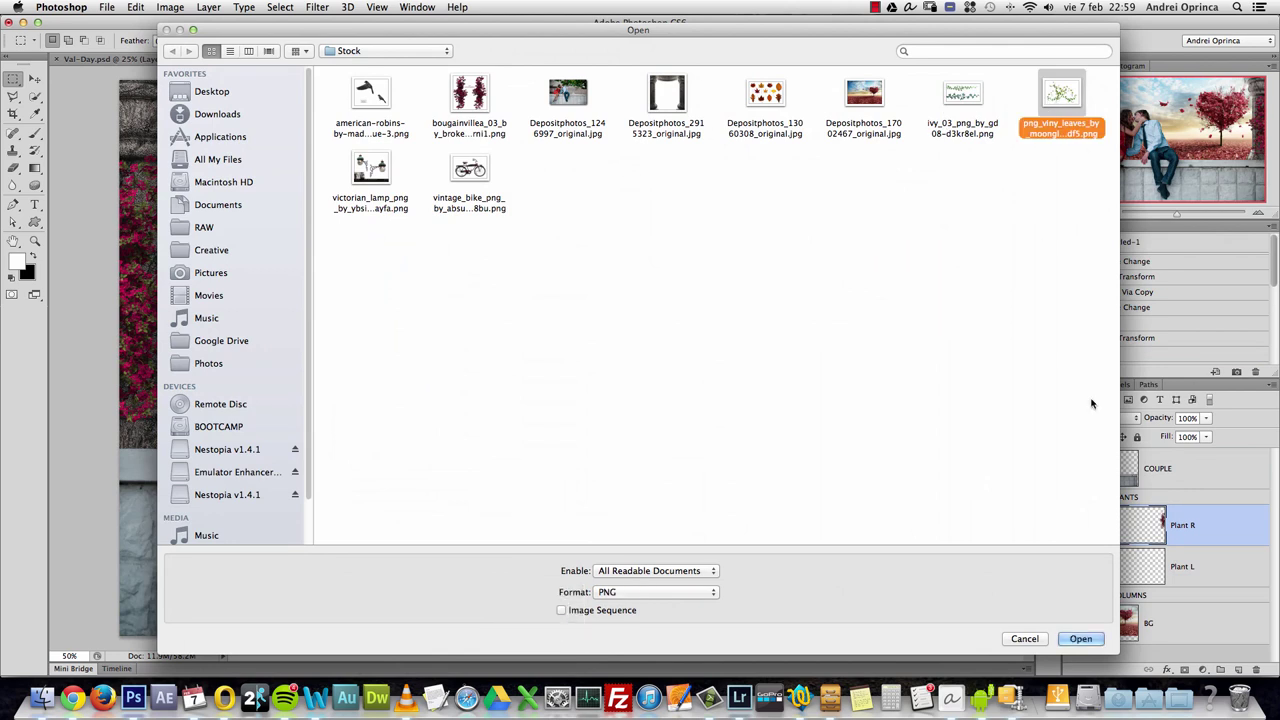
{"action": "left_click", "coordinate": [1095, 641]}
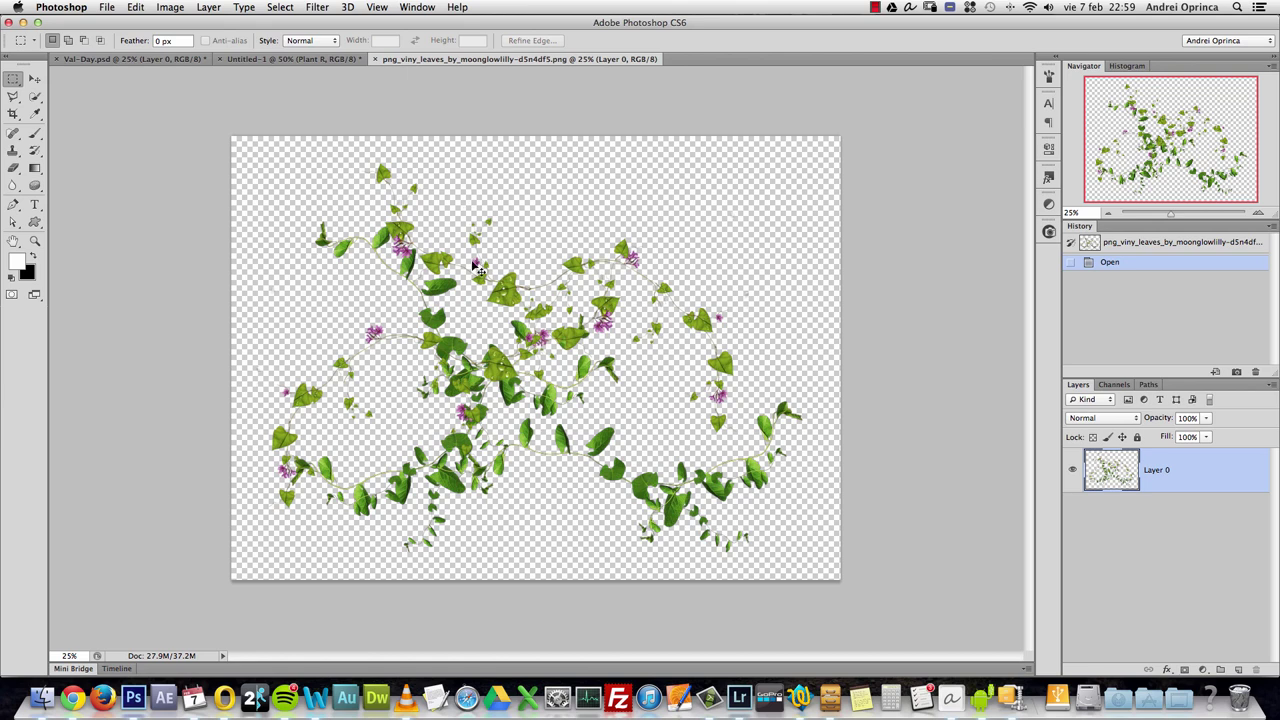
- Examine the leaves and flowers of the viny leaves image at 100% magnification across several areas
{"action": "key", "text": "super+1"}
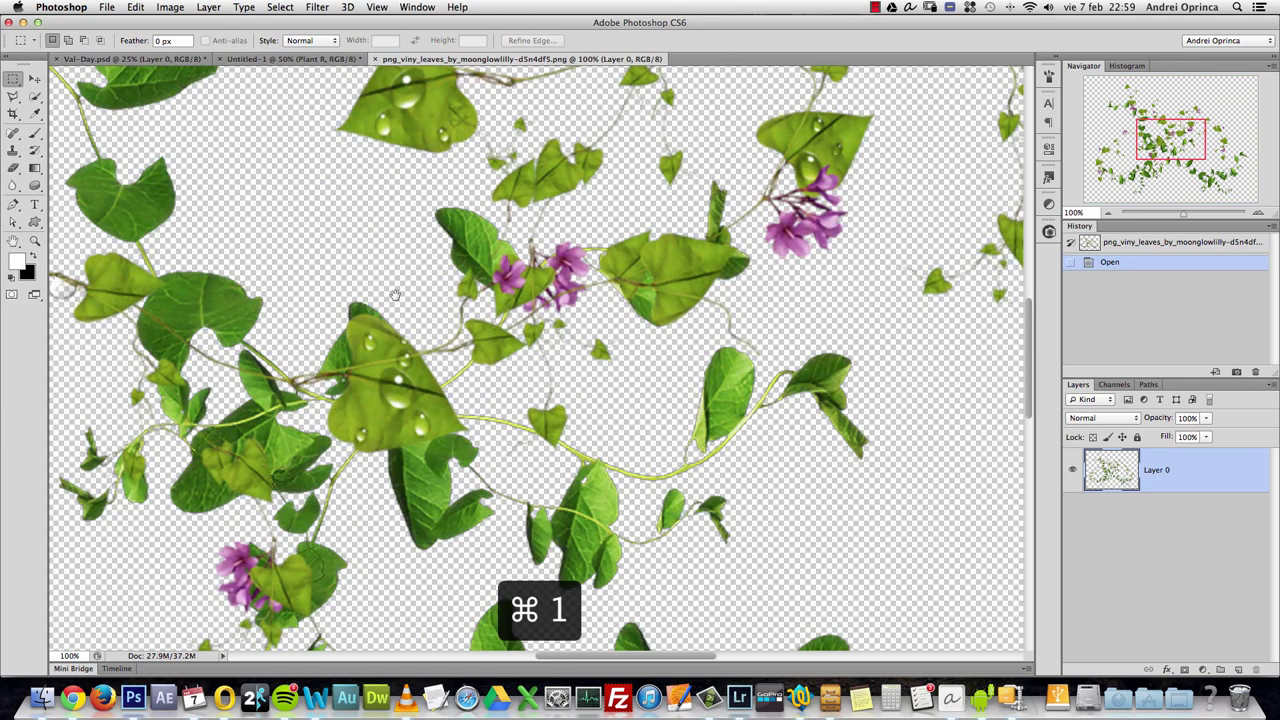
{"action": "left_click_drag", "start_coordinate": [395, 295], "coordinate": [895, 565]}
{"action": "left_click_drag", "start_coordinate": [508, 193], "coordinate": [548, 323]}
{"action": "key", "text": "alt+space"}
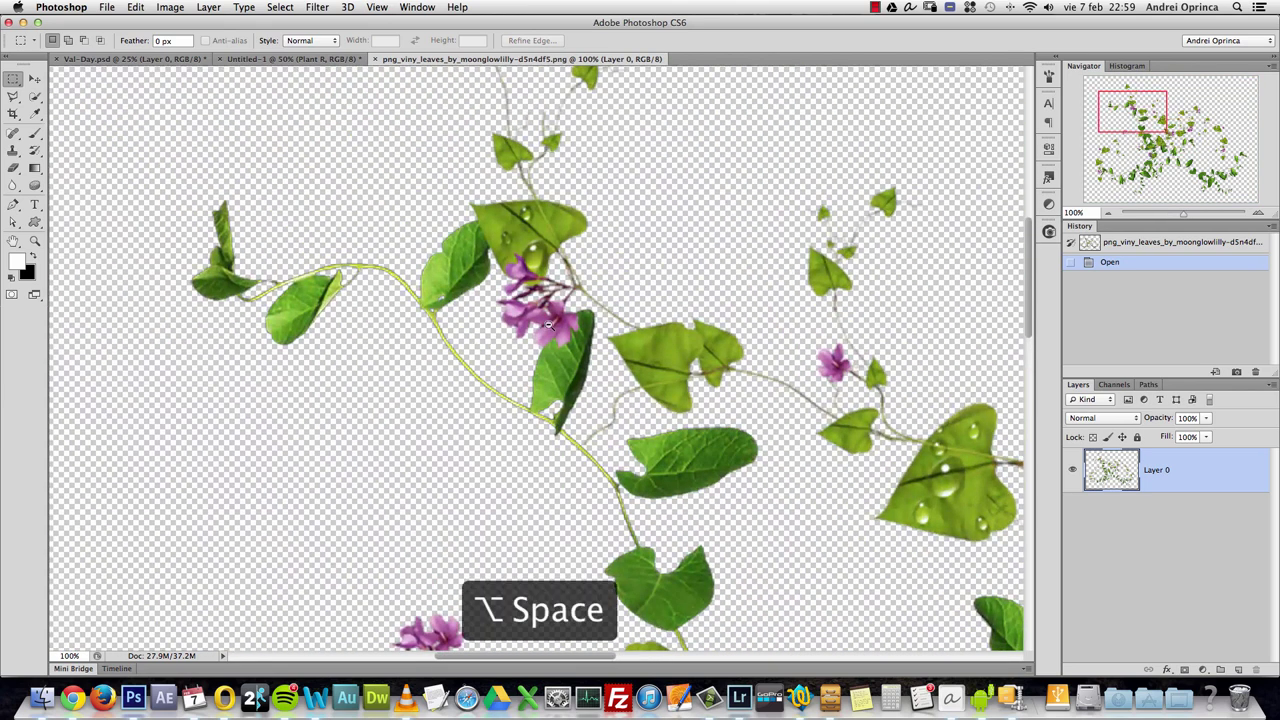
{"action": "left_click", "coordinate": [548, 323], "text": "alt"}
{"action": "left_click", "coordinate": [548, 323], "text": "alt"}
{"action": "key", "text": "super+1"}
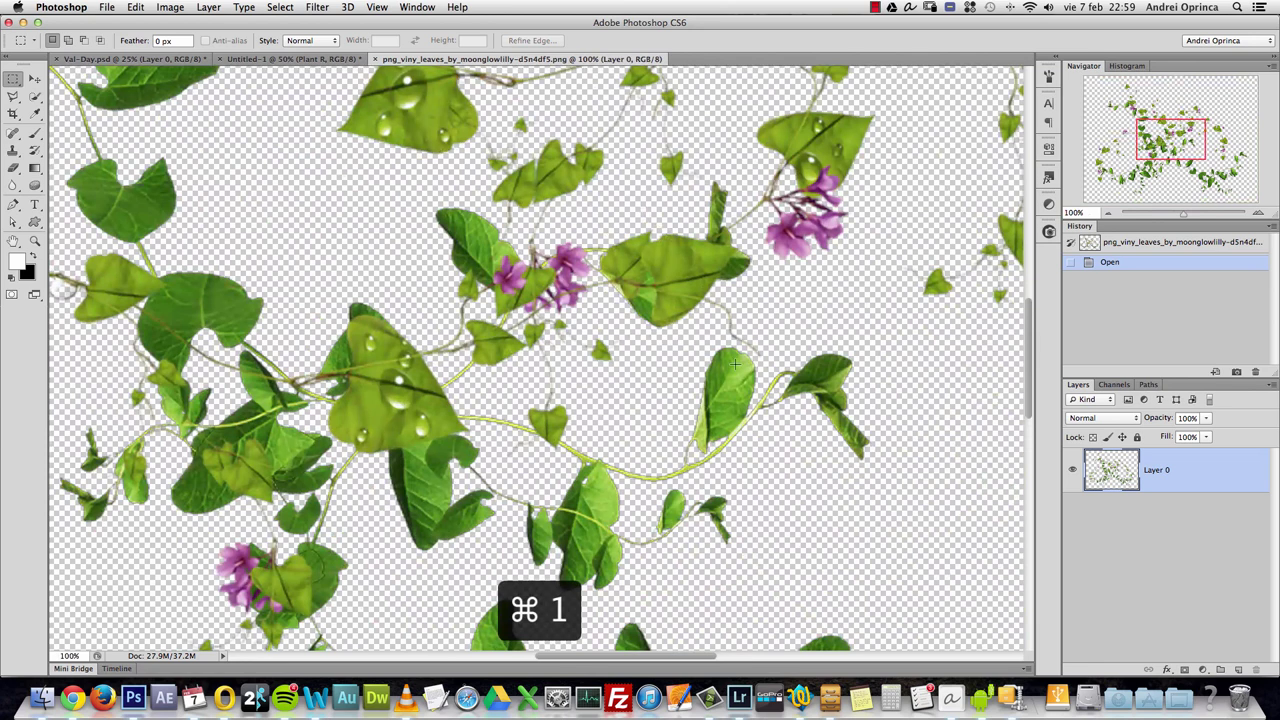
{"action": "scroll", "coordinate": [645, 388], "scroll_direction": "down", "scroll_amount": 5}
{"action": "scroll", "coordinate": [645, 388], "scroll_direction": "left", "scroll_amount": 5}
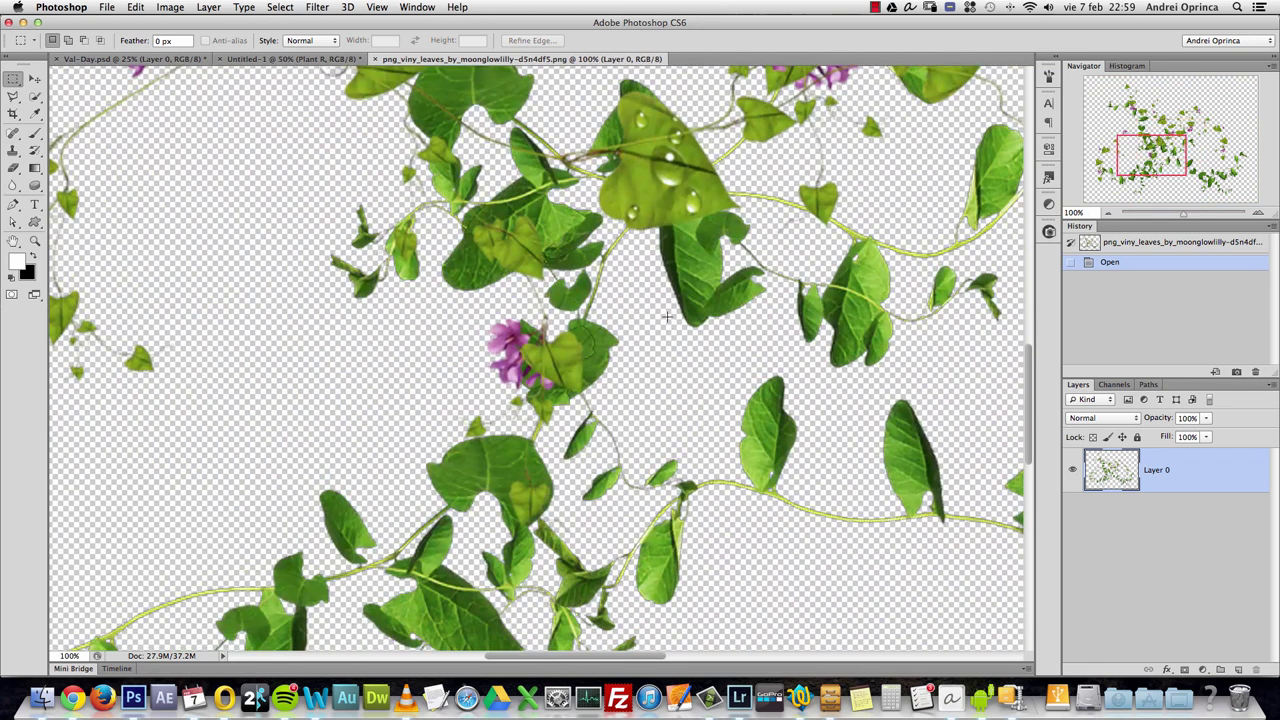
{"action": "scroll", "coordinate": [533, 348], "scroll_direction": "down", "scroll_amount": 4}
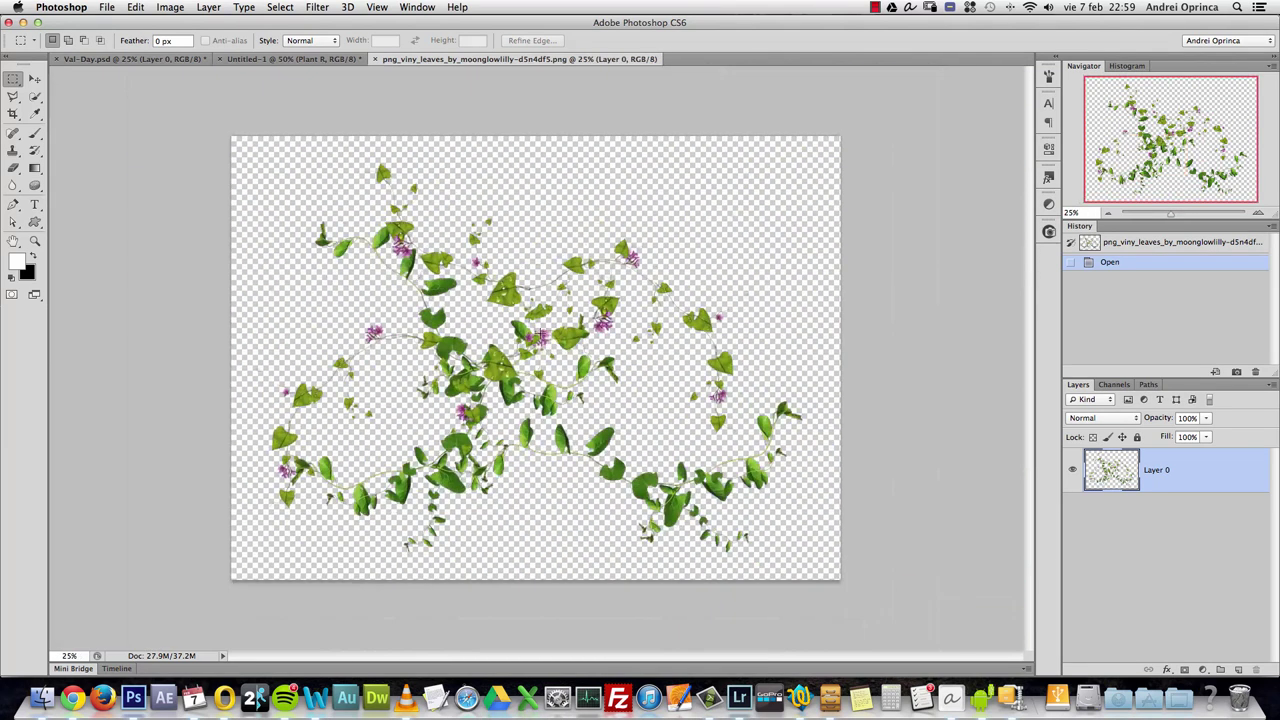
- Copy the entire viny leaves image and close it, keeping the Untitled-1 composition open
{"action": "key", "text": "super+a"}
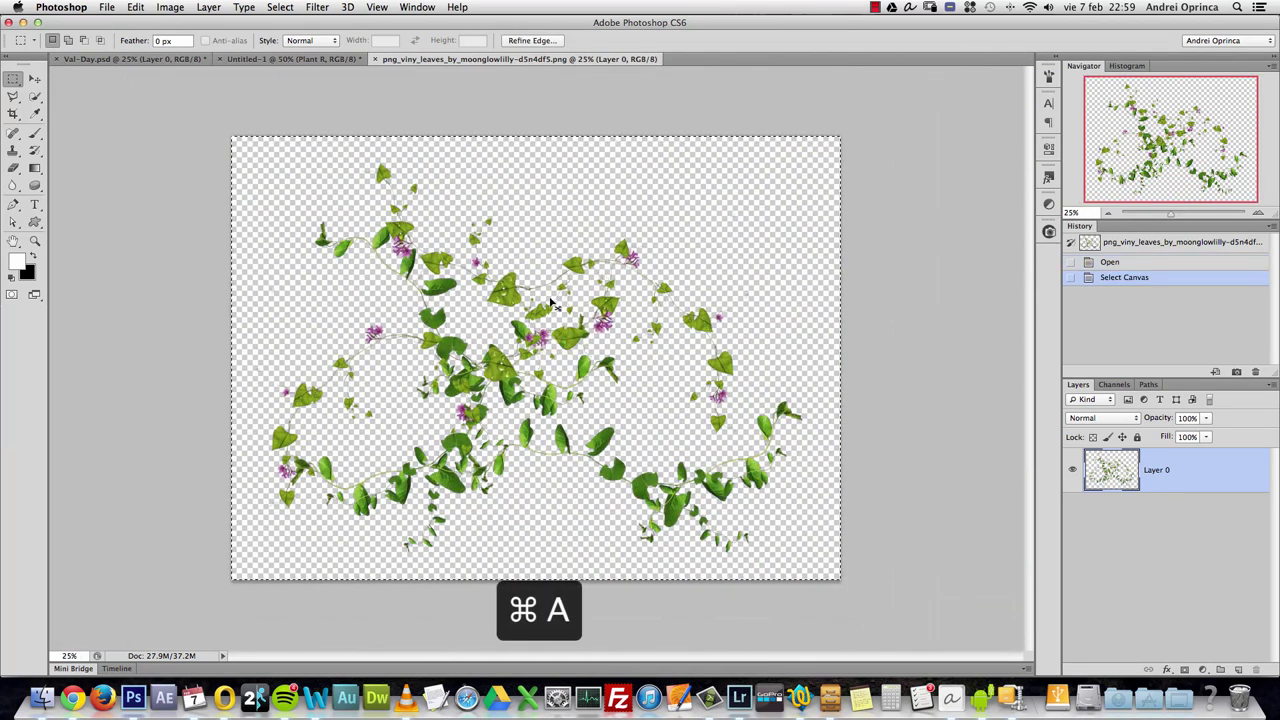
{"action": "key", "text": "super+c"}
{"action": "key", "text": "super+q"}
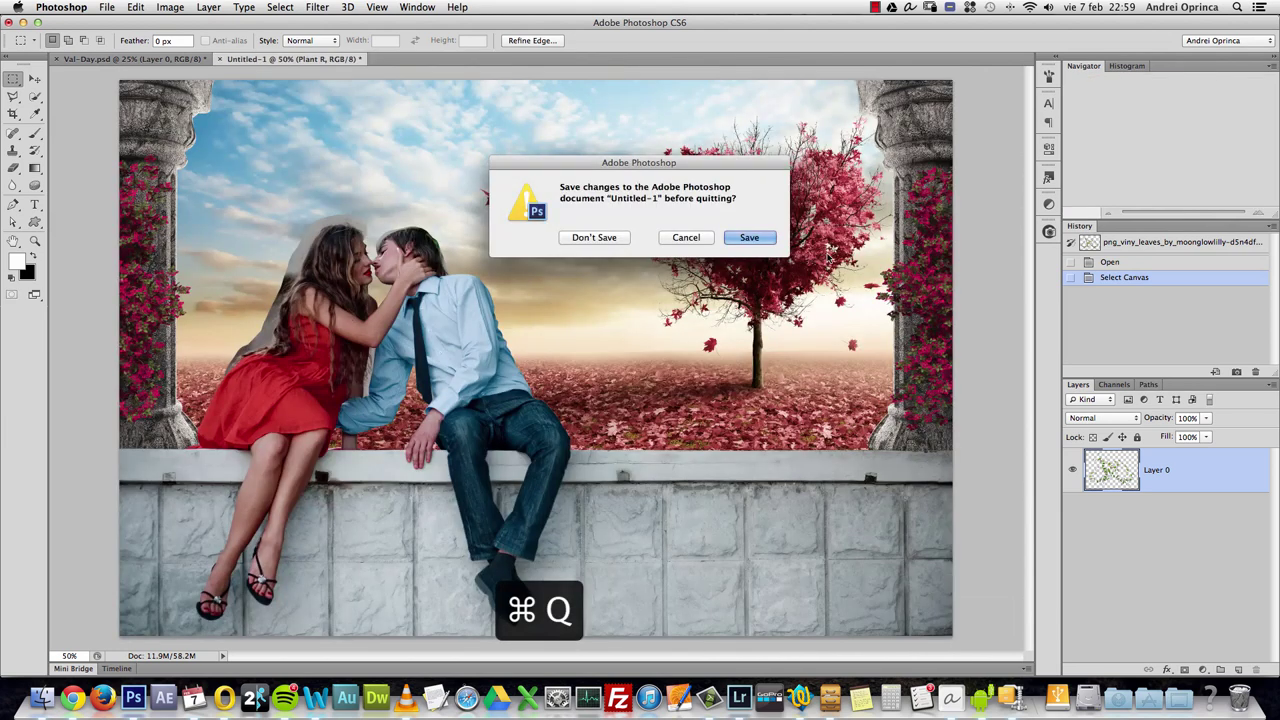
{"action": "left_click", "coordinate": [686, 239]}
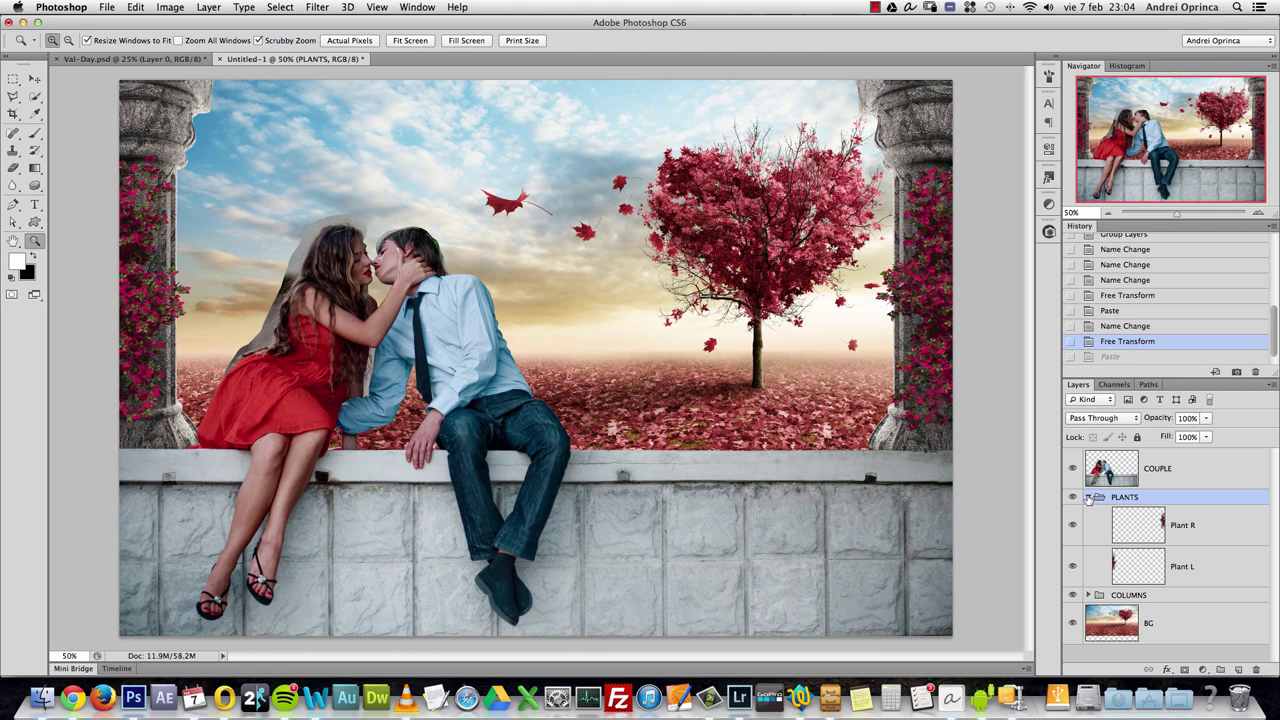
- Collapse the PLANTS group, paste the viny leaves above the COUPLE layer and name the new layer Ivy Low 1
{"action": "left_click", "coordinate": [1088, 498]}
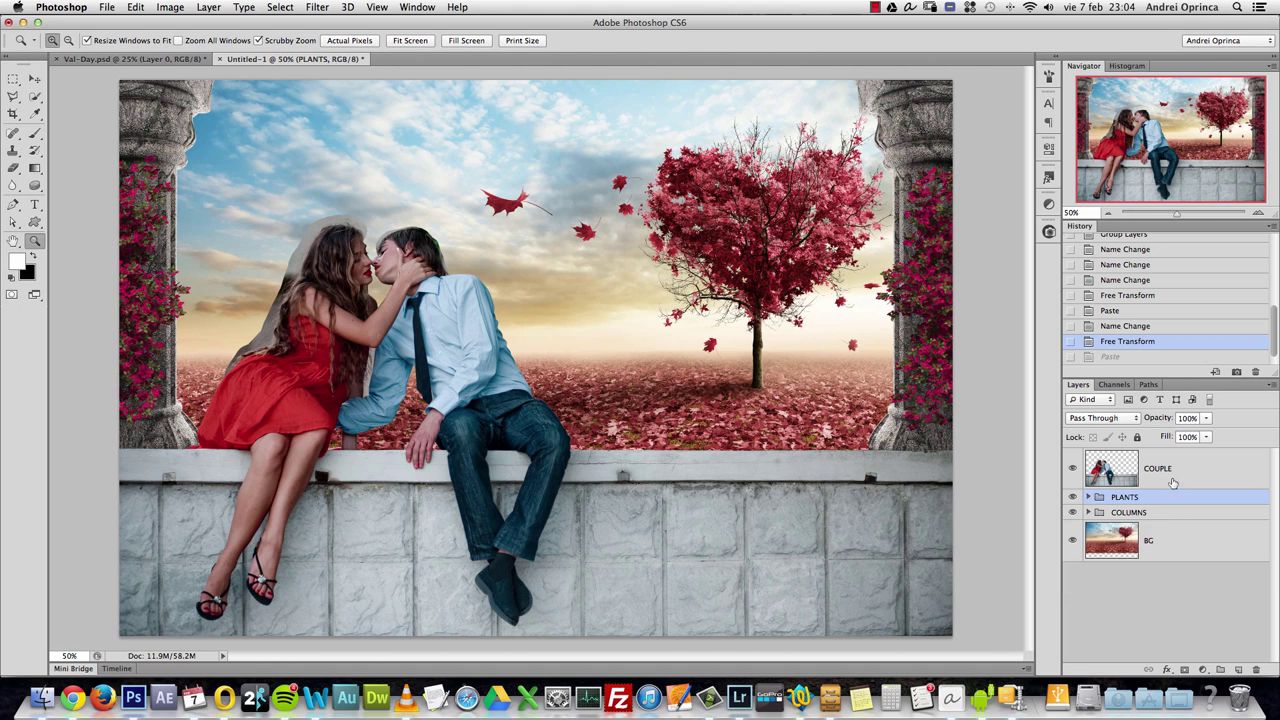
{"action": "left_click", "coordinate": [1157, 470]}
{"action": "key", "text": "super+v"}
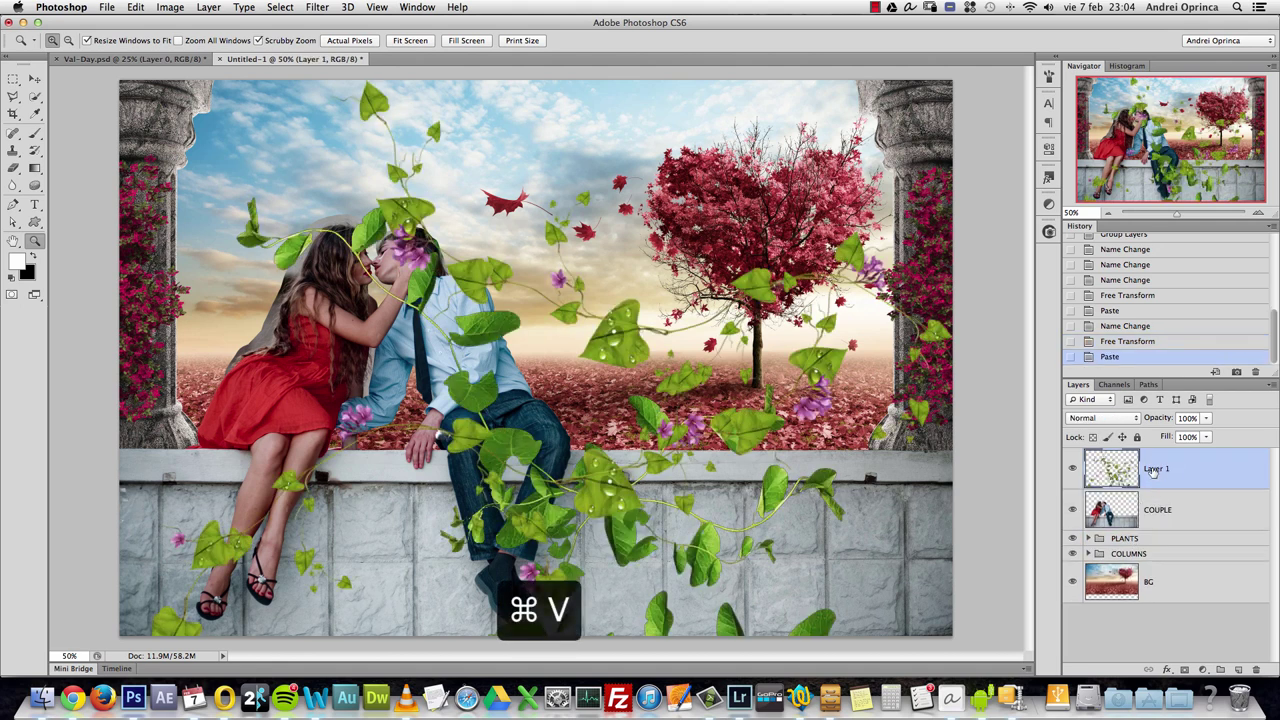
{"action": "double_click", "coordinate": [1155, 469]}
{"action": "key", "text": "BackSpace"}
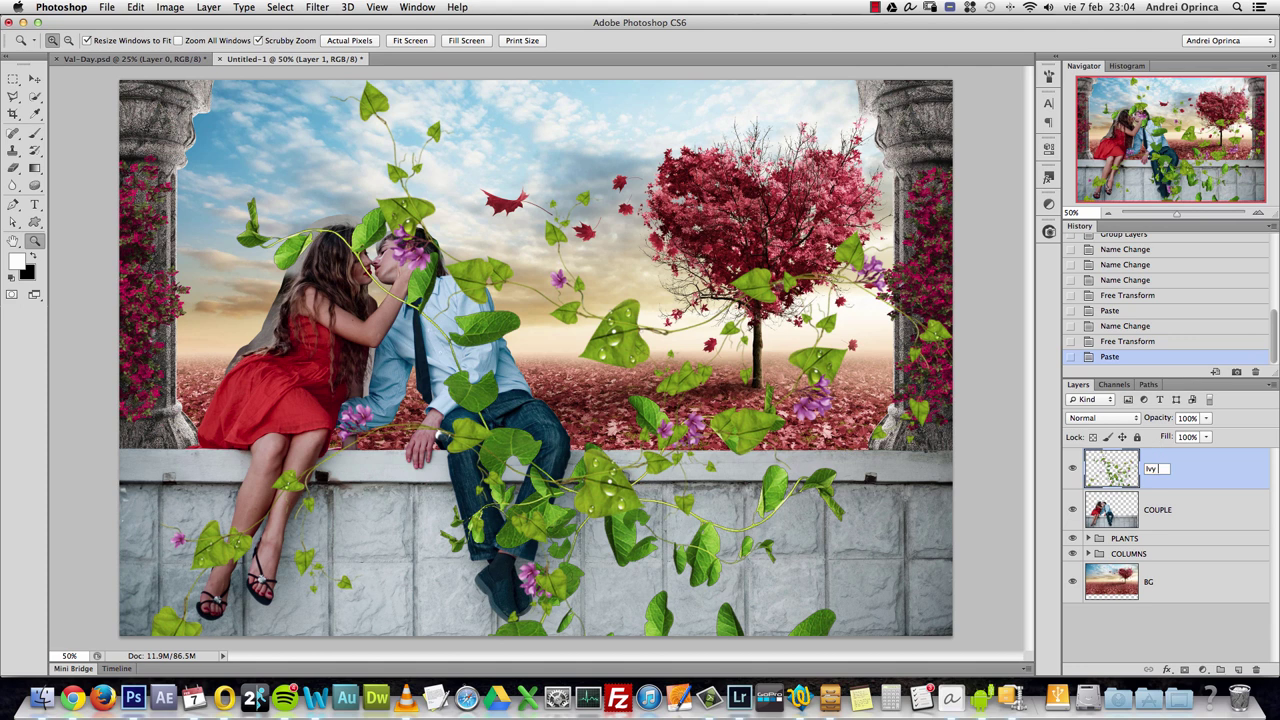
{"action": "type", "text": "Ivy Low 1"}
{"action": "key", "text": "Return"}
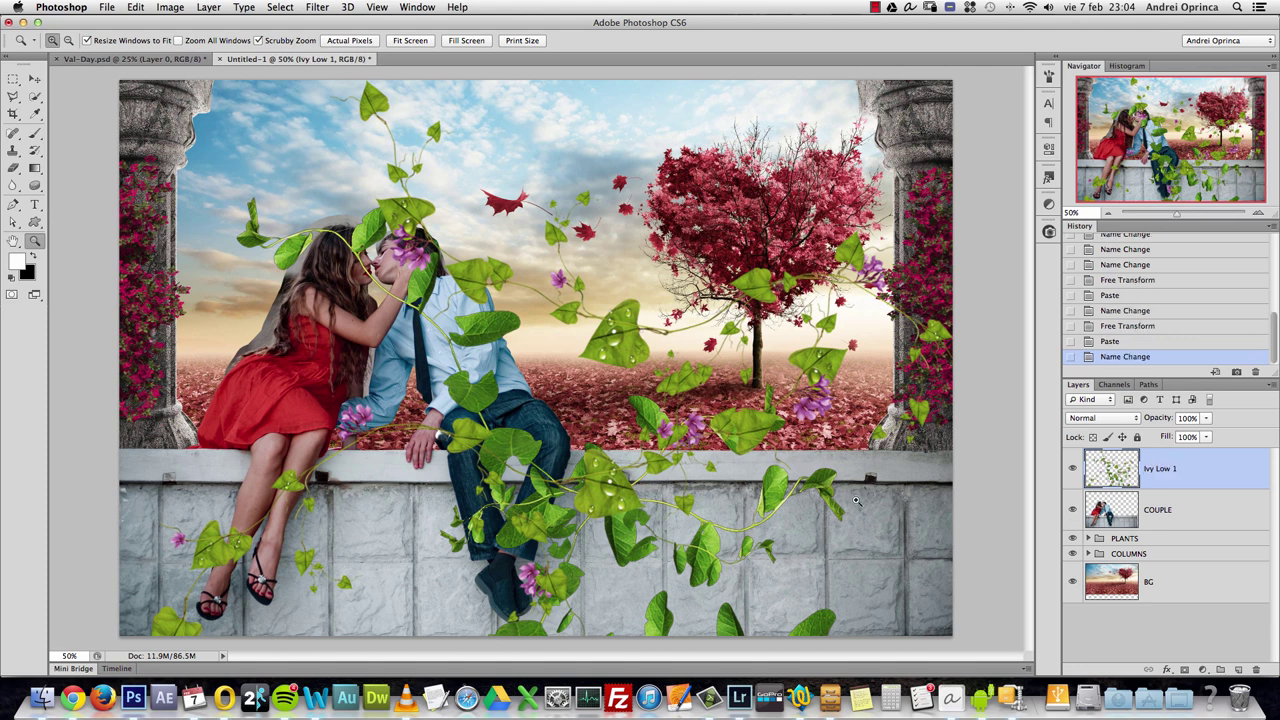
- Free-transform Ivy Low 1 to a small plant and place it low on the wall to the right of the man's shoes
{"action": "key", "text": "ctrl+t"}
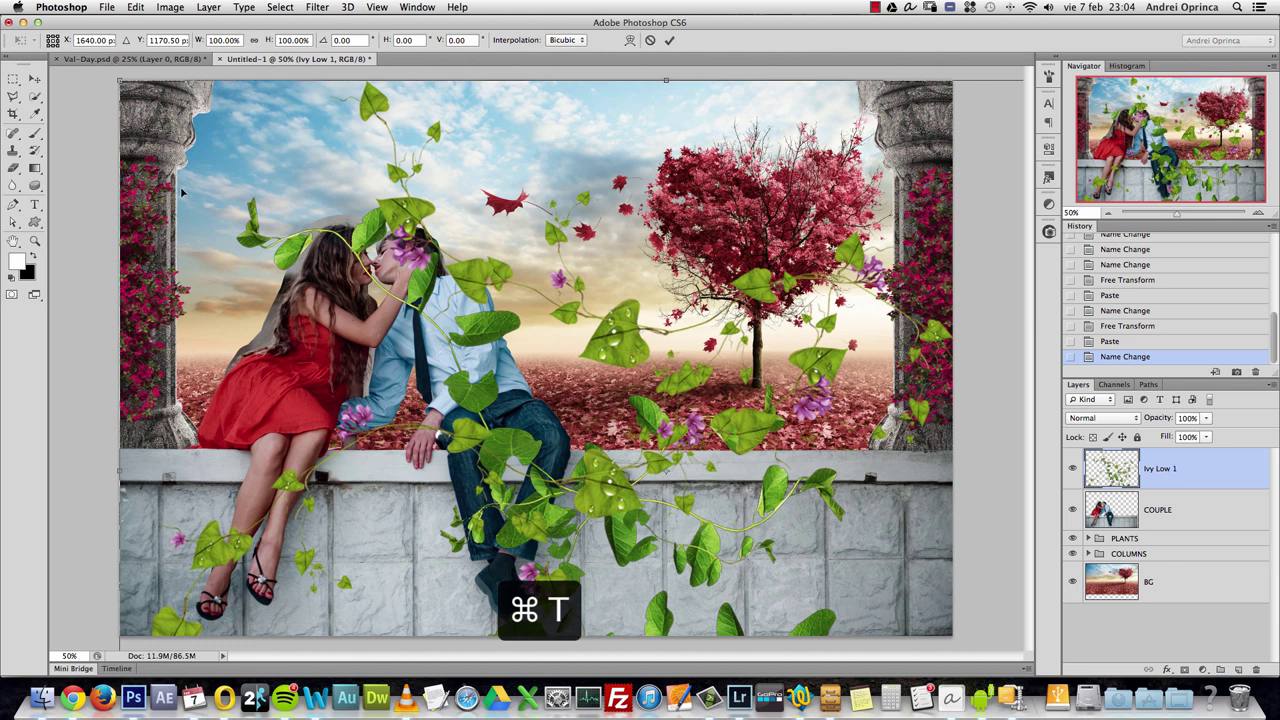
{"action": "left_click_drag", "start_coordinate": [120, 88], "coordinate": [875, 450]}
{"action": "left_click_drag", "start_coordinate": [838, 601], "coordinate": [655, 497]}
{"action": "left_click_drag", "start_coordinate": [774, 562], "coordinate": [667, 573]}
{"action": "key", "text": "Return"}
{"action": "key", "text": "z"}
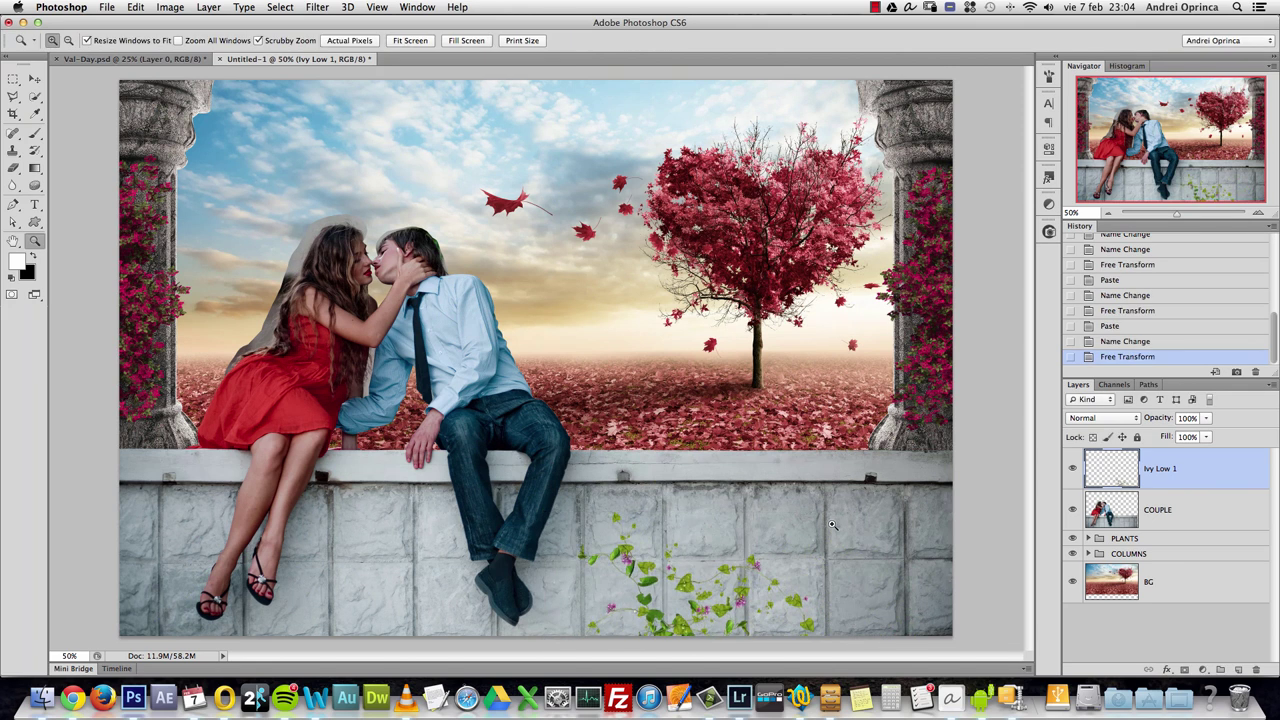
- Duplicate the Ivy Low 1 layer and rename the copy Ivy Low 2
{"action": "key", "text": "super+j"}
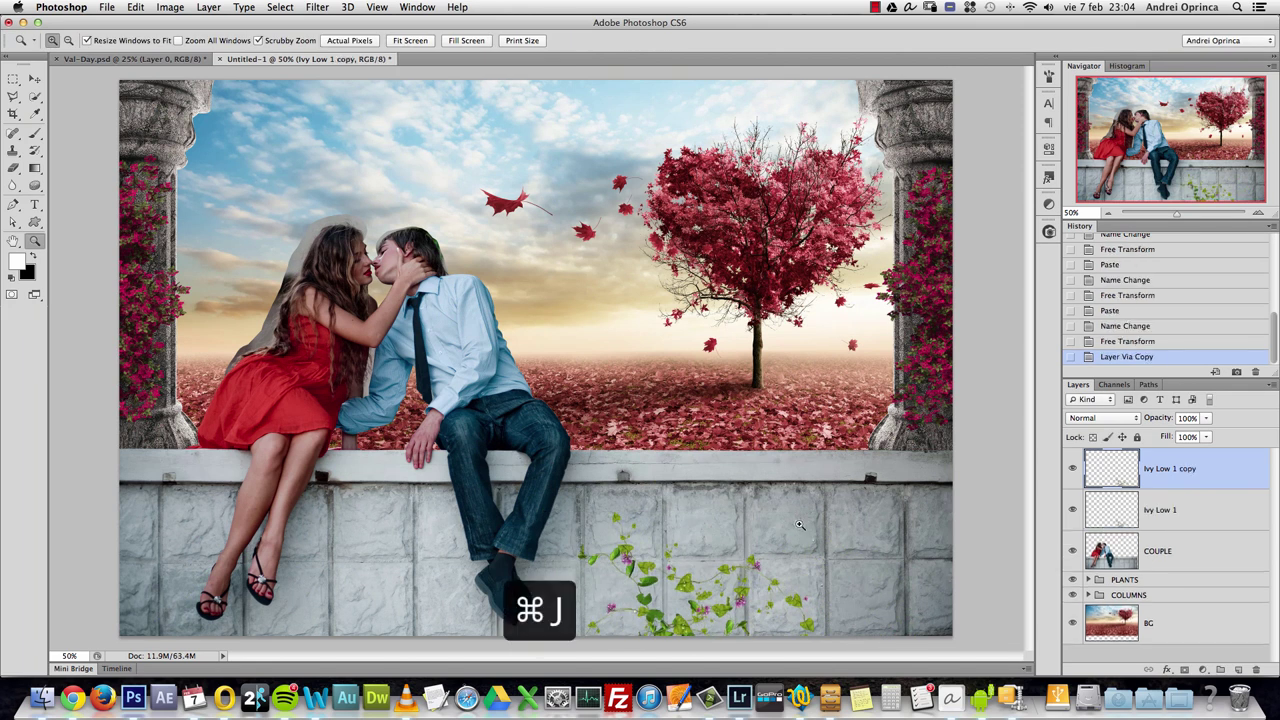
{"action": "double_click", "coordinate": [1180, 470]}
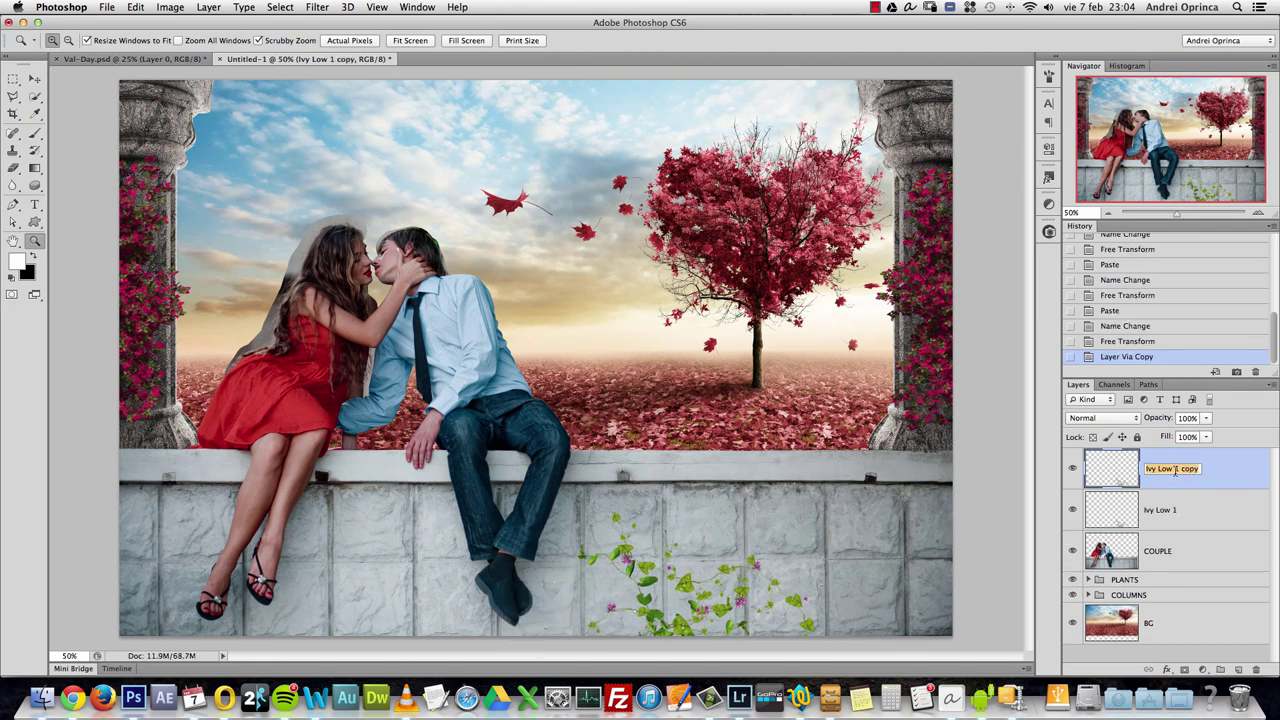
{"action": "double_click", "coordinate": [1189, 469]}
{"action": "type", "text": "2"}
{"action": "key", "text": "Return"}
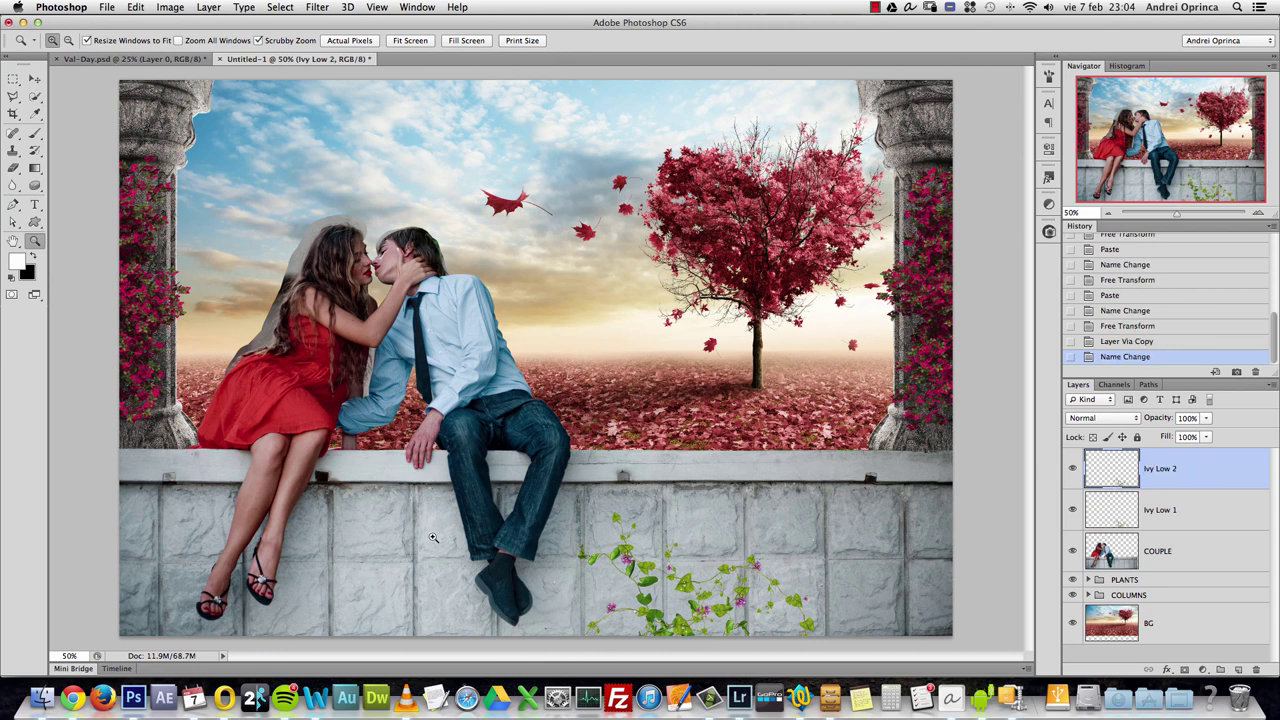
- Move Ivy Low 2 onto the lower wall between the woman's and the man's feet and rotate it about 43 degrees
{"action": "key", "text": "v"}
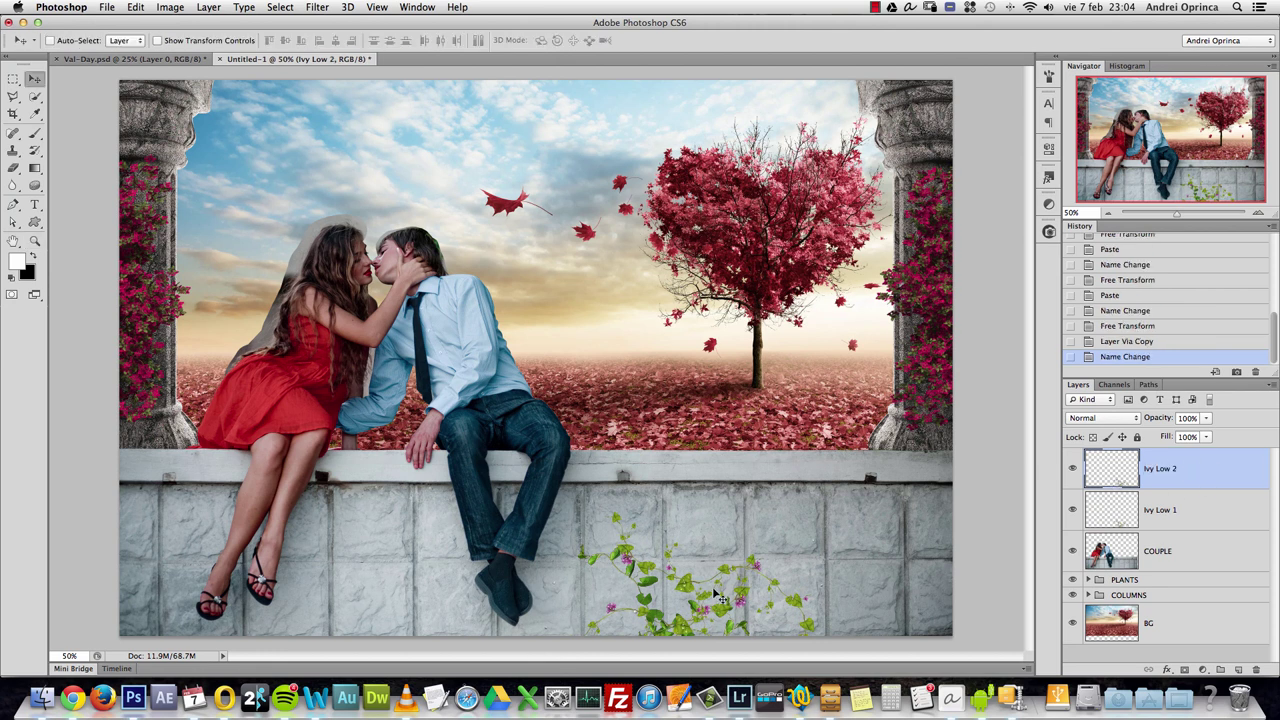
{"action": "left_click_drag", "start_coordinate": [720, 596], "coordinate": [445, 636]}
{"action": "key", "text": "super+t"}
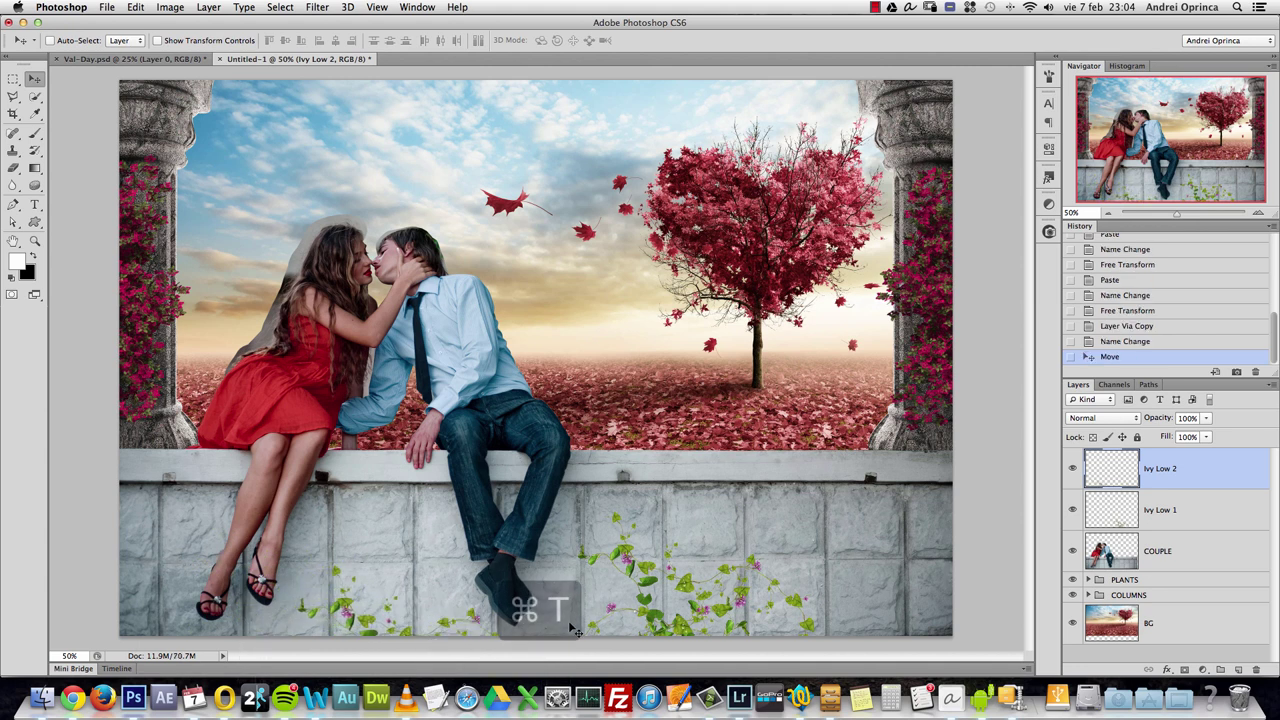
{"action": "left_click_drag", "start_coordinate": [566, 445], "coordinate": [698, 585]}
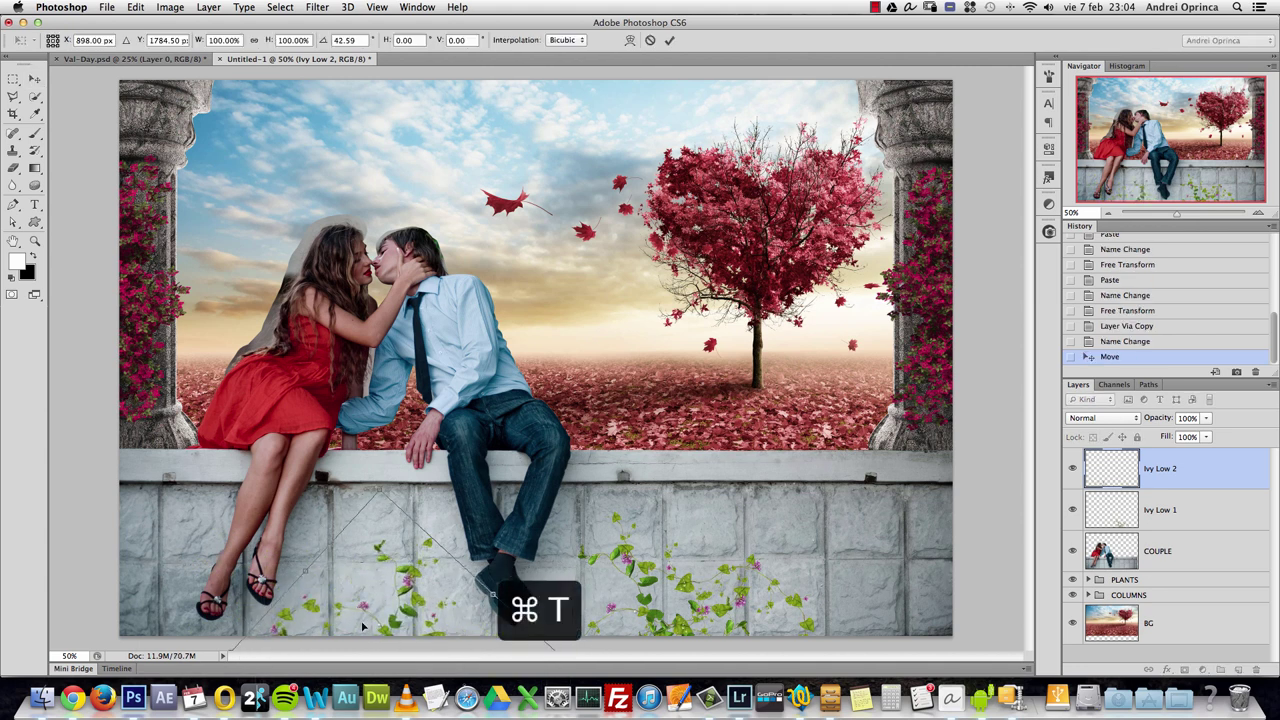
{"action": "left_click_drag", "start_coordinate": [402, 596], "coordinate": [398, 580]}
{"action": "key", "text": "Return"}
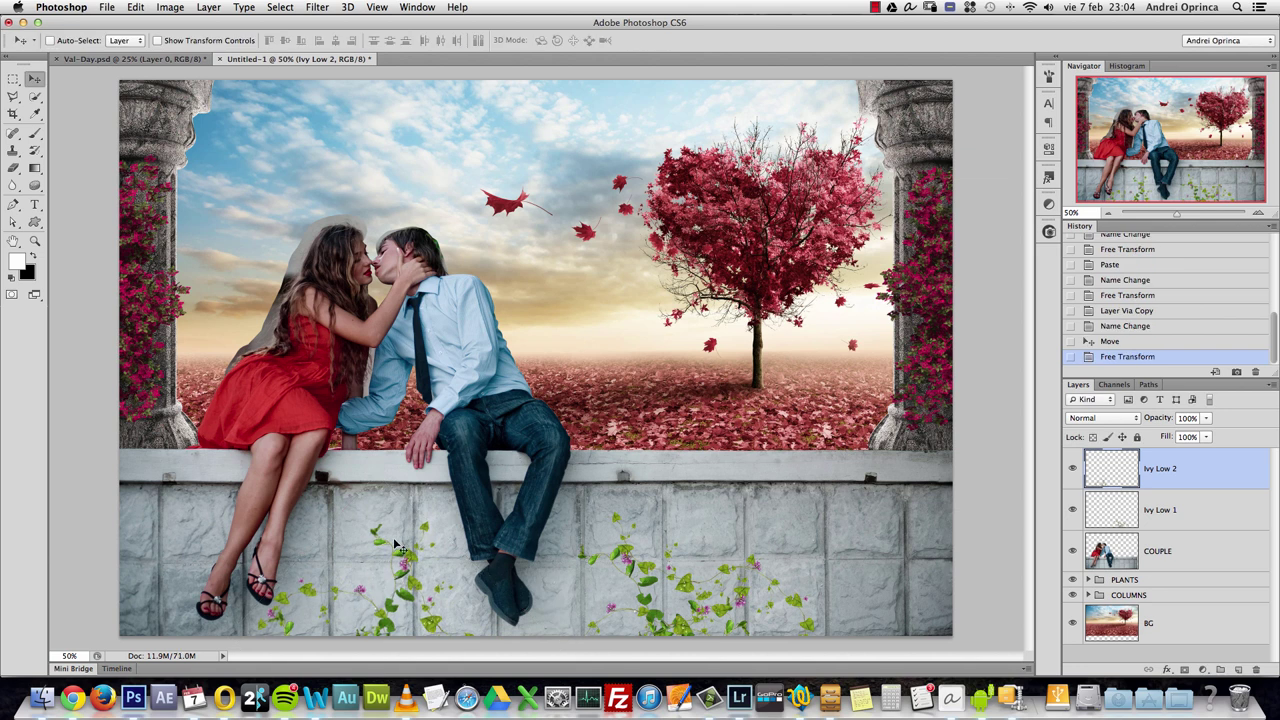
- Duplicate Ivy Low 2, flip the copy horizontally and fit it on the wall at the left image edge beside the woman's feet
{"action": "key", "text": "super+j"}
{"action": "left_click_drag", "start_coordinate": [527, 642], "coordinate": [129, 530]}
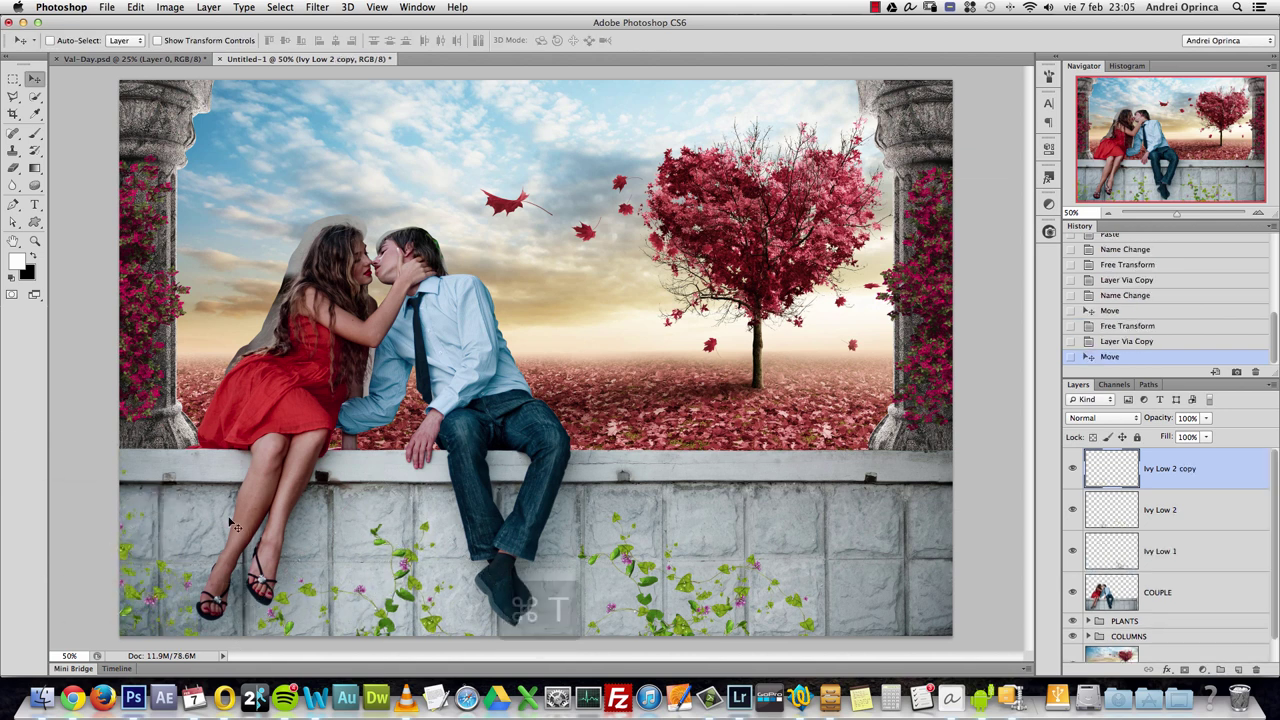
{"action": "key", "text": "super+t"}
{"action": "right_click", "coordinate": [171, 500]}
{"action": "left_click", "coordinate": [257, 653]}
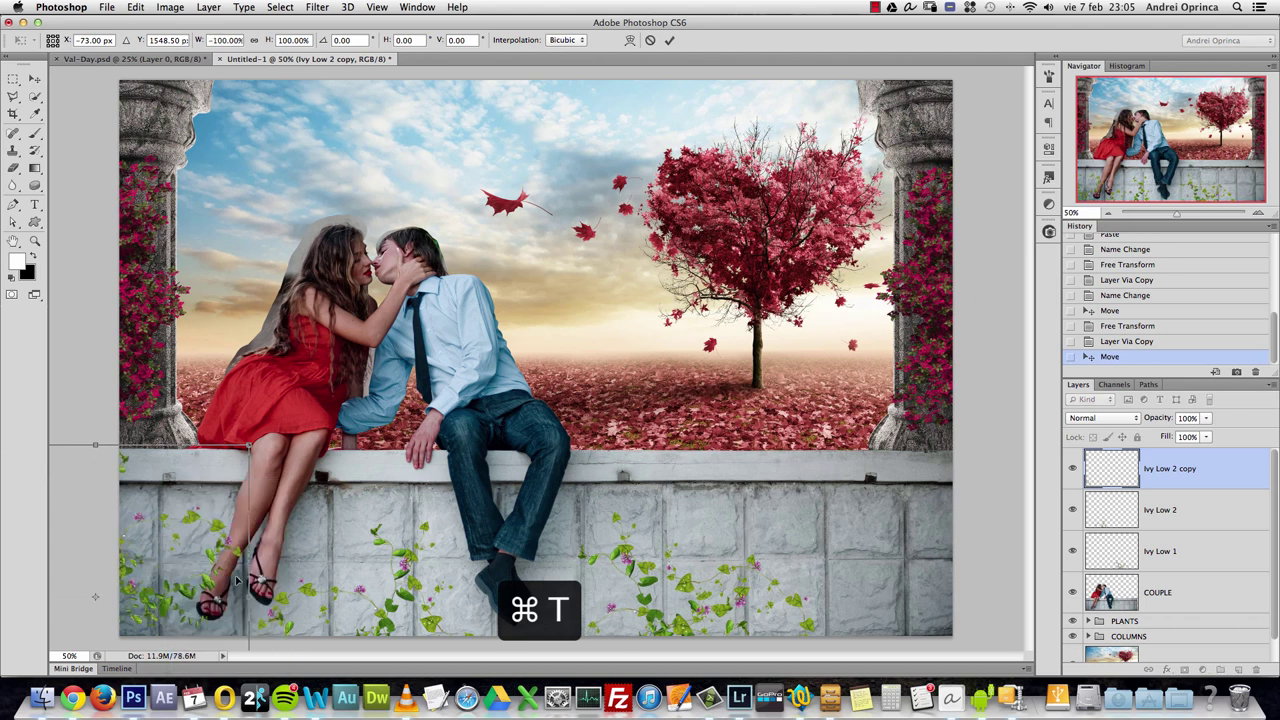
{"action": "left_click_drag", "start_coordinate": [240, 448], "coordinate": [196, 562]}
{"action": "key", "text": "Return"}
- Erase the stray speck of Ivy Low 2 copy on the wall ledge near the left image edge
{"action": "key", "text": "super+1"}
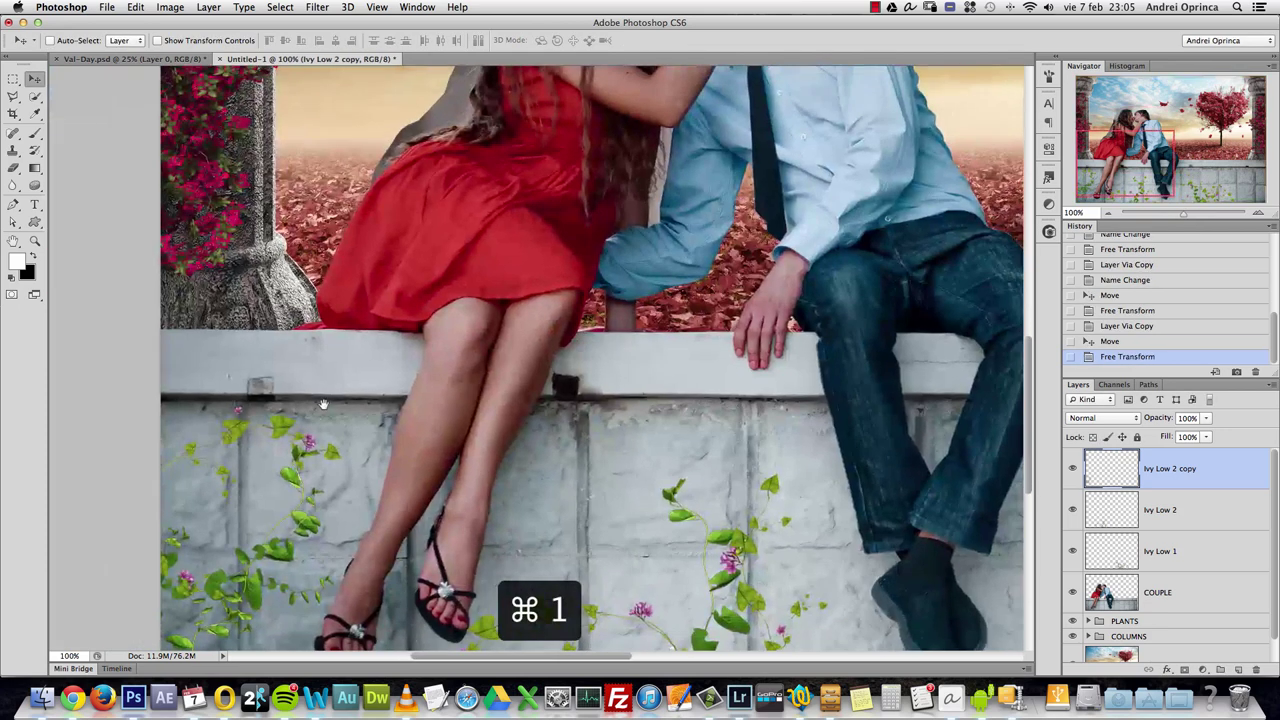
{"action": "left_click_drag", "start_coordinate": [315, 401], "coordinate": [473, 401]}
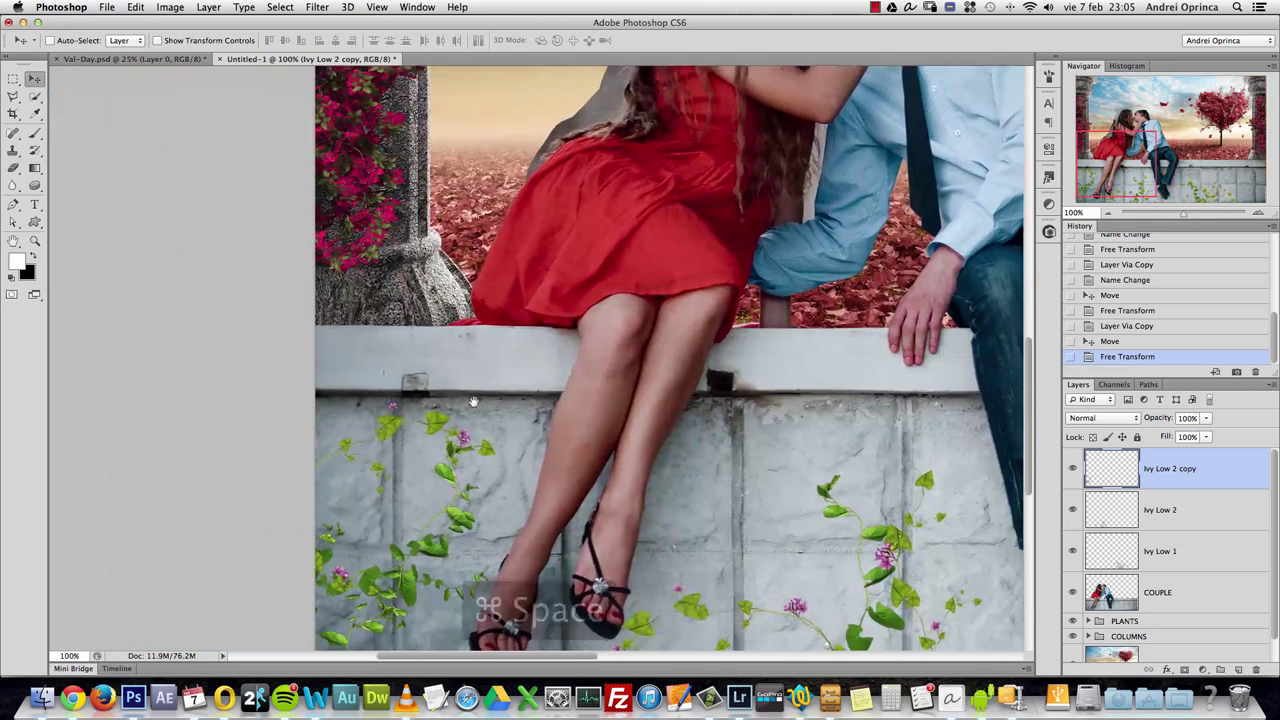
{"action": "left_click", "coordinate": [348, 400], "text": "super"}
{"action": "key", "text": "e"}
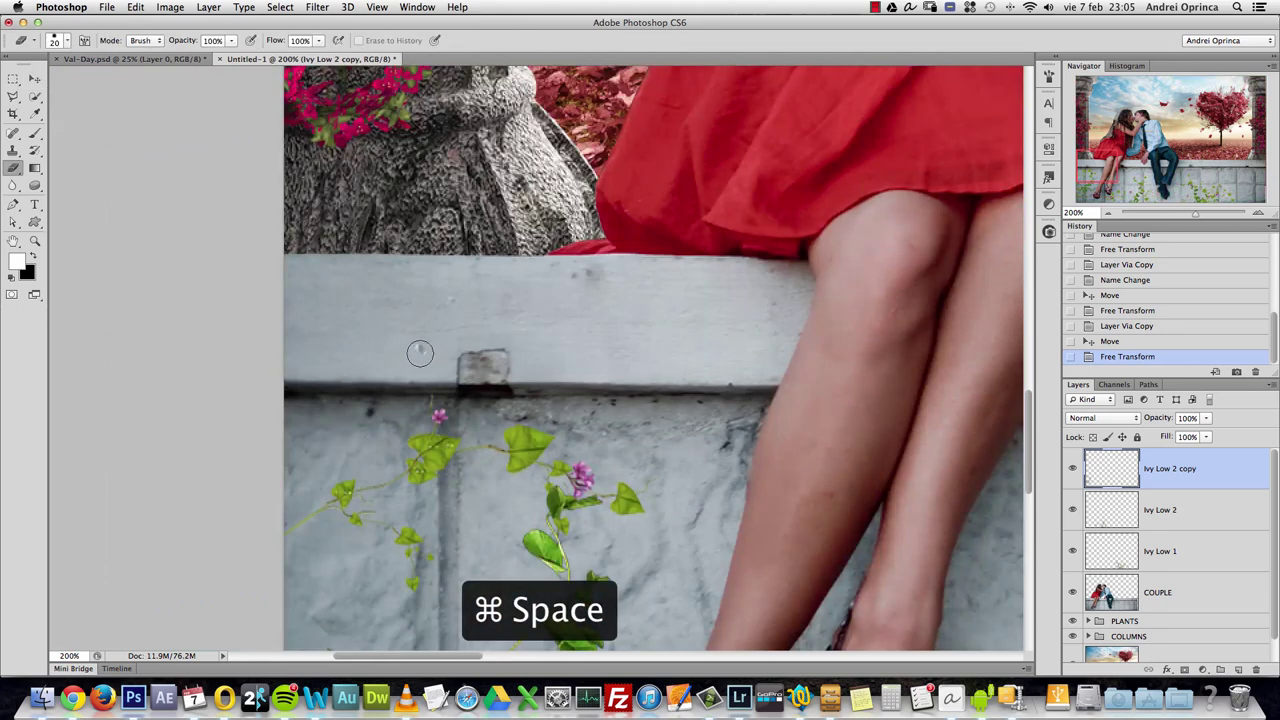
{"action": "left_click", "coordinate": [402, 347]}
- Erase the stray speck of Ivy Low 2 on the wall just to the right of the woman's foot
{"action": "scroll", "coordinate": [667, 396], "scroll_direction": "down", "scroll_amount": 10}
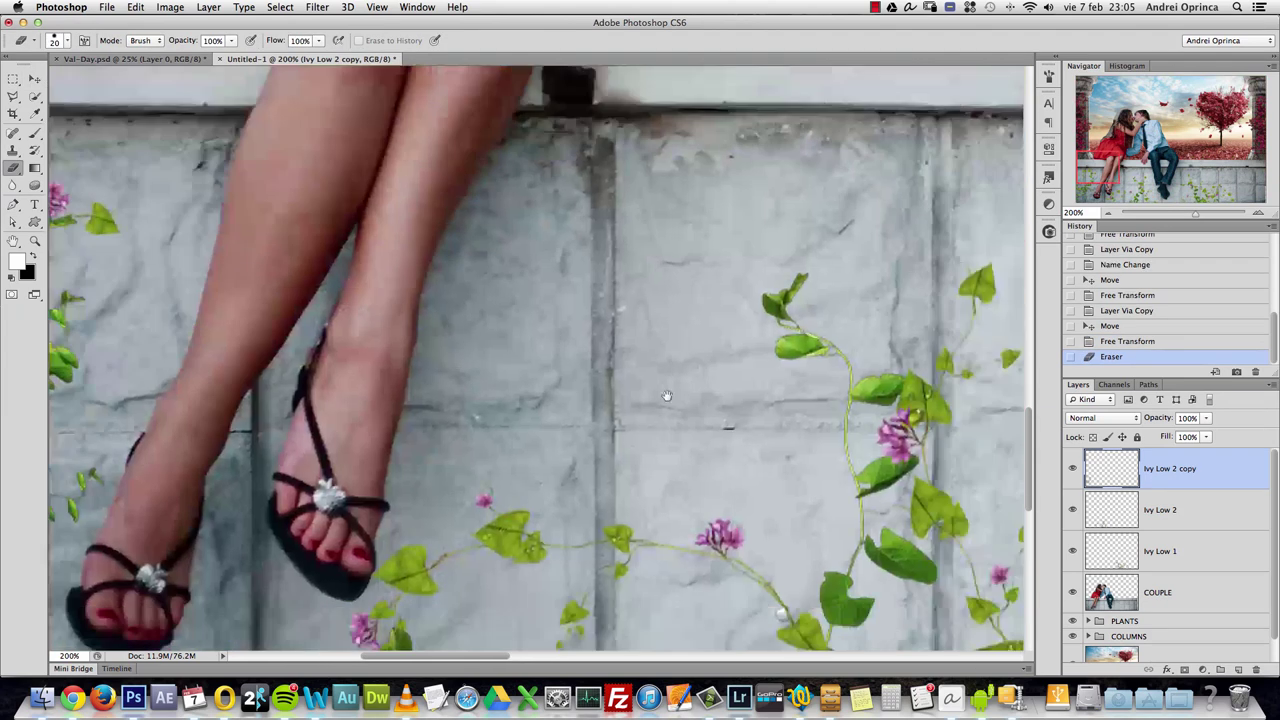
{"action": "scroll", "coordinate": [667, 396], "scroll_direction": "right", "scroll_amount": 5}
{"action": "scroll", "coordinate": [667, 396], "scroll_direction": "down", "scroll_amount": 3}
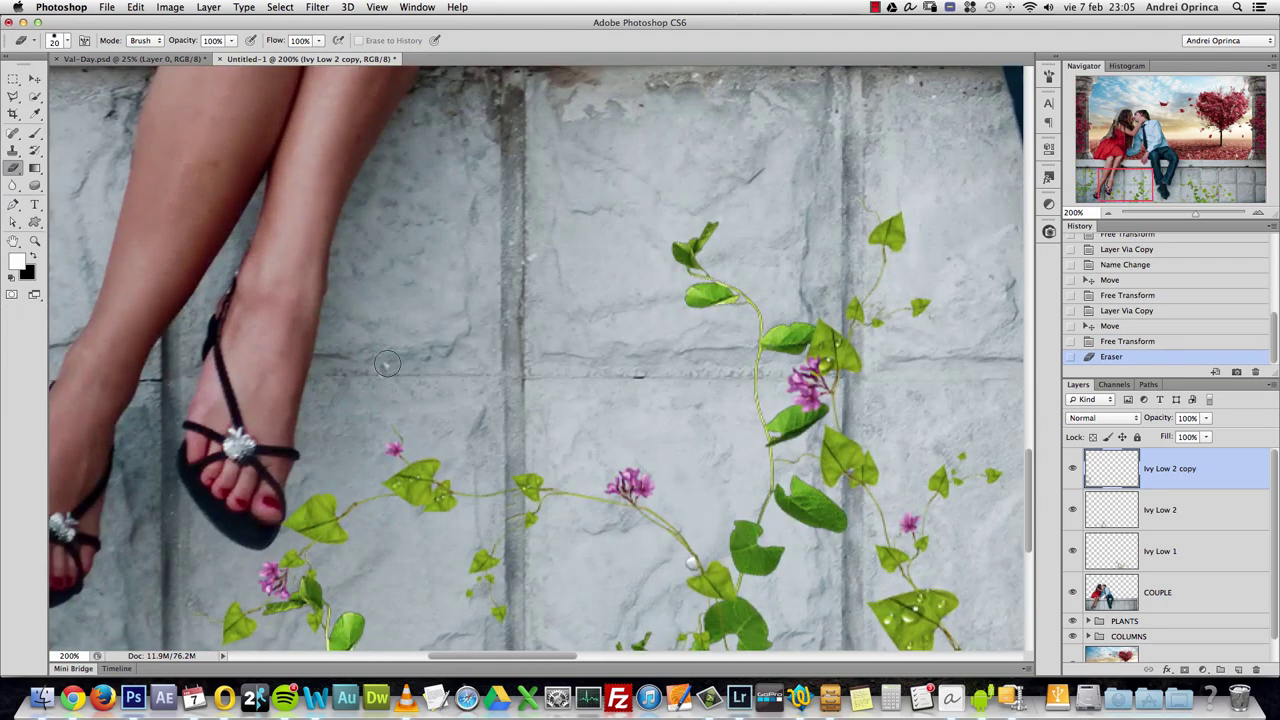
{"action": "left_click", "coordinate": [387, 363]}
{"action": "key", "text": "v"}
{"action": "left_click", "coordinate": [428, 488], "text": "super"}
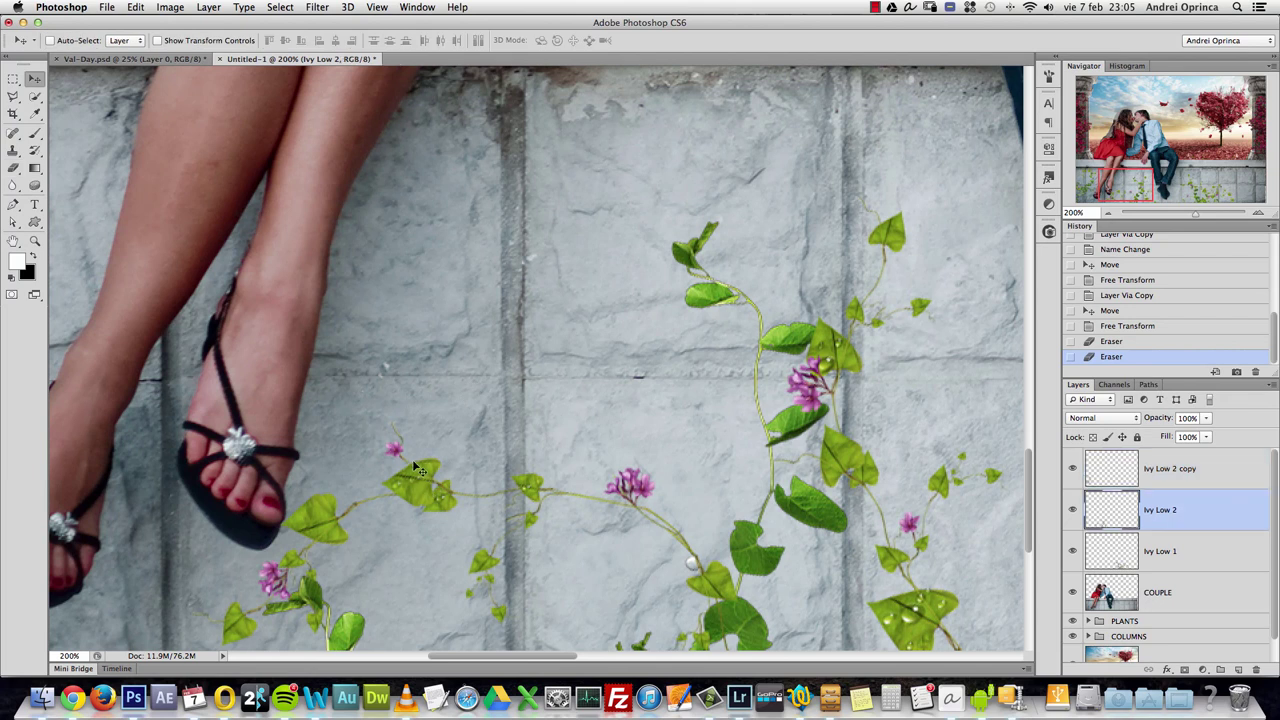
{"action": "key", "text": "e"}
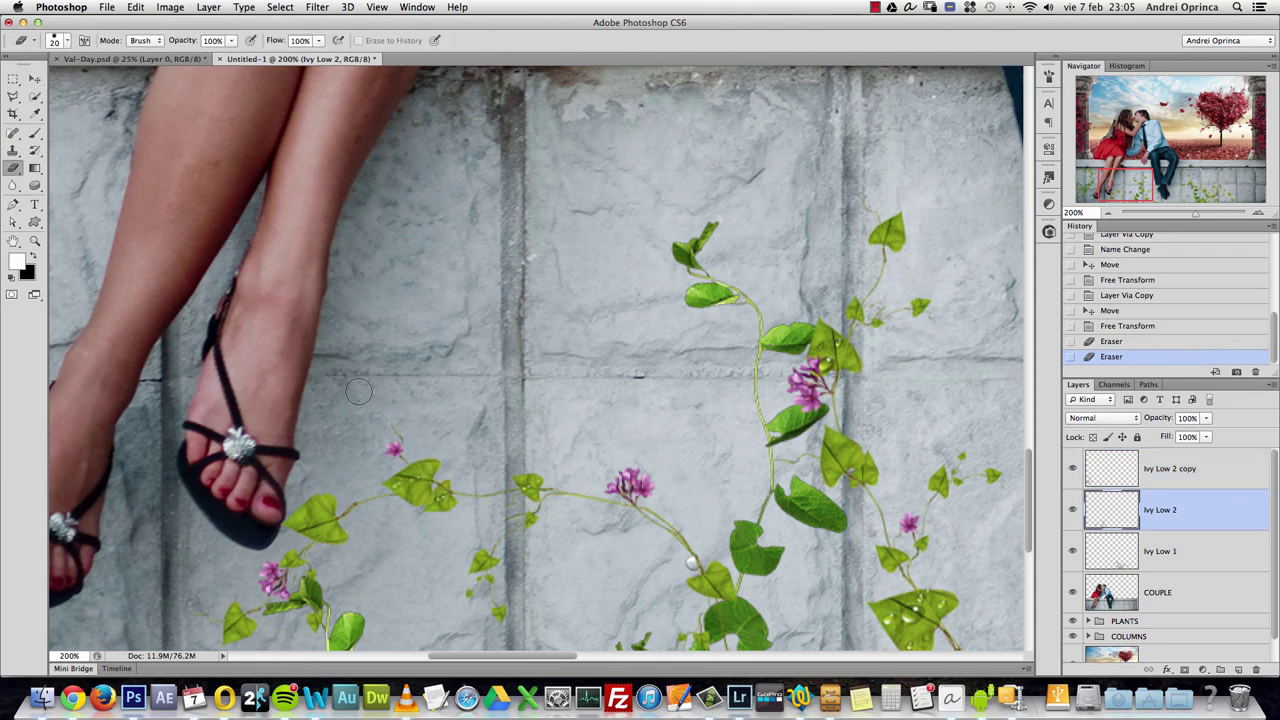
{"action": "left_click", "coordinate": [372, 388]}
- Examine the wall and ivy around the man's shoes for stray specks and check which ivy layer they belong to
{"action": "scroll", "coordinate": [440, 349], "scroll_direction": "right", "scroll_amount": 5}
{"action": "scroll", "coordinate": [440, 349], "scroll_direction": "down", "scroll_amount": 5}
{"action": "scroll", "coordinate": [440, 349], "scroll_direction": "right", "scroll_amount": 5}
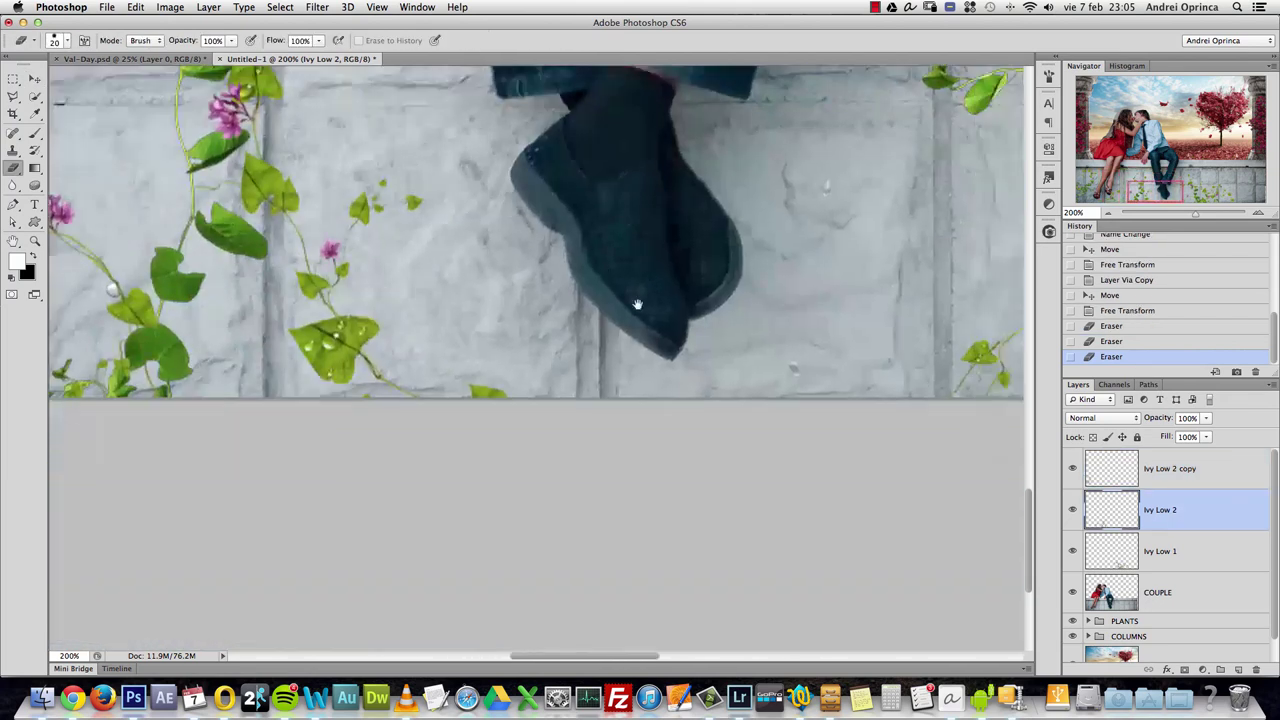
{"action": "scroll", "coordinate": [359, 430], "scroll_direction": "right", "scroll_amount": 2}
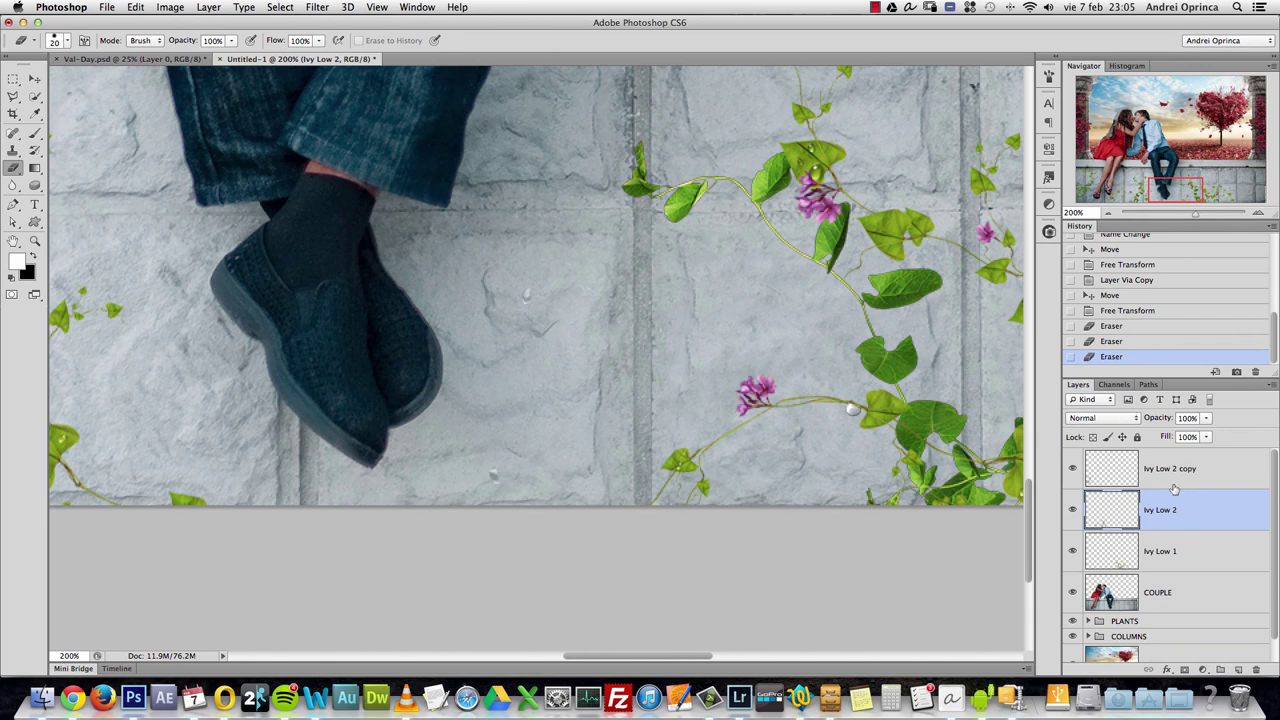
{"action": "scroll", "coordinate": [658, 430], "scroll_direction": "left", "scroll_amount": 10}
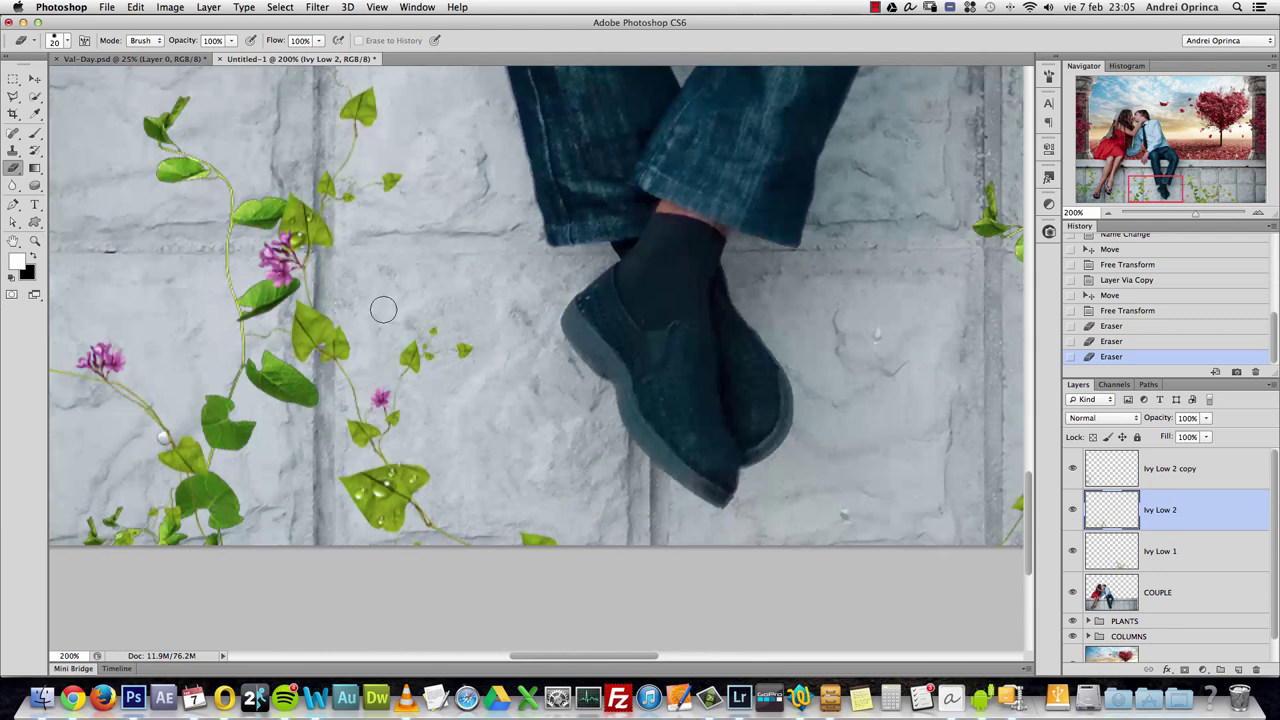
{"action": "scroll", "coordinate": [782, 319], "scroll_direction": "right", "scroll_amount": 10}
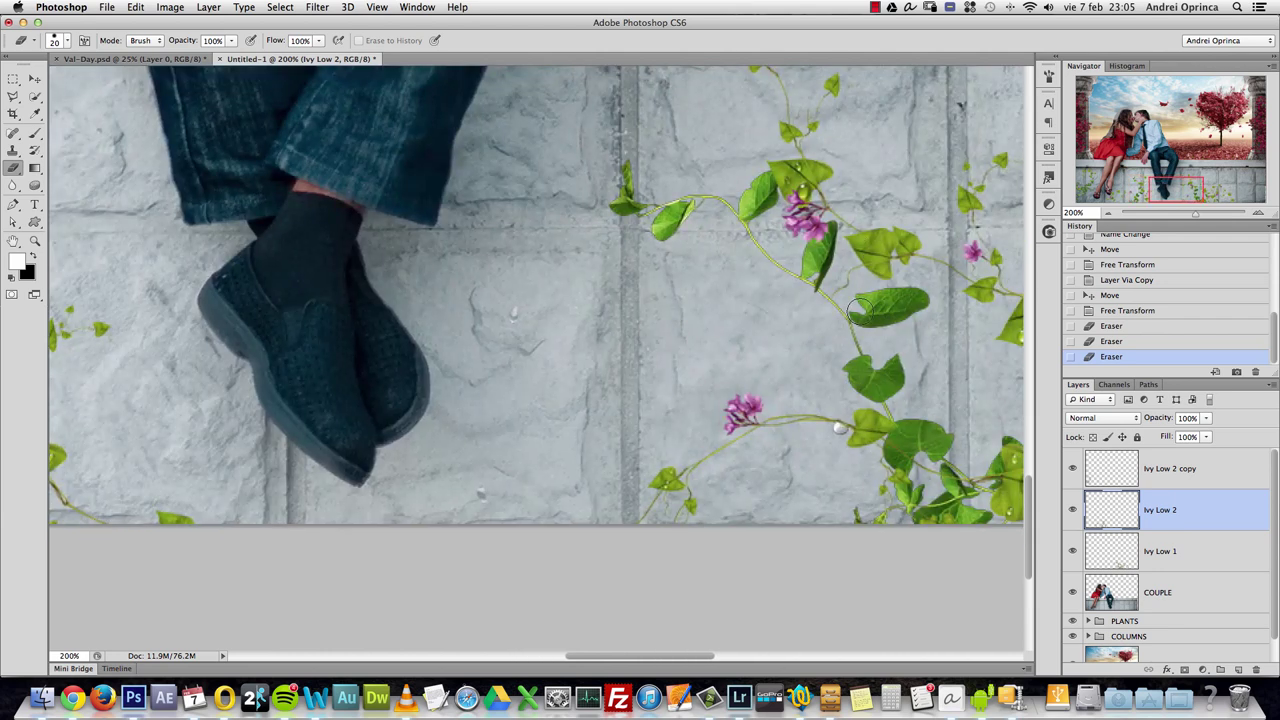
{"action": "left_click", "coordinate": [1205, 559]}
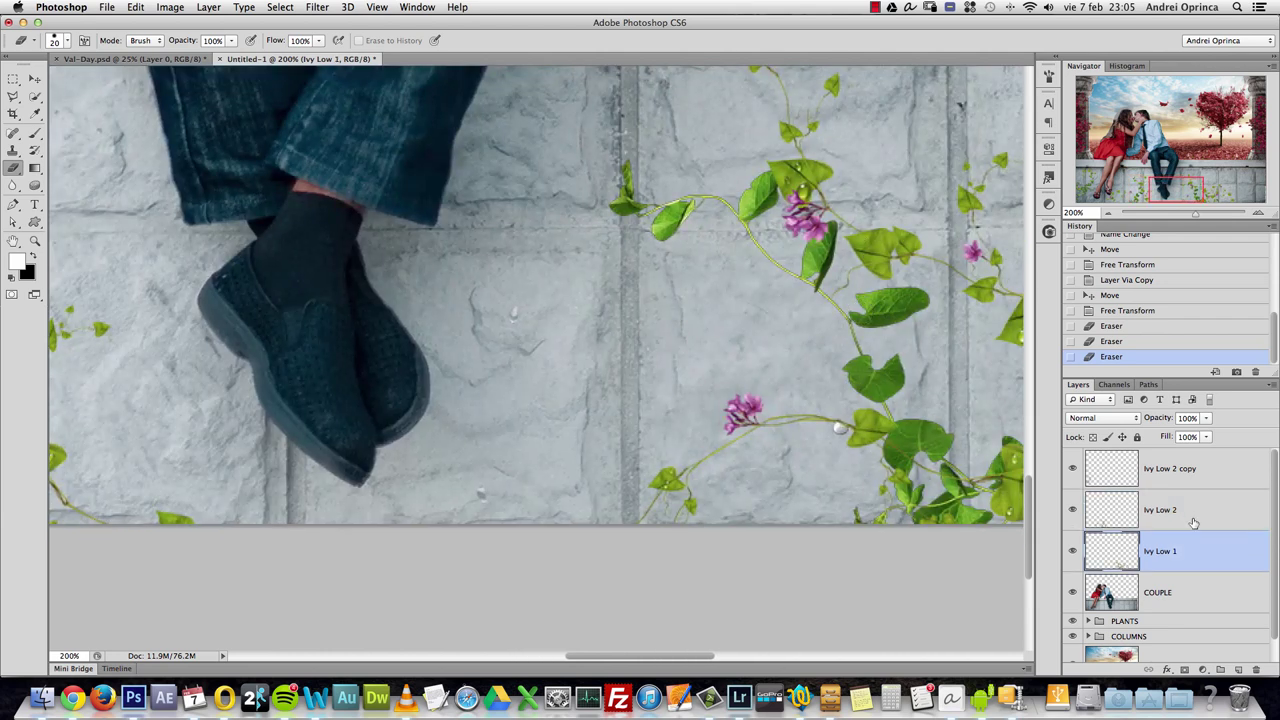
{"action": "left_click", "coordinate": [1193, 522]}
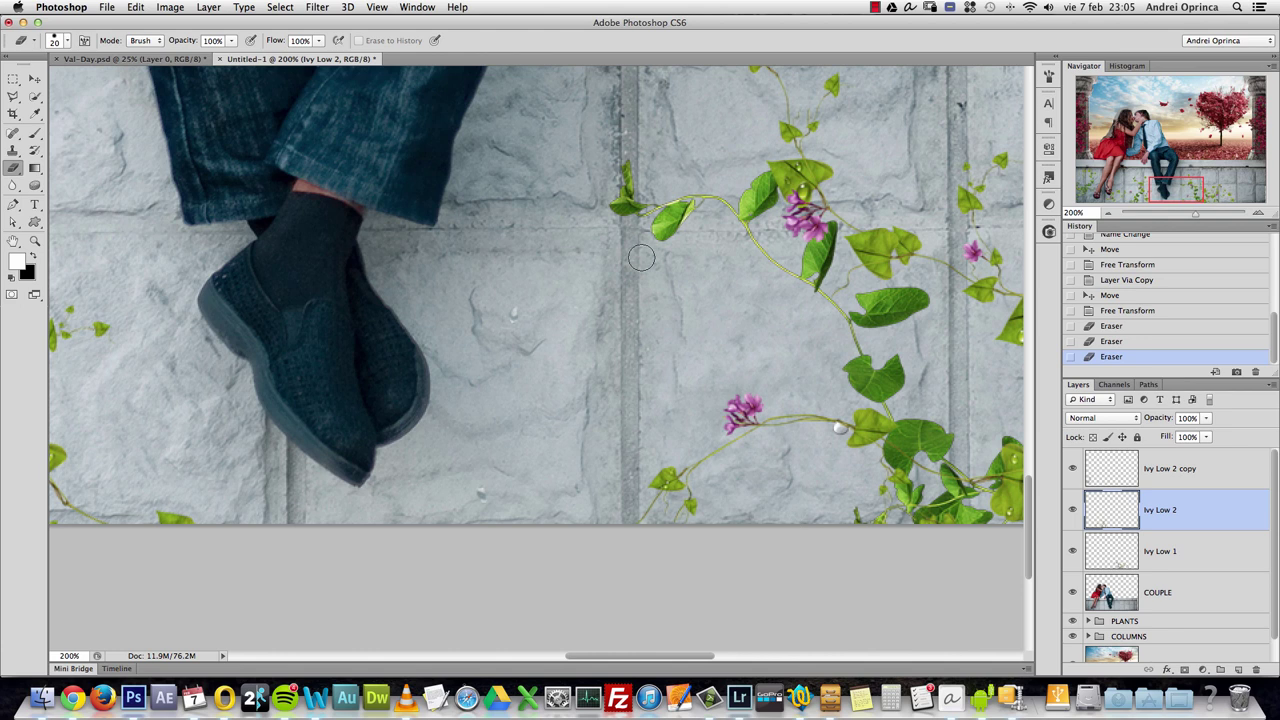
- Erase the two stray specks of Ivy Low 1 on the wall to the right of the man's shoes
{"action": "key", "text": "v"}
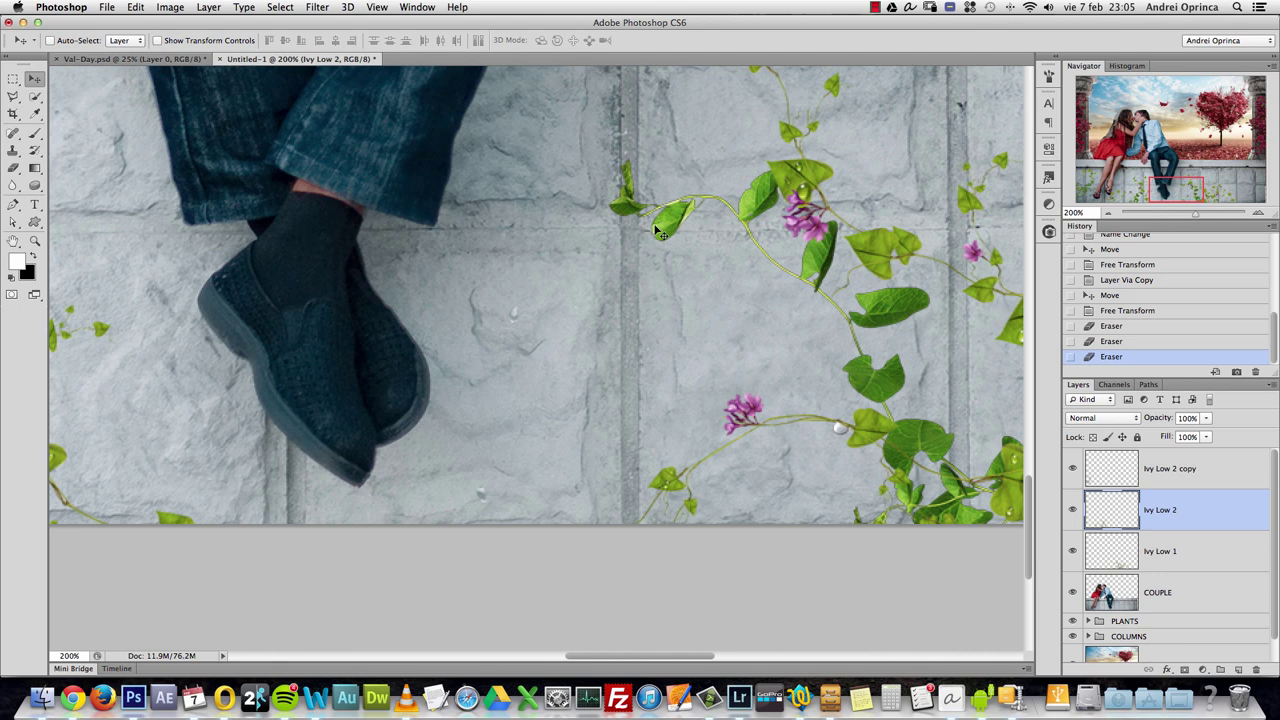
{"action": "scroll", "coordinate": [298, 362], "scroll_direction": "left", "scroll_amount": 10}
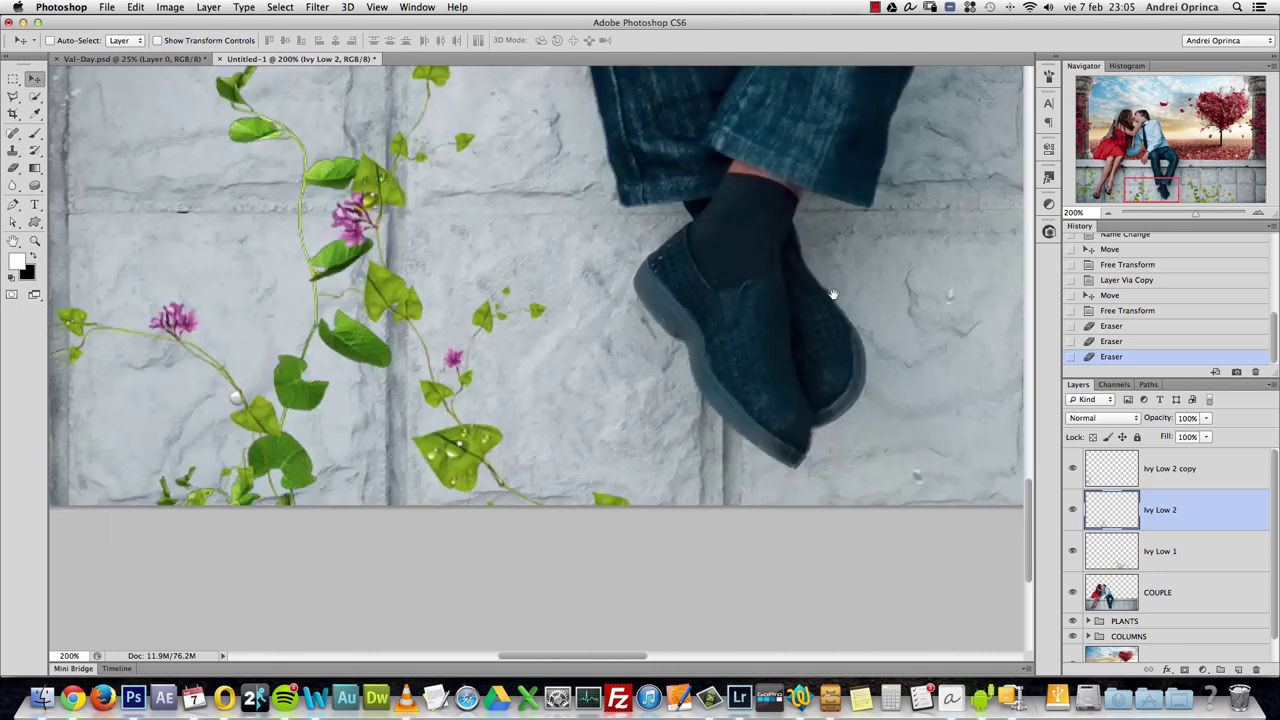
{"action": "scroll", "coordinate": [833, 295], "scroll_direction": "right", "scroll_amount": 10}
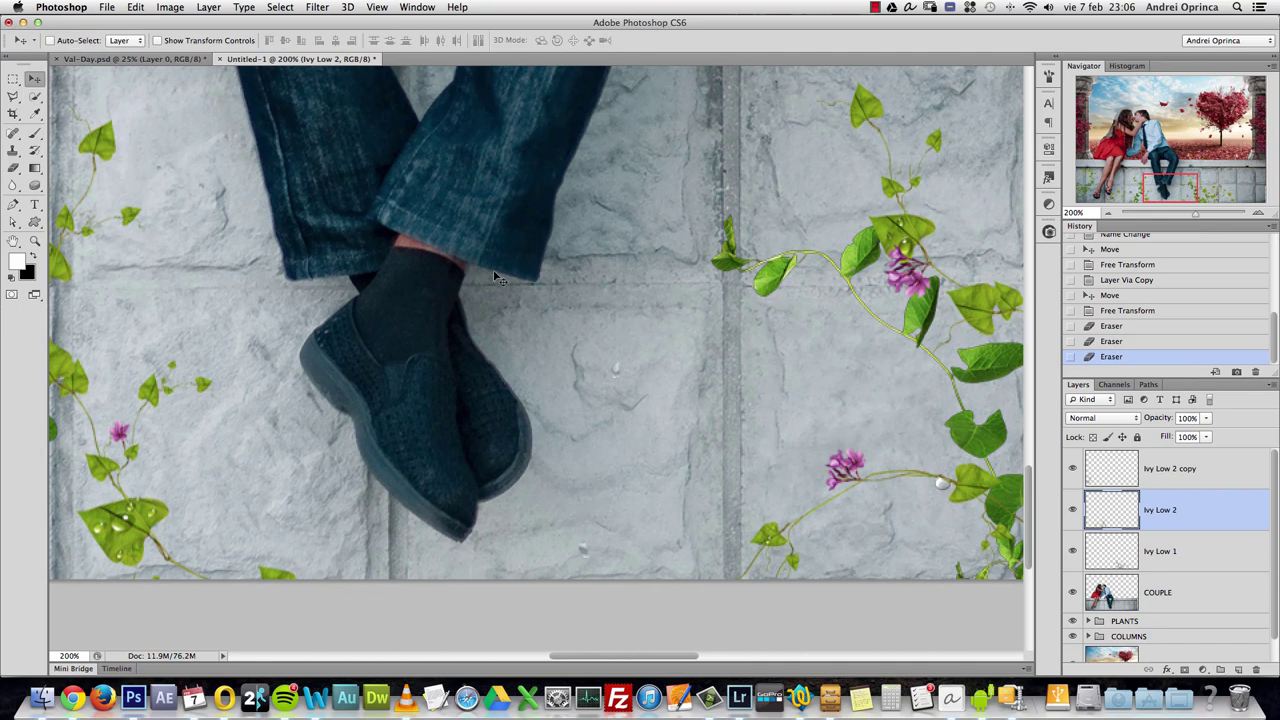
{"action": "left_click", "coordinate": [778, 288], "text": "super"}
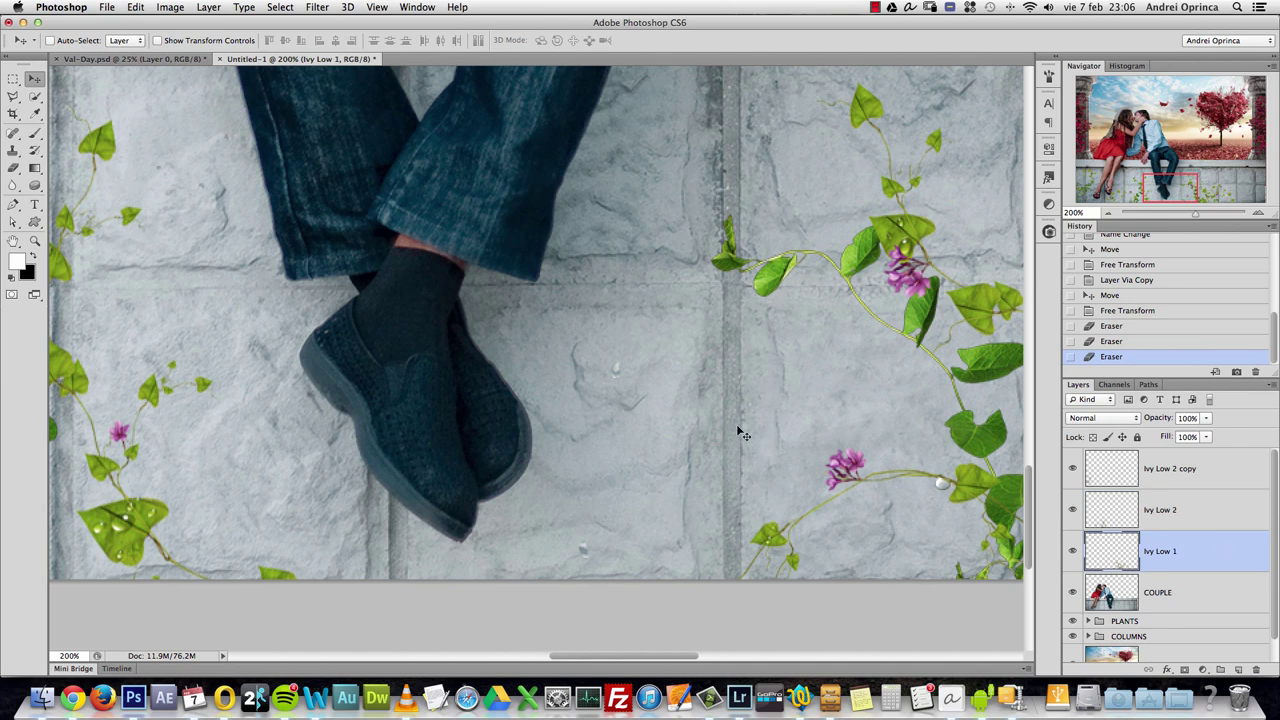
{"action": "scroll", "coordinate": [743, 433], "scroll_direction": "right", "scroll_amount": 5}
{"action": "key", "text": "e"}
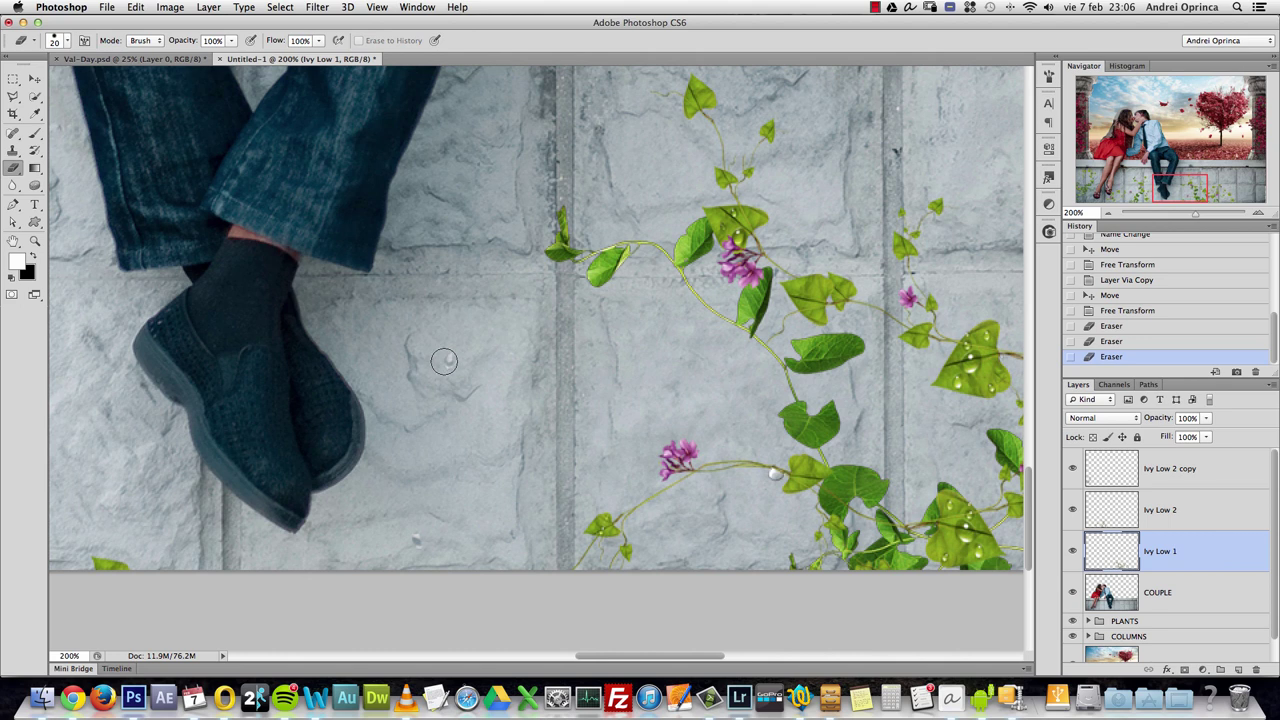
{"action": "left_click_drag", "start_coordinate": [444, 361], "coordinate": [447, 385]}
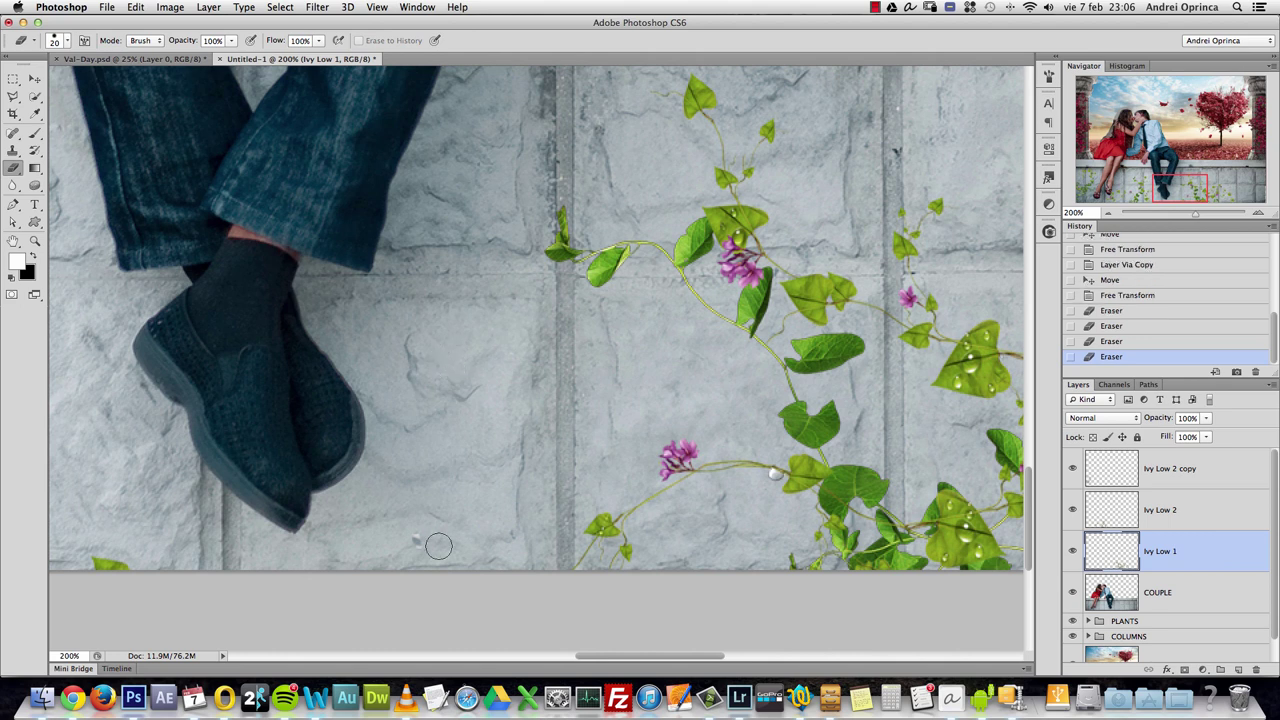
{"action": "left_click_drag", "start_coordinate": [438, 545], "coordinate": [414, 530]}
- Review the whole composition with the cleaned ivy along the lower wall
{"action": "left_click_drag", "start_coordinate": [257, 382], "coordinate": [552, 410]}
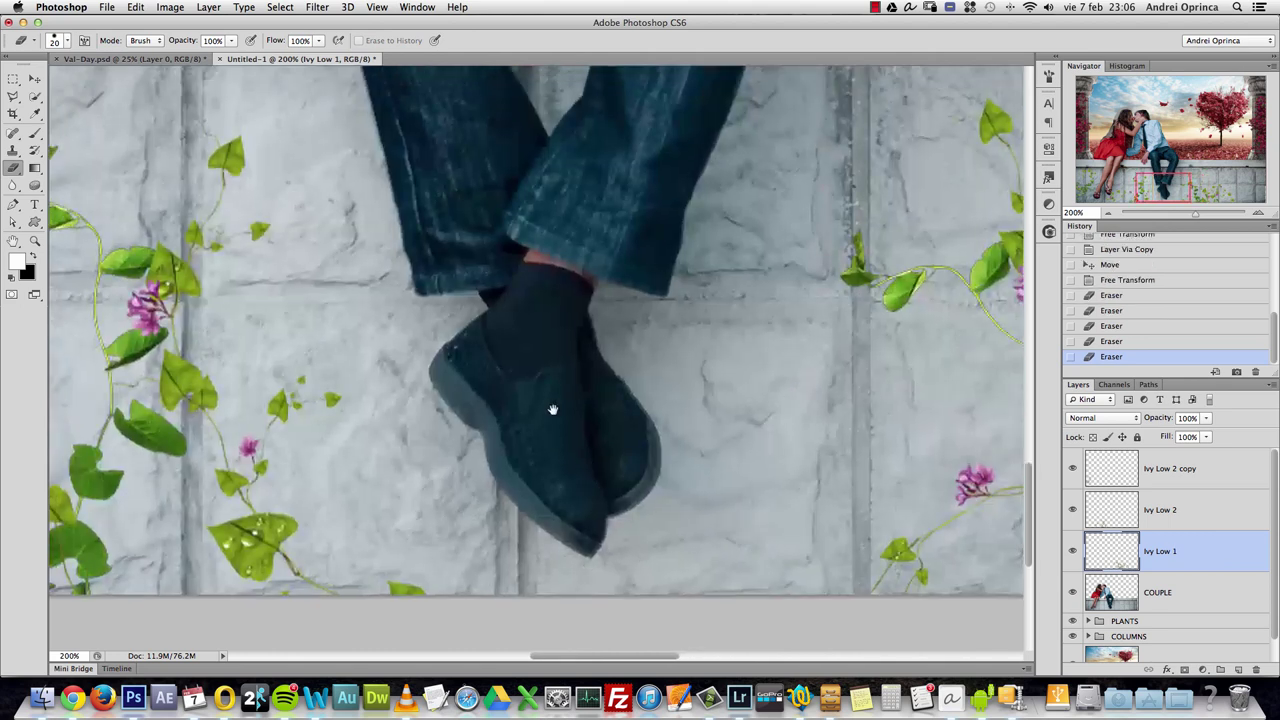
{"action": "scroll", "coordinate": [552, 410], "scroll_direction": "left", "scroll_amount": 5}
{"action": "key", "text": "super+minus"}
{"action": "key", "text": "super+minus"}
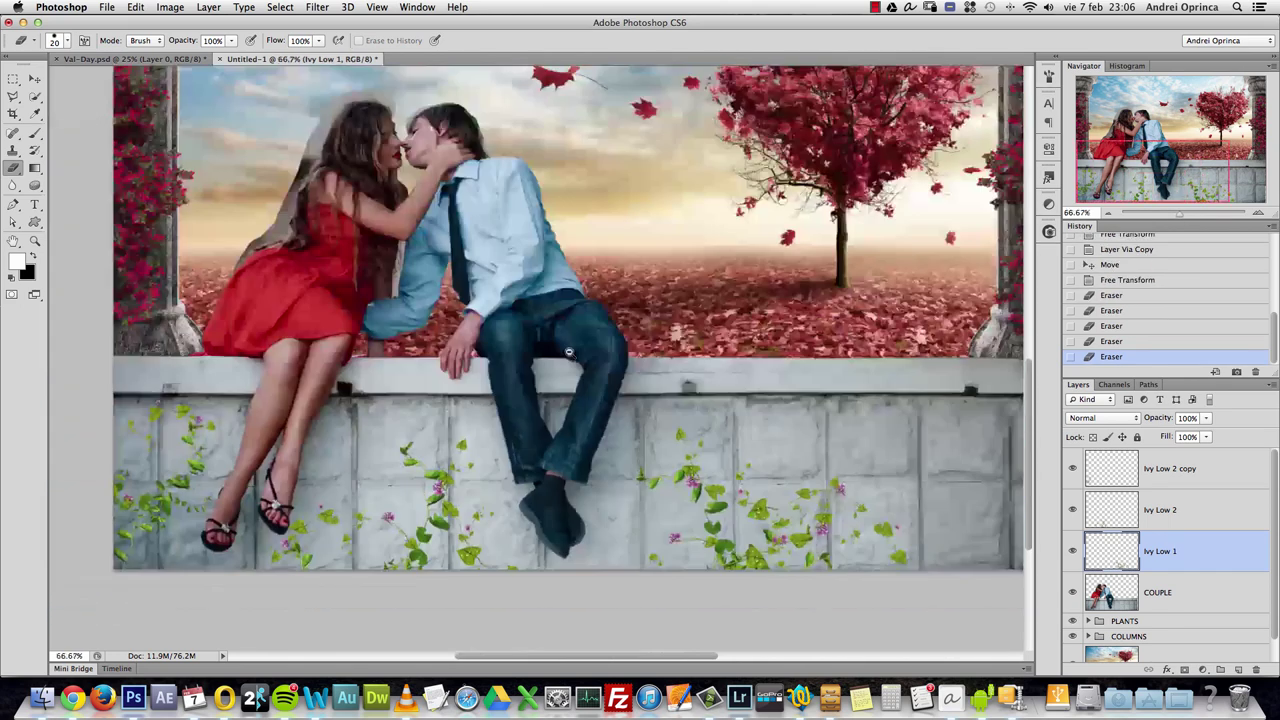
{"action": "key", "text": "super+minus"}
{"action": "key", "text": "v"}
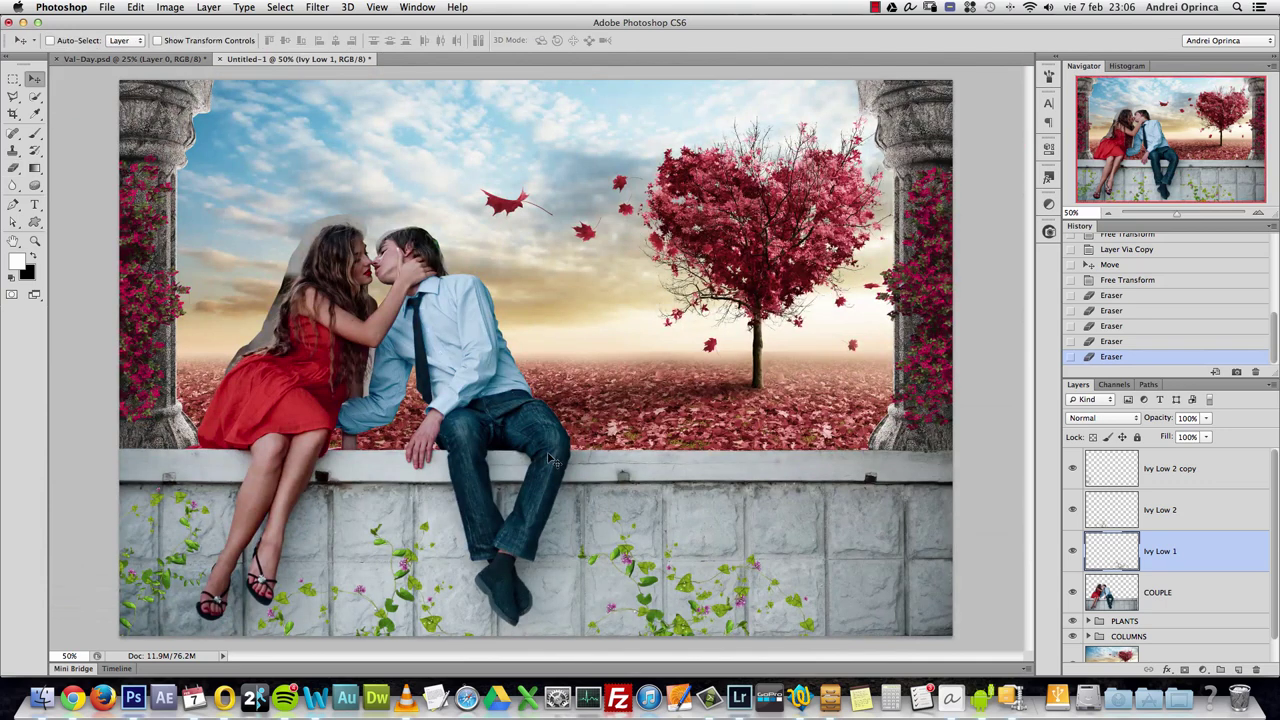
{"action": "key", "text": "super+space"}
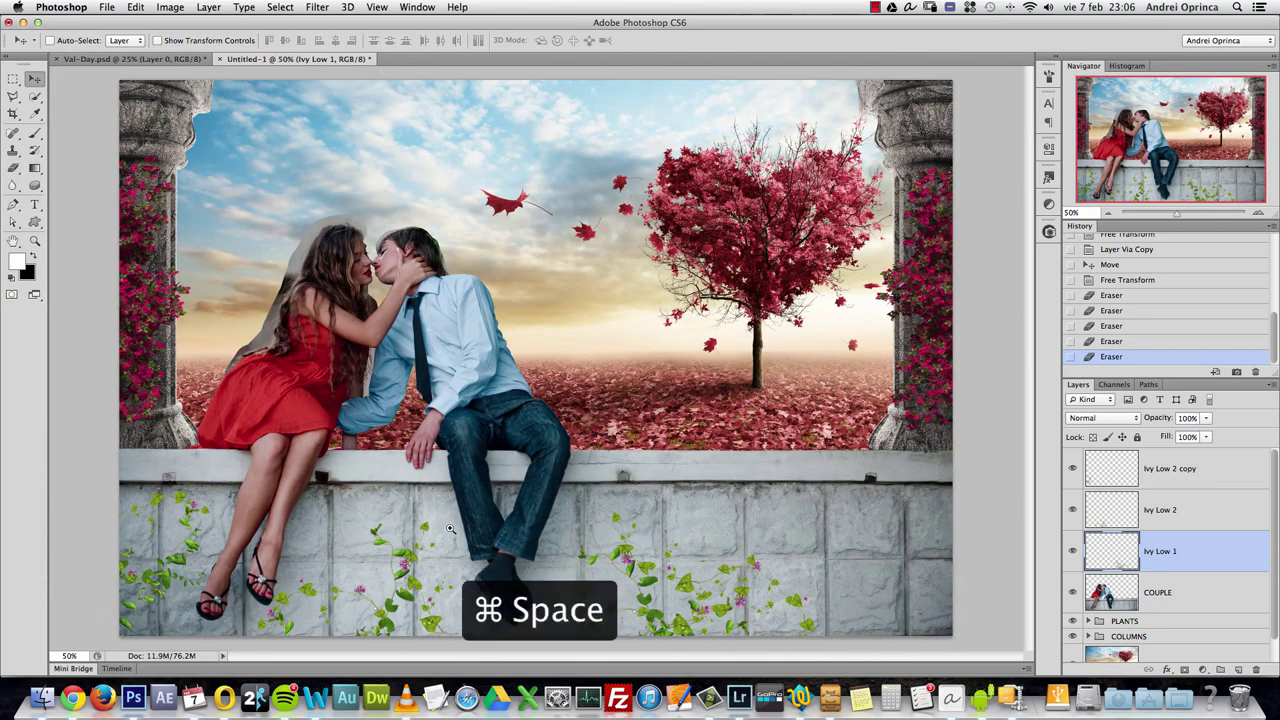
{"action": "left_click", "coordinate": [472, 527]}
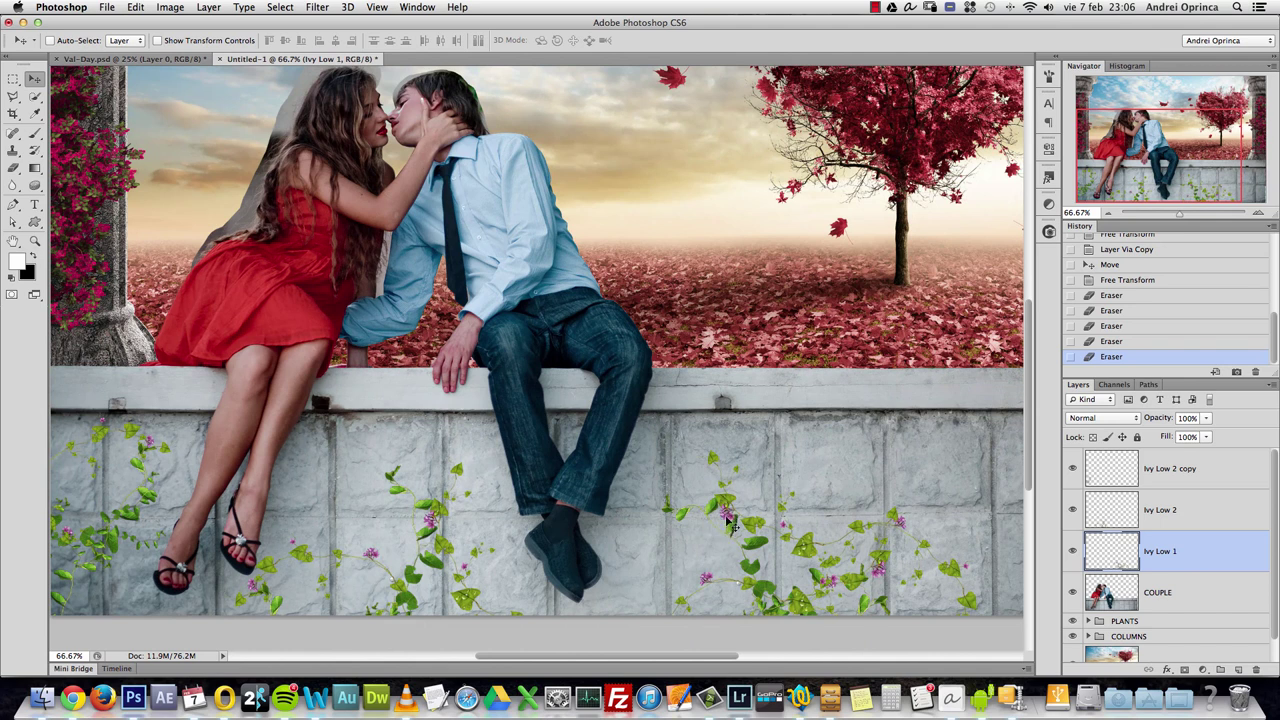
- Rename the Ivy Low 2 copy layer to Ivy Low 3
{"action": "left_click", "coordinate": [1195, 471]}
{"action": "double_click", "coordinate": [1177, 467]}
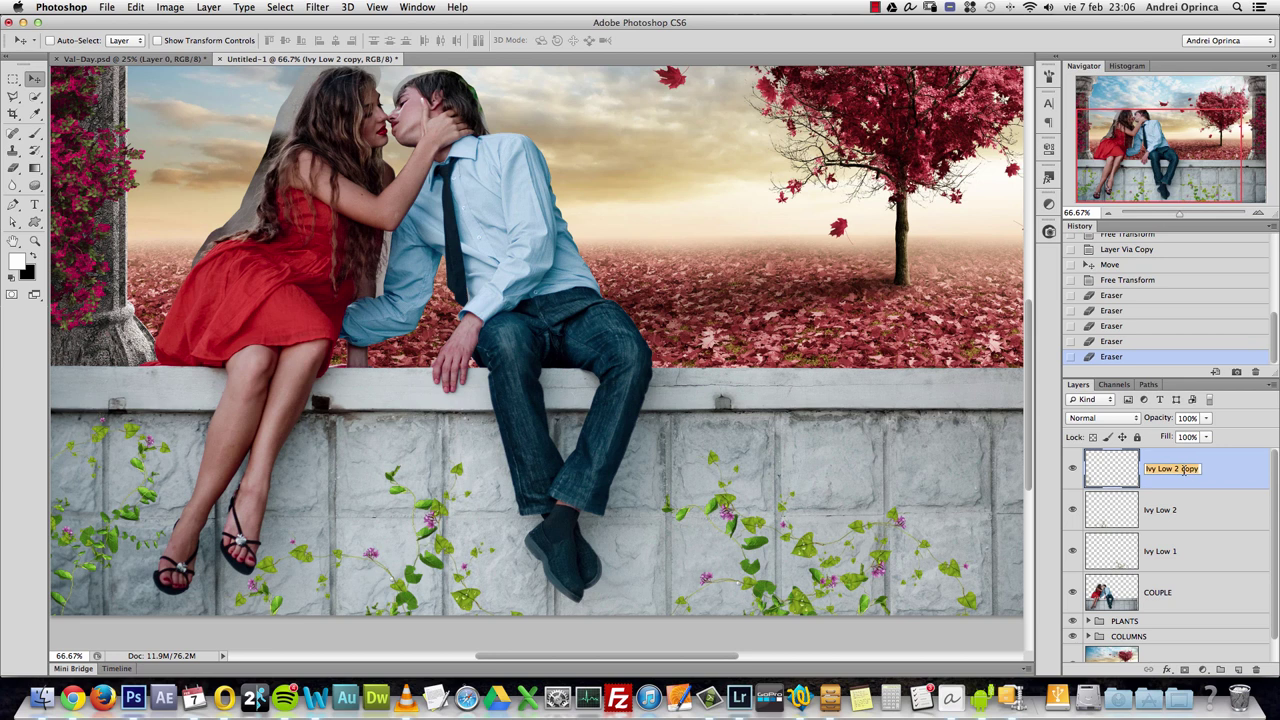
{"action": "left_click", "coordinate": [1172, 468]}
{"action": "left_click_drag", "start_coordinate": [1172, 468], "coordinate": [1200, 468]}
{"action": "type", "text": "3"}
{"action": "key", "text": "Return"}
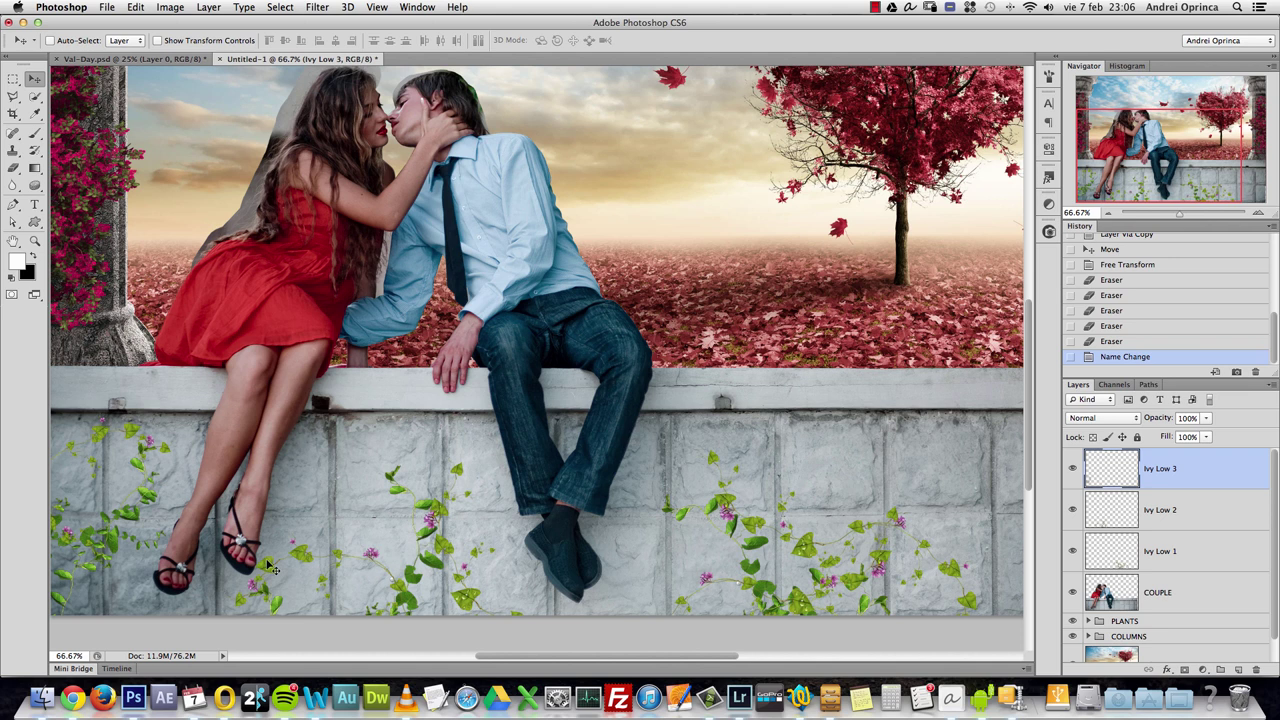
- Group the layers Ivy Low 1, Ivy Low 2 and Ivy Low 3 and name the group Ivy LOW
{"action": "left_click", "coordinate": [1200, 557], "text": "shift"}
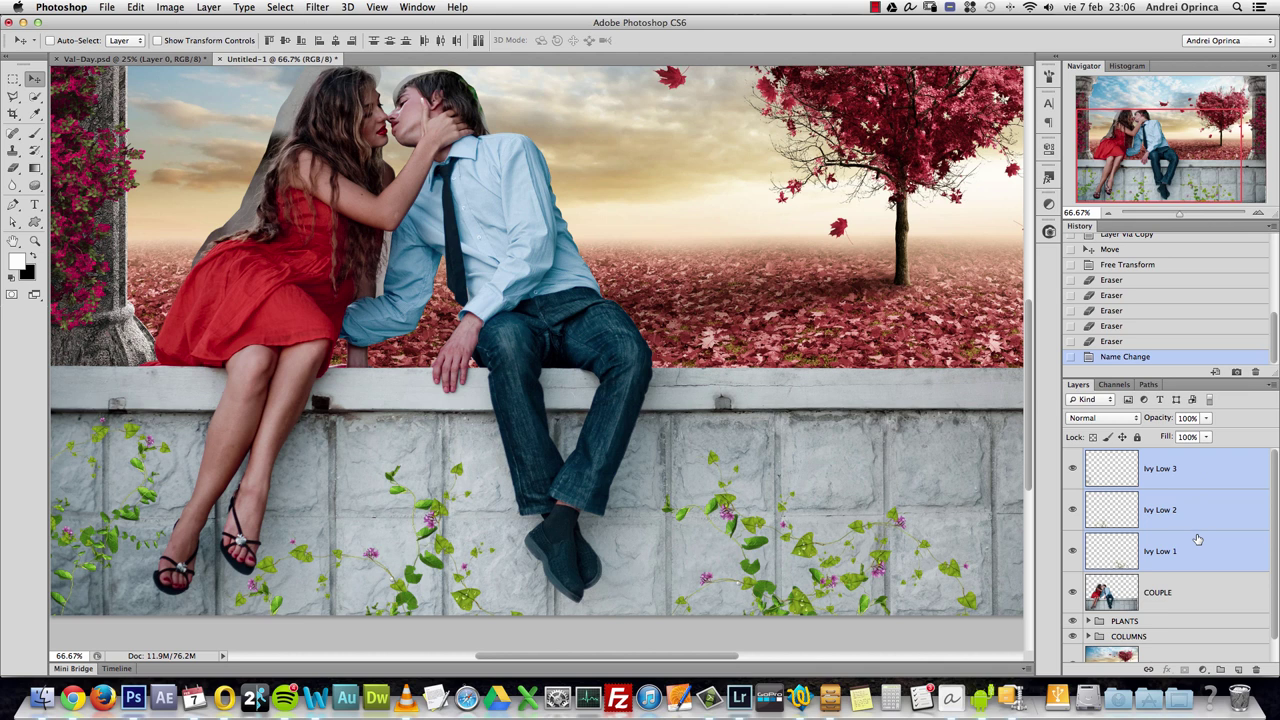
{"action": "key", "text": "super+g"}
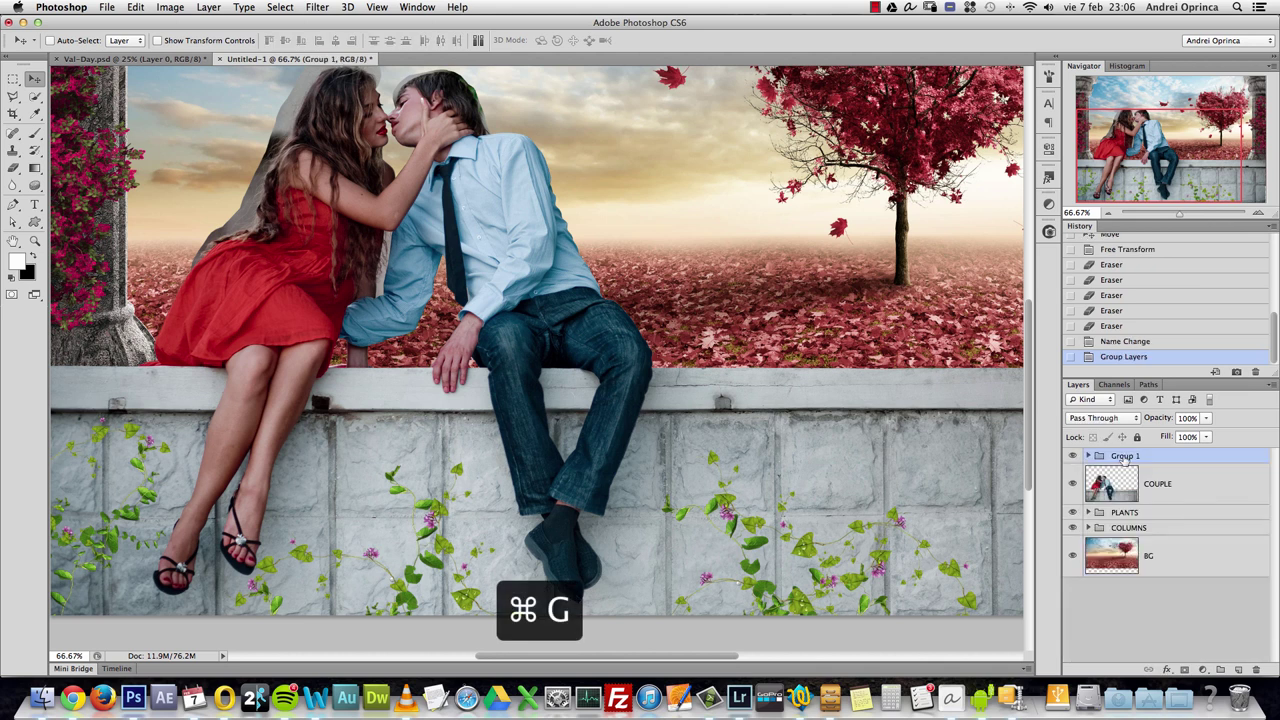
{"action": "type", "text": "Ivy LOW"}
{"action": "key", "text": "Return"}
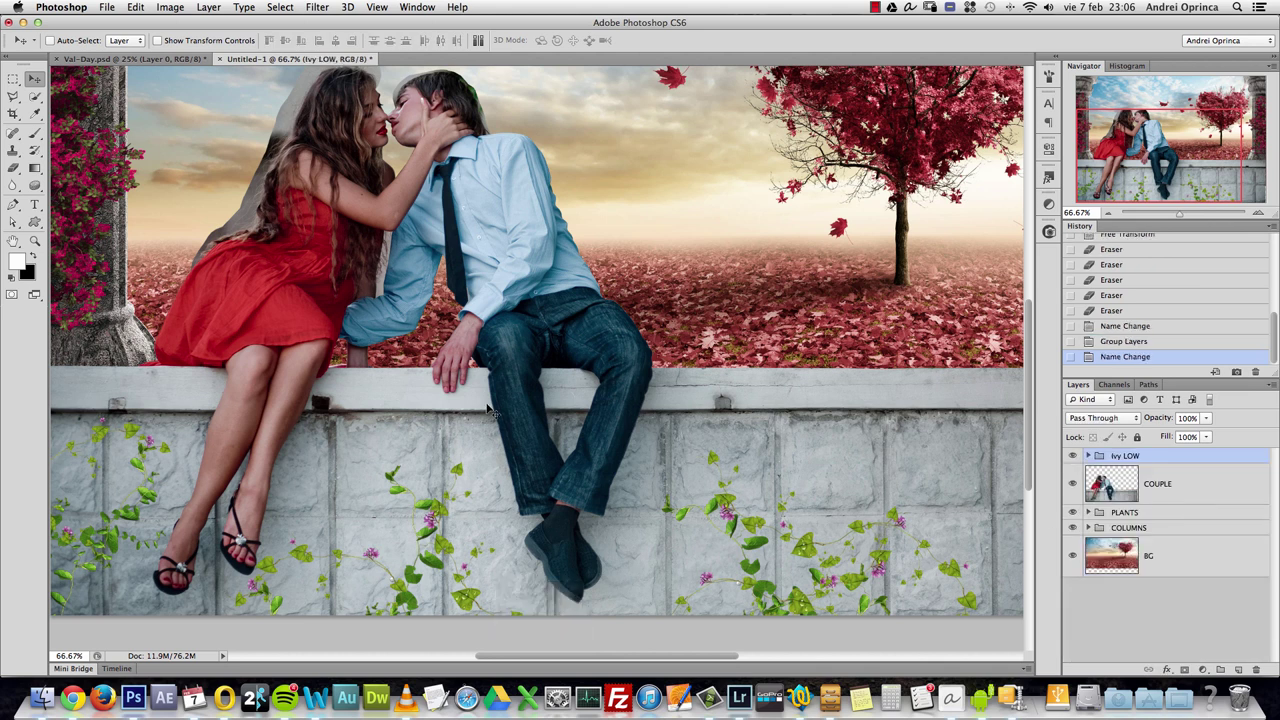
- Add a new empty layer above the Ivy LOW group, with the dark hole in the wall ledge in close view
{"action": "key", "text": "super+space"}
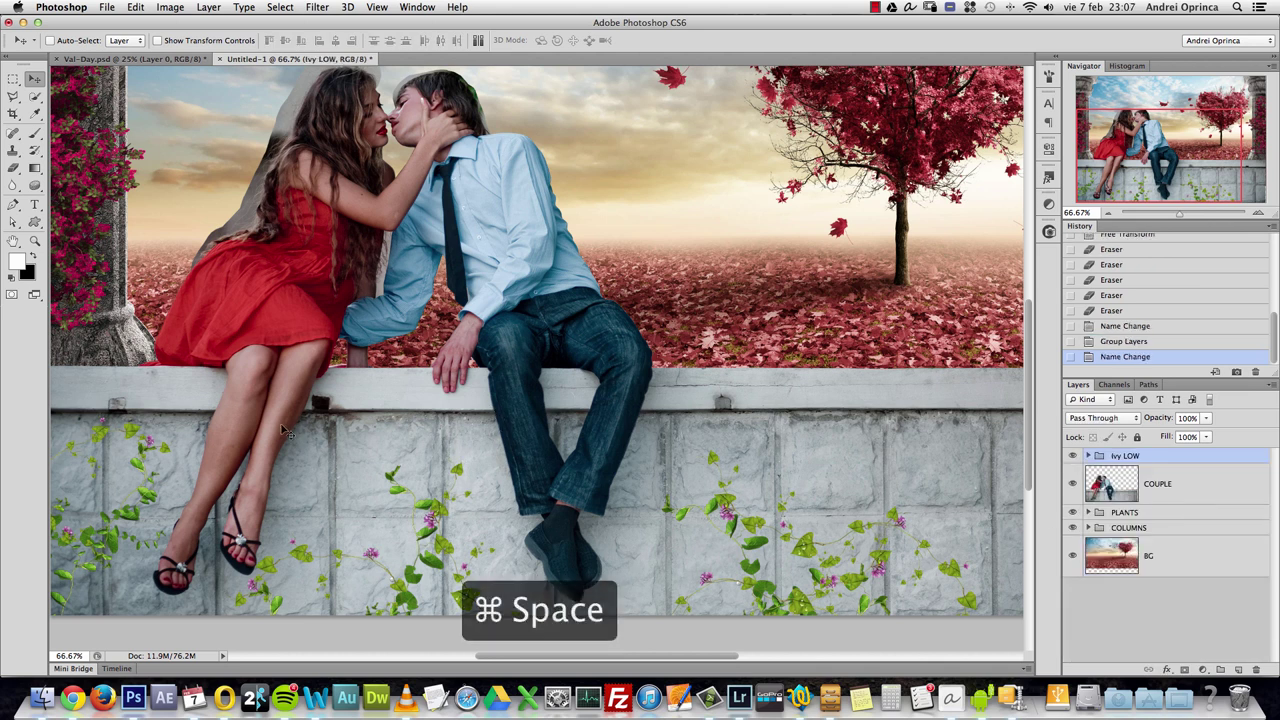
{"action": "left_click", "coordinate": [292, 408]}
{"action": "left_click", "coordinate": [292, 408]}
{"action": "left_click", "coordinate": [292, 408]}
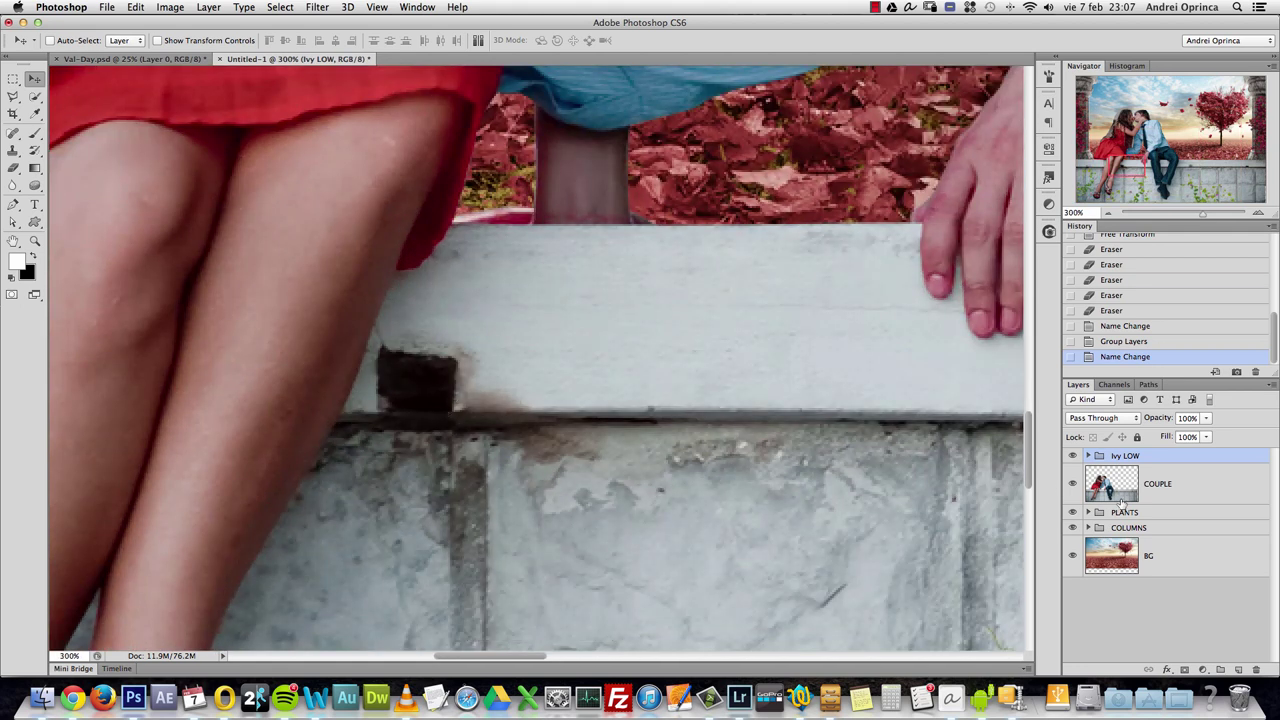
{"action": "left_click", "coordinate": [1236, 668]}
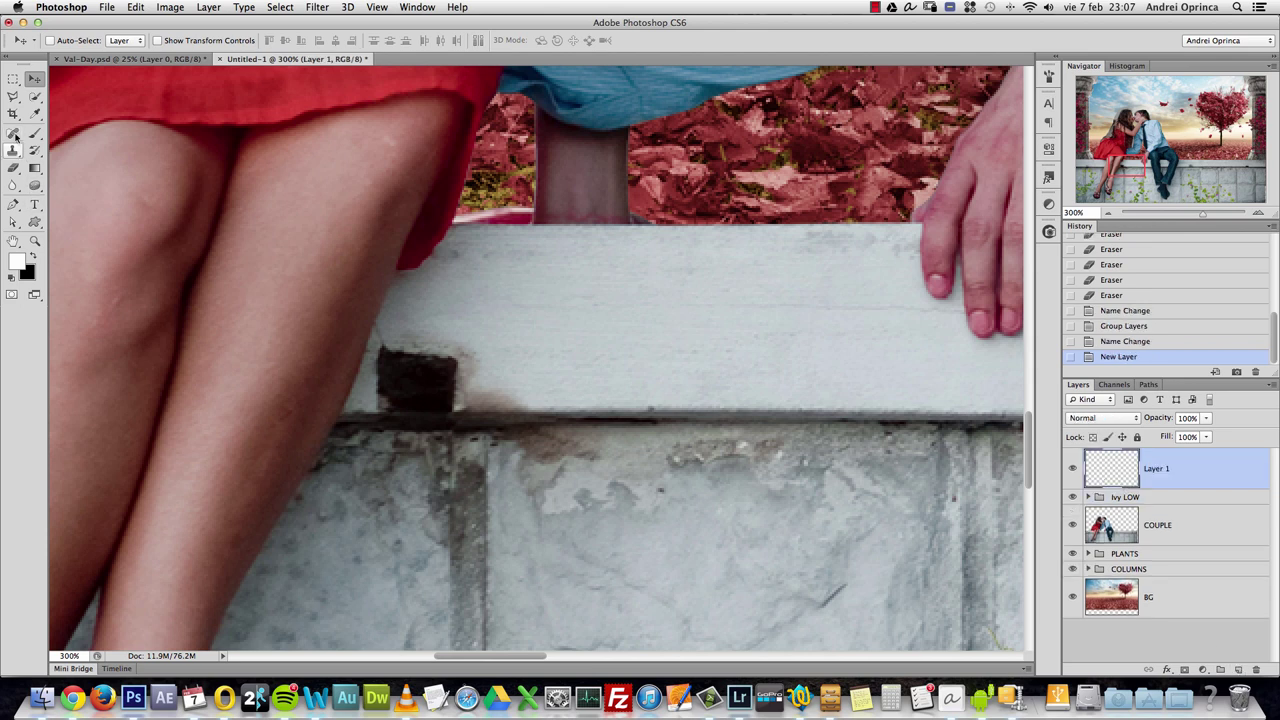
- Set up the Clone Stamp with a soft 21 px brush at 0% hardness, sampling all layers
{"action": "left_click_drag", "start_coordinate": [13, 133], "coordinate": [67, 132]}
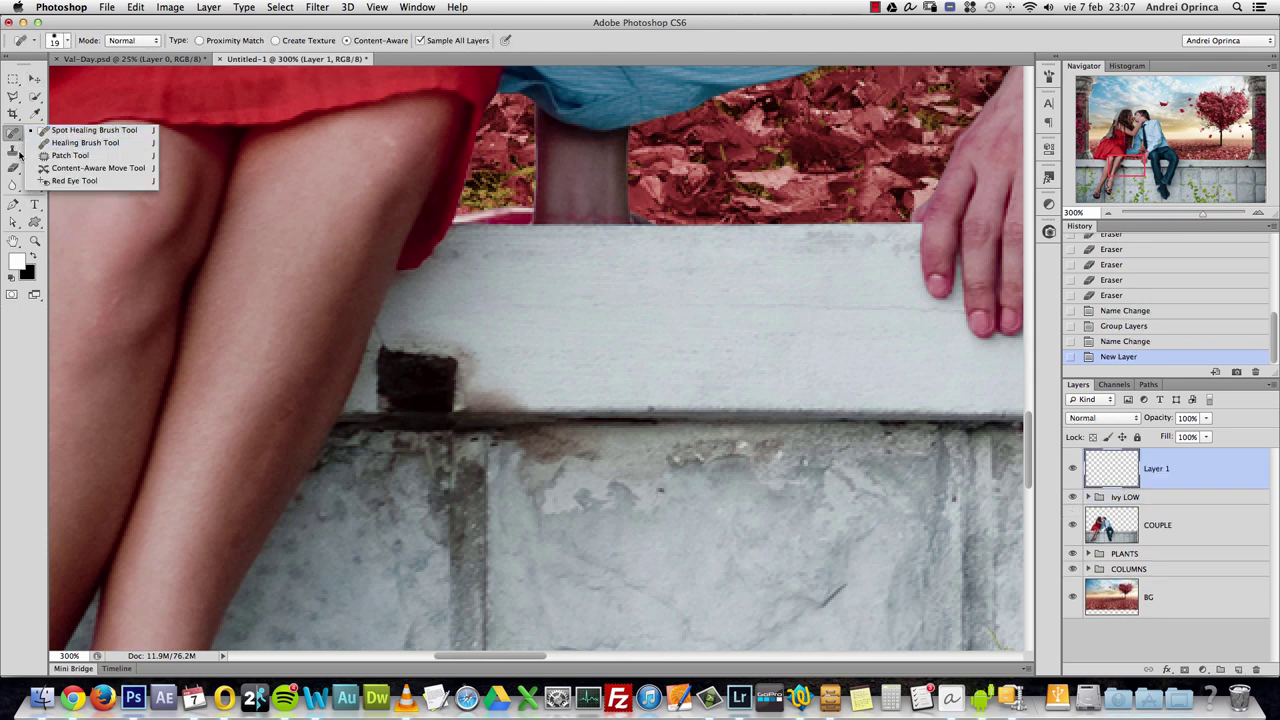
{"action": "left_click", "coordinate": [16, 151]}
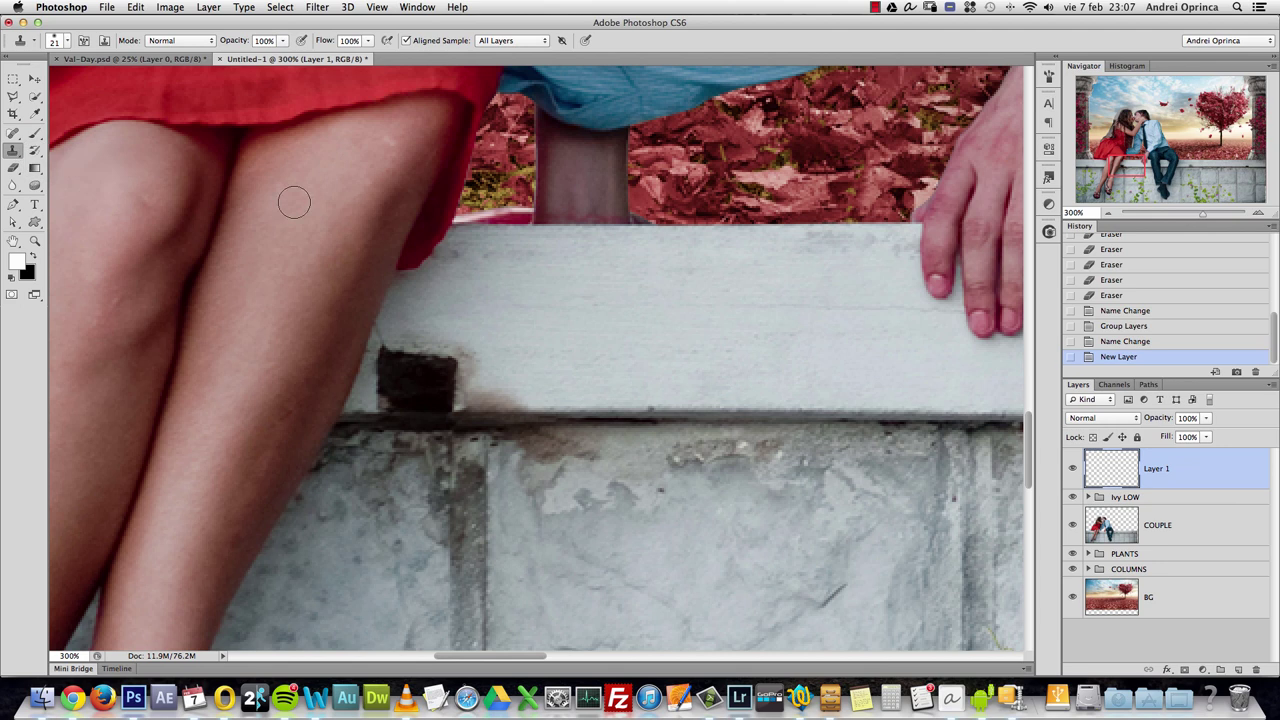
{"action": "right_click", "coordinate": [678, 286]}
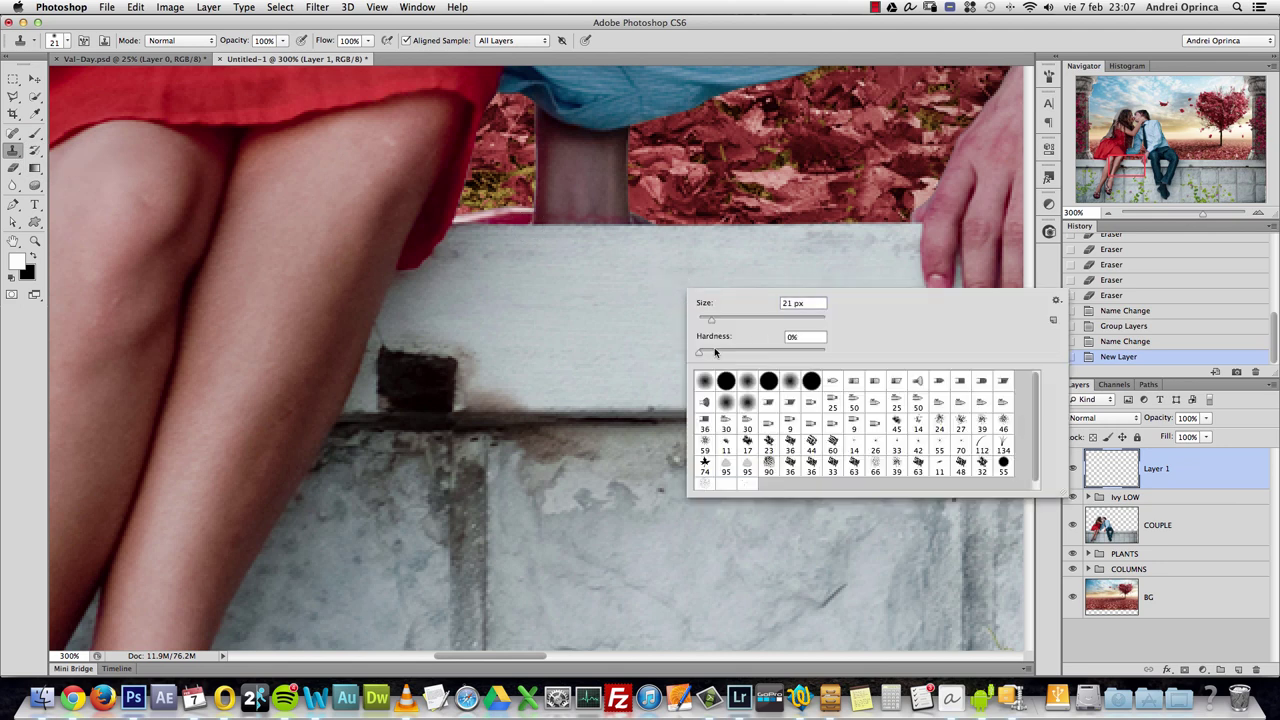
{"action": "left_click_drag", "start_coordinate": [715, 352], "coordinate": [718, 355]}
{"action": "left_click", "coordinate": [1191, 474]}
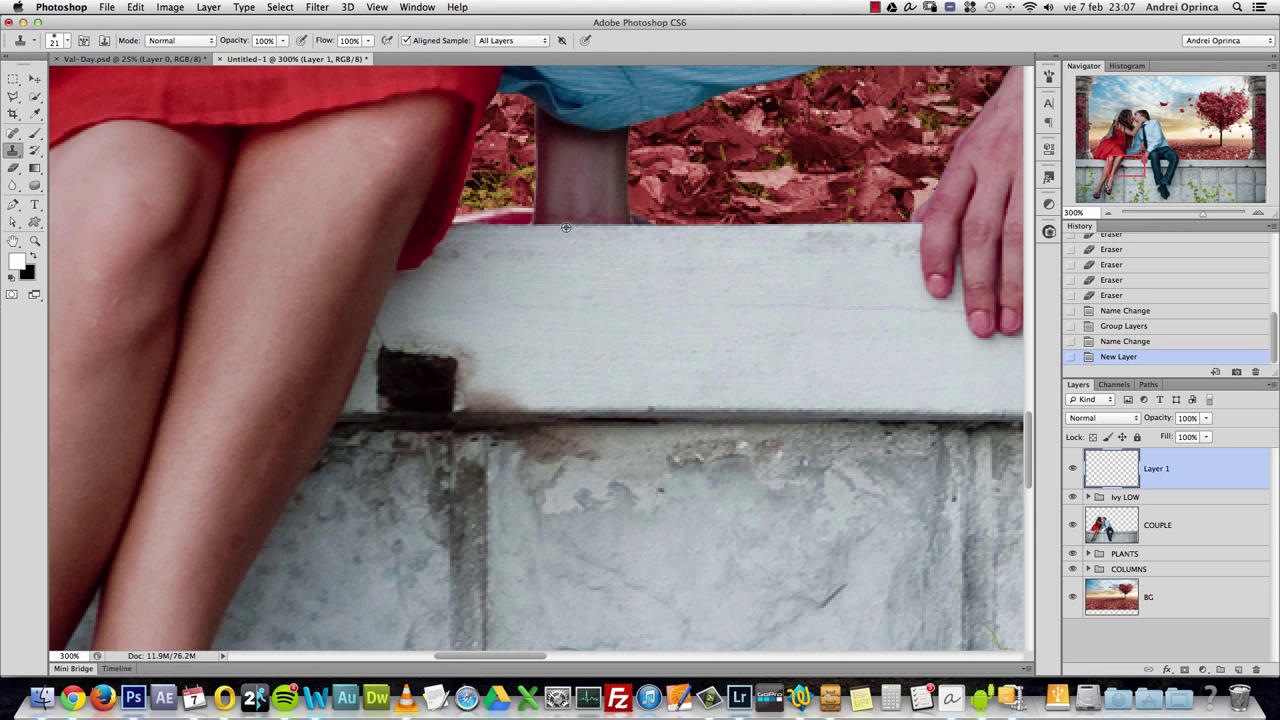
{"action": "left_click", "coordinate": [511, 41]}
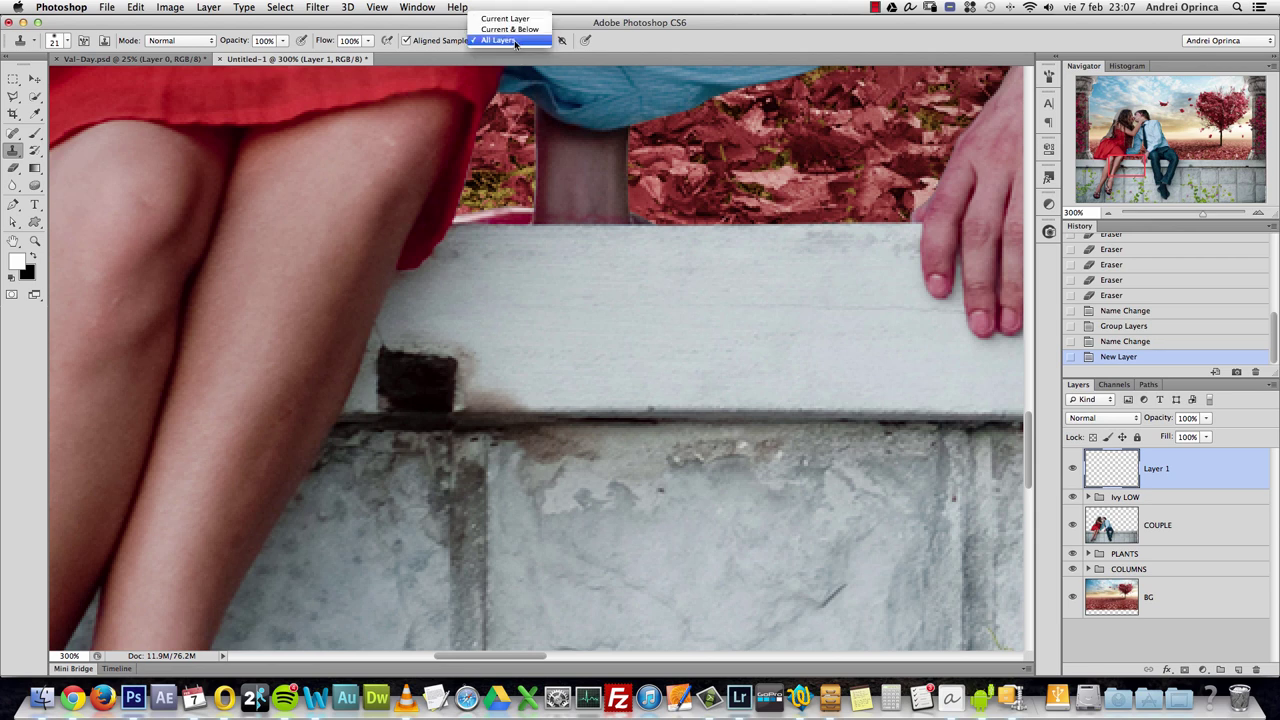
{"action": "left_click", "coordinate": [515, 41]}
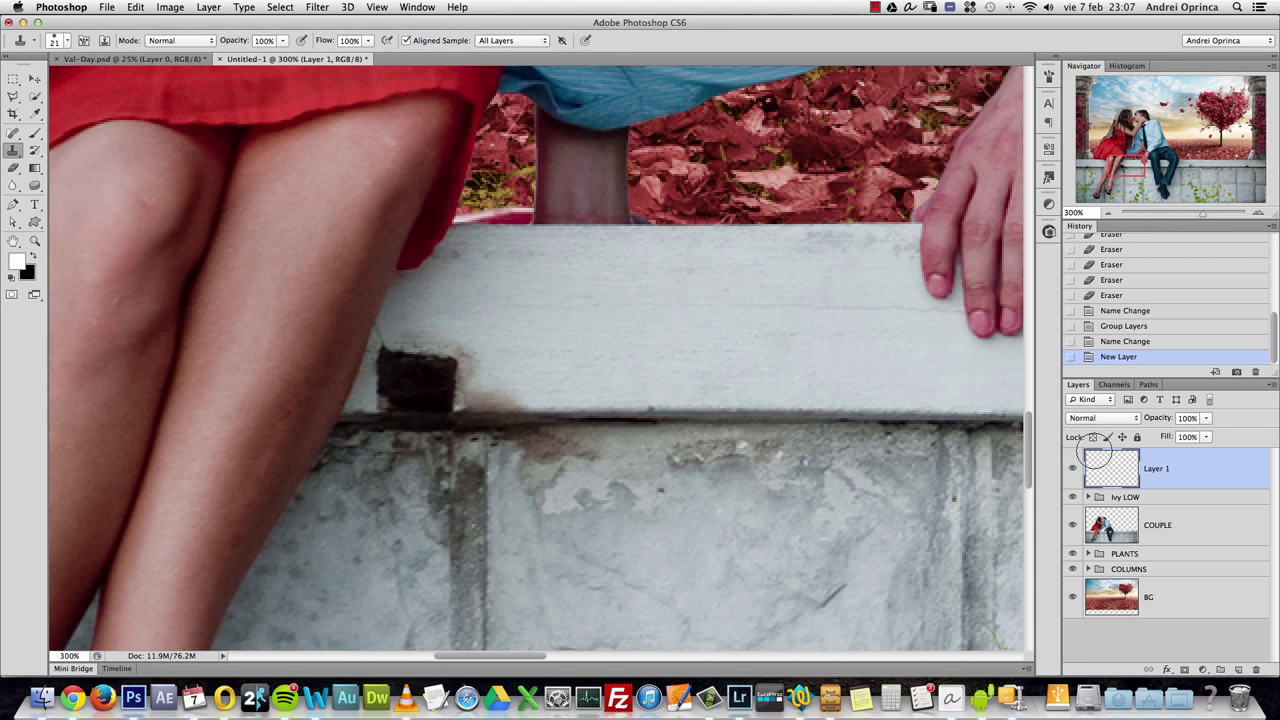
- Clone clean ledge texture over the dark square hole beside the woman's leg and rebuild the ledge's lower edge
{"action": "left_click", "coordinate": [455, 303], "text": "alt"}
{"action": "mouse_move", "coordinate": [448, 345]}
{"action": "left_mouse_down"}
{"action": "mouse_move", "coordinate": [452, 378]}
{"action": "mouse_move", "coordinate": [461, 373]}
{"action": "mouse_move", "coordinate": [428, 362]}
{"action": "mouse_move", "coordinate": [425, 376]}
{"action": "mouse_move", "coordinate": [440, 347]}
{"action": "mouse_move", "coordinate": [419, 352]}
{"action": "mouse_move", "coordinate": [476, 332]}
{"action": "left_mouse_up"}
{"action": "mouse_move", "coordinate": [455, 340]}
{"action": "left_mouse_down"}
{"action": "mouse_move", "coordinate": [483, 325]}
{"action": "mouse_move", "coordinate": [438, 352]}
{"action": "mouse_move", "coordinate": [506, 376]}
{"action": "mouse_move", "coordinate": [503, 359]}
{"action": "mouse_move", "coordinate": [421, 368]}
{"action": "mouse_move", "coordinate": [417, 317]}
{"action": "mouse_move", "coordinate": [389, 359]}
{"action": "mouse_move", "coordinate": [428, 402]}
{"action": "left_mouse_up"}
{"action": "mouse_move", "coordinate": [406, 357]}
{"action": "left_mouse_down"}
{"action": "mouse_move", "coordinate": [430, 372]}
{"action": "mouse_move", "coordinate": [418, 385]}
{"action": "left_mouse_up"}
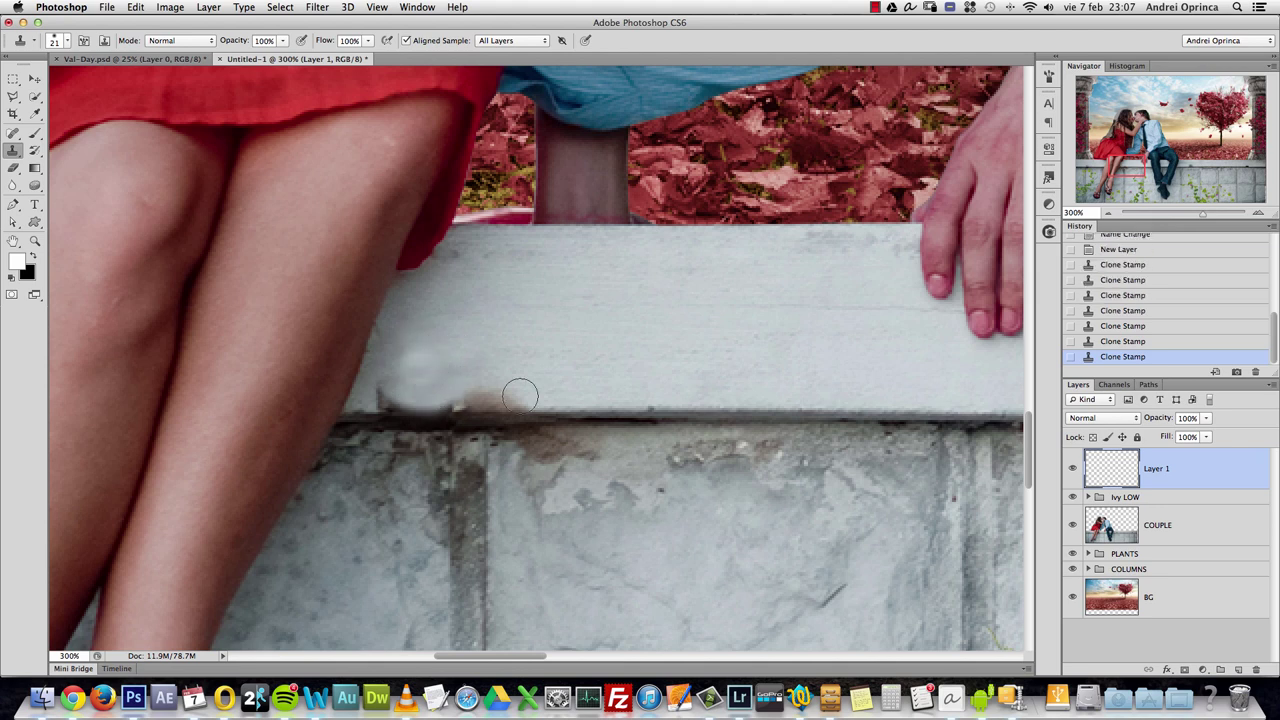
{"action": "left_click", "coordinate": [571, 410], "text": "alt"}
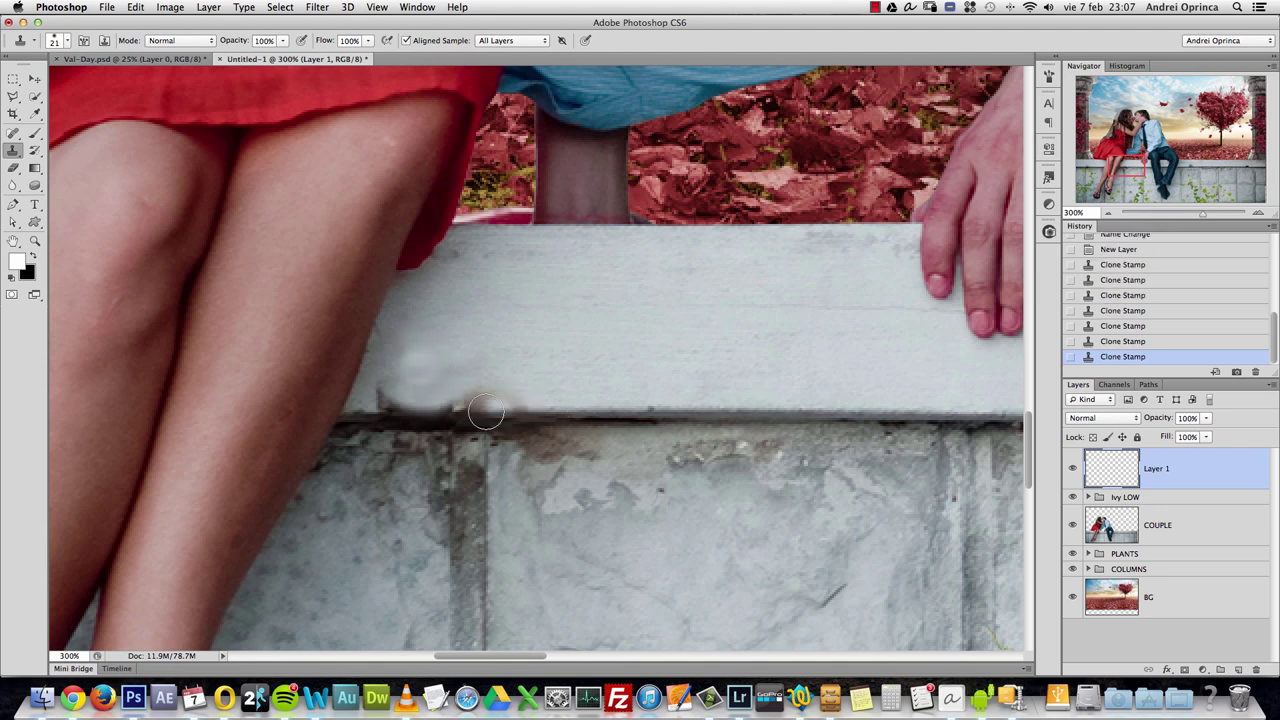
{"action": "mouse_move", "coordinate": [445, 410]}
{"action": "left_mouse_down"}
{"action": "mouse_move", "coordinate": [381, 410]}
{"action": "mouse_move", "coordinate": [430, 412]}
{"action": "left_mouse_up"}
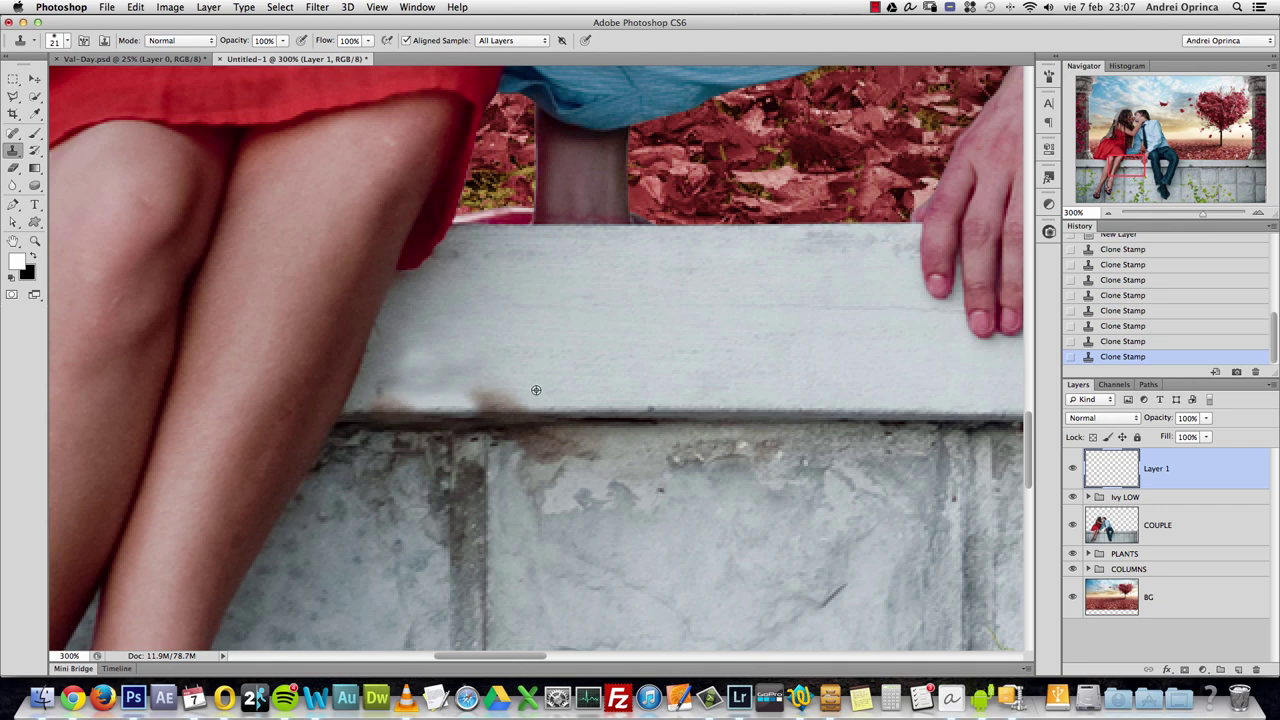
- Clone over the brown stain and smeared patch where the hole was, and undo the last two strokes
{"action": "mouse_move", "coordinate": [558, 410]}
{"action": "left_mouse_down"}
{"action": "mouse_move", "coordinate": [466, 394]}
{"action": "mouse_move", "coordinate": [535, 374]}
{"action": "left_mouse_up"}
{"action": "left_click", "coordinate": [535, 374], "text": "alt"}
{"action": "mouse_move", "coordinate": [449, 380]}
{"action": "left_mouse_down"}
{"action": "mouse_move", "coordinate": [414, 363]}
{"action": "mouse_move", "coordinate": [420, 393]}
{"action": "mouse_move", "coordinate": [384, 392]}
{"action": "left_mouse_up"}
{"action": "key", "text": "alt+super+z"}
{"action": "key", "text": "alt+super+z"}
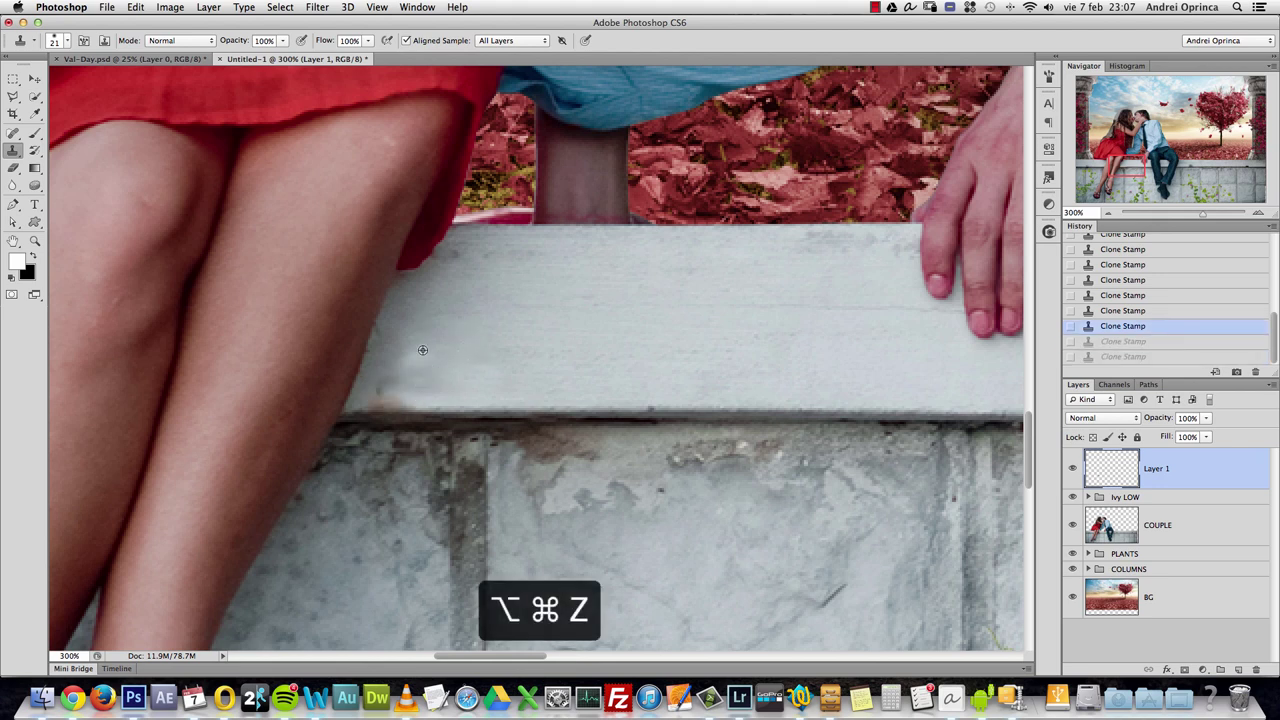
- Undo the latest clone strokes, reduce the brush to 10 px and retouch the patch next to the woman's leg
{"action": "left_click_drag", "start_coordinate": [422, 350], "coordinate": [430, 380]}
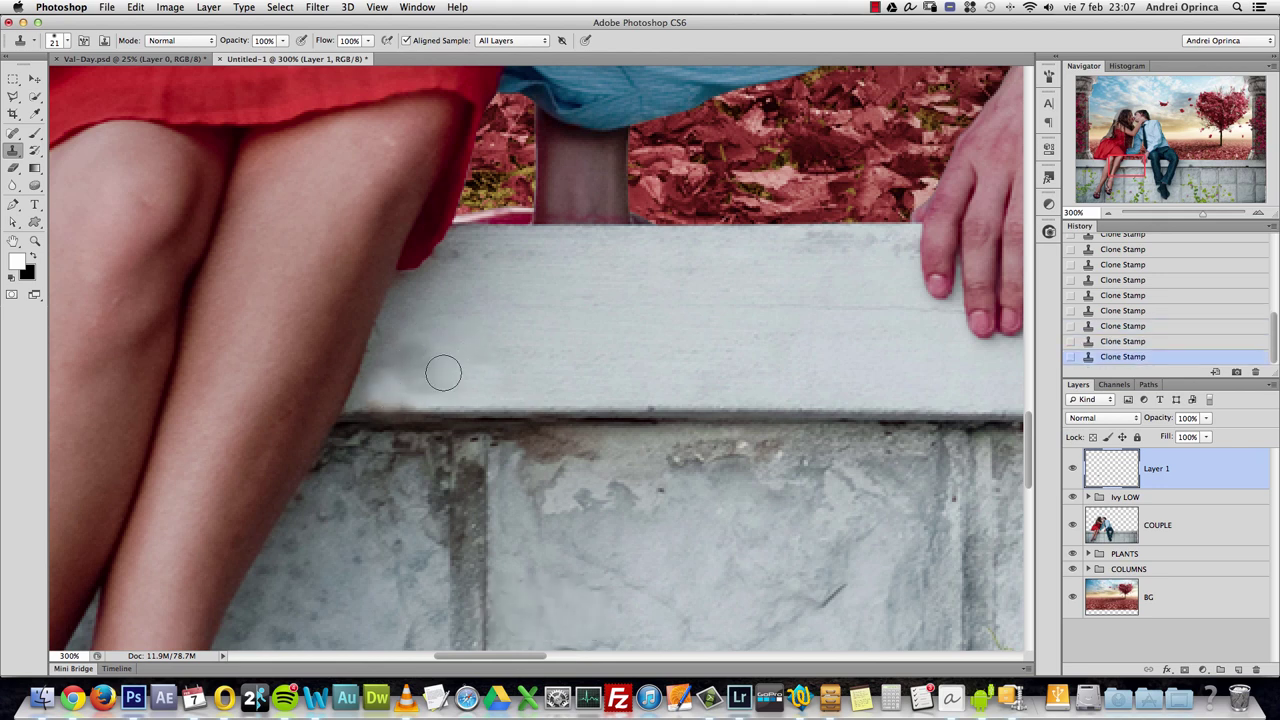
{"action": "key", "text": "alt+super+z"}
{"action": "key", "text": "bracketleft"}
{"action": "key", "text": "bracketleft"}
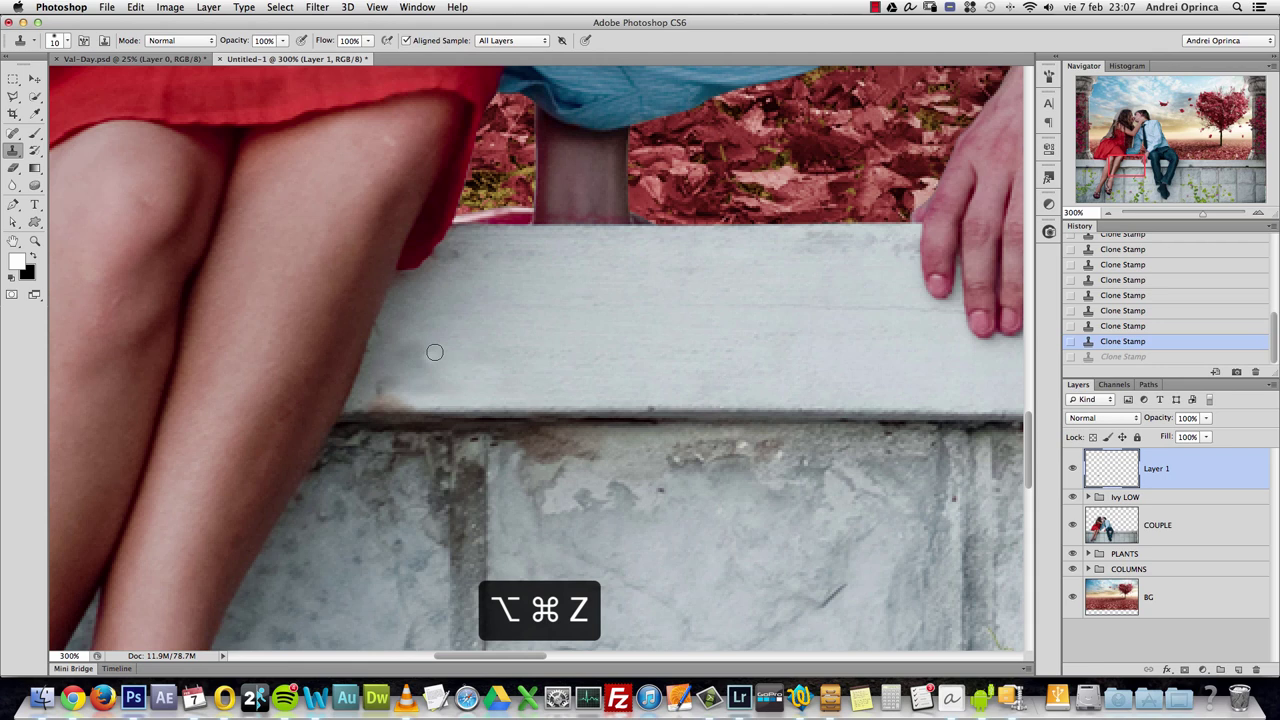
{"action": "key", "text": "alt+super+z"}
{"action": "mouse_move", "coordinate": [405, 361]}
{"action": "left_mouse_down"}
{"action": "mouse_move", "coordinate": [430, 341]}
{"action": "mouse_move", "coordinate": [425, 366]}
{"action": "mouse_move", "coordinate": [394, 390]}
{"action": "left_mouse_up"}
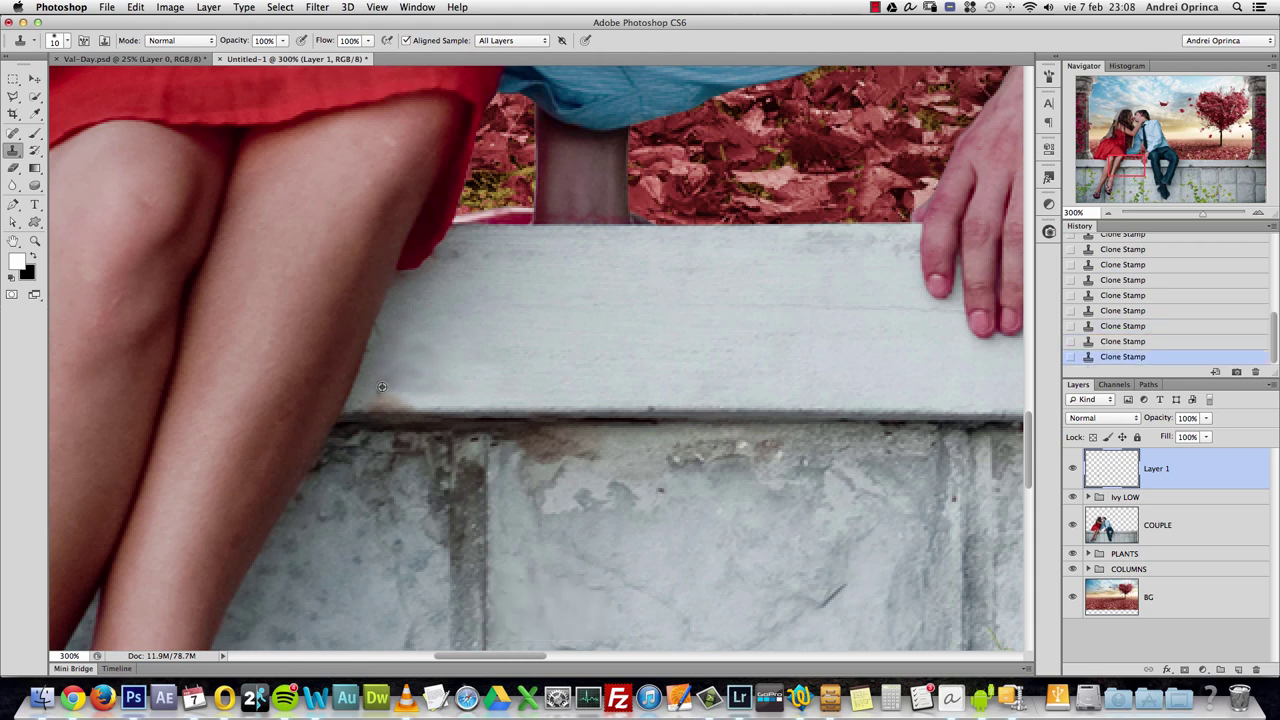
- Enlarge the clone brush to 25 px, try blending the ledge patch at 50% opacity and flow, and undo the last two strokes
{"action": "key", "text": "super+1"}
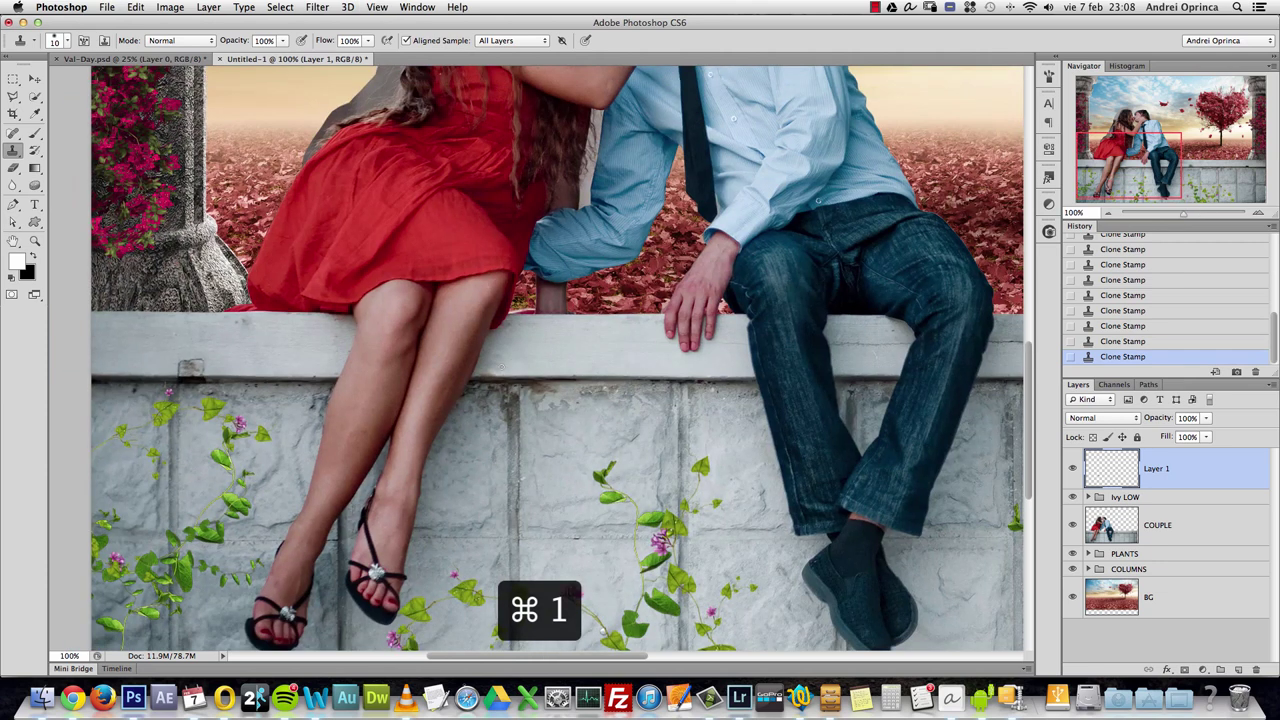
{"action": "left_click", "coordinate": [524, 367], "text": "alt"}
{"action": "scroll", "coordinate": [313, 483], "scroll_direction": "up", "scroll_amount": 5}
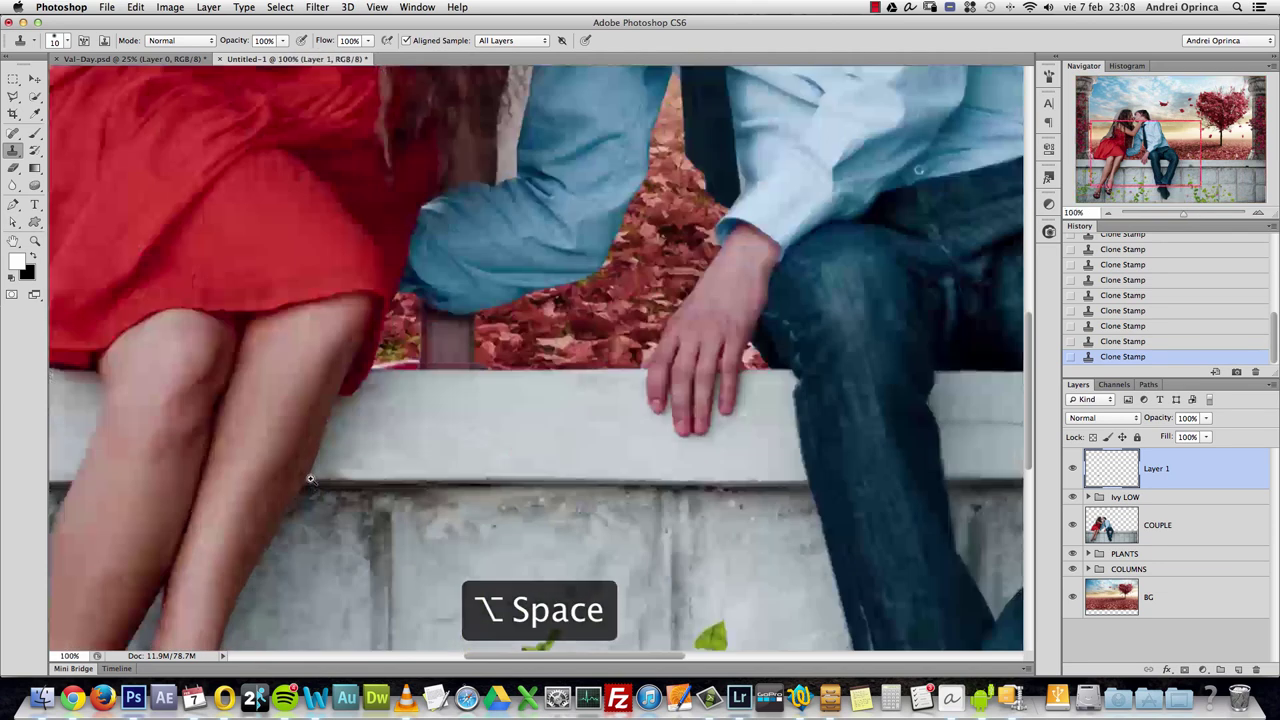
{"action": "scroll", "coordinate": [483, 369], "scroll_direction": "down", "scroll_amount": 2}
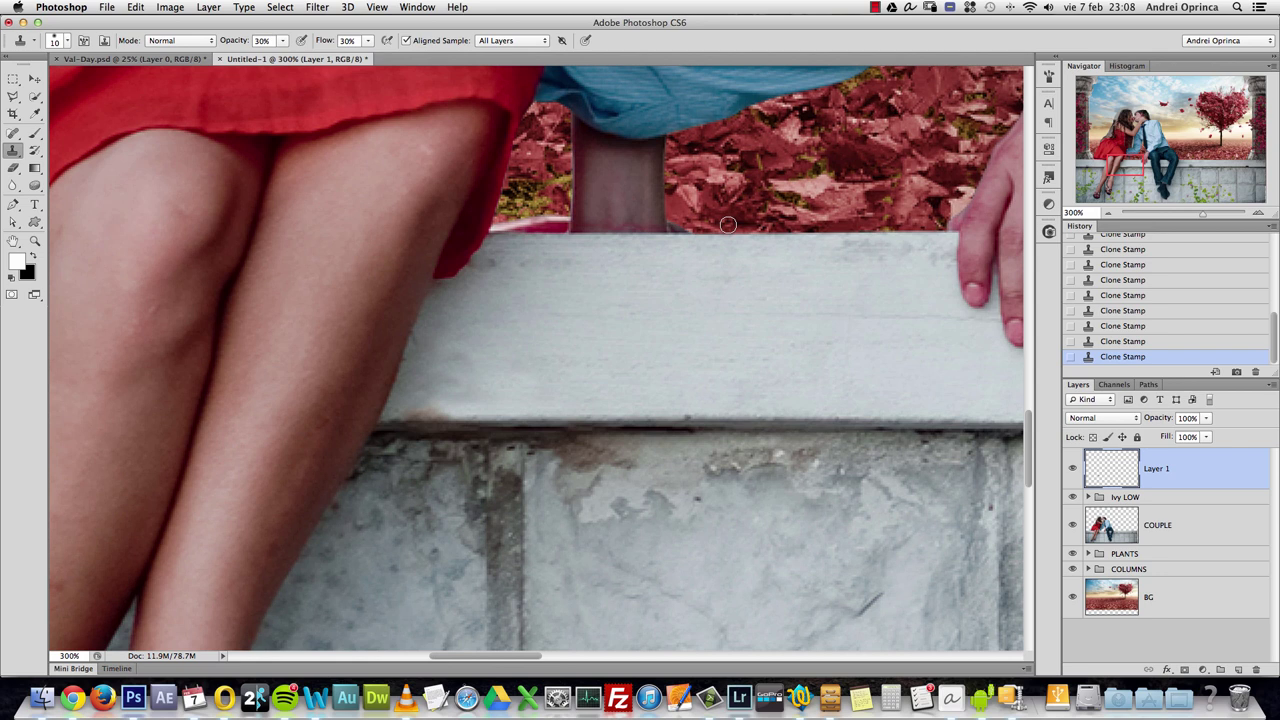
{"action": "key", "text": "5"}
{"action": "key", "text": "bracketright"}
{"action": "key", "text": "bracketright"}
{"action": "key", "text": "bracketright"}
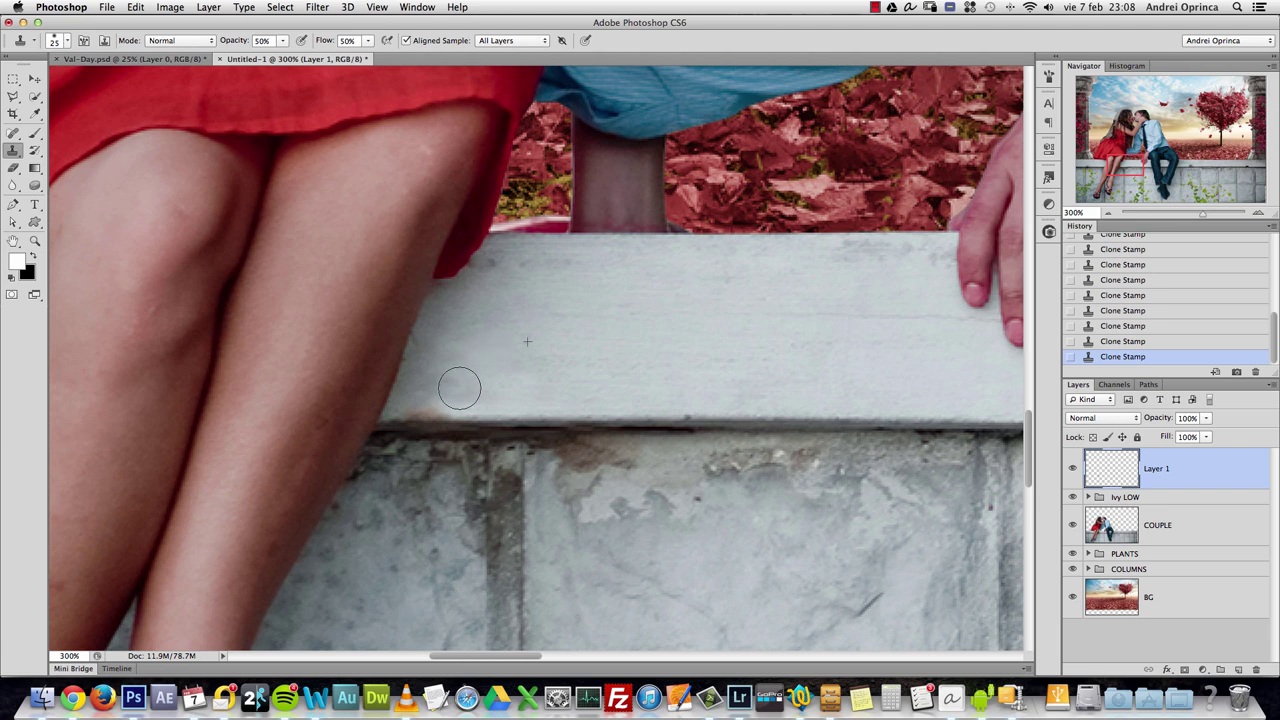
{"action": "key", "text": "alt+super+z"}
{"action": "key", "text": "alt+super+z"}
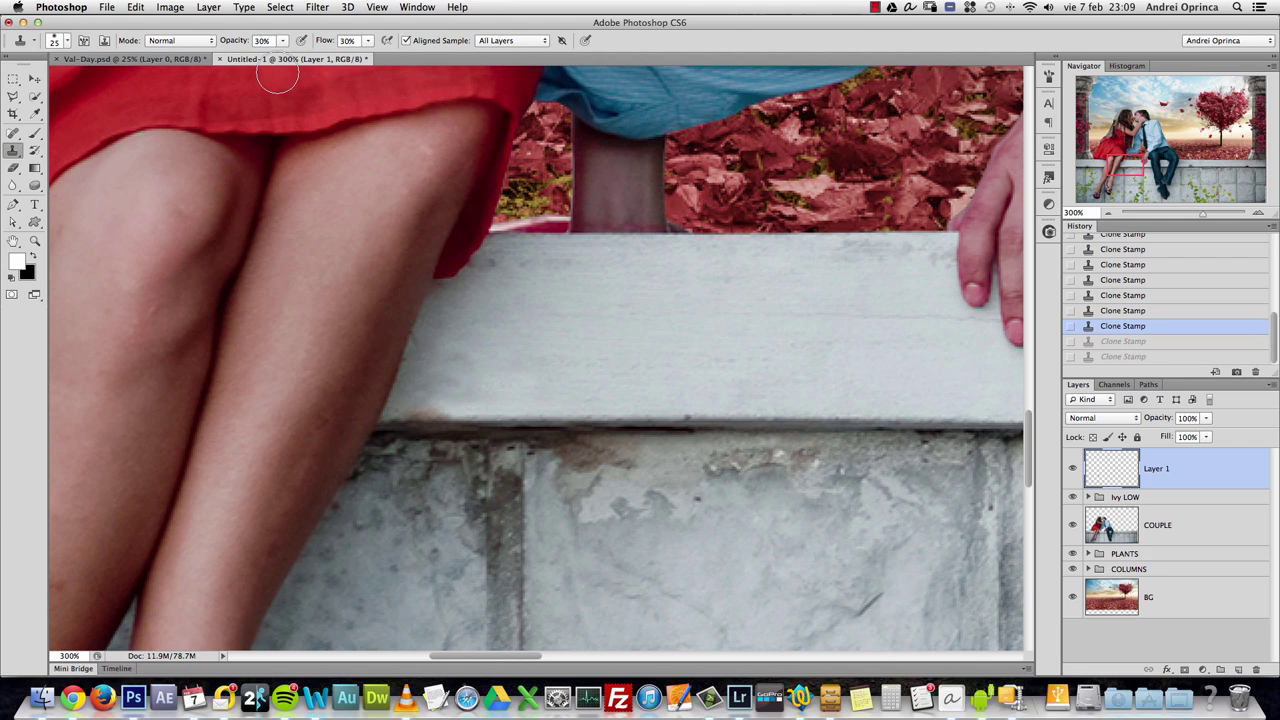
- Blend the ledge patch beside the woman's leg with clone strokes at 30% opacity and flow, and undo the last two strokes
{"action": "left_click_drag", "start_coordinate": [457, 354], "coordinate": [440, 390]}
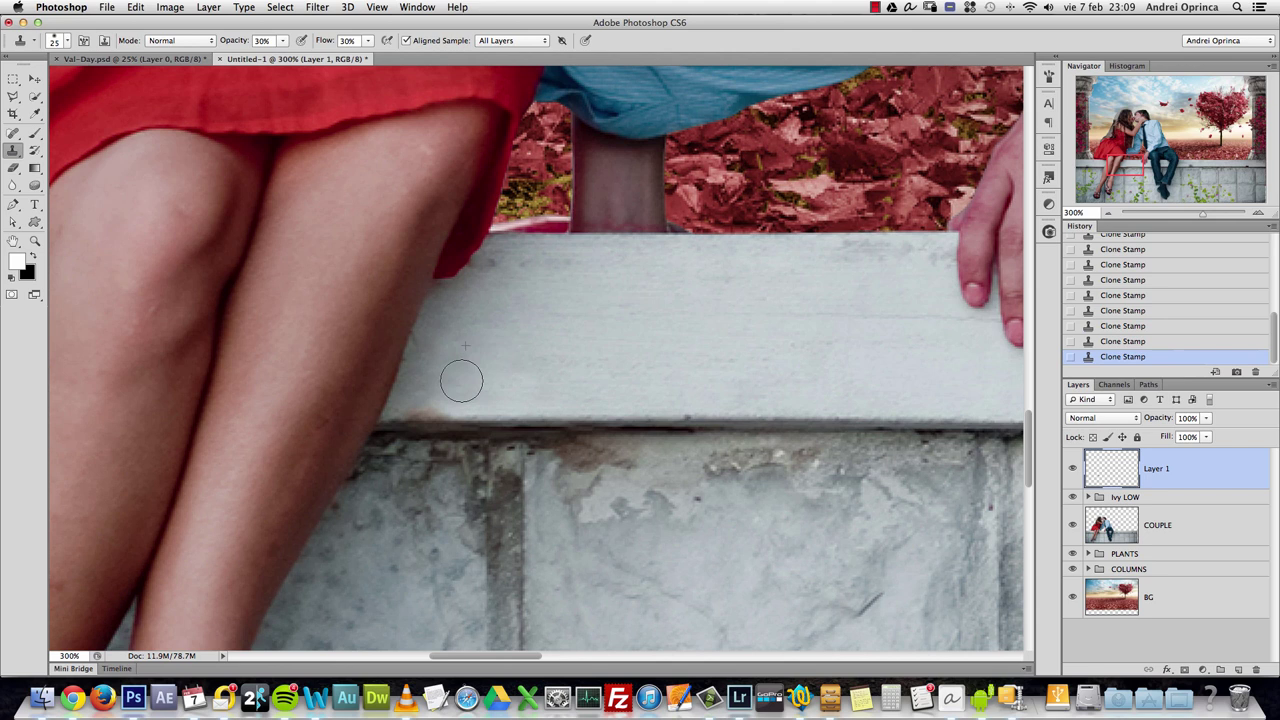
{"action": "left_click", "coordinate": [440, 347]}
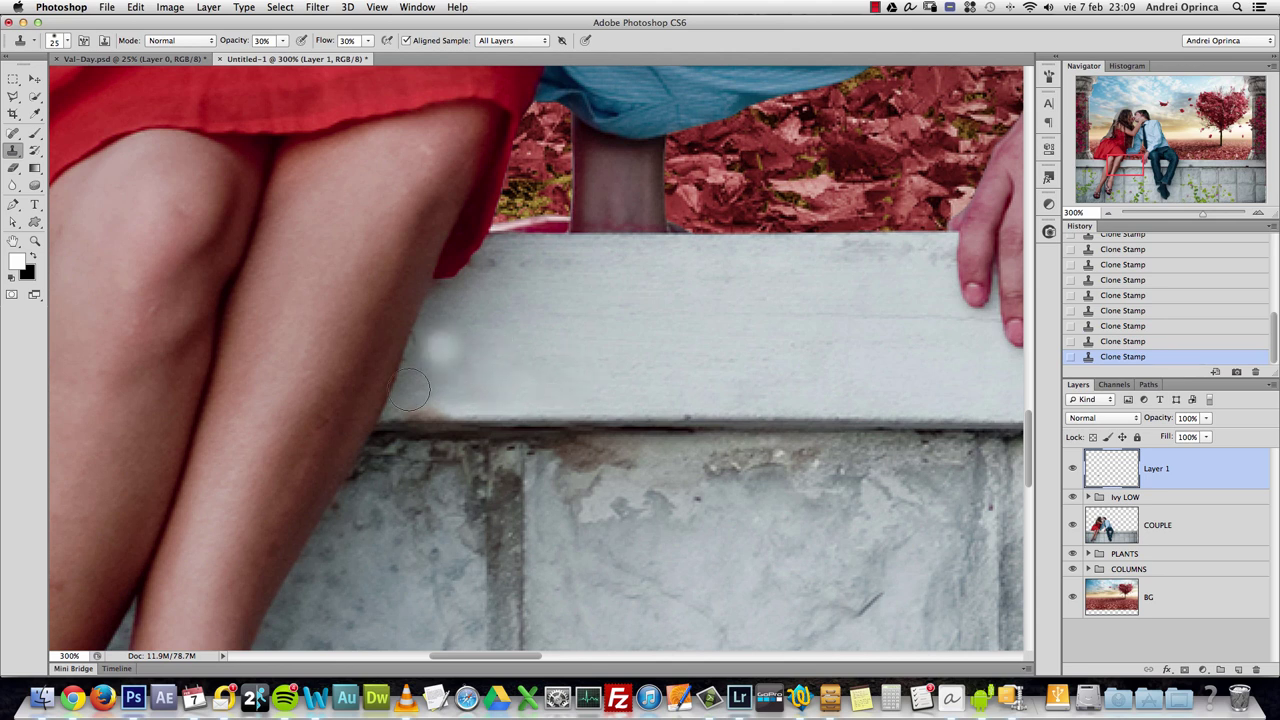
{"action": "left_click_drag", "start_coordinate": [409, 388], "coordinate": [563, 343]}
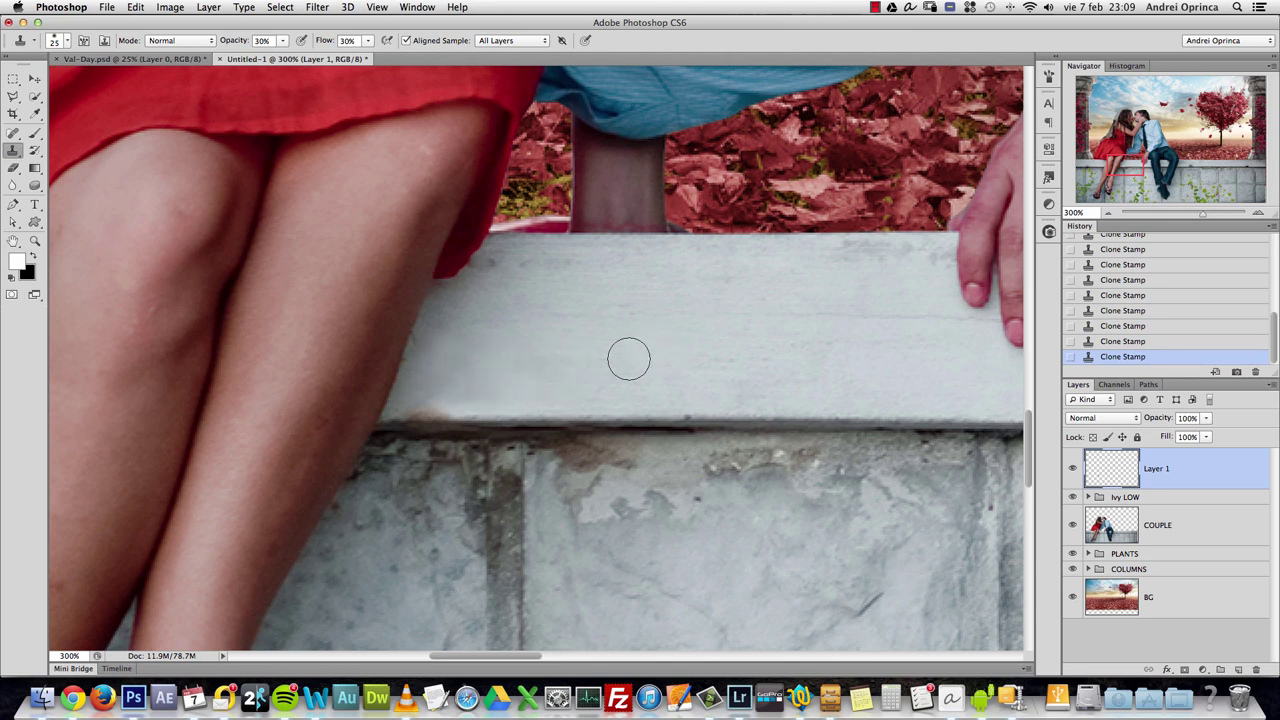
{"action": "key", "text": "super+1"}
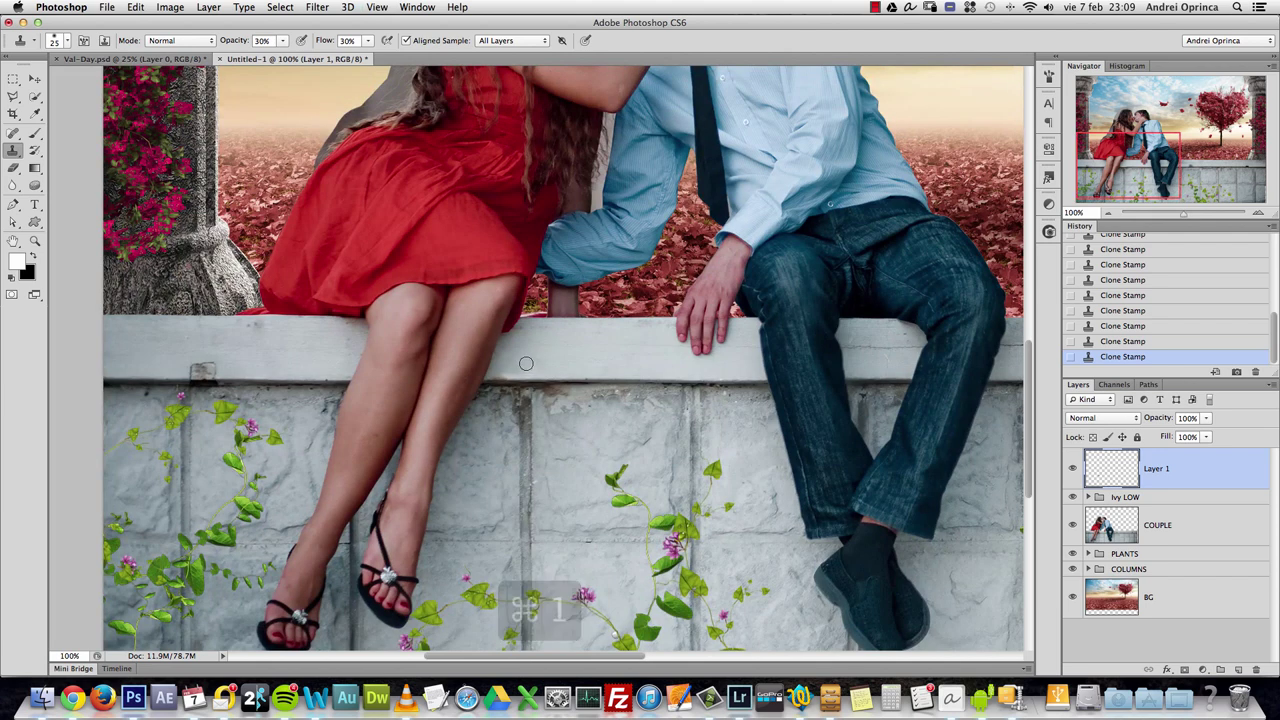
{"action": "key", "text": "alt+super+z"}
{"action": "key", "text": "alt+super+z"}
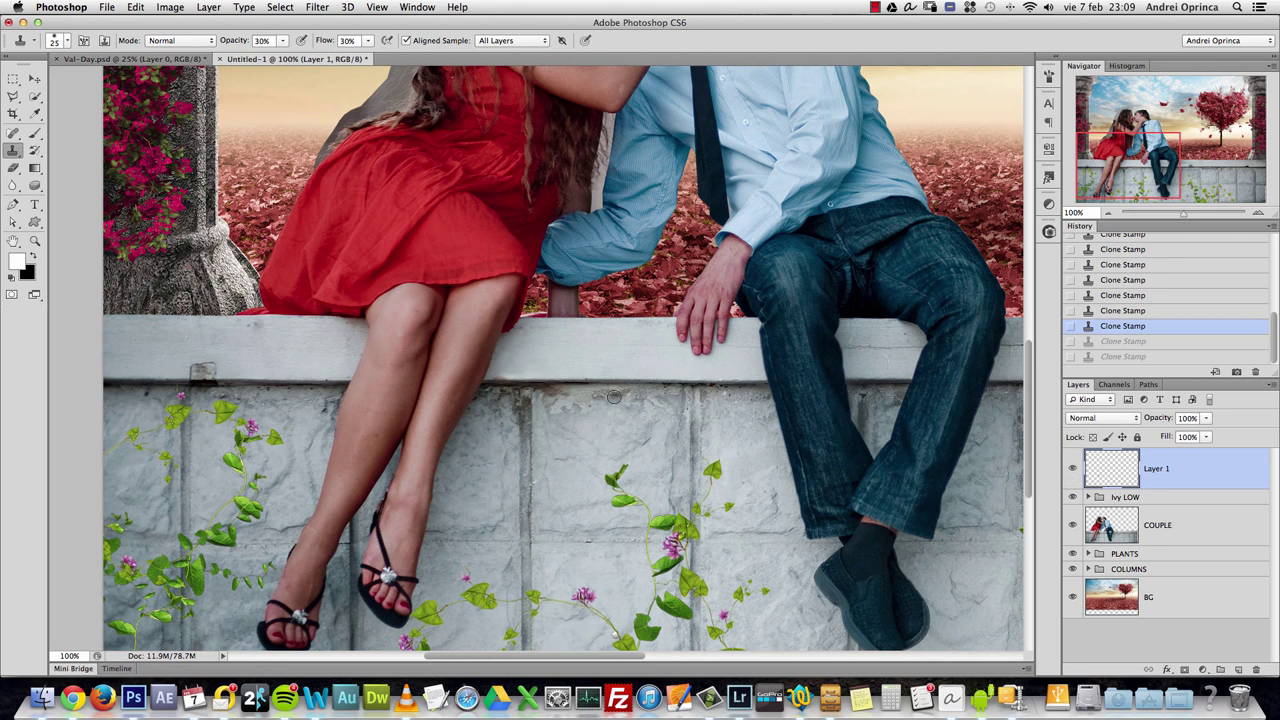
{"action": "key", "text": "alt+space"}
{"action": "left_click", "coordinate": [393, 375]}
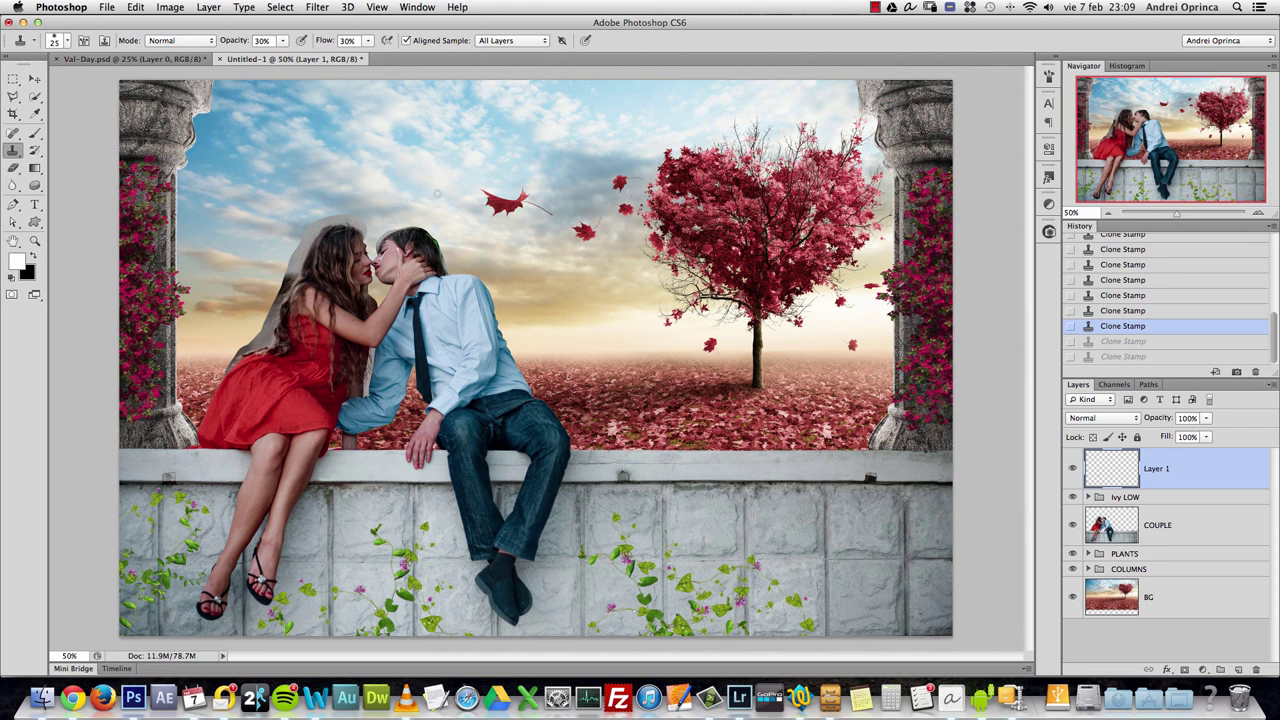
- Open ivy_03_png_by_gd08-d3kr8el.png from the Stock folder and copy its upper, light green ivy branch
{"action": "key", "text": "super+o"}
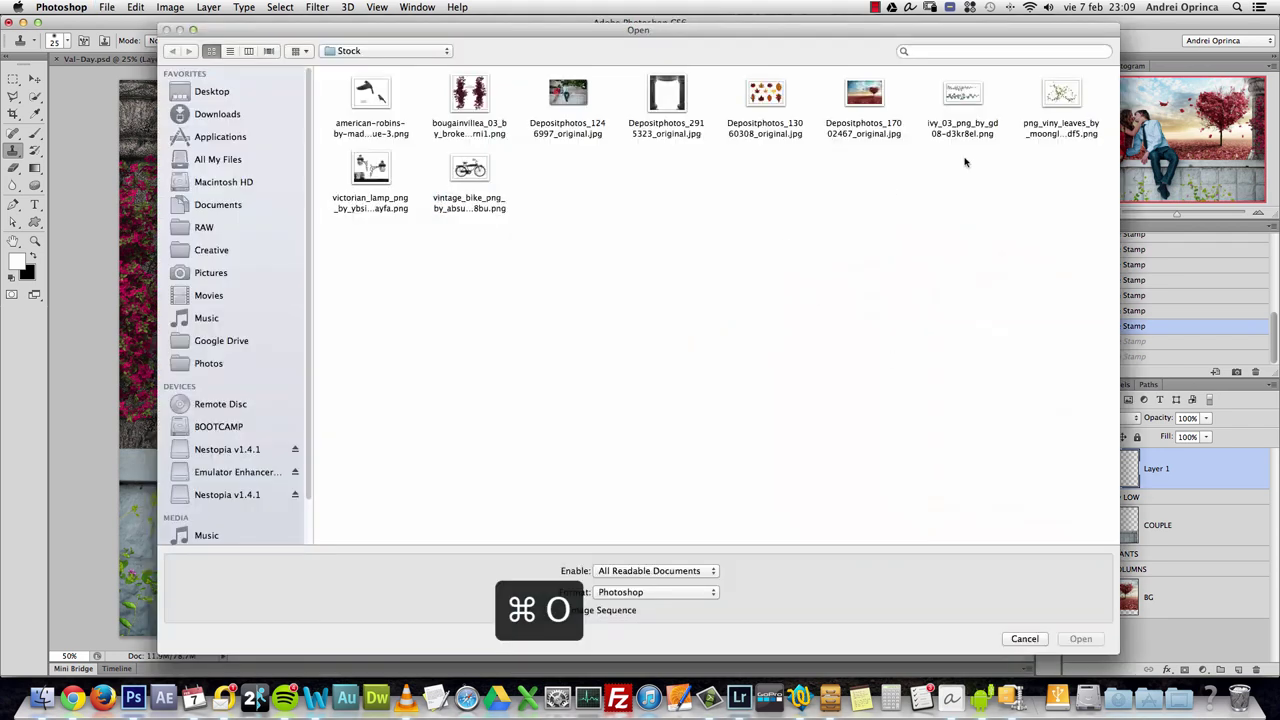
{"action": "left_click", "coordinate": [962, 128]}
{"action": "left_click", "coordinate": [1080, 638]}
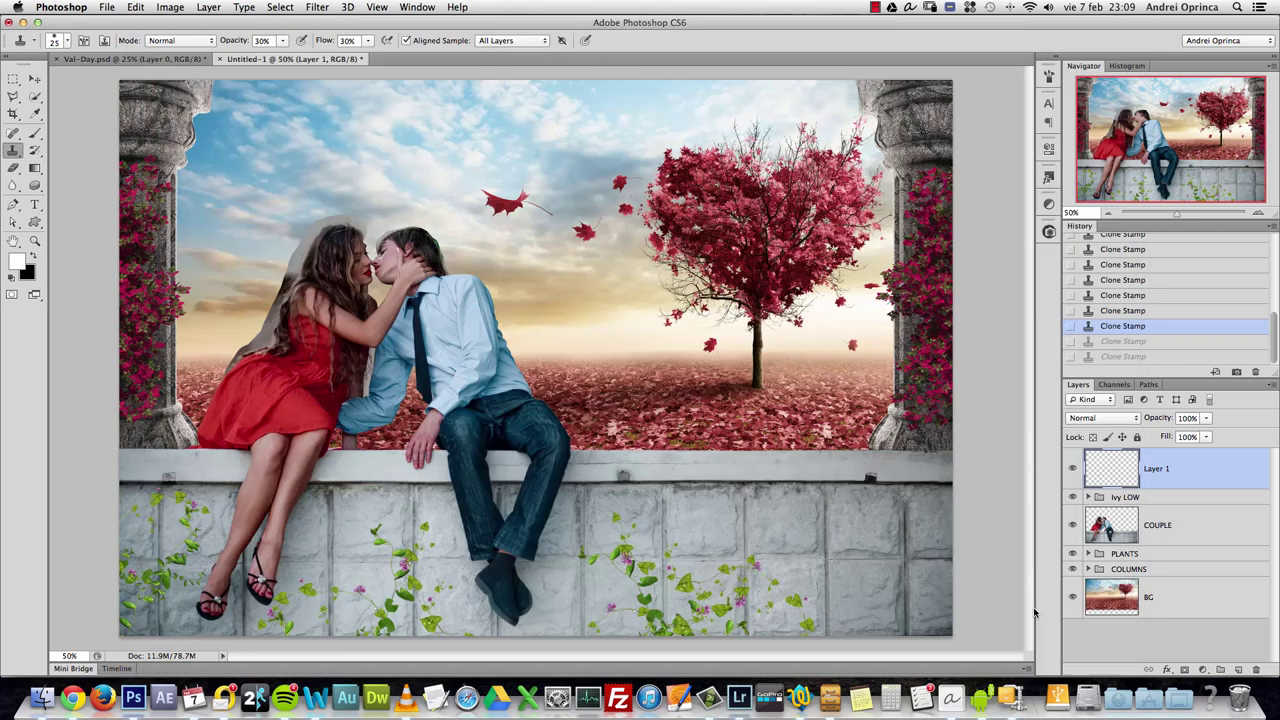
{"action": "left_click", "coordinate": [14, 79]}
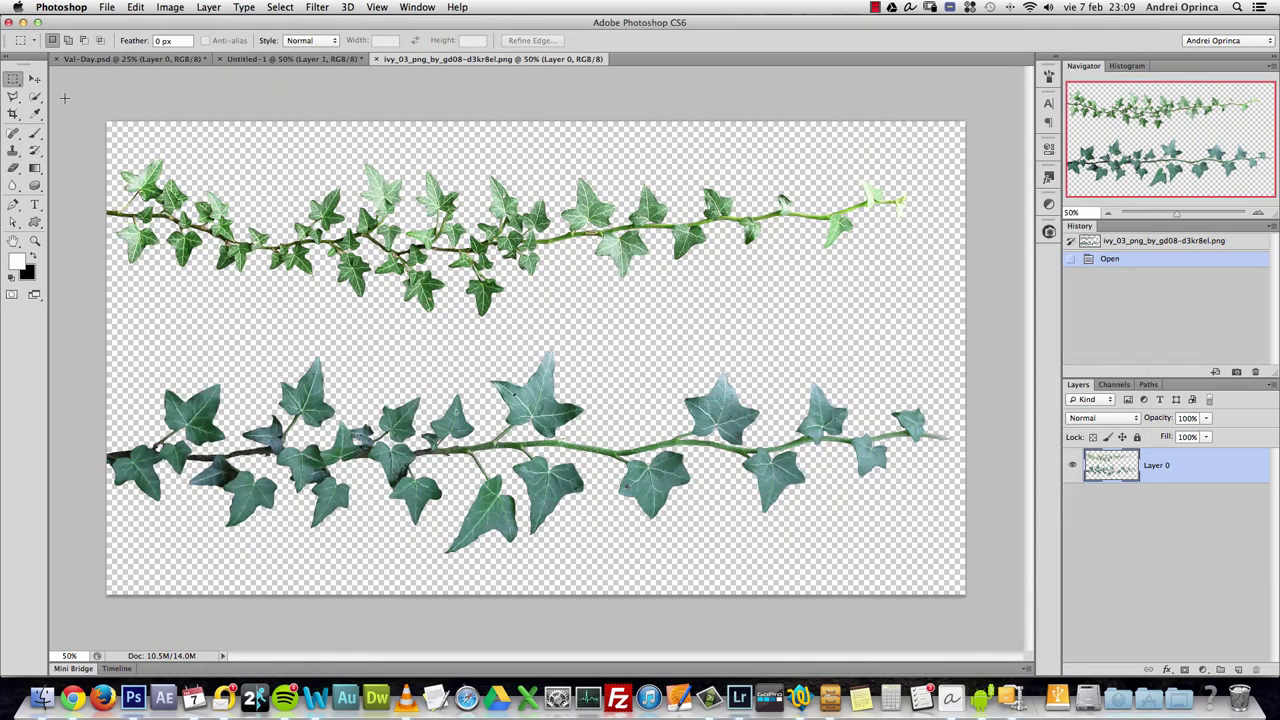
{"action": "left_click_drag", "start_coordinate": [64, 97], "coordinate": [1000, 334]}
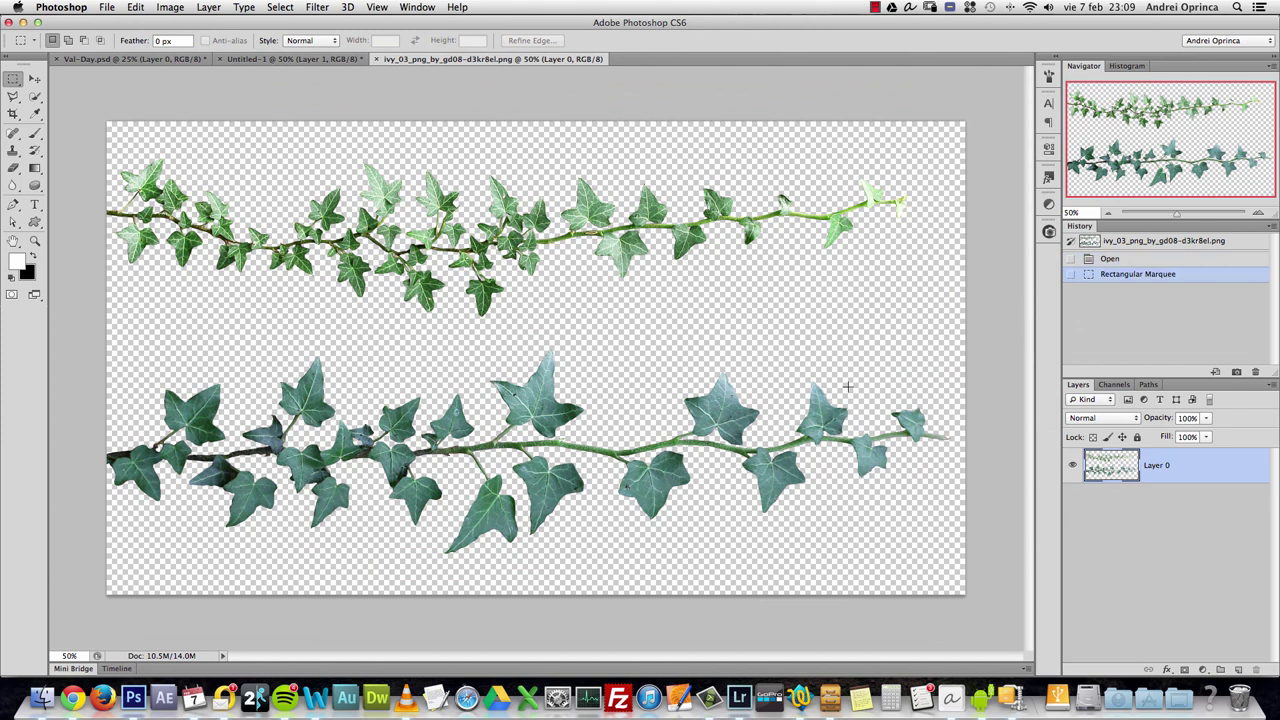
{"action": "key", "text": "super+c"}
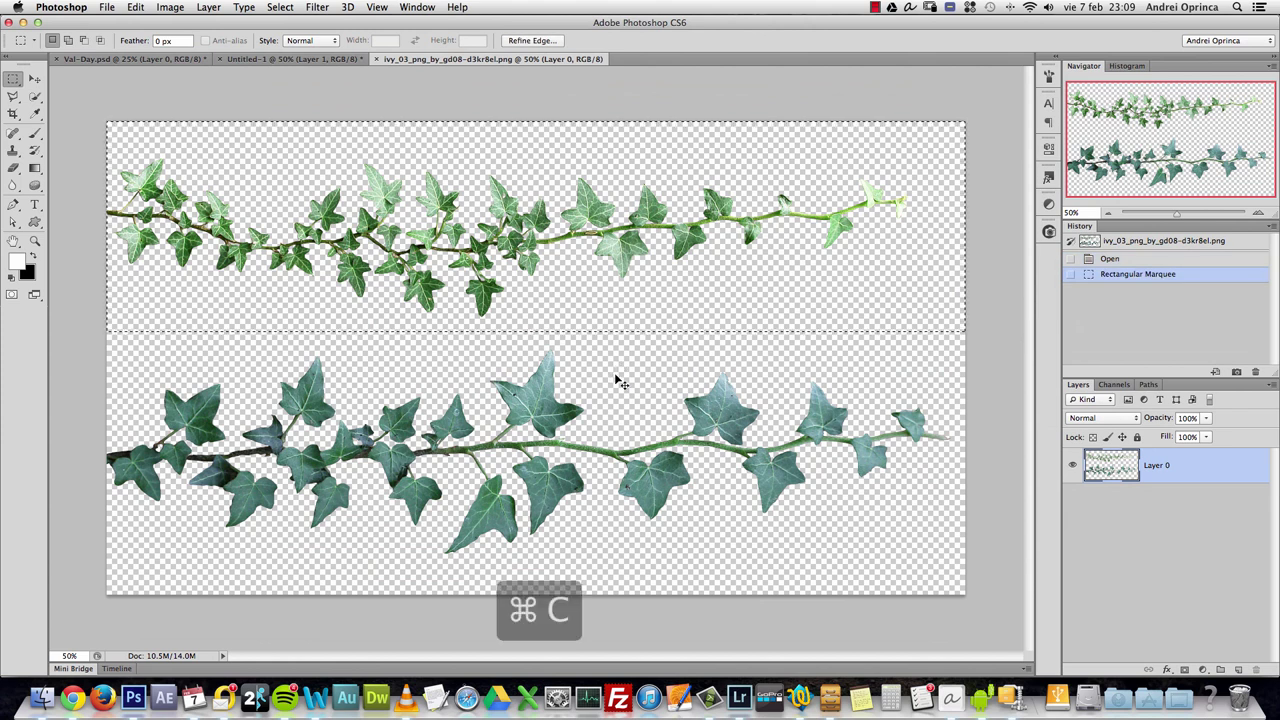
- Paste the ivy branch into the Untitled-1 composition inside the PLANTS group, directly above the Plant R layer
{"action": "left_click", "coordinate": [290, 59]}
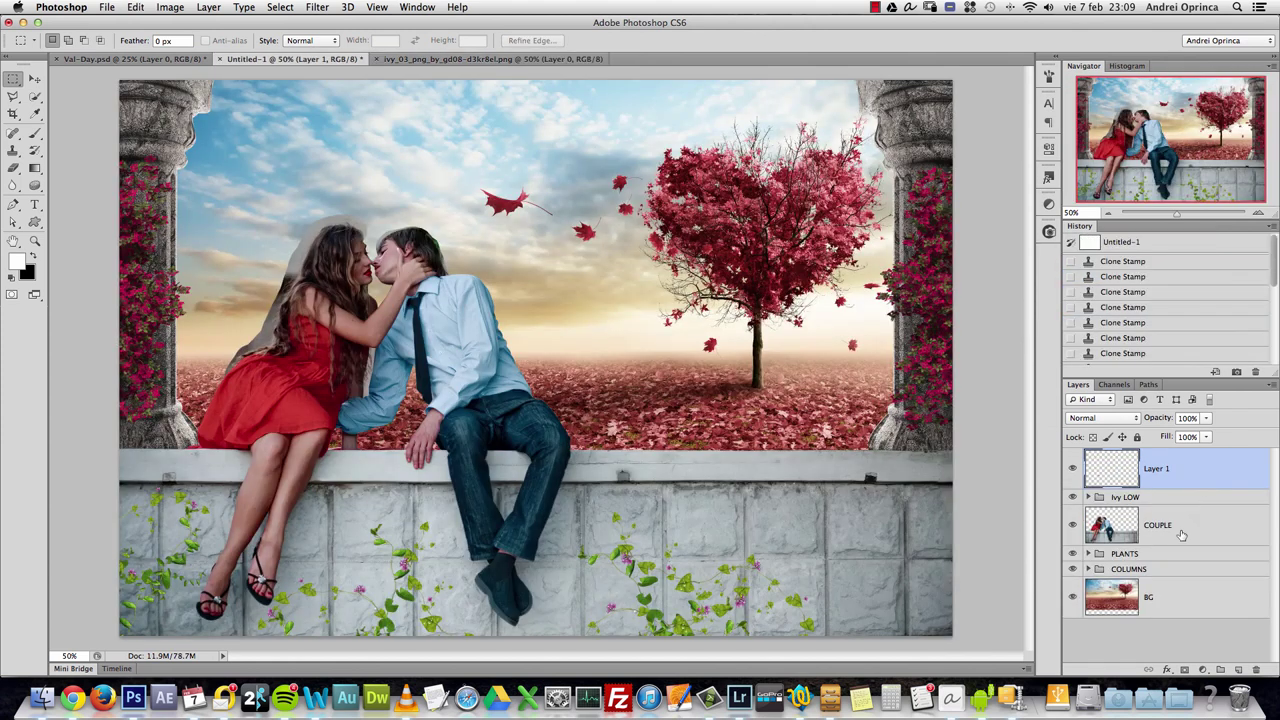
{"action": "left_click", "coordinate": [1088, 554]}
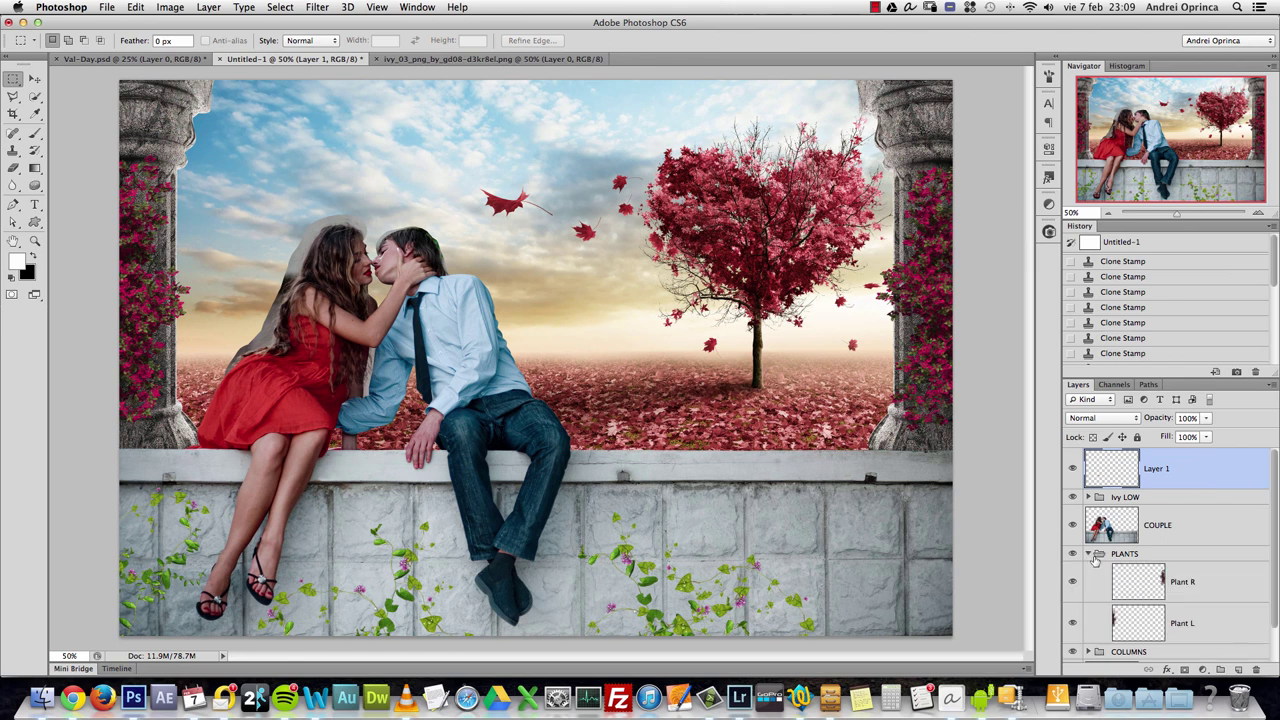
{"action": "left_click", "coordinate": [1155, 554]}
{"action": "left_click", "coordinate": [1196, 580]}
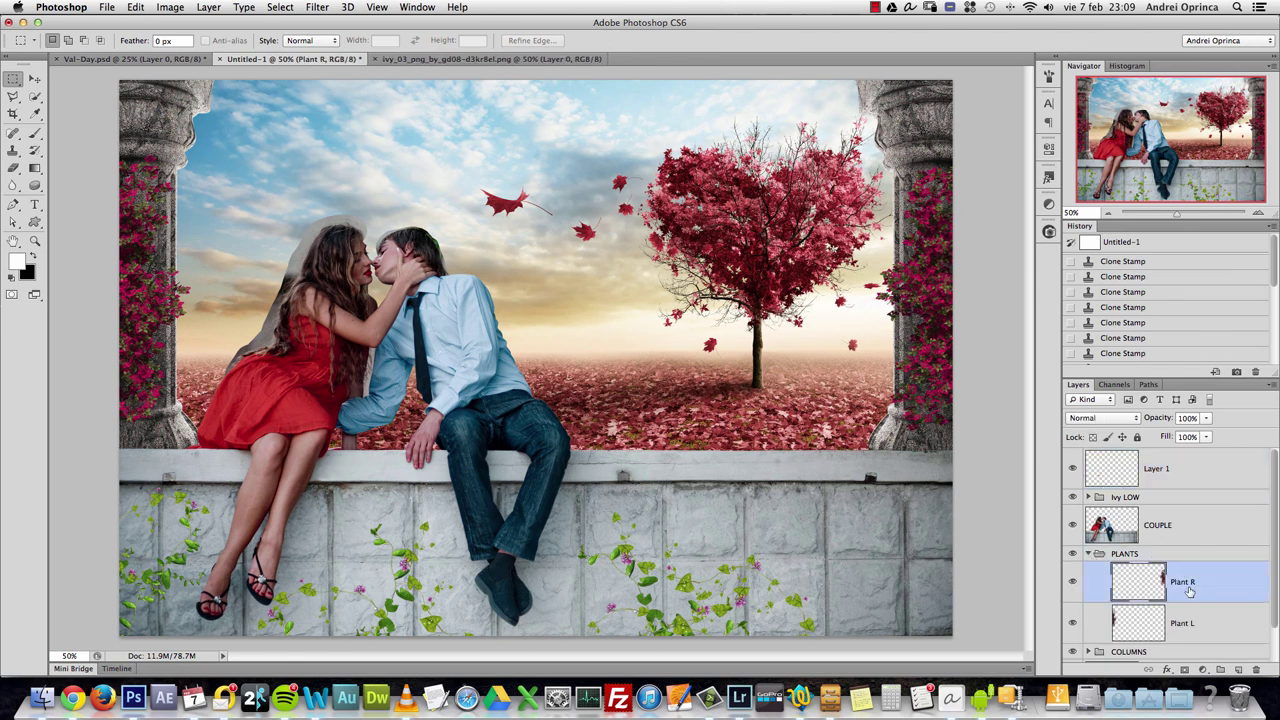
{"action": "key", "text": "super+v"}
- Scale the pasted ivy branch to about 41% and move it across the heart tree towards the right column
{"action": "key", "text": "super+t"}
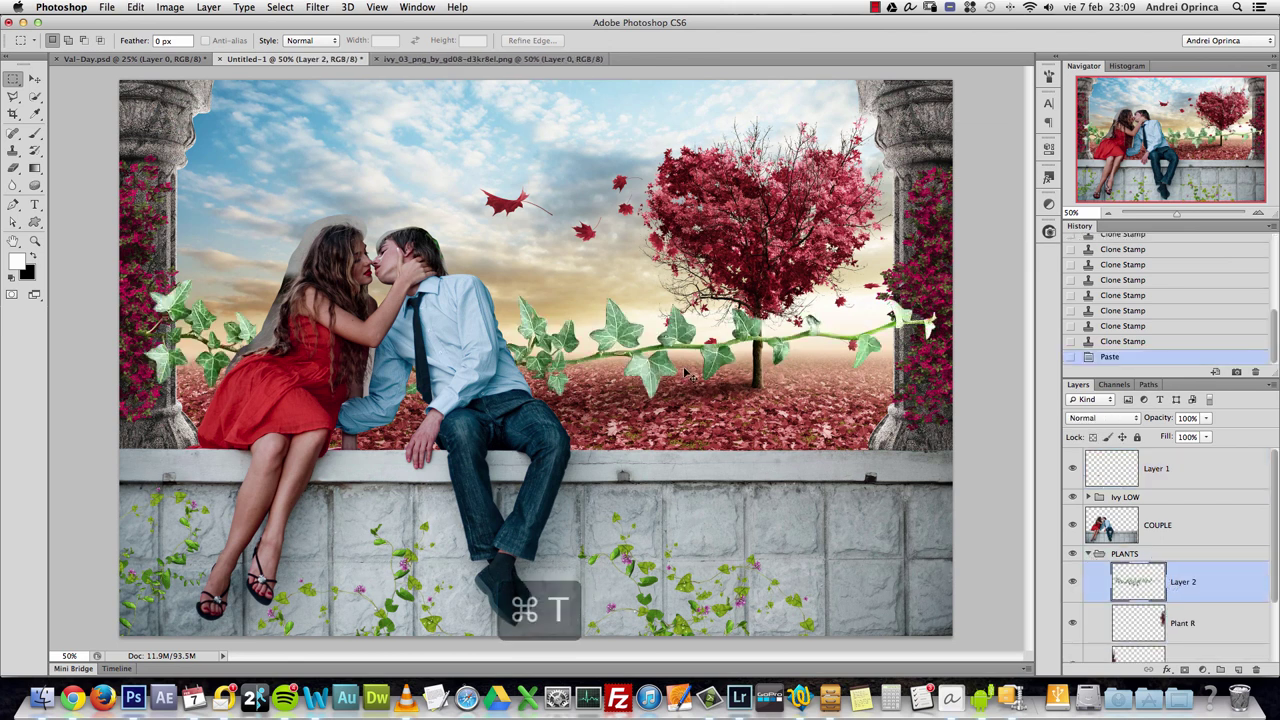
{"action": "left_click_drag", "start_coordinate": [937, 279], "coordinate": [488, 358]}
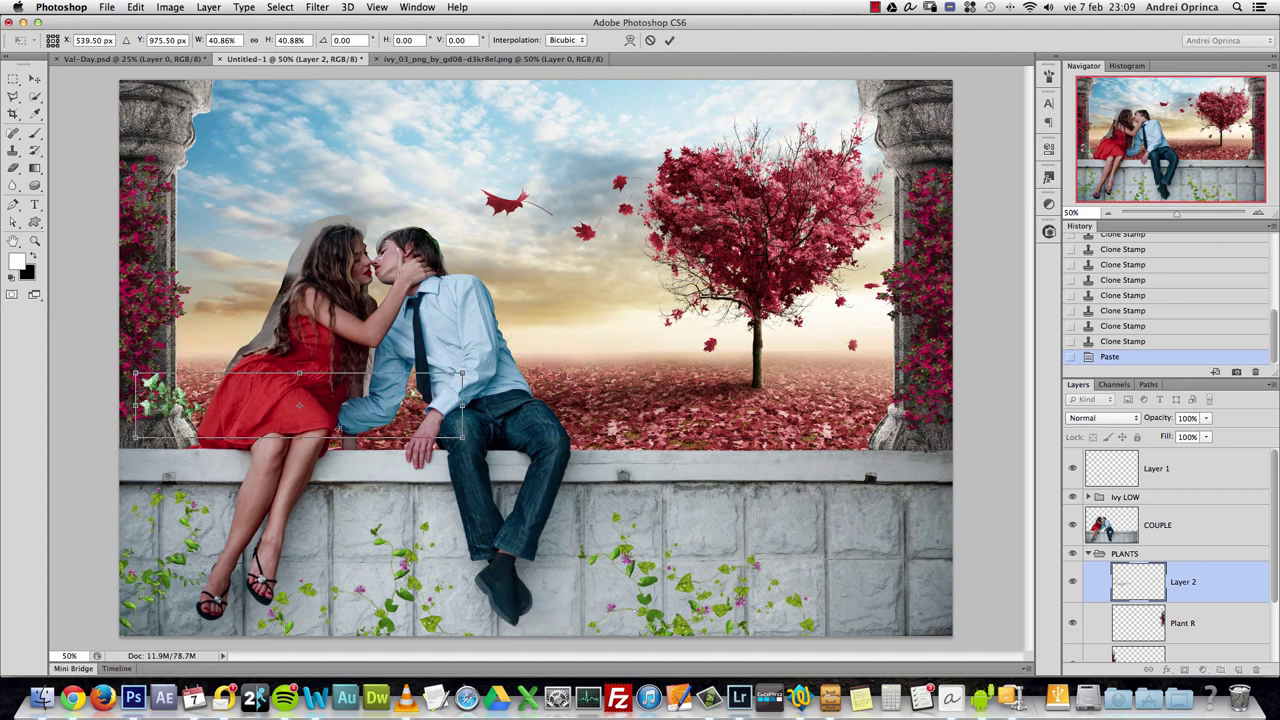
{"action": "left_click_drag", "start_coordinate": [345, 428], "coordinate": [830, 305]}
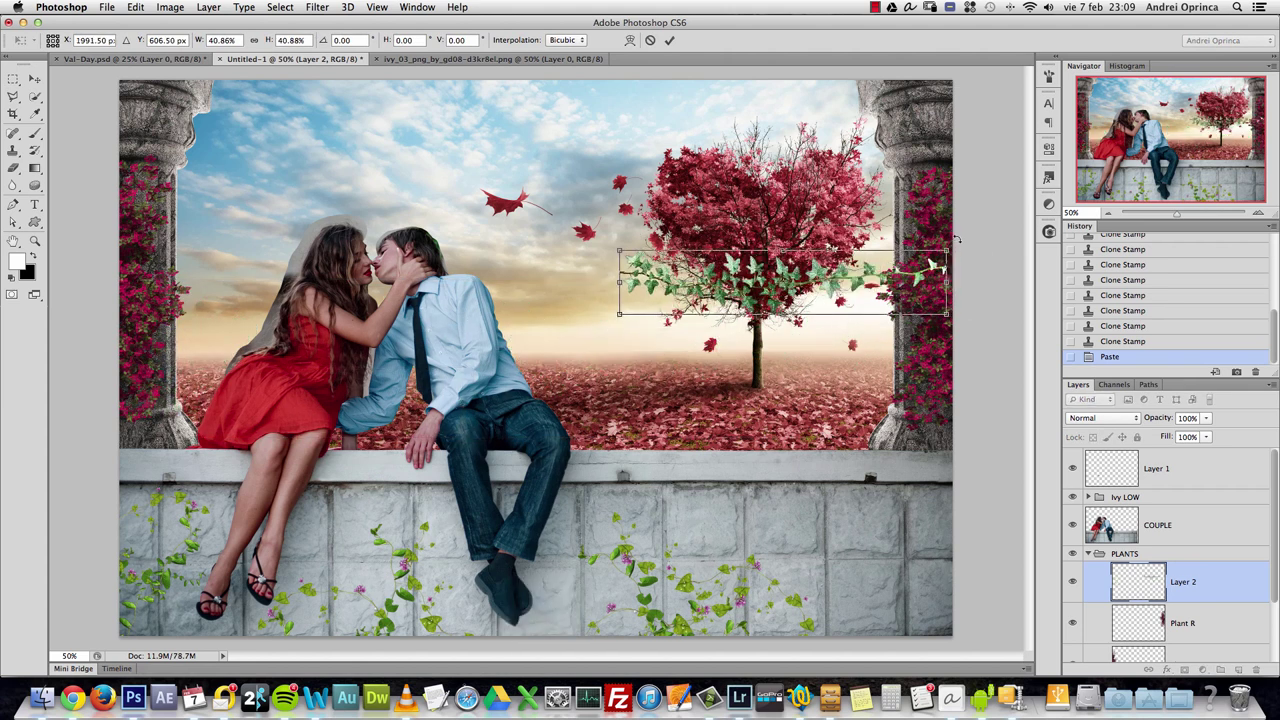
- Rotate the pasted ivy strand to -90° at about 33% scale beside the tree trunk and rename its layer IVY COLUMN R
{"action": "left_click_drag", "start_coordinate": [957, 238], "coordinate": [763, 182]}
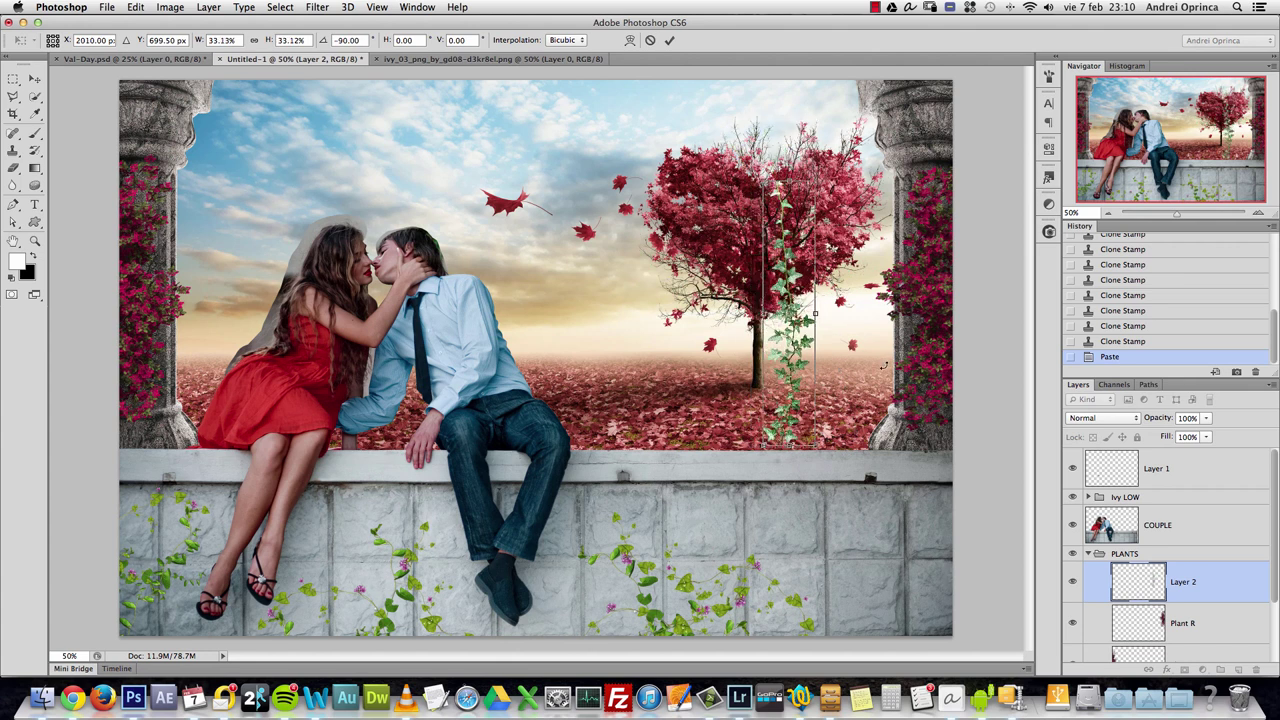
{"action": "key", "text": "Return"}
{"action": "double_click", "coordinate": [1183, 582]}
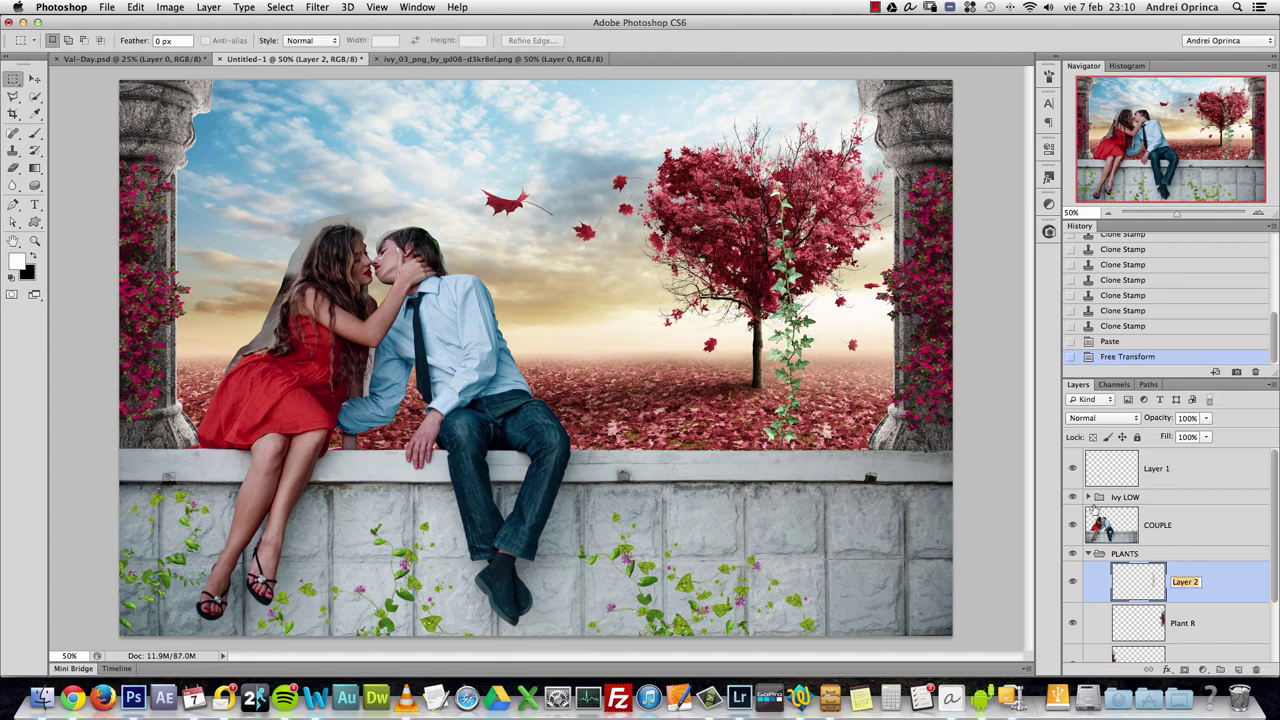
{"action": "type", "text": "IVY COLUMN 1"}
{"action": "key", "text": "Return"}
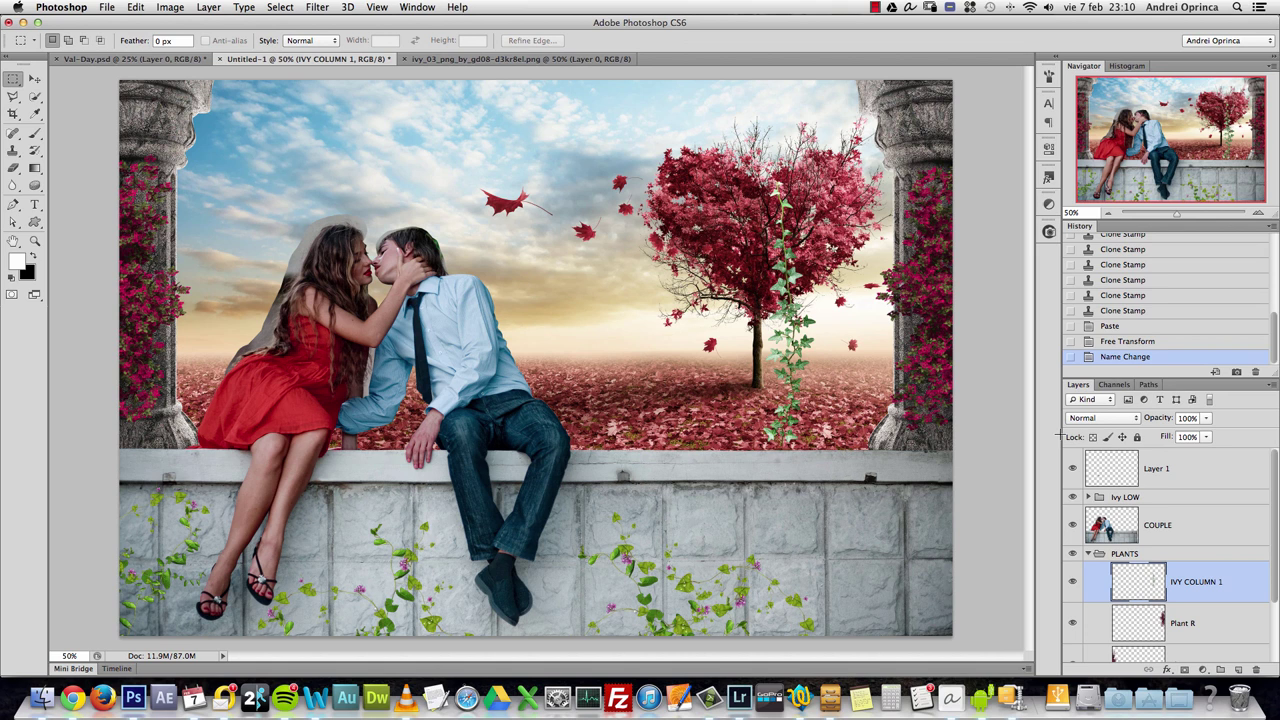
{"action": "double_click", "coordinate": [1213, 584]}
{"action": "type", "text": "R"}
{"action": "key", "text": "Return"}
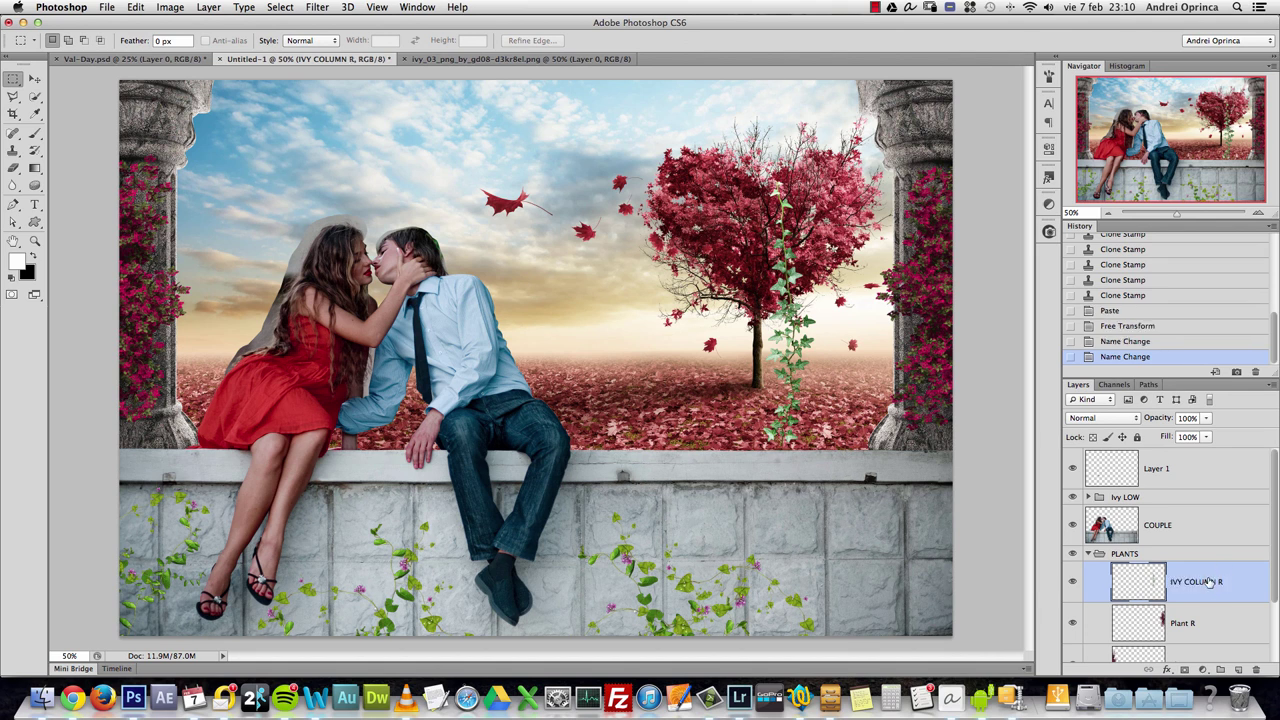
- Place the IVY COLUMN R layer beneath Plant R and move the ivy onto the stone column at the image's right side
{"action": "left_click_drag", "start_coordinate": [1207, 585], "coordinate": [1200, 640]}
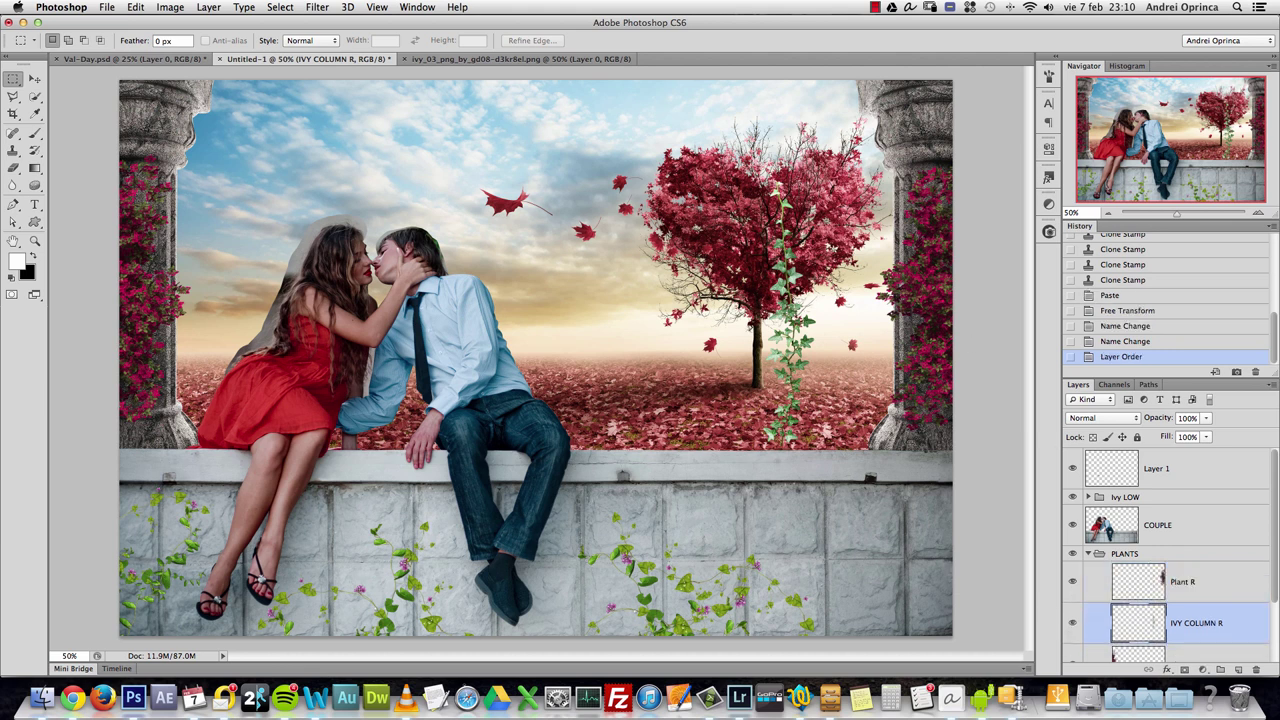
{"action": "key", "text": "v"}
{"action": "left_click_drag", "start_coordinate": [795, 314], "coordinate": [920, 295]}
- Shift the Plant R flowers slightly right on their column so more of the ivy shows beside them
{"action": "key", "text": "super+1"}
{"action": "scroll", "coordinate": [946, 313], "scroll_direction": "right", "scroll_amount": 10}
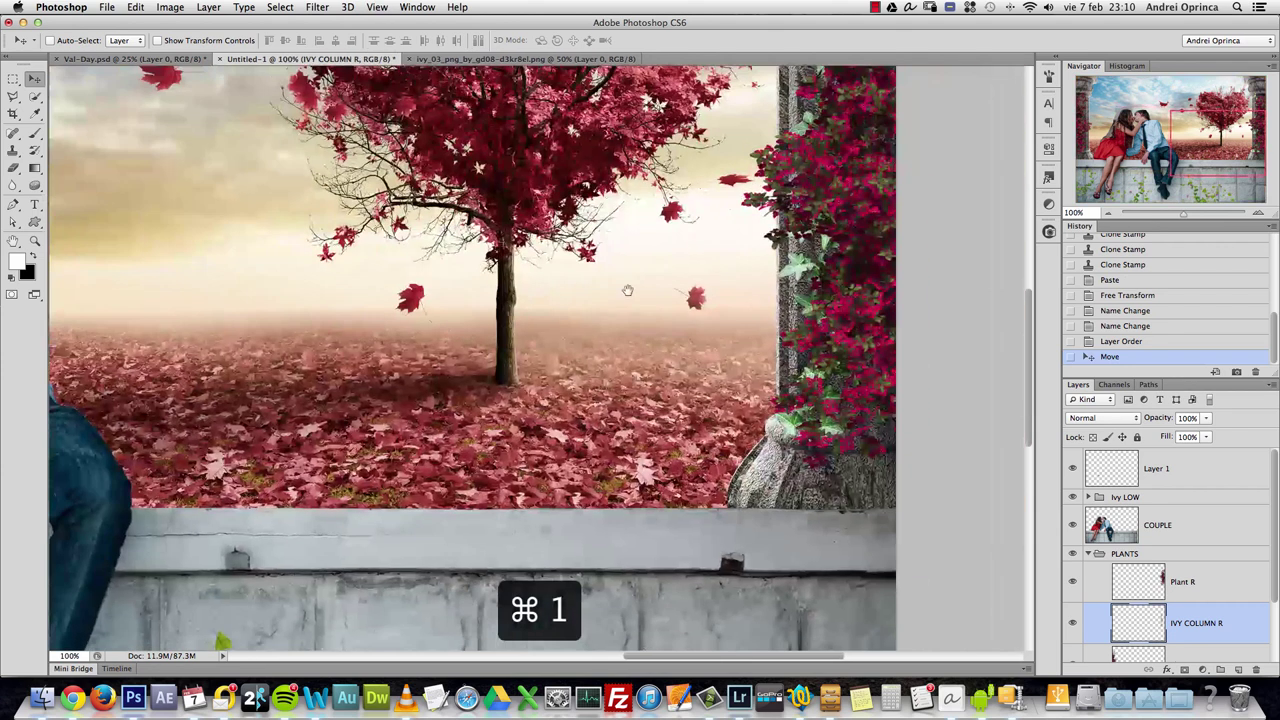
{"action": "left_click", "coordinate": [860, 205], "text": "super"}
{"action": "left_click_drag", "start_coordinate": [860, 205], "coordinate": [880, 205]}
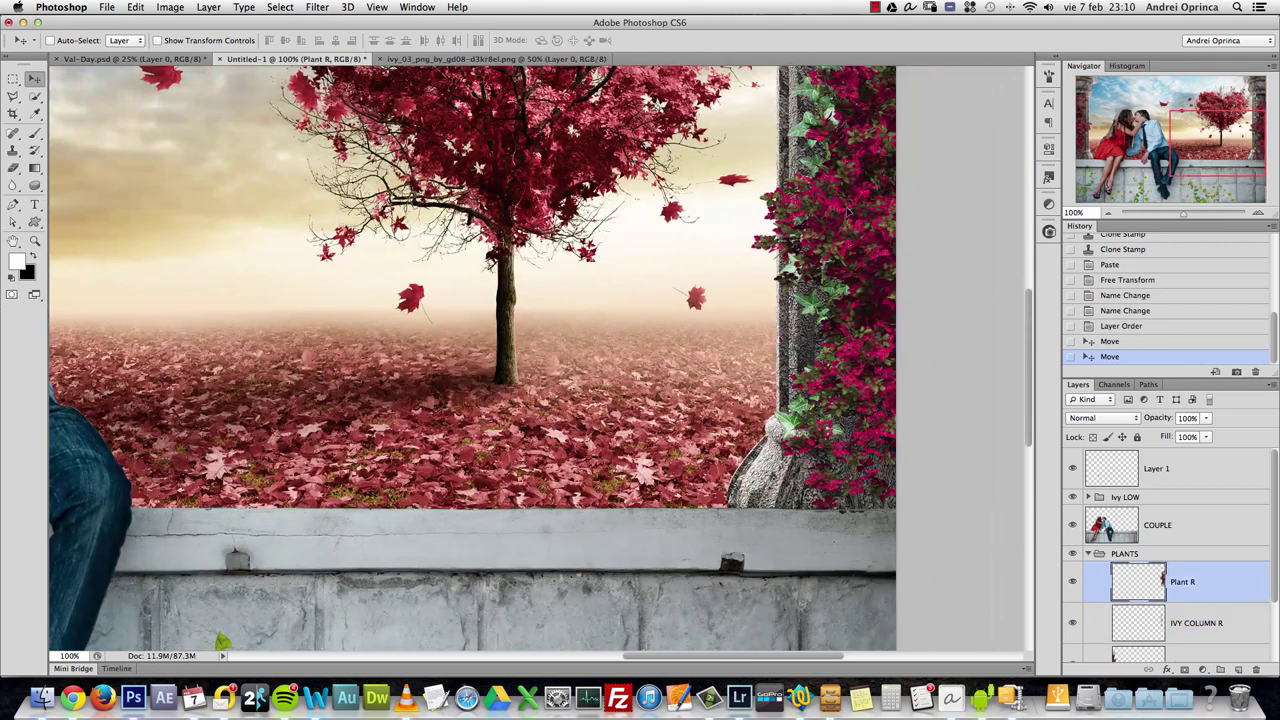
- Nudge the IVY COLUMN R strand slightly up and left along the column beside the tree
{"action": "scroll", "coordinate": [850, 220], "scroll_direction": "up", "scroll_amount": 5}
{"action": "left_click", "coordinate": [828, 158], "text": "super"}
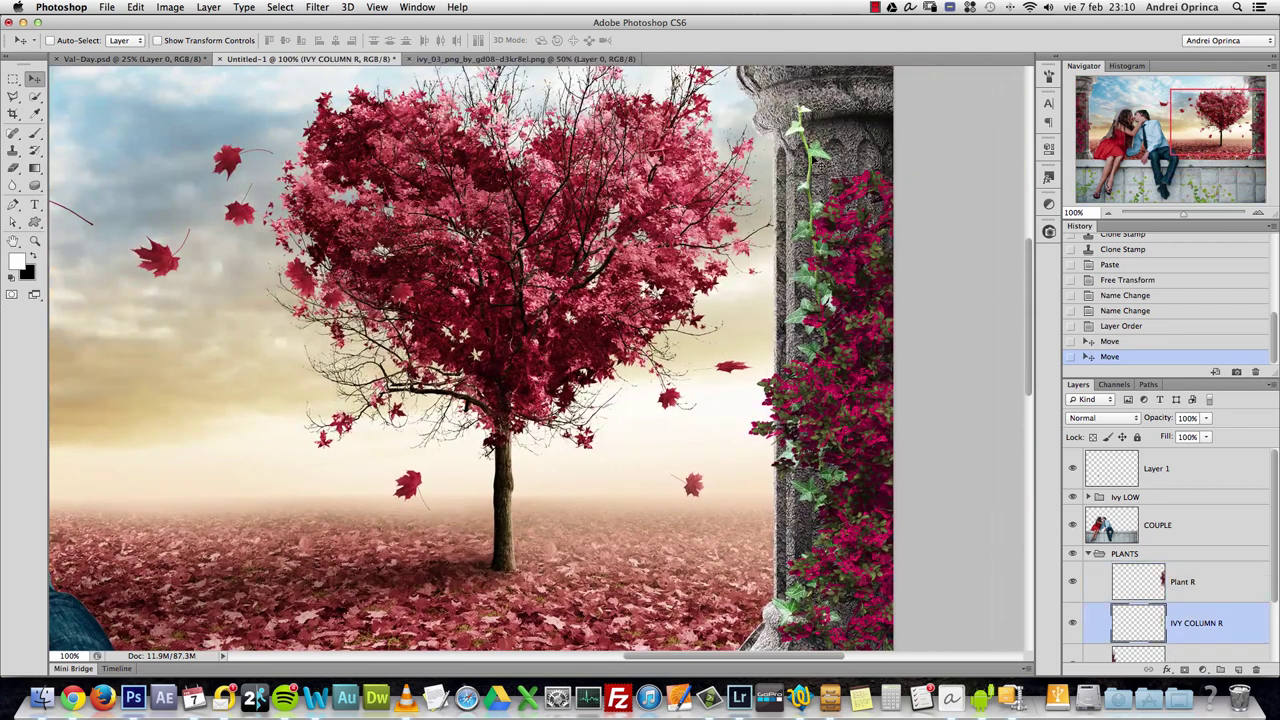
{"action": "left_click_drag", "start_coordinate": [828, 158], "coordinate": [820, 147]}
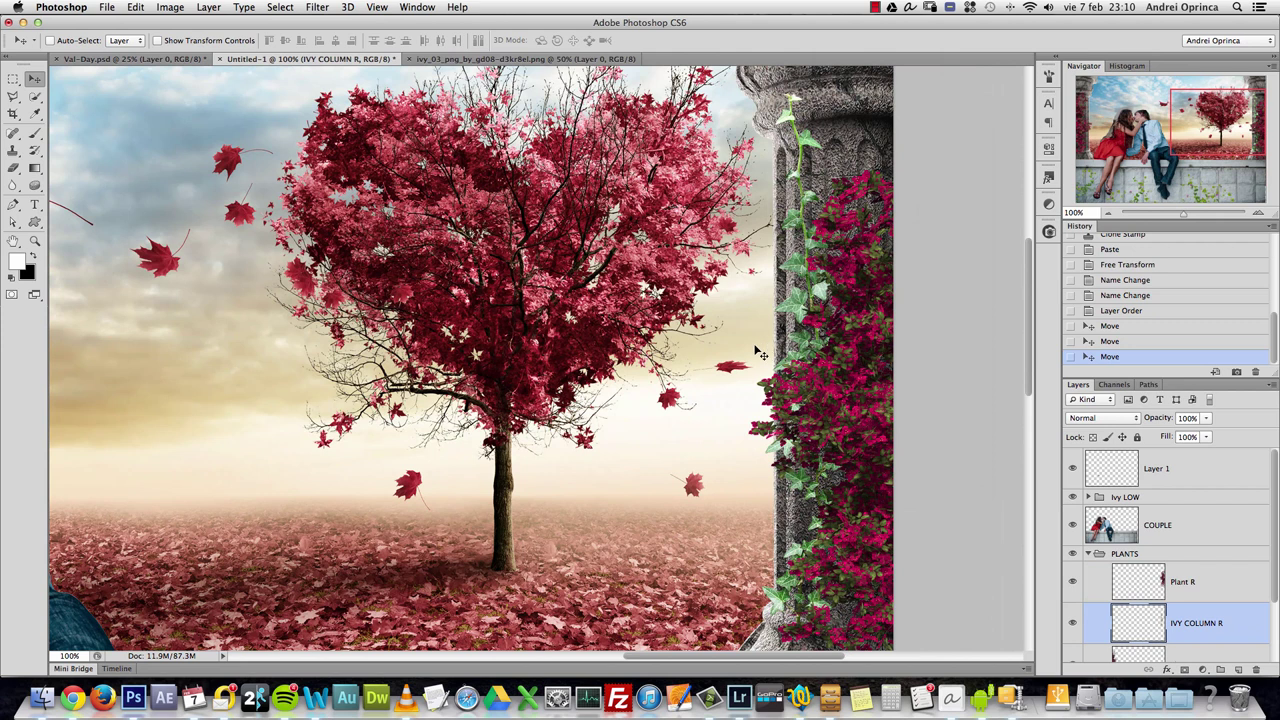
- Duplicate IVY COLUMN R, scale the copy to about 62.6%, flip it horizontally and fit it near the top of the same column
{"action": "key", "text": "super+j"}
{"action": "key", "text": "super+t"}
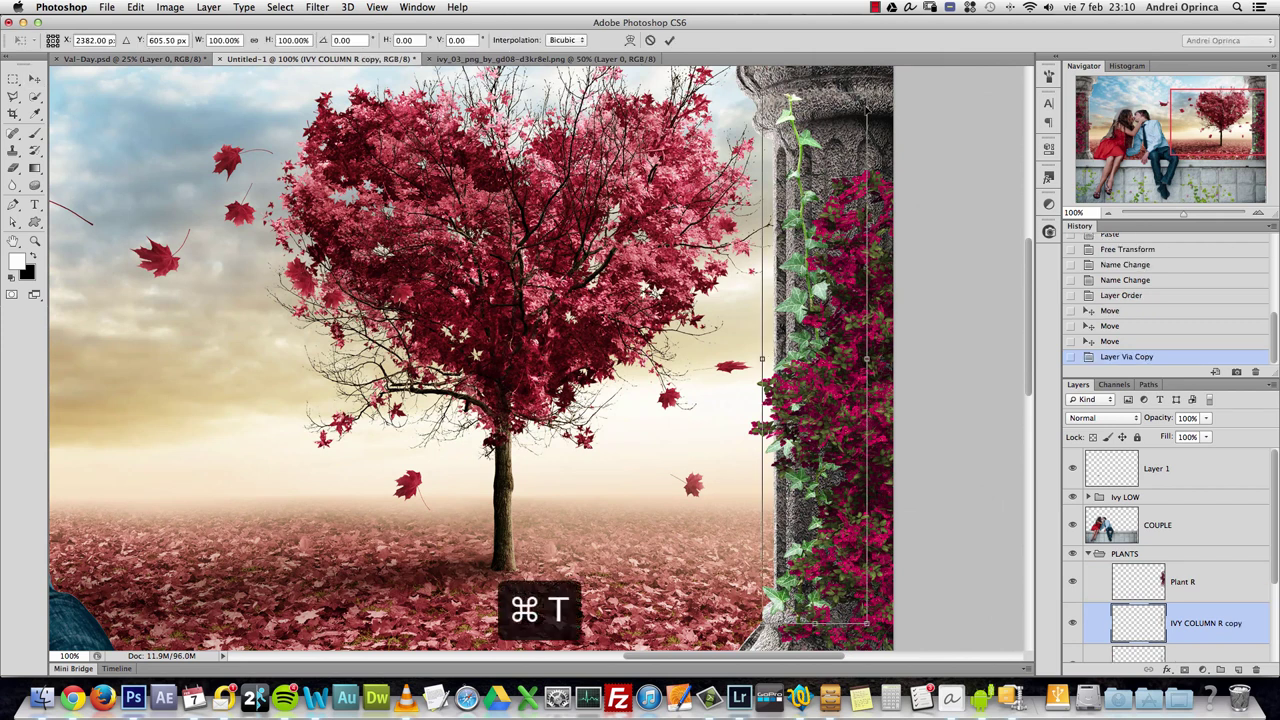
{"action": "left_click_drag", "start_coordinate": [780, 150], "coordinate": [842, 142]}
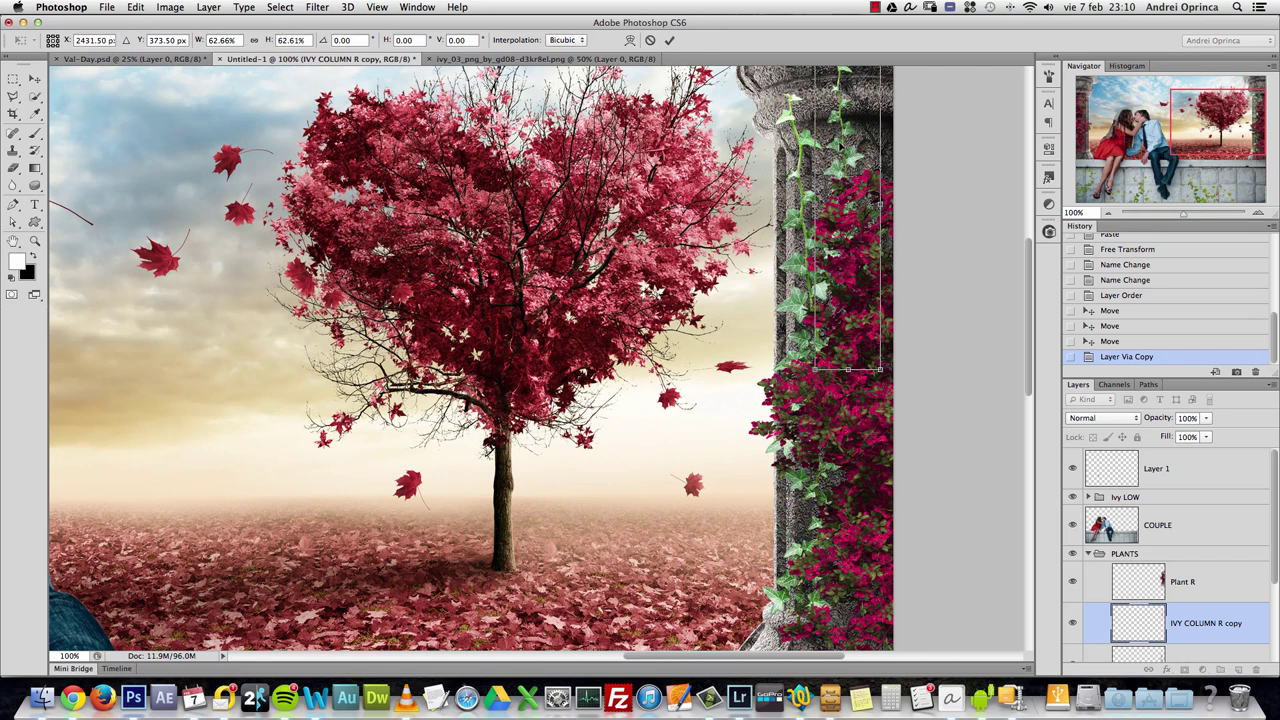
{"action": "right_click", "coordinate": [842, 142]}
{"action": "left_click", "coordinate": [884, 316]}
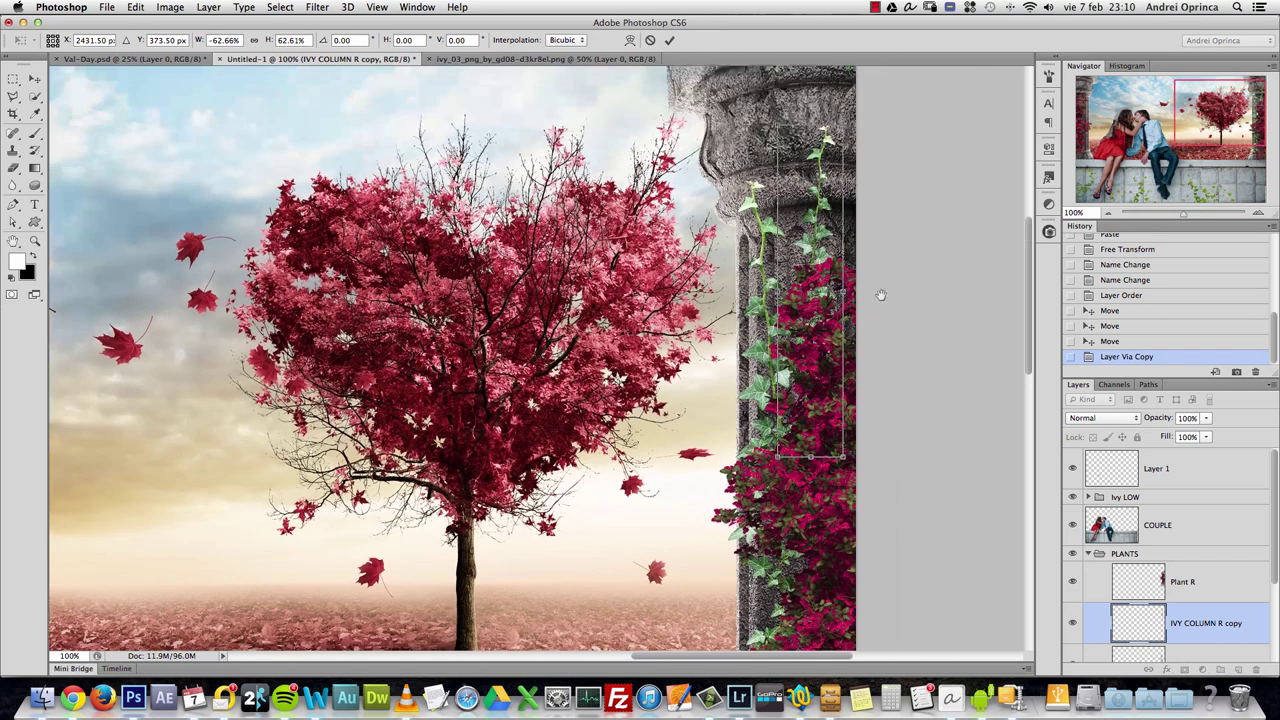
{"action": "left_click_drag", "start_coordinate": [880, 295], "coordinate": [866, 252]}
{"action": "key", "text": "Return"}
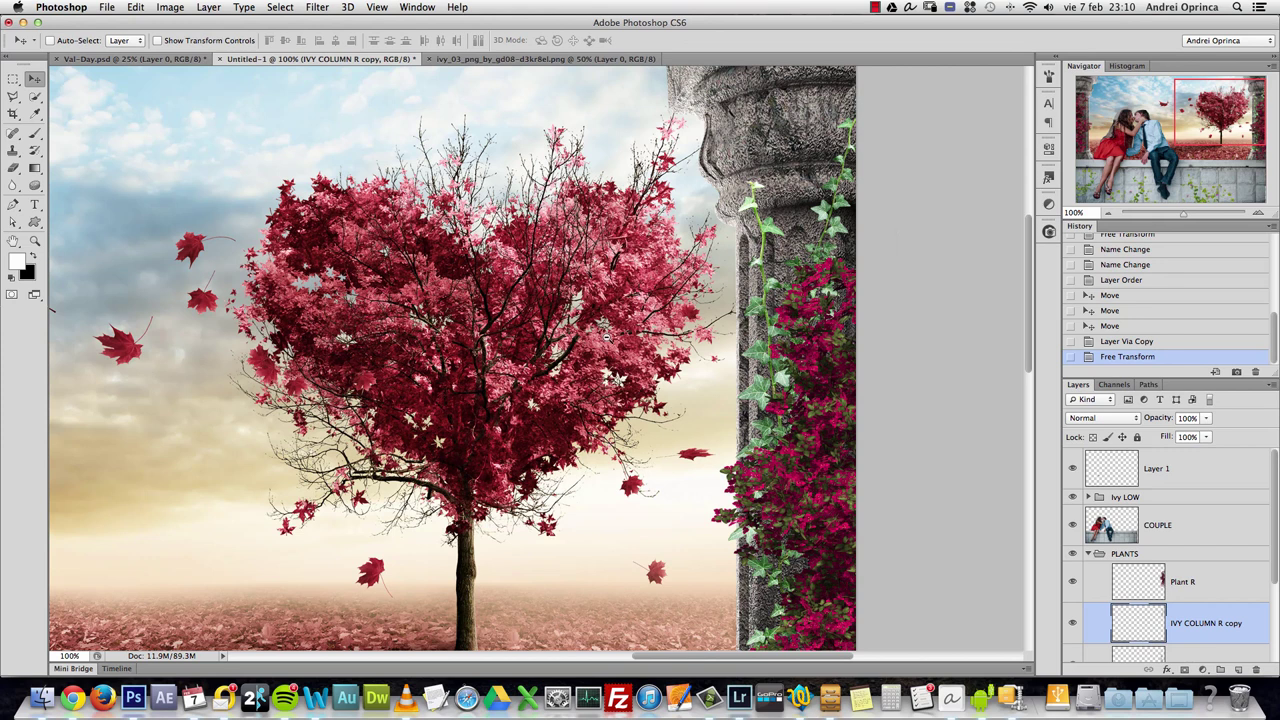
{"action": "key", "text": "super+minus"}
{"action": "key", "text": "super+minus"}
{"action": "left_click", "coordinate": [470, 59]}
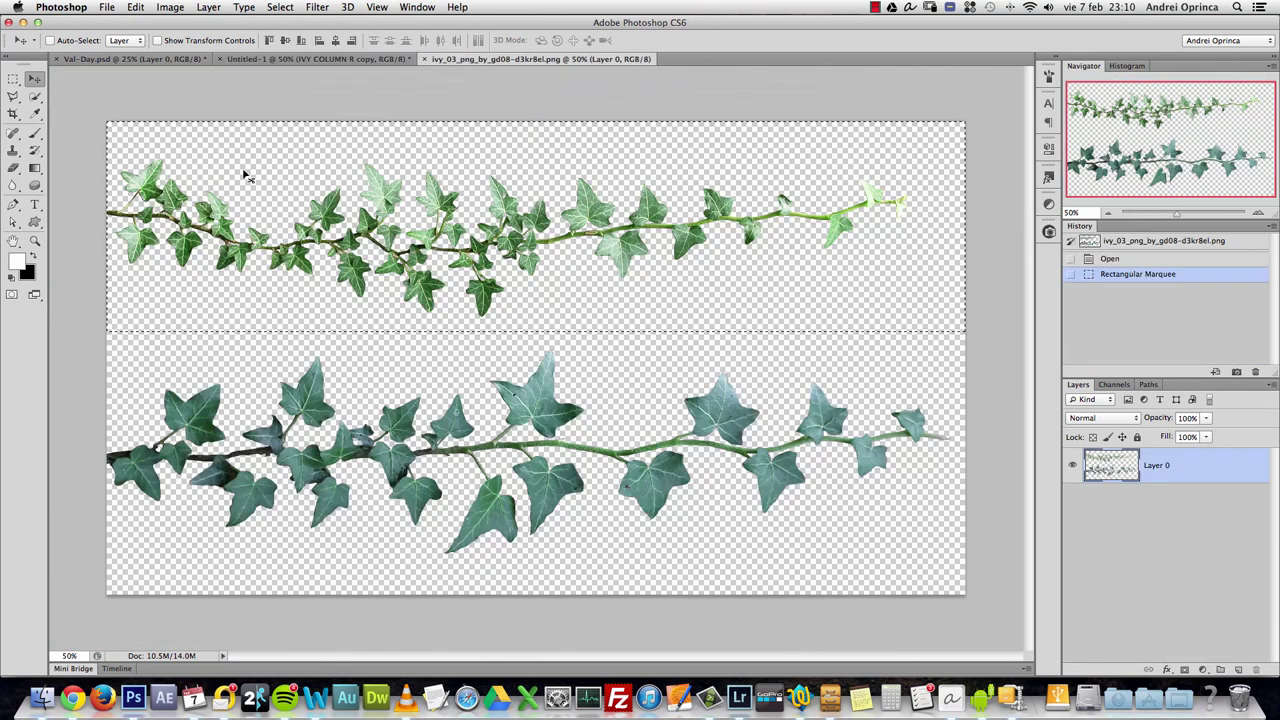
{"action": "left_click", "coordinate": [300, 59]}
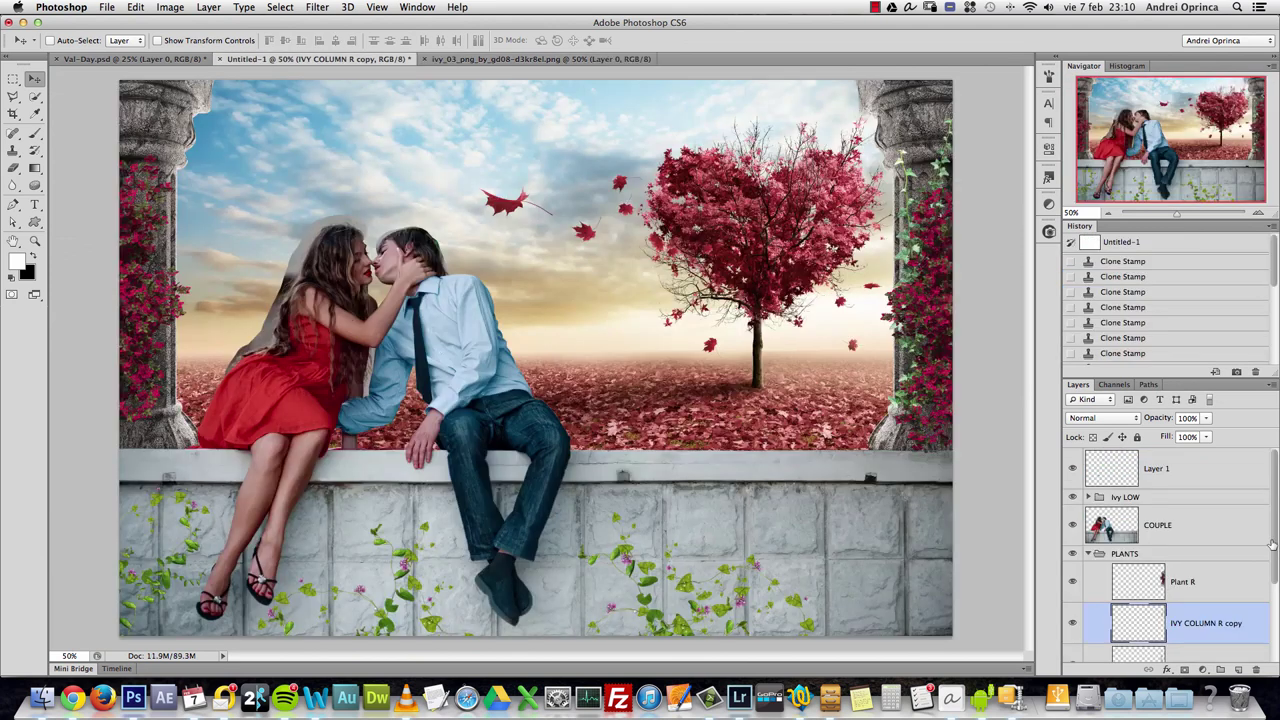
- Duplicate both IVY COLUMN R layers beneath Plant L and move the copies onto the column behind the woman
{"action": "scroll", "coordinate": [1273, 560], "scroll_direction": "down", "scroll_amount": 2}
{"action": "left_click", "coordinate": [1238, 578], "text": "shift"}
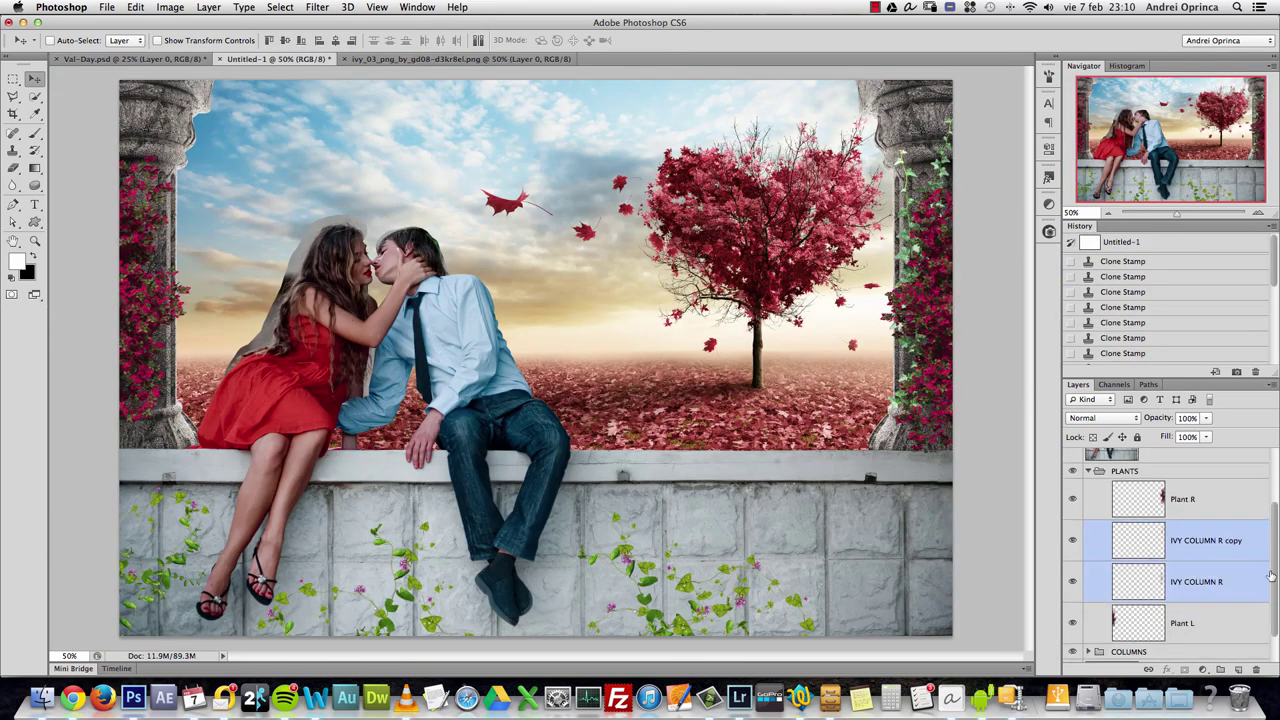
{"action": "scroll", "coordinate": [1230, 556], "scroll_direction": "down", "scroll_amount": 1}
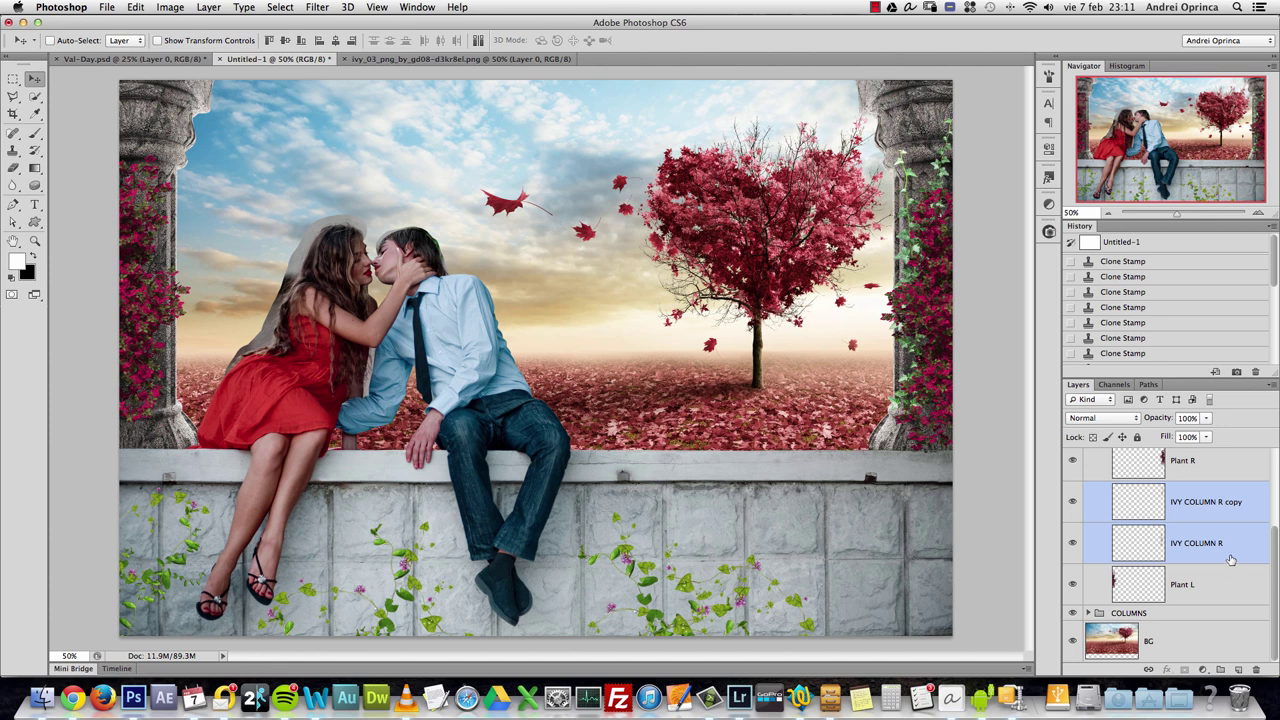
{"action": "left_click_drag", "start_coordinate": [1231, 556], "coordinate": [1231, 609]}
{"action": "left_click_drag", "start_coordinate": [1270, 562], "coordinate": [1260, 601]}
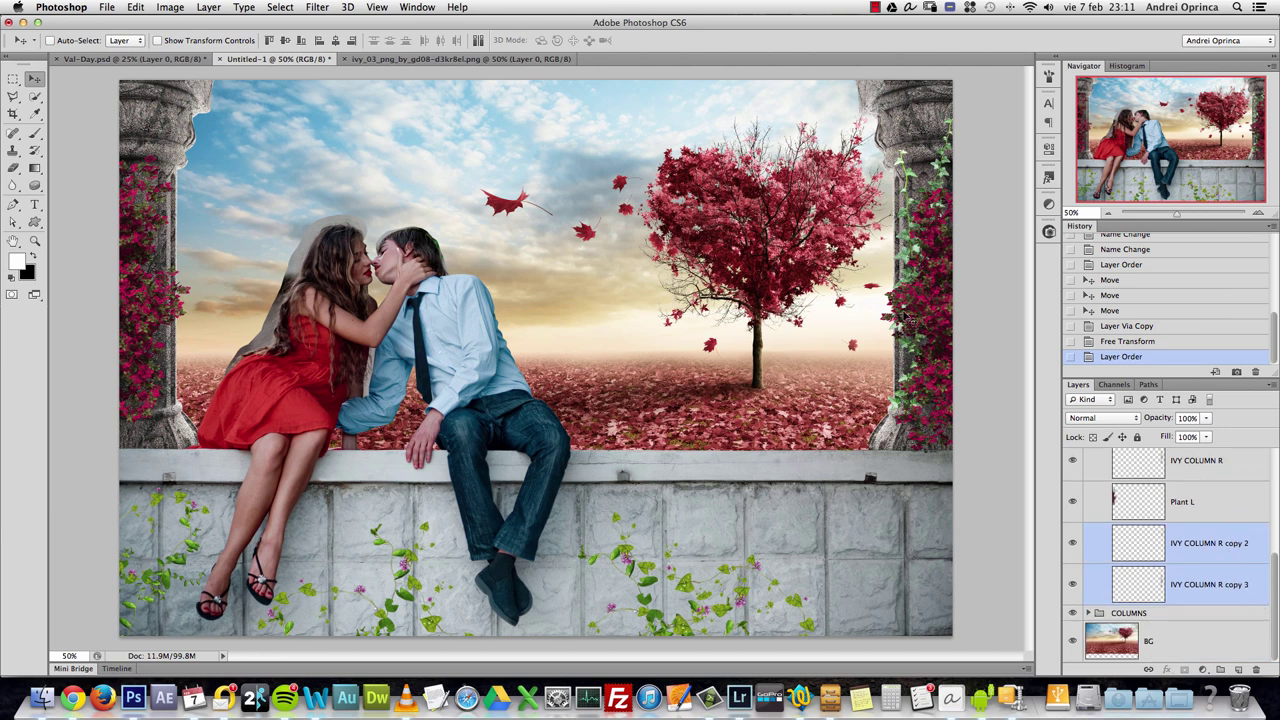
{"action": "left_click_drag", "start_coordinate": [918, 320], "coordinate": [140, 323]}
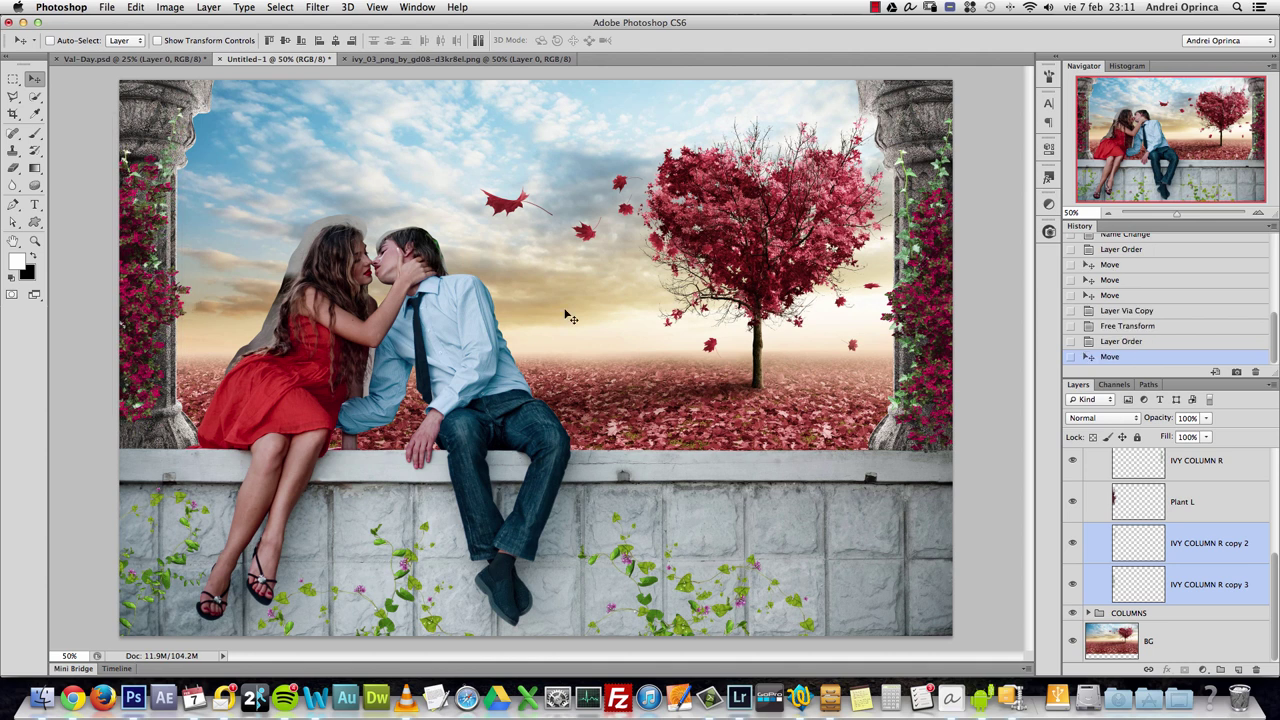
- With the rulers shown, rotate IVY COLUMN R copy 2 about 4.6° counterclockwise and move it slightly left on its column
{"action": "left_click", "coordinate": [1216, 533]}
{"action": "key", "text": "super+r"}
{"action": "key", "text": "super+t"}
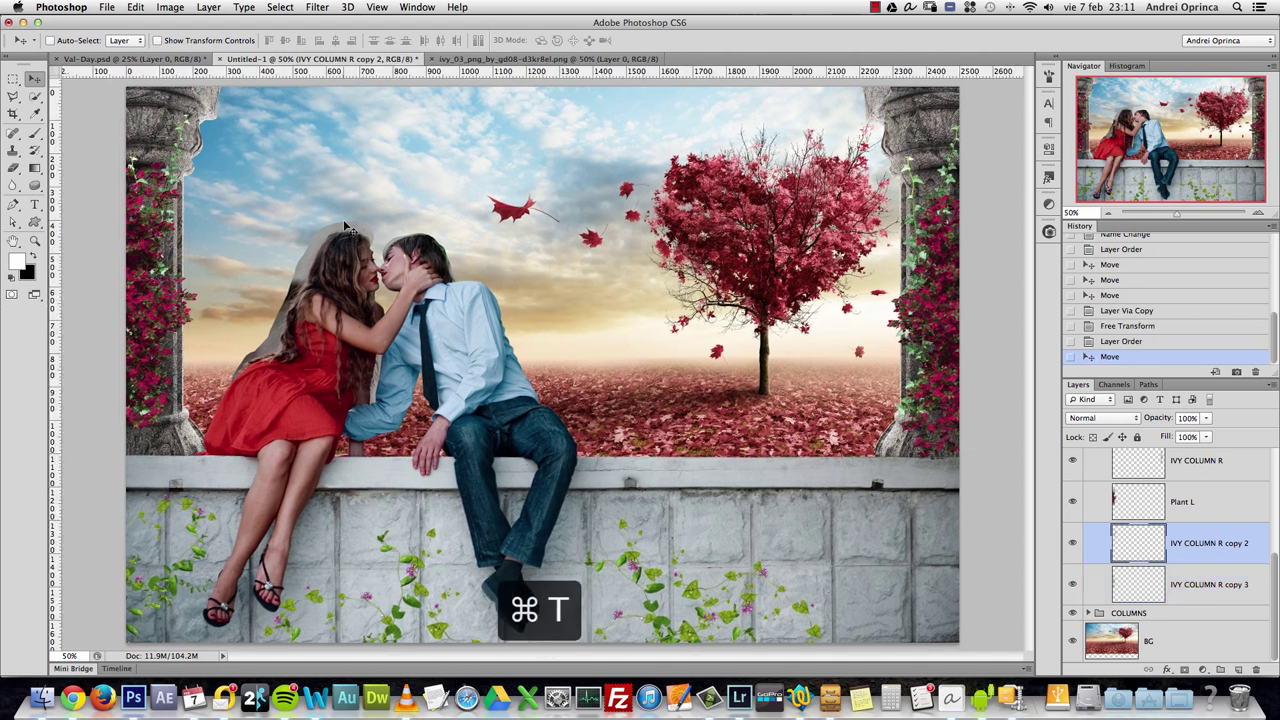
{"action": "left_click_drag", "start_coordinate": [329, 197], "coordinate": [316, 166]}
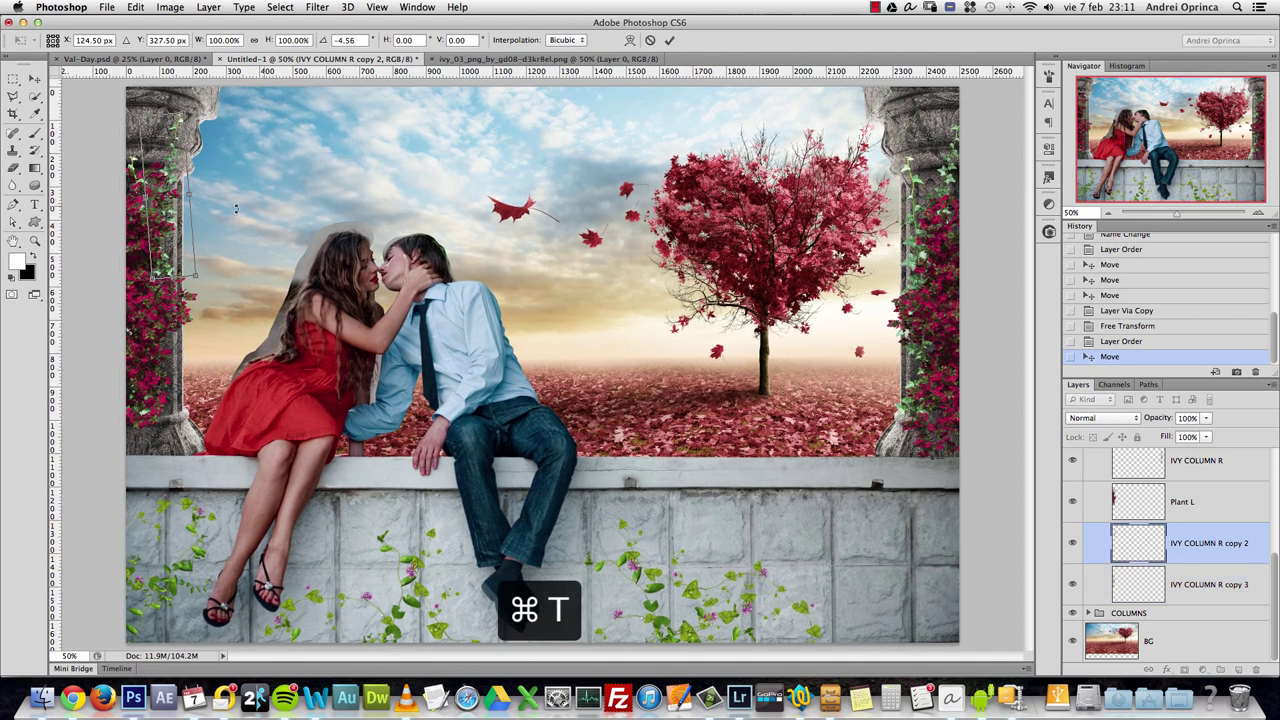
{"action": "key", "text": "Return"}
{"action": "mouse_move", "coordinate": [187, 225]}
{"action": "left_mouse_down"}
{"action": "mouse_move", "coordinate": [176, 251]}
{"action": "mouse_move", "coordinate": [172, 221]}
{"action": "left_mouse_up"}
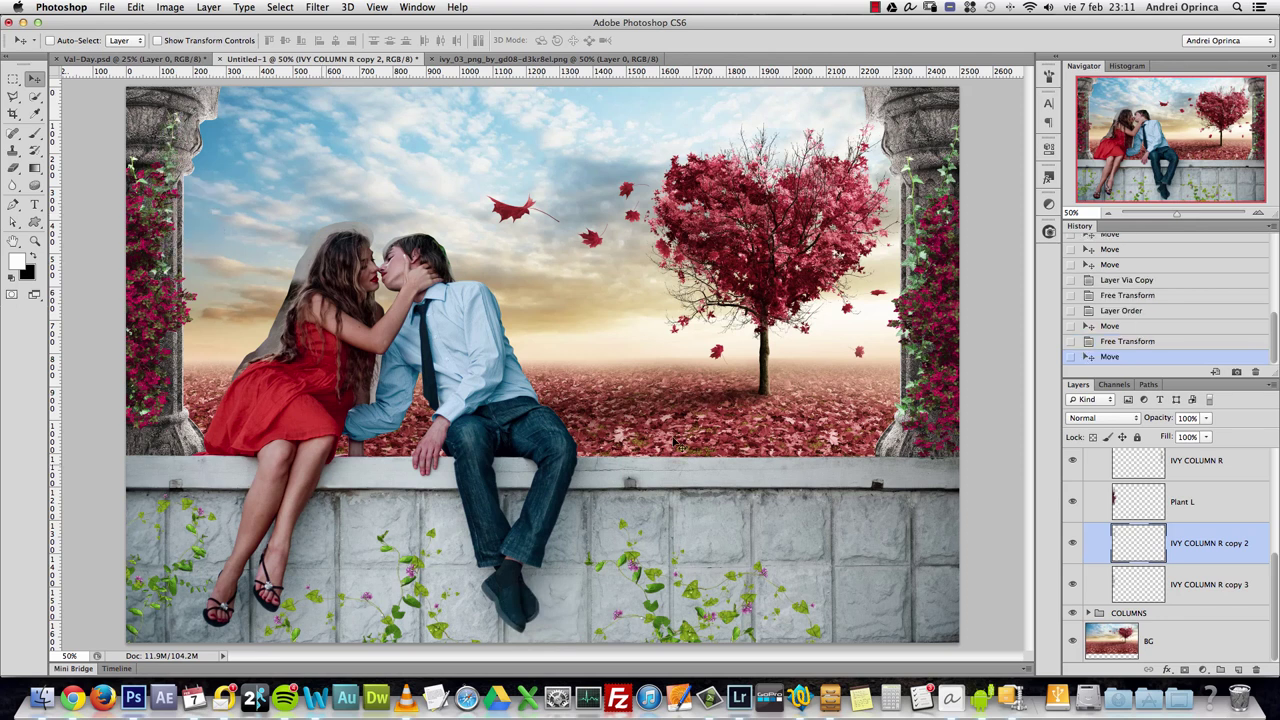
- Reposition IVY COLUMN R copy 3 and copy 2 around the flowers on the column behind the woman
{"action": "left_click", "coordinate": [1206, 589]}
{"action": "left_click_drag", "start_coordinate": [306, 316], "coordinate": [241, 262]}
{"action": "left_click", "coordinate": [1233, 545]}
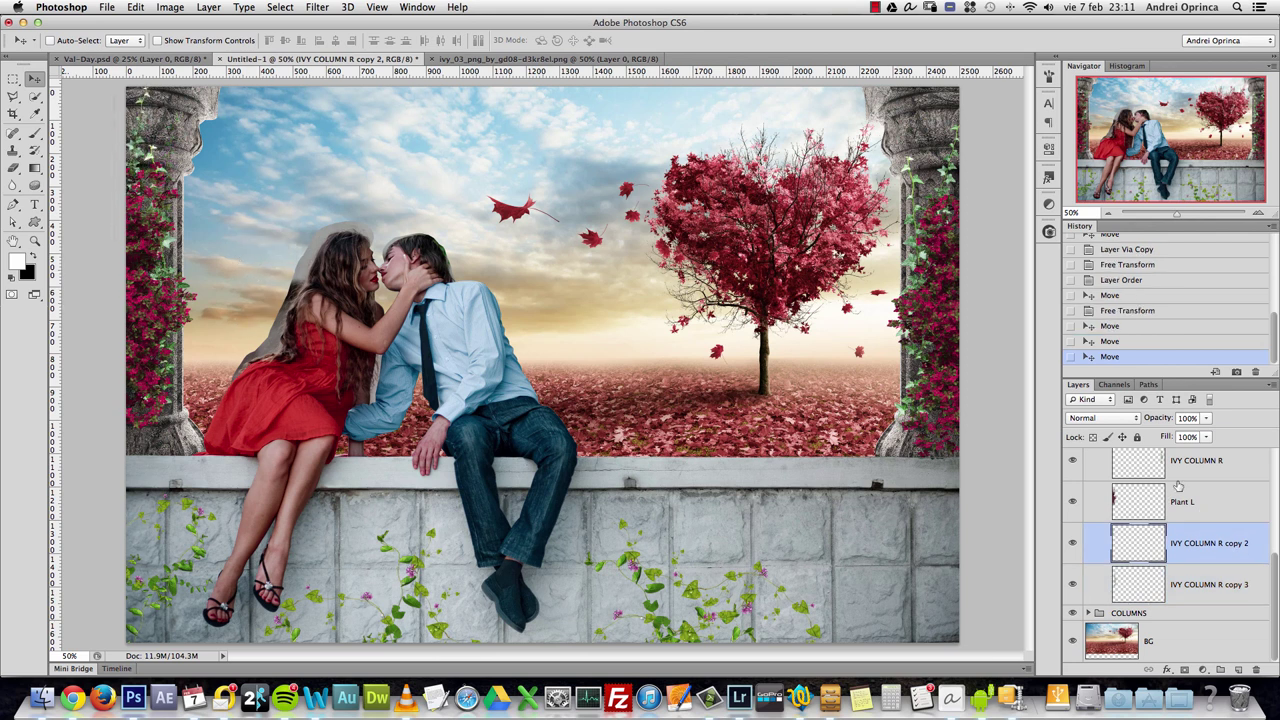
- Nudge IVY COLUMN R slightly right on its column and move the Plant L flowers slightly lower on the opposite column
{"action": "scroll", "coordinate": [1273, 537], "scroll_direction": "up", "scroll_amount": 2}
{"action": "left_click", "coordinate": [1220, 545]}
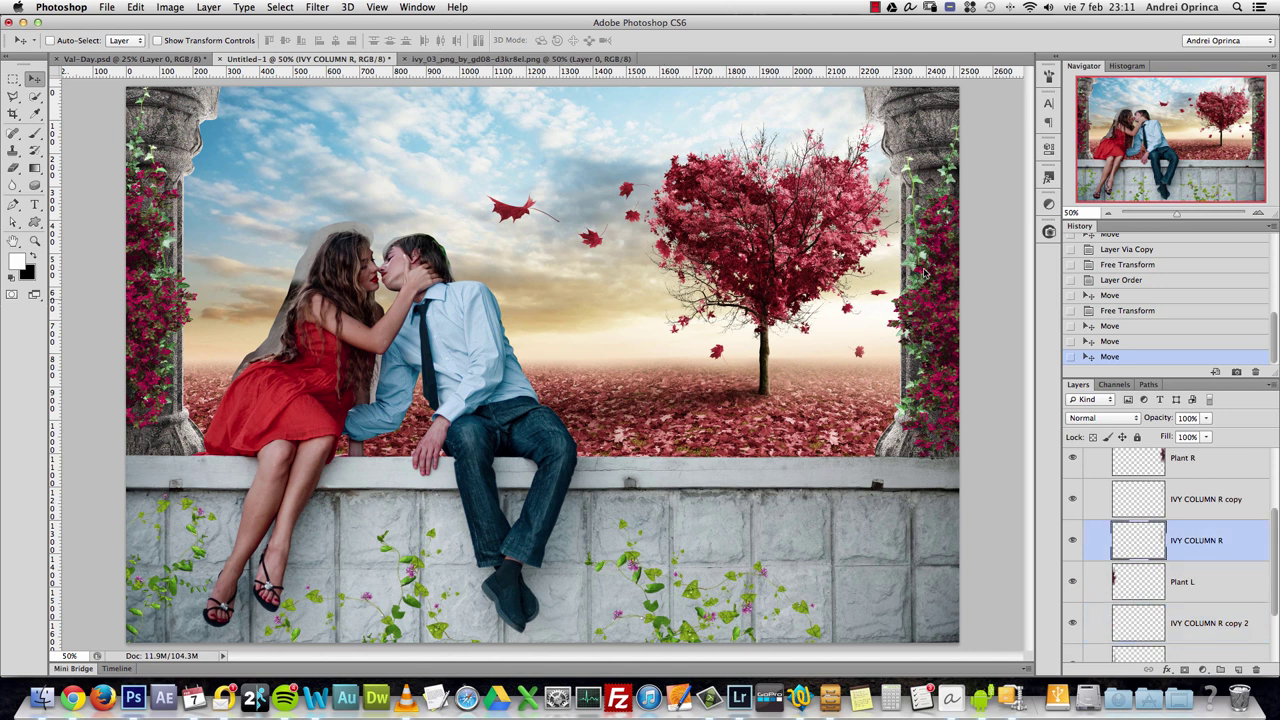
{"action": "mouse_move", "coordinate": [914, 246]}
{"action": "left_mouse_down"}
{"action": "mouse_move", "coordinate": [930, 232]}
{"action": "mouse_move", "coordinate": [936, 250]}
{"action": "left_mouse_up"}
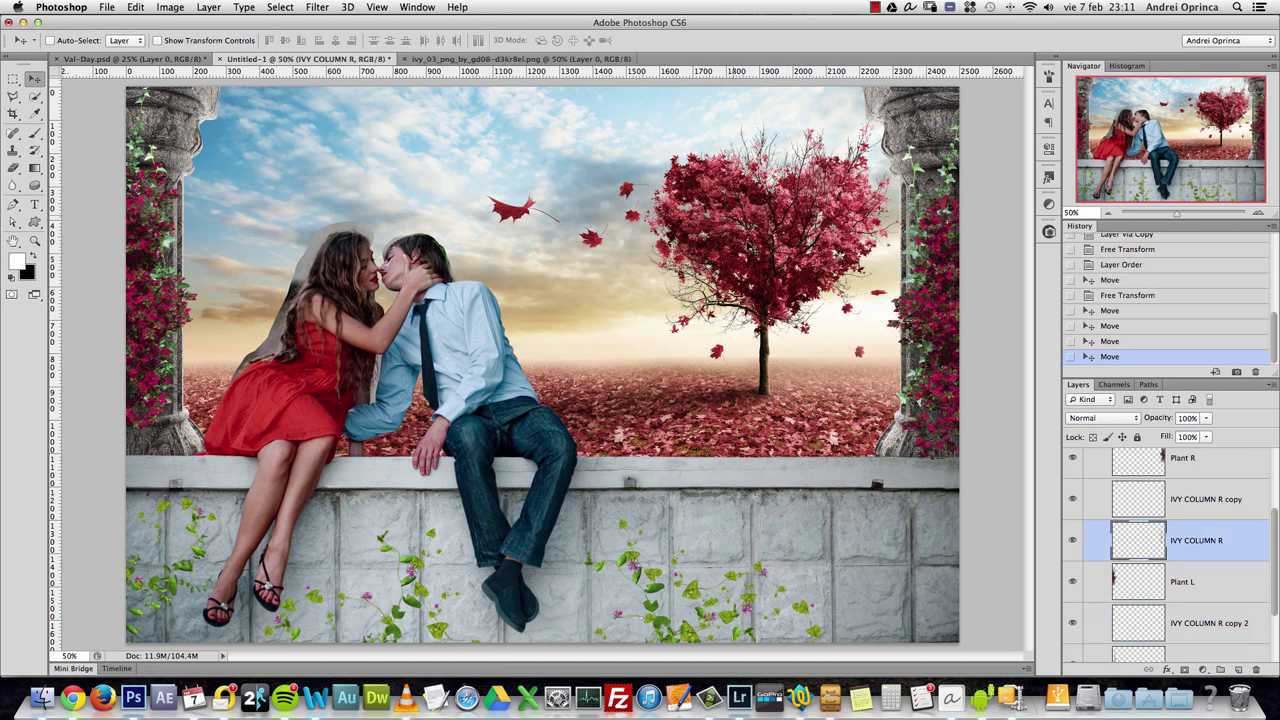
{"action": "left_click", "coordinate": [147, 333], "text": "super"}
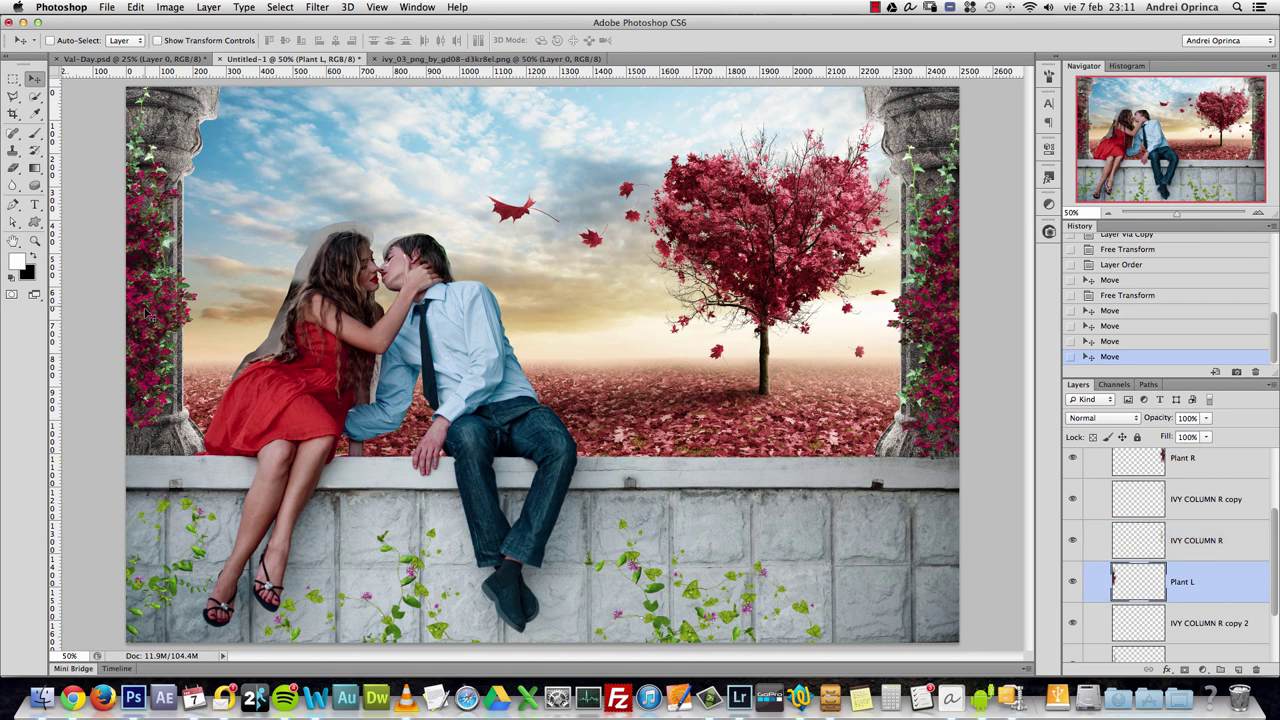
{"action": "left_click_drag", "start_coordinate": [148, 333], "coordinate": [154, 334]}
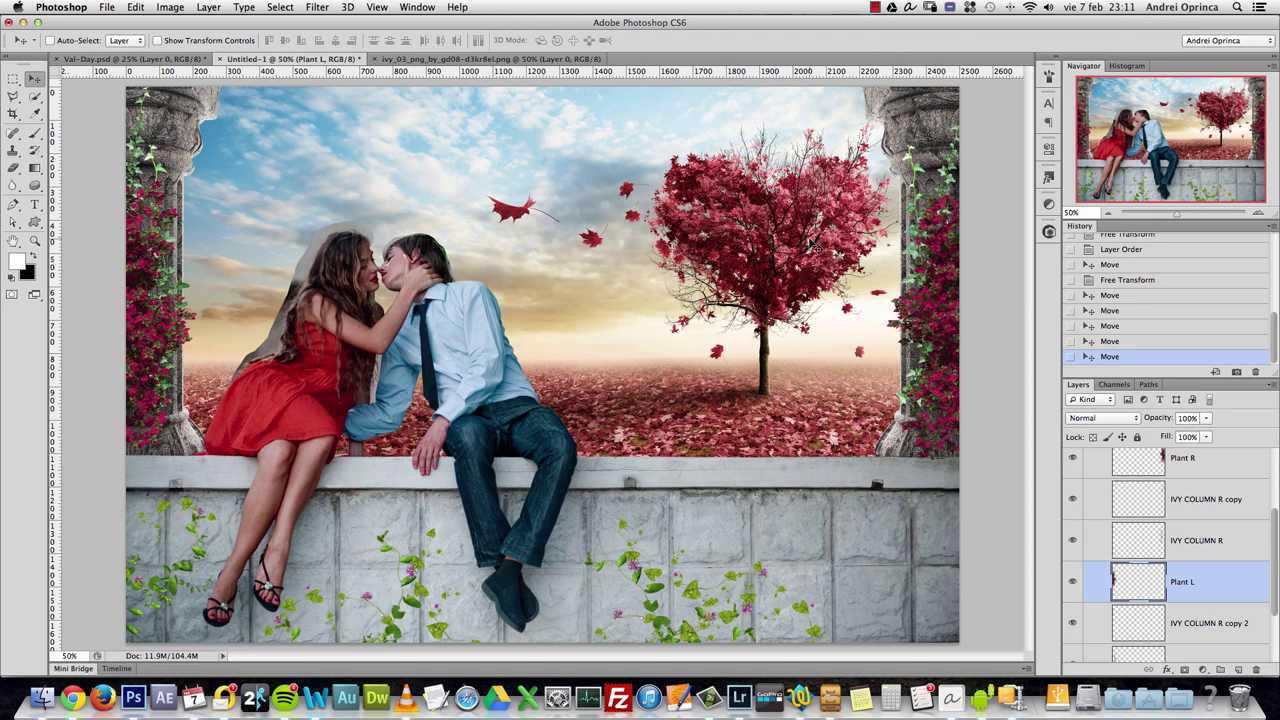
- Close the ivy source image and open the vintage_bike PNG from the Stock folder
{"action": "left_click", "coordinate": [552, 59]}
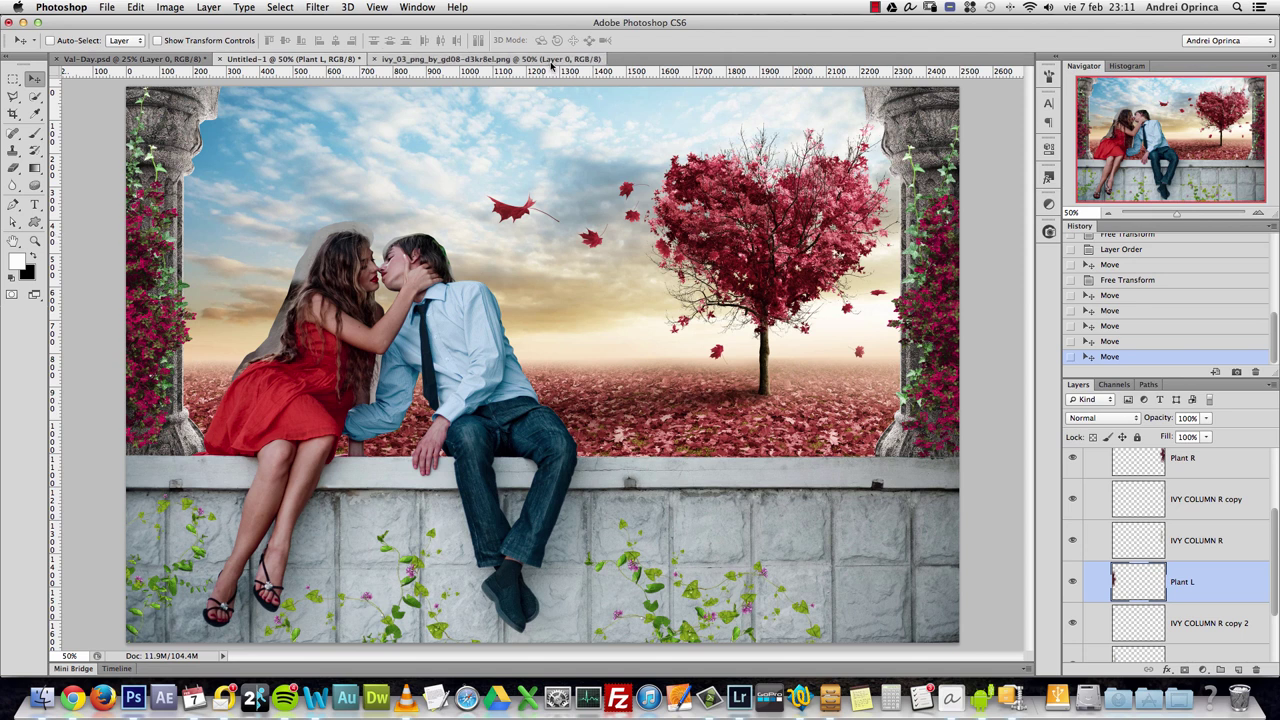
{"action": "key", "text": "super+w"}
{"action": "key", "text": "super+o"}
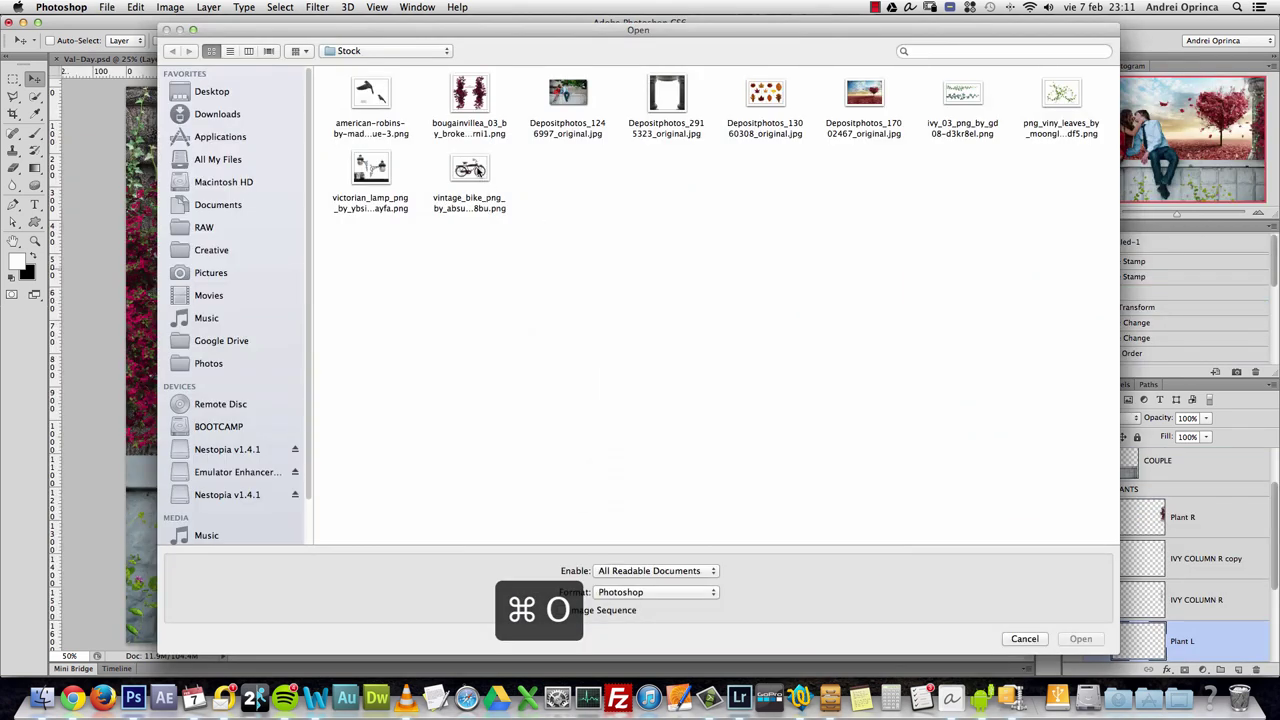
{"action": "left_click", "coordinate": [482, 176]}
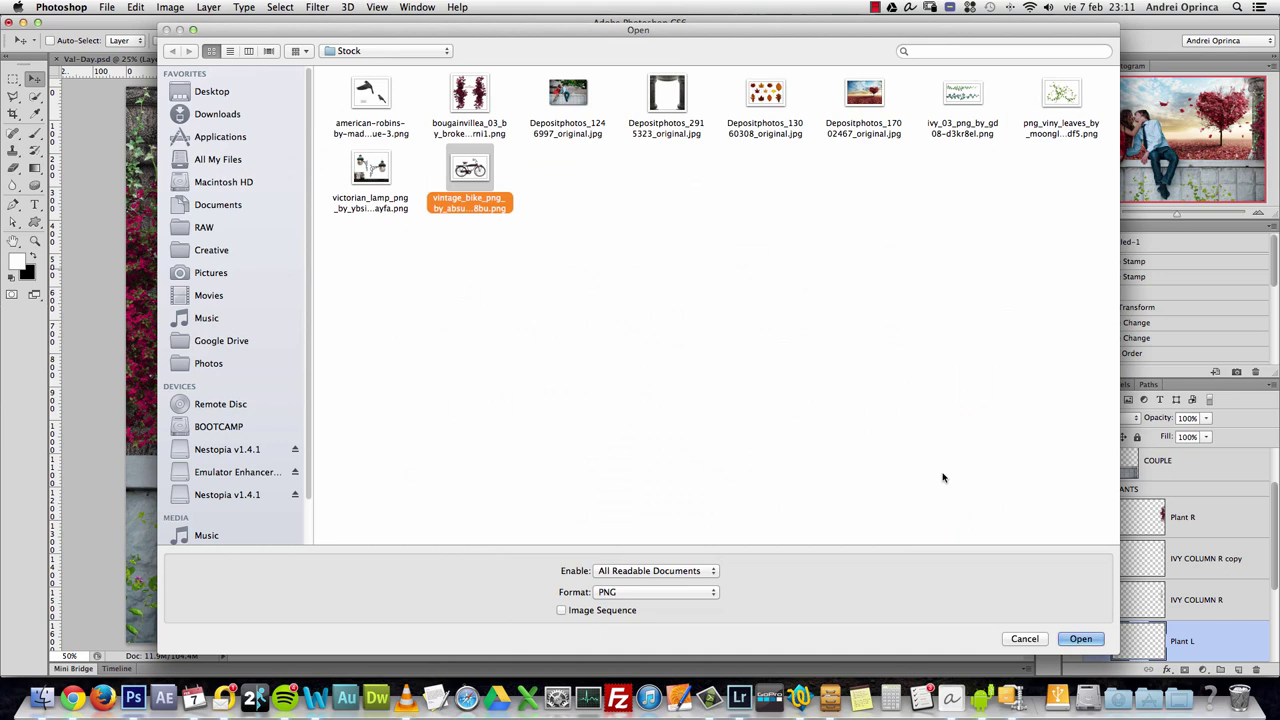
{"action": "left_click", "coordinate": [1080, 638]}
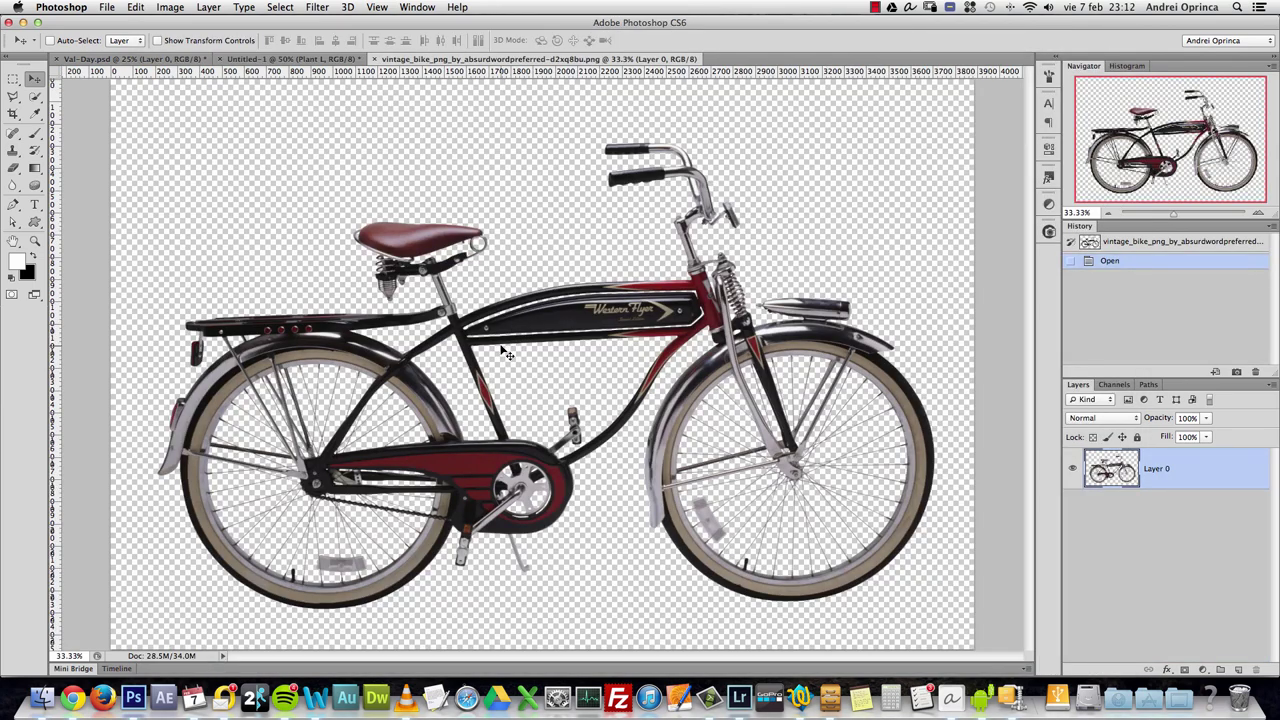
- Examine the bicycle image at 100%, checking the cutout around the handlebars, frame and rear wheel
{"action": "key", "text": "super+1"}
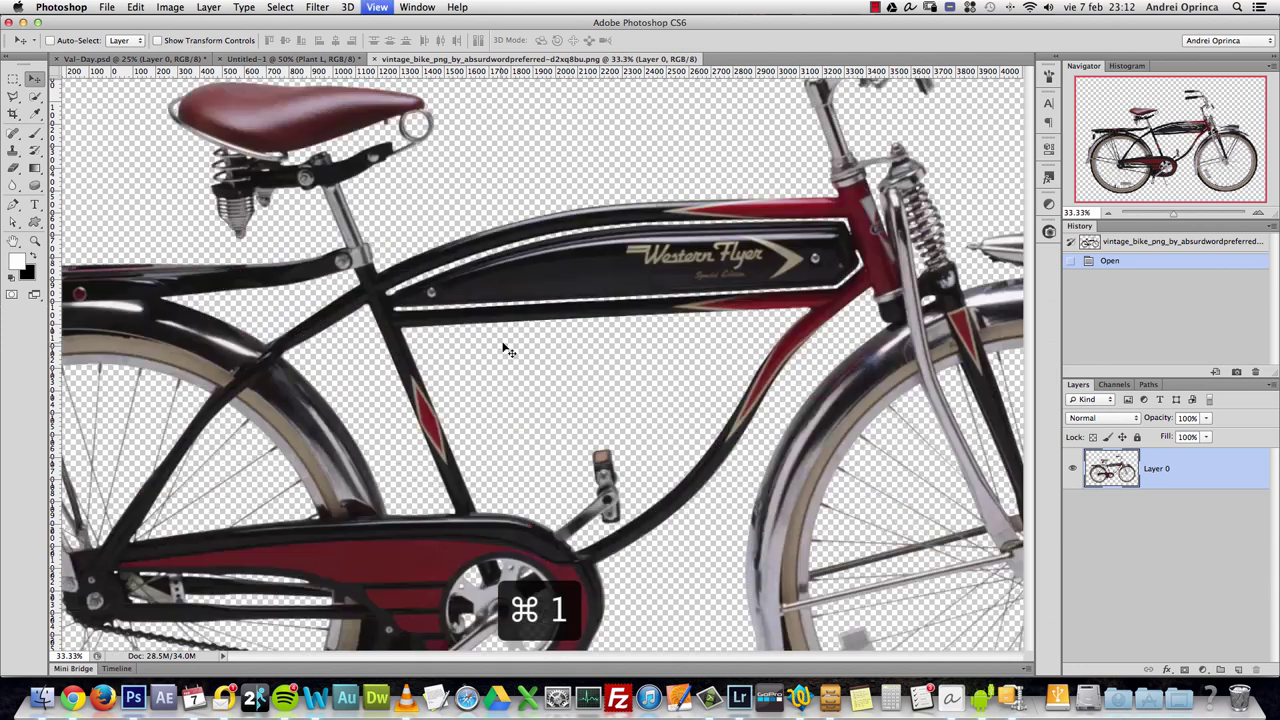
{"action": "scroll", "coordinate": [540, 360], "scroll_direction": "right", "scroll_amount": 15}
{"action": "scroll", "coordinate": [540, 360], "scroll_direction": "up", "scroll_amount": 10}
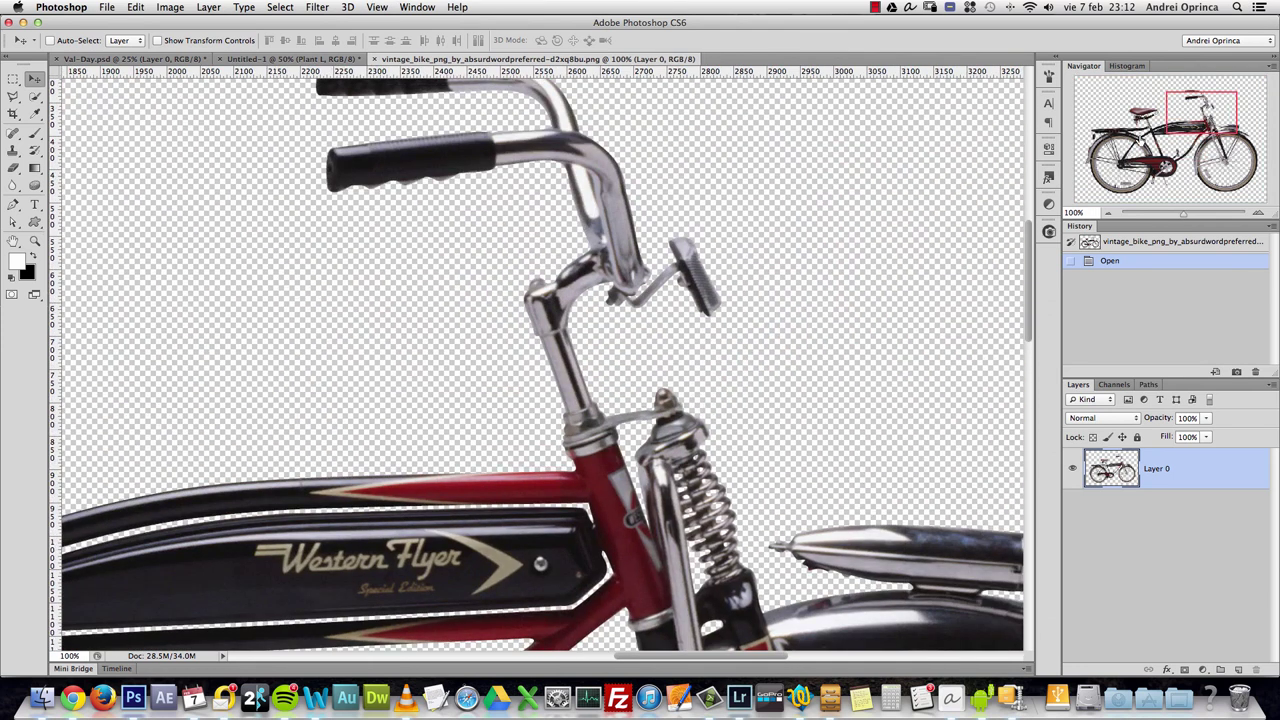
{"action": "left_click_drag", "start_coordinate": [1198, 113], "coordinate": [1117, 168]}
{"action": "key", "text": "alt+space"}
{"action": "left_click", "coordinate": [616, 228]}
{"action": "left_click", "coordinate": [616, 228]}
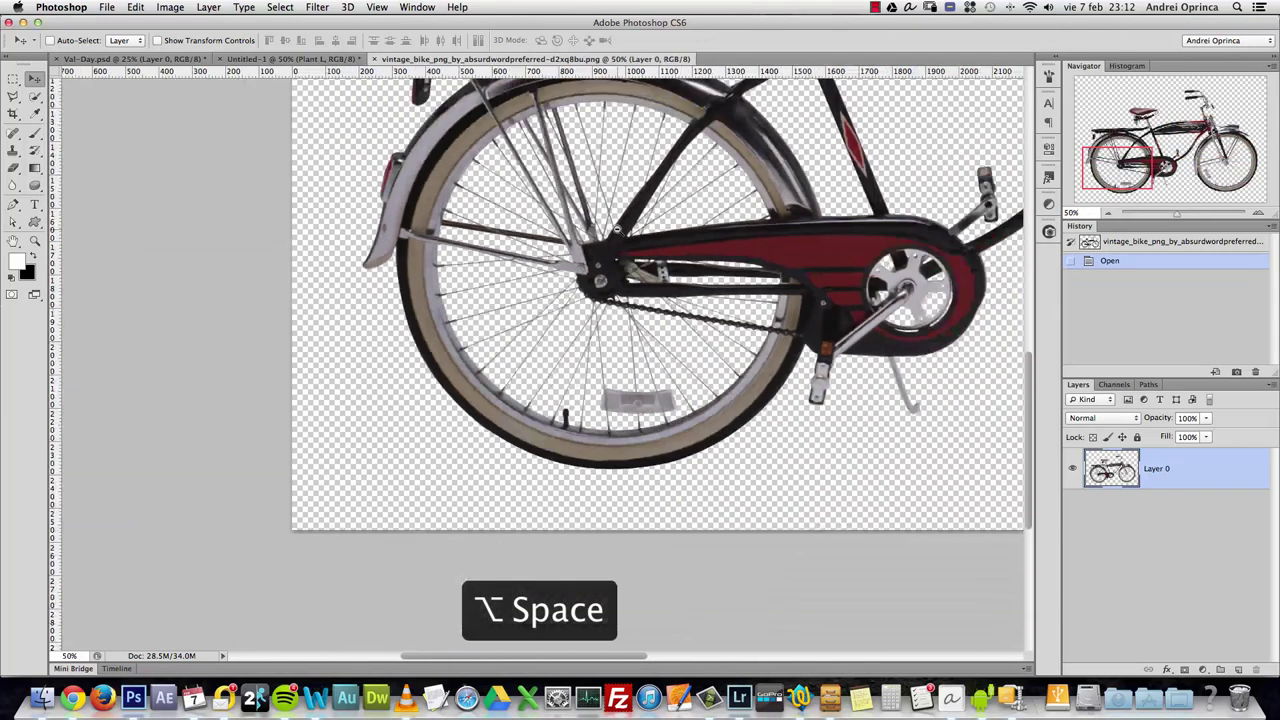
{"action": "left_click", "coordinate": [617, 232]}
{"action": "left_click", "coordinate": [617, 232]}
- Copy the entire vintage bicycle image and close its file
{"action": "key", "text": "super+a"}
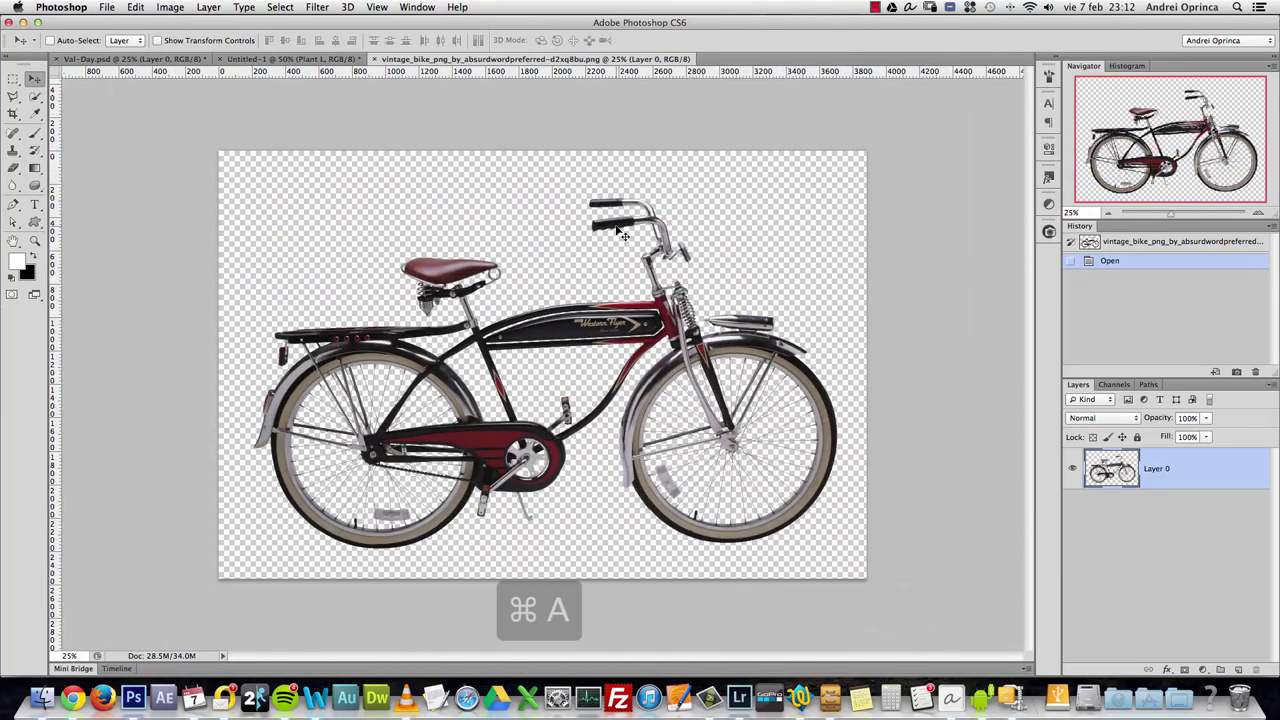
{"action": "key", "text": "super+c"}
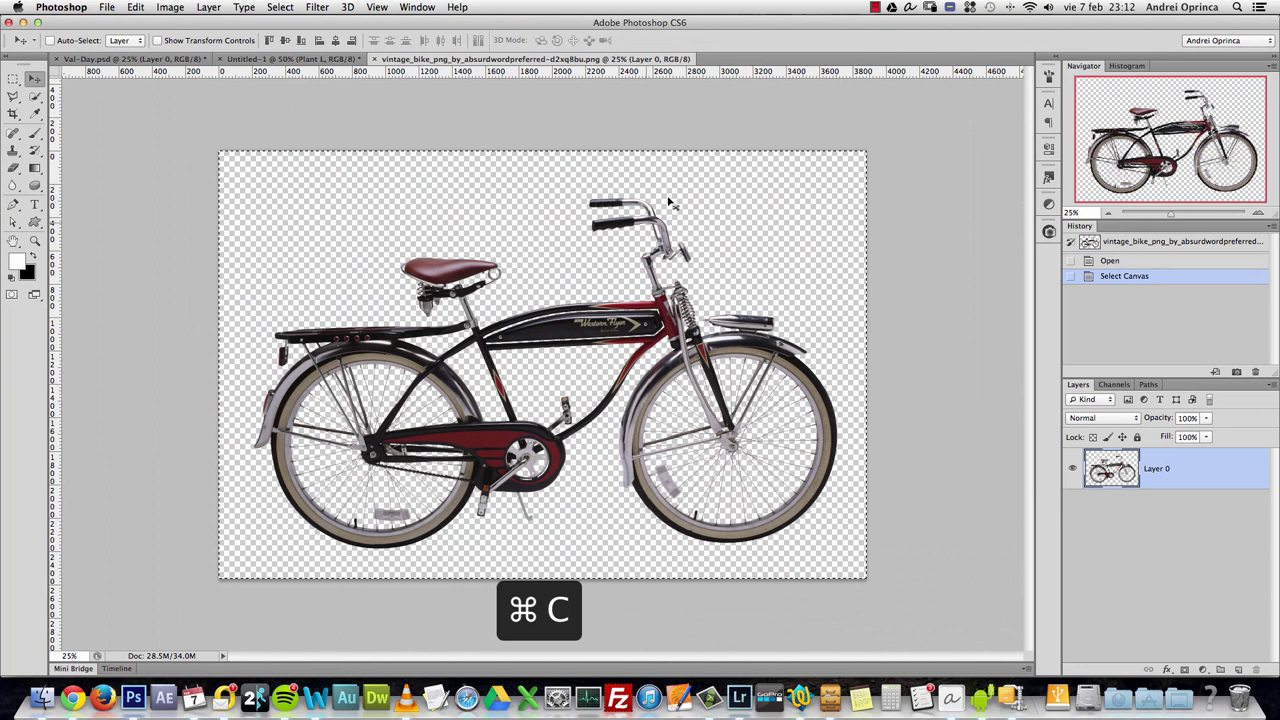
{"action": "key", "text": "super+w"}
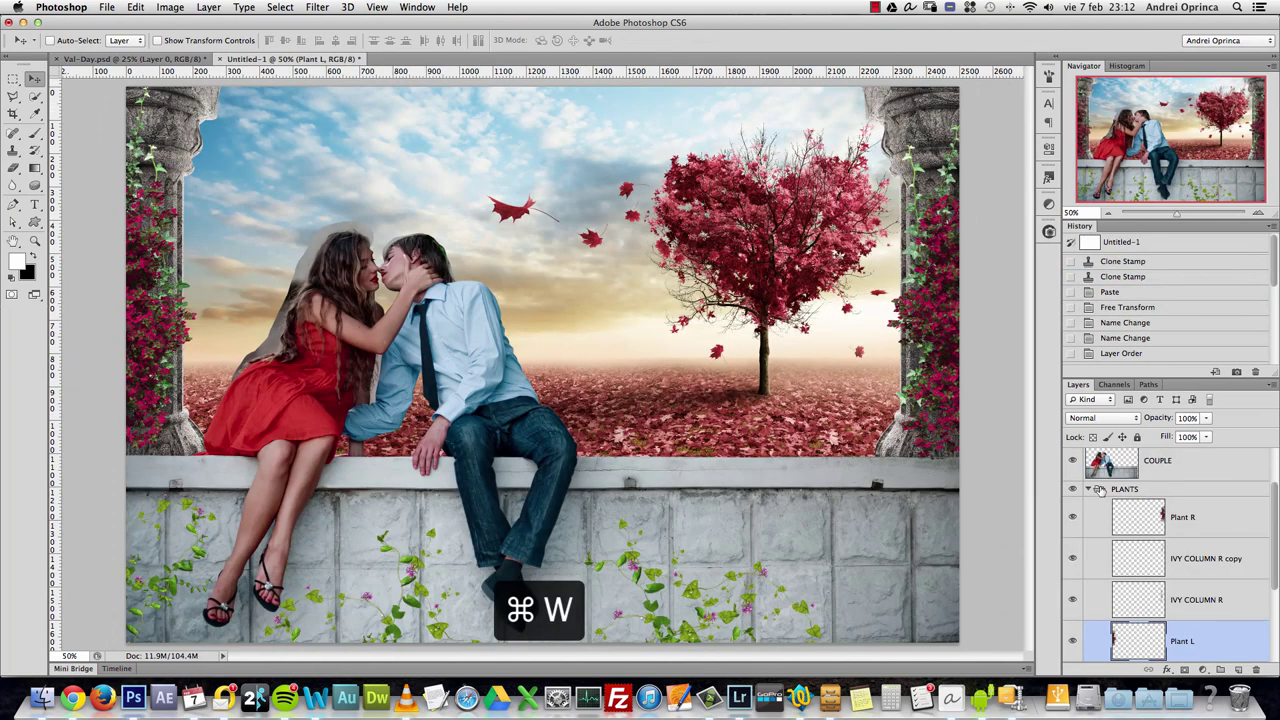
- Collapse the PLANTS group and rename the topmost layer, Layer 1, as "wall fix"
{"action": "left_click", "coordinate": [1089, 489]}
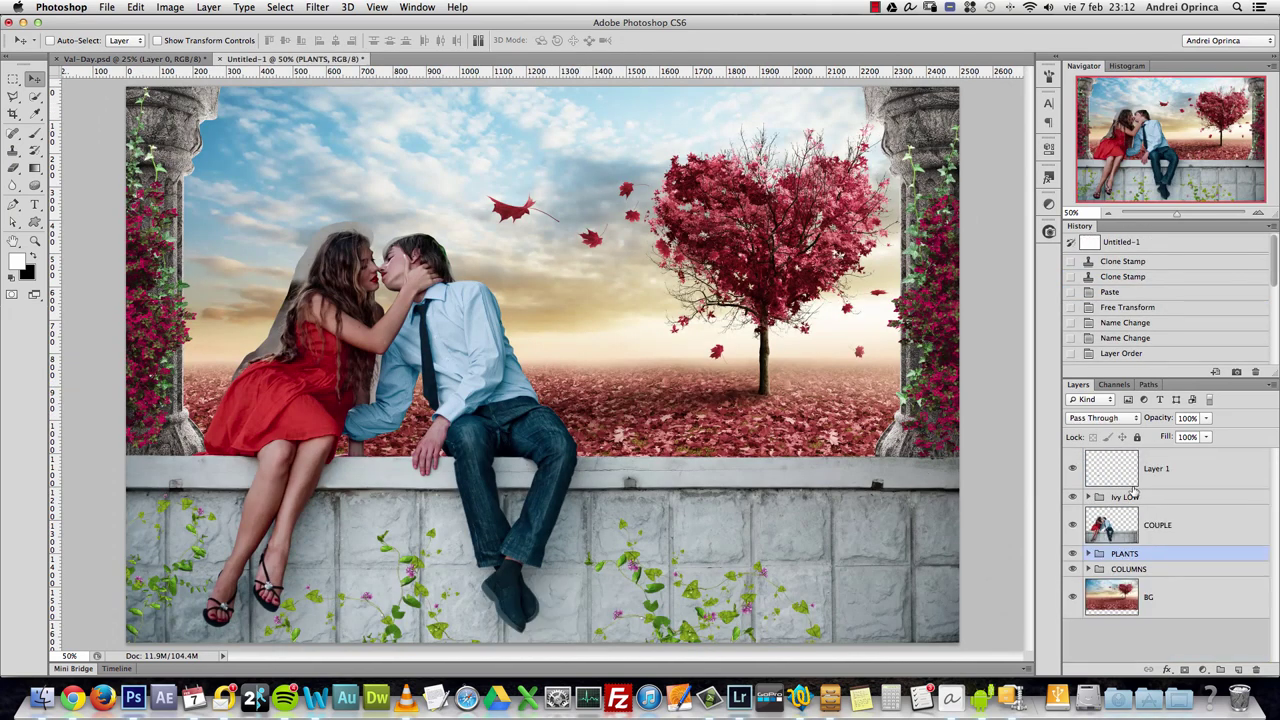
{"action": "left_click", "coordinate": [1182, 474]}
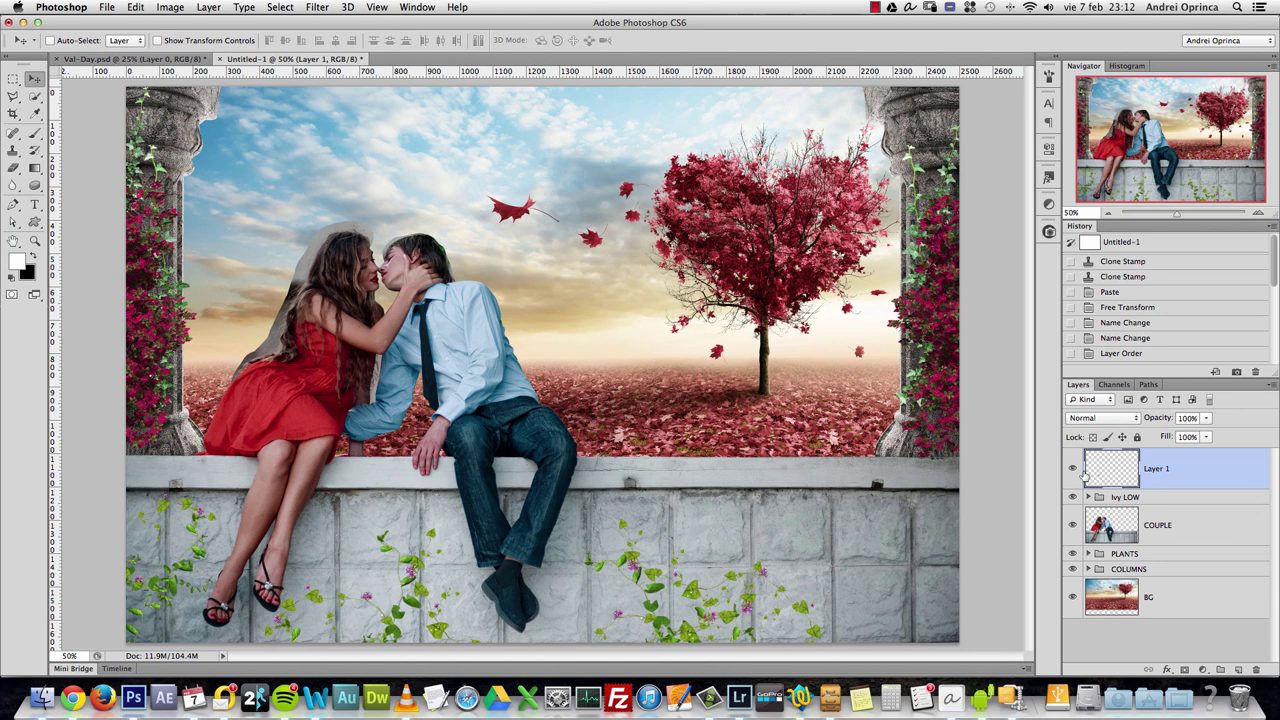
{"action": "double_click", "coordinate": [1157, 472]}
{"action": "type", "text": "wall fix"}
{"action": "key", "text": "Return"}
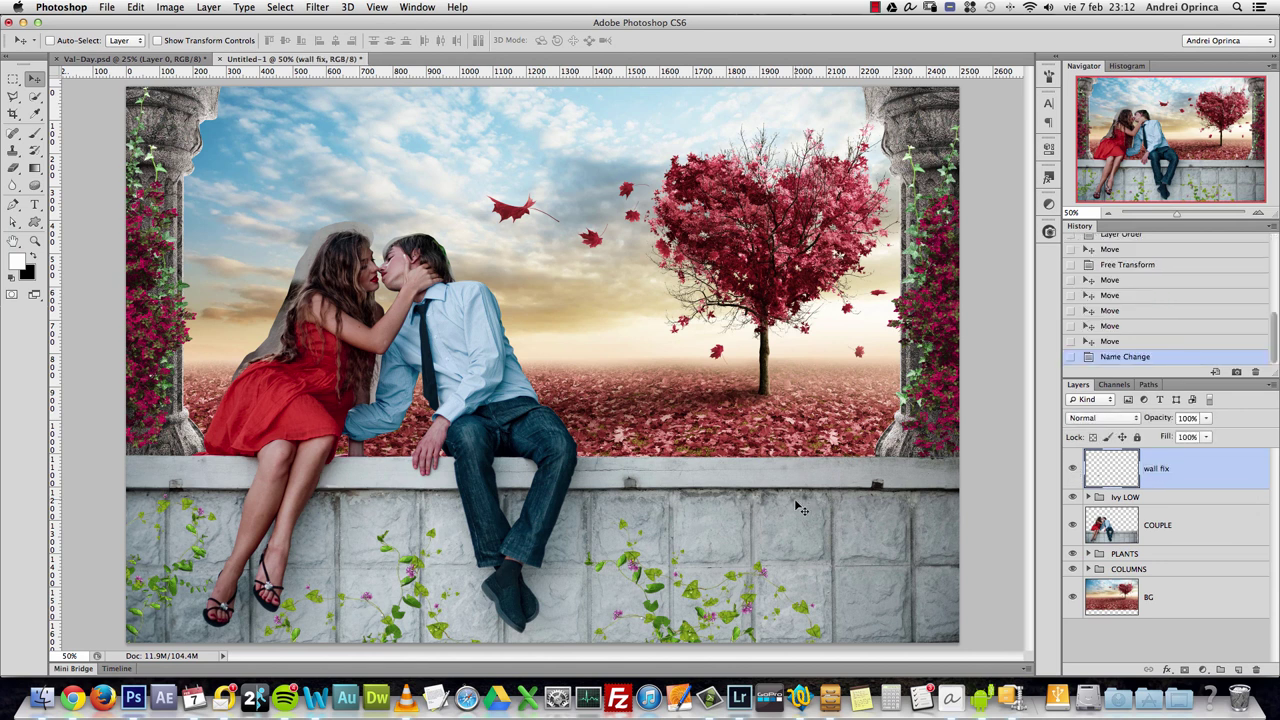
- Paste the bicycle above the wall fix layer and name its layer "bike"
{"action": "key", "text": "super+v"}
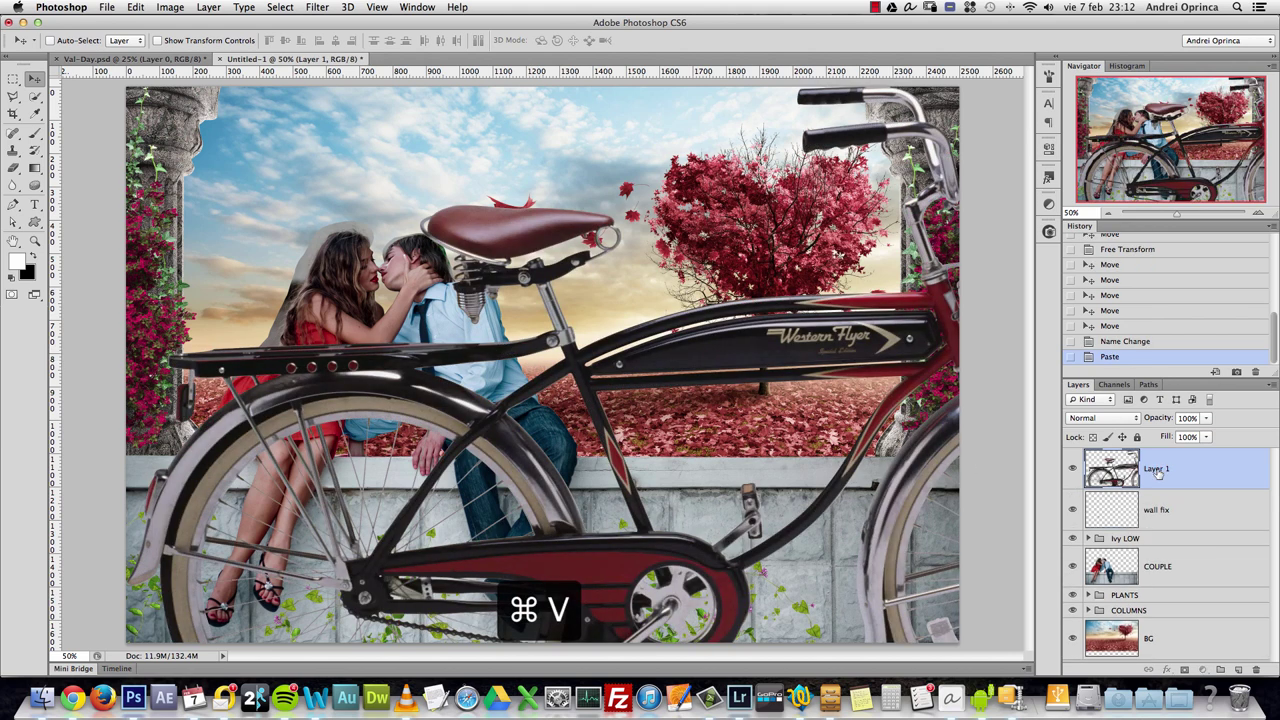
{"action": "double_click", "coordinate": [1157, 470]}
{"action": "type", "text": "b"}
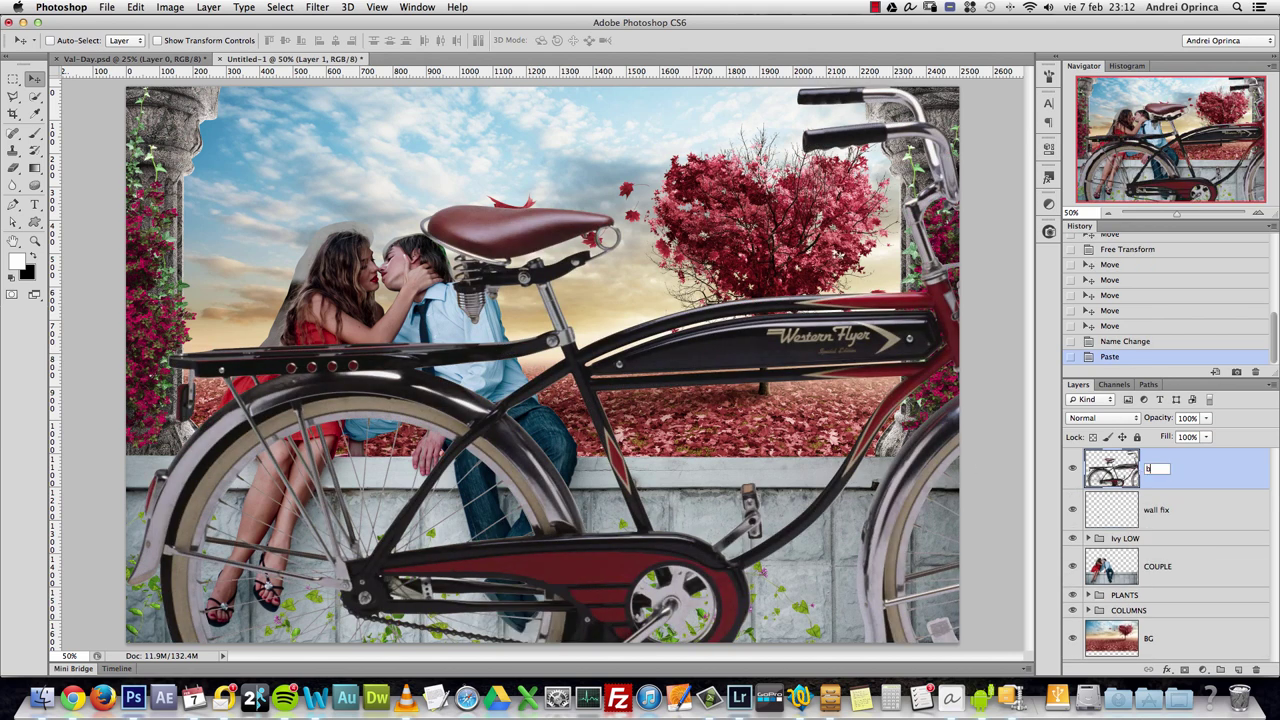
{"action": "type", "text": "ike"}
{"action": "key", "text": "Return"}
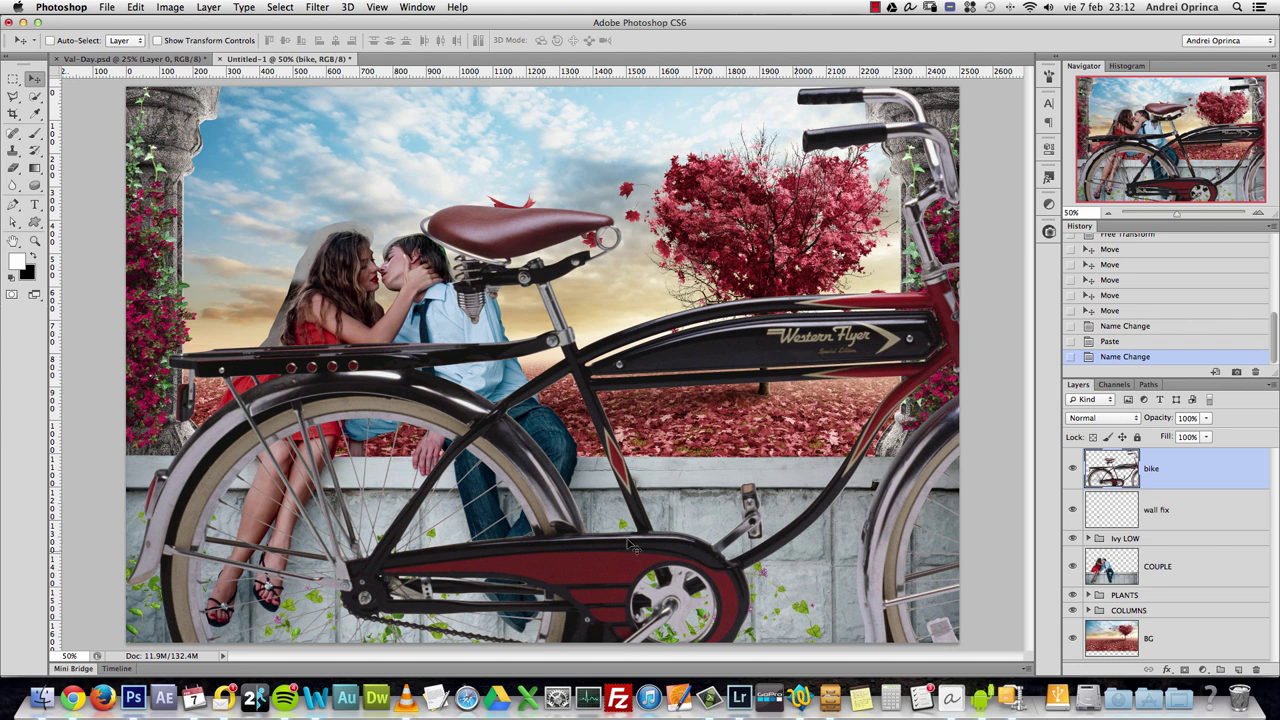
- Scale the bike to 50% and move it in front of the wall beside the man
{"action": "key", "text": "super+t"}
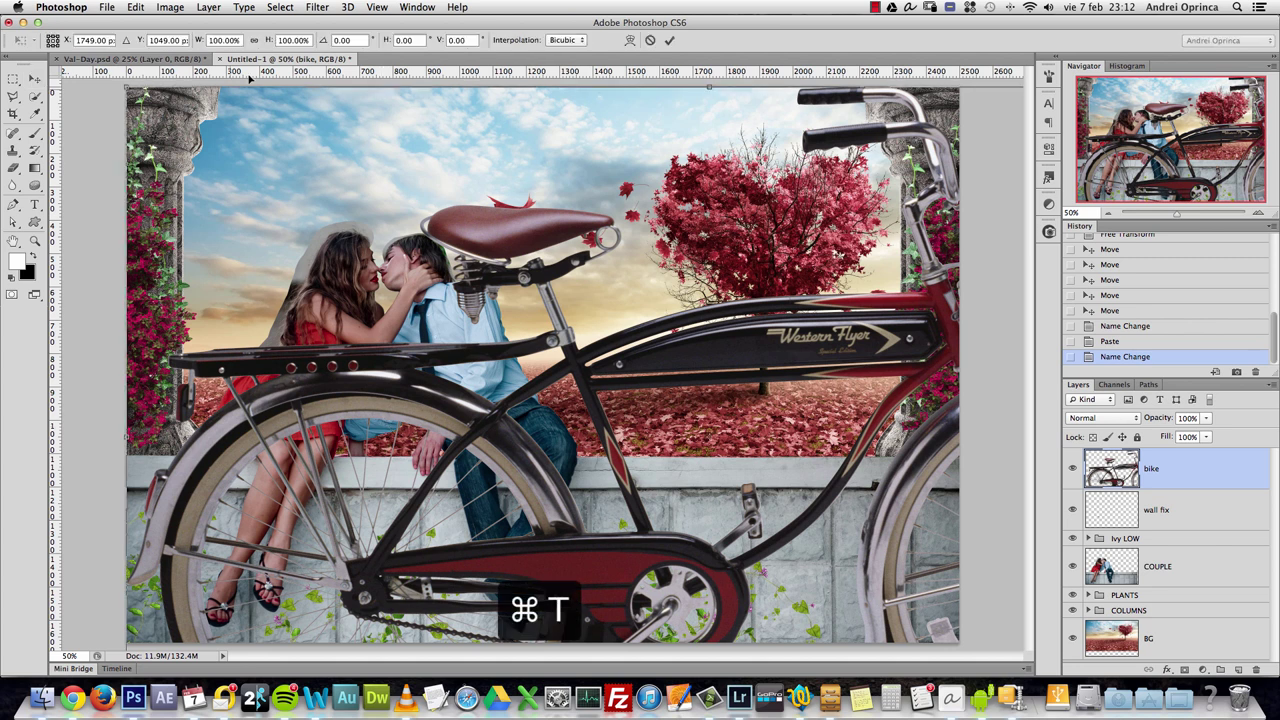
{"action": "left_click", "coordinate": [254, 40]}
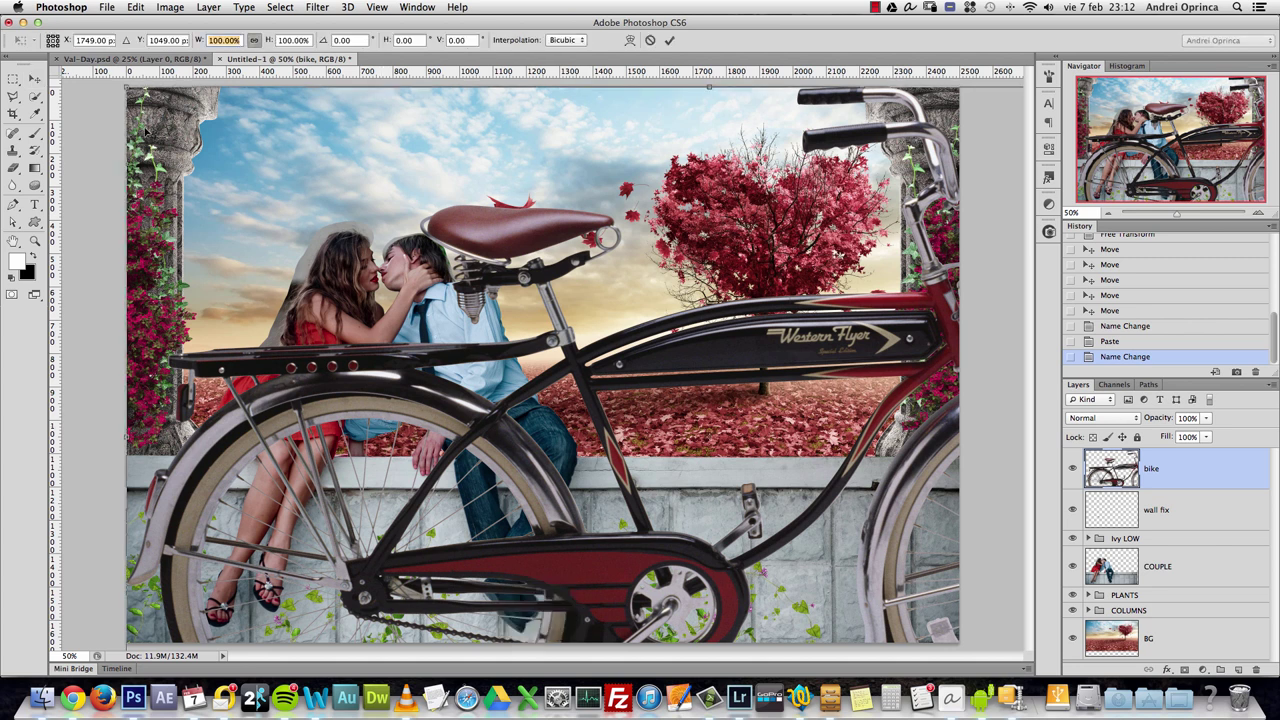
{"action": "type", "text": "50"}
{"action": "left_click_drag", "start_coordinate": [559, 323], "coordinate": [910, 495]}
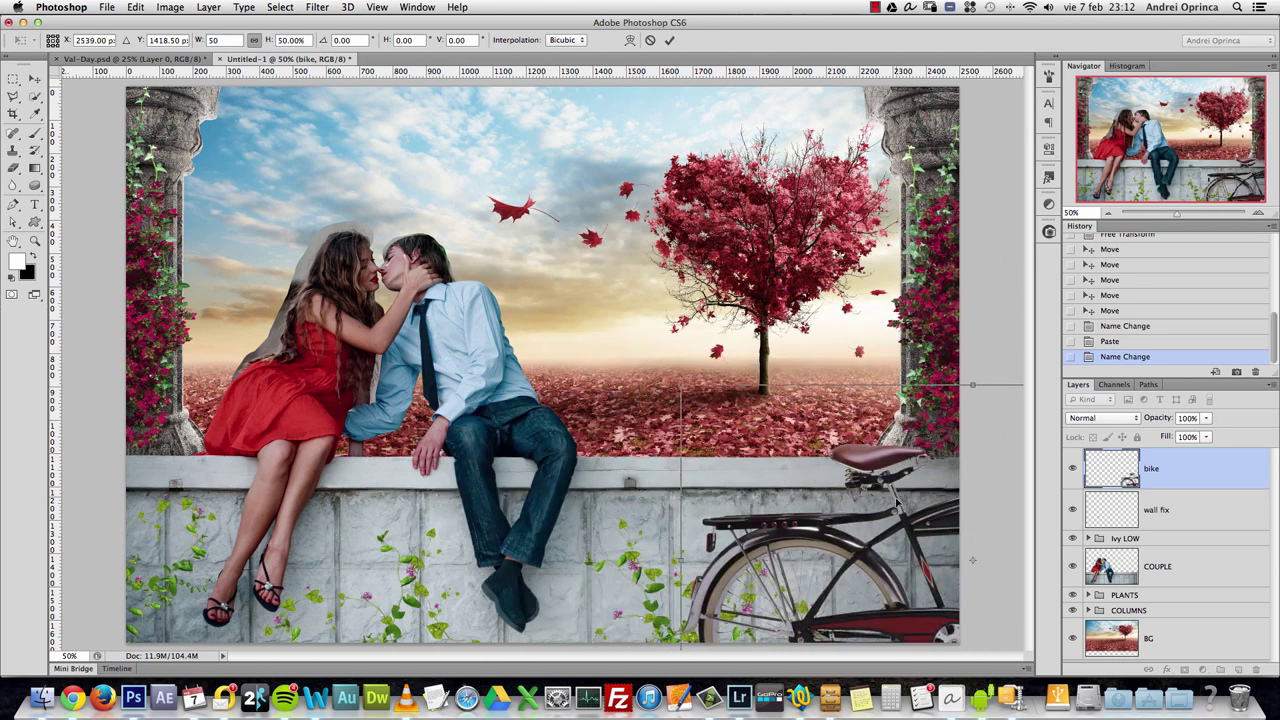
{"action": "left_click_drag", "start_coordinate": [815, 488], "coordinate": [711, 393]}
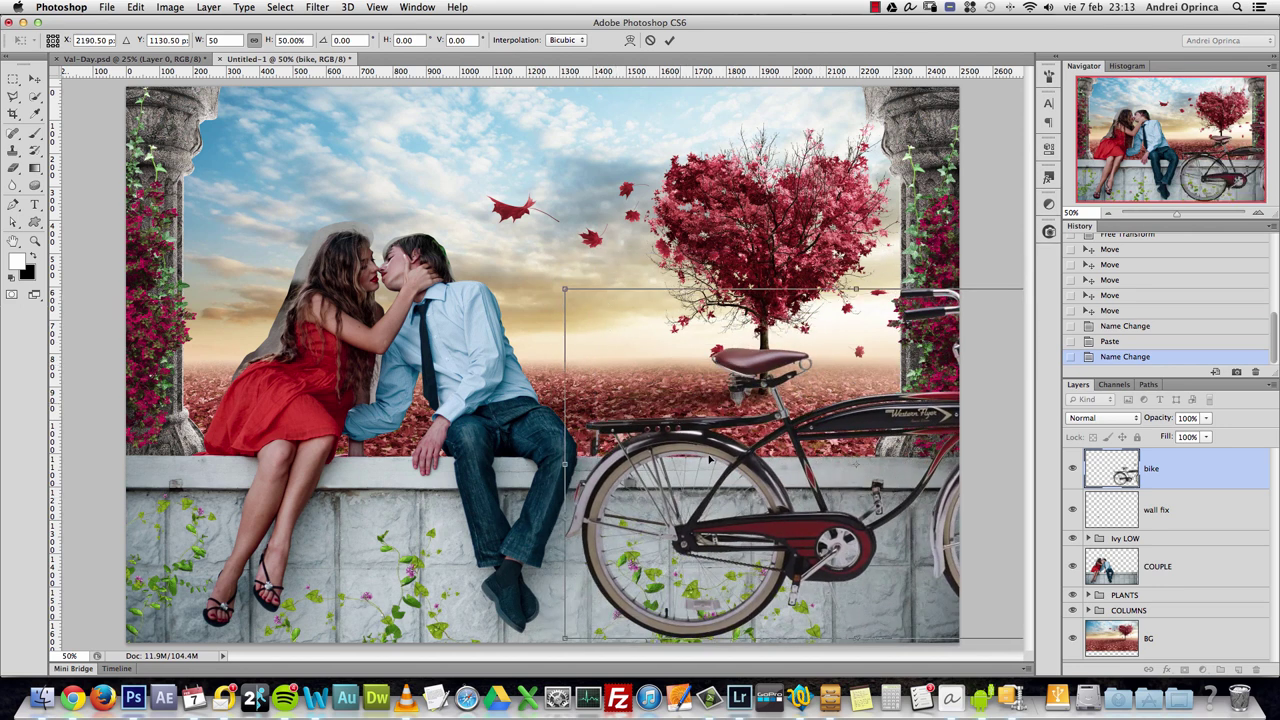
{"action": "left_click_drag", "start_coordinate": [723, 490], "coordinate": [728, 517]}
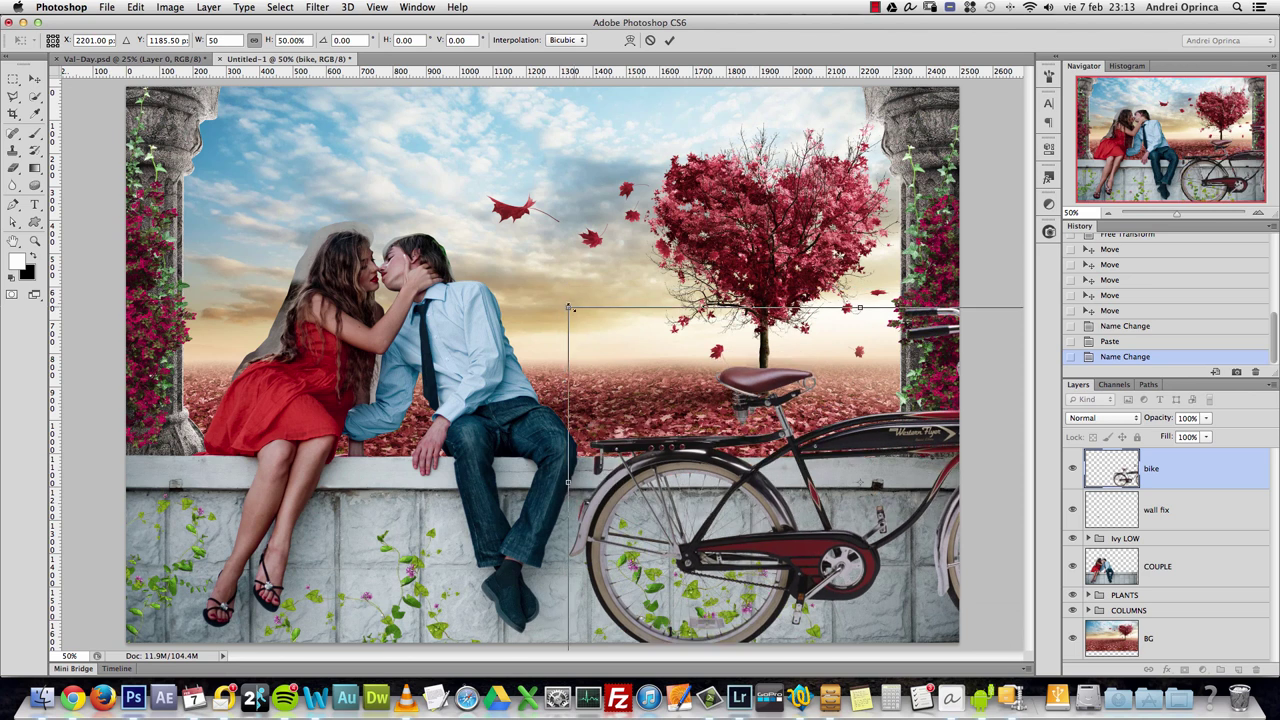
- Enlarge the bike to about 53.7% and place it low against the wall, with its front half cropped by the canvas edge
{"action": "left_click_drag", "start_coordinate": [568, 308], "coordinate": [526, 282]}
{"action": "left_click_drag", "start_coordinate": [705, 444], "coordinate": [838, 534]}
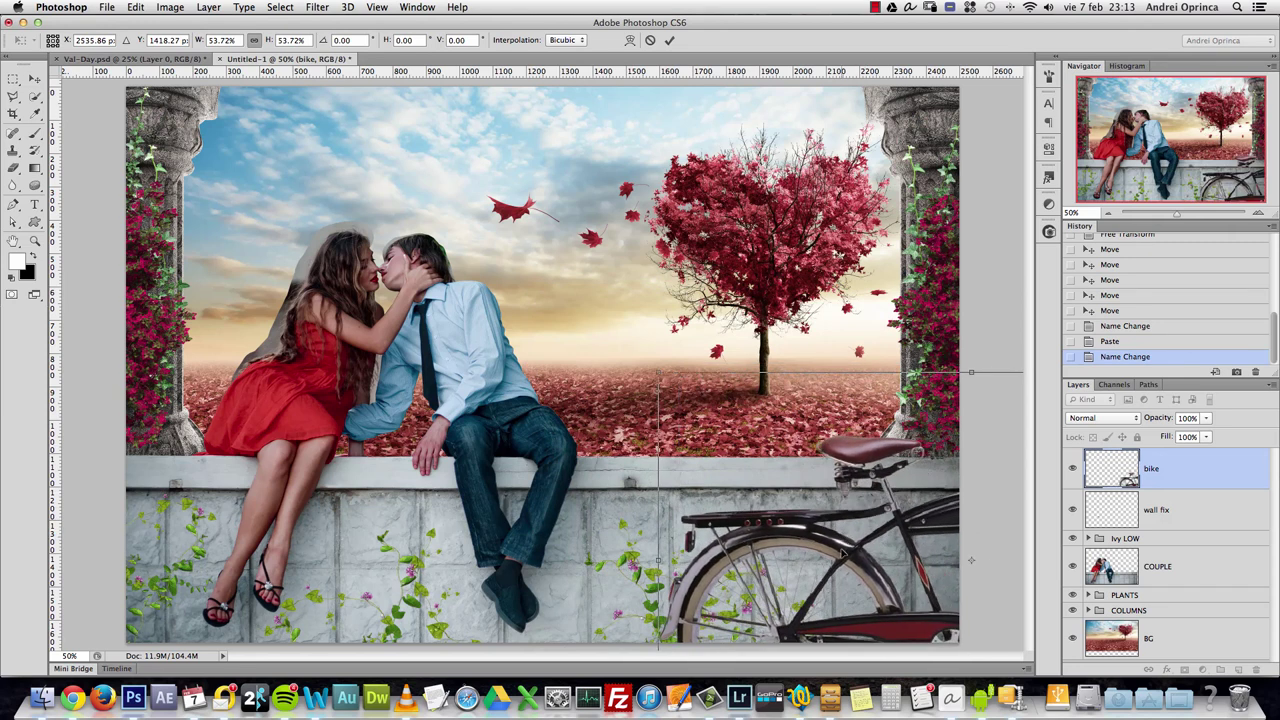
{"action": "key", "text": "Return"}
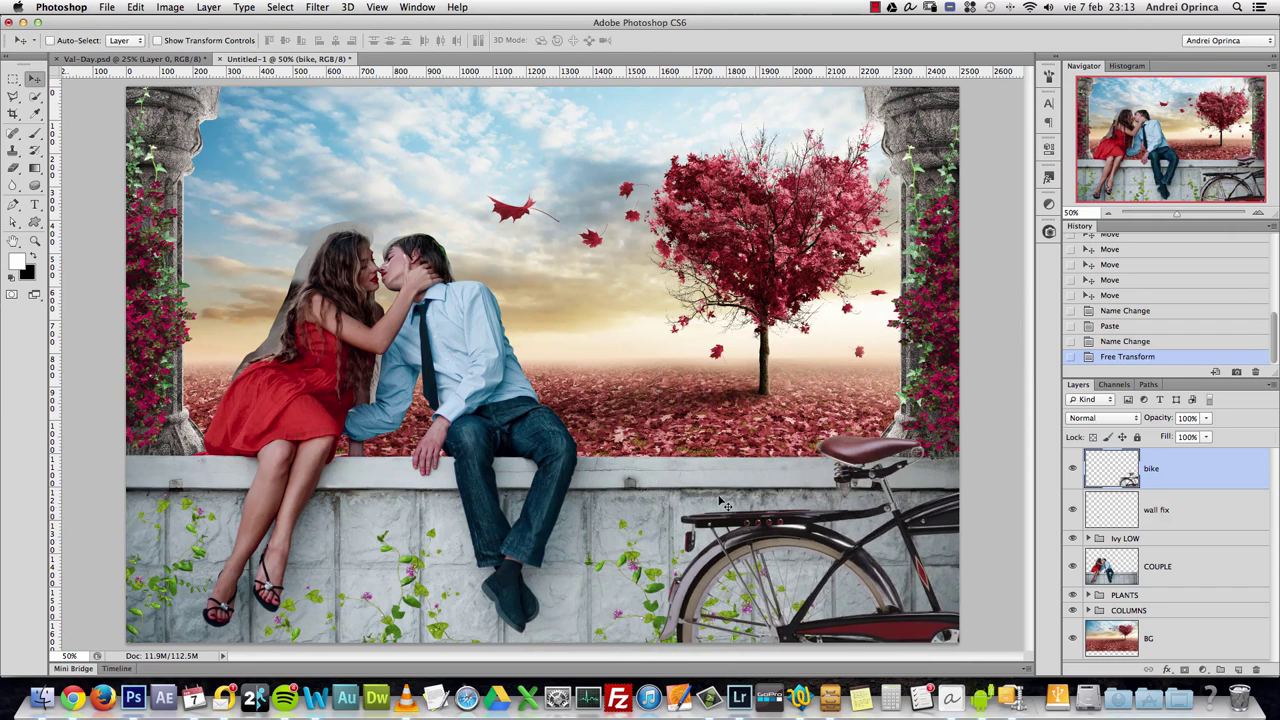
{"action": "left_click_drag", "start_coordinate": [873, 461], "coordinate": [870, 466]}
{"action": "left_click_drag", "start_coordinate": [818, 533], "coordinate": [845, 512]}
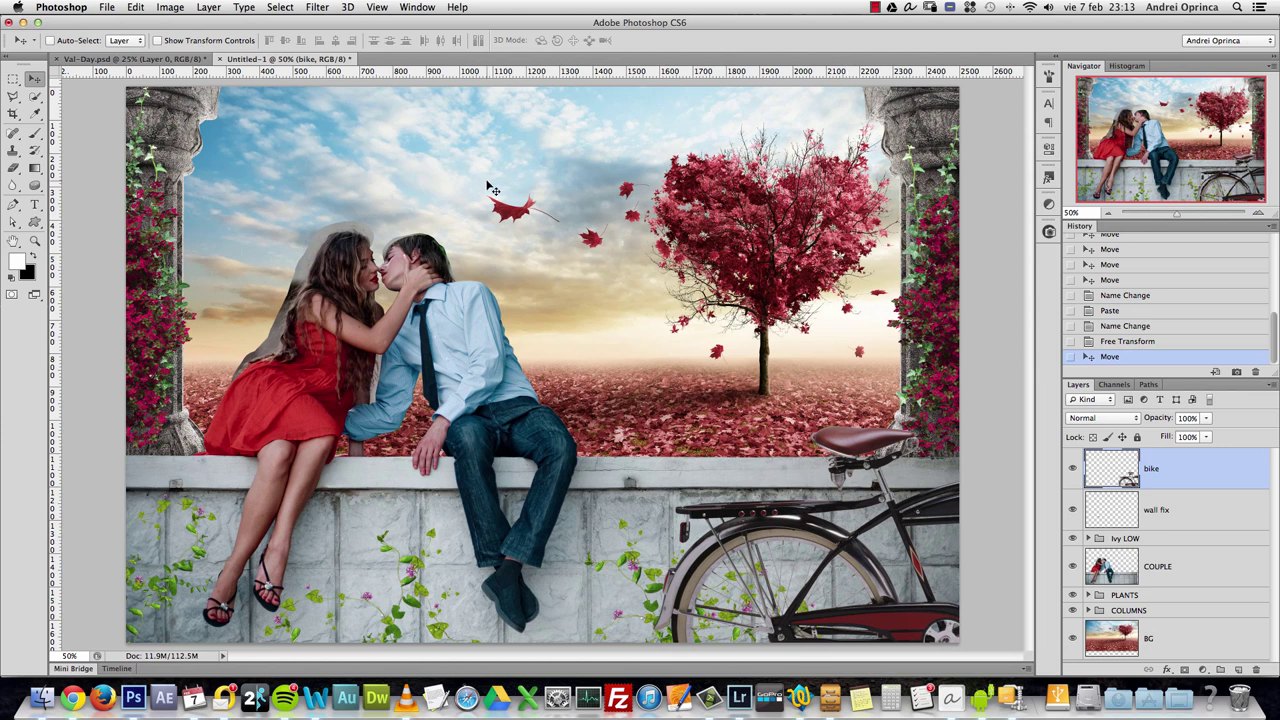
- Open the victorian_lamp PNG from the Stock folder
{"action": "key", "text": "super+o"}
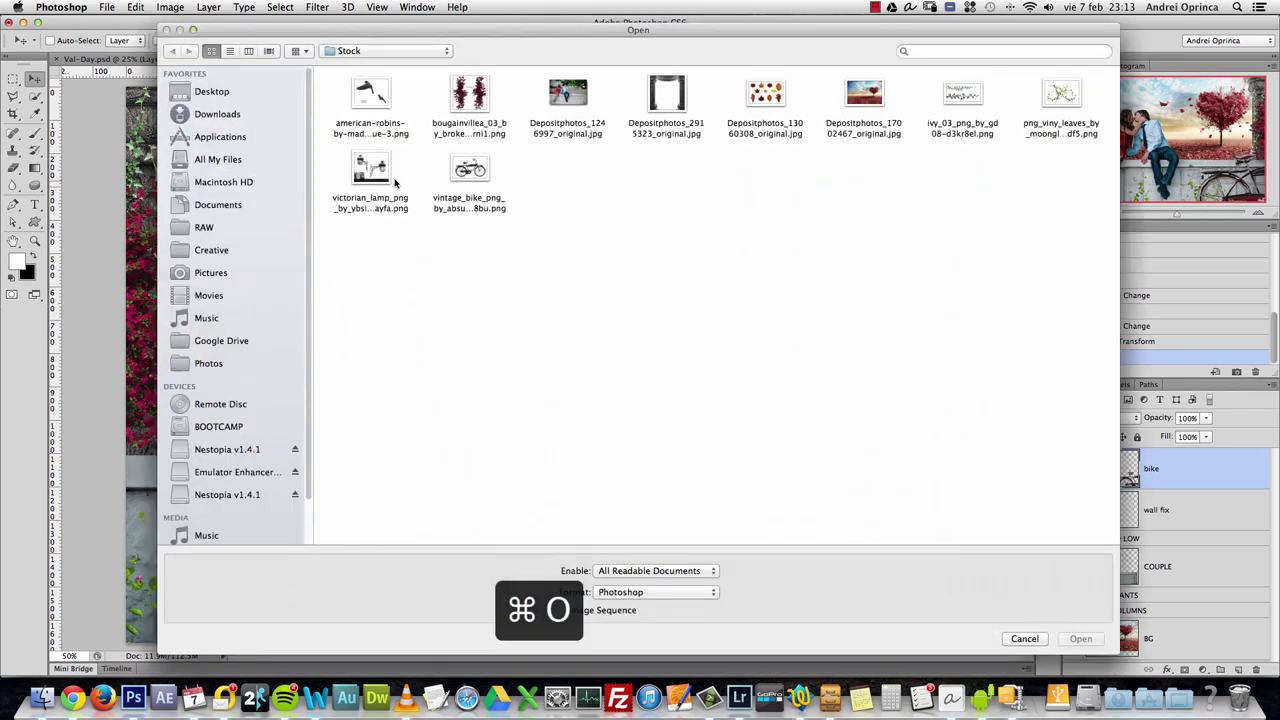
{"action": "left_click", "coordinate": [380, 178]}
{"action": "left_click", "coordinate": [1080, 638]}
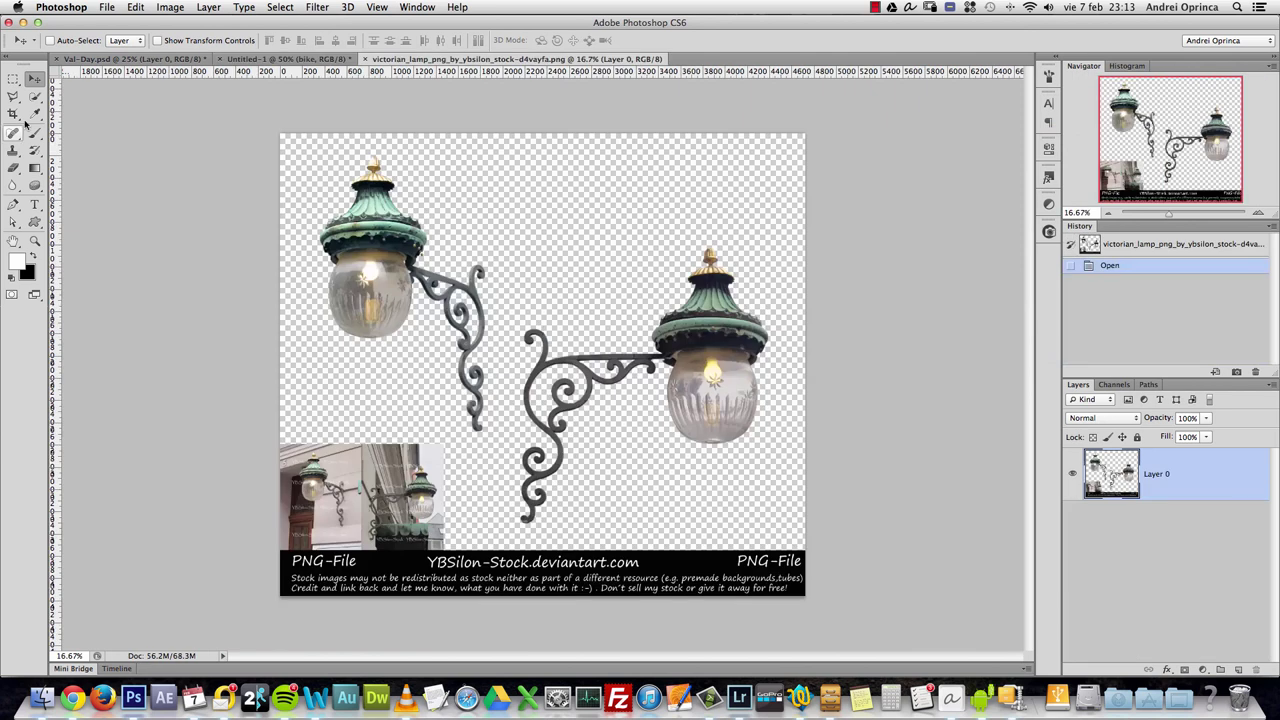
- Outline the lamp with the longer scrolled bracket using the Polygonal Lasso and copy it
{"action": "left_click", "coordinate": [13, 96]}
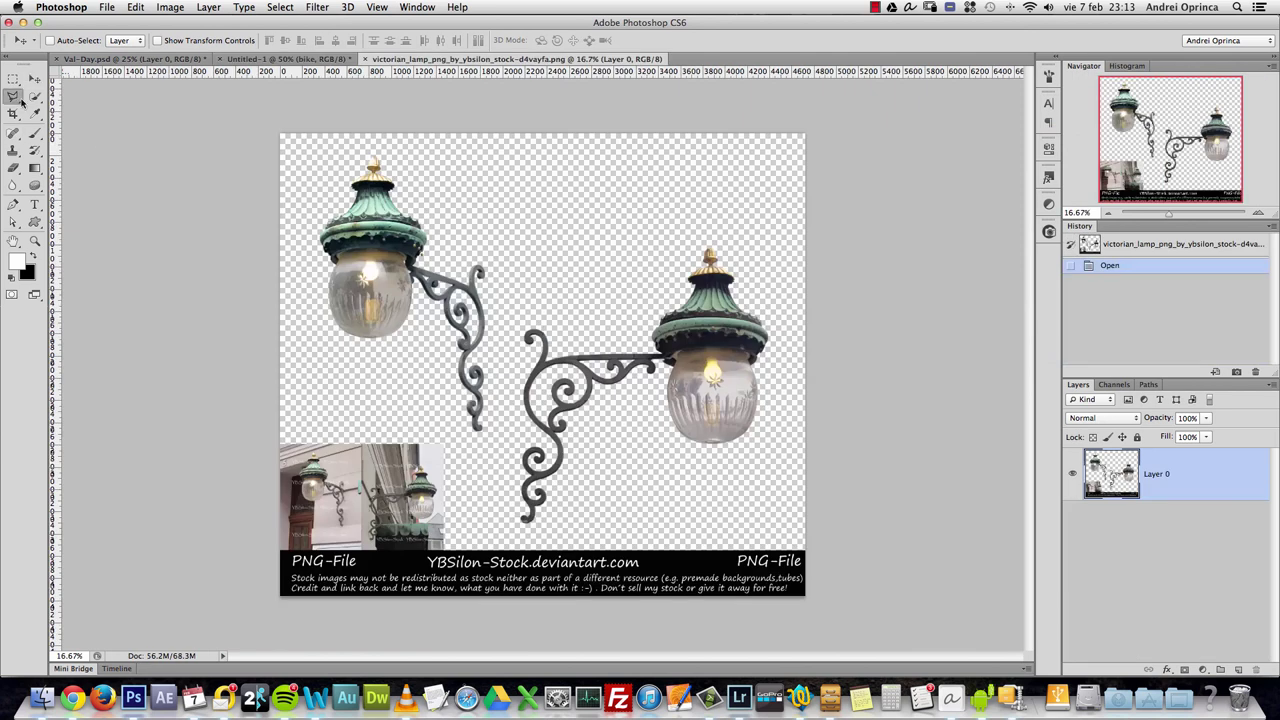
{"action": "left_click", "coordinate": [524, 278]}
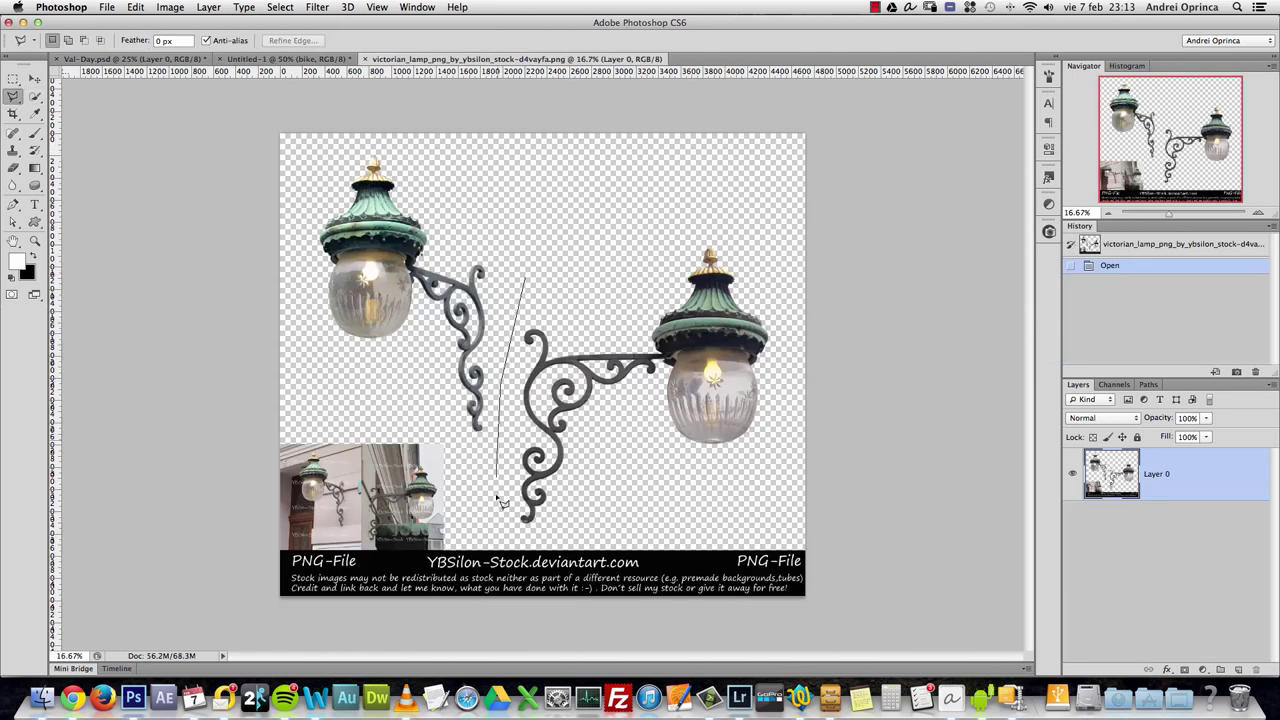
{"action": "left_click", "coordinate": [498, 533]}
{"action": "left_click", "coordinate": [615, 530]}
{"action": "left_click", "coordinate": [767, 488]}
{"action": "left_click", "coordinate": [793, 411]}
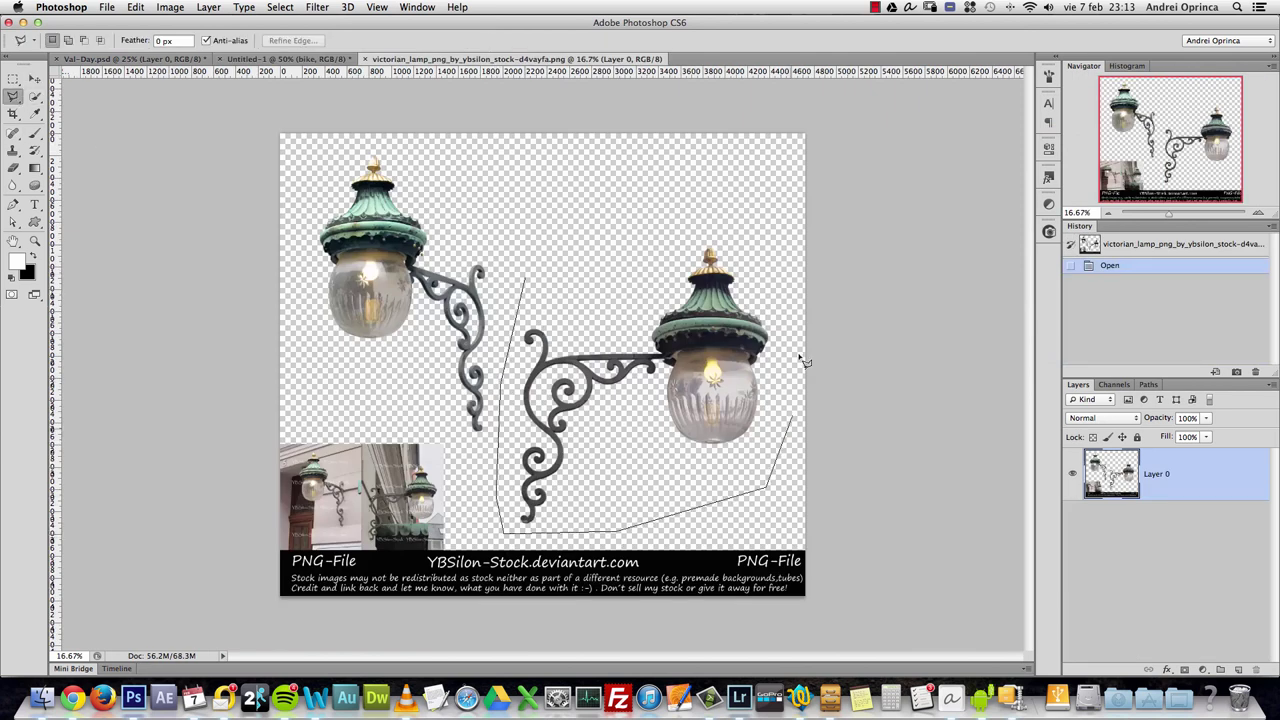
{"action": "left_click", "coordinate": [775, 218]}
{"action": "left_click", "coordinate": [547, 234]}
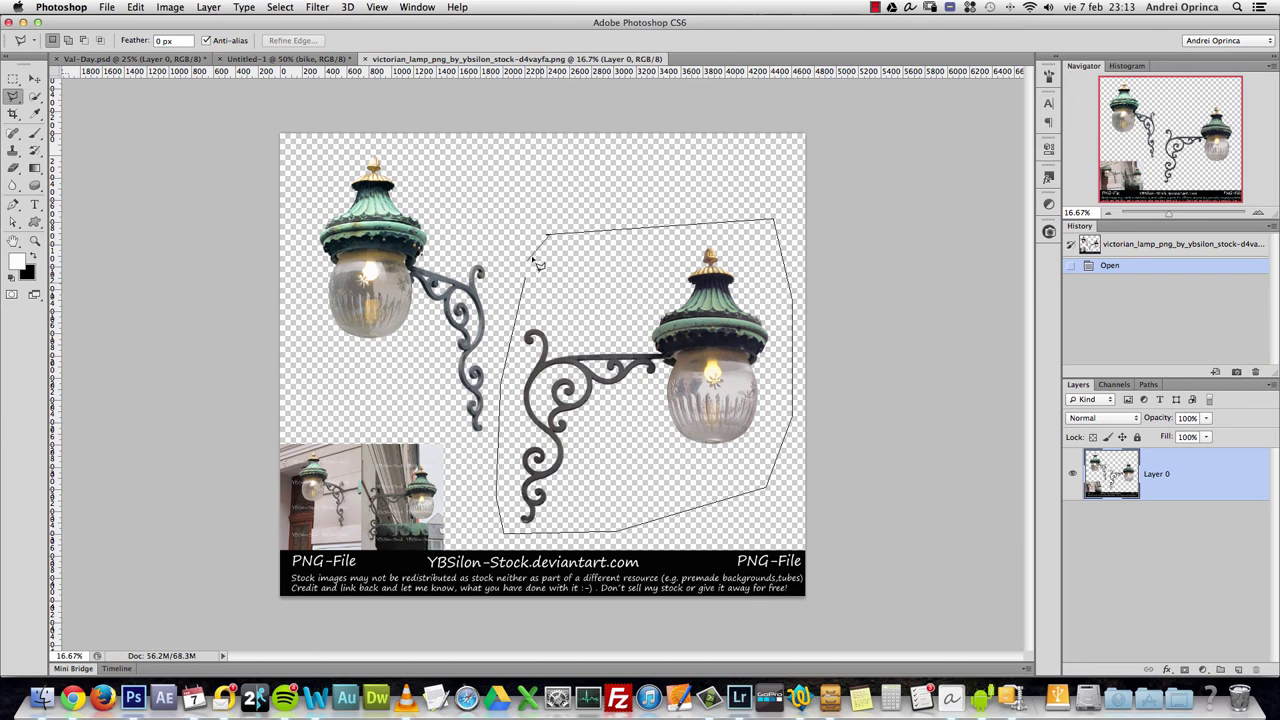
{"action": "key", "text": "Return"}
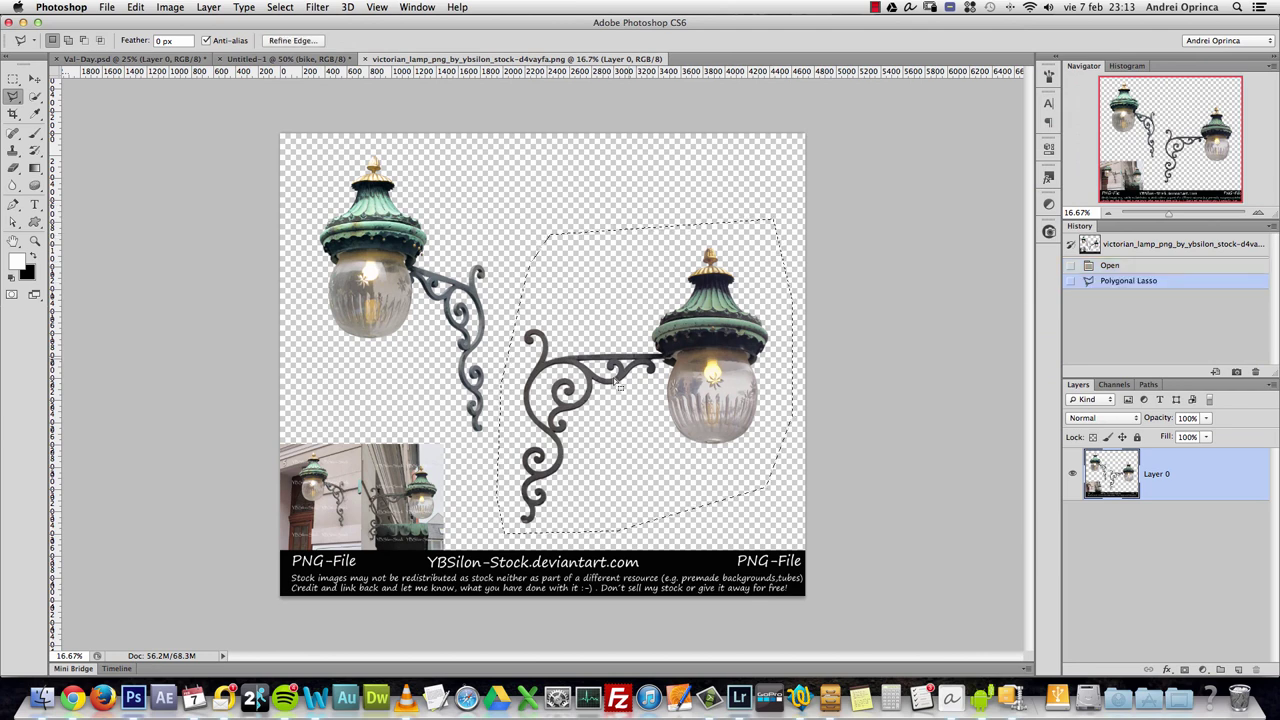
{"action": "key", "text": "alt+space"}
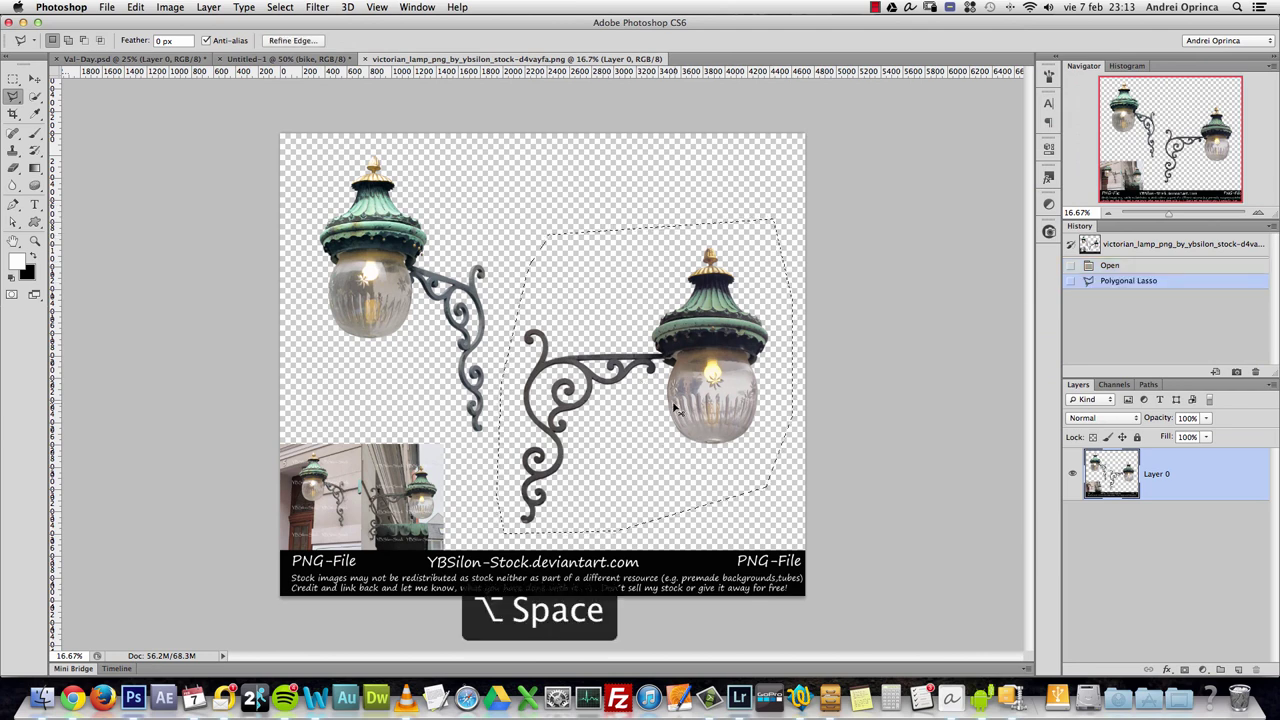
{"action": "key", "text": "super+c"}
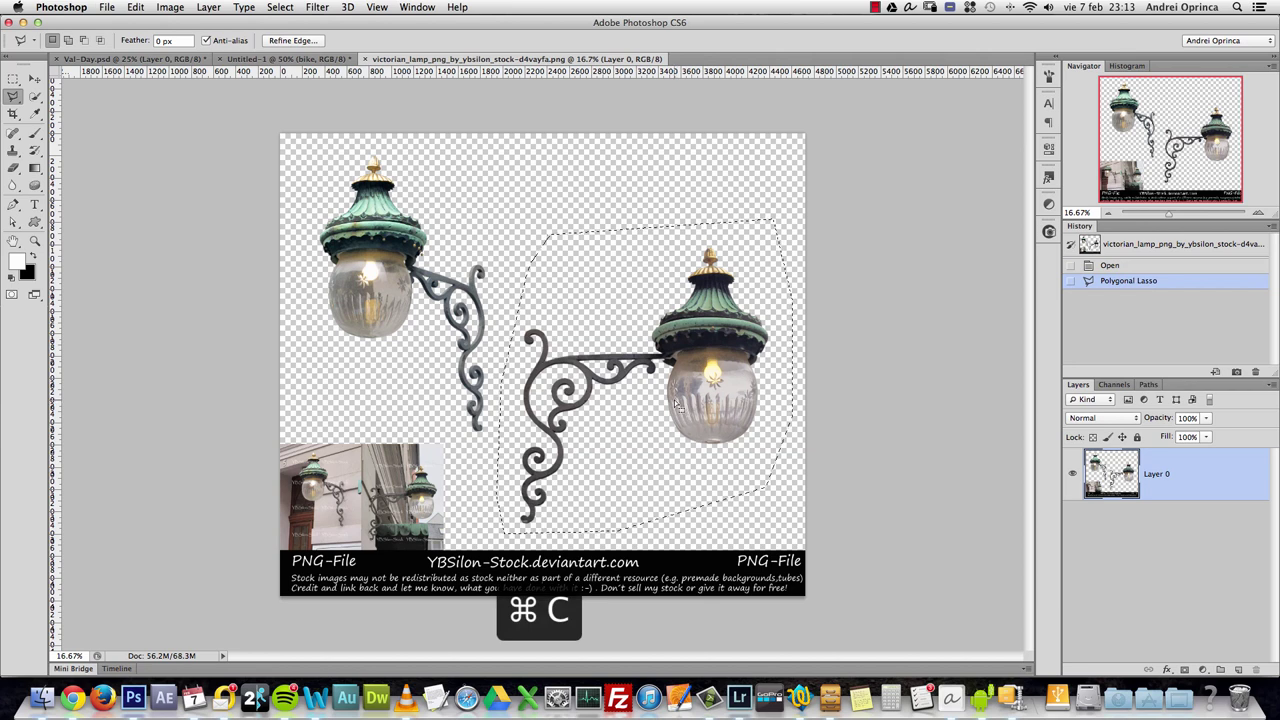
- Paste the lamp into the Untitled-1 composite above the bike and name its layer "Lamp L"
{"action": "left_click", "coordinate": [285, 59]}
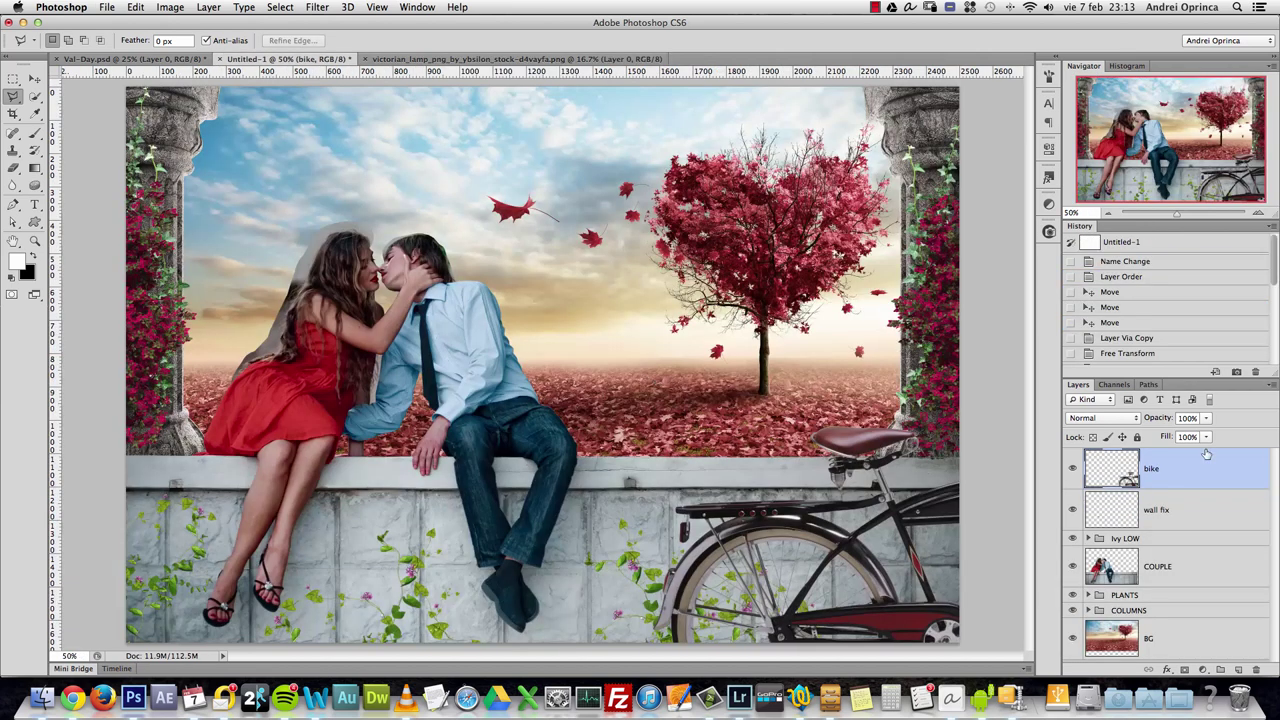
{"action": "key", "text": "super+v"}
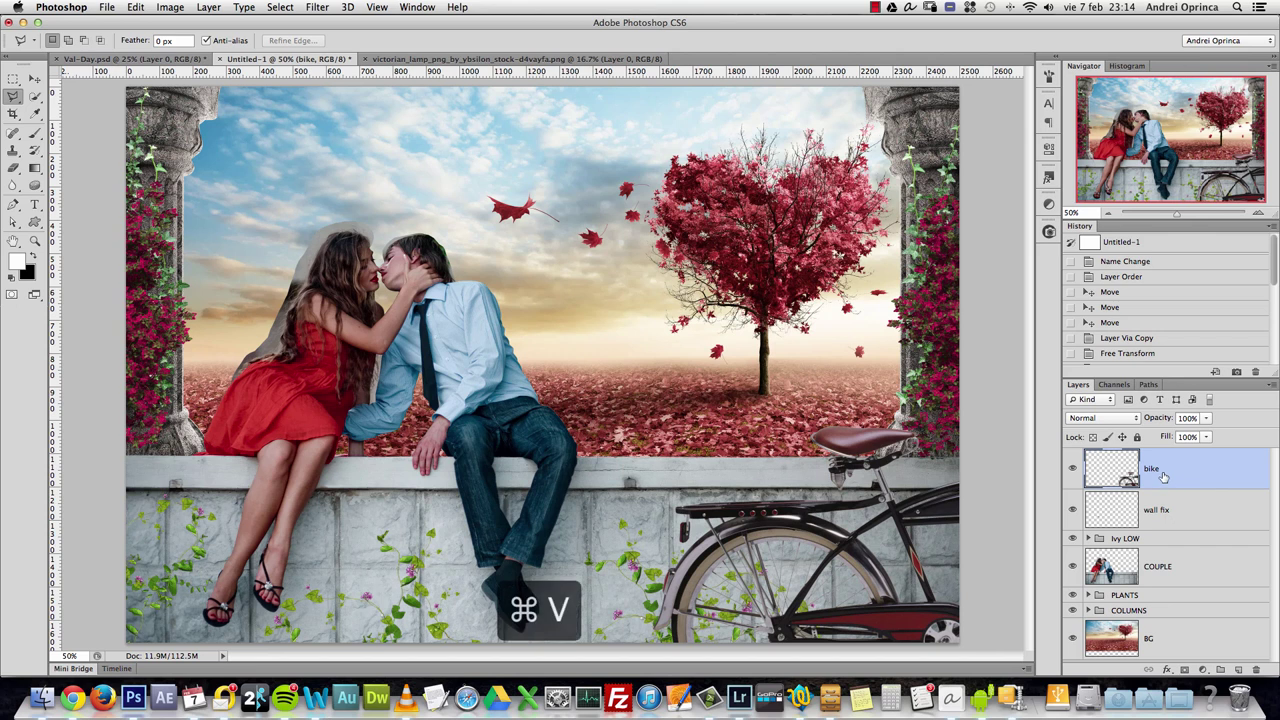
{"action": "double_click", "coordinate": [1155, 467]}
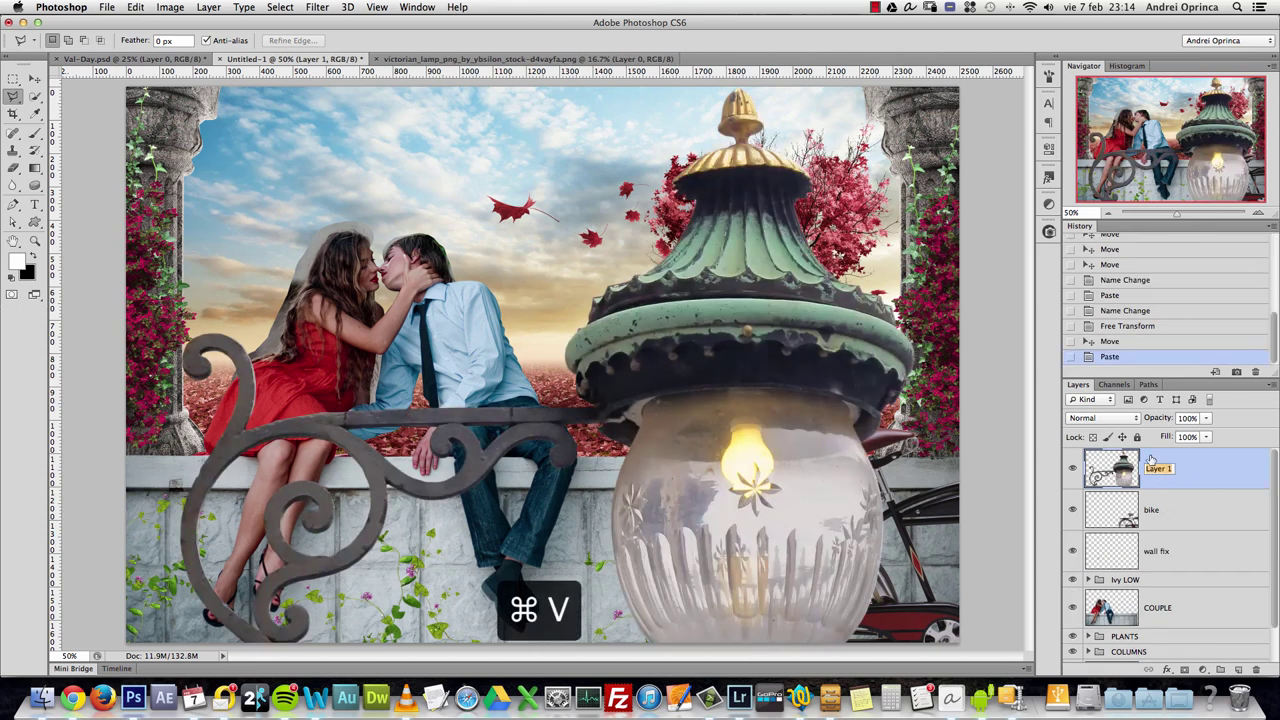
{"action": "type", "text": "l"}
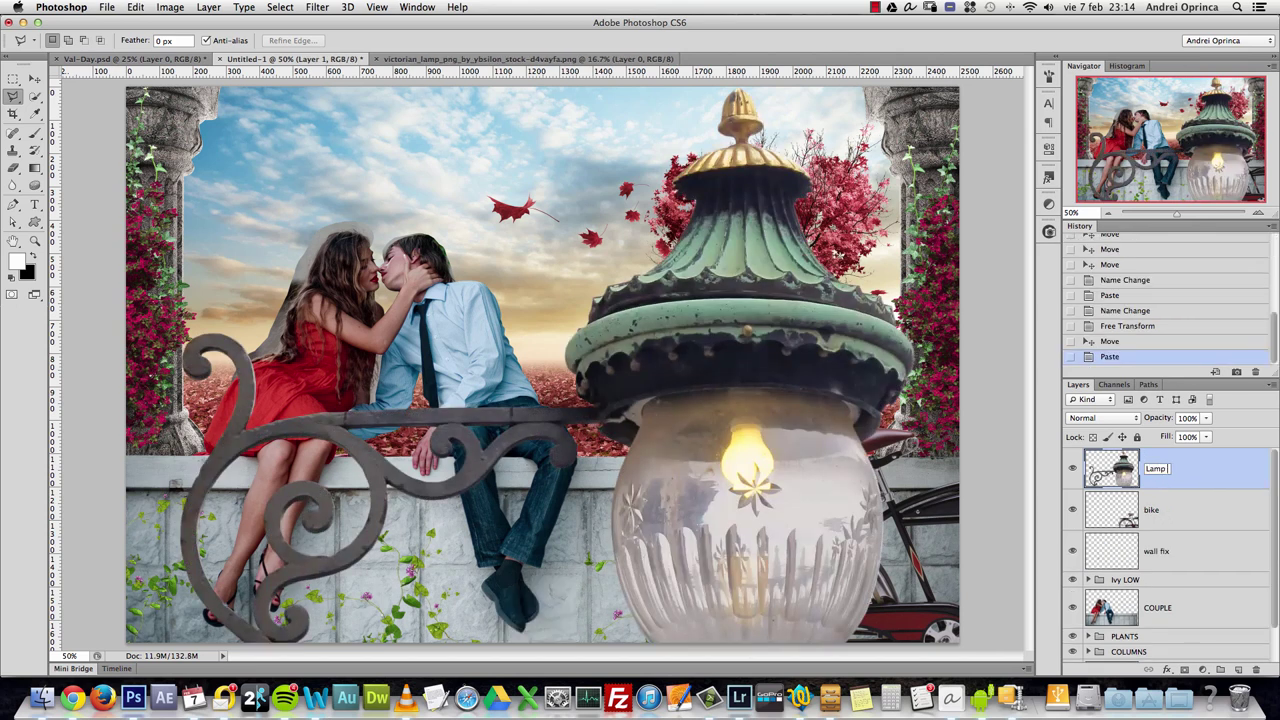
{"action": "key", "text": "Return"}
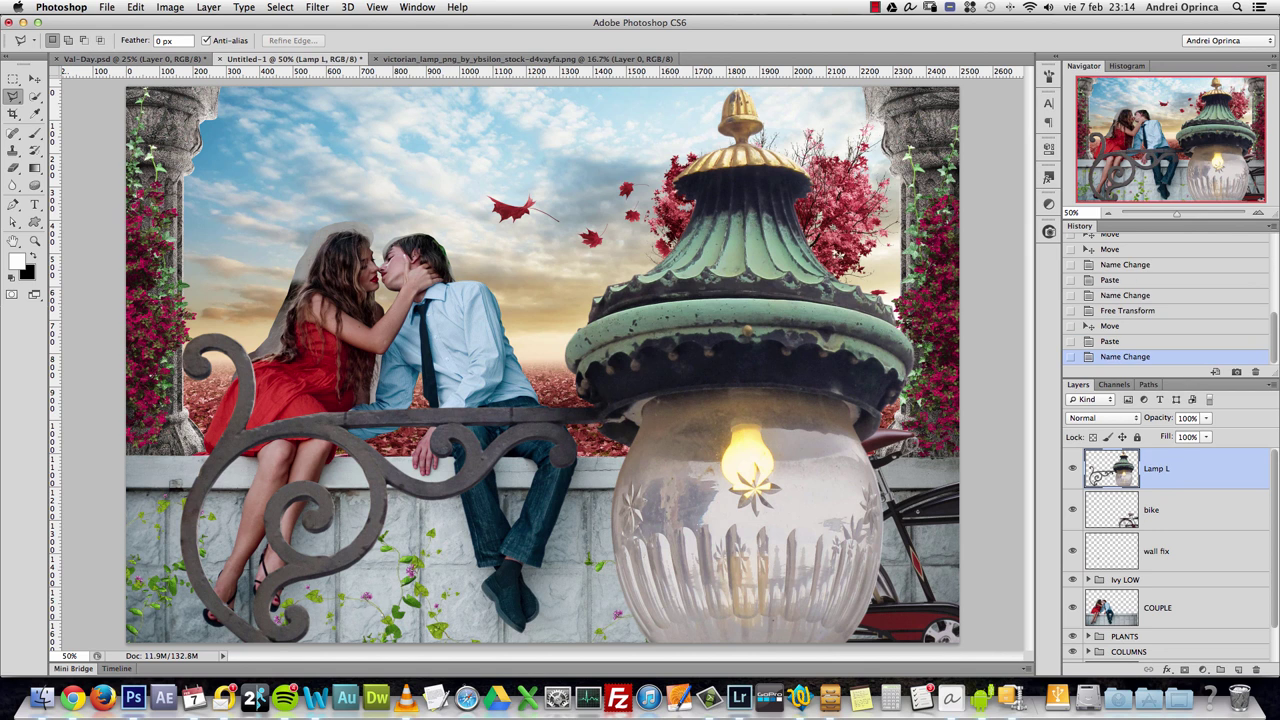
- Scale the Lamp L layer down to about 10% and place it beside the upper part of the left column
{"action": "key", "text": "super+t"}
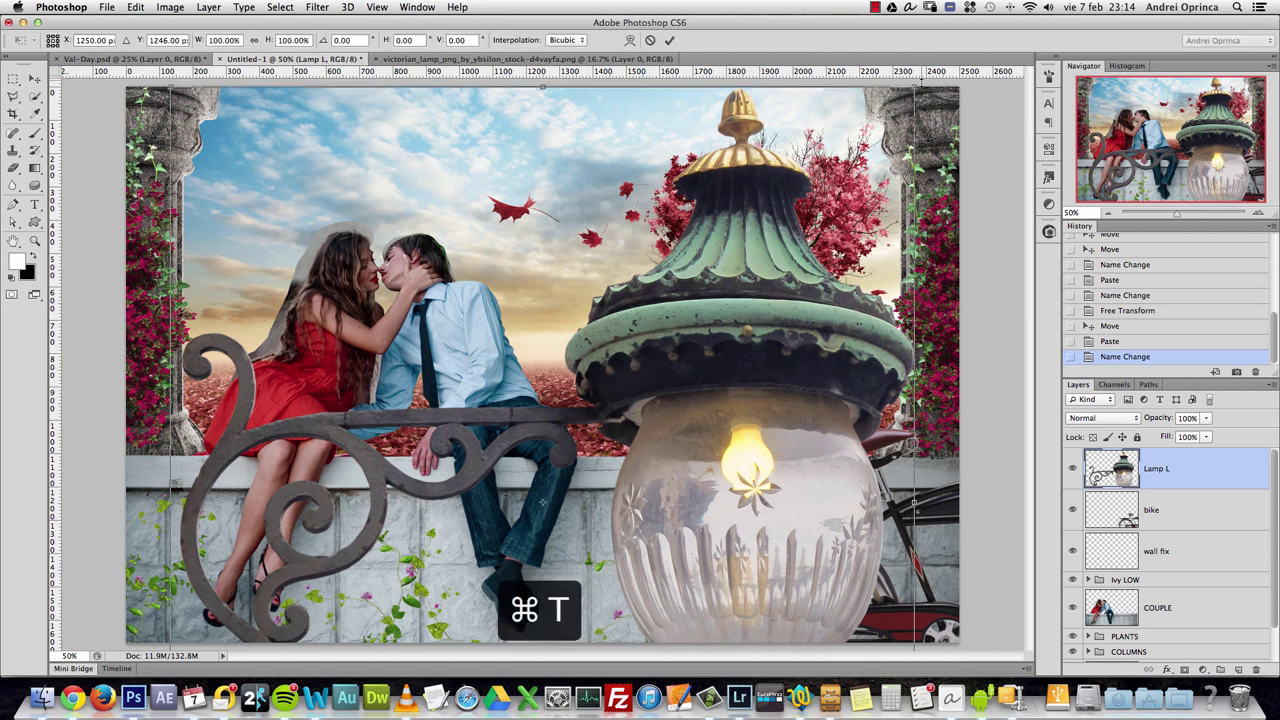
{"action": "left_click_drag", "start_coordinate": [914, 88], "coordinate": [455, 230]}
{"action": "left_click_drag", "start_coordinate": [353, 270], "coordinate": [326, 183]}
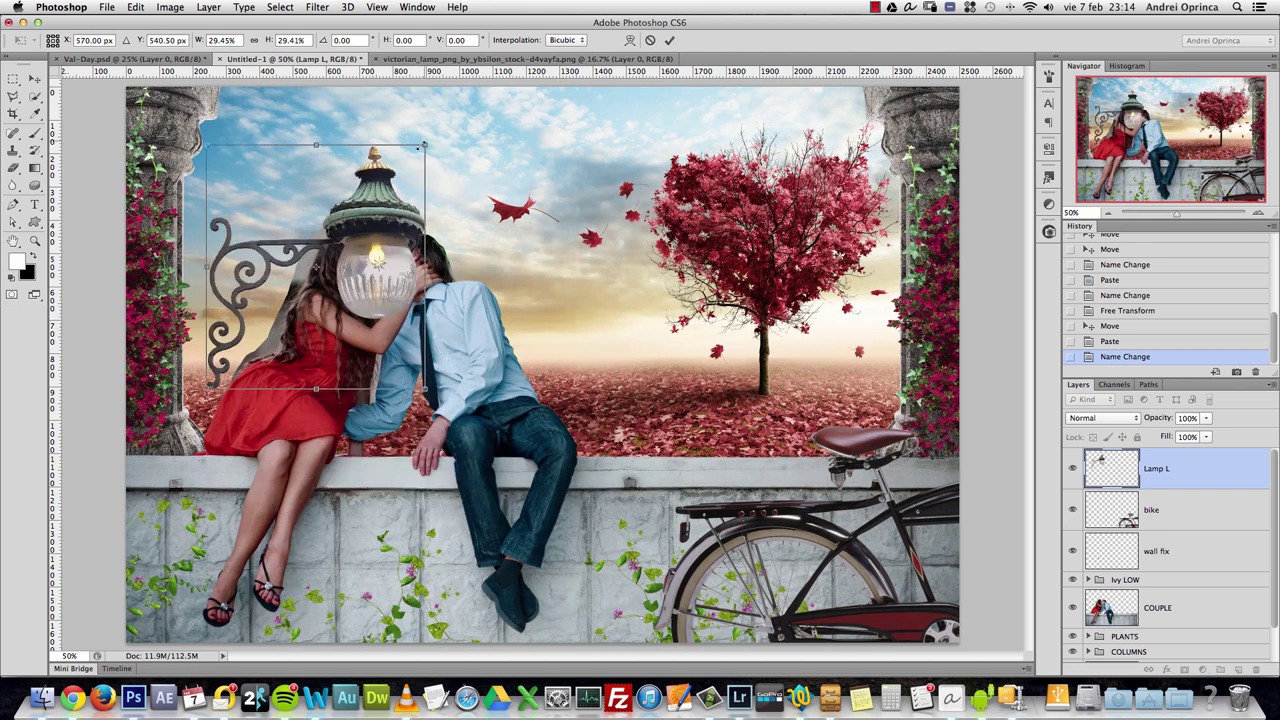
{"action": "left_click_drag", "start_coordinate": [466, 125], "coordinate": [298, 287]}
{"action": "left_click_drag", "start_coordinate": [277, 343], "coordinate": [266, 207]}
{"action": "left_click_drag", "start_coordinate": [283, 146], "coordinate": [265, 168]}
{"action": "mouse_move", "coordinate": [238, 214]}
{"action": "left_mouse_down"}
{"action": "mouse_move", "coordinate": [219, 198]}
{"action": "mouse_move", "coordinate": [239, 199]}
{"action": "left_mouse_up"}
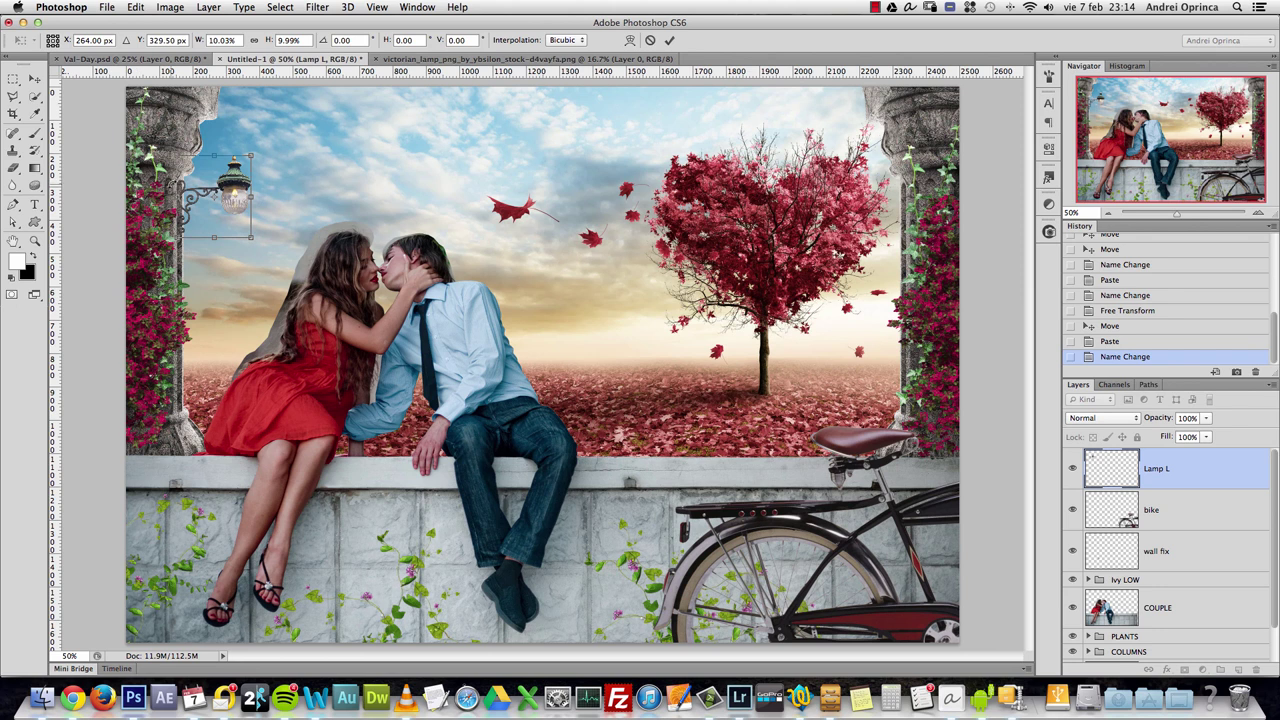
- Apply the lamp's transform and fine-tune its position so the scrolled bracket meets the left column's edge
{"action": "key", "text": "super+space"}
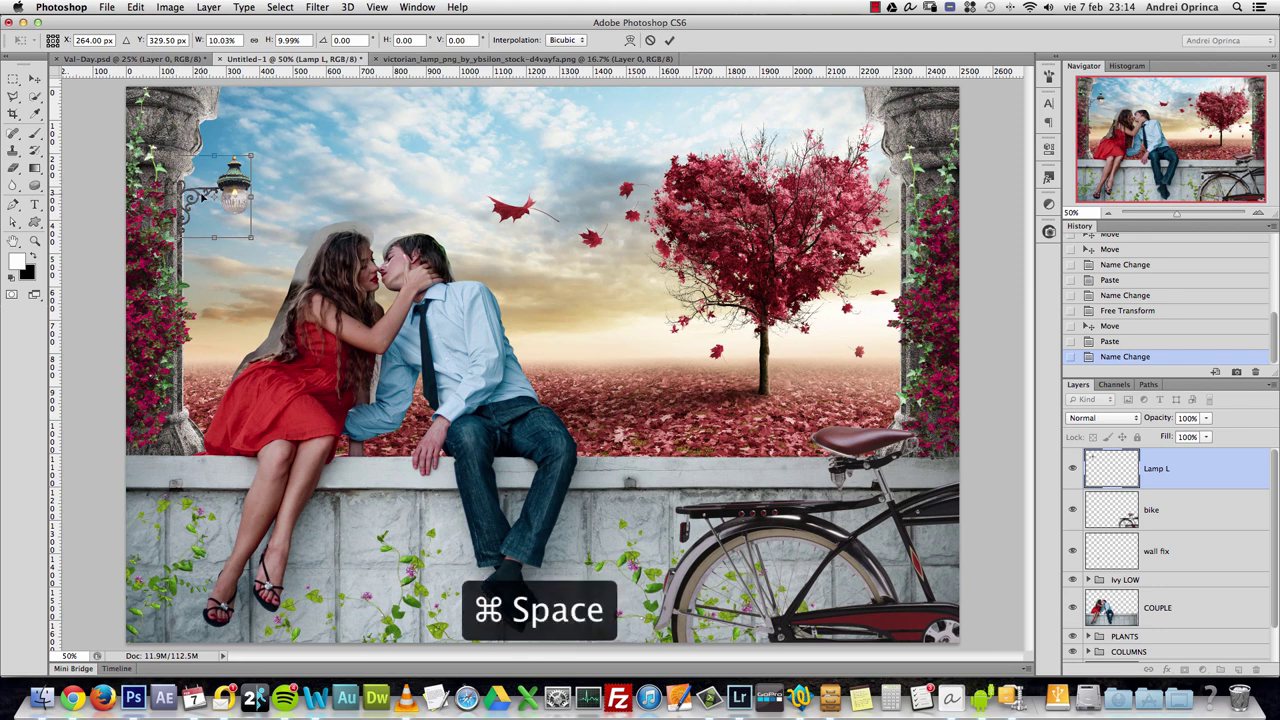
{"action": "key", "text": "super+1"}
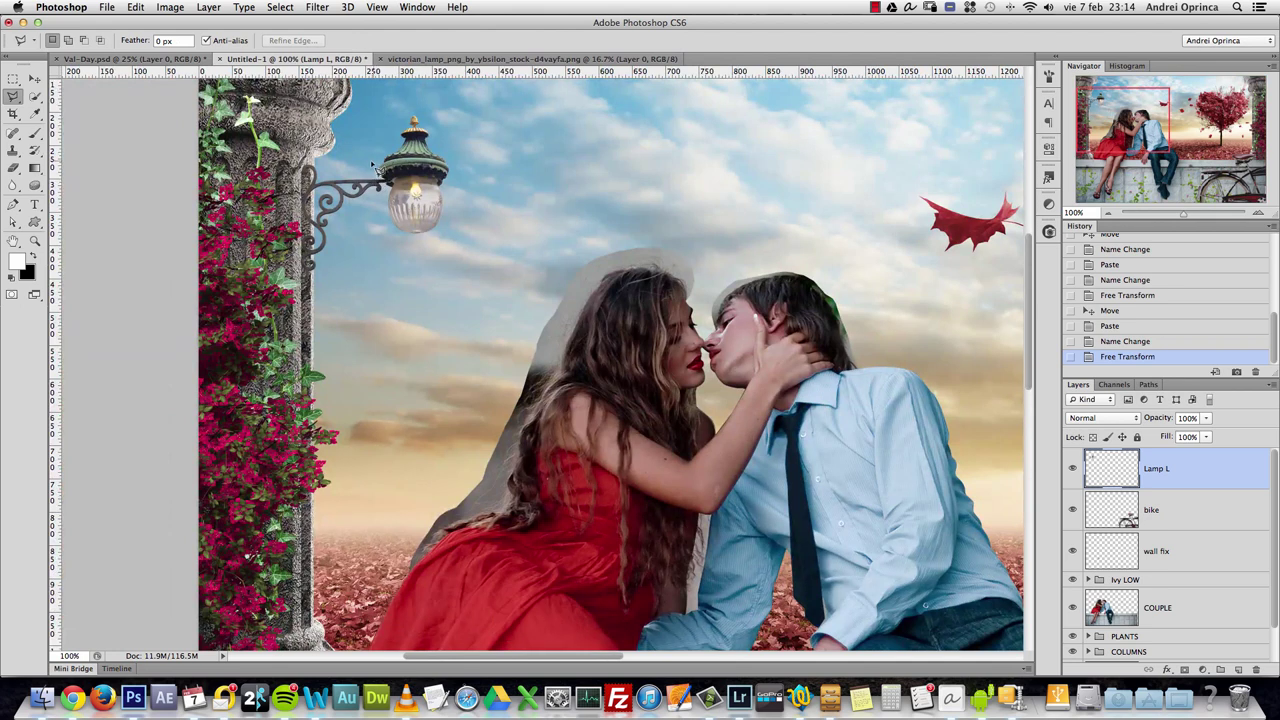
{"action": "key", "text": "v"}
{"action": "left_click_drag", "start_coordinate": [378, 178], "coordinate": [432, 194]}
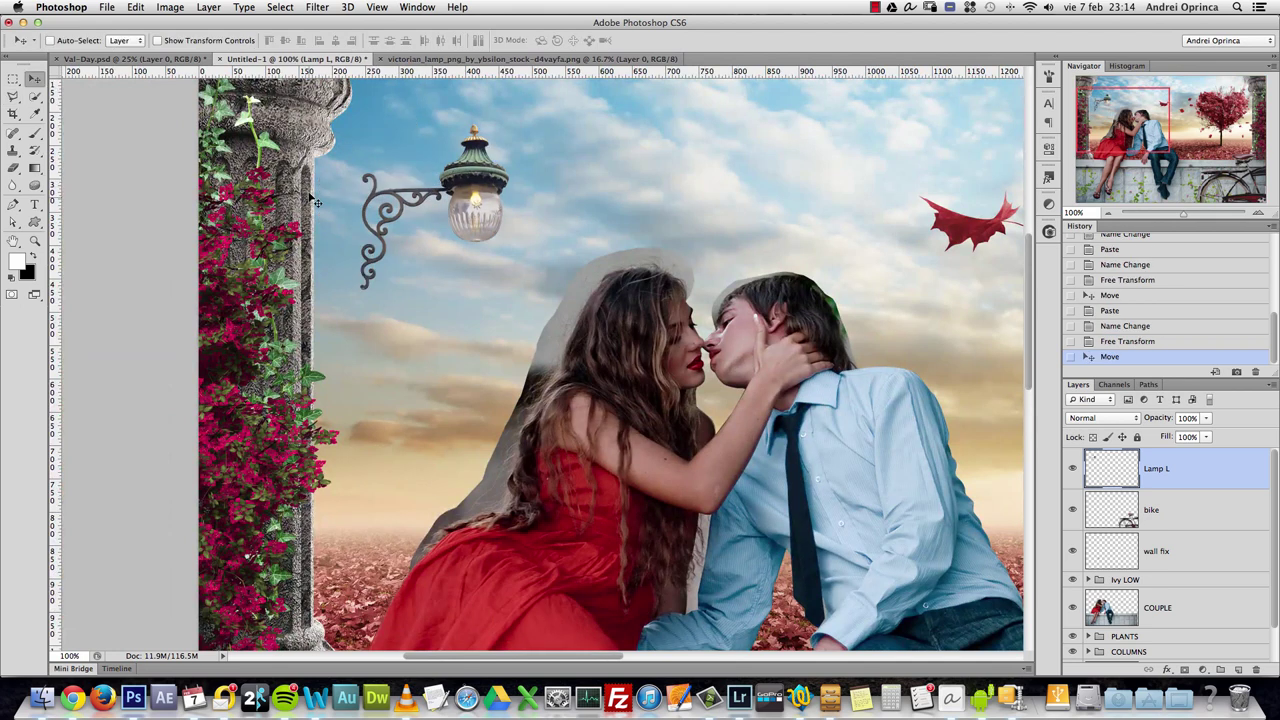
{"action": "left_click_drag", "start_coordinate": [438, 194], "coordinate": [380, 224]}
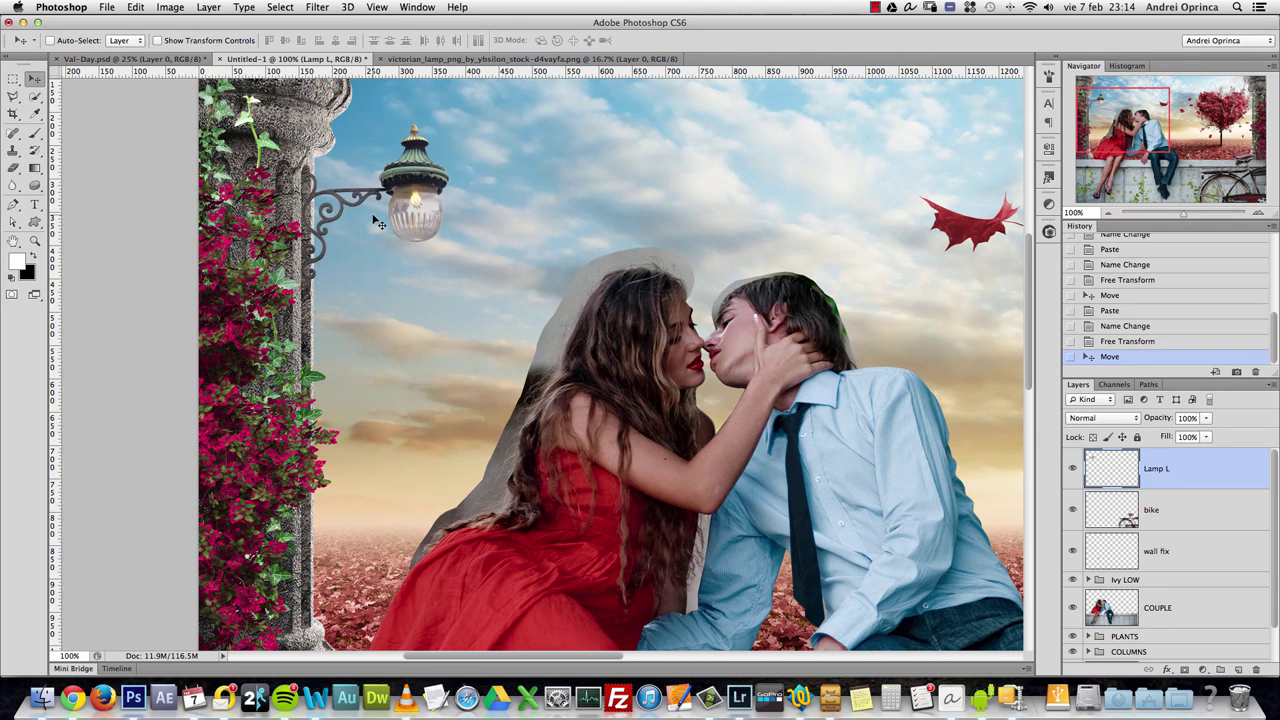
- Duplicate the Lamp L layer and name the copy "Lamp R"
{"action": "key", "text": "super+j"}
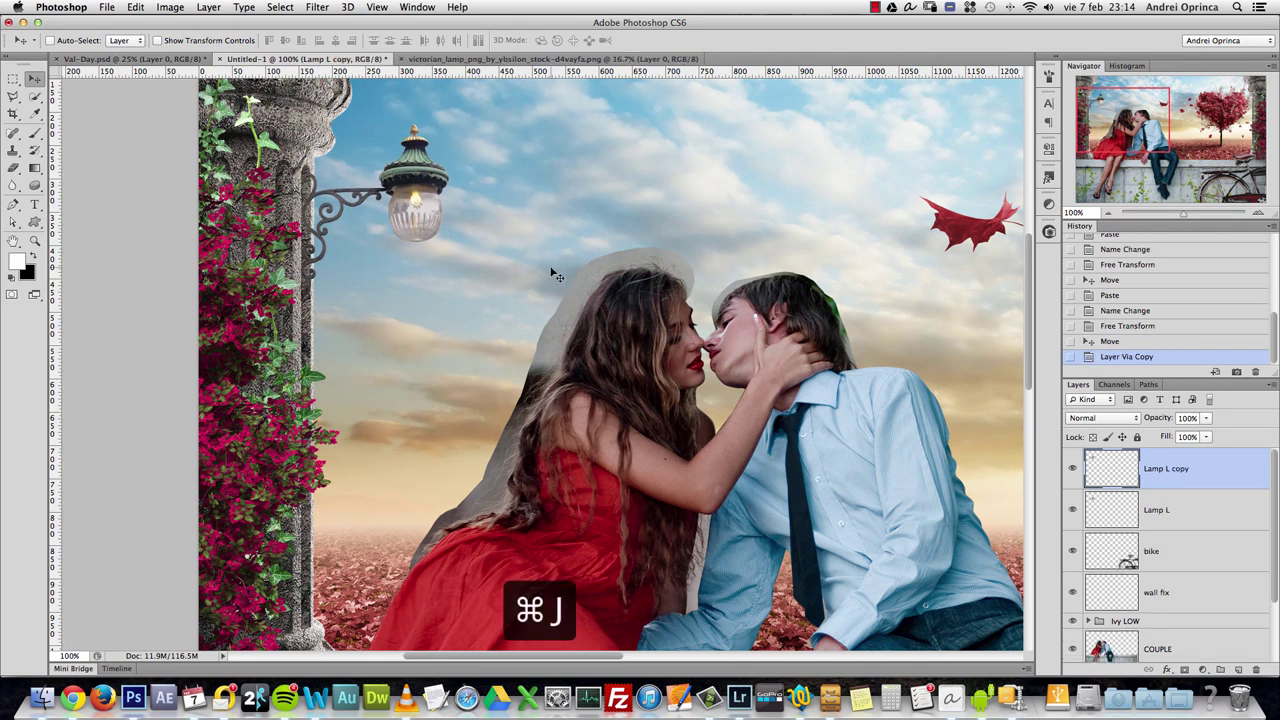
{"action": "double_click", "coordinate": [1172, 472]}
{"action": "key", "text": "End"}
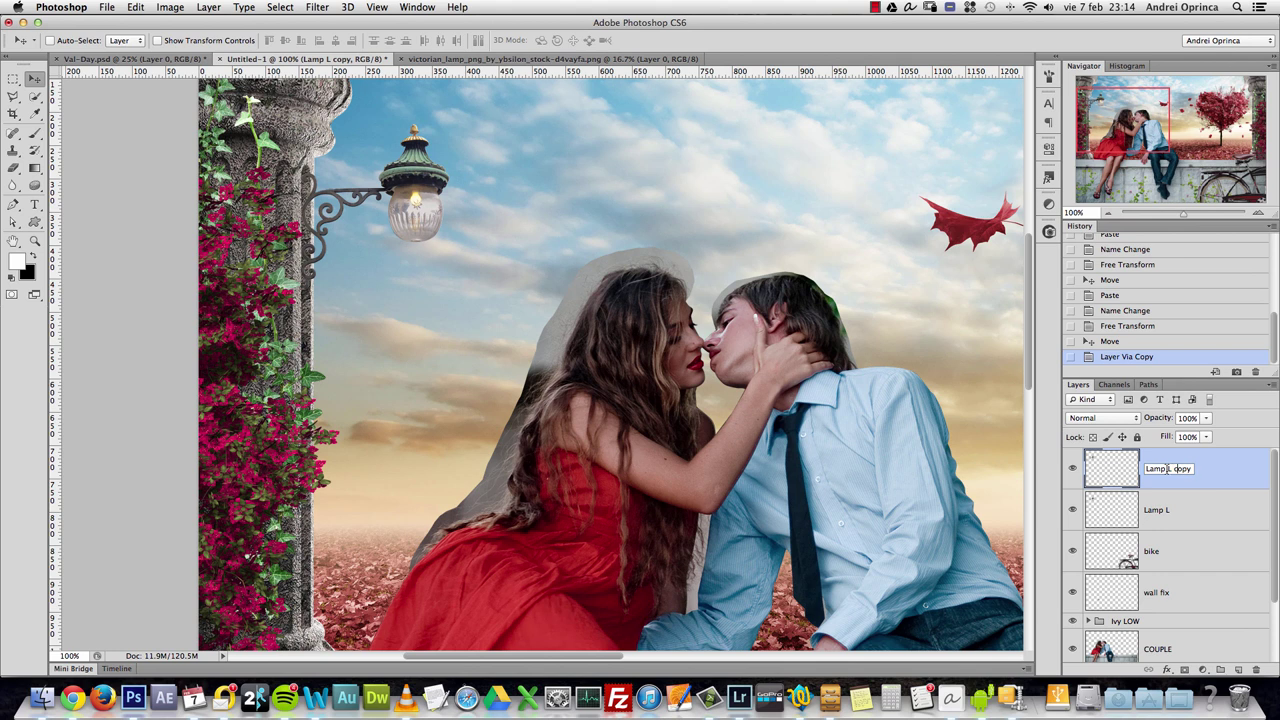
{"action": "key", "text": "BackSpace"}
{"action": "key", "text": "BackSpace"}
{"action": "key", "text": "BackSpace"}
{"action": "key", "text": "BackSpace"}
{"action": "key", "text": "BackSpace"}
{"action": "key", "text": "BackSpace"}
{"action": "key", "text": "BackSpace"}
{"action": "type", "text": "R"}
{"action": "key", "text": "Return"}
- Flip the Lamp R layer horizontally
{"action": "left_click", "coordinate": [314, 424], "text": "alt"}
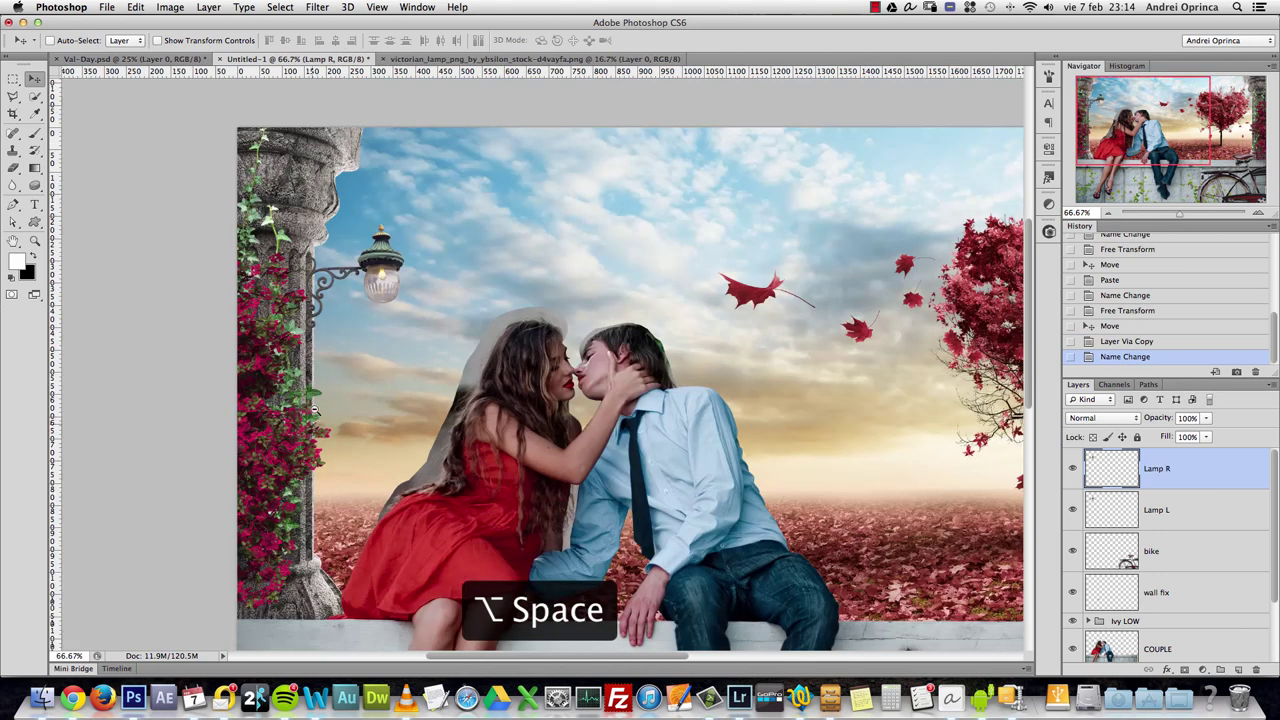
{"action": "key", "text": "super+t"}
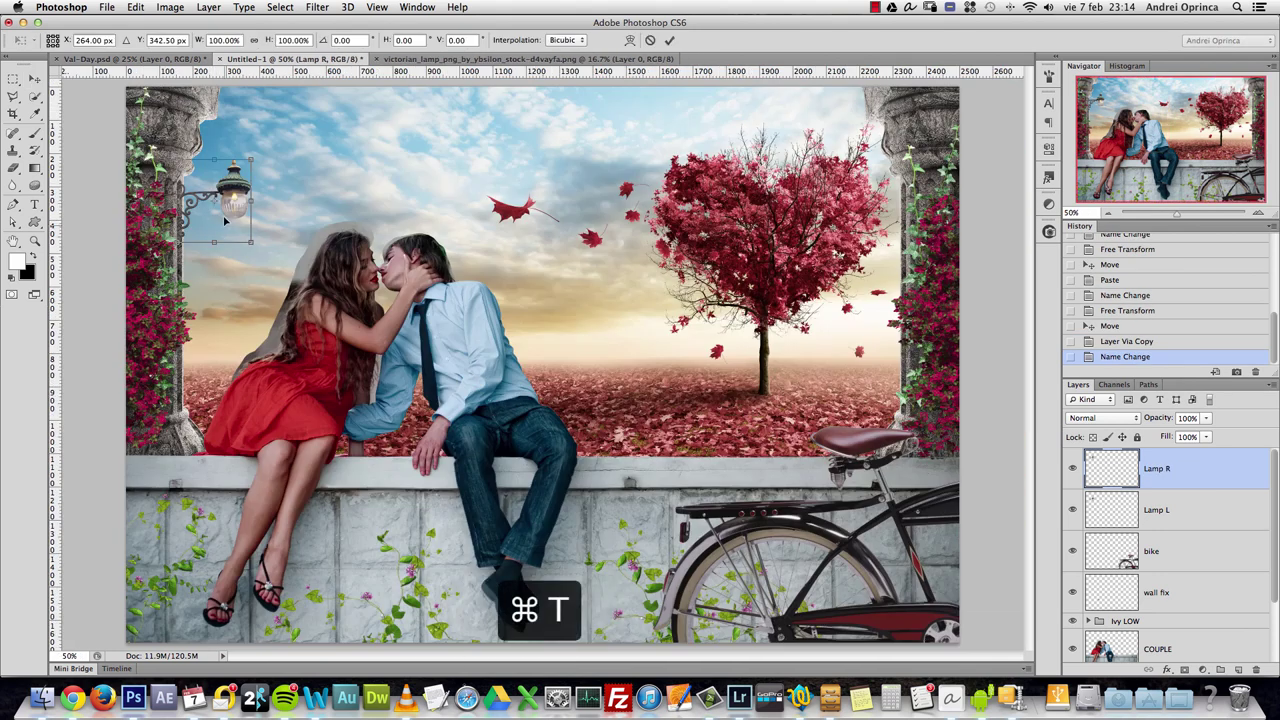
{"action": "right_click", "coordinate": [229, 204]}
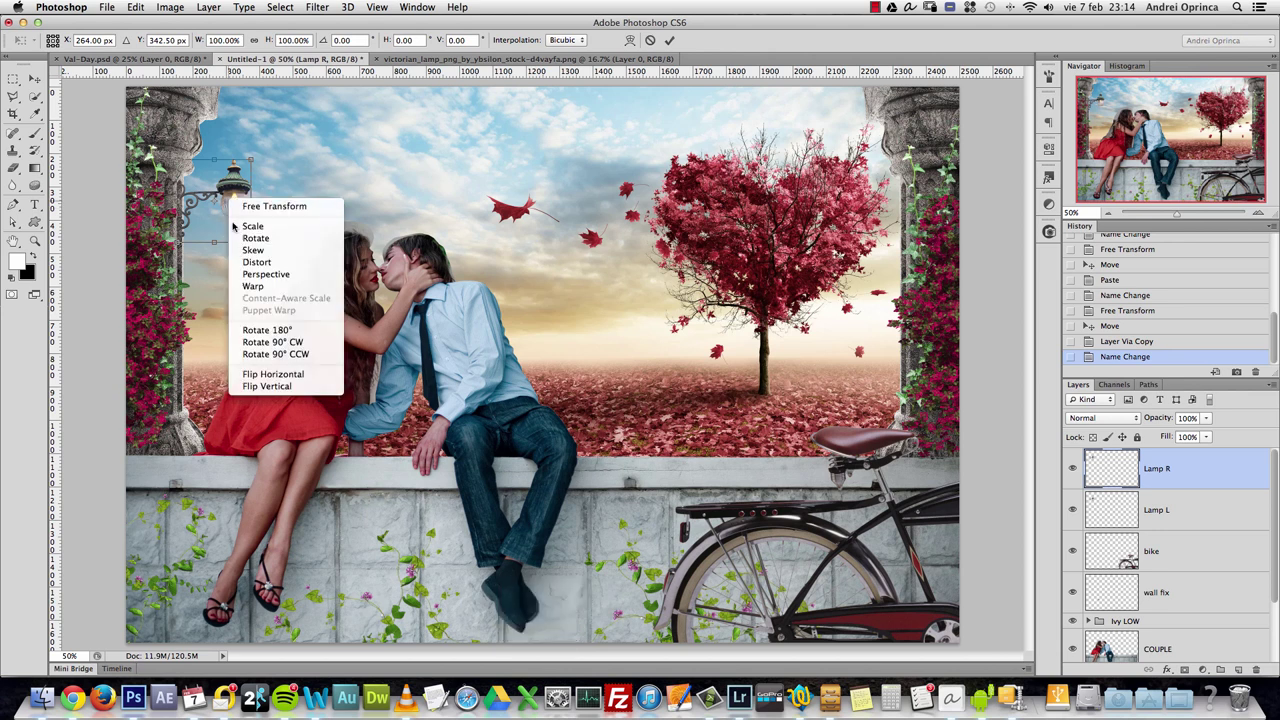
{"action": "left_click", "coordinate": [273, 374]}
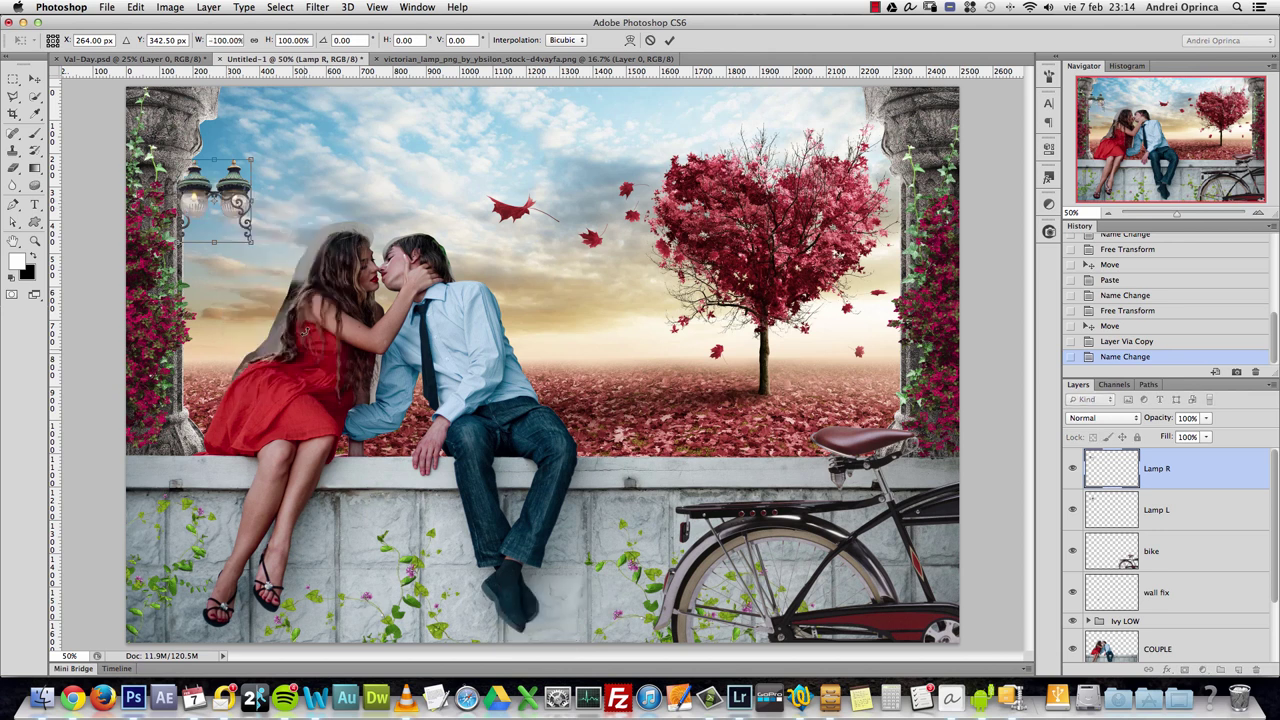
{"action": "key", "text": "Return"}
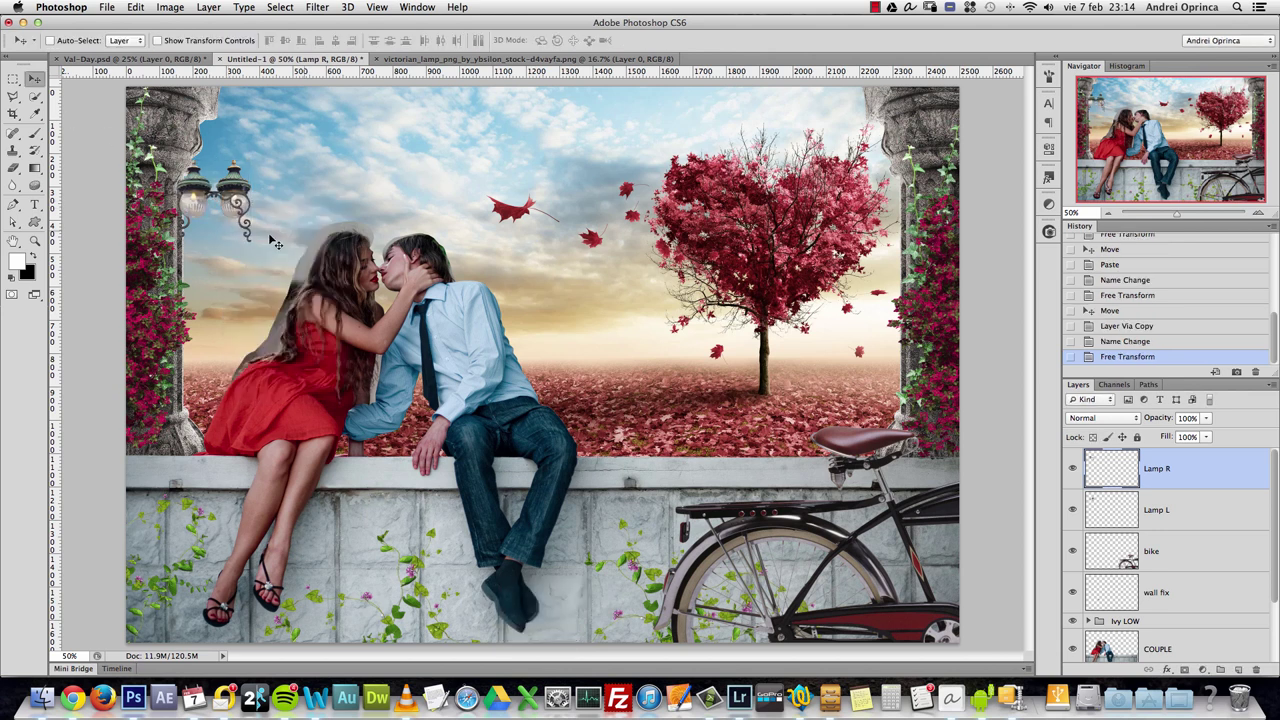
- Move the Lamp R layer across to the right column and align its bracket with the column's edge
{"action": "left_click_drag", "start_coordinate": [274, 240], "coordinate": [905, 241]}
{"action": "key", "text": "super+1"}
{"action": "left_click_drag", "start_coordinate": [656, 300], "coordinate": [590, 312]}
{"action": "scroll", "coordinate": [590, 312], "scroll_direction": "right", "scroll_amount": 10}
{"action": "scroll", "coordinate": [590, 312], "scroll_direction": "up", "scroll_amount": 5}
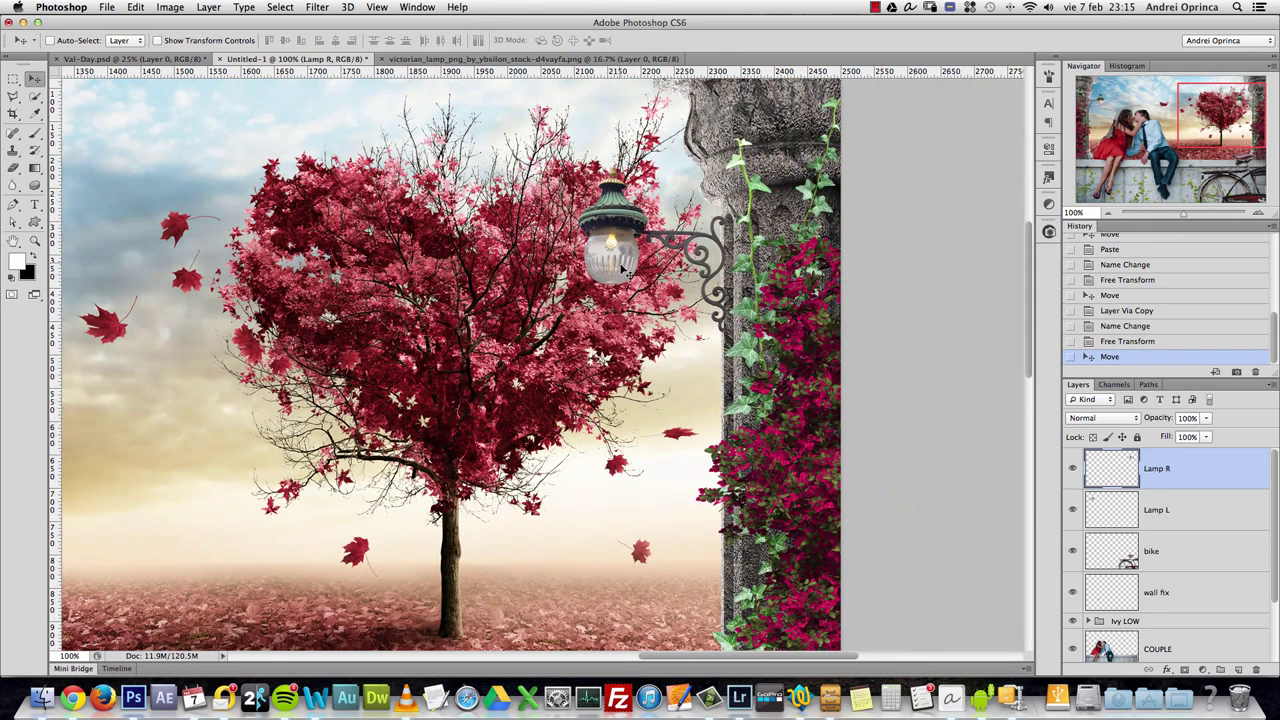
{"action": "left_click_drag", "start_coordinate": [624, 270], "coordinate": [630, 280]}
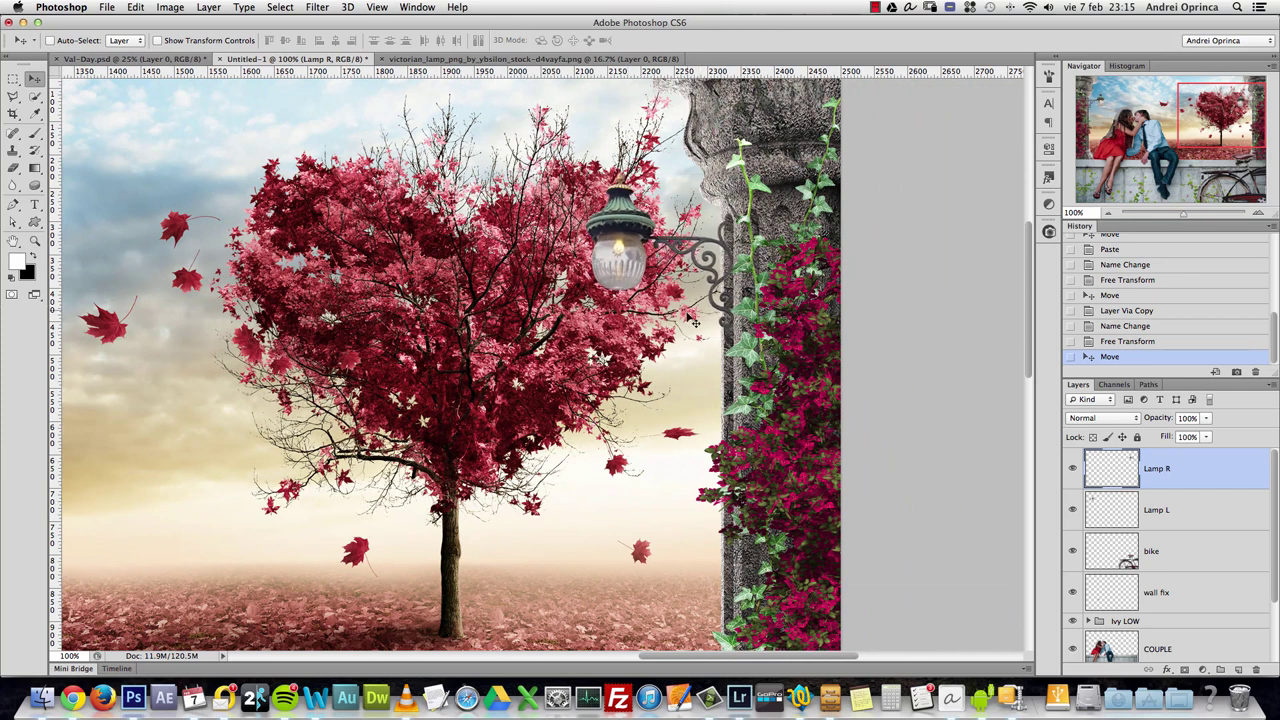
- Scale the BG layer down to about 88.3% and shift it up slightly, keeping it behind both columns
{"action": "key", "text": "super+minus"}
{"action": "key", "text": "super+minus"}
{"action": "key", "text": "super+space"}
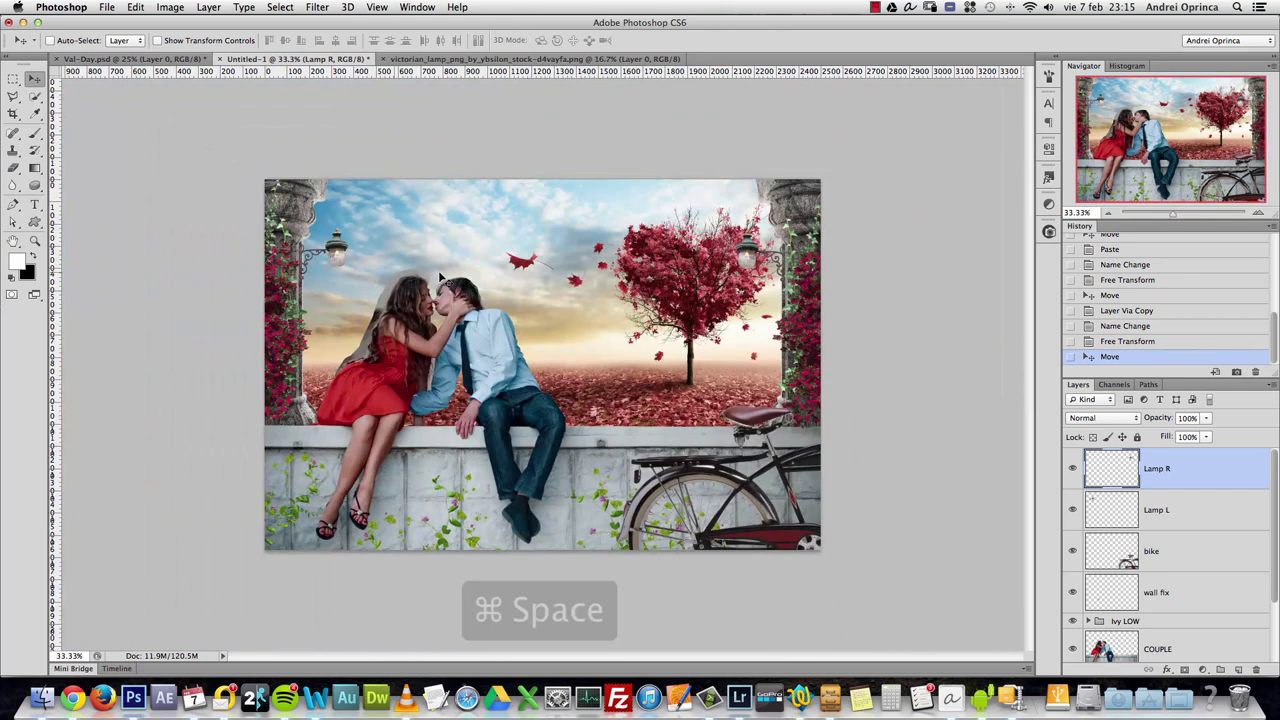
{"action": "left_click", "coordinate": [620, 280], "text": "super"}
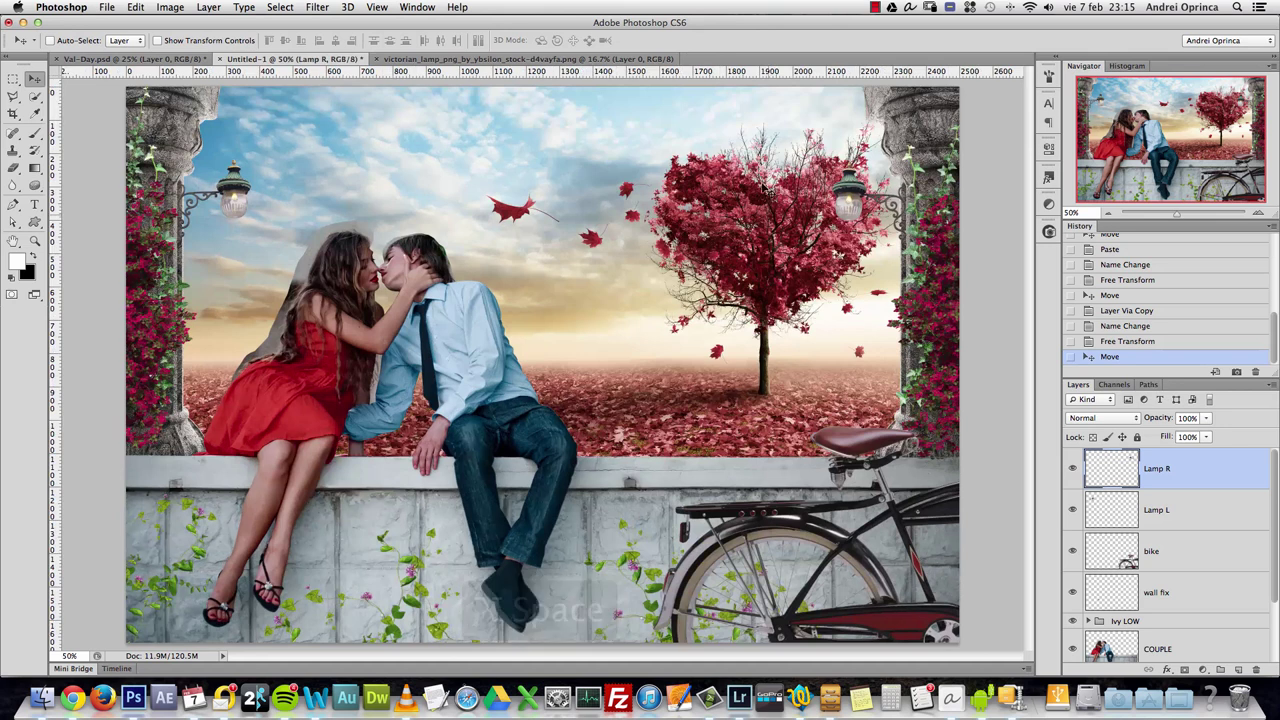
{"action": "key", "text": "alt+space"}
{"action": "left_click", "coordinate": [716, 222], "text": "alt"}
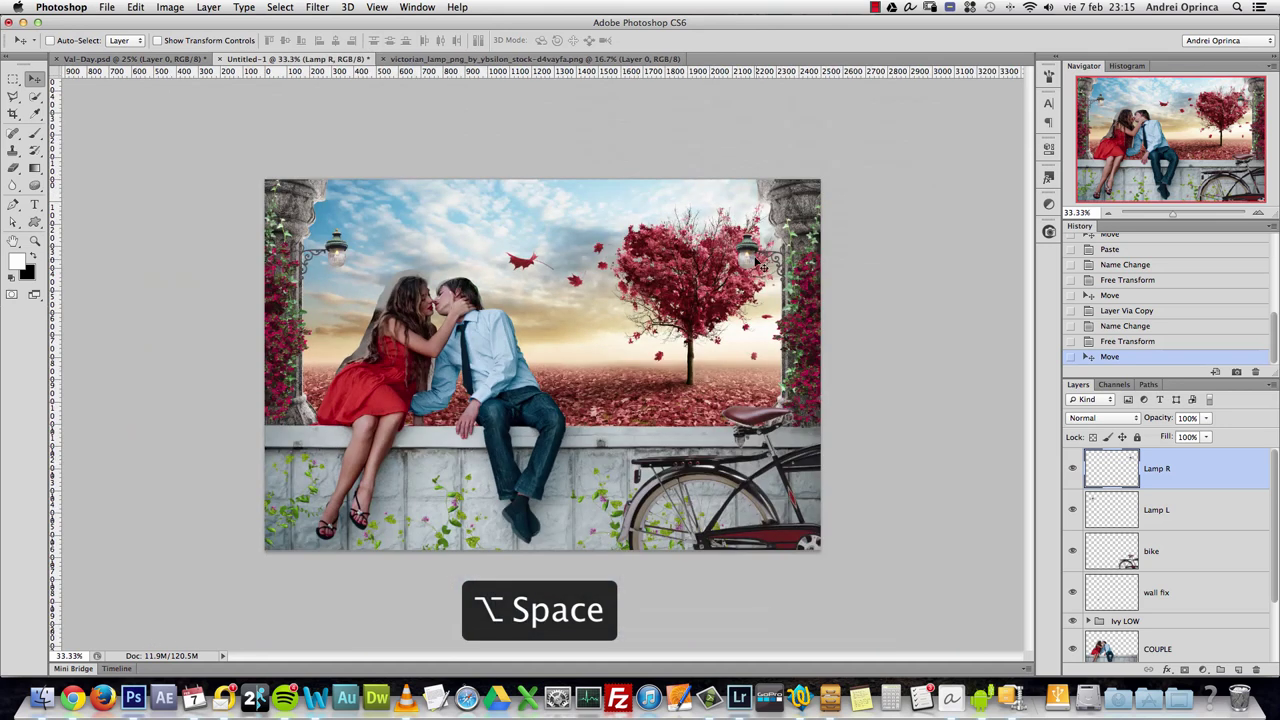
{"action": "left_click", "coordinate": [594, 300], "text": "super"}
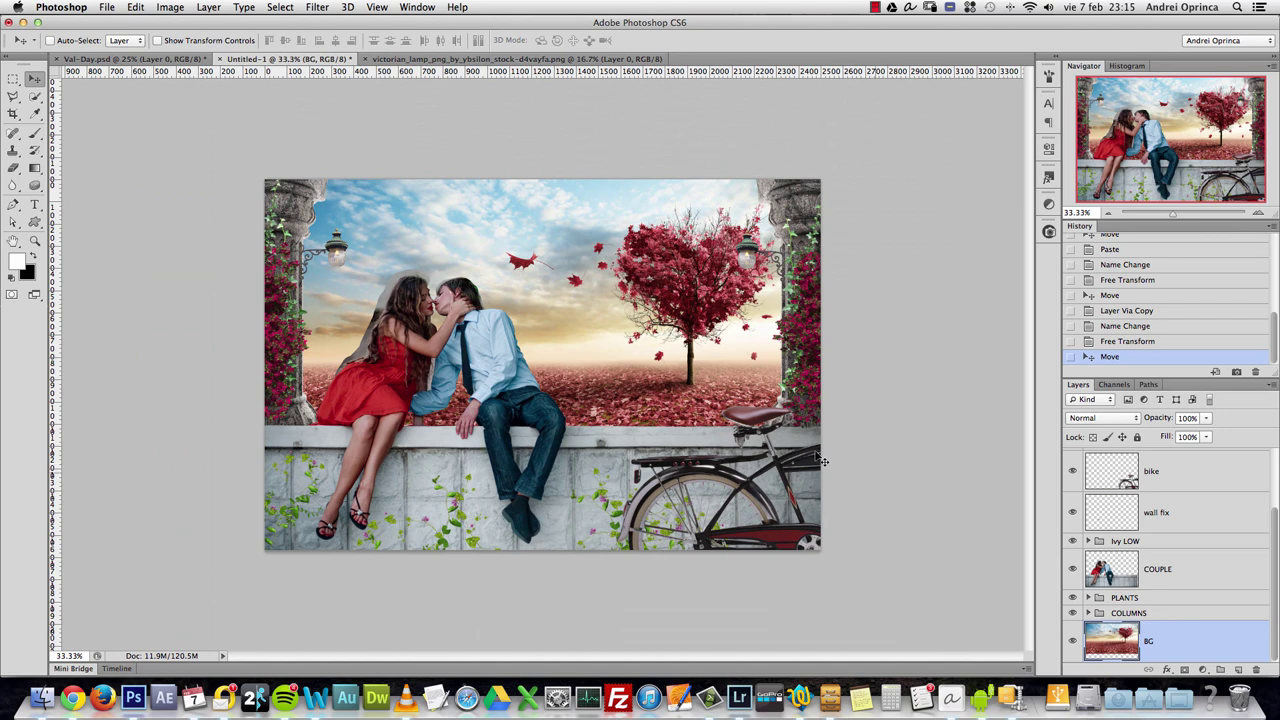
{"action": "key", "text": "super+t"}
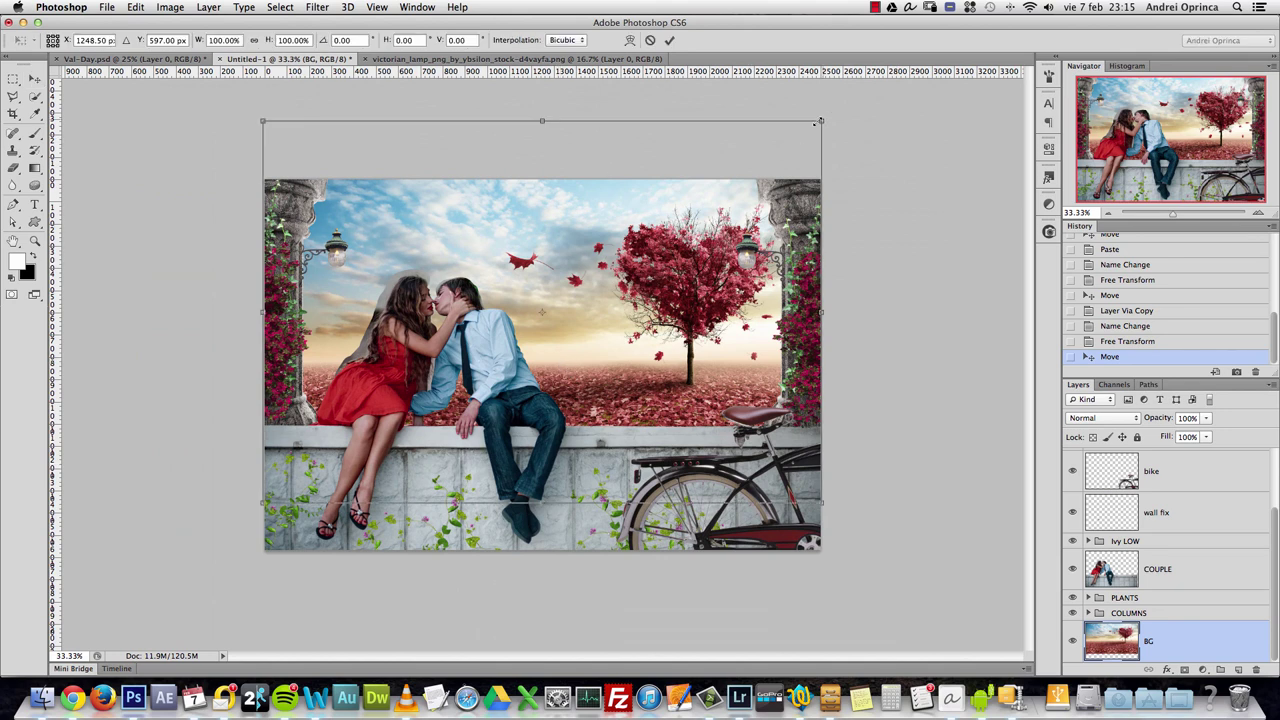
{"action": "left_click_drag", "start_coordinate": [818, 121], "coordinate": [786, 145]}
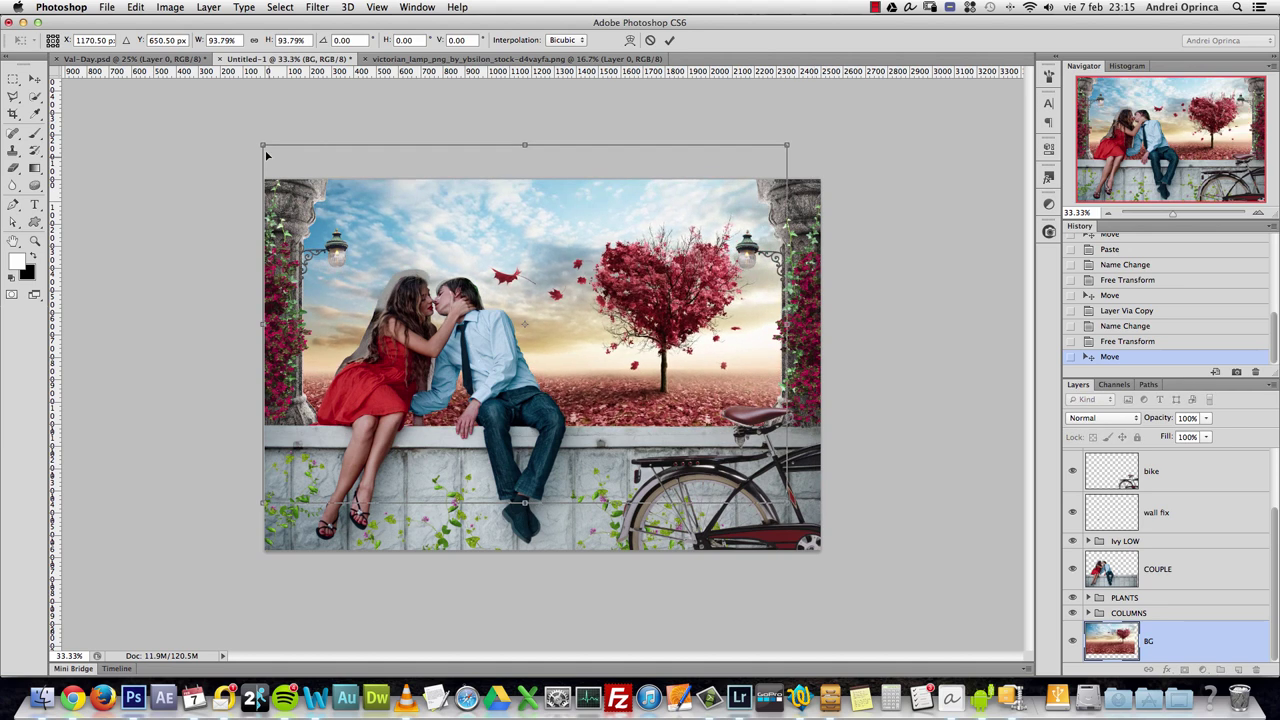
{"action": "left_click_drag", "start_coordinate": [266, 155], "coordinate": [293, 166]}
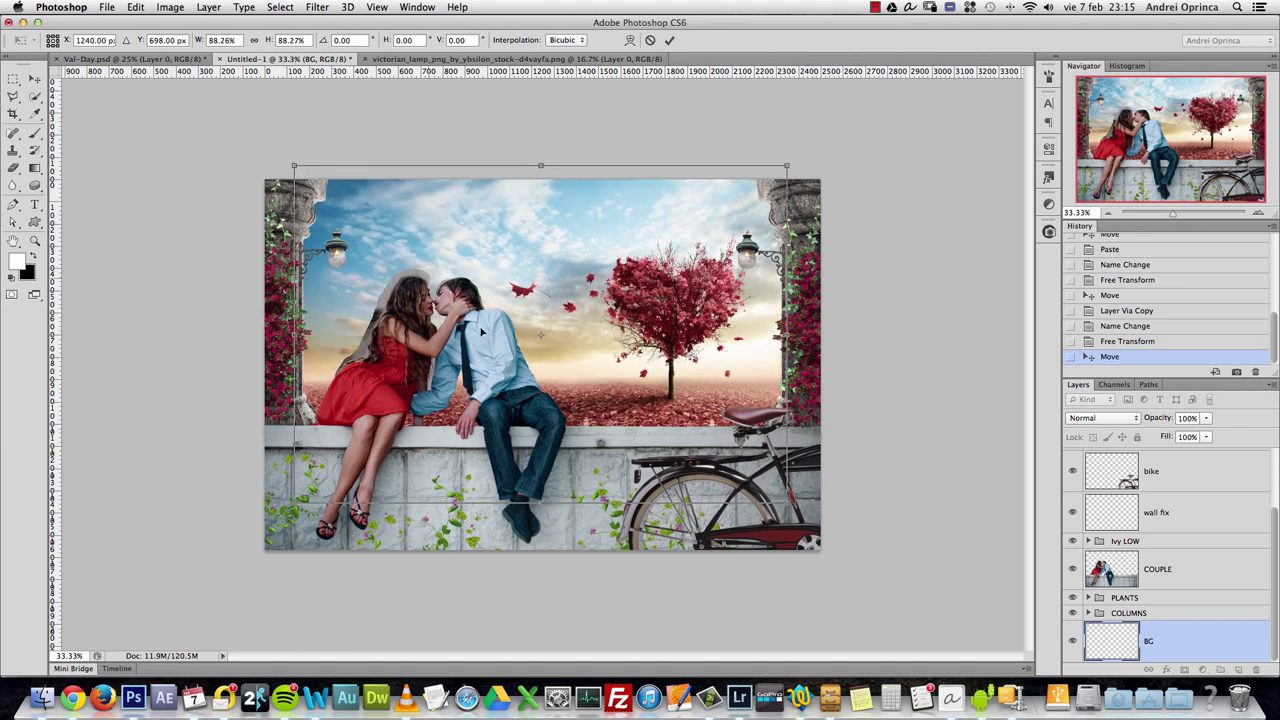
{"action": "left_click_drag", "start_coordinate": [481, 333], "coordinate": [479, 301]}
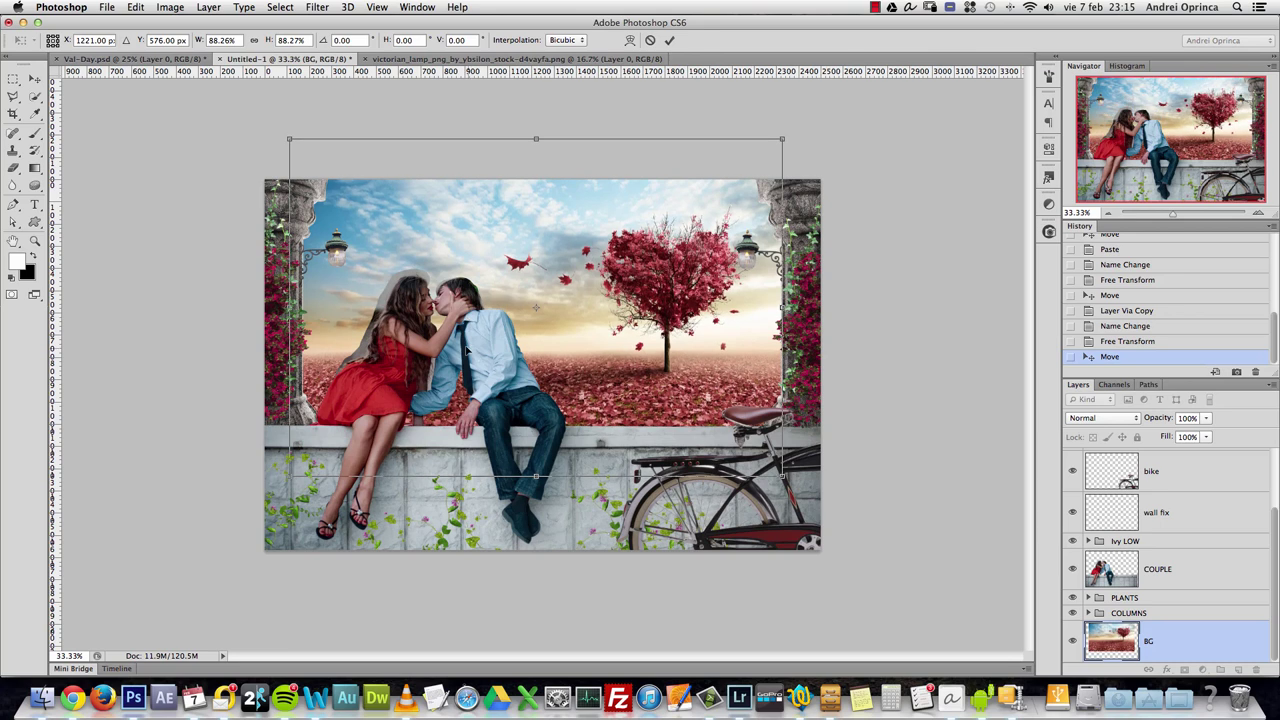
{"action": "key", "text": "Return"}
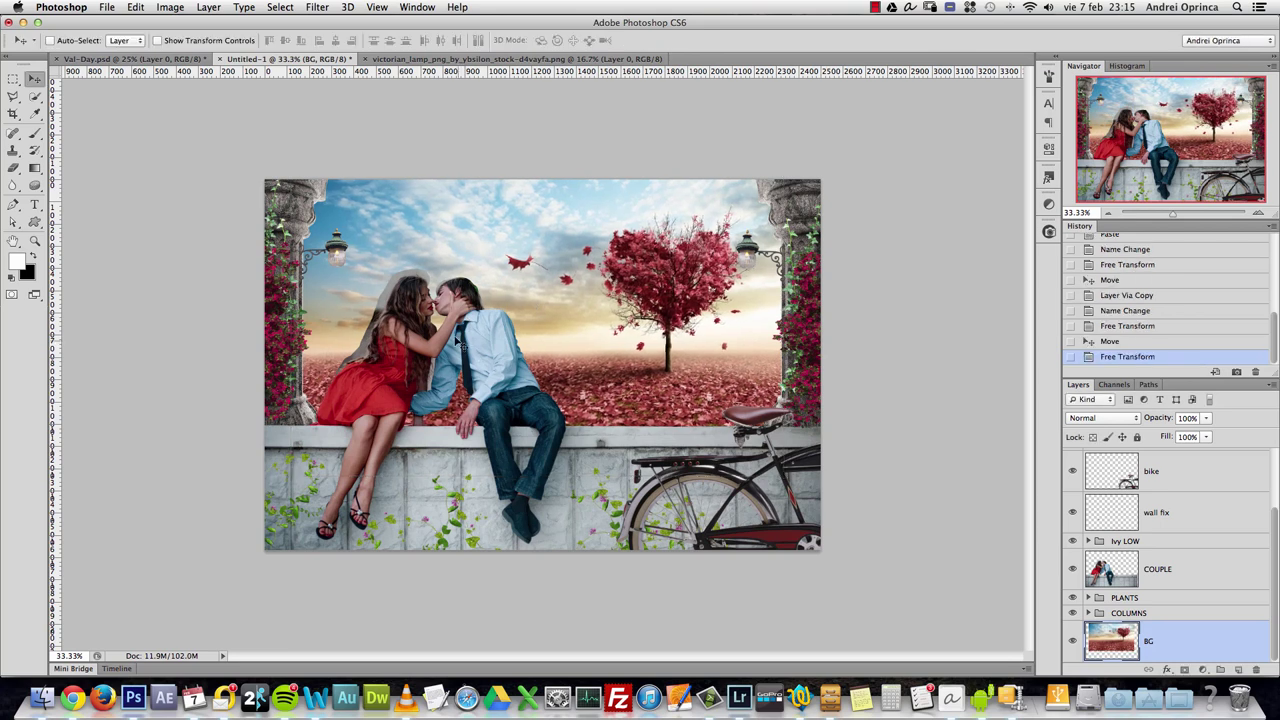
- Compare the composite before and after the background resize using the history states, ending on the resized version
{"action": "left_click", "coordinate": [1116, 342]}
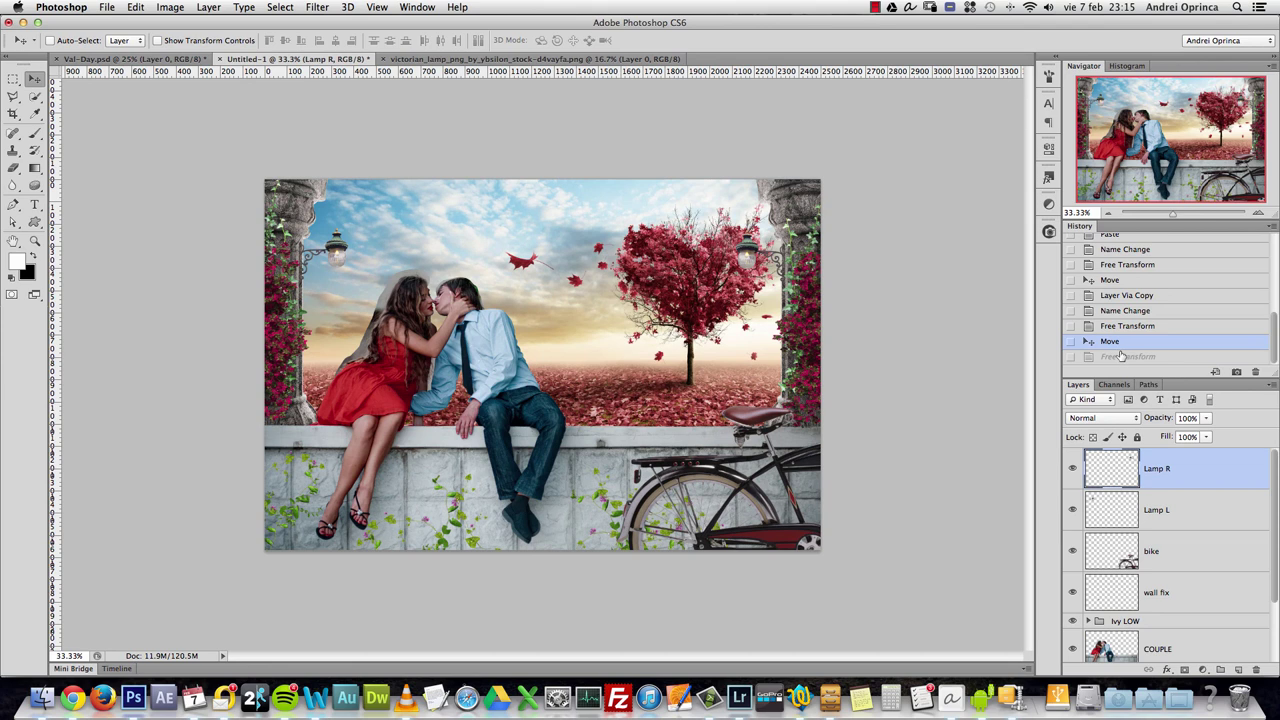
{"action": "left_click", "coordinate": [1120, 356]}
{"action": "left_click", "coordinate": [1120, 316]}
{"action": "left_click", "coordinate": [1121, 357]}
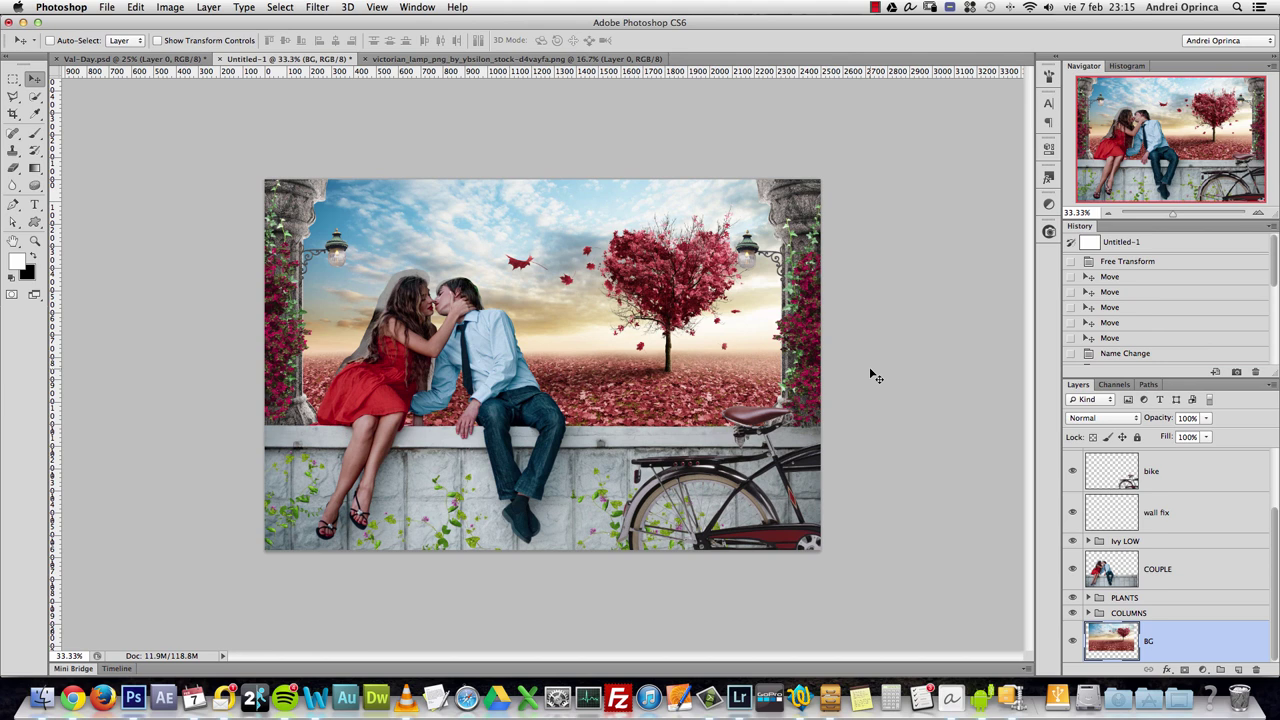
- Open the american-robins PNG from the Stock folder
{"action": "key", "text": "super+o"}
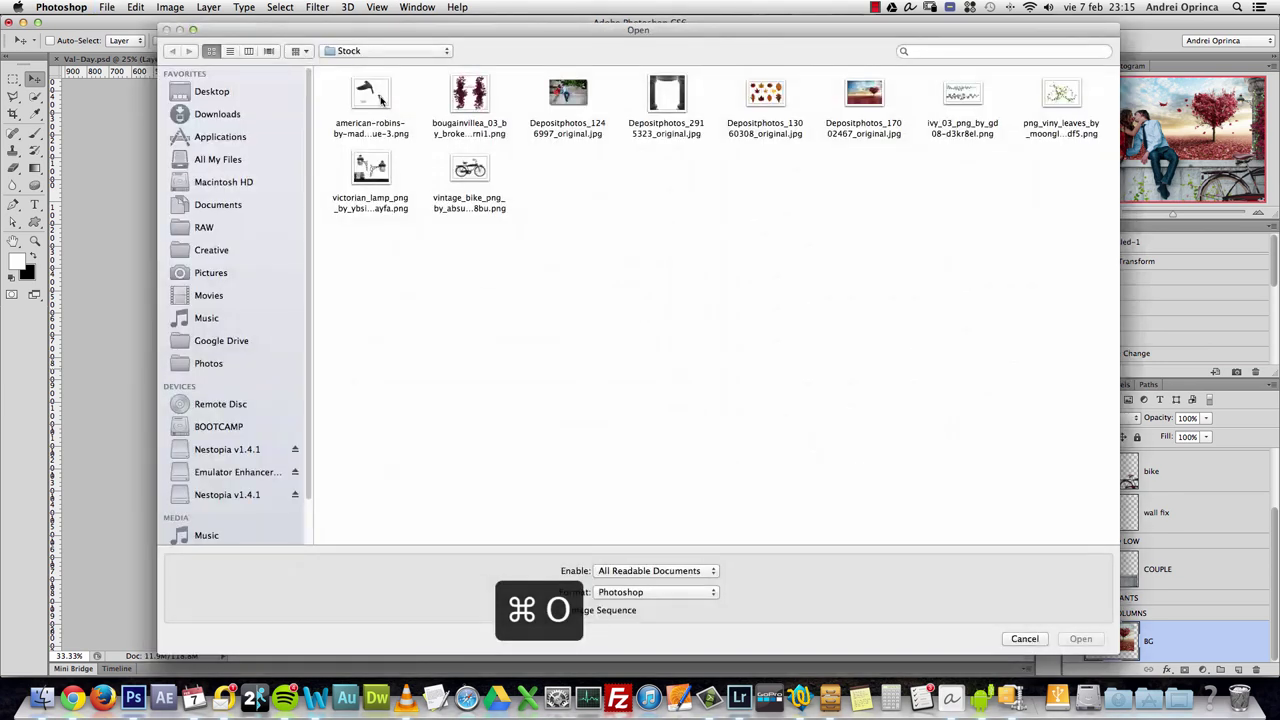
{"action": "left_click", "coordinate": [380, 98]}
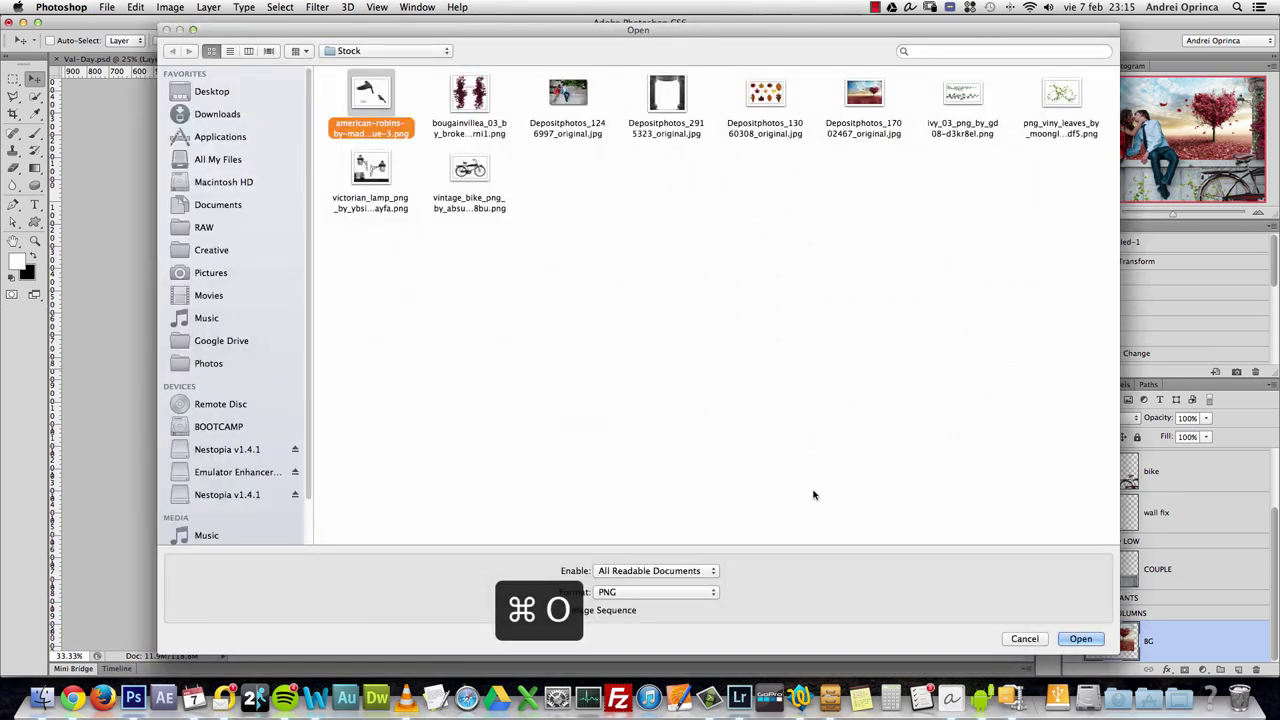
{"action": "left_click", "coordinate": [1081, 638]}
- Copy the perched robin using a rectangular marquee selection around it and close the robin file
{"action": "key", "text": "super+1"}
{"action": "left_click_drag", "start_coordinate": [771, 480], "coordinate": [453, 193]}
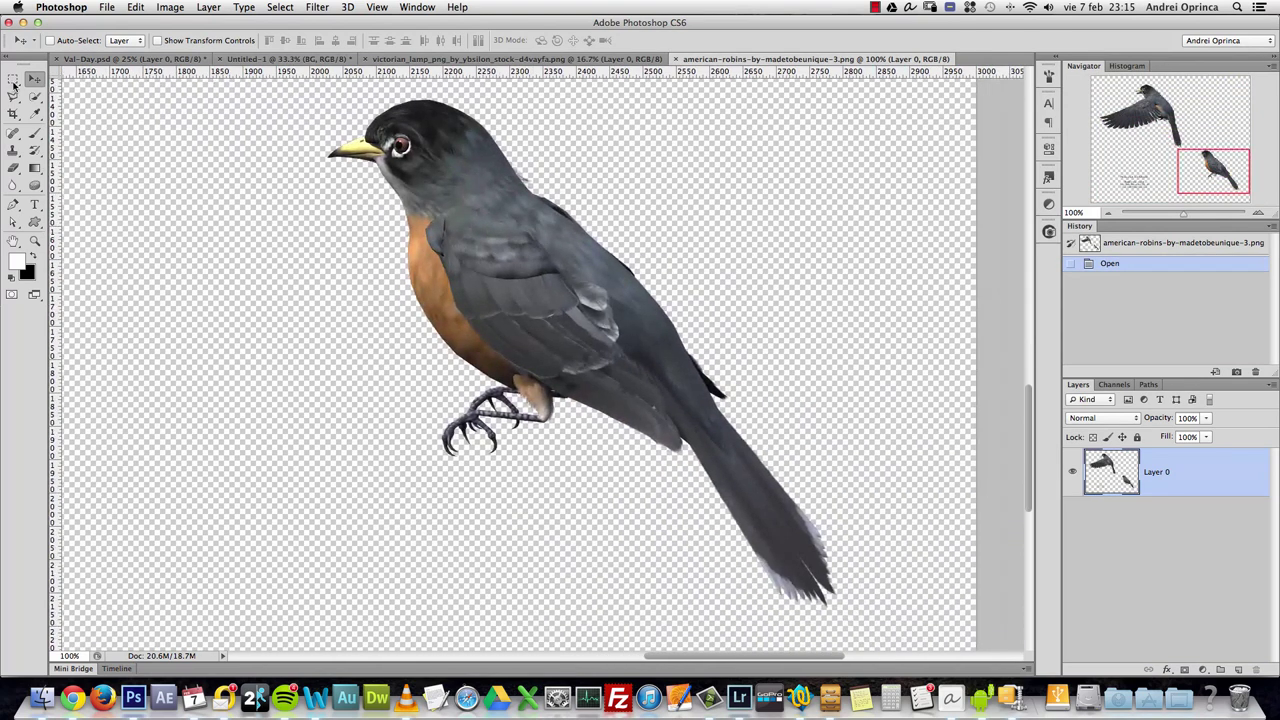
{"action": "key", "text": "m"}
{"action": "left_click_drag", "start_coordinate": [260, 84], "coordinate": [866, 626]}
{"action": "key", "text": "super+c"}
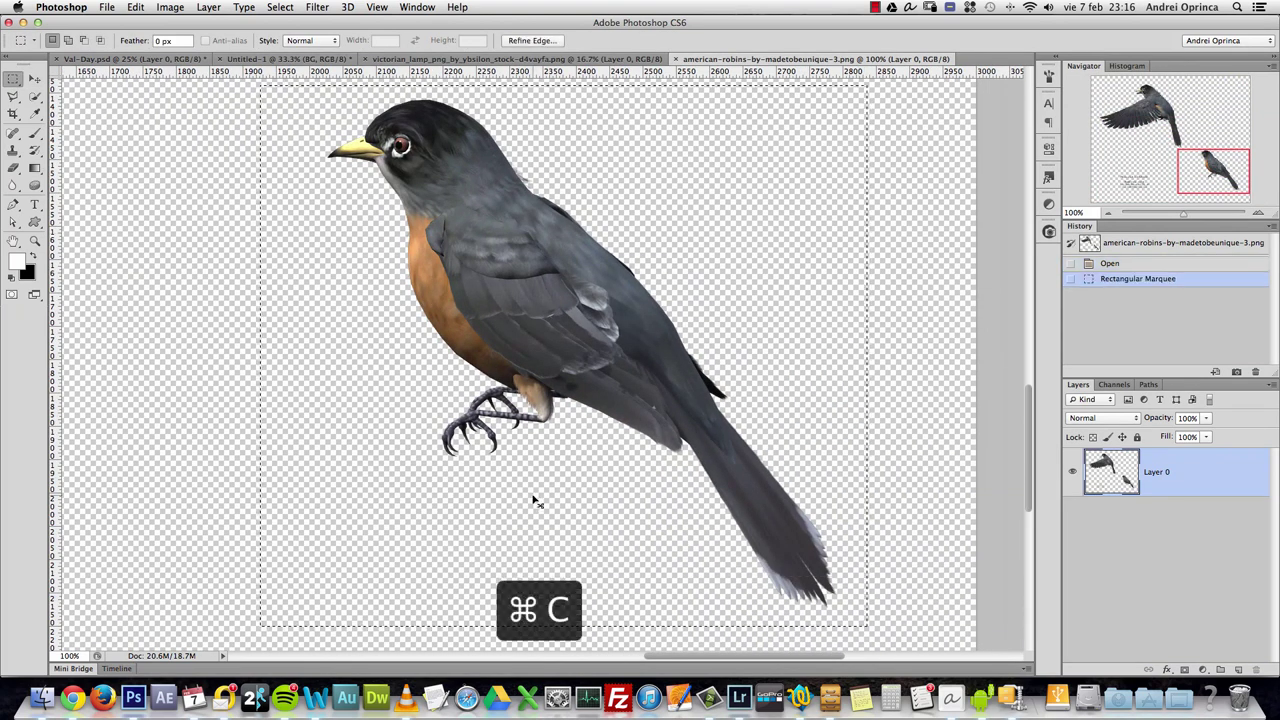
{"action": "key", "text": "super+w"}
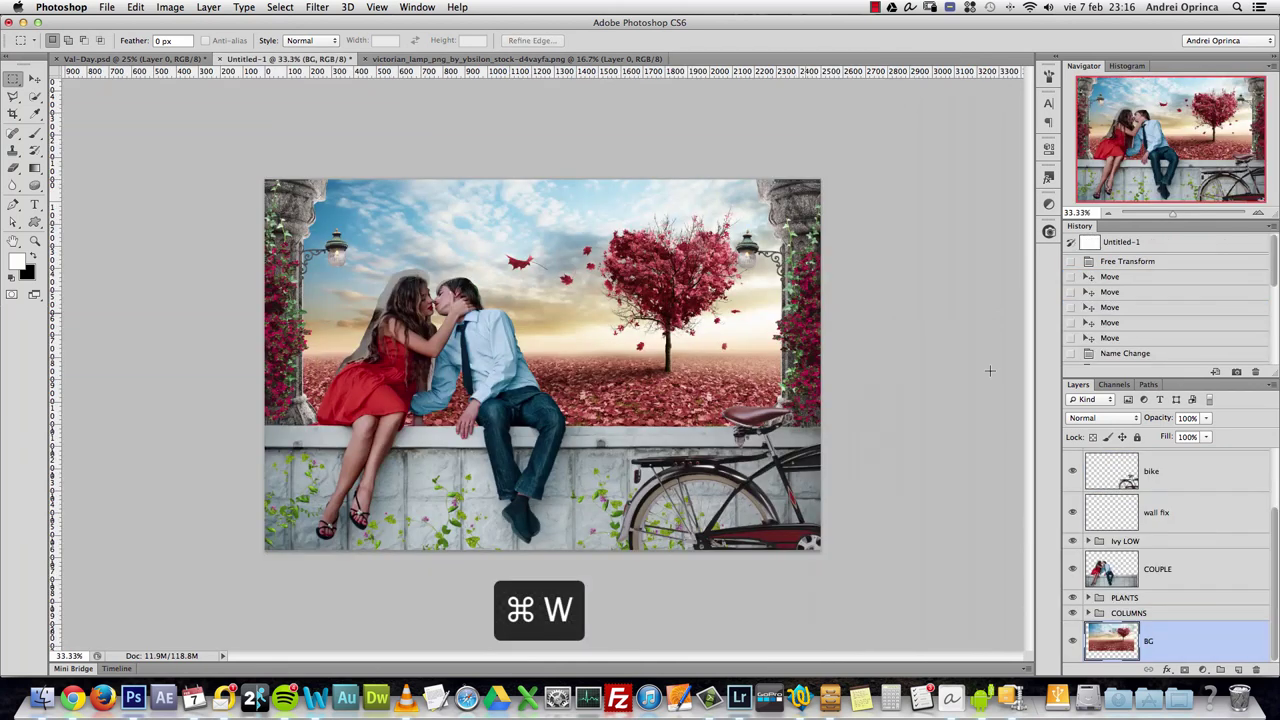
- Paste the copied robin onto a new layer above Lamp R and flip it horizontally
{"action": "scroll", "coordinate": [1273, 508], "scroll_direction": "up", "scroll_amount": 3}
{"action": "left_click", "coordinate": [1180, 470]}
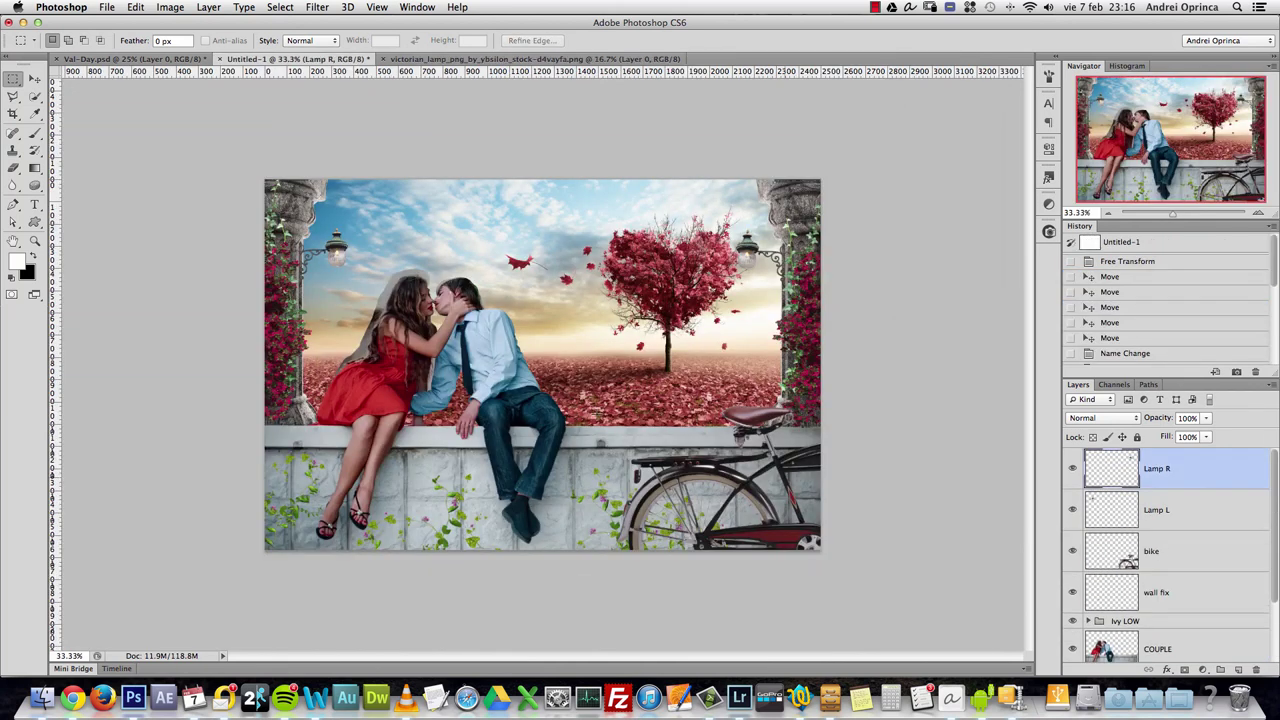
{"action": "key", "text": "super+v"}
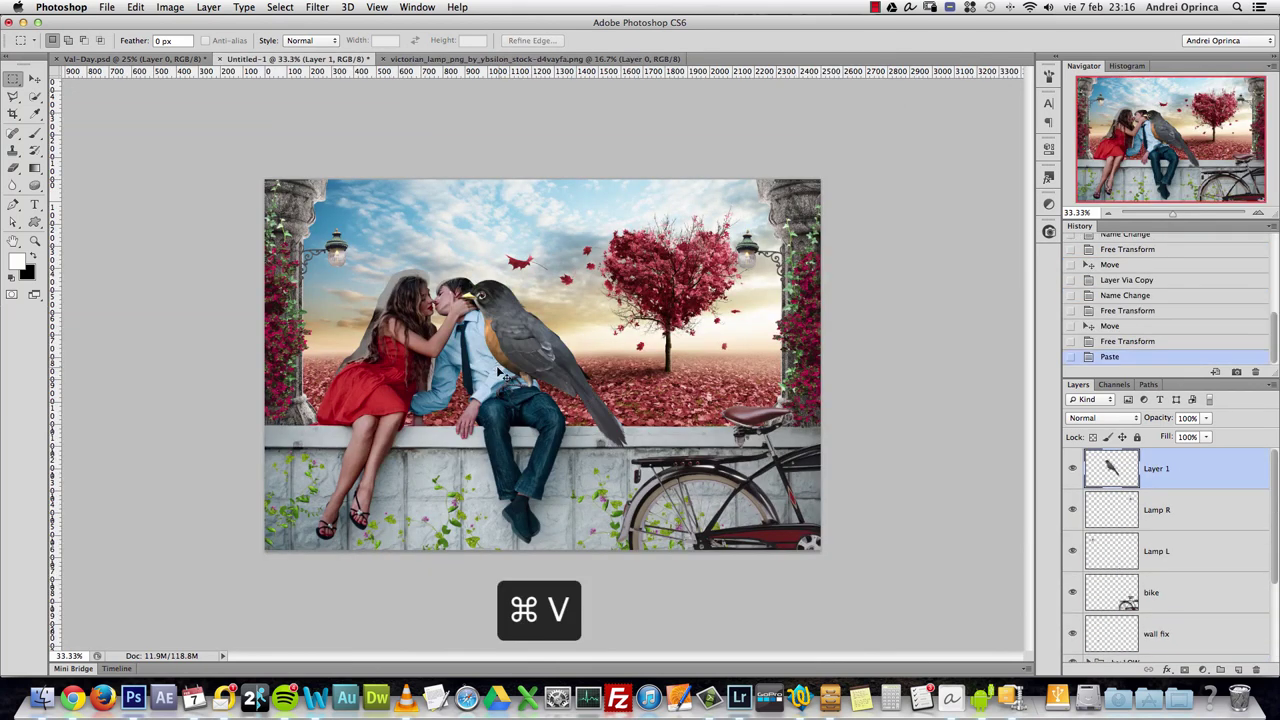
{"action": "key", "text": "super+t"}
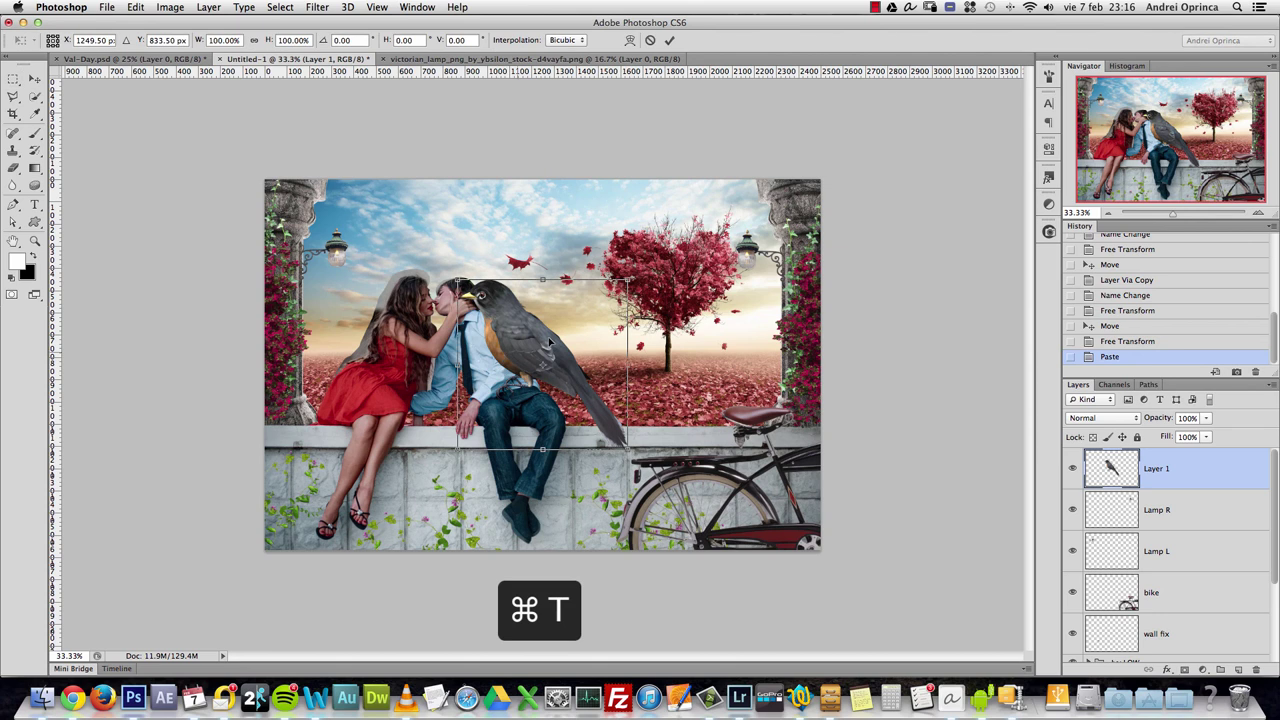
{"action": "right_click", "coordinate": [549, 342]}
{"action": "left_click", "coordinate": [592, 498]}
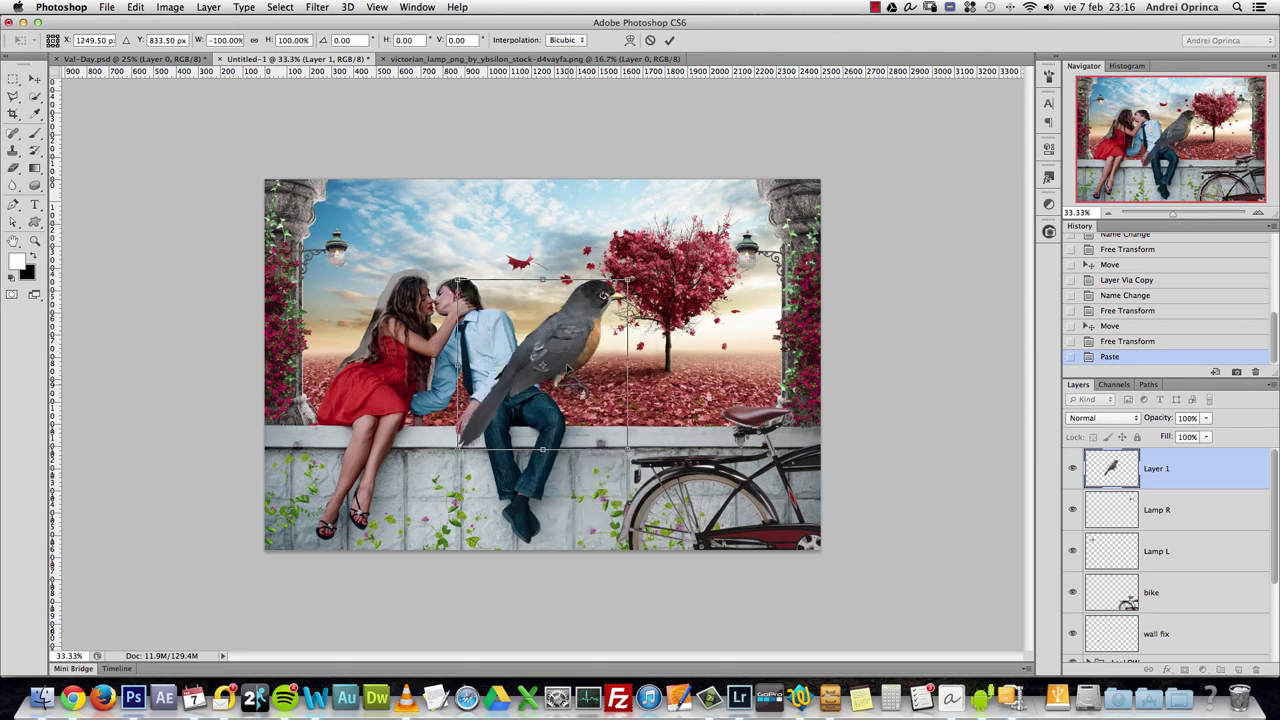
- Scale the robin down to about 120 × 121 px and place it on top of the left lamp
{"action": "left_click_drag", "start_coordinate": [560, 360], "coordinate": [414, 379]}
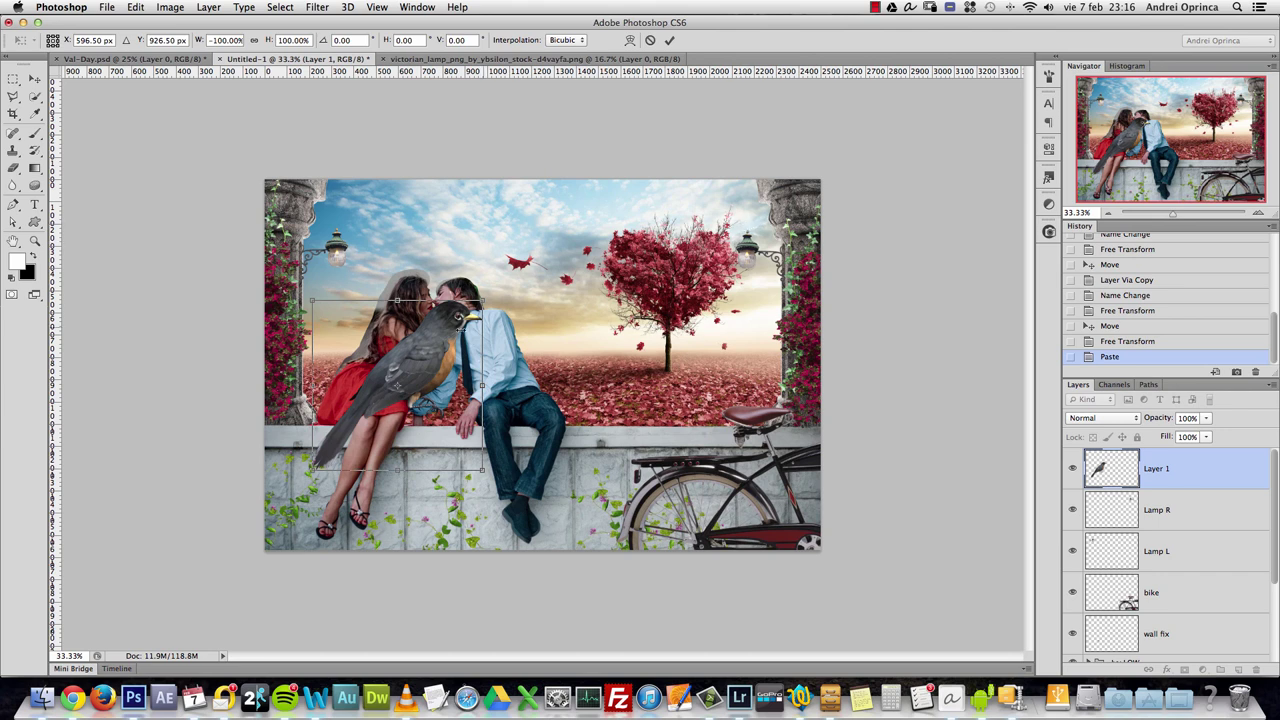
{"action": "left_click_drag", "start_coordinate": [482, 300], "coordinate": [345, 224]}
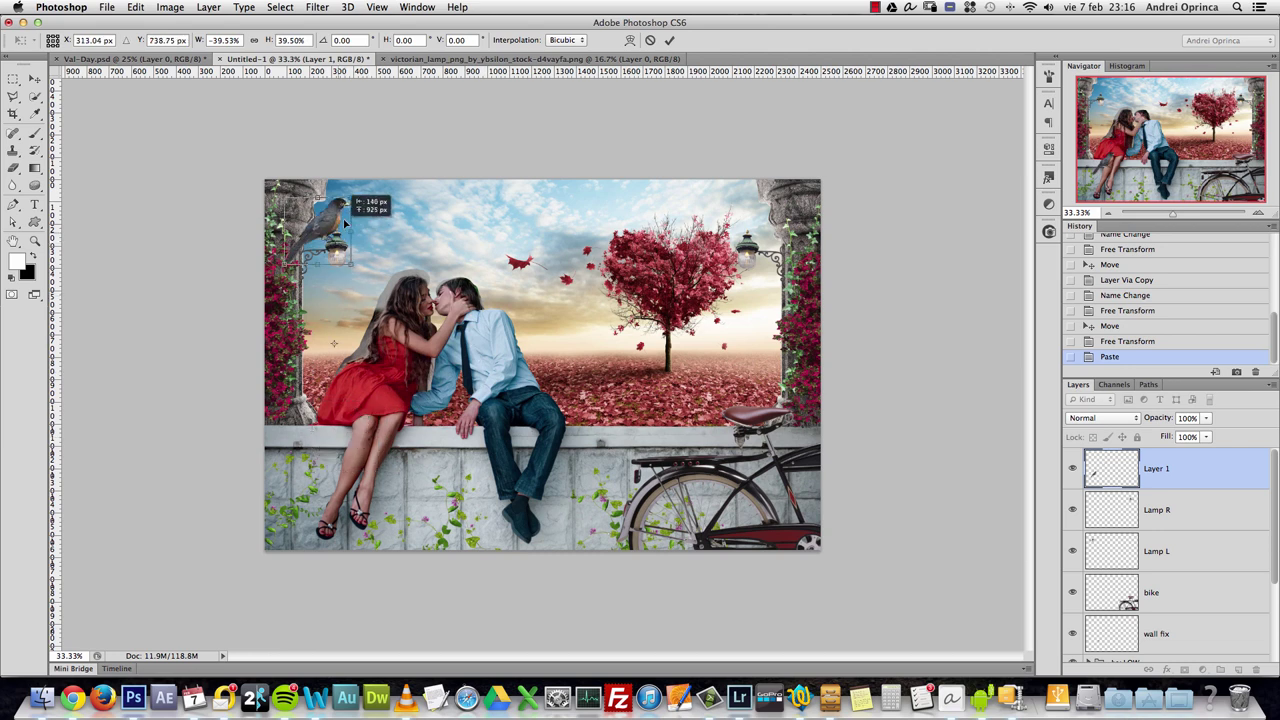
{"action": "key", "text": "super+space"}
{"action": "left_click_drag", "start_coordinate": [405, 262], "coordinate": [631, 453]}
{"action": "left_click_drag", "start_coordinate": [512, 230], "coordinate": [410, 375]}
{"action": "left_click_drag", "start_coordinate": [453, 313], "coordinate": [450, 316]}
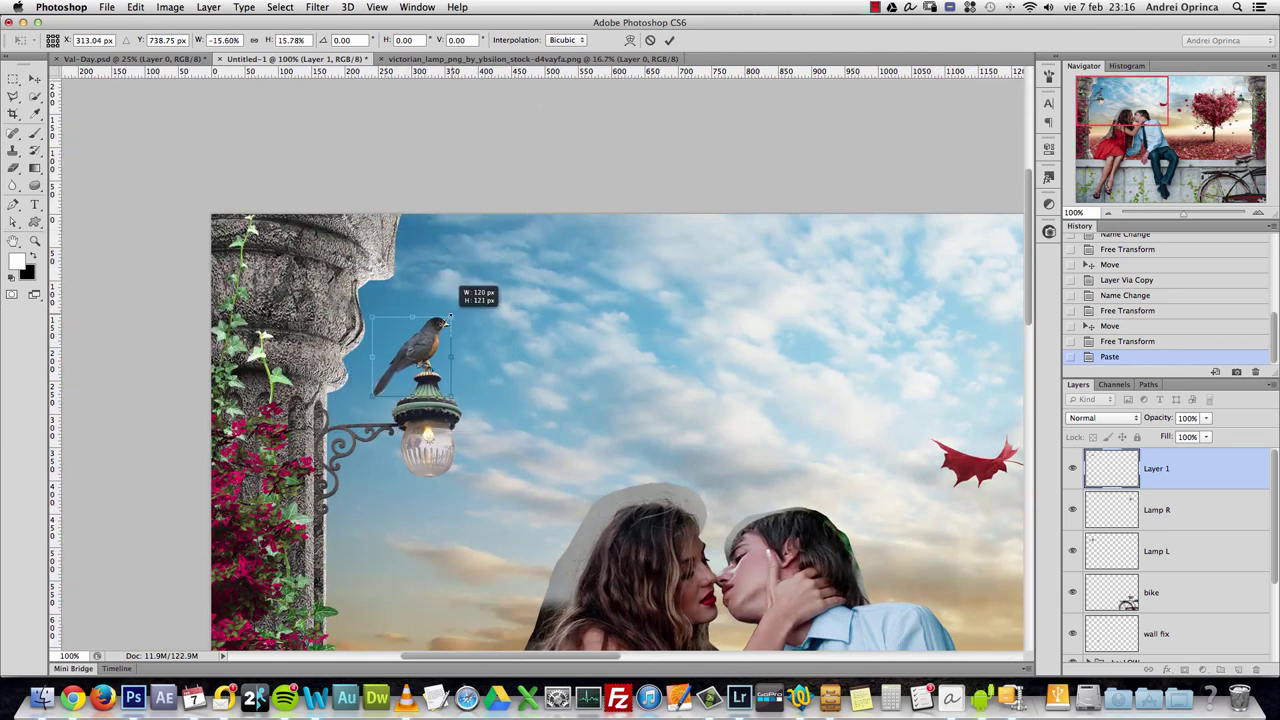
{"action": "key", "text": "Return"}
{"action": "key", "text": "super+1"}
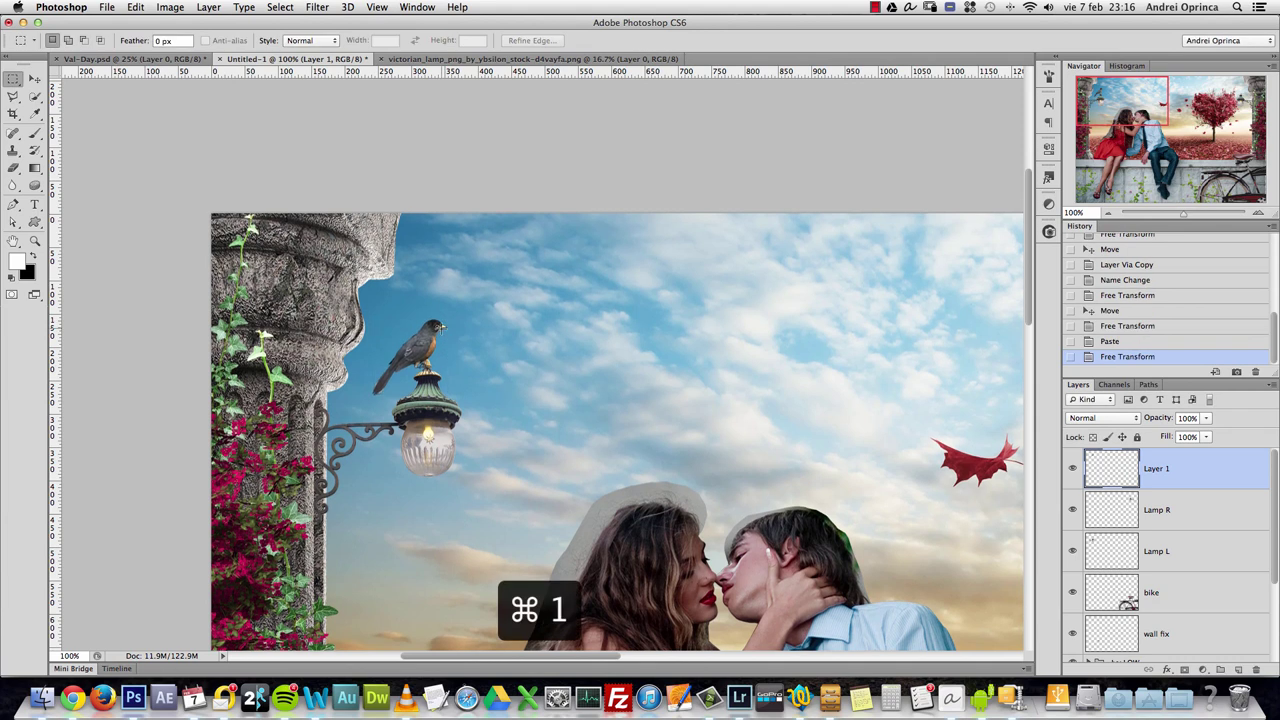
- Fine-tune the robin's position so its feet rest on the tip of the left lamp
{"action": "key", "text": "super+space"}
{"action": "left_click", "coordinate": [397, 351]}
{"action": "left_click", "coordinate": [430, 350]}
{"action": "left_click", "coordinate": [500, 352]}
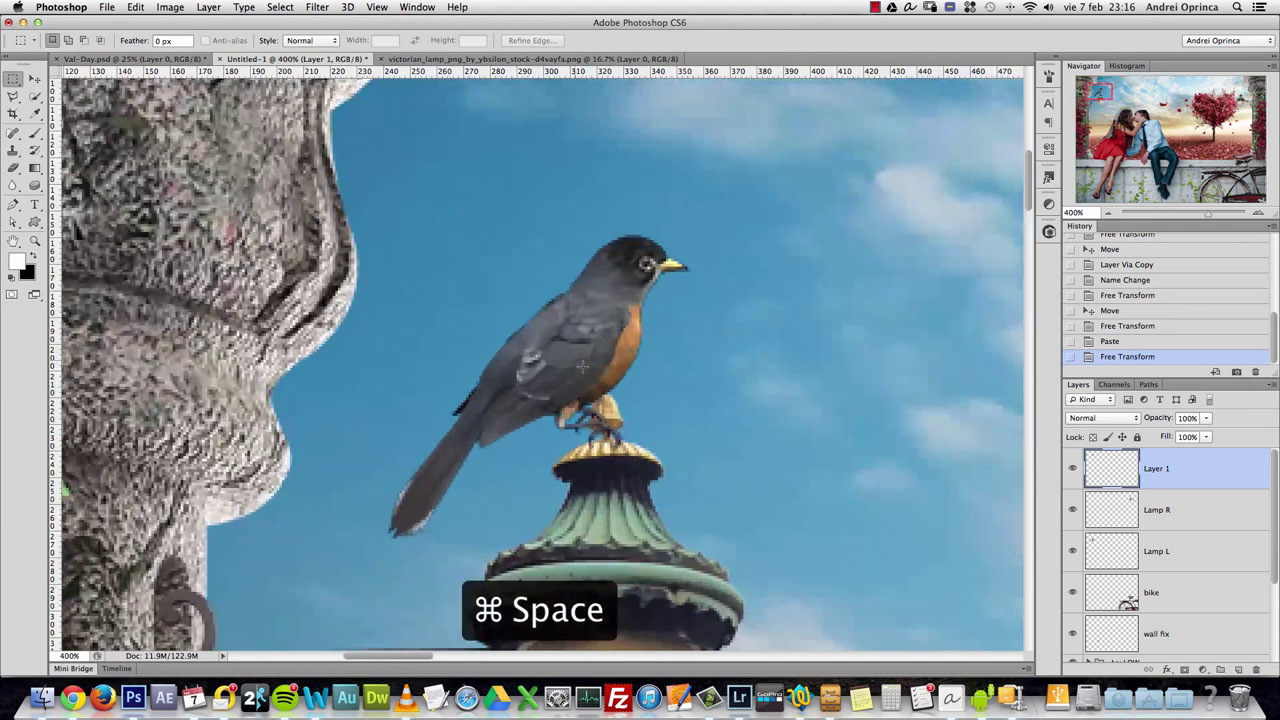
{"action": "left_click_drag", "start_coordinate": [582, 367], "coordinate": [608, 351]}
{"action": "key", "text": "super+d"}
{"action": "key", "text": "v"}
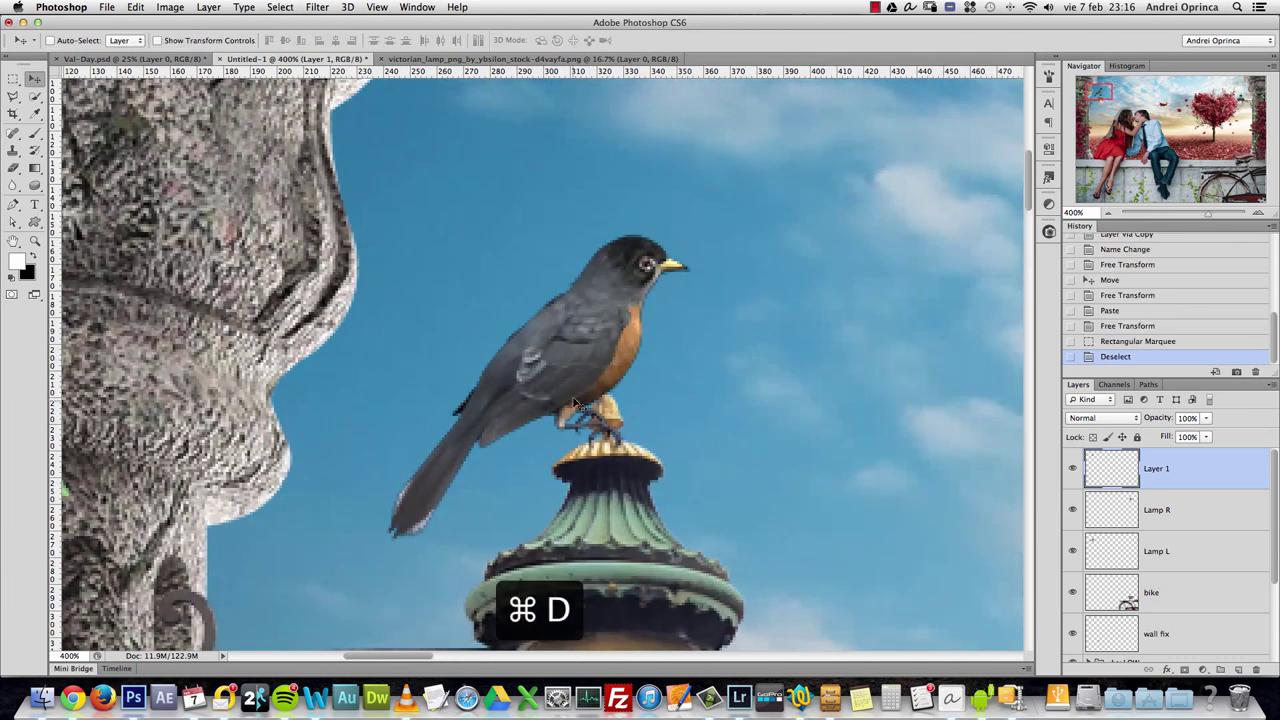
{"action": "left_click_drag", "start_coordinate": [575, 403], "coordinate": [471, 400]}
{"action": "key", "text": "super+1"}
{"action": "key", "text": "super+space"}
{"action": "key", "text": "super+1"}
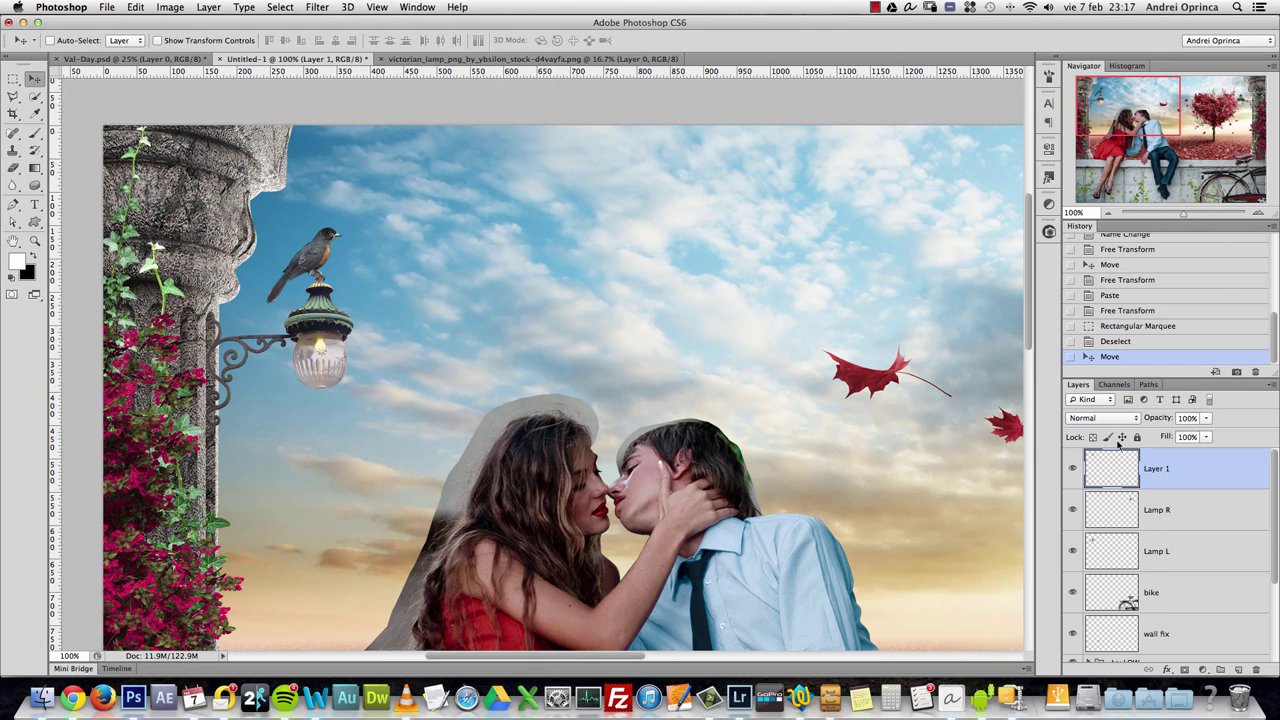
- Rename the robin's layer to Bird
{"action": "double_click", "coordinate": [1152, 470]}
{"action": "type", "text": "Bird"}
{"action": "key", "text": "Return"}
- Recolor the Bird layer using Hue/Saturation with Hue -50 and Saturation +17
{"action": "scroll", "coordinate": [313, 232], "scroll_direction": "down", "scroll_amount": 2}
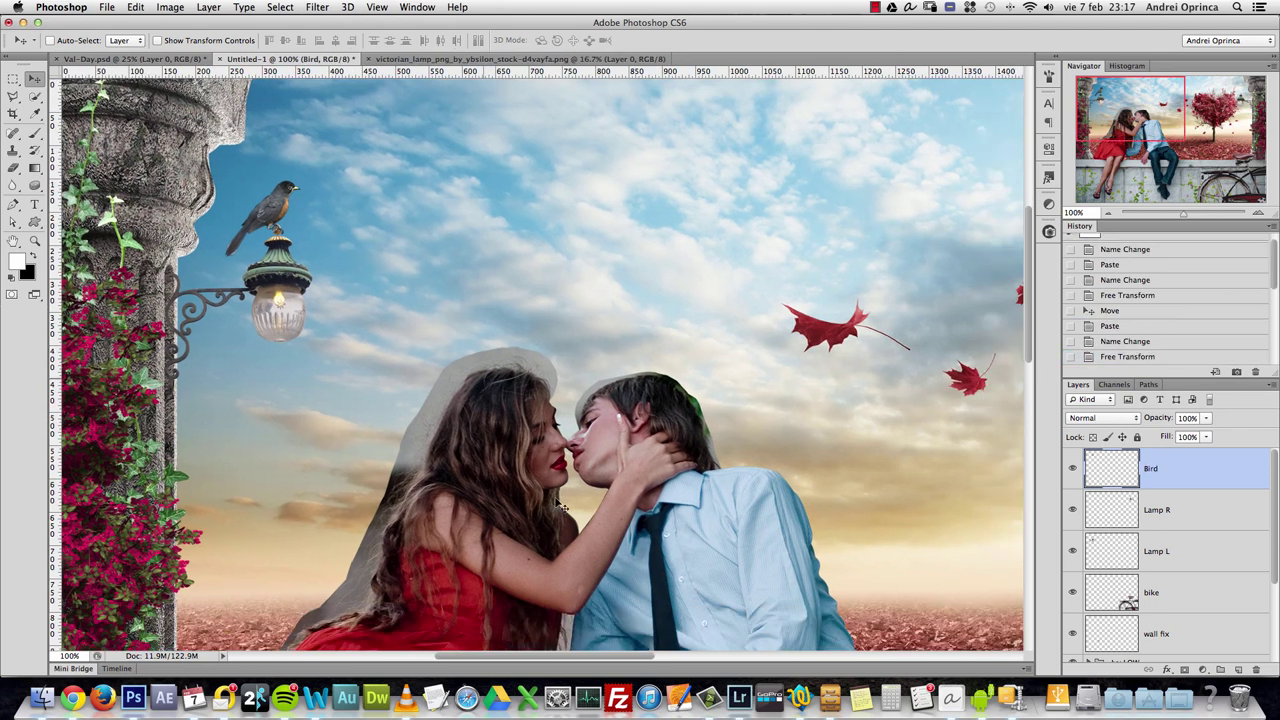
{"action": "key", "text": "super+space"}
{"action": "left_click", "coordinate": [313, 232]}
{"action": "left_click", "coordinate": [374, 209]}
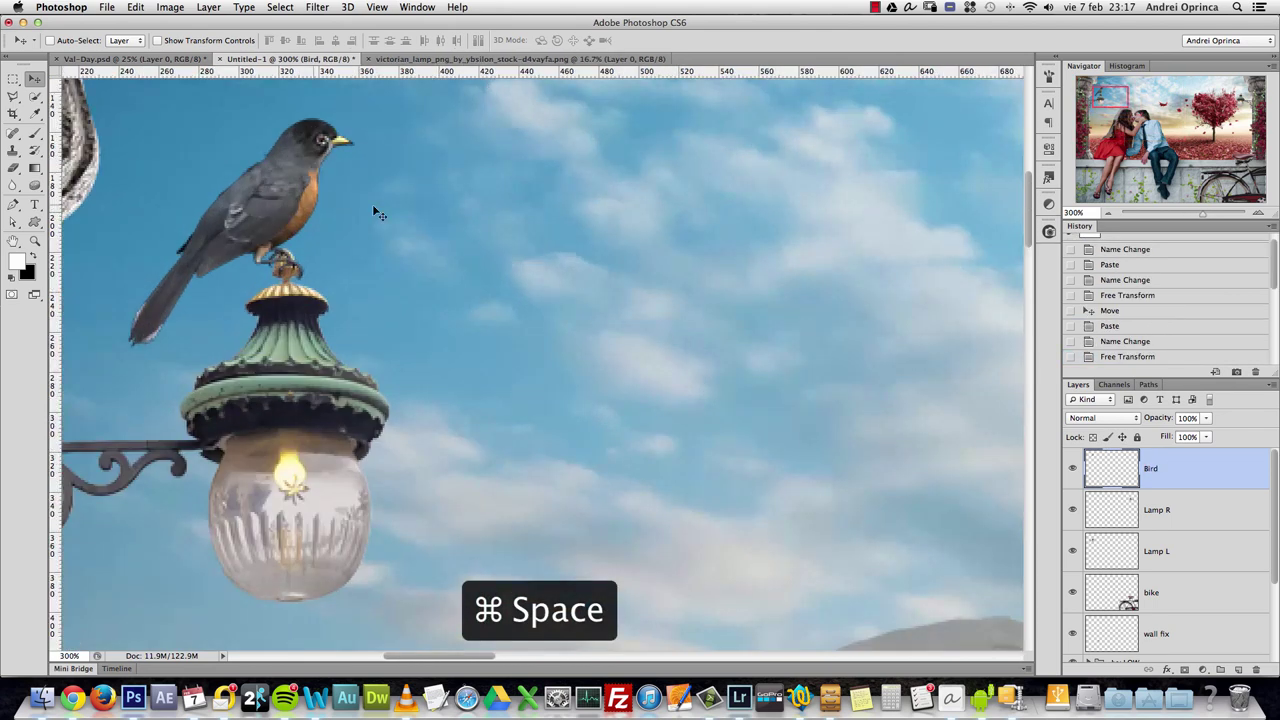
{"action": "scroll", "coordinate": [588, 371], "scroll_direction": "left", "scroll_amount": 3}
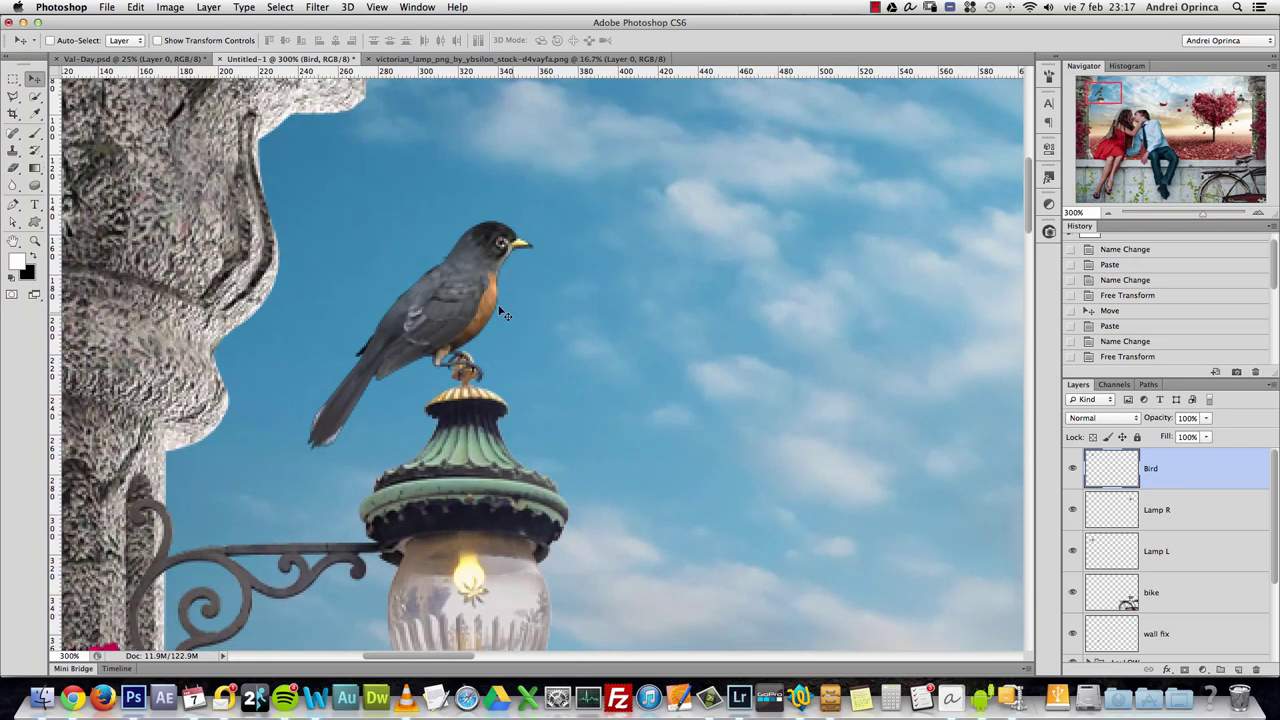
{"action": "key", "text": "super+u"}
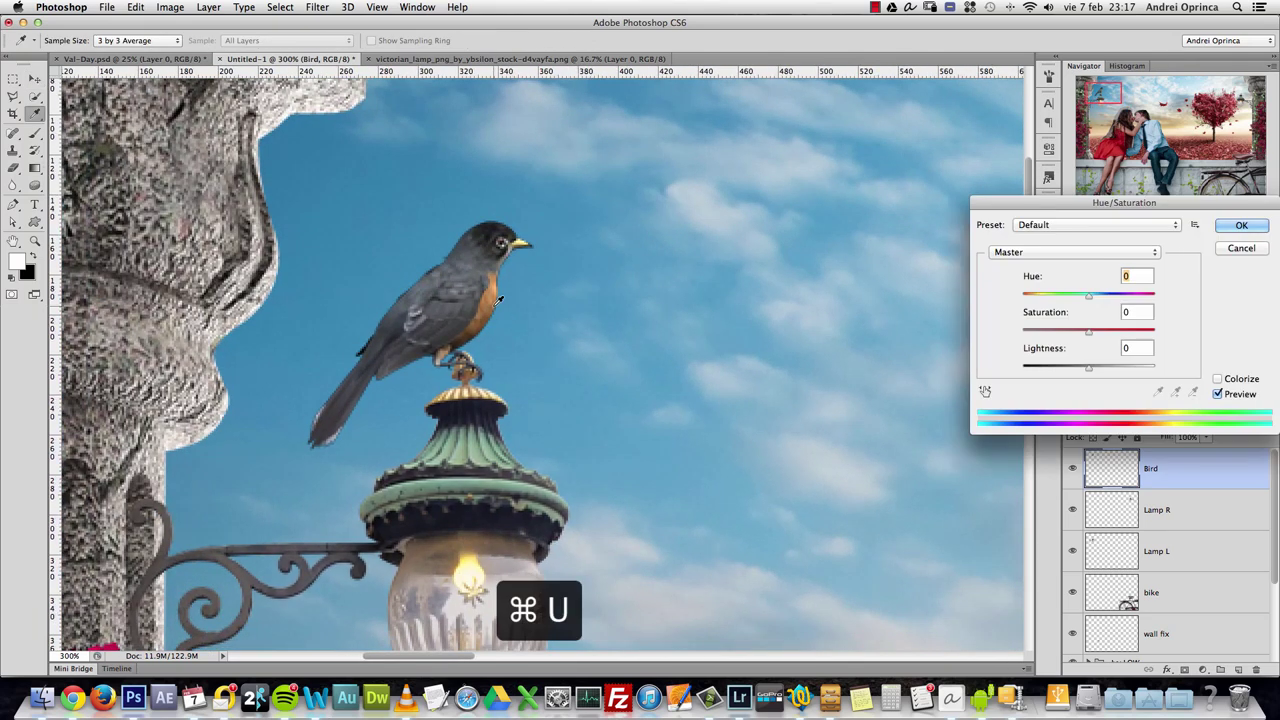
{"action": "left_click_drag", "start_coordinate": [1084, 296], "coordinate": [1103, 332]}
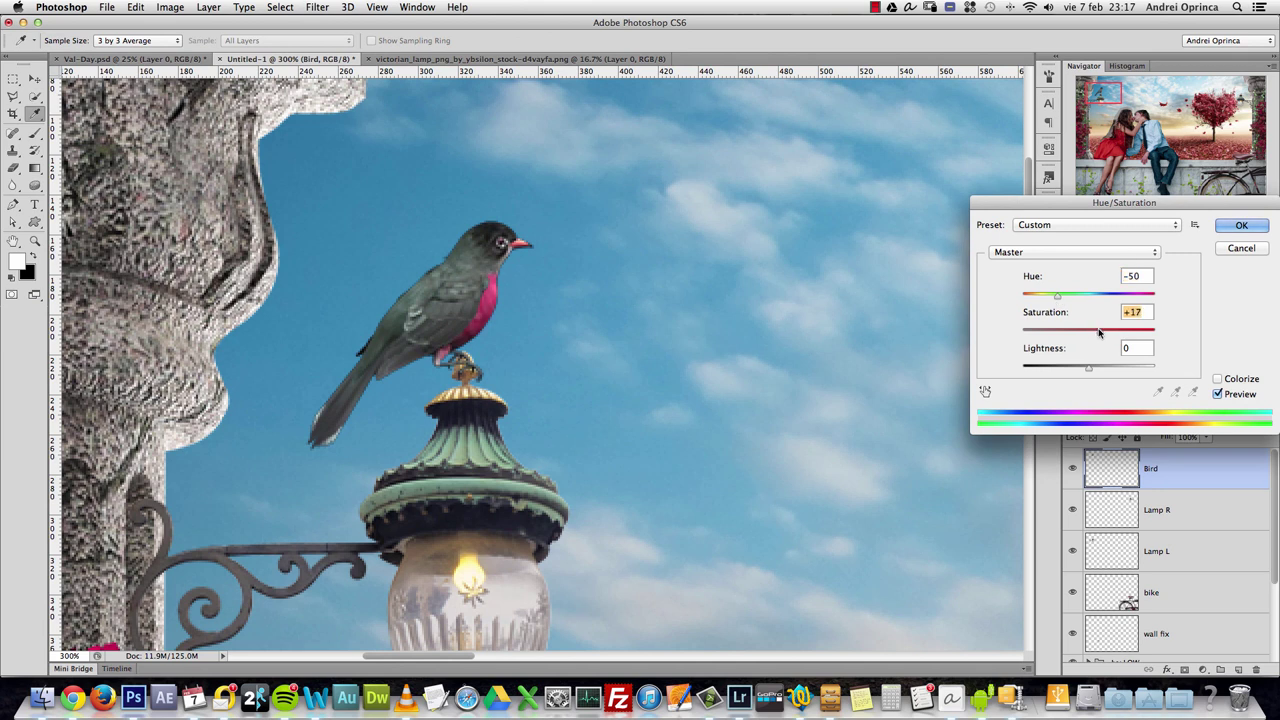
{"action": "left_click", "coordinate": [1241, 225]}
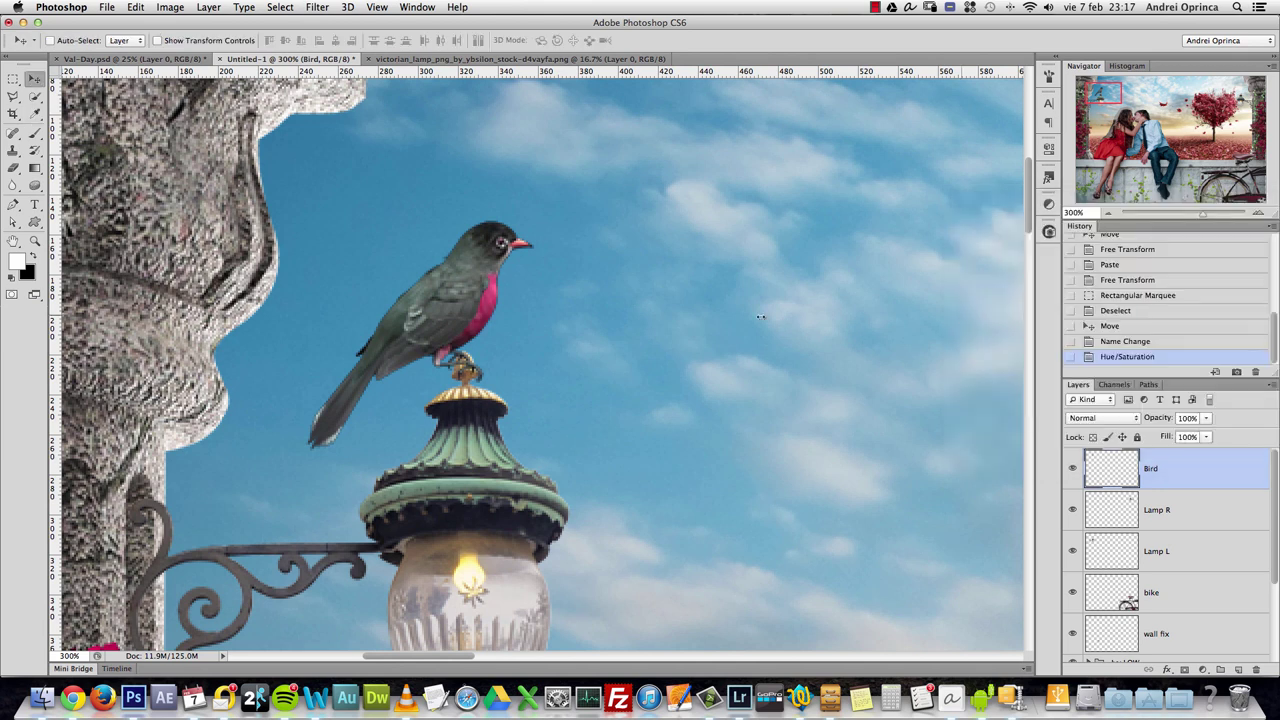
- Examine how the recolored bird fits in with the lamps, the couple and the tree across the whole composite
{"action": "key", "text": "alt+space"}
{"action": "left_click", "coordinate": [576, 288]}
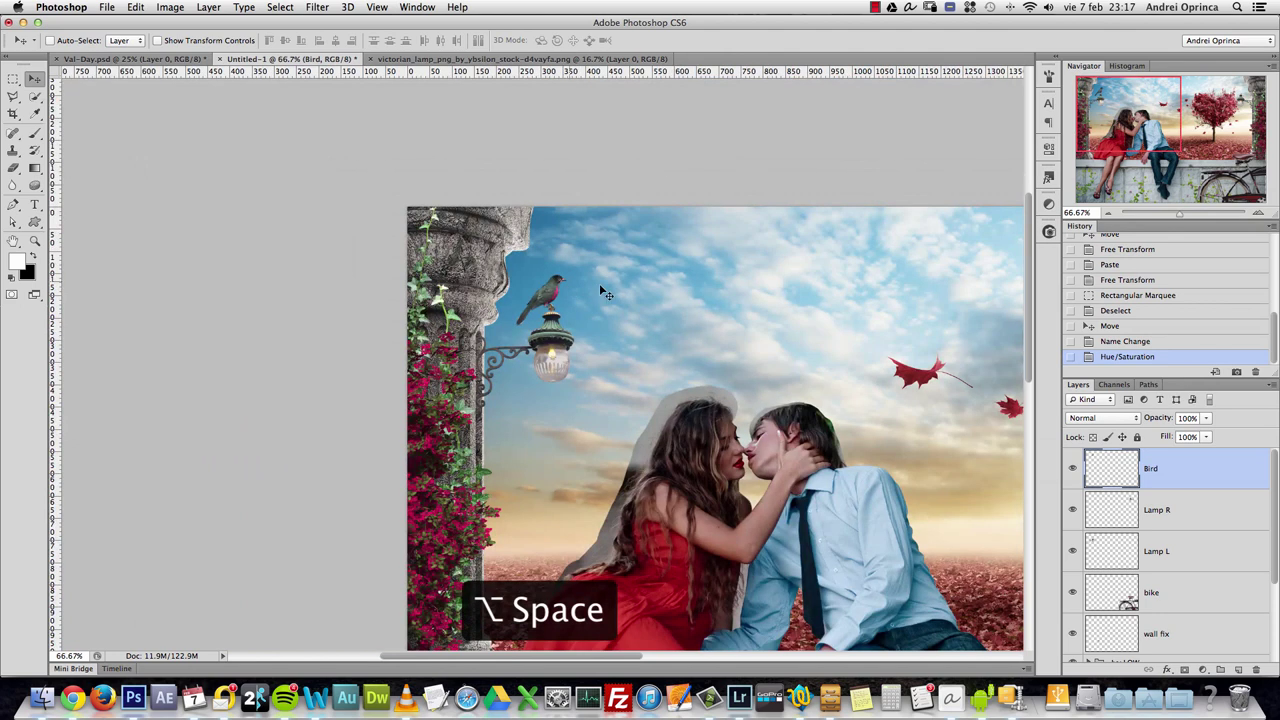
{"action": "scroll", "coordinate": [600, 290], "scroll_direction": "right", "scroll_amount": 8}
{"action": "scroll", "coordinate": [600, 290], "scroll_direction": "down", "scroll_amount": 3}
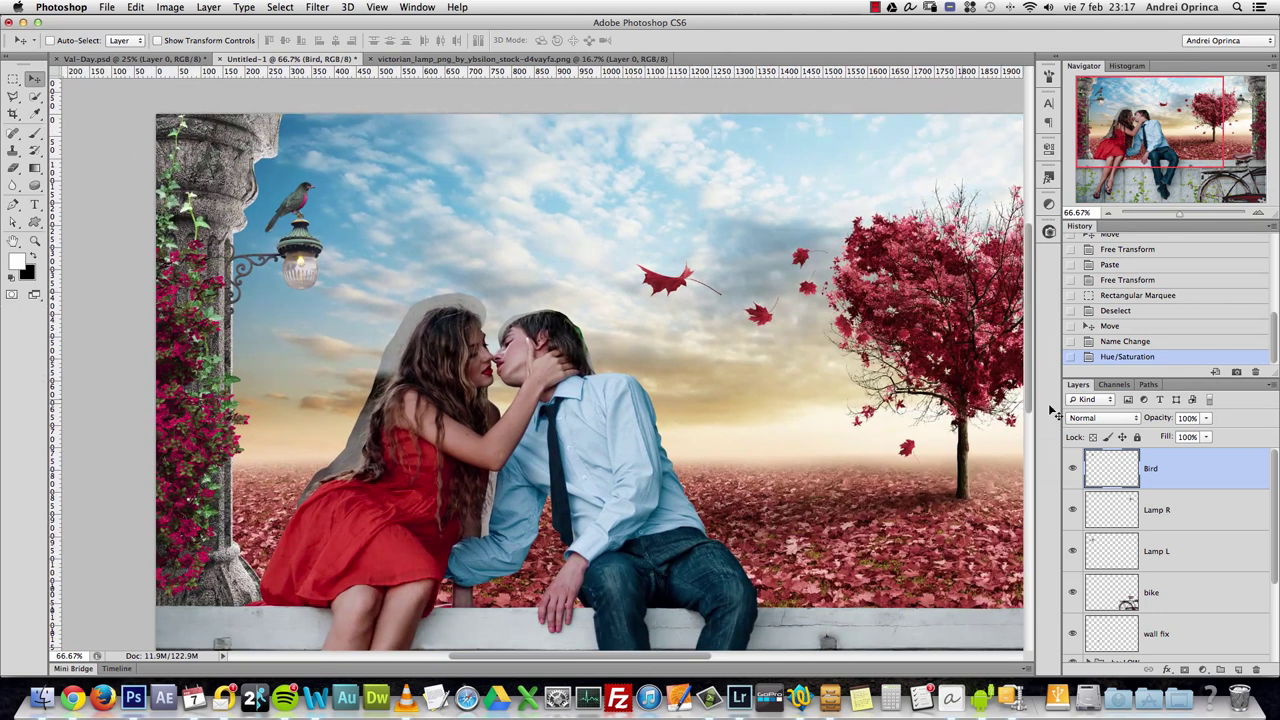
{"action": "scroll", "coordinate": [868, 412], "scroll_direction": "right", "scroll_amount": 3}
{"action": "scroll", "coordinate": [868, 412], "scroll_direction": "down", "scroll_amount": 1}
{"action": "key", "text": "alt+space"}
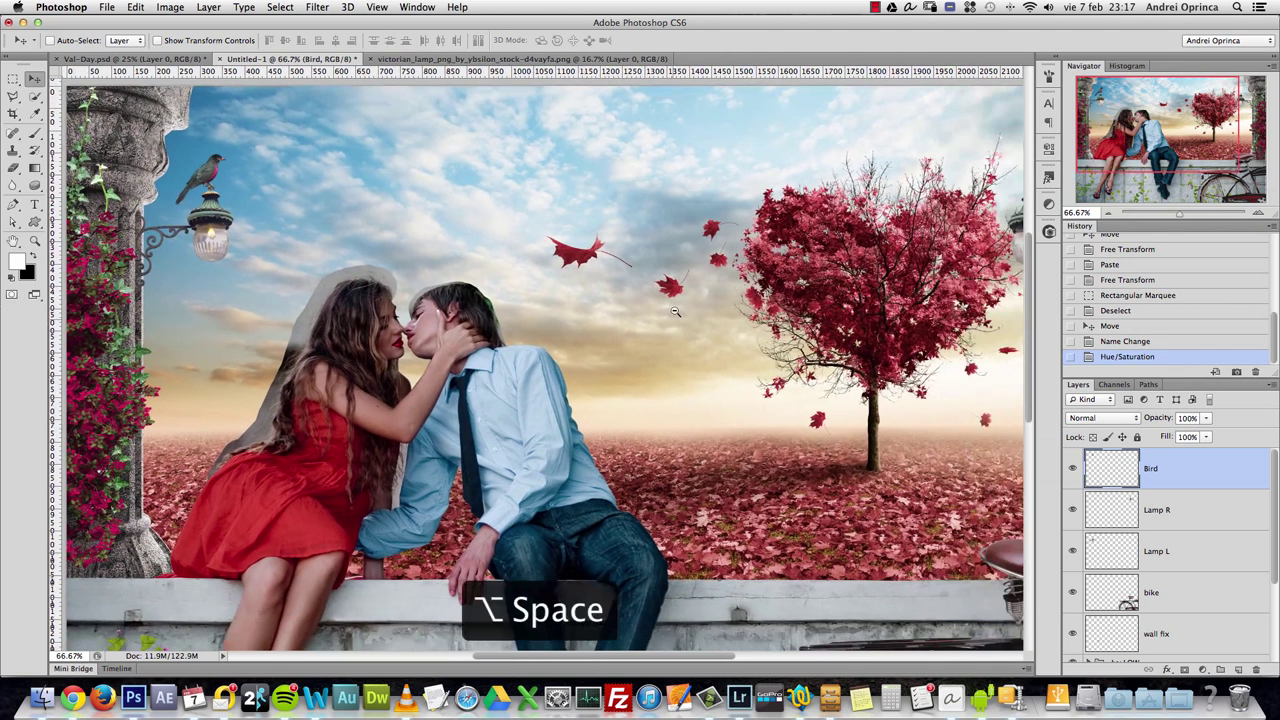
{"action": "left_click", "coordinate": [663, 313]}
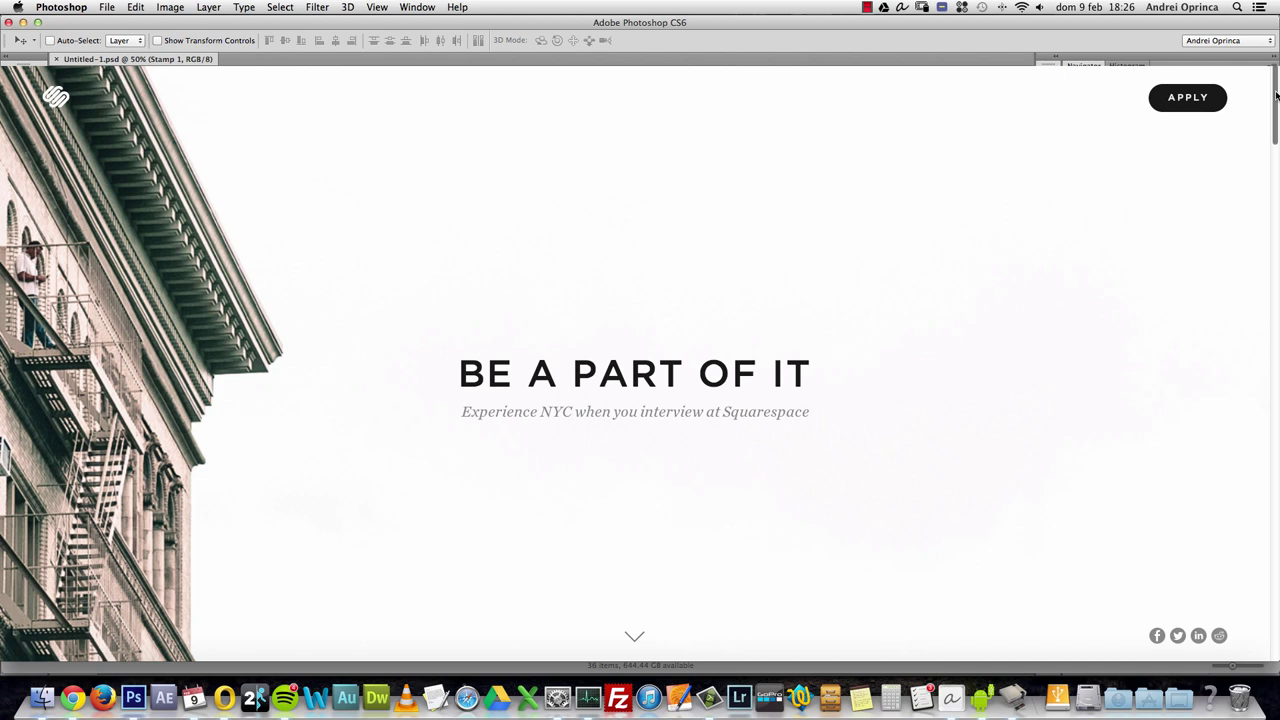
- Switch to the Squarespace website and read through its New York interview, weddings and jobs pages
{"action": "left_click_drag", "start_coordinate": [1276, 94], "coordinate": [1270, 180]}
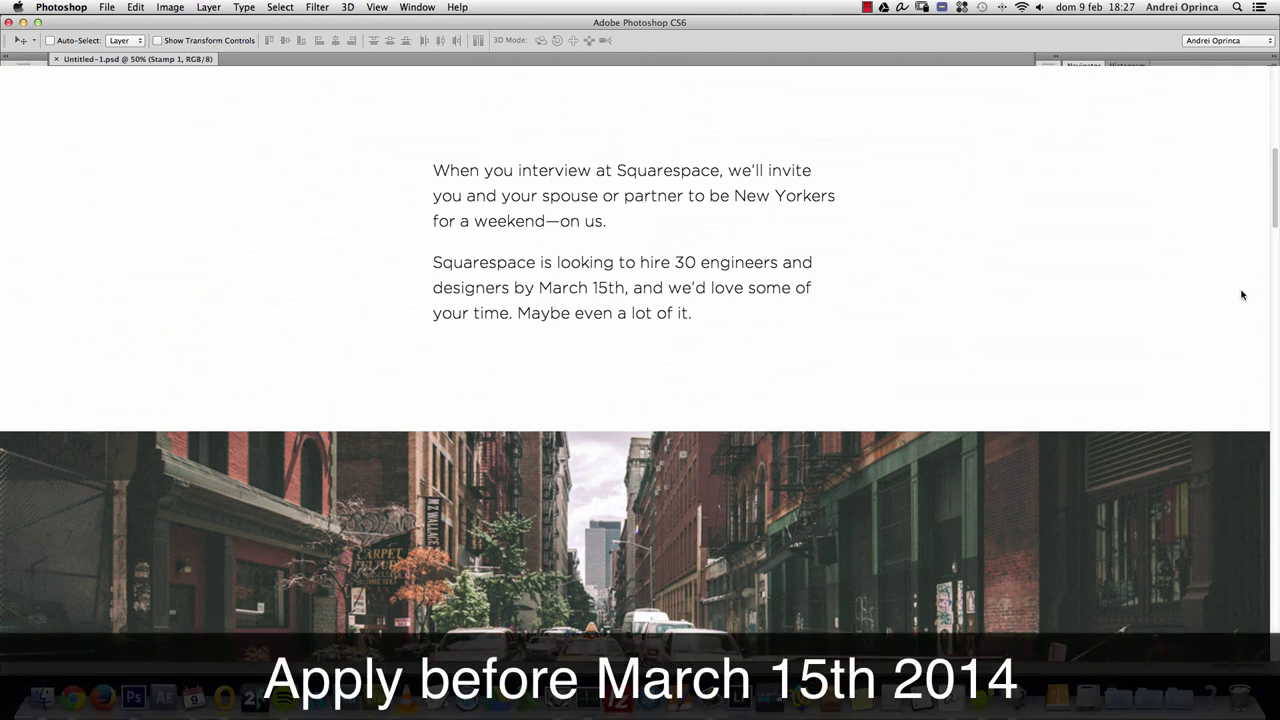
{"action": "scroll", "coordinate": [1242, 295], "scroll_direction": "down", "scroll_amount": 10}
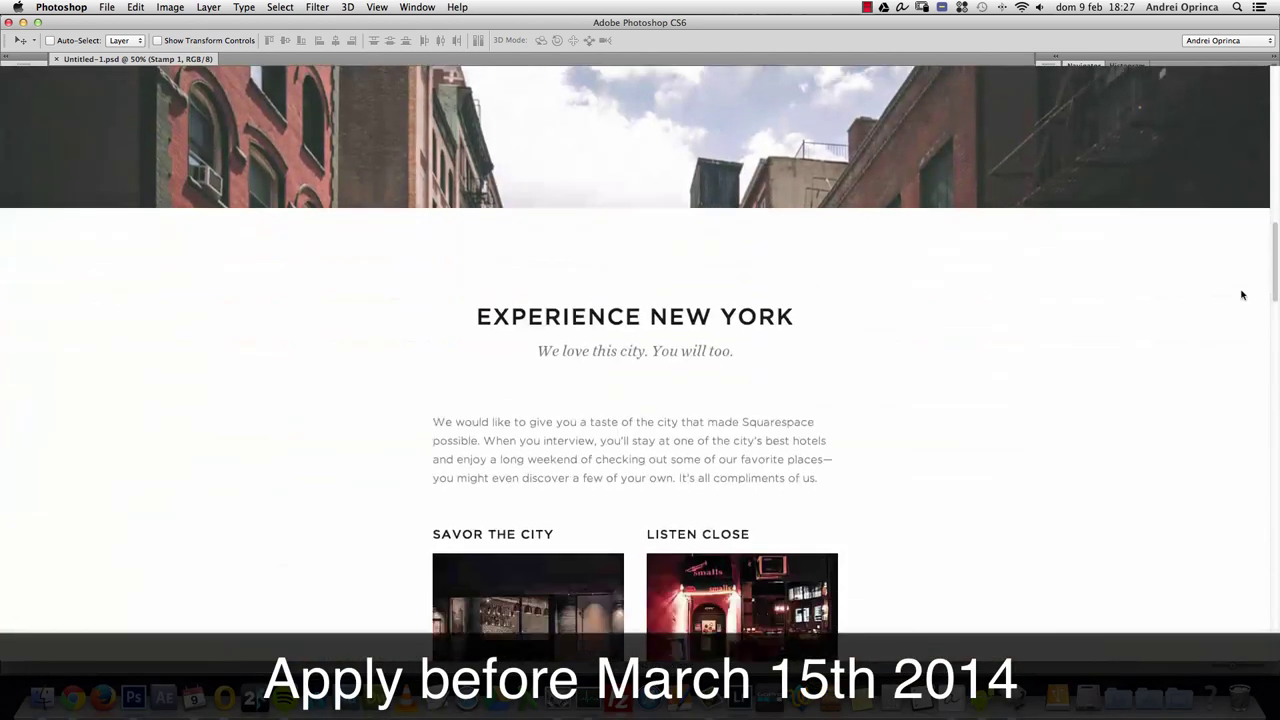
{"action": "scroll", "coordinate": [1242, 295], "scroll_direction": "down", "scroll_amount": 4}
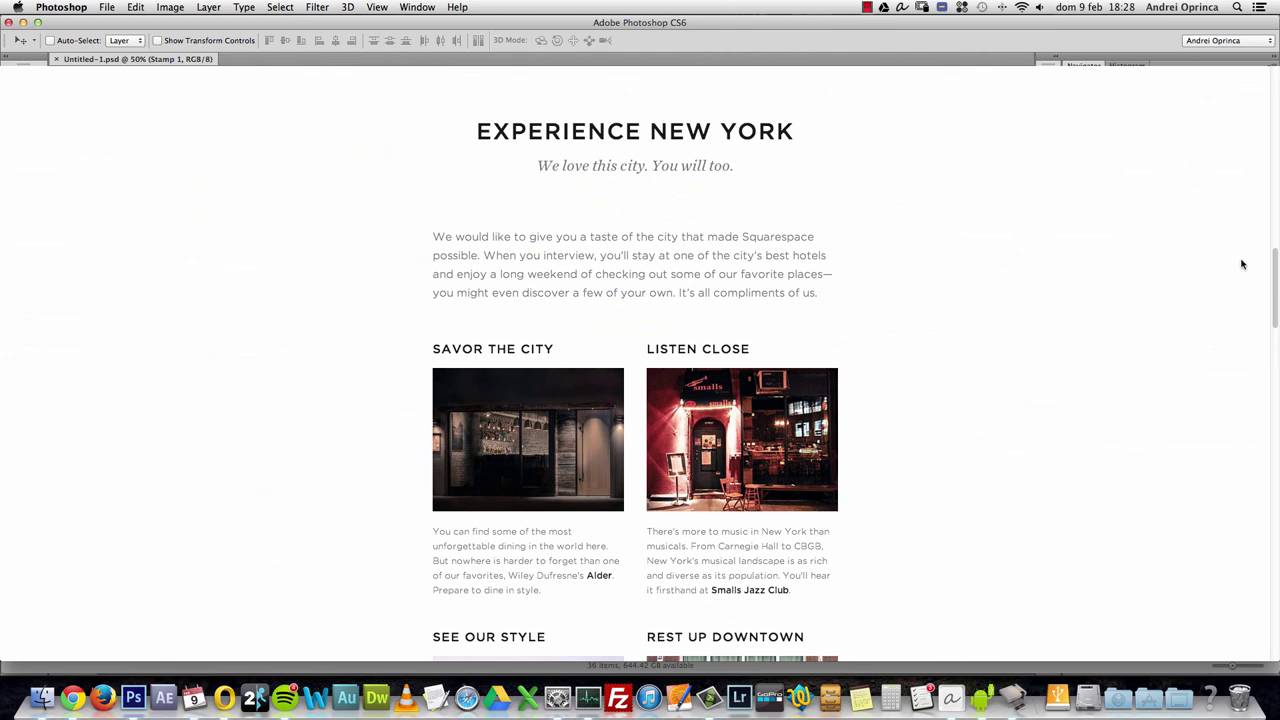
{"action": "scroll", "coordinate": [1242, 264], "scroll_direction": "down", "scroll_amount": 10}
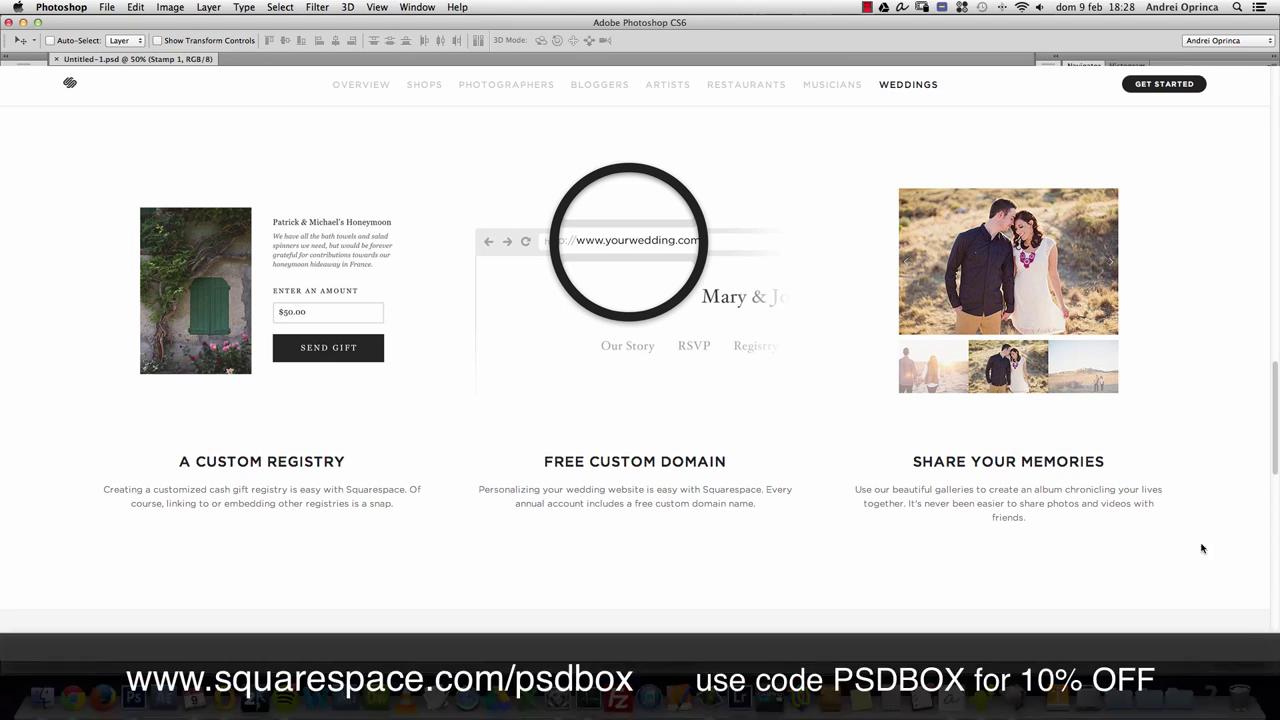
{"action": "scroll", "coordinate": [1202, 548], "scroll_direction": "down", "scroll_amount": 5}
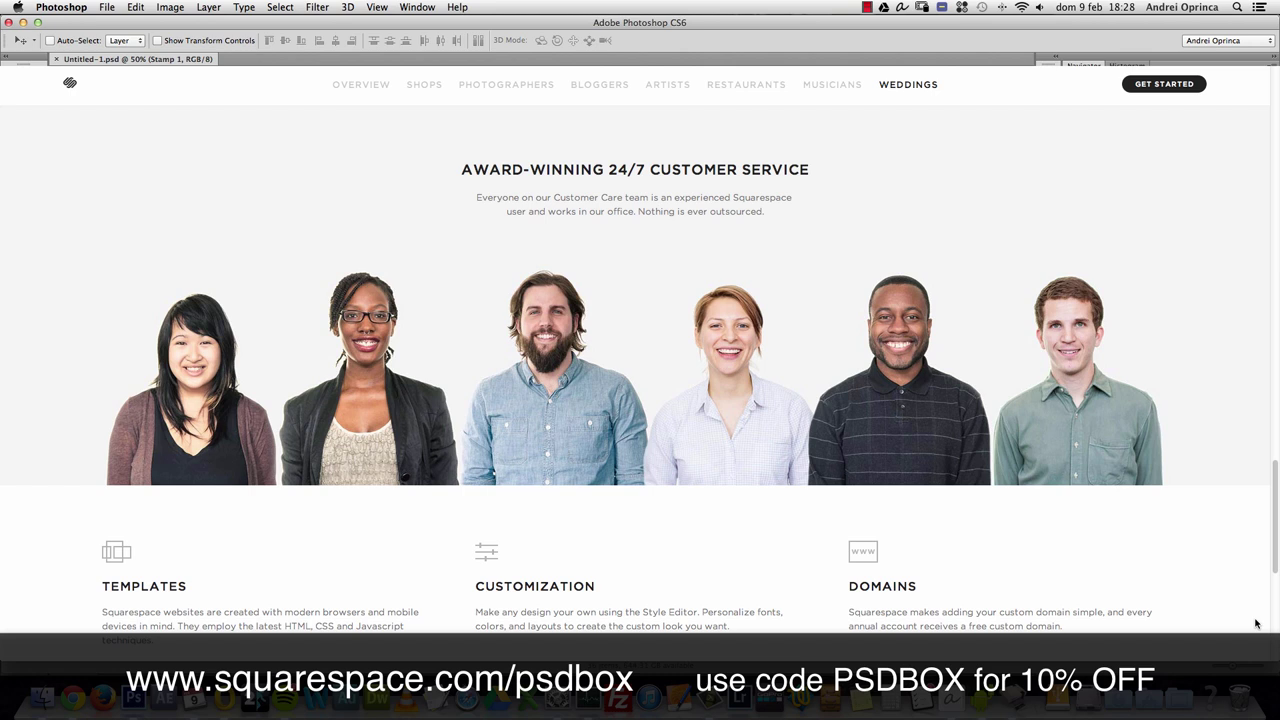
{"action": "scroll", "coordinate": [1256, 624], "scroll_direction": "down", "scroll_amount": 5}
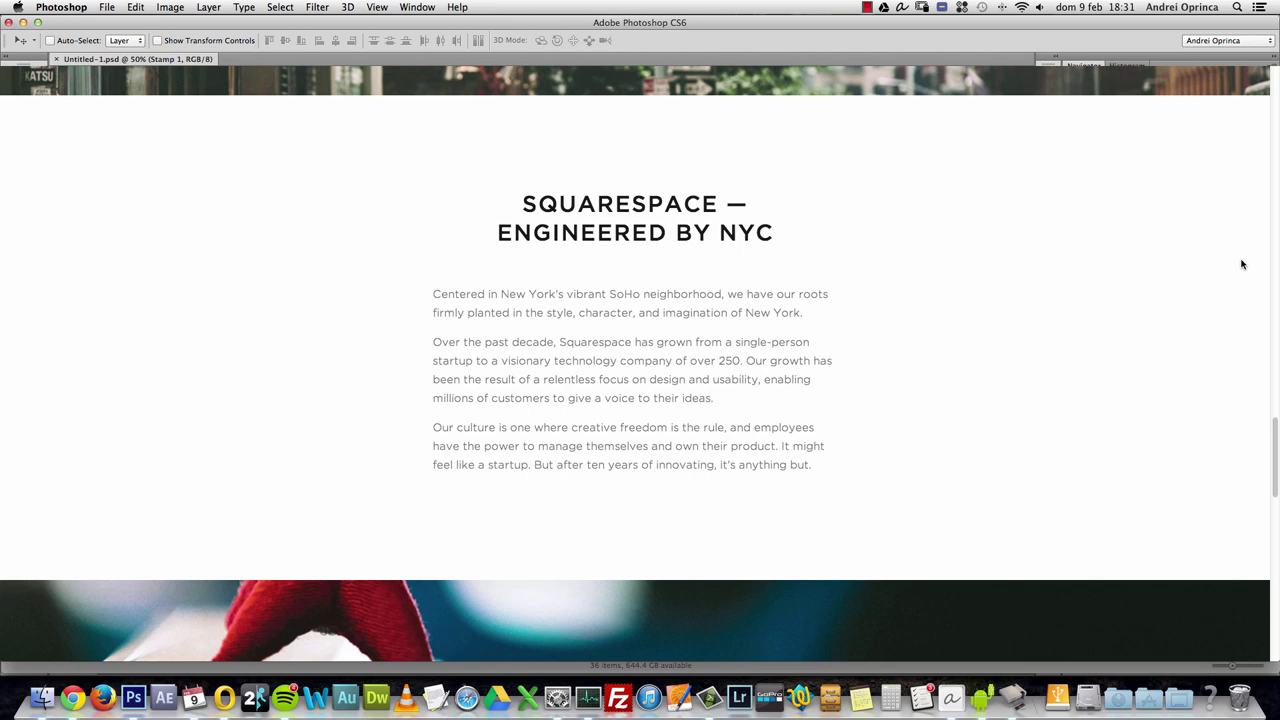
{"action": "scroll", "coordinate": [1242, 264], "scroll_direction": "down", "scroll_amount": 10}
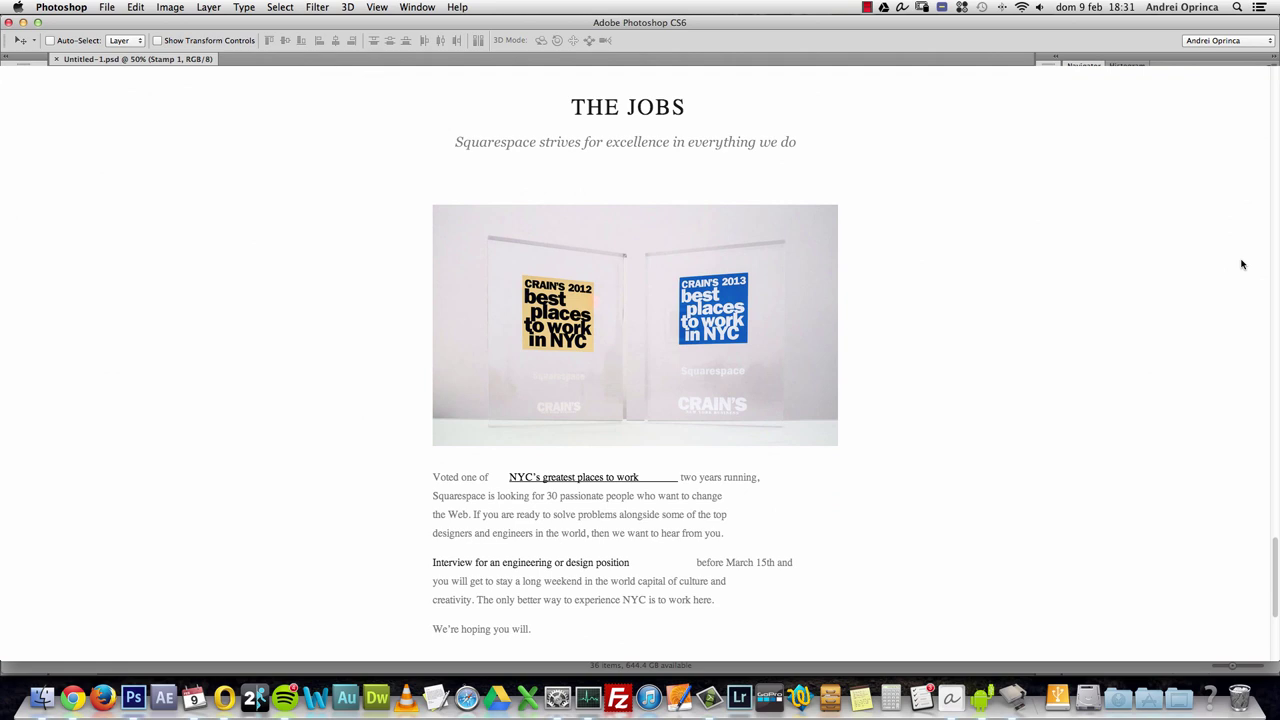
{"action": "scroll", "coordinate": [1242, 264], "scroll_direction": "down", "scroll_amount": 5}
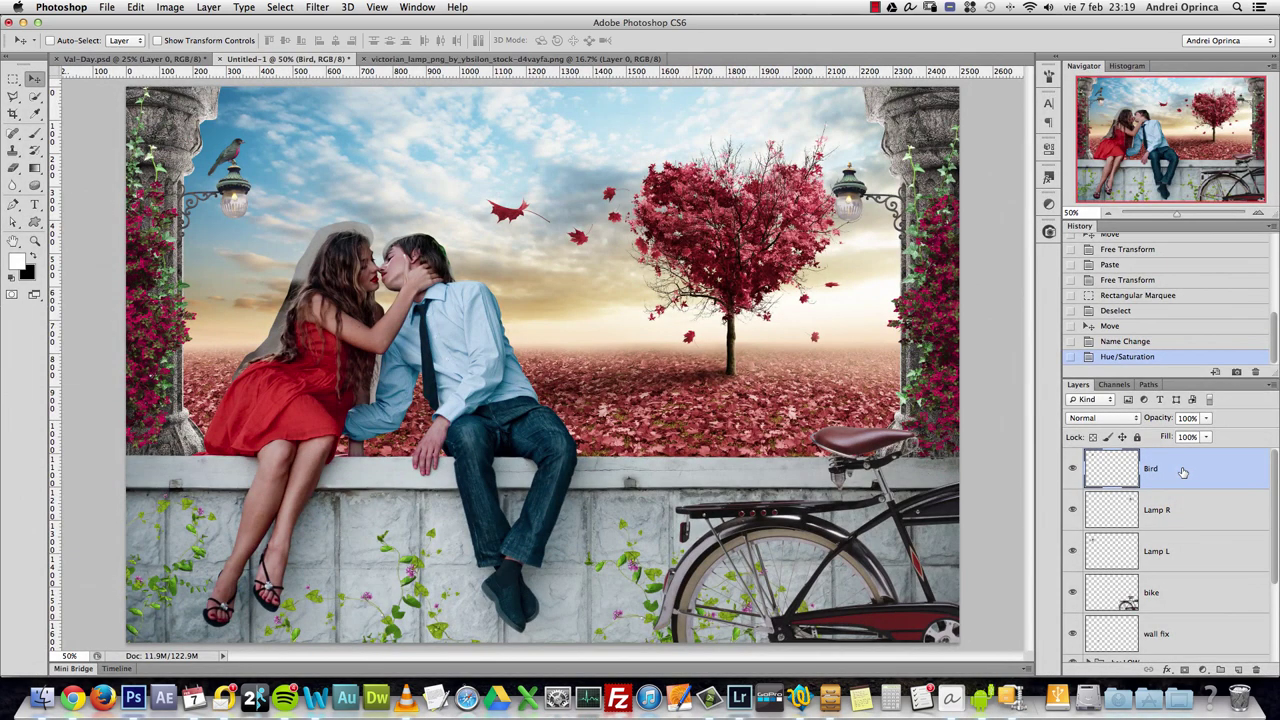
{"action": "left_click", "coordinate": [440, 620], "text": "super"}
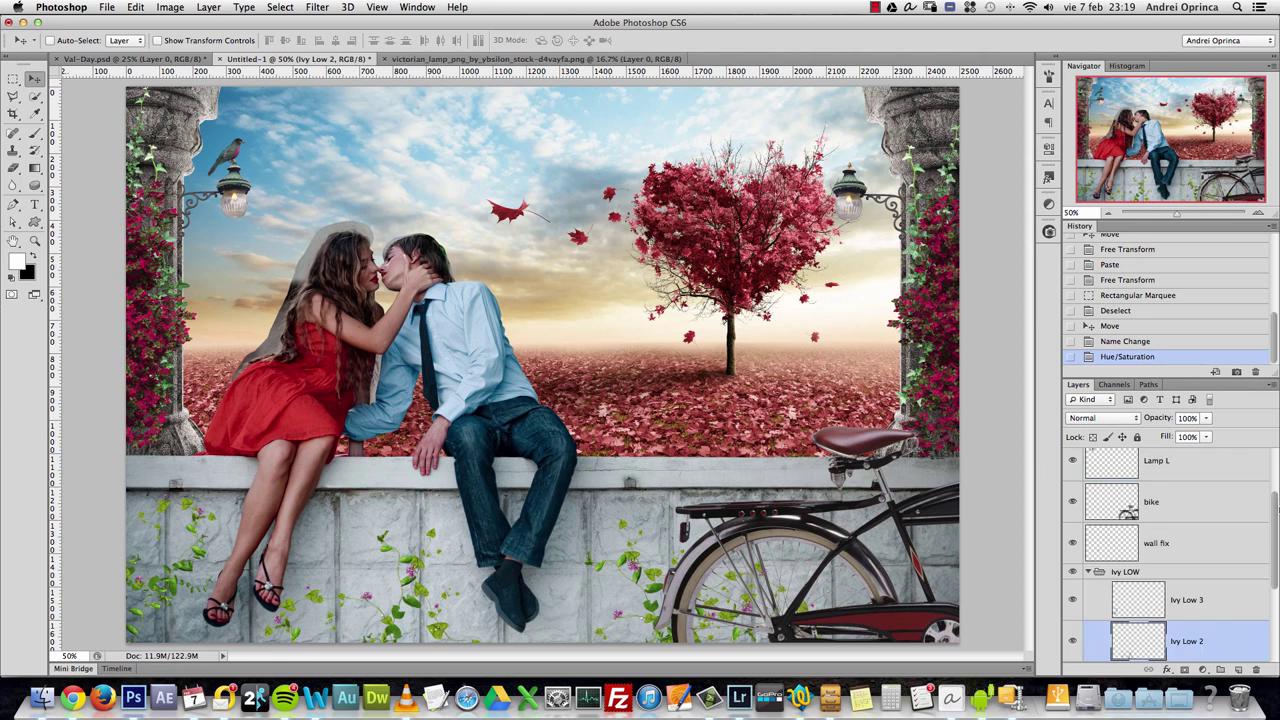
{"action": "scroll", "coordinate": [1206, 600], "scroll_direction": "down", "scroll_amount": 5}
{"action": "left_click", "coordinate": [1216, 572]}
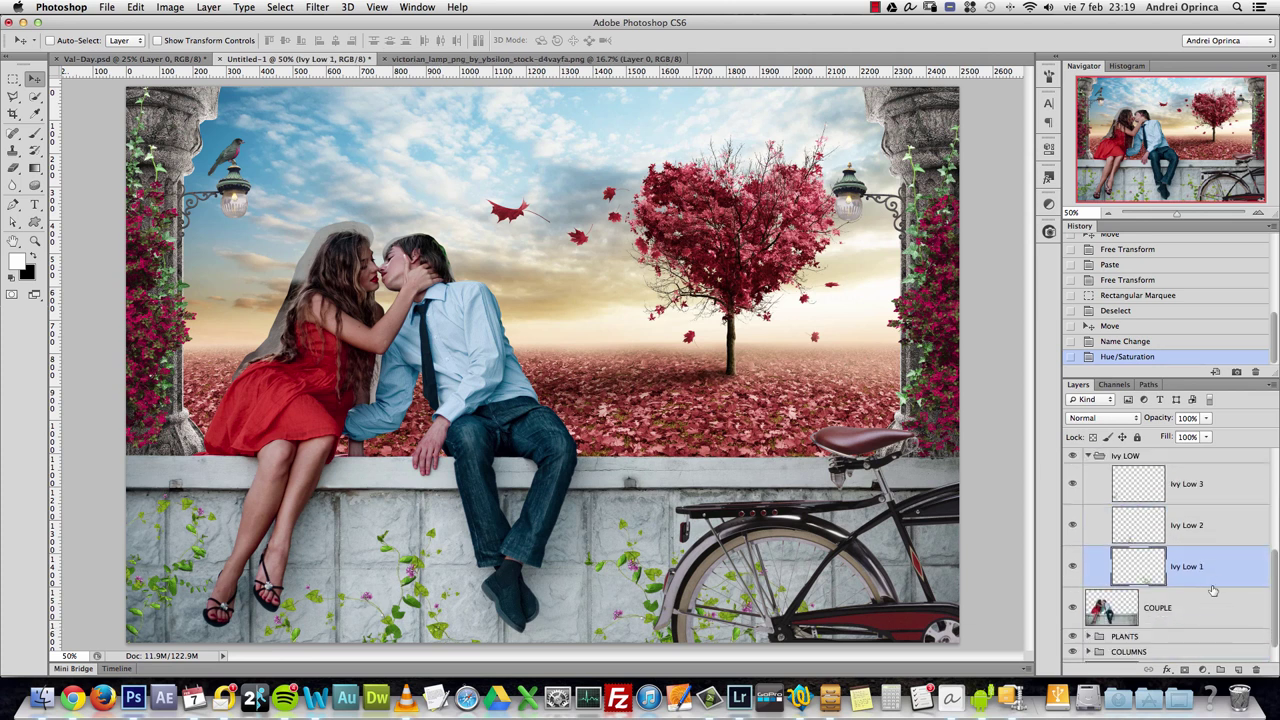
{"action": "double_click", "coordinate": [1228, 570]}
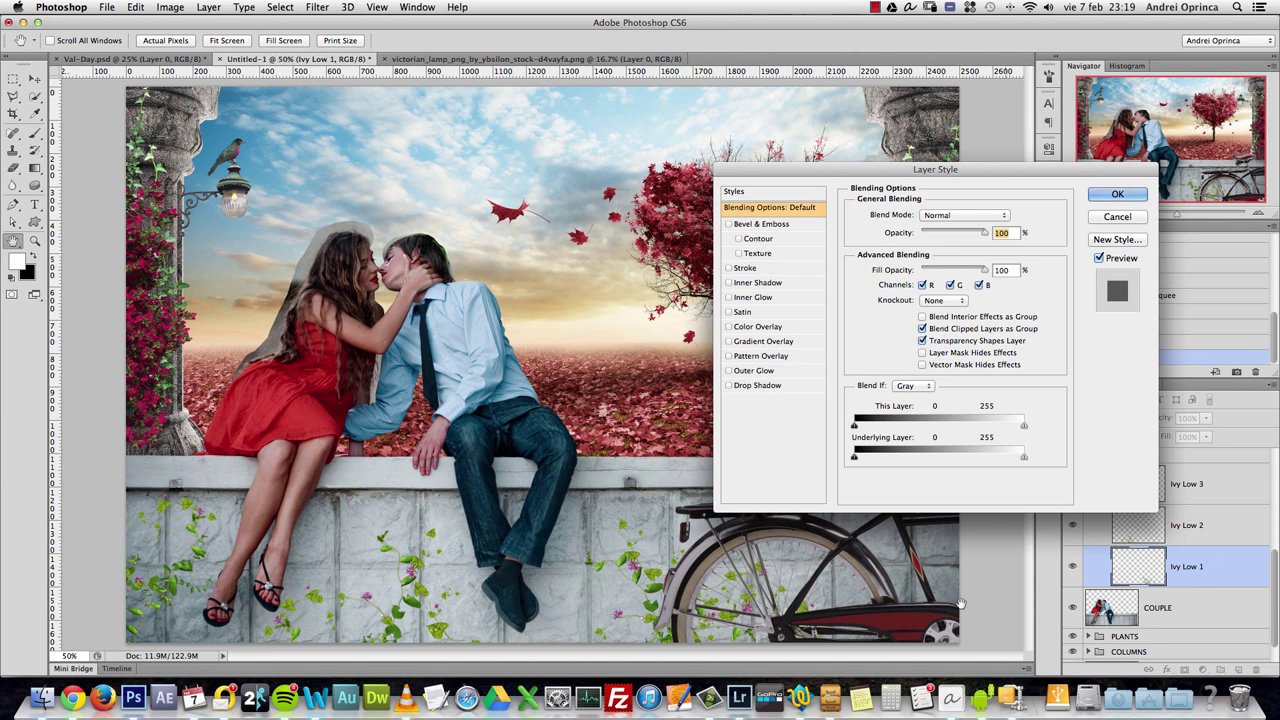
{"action": "left_click", "coordinate": [1116, 217]}
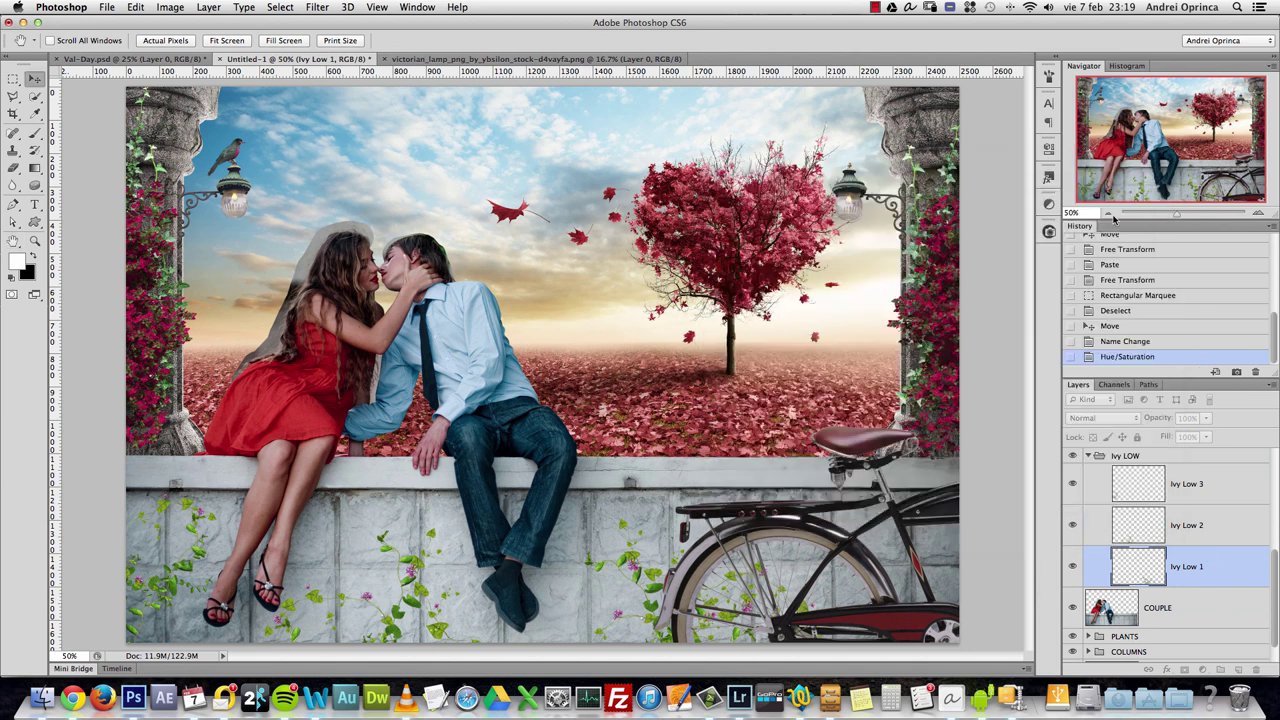
- Add a Drop Shadow effect to the whole Ivy LOW layer group
{"action": "left_click", "coordinate": [1201, 460]}
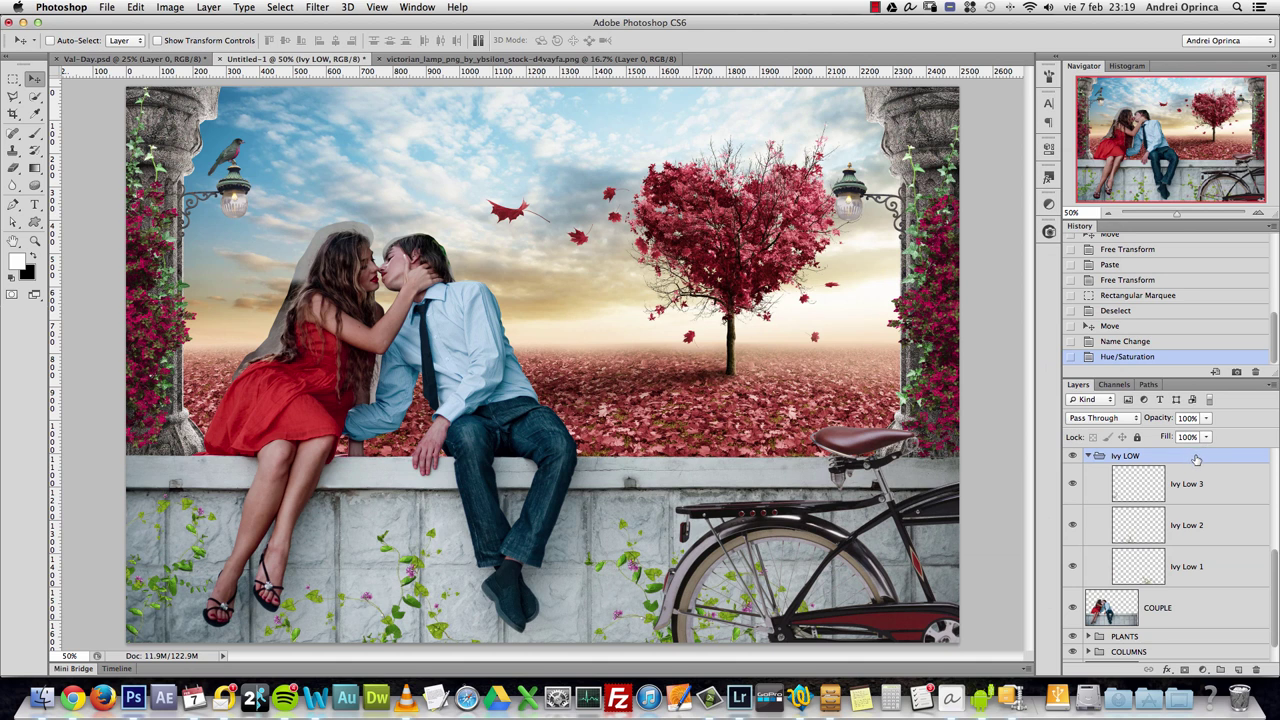
{"action": "left_click_drag", "start_coordinate": [1275, 563], "coordinate": [1276, 544]}
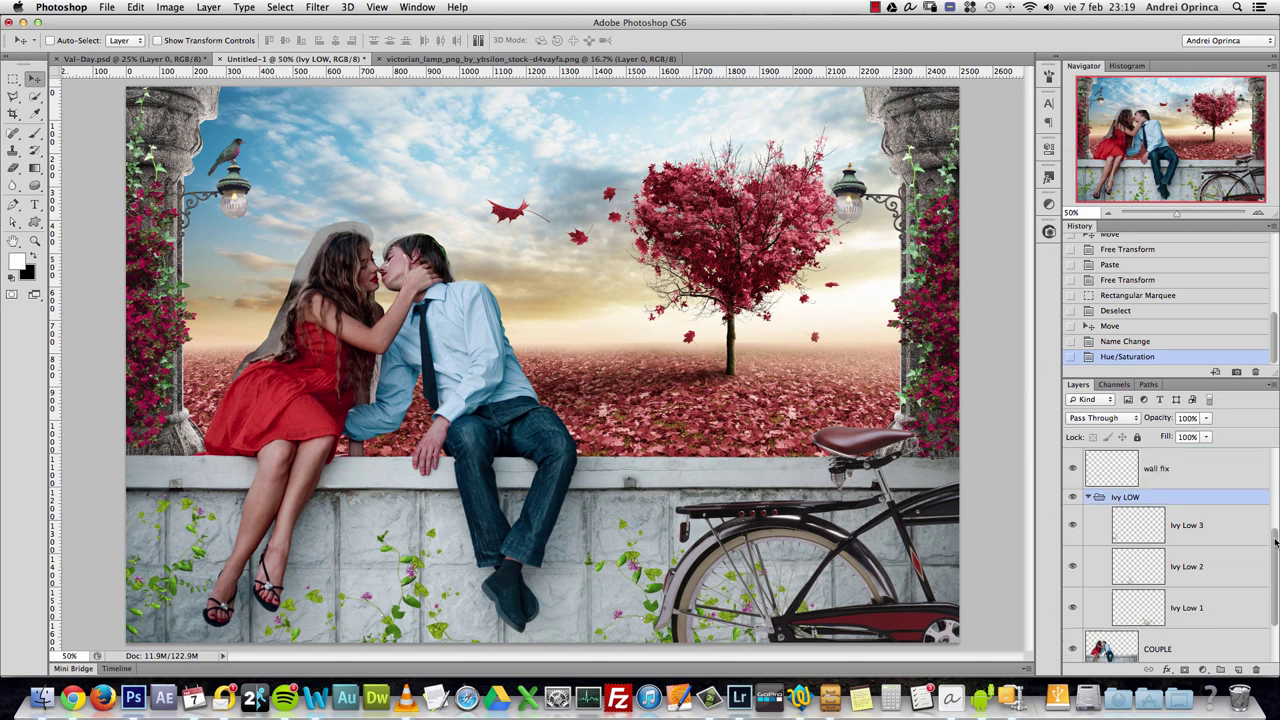
{"action": "double_click", "coordinate": [1212, 498]}
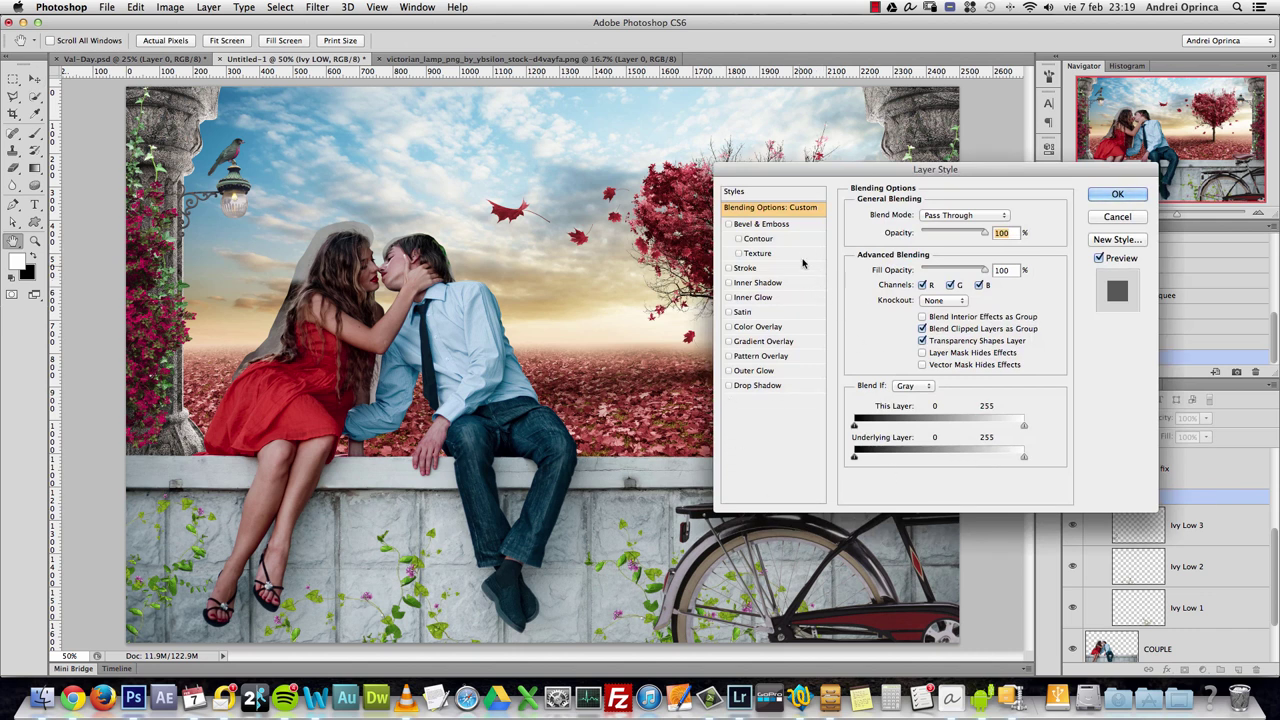
{"action": "left_click", "coordinate": [766, 388]}
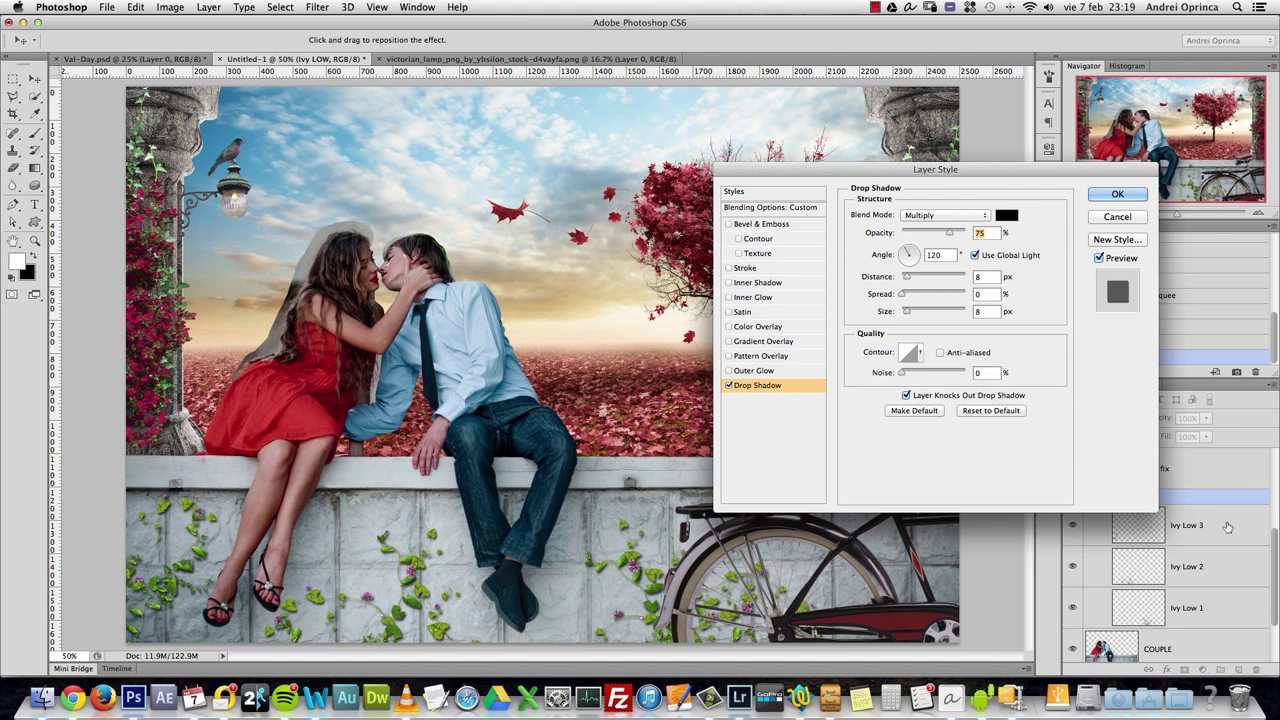
- Set the drop shadow's angle to 45° while viewing the wall ivy up close, clear of the settings dialog
{"action": "key", "text": "super+space"}
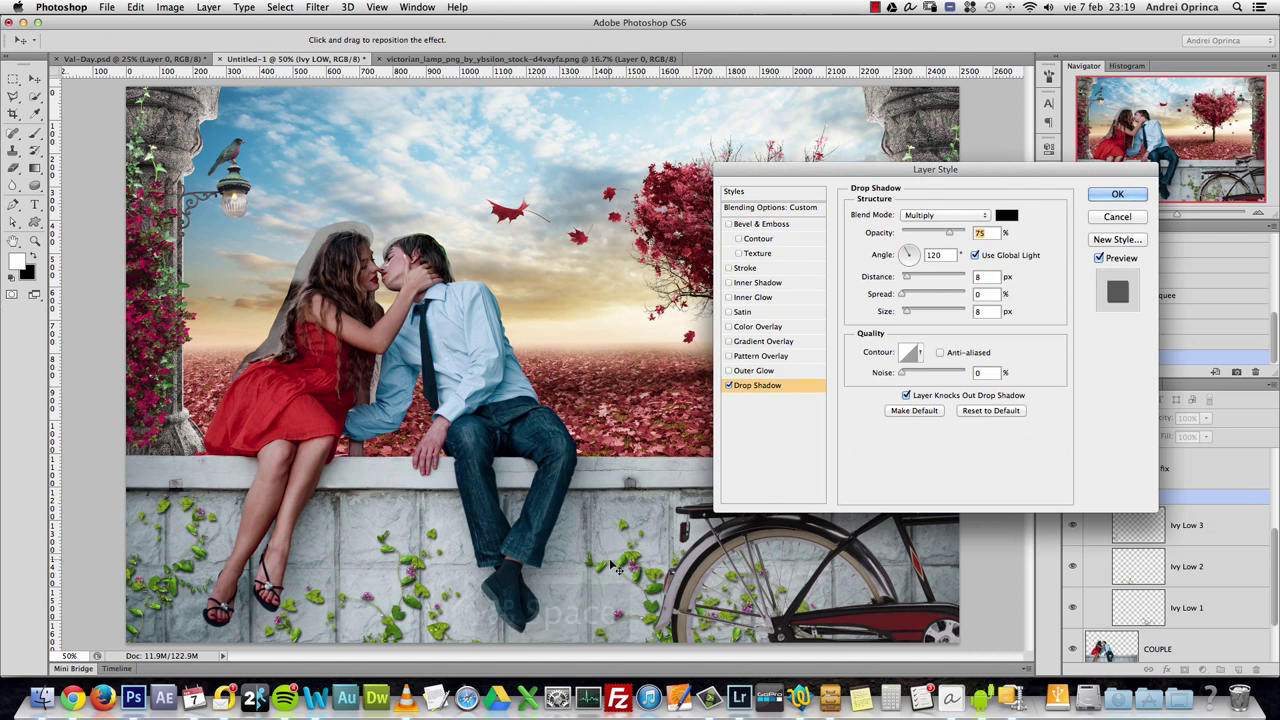
{"action": "left_click", "coordinate": [652, 588]}
{"action": "left_click", "coordinate": [652, 588]}
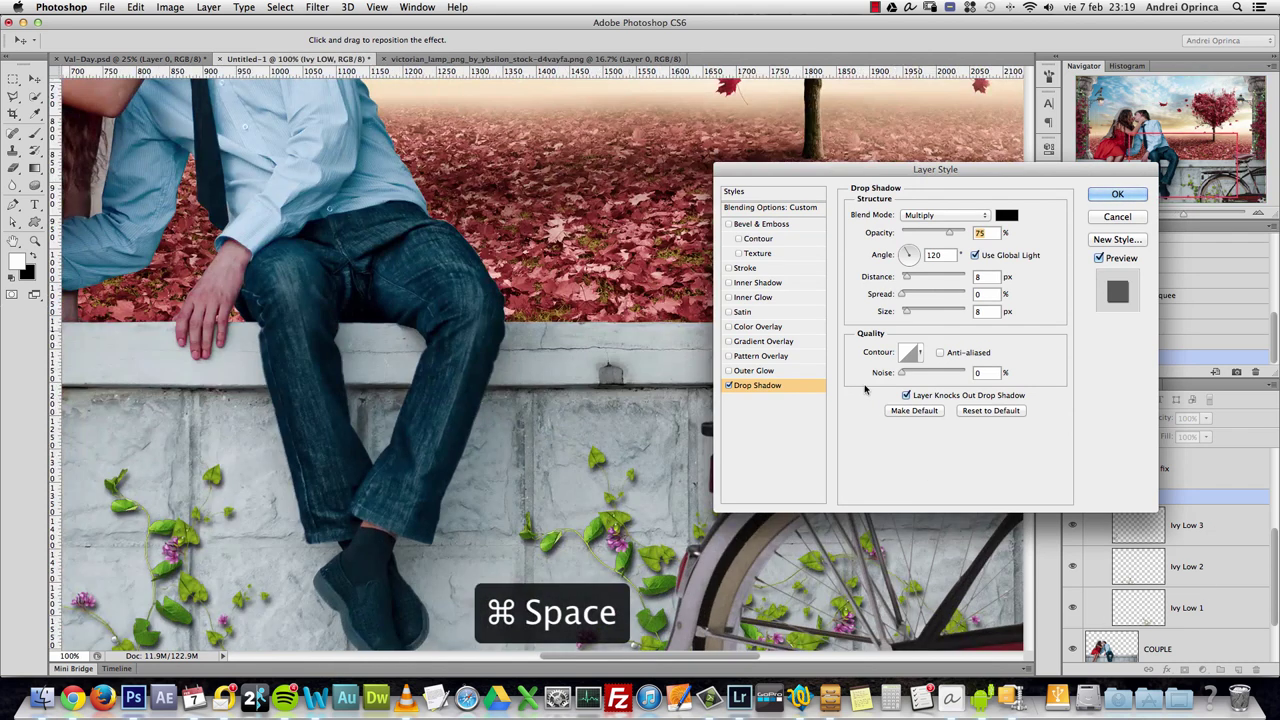
{"action": "left_click_drag", "start_coordinate": [1022, 174], "coordinate": [899, 67]}
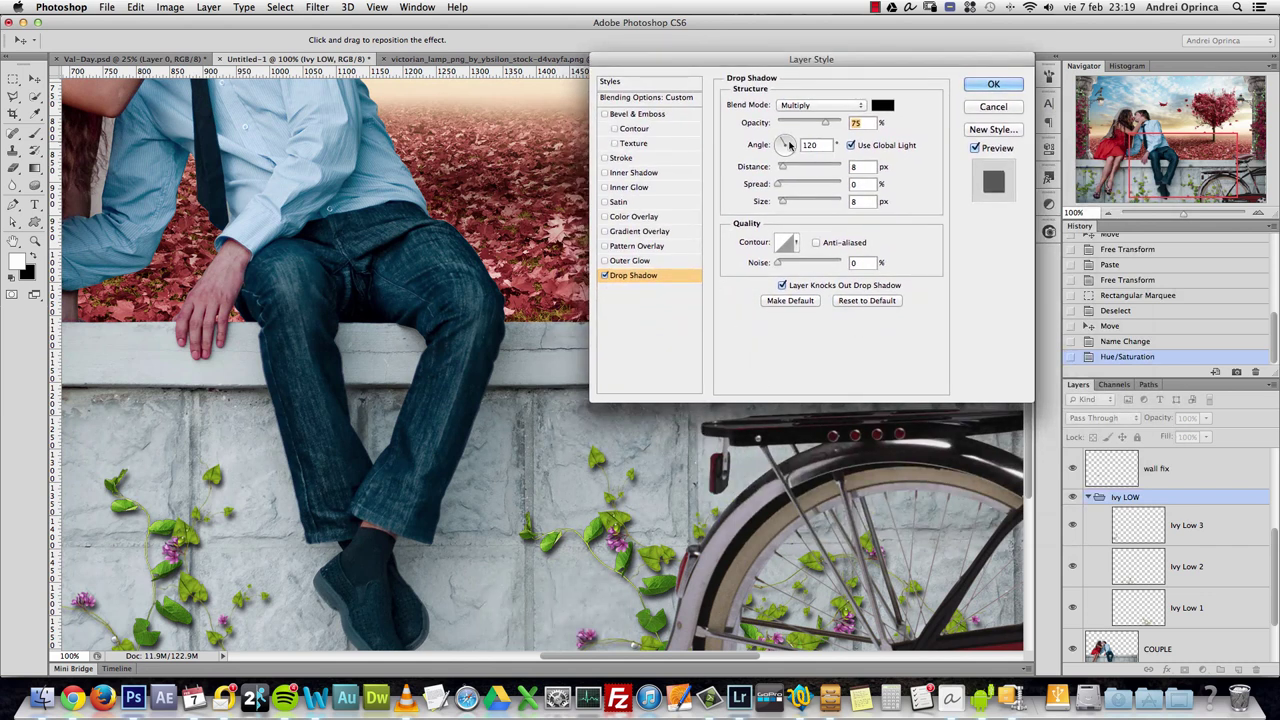
{"action": "left_click_drag", "start_coordinate": [787, 147], "coordinate": [792, 144]}
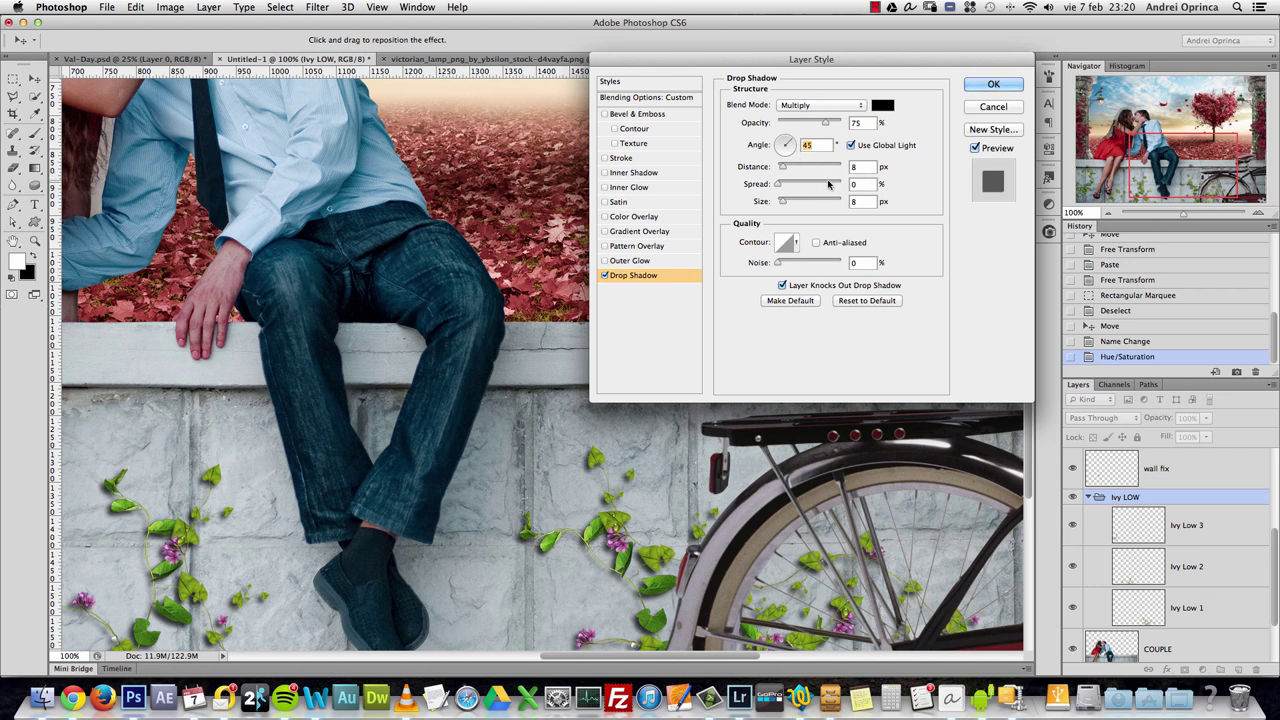
- Set the ivy drop shadow's opacity to 38% and its size to 5 px
{"action": "mouse_move", "coordinate": [813, 124]}
{"action": "left_mouse_down"}
{"action": "mouse_move", "coordinate": [787, 124]}
{"action": "mouse_move", "coordinate": [801, 126]}
{"action": "left_mouse_up"}
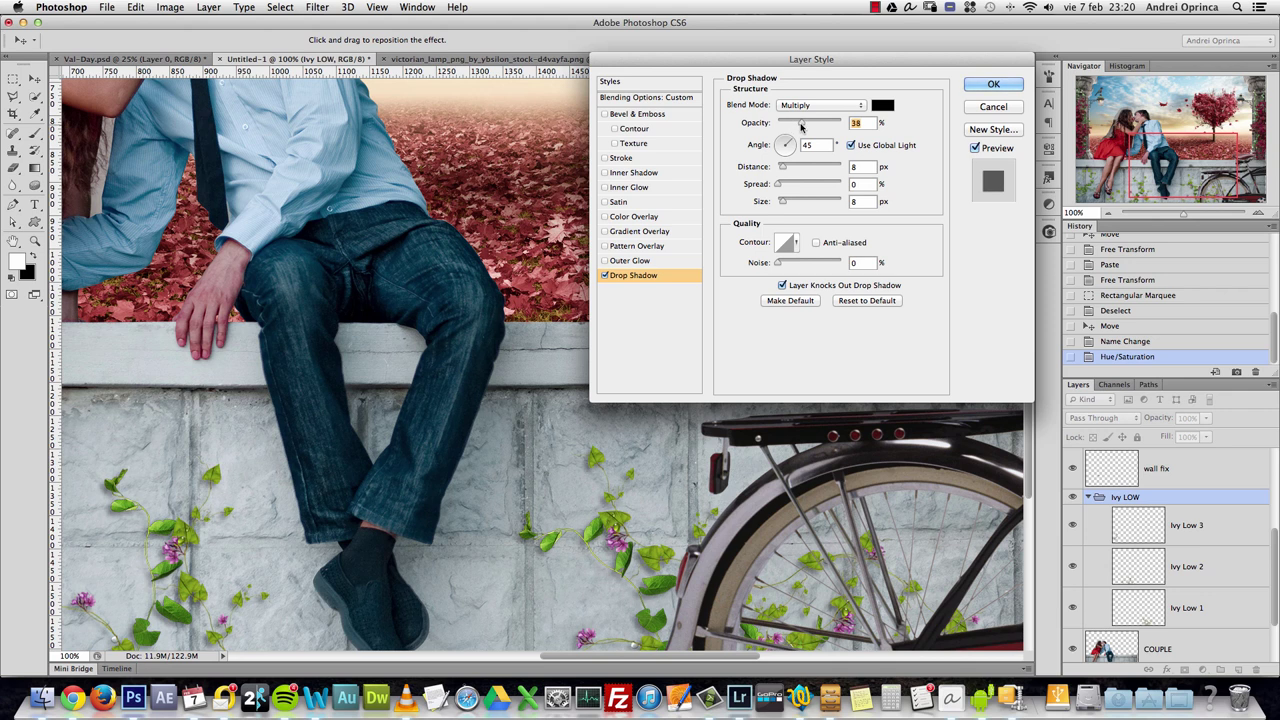
{"action": "left_click", "coordinate": [860, 203]}
{"action": "type", "text": "5"}
- Try the ivy shadow at 100% opacity with sizes of 0 px and 29 px, and return the size to 5 px
{"action": "left_click_drag", "start_coordinate": [803, 125], "coordinate": [858, 124]}
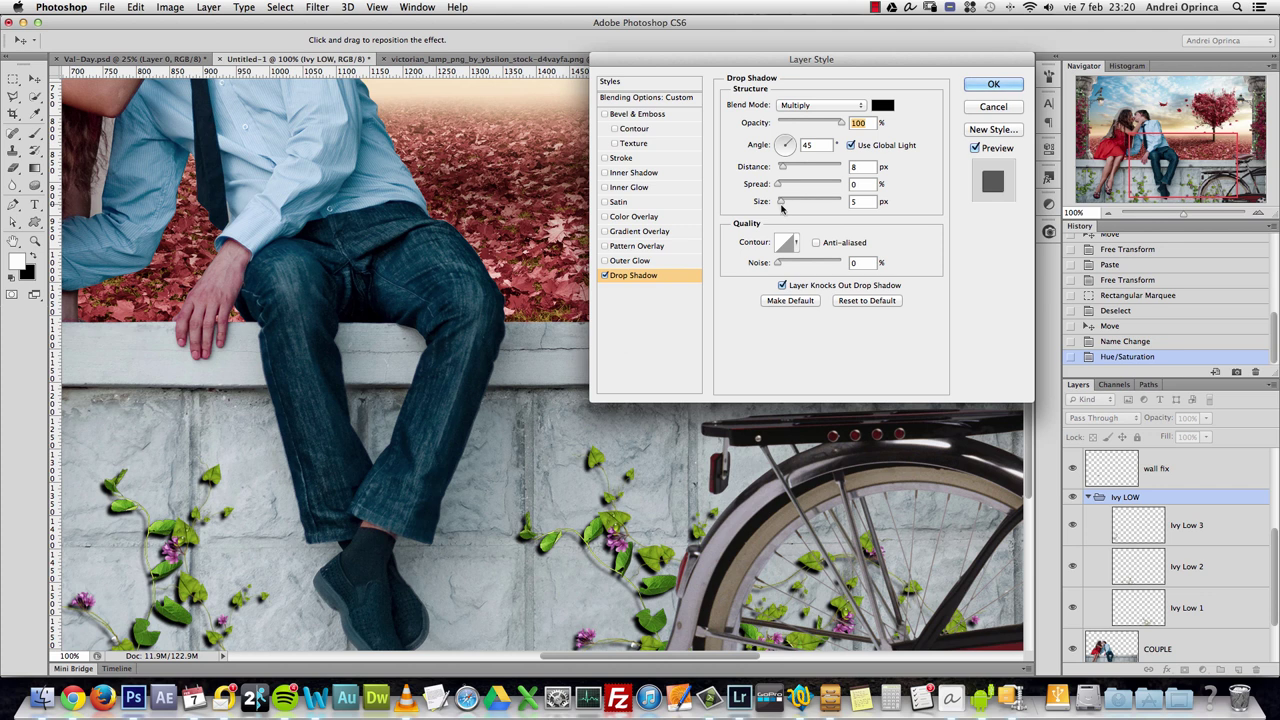
{"action": "left_click_drag", "start_coordinate": [782, 203], "coordinate": [772, 206]}
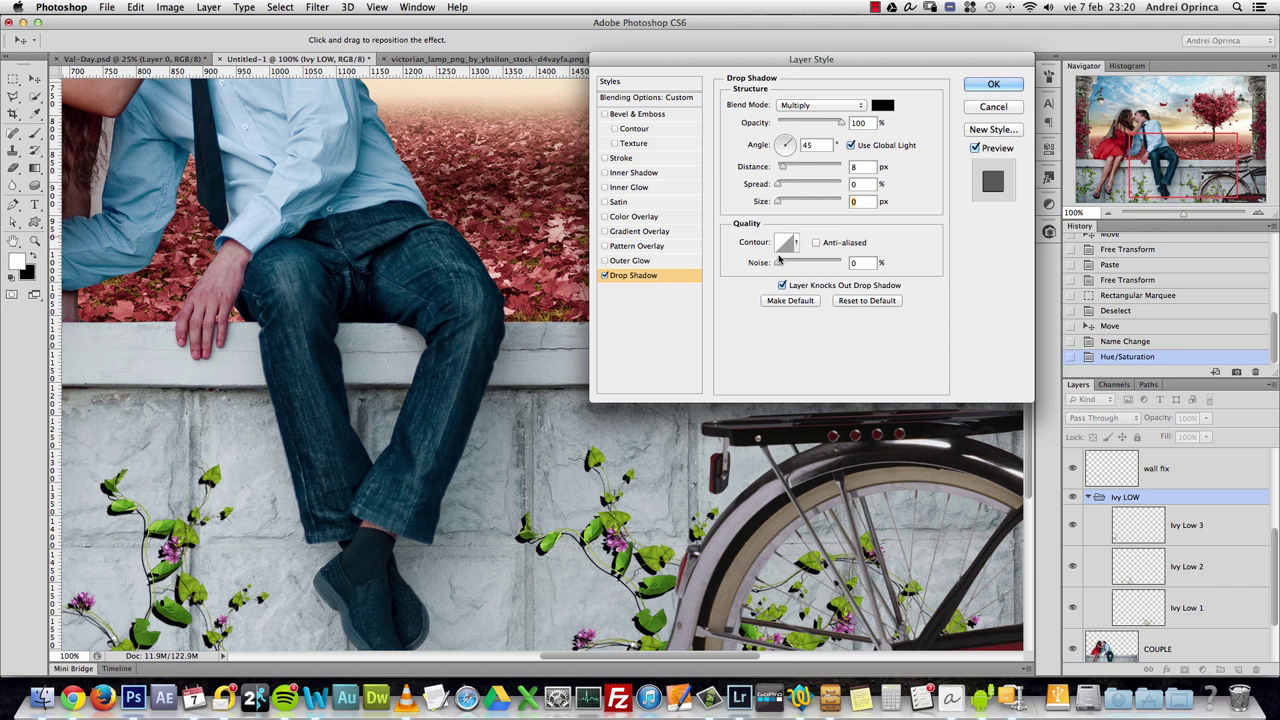
{"action": "left_click_drag", "start_coordinate": [779, 204], "coordinate": [791, 203]}
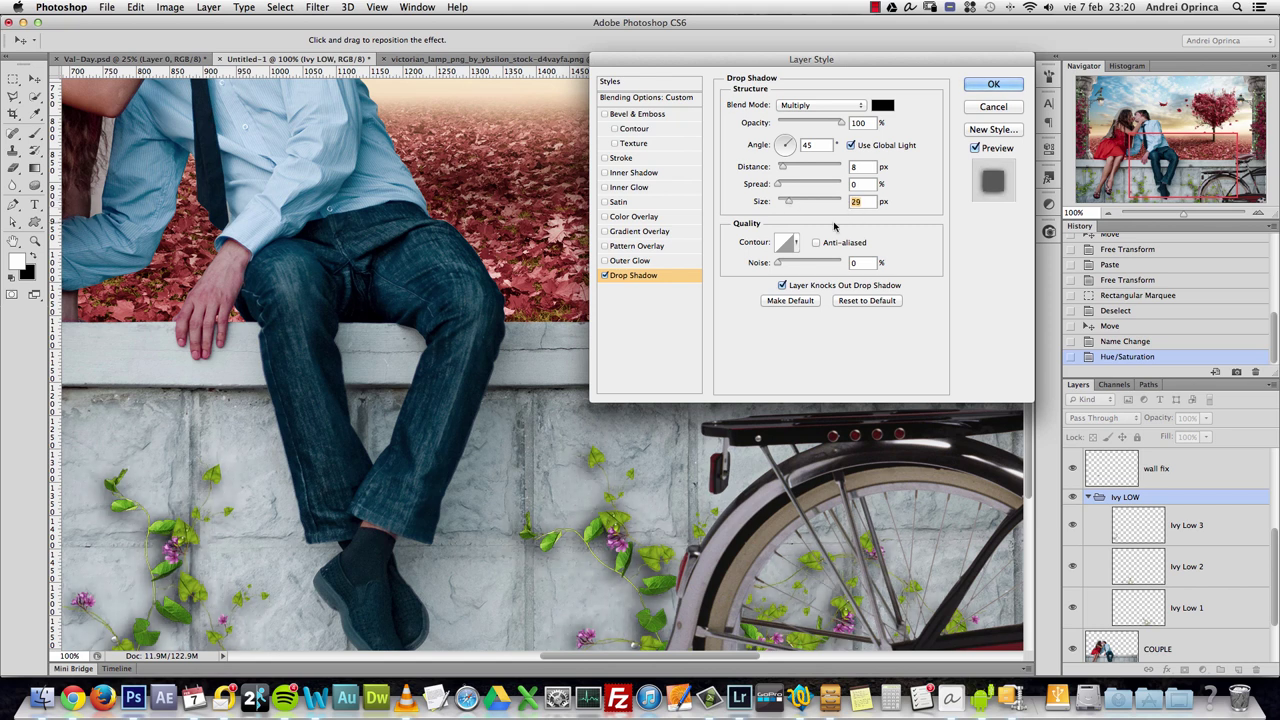
{"action": "type", "text": "5"}
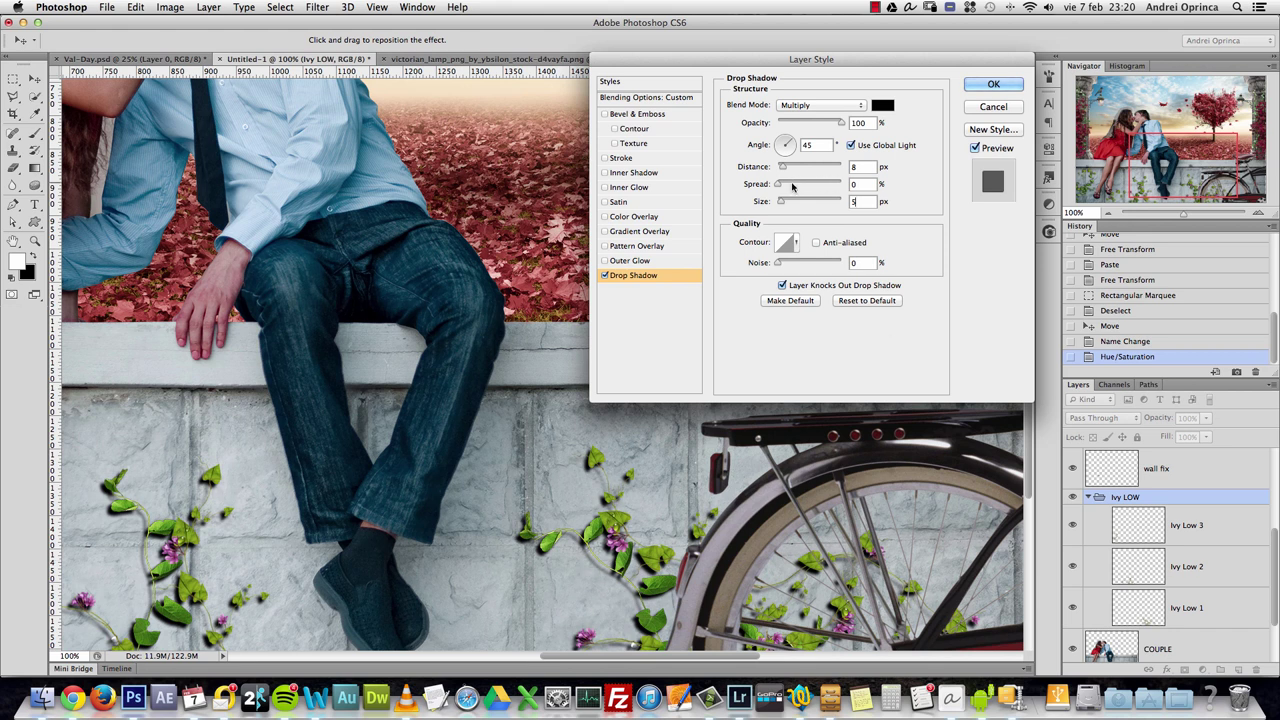
- Set the ivy drop shadow's distance to 6 px and its opacity to 34%
{"action": "left_click_drag", "start_coordinate": [783, 168], "coordinate": [782, 169]}
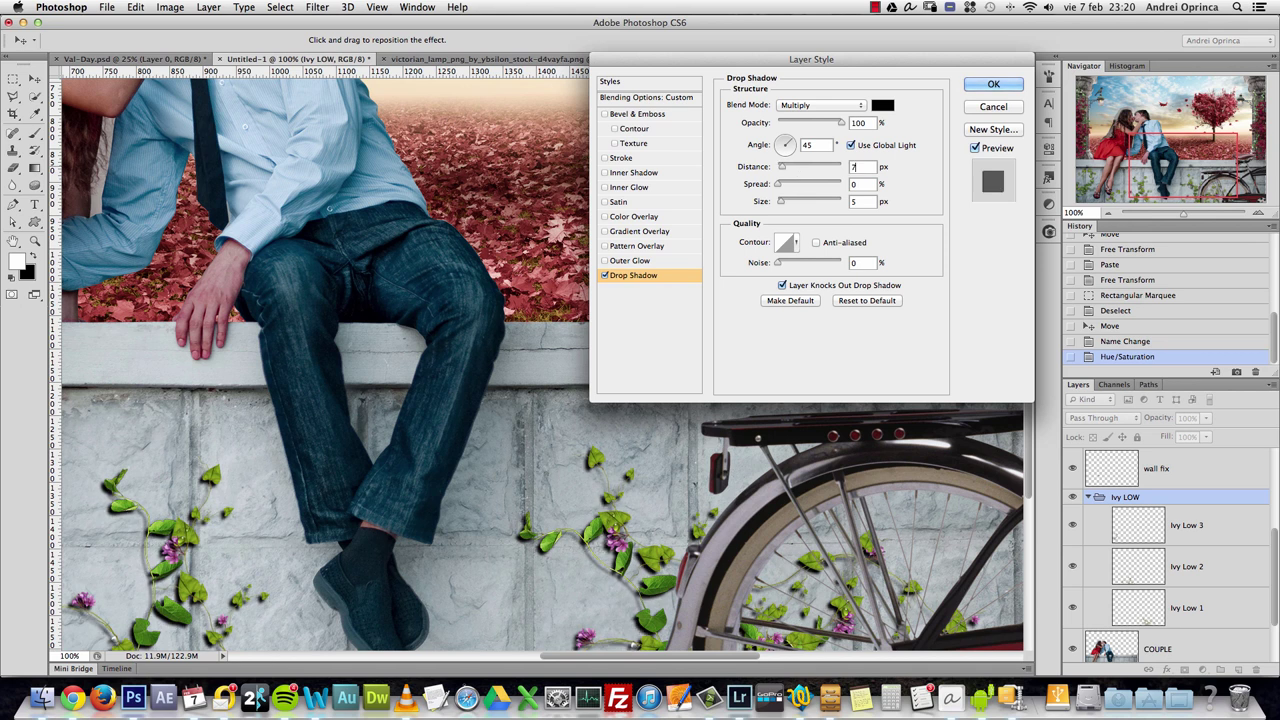
{"action": "type", "text": "36"}
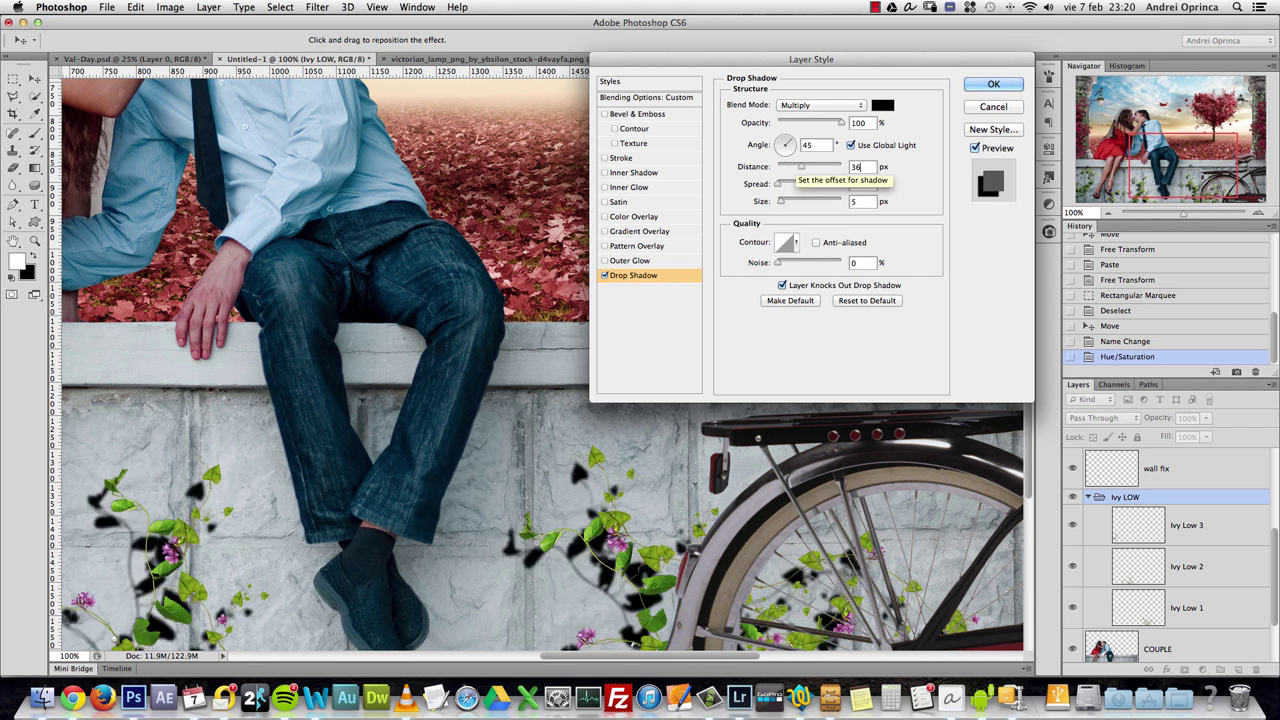
{"action": "key", "text": "BackSpace"}
{"action": "key", "text": "BackSpace"}
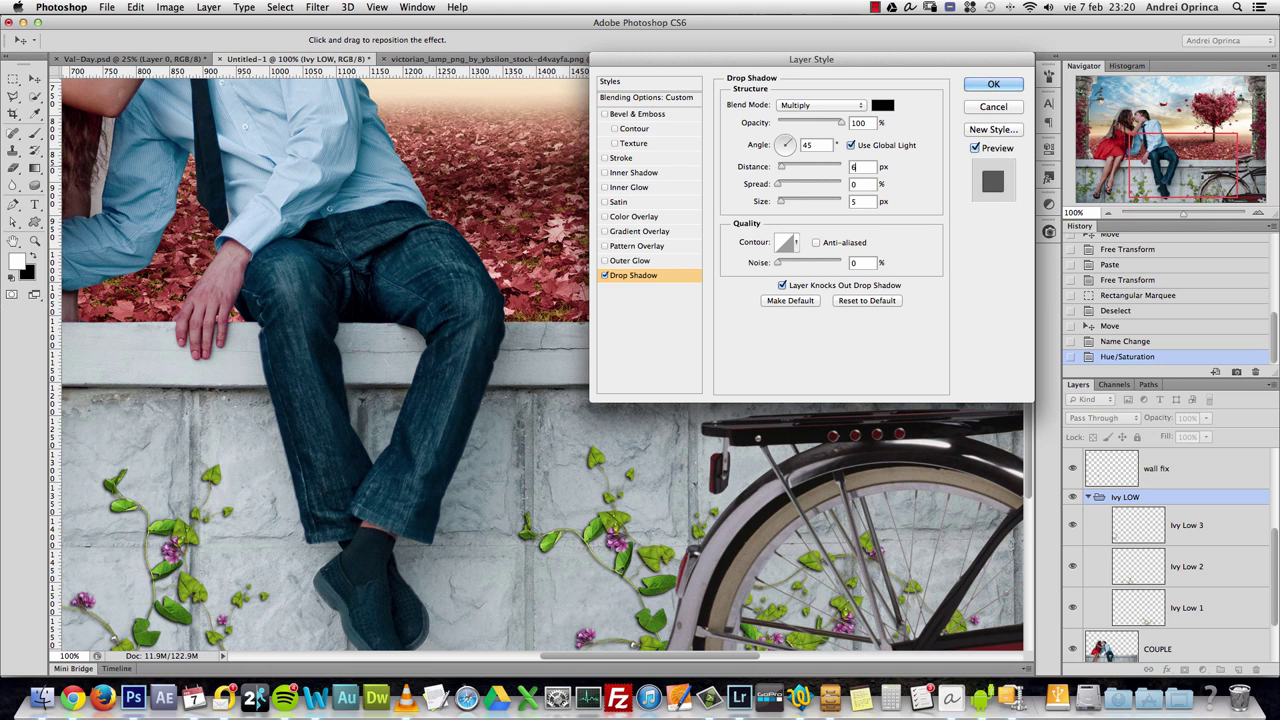
{"action": "type", "text": "6"}
{"action": "left_click", "coordinate": [799, 122]}
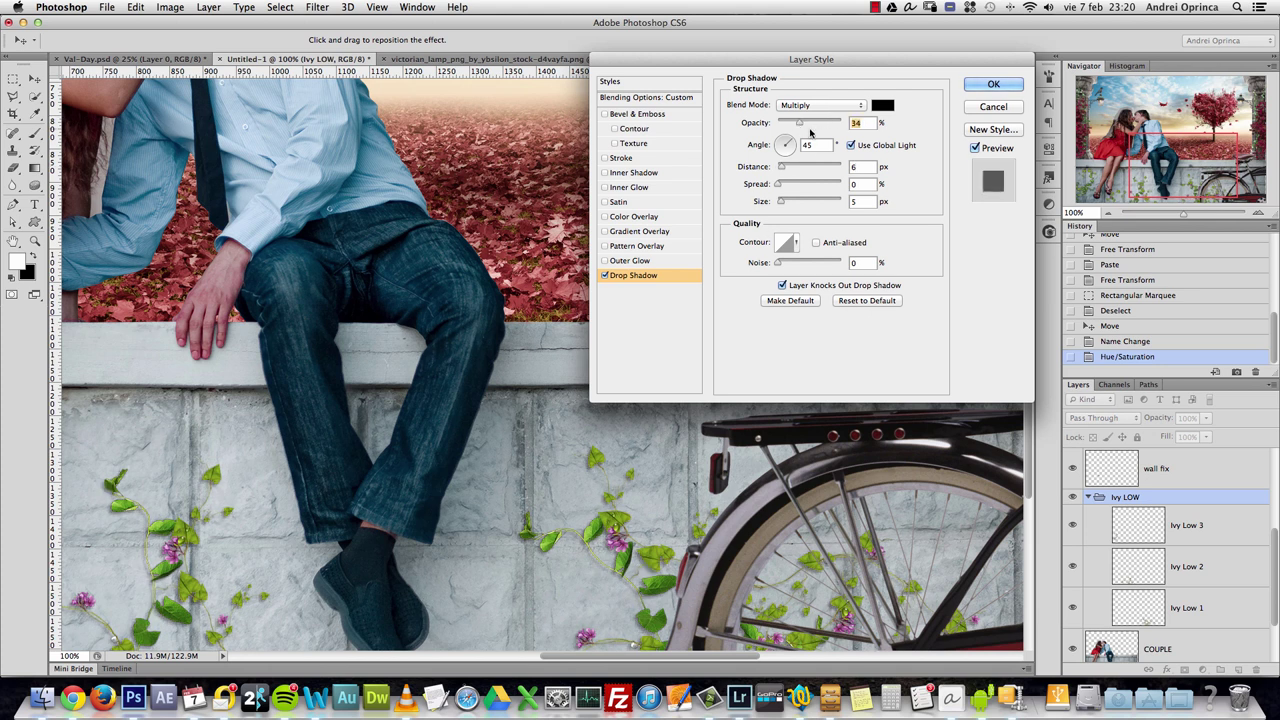
- Examine how the ivy's shadow looks along the stone wall beneath the couple
{"action": "left_click_drag", "start_coordinate": [545, 540], "coordinate": [505, 445]}
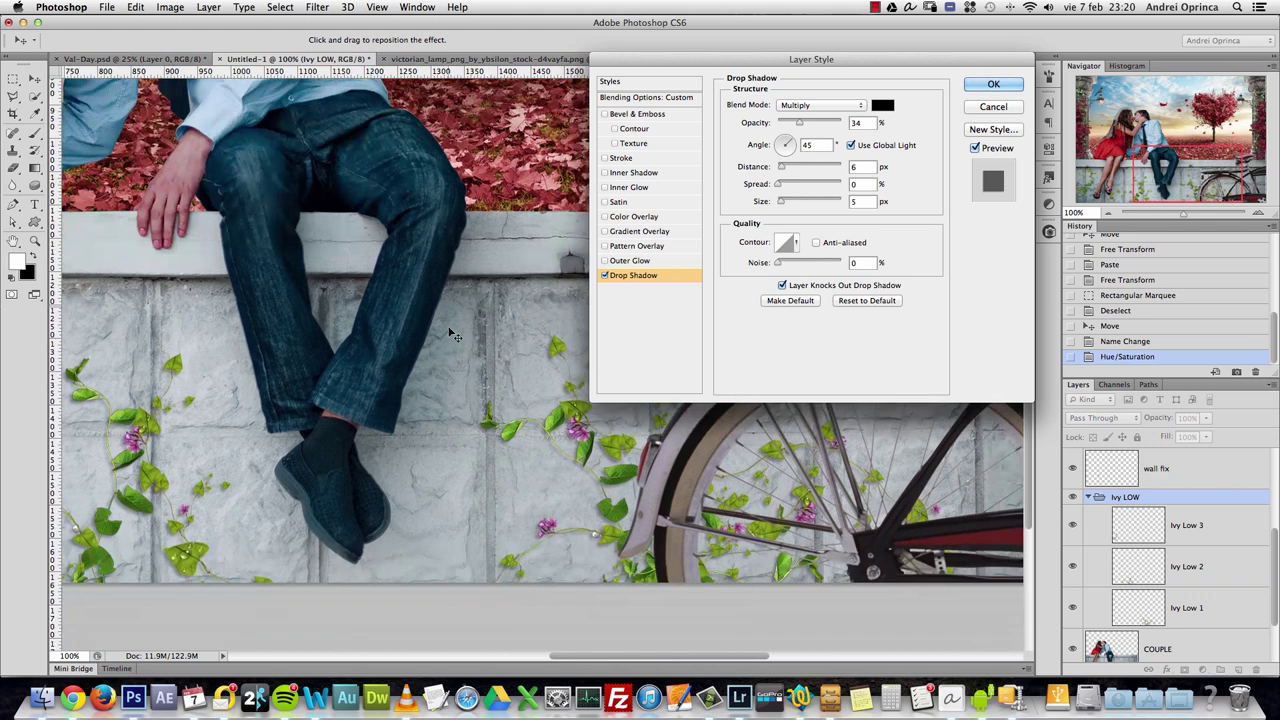
{"action": "scroll", "coordinate": [421, 354], "scroll_direction": "left", "scroll_amount": 10}
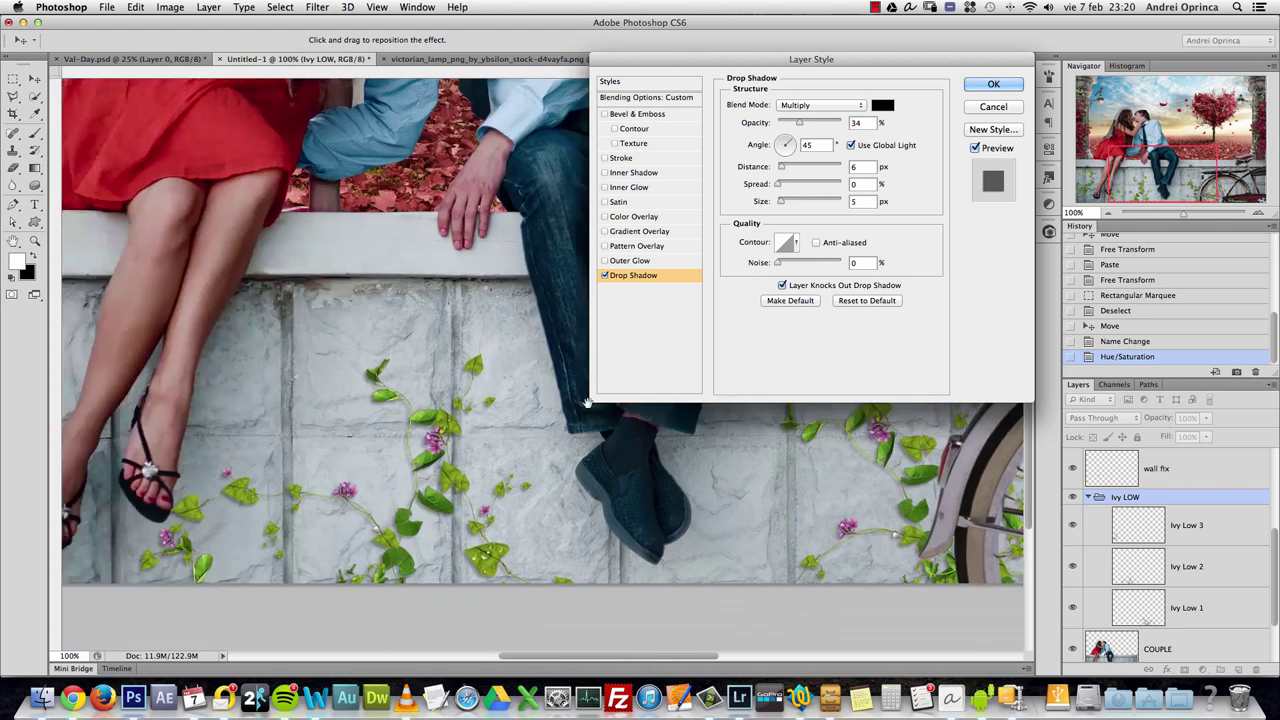
{"action": "scroll", "coordinate": [440, 420], "scroll_direction": "up", "scroll_amount": 3}
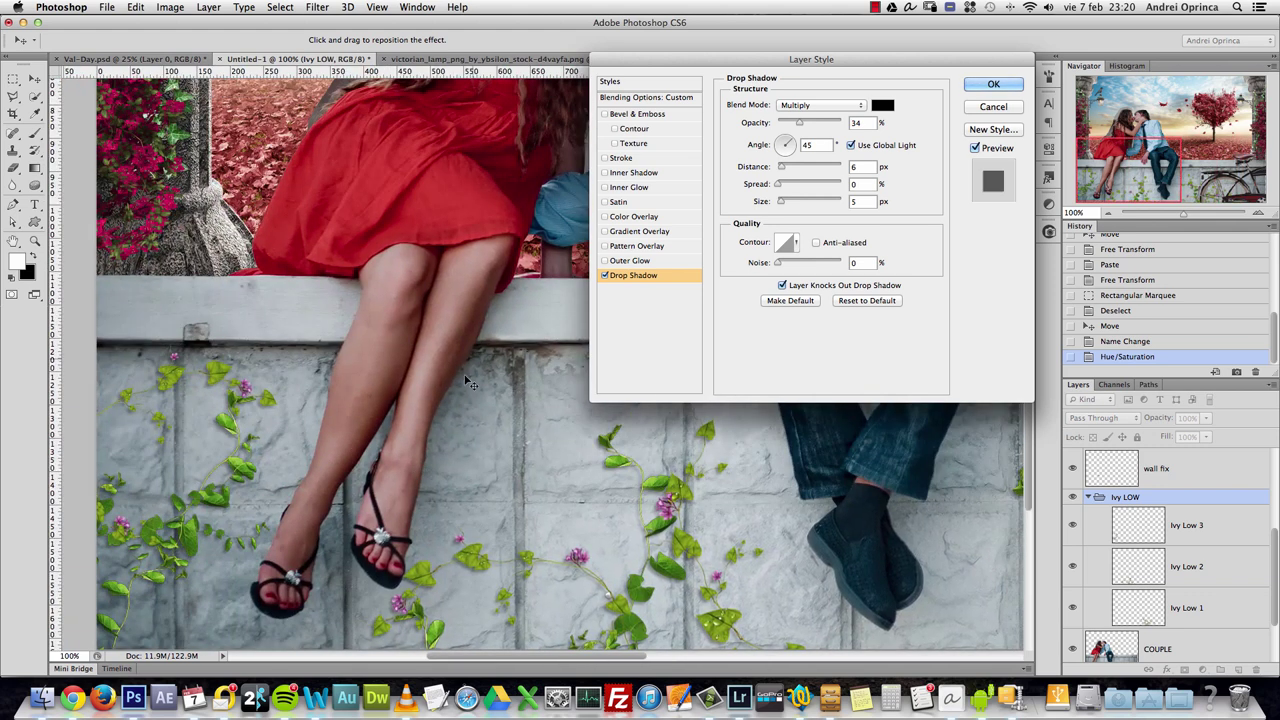
{"action": "scroll", "coordinate": [760, 495], "scroll_direction": "right", "scroll_amount": 3}
{"action": "scroll", "coordinate": [760, 495], "scroll_direction": "down", "scroll_amount": 1}
{"action": "scroll", "coordinate": [771, 490], "scroll_direction": "right", "scroll_amount": 8}
{"action": "scroll", "coordinate": [771, 490], "scroll_direction": "down", "scroll_amount": 3}
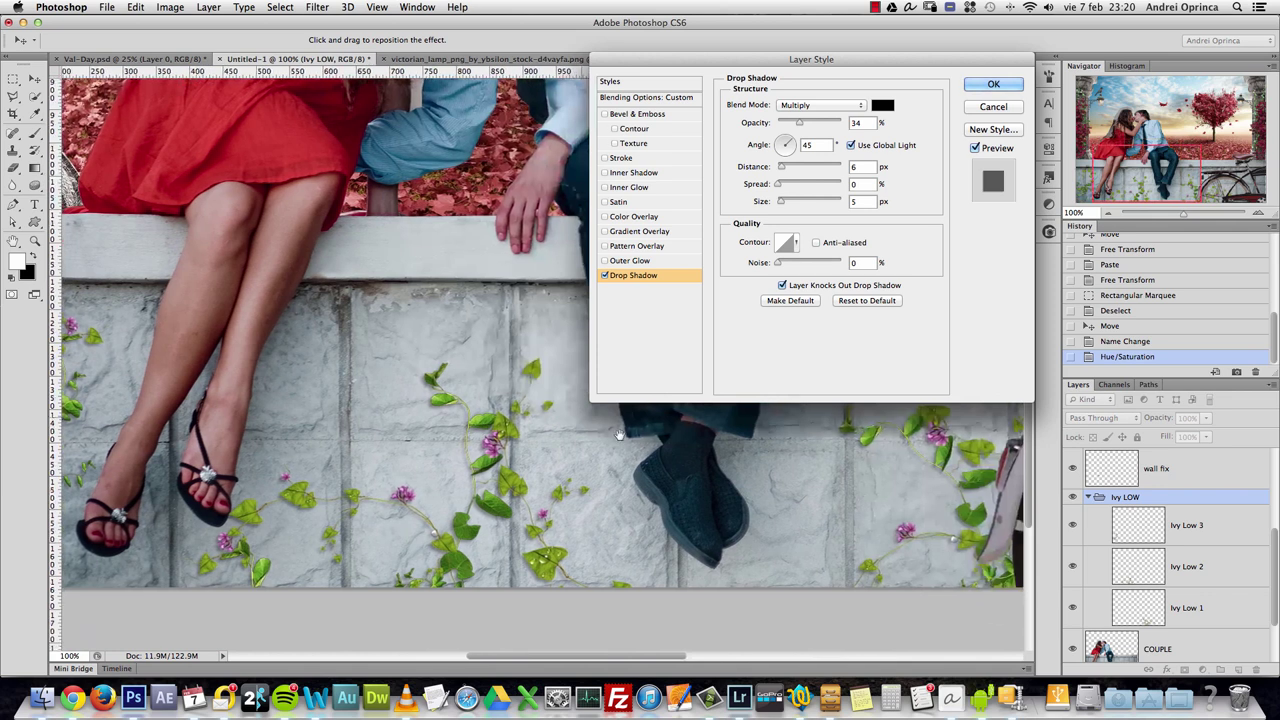
- Try a 40 px shadow size, return it to 5 px, and reduce the shadow's opacity to 24%
{"action": "left_click_drag", "start_coordinate": [781, 202], "coordinate": [792, 204]}
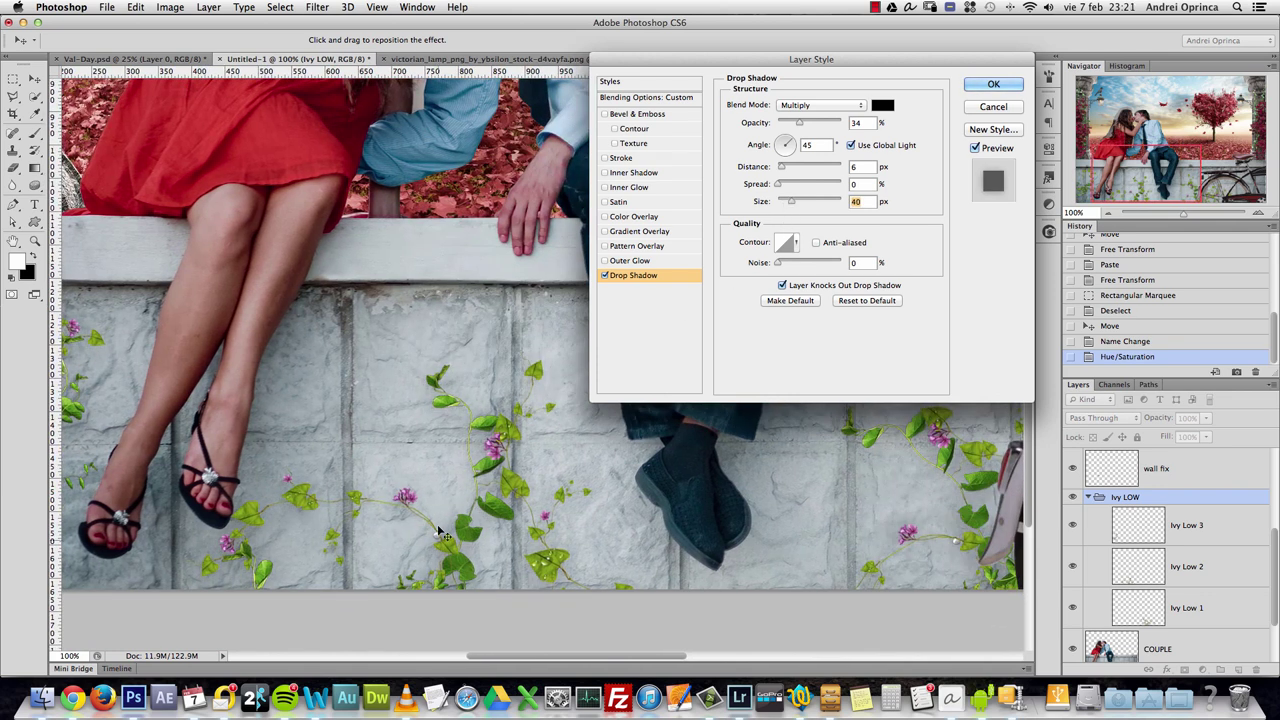
{"action": "type", "text": "5"}
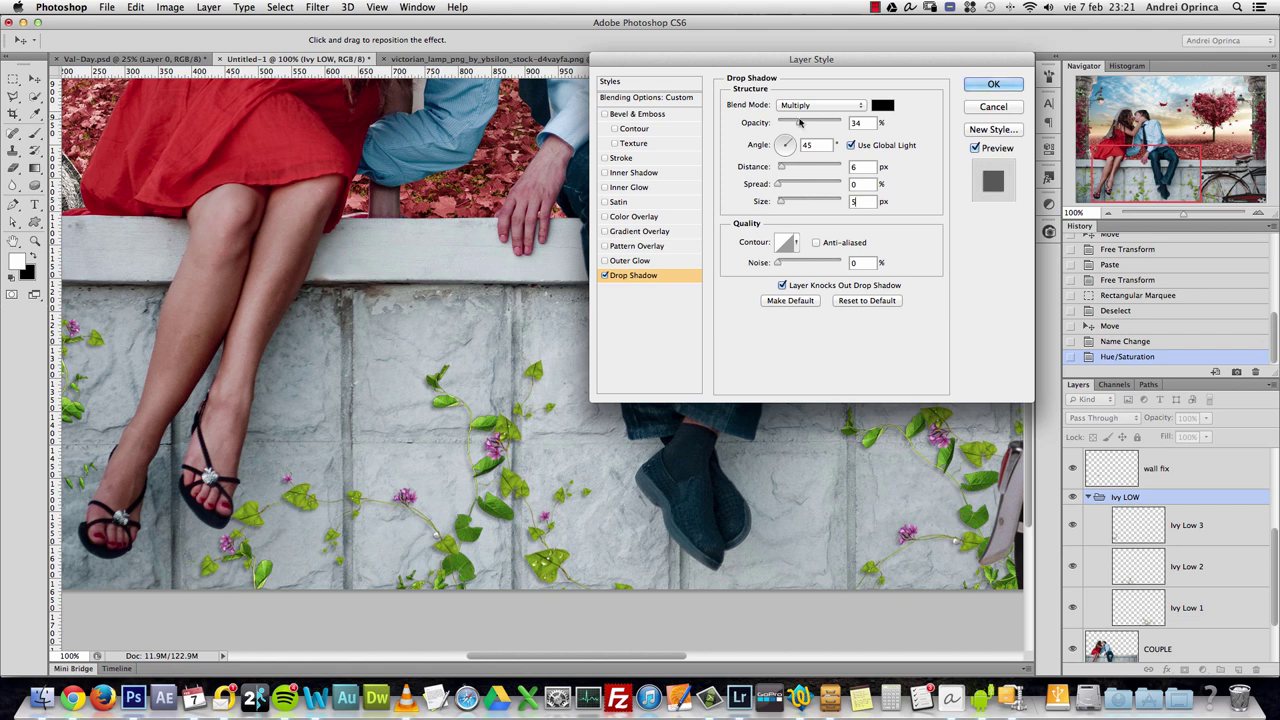
{"action": "left_click_drag", "start_coordinate": [800, 122], "coordinate": [793, 124]}
- Compare the wall ivy with and without the drop shadow by turning the effect off and on, leaving it enabled
{"action": "left_click", "coordinate": [604, 275]}
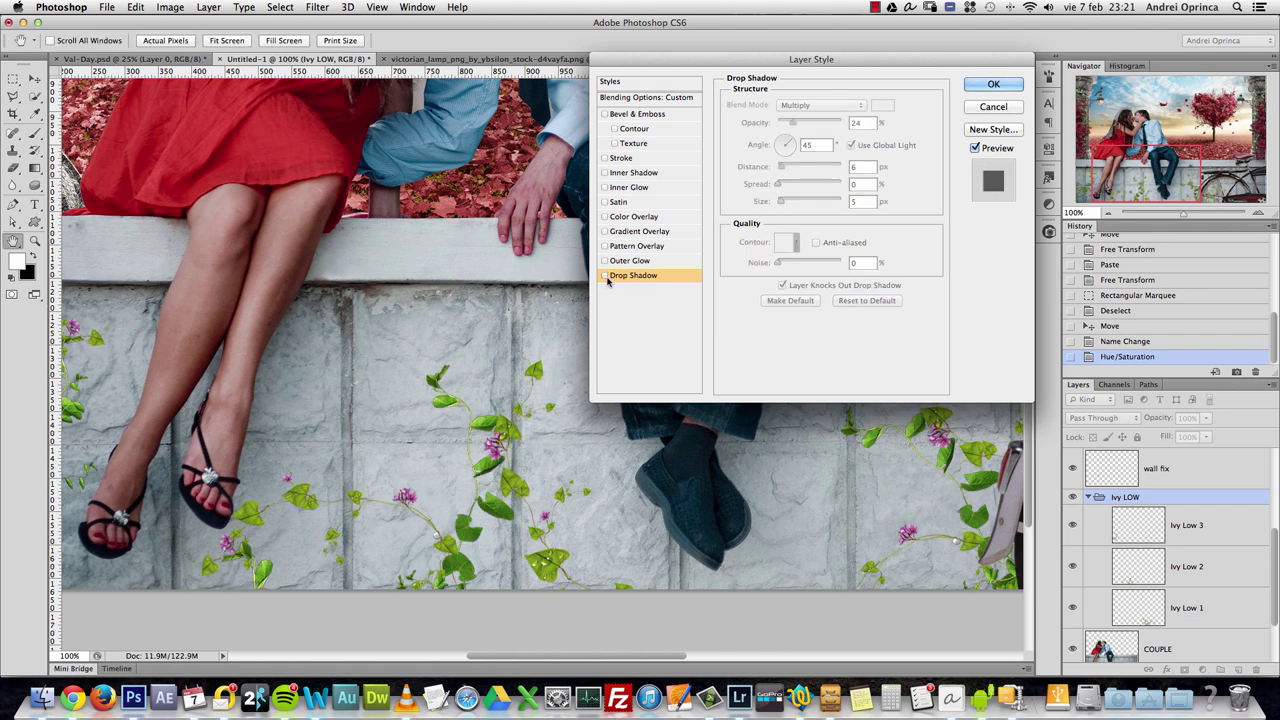
{"action": "left_click", "coordinate": [605, 276]}
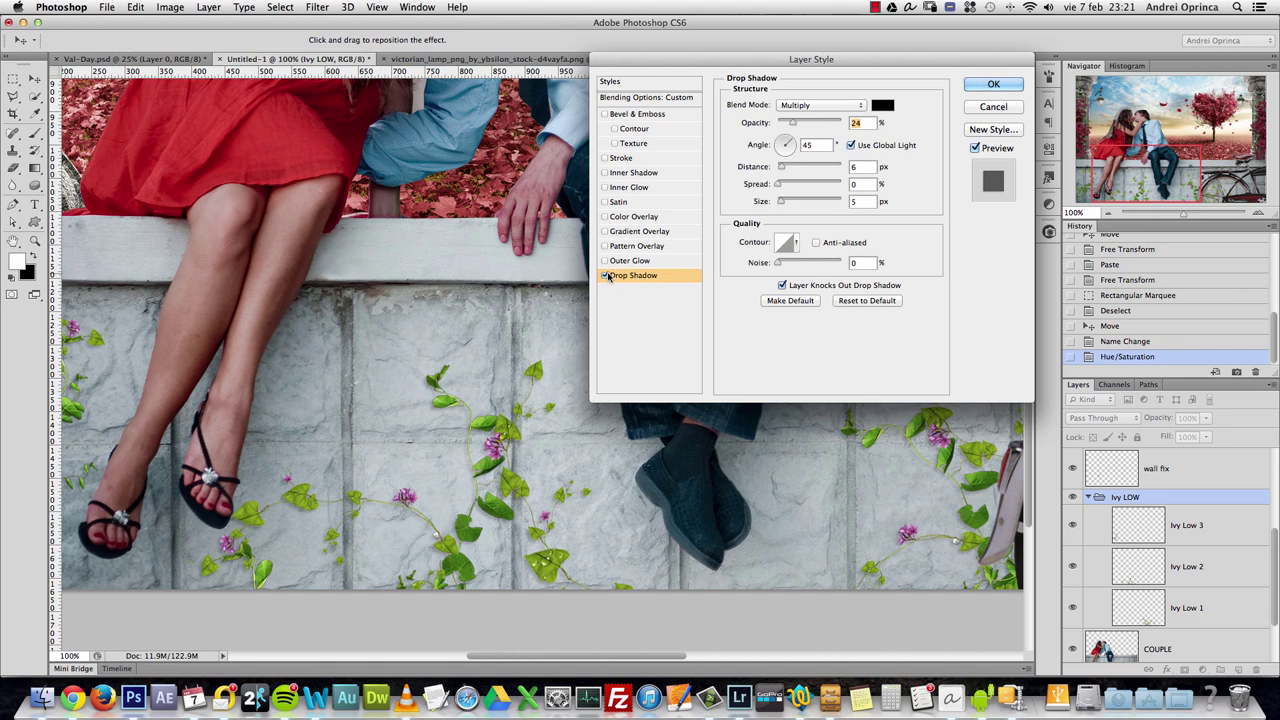
{"action": "left_click", "coordinate": [605, 276]}
{"action": "left_click", "coordinate": [605, 277]}
{"action": "left_click", "coordinate": [605, 276]}
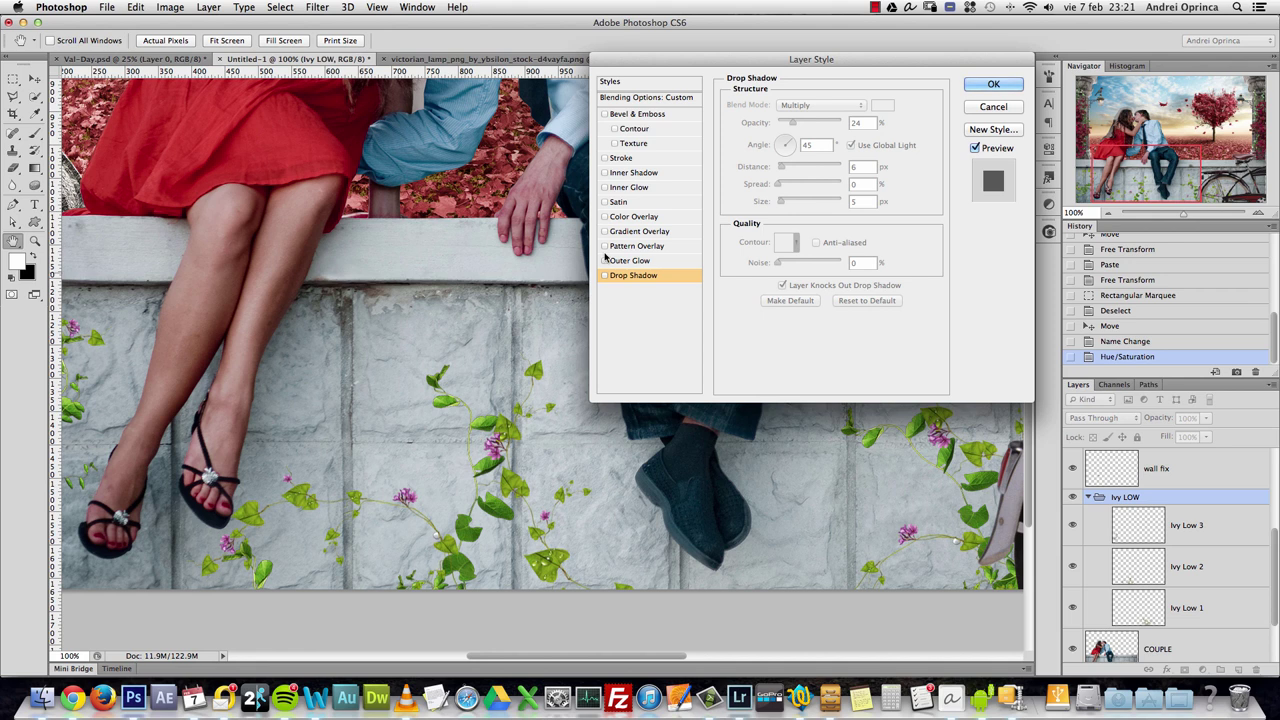
{"action": "left_click", "coordinate": [605, 276]}
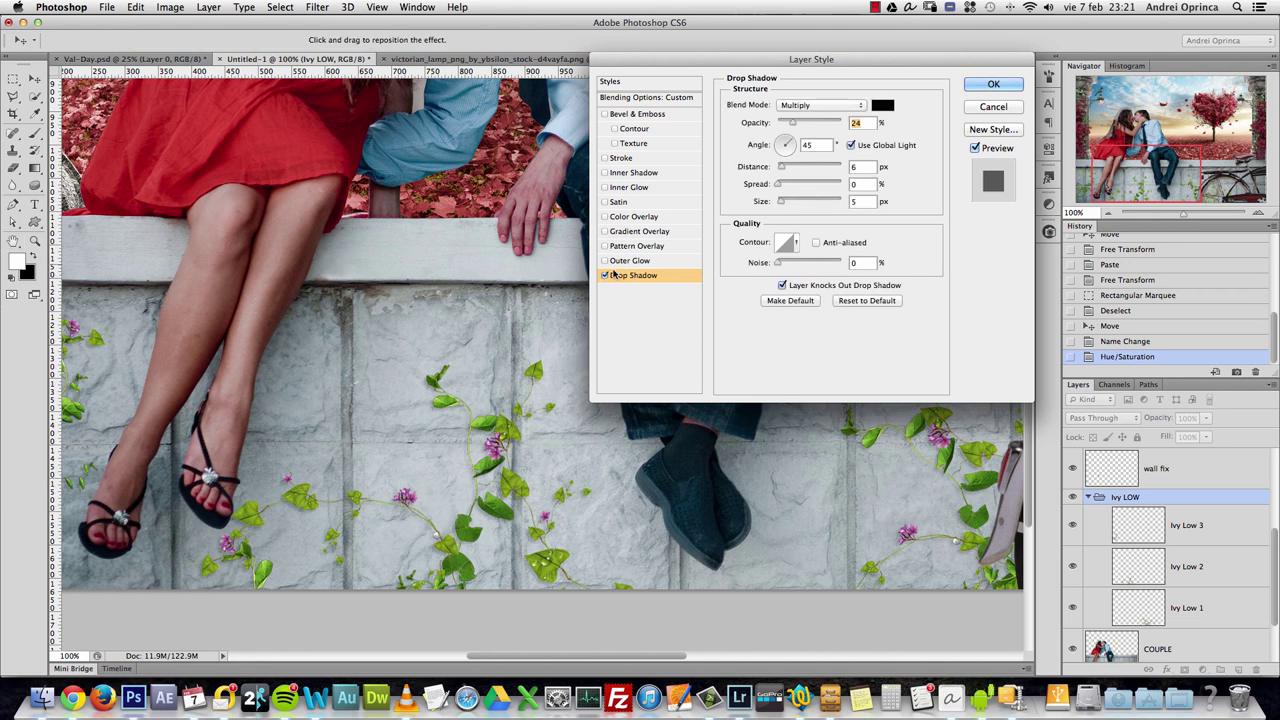
- Set the shadow's distance to 5 px, apply the effect, and collapse the Ivy LOW group's effects list
{"action": "key", "text": "Tab"}
{"action": "key", "text": "Tab"}
{"action": "type", "text": "5"}
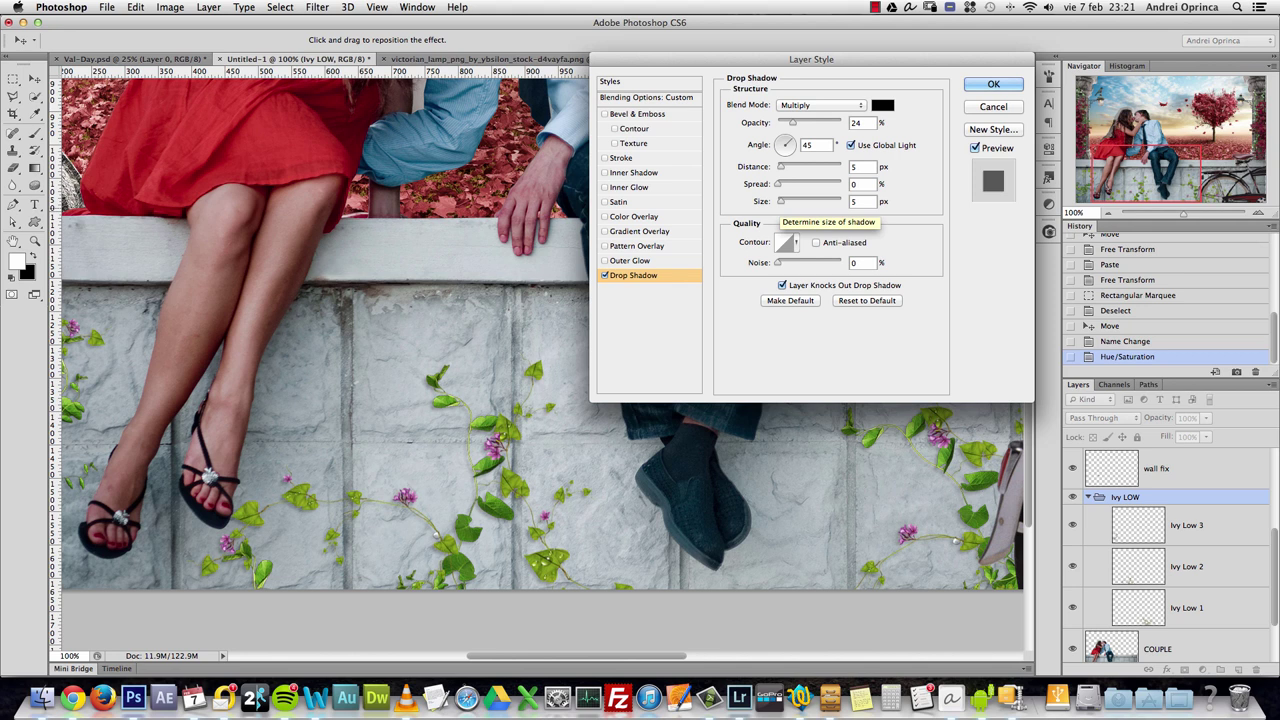
{"action": "key", "text": "Return"}
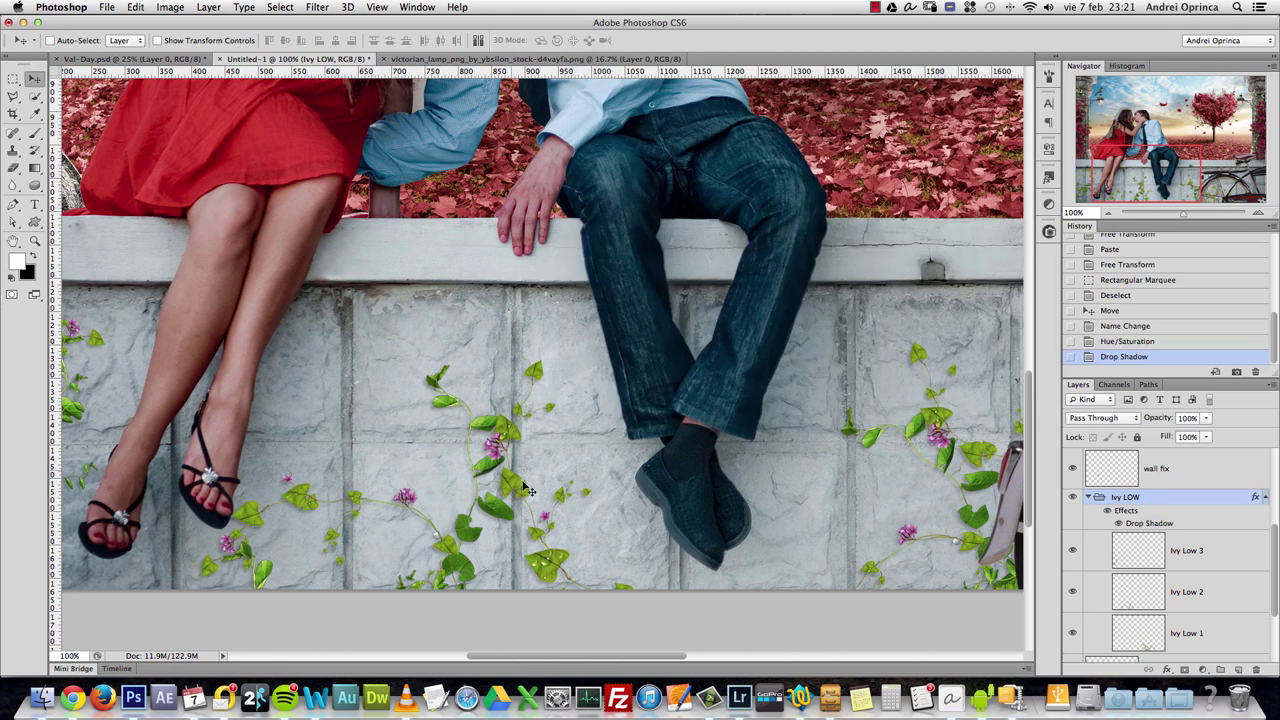
{"action": "left_click", "coordinate": [585, 487], "text": "alt"}
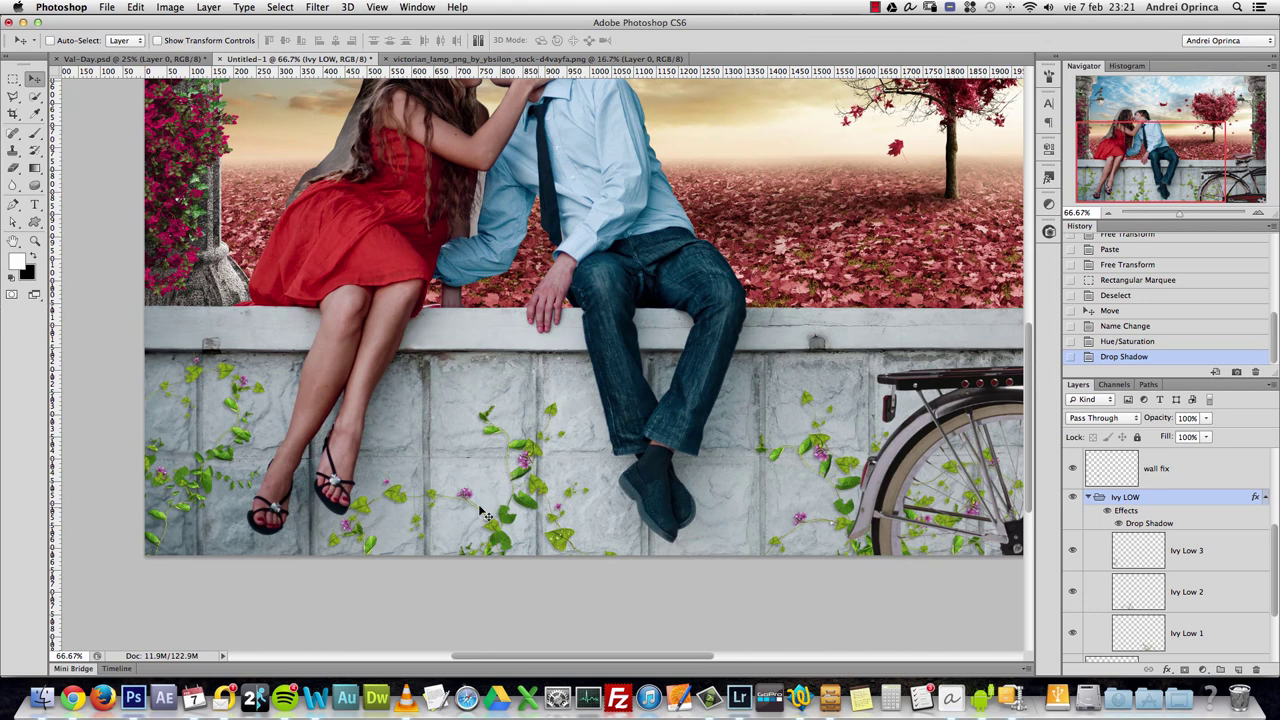
{"action": "left_click", "coordinate": [1265, 497]}
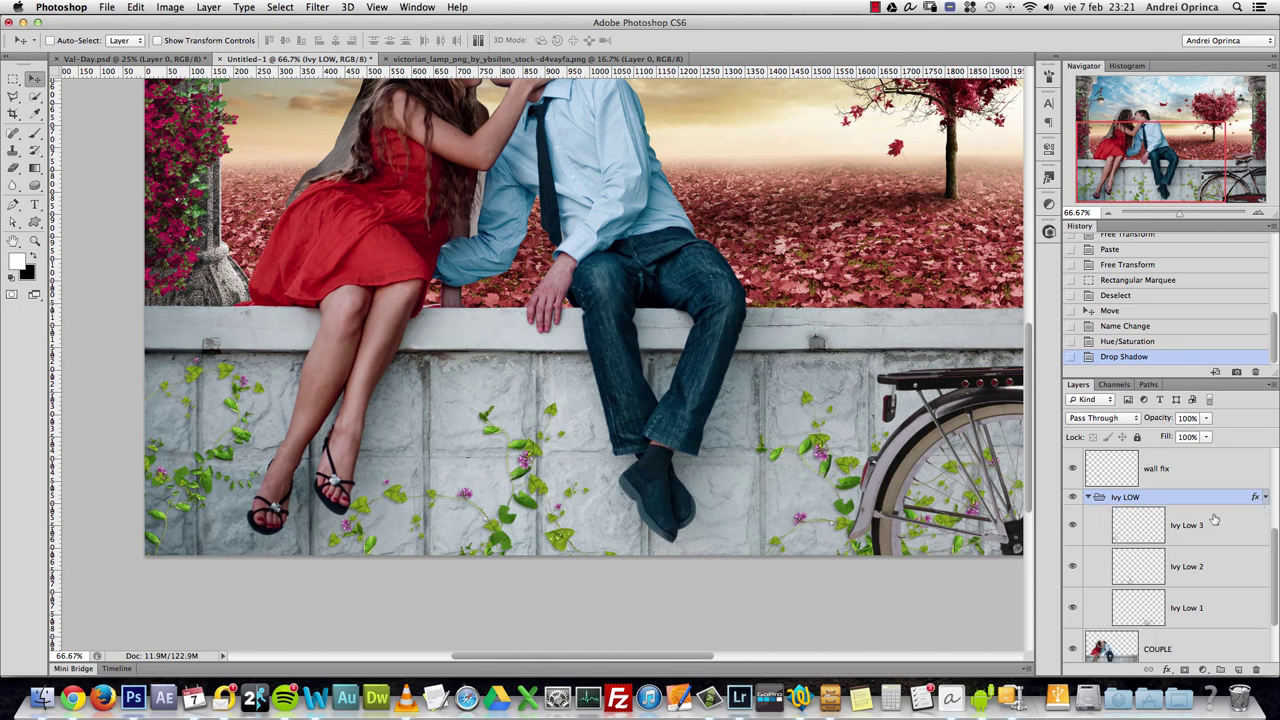
- Collapse the Ivy LOW group and make the bike layer active
{"action": "left_click", "coordinate": [1090, 499]}
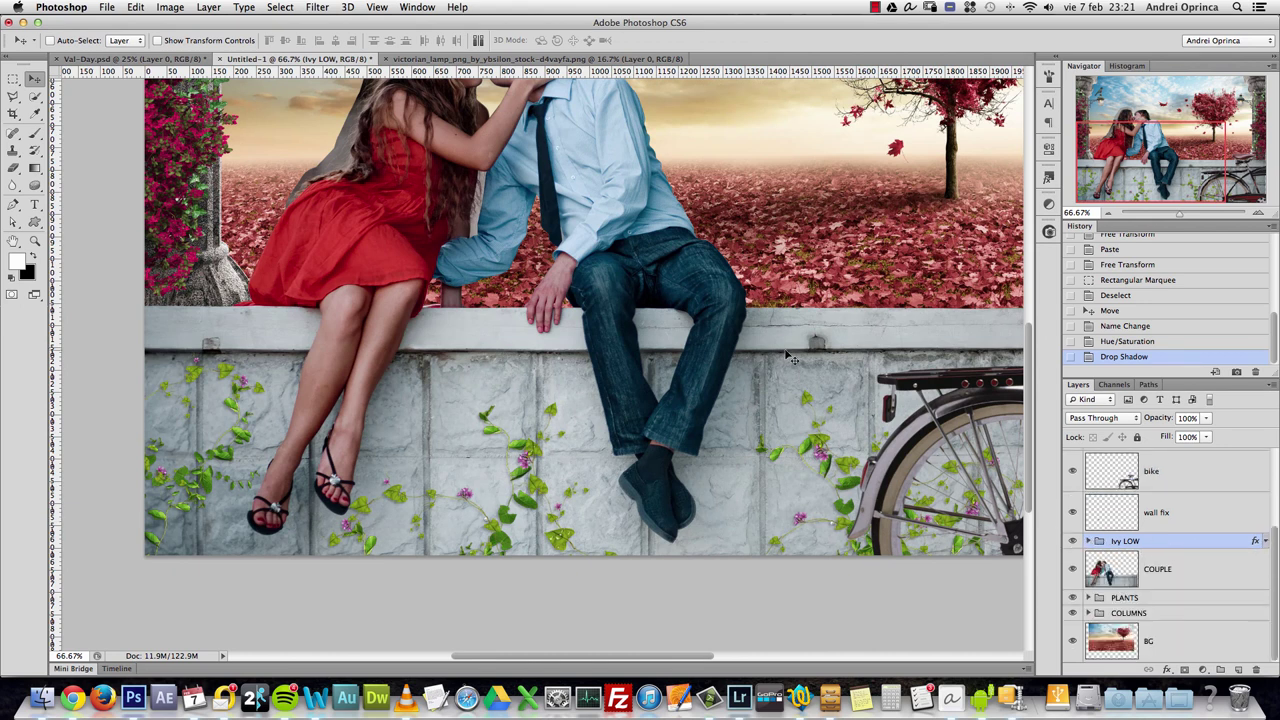
{"action": "left_click", "coordinate": [855, 440], "text": "alt"}
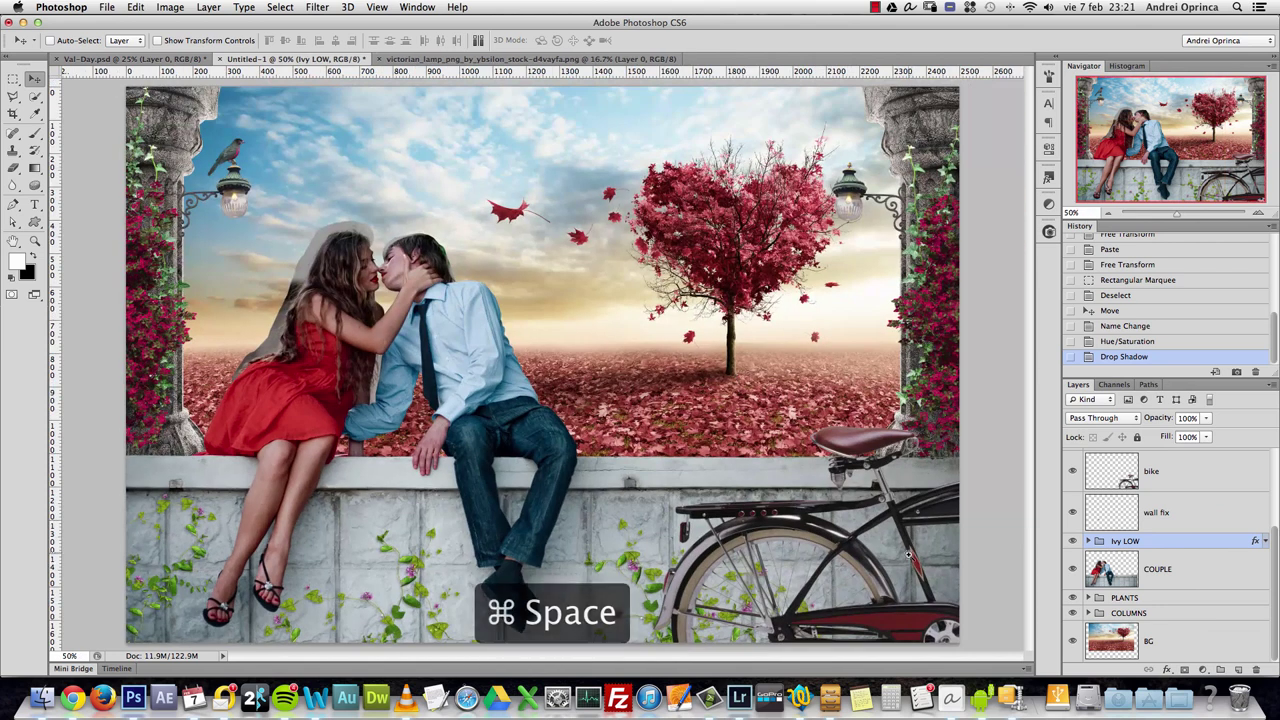
{"action": "left_click", "coordinate": [840, 493], "text": "super"}
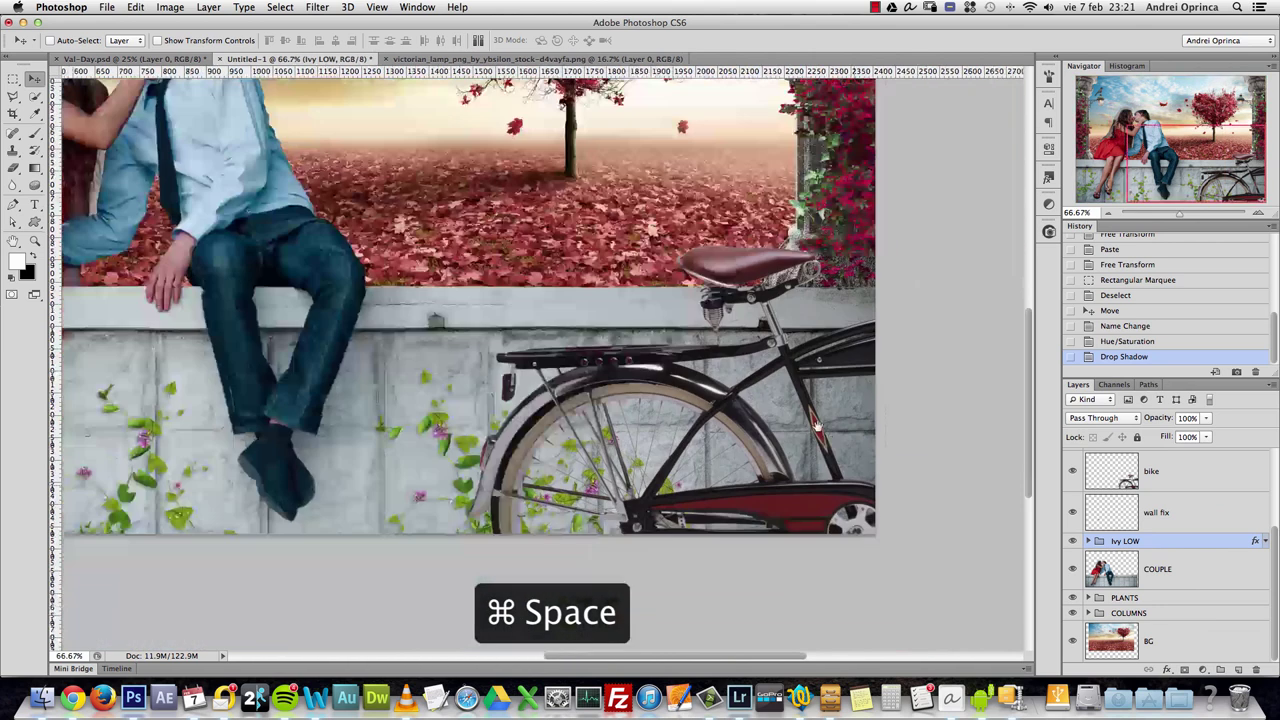
{"action": "left_click_drag", "start_coordinate": [818, 425], "coordinate": [796, 382]}
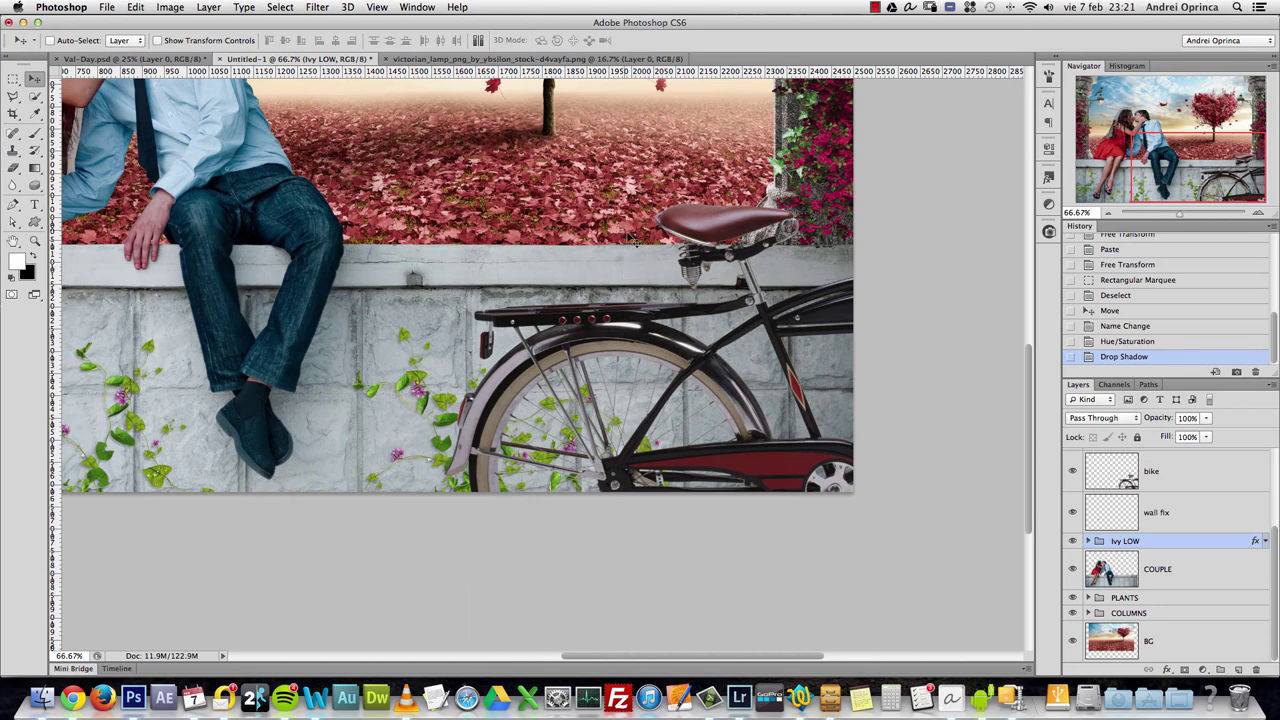
{"action": "left_click", "coordinate": [716, 234], "text": "super"}
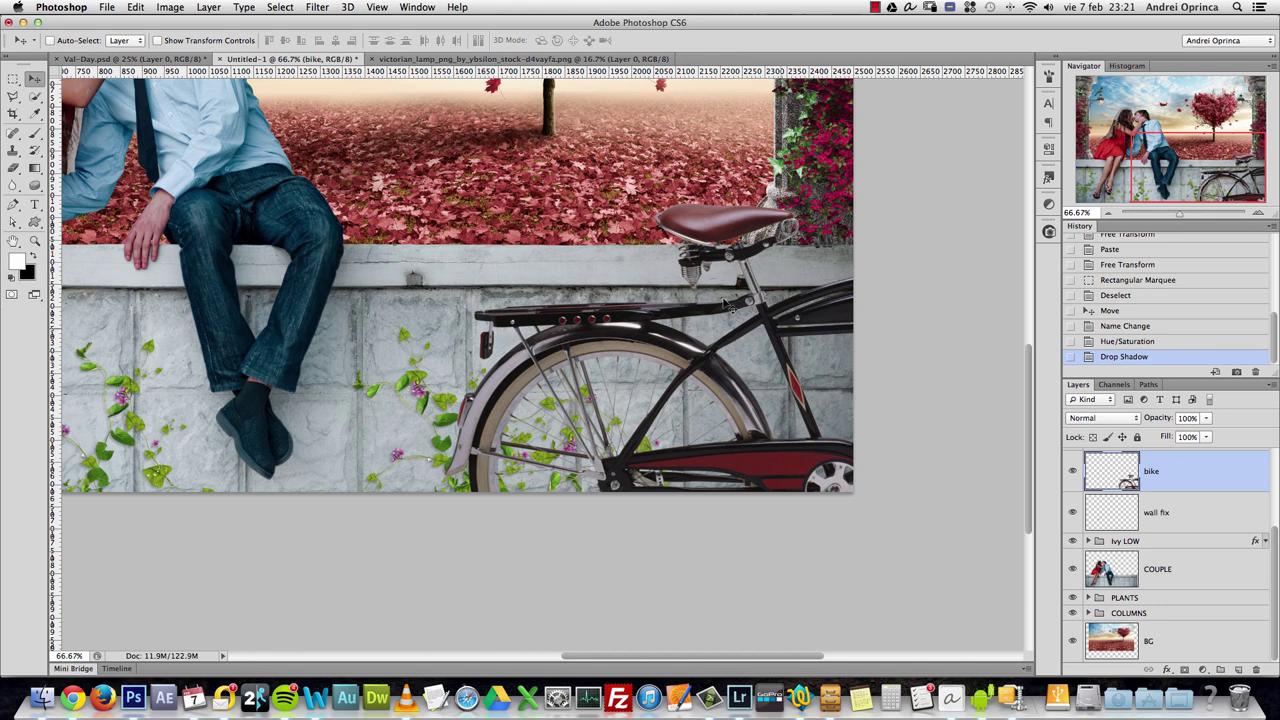
- Add a drop shadow to the bike with 23% opacity, 30 px distance and 29 px size, compare it on and off, and apply it
{"action": "double_click", "coordinate": [1178, 467]}
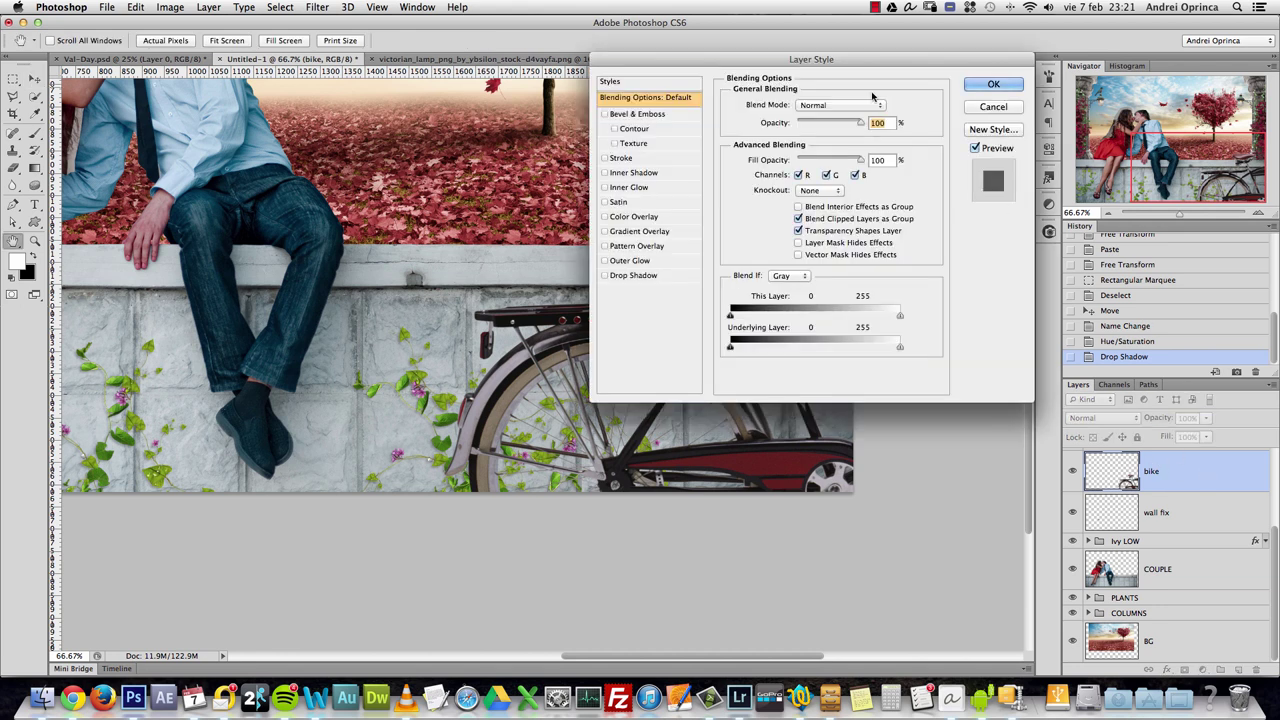
{"action": "left_click_drag", "start_coordinate": [843, 59], "coordinate": [1008, 115]}
{"action": "left_click", "coordinate": [805, 332]}
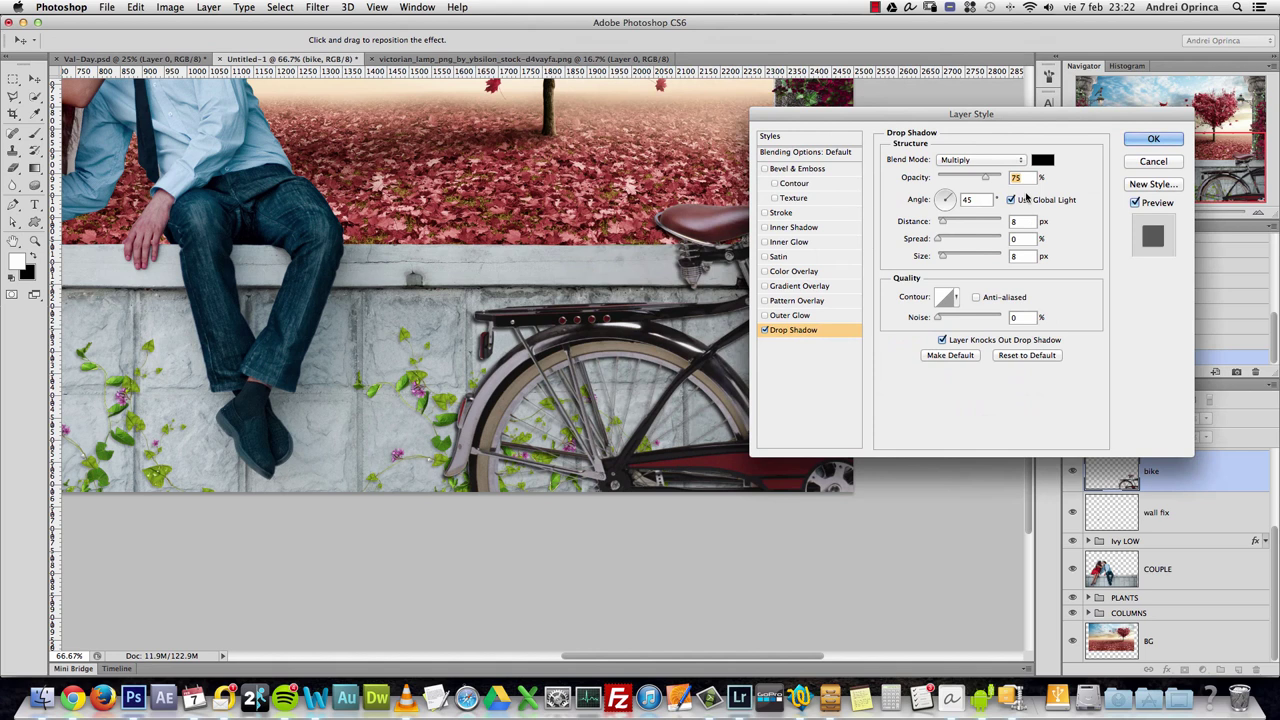
{"action": "left_click_drag", "start_coordinate": [942, 221], "coordinate": [949, 258]}
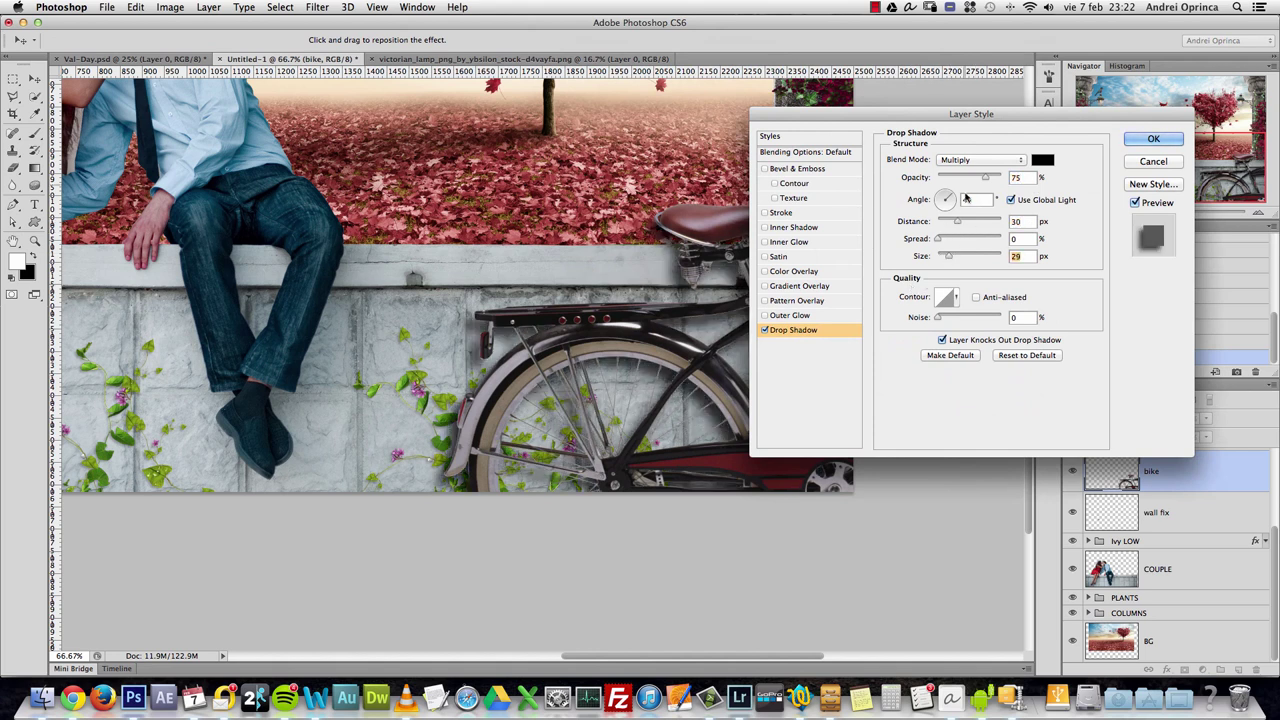
{"action": "left_click", "coordinate": [953, 178]}
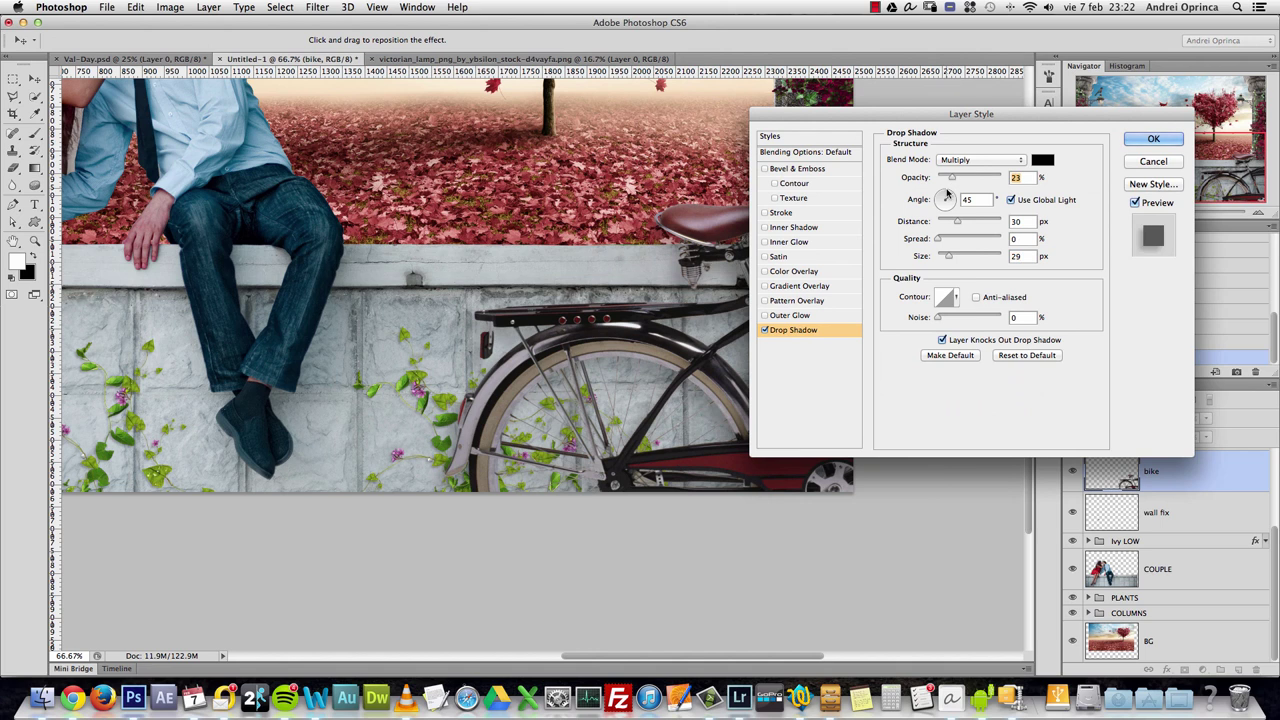
{"action": "left_click", "coordinate": [765, 330]}
{"action": "left_click", "coordinate": [765, 330]}
{"action": "left_click", "coordinate": [1153, 138]}
- Examine the bike's shadow up close around the saddle, the wall ledge and the leaves behind it
{"action": "key", "text": "super+space"}
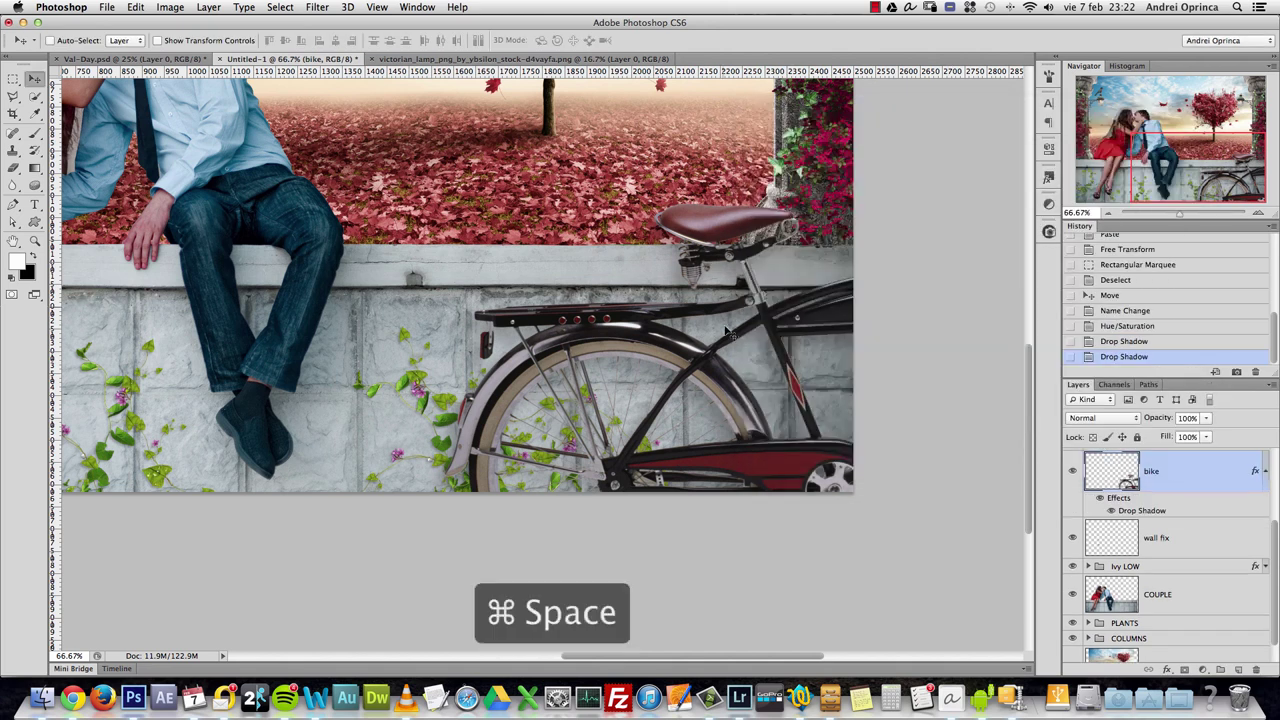
{"action": "left_click", "coordinate": [735, 297]}
{"action": "left_click", "coordinate": [735, 297]}
{"action": "left_click_drag", "start_coordinate": [634, 156], "coordinate": [731, 316]}
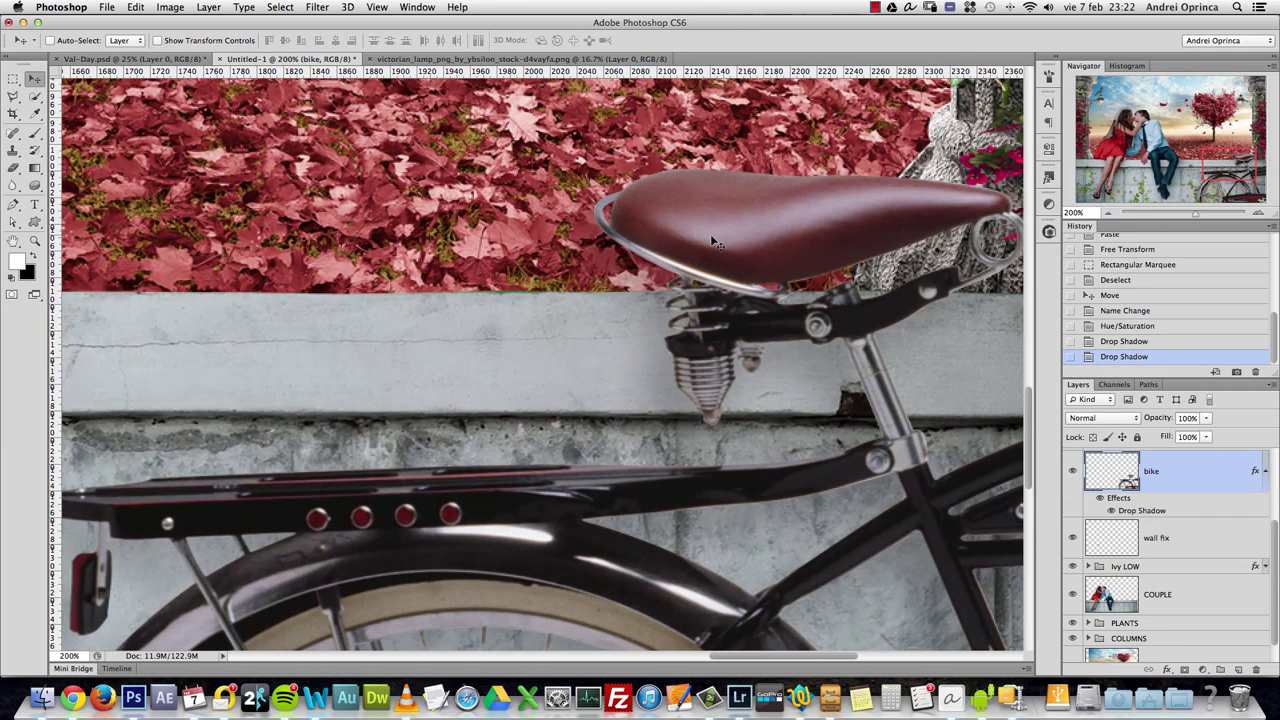
{"action": "key", "text": "alt+space"}
{"action": "left_click", "coordinate": [621, 326]}
{"action": "left_click", "coordinate": [622, 328]}
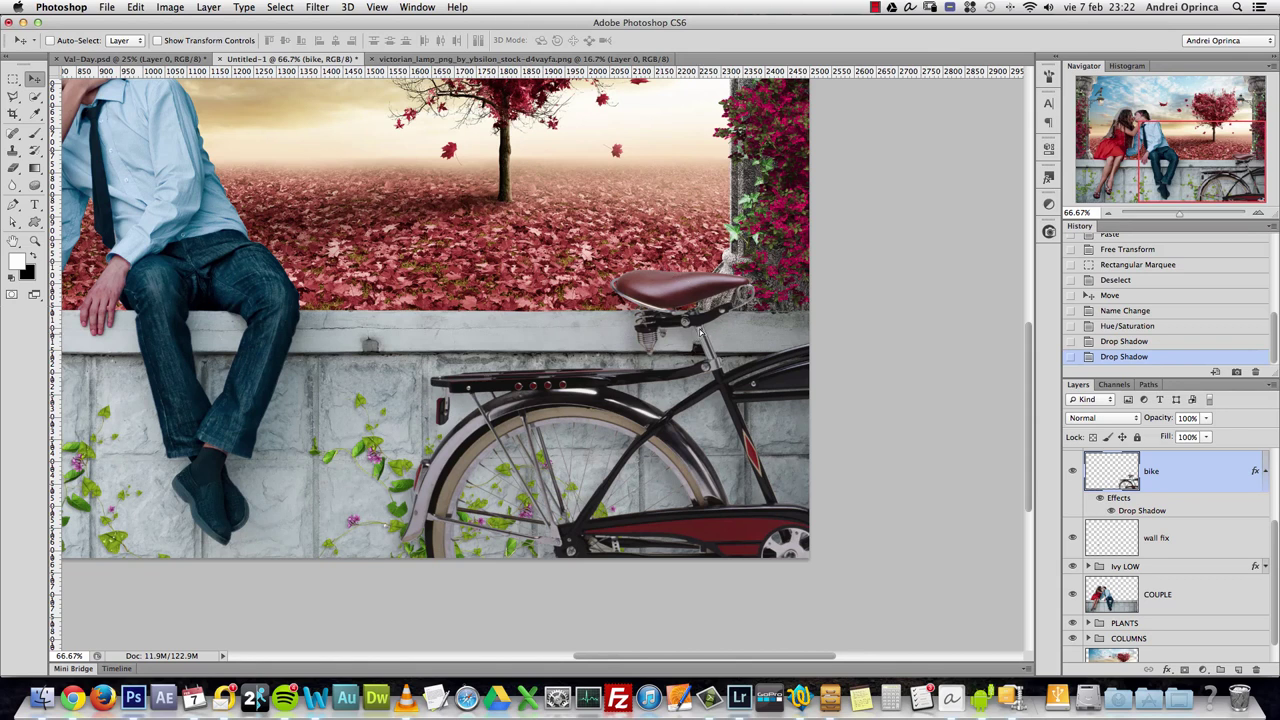
- Try moving the bike lower along the wall, and revert to the state before the move
{"action": "left_click_drag", "start_coordinate": [700, 330], "coordinate": [689, 365]}
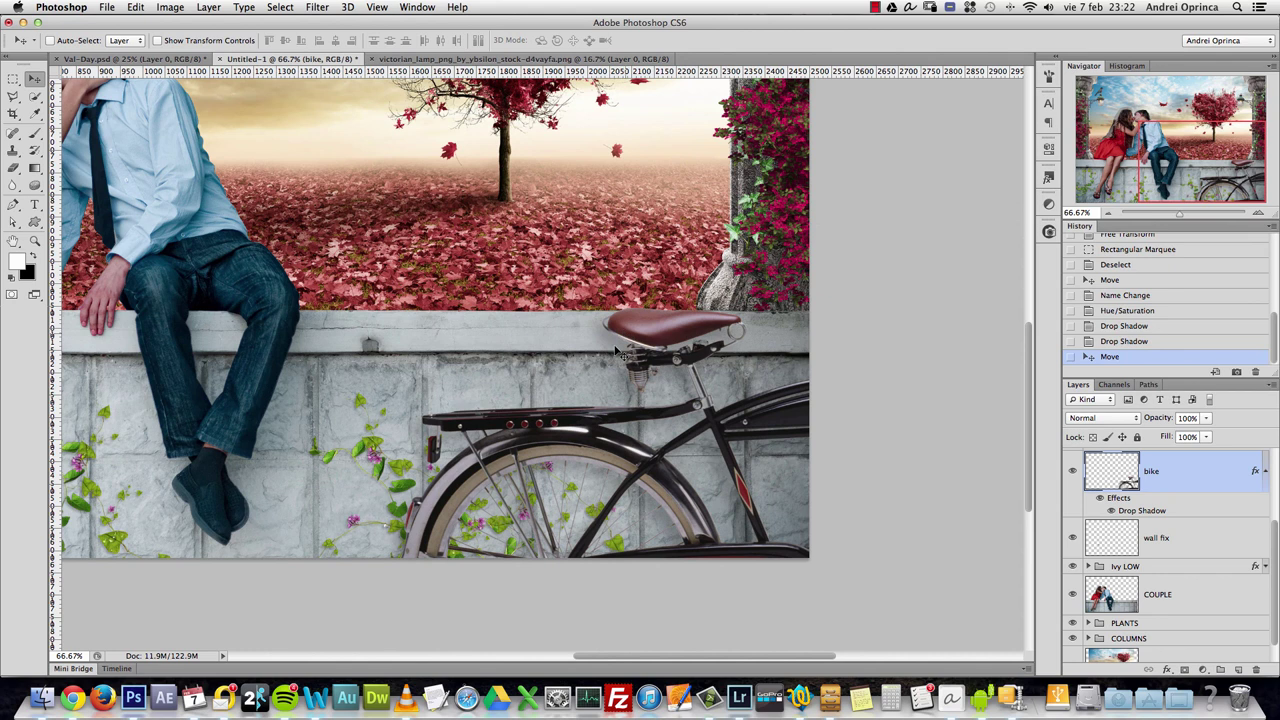
{"action": "left_click_drag", "start_coordinate": [653, 330], "coordinate": [672, 360]}
{"action": "left_click", "coordinate": [1124, 342]}
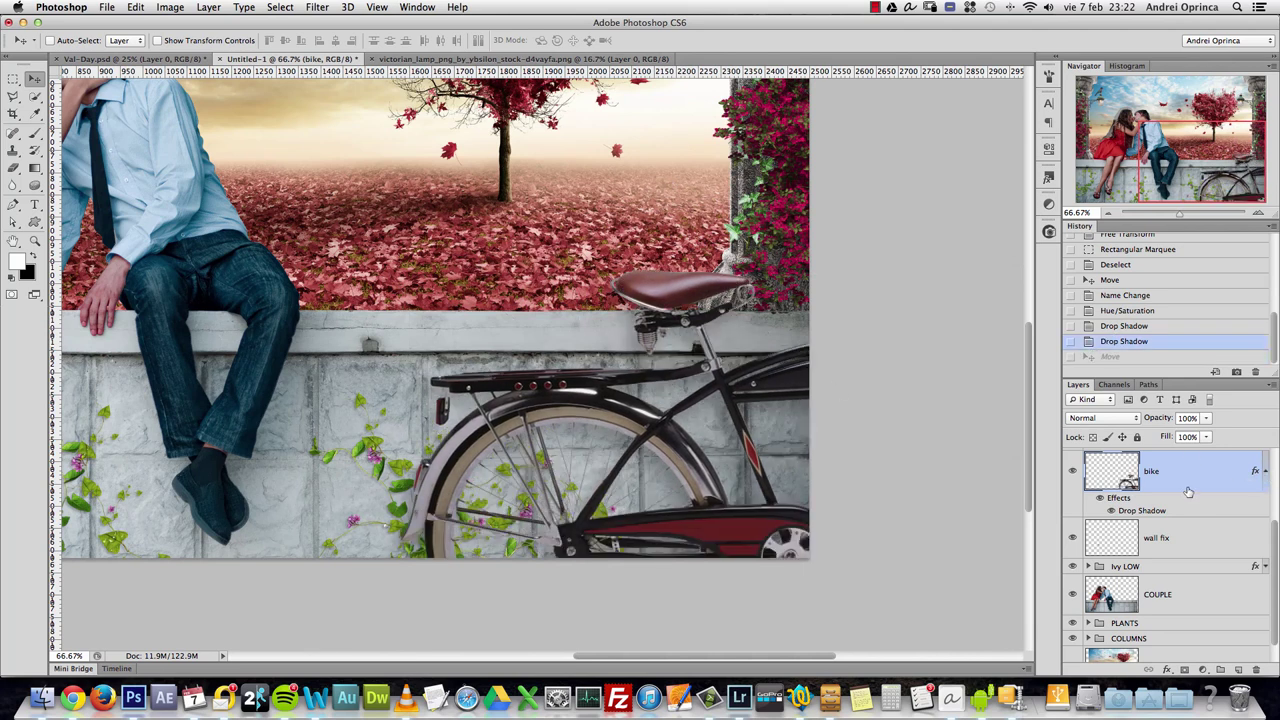
- Separate the bike's drop shadow effect into its own layer
{"action": "right_click", "coordinate": [1256, 474]}
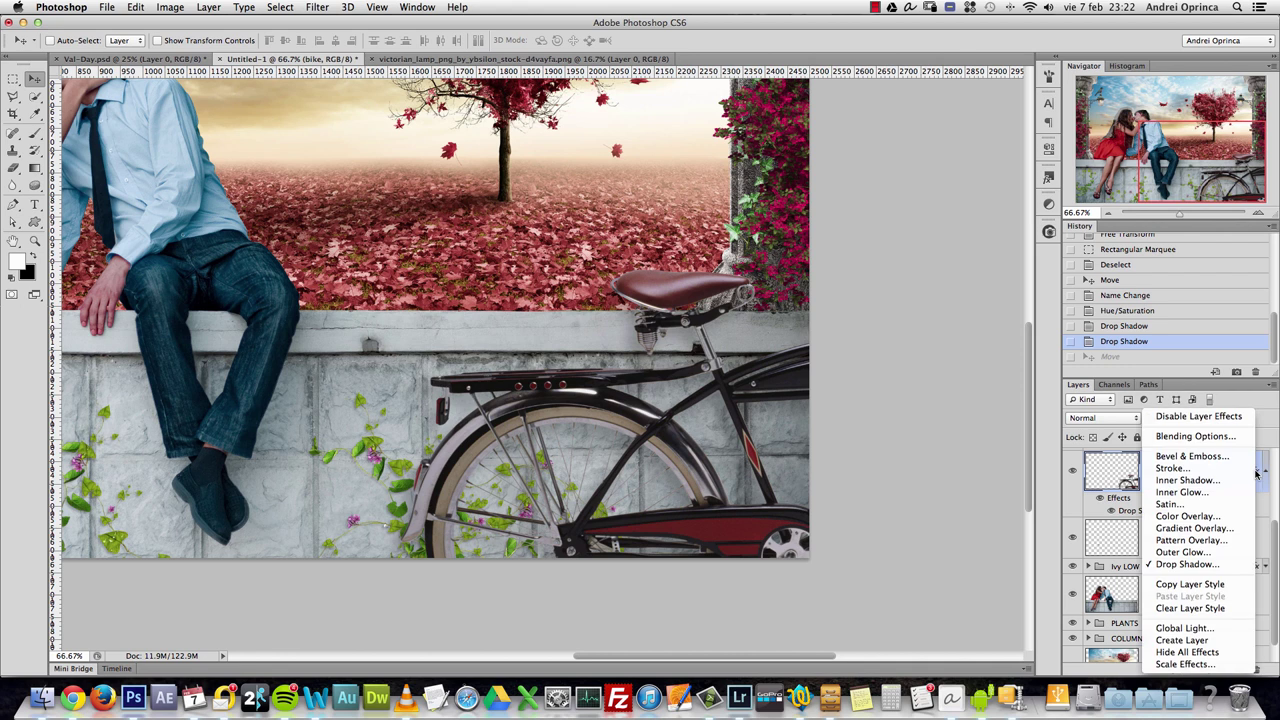
{"action": "left_click", "coordinate": [1256, 478]}
{"action": "right_click", "coordinate": [1256, 471]}
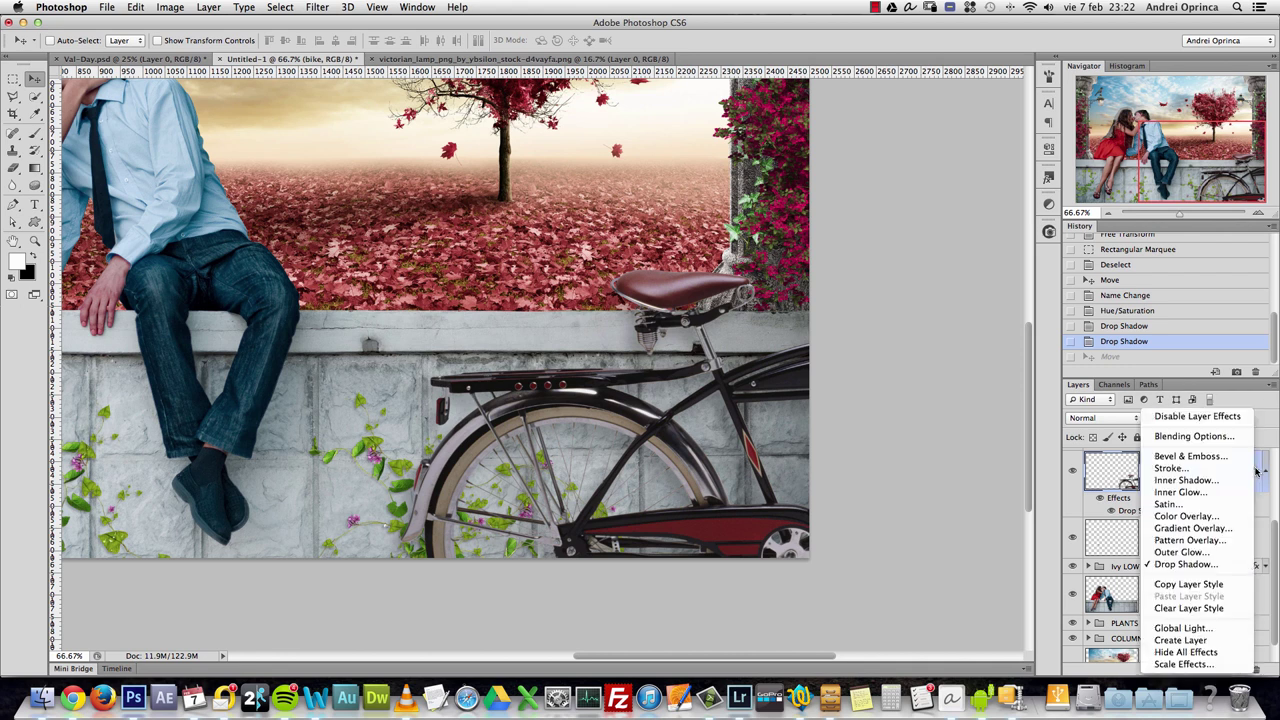
{"action": "left_click", "coordinate": [1183, 640]}
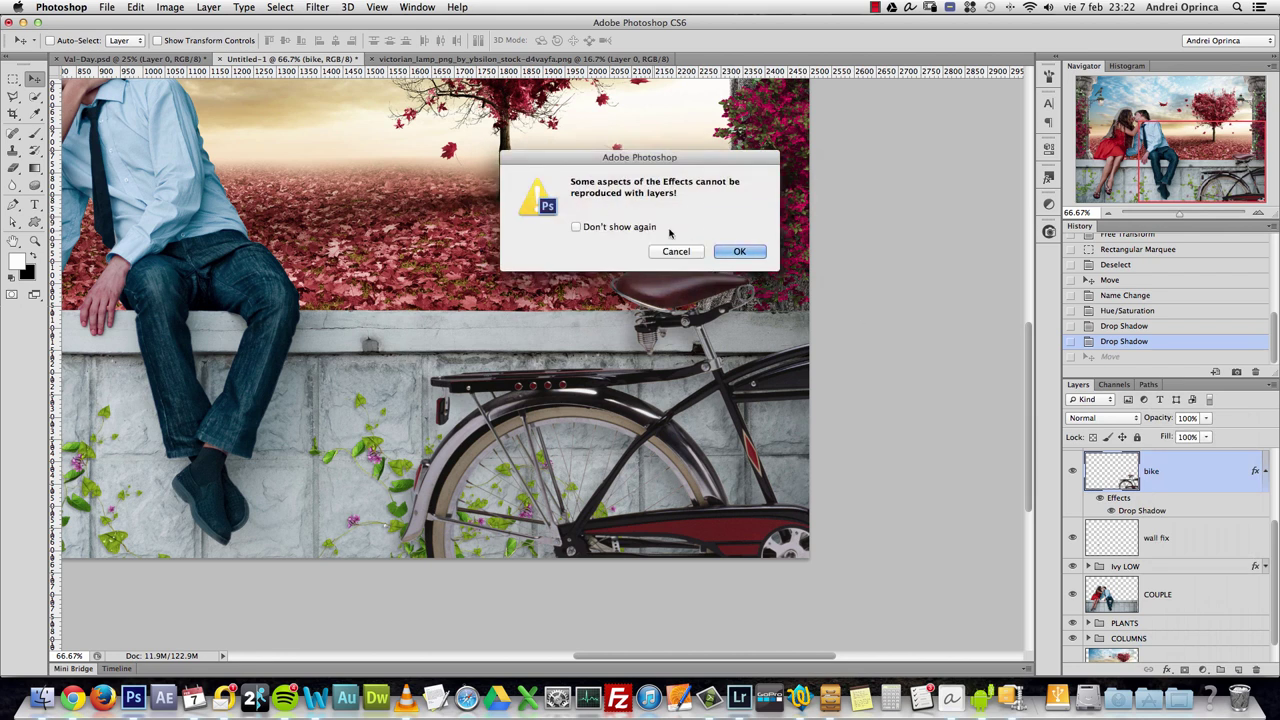
{"action": "left_click", "coordinate": [740, 253]}
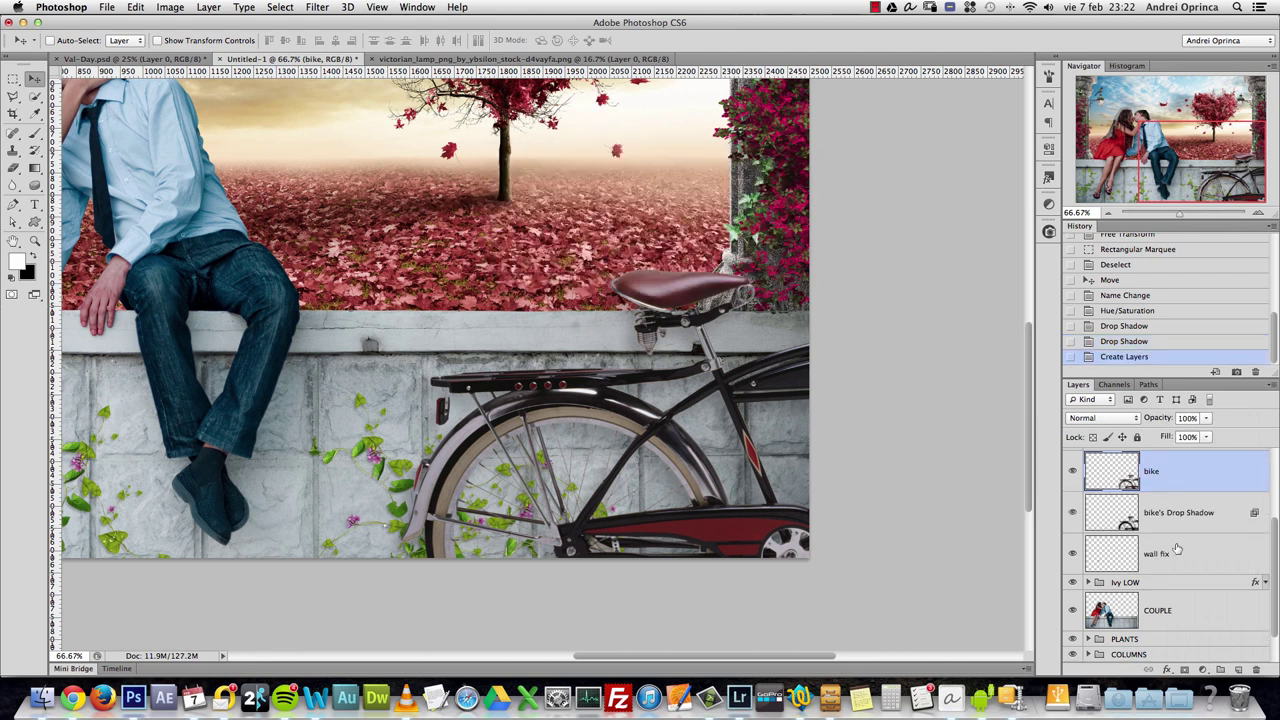
- Hide the bike and compare the wall with and without the separate shadow layer, leaving the shadow visible
{"action": "left_click", "coordinate": [1072, 470]}
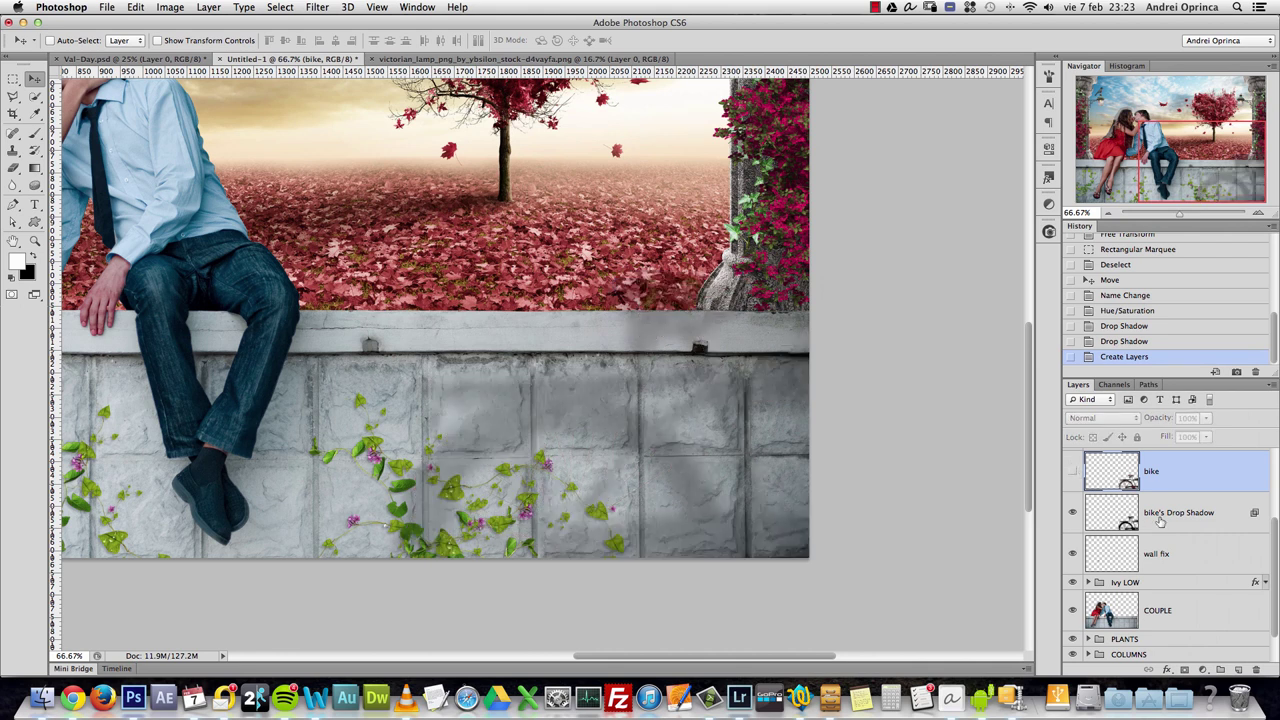
{"action": "left_click", "coordinate": [1072, 512]}
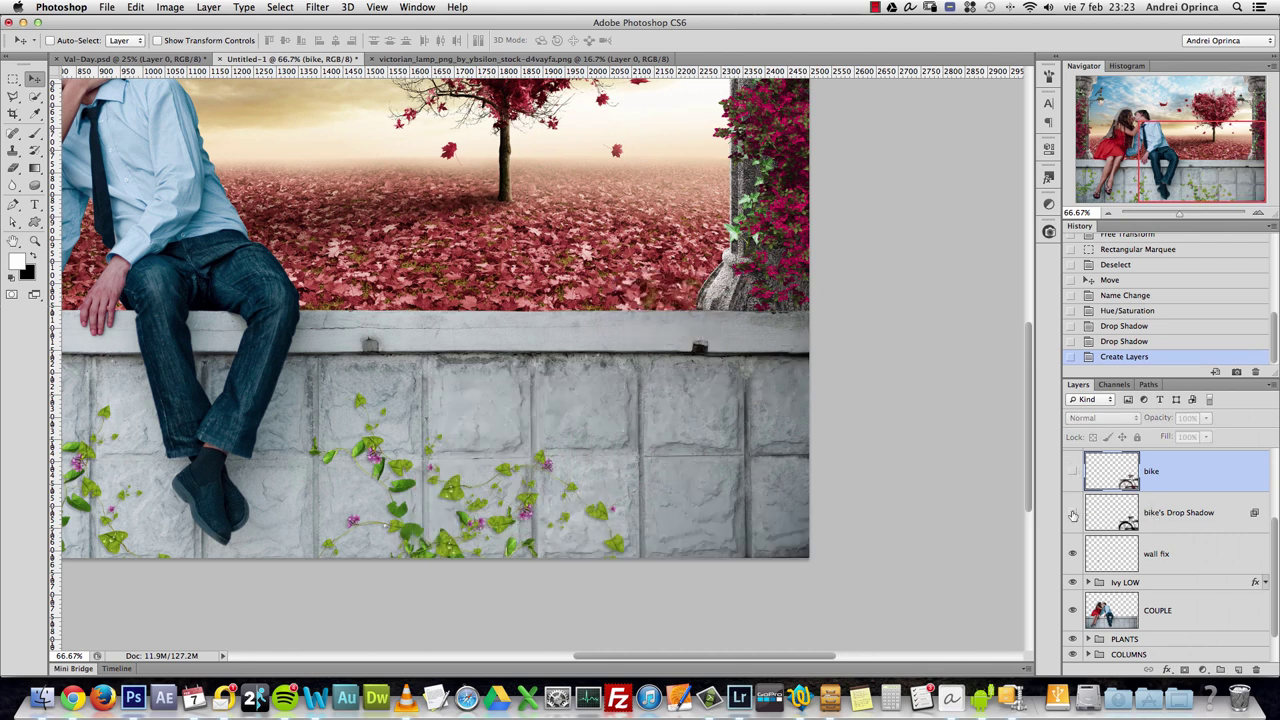
{"action": "left_click", "coordinate": [1072, 512]}
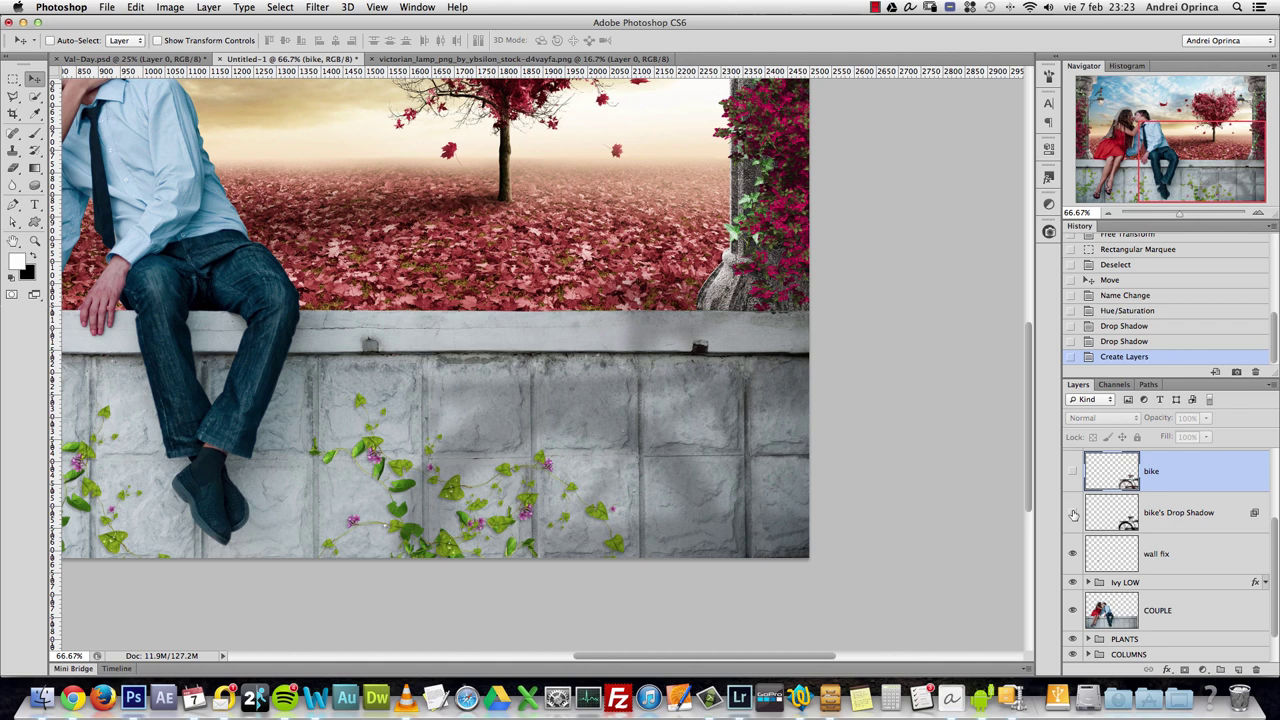
{"action": "left_click", "coordinate": [1073, 513]}
{"action": "left_click", "coordinate": [1073, 513]}
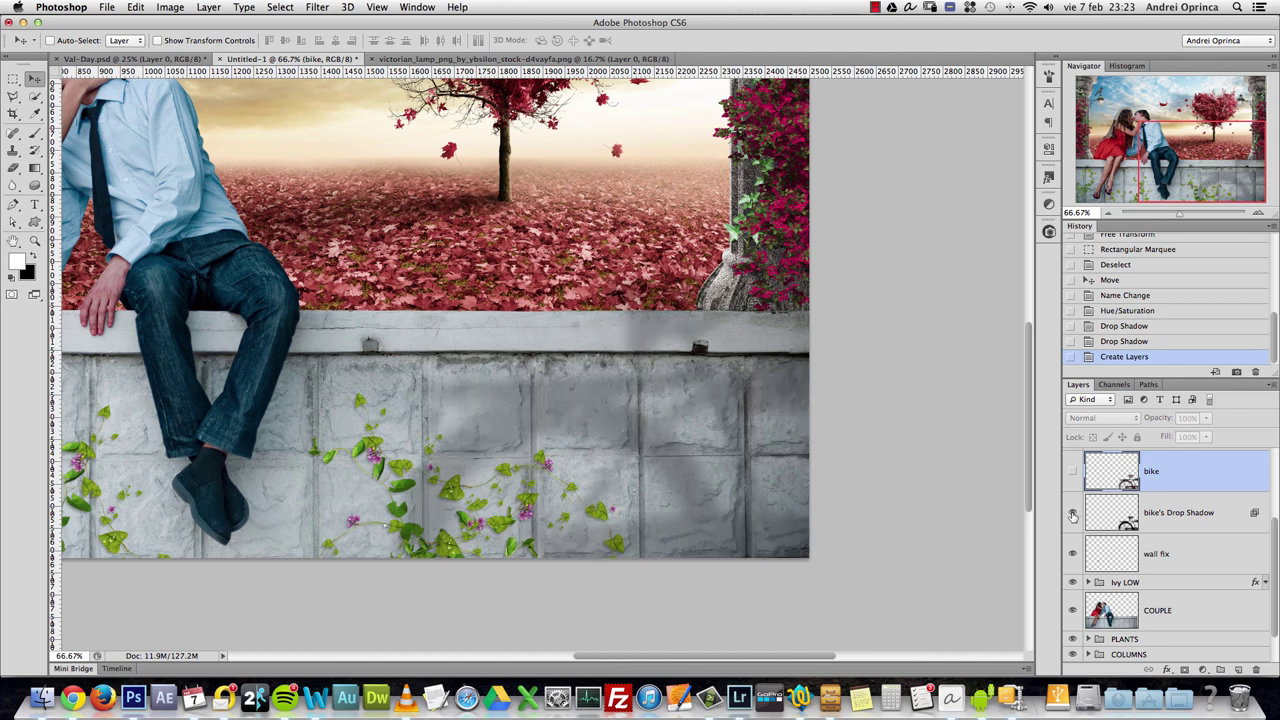
- Load the COUPLE layer's outline as a selection, invert it, and make the bike's Drop Shadow layer active
{"action": "left_click", "coordinate": [1178, 518]}
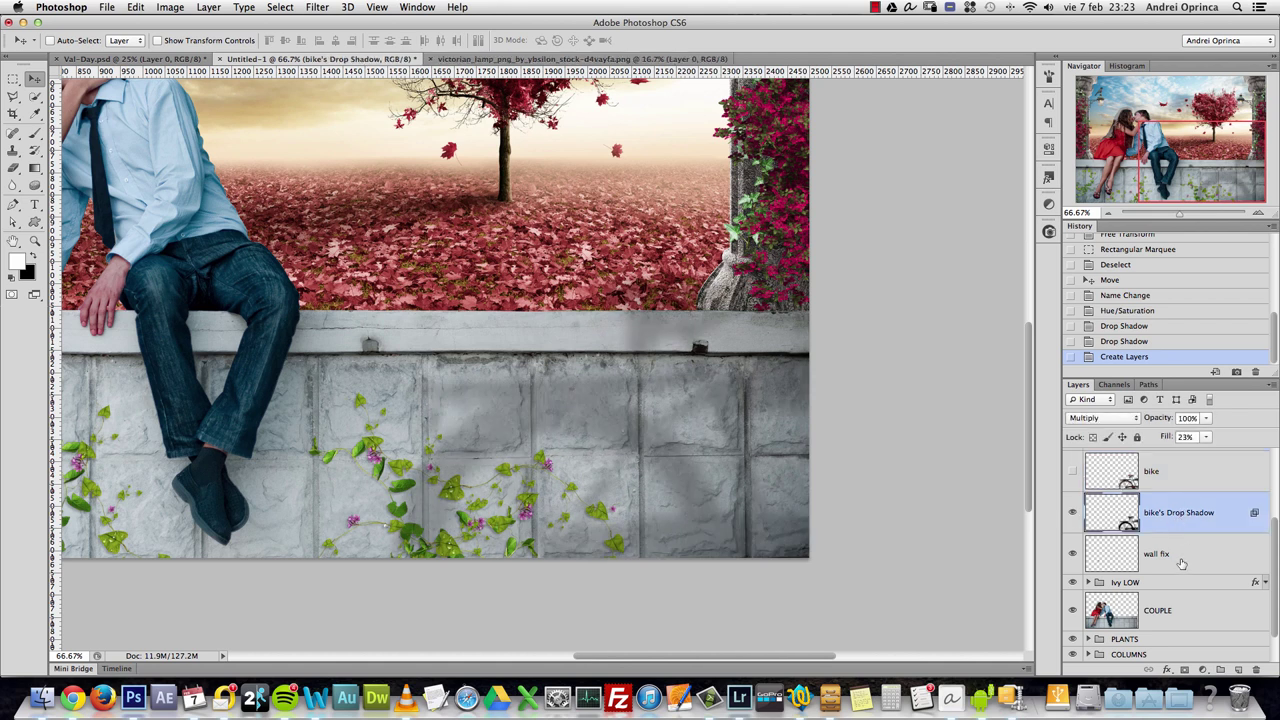
{"action": "left_click", "coordinate": [1179, 612]}
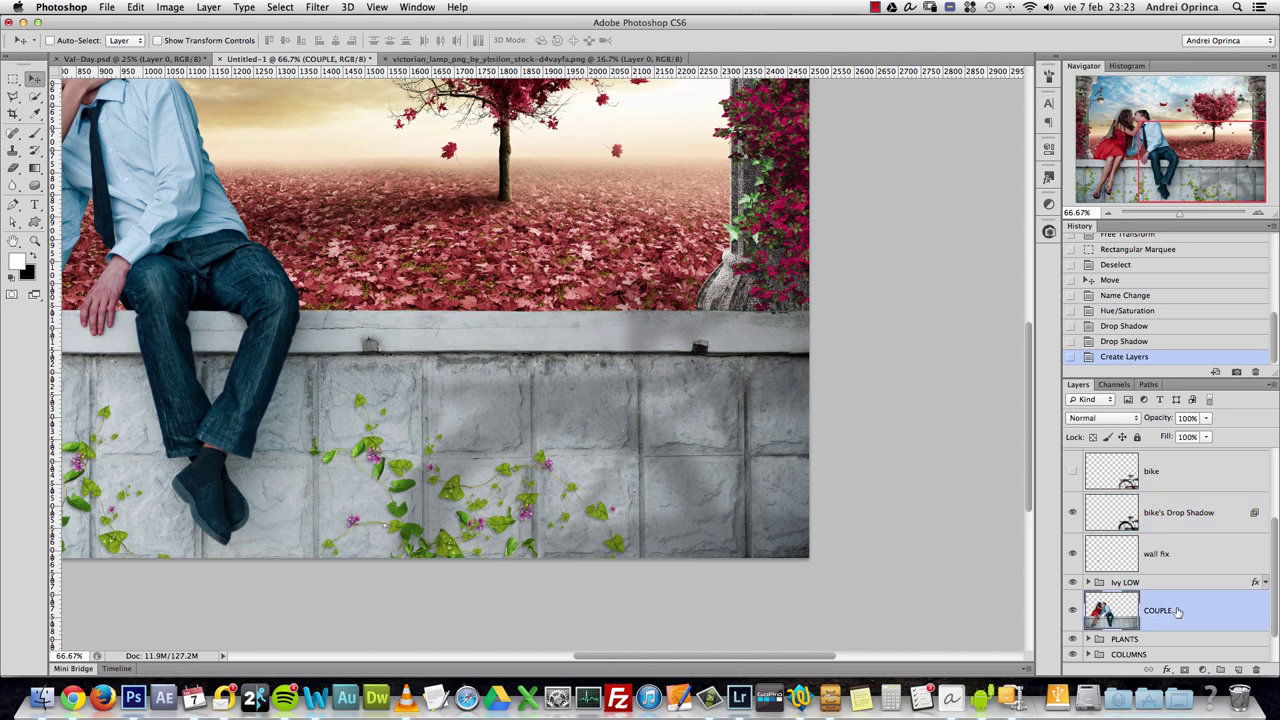
{"action": "left_click", "coordinate": [1112, 620], "text": "super"}
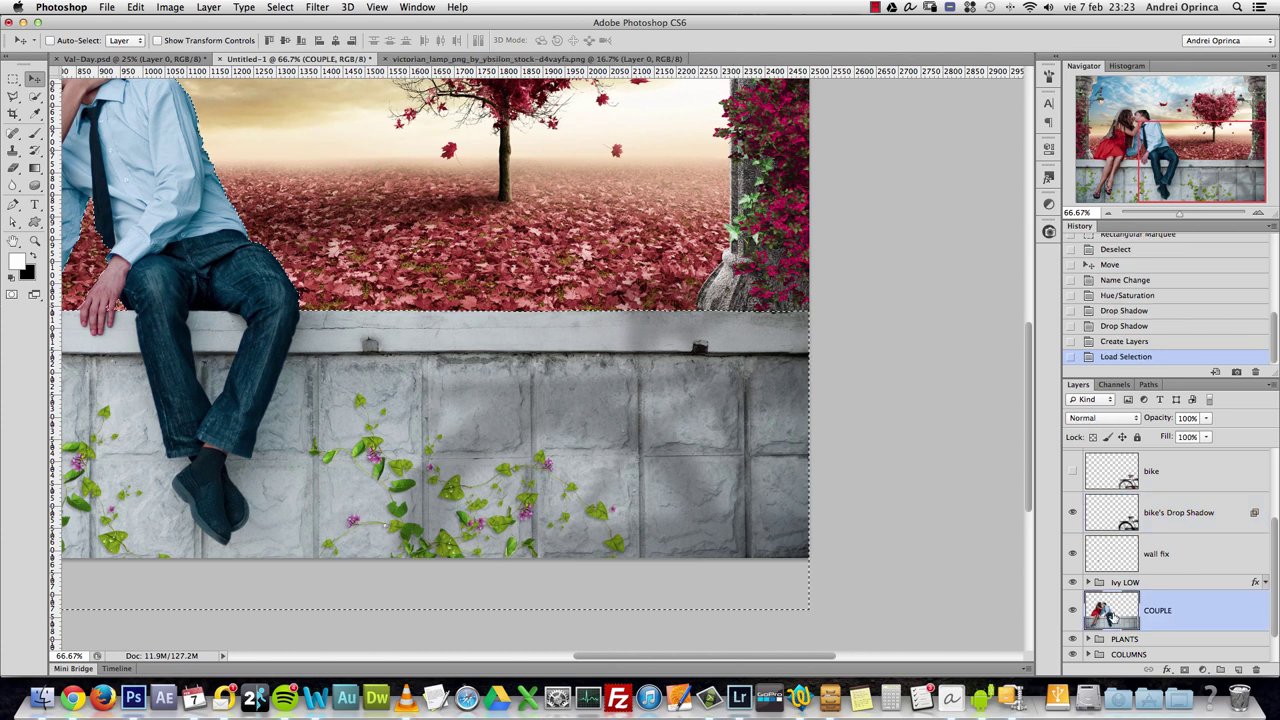
{"action": "left_click", "coordinate": [1185, 526]}
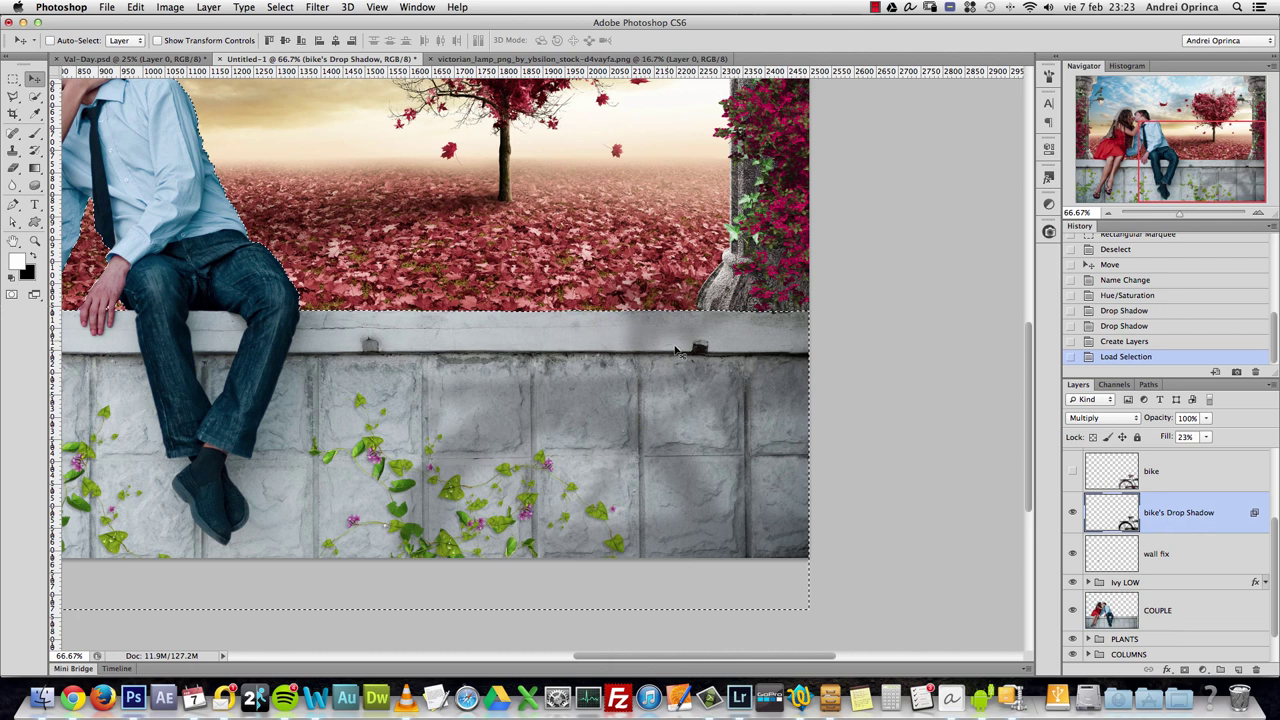
{"action": "key", "text": "shift+super+i"}
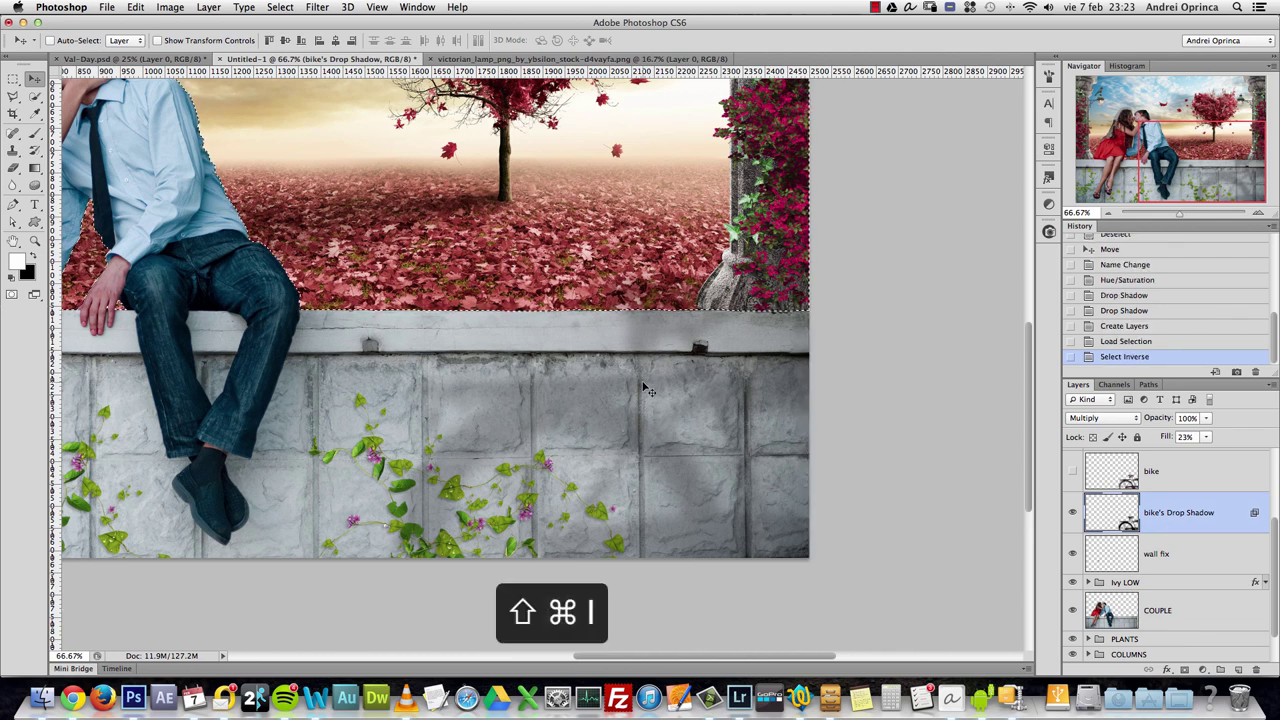
- Erase the bike's shadow from the background above the wall's top edge using a 250 px eraser, and clear the selection
{"action": "key", "text": "e"}
{"action": "key", "text": "bracketright"}
{"action": "key", "text": "bracketright"}
{"action": "key", "text": "bracketright"}
{"action": "key", "text": "bracketright"}
{"action": "key", "text": "bracketright"}
{"action": "key", "text": "bracketright"}
{"action": "key", "text": "bracketright"}
{"action": "key", "text": "bracketright"}
{"action": "key", "text": "bracketright"}
{"action": "key", "text": "bracketright"}
{"action": "key", "text": "bracketright"}
{"action": "key", "text": "bracketright"}
{"action": "key", "text": "bracketright"}
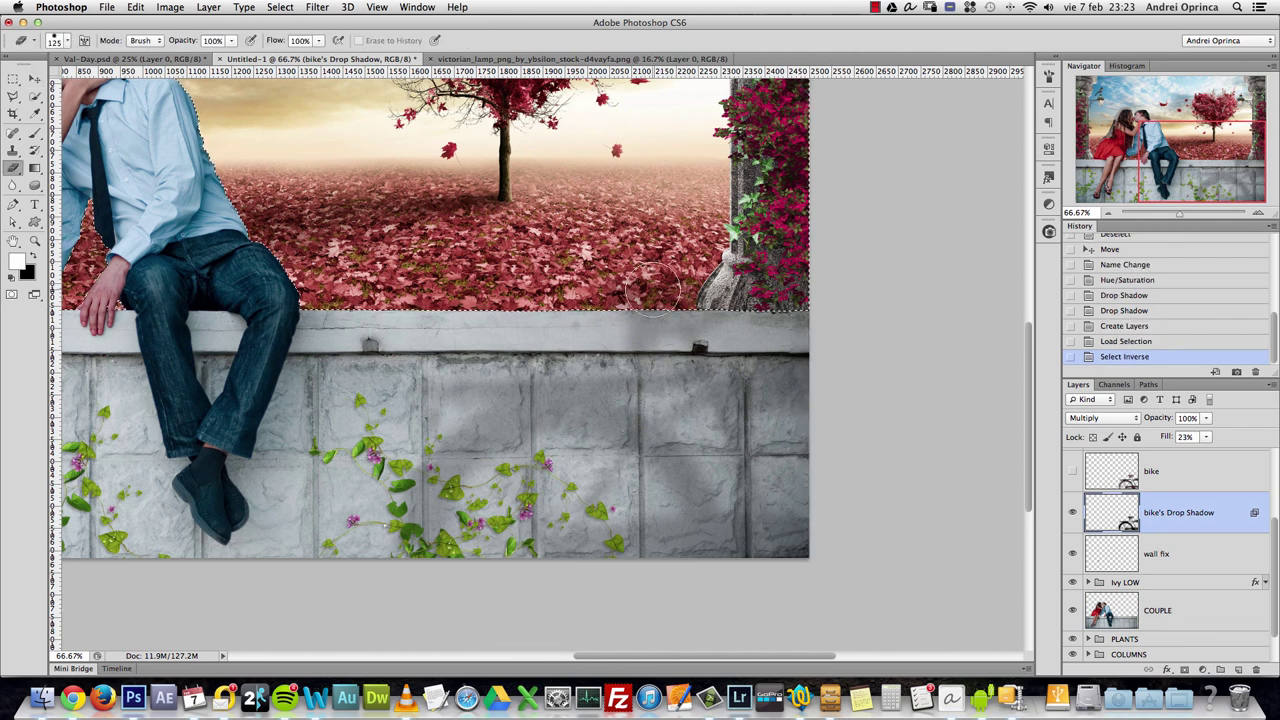
{"action": "mouse_move", "coordinate": [623, 295]}
{"action": "left_mouse_down"}
{"action": "mouse_move", "coordinate": [795, 307]}
{"action": "mouse_move", "coordinate": [595, 287]}
{"action": "mouse_move", "coordinate": [857, 286]}
{"action": "left_mouse_up"}
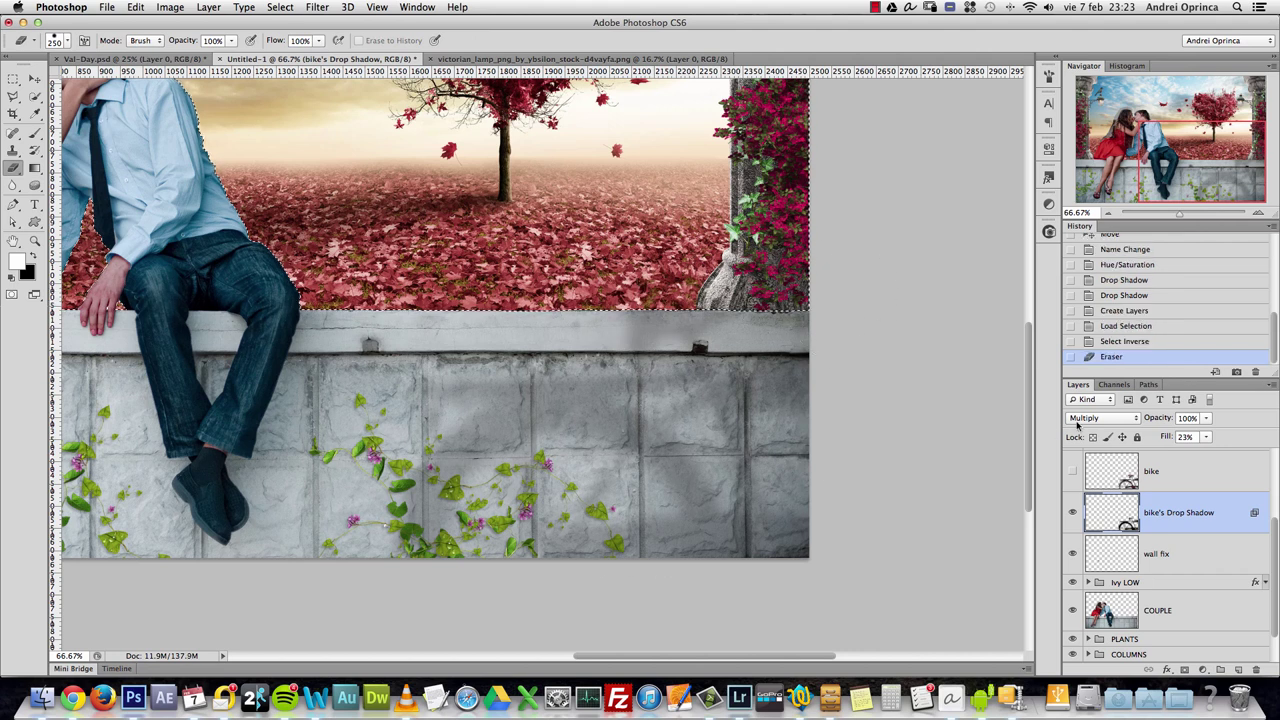
{"action": "key", "text": "super+d"}
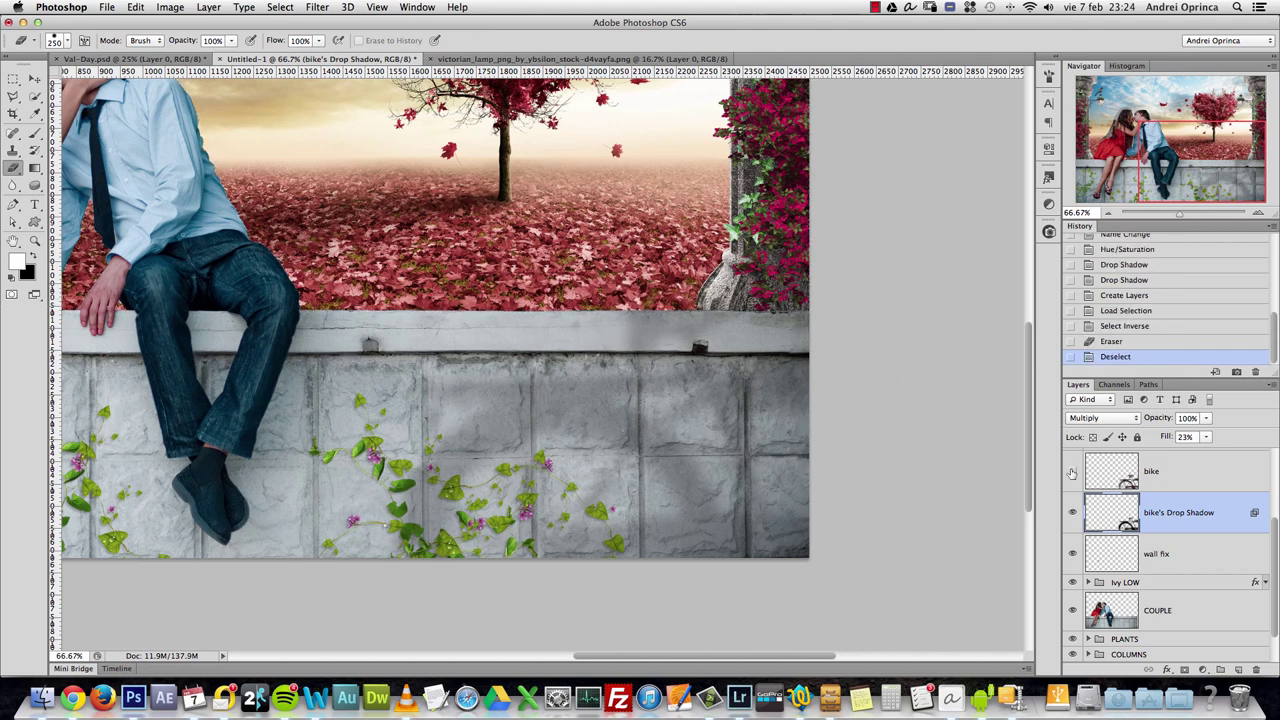
- Show the bike again, link it with its drop shadow layer, and leave only the bike layer selected
{"action": "left_click", "coordinate": [1072, 471]}
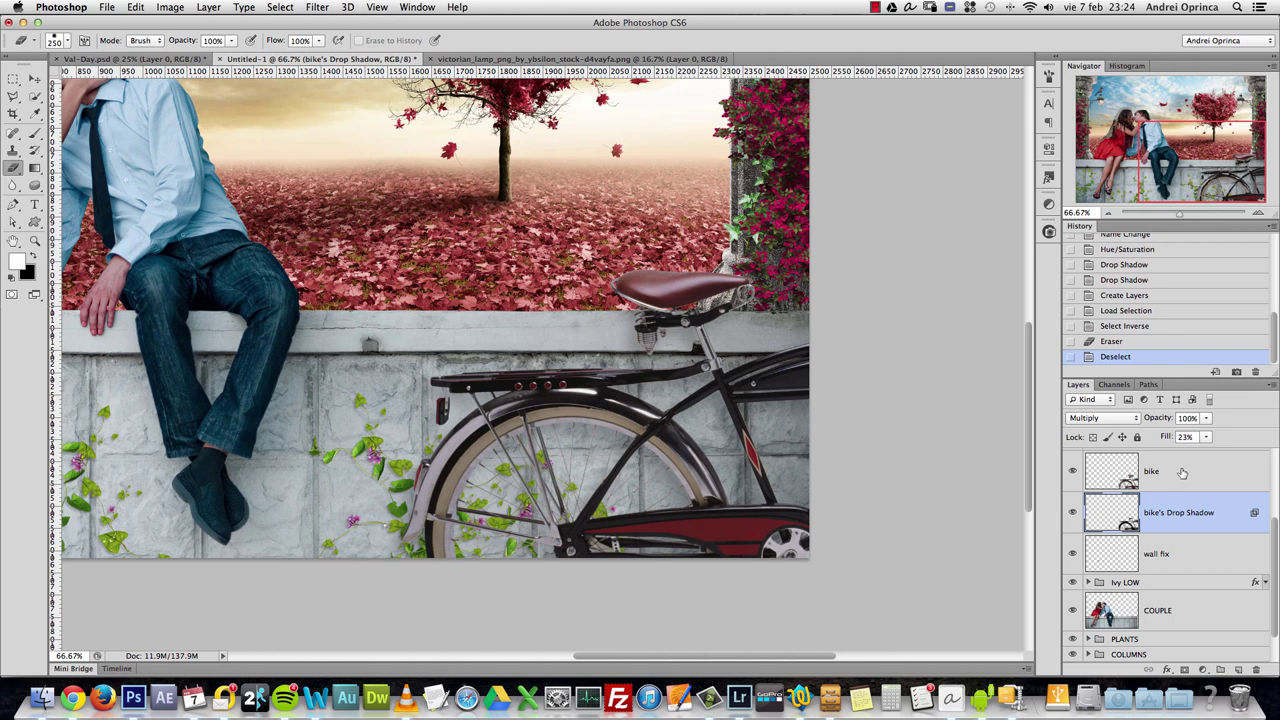
{"action": "left_click", "coordinate": [33, 79]}
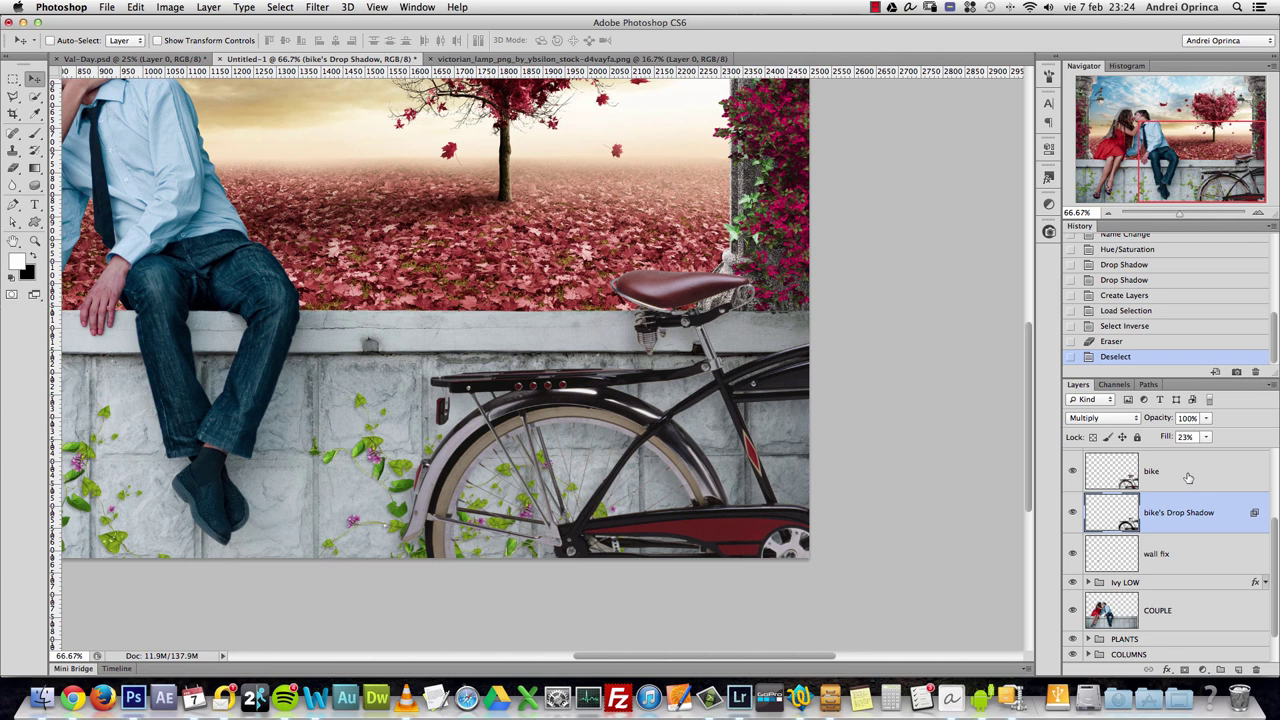
{"action": "left_click", "coordinate": [1235, 485], "text": "shift"}
{"action": "right_click", "coordinate": [1205, 468]}
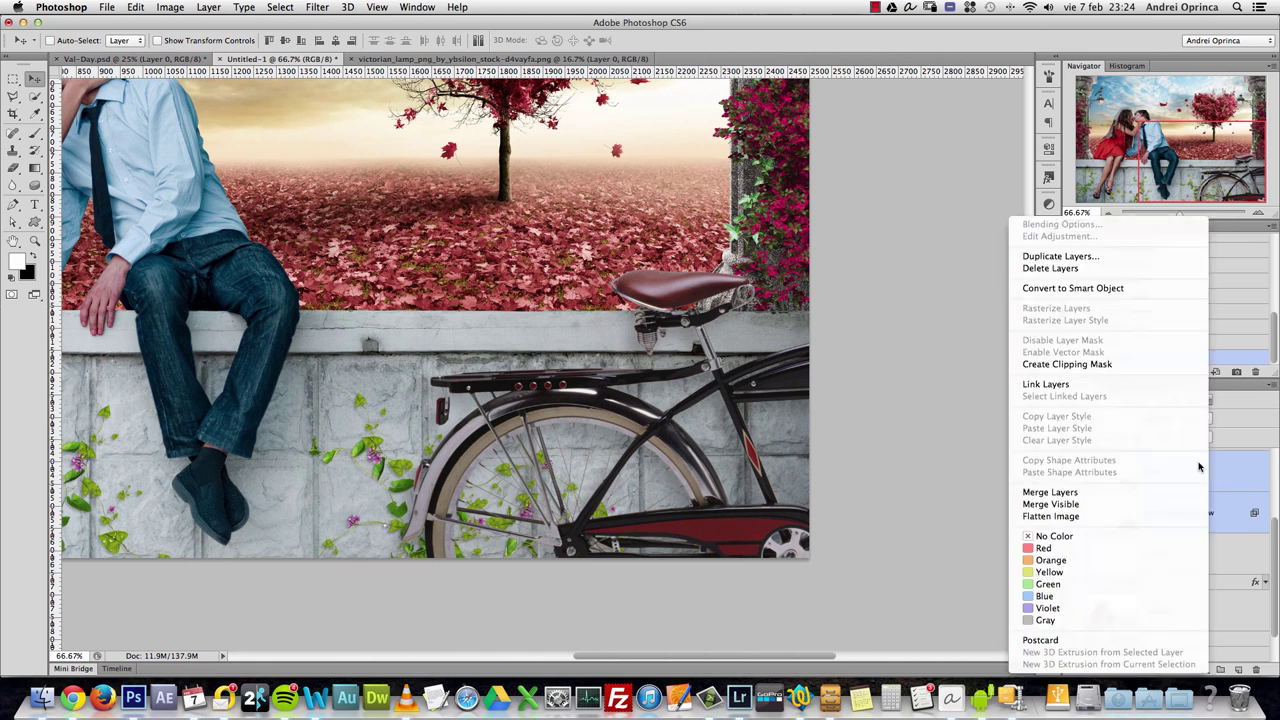
{"action": "left_click", "coordinate": [1066, 386]}
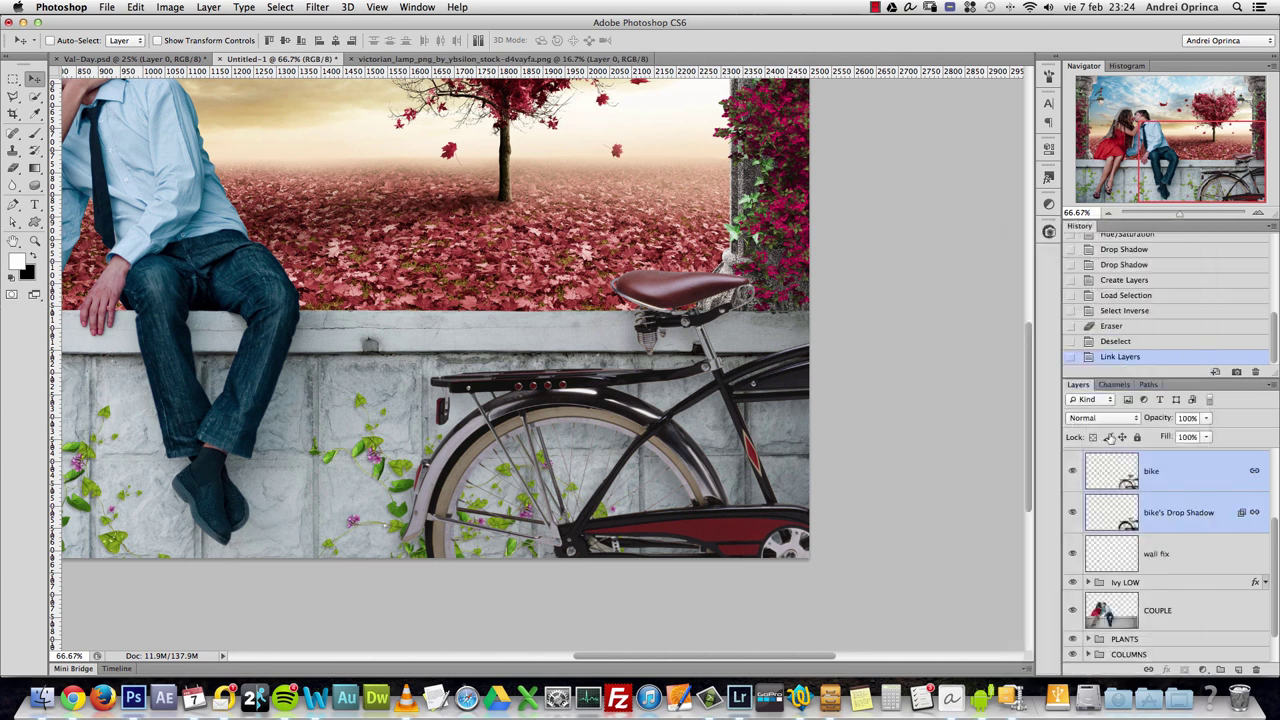
{"action": "left_click", "coordinate": [1211, 474]}
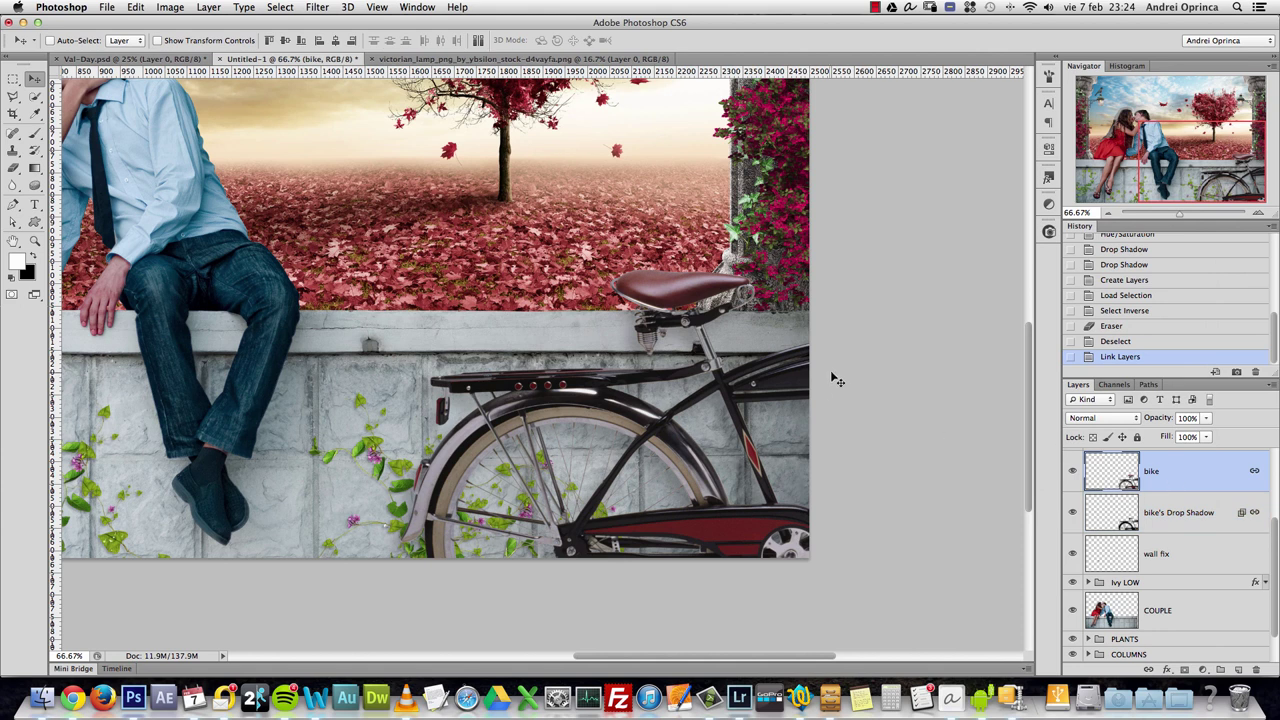
- Try moving the bike and its linked shadow together along the wall, undoing each move
{"action": "left_click_drag", "start_coordinate": [730, 350], "coordinate": [670, 374]}
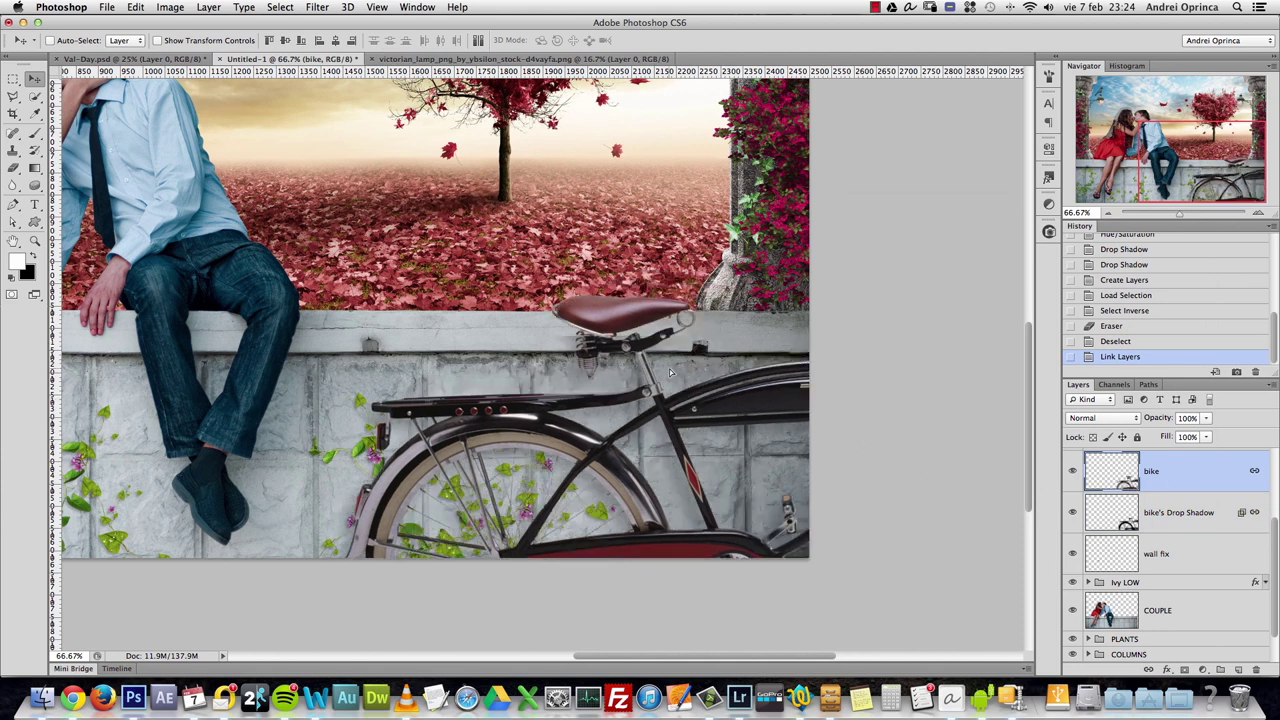
{"action": "key", "text": "super+z"}
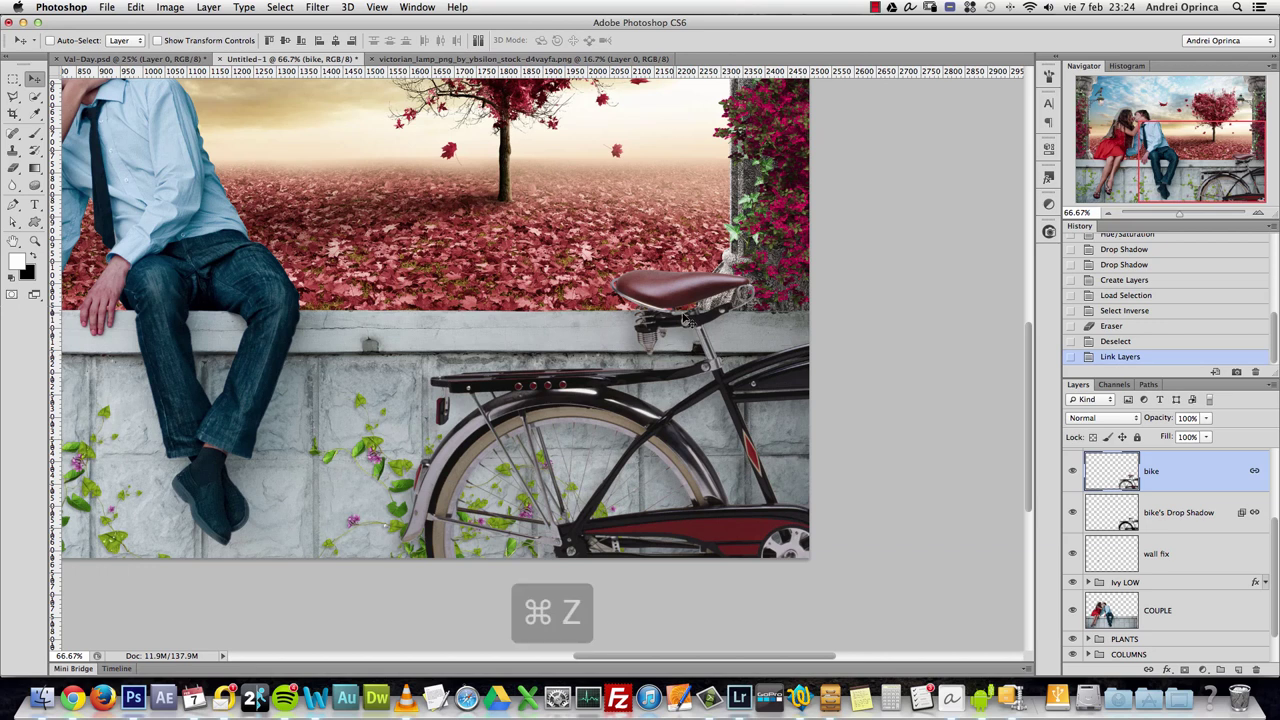
{"action": "left_click_drag", "start_coordinate": [666, 328], "coordinate": [629, 345]}
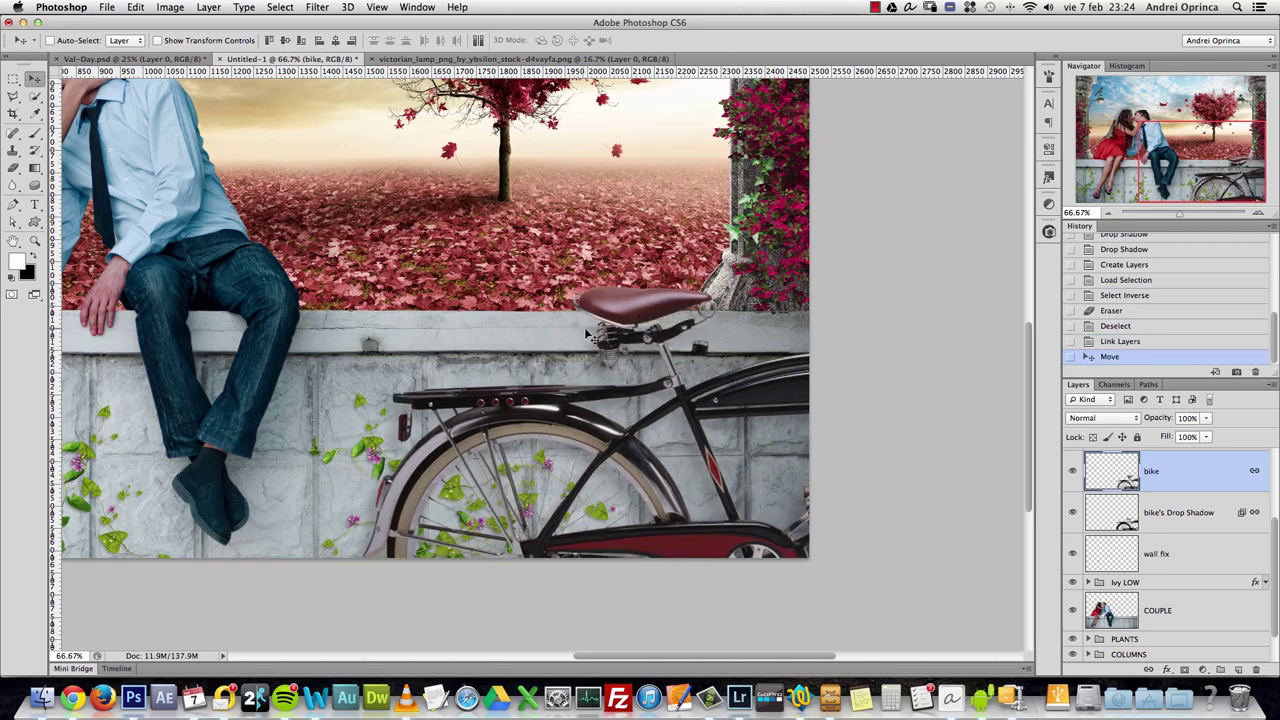
{"action": "key", "text": "super+z"}
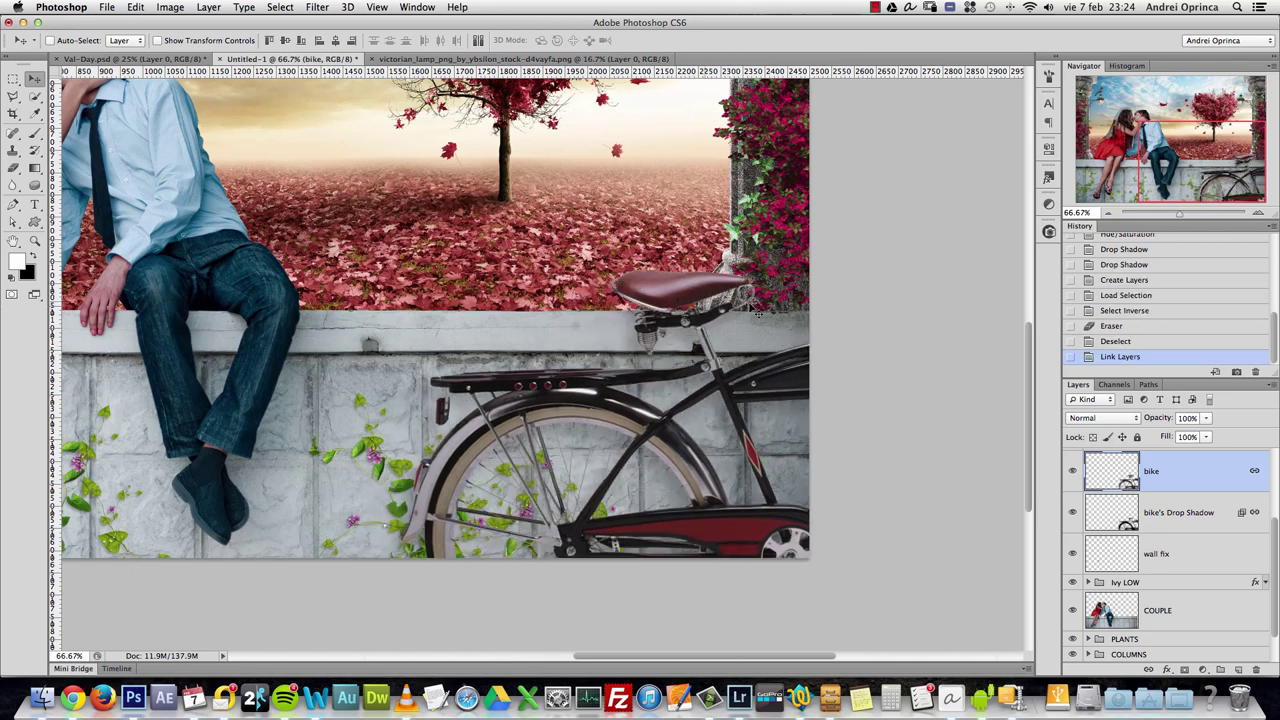
- Pick the flowering plant on the left column in the full image and look through the neighbouring layers of its group
{"action": "key", "text": "alt+space"}
{"action": "left_click", "coordinate": [516, 325], "text": "alt"}
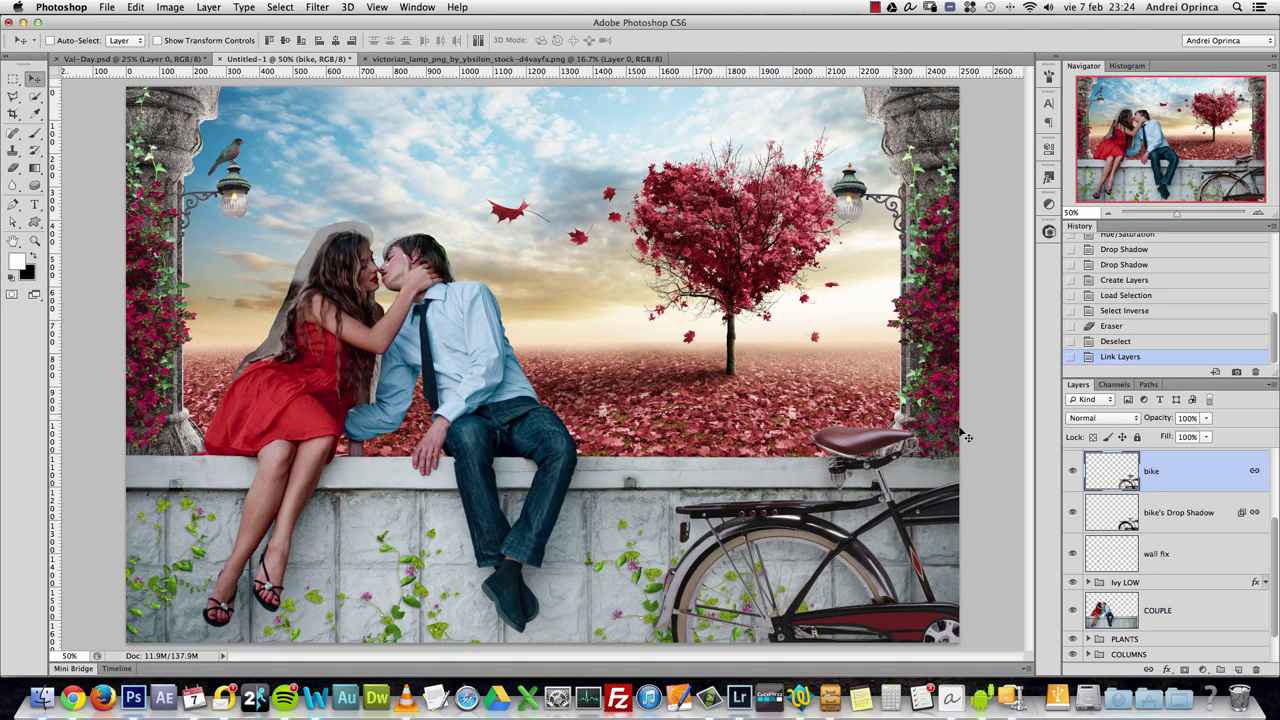
{"action": "left_click", "coordinate": [152, 330], "text": "super"}
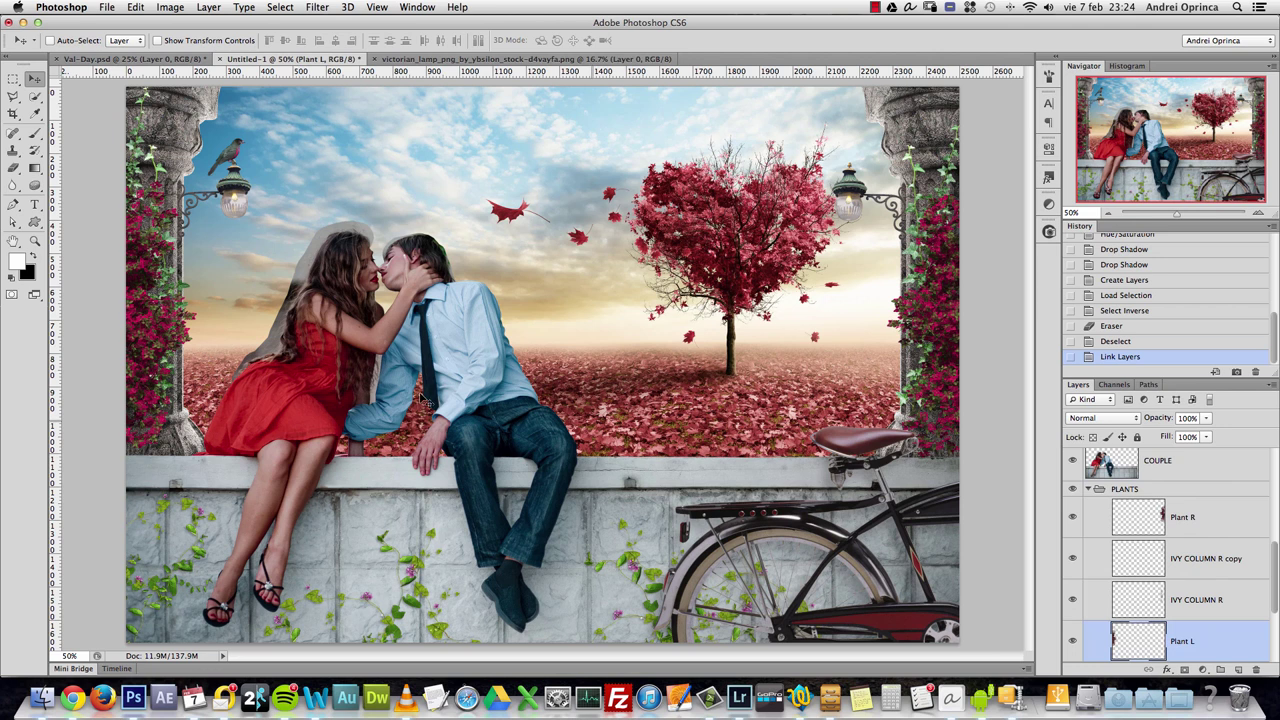
{"action": "scroll", "coordinate": [1165, 555], "scroll_direction": "down", "scroll_amount": 2}
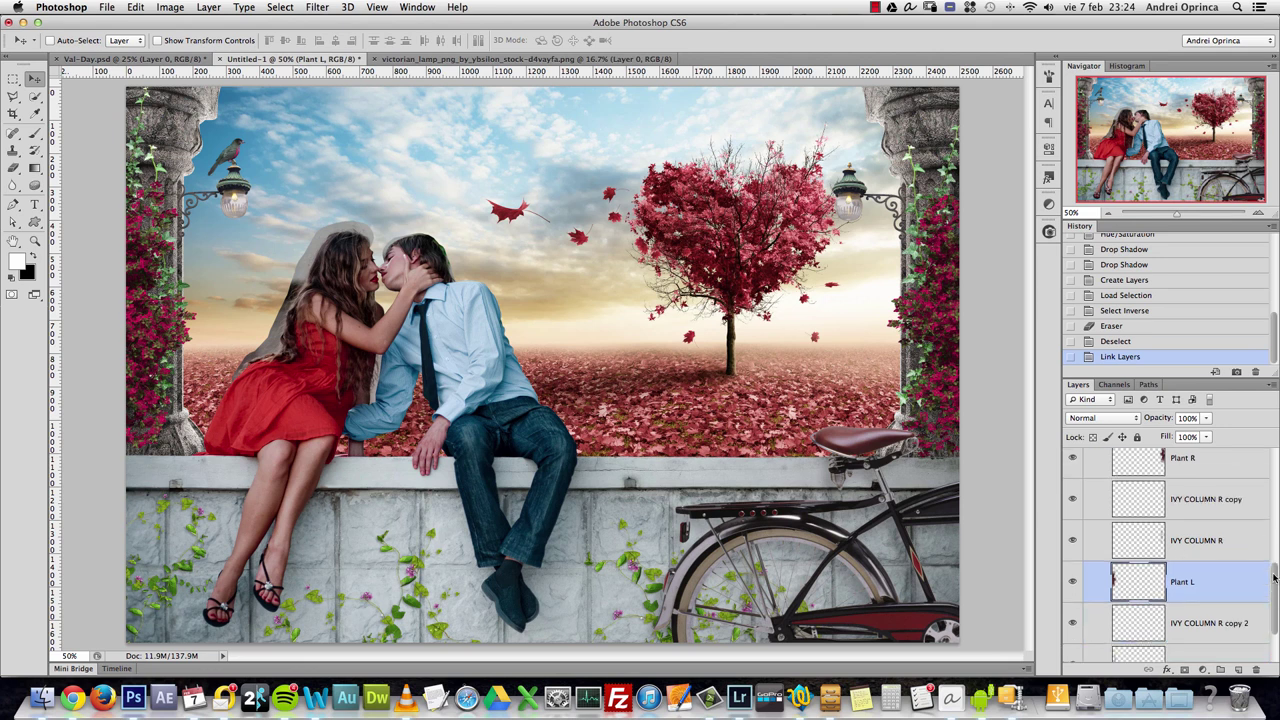
{"action": "scroll", "coordinate": [1165, 555], "scroll_direction": "up", "scroll_amount": 5}
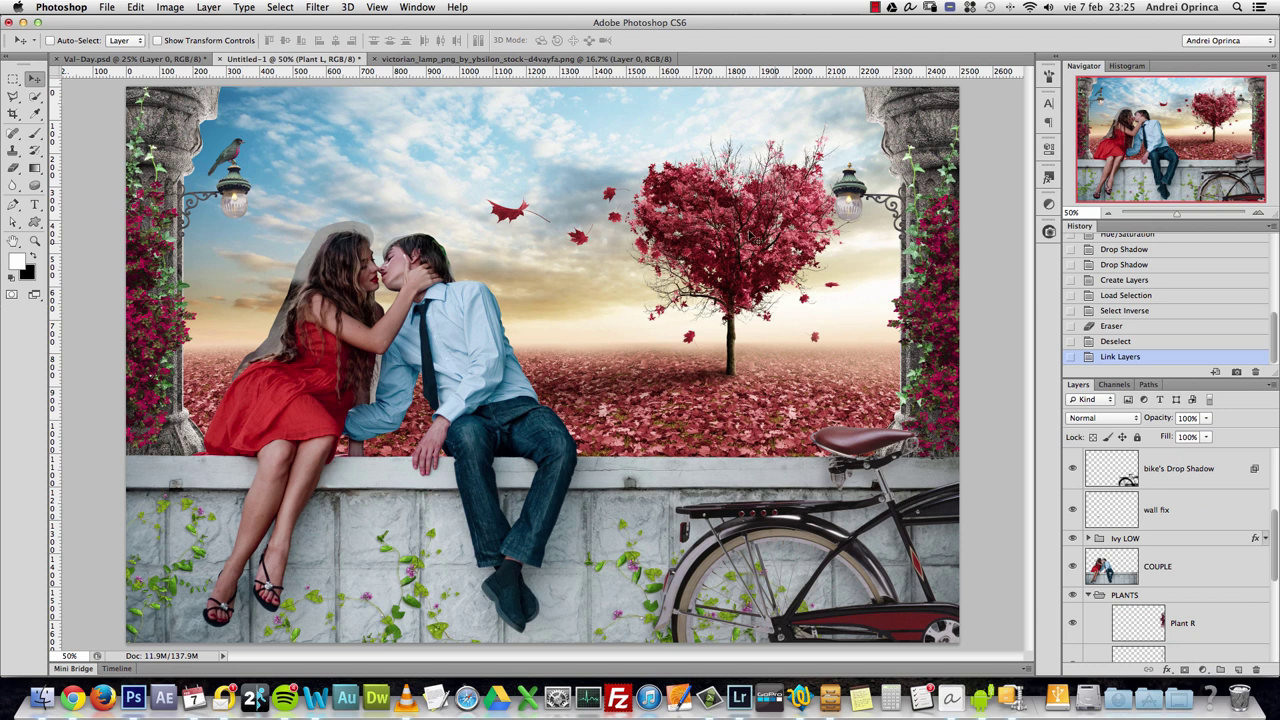
{"action": "scroll", "coordinate": [1270, 540], "scroll_direction": "down", "scroll_amount": 2}
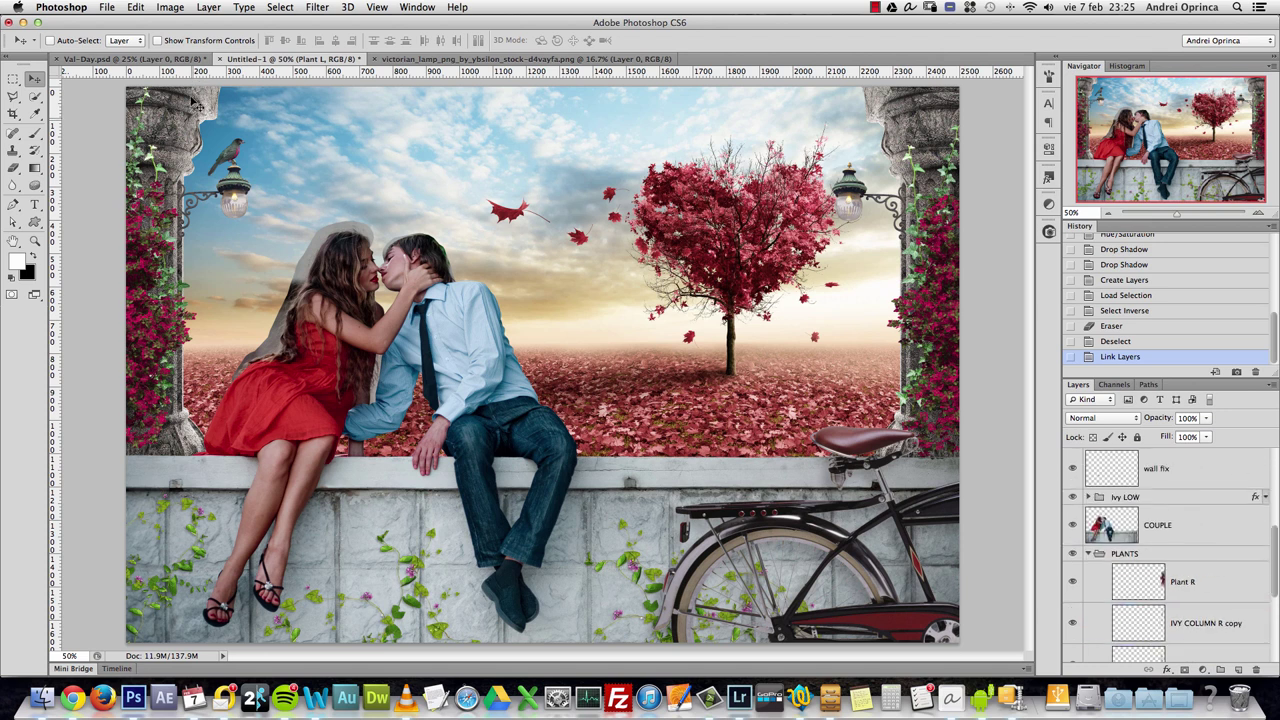
- Set the Move tool's auto-select target to Group, select and collapse the PLANTS group, and return the target to Layer
{"action": "left_click", "coordinate": [133, 41]}
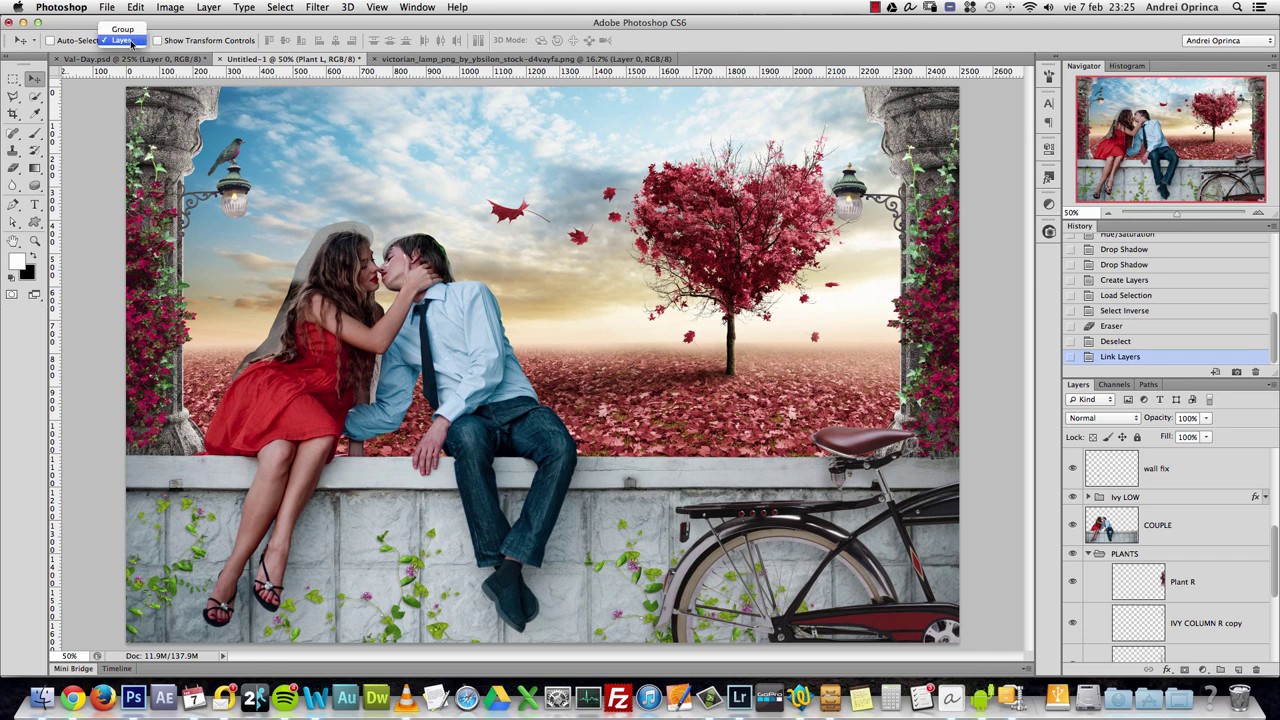
{"action": "left_click", "coordinate": [87, 55]}
{"action": "left_click", "coordinate": [133, 41]}
{"action": "left_click", "coordinate": [122, 29]}
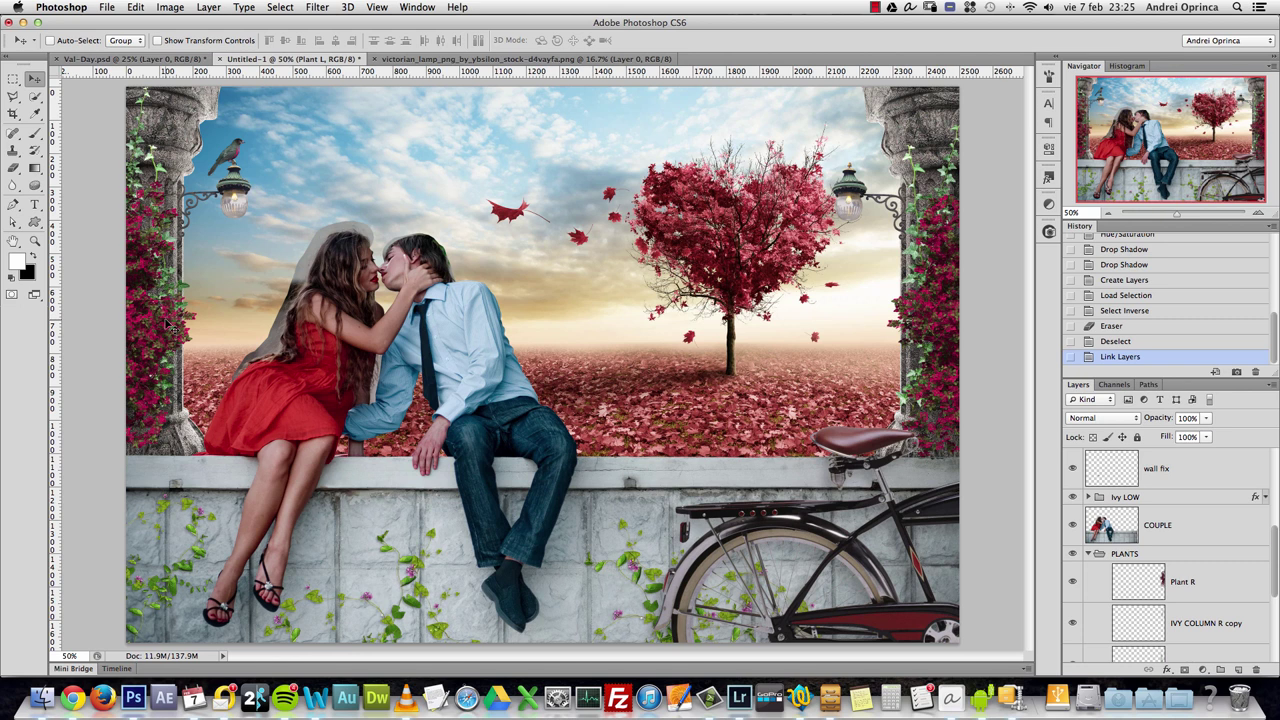
{"action": "left_click", "coordinate": [1163, 556]}
{"action": "left_click", "coordinate": [1087, 554]}
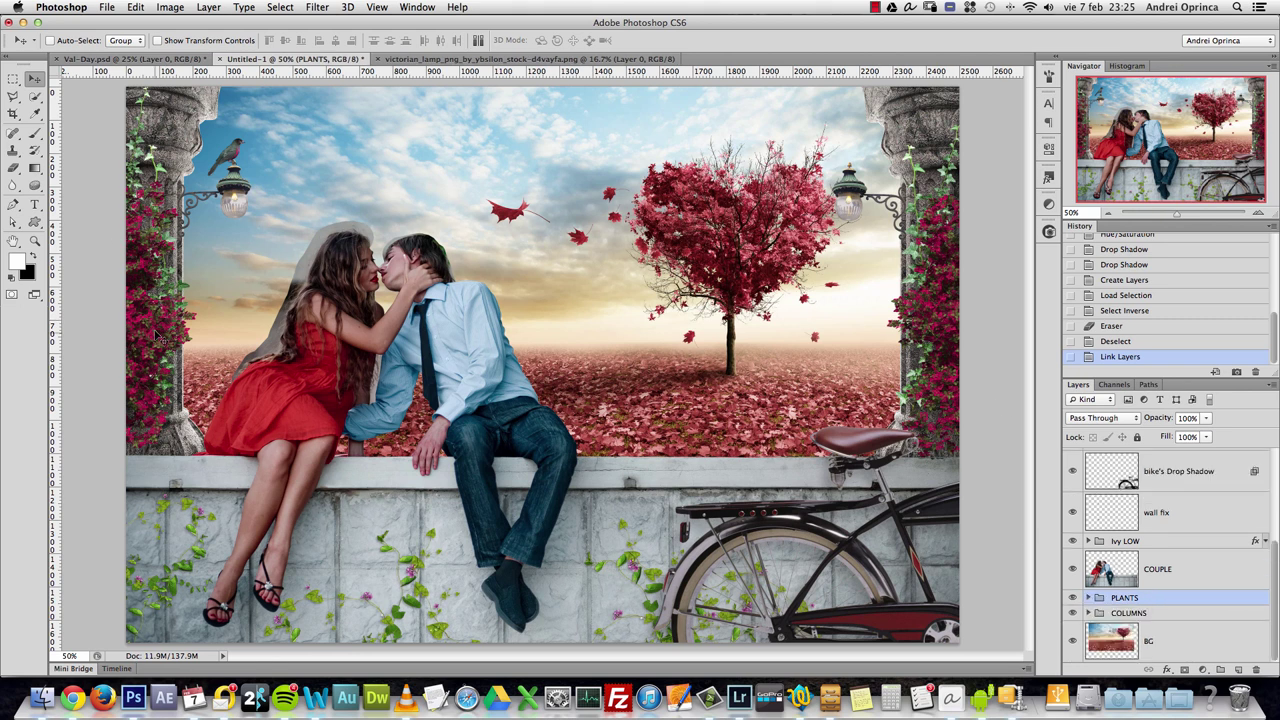
{"action": "left_click", "coordinate": [131, 41]}
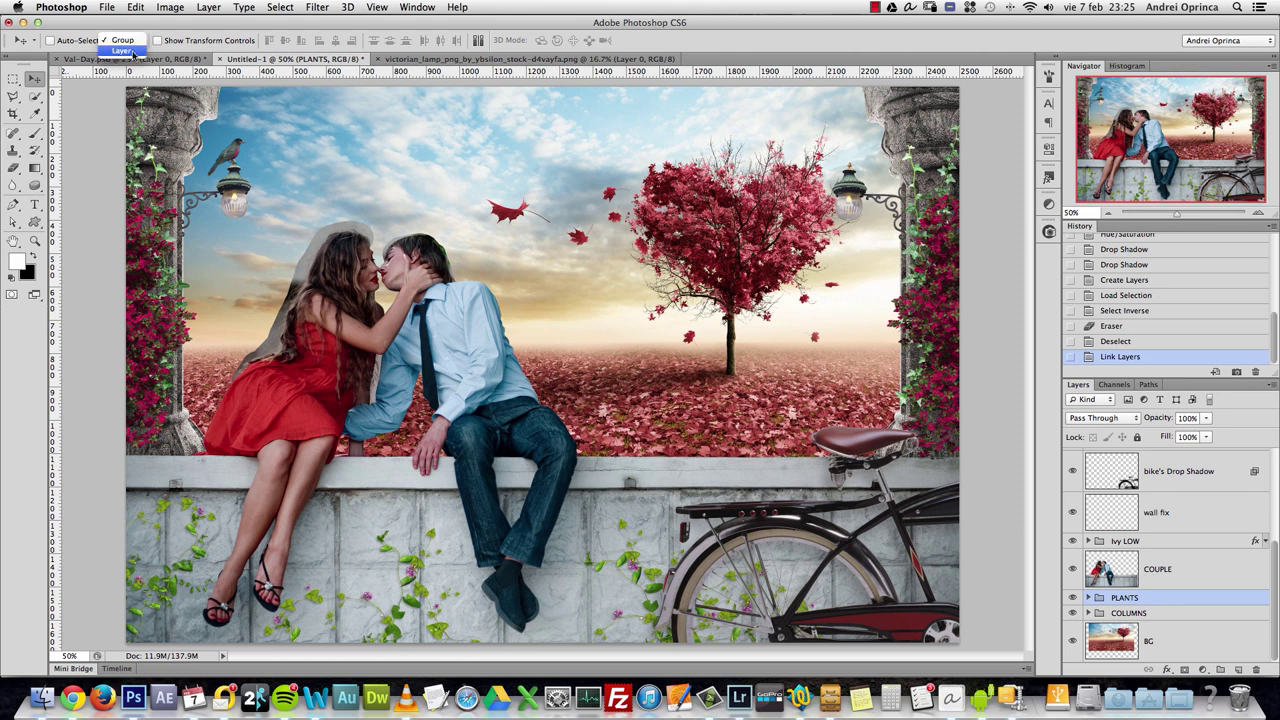
{"action": "left_click", "coordinate": [133, 57]}
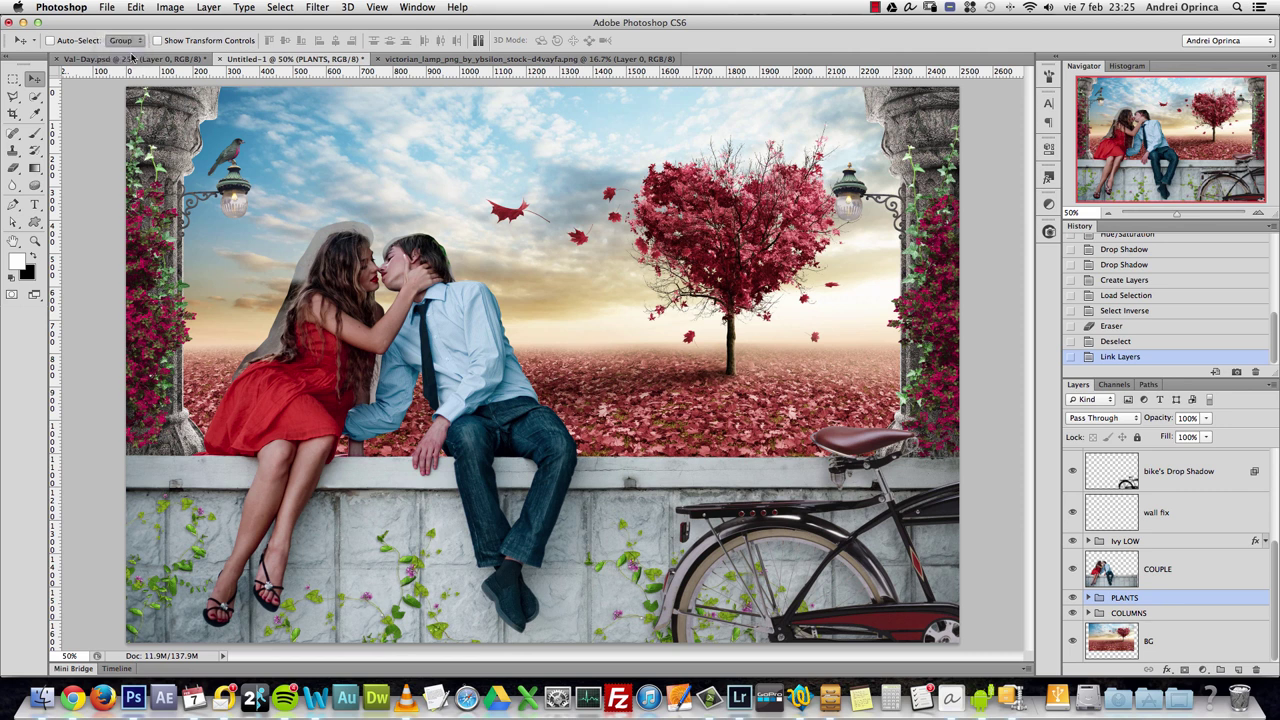
- Check which plant the Plant L layer holds by toggling its visibility, and select the collapsed PLANTS group
{"action": "left_click", "coordinate": [160, 334], "text": "super"}
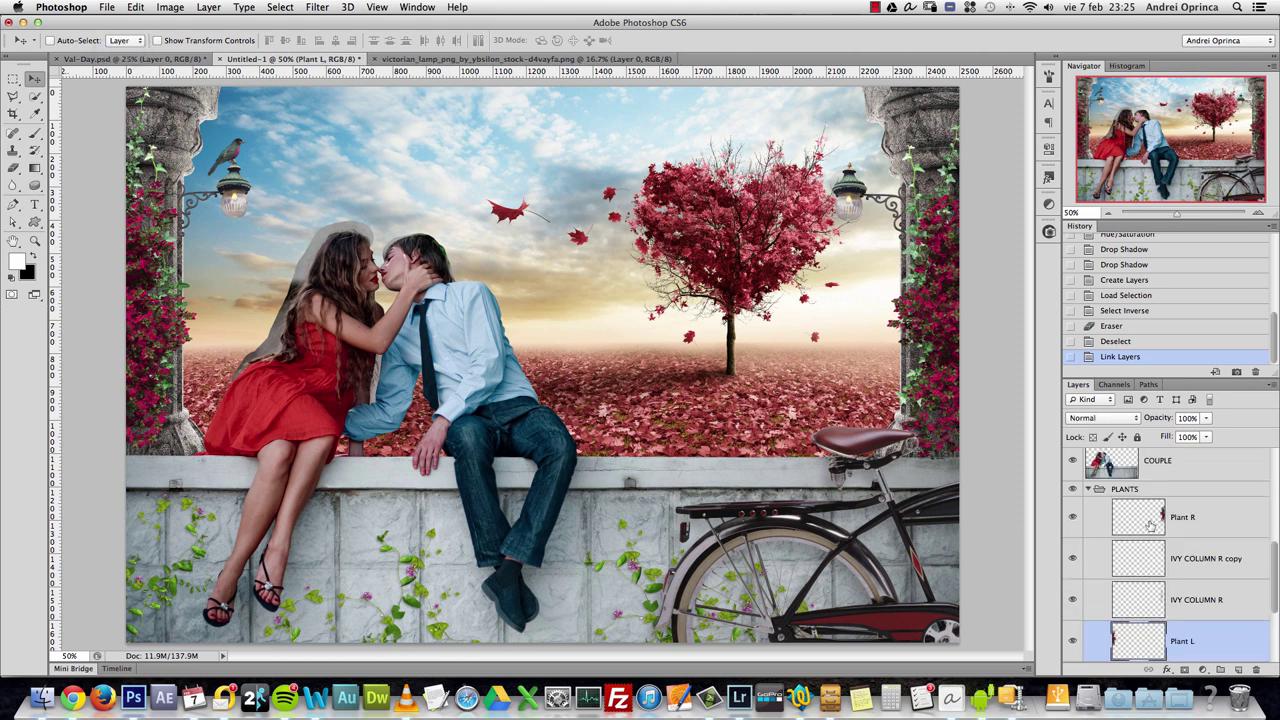
{"action": "left_click", "coordinate": [1073, 641]}
{"action": "left_click", "coordinate": [1073, 641]}
{"action": "left_click", "coordinate": [1089, 491]}
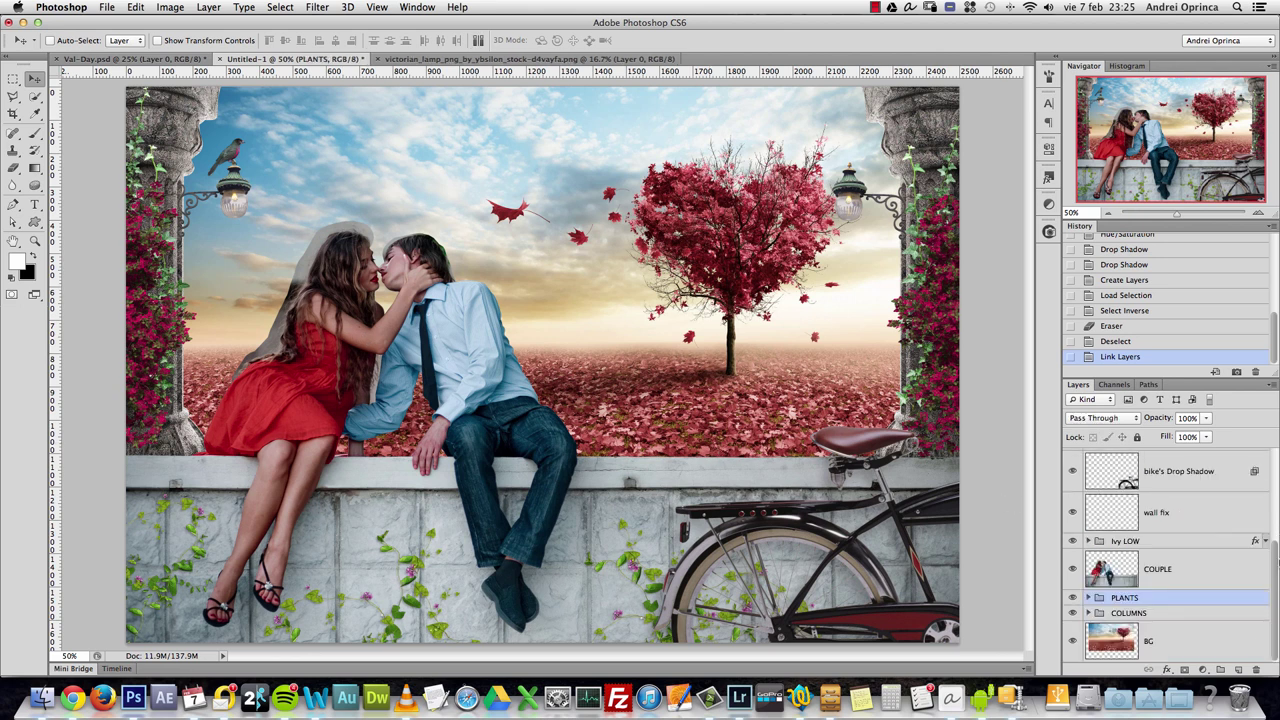
- Add a Levels adjustment layer above the PLANTS group and clip it to that group
{"action": "left_click", "coordinate": [1202, 669]}
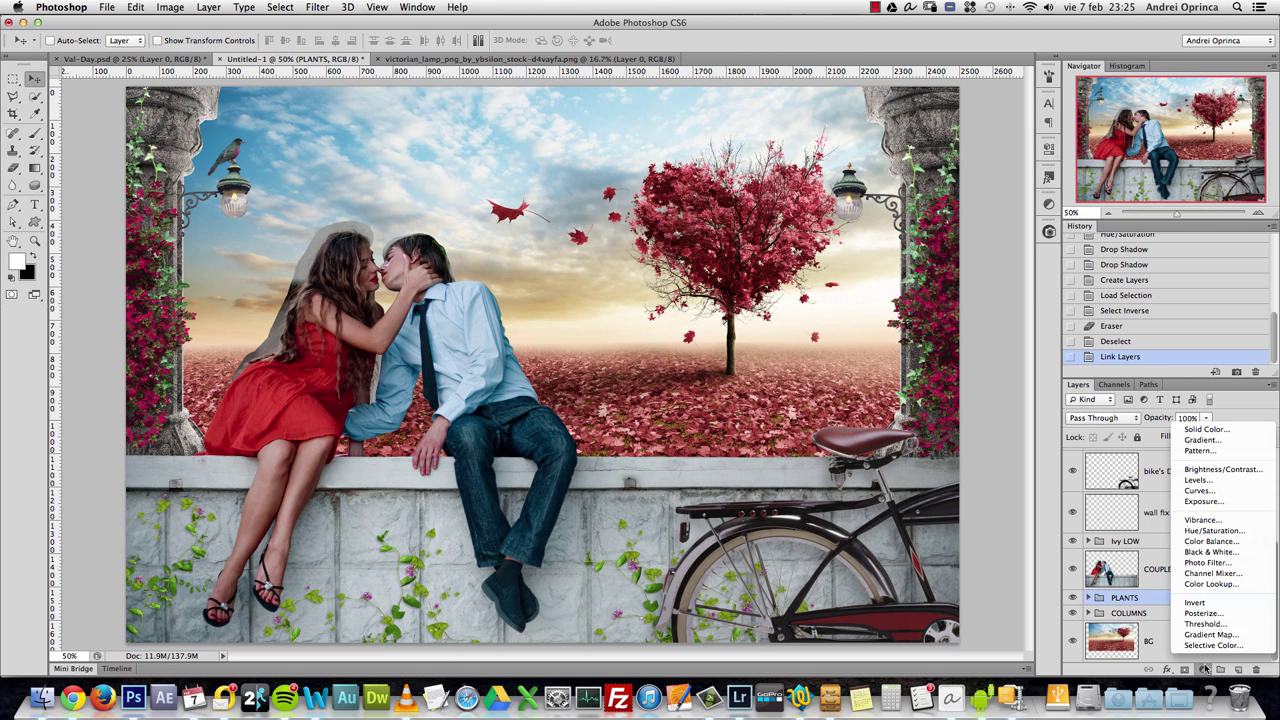
{"action": "left_click", "coordinate": [1218, 484]}
{"action": "left_click_drag", "start_coordinate": [1275, 544], "coordinate": [1275, 578]}
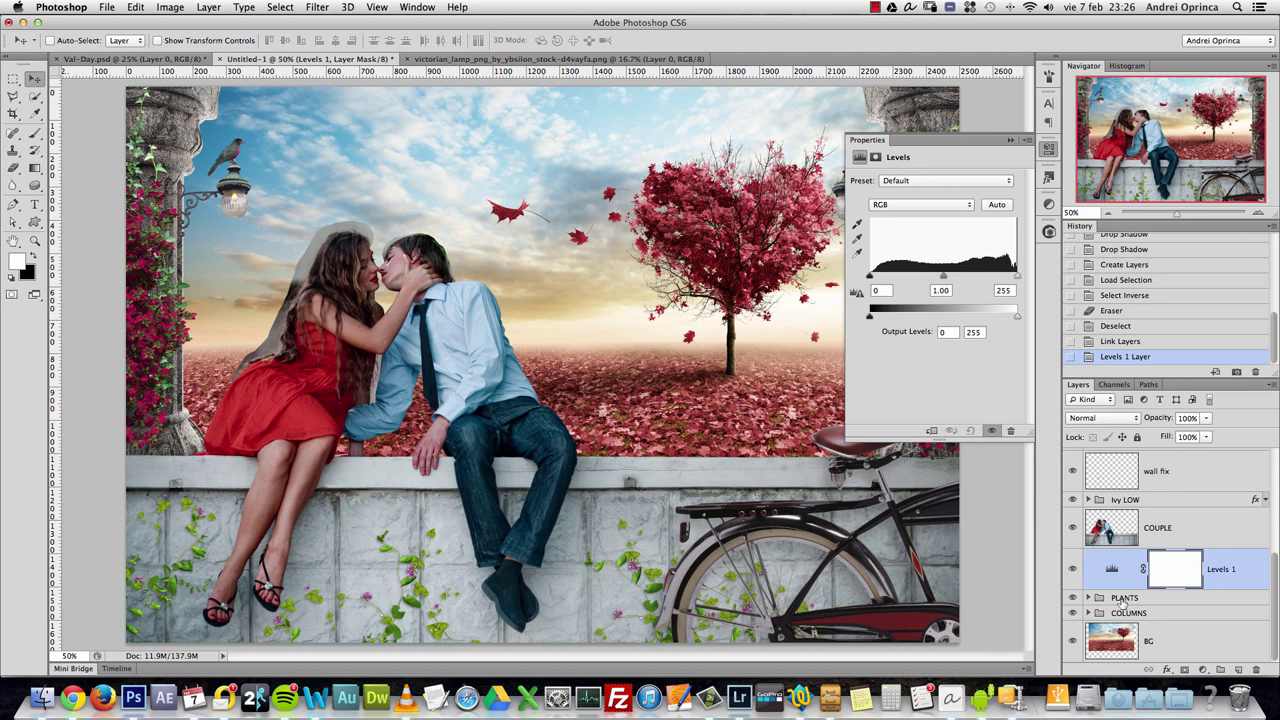
{"action": "right_click", "coordinate": [1238, 560]}
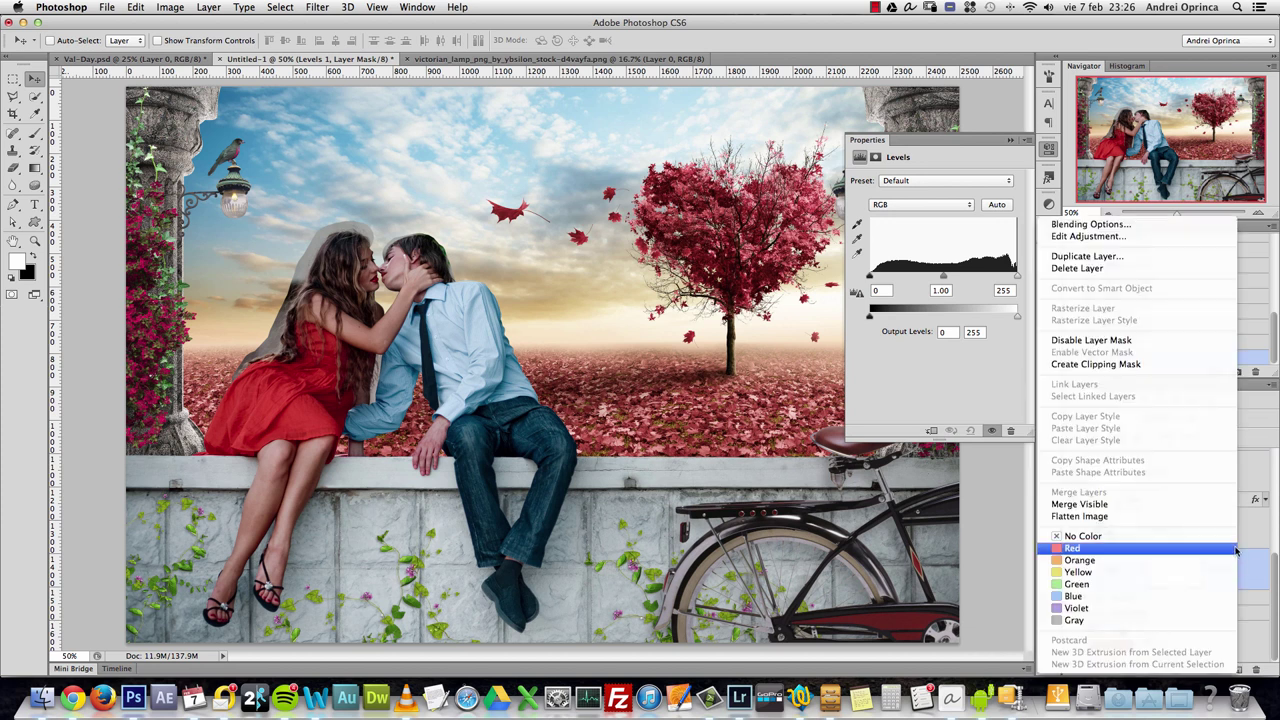
{"action": "left_click", "coordinate": [1127, 364]}
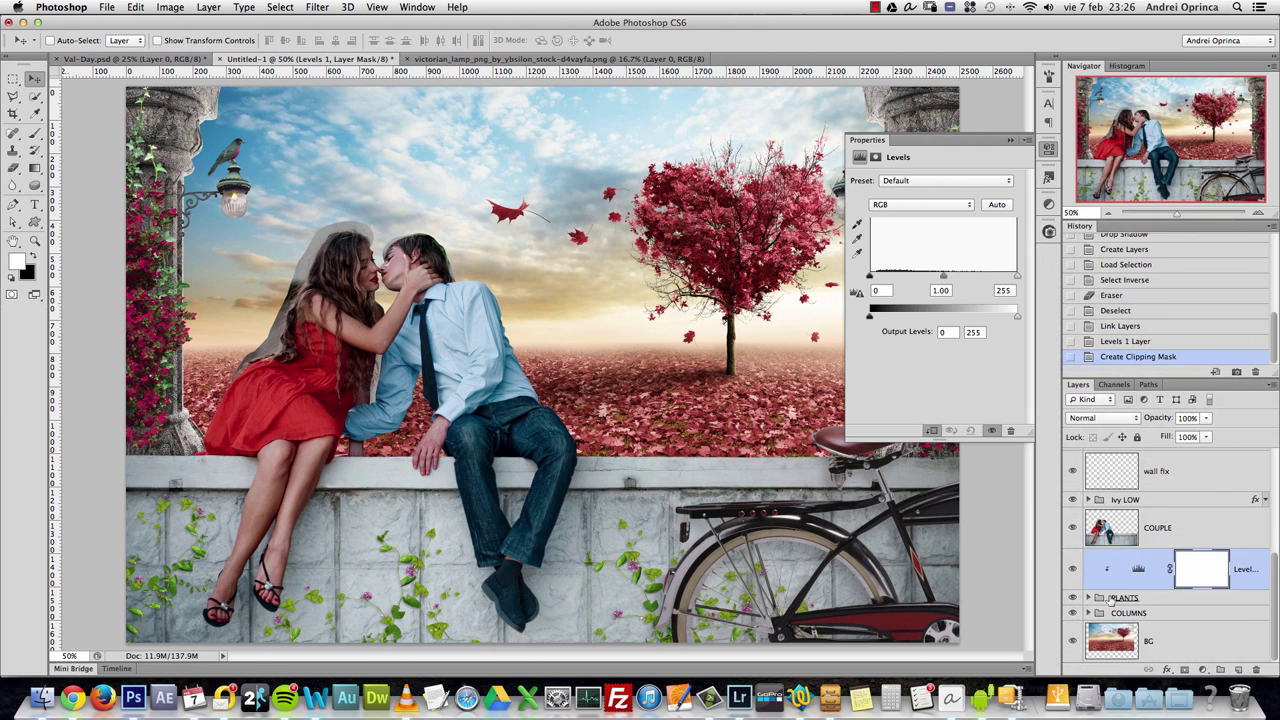
- Brighten the plants by setting the Levels midtone input to 1.17 and the white input to 222, and close the adjustment settings
{"action": "left_click", "coordinate": [1141, 573]}
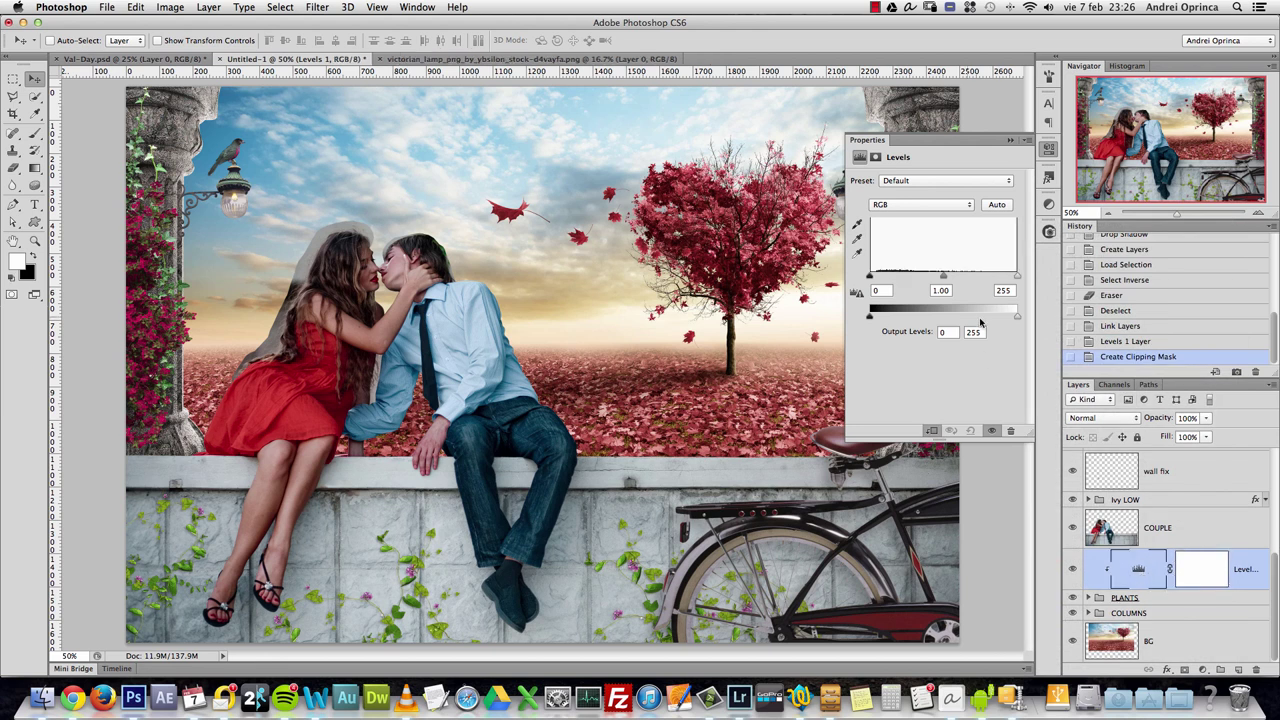
{"action": "left_click", "coordinate": [947, 290]}
{"action": "type", "text": "1.17"}
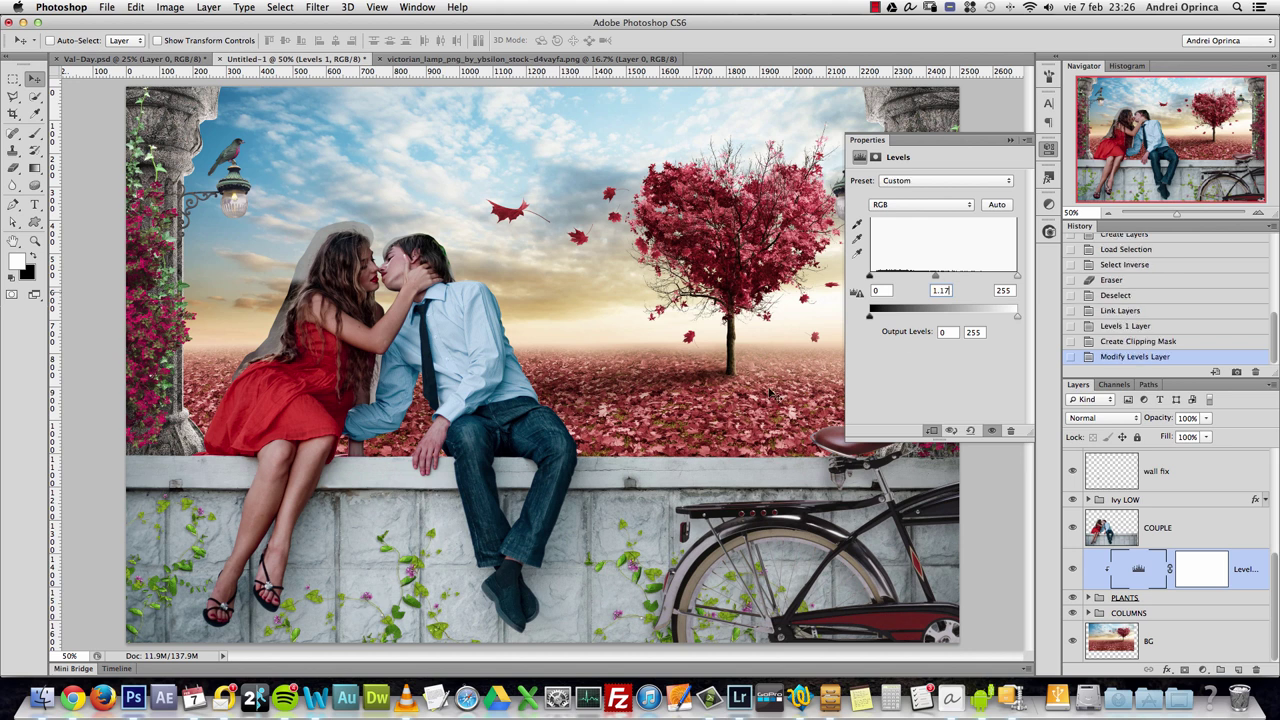
{"action": "double_click", "coordinate": [1003, 290]}
{"action": "type", "text": "222"}
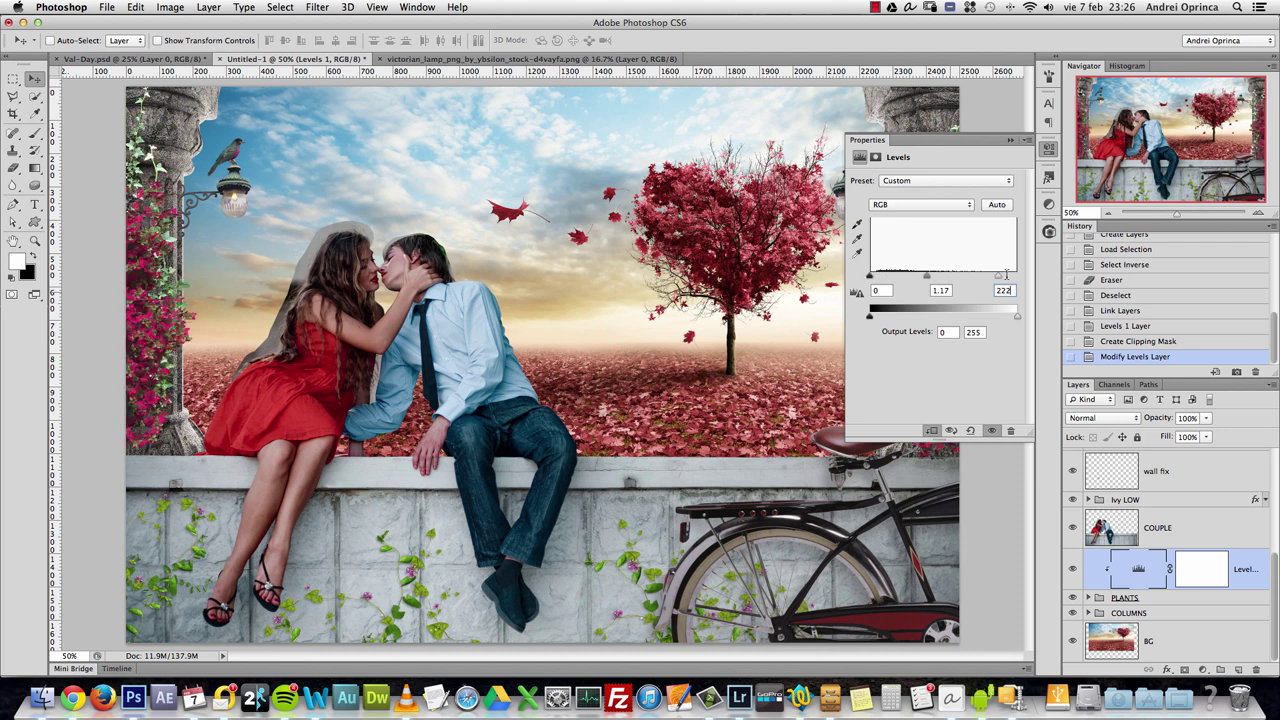
{"action": "left_click", "coordinate": [1010, 140]}
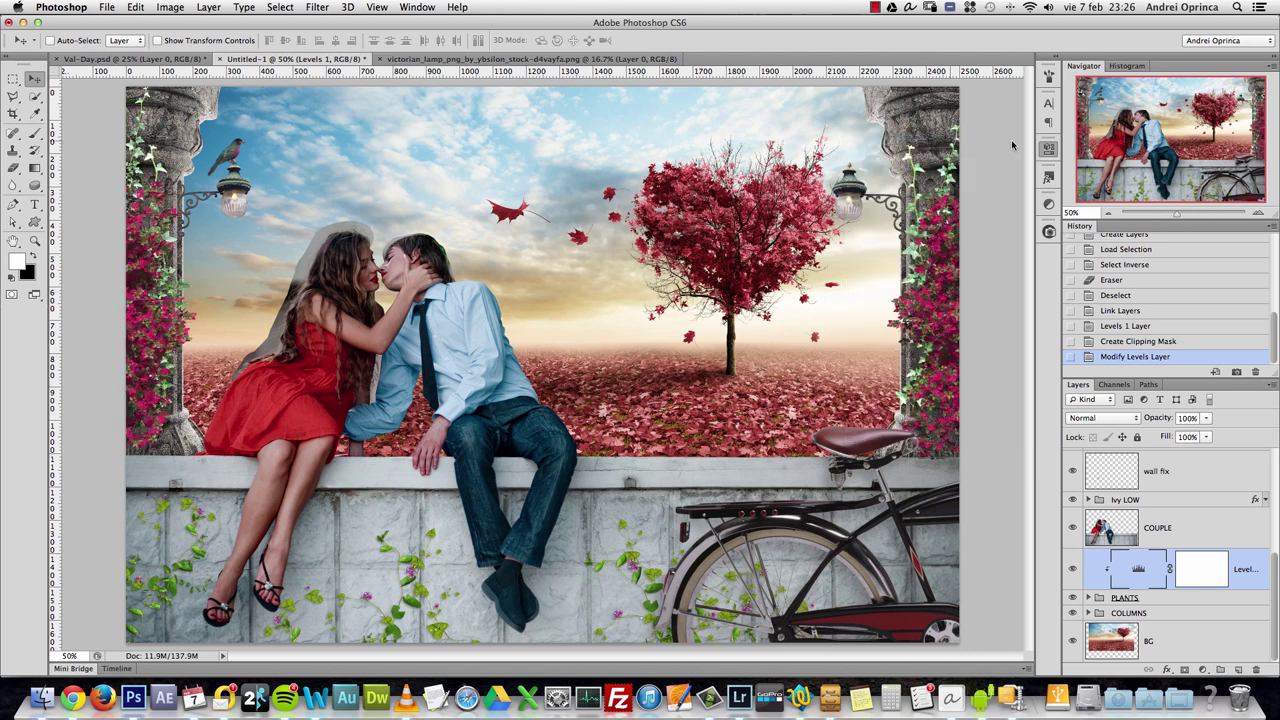
- Compare the plants with and without the Levels adjustment, leaving it visible
{"action": "left_click", "coordinate": [1073, 569]}
{"action": "left_click", "coordinate": [1073, 569]}
{"action": "left_click", "coordinate": [1073, 569]}
{"action": "left_click", "coordinate": [1073, 569]}
{"action": "left_click", "coordinate": [1073, 569]}
{"action": "left_click", "coordinate": [1073, 569]}
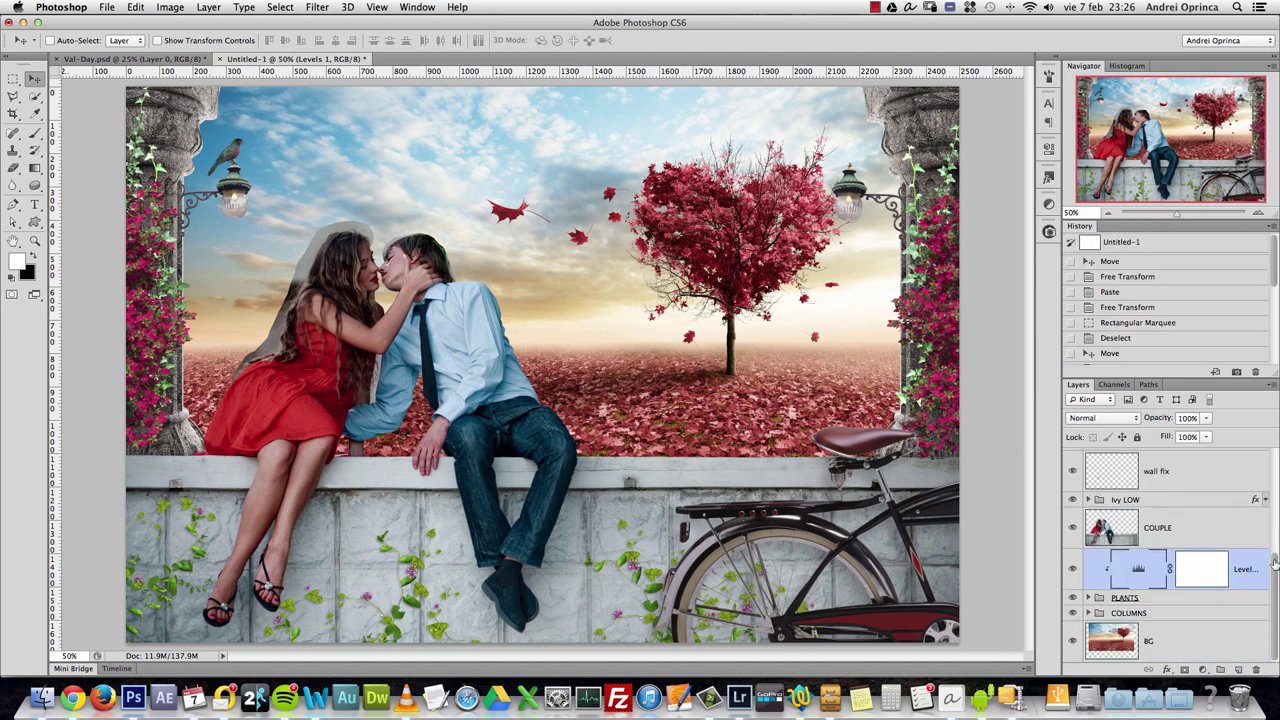
- Identify the ivy layers on the right column by toggling visibility, and select the IVY COLUMN R copy layer
{"action": "left_click", "coordinate": [935, 180], "text": "super"}
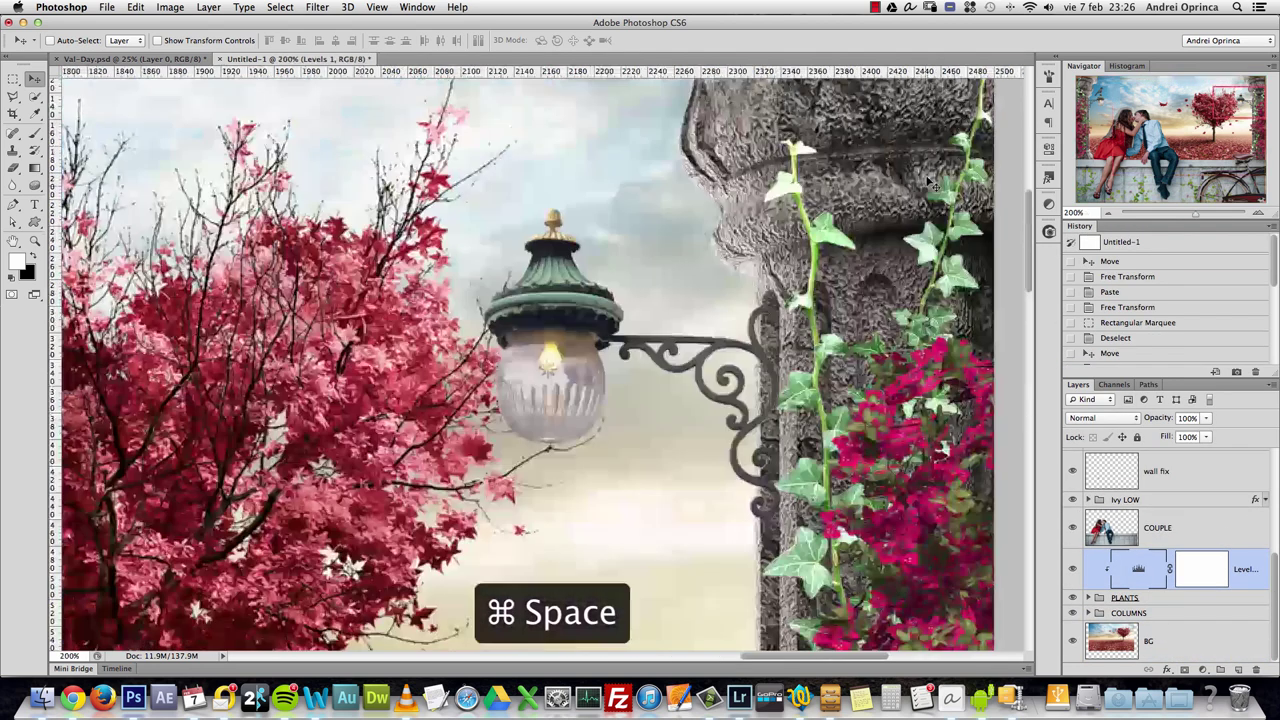
{"action": "scroll", "coordinate": [930, 180], "scroll_direction": "right", "scroll_amount": 3}
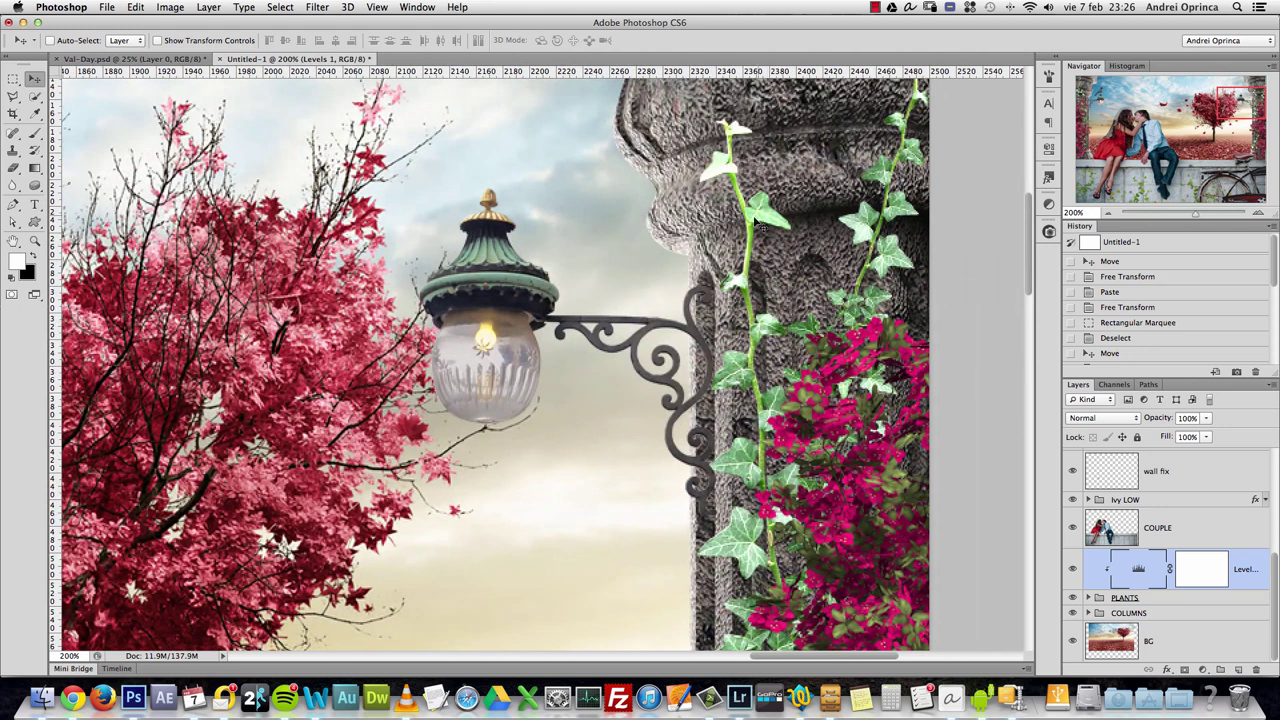
{"action": "left_click", "coordinate": [787, 248], "text": "super"}
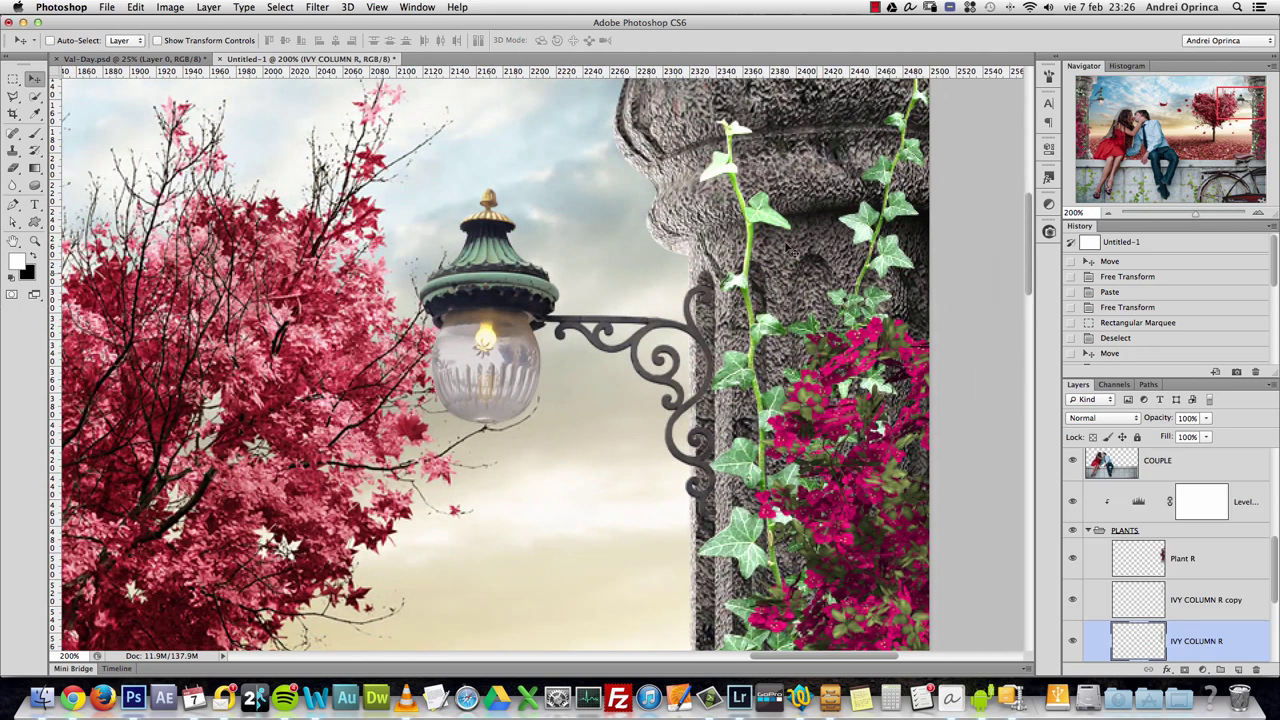
{"action": "left_click_drag", "start_coordinate": [1275, 545], "coordinate": [1276, 570]}
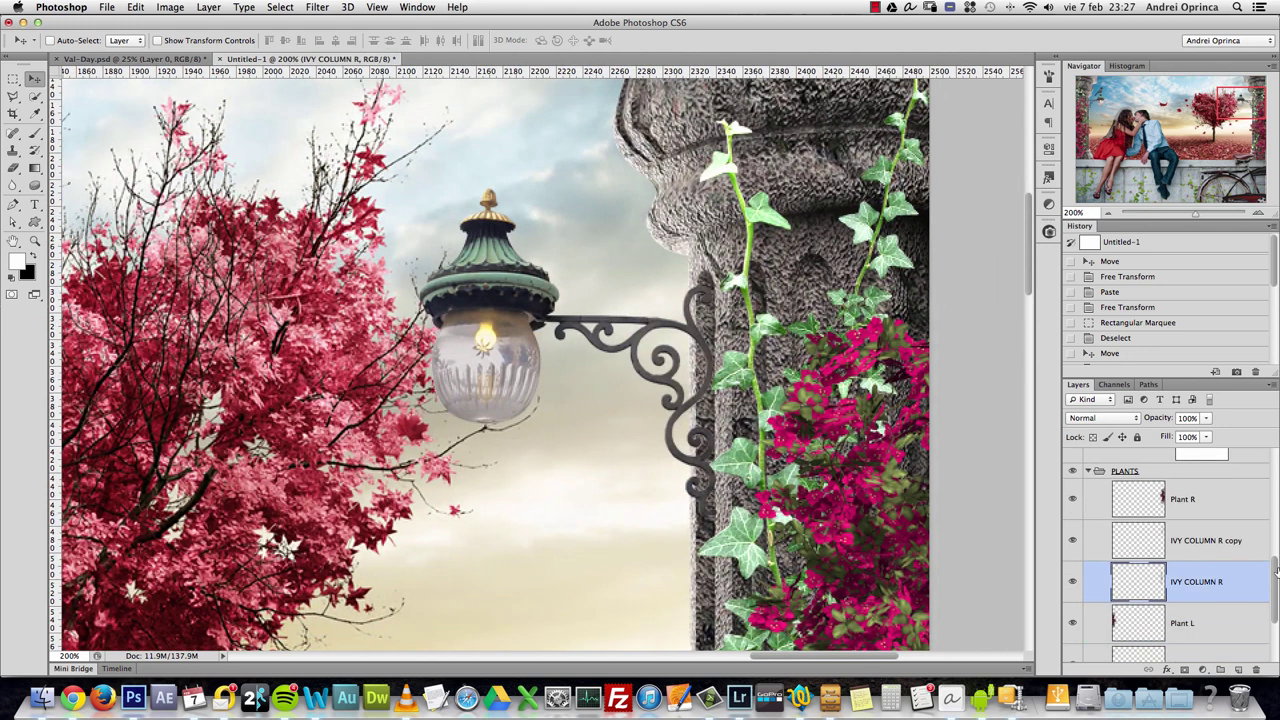
{"action": "left_click", "coordinate": [1073, 540]}
{"action": "left_click", "coordinate": [1073, 540]}
{"action": "left_click", "coordinate": [1239, 541]}
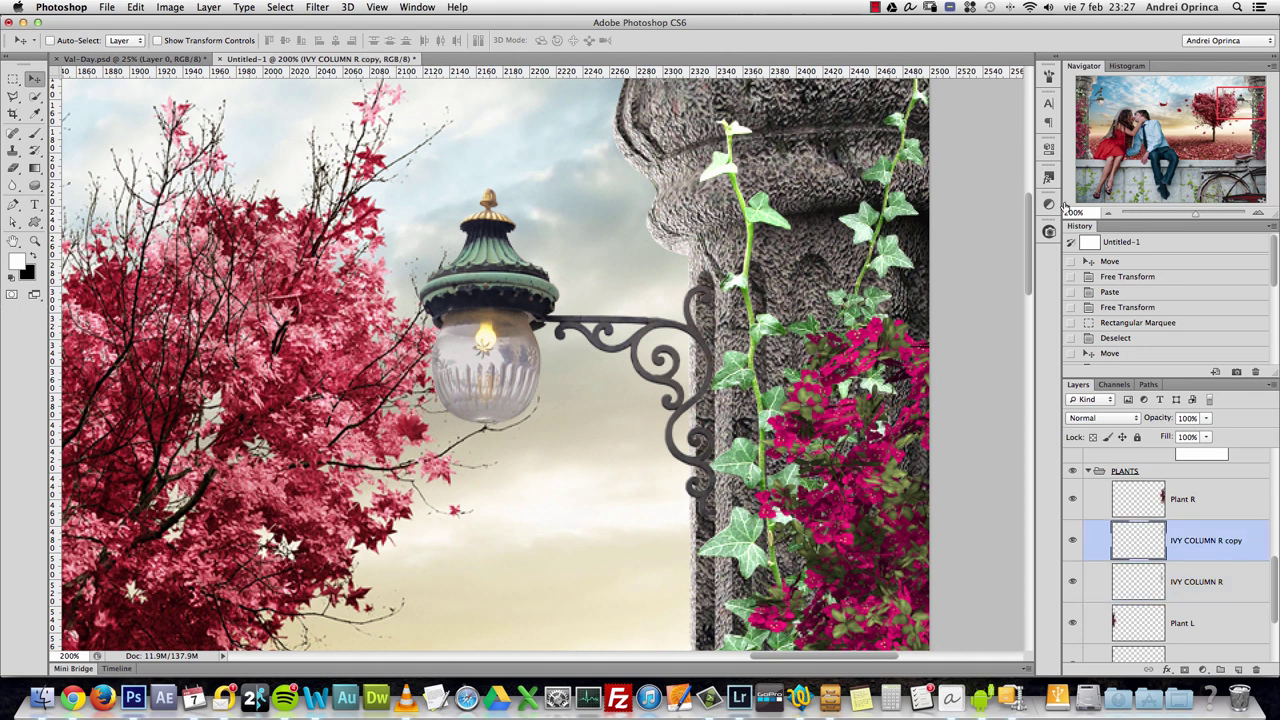
- Add a Color Overlay effect with the colour #45662e to the IVY COLUMN R copy layer
{"action": "left_click_drag", "start_coordinate": [1230, 108], "coordinate": [1226, 114]}
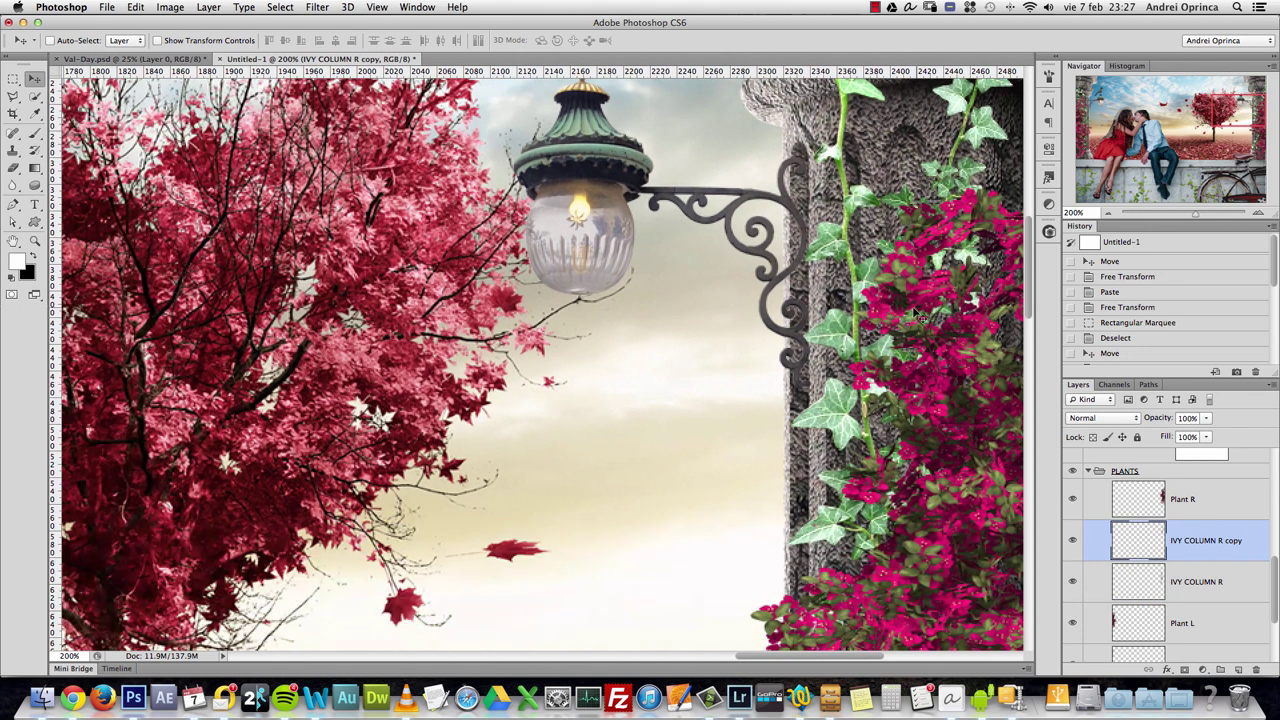
{"action": "left_click_drag", "start_coordinate": [963, 275], "coordinate": [780, 360]}
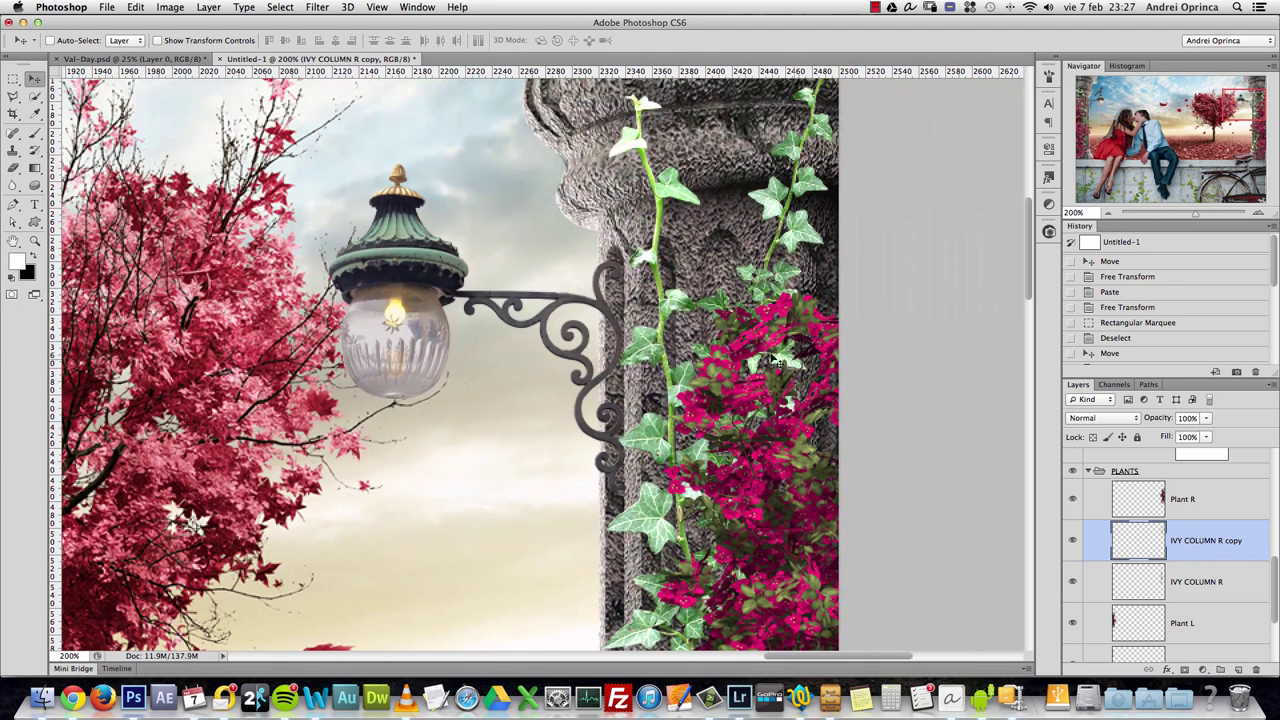
{"action": "double_click", "coordinate": [1253, 533]}
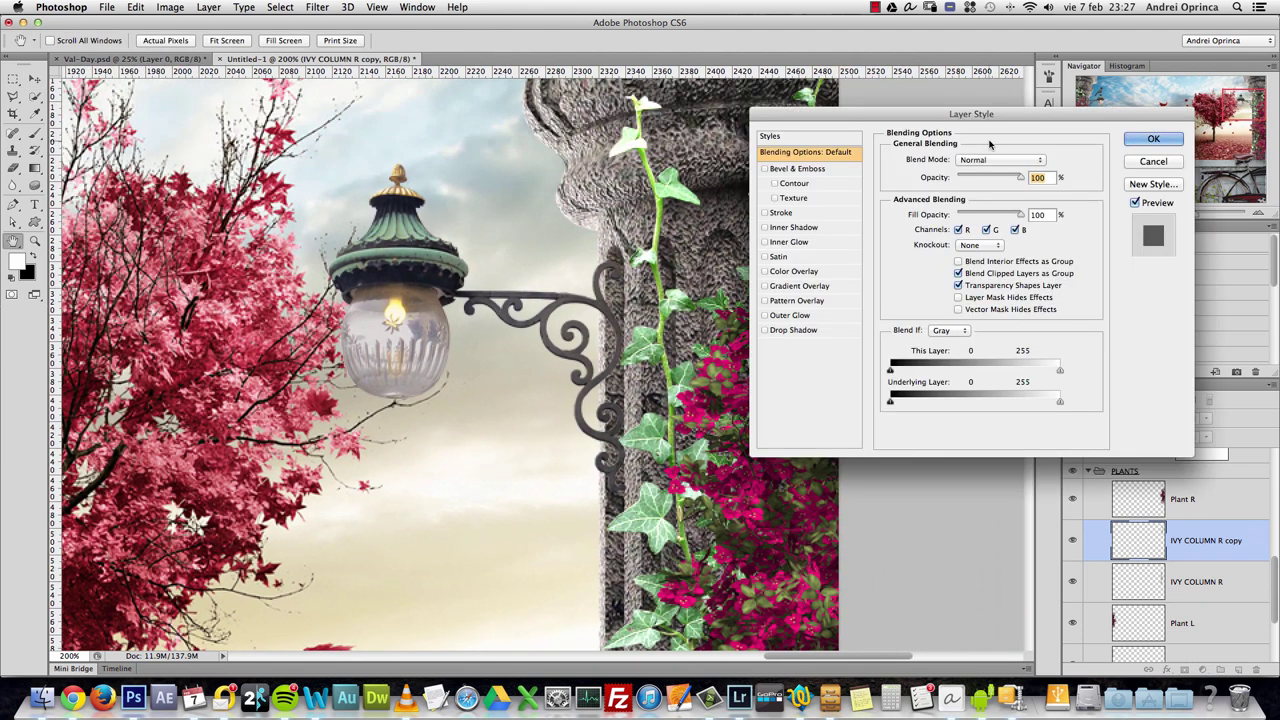
{"action": "left_click_drag", "start_coordinate": [990, 120], "coordinate": [1087, 118]}
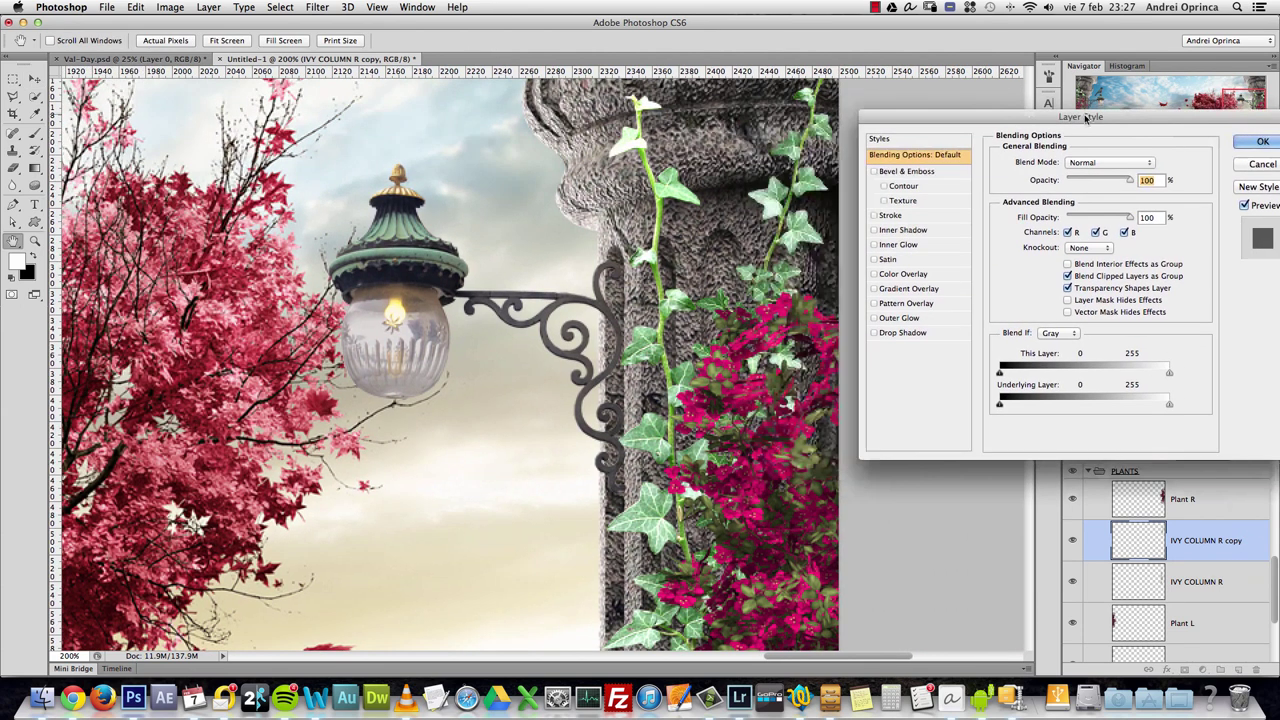
{"action": "left_click", "coordinate": [906, 274]}
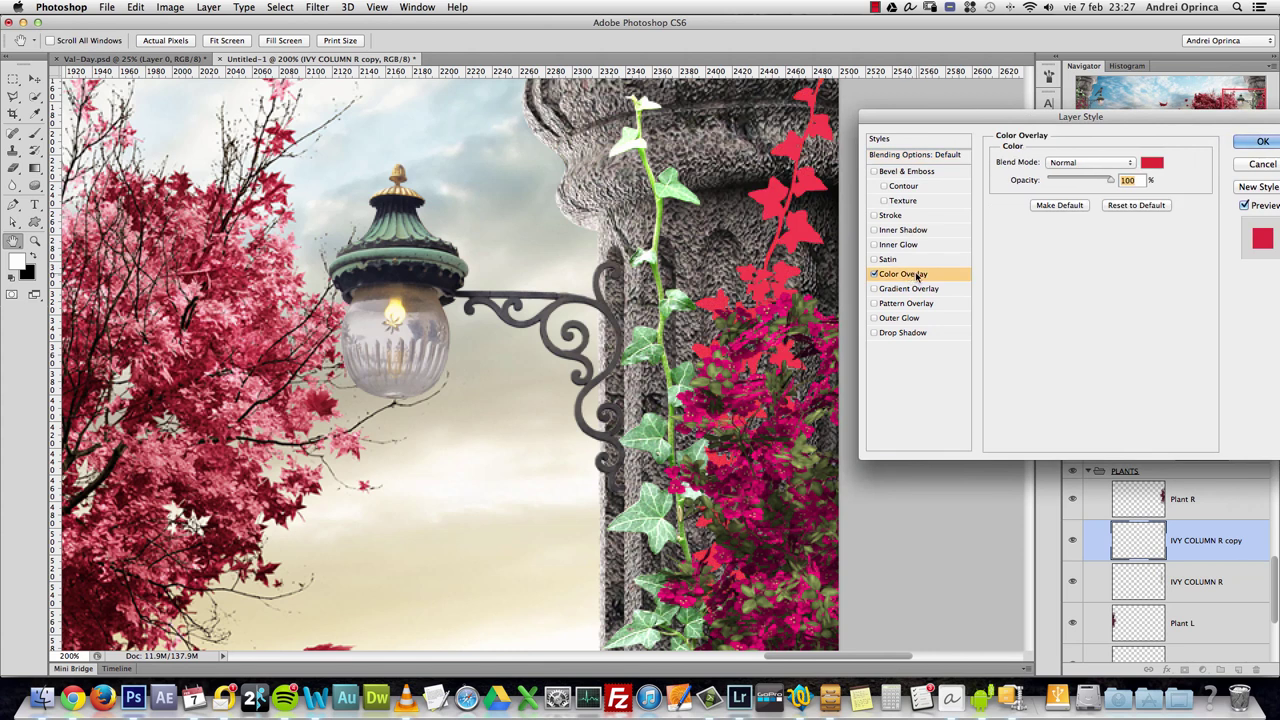
{"action": "left_click", "coordinate": [1154, 163]}
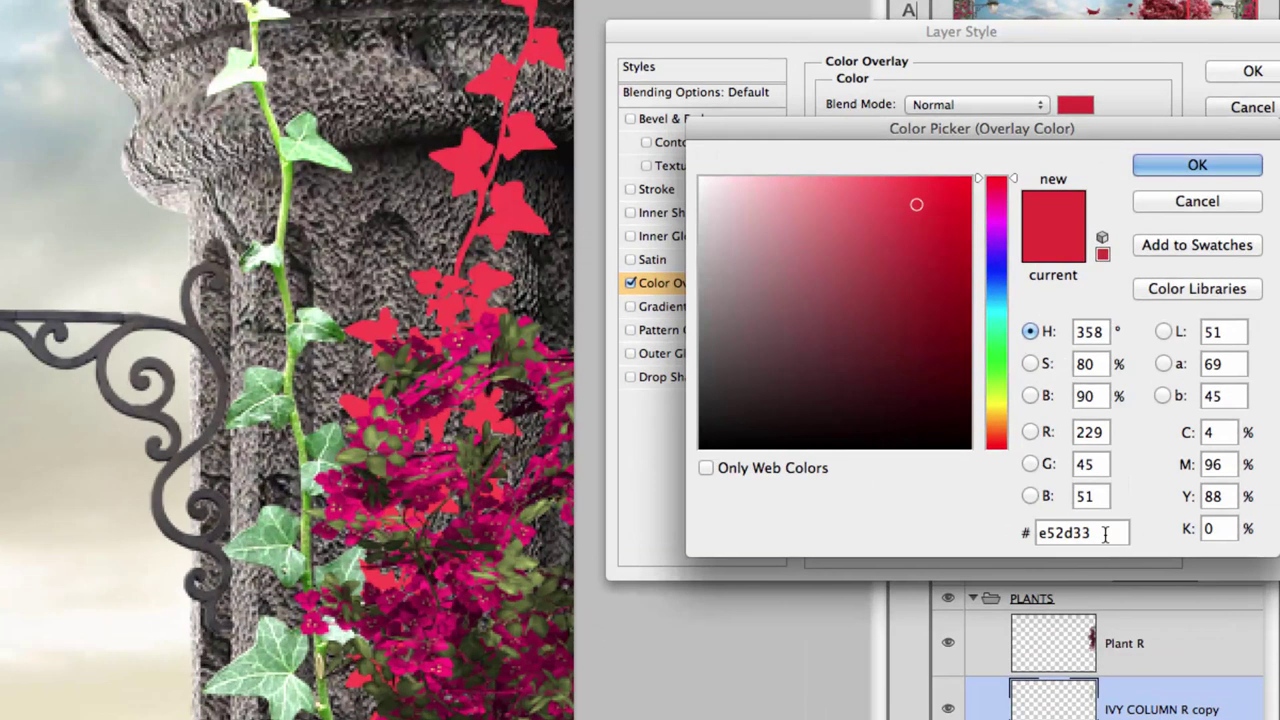
{"action": "double_click", "coordinate": [1105, 533]}
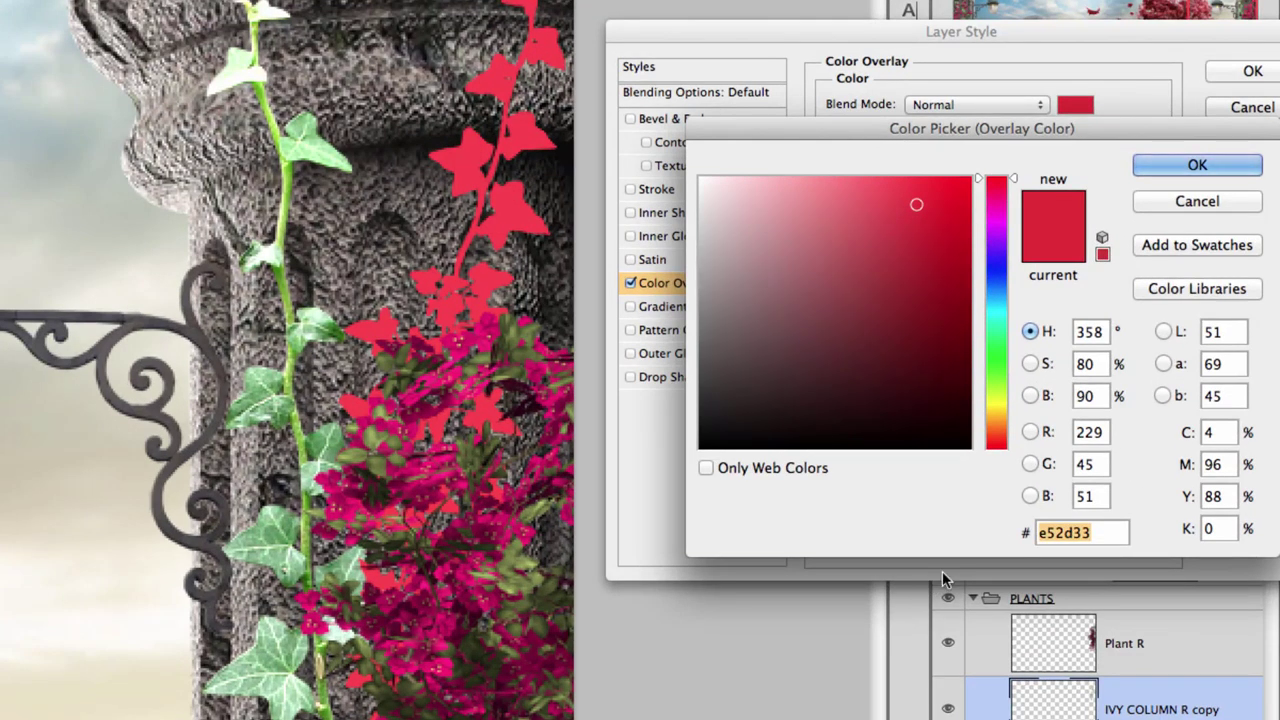
{"action": "type", "text": "45662"}
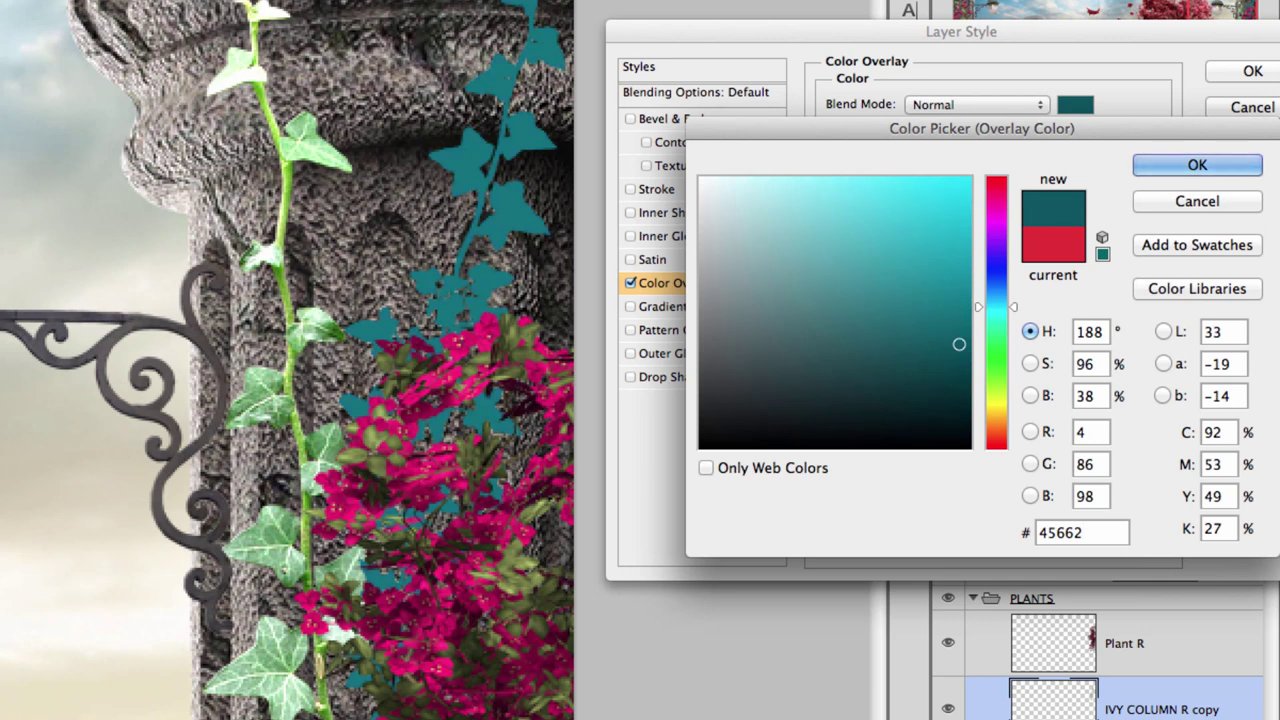
{"action": "type", "text": "e"}
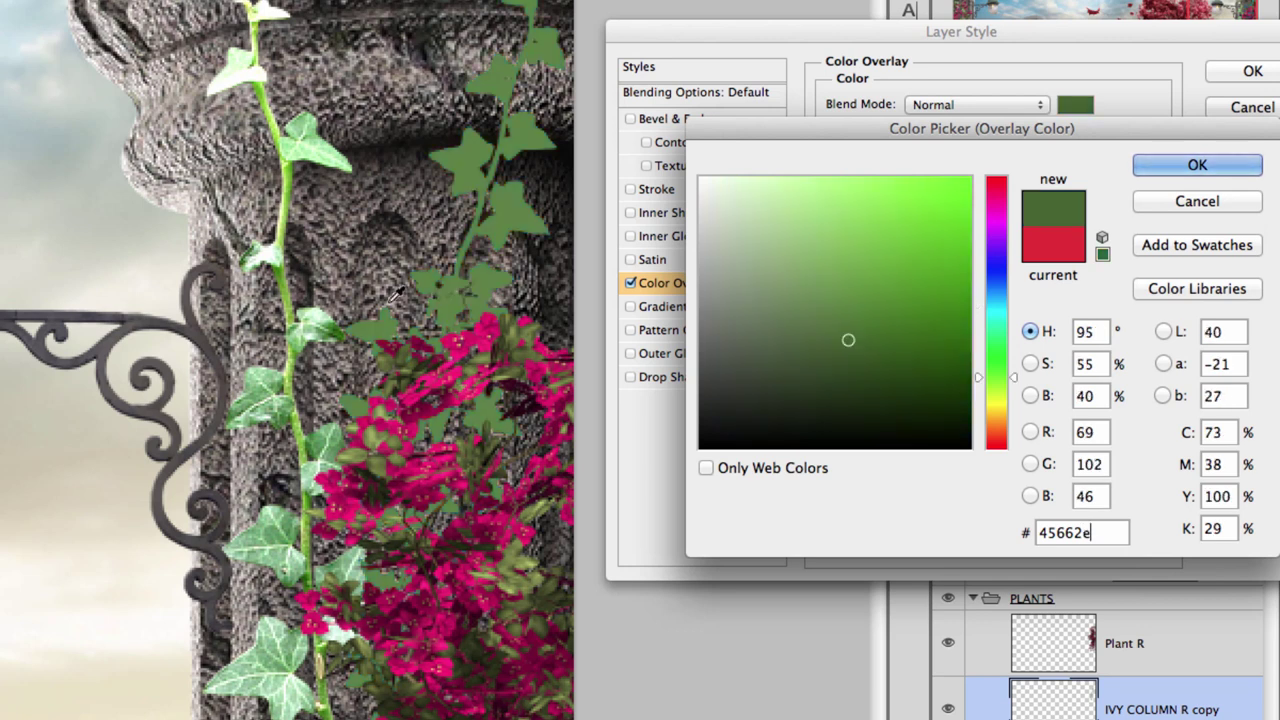
{"action": "left_click", "coordinate": [1150, 164]}
- Set the ivy's Color Overlay blend mode to Hard Light with an opacity of 70%
{"action": "left_click", "coordinate": [976, 104]}
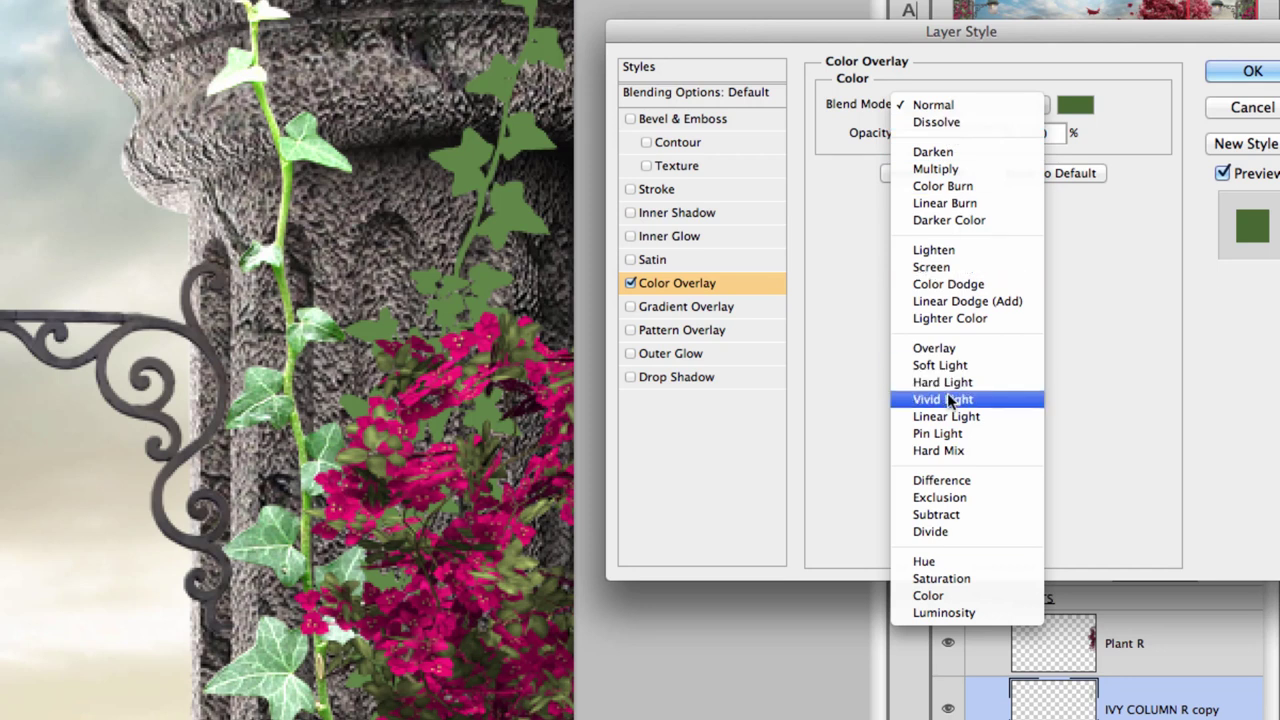
{"action": "left_click", "coordinate": [945, 382]}
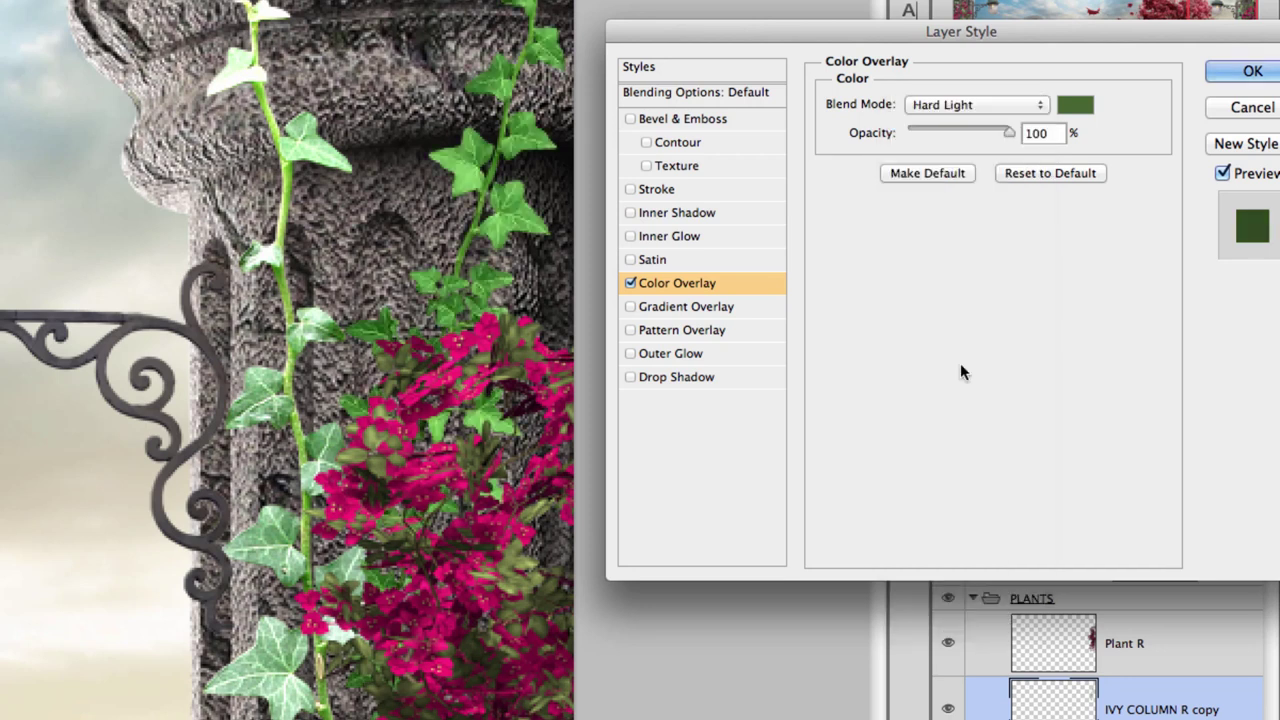
{"action": "double_click", "coordinate": [1040, 133]}
{"action": "type", "text": "70"}
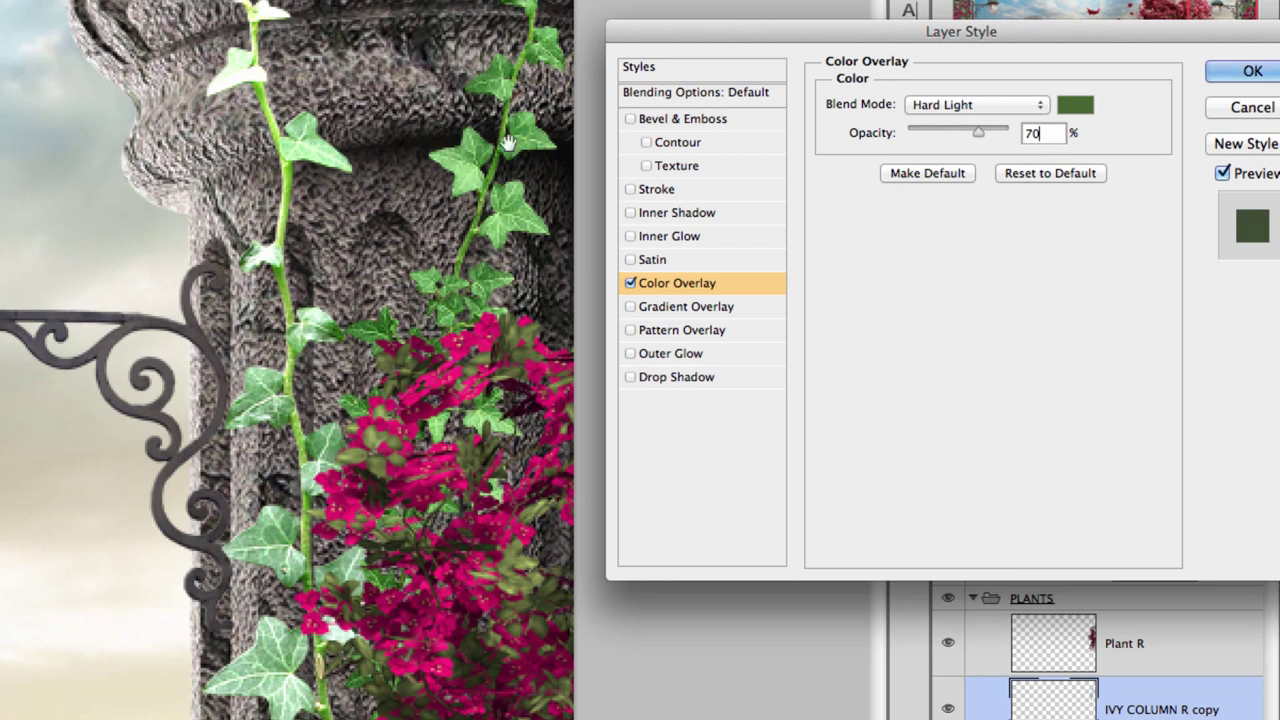
- Darken the ivy's overlay colour to #3e542e and apply the layer style
{"action": "left_click", "coordinate": [1076, 106]}
{"action": "left_click", "coordinate": [842, 382]}
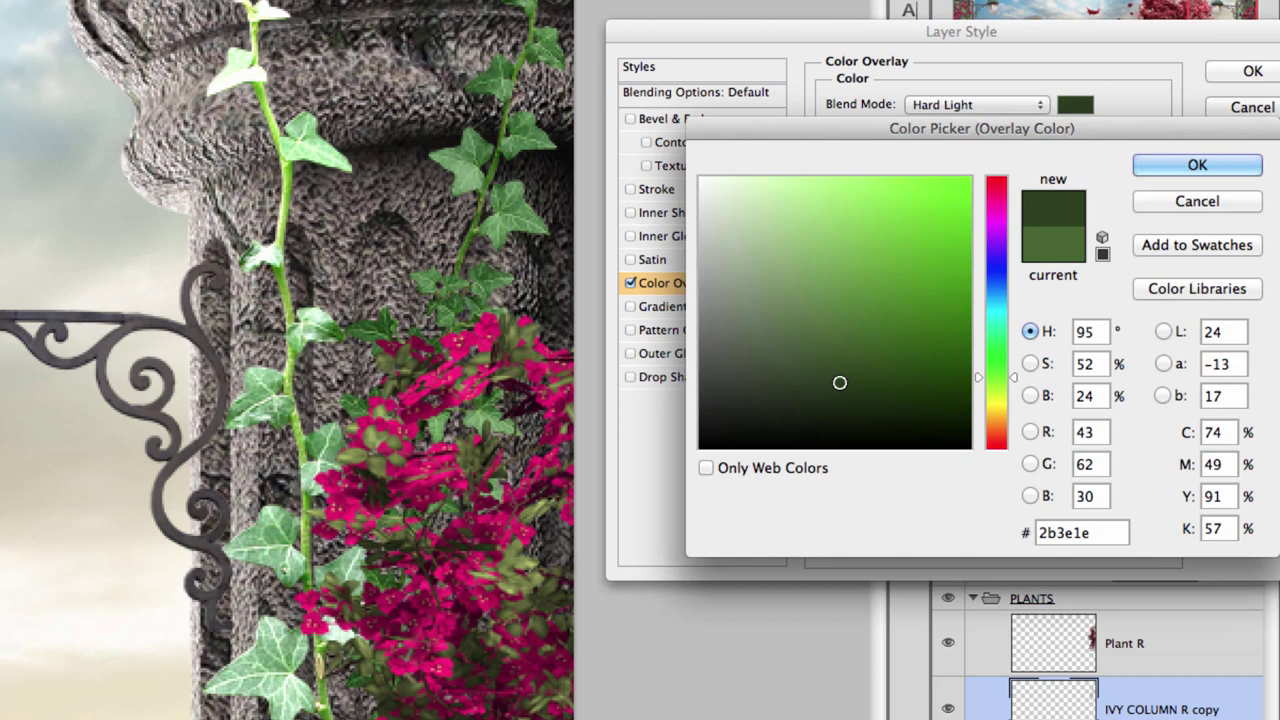
{"action": "left_click", "coordinate": [822, 365]}
{"action": "left_click", "coordinate": [822, 359]}
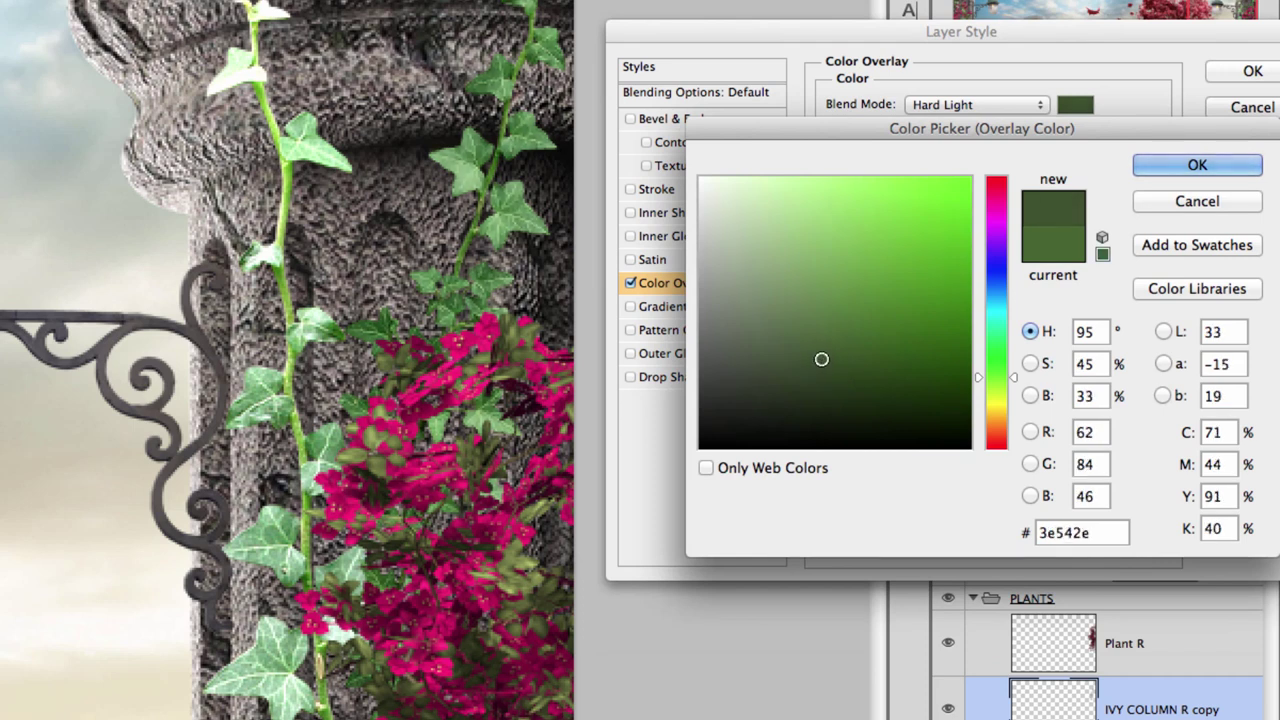
{"action": "left_click", "coordinate": [1189, 163]}
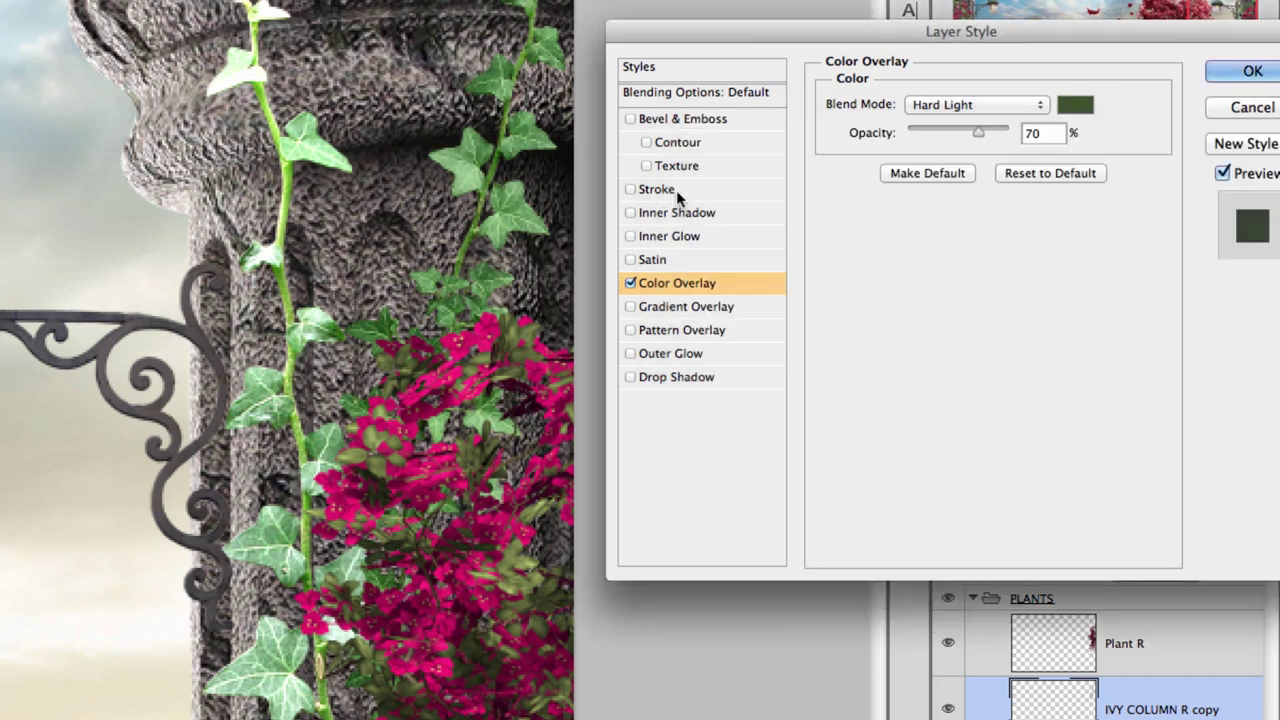
{"action": "left_click", "coordinate": [1246, 76]}
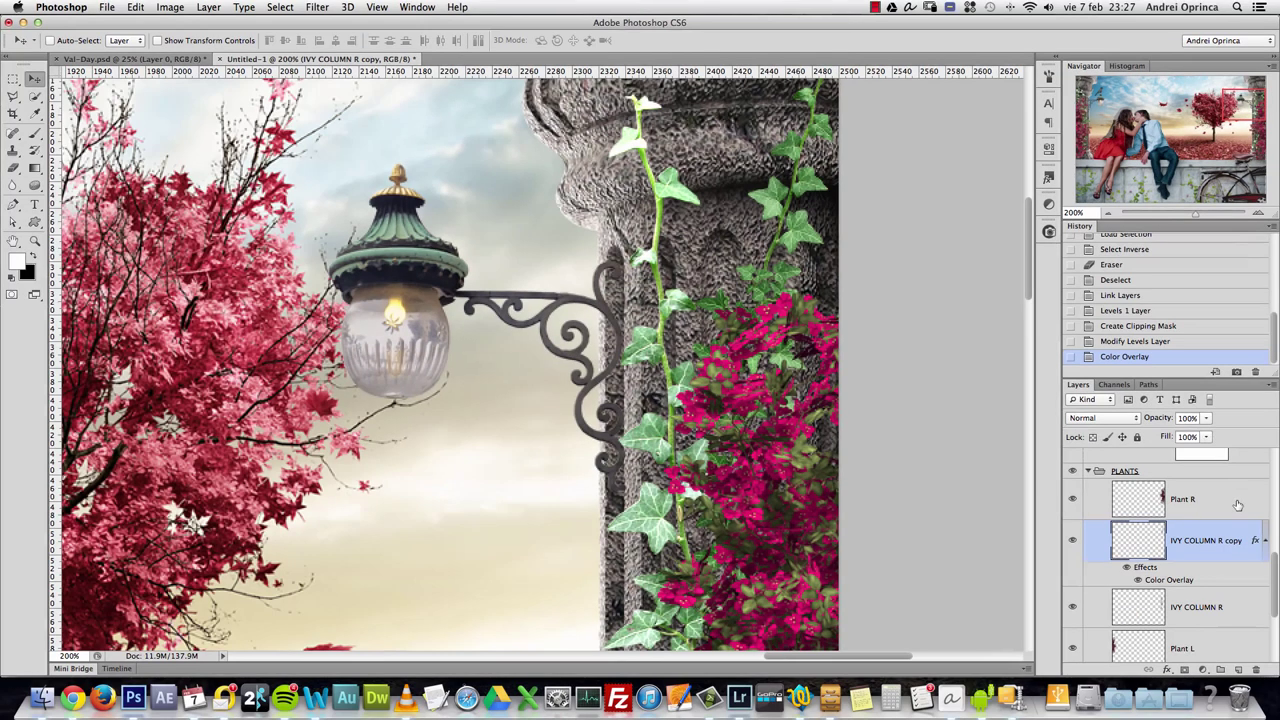
- Copy the Color Overlay effect to the IVY COLUMN R layer, collapse both effects lists, and select that layer
{"action": "left_click", "coordinate": [1264, 540]}
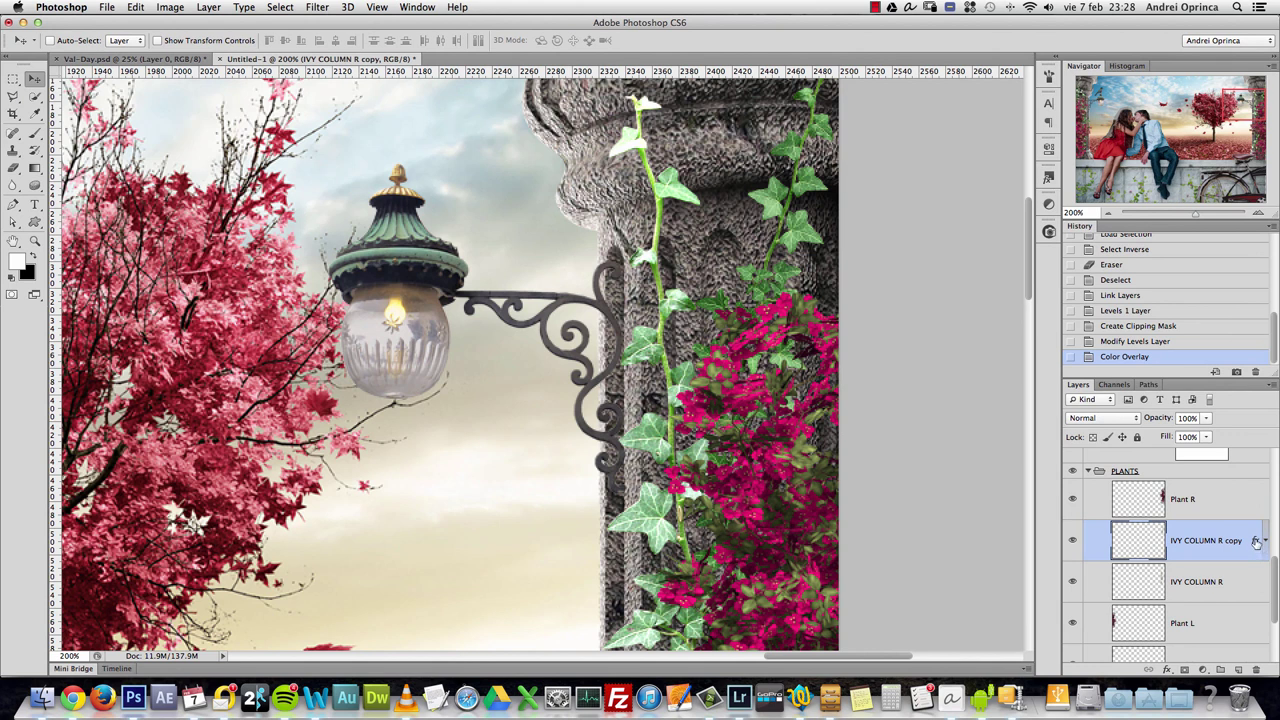
{"action": "left_click_drag", "start_coordinate": [1256, 541], "coordinate": [1253, 582]}
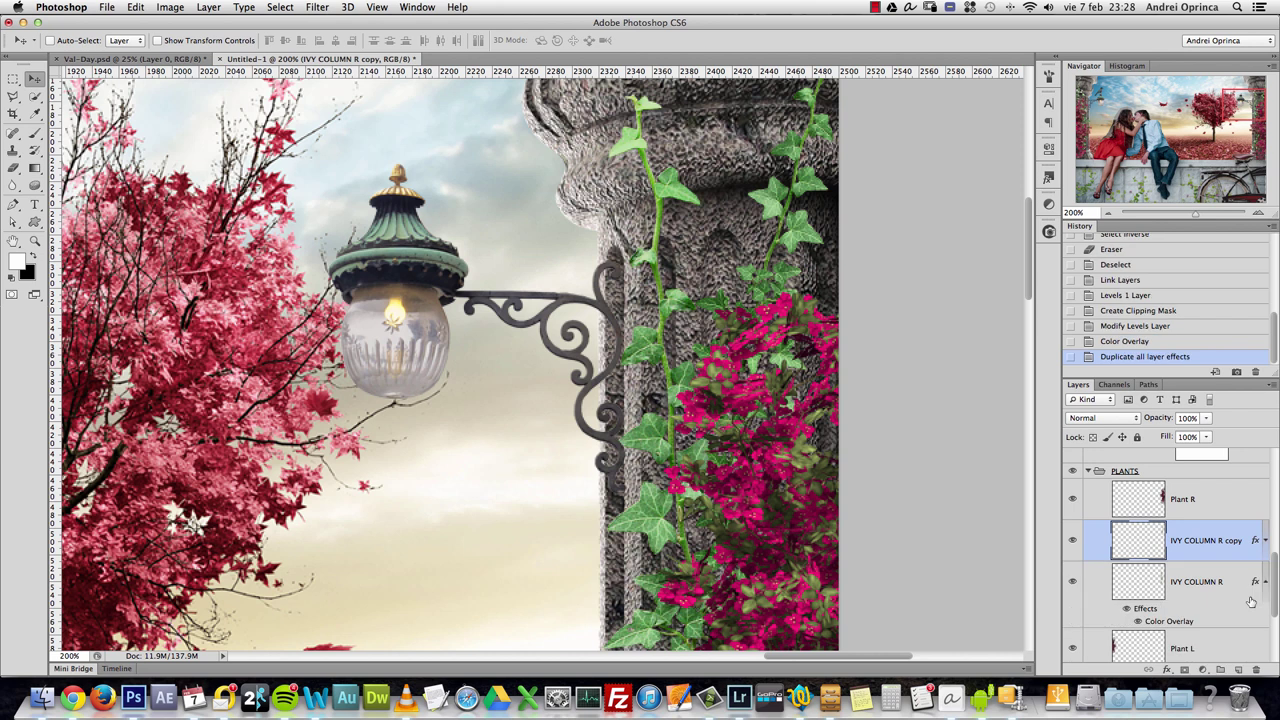
{"action": "left_click", "coordinate": [1265, 580]}
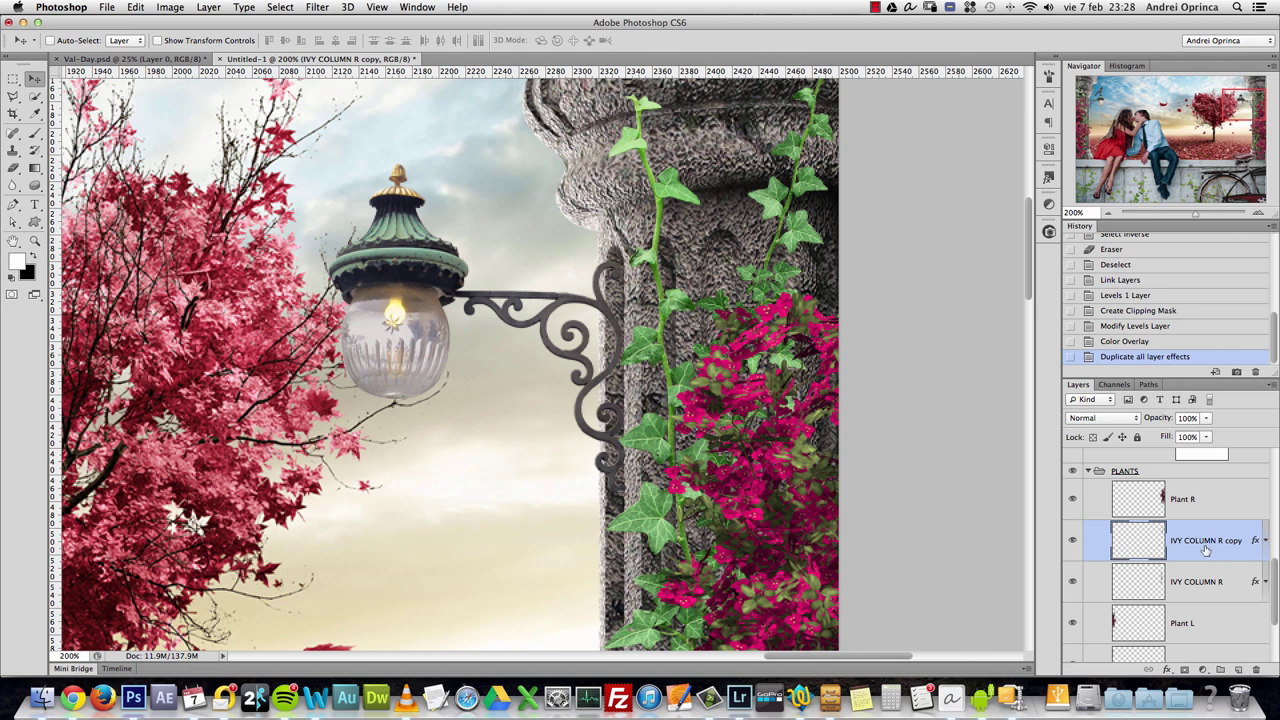
{"action": "left_click", "coordinate": [1205, 584]}
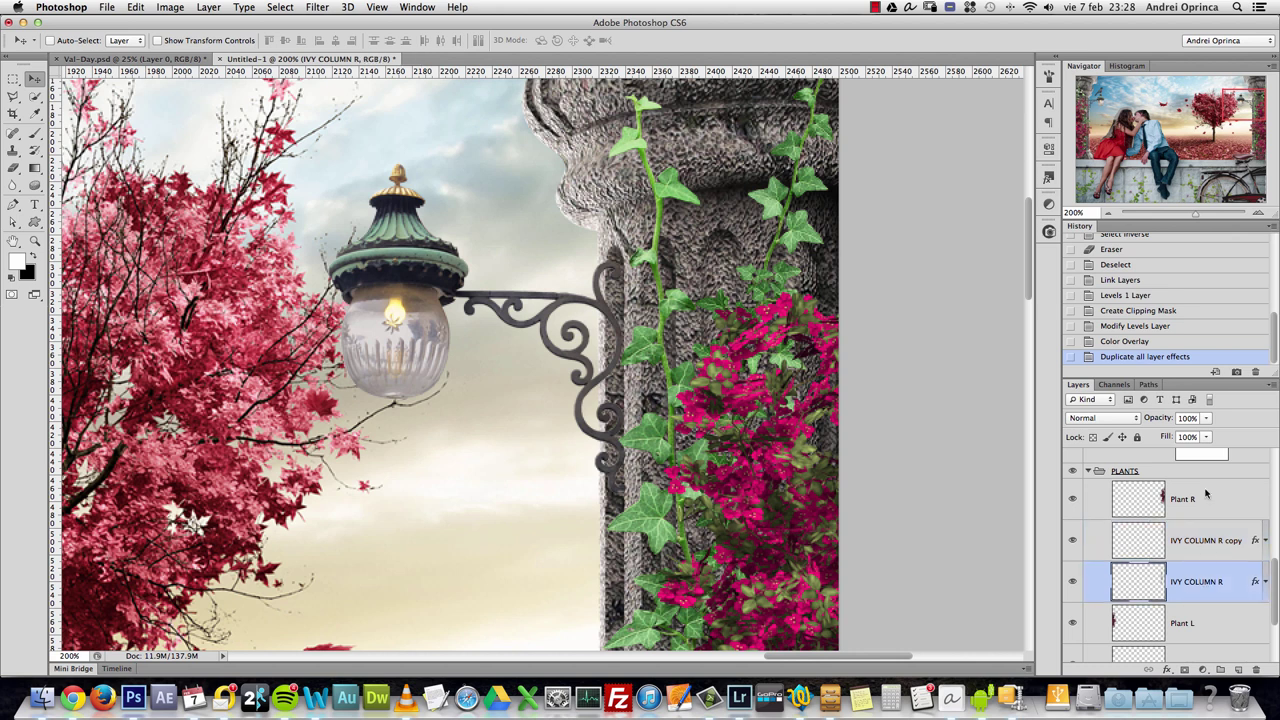
- Set the layer thumbnails to show Layer Bounds and look through the PLANTS layers with them
{"action": "left_click", "coordinate": [1271, 386]}
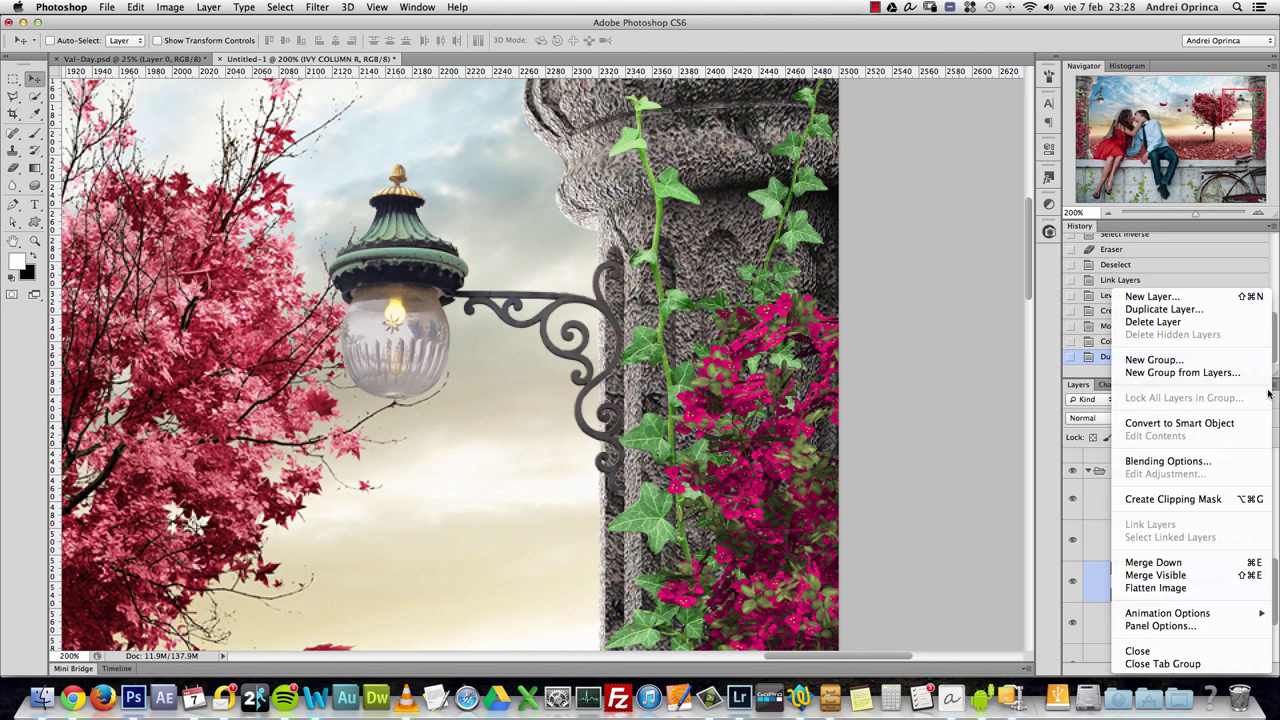
{"action": "left_click", "coordinate": [1160, 626]}
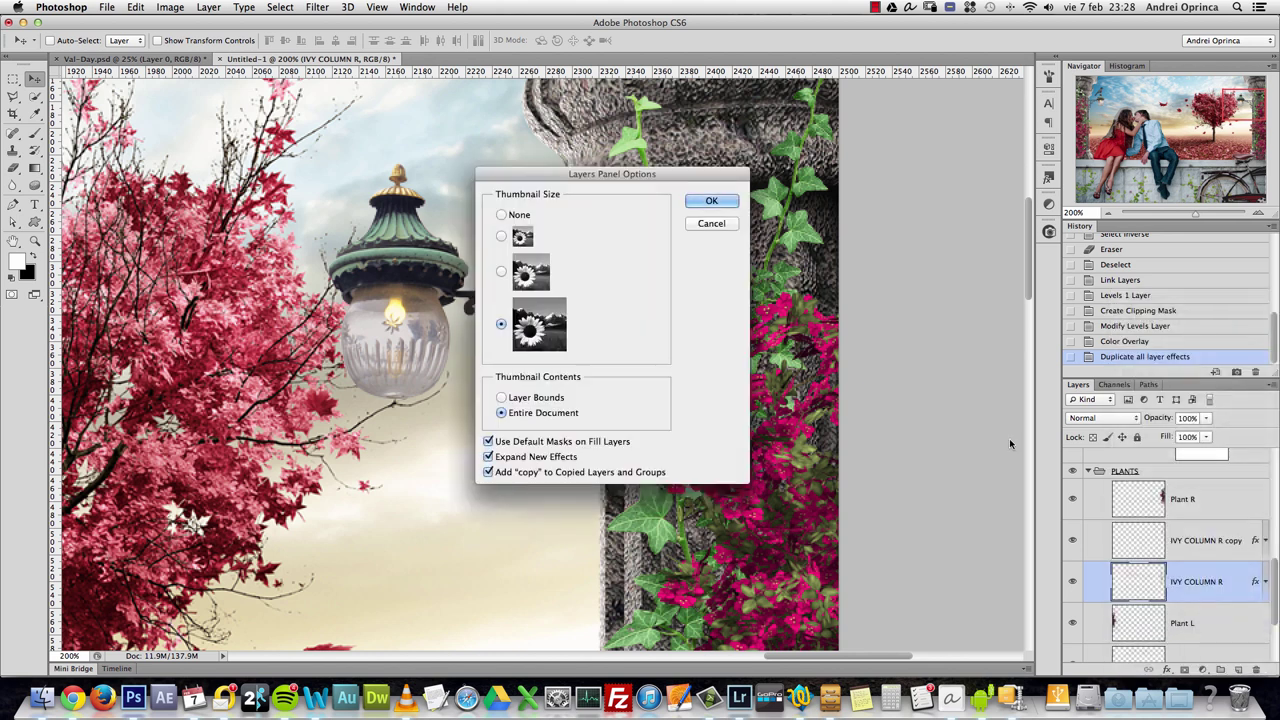
{"action": "left_click", "coordinate": [523, 399]}
{"action": "left_click", "coordinate": [722, 202]}
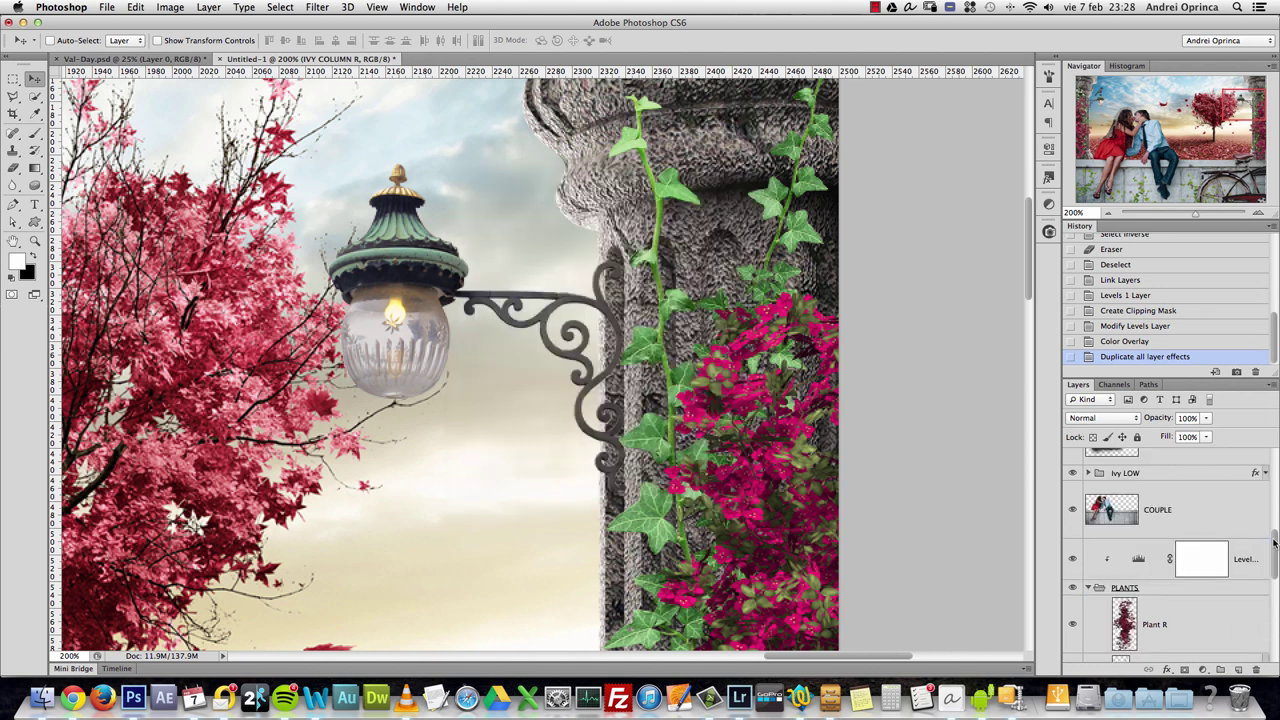
{"action": "left_click_drag", "start_coordinate": [1273, 543], "coordinate": [1270, 597]}
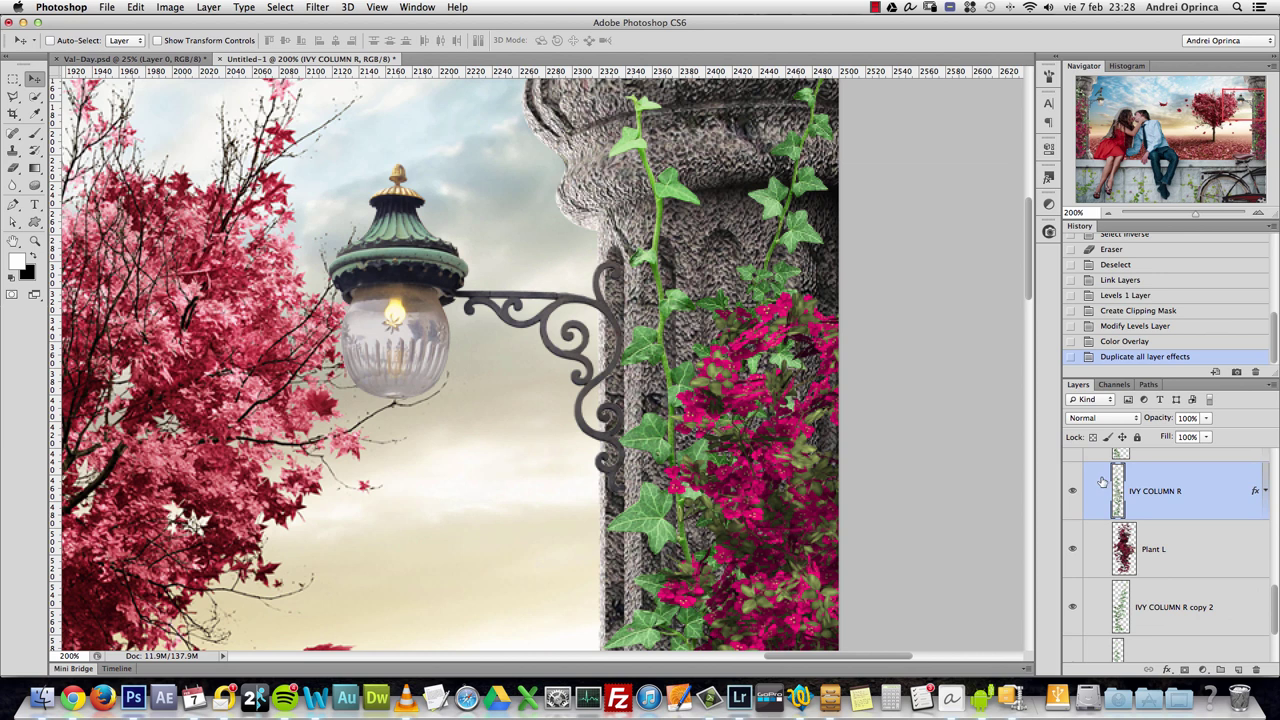
- Switch the layer thumbnails back to showing the Entire Document
{"action": "left_click", "coordinate": [1272, 384]}
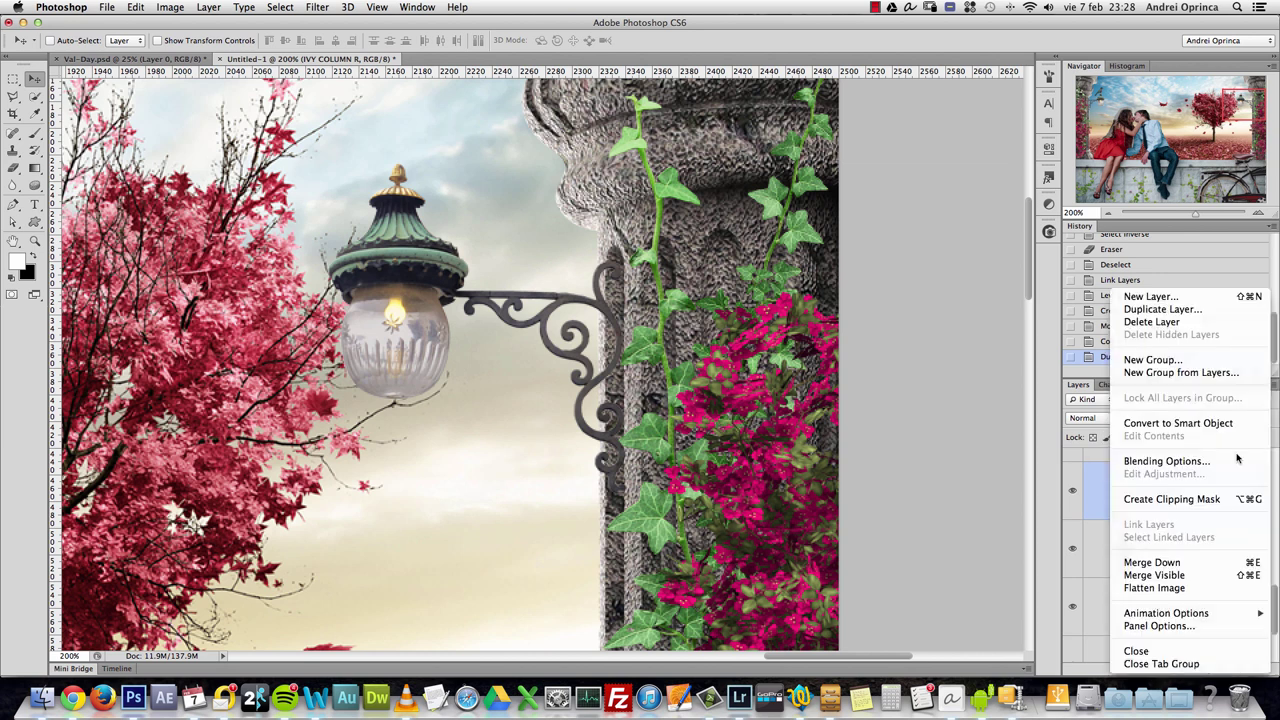
{"action": "left_click", "coordinate": [1162, 626]}
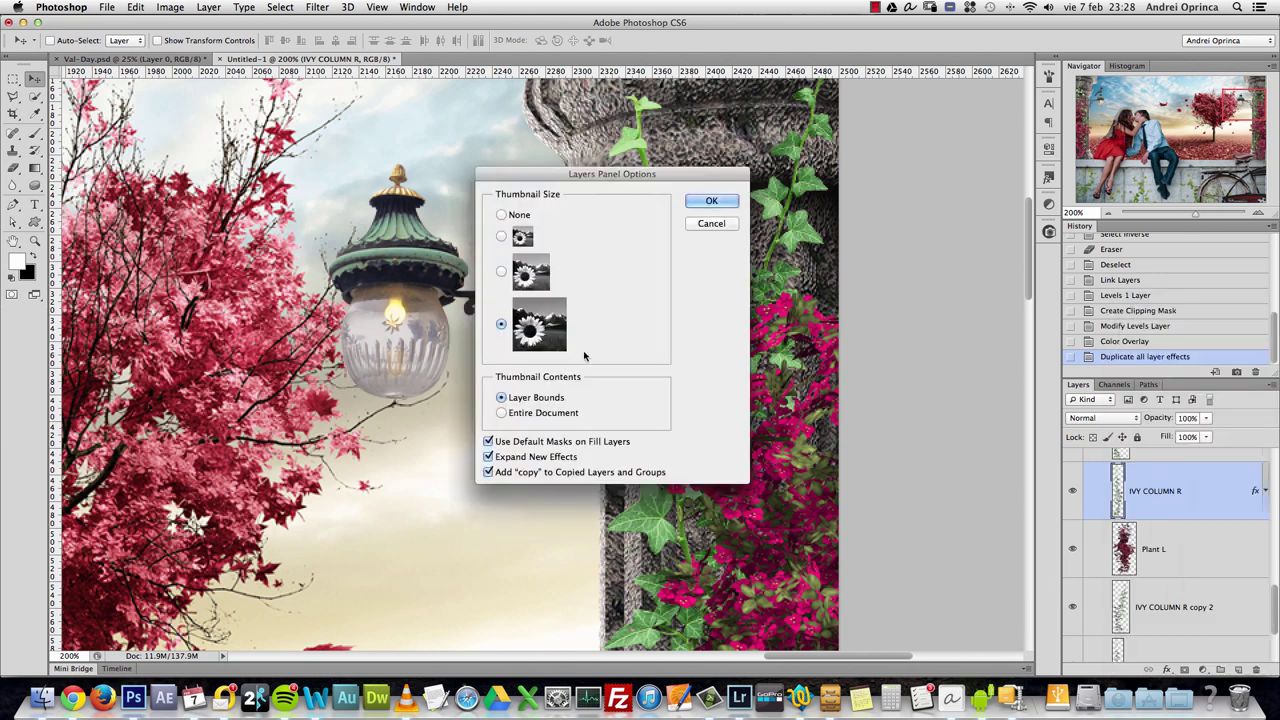
{"action": "left_click", "coordinate": [502, 413]}
{"action": "left_click", "coordinate": [718, 203]}
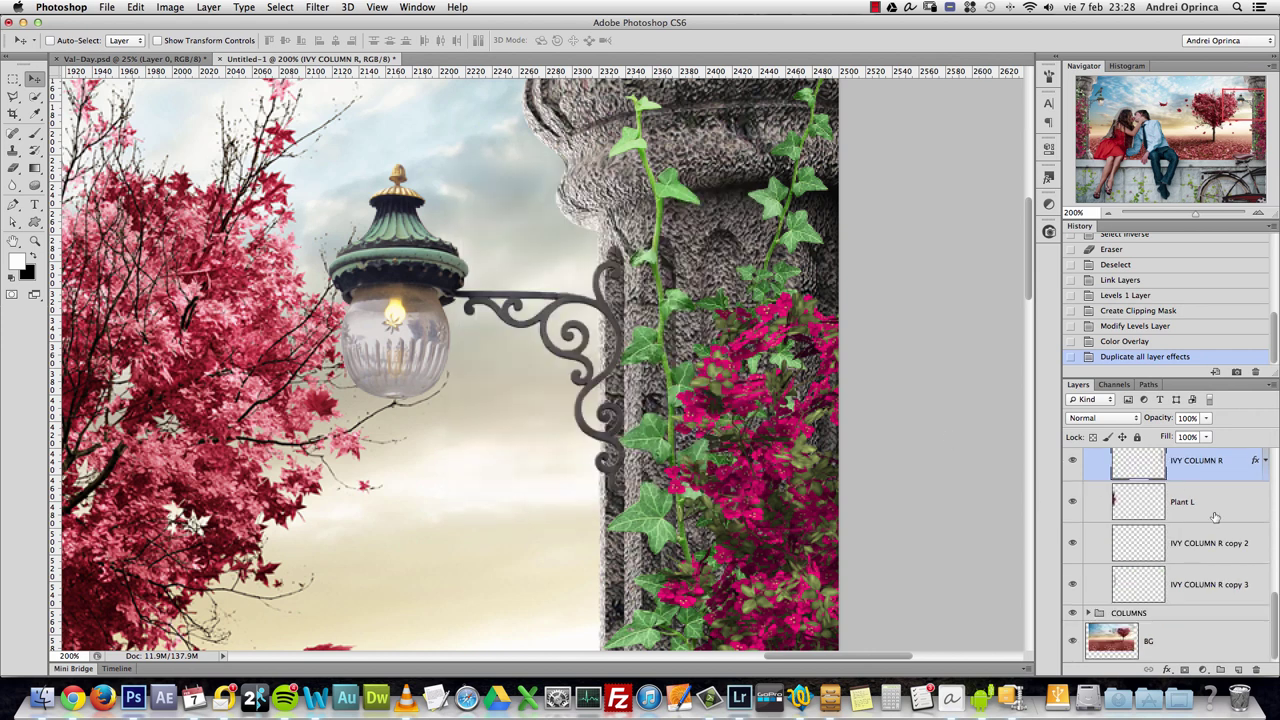
- Copy the Color Overlay effect from IVY COLUMN R to the left column's IVY COLUMN R copy 2 and copy 3 layers
{"action": "scroll", "coordinate": [1275, 590], "scroll_direction": "up", "scroll_amount": 2}
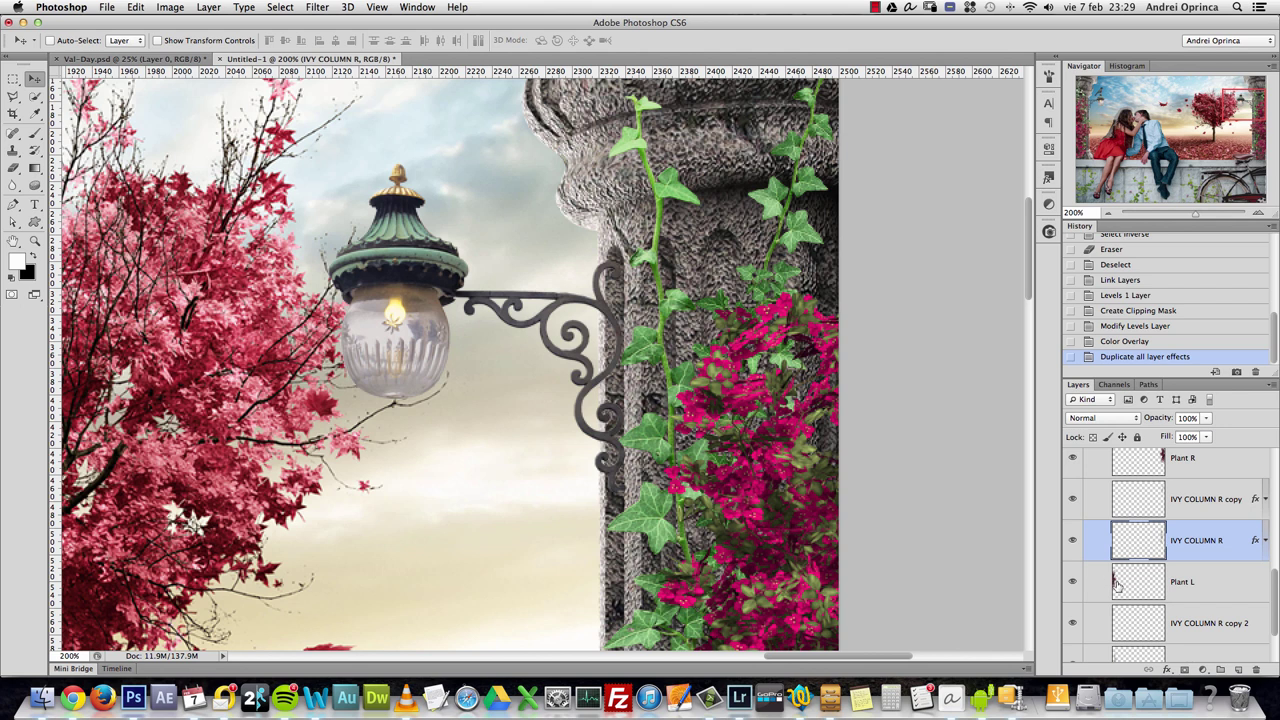
{"action": "key", "text": "alt+space"}
{"action": "left_click", "coordinate": [917, 549], "text": "alt"}
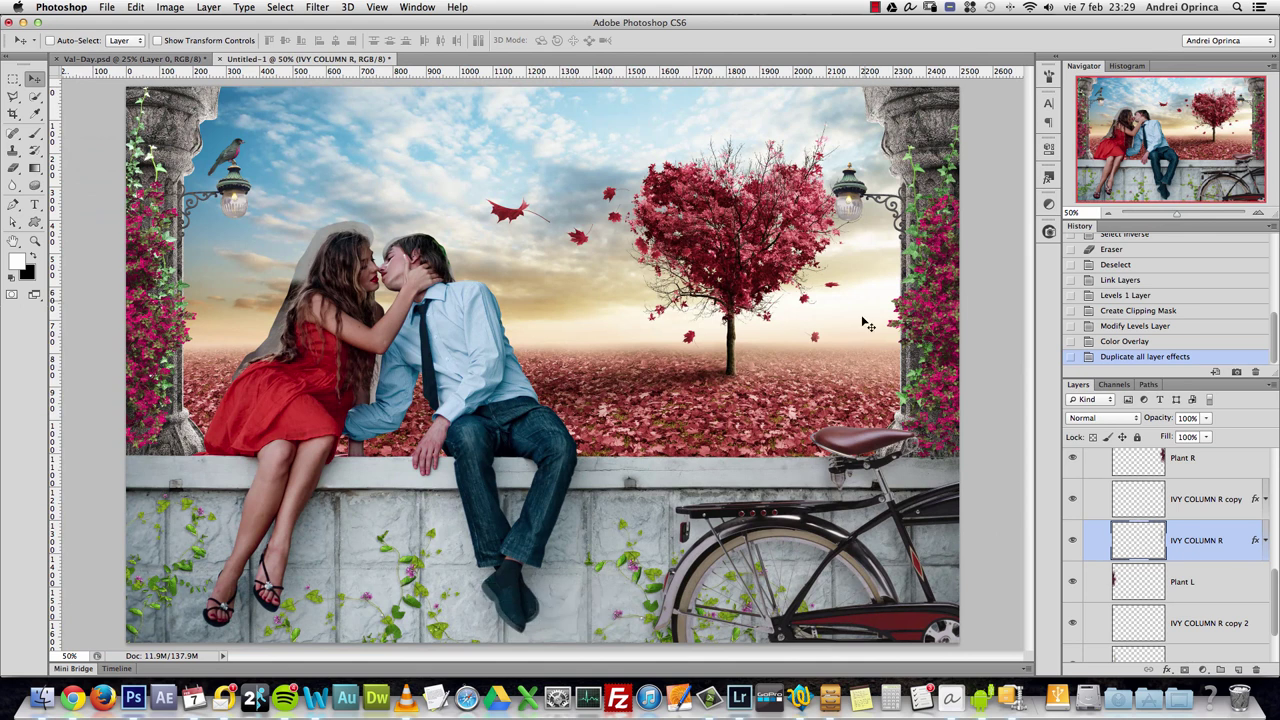
{"action": "key", "text": "super+space"}
{"action": "left_click", "coordinate": [955, 145], "text": "super"}
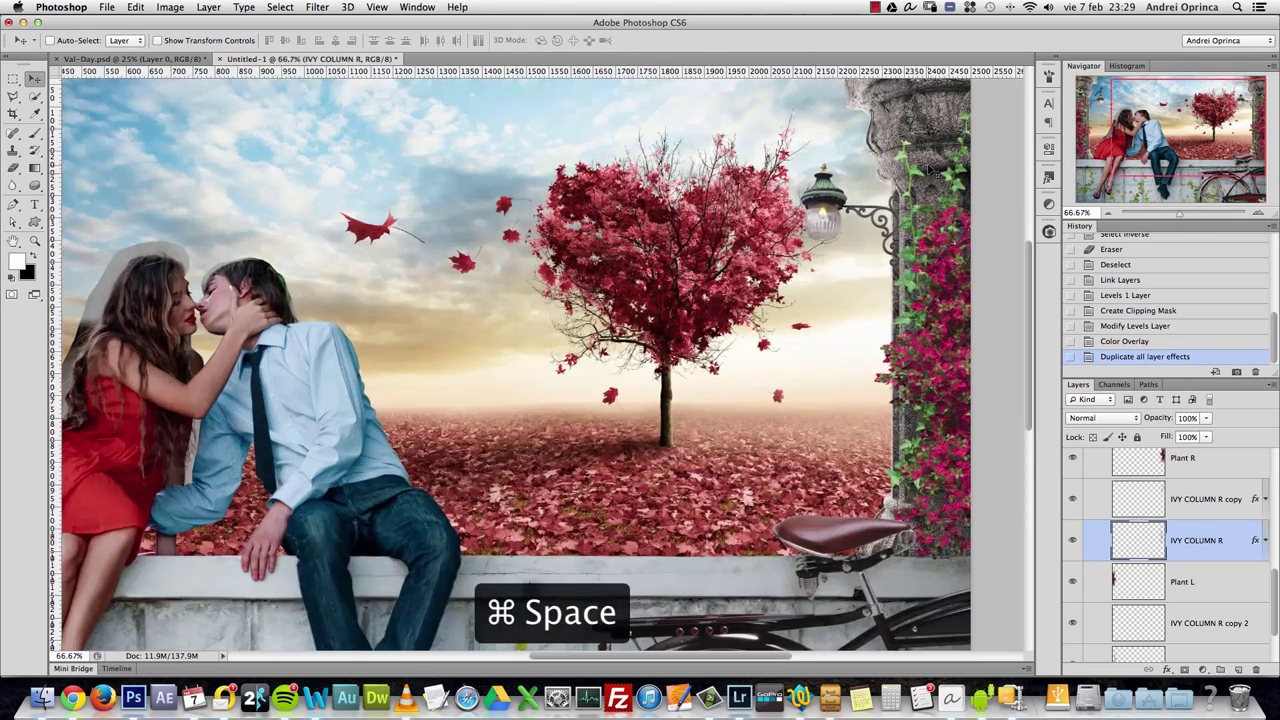
{"action": "left_click", "coordinate": [1130, 146]}
{"action": "left_click_drag", "start_coordinate": [162, 300], "coordinate": [222, 302]}
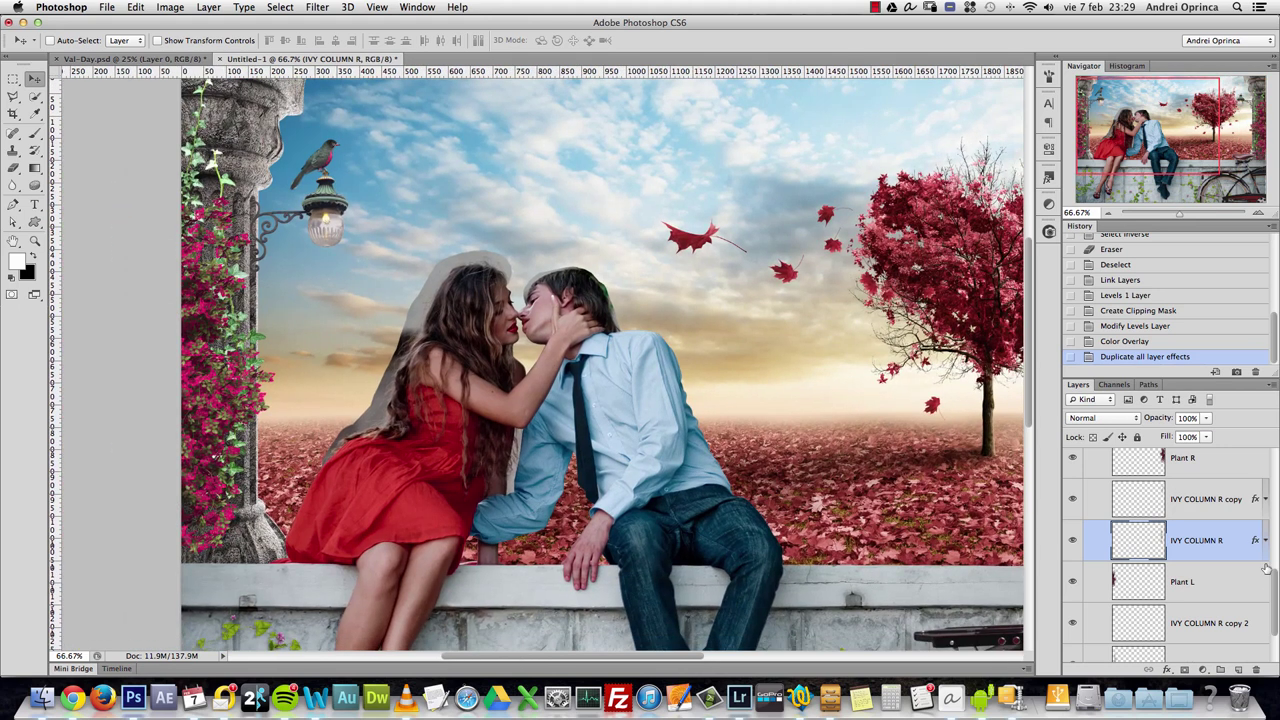
{"action": "scroll", "coordinate": [1268, 570], "scroll_direction": "down", "scroll_amount": 2}
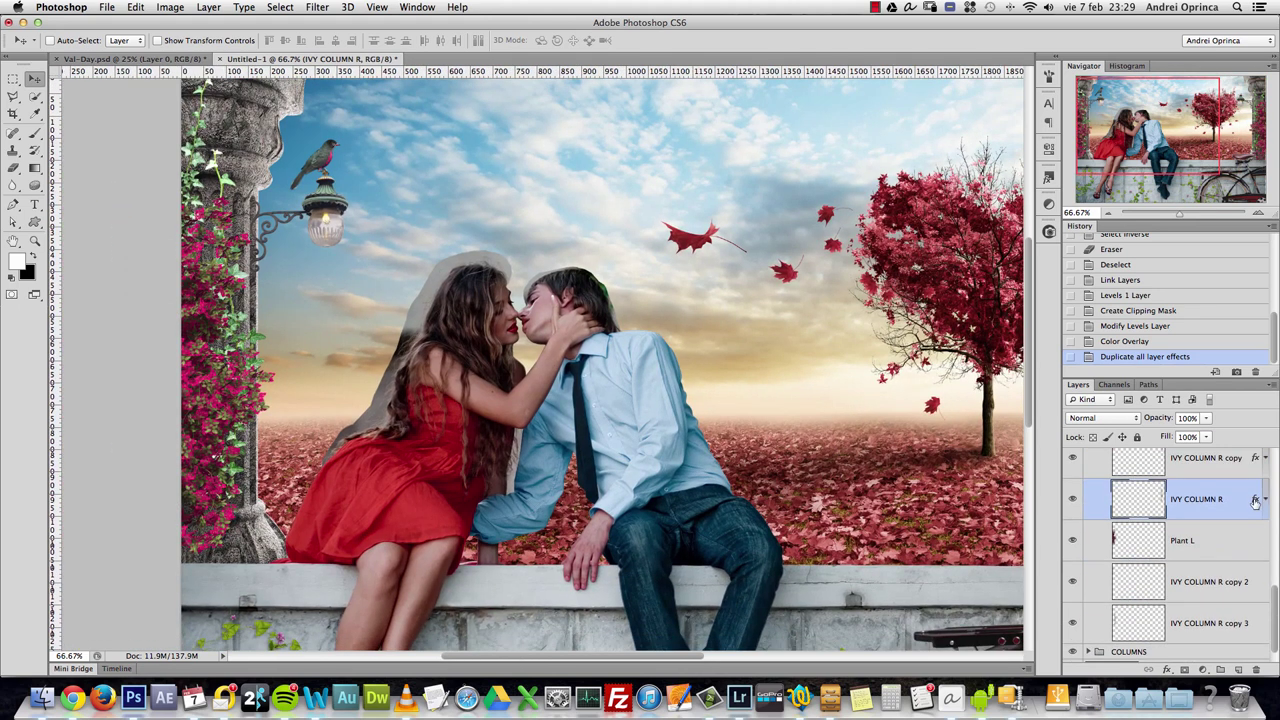
{"action": "left_click_drag", "start_coordinate": [1255, 502], "coordinate": [1252, 648]}
- Examine the recoloured ivy on the left column up close, collapsing the effects list of IVY COLUMN R copy 2
{"action": "key", "text": "super+space"}
{"action": "left_click_drag", "start_coordinate": [152, 188], "coordinate": [458, 365]}
{"action": "key", "text": "super+1"}
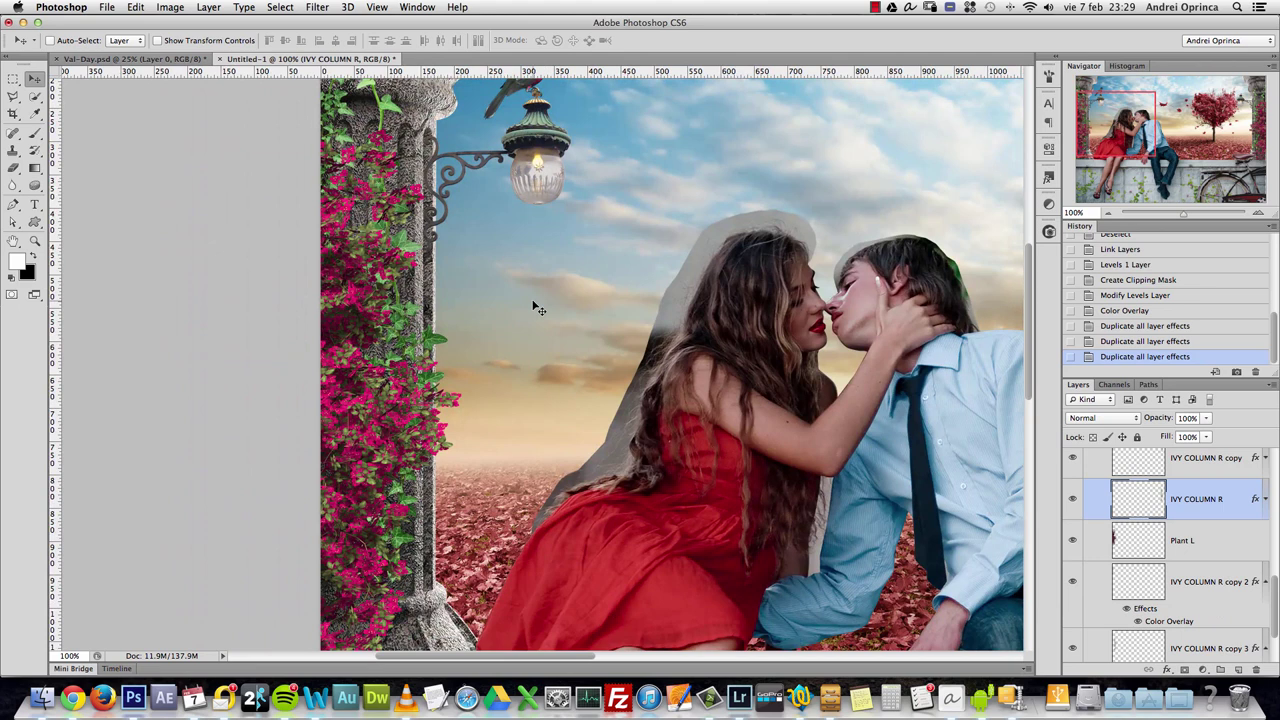
{"action": "left_click", "coordinate": [1265, 581]}
{"action": "left_click", "coordinate": [440, 288], "text": "super"}
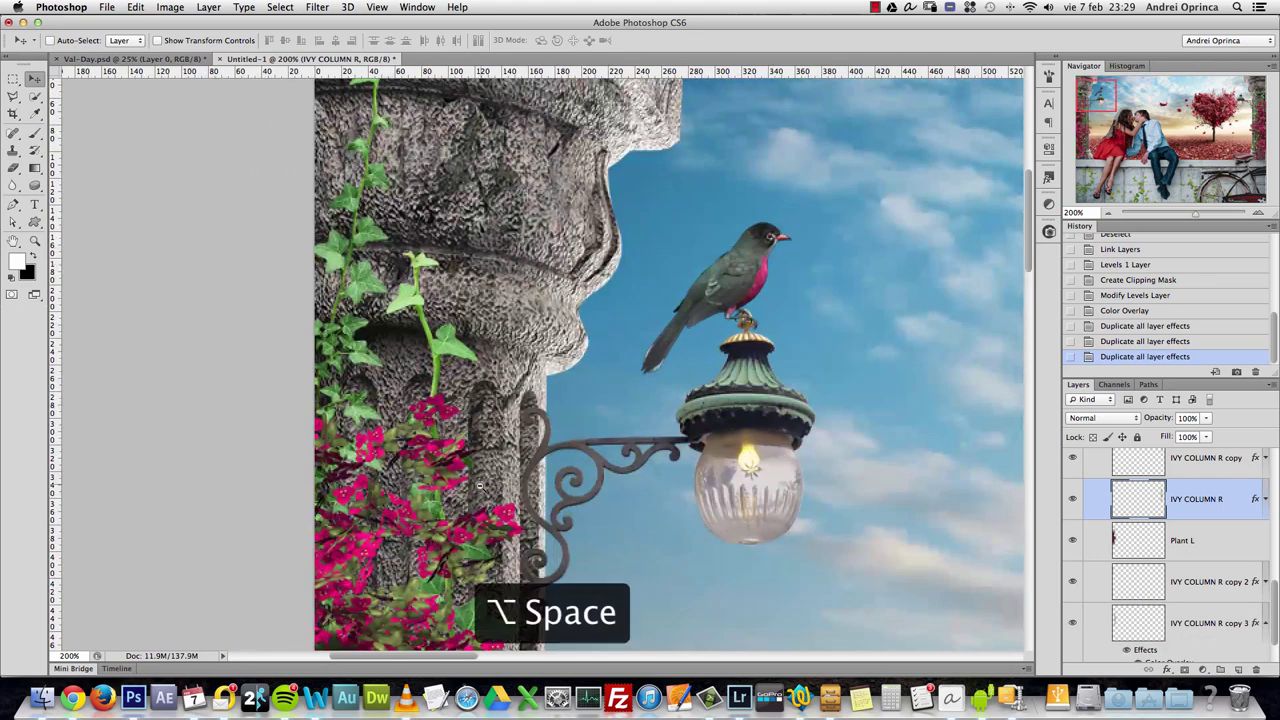
{"action": "left_click", "coordinate": [479, 485], "text": "alt"}
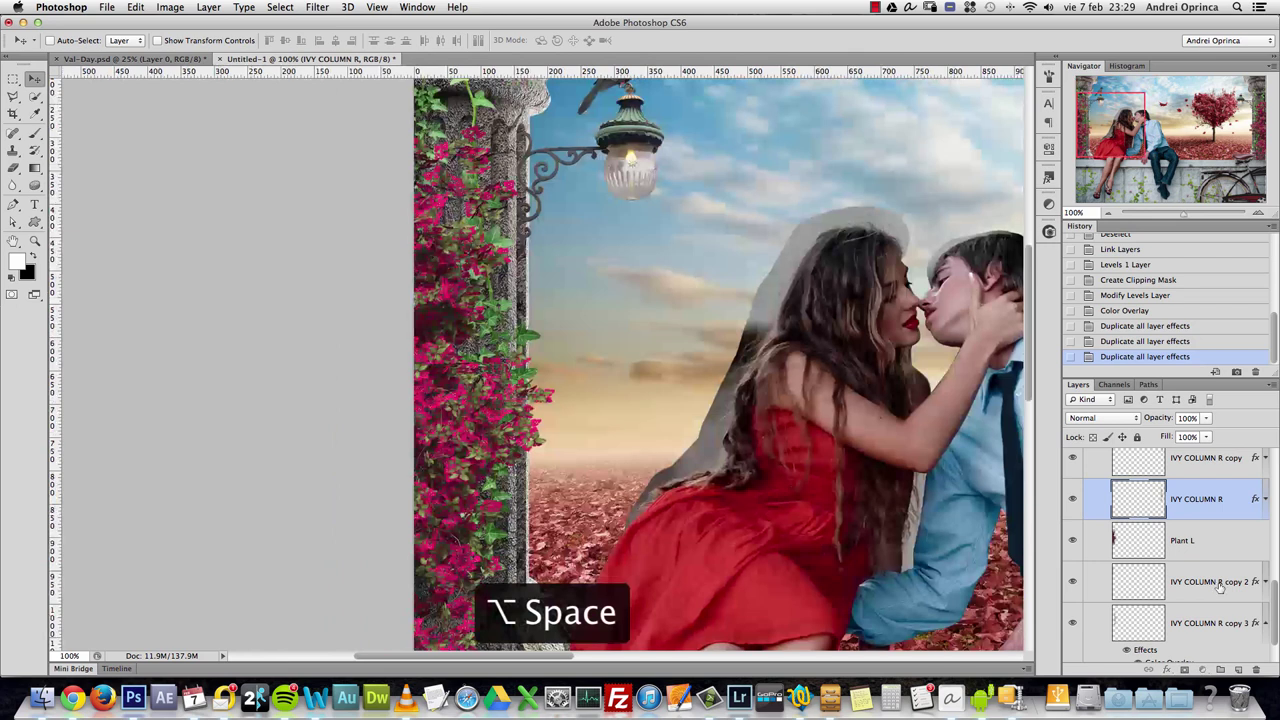
- Add a Drop Shadow to the IVY COLUMN R copy 2 layer using Multiply at 75% opacity, 8 px distance and 8 px size
{"action": "left_click", "coordinate": [479, 485], "text": "super"}
{"action": "left_click_drag", "start_coordinate": [650, 206], "coordinate": [676, 427]}
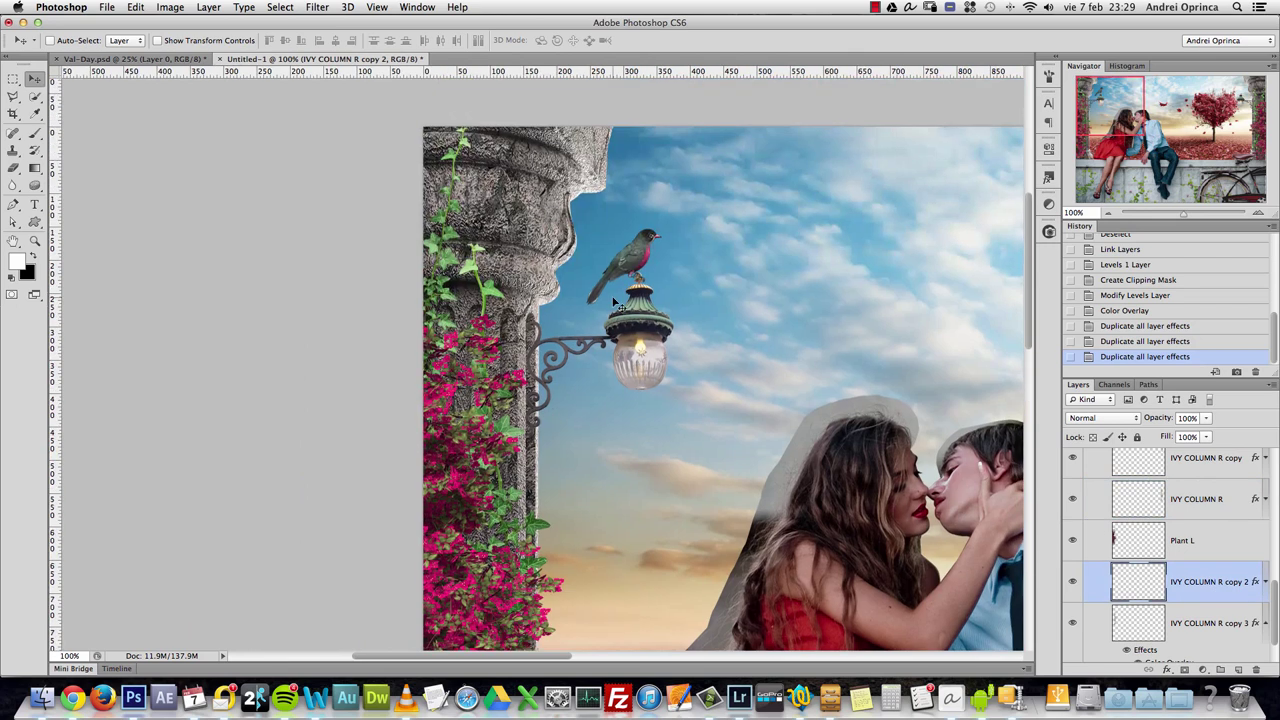
{"action": "double_click", "coordinate": [1205, 576]}
{"action": "left_click", "coordinate": [880, 333]}
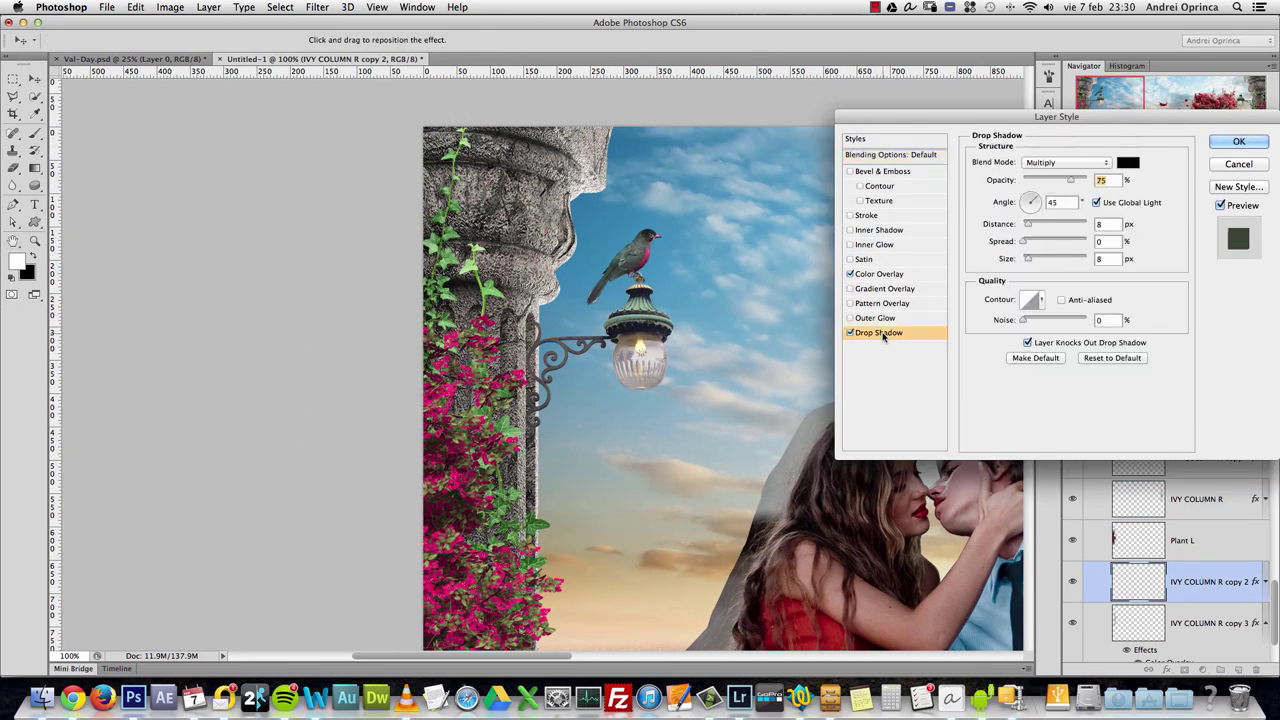
{"action": "left_click", "coordinate": [440, 168], "text": "super"}
{"action": "left_click", "coordinate": [452, 200], "text": "super"}
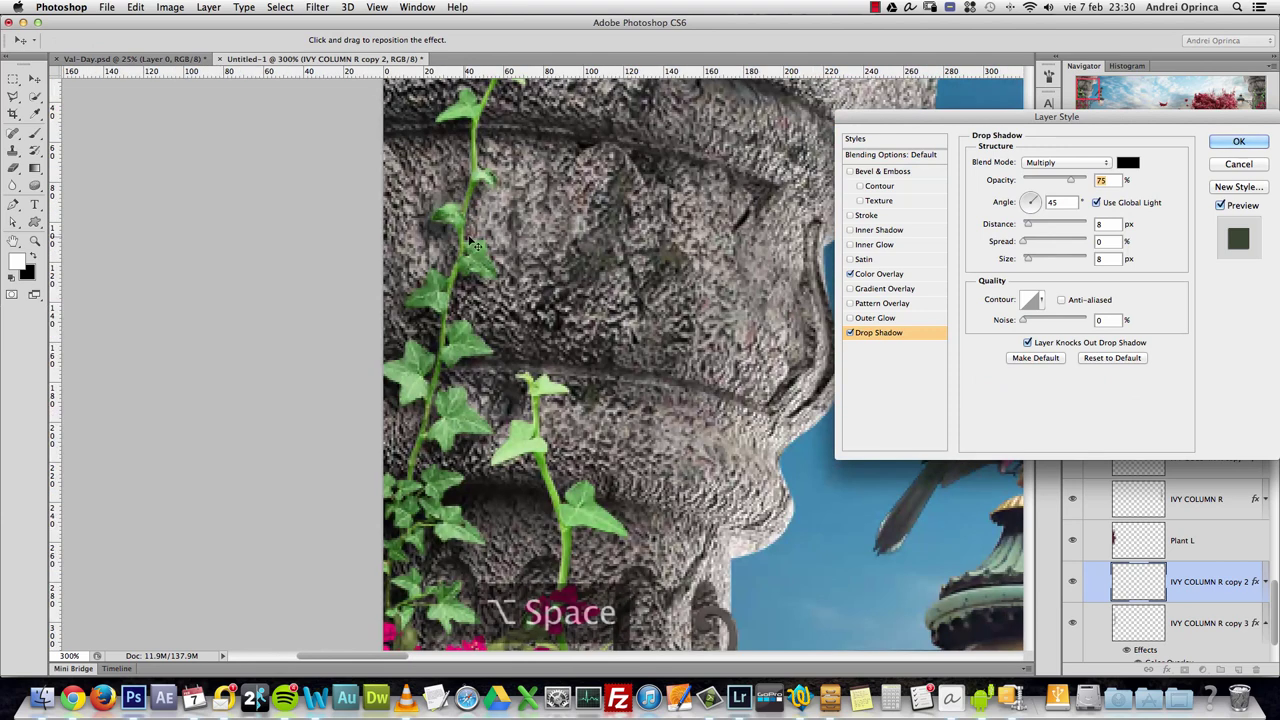
{"action": "left_click", "coordinate": [475, 243], "text": "alt"}
{"action": "left_click", "coordinate": [475, 243], "text": "alt"}
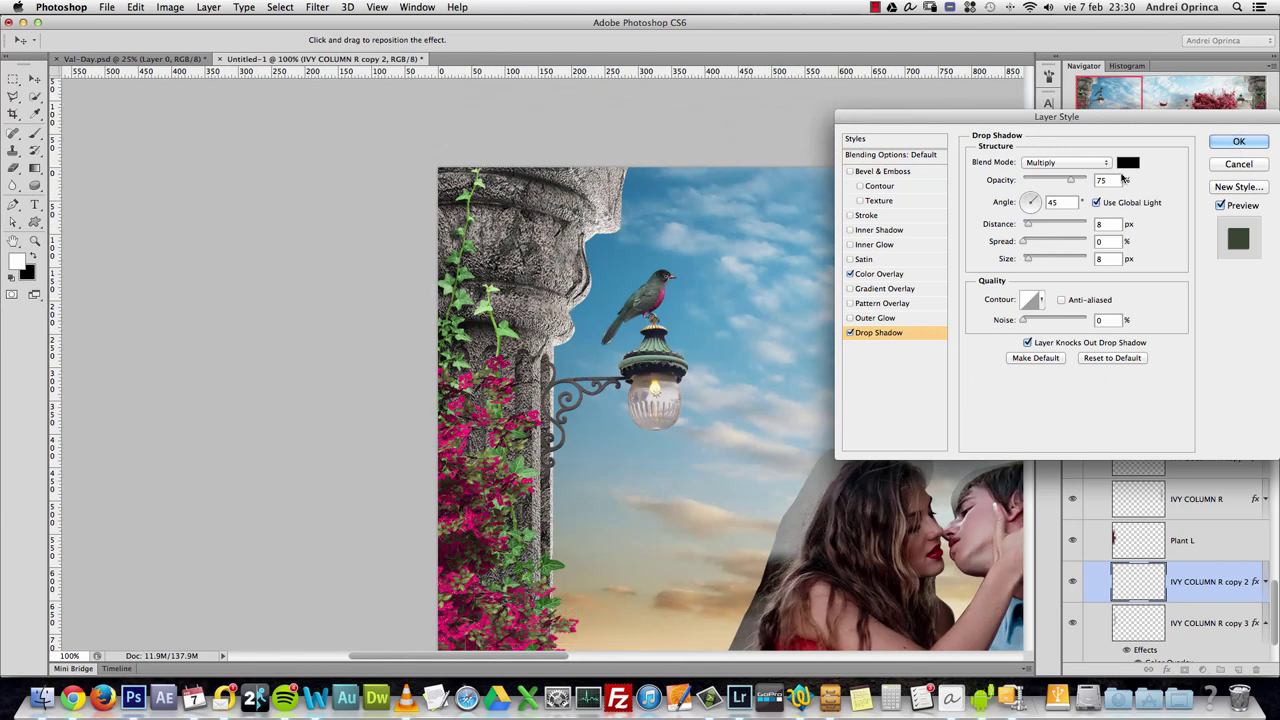
{"action": "left_click", "coordinate": [1238, 141]}
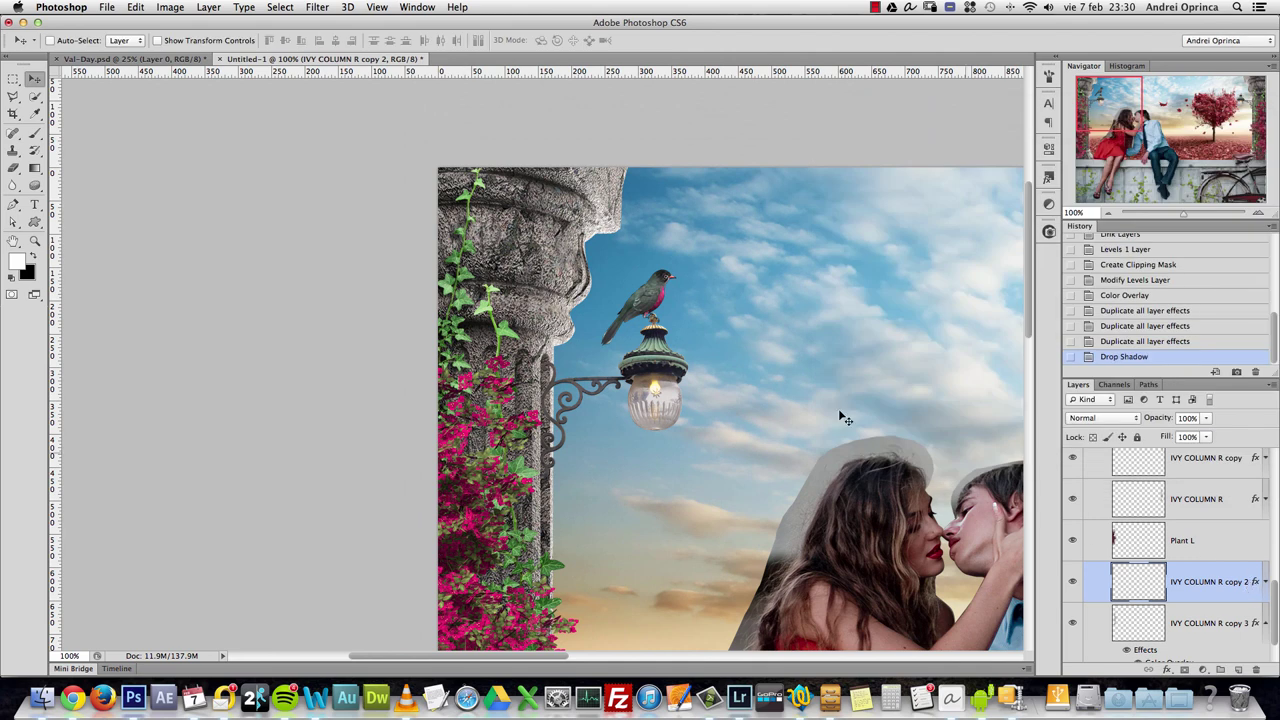
- Check the layer style of IVY COLUMN R copy 2 and copy its effects to IVY COLUMN R copy 3
{"action": "double_click", "coordinate": [1215, 592]}
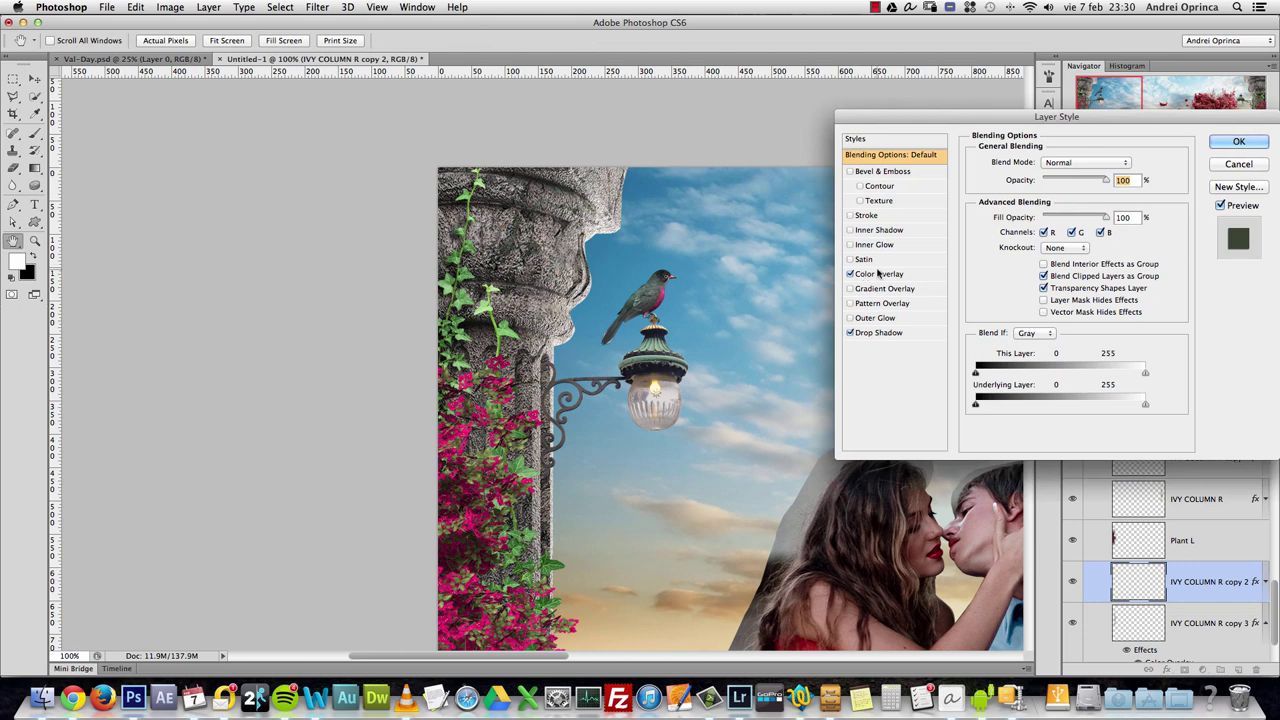
{"action": "left_click", "coordinate": [1236, 165]}
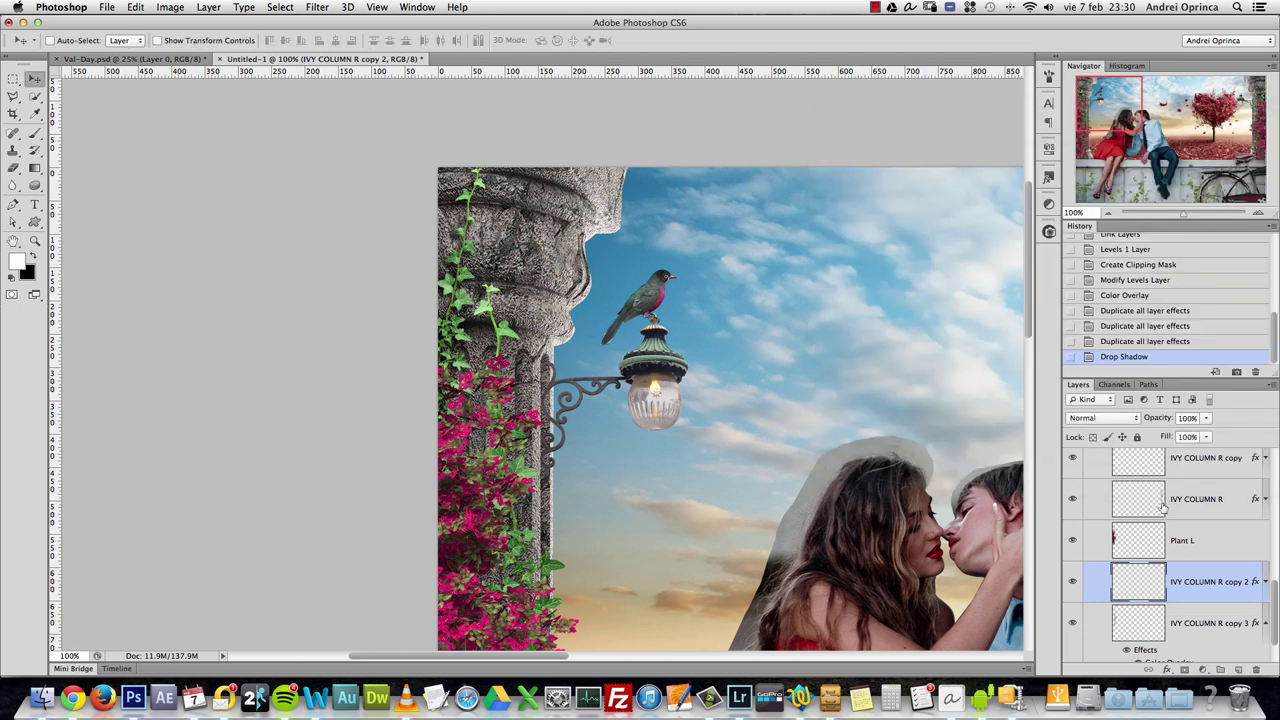
{"action": "left_click_drag", "start_coordinate": [1257, 588], "coordinate": [1250, 624]}
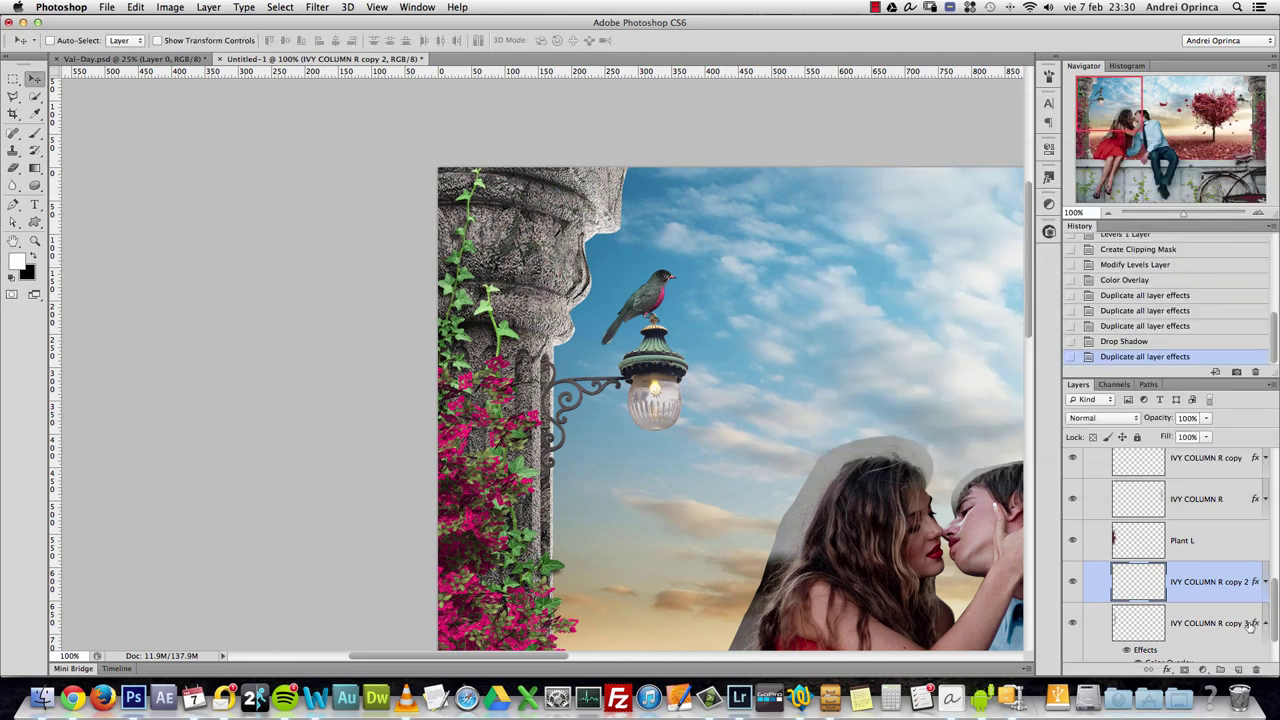
- Move the IVY COLUMN R copy 3 ivy in from the left column's edge and adjust its rotation and position with Free Transform
{"action": "left_click", "coordinate": [577, 505], "text": "super"}
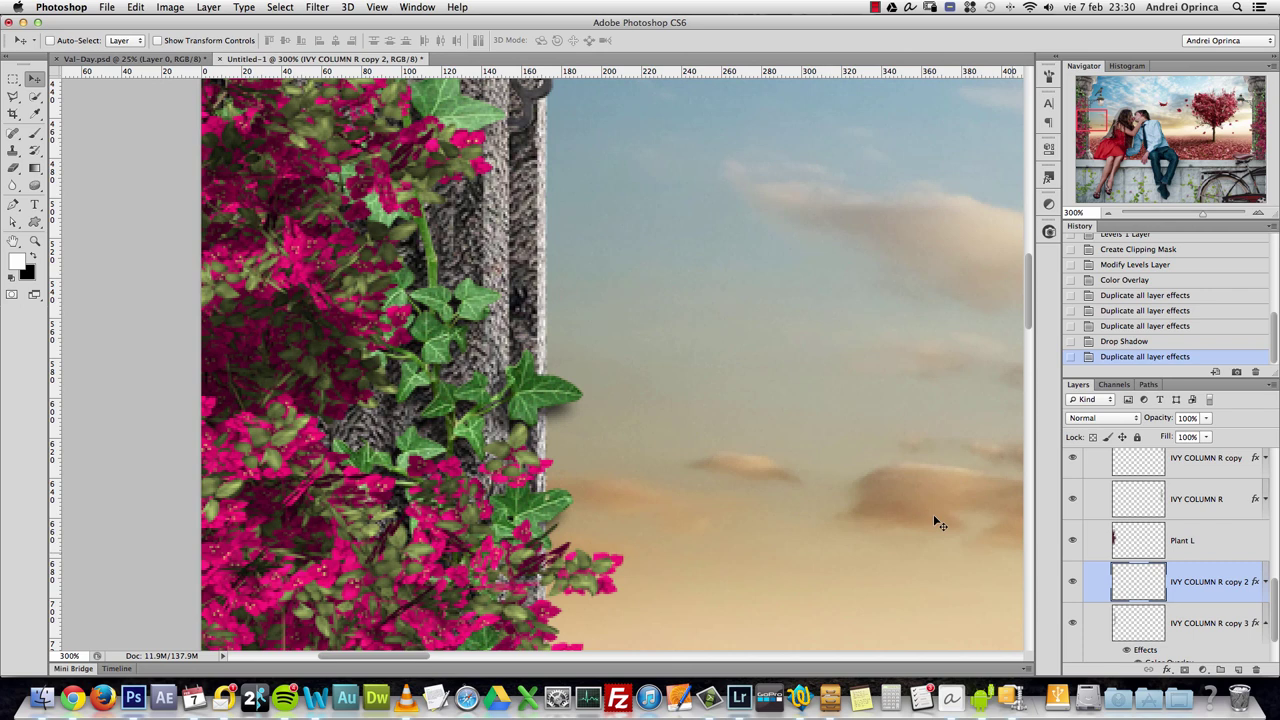
{"action": "left_click_drag", "start_coordinate": [557, 393], "coordinate": [530, 403]}
{"action": "left_click", "coordinate": [559, 373], "text": "alt+super"}
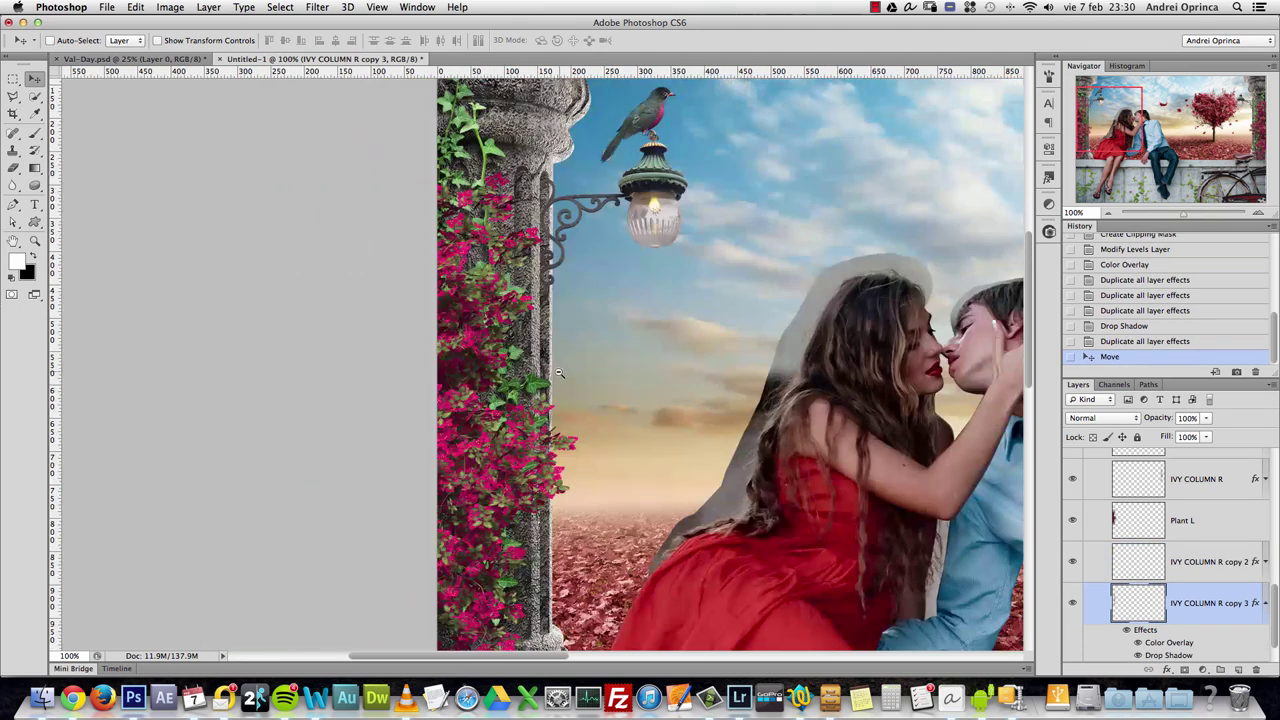
{"action": "key", "text": "super+t"}
{"action": "left_click_drag", "start_coordinate": [670, 250], "coordinate": [695, 277]}
{"action": "left_click_drag", "start_coordinate": [540, 308], "coordinate": [561, 282]}
{"action": "key", "text": "Return"}
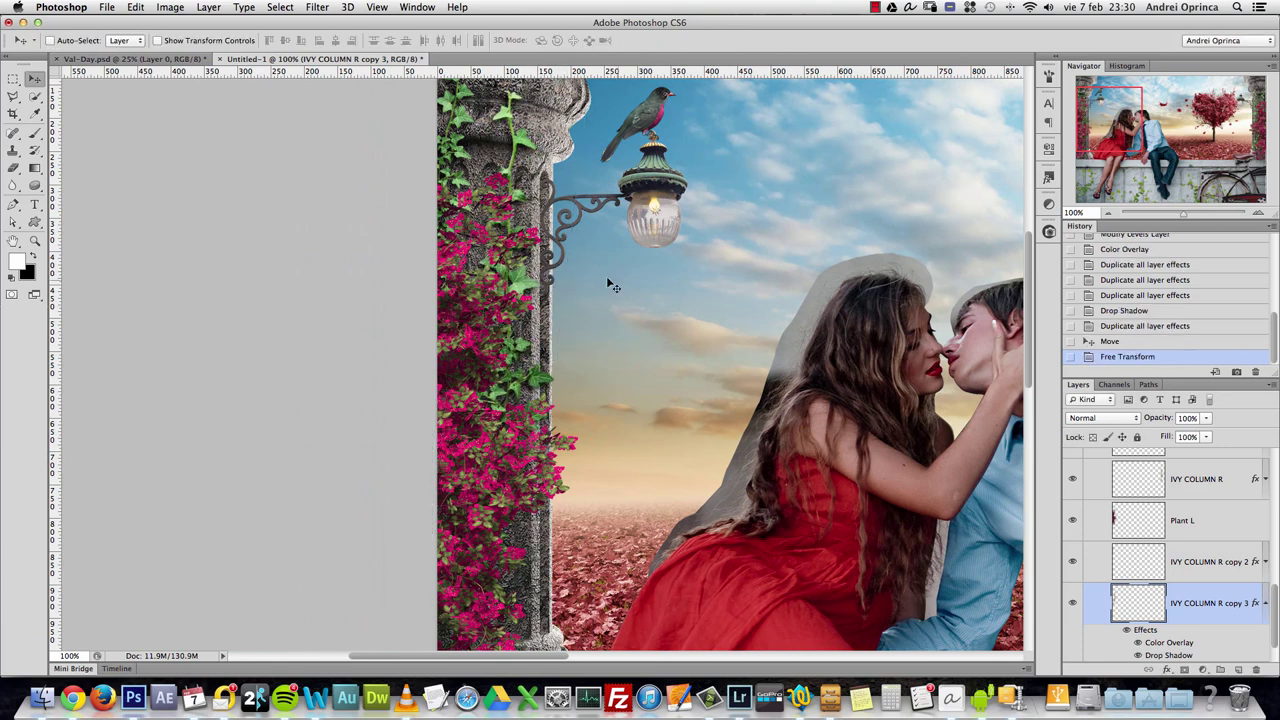
{"action": "key", "text": "Left"}
- Copy the Color Overlay and Drop Shadow effects to the right column's IVY COLUMN R and IVY COLUMN R copy layers
{"action": "scroll", "coordinate": [897, 410], "scroll_direction": "right", "scroll_amount": 15}
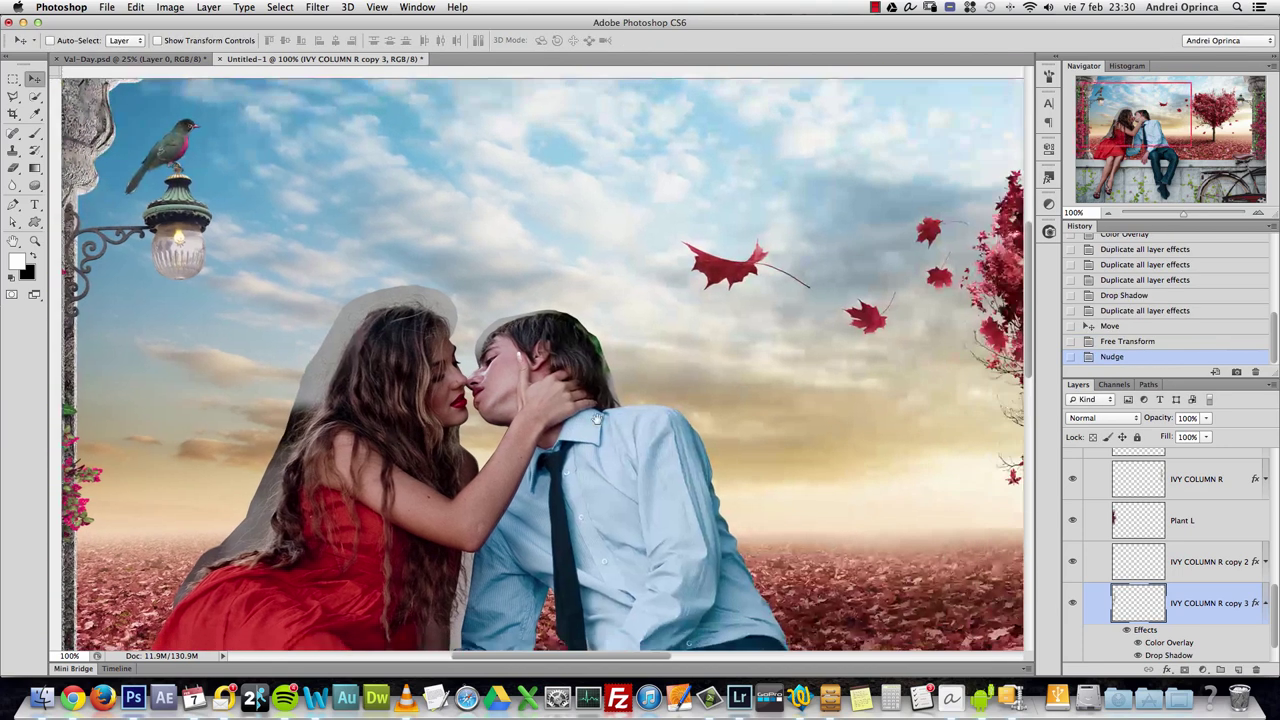
{"action": "scroll", "coordinate": [1023, 515], "scroll_direction": "right", "scroll_amount": 8}
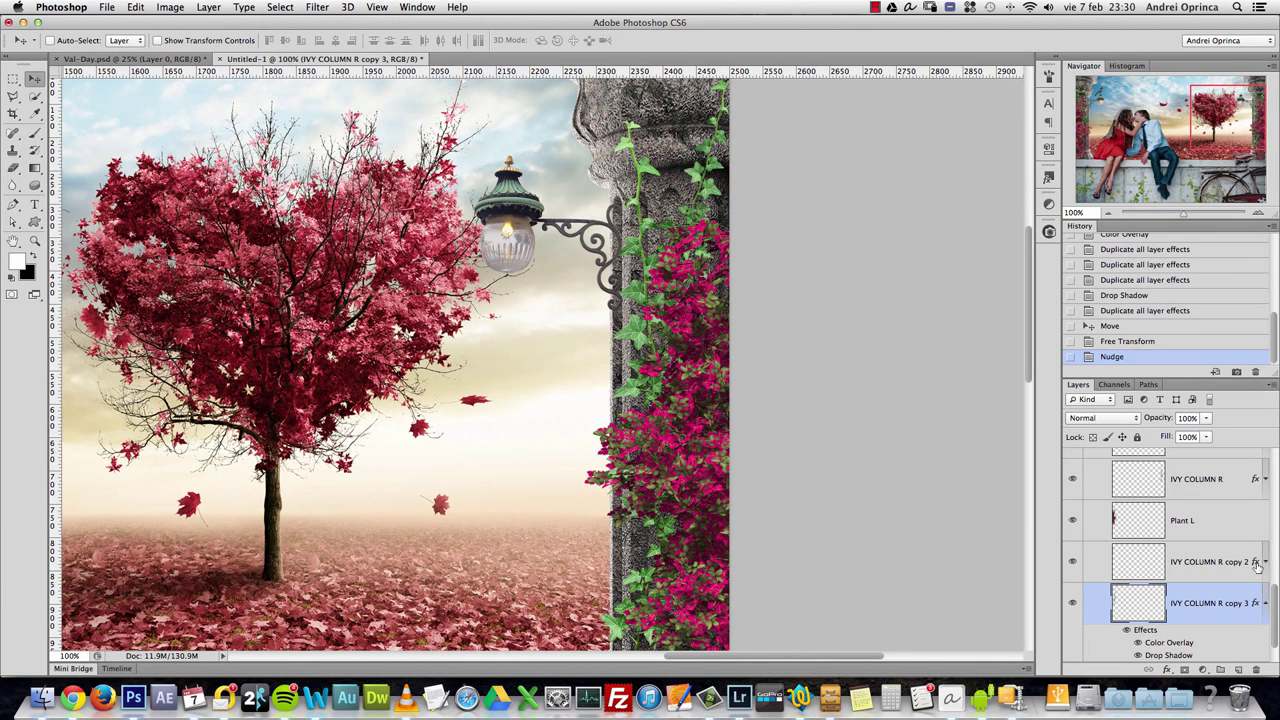
{"action": "scroll", "coordinate": [1257, 562], "scroll_direction": "up", "scroll_amount": 3}
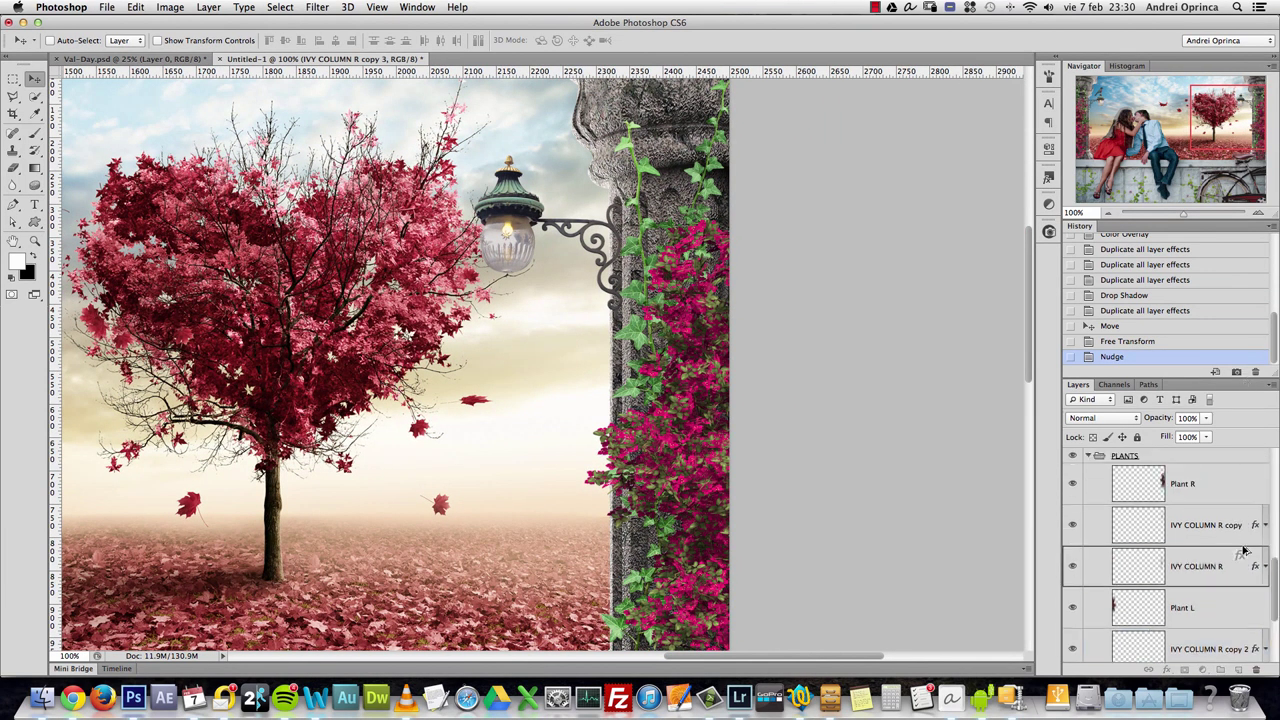
{"action": "mouse_move", "coordinate": [1240, 572]}
{"action": "left_mouse_down"}
{"action": "mouse_move", "coordinate": [1245, 530]}
{"action": "mouse_move", "coordinate": [1237, 540]}
{"action": "left_mouse_up"}
- Shift the IVY COLUMN R ivy inwards on the right column and rotate it by -1.81° with Free Transform
{"action": "scroll", "coordinate": [632, 577], "scroll_direction": "down", "scroll_amount": 5}
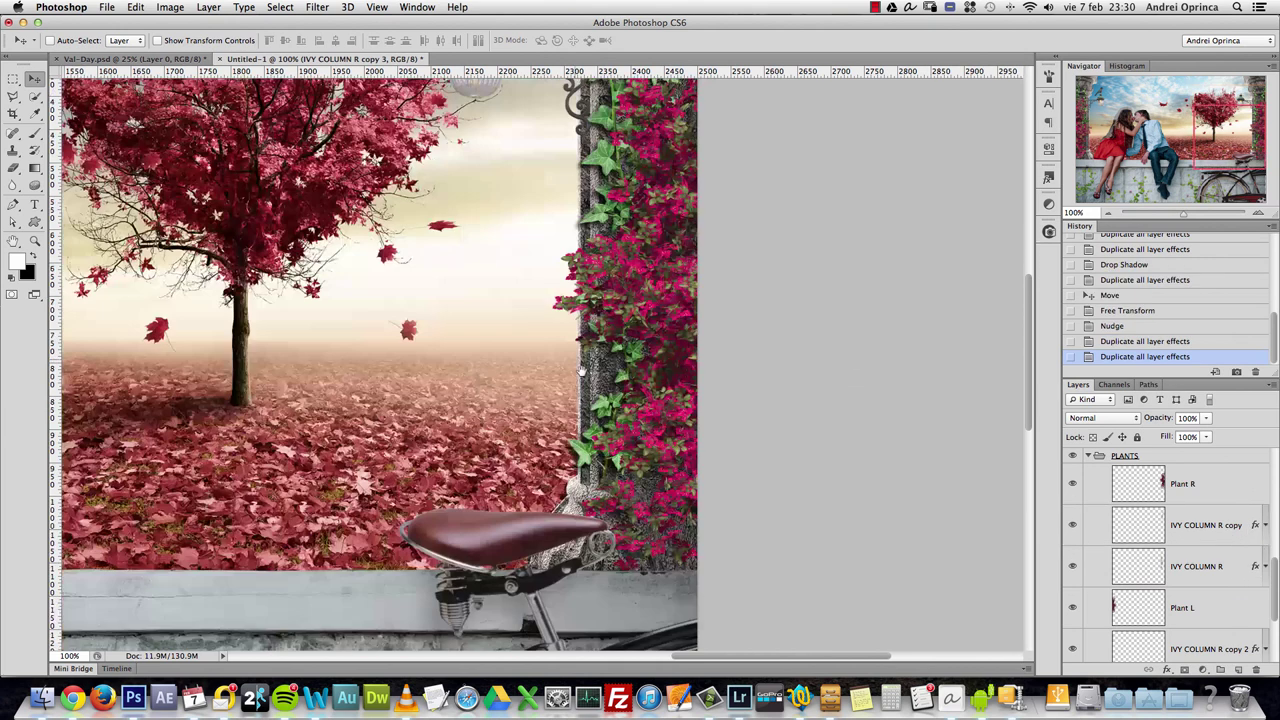
{"action": "left_click", "coordinate": [602, 483], "text": "super"}
{"action": "left_click", "coordinate": [602, 483], "text": "super"}
{"action": "left_click_drag", "start_coordinate": [602, 483], "coordinate": [628, 434]}
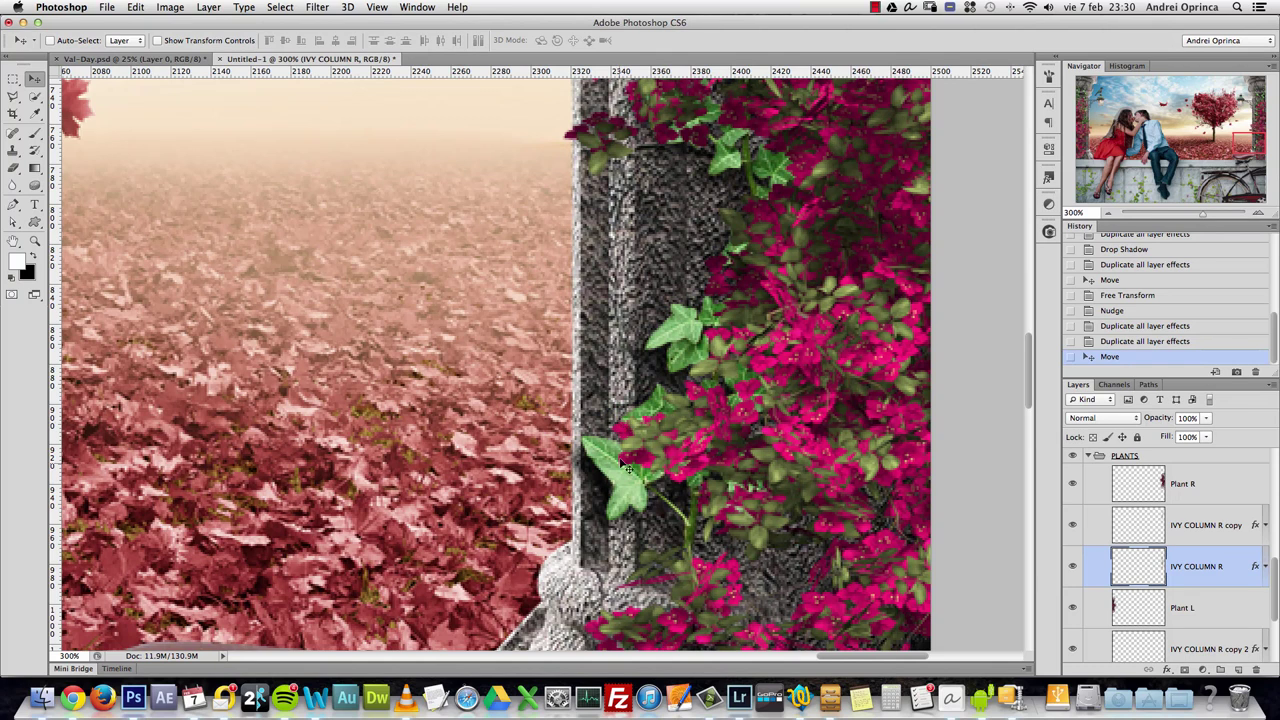
{"action": "left_click", "coordinate": [593, 378], "text": "alt"}
{"action": "left_click", "coordinate": [635, 344], "text": "alt"}
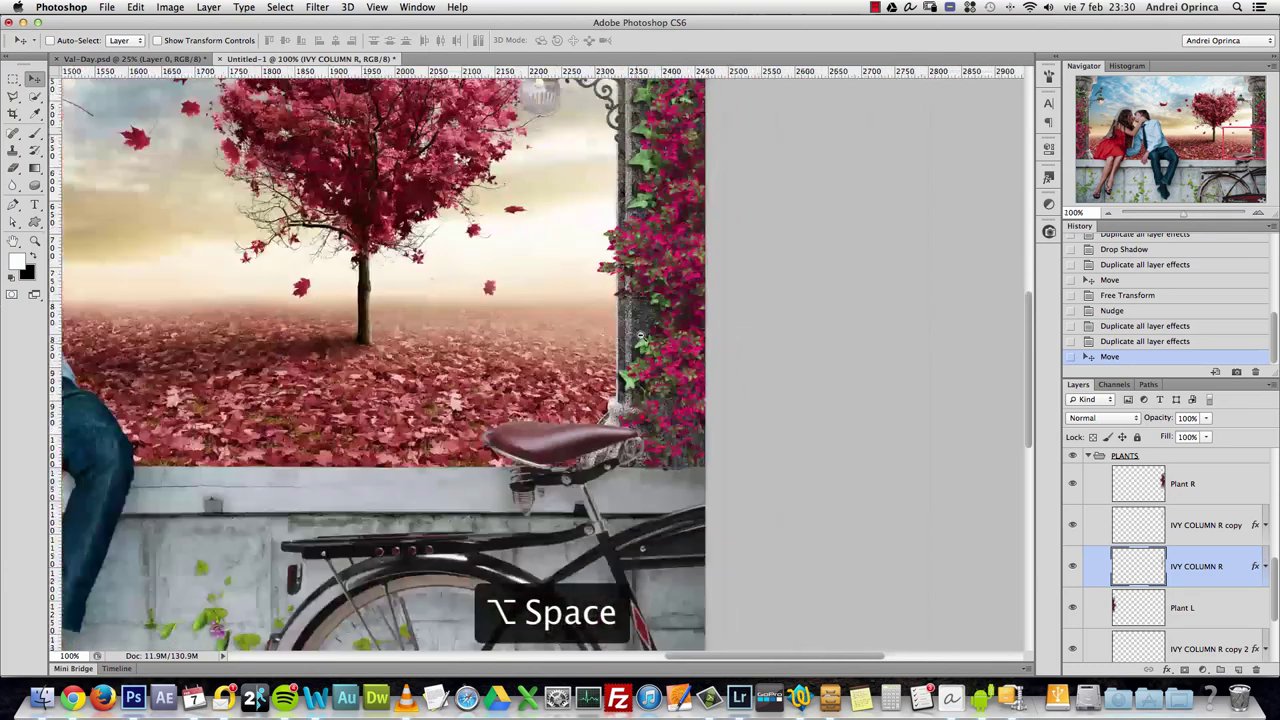
{"action": "left_click", "coordinate": [662, 193], "text": "alt"}
{"action": "left_click_drag", "start_coordinate": [662, 193], "coordinate": [668, 393]}
{"action": "key", "text": "super+t"}
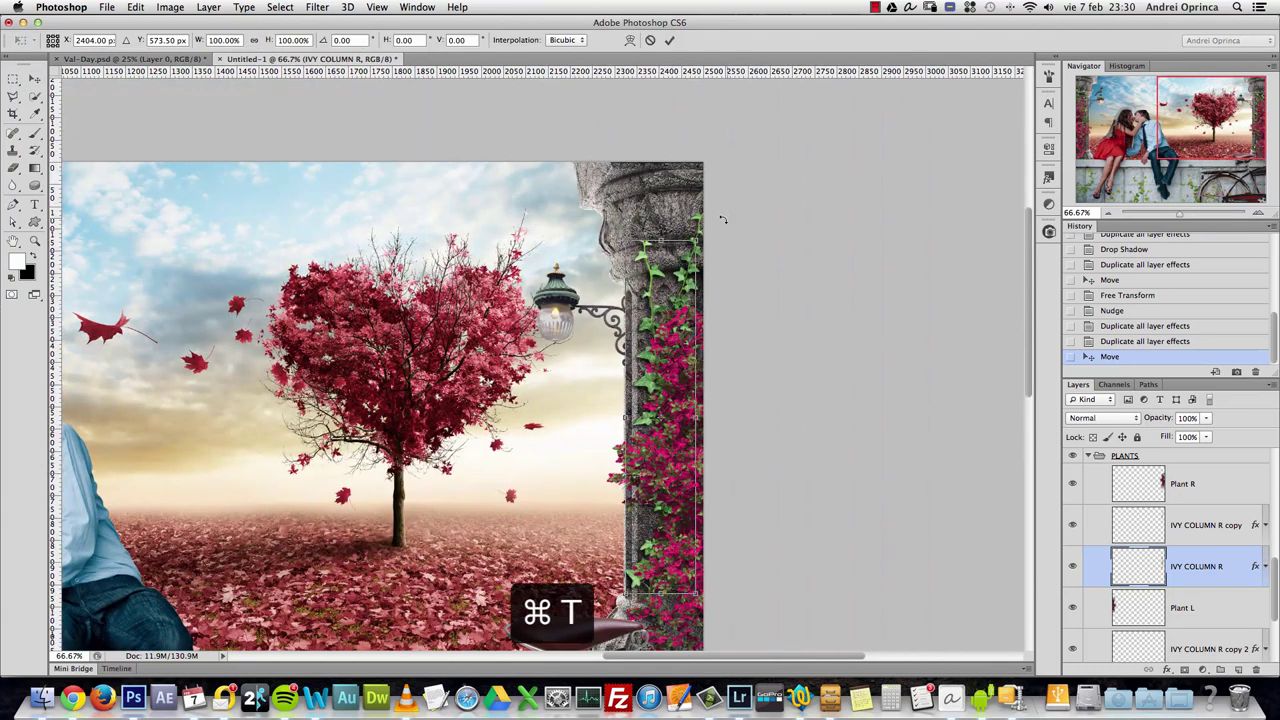
{"action": "left_click_drag", "start_coordinate": [726, 220], "coordinate": [720, 212]}
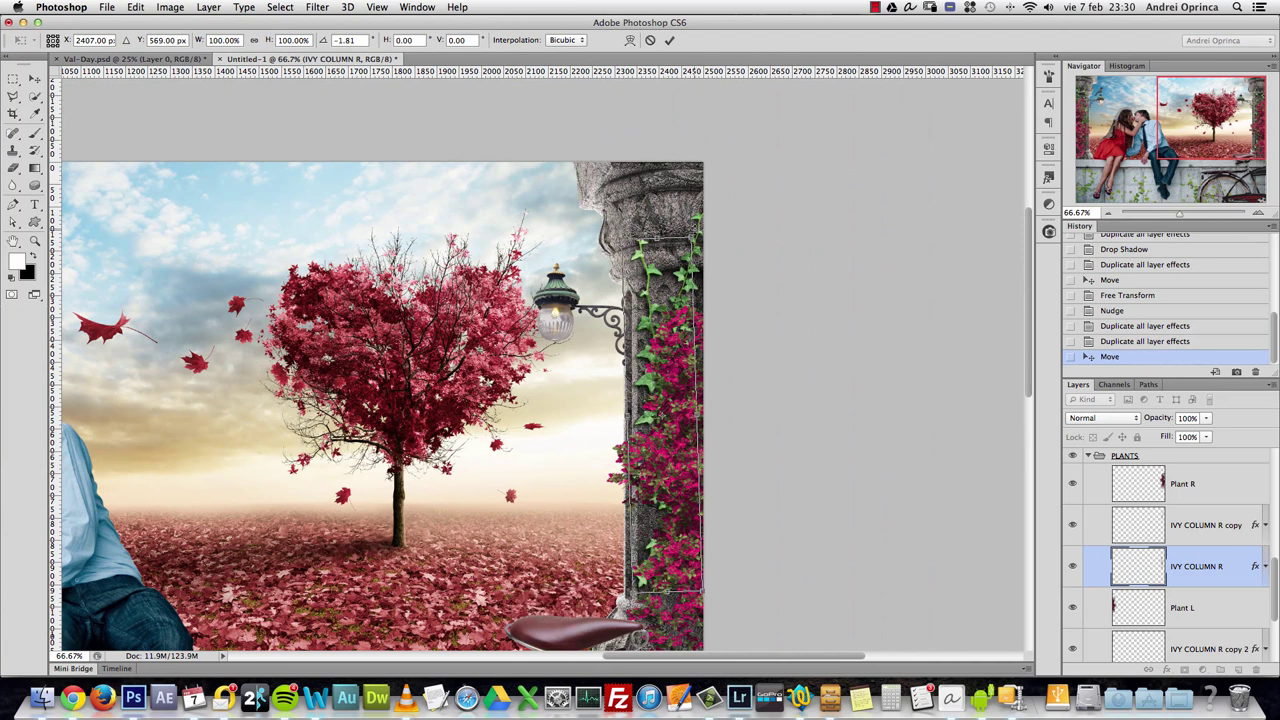
{"action": "key", "text": "Return"}
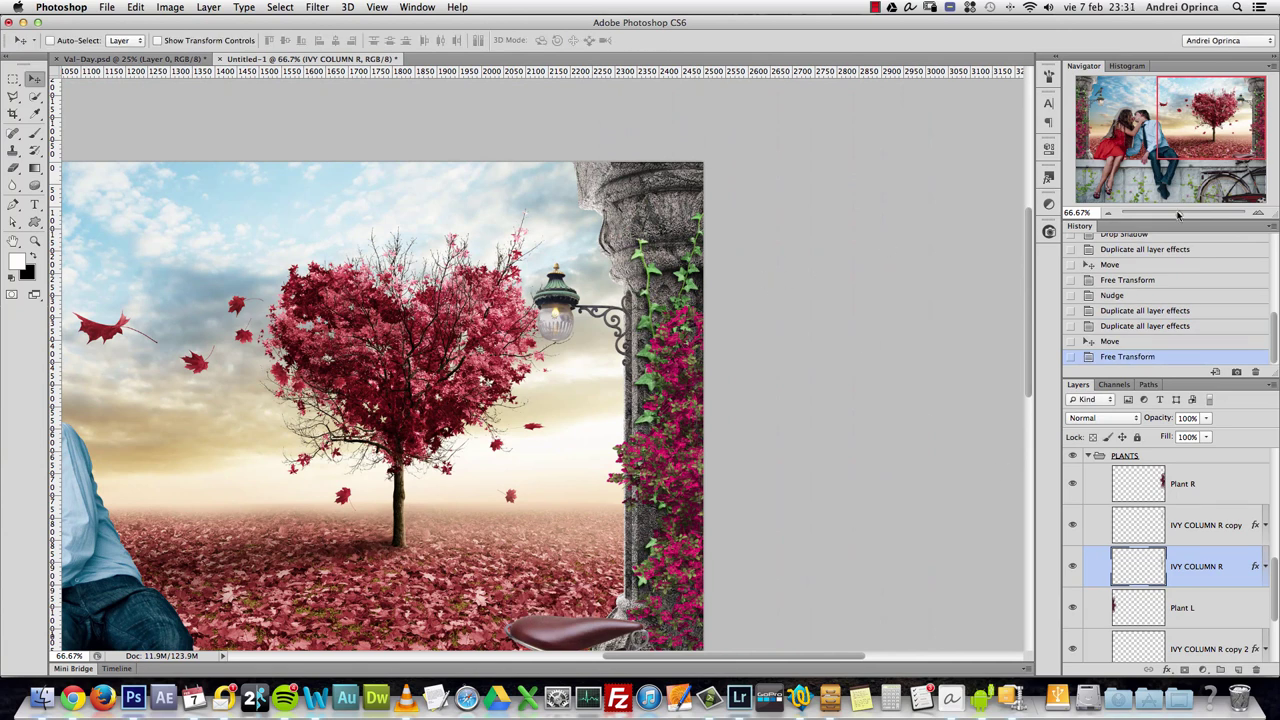
- Check the right column's ivy up close, collapse the PLANTS group and select the COUPLE layer
{"action": "left_click", "coordinate": [637, 306], "text": "super"}
{"action": "left_click", "coordinate": [637, 306], "text": "super"}
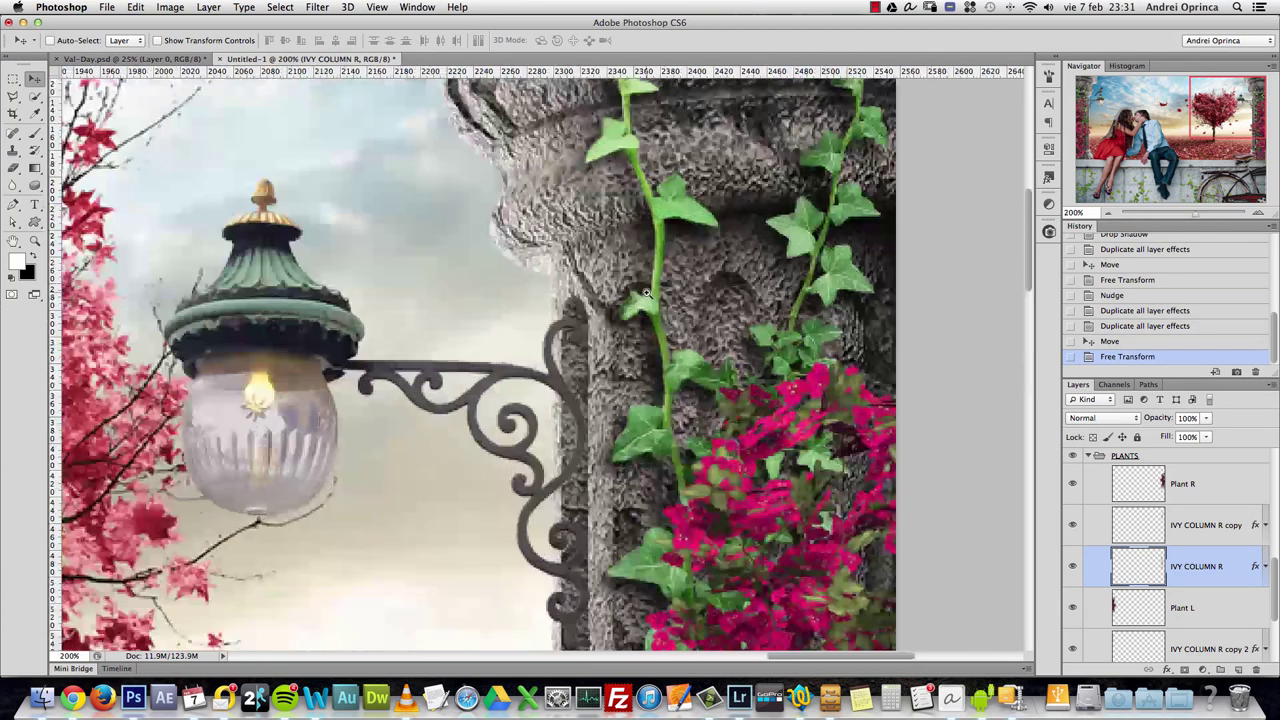
{"action": "left_click", "coordinate": [665, 432], "text": "super"}
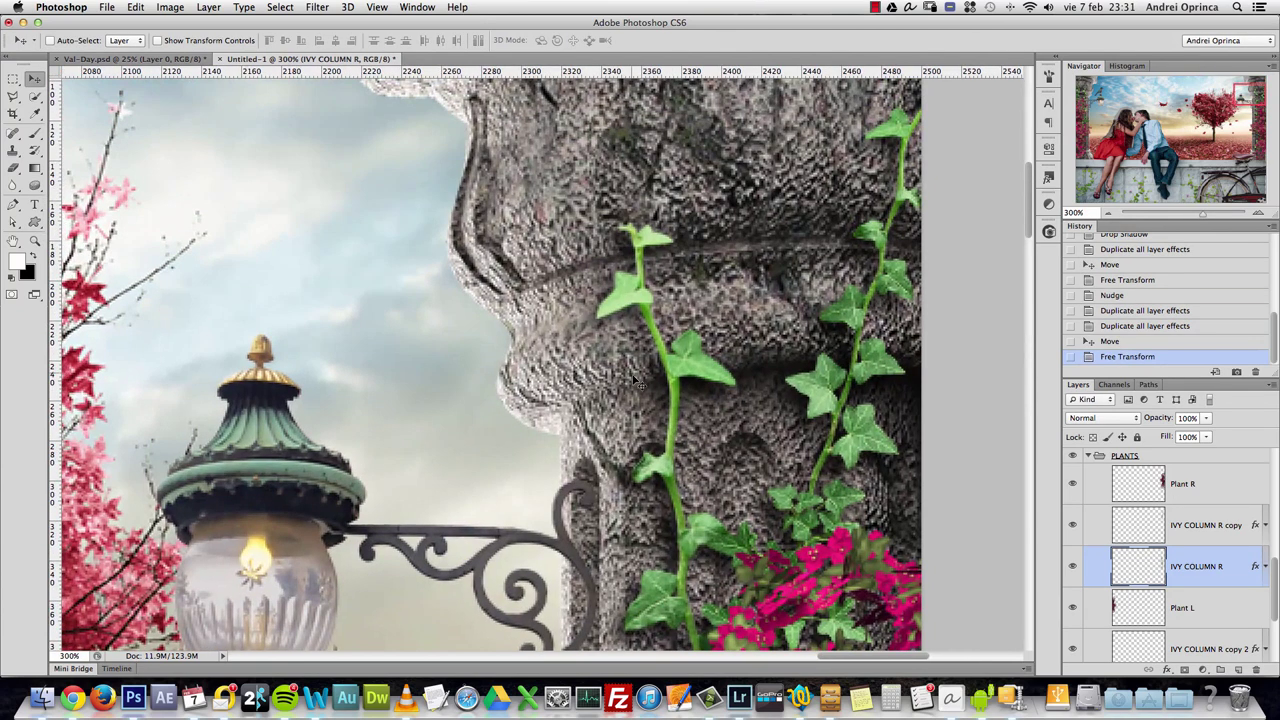
{"action": "key", "text": "super+1"}
{"action": "left_click", "coordinate": [590, 397], "text": "alt"}
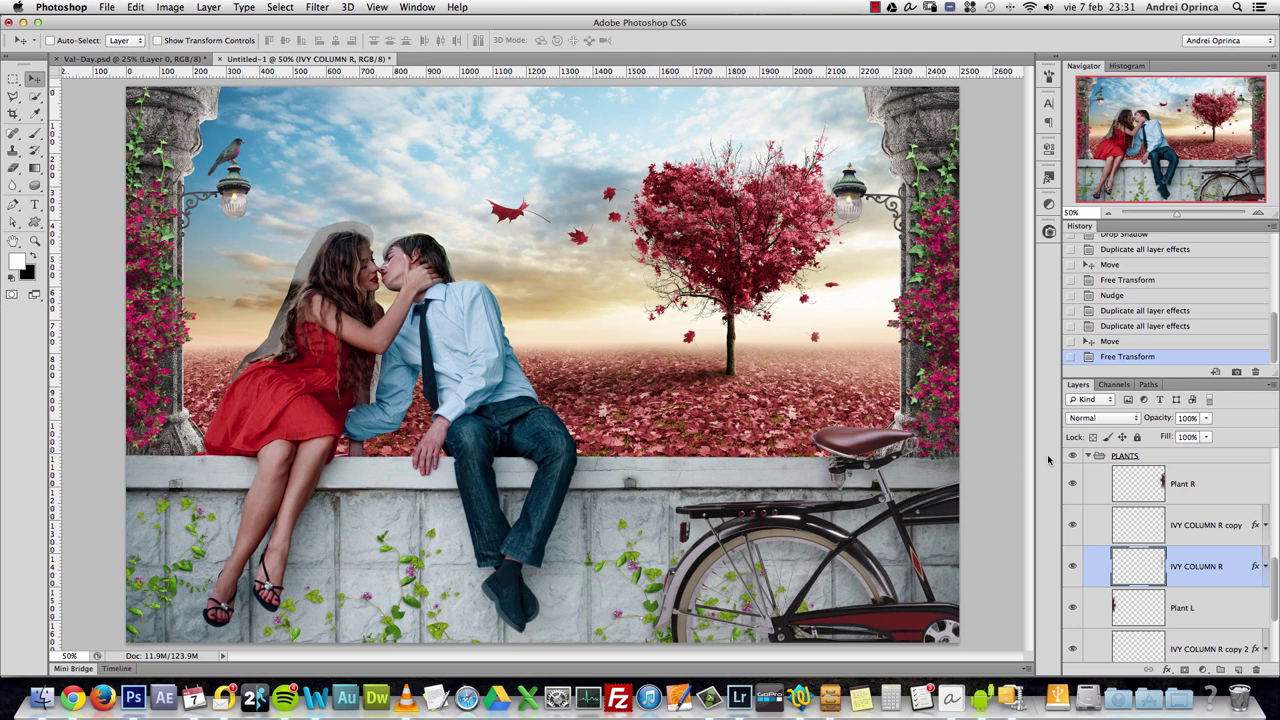
{"action": "left_click", "coordinate": [1088, 456]}
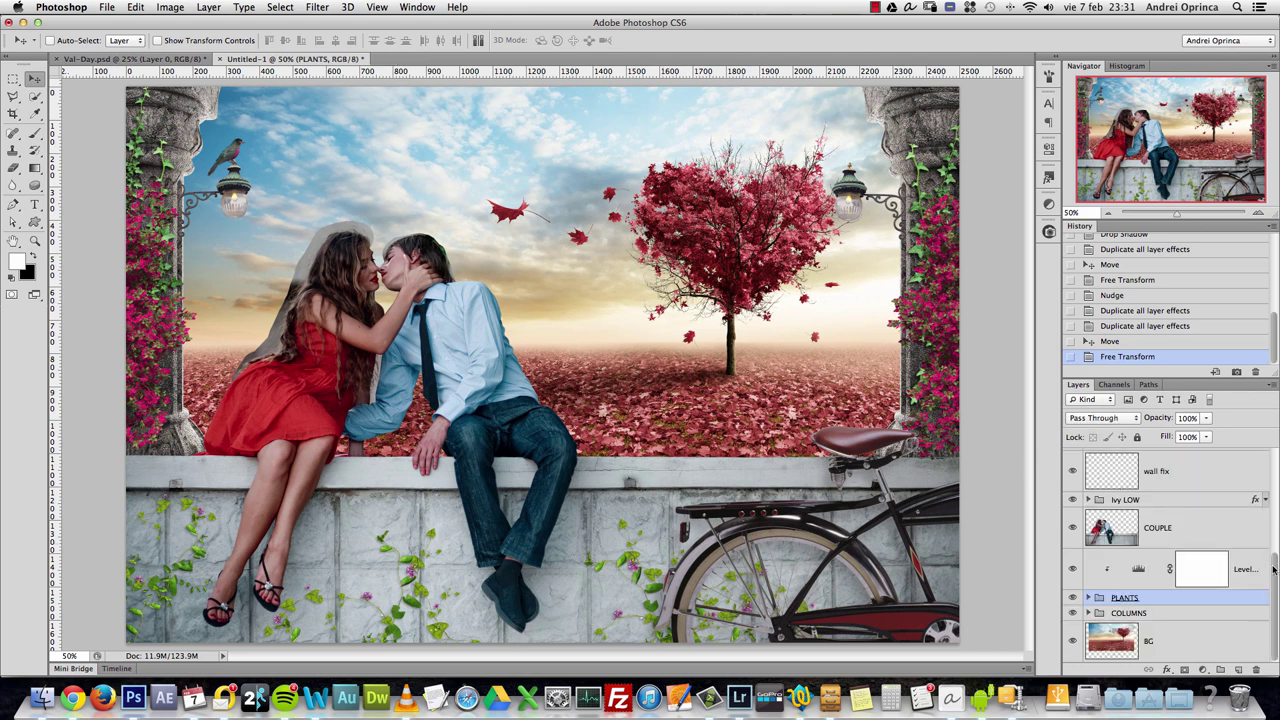
{"action": "mouse_move", "coordinate": [1273, 569]}
{"action": "left_mouse_down"}
{"action": "mouse_move", "coordinate": [1275, 462]}
{"action": "mouse_move", "coordinate": [1273, 562]}
{"action": "left_mouse_up"}
{"action": "left_click", "coordinate": [1226, 530]}
- Load the COUPLE layer's outline as a selection and activate the Rectangular Marquee tool
{"action": "key", "text": "super+space"}
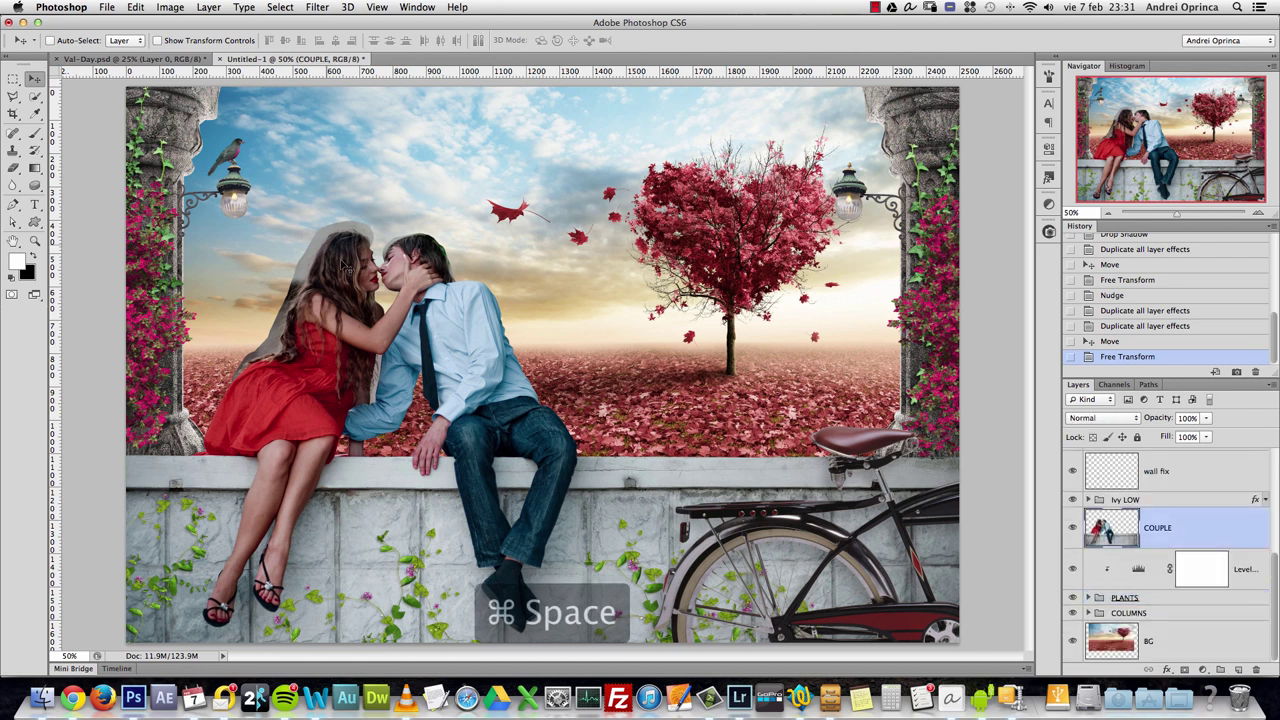
{"action": "left_click", "coordinate": [340, 262]}
{"action": "left_click", "coordinate": [330, 250]}
{"action": "left_click", "coordinate": [320, 238]}
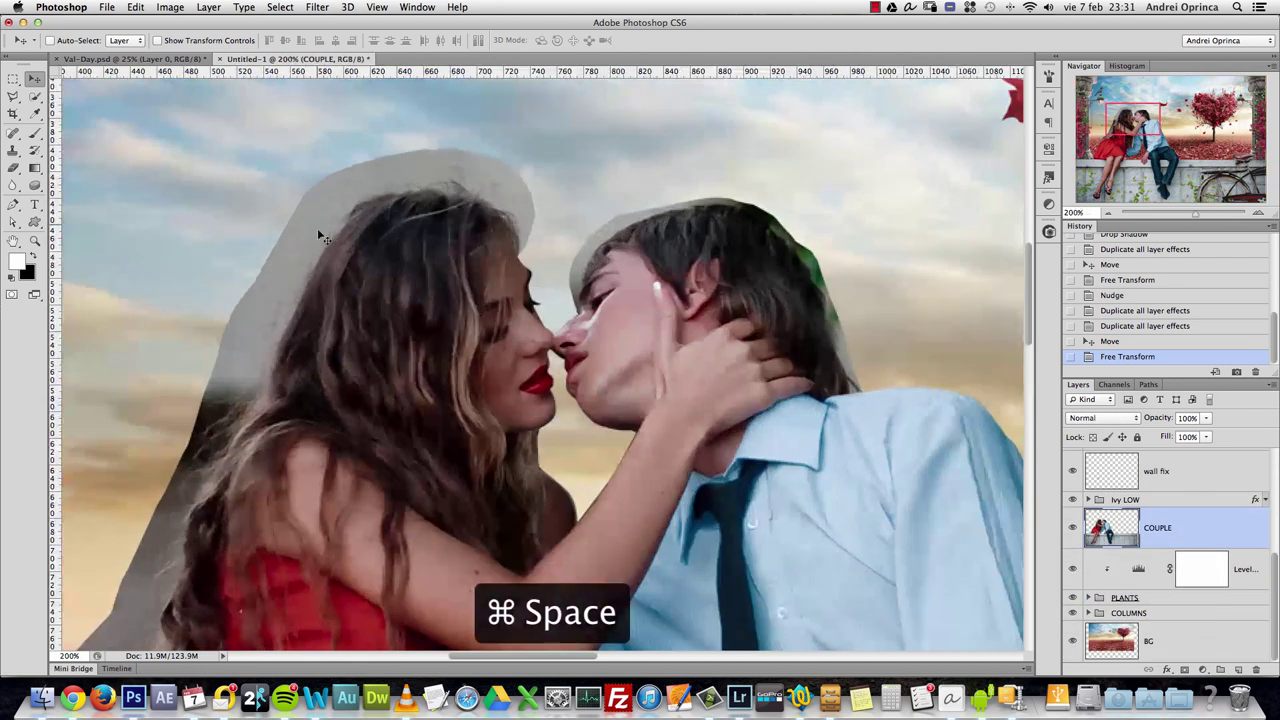
{"action": "left_click", "coordinate": [450, 276], "text": "alt+super"}
{"action": "left_click_drag", "start_coordinate": [372, 374], "coordinate": [406, 352]}
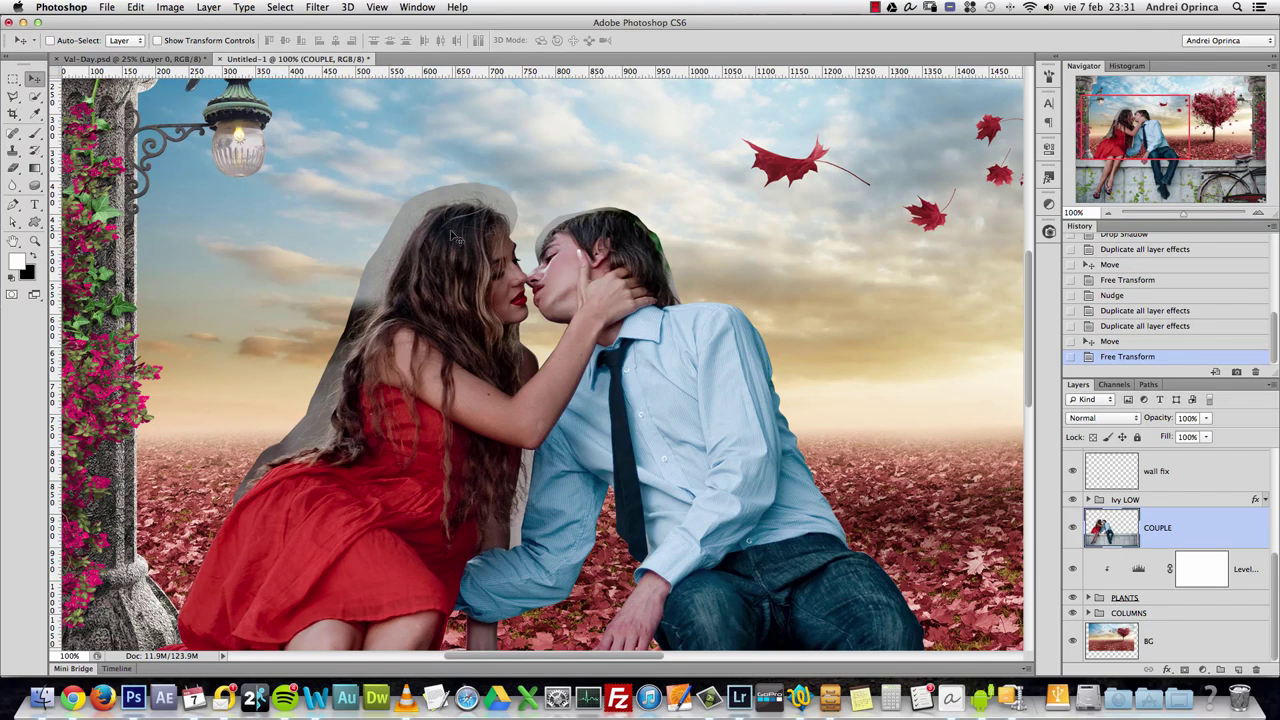
{"action": "left_click", "coordinate": [1108, 530], "text": "super"}
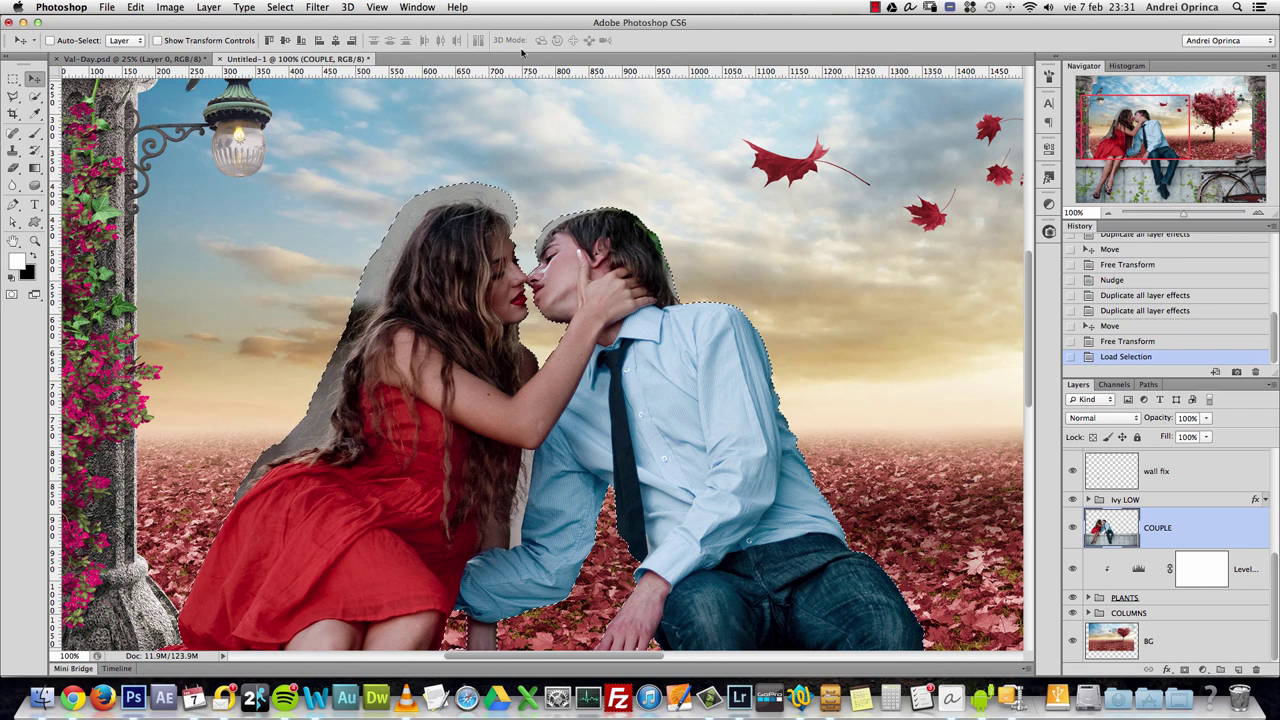
{"action": "left_click", "coordinate": [14, 78]}
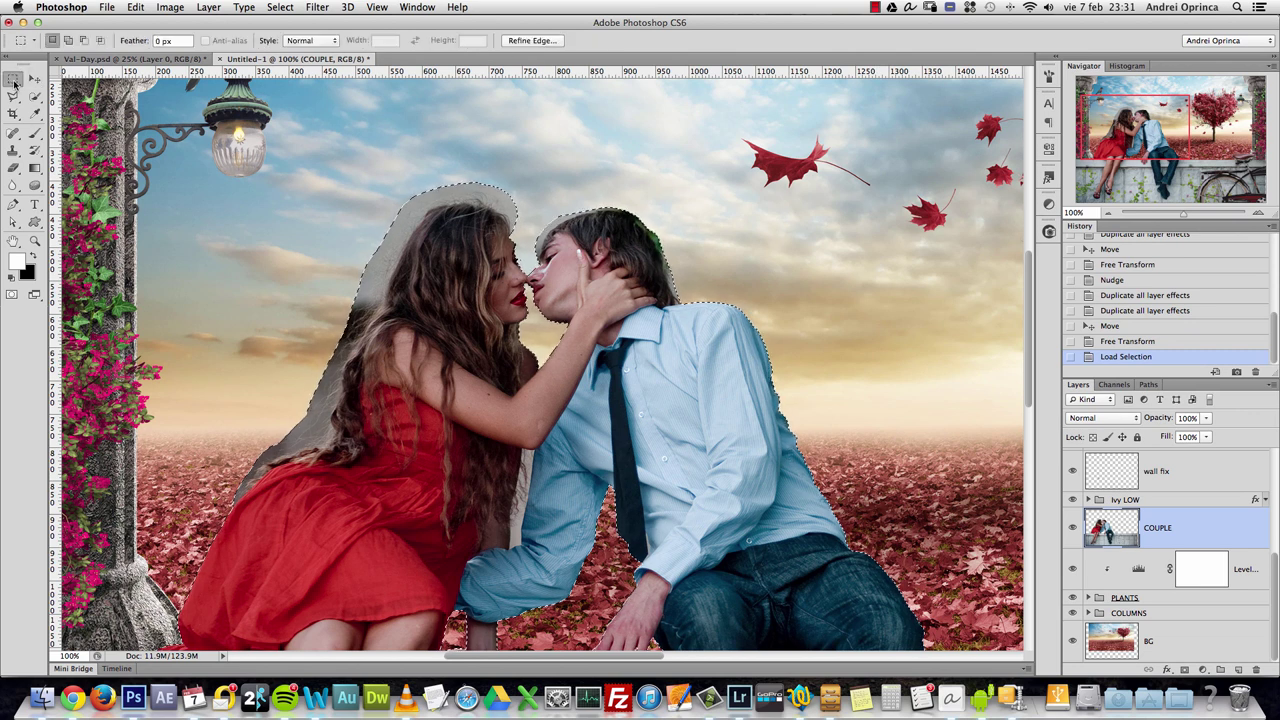
- Try refining the selection edge around the woman's hair and down to her dress with a size 35 Refine Edge brush
{"action": "left_click", "coordinate": [532, 40]}
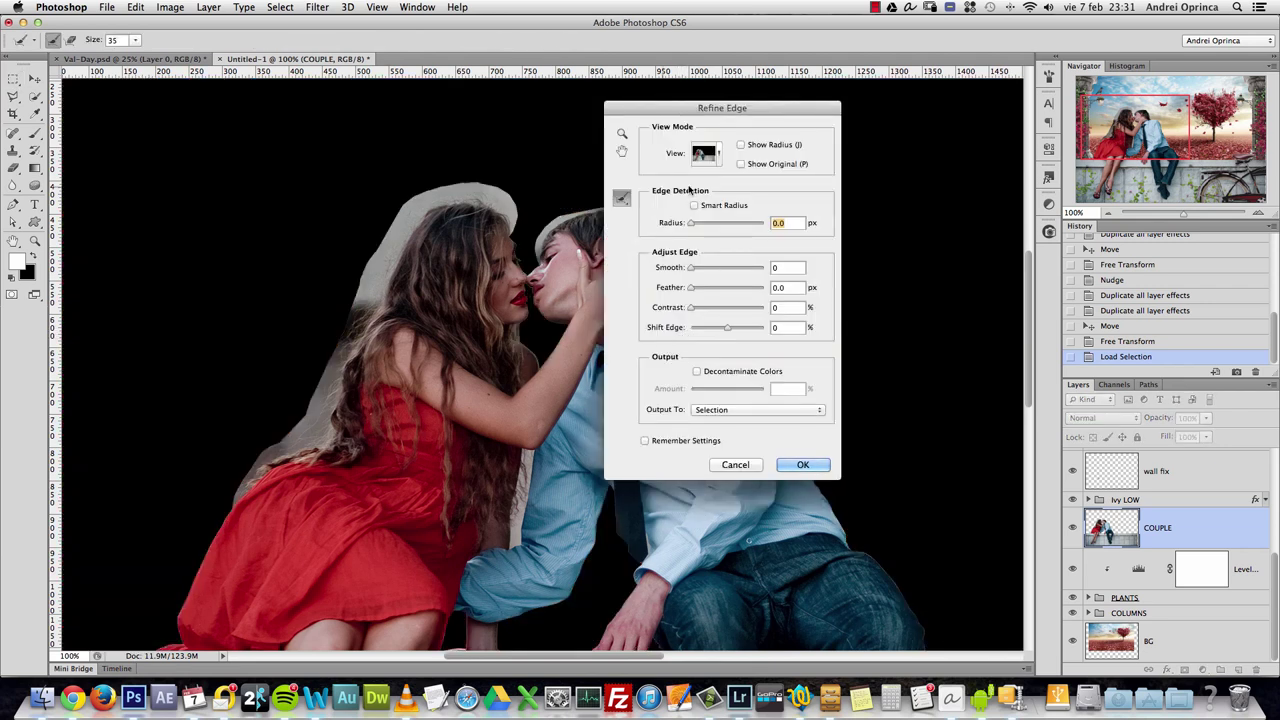
{"action": "left_click_drag", "start_coordinate": [411, 226], "coordinate": [362, 314]}
{"action": "mouse_move", "coordinate": [345, 368]}
{"action": "left_mouse_down"}
{"action": "mouse_move", "coordinate": [322, 405]}
{"action": "mouse_move", "coordinate": [373, 453]}
{"action": "left_mouse_up"}
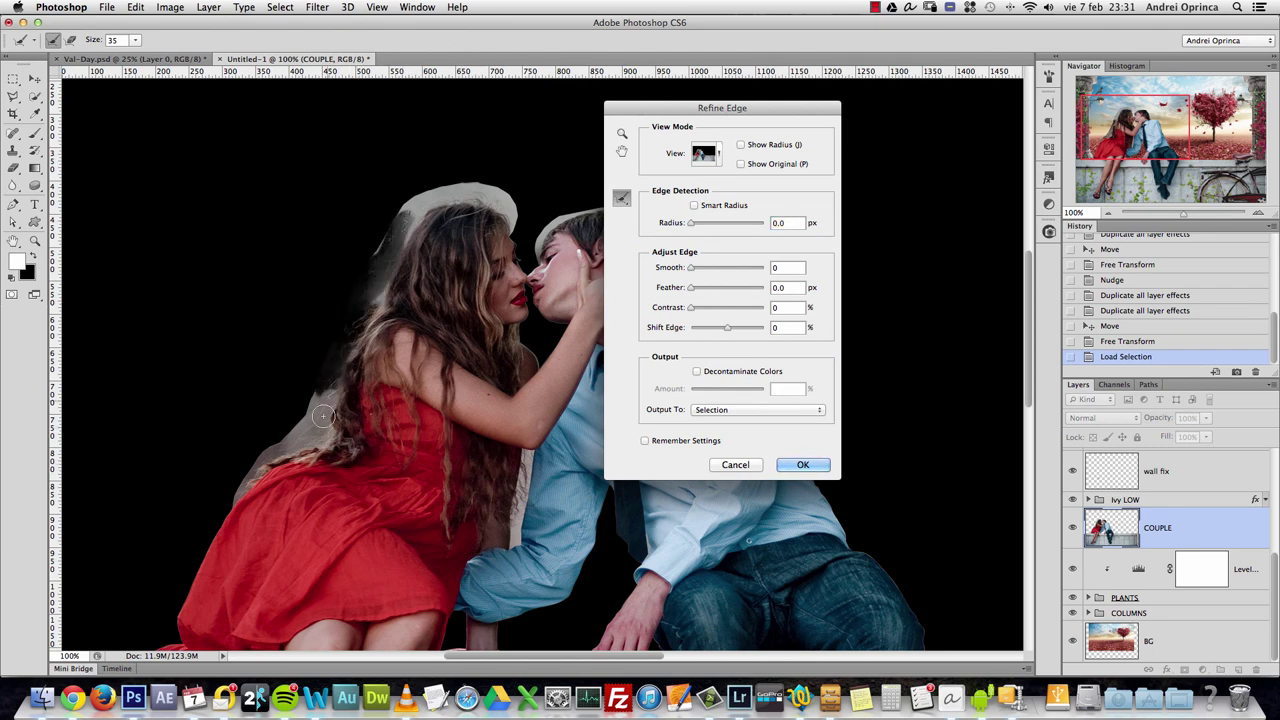
{"action": "mouse_move", "coordinate": [315, 405]}
{"action": "left_mouse_down"}
{"action": "mouse_move", "coordinate": [312, 392]}
{"action": "mouse_move", "coordinate": [306, 410]}
{"action": "mouse_move", "coordinate": [325, 439]}
{"action": "mouse_move", "coordinate": [224, 505]}
{"action": "left_mouse_up"}
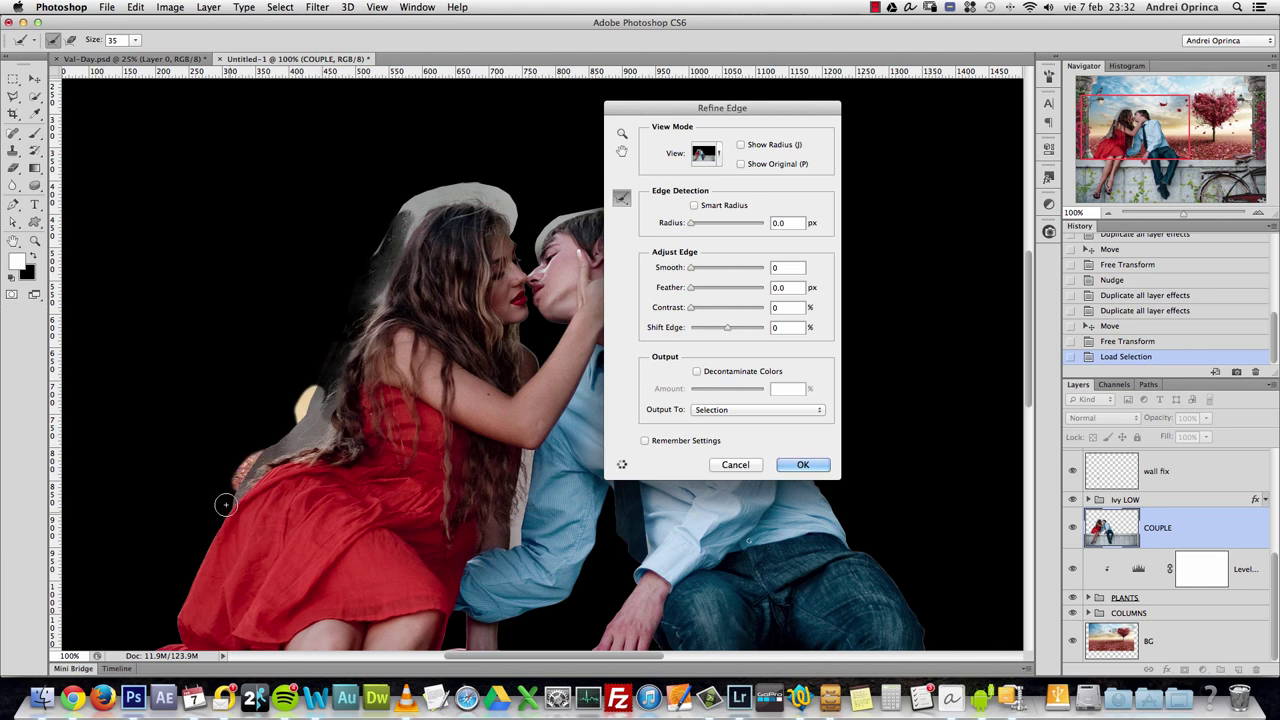
{"action": "left_click_drag", "start_coordinate": [297, 424], "coordinate": [234, 500]}
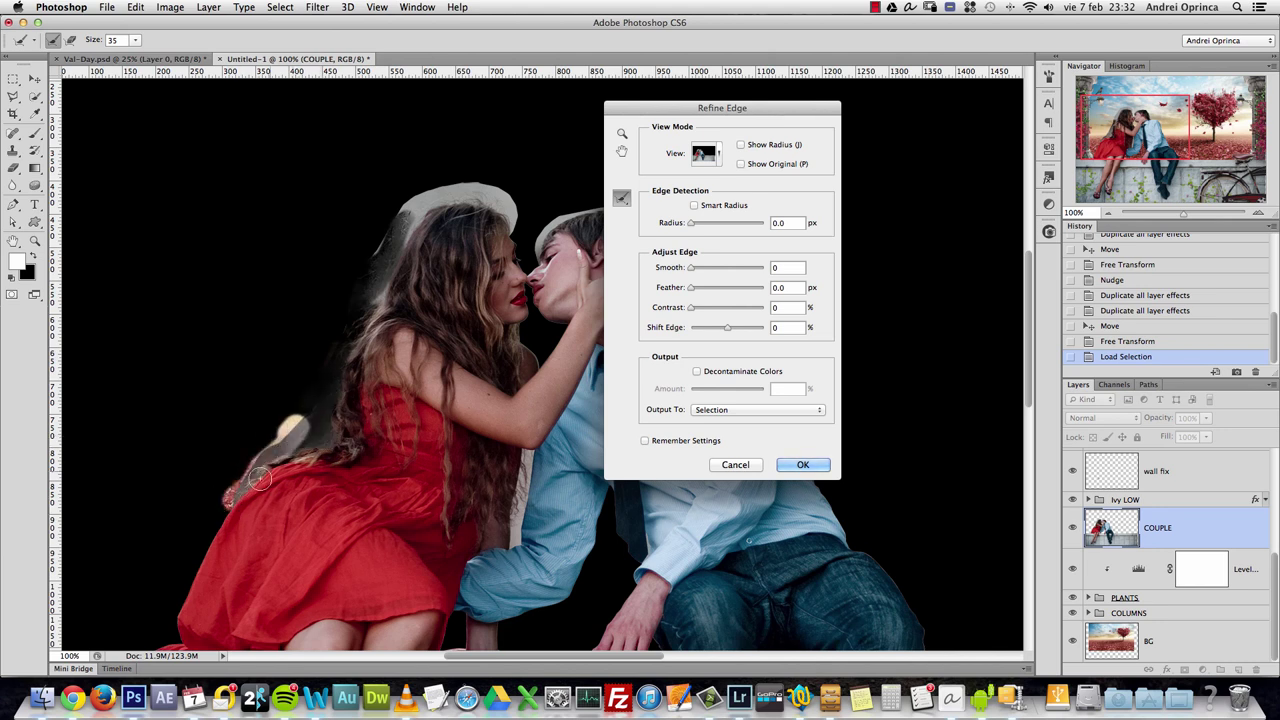
{"action": "mouse_move", "coordinate": [419, 226]}
{"action": "left_mouse_down"}
{"action": "mouse_move", "coordinate": [386, 248]}
{"action": "mouse_move", "coordinate": [424, 202]}
{"action": "mouse_move", "coordinate": [455, 192]}
{"action": "mouse_move", "coordinate": [498, 197]}
{"action": "mouse_move", "coordinate": [506, 224]}
{"action": "left_mouse_up"}
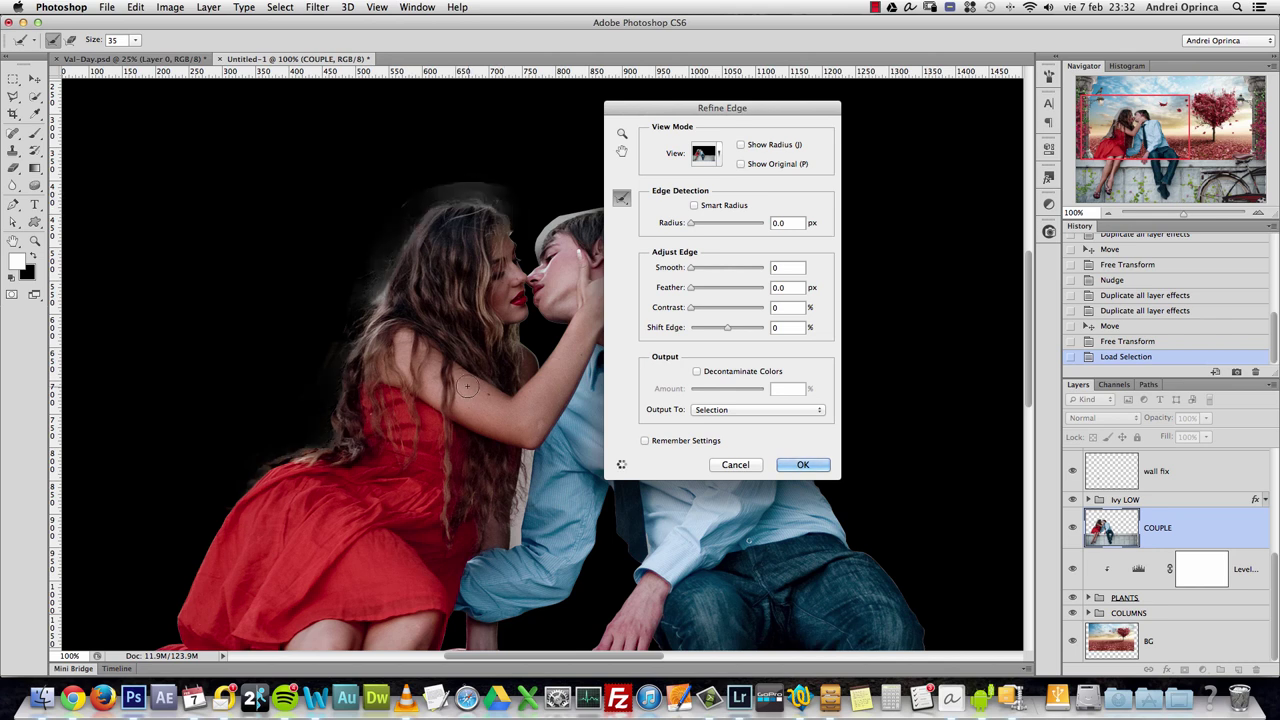
{"action": "mouse_move", "coordinate": [444, 185]}
{"action": "left_mouse_down"}
{"action": "mouse_move", "coordinate": [477, 189]}
{"action": "mouse_move", "coordinate": [430, 196]}
{"action": "left_mouse_up"}
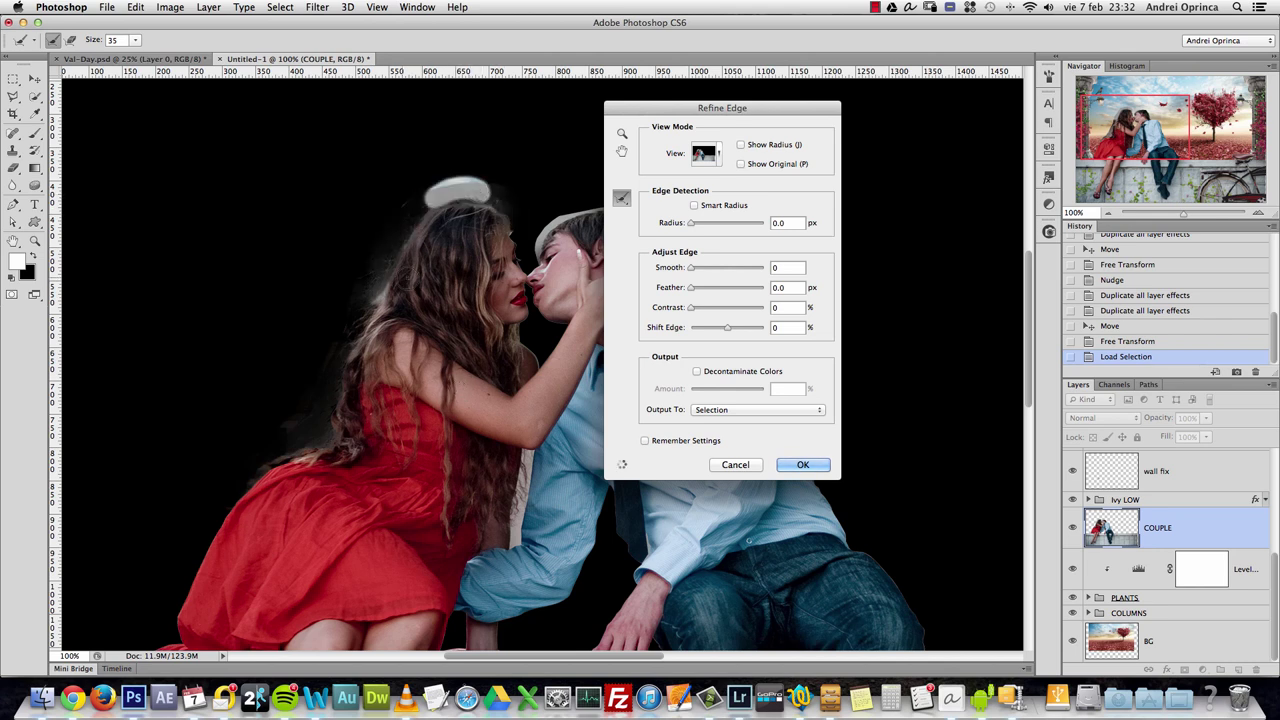
{"action": "left_click_drag", "start_coordinate": [381, 282], "coordinate": [385, 282]}
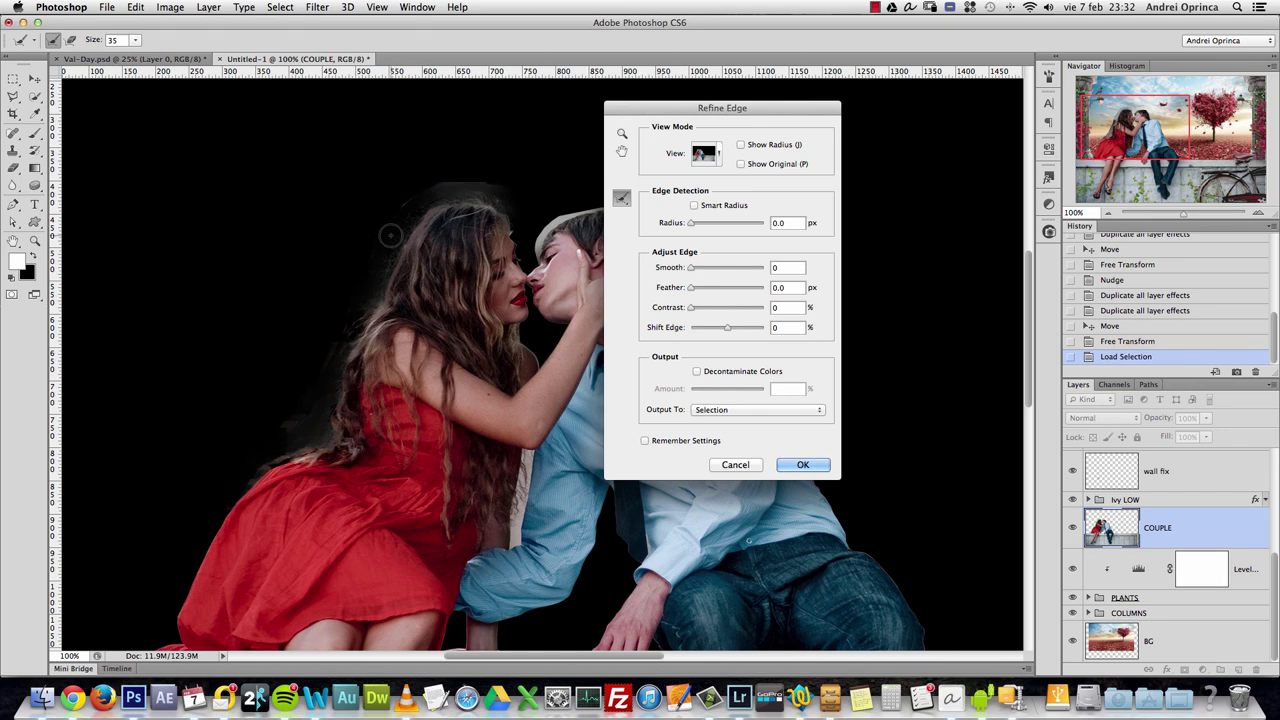
- Output the refined edge as a layer mask on the COUPLE layer, and undo the refinement
{"action": "left_click", "coordinate": [715, 410]}
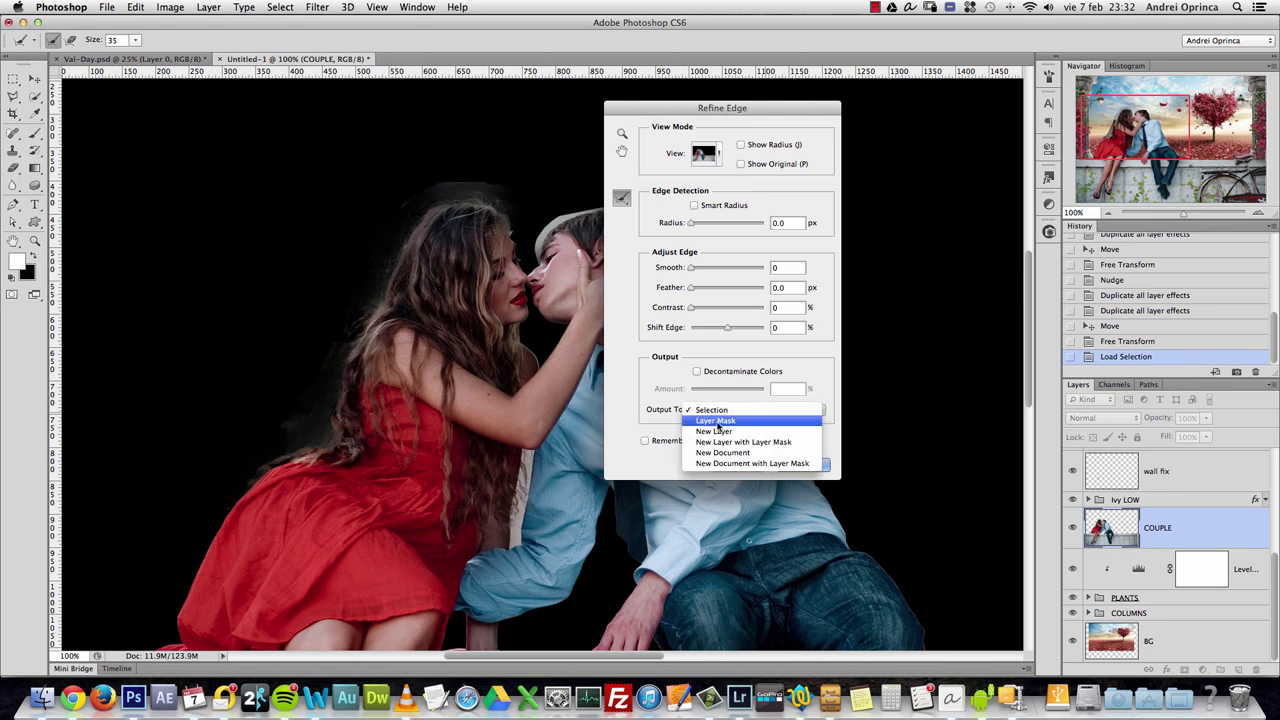
{"action": "key", "text": "Return"}
{"action": "left_click", "coordinate": [812, 464]}
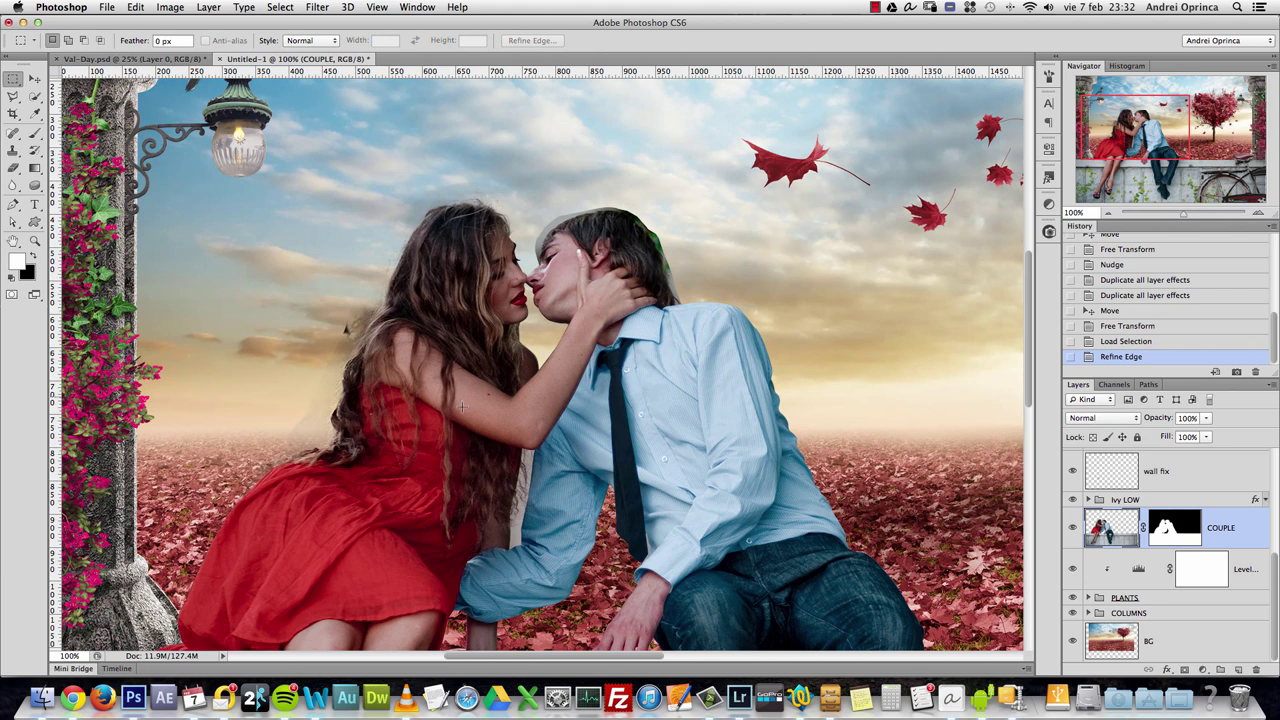
{"action": "key", "text": "alt+super+z"}
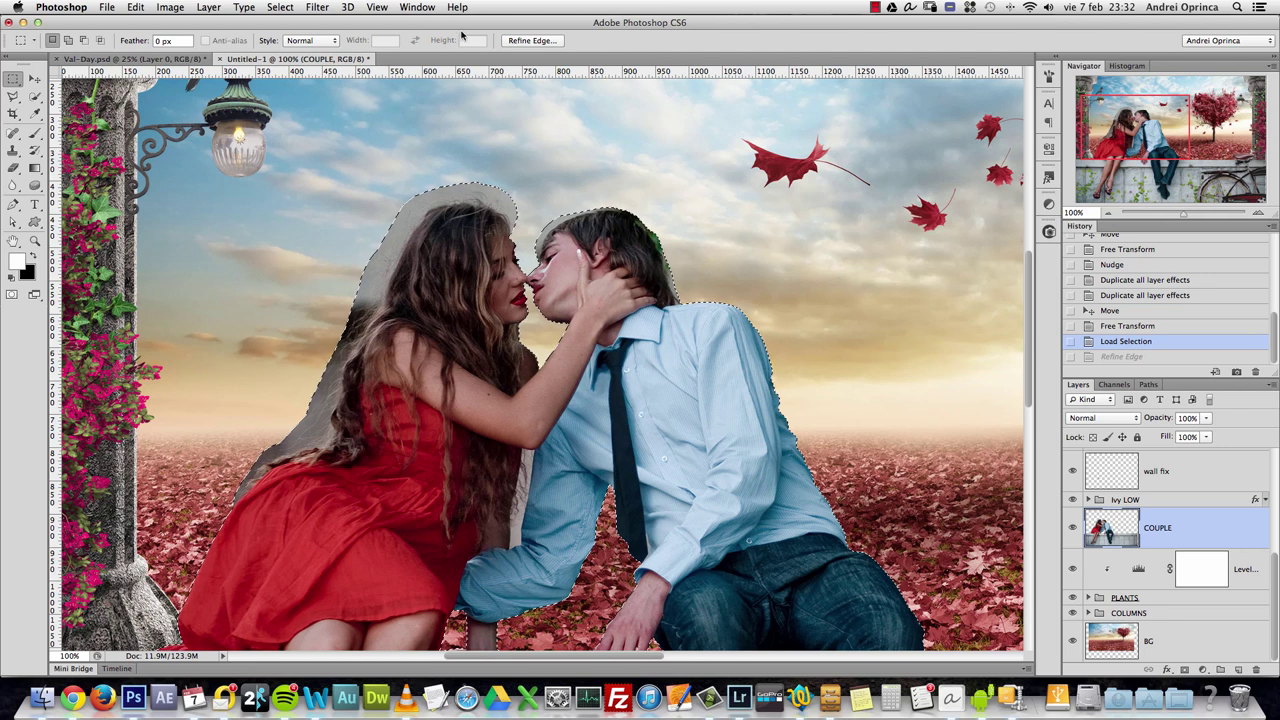
{"action": "left_click", "coordinate": [317, 8]}
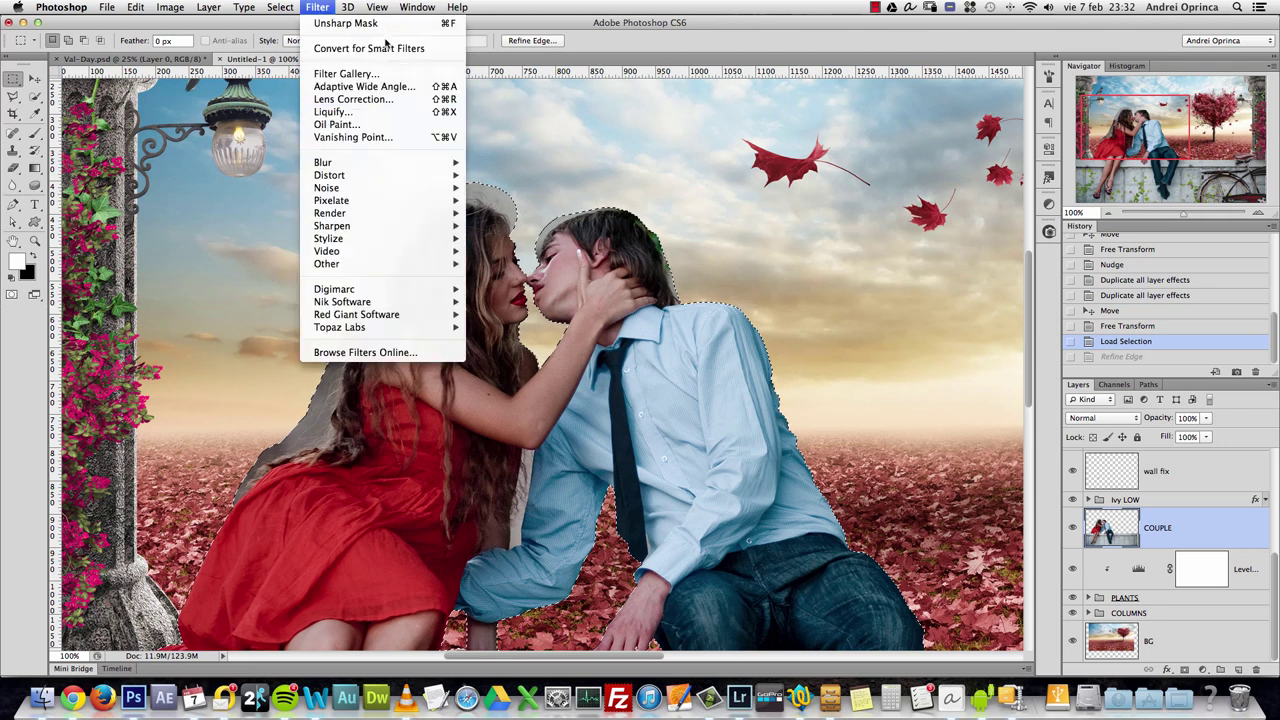
{"action": "mouse_move", "coordinate": [390, 332]}
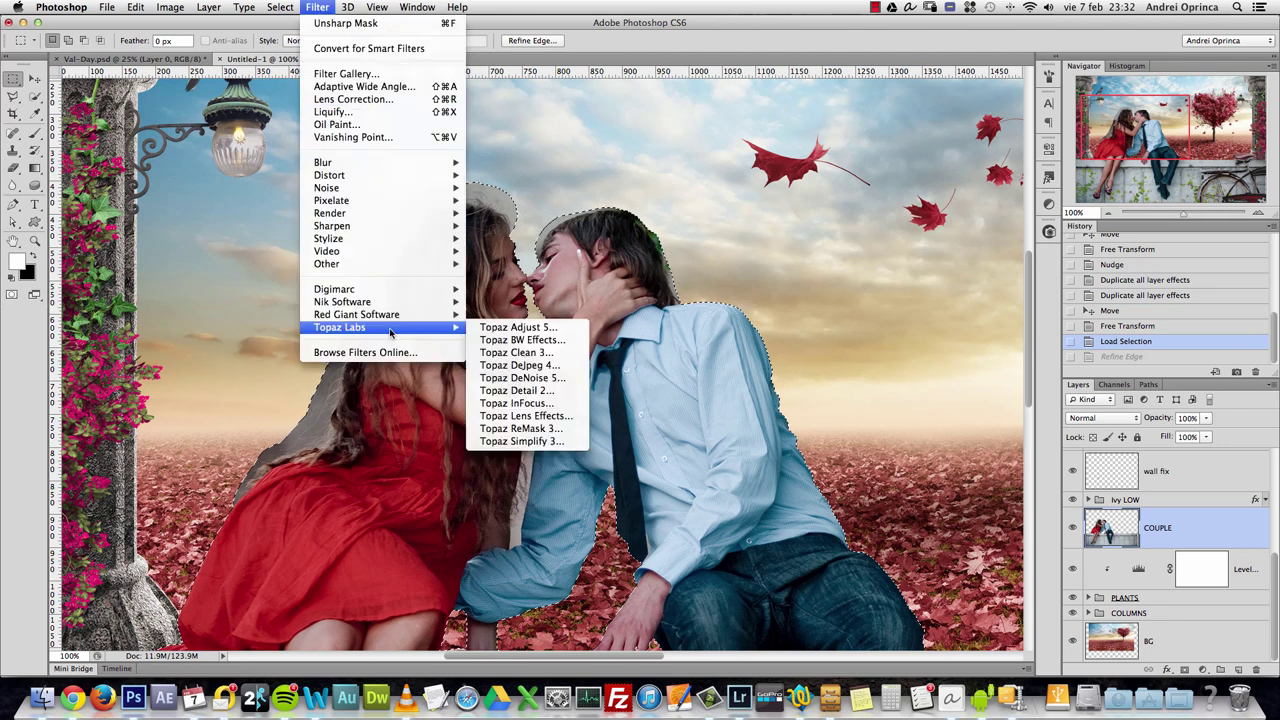
{"action": "left_click", "coordinate": [540, 429]}
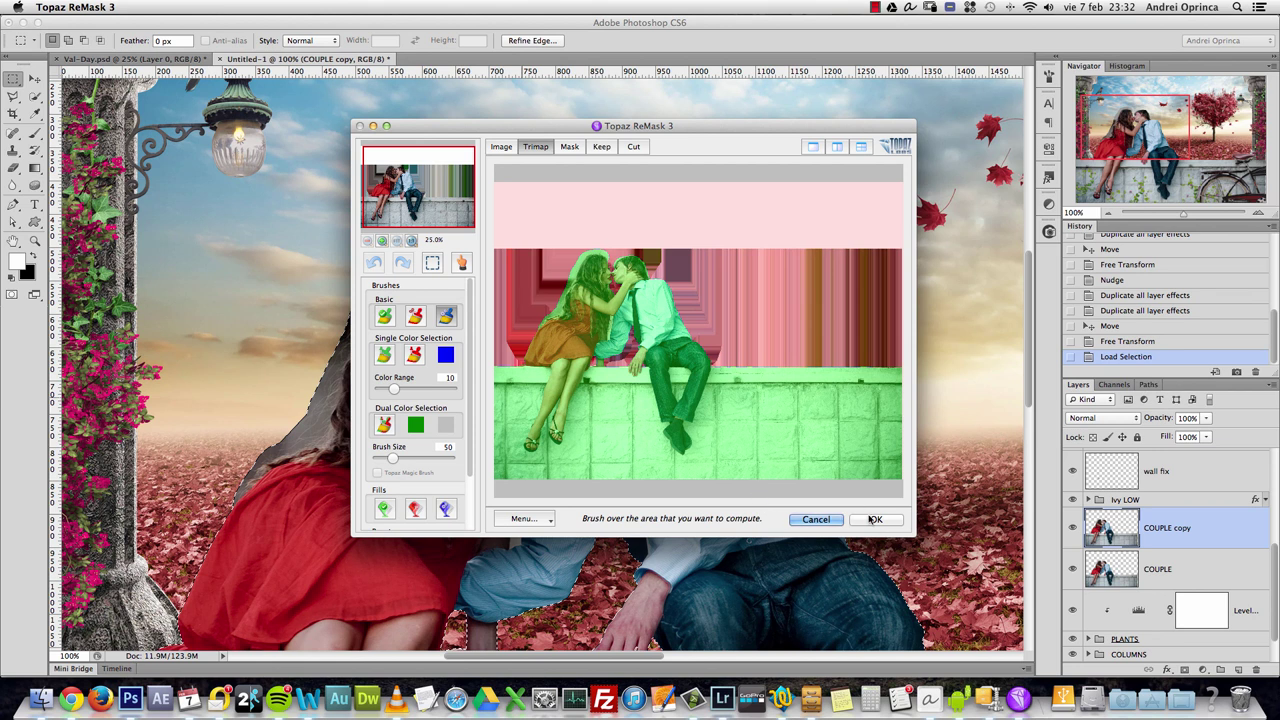
{"action": "left_click", "coordinate": [816, 519]}
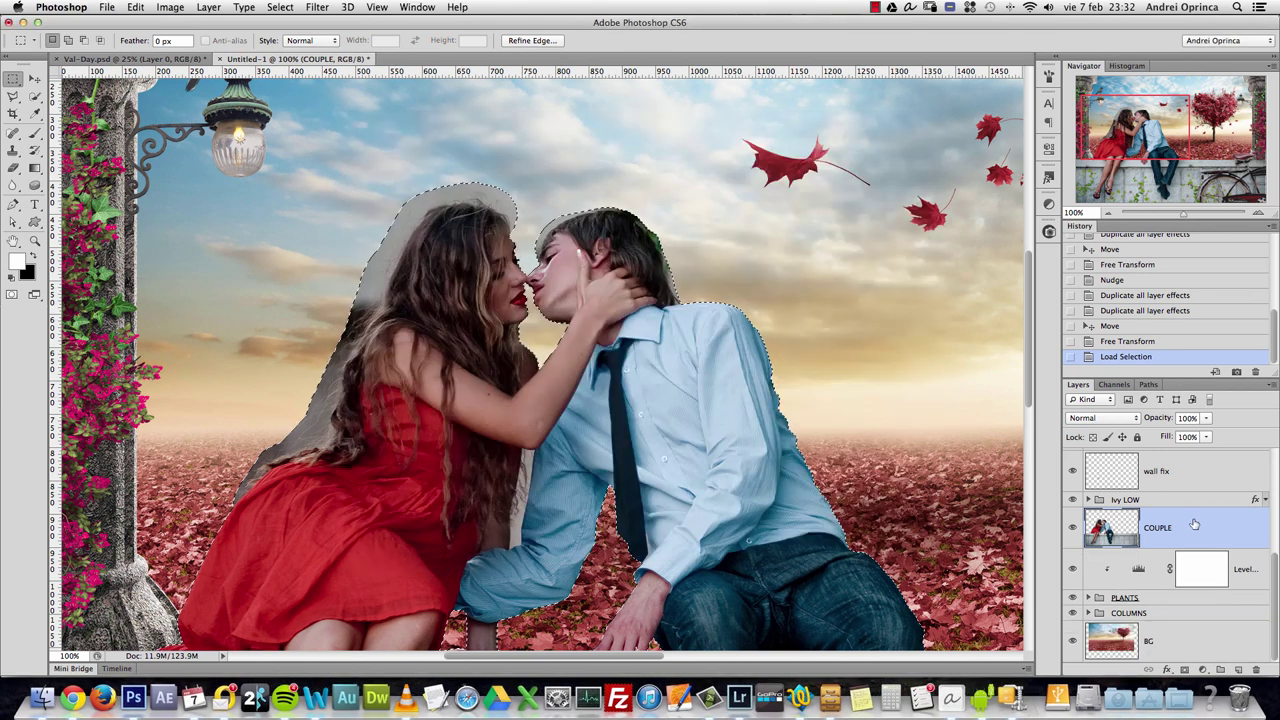
- Clear the selection around the couple and add a layer mask to the COUPLE layer
{"action": "key", "text": "super+d"}
{"action": "left_click", "coordinate": [414, 206], "text": "super"}
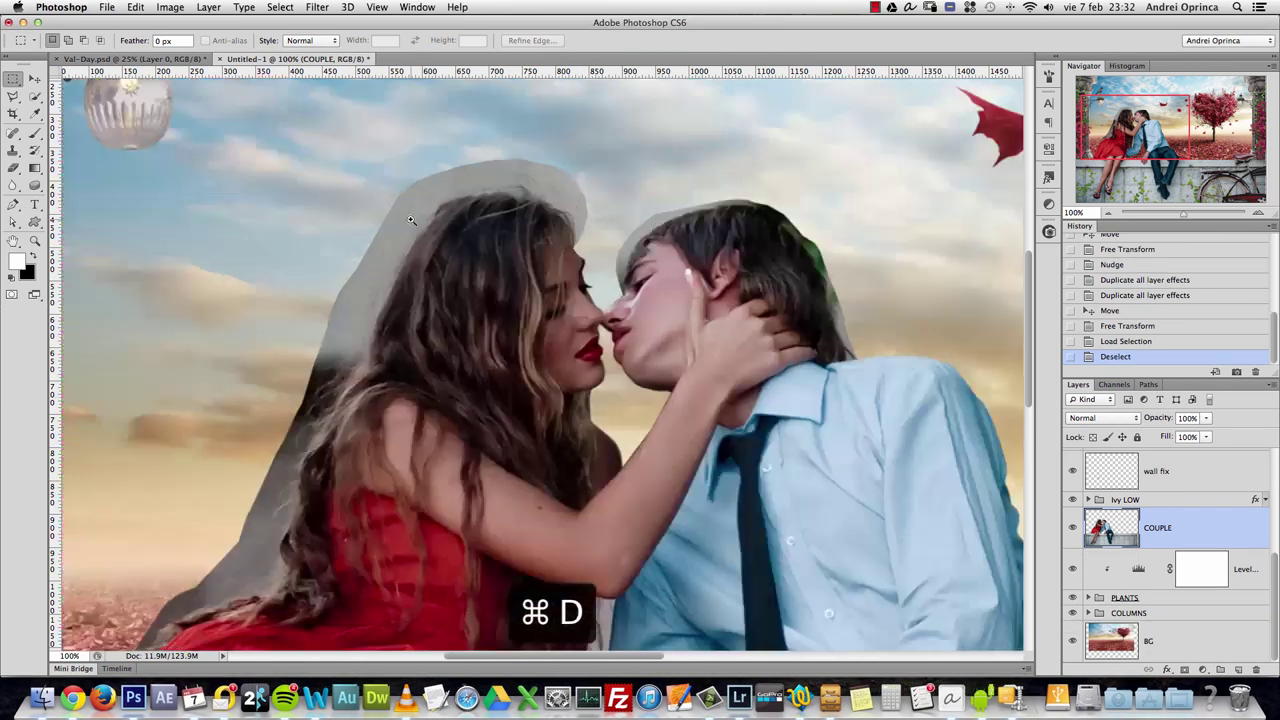
{"action": "left_click", "coordinate": [1184, 668]}
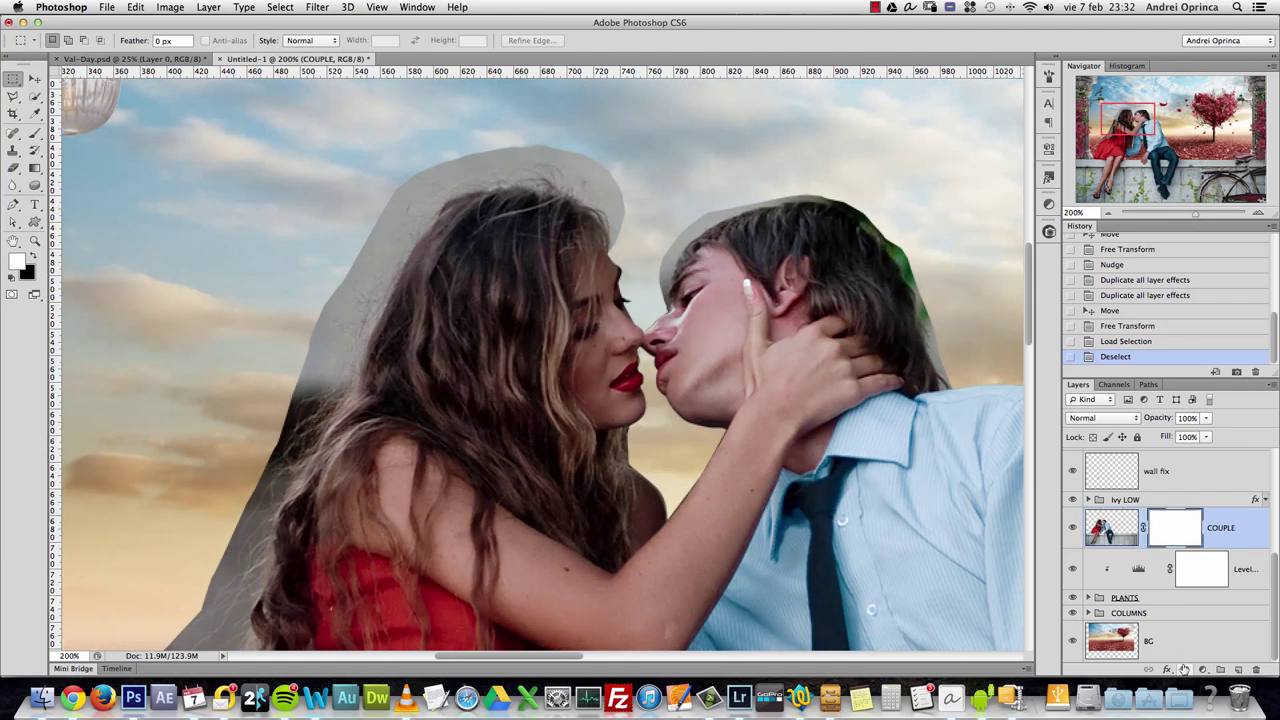
- Paint black on the COUPLE mask with a soft 30 to 40 px brush to hide the grey fringe around the woman's hair and back
{"action": "key", "text": "b"}
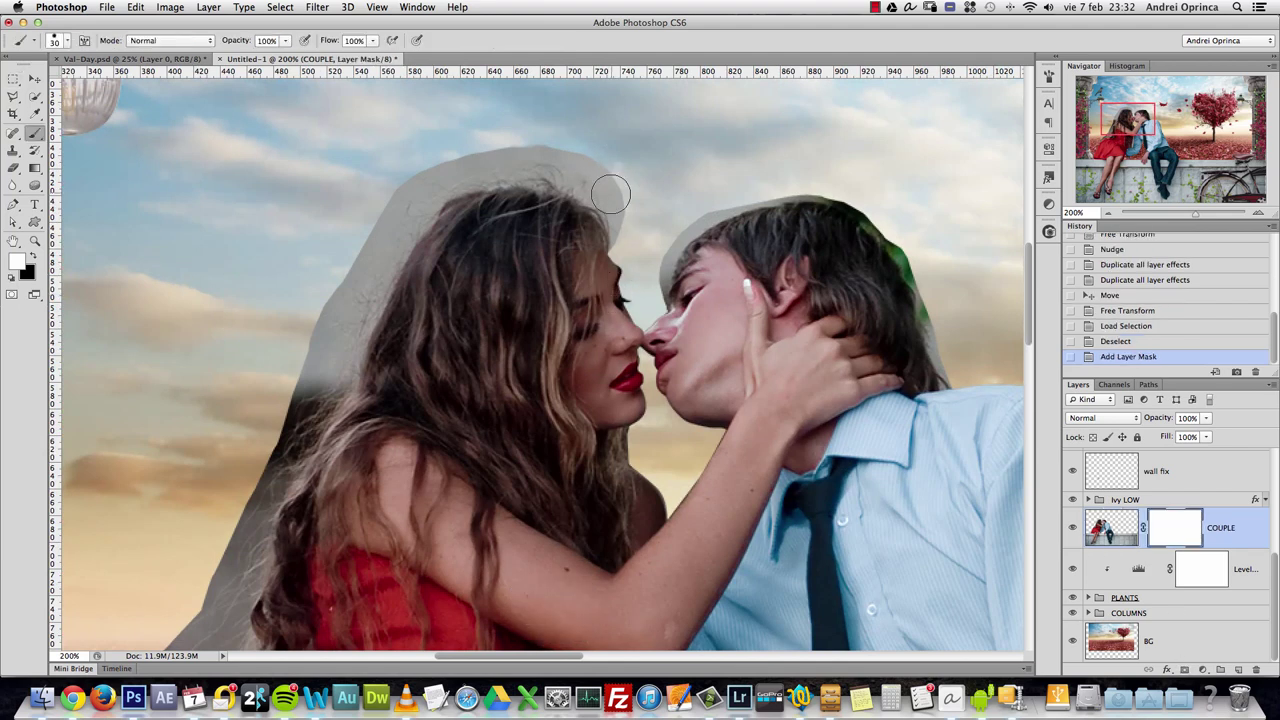
{"action": "right_click", "coordinate": [640, 184]}
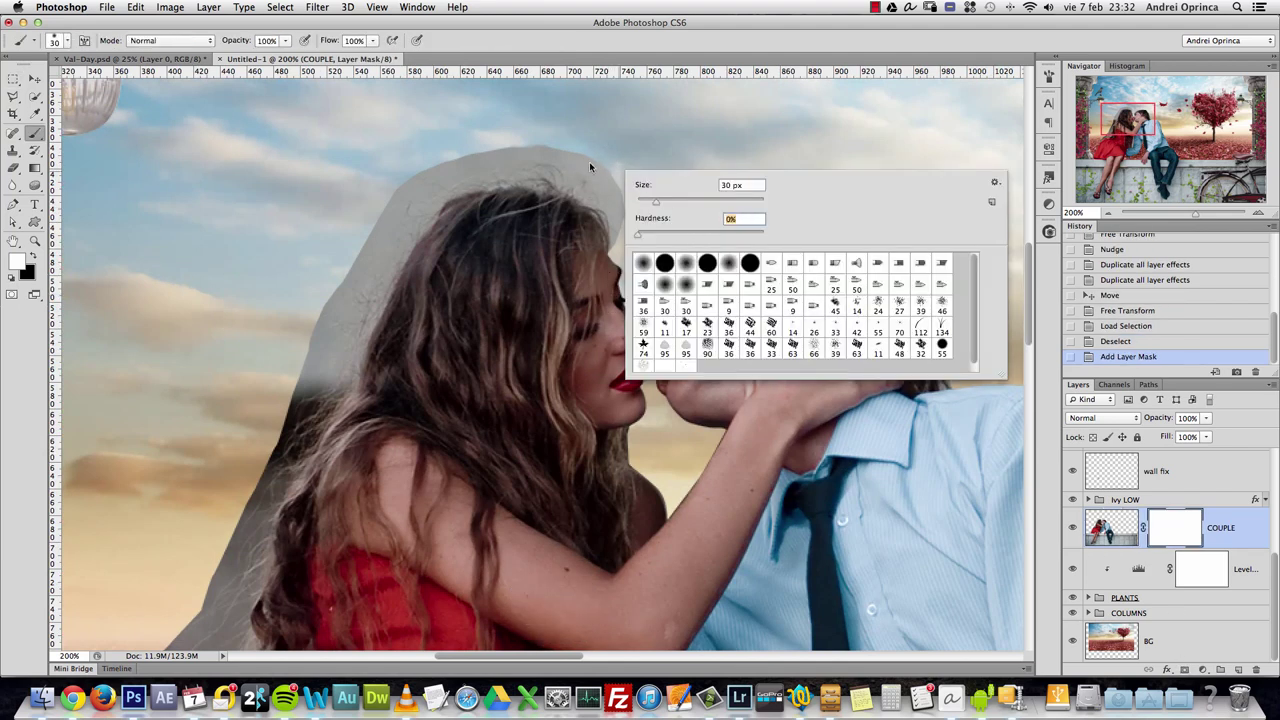
{"action": "mouse_move", "coordinate": [594, 90]}
{"action": "left_mouse_down"}
{"action": "mouse_move", "coordinate": [628, 259]}
{"action": "mouse_move", "coordinate": [608, 169]}
{"action": "mouse_move", "coordinate": [610, 184]}
{"action": "mouse_move", "coordinate": [545, 137]}
{"action": "mouse_move", "coordinate": [622, 195]}
{"action": "mouse_move", "coordinate": [600, 164]}
{"action": "mouse_move", "coordinate": [492, 145]}
{"action": "mouse_move", "coordinate": [472, 150]}
{"action": "mouse_move", "coordinate": [507, 159]}
{"action": "mouse_move", "coordinate": [398, 186]}
{"action": "mouse_move", "coordinate": [361, 234]}
{"action": "mouse_move", "coordinate": [370, 247]}
{"action": "mouse_move", "coordinate": [354, 271]}
{"action": "mouse_move", "coordinate": [417, 187]}
{"action": "mouse_move", "coordinate": [490, 161]}
{"action": "mouse_move", "coordinate": [419, 201]}
{"action": "mouse_move", "coordinate": [394, 267]}
{"action": "mouse_move", "coordinate": [336, 310]}
{"action": "left_mouse_up"}
{"action": "key", "text": "x"}
{"action": "left_click", "coordinate": [620, 214]}
{"action": "key", "text": "bracketright"}
{"action": "mouse_move", "coordinate": [331, 345]}
{"action": "left_mouse_down"}
{"action": "mouse_move", "coordinate": [364, 282]}
{"action": "mouse_move", "coordinate": [360, 318]}
{"action": "left_mouse_up"}
{"action": "key", "text": "super+1"}
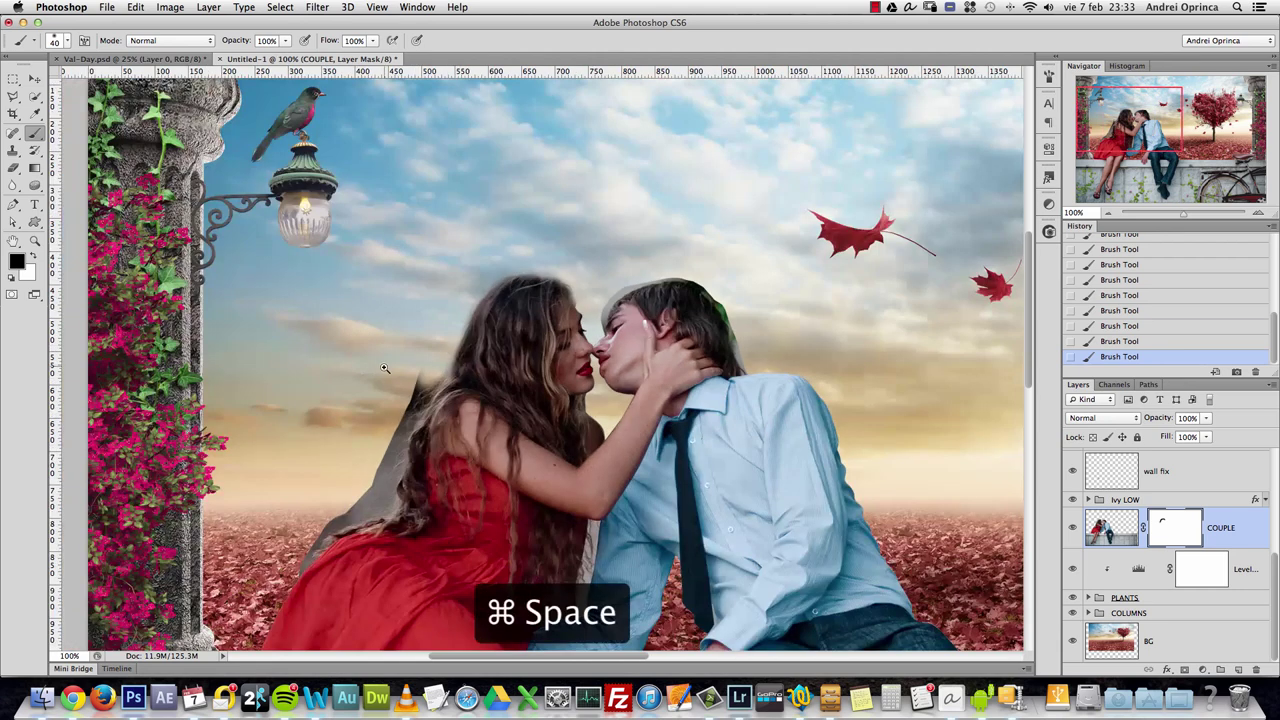
{"action": "left_click", "coordinate": [380, 362], "text": "super"}
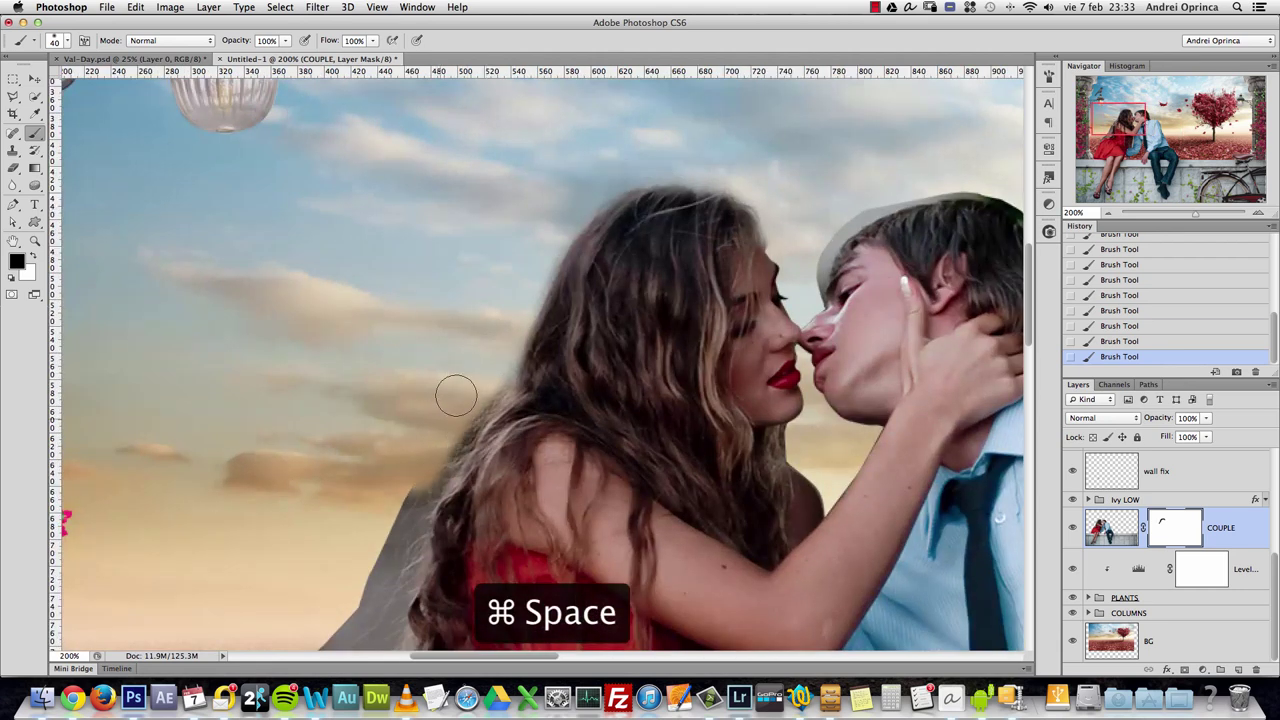
{"action": "mouse_move", "coordinate": [414, 471]}
{"action": "left_mouse_down"}
{"action": "mouse_move", "coordinate": [430, 326]}
{"action": "mouse_move", "coordinate": [455, 308]}
{"action": "mouse_move", "coordinate": [446, 346]}
{"action": "mouse_move", "coordinate": [464, 297]}
{"action": "mouse_move", "coordinate": [411, 462]}
{"action": "mouse_move", "coordinate": [430, 453]}
{"action": "mouse_move", "coordinate": [328, 494]}
{"action": "mouse_move", "coordinate": [233, 594]}
{"action": "mouse_move", "coordinate": [258, 541]}
{"action": "left_mouse_up"}
- Mask out the leftover background around the man's hair and between the two faces, finishing with an 8 px brush
{"action": "key", "text": "bracketleft"}
{"action": "key", "text": "bracketleft"}
{"action": "key", "text": "bracketleft"}
{"action": "key", "text": "bracketleft"}
{"action": "key", "text": "bracketleft"}
{"action": "left_click", "coordinate": [820, 140], "text": "super"}
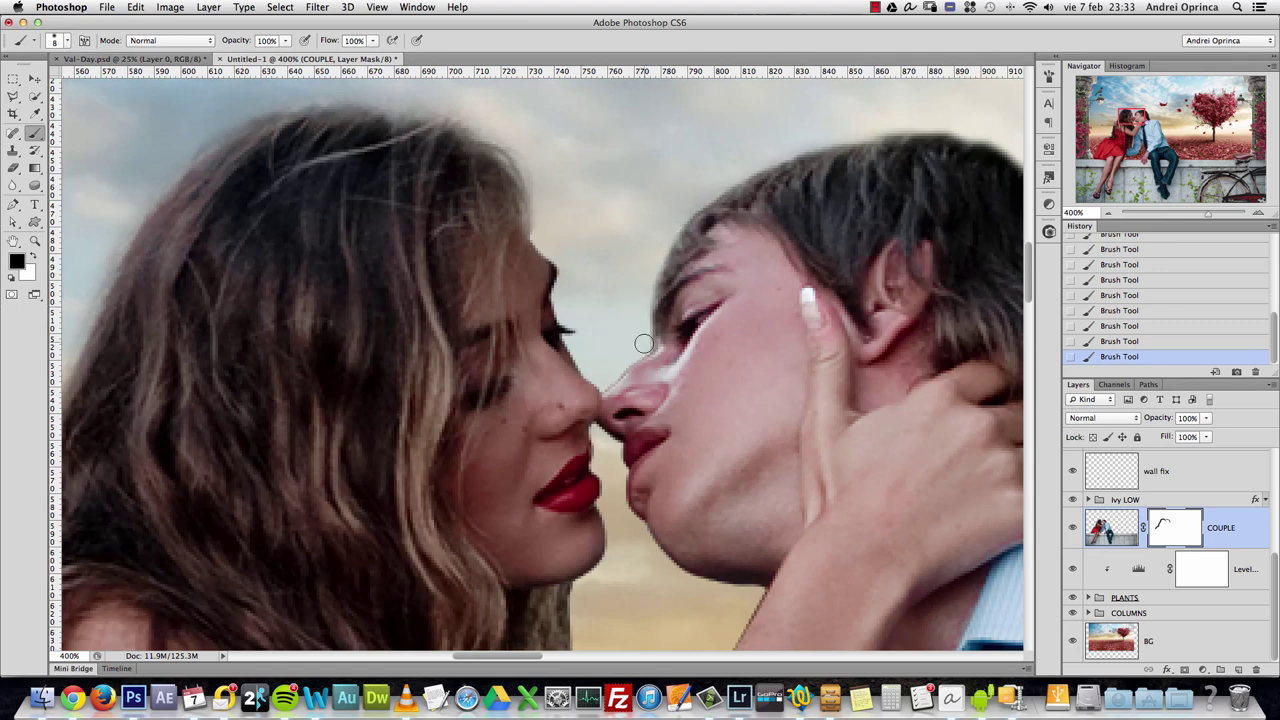
{"action": "left_click_drag", "start_coordinate": [642, 337], "coordinate": [645, 185]}
- Mask out the grey gap between the woman's hair and the man's shirt with a 15 px brush, refining its edges with a smaller one
{"action": "scroll", "coordinate": [645, 185], "scroll_direction": "down", "scroll_amount": 20}
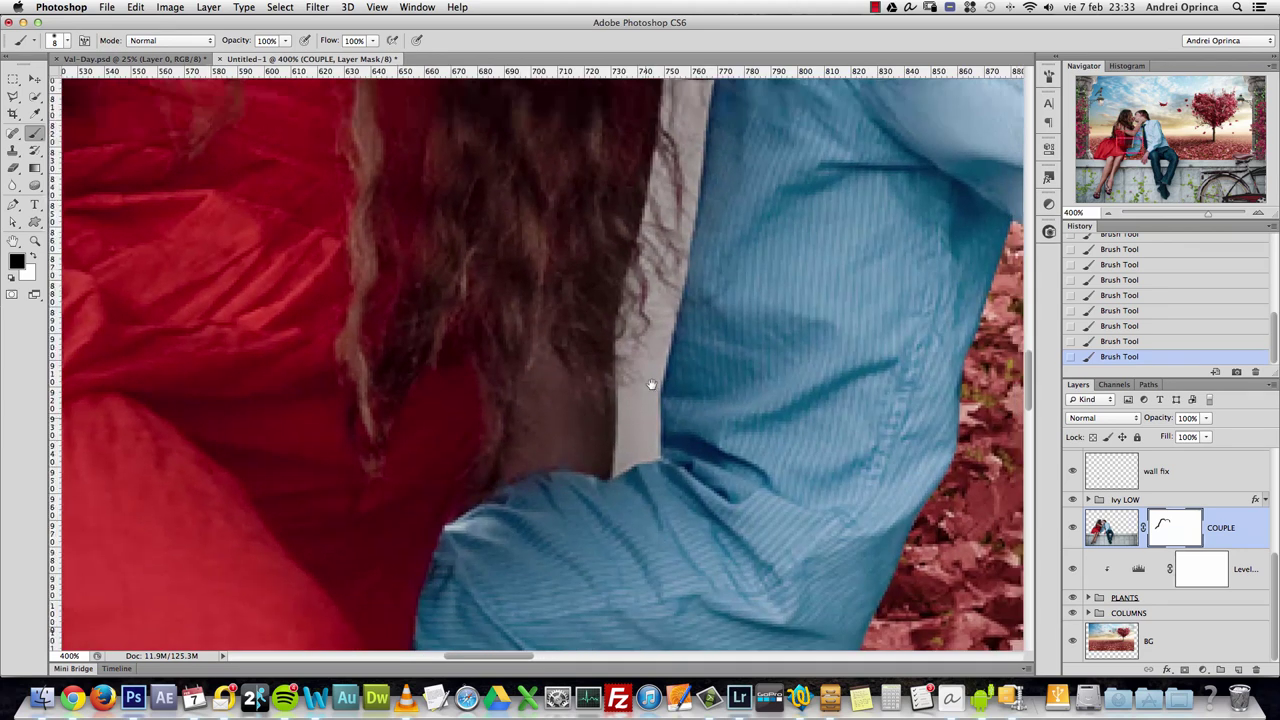
{"action": "left_click_drag", "start_coordinate": [651, 384], "coordinate": [634, 417]}
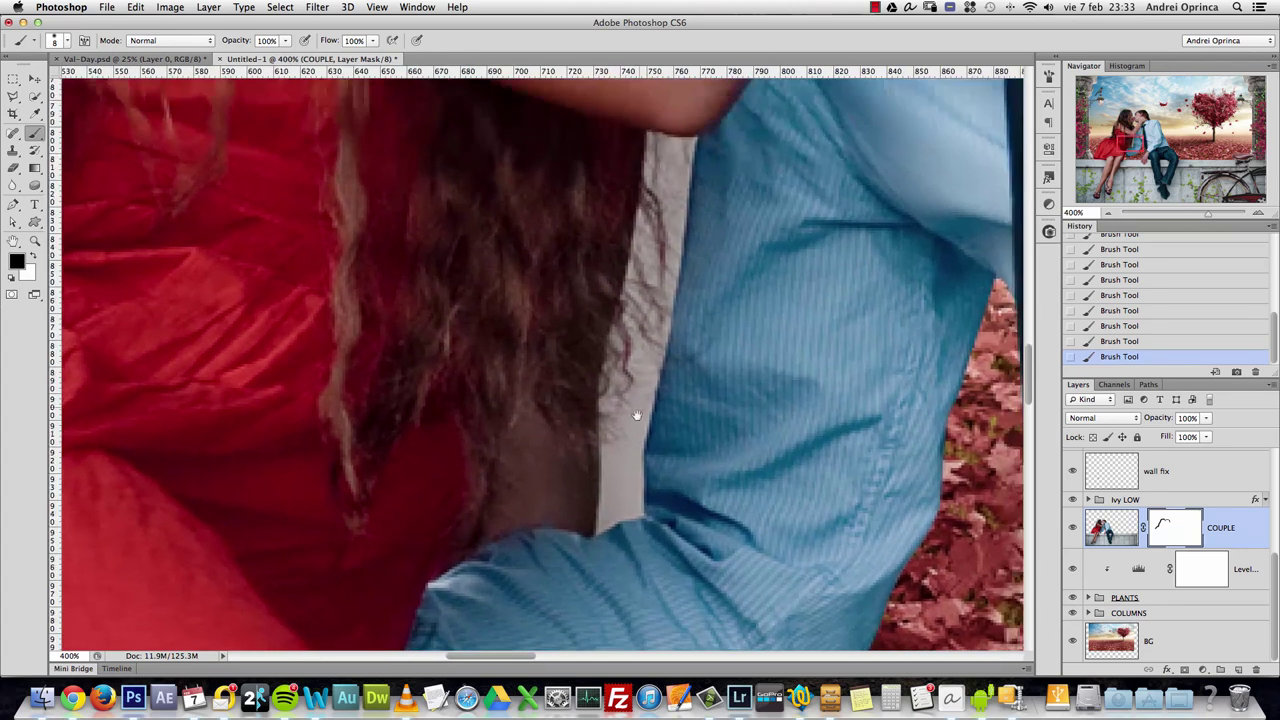
{"action": "key", "text": "bracketright"}
{"action": "key", "text": "bracketright"}
{"action": "key", "text": "bracketright"}
{"action": "mouse_move", "coordinate": [672, 200]}
{"action": "left_mouse_down"}
{"action": "mouse_move", "coordinate": [669, 157]}
{"action": "mouse_move", "coordinate": [622, 438]}
{"action": "left_mouse_up"}
{"action": "mouse_move", "coordinate": [640, 300]}
{"action": "left_mouse_down"}
{"action": "mouse_move", "coordinate": [618, 376]}
{"action": "mouse_move", "coordinate": [625, 367]}
{"action": "mouse_move", "coordinate": [615, 502]}
{"action": "mouse_move", "coordinate": [617, 444]}
{"action": "left_mouse_up"}
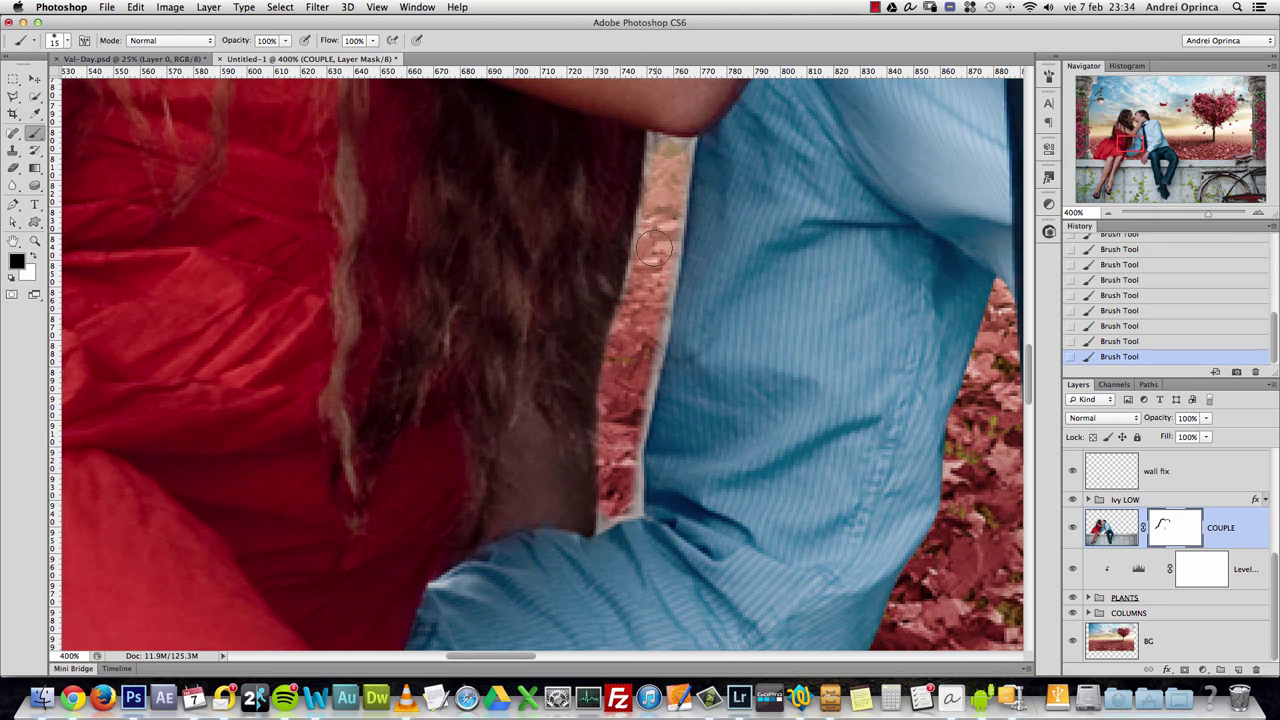
{"action": "key", "text": "bracketleft"}
{"action": "key", "text": "bracketleft"}
{"action": "key", "text": "bracketleft"}
{"action": "key", "text": "bracketleft"}
{"action": "key", "text": "bracketleft"}
- Add a new layer above COUPLE and paint six small scattered black dots on it with a 1 px brush
{"action": "key", "text": "x"}
{"action": "key", "text": "super+alt+shift+n"}
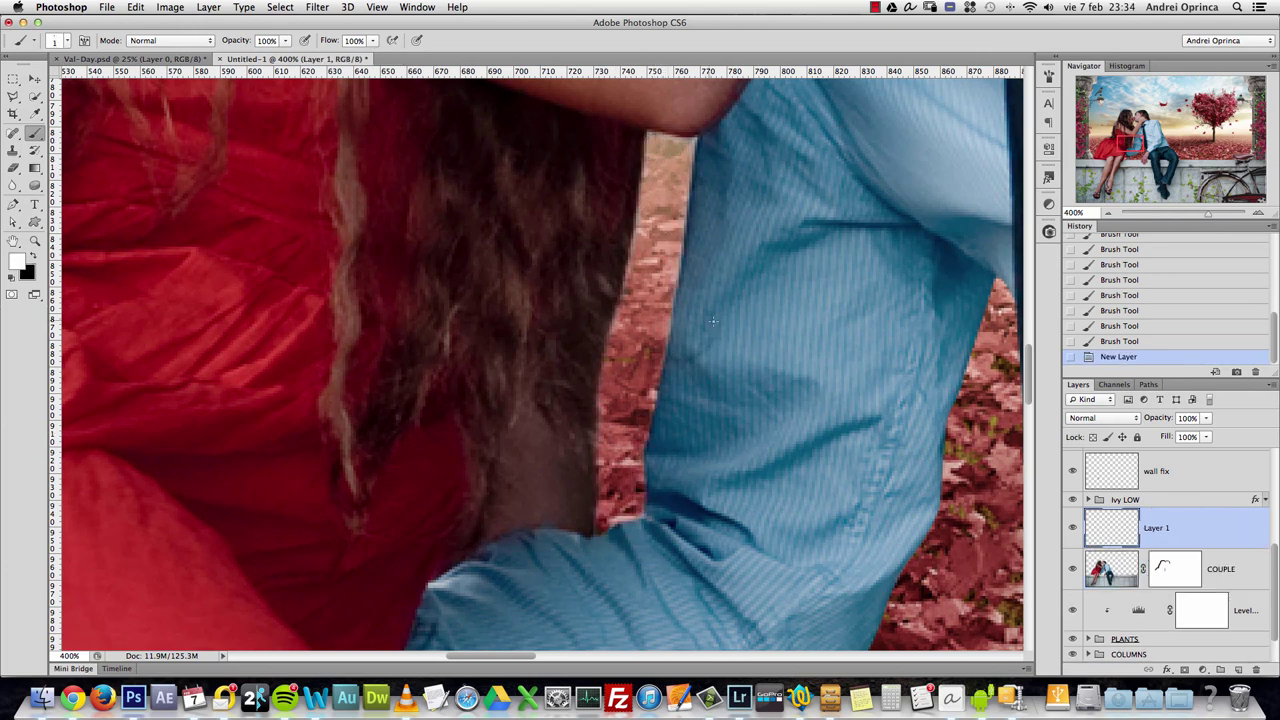
{"action": "key", "text": "x"}
{"action": "left_click", "coordinate": [776, 331]}
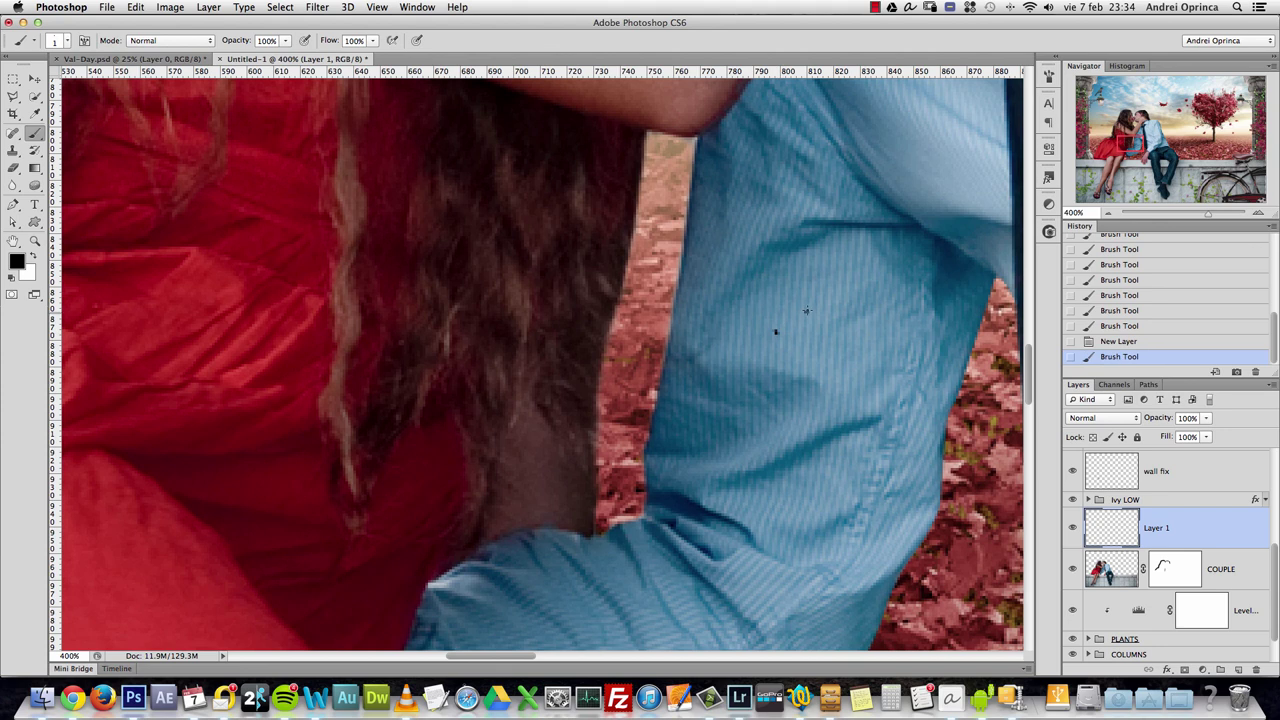
{"action": "left_click", "coordinate": [806, 311]}
{"action": "left_click", "coordinate": [799, 348]}
{"action": "left_click", "coordinate": [826, 345]}
{"action": "left_click", "coordinate": [782, 383]}
{"action": "left_click", "coordinate": [839, 393]}
- Show only the dots layer, marquee the dots and define them as a brush preset named Sampled Brush 3
{"action": "left_click", "coordinate": [1072, 530], "text": "alt"}
{"action": "left_click", "coordinate": [12, 78]}
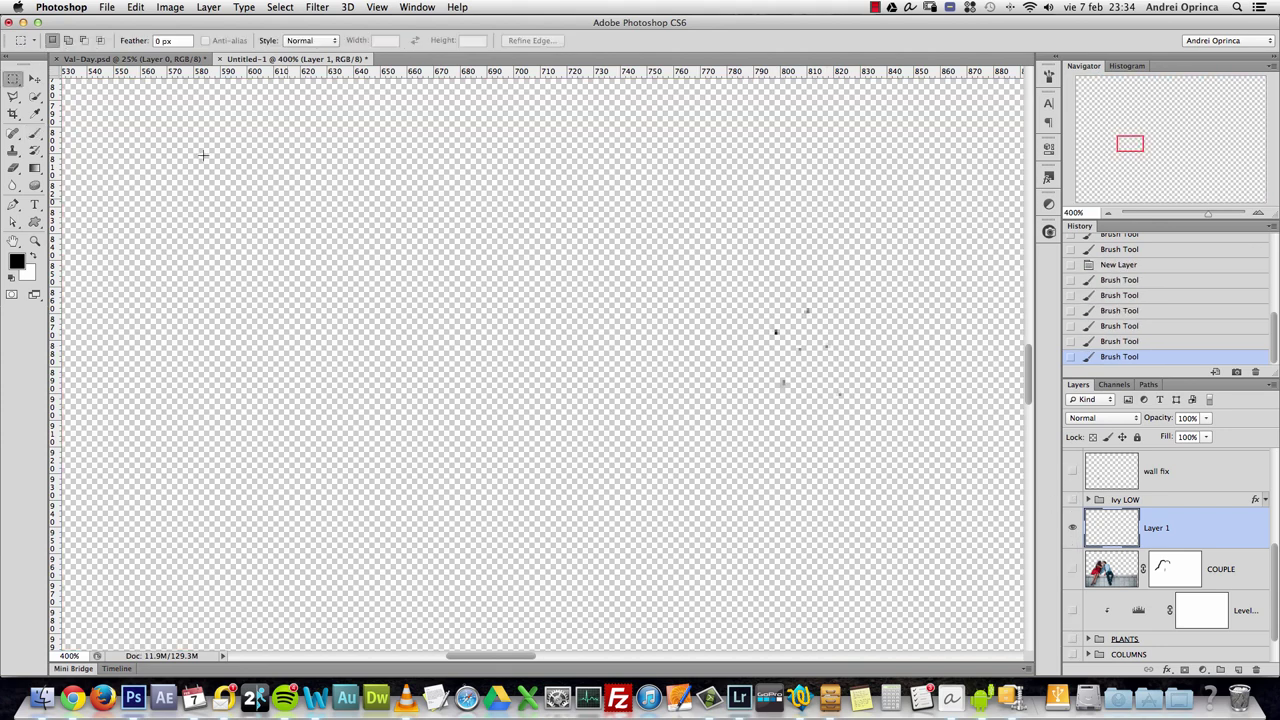
{"action": "left_click_drag", "start_coordinate": [625, 282], "coordinate": [905, 485]}
{"action": "mouse_move", "coordinate": [787, 395]}
{"action": "left_mouse_down"}
{"action": "mouse_move", "coordinate": [848, 365]}
{"action": "mouse_move", "coordinate": [832, 365]}
{"action": "left_mouse_up"}
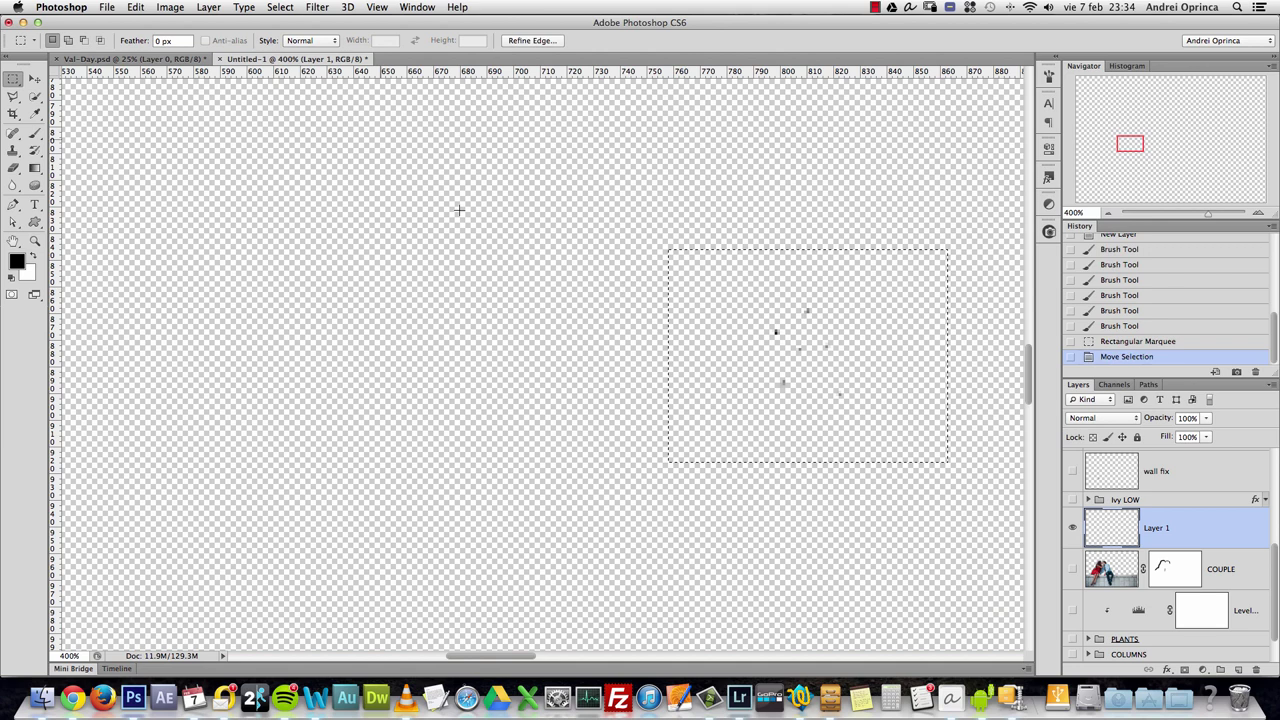
{"action": "left_click", "coordinate": [140, 9]}
{"action": "left_click", "coordinate": [213, 353]}
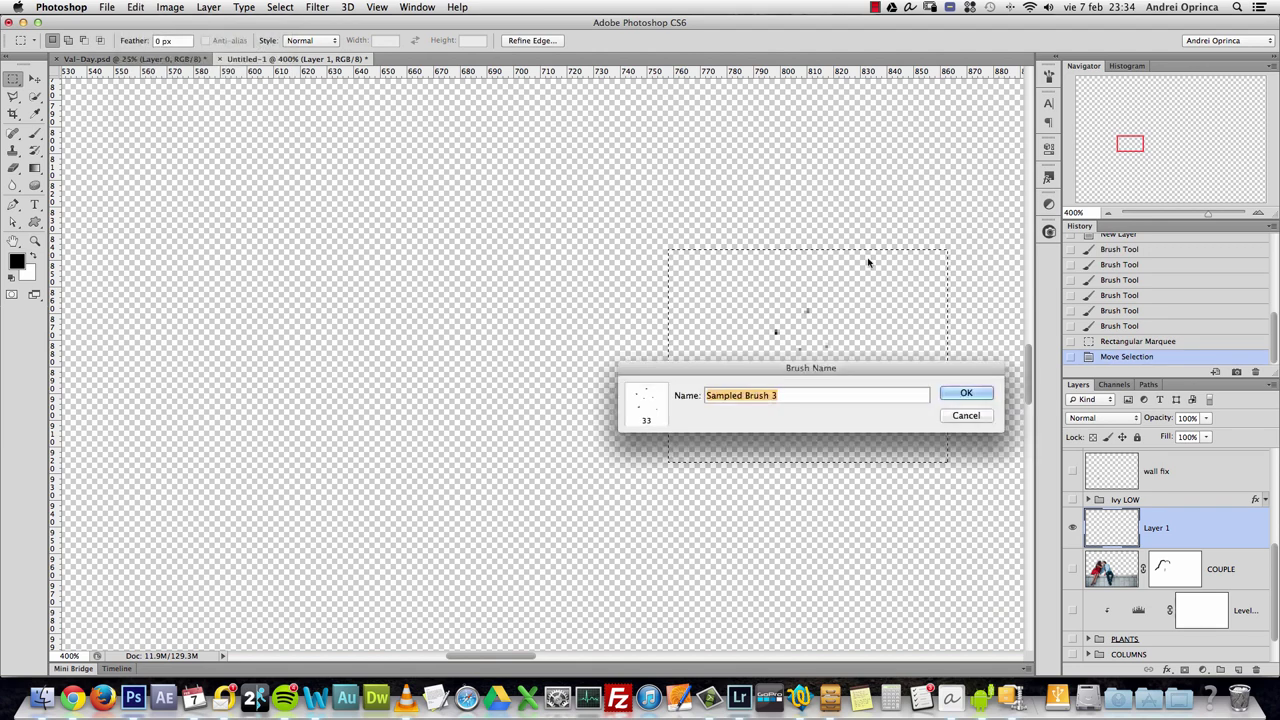
{"action": "left_click", "coordinate": [955, 395]}
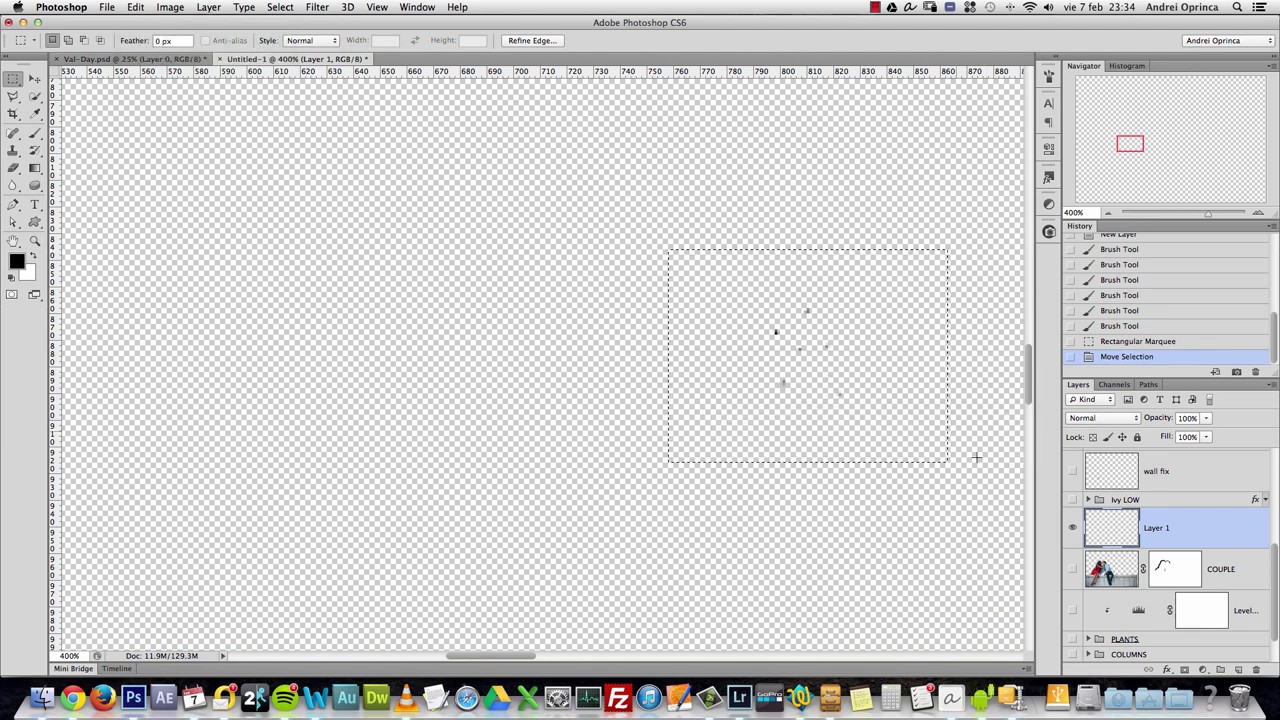
- Make the other layers visible again, delete the dots layer and remove the selection
{"action": "left_click", "coordinate": [1073, 527], "text": "alt"}
{"action": "left_click_drag", "start_coordinate": [1215, 540], "coordinate": [1256, 660]}
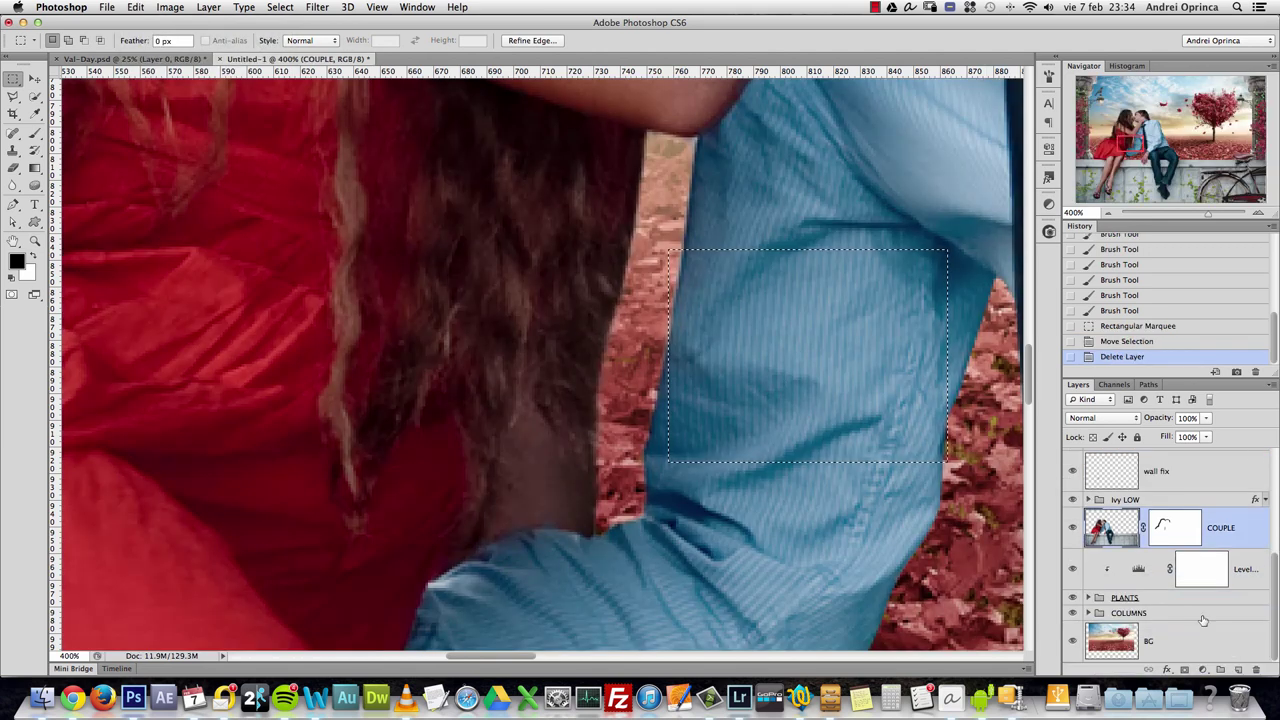
{"action": "key", "text": "super+z"}
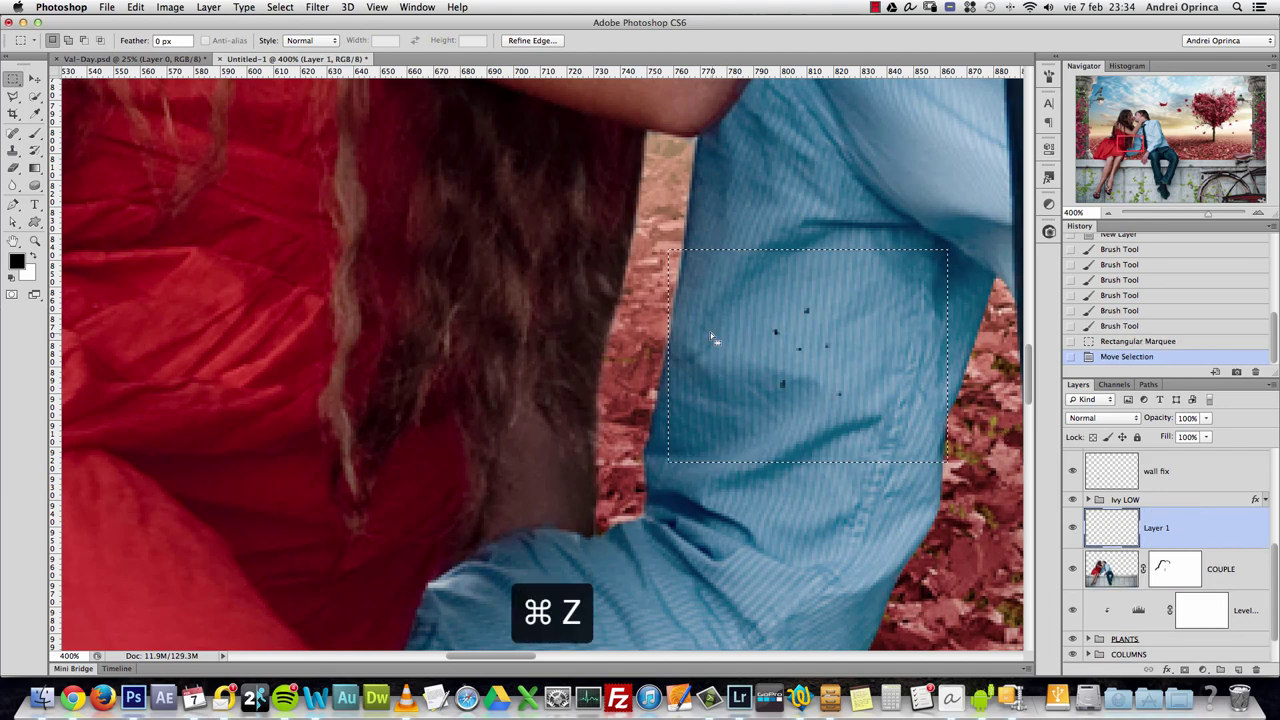
{"action": "key", "text": "BackSpace"}
{"action": "left_click_drag", "start_coordinate": [1238, 511], "coordinate": [1256, 669]}
{"action": "key", "text": "super+d"}
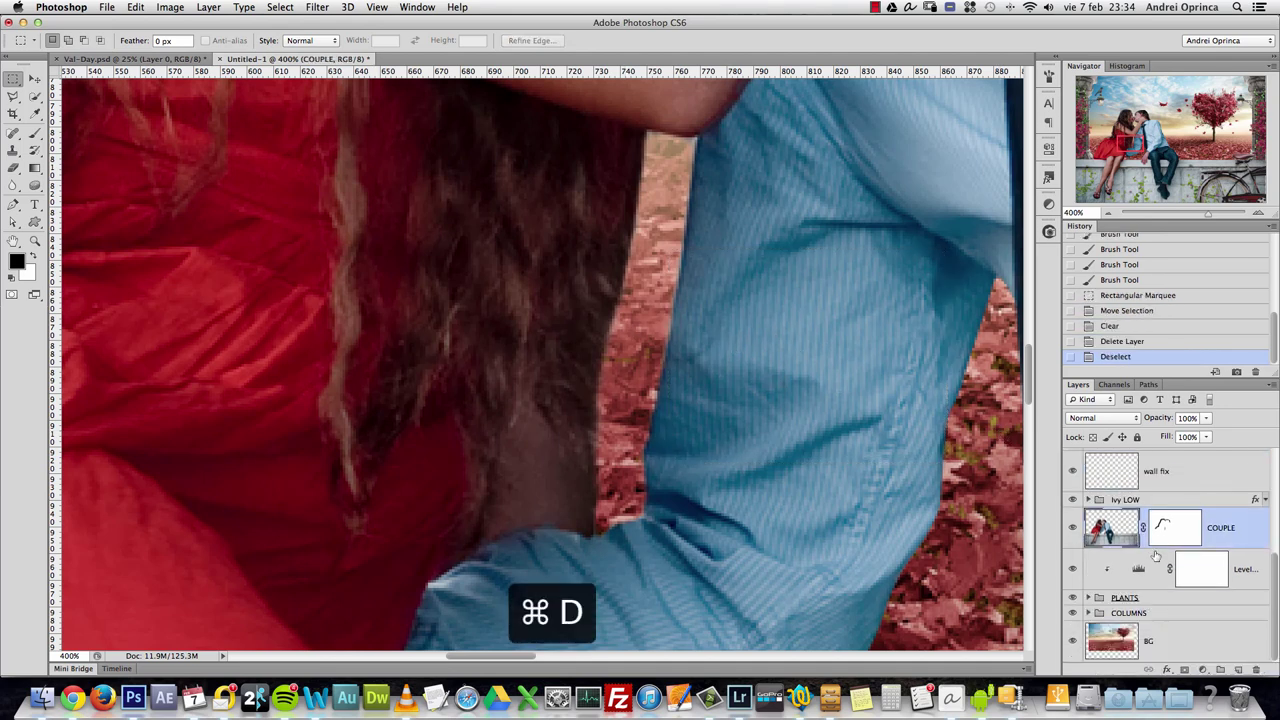
- Target the COUPLE layer mask and choose the newly defined 33 px dotted brush for the Brush tool
{"action": "left_click", "coordinate": [1172, 530]}
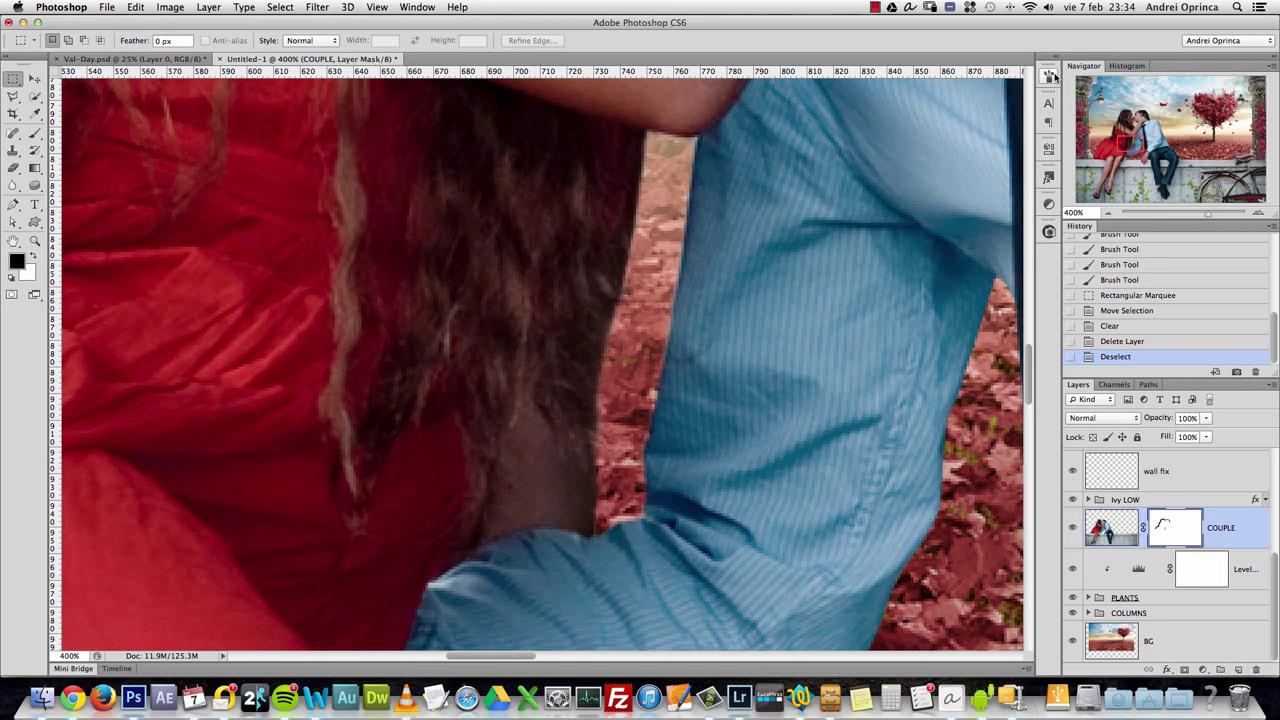
{"action": "right_click", "coordinate": [753, 165]}
{"action": "key", "text": "Escape"}
{"action": "key", "text": "b"}
{"action": "right_click", "coordinate": [796, 205]}
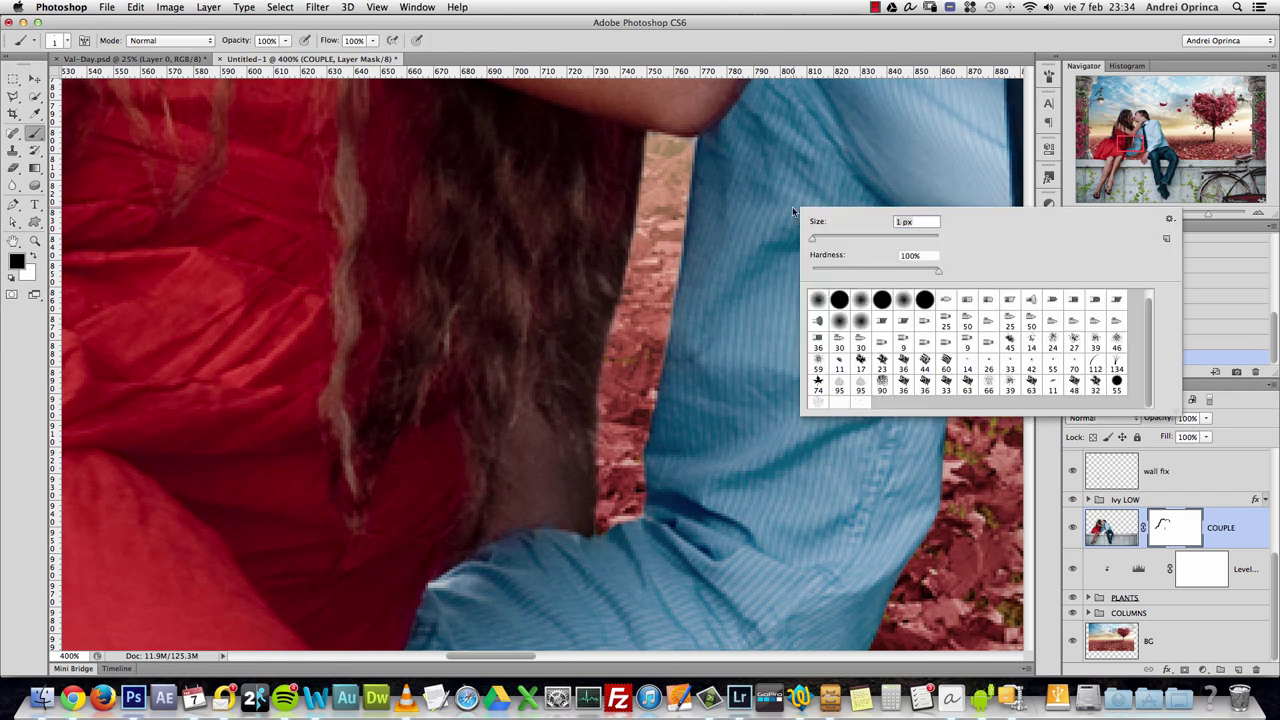
{"action": "scroll", "coordinate": [800, 210], "scroll_direction": "down", "scroll_amount": 1}
{"action": "double_click", "coordinate": [885, 402]}
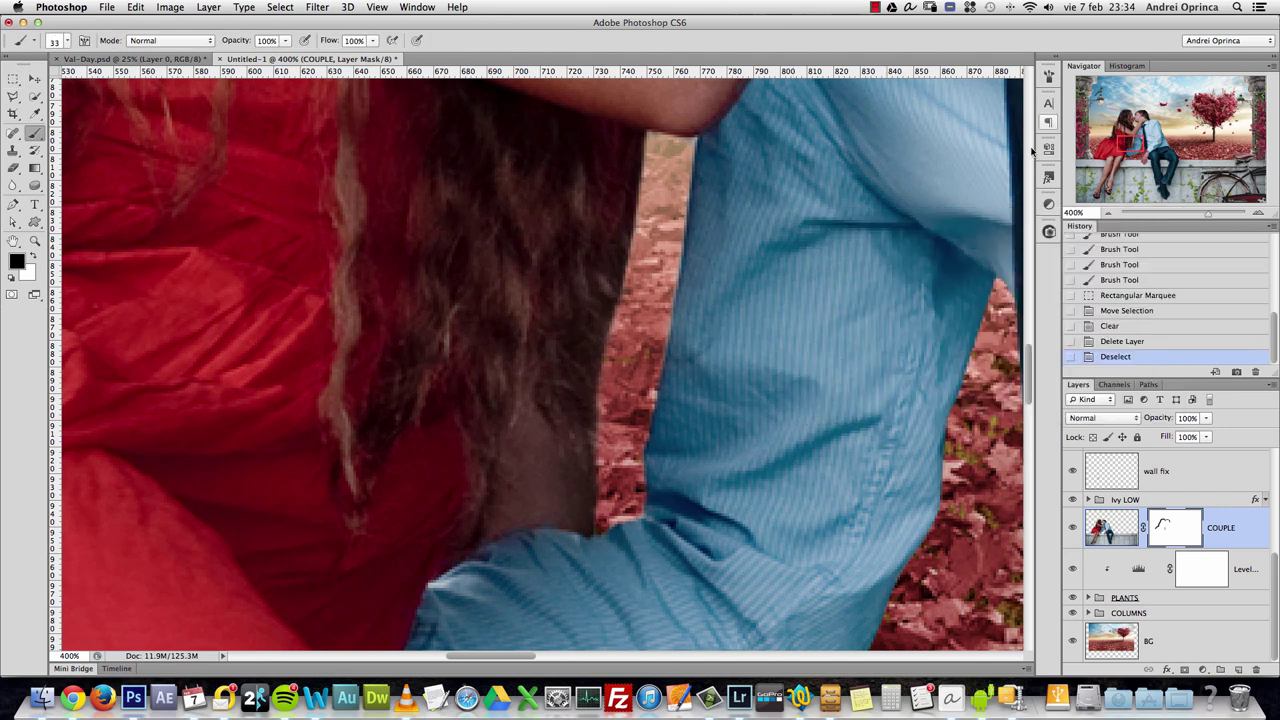
{"action": "right_click", "coordinate": [882, 232]}
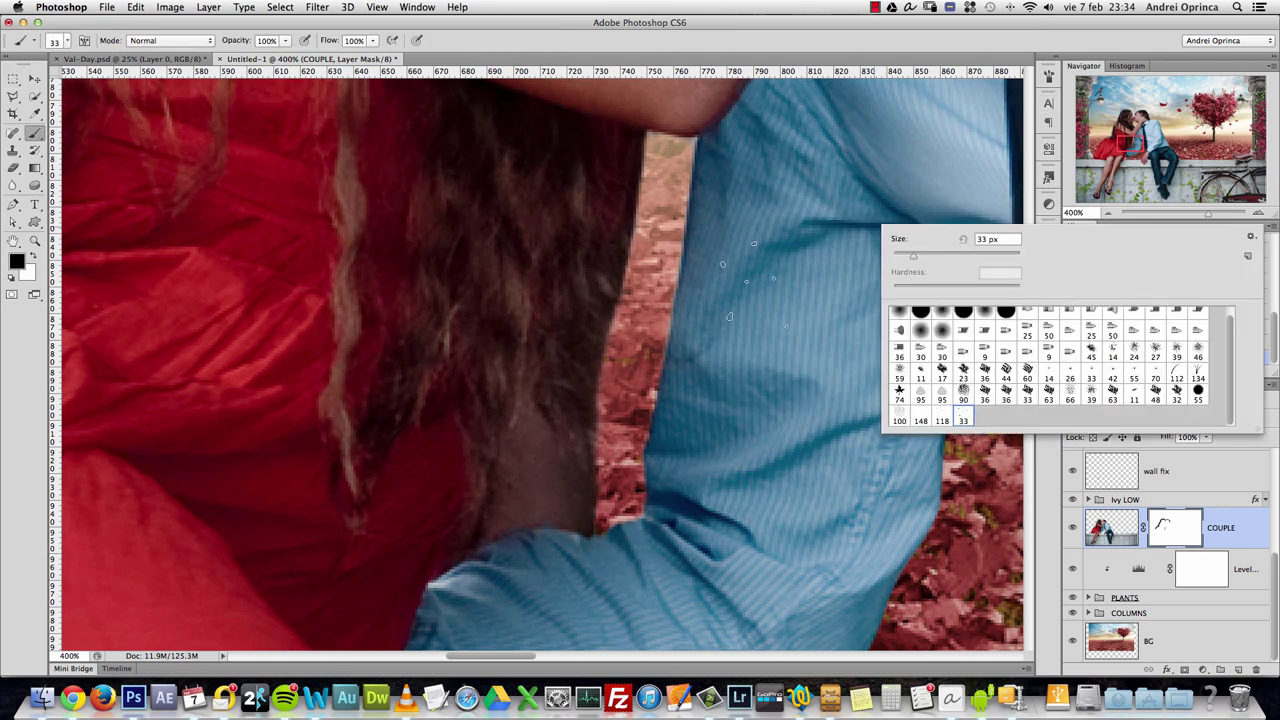
- Set the dotted brush's spacing to 1% and enable Shape Dynamics and Transfer for it
{"action": "left_click", "coordinate": [1048, 75]}
{"action": "left_click", "coordinate": [1048, 75]}
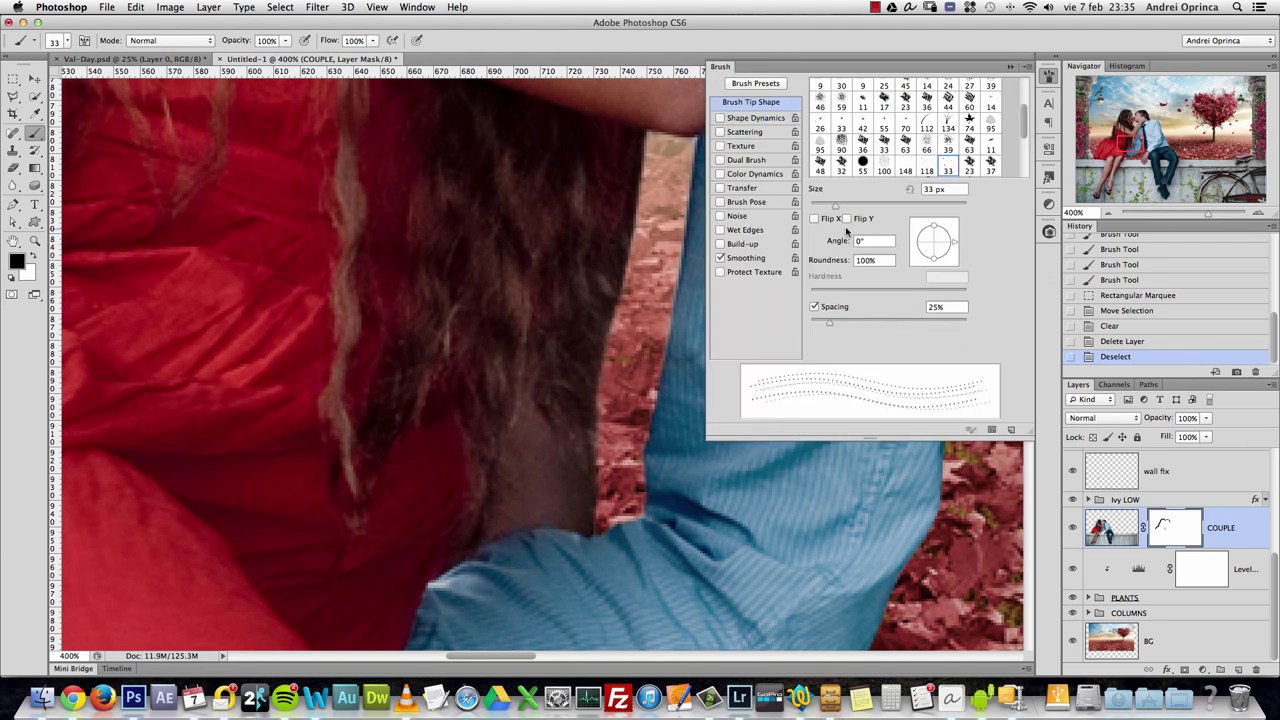
{"action": "left_click_drag", "start_coordinate": [830, 324], "coordinate": [732, 386]}
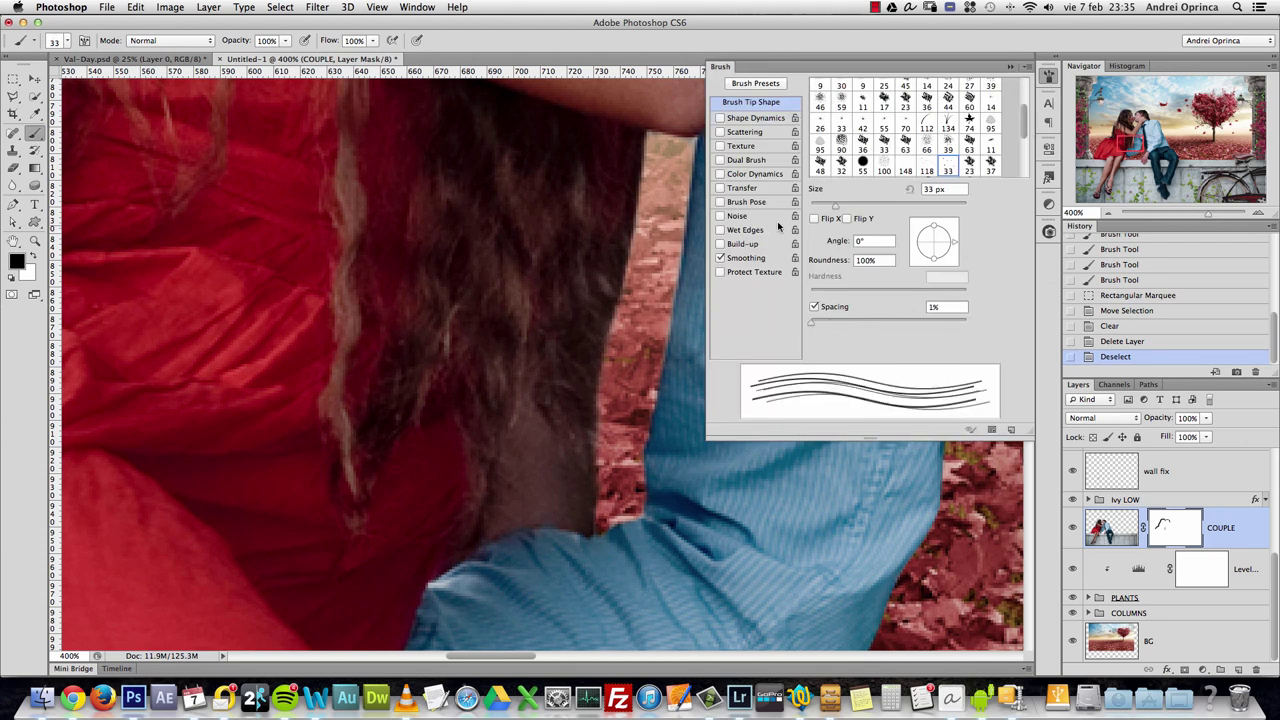
{"action": "left_click", "coordinate": [752, 118]}
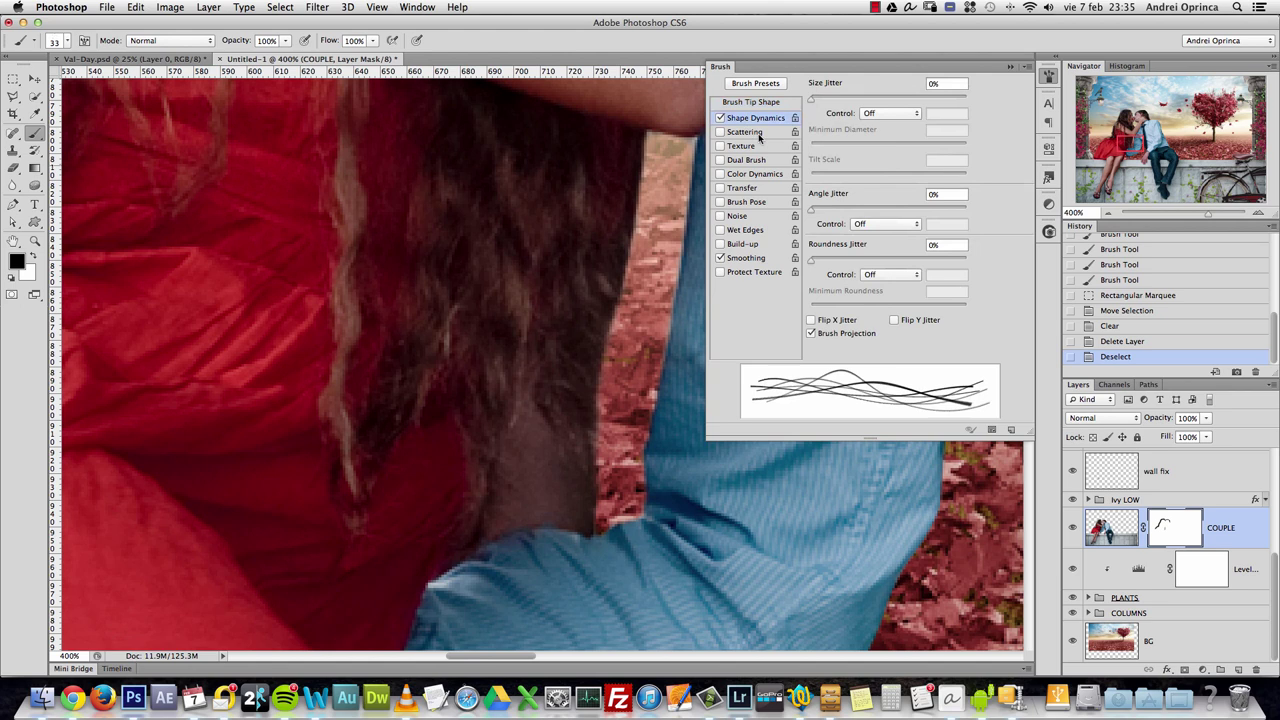
{"action": "left_click", "coordinate": [812, 334]}
{"action": "left_click", "coordinate": [812, 334]}
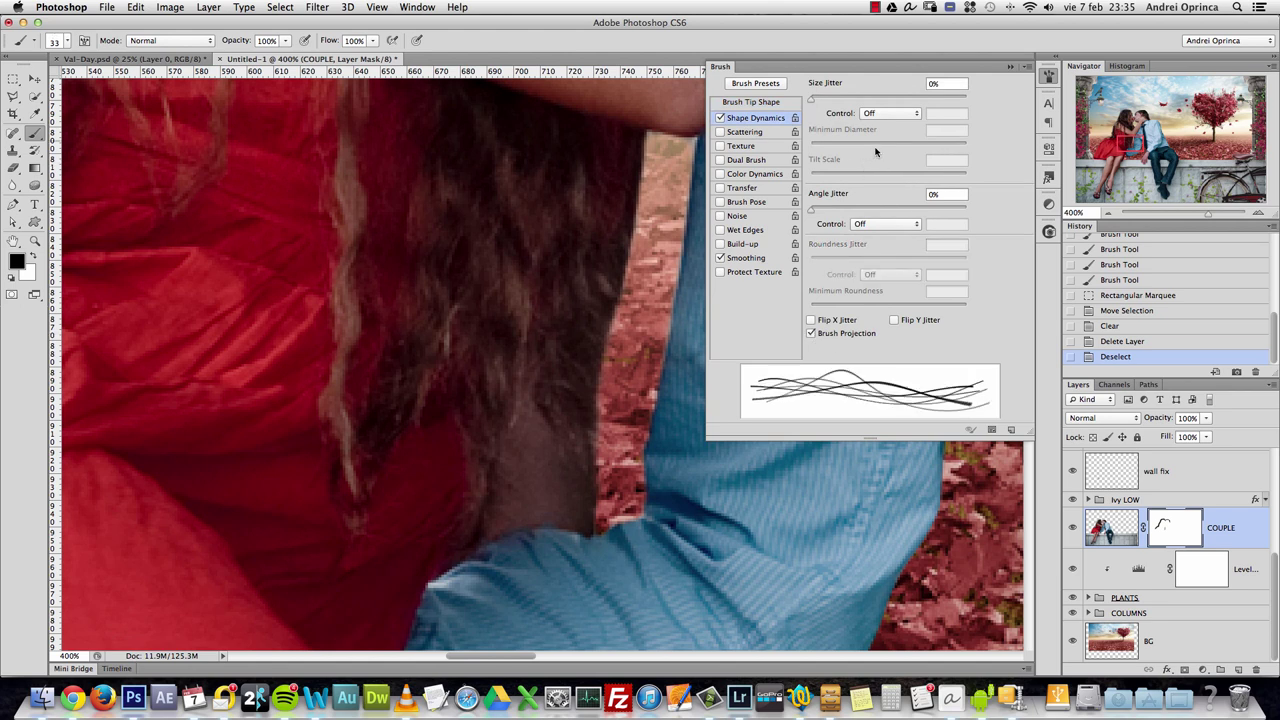
{"action": "left_click", "coordinate": [742, 190]}
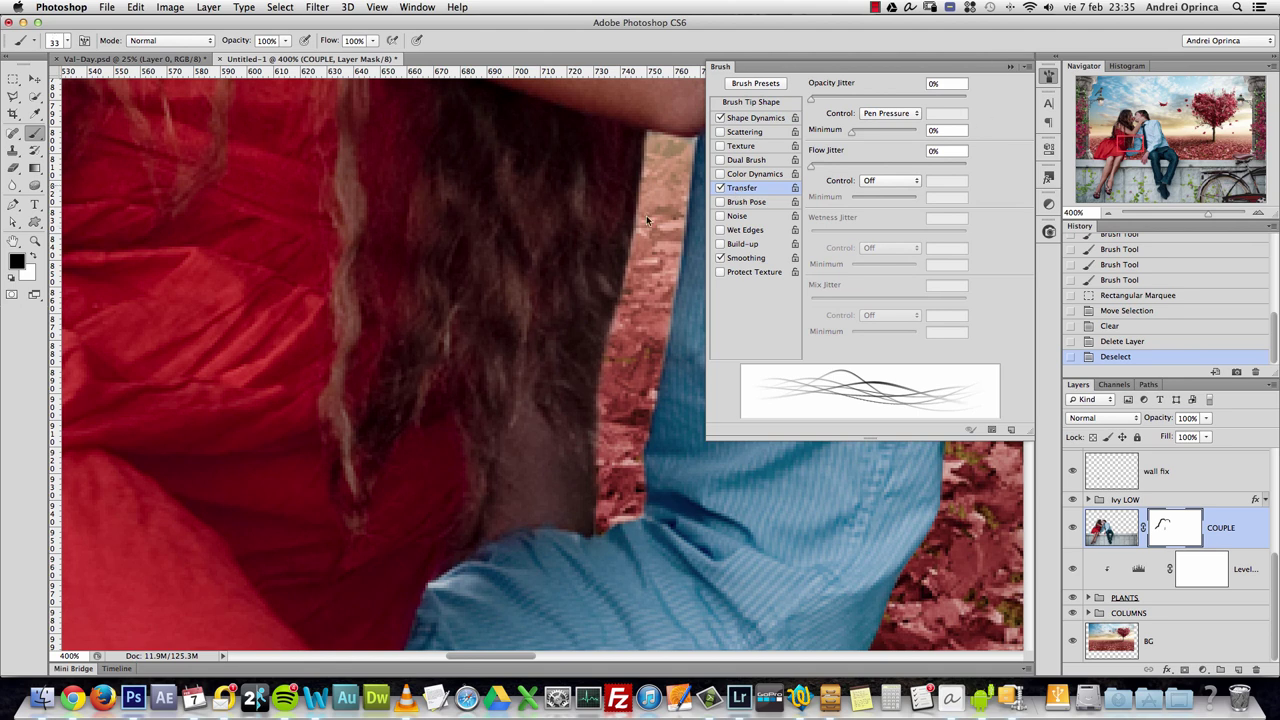
{"action": "left_click", "coordinate": [1011, 67]}
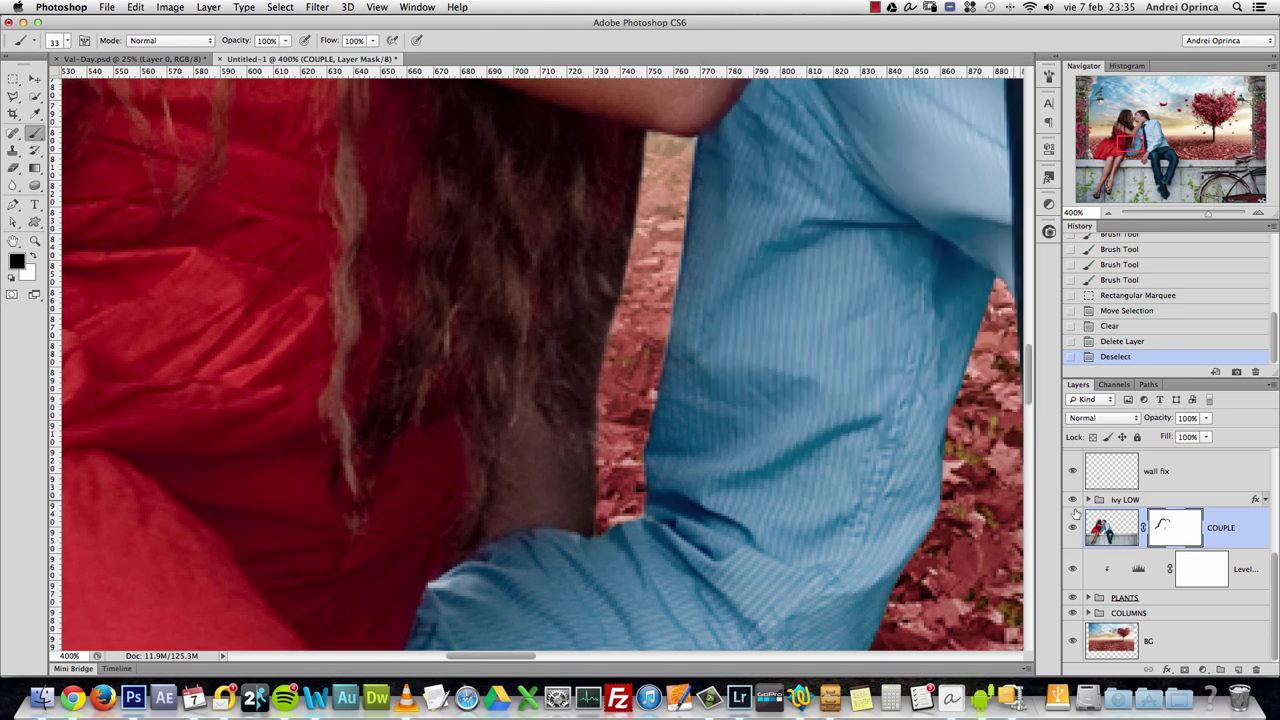
- Paint white on the mask with the dotted brush at 10 px to bring back hair strands along the gap beside the shirt
{"action": "key", "text": "bracketleft"}
{"action": "left_click", "coordinate": [32, 255]}
{"action": "left_click", "coordinate": [636, 170]}
{"action": "left_click", "coordinate": [634, 200]}
{"action": "left_click", "coordinate": [631, 230]}
{"action": "left_click", "coordinate": [628, 260]}
{"action": "left_click", "coordinate": [625, 290]}
{"action": "left_click", "coordinate": [622, 320]}
{"action": "left_click", "coordinate": [617, 370]}
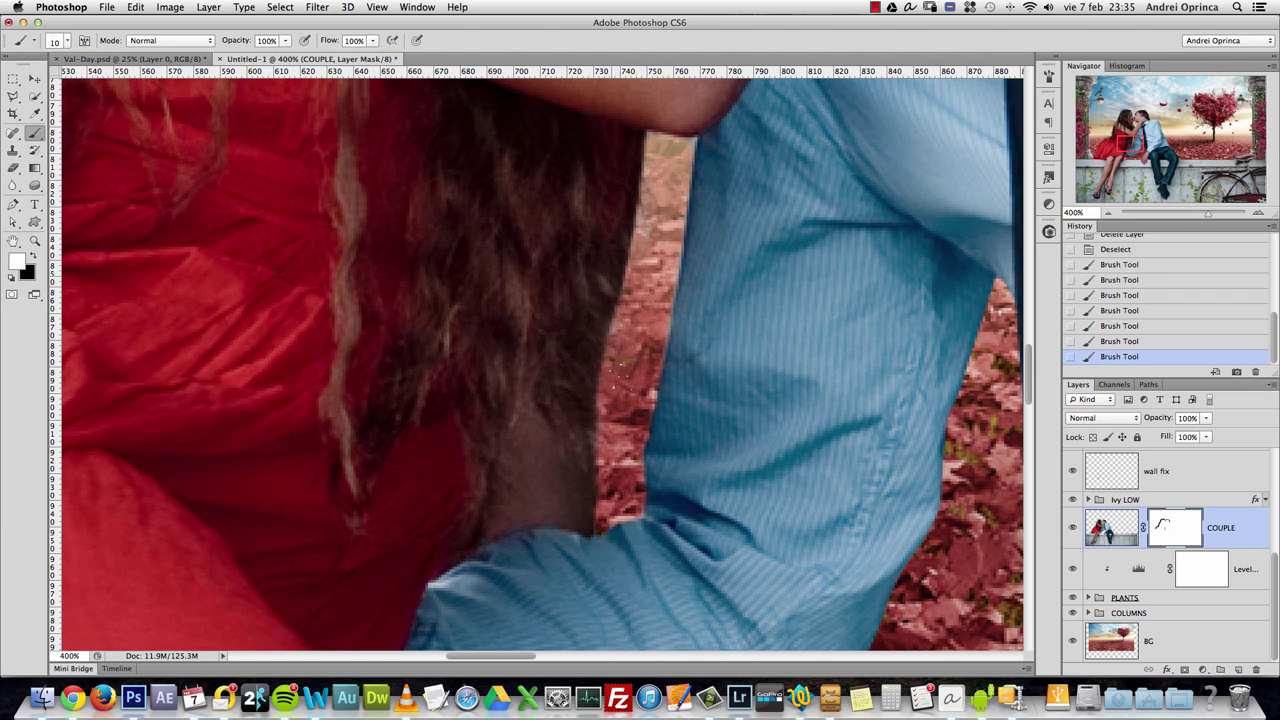
{"action": "left_click", "coordinate": [611, 360]}
{"action": "left_click", "coordinate": [603, 352]}
- Compare the woman's hair edge before and after the latest mask strokes by stepping back and forth through the history
{"action": "key", "text": "super+space"}
{"action": "left_click_drag", "start_coordinate": [655, 332], "coordinate": [576, 228]}
{"action": "left_click", "coordinate": [576, 228]}
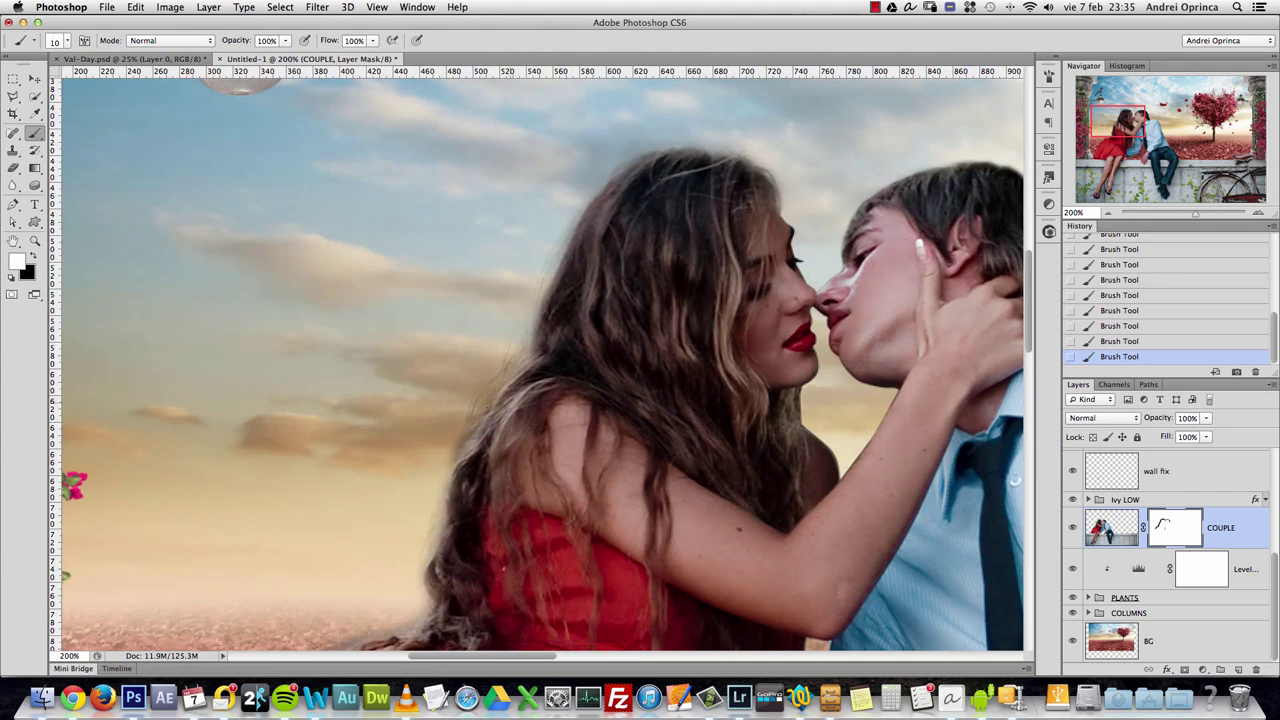
{"action": "left_click_drag", "start_coordinate": [463, 480], "coordinate": [551, 343]}
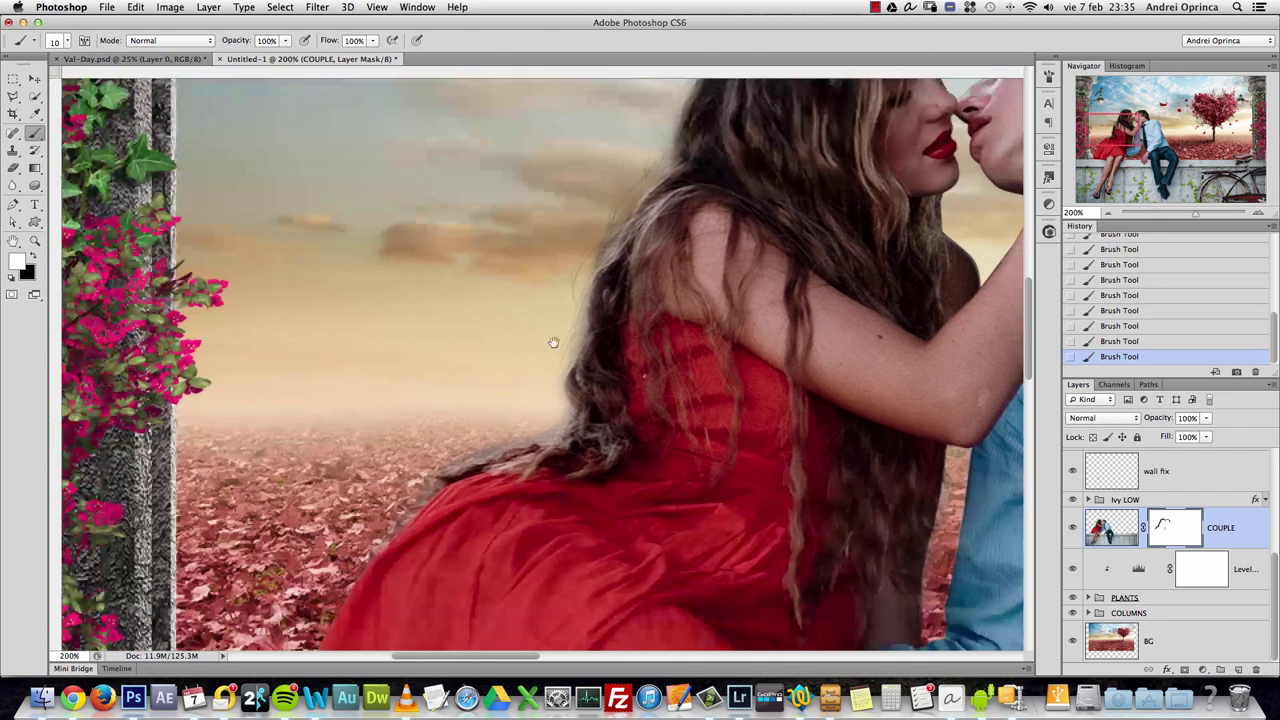
{"action": "key", "text": "alt+super+z"}
{"action": "key", "text": "alt+super+z"}
{"action": "key", "text": "alt+super+z"}
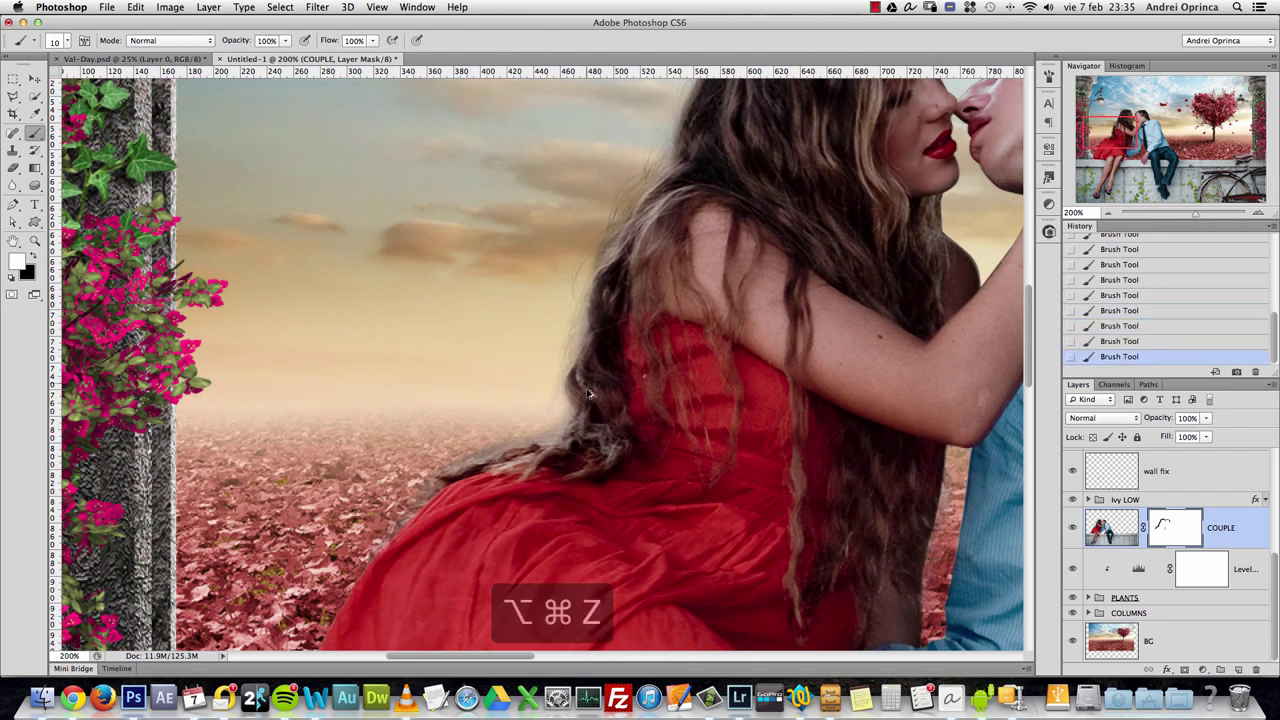
{"action": "key", "text": "alt+super+z"}
{"action": "key", "text": "alt+super+z"}
{"action": "key", "text": "shift+super+z"}
{"action": "key", "text": "shift+super+z"}
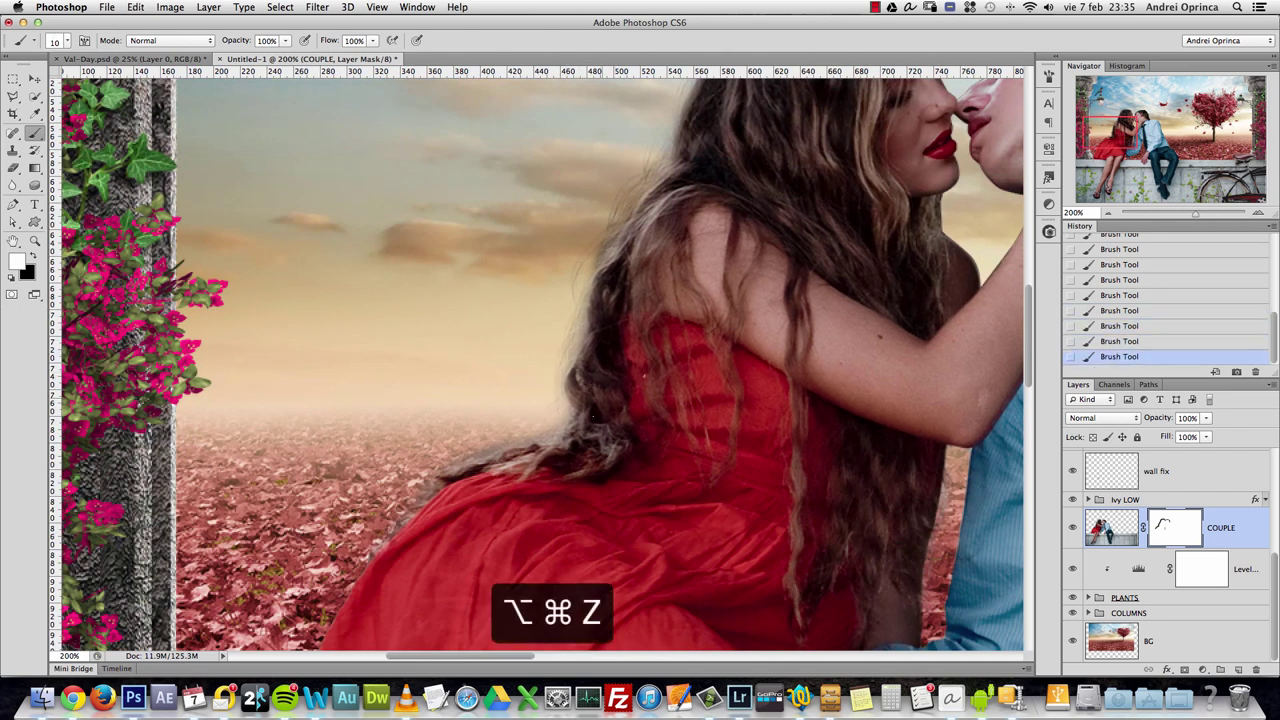
{"action": "left_click", "coordinate": [690, 300], "text": "alt"}
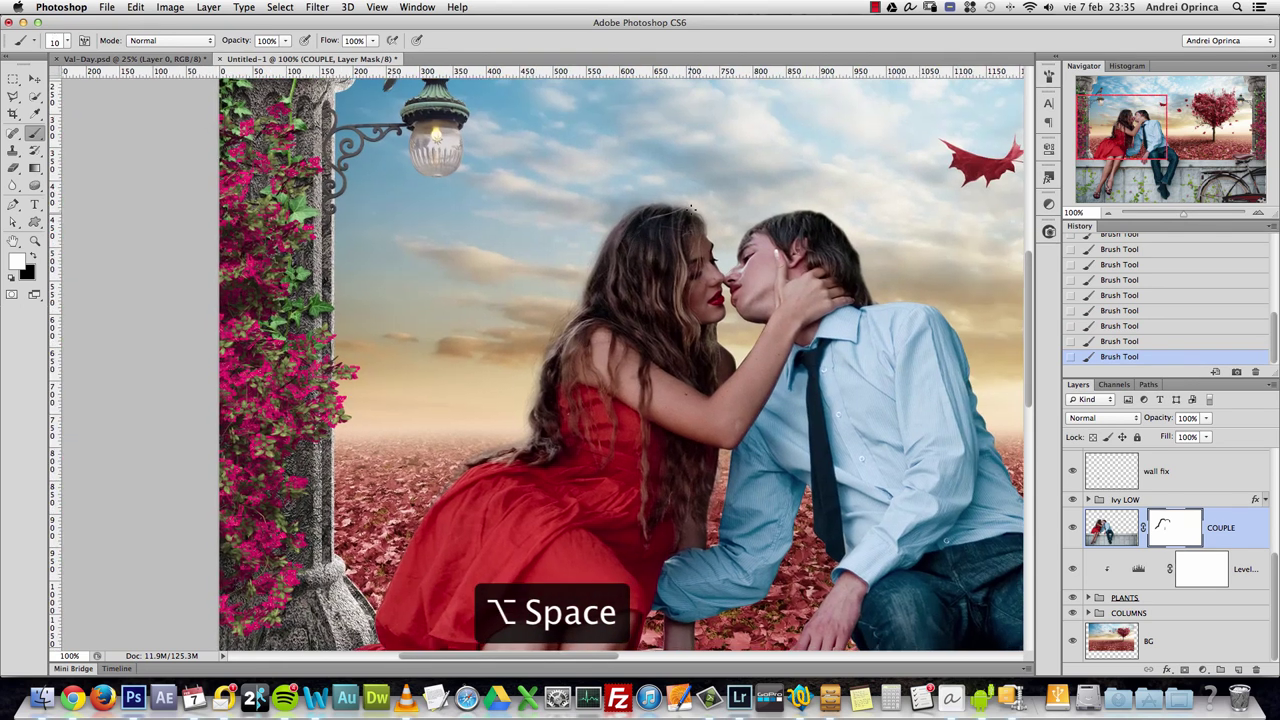
- Choose the hard round brush at 100% hardness and reduce its size to 1 px for painting single hair strands
{"action": "right_click", "coordinate": [748, 222]}
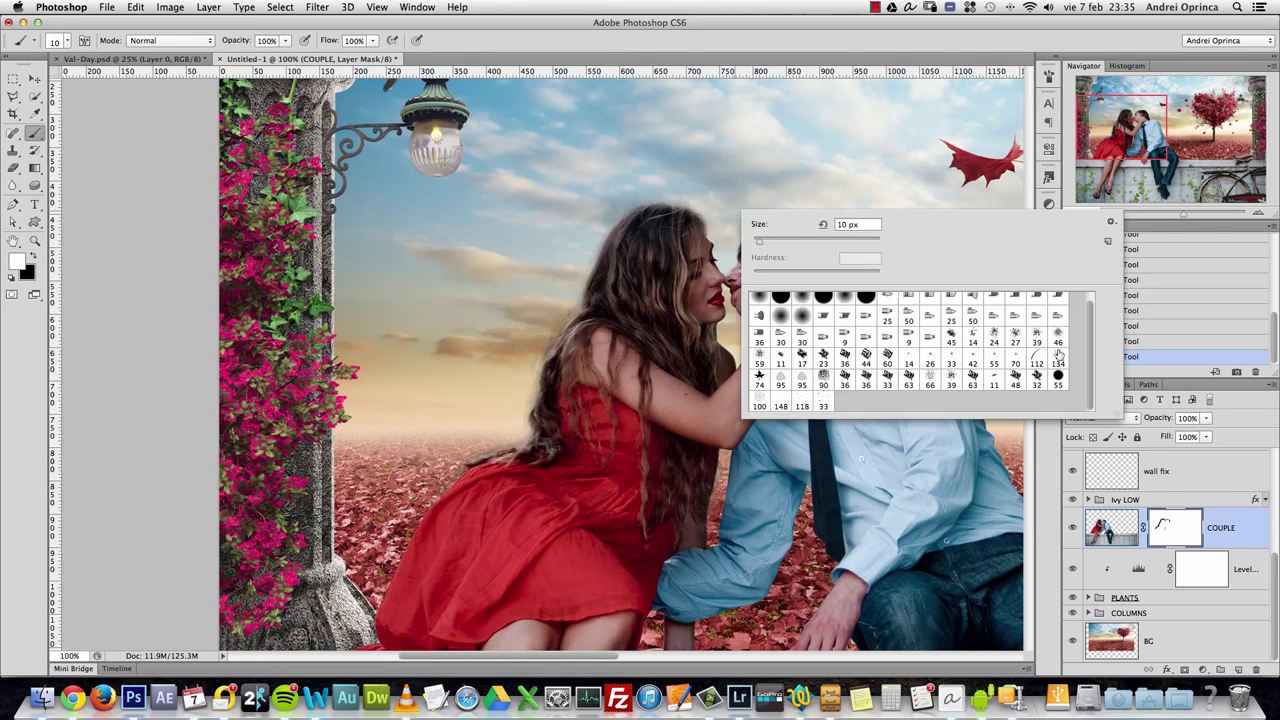
{"action": "left_click", "coordinate": [728, 289], "text": "super"}
{"action": "left_click", "coordinate": [650, 212], "text": "super"}
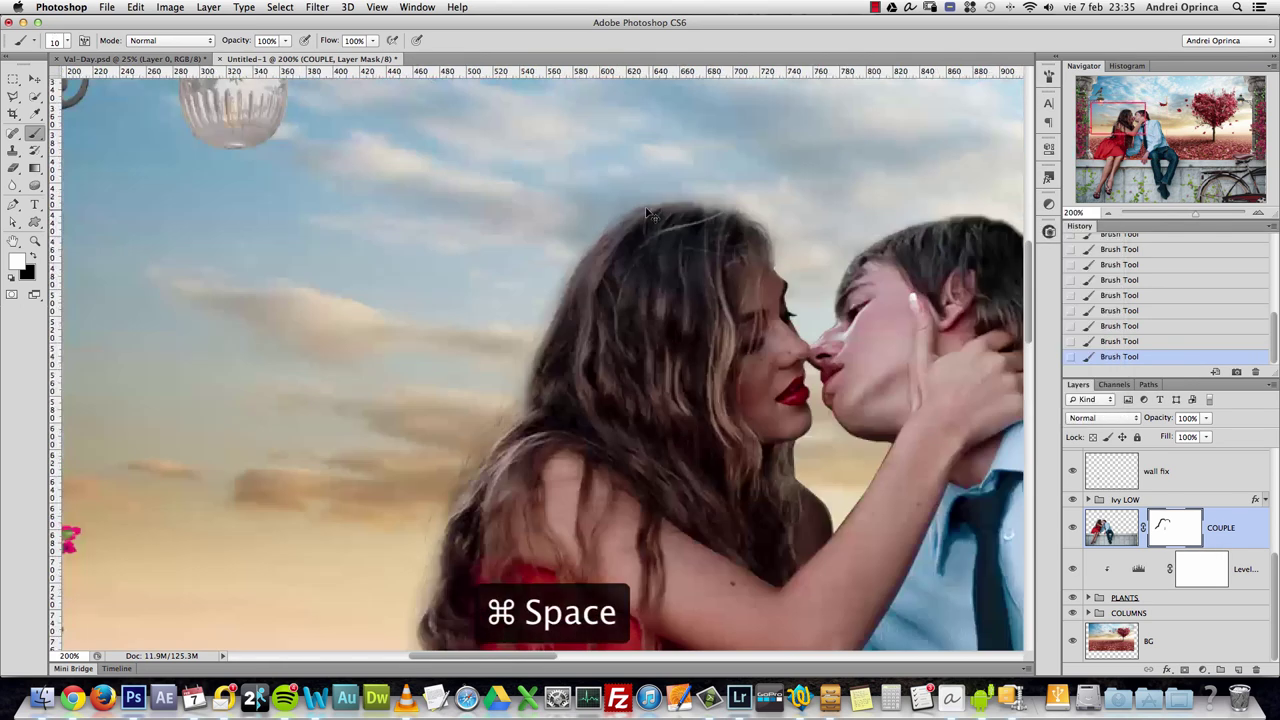
{"action": "right_click", "coordinate": [726, 230]}
{"action": "left_click", "coordinate": [848, 328]}
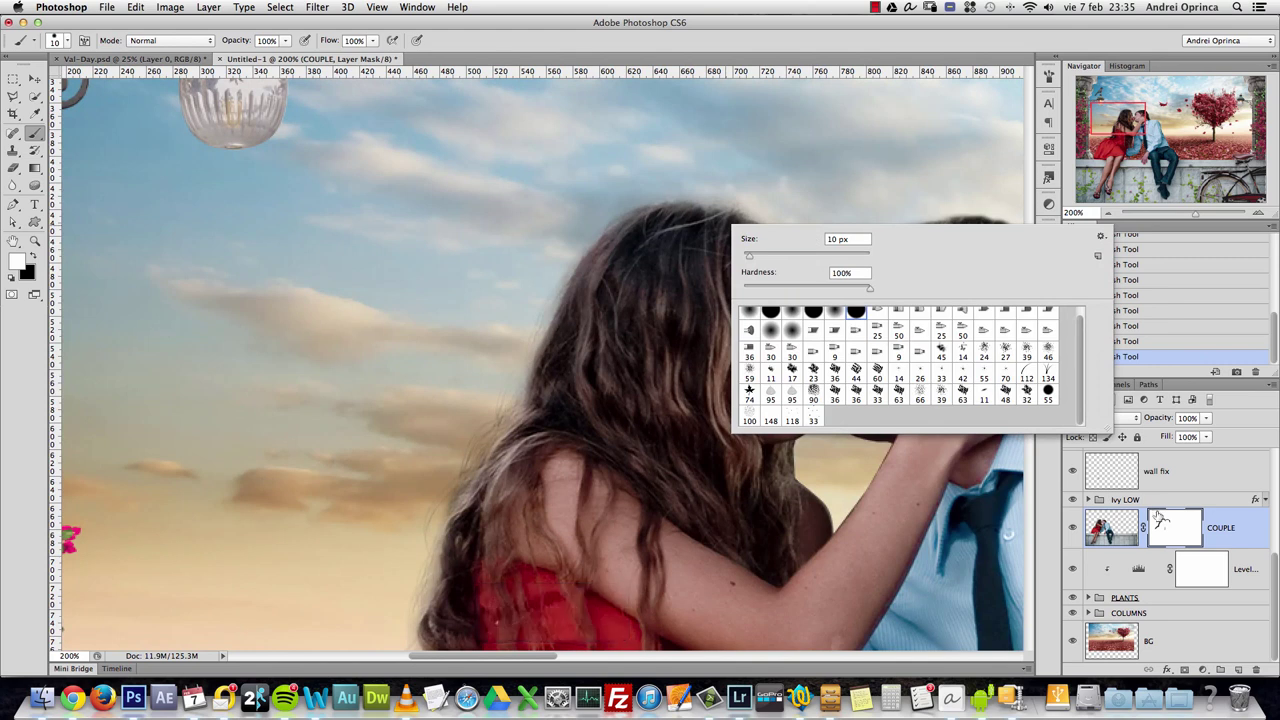
{"action": "left_click", "coordinate": [703, 217]}
{"action": "right_click", "coordinate": [696, 184]}
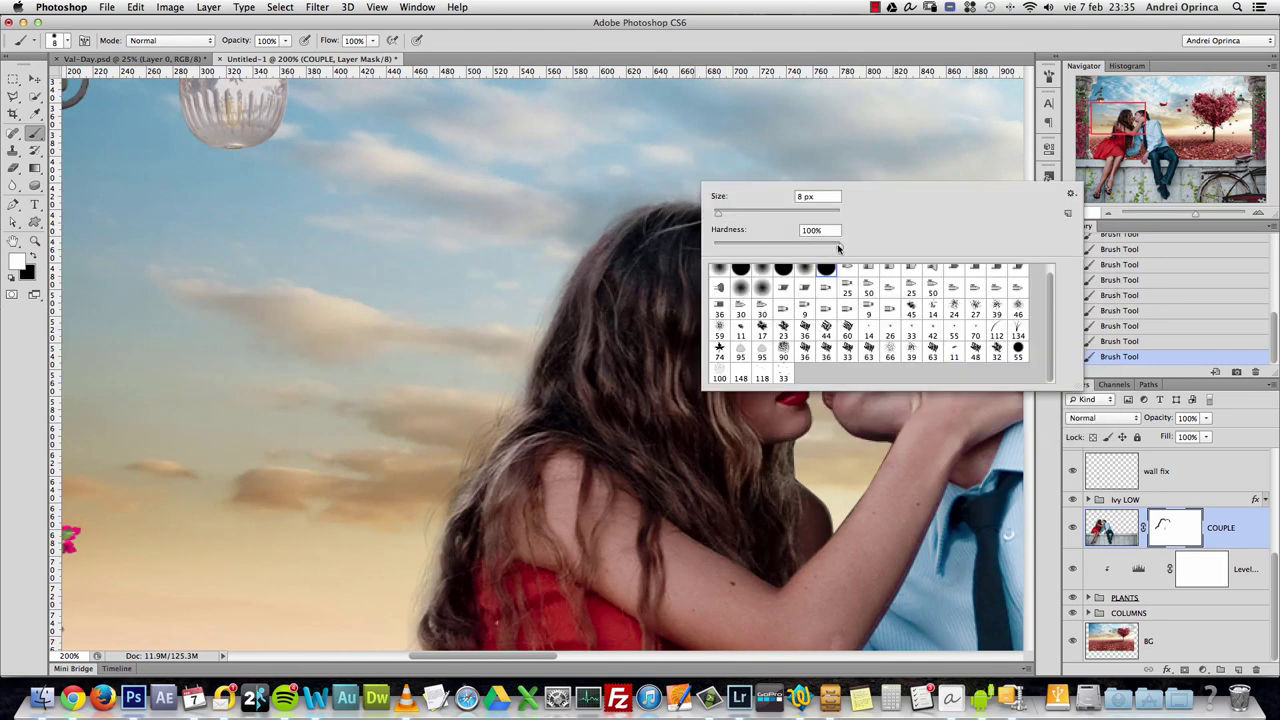
{"action": "key", "text": "Escape"}
{"action": "key", "text": "bracketleft"}
{"action": "key", "text": "bracketleft"}
{"action": "key", "text": "bracketleft"}
{"action": "key", "text": "bracketleft"}
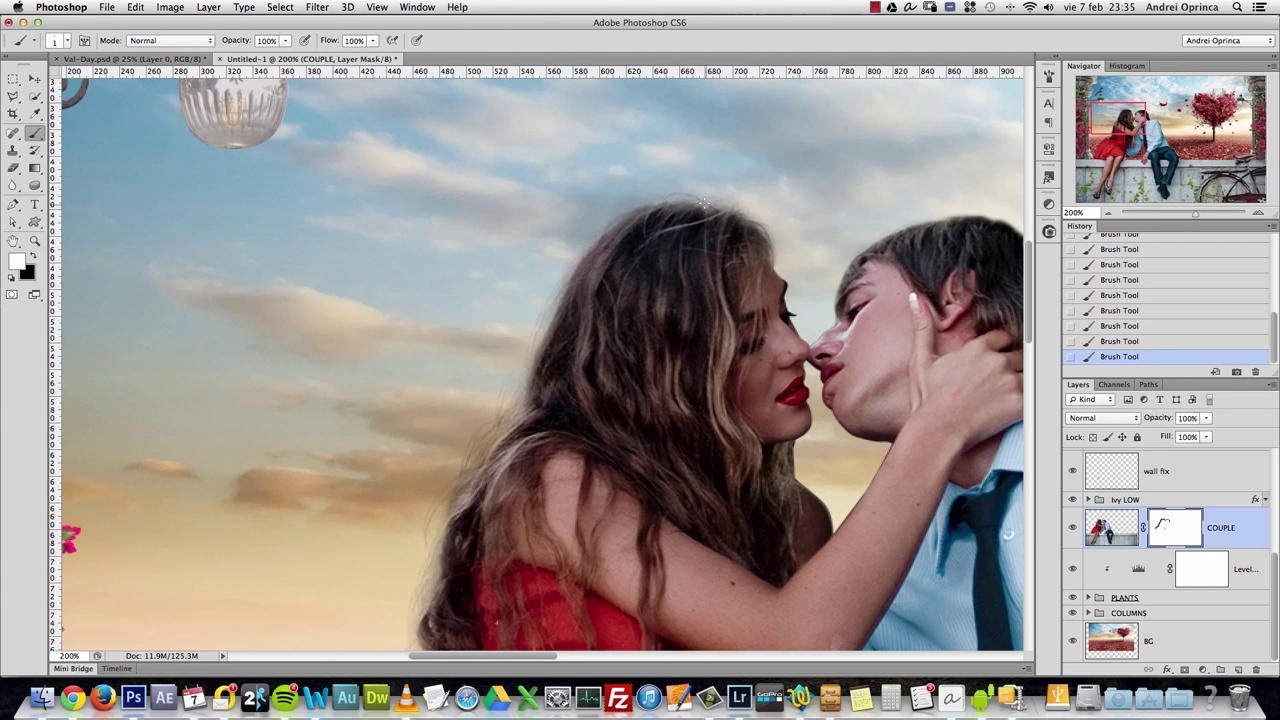
{"action": "key", "text": "alt+super+z"}
- Set the brush's Opacity Jitter control to Pen Pressure in its Transfer settings
{"action": "left_click", "coordinate": [1048, 76]}
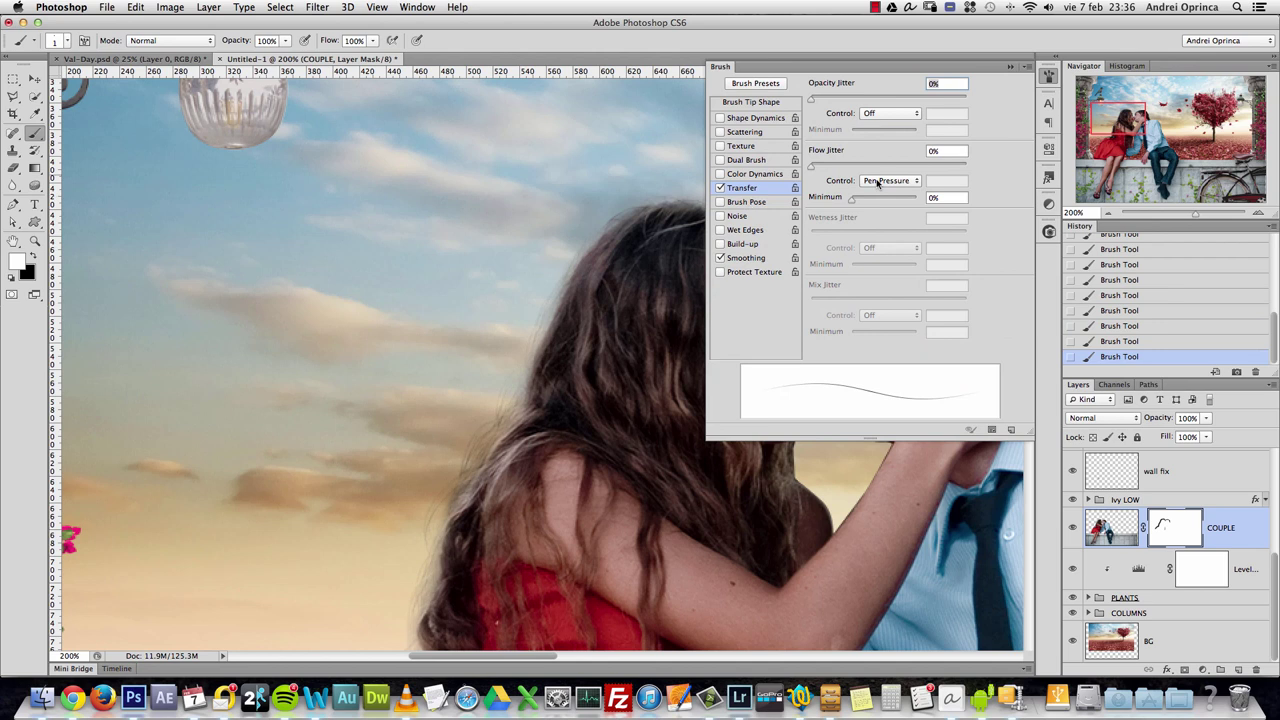
{"action": "left_click", "coordinate": [889, 113]}
{"action": "left_click", "coordinate": [878, 127]}
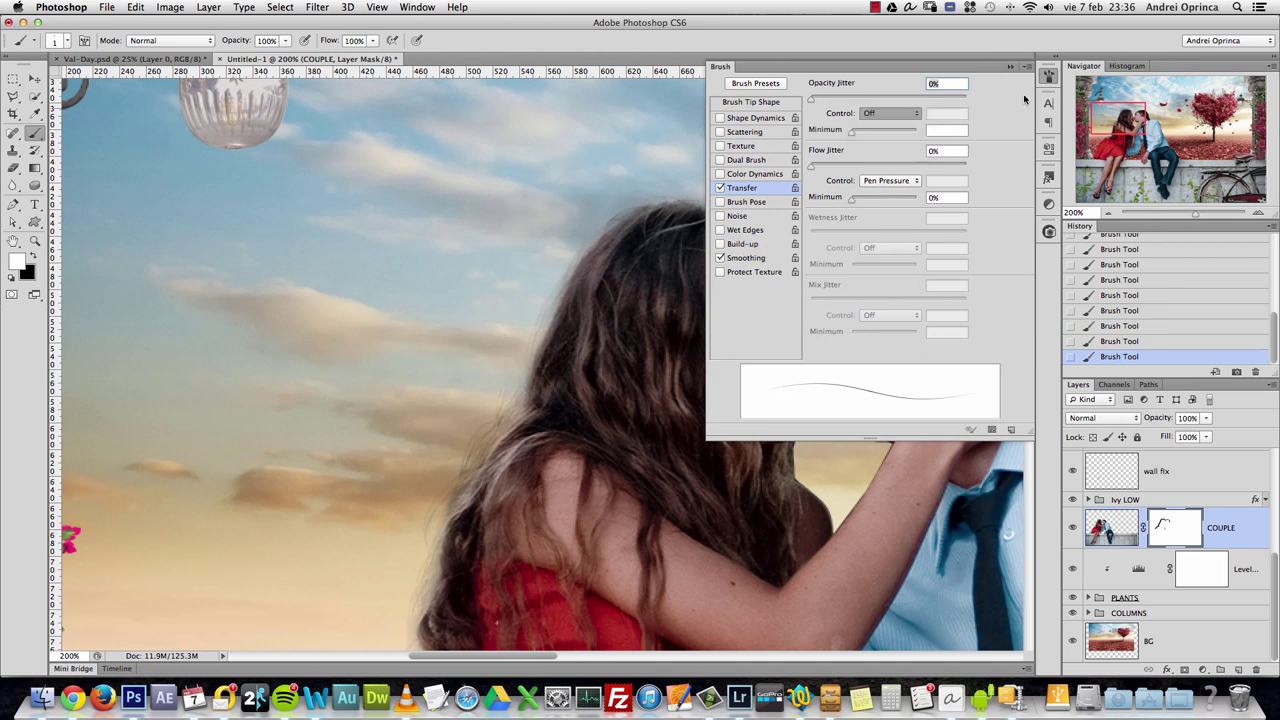
{"action": "left_click", "coordinate": [1008, 67]}
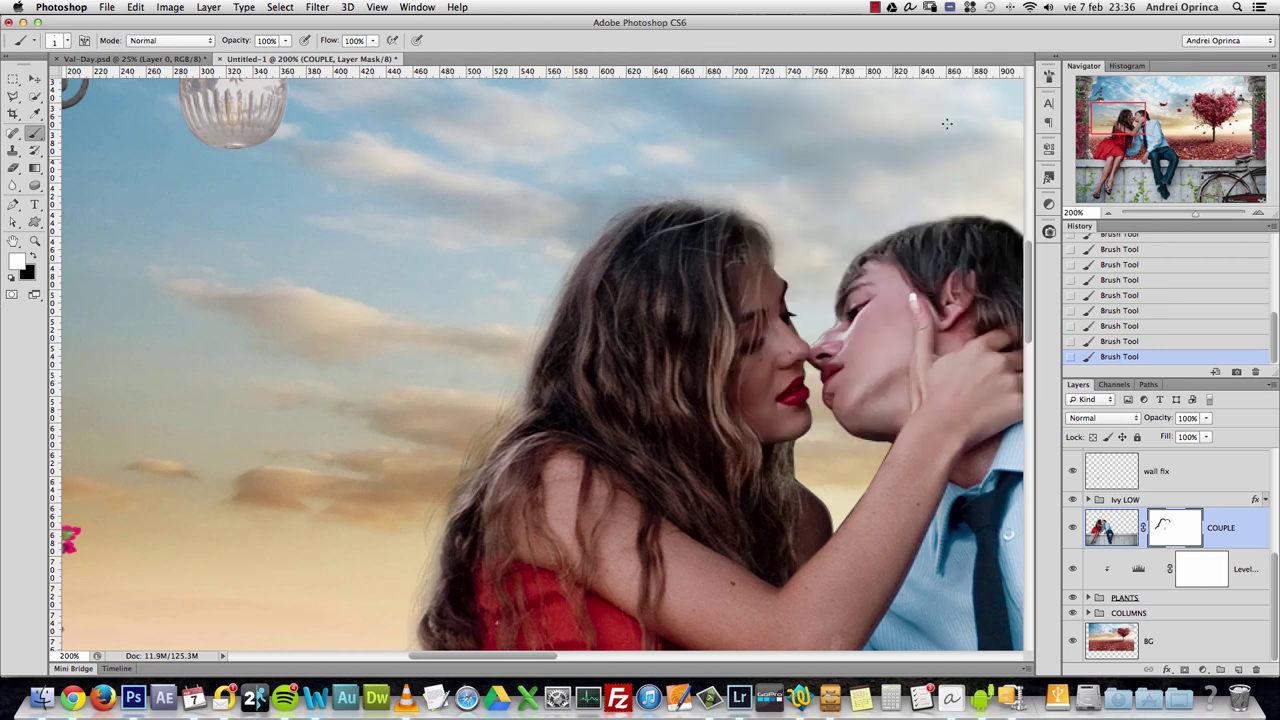
{"action": "left_click", "coordinate": [1048, 76]}
{"action": "left_click", "coordinate": [875, 117]}
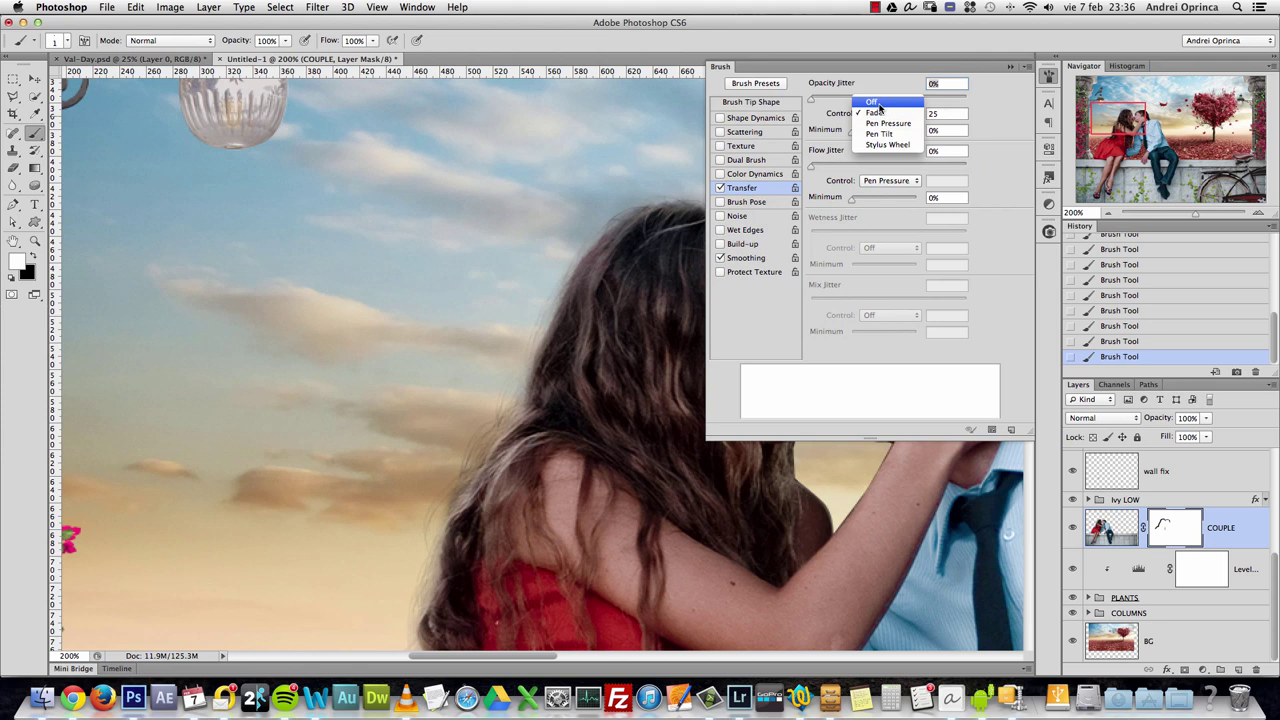
{"action": "left_click", "coordinate": [893, 127]}
{"action": "left_click", "coordinate": [1011, 66]}
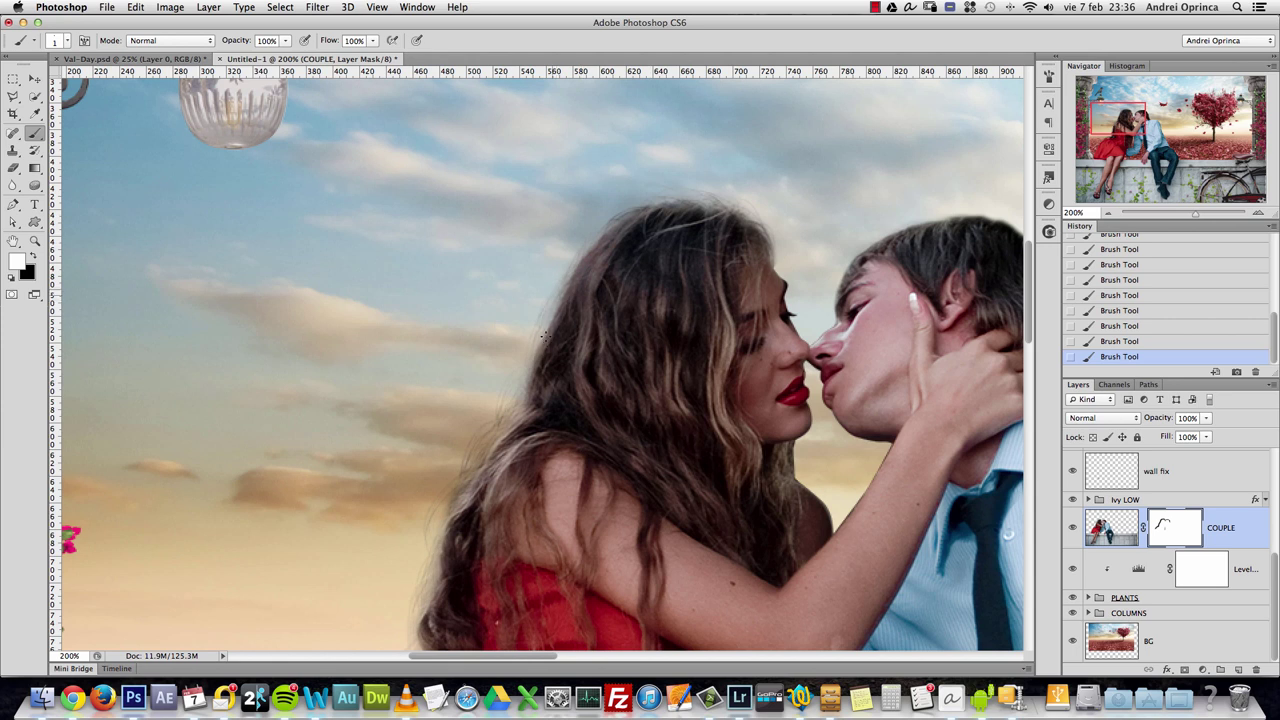
- Paint fine white strands on the COUPLE mask along the woman's back hair, lowering the 1 px brush to 51% opacity and 15% flow
{"action": "left_click_drag", "start_coordinate": [545, 350], "coordinate": [689, 242]}
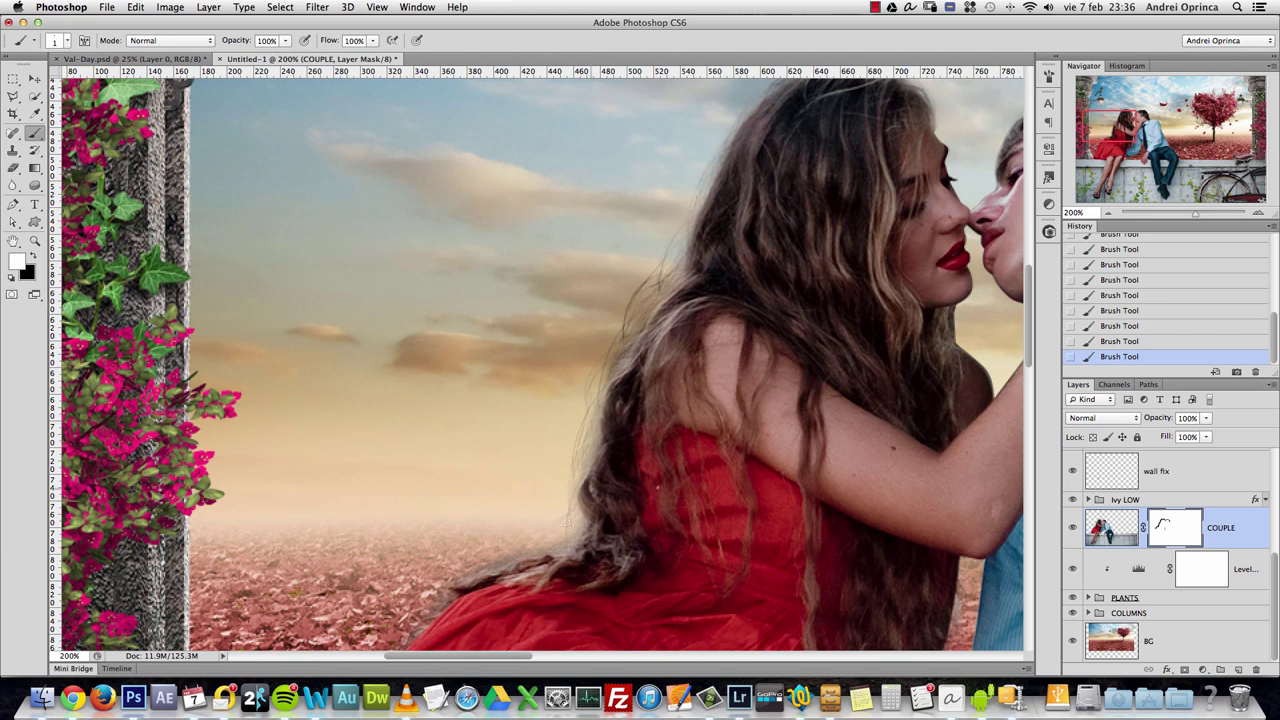
{"action": "left_click_drag", "start_coordinate": [439, 590], "coordinate": [479, 420]}
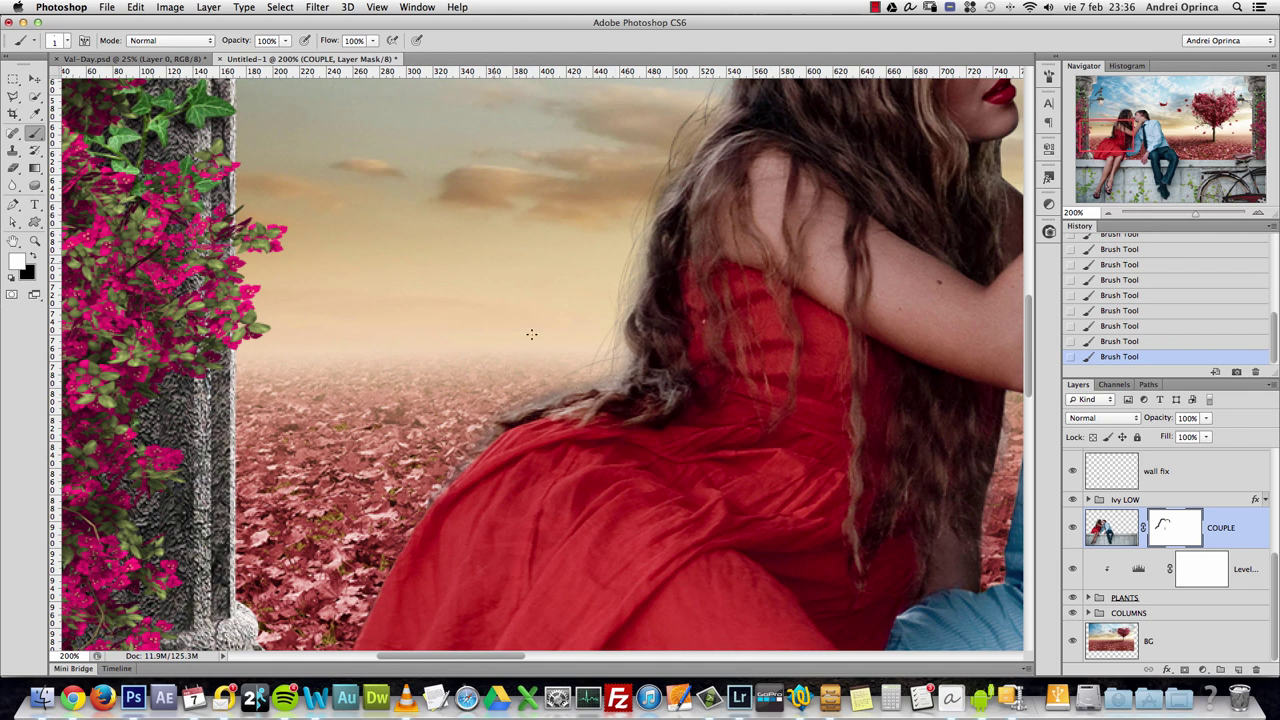
{"action": "left_click", "coordinate": [285, 40]}
{"action": "left_click_drag", "start_coordinate": [293, 56], "coordinate": [256, 56]}
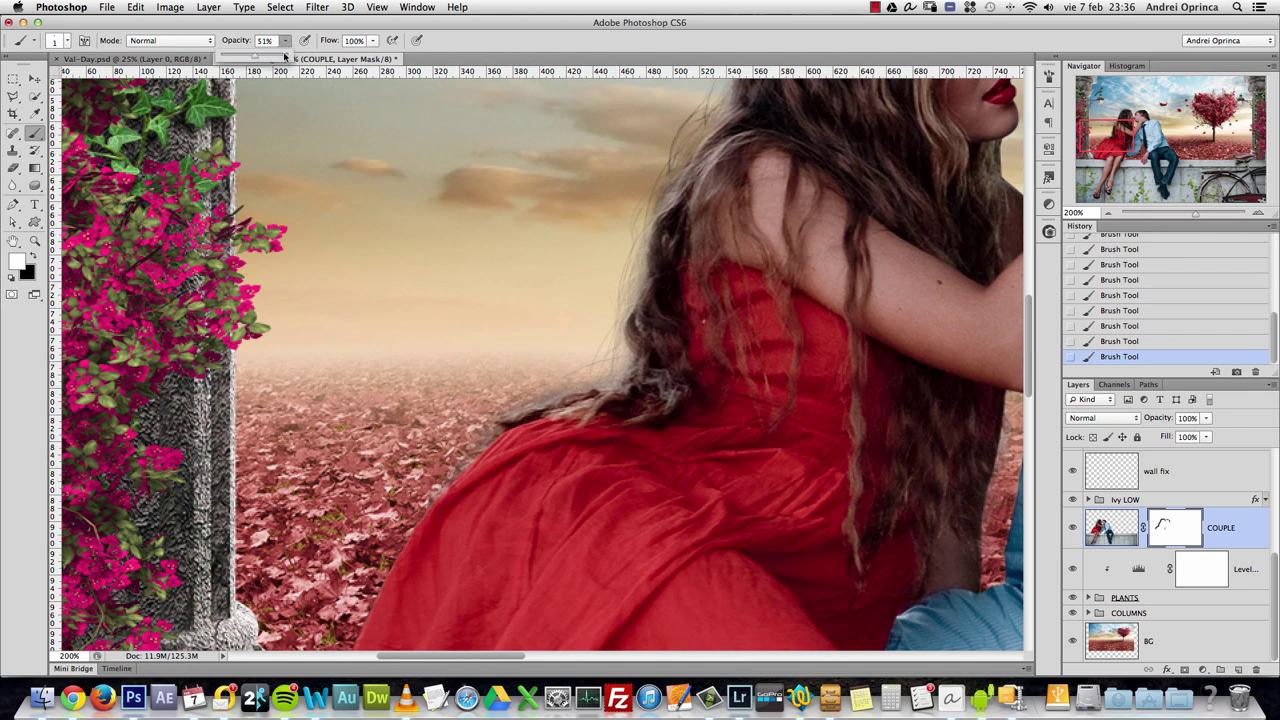
{"action": "left_click", "coordinate": [372, 42]}
{"action": "left_click_drag", "start_coordinate": [378, 56], "coordinate": [354, 58]}
{"action": "left_click", "coordinate": [619, 290]}
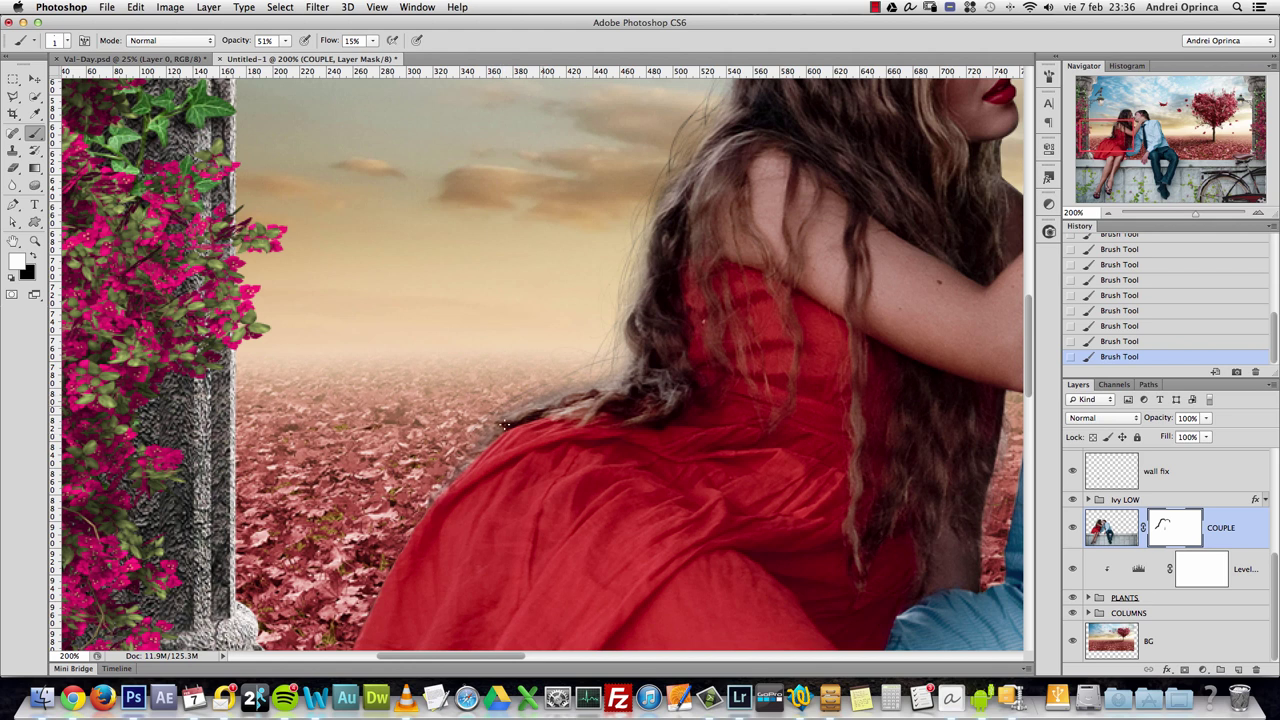
- Paint thin hair strands on the mask in the gap between the woman's hair and the shirt at 100% opacity and flow
{"action": "scroll", "coordinate": [560, 330], "scroll_direction": "right", "scroll_amount": 10}
{"action": "scroll", "coordinate": [560, 330], "scroll_direction": "down", "scroll_amount": 2}
{"action": "key", "text": "super+space"}
{"action": "left_click", "coordinate": [565, 315]}
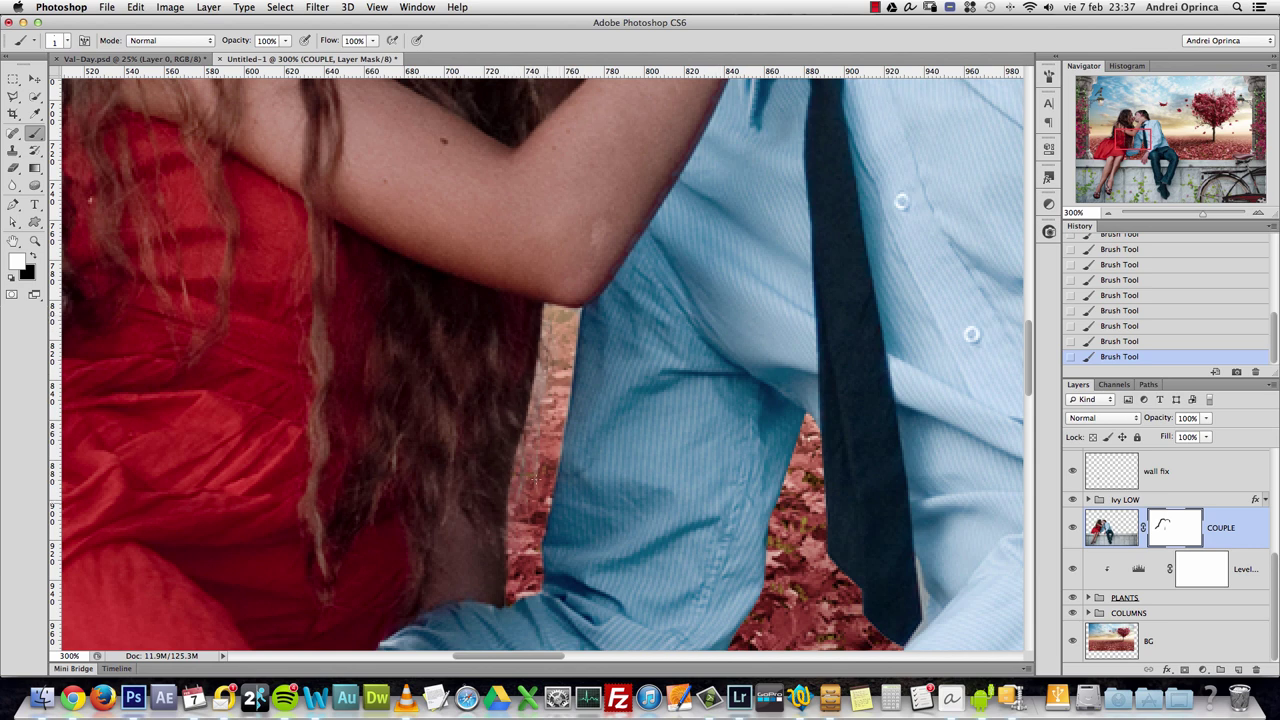
- Paint fine hair strands on the mask along the back of the man's head with the 1 px brush
{"action": "key", "text": "super+1"}
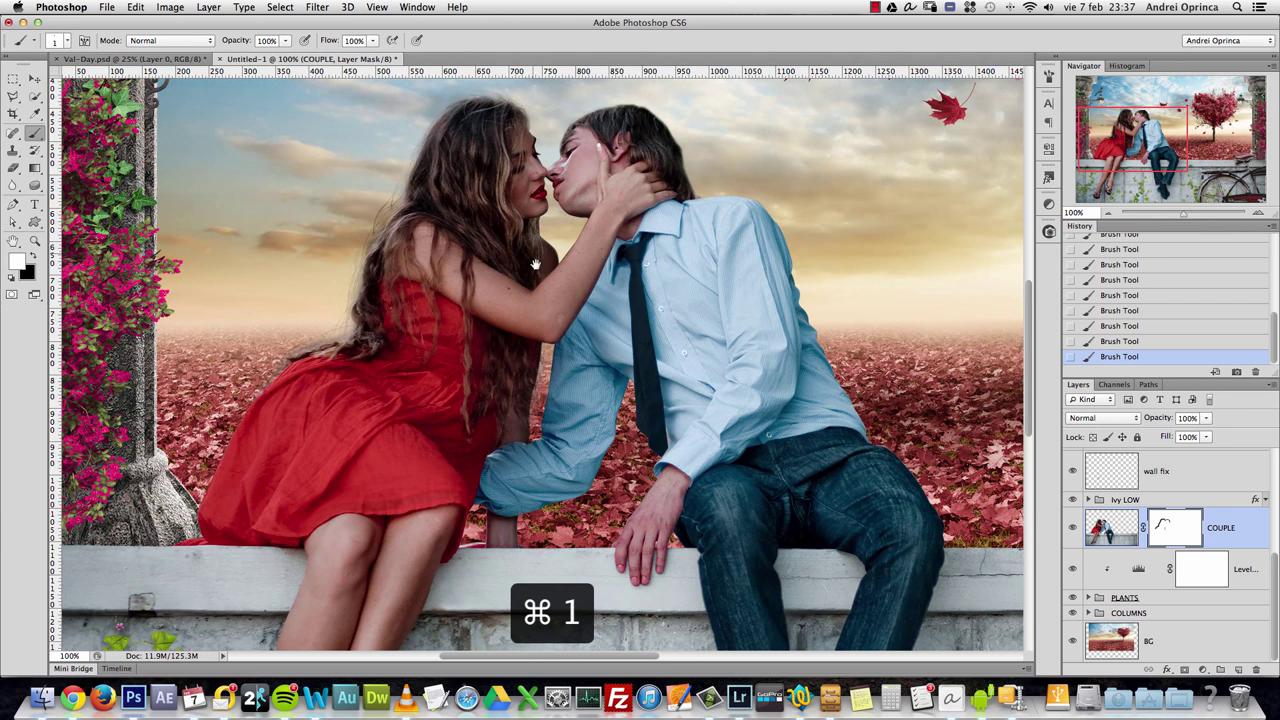
{"action": "scroll", "coordinate": [536, 265], "scroll_direction": "down", "scroll_amount": 3}
{"action": "left_click", "coordinate": [698, 239], "text": "super"}
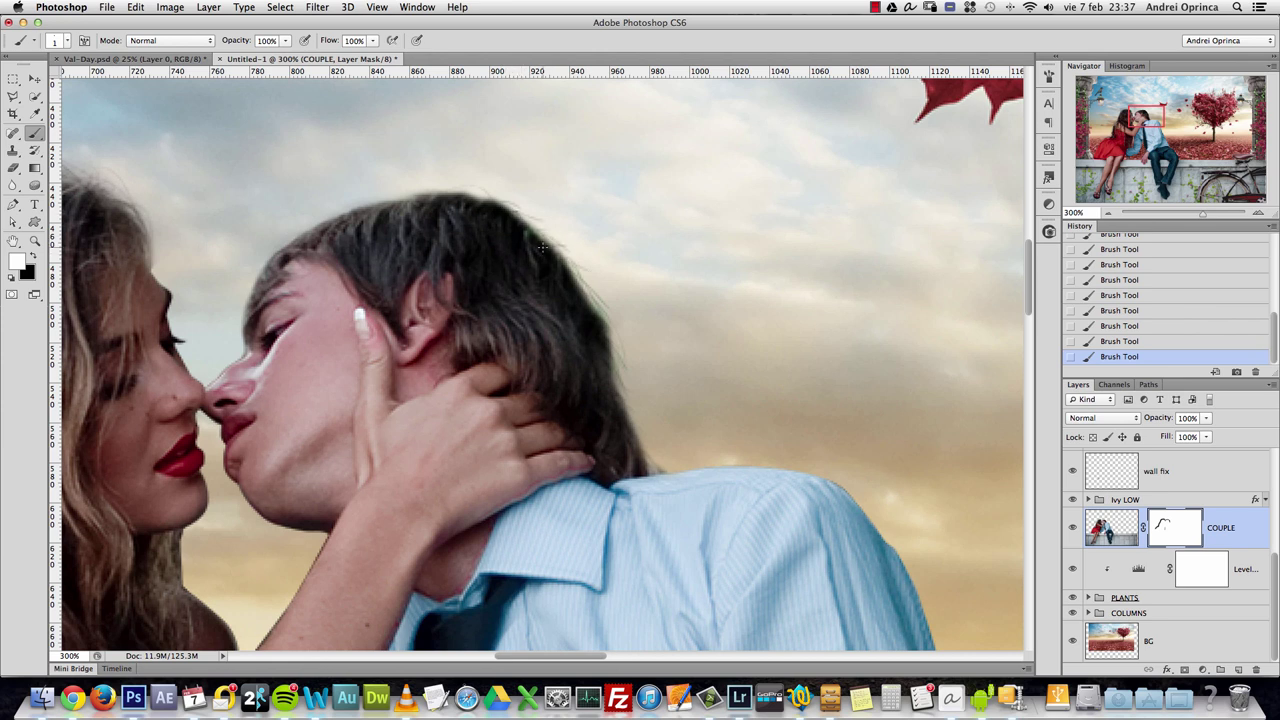
{"action": "right_click", "coordinate": [652, 270]}
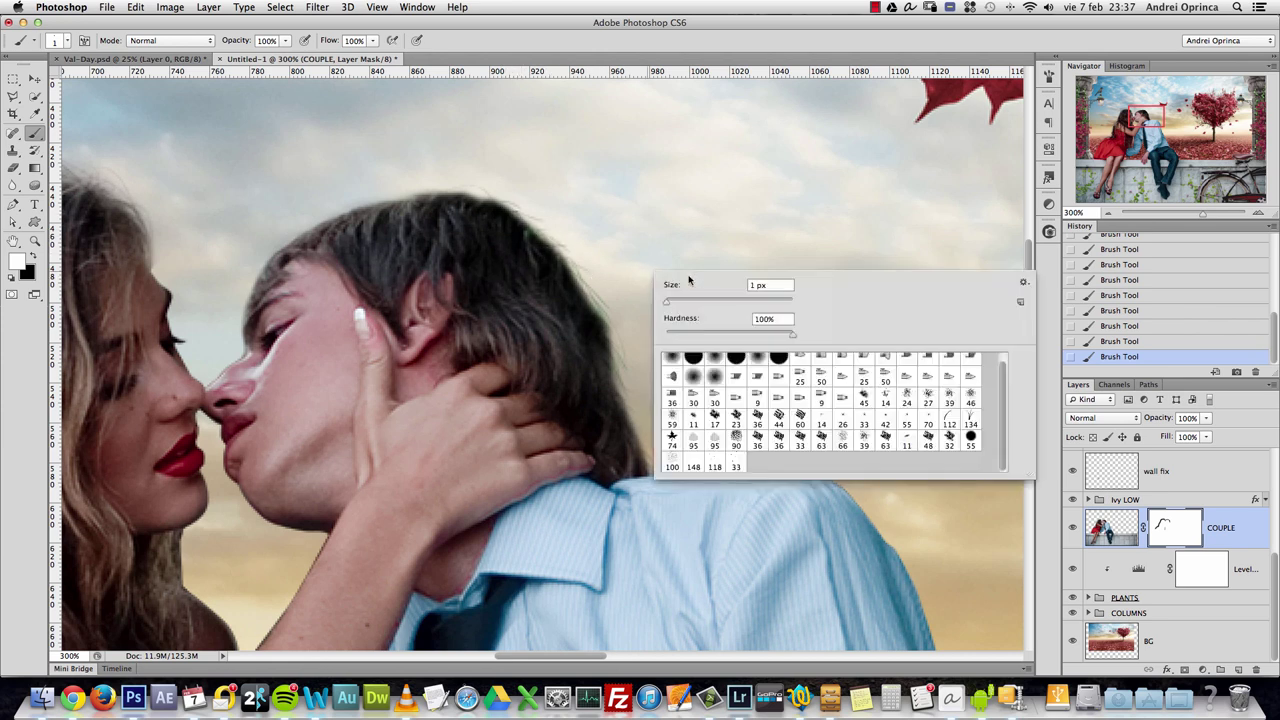
{"action": "left_click", "coordinate": [575, 291]}
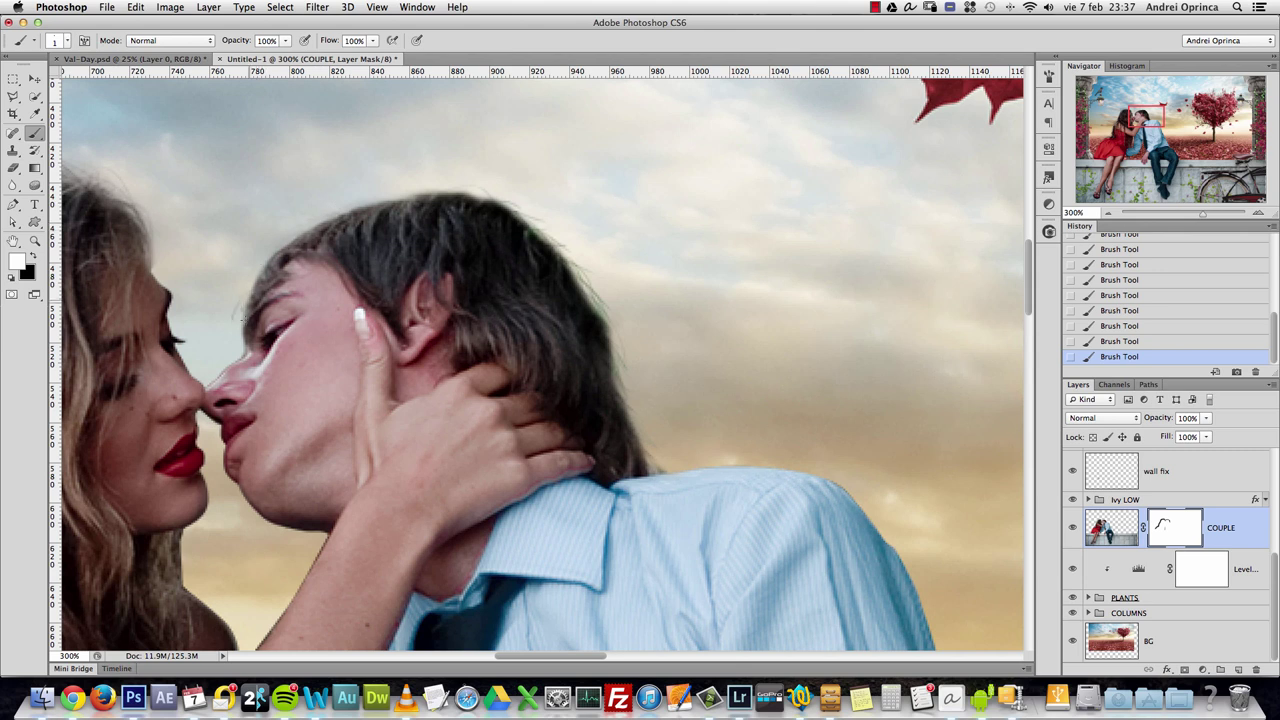
- Compare the couple's hair before and after the latest strand strokes and inspect the whole composite
{"action": "key", "text": "alt+super+z"}
{"action": "key", "text": "alt+super+z"}
{"action": "key", "text": "shift+super+z"}
{"action": "key", "text": "shift+super+z"}
{"action": "key", "text": "super+1"}
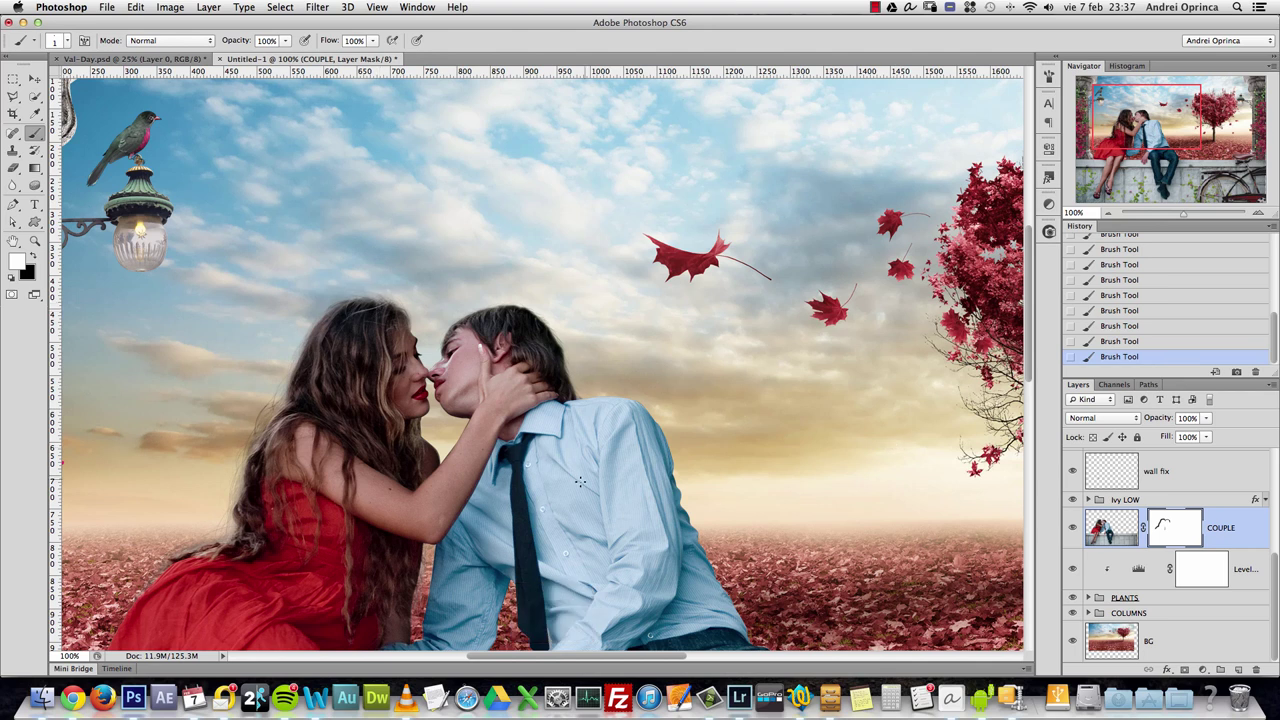
{"action": "key", "text": "super+space"}
{"action": "left_click", "coordinate": [278, 407]}
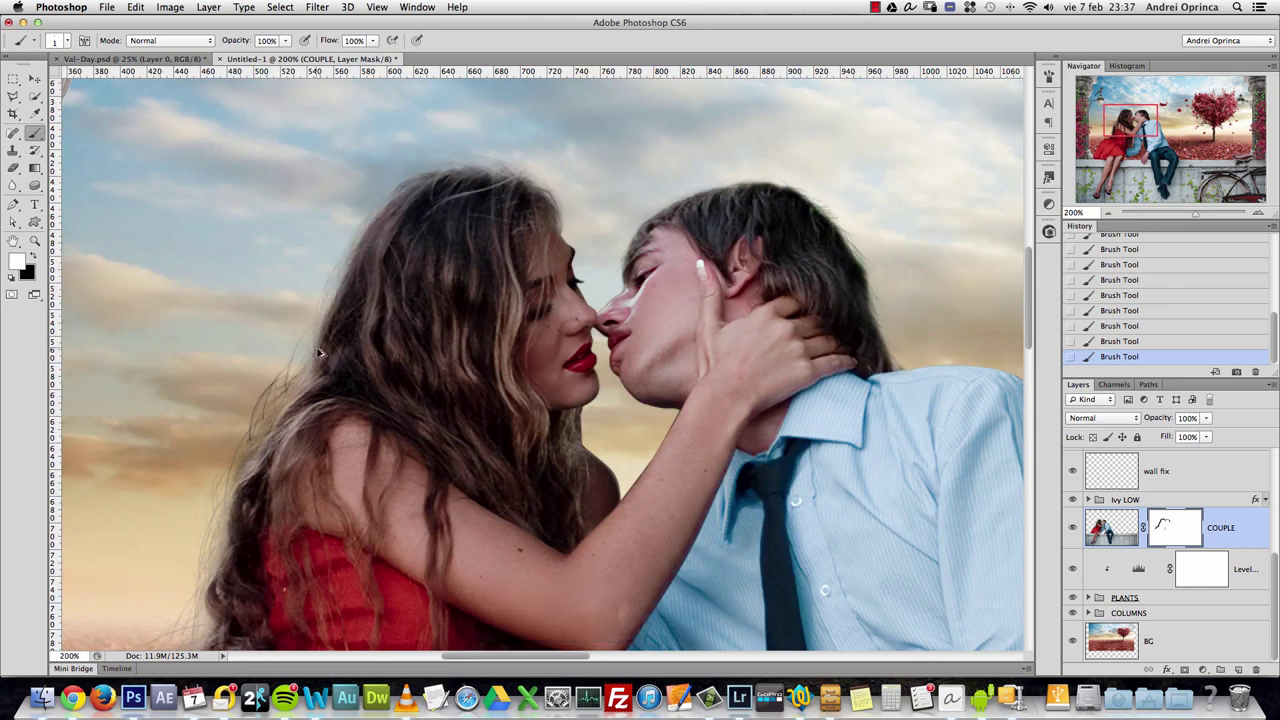
{"action": "key", "text": "alt+super+z"}
{"action": "key", "text": "alt+super+z"}
{"action": "key", "text": "shift+super+z"}
{"action": "key", "text": "shift+super+z"}
{"action": "key", "text": "alt+super+z"}
{"action": "key", "text": "alt+super+z"}
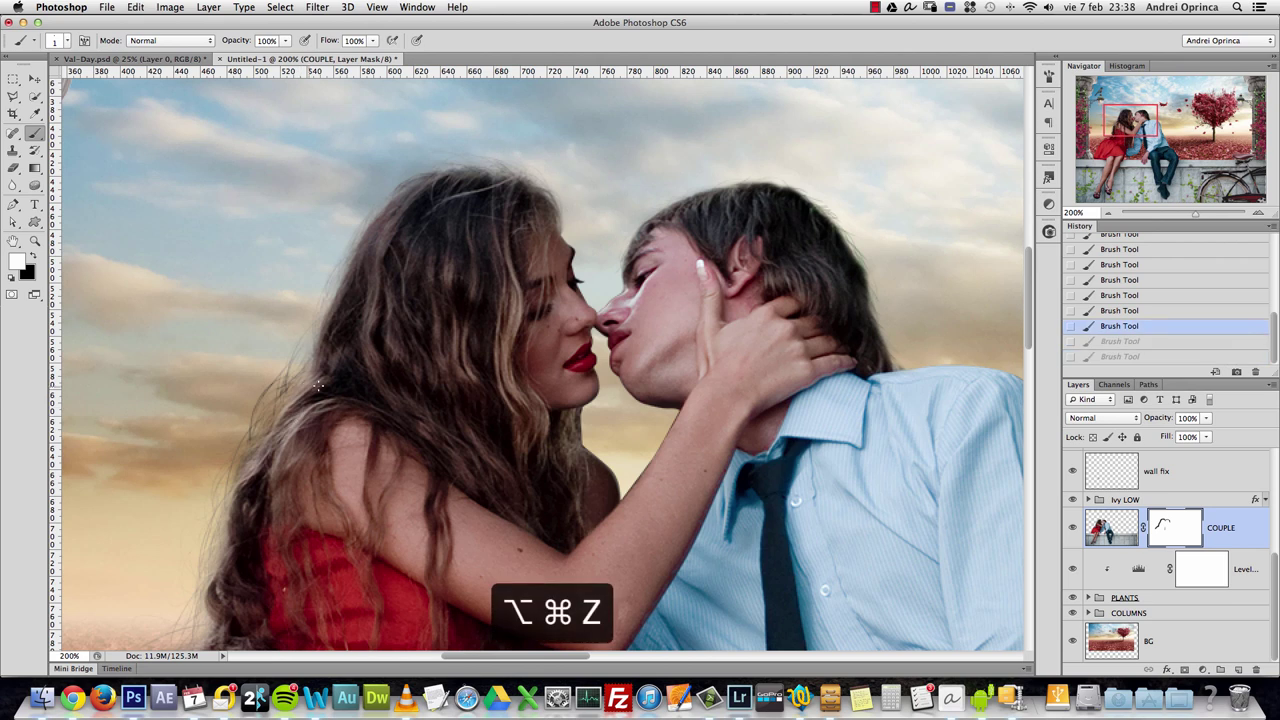
{"action": "key", "text": "shift+super+z"}
{"action": "key", "text": "shift+super+z"}
{"action": "left_click", "coordinate": [435, 445], "text": "alt"}
{"action": "left_click", "coordinate": [436, 430], "text": "alt"}
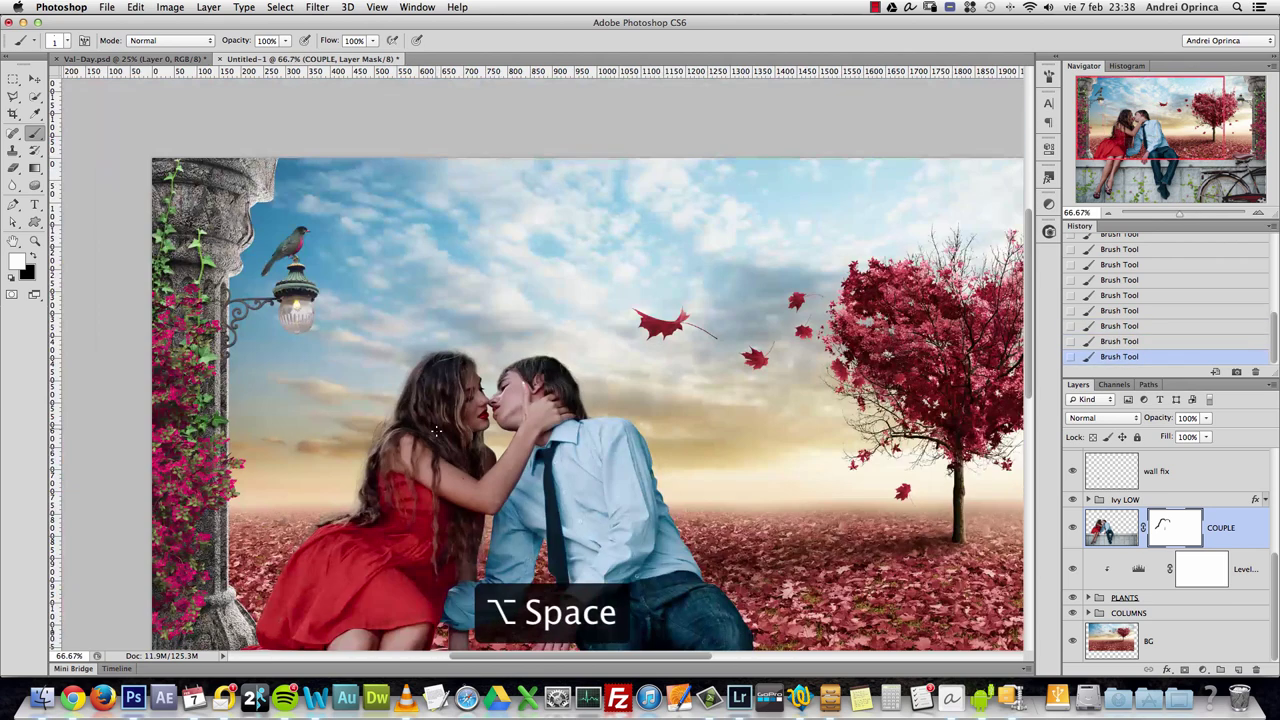
{"action": "left_click_drag", "start_coordinate": [545, 493], "coordinate": [476, 227]}
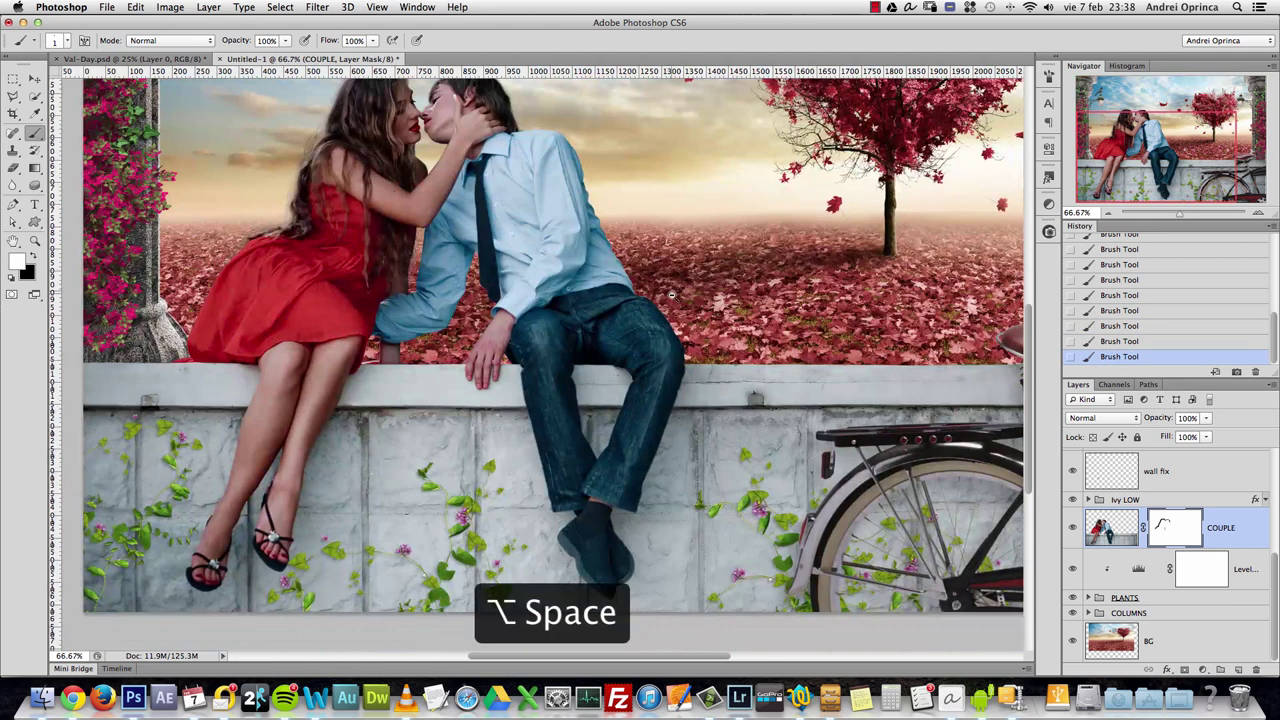
{"action": "left_click", "coordinate": [476, 227], "text": "alt"}
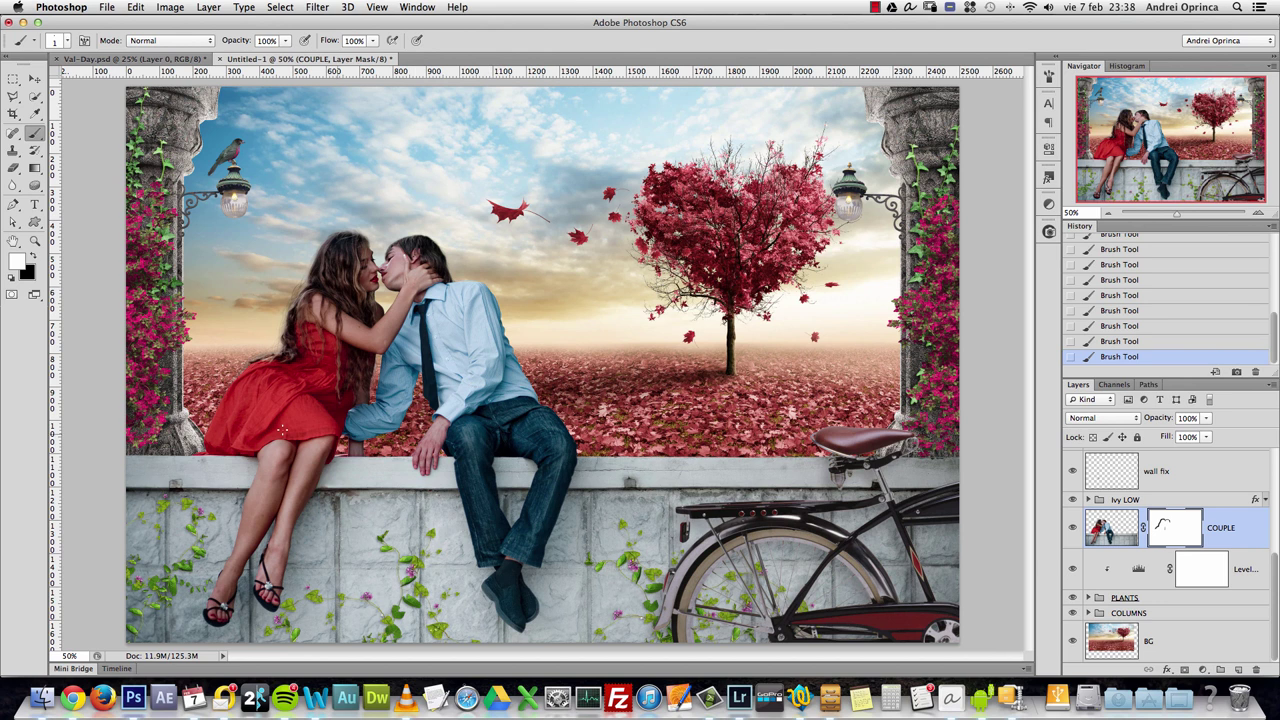
- Add a Levels adjustment layer above the COUPLE layer and clip it to that layer
{"action": "left_click", "coordinate": [1203, 669]}
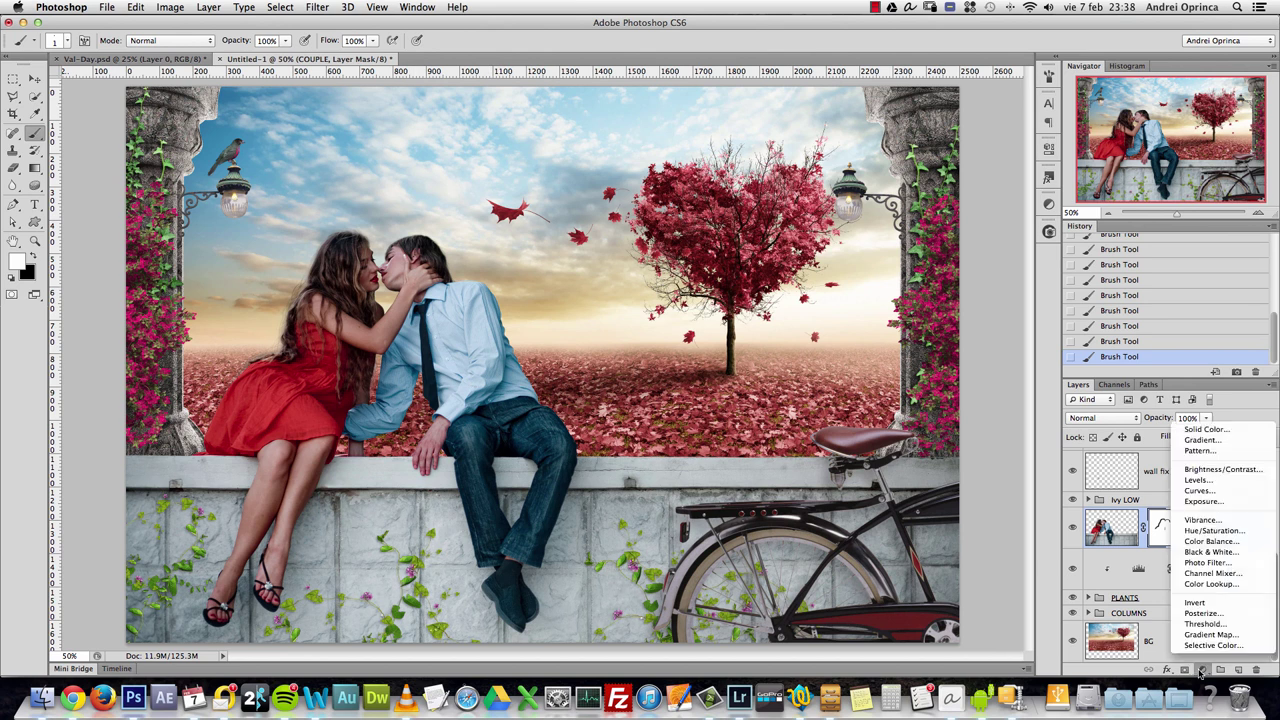
{"action": "left_click", "coordinate": [1207, 481]}
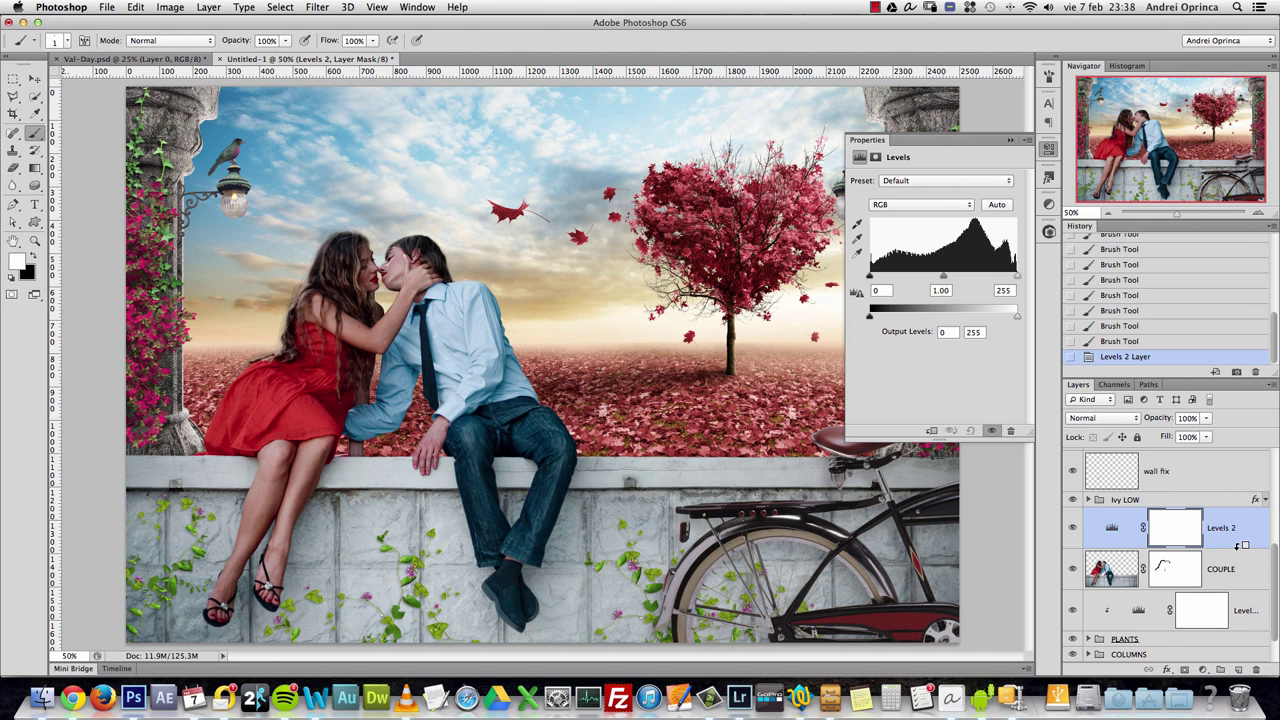
{"action": "left_click", "coordinate": [1238, 546], "text": "alt"}
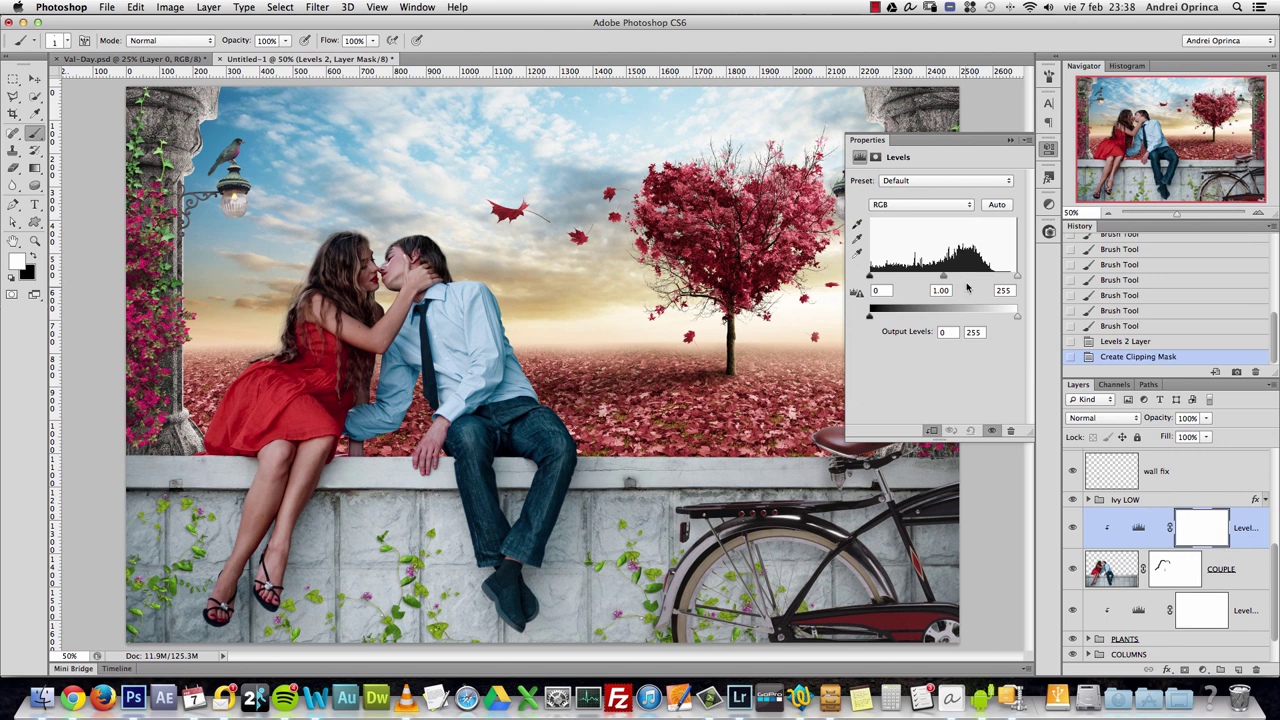
- Set the clipped Levels adjustment's midtone input to 1.25 and its white input to 242
{"action": "left_click_drag", "start_coordinate": [947, 290], "coordinate": [935, 289]}
{"action": "type", "text": "1.25"}
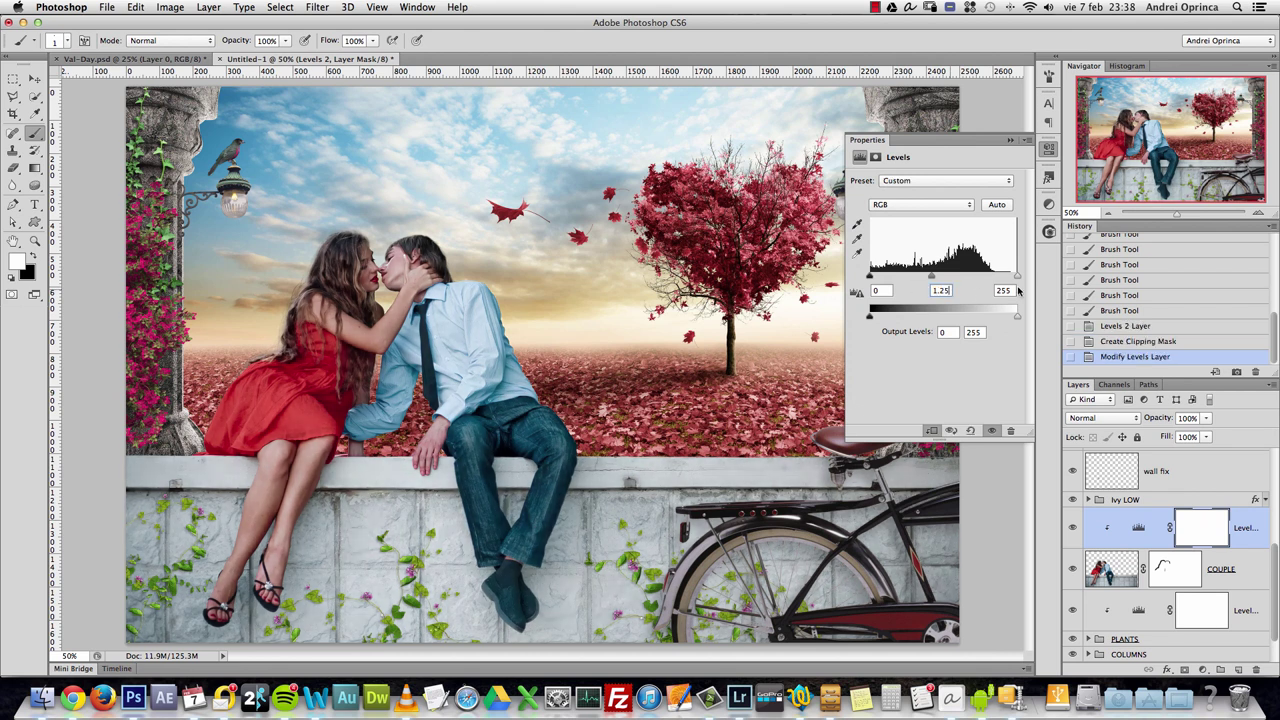
{"action": "key", "text": "Tab"}
{"action": "type", "text": "242"}
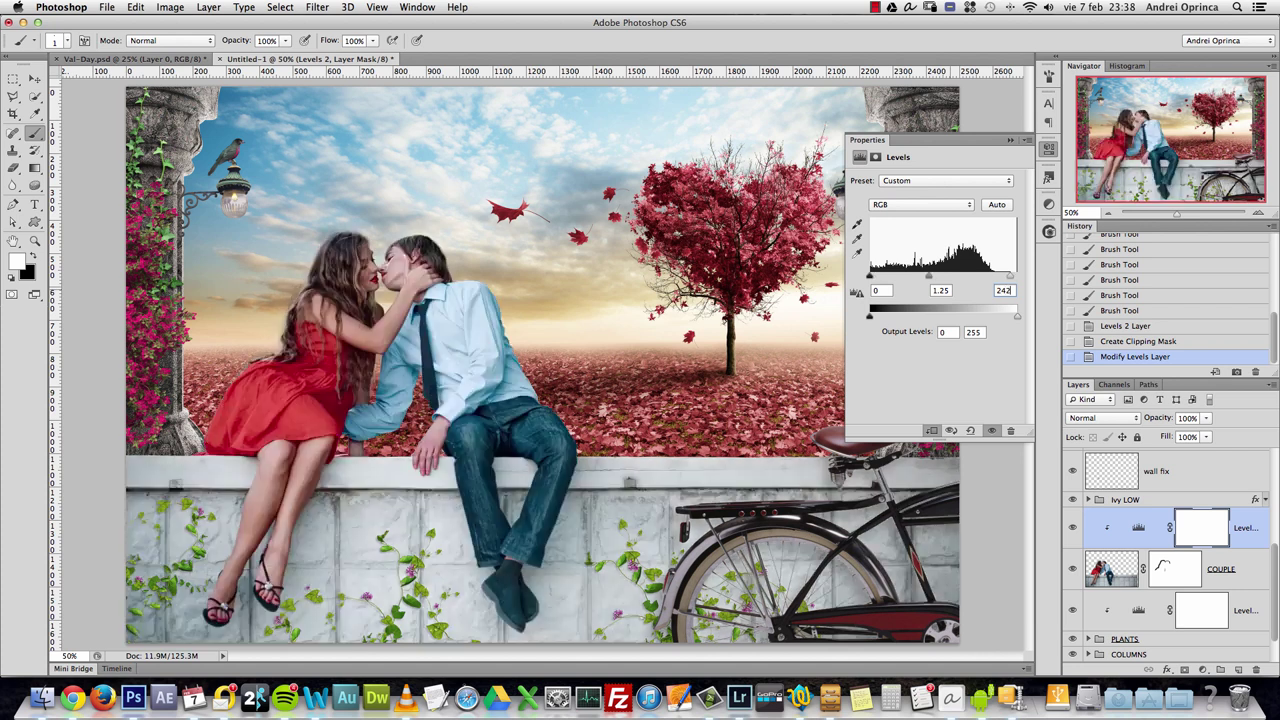
- Compare the couple with and without the clipped Levels adjustment
{"action": "left_click", "coordinate": [1010, 140]}
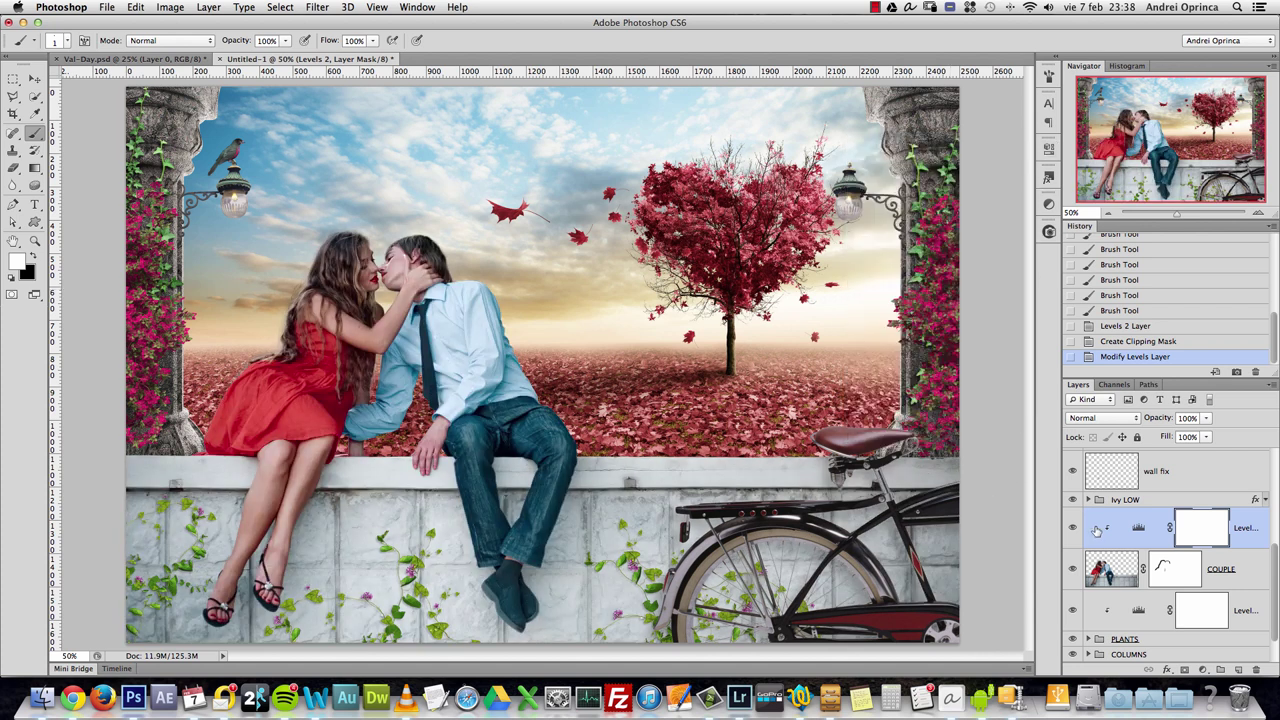
{"action": "left_click", "coordinate": [1072, 528]}
{"action": "left_click", "coordinate": [1072, 528]}
{"action": "left_click", "coordinate": [1072, 528]}
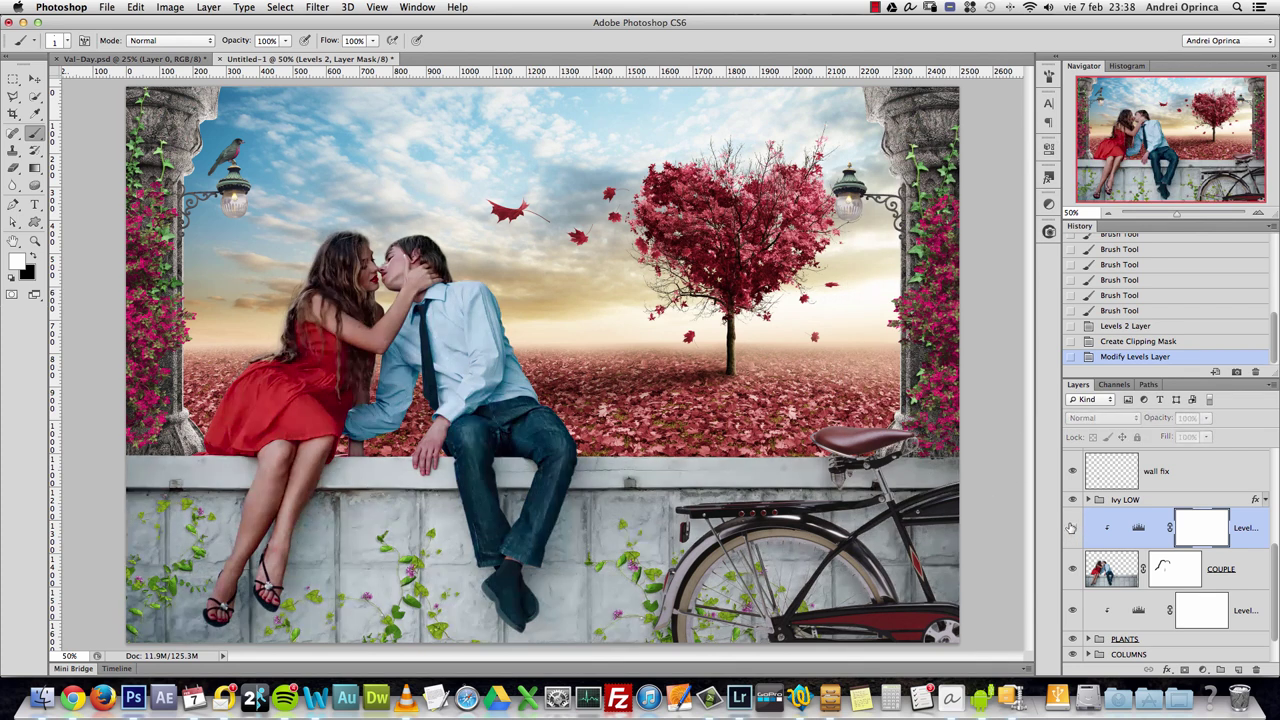
{"action": "left_click", "coordinate": [1072, 528]}
{"action": "left_click", "coordinate": [1072, 528]}
{"action": "left_click", "coordinate": [1072, 528]}
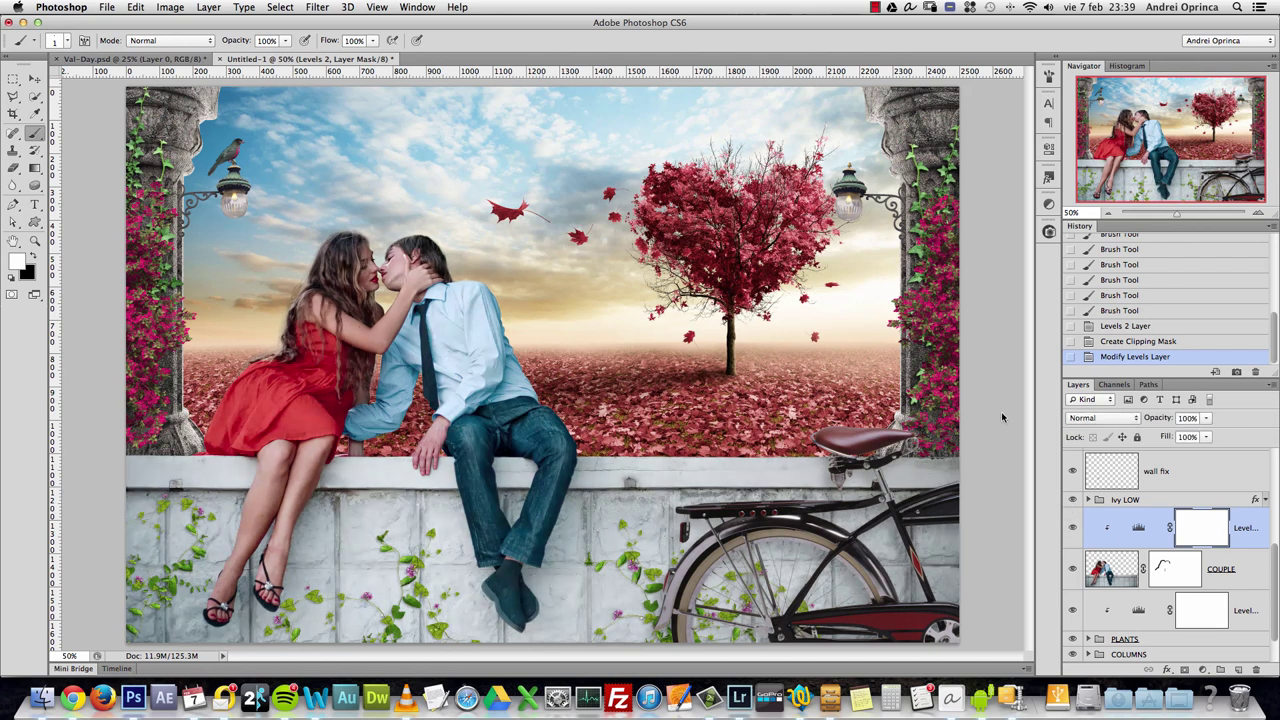
{"action": "left_click", "coordinate": [34, 79]}
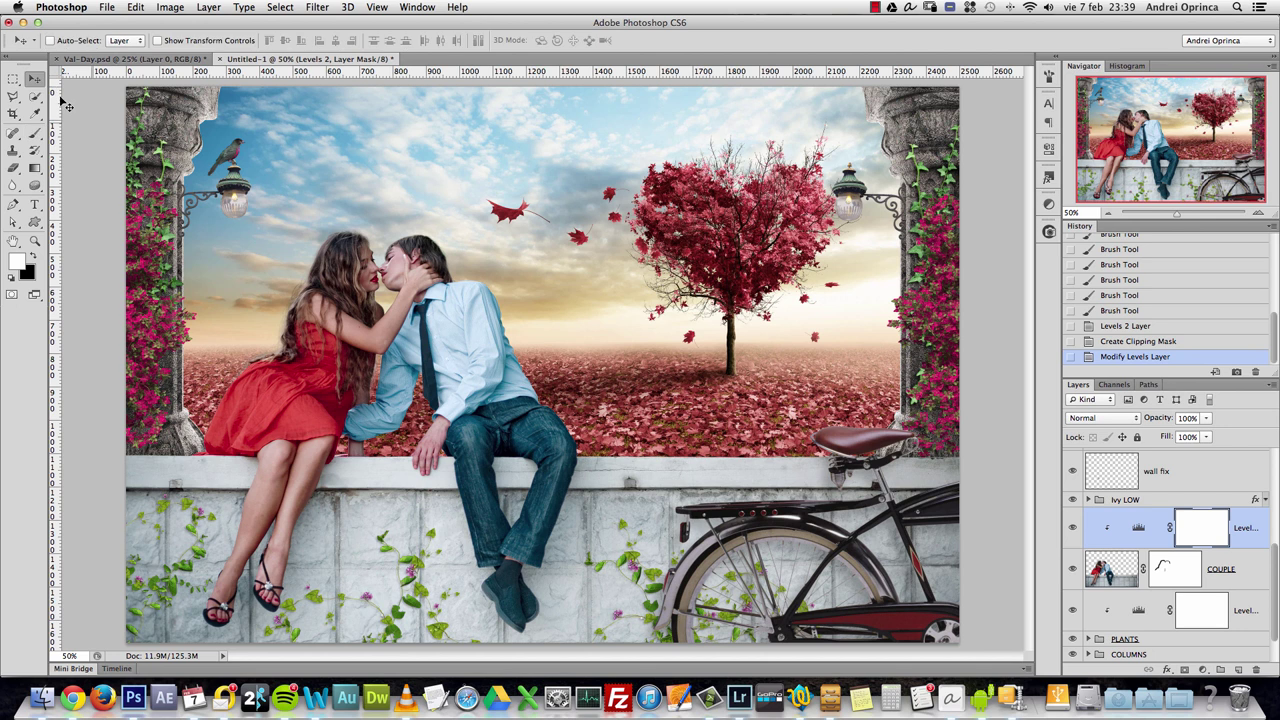
{"action": "scroll", "coordinate": [1275, 556], "scroll_direction": "down", "scroll_amount": 1}
{"action": "scroll", "coordinate": [1275, 556], "scroll_direction": "down", "scroll_amount": 2}
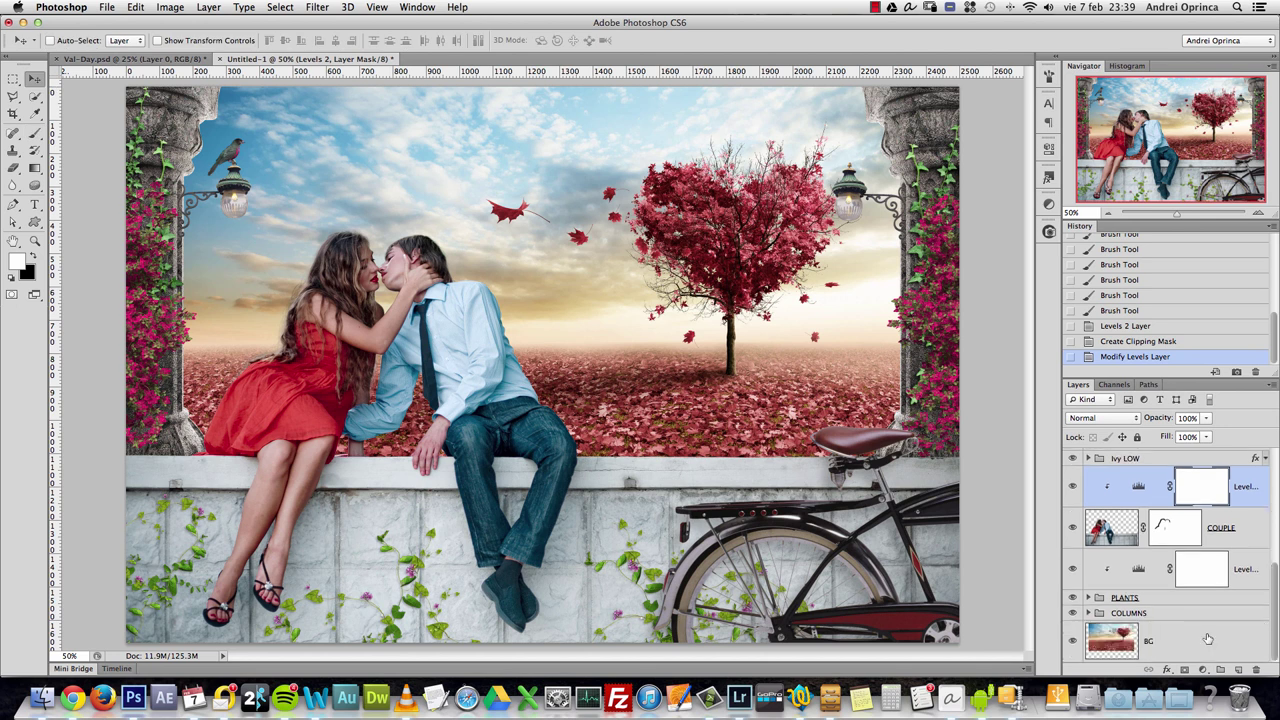
{"action": "left_click", "coordinate": [1224, 613]}
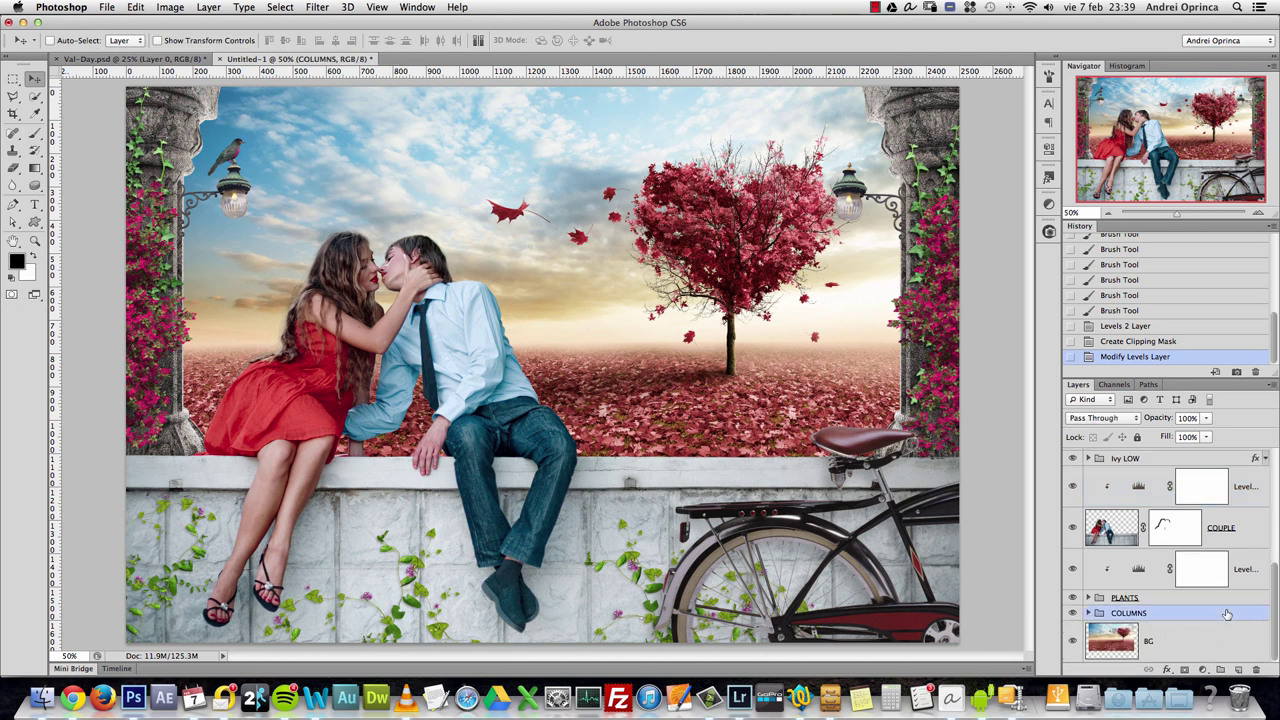
{"action": "double_click", "coordinate": [1237, 613]}
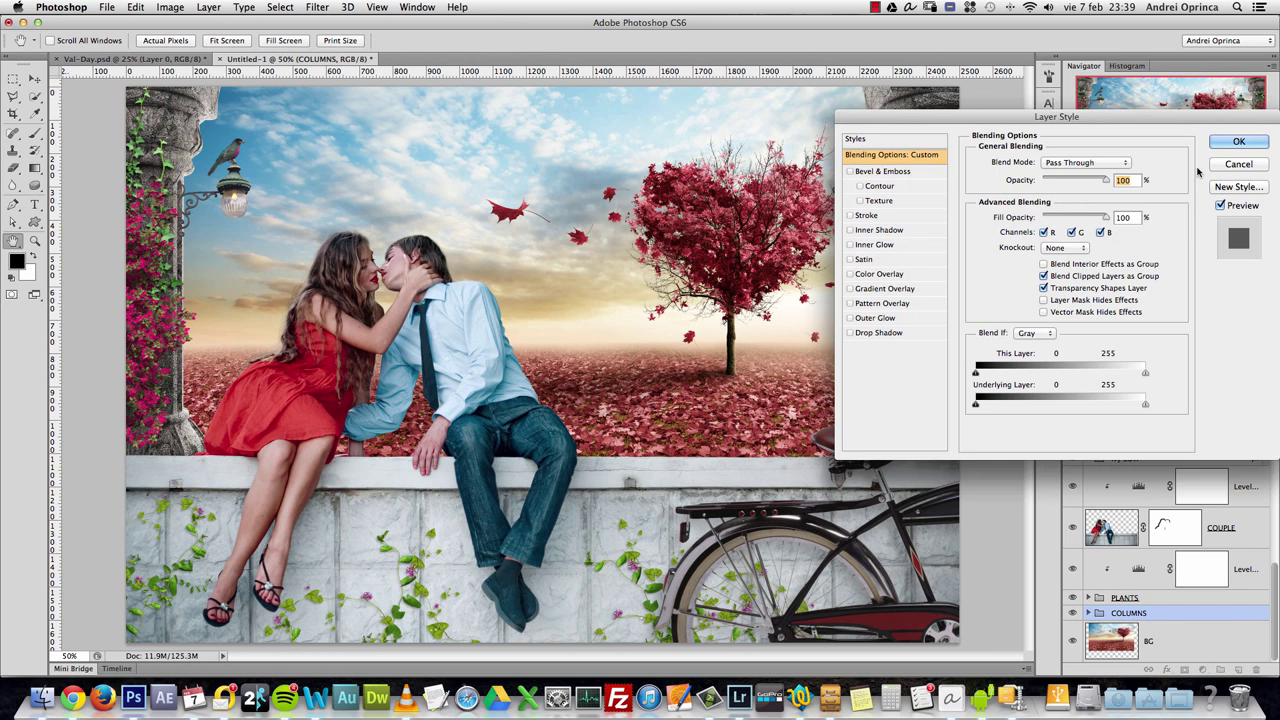
{"action": "left_click", "coordinate": [1240, 163]}
{"action": "key", "text": "v"}
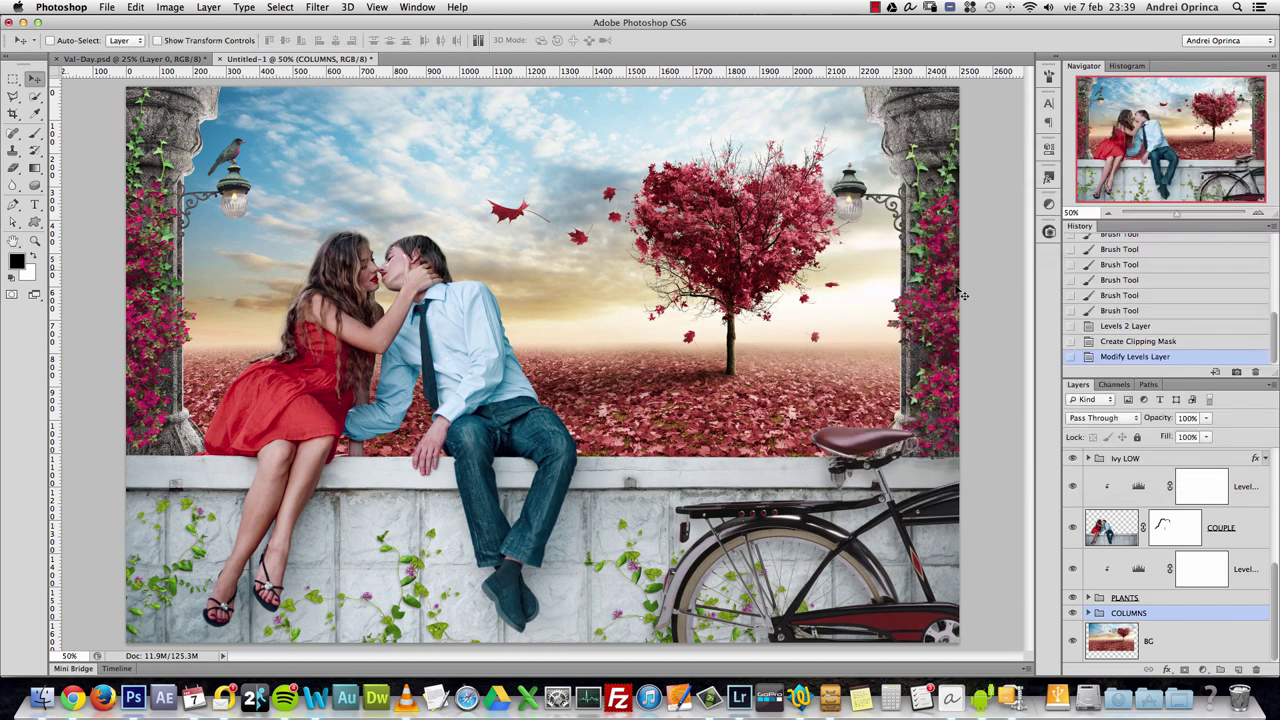
{"action": "double_click", "coordinate": [1189, 616]}
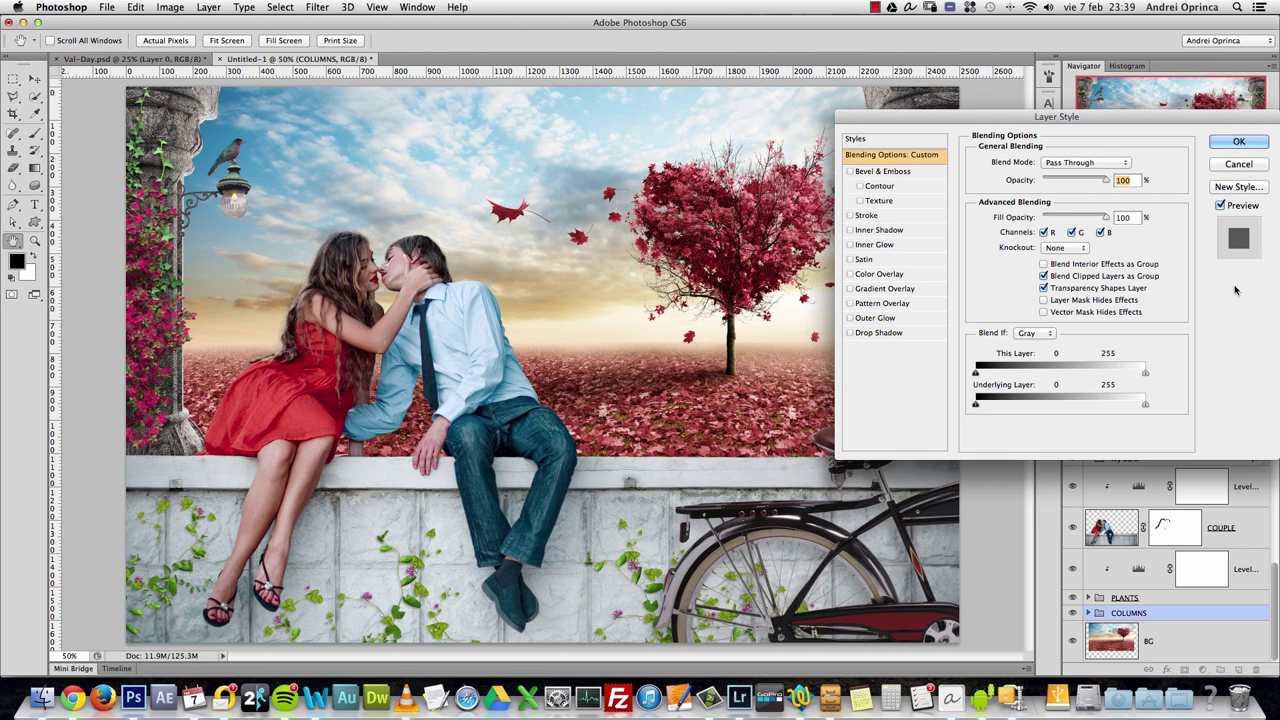
{"action": "left_click", "coordinate": [1239, 164]}
- Enable an Inner Shadow effect on the L COLUMN layer inside the COLUMNS group
{"action": "left_click", "coordinate": [1090, 613]}
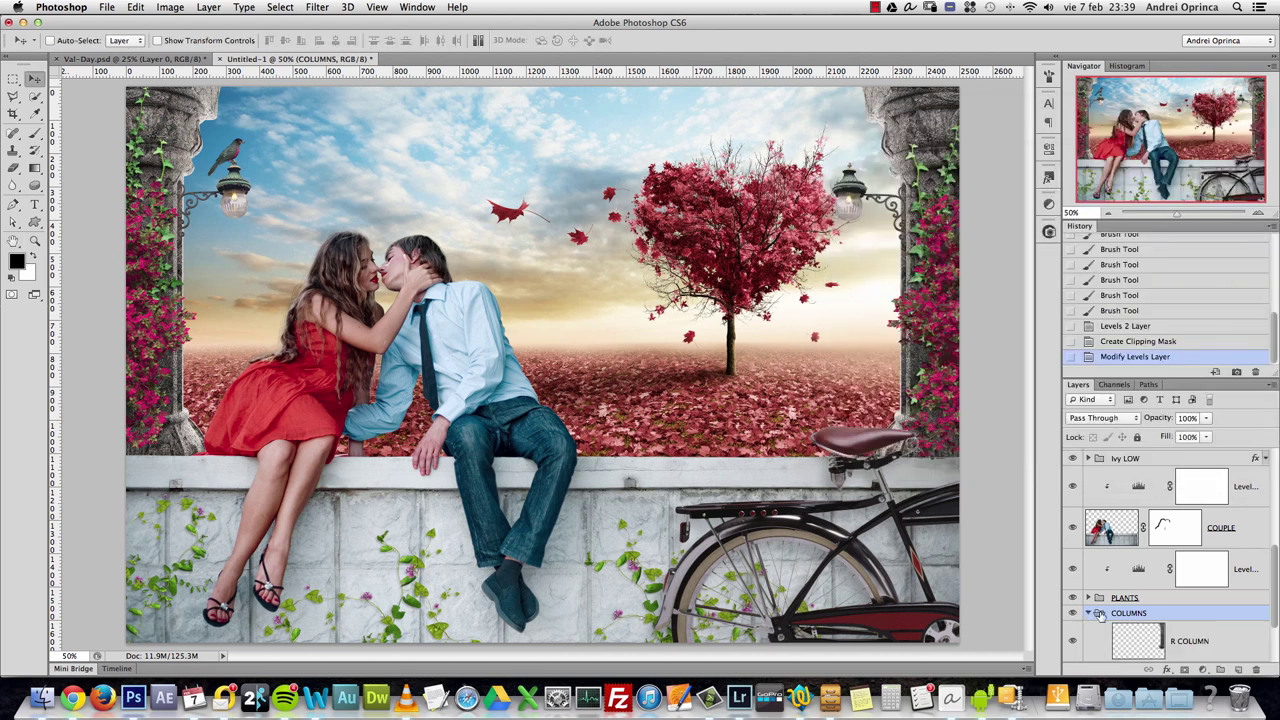
{"action": "scroll", "coordinate": [1276, 600], "scroll_direction": "down", "scroll_amount": 2}
{"action": "left_click", "coordinate": [1229, 598]}
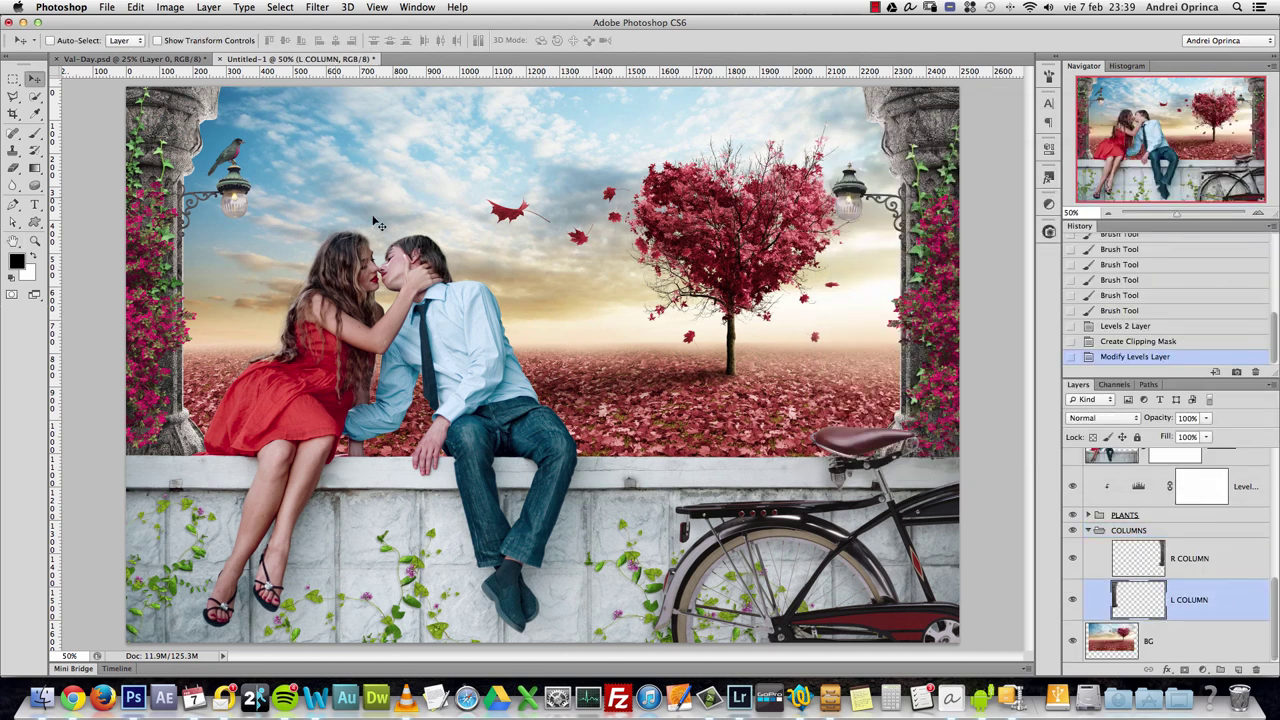
{"action": "double_click", "coordinate": [1240, 596]}
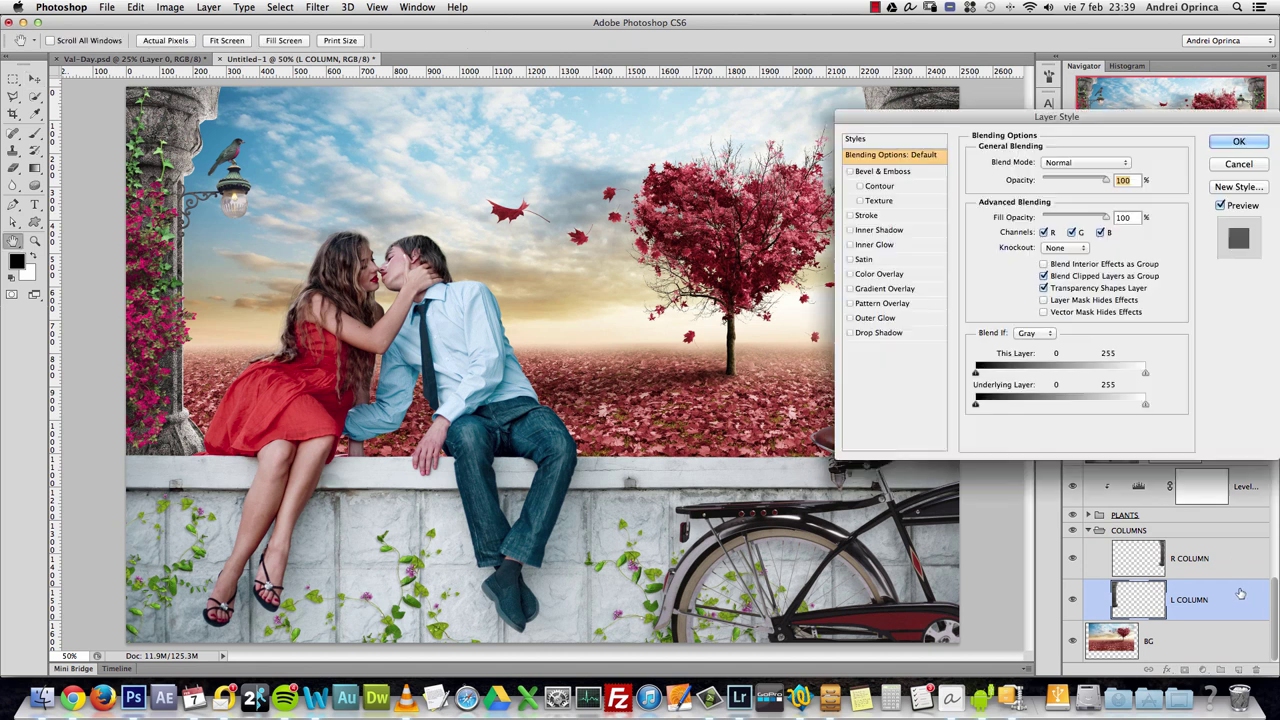
{"action": "left_click", "coordinate": [879, 230]}
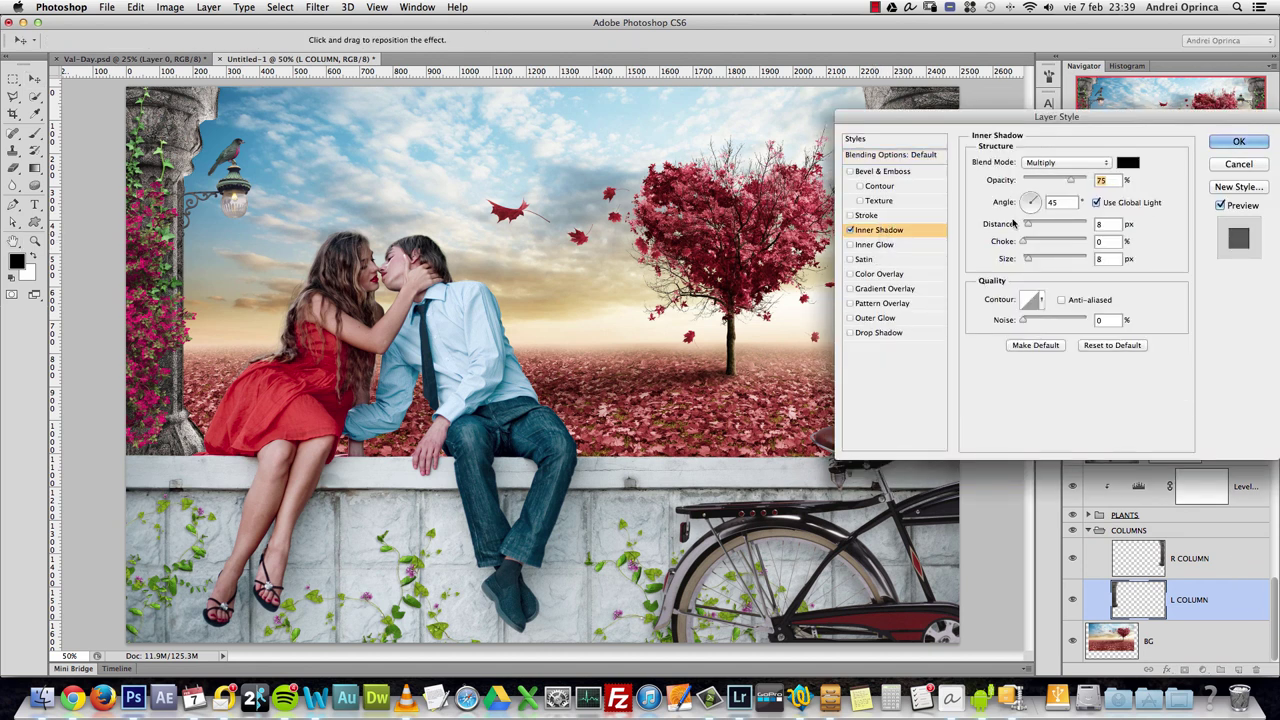
- Turn off global light and set the left column's inner shadow to 27% opacity, 180° angle, 51 px distance and 84 px size
{"action": "left_click", "coordinate": [1097, 203]}
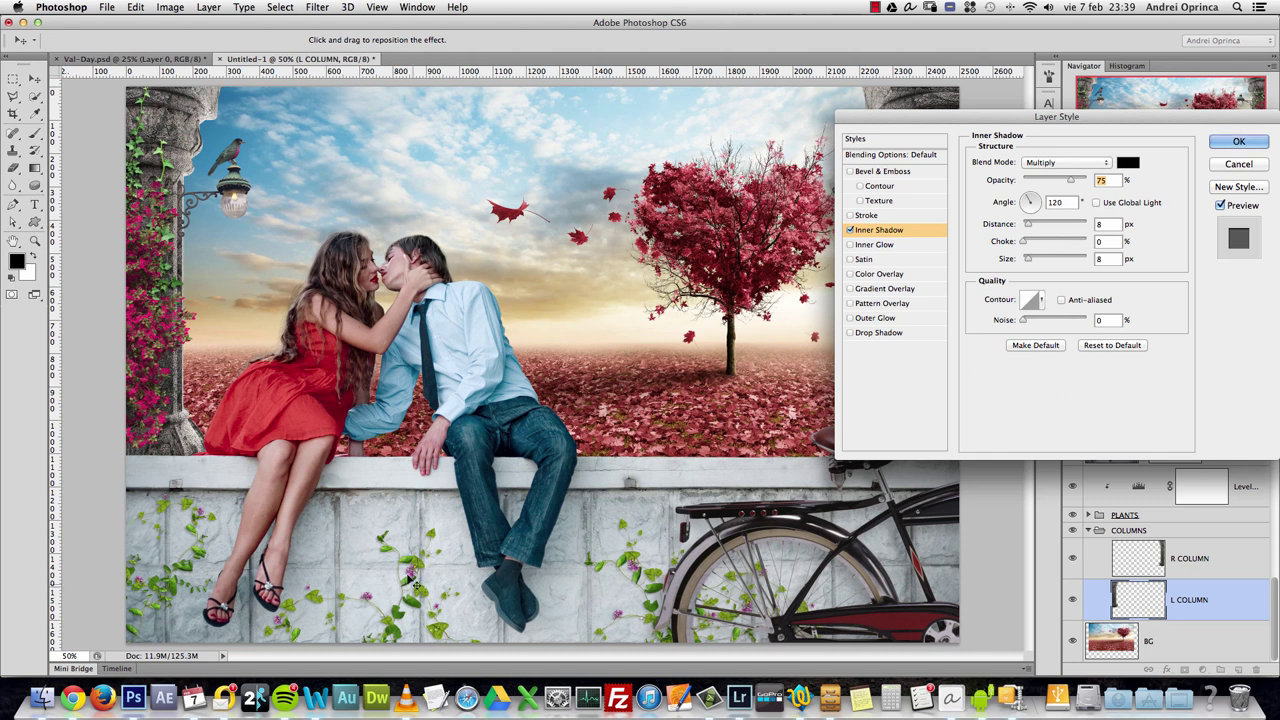
{"action": "left_click_drag", "start_coordinate": [1028, 198], "coordinate": [1014, 207]}
{"action": "left_click_drag", "start_coordinate": [1027, 225], "coordinate": [1041, 259]}
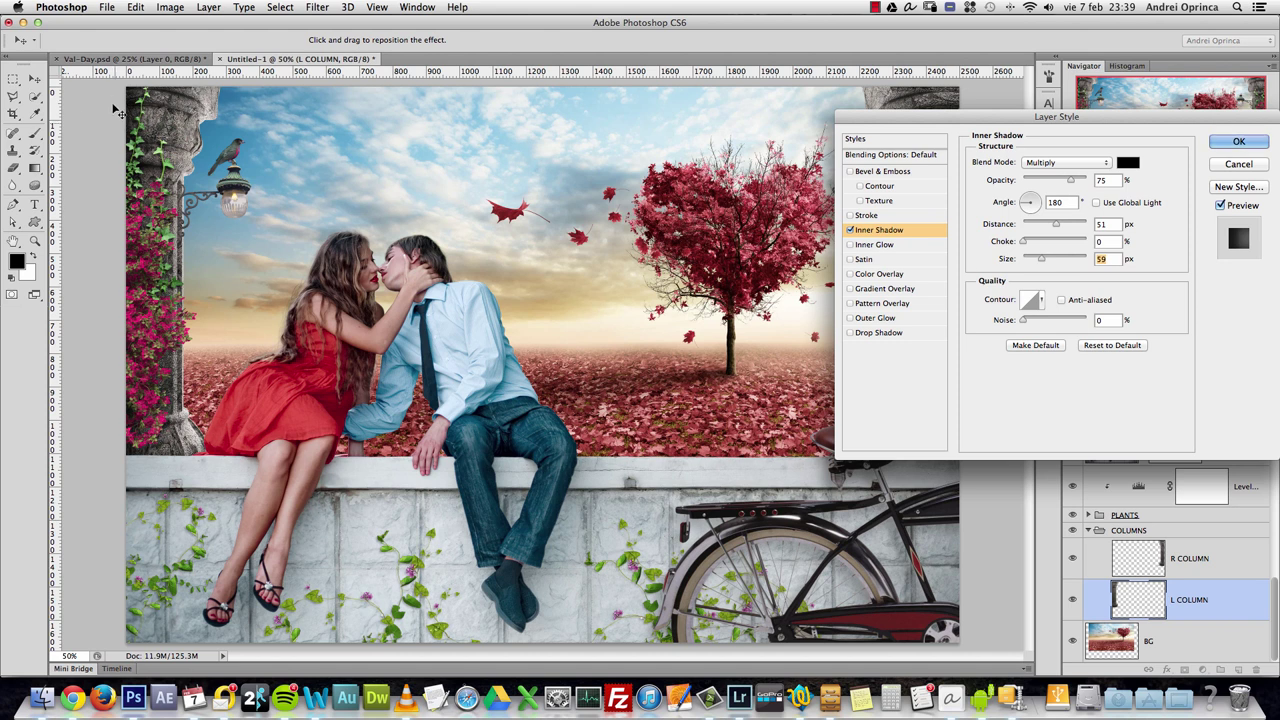
{"action": "left_click_drag", "start_coordinate": [1071, 181], "coordinate": [1045, 181]}
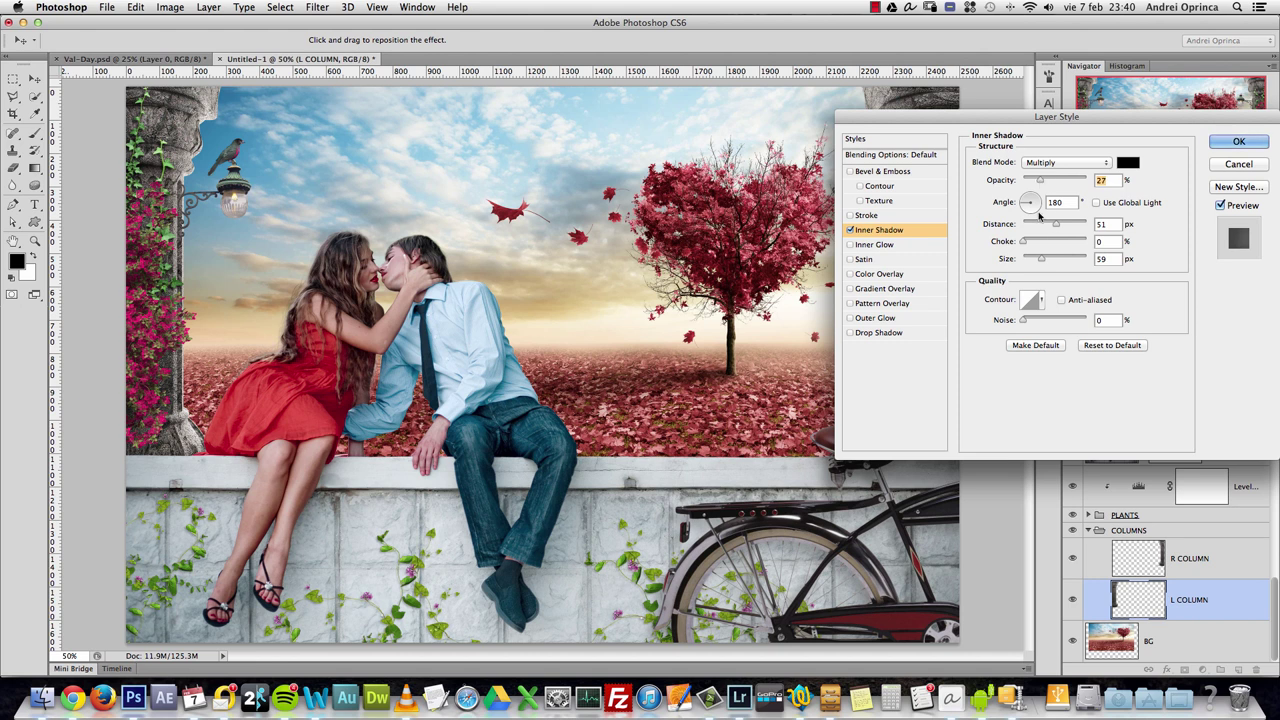
{"action": "left_click_drag", "start_coordinate": [1042, 260], "coordinate": [1047, 260]}
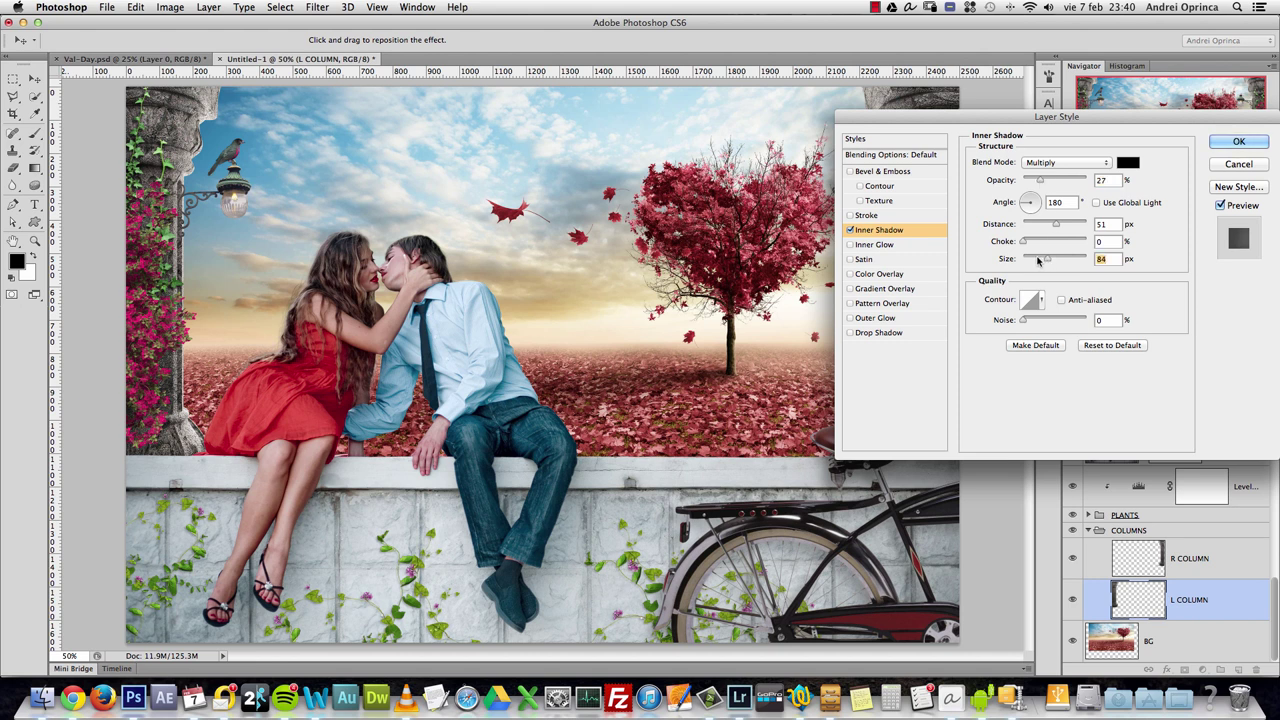
{"action": "left_click", "coordinate": [851, 231]}
{"action": "left_click", "coordinate": [851, 231]}
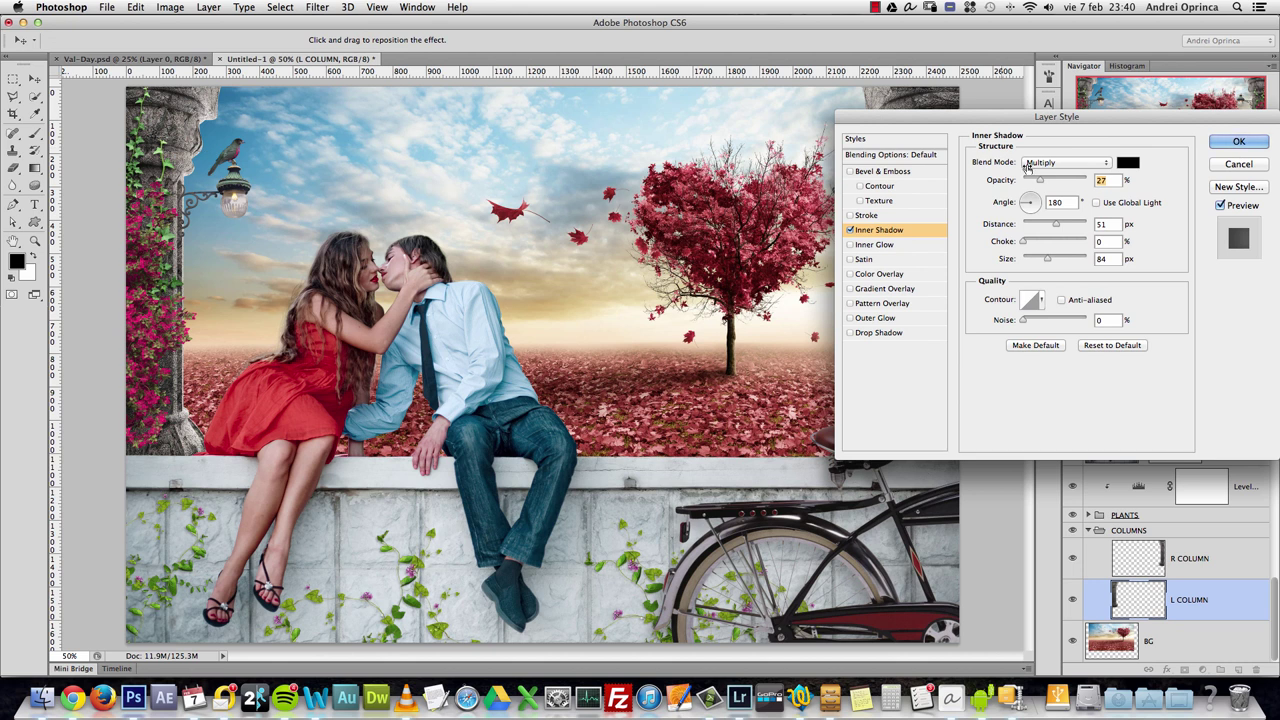
- Try an inner glow on the left column in Color Dodge mode with colour #bf7f22, 27 px size and 31% opacity
{"action": "left_click", "coordinate": [884, 246]}
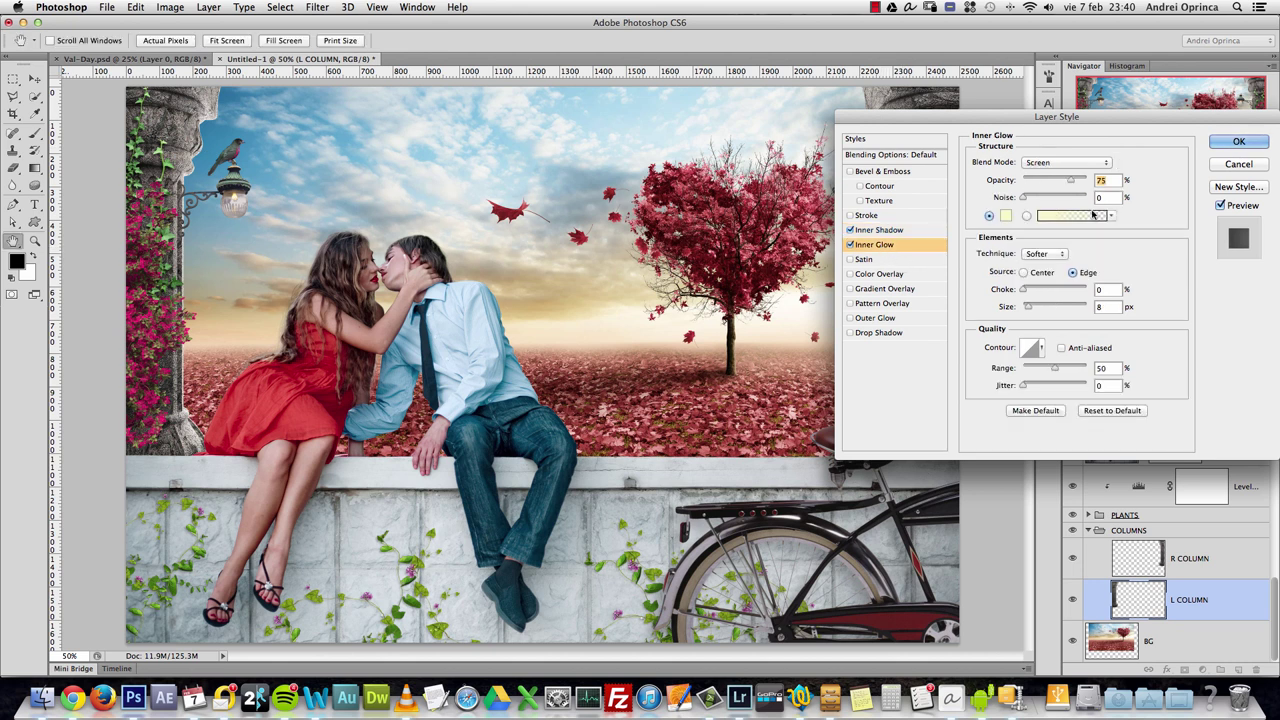
{"action": "left_click", "coordinate": [1067, 163]}
{"action": "left_click", "coordinate": [1060, 174]}
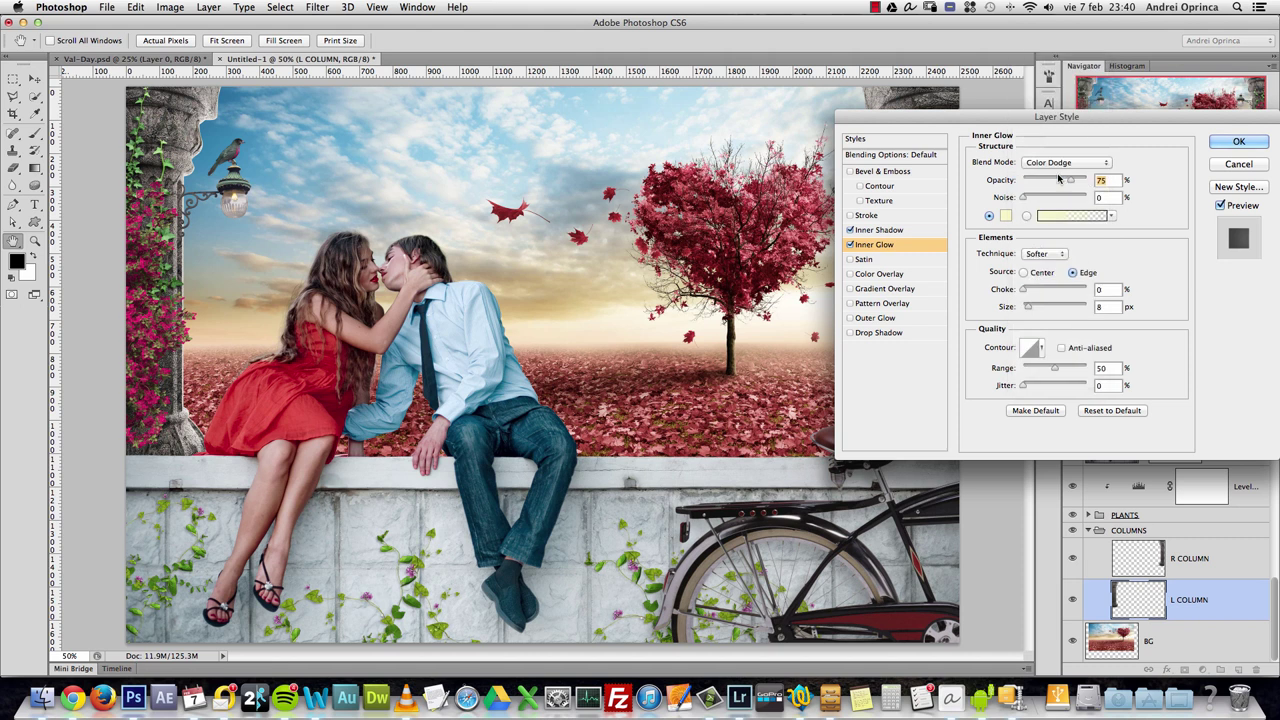
{"action": "left_click", "coordinate": [1006, 216]}
{"action": "left_click", "coordinate": [1102, 361]}
{"action": "left_click", "coordinate": [1056, 245]}
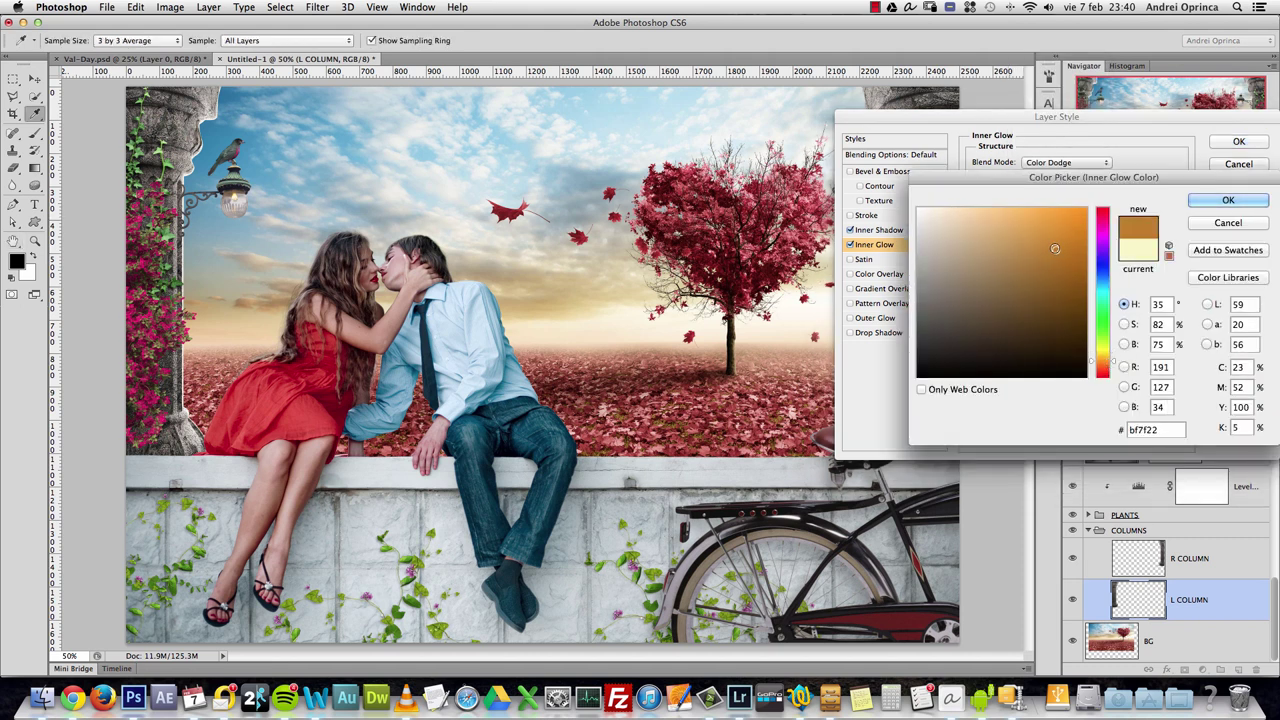
{"action": "left_click", "coordinate": [1228, 200]}
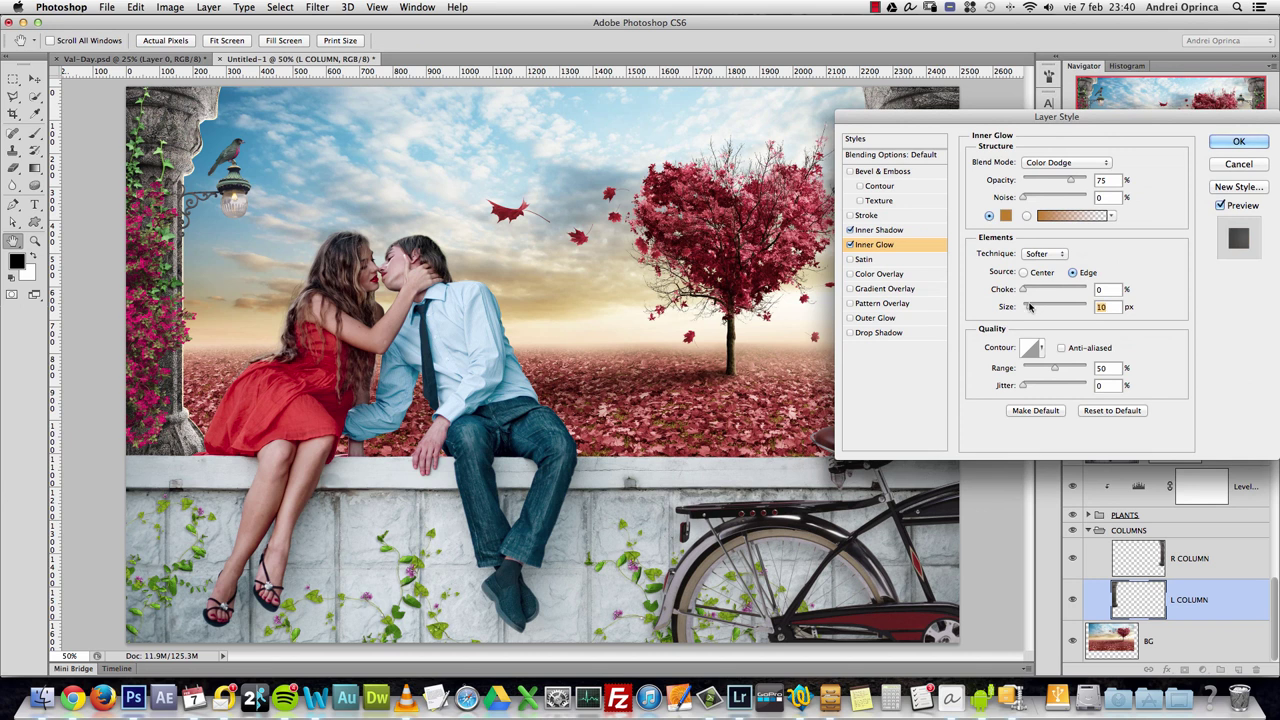
{"action": "left_click_drag", "start_coordinate": [1028, 306], "coordinate": [1033, 307]}
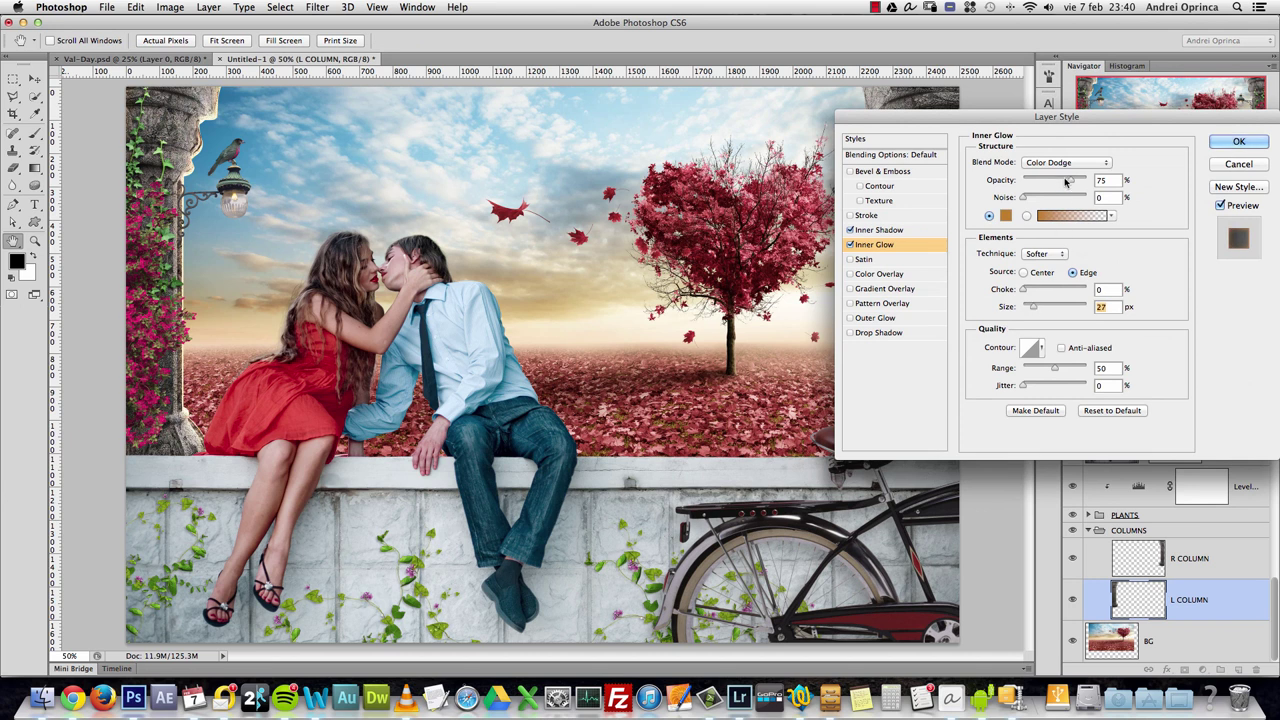
{"action": "left_click_drag", "start_coordinate": [1070, 180], "coordinate": [1042, 181]}
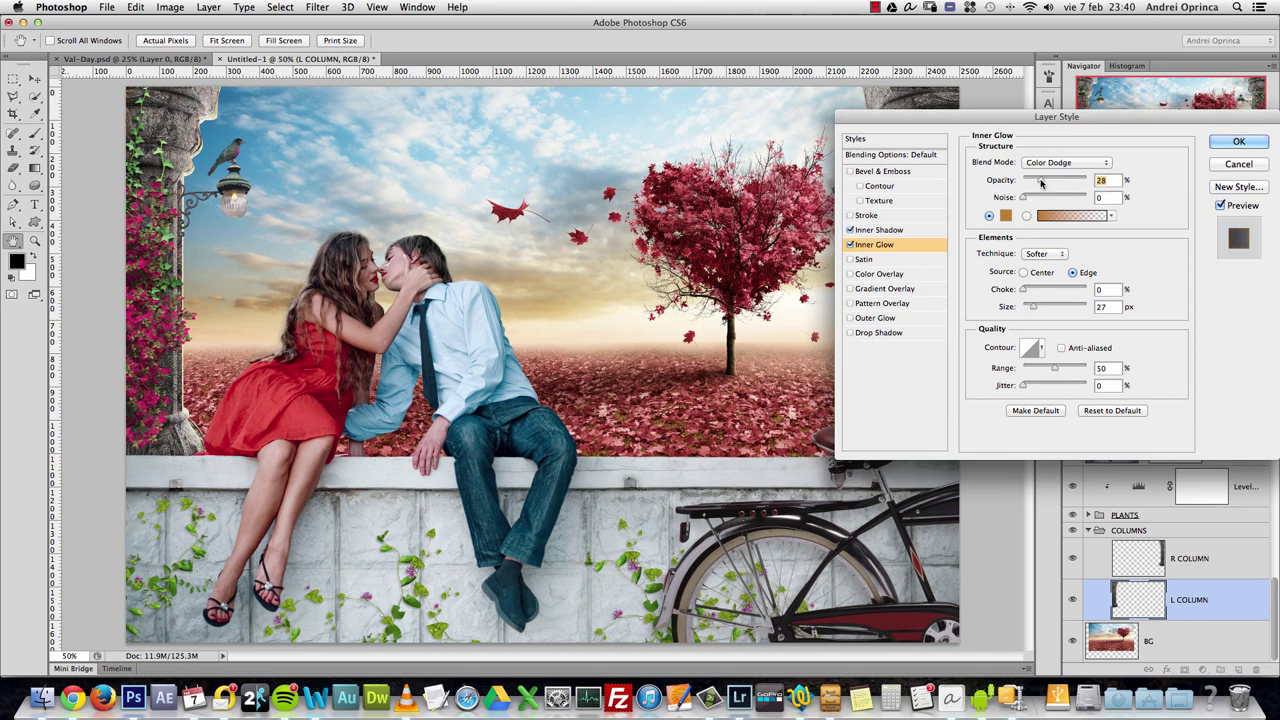
- Apply the left column's layer style with the inner glow switched off, and collapse the COLUMNS group
{"action": "left_click", "coordinate": [851, 245]}
{"action": "left_click", "coordinate": [851, 245]}
{"action": "left_click", "coordinate": [858, 242]}
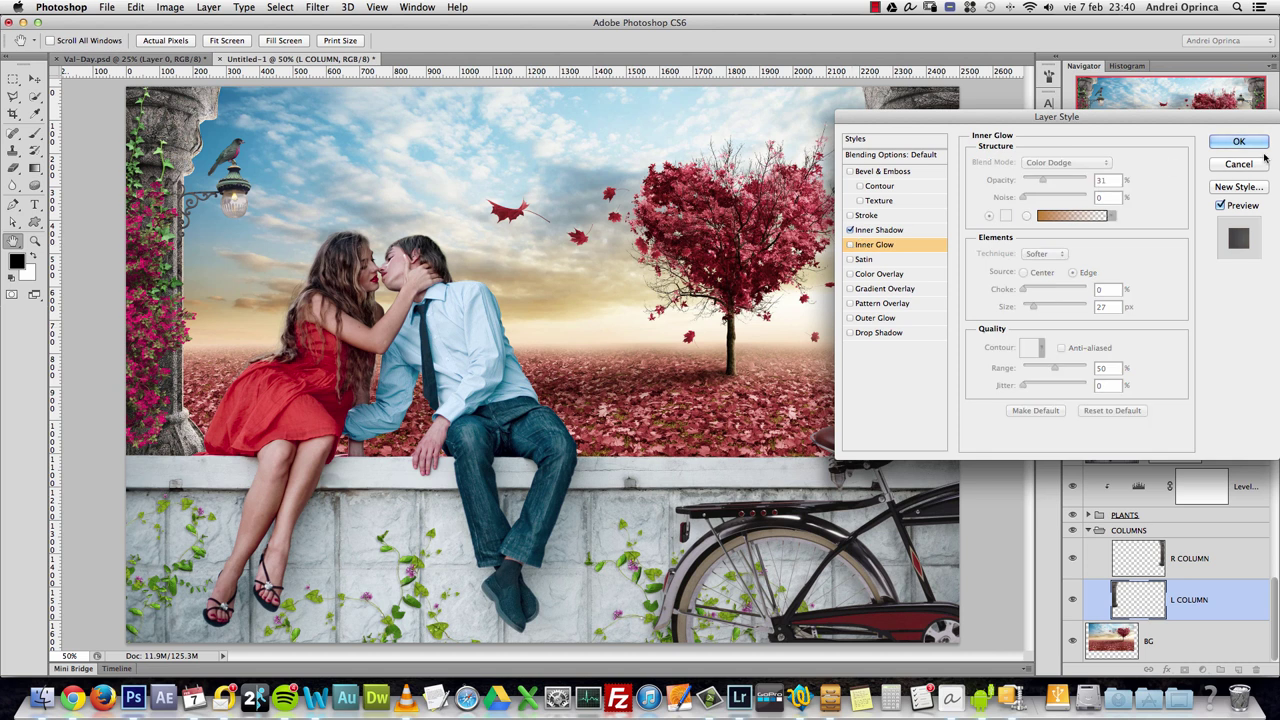
{"action": "left_click", "coordinate": [1238, 141]}
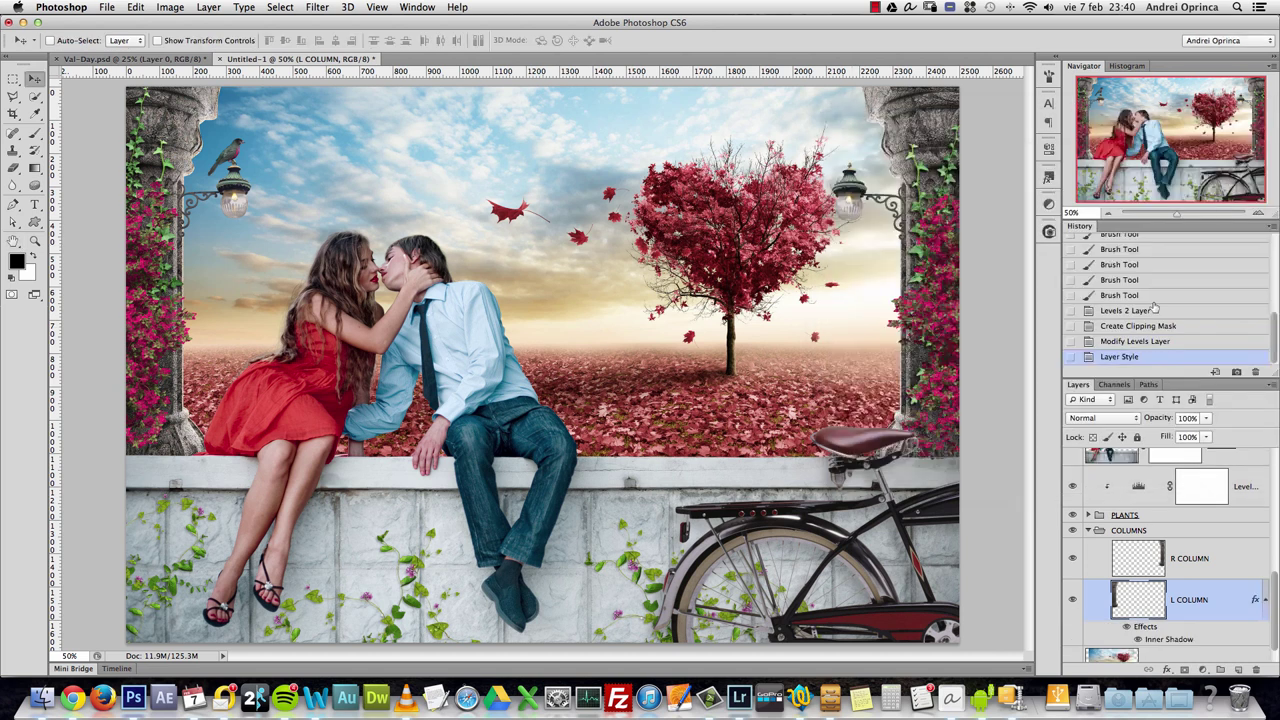
{"action": "left_click", "coordinate": [1089, 531]}
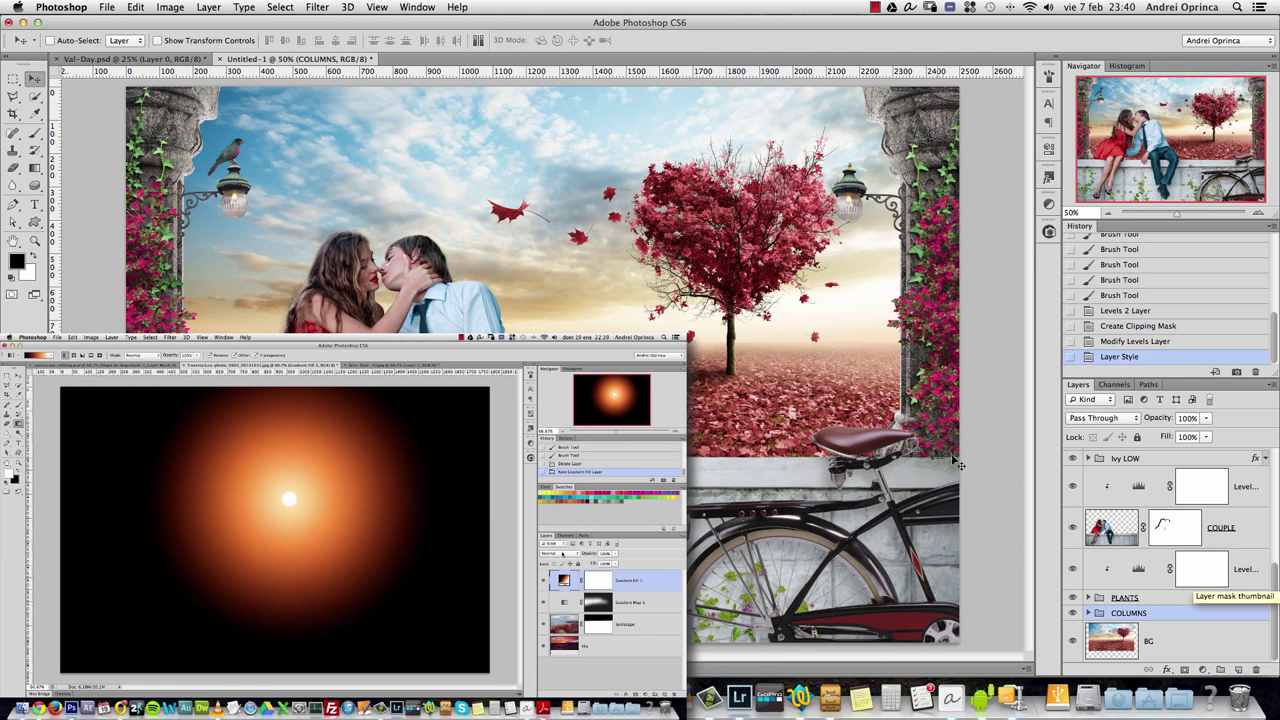
- Add a Hue/Saturation adjustment layer directly above the BG layer
{"action": "left_click", "coordinate": [1224, 639]}
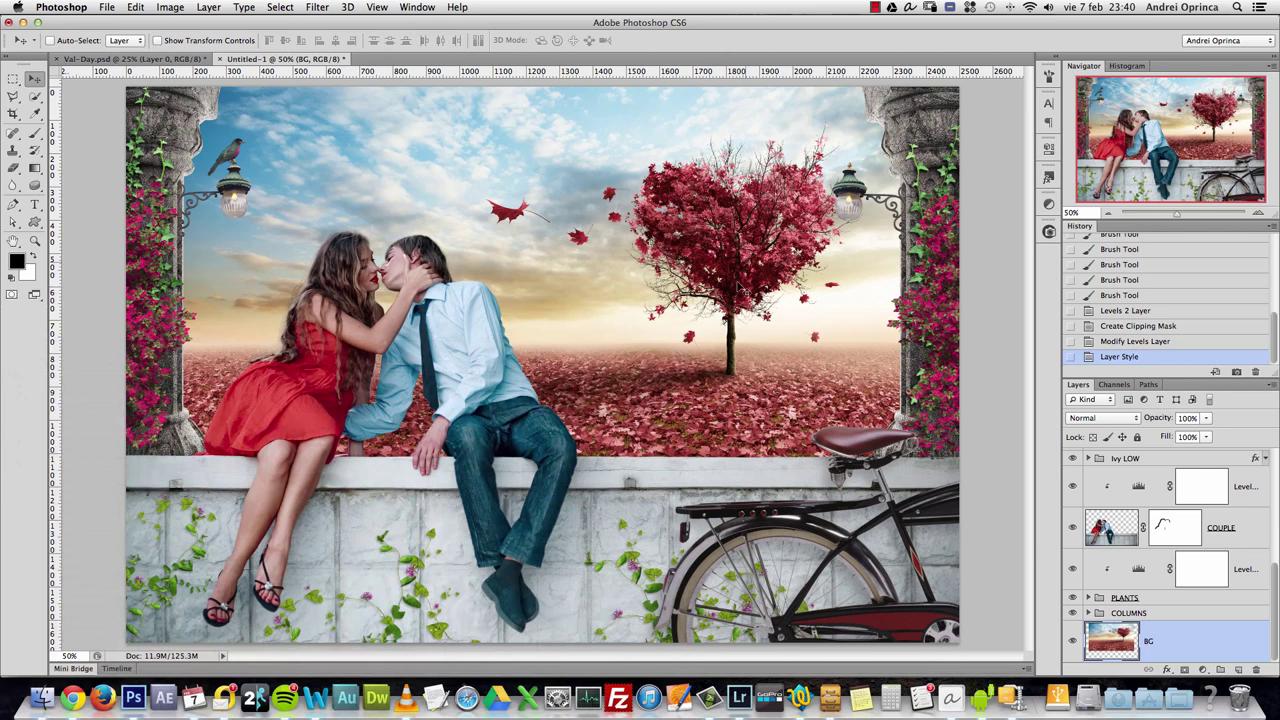
{"action": "left_click", "coordinate": [1203, 669]}
{"action": "left_click", "coordinate": [1213, 530]}
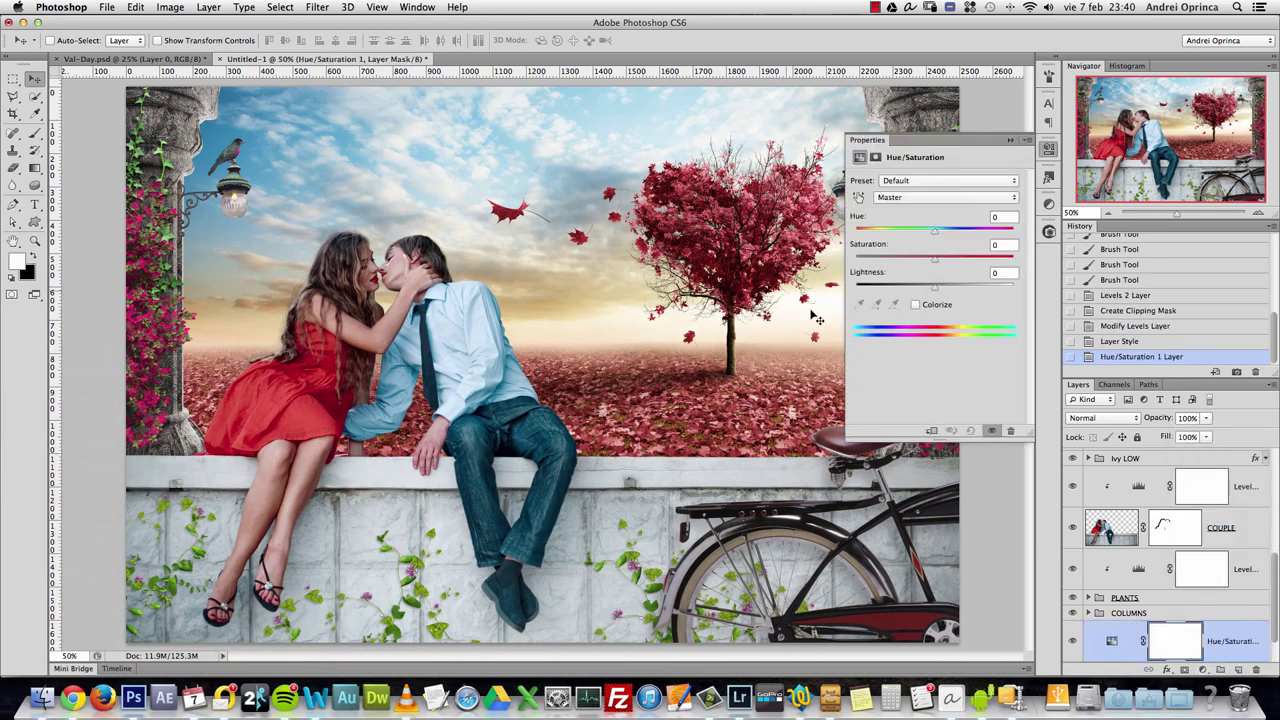
- Set the background adjustment's hue to -6 and saturation to 25, and compare the scene with and without it
{"action": "type", "text": "30"}
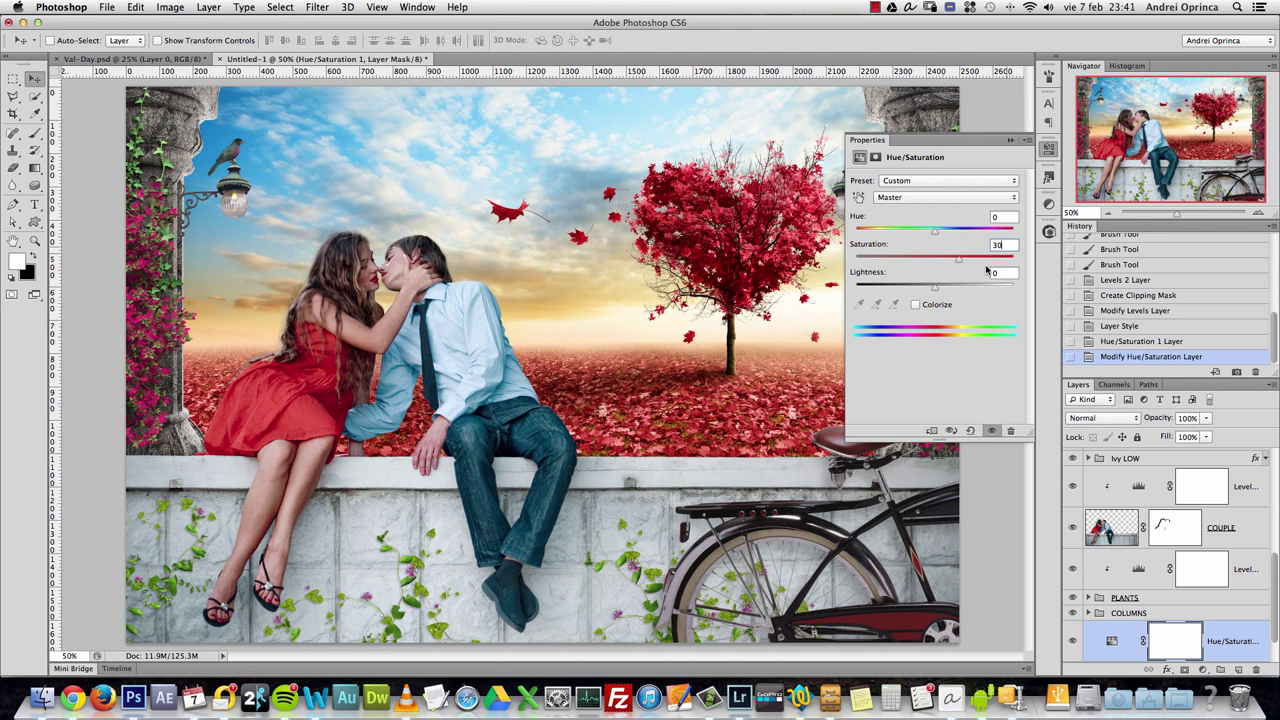
{"action": "left_click", "coordinate": [1005, 216]}
{"action": "type", "text": "-6"}
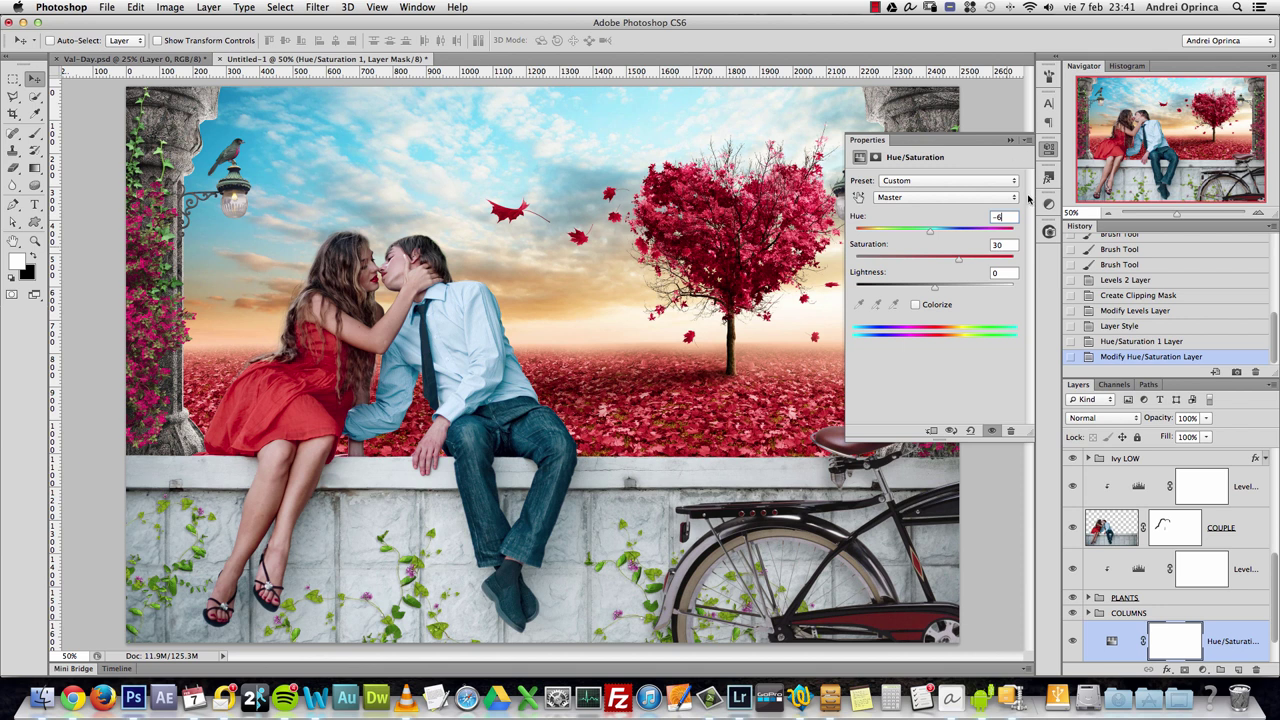
{"action": "left_click", "coordinate": [1014, 244]}
{"action": "type", "text": "25"}
{"action": "left_click", "coordinate": [1011, 139]}
{"action": "left_click", "coordinate": [1073, 641]}
{"action": "left_click", "coordinate": [1073, 641]}
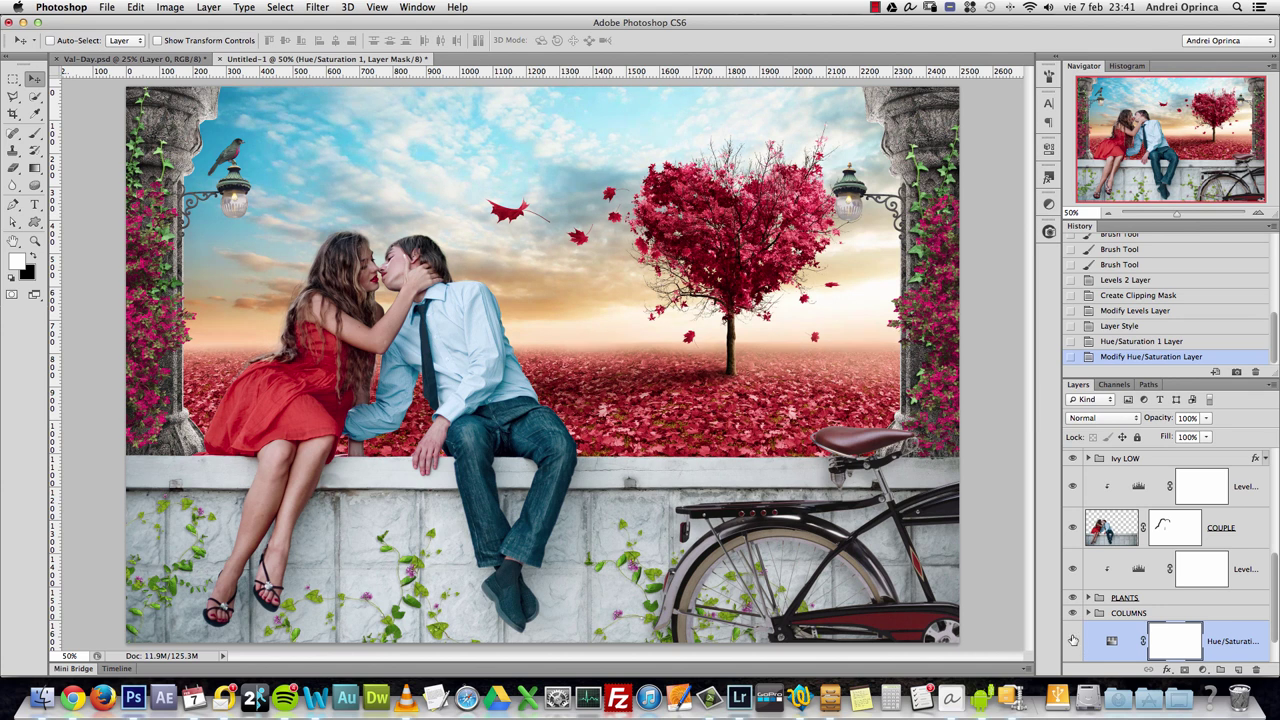
{"action": "scroll", "coordinate": [1276, 575], "scroll_direction": "down", "scroll_amount": 1}
{"action": "scroll", "coordinate": [1276, 575], "scroll_direction": "down", "scroll_amount": 1}
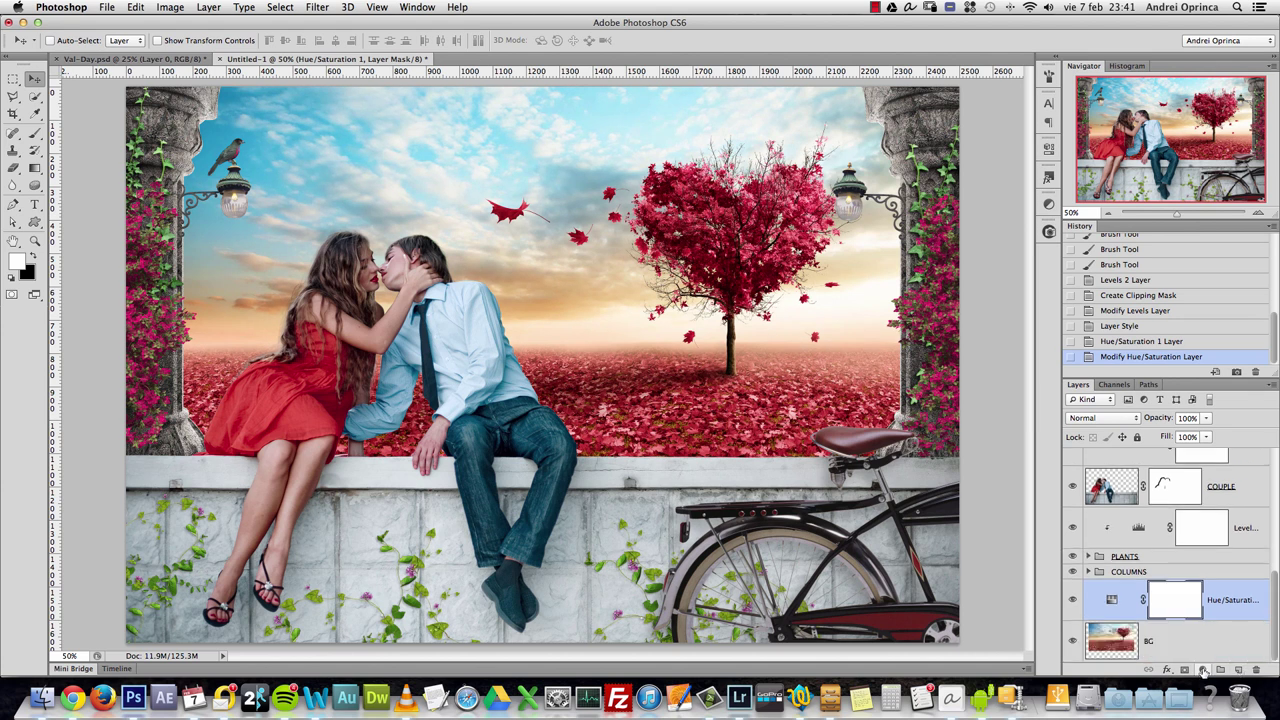
{"action": "left_click", "coordinate": [1203, 669]}
{"action": "left_click", "coordinate": [1215, 446]}
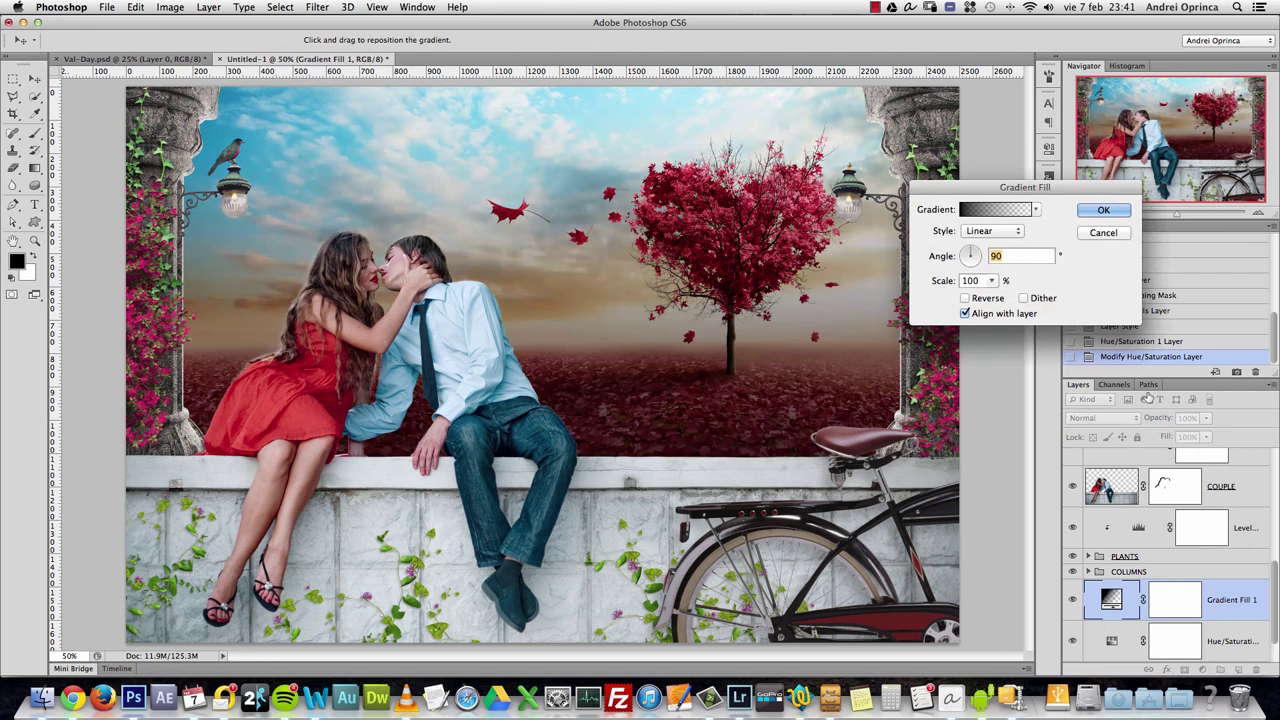
{"action": "left_click", "coordinate": [1036, 210]}
{"action": "left_click_drag", "start_coordinate": [1060, 257], "coordinate": [1057, 355]}
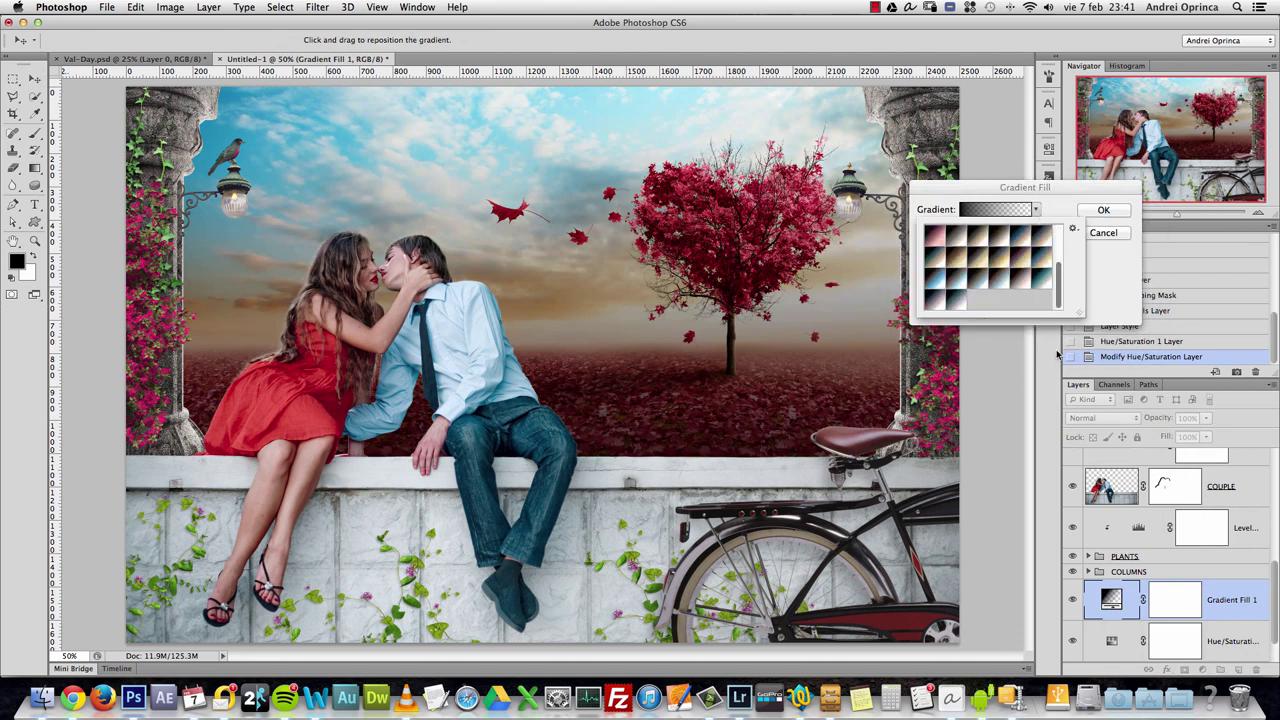
{"action": "left_click", "coordinate": [1104, 289]}
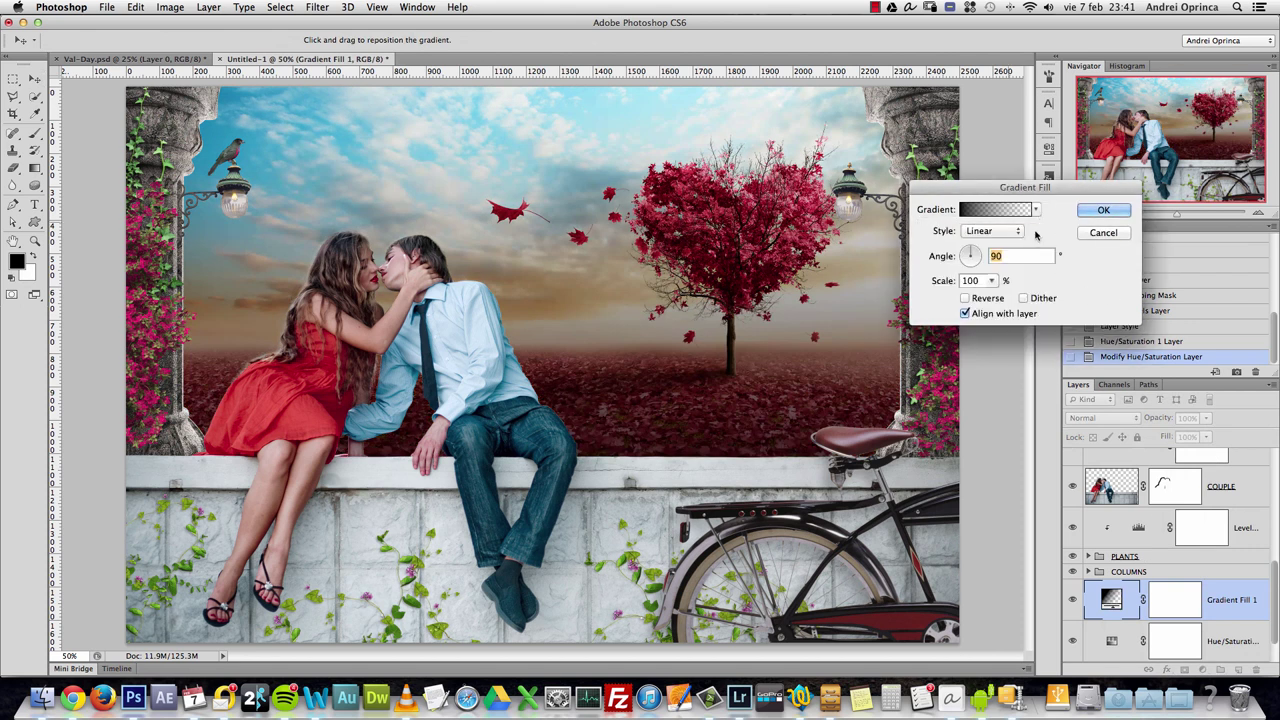
{"action": "left_click", "coordinate": [1103, 232]}
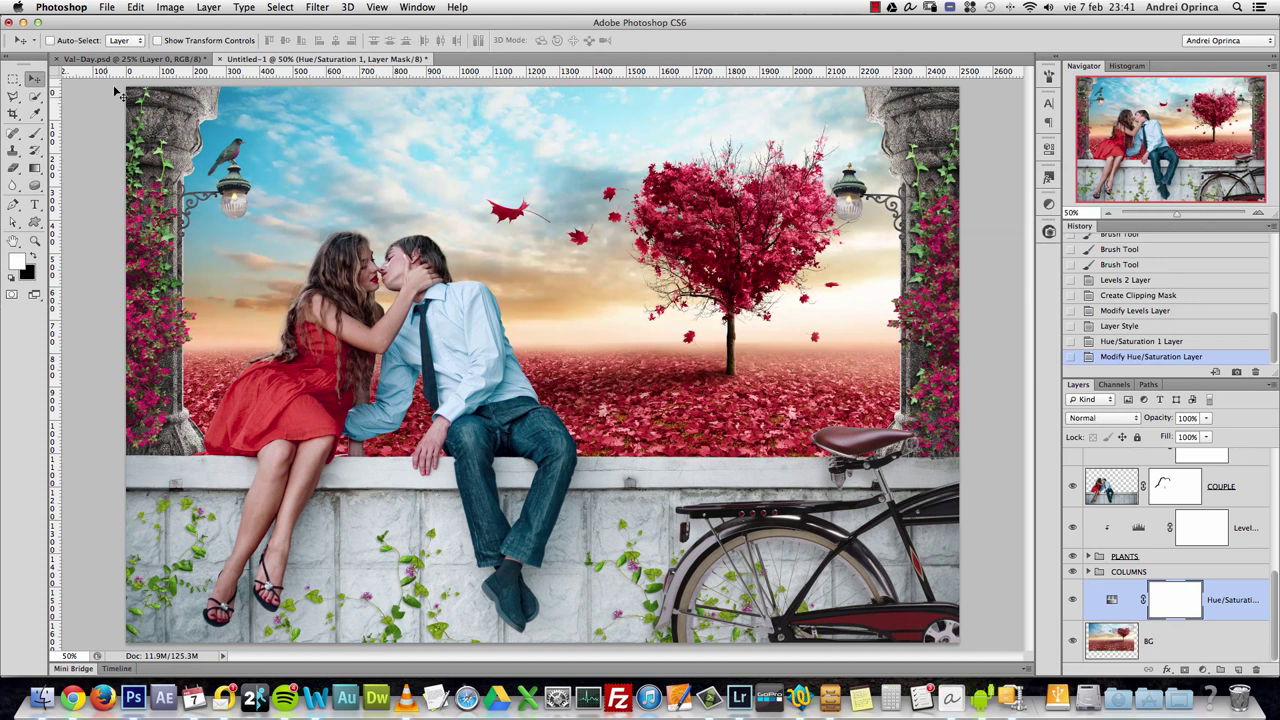
- Save the Gradient tool's custom black, red, orange and yellow gradient as a new gradient preset
{"action": "left_click", "coordinate": [37, 168]}
{"action": "left_click", "coordinate": [95, 40]}
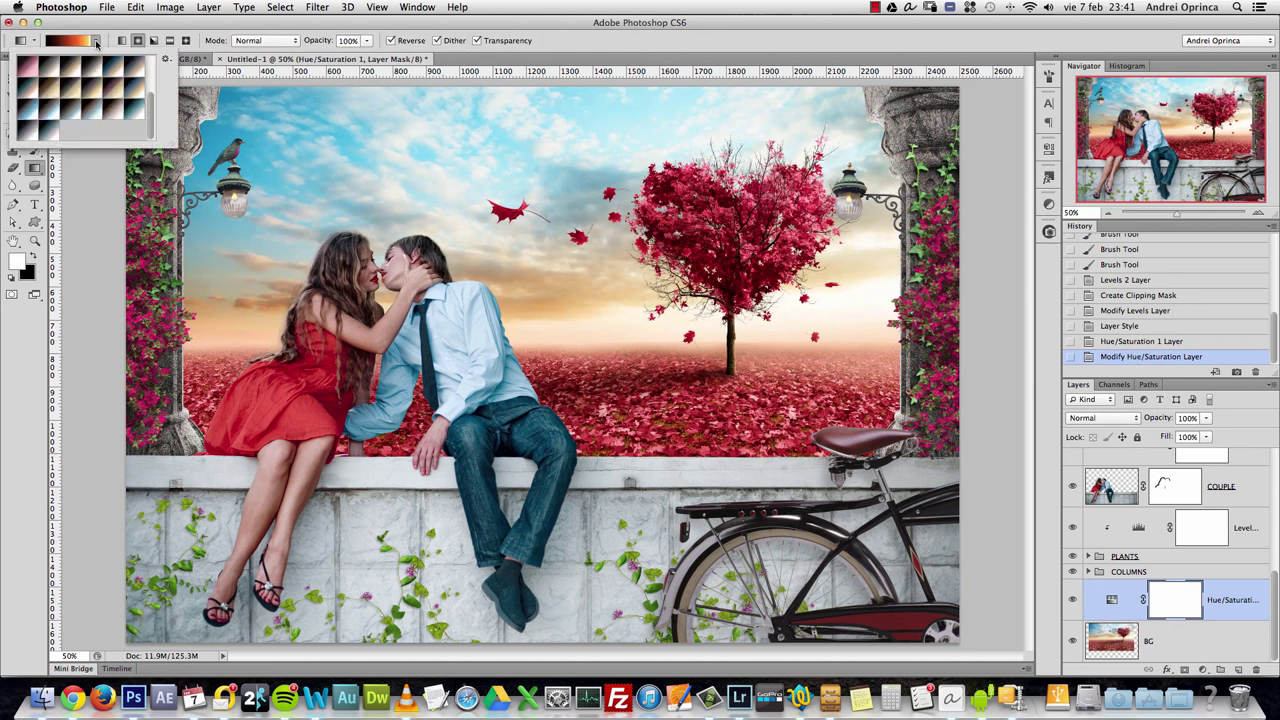
{"action": "left_click", "coordinate": [95, 40]}
{"action": "left_click", "coordinate": [77, 42]}
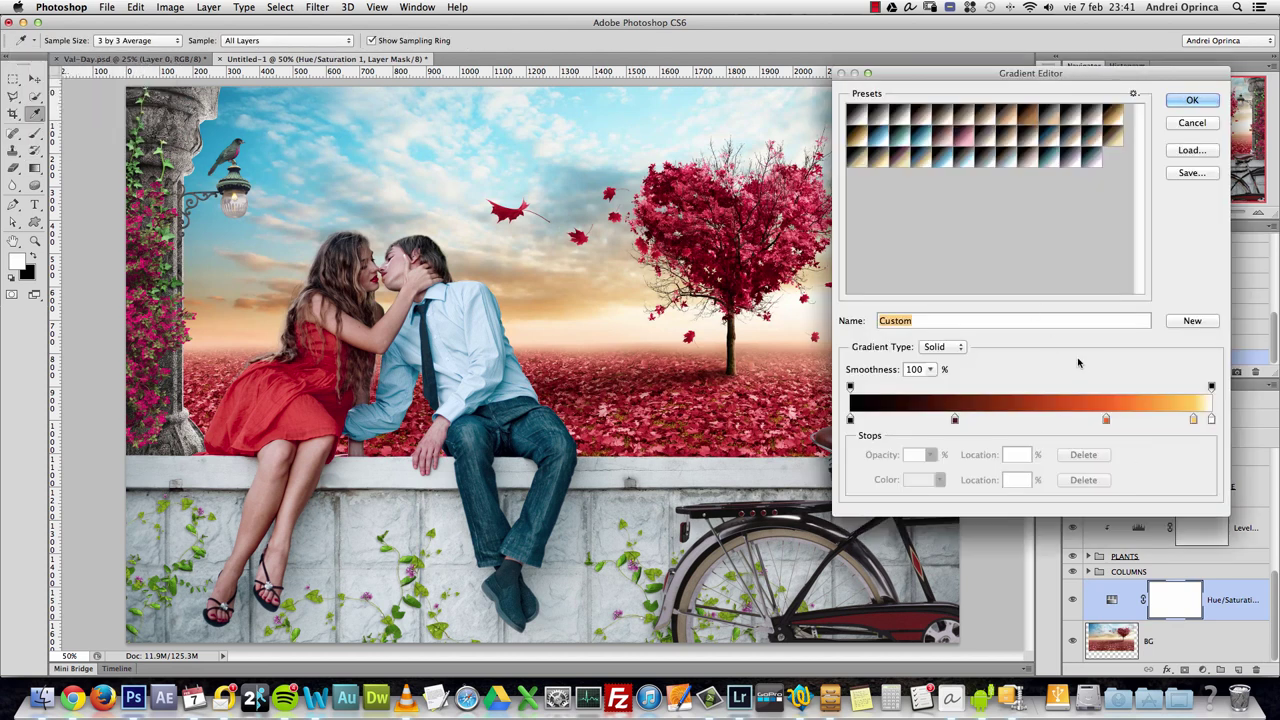
{"action": "left_click", "coordinate": [1202, 322]}
{"action": "left_click", "coordinate": [1207, 102]}
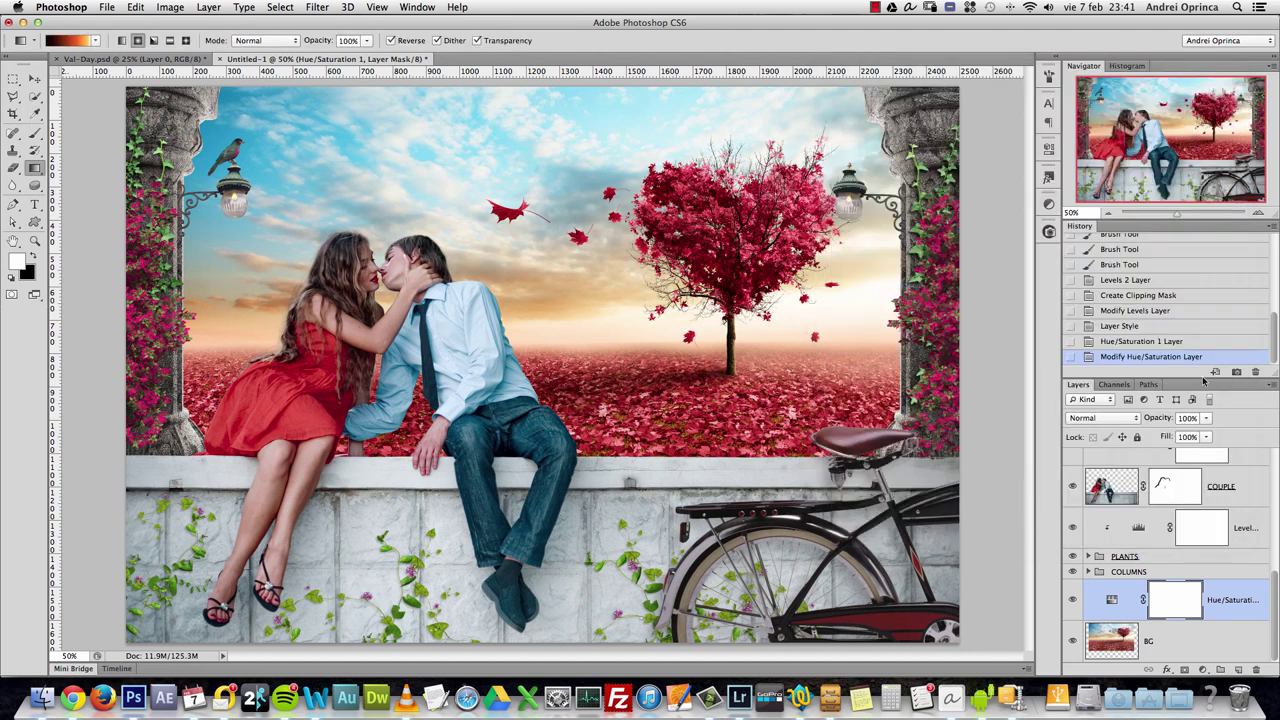
- Add a gradient fill layer above the background's Hue/Saturation adjustment, using the saved black-to-orange-yellow preset
{"action": "double_click", "coordinate": [1113, 601]}
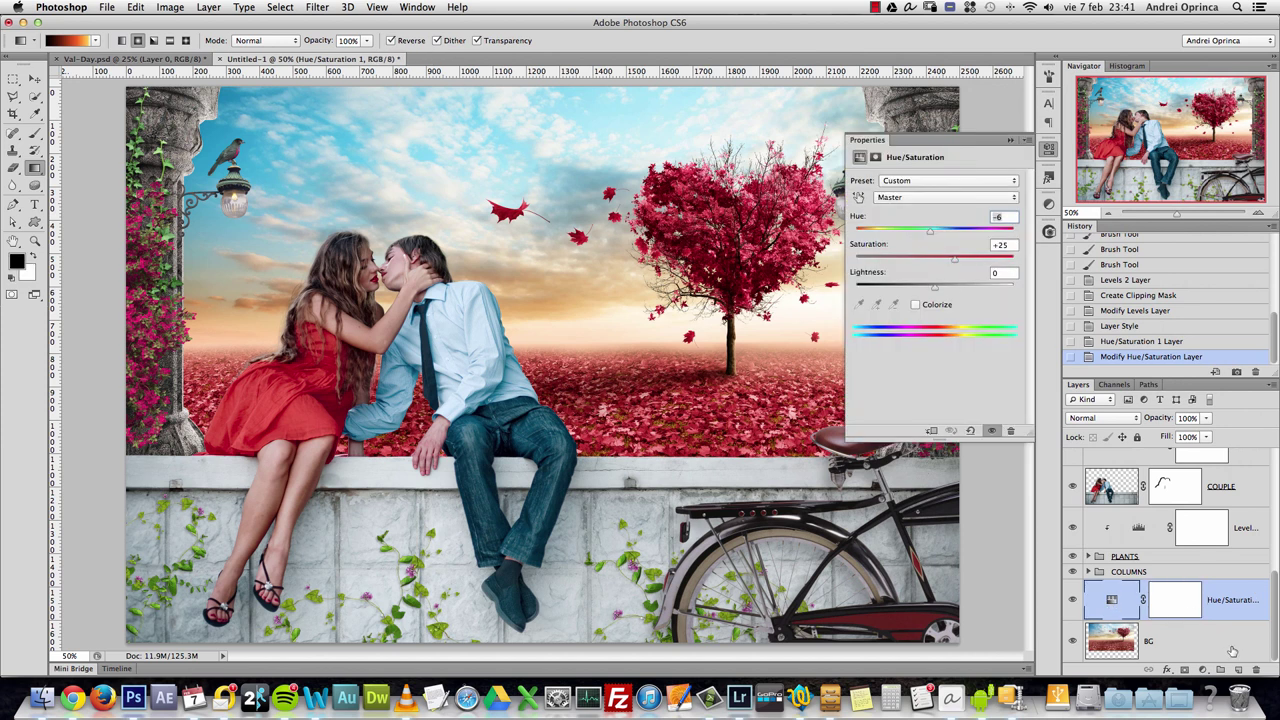
{"action": "left_click", "coordinate": [1207, 667]}
{"action": "left_click", "coordinate": [1213, 445]}
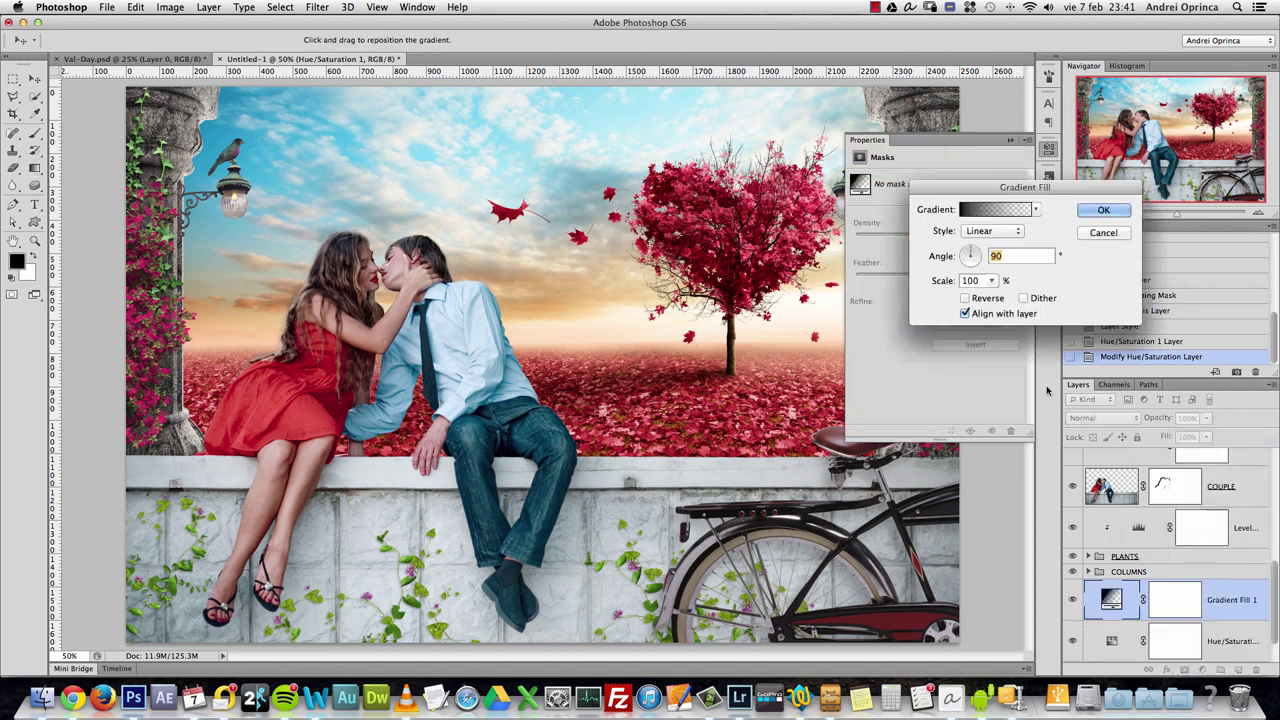
{"action": "left_click", "coordinate": [1037, 210]}
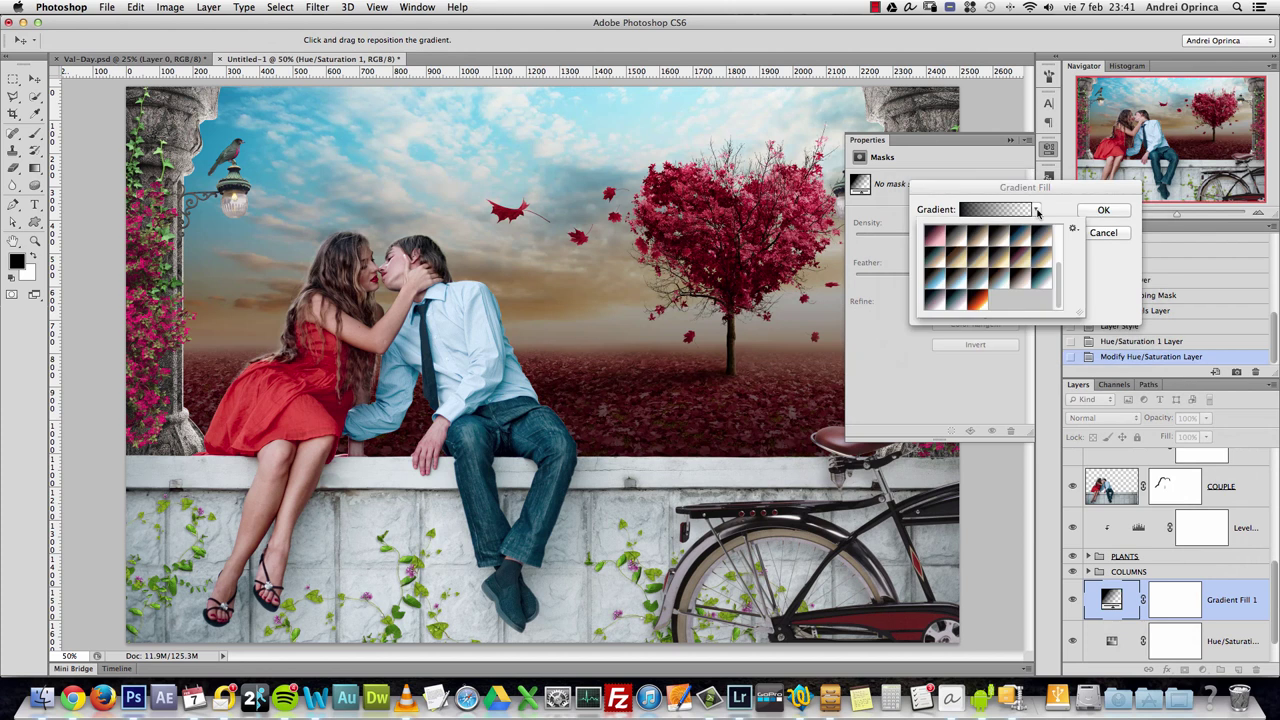
{"action": "left_click", "coordinate": [981, 300]}
{"action": "left_click", "coordinate": [1103, 210]}
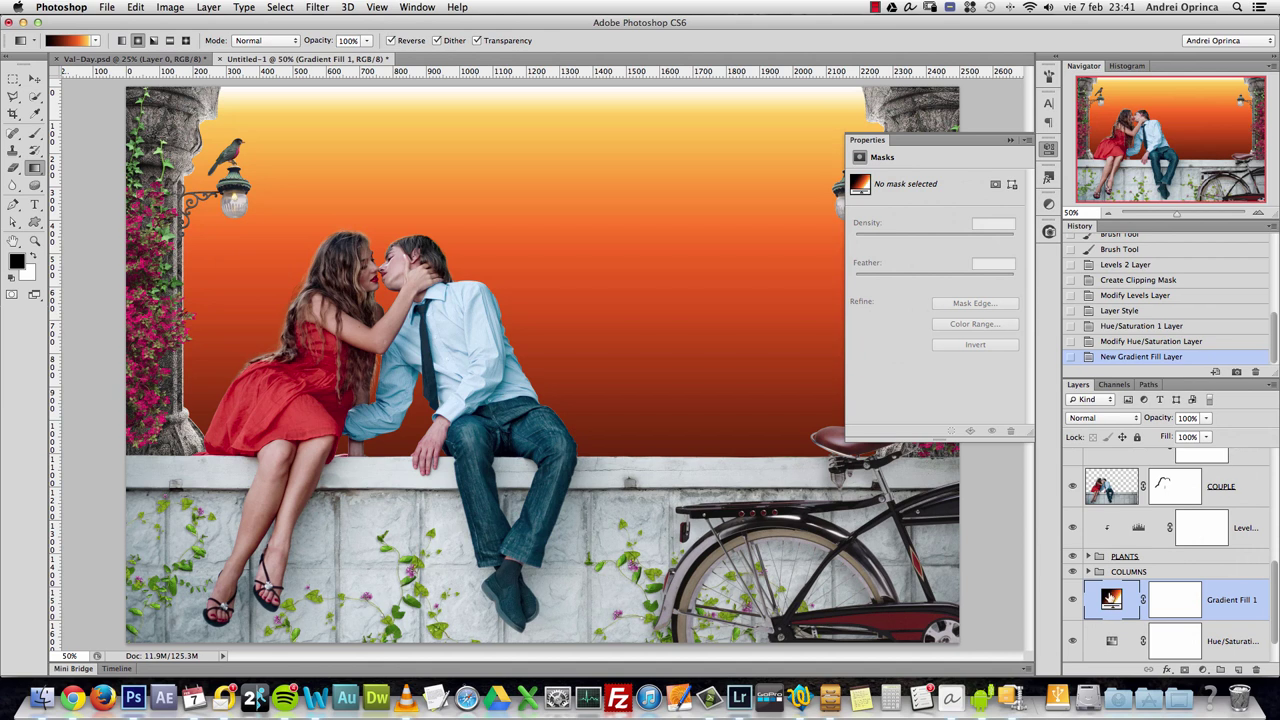
- Change the gradient fill's style to Radial and reverse its colours so the bright tone is at the centre
{"action": "double_click", "coordinate": [1110, 598]}
{"action": "left_click", "coordinate": [990, 231]}
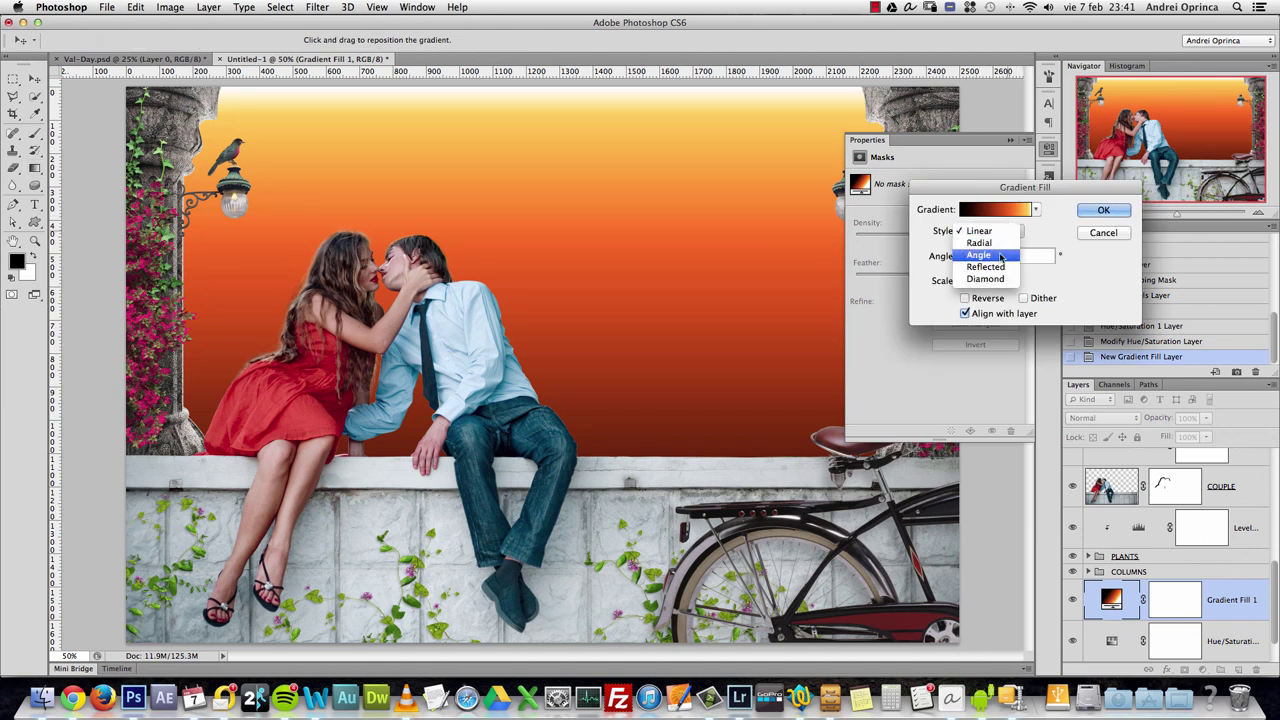
{"action": "left_click", "coordinate": [985, 243]}
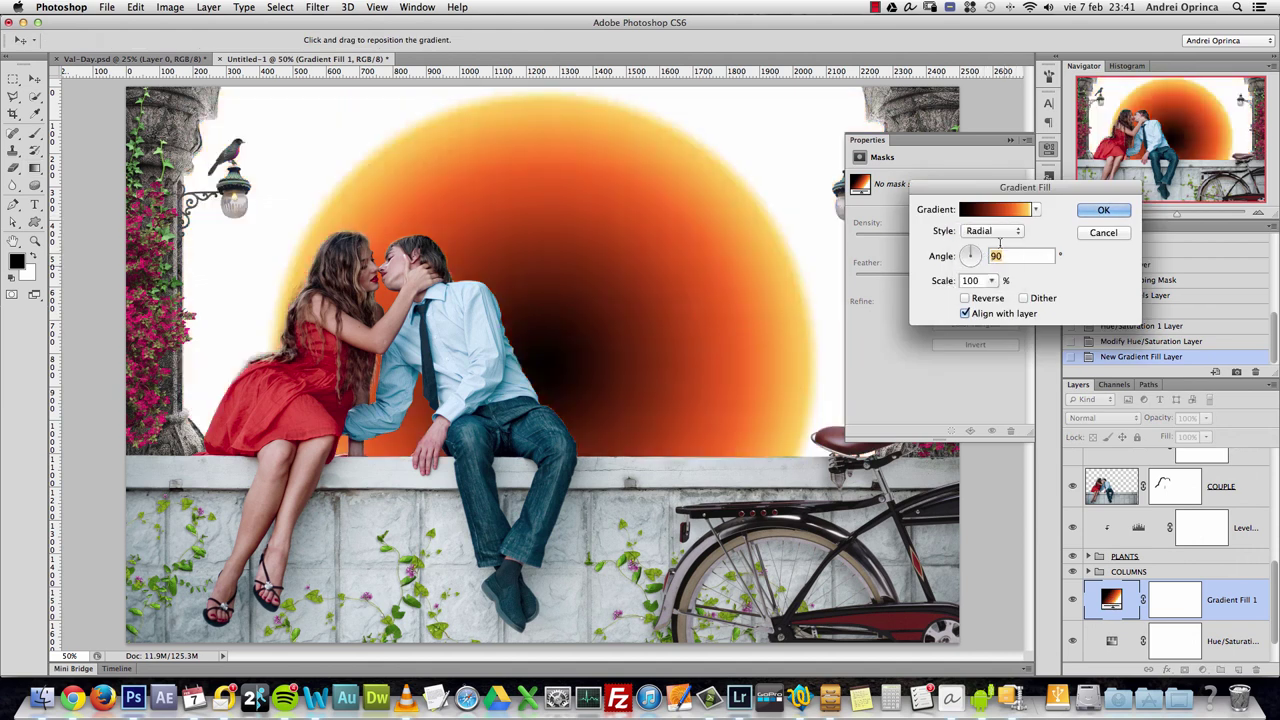
{"action": "left_click", "coordinate": [965, 299]}
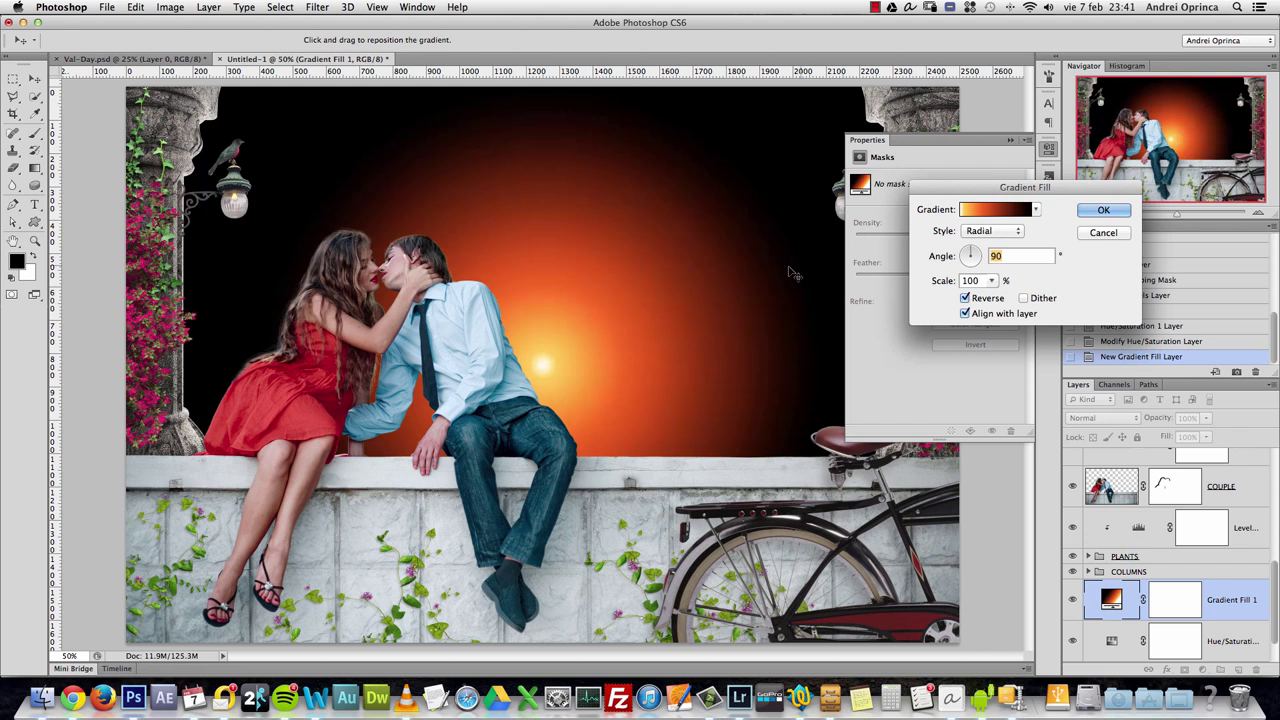
{"action": "left_click", "coordinate": [1101, 210]}
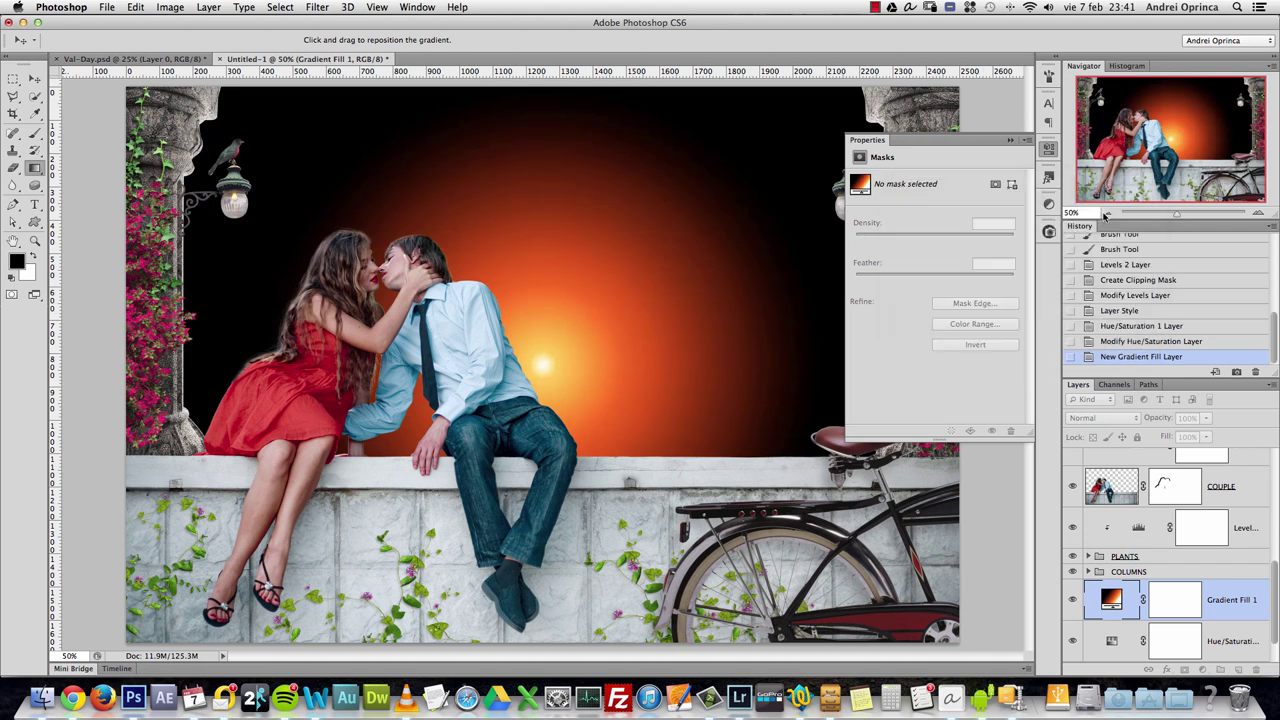
- Collapse the mask properties and set the gradient fill layer's blend mode to Screen
{"action": "left_click", "coordinate": [660, 320]}
{"action": "left_click", "coordinate": [752, 243]}
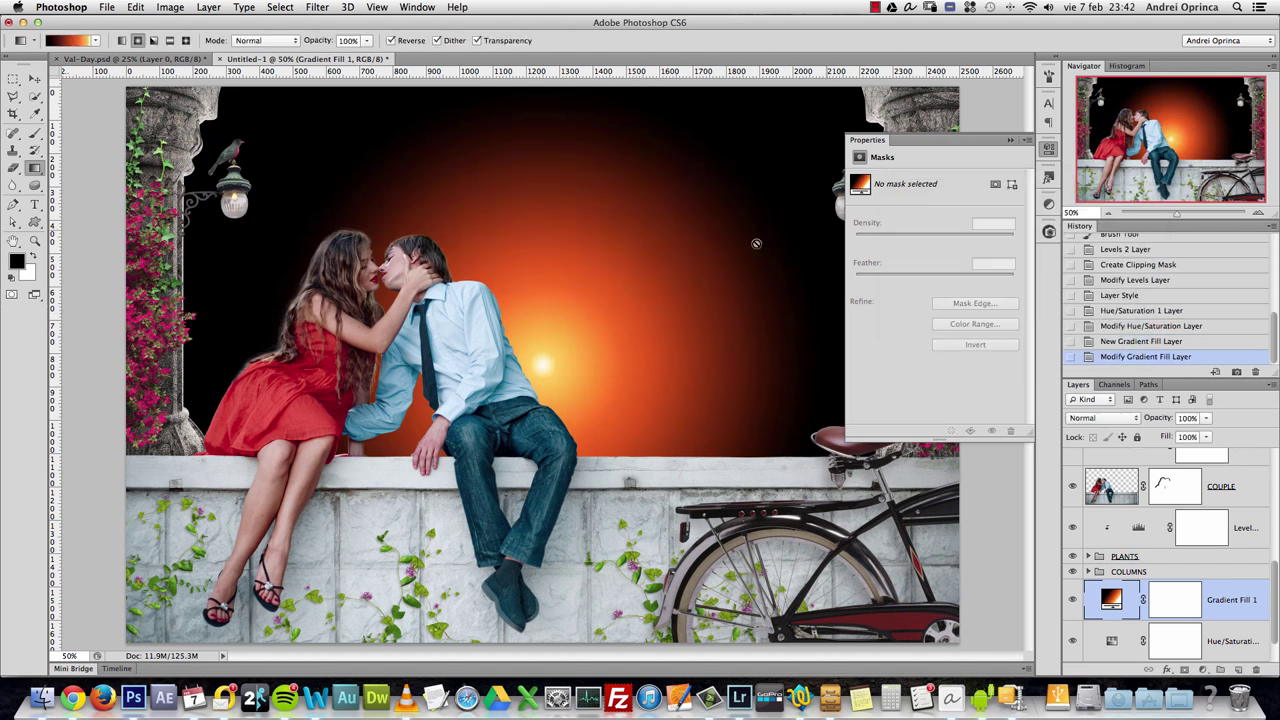
{"action": "left_click", "coordinate": [1012, 140]}
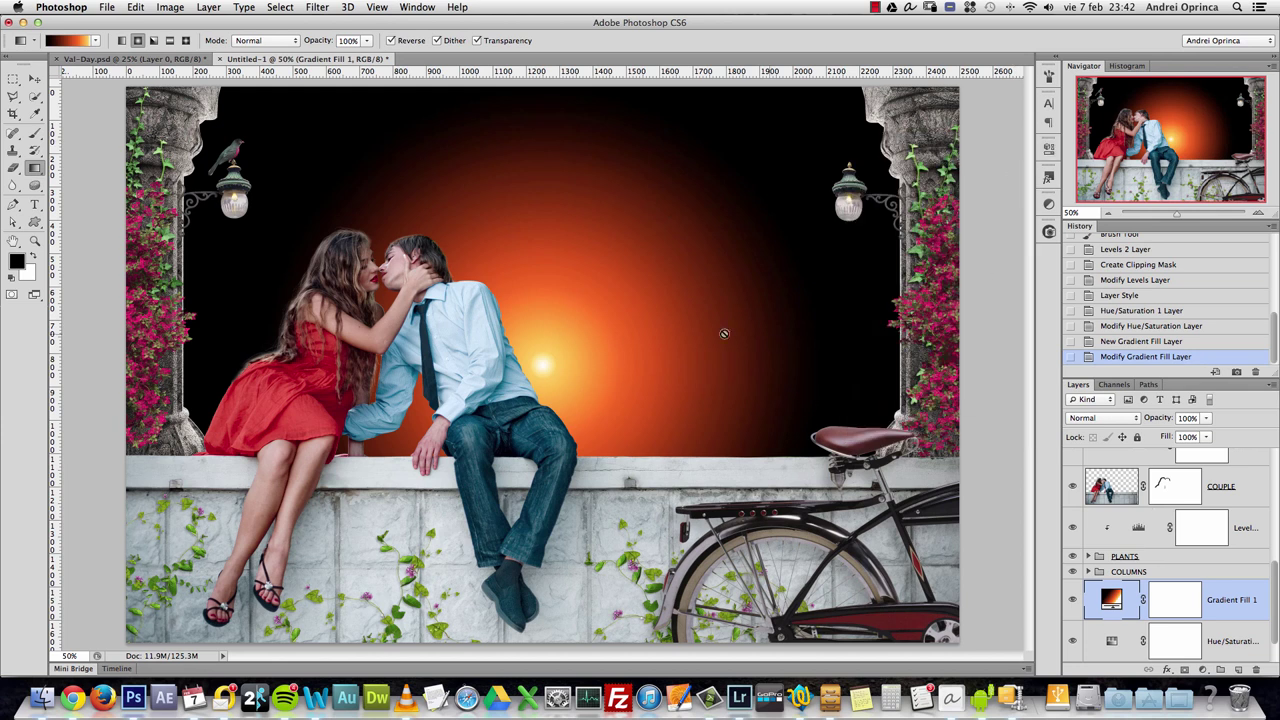
{"action": "left_click", "coordinate": [1102, 422]}
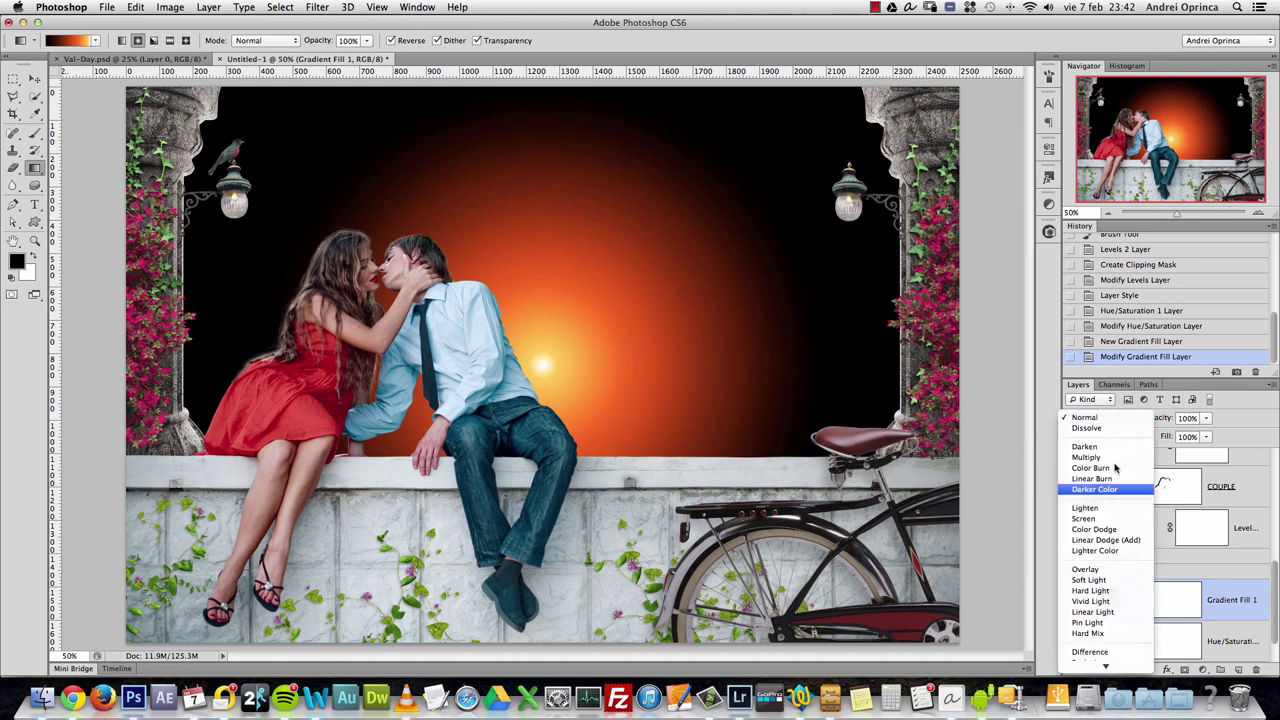
{"action": "left_click", "coordinate": [1105, 519]}
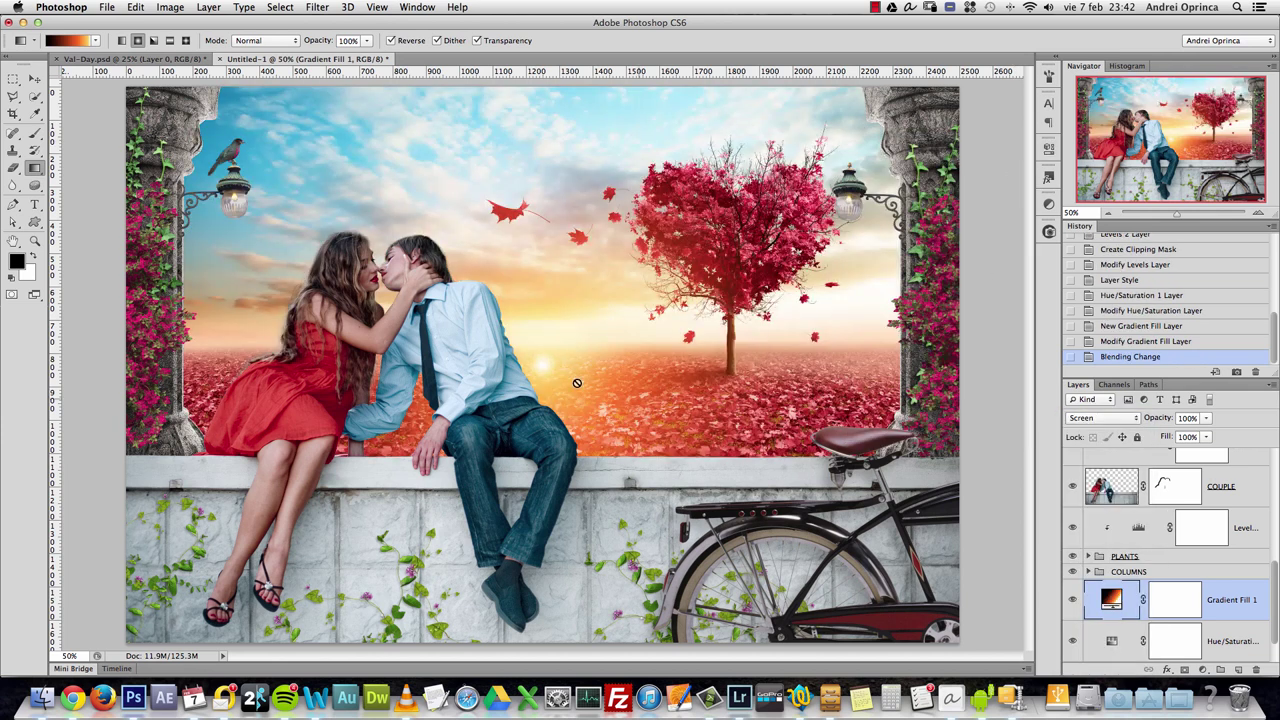
- Try to reposition the radial glow on the canvas with the Gradient tool
{"action": "double_click", "coordinate": [1112, 597]}
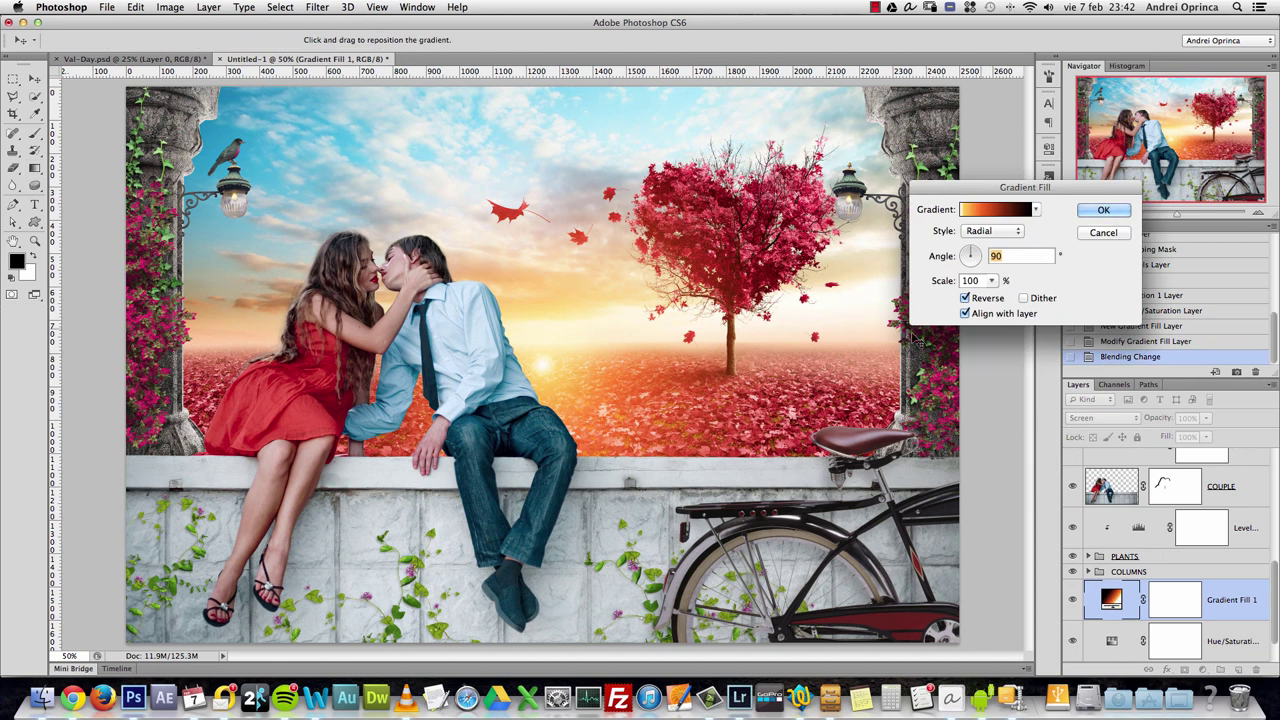
{"action": "left_click", "coordinate": [1103, 211]}
{"action": "key", "text": "g"}
{"action": "left_click", "coordinate": [575, 363]}
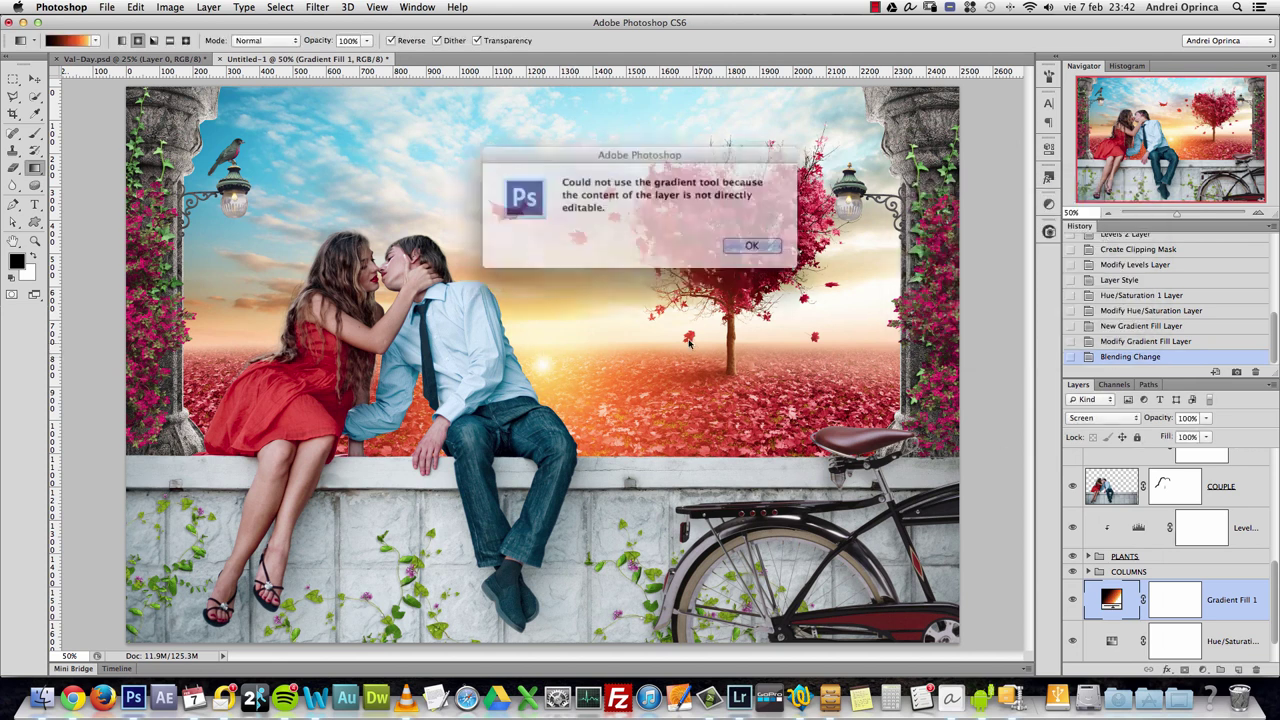
{"action": "left_click", "coordinate": [745, 245]}
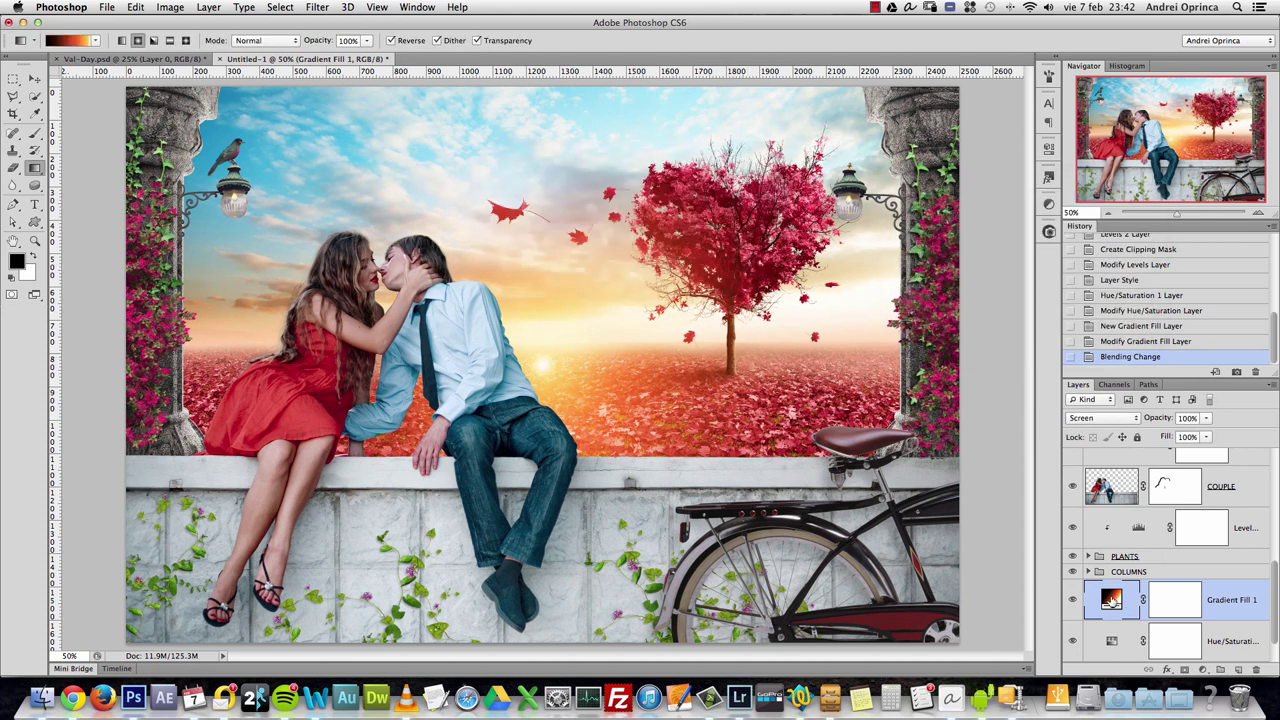
- Move the gradient fill's radial glow from the horizon behind the couple to the sky beside the right column
{"action": "double_click", "coordinate": [1118, 602]}
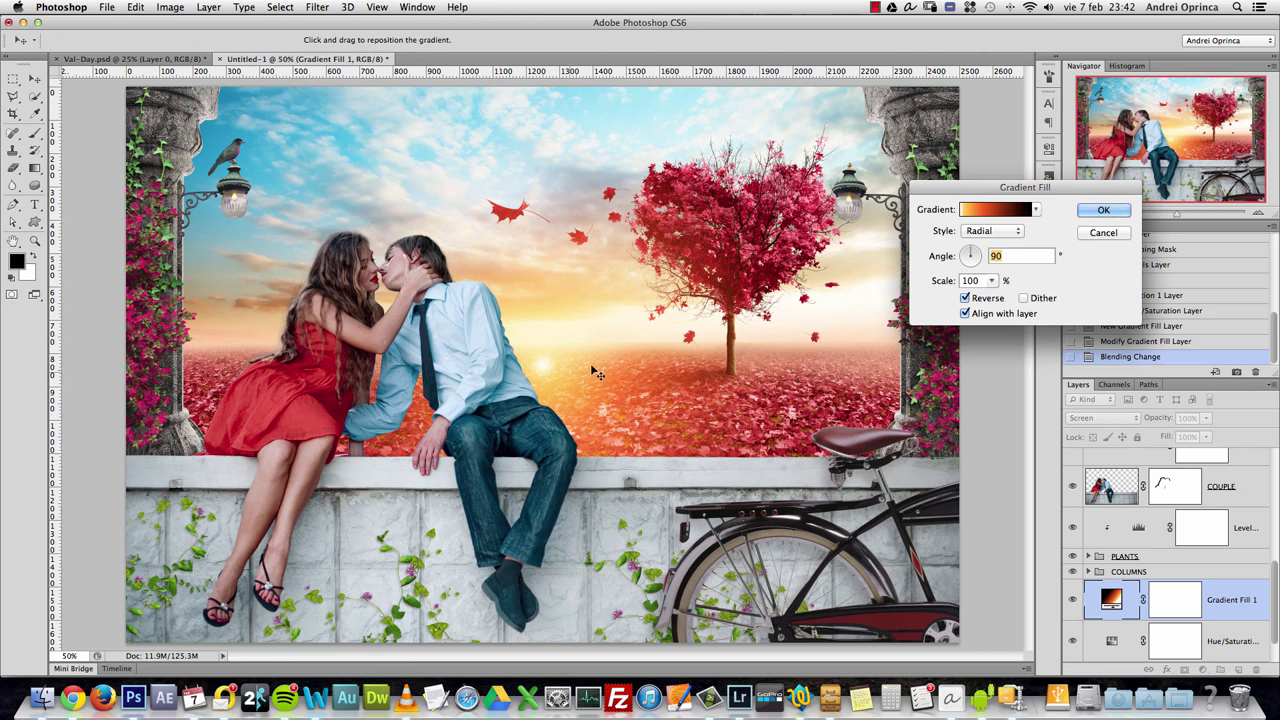
{"action": "left_click_drag", "start_coordinate": [648, 352], "coordinate": [967, 256]}
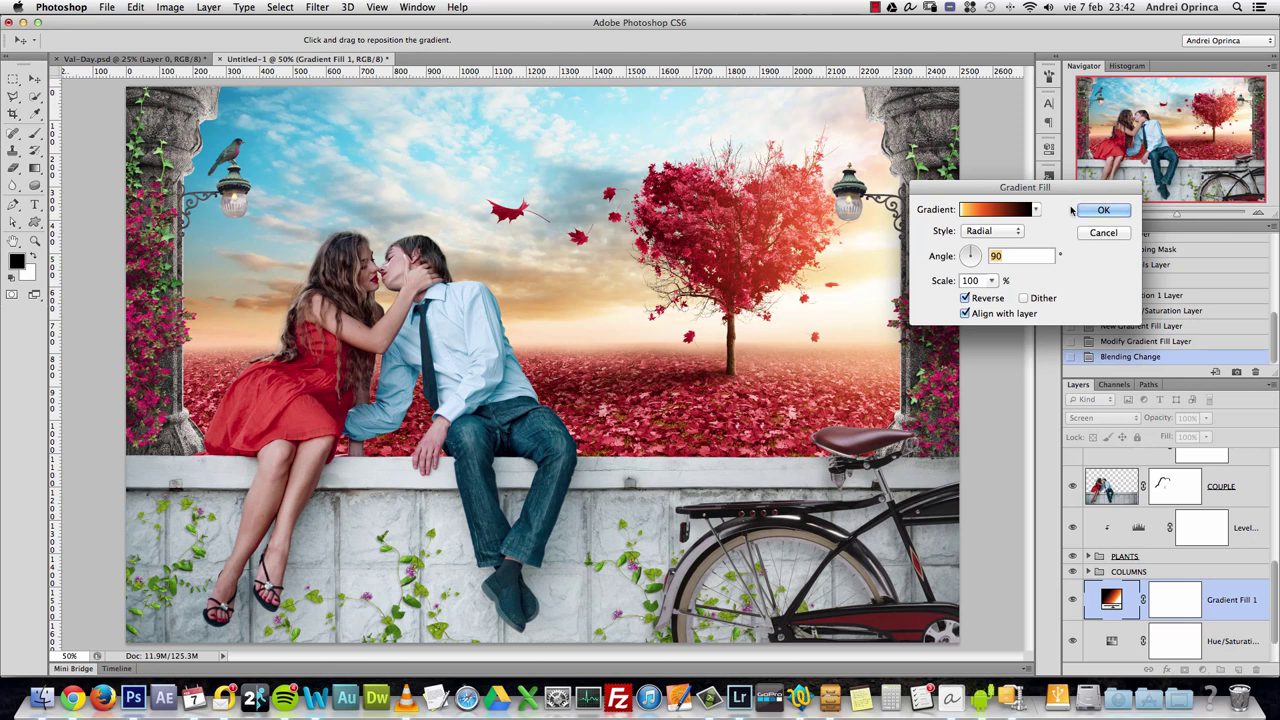
{"action": "left_click", "coordinate": [1101, 213]}
- Add a Gradient Map adjustment layer above the Bird layer at the top of the layer stack
{"action": "left_click_drag", "start_coordinate": [1274, 574], "coordinate": [1276, 444]}
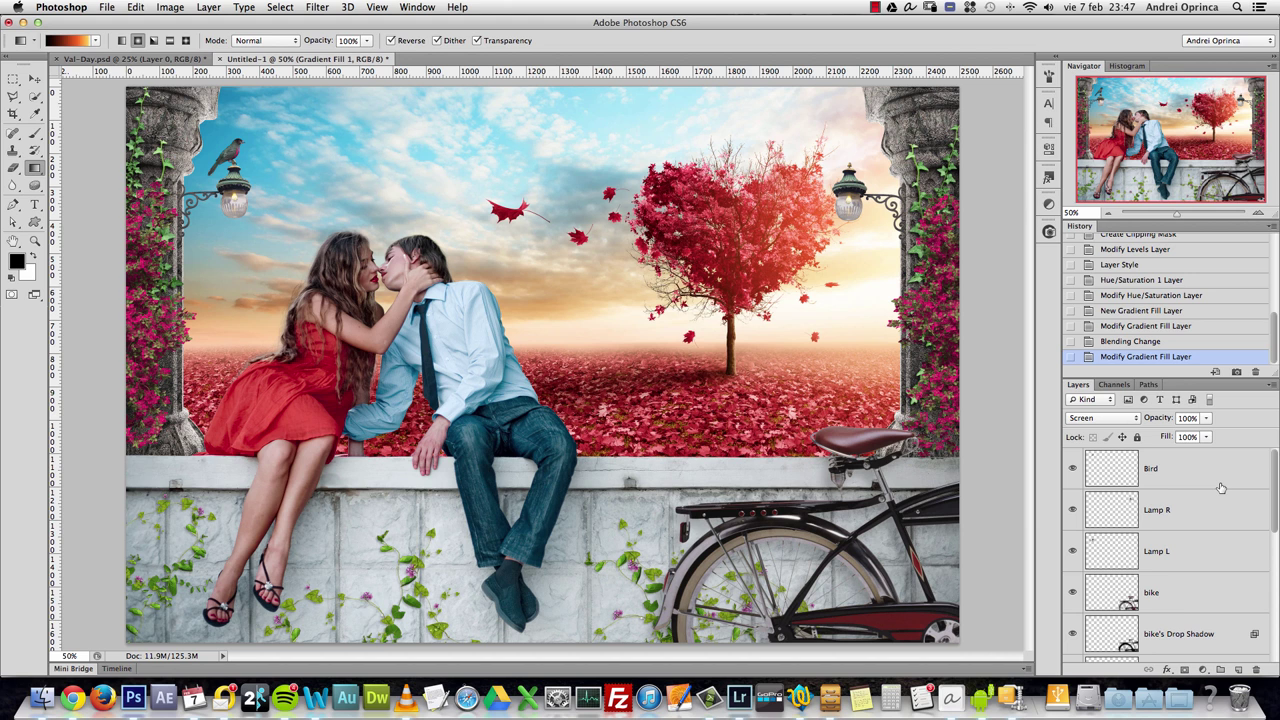
{"action": "left_click", "coordinate": [1219, 472]}
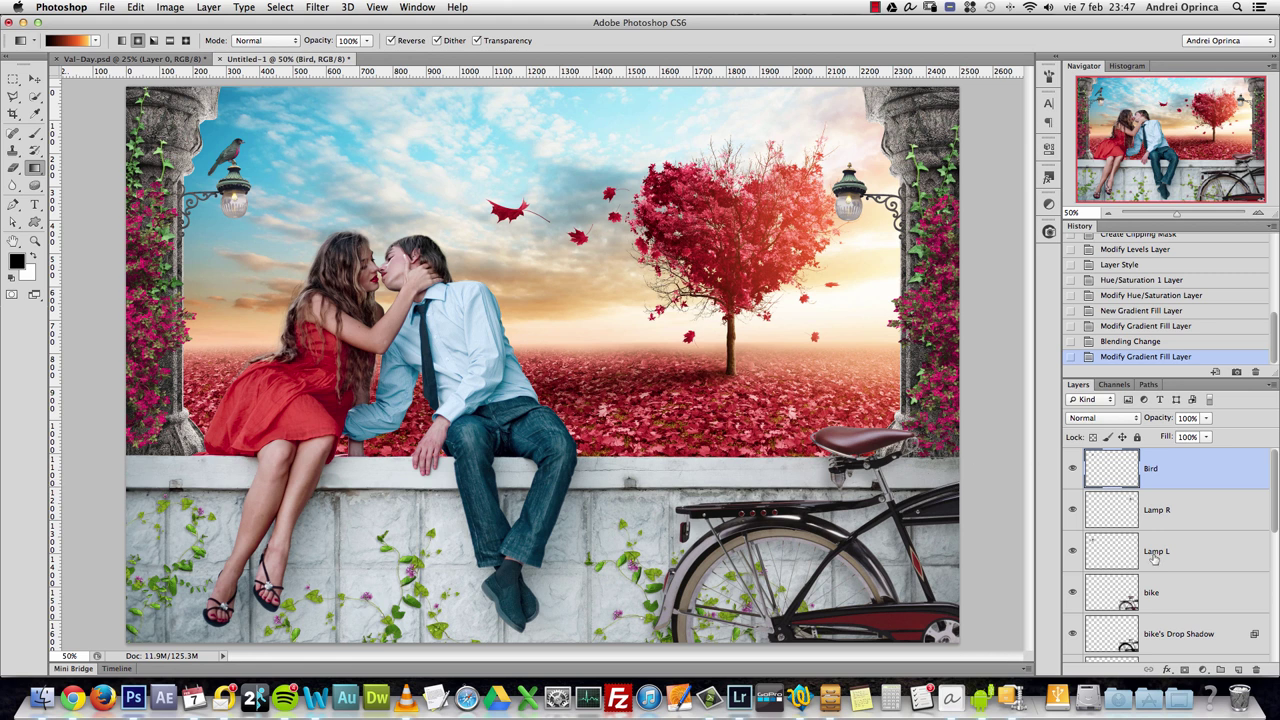
{"action": "left_click", "coordinate": [1204, 668]}
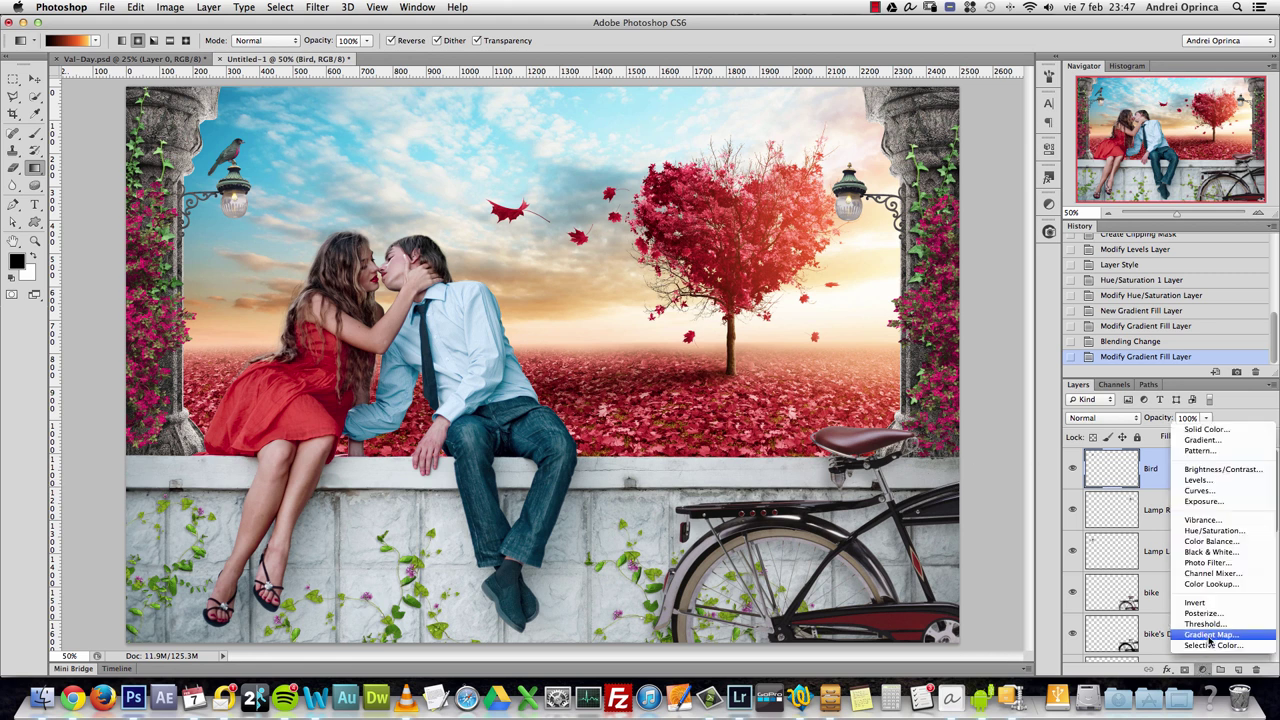
{"action": "left_click", "coordinate": [1210, 635]}
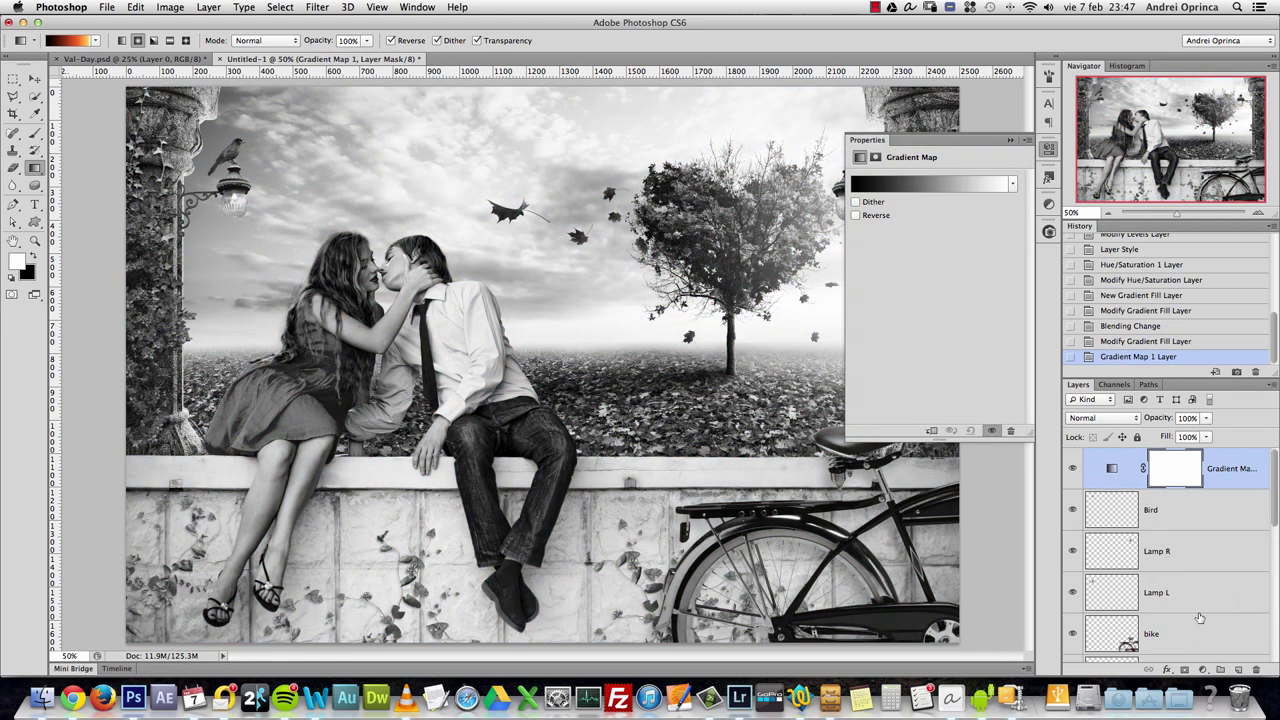
- Replace the gradient map's presets with the Photographic Toning set without saving the current ones, and apply its dark-to-pink preset
{"action": "left_click", "coordinate": [992, 187]}
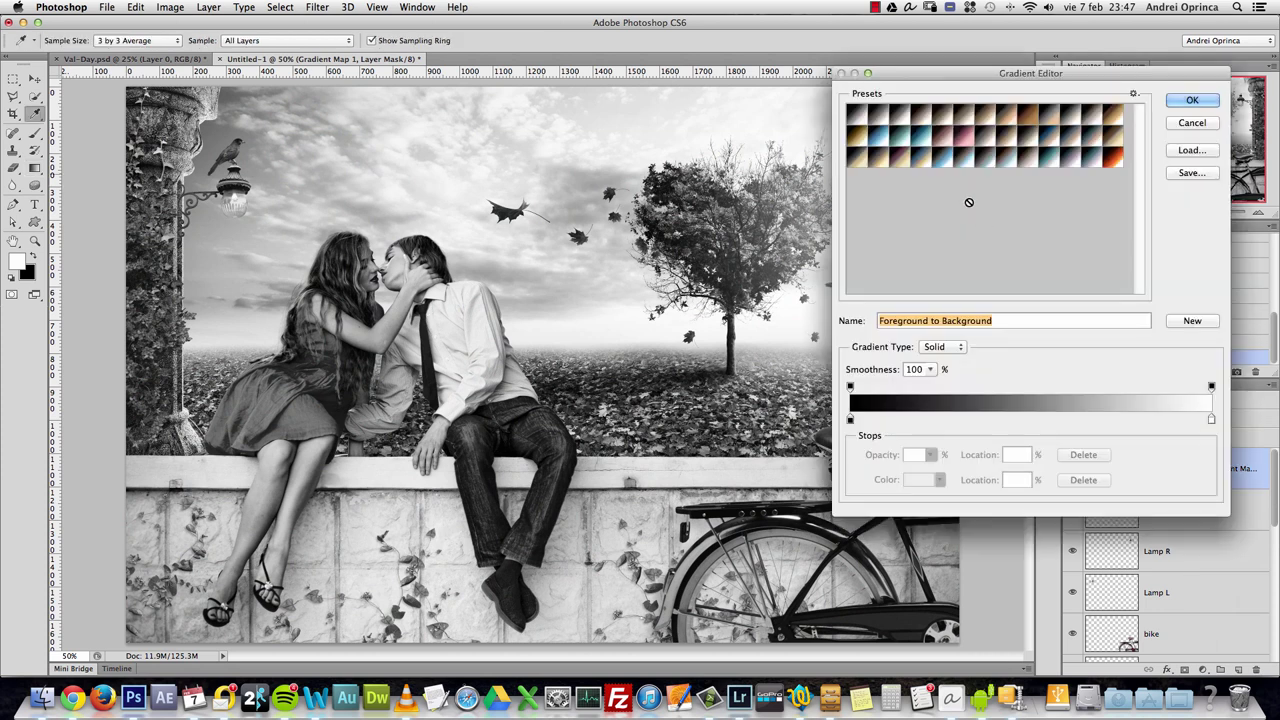
{"action": "left_click", "coordinate": [1134, 95]}
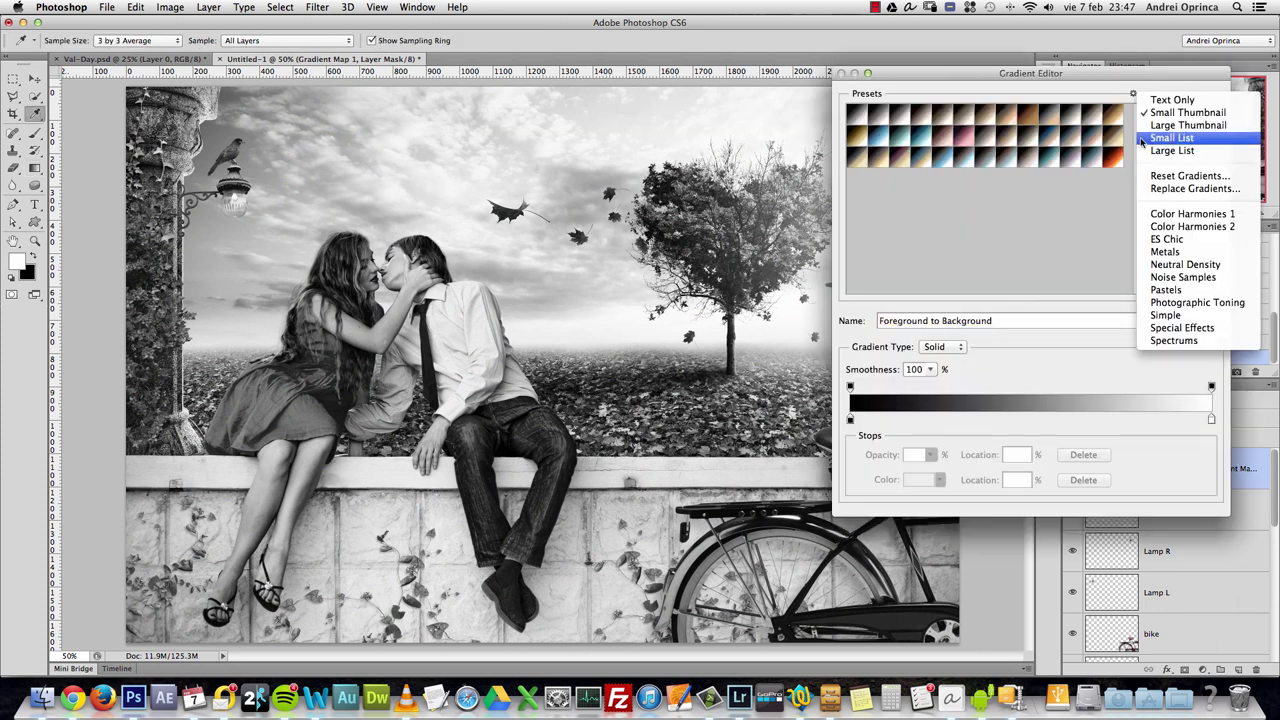
{"action": "left_click", "coordinate": [1197, 303]}
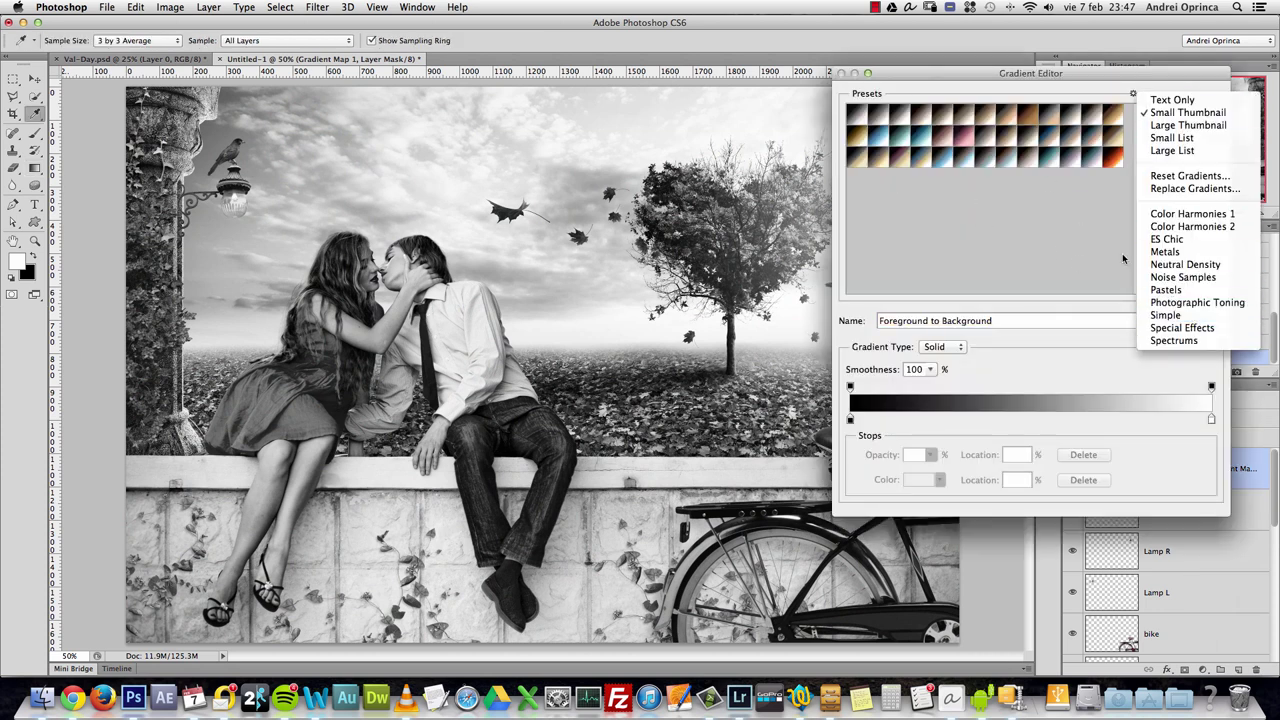
{"action": "left_click_drag", "start_coordinate": [1140, 78], "coordinate": [952, 63]}
{"action": "left_click", "coordinate": [945, 79]}
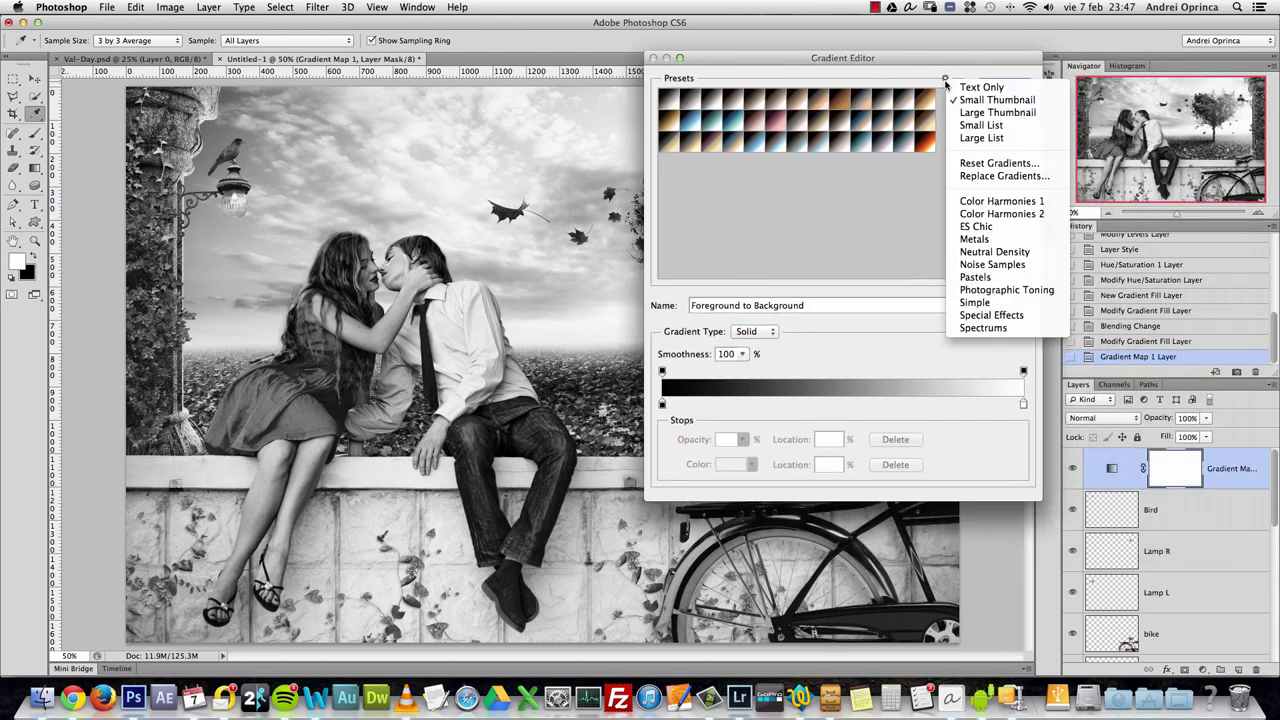
{"action": "left_click", "coordinate": [828, 195]}
{"action": "left_click", "coordinate": [945, 79]}
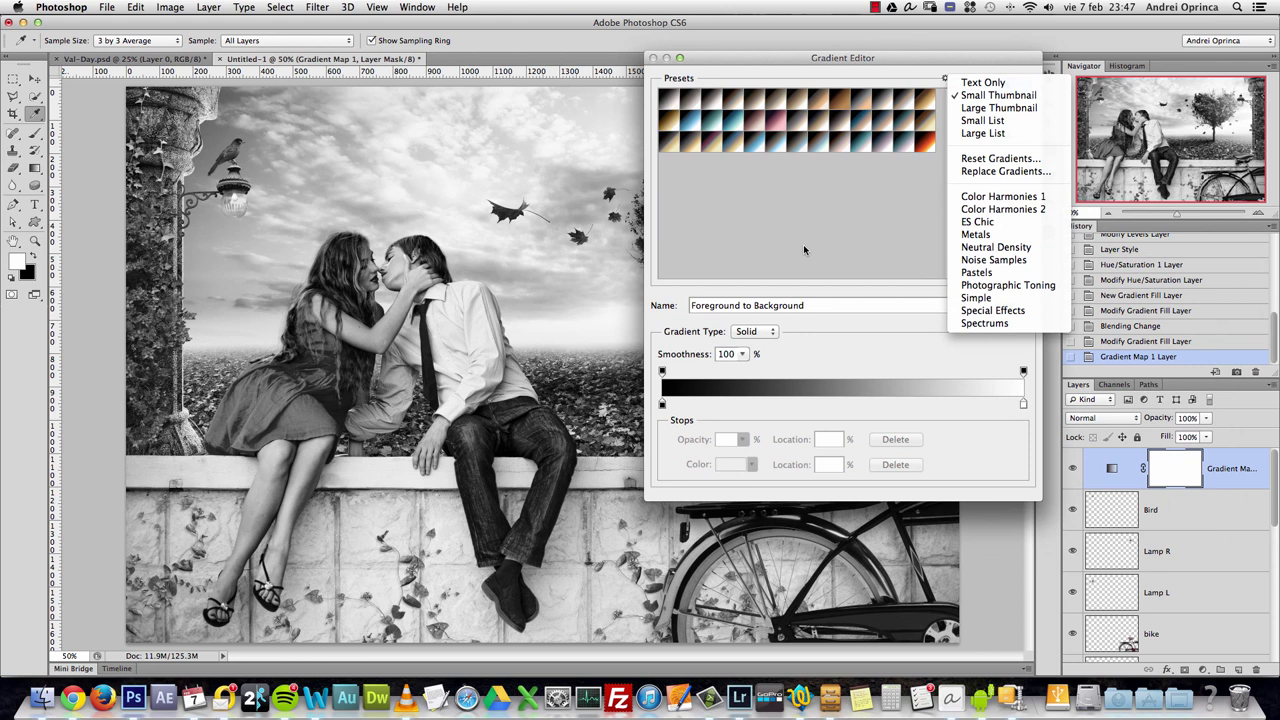
{"action": "left_click", "coordinate": [998, 286]}
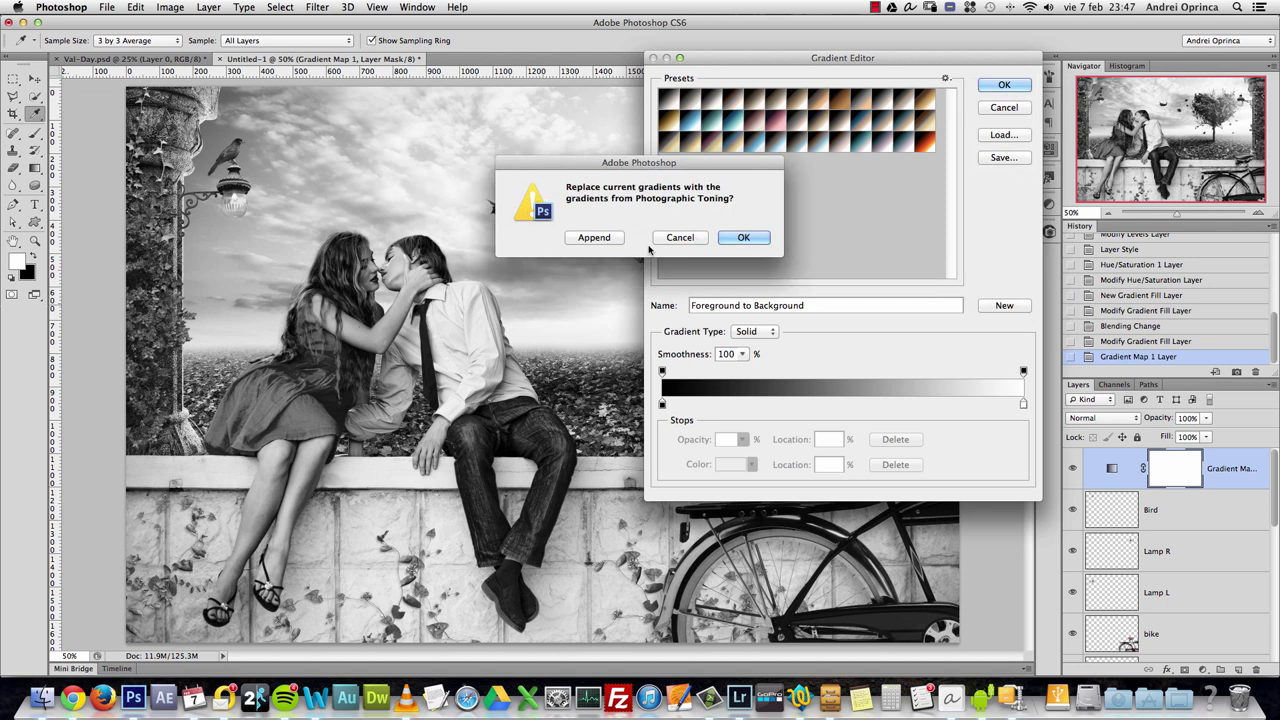
{"action": "left_click", "coordinate": [730, 237]}
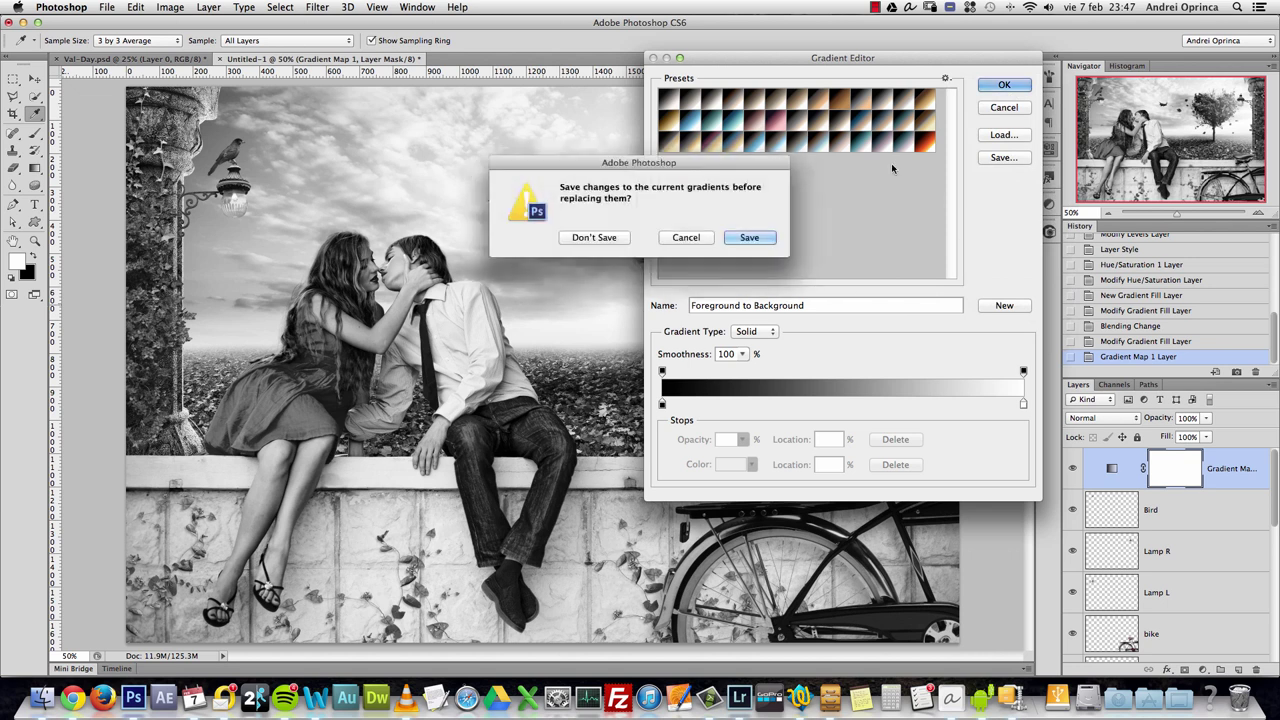
{"action": "left_click", "coordinate": [612, 242]}
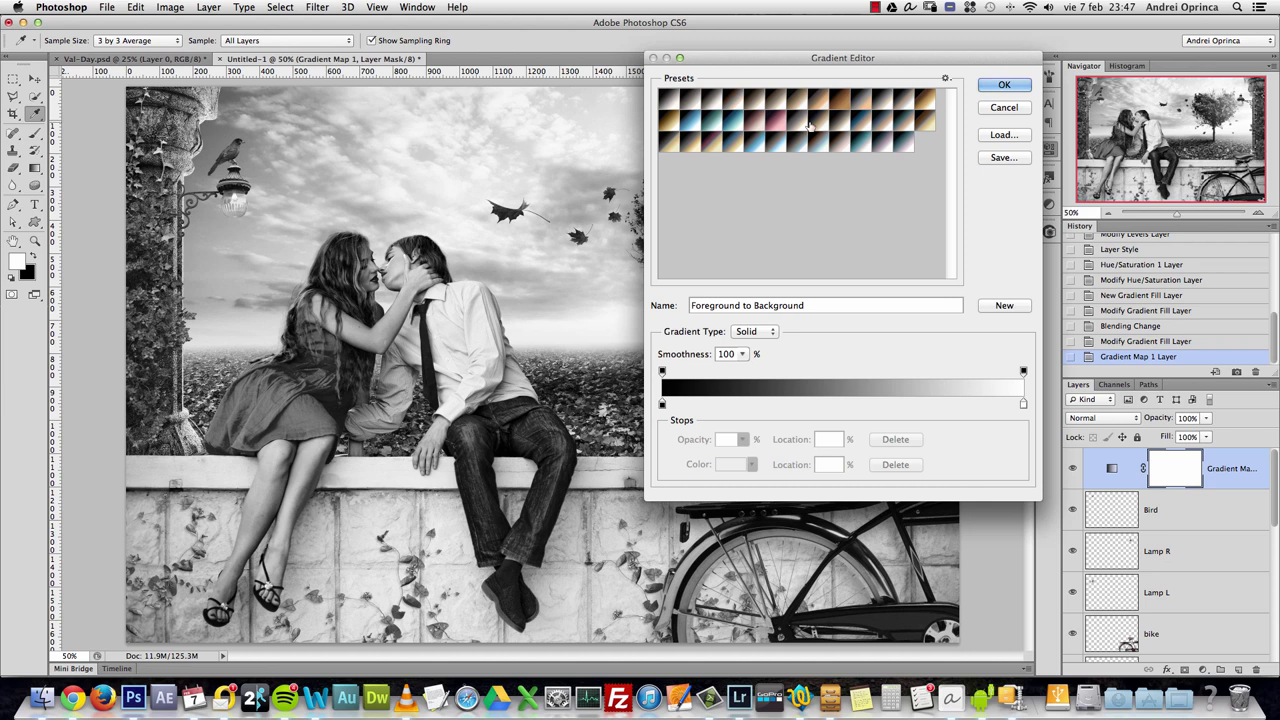
{"action": "left_click", "coordinate": [776, 124]}
{"action": "key", "text": "Return"}
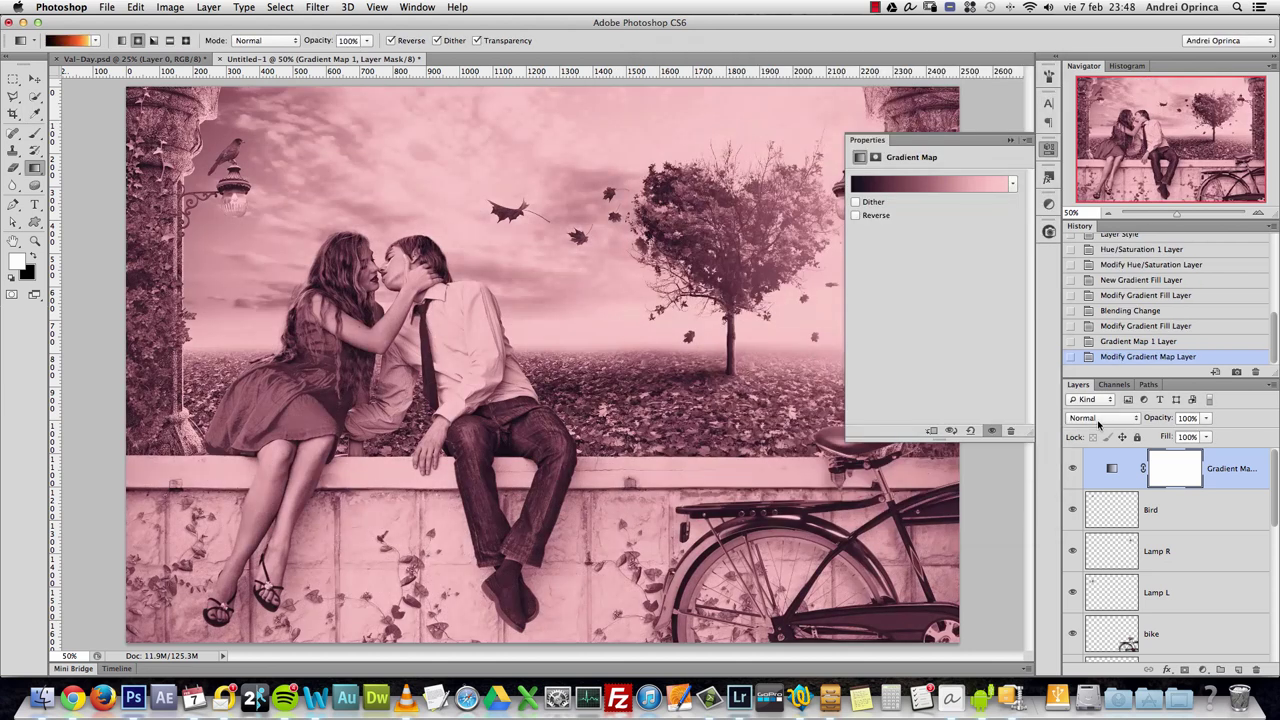
- Set the Gradient Map layer's blend mode to Color and its opacity to 15%, and collapse its properties
{"action": "left_click", "coordinate": [1103, 419]}
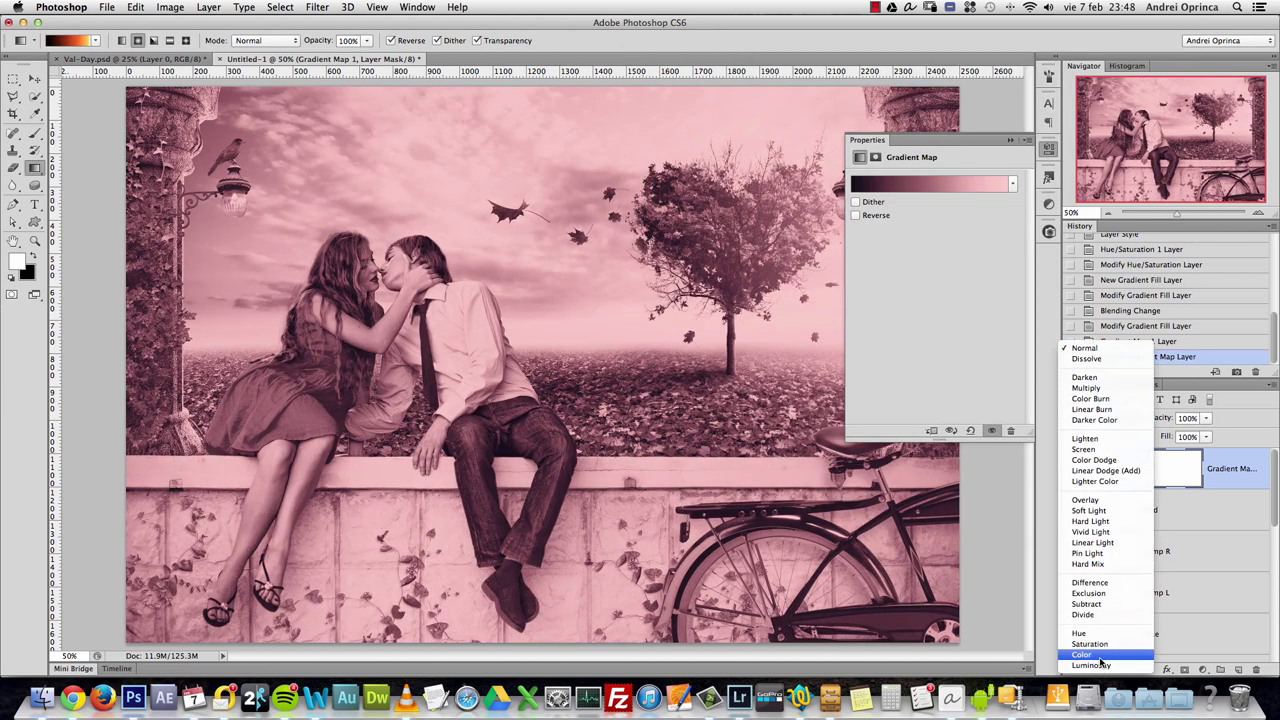
{"action": "left_click", "coordinate": [1100, 655]}
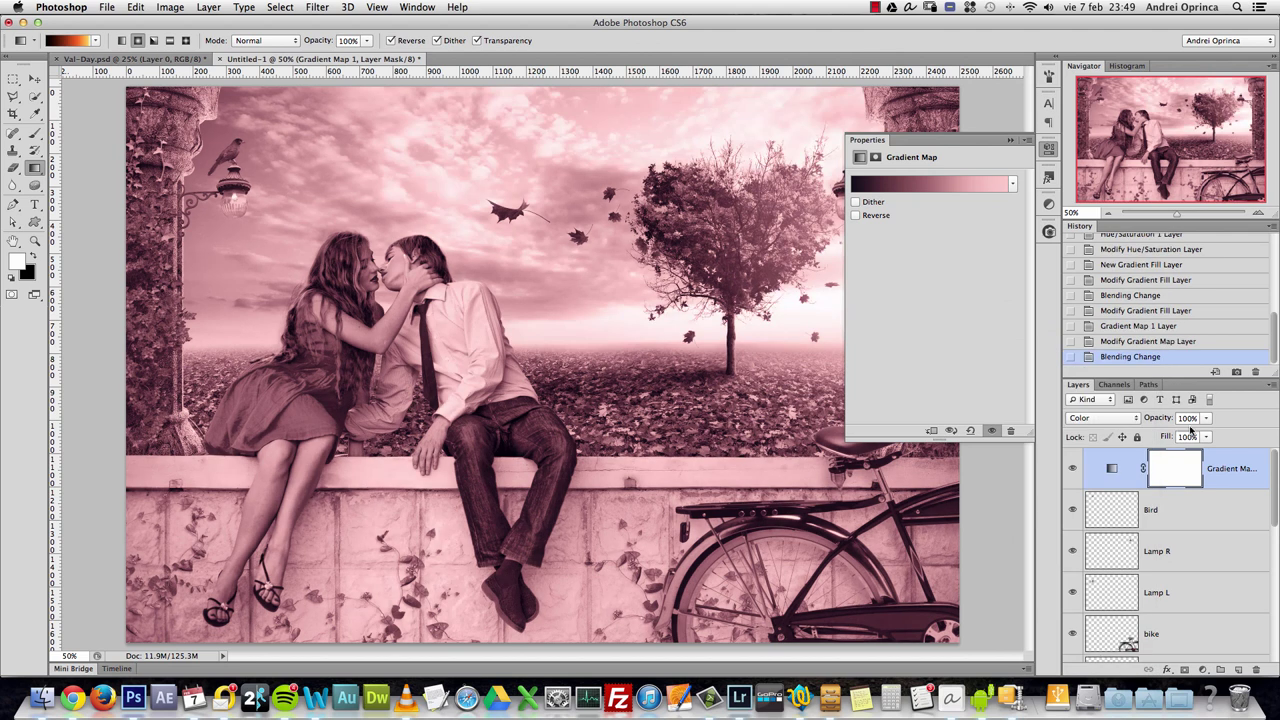
{"action": "left_click", "coordinate": [1193, 417]}
{"action": "type", "text": "15"}
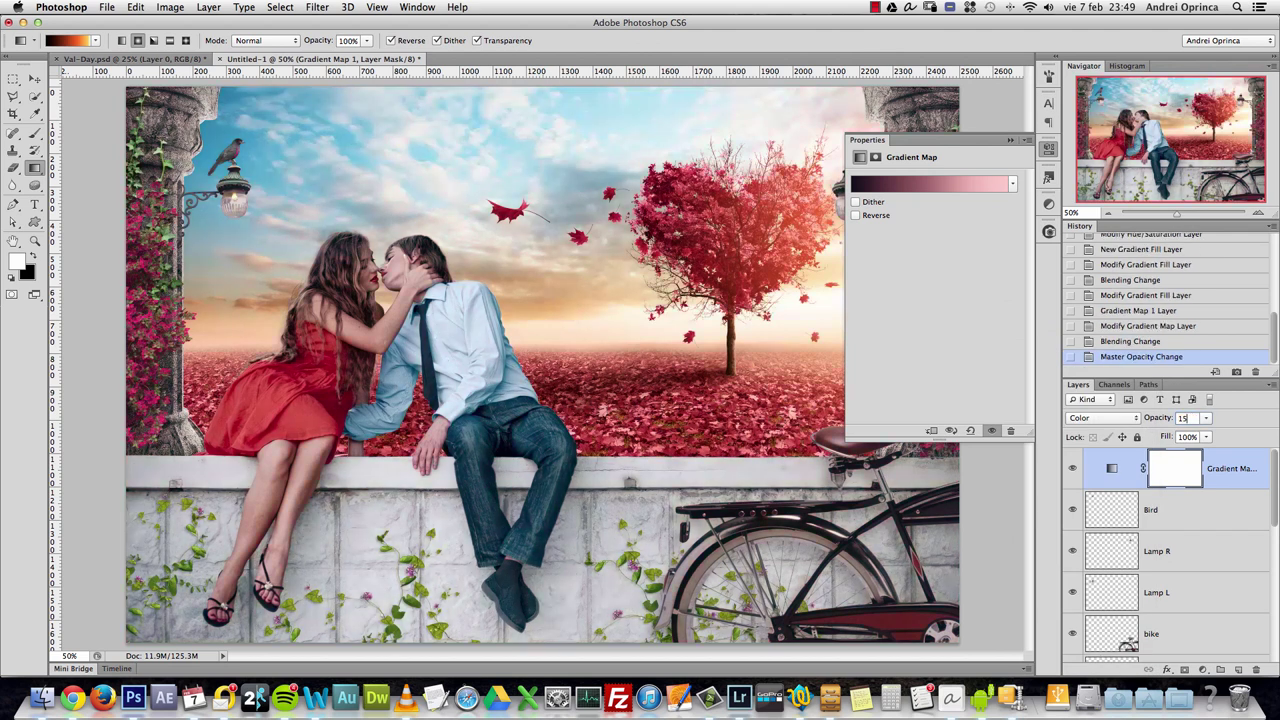
{"action": "left_click", "coordinate": [1010, 139]}
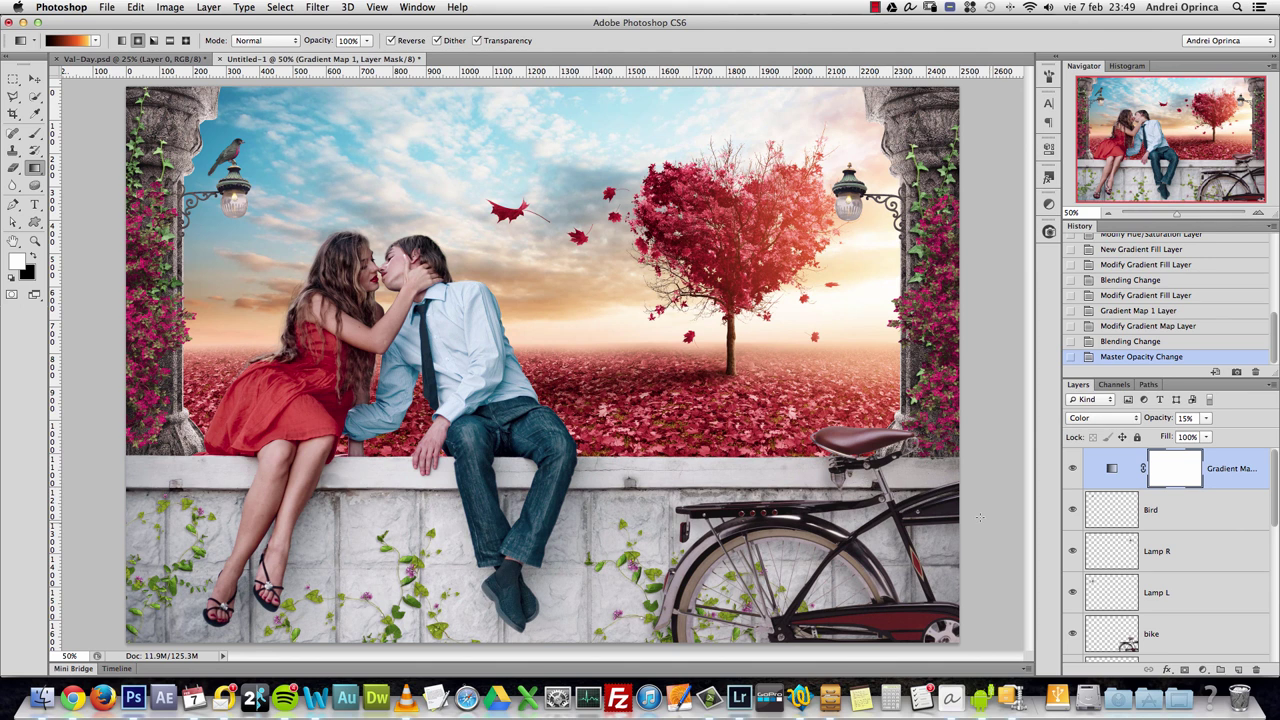
- Add a Selective Color adjustment layer above the Gradient Map layer and target its Reds range
{"action": "left_click", "coordinate": [1202, 669]}
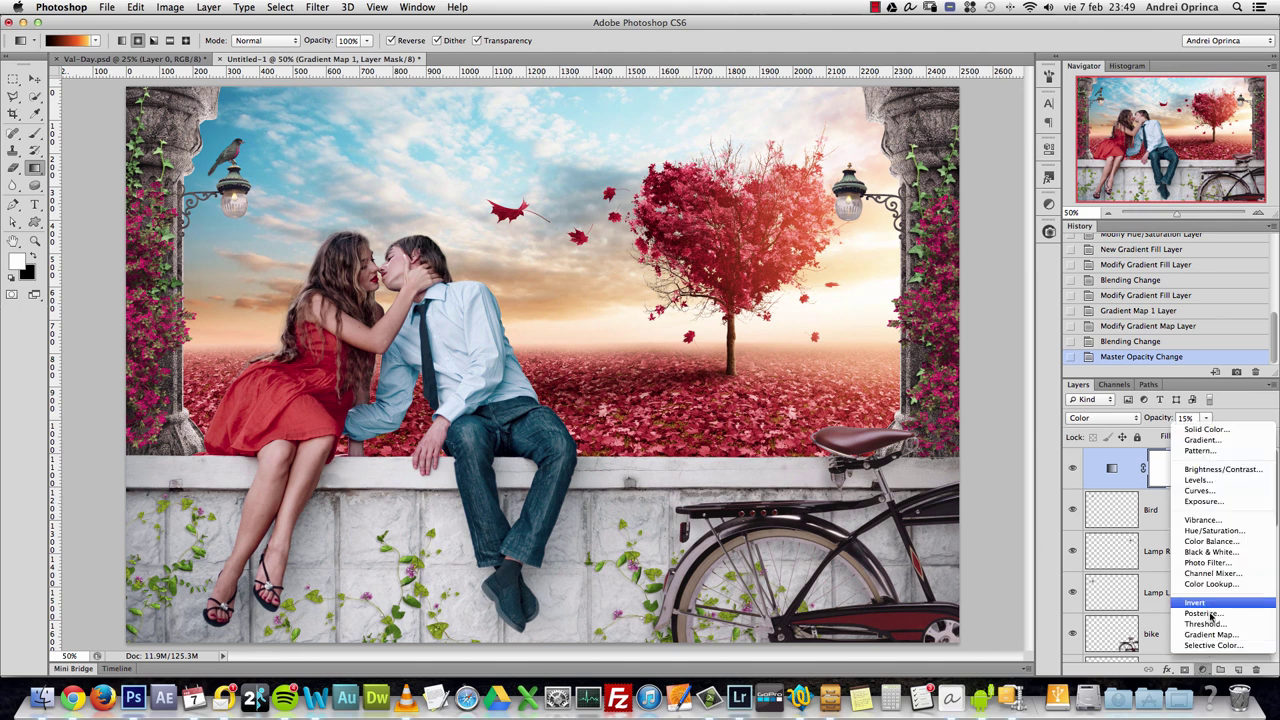
{"action": "left_click", "coordinate": [1213, 645]}
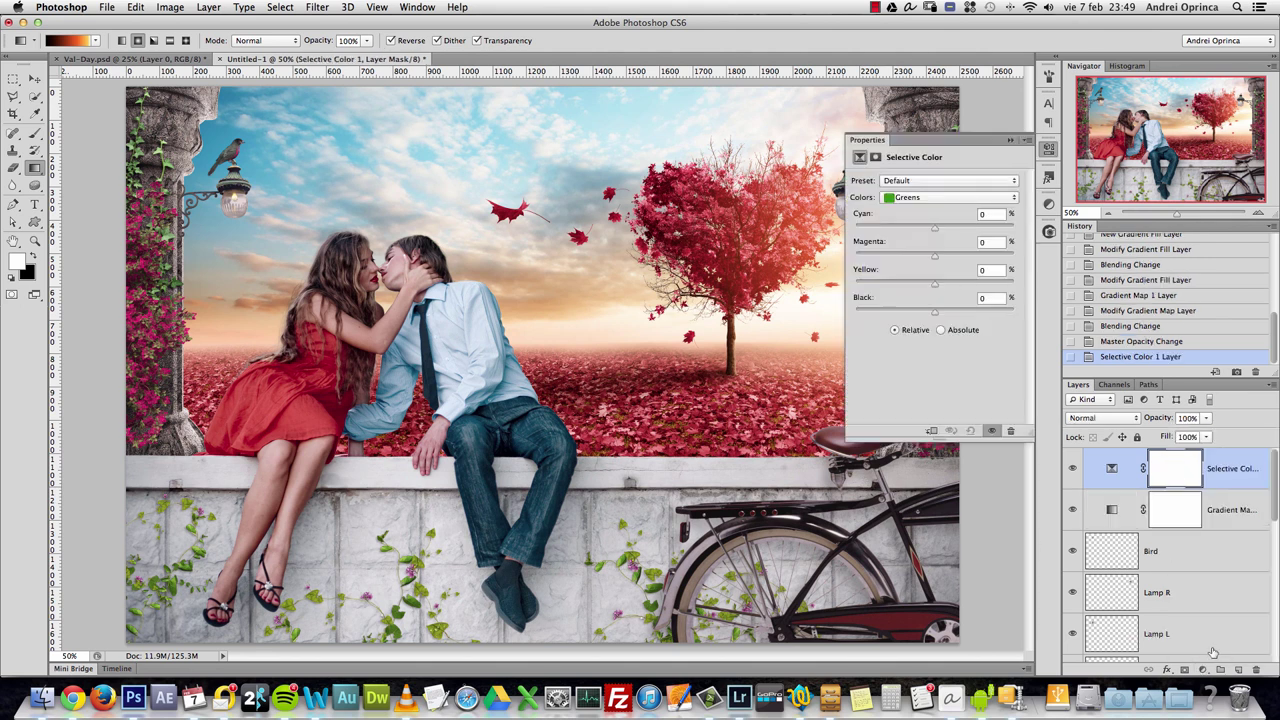
{"action": "left_click", "coordinate": [947, 201]}
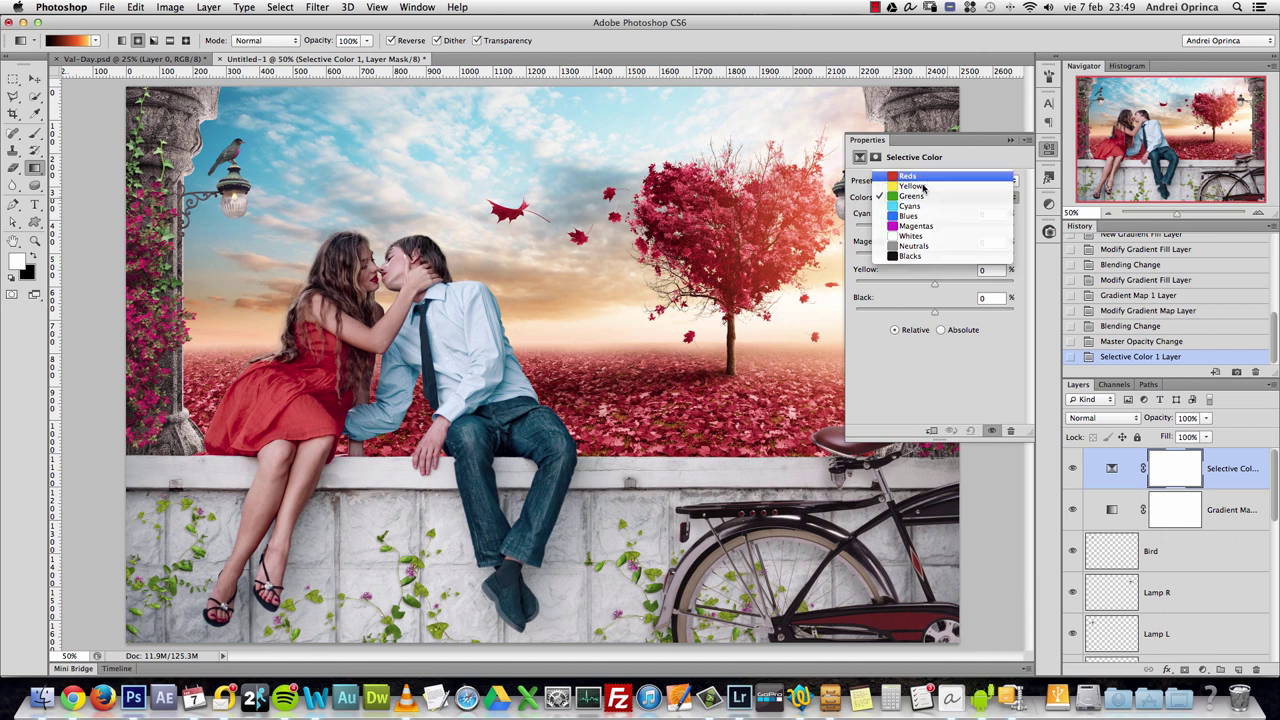
{"action": "left_click", "coordinate": [918, 177]}
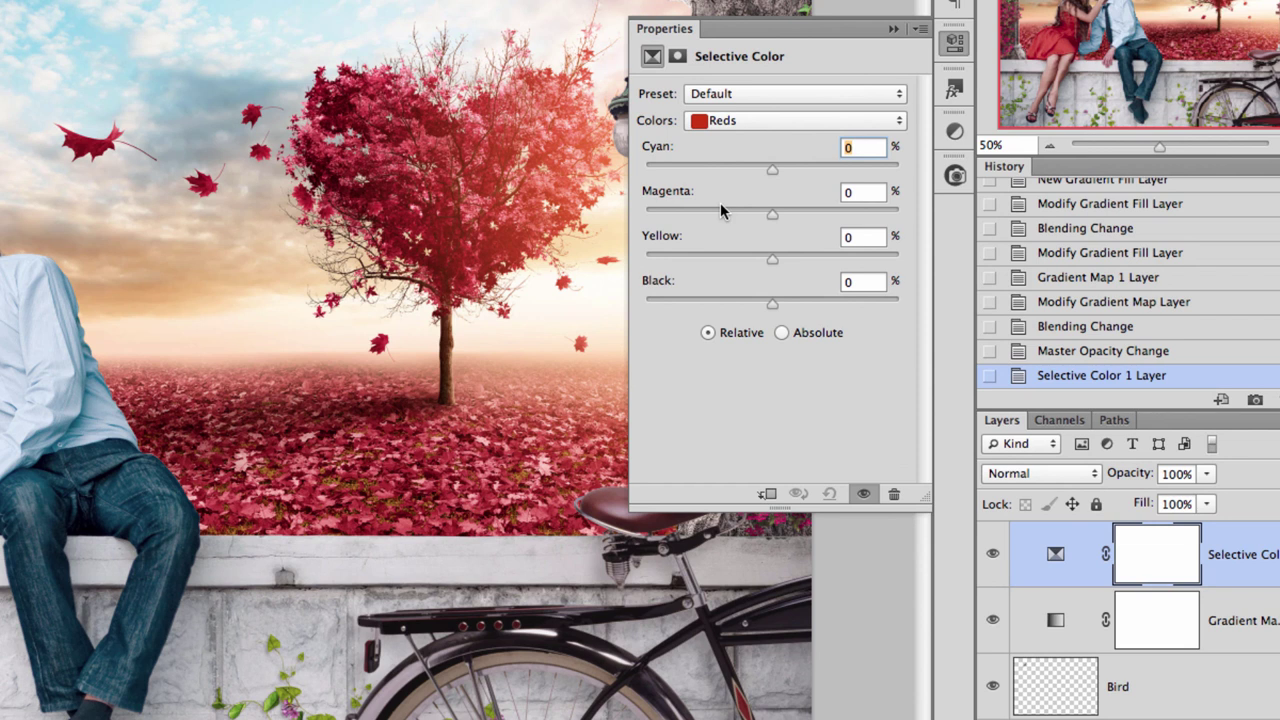
- Set the Reds in the Selective Color adjustment to Cyan -18%, Magenta -3% and Yellow -12%
{"action": "type", "text": "-18"}
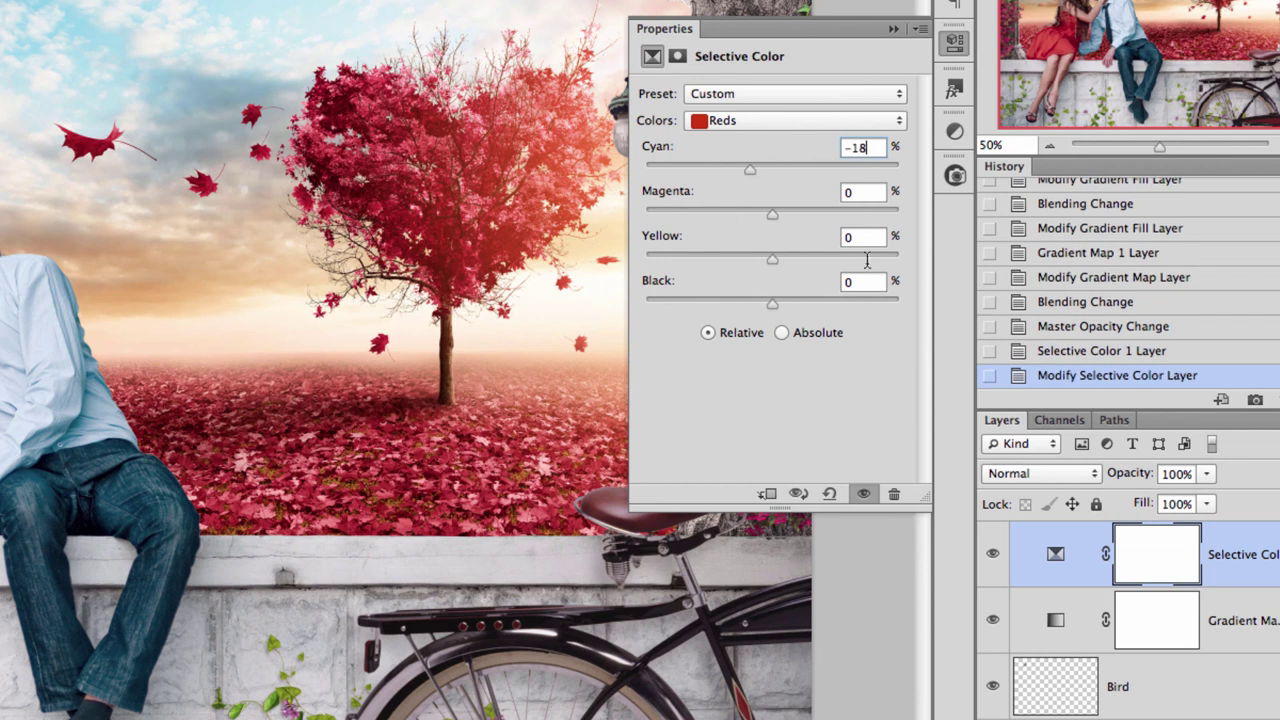
{"action": "key", "text": "Tab"}
{"action": "type", "text": "-3"}
{"action": "key", "text": "Tab"}
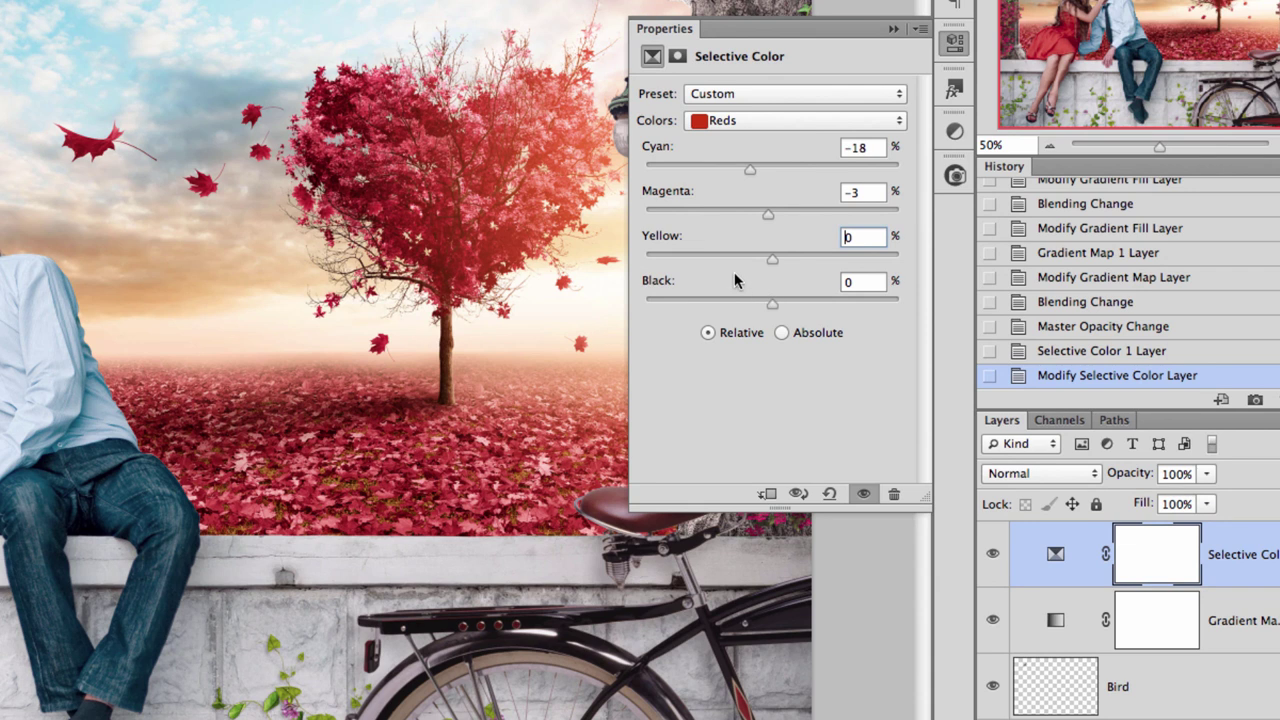
{"action": "key", "text": "BackSpace"}
{"action": "type", "text": "-"}
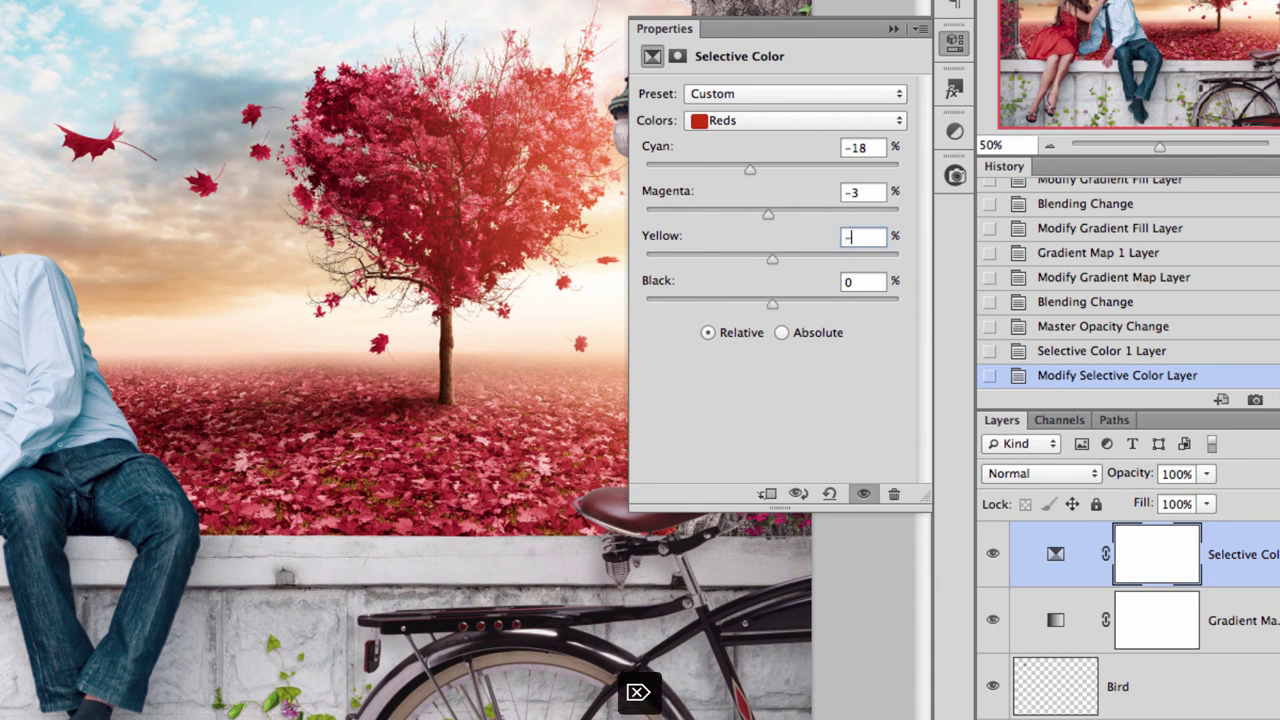
{"action": "type", "text": "12"}
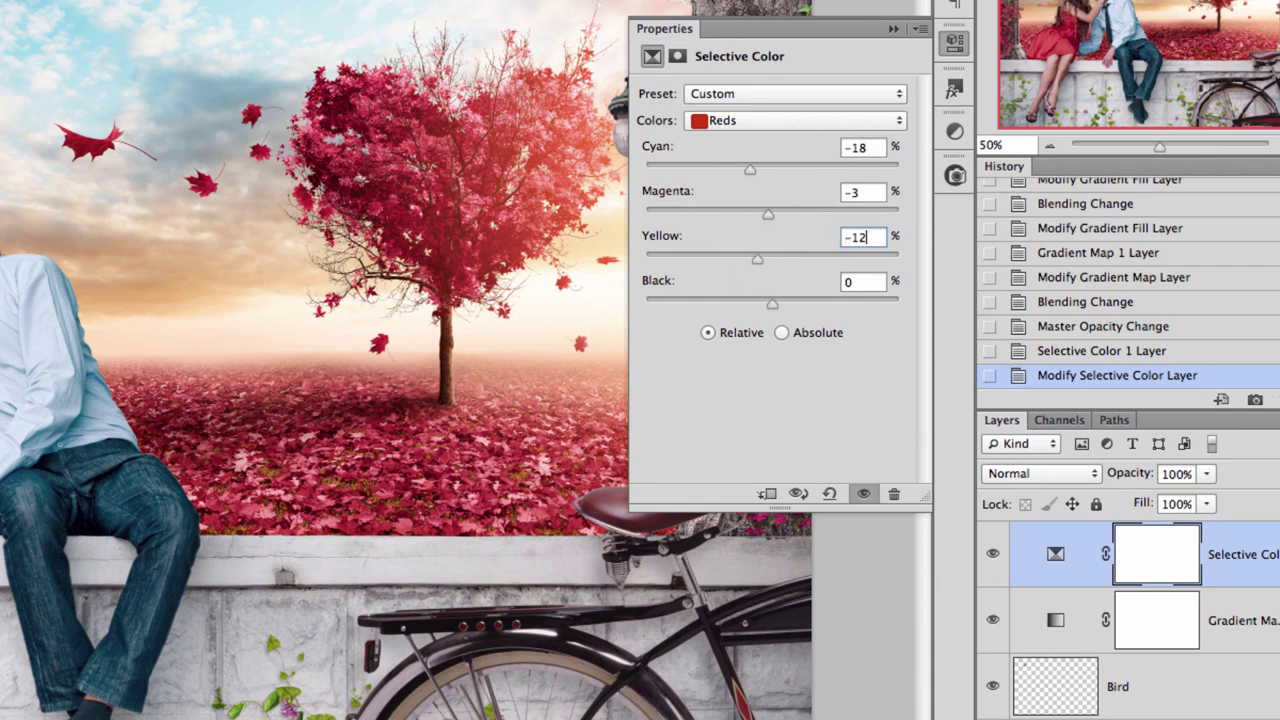
- Try different Black amounts for the Reds and settle on -17%
{"action": "left_click", "coordinate": [855, 281]}
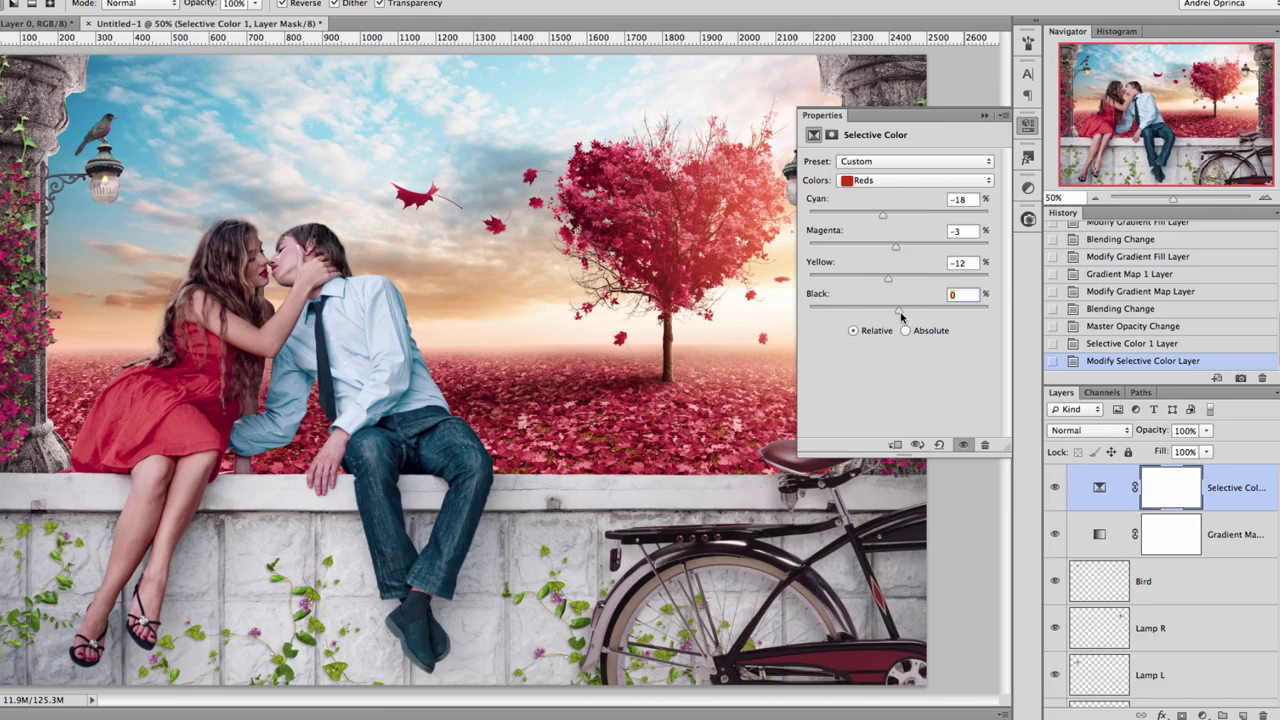
{"action": "type", "text": "-8"}
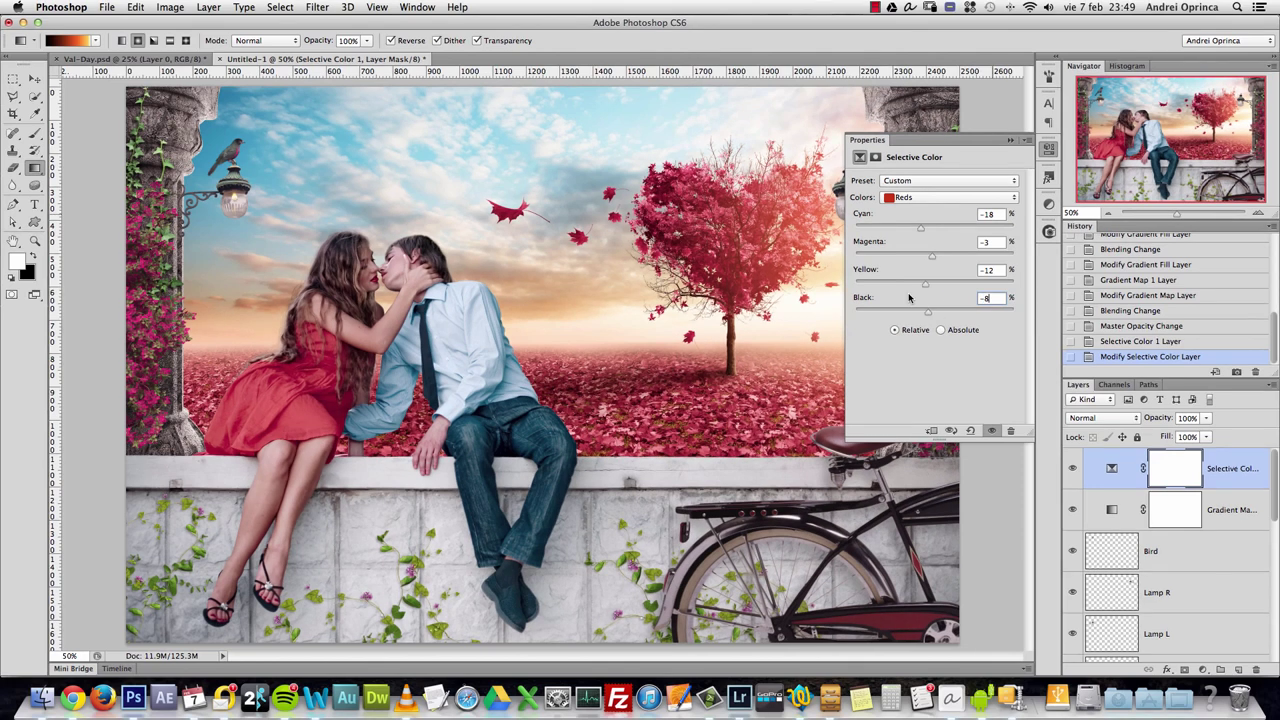
{"action": "left_click_drag", "start_coordinate": [926, 313], "coordinate": [867, 313]}
{"action": "mouse_move", "coordinate": [936, 312]}
{"action": "left_mouse_down"}
{"action": "mouse_move", "coordinate": [884, 312]}
{"action": "mouse_move", "coordinate": [920, 314]}
{"action": "left_mouse_up"}
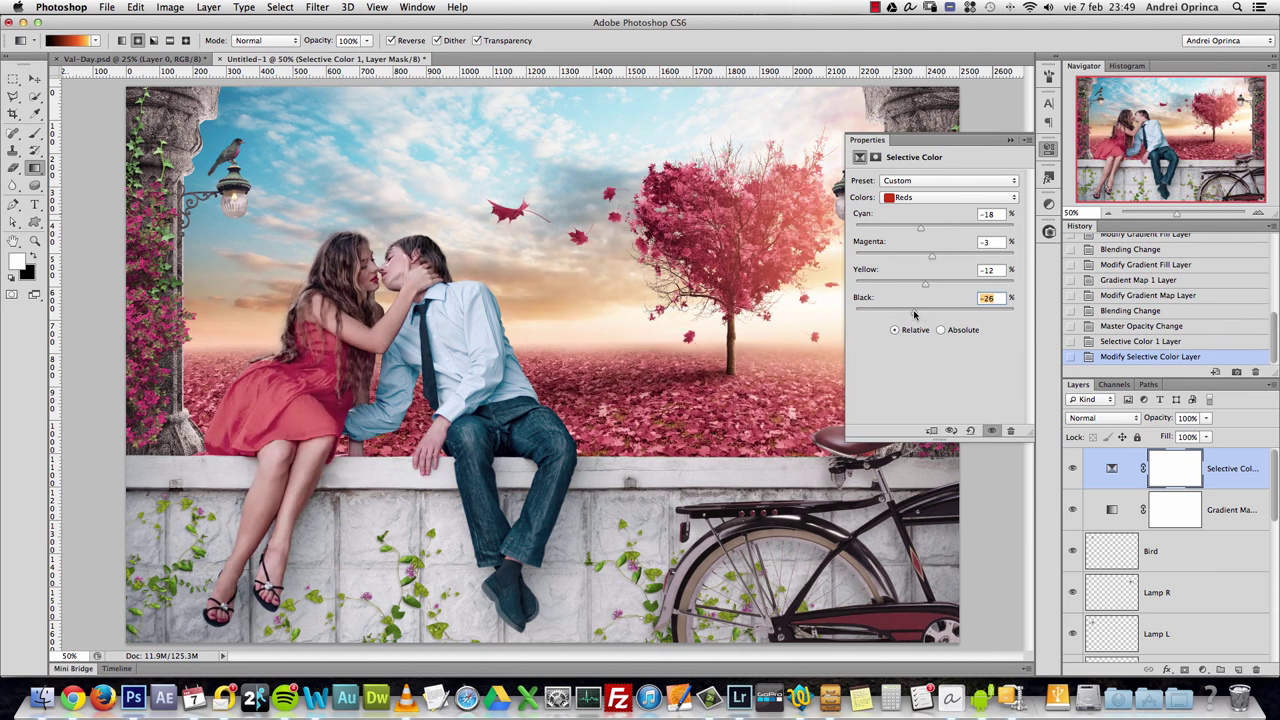
{"action": "left_click_drag", "start_coordinate": [913, 314], "coordinate": [902, 314]}
{"action": "mouse_move", "coordinate": [912, 314]}
{"action": "left_mouse_down"}
{"action": "mouse_move", "coordinate": [974, 316]}
{"action": "mouse_move", "coordinate": [922, 314]}
{"action": "left_mouse_up"}
- Set the Selective Color adjustment's Yellows to Cyan 9%, Magenta -19% and Yellow -31%, and collapse its properties
{"action": "left_click", "coordinate": [936, 204]}
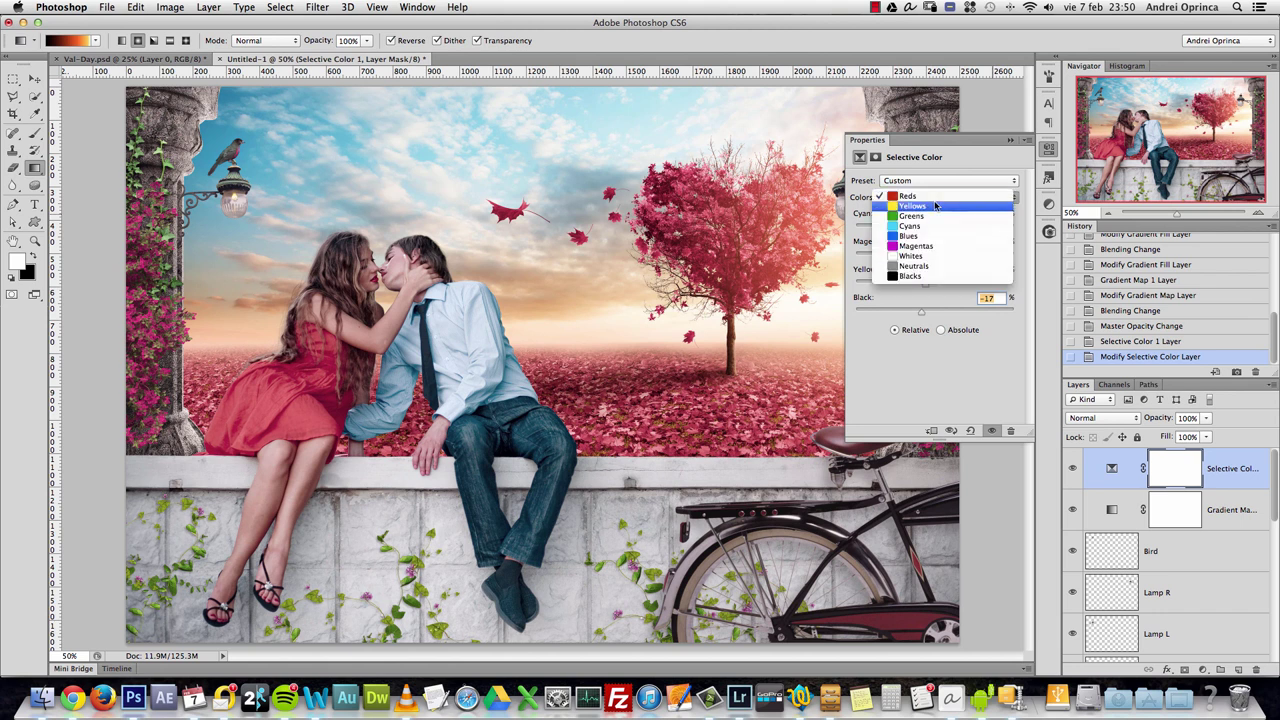
{"action": "left_click", "coordinate": [936, 205]}
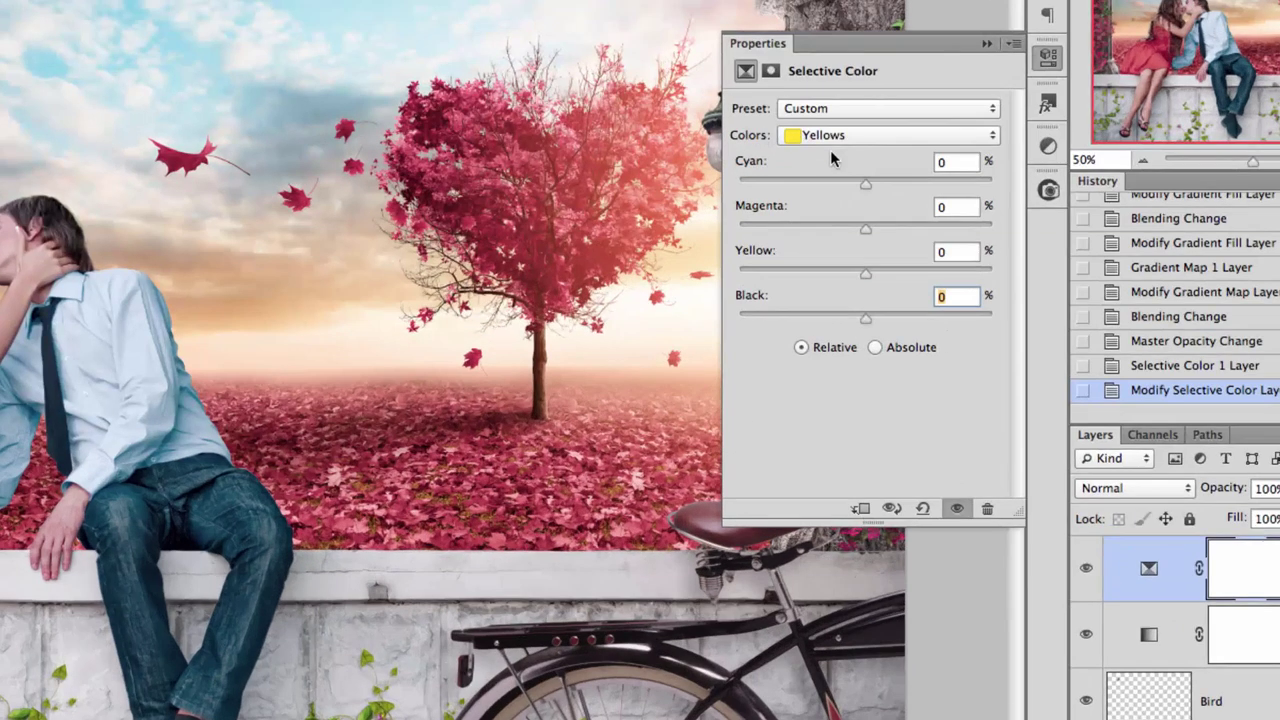
{"action": "type", "text": "9"}
{"action": "key", "text": "BackSpace"}
{"action": "type", "text": "0"}
{"action": "key", "text": "Tab"}
{"action": "type", "text": "9"}
{"action": "key", "text": "Tab"}
{"action": "type", "text": "-19"}
{"action": "key", "text": "Tab"}
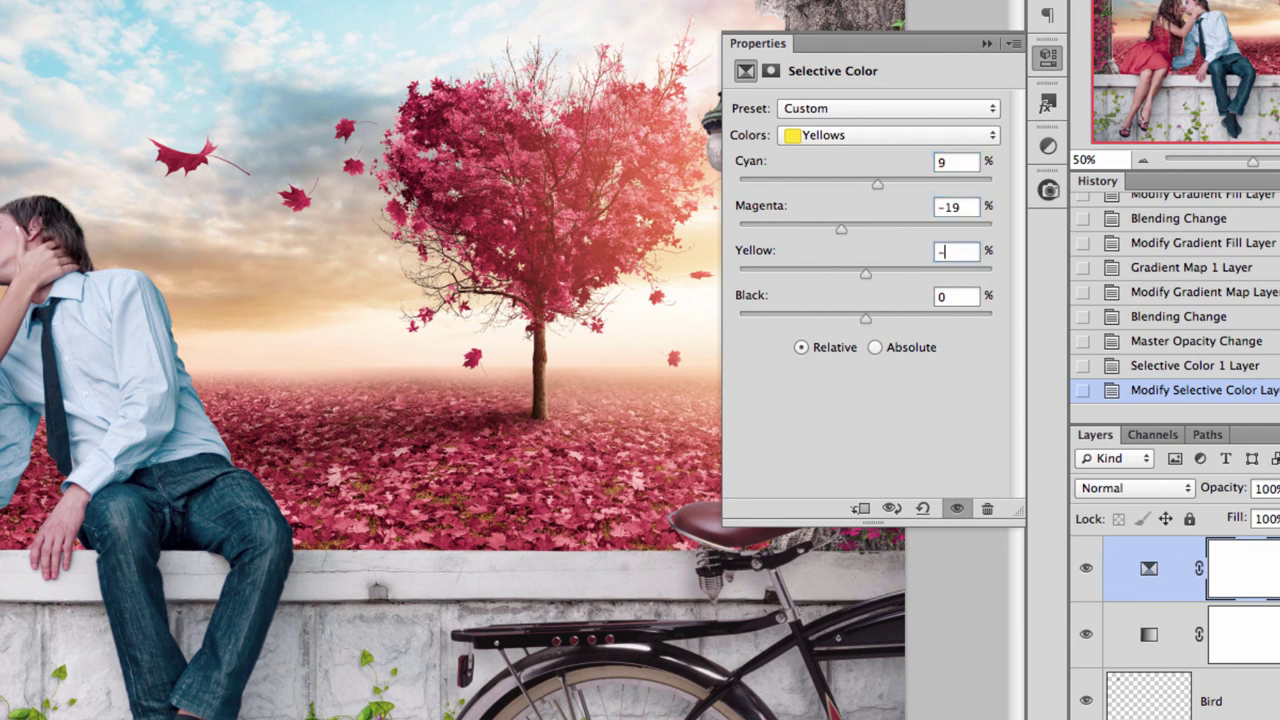
{"action": "type", "text": "-31"}
{"action": "key", "text": "Tab"}
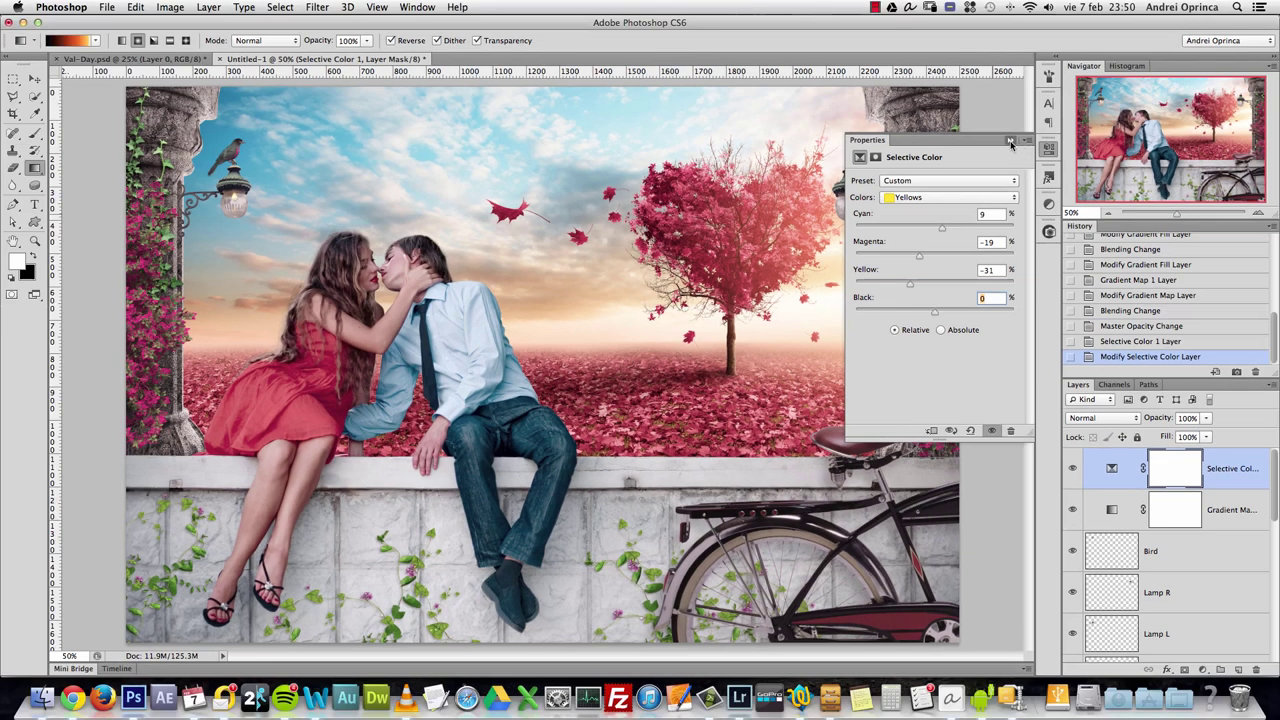
{"action": "left_click", "coordinate": [1010, 141]}
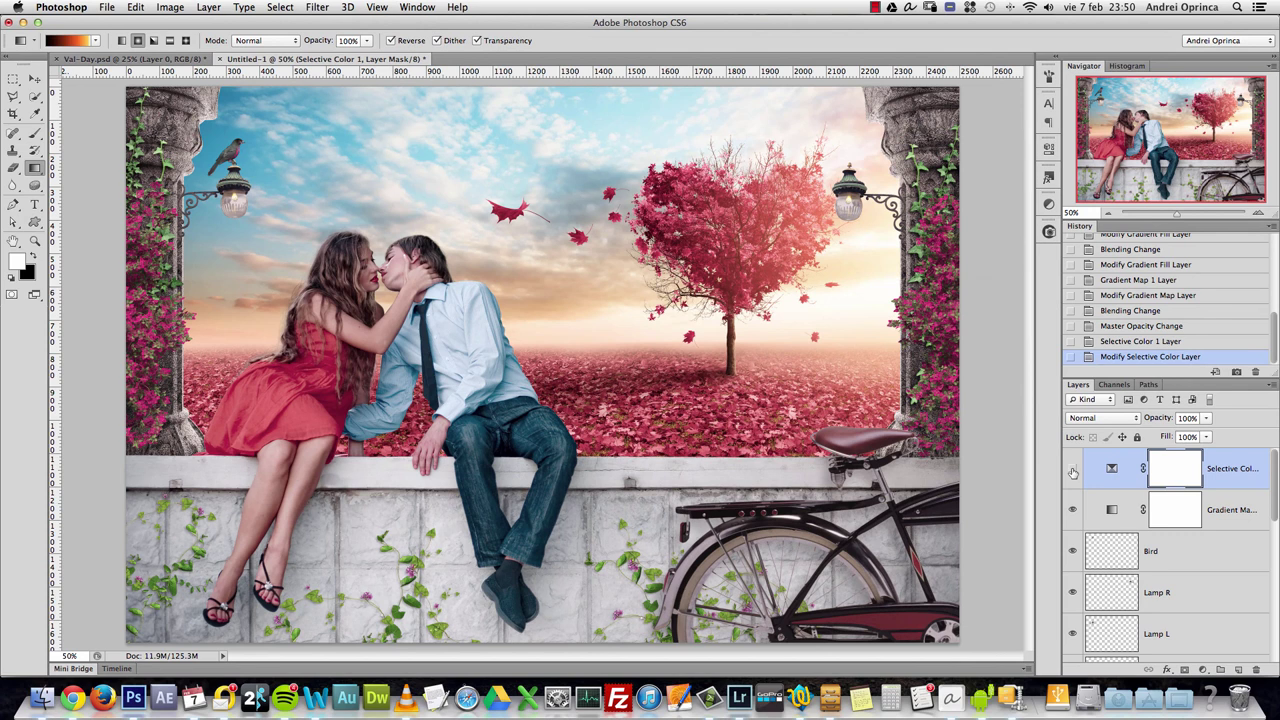
- Compare the image with and without the Selective Color adjustment by toggling the layer's visibility
{"action": "left_click", "coordinate": [1073, 469]}
{"action": "left_click", "coordinate": [1073, 469]}
{"action": "left_click", "coordinate": [1073, 469]}
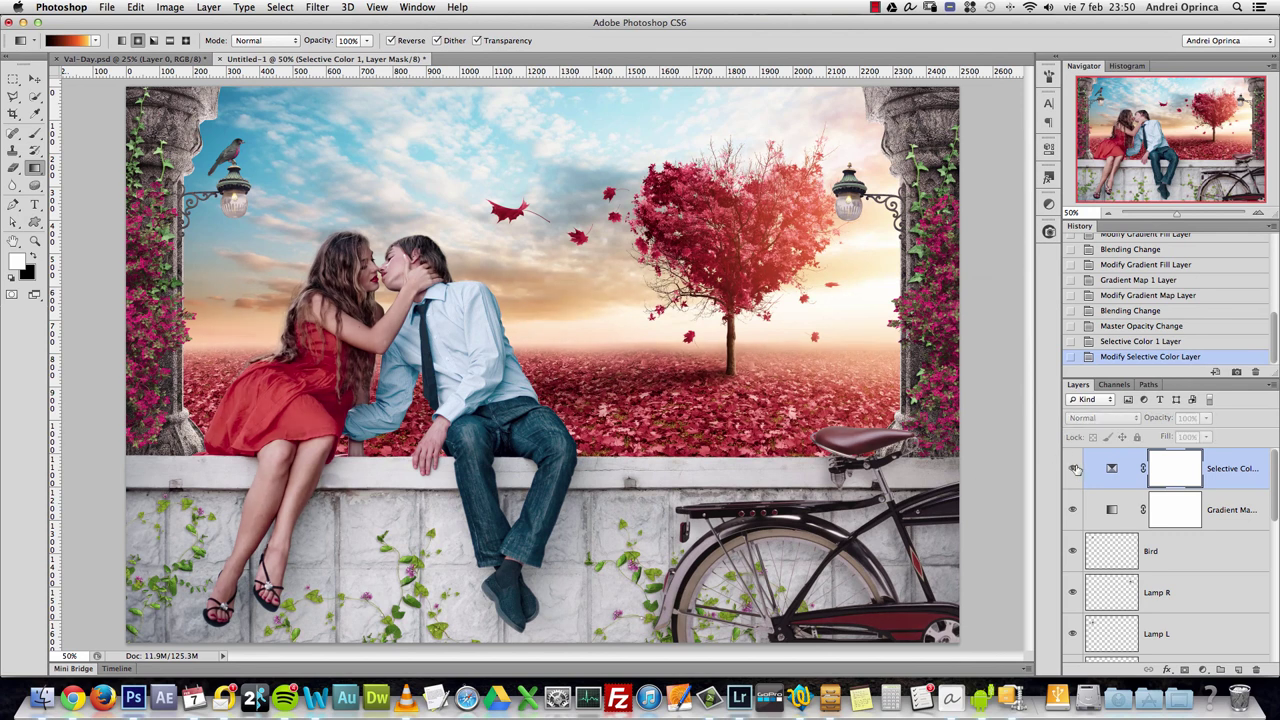
{"action": "left_click", "coordinate": [1073, 469]}
{"action": "left_click", "coordinate": [1073, 469]}
{"action": "left_click", "coordinate": [1073, 468]}
{"action": "left_click", "coordinate": [1073, 467]}
{"action": "left_click", "coordinate": [1074, 466]}
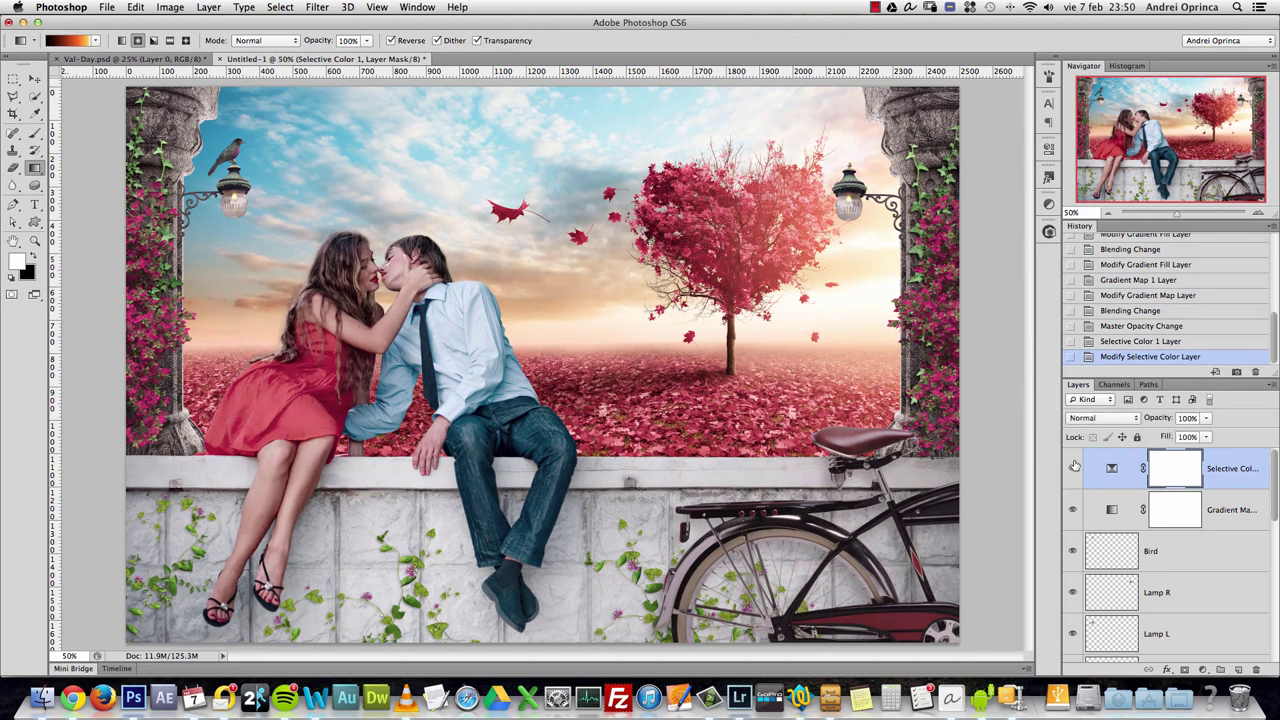
{"action": "left_click", "coordinate": [1070, 469]}
{"action": "left_click", "coordinate": [1070, 469]}
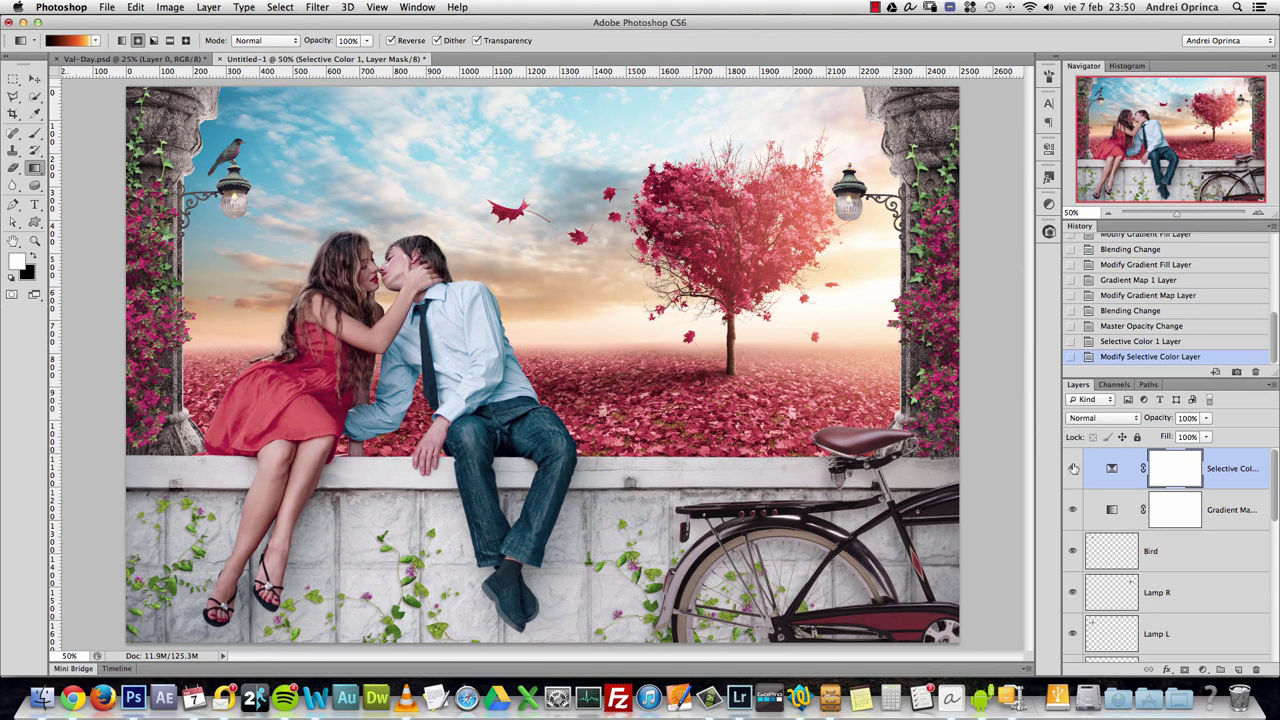
- Add a solid colour fill layer above the Selective Color adjustment, using very dark purple #140f1f
{"action": "left_click", "coordinate": [1204, 672]}
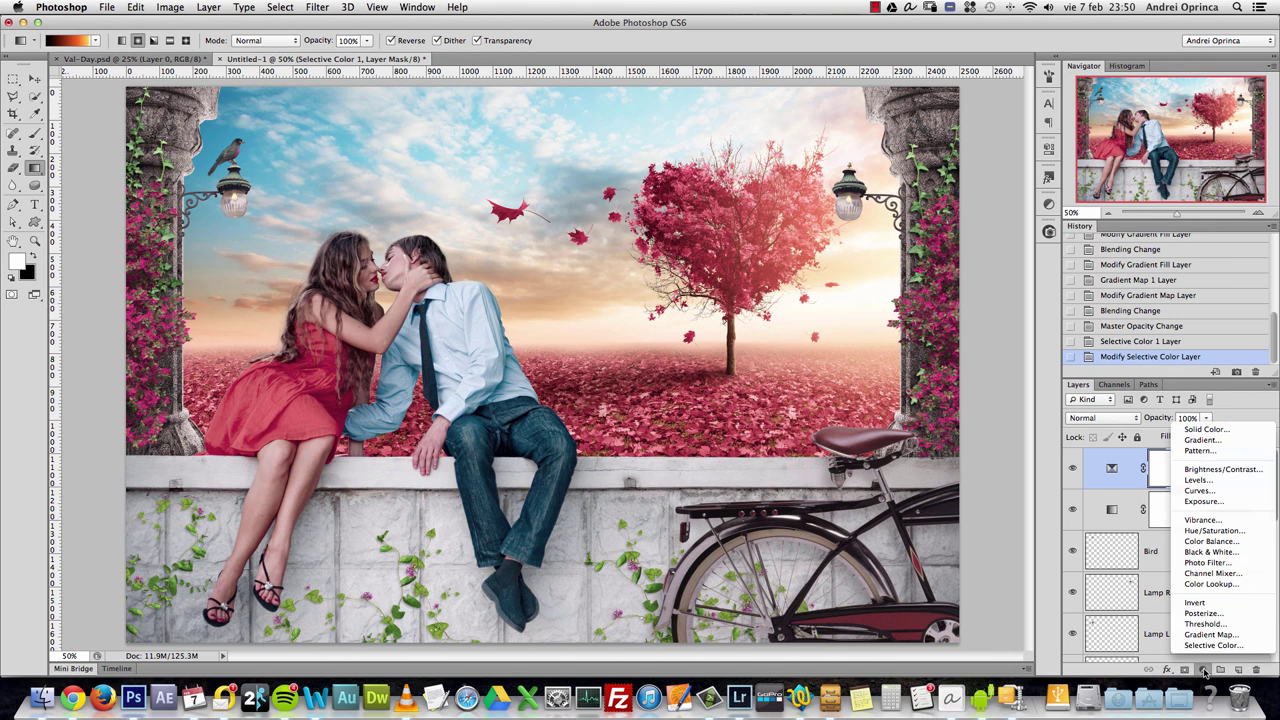
{"action": "left_click", "coordinate": [1205, 430]}
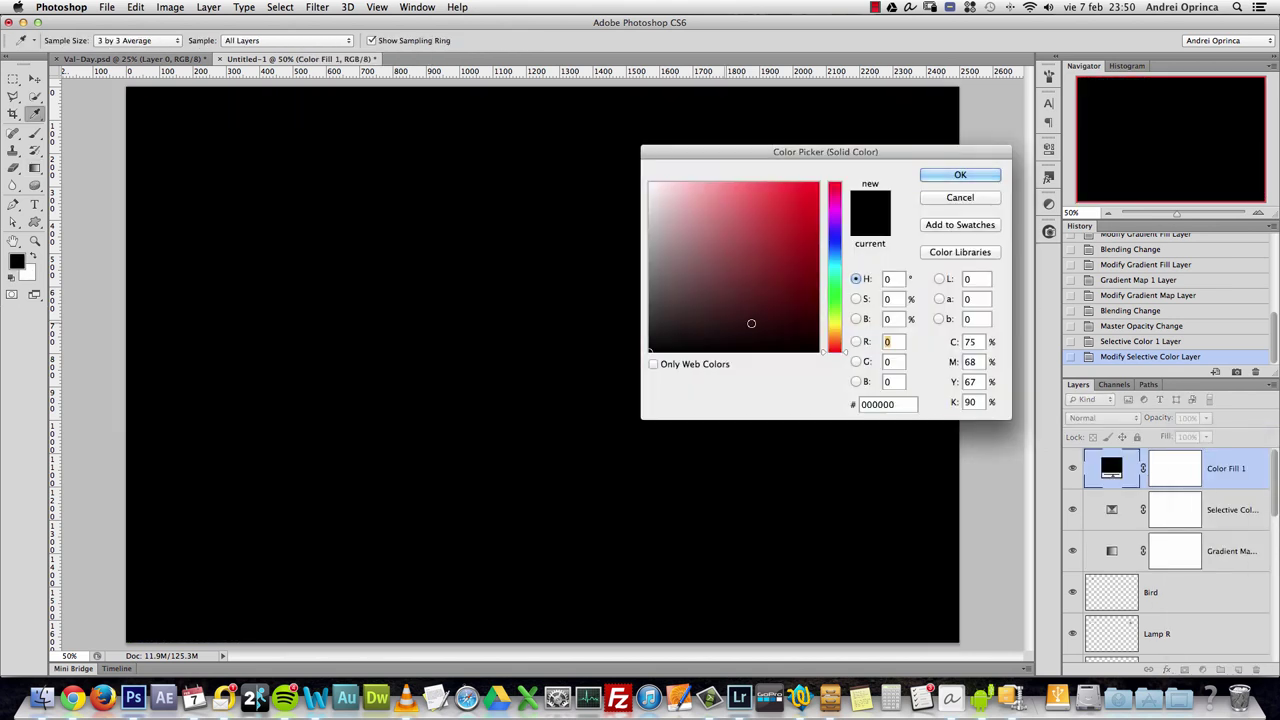
{"action": "left_click", "coordinate": [835, 258]}
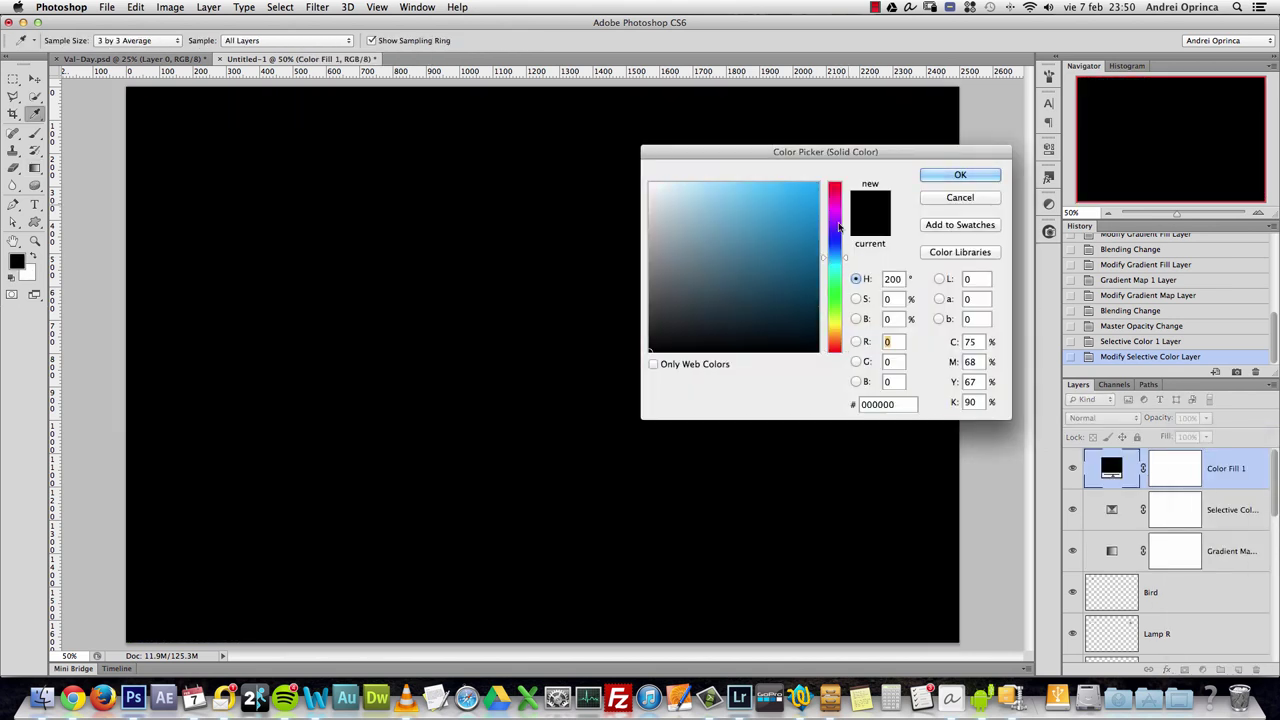
{"action": "left_click_drag", "start_coordinate": [852, 152], "coordinate": [867, 93]}
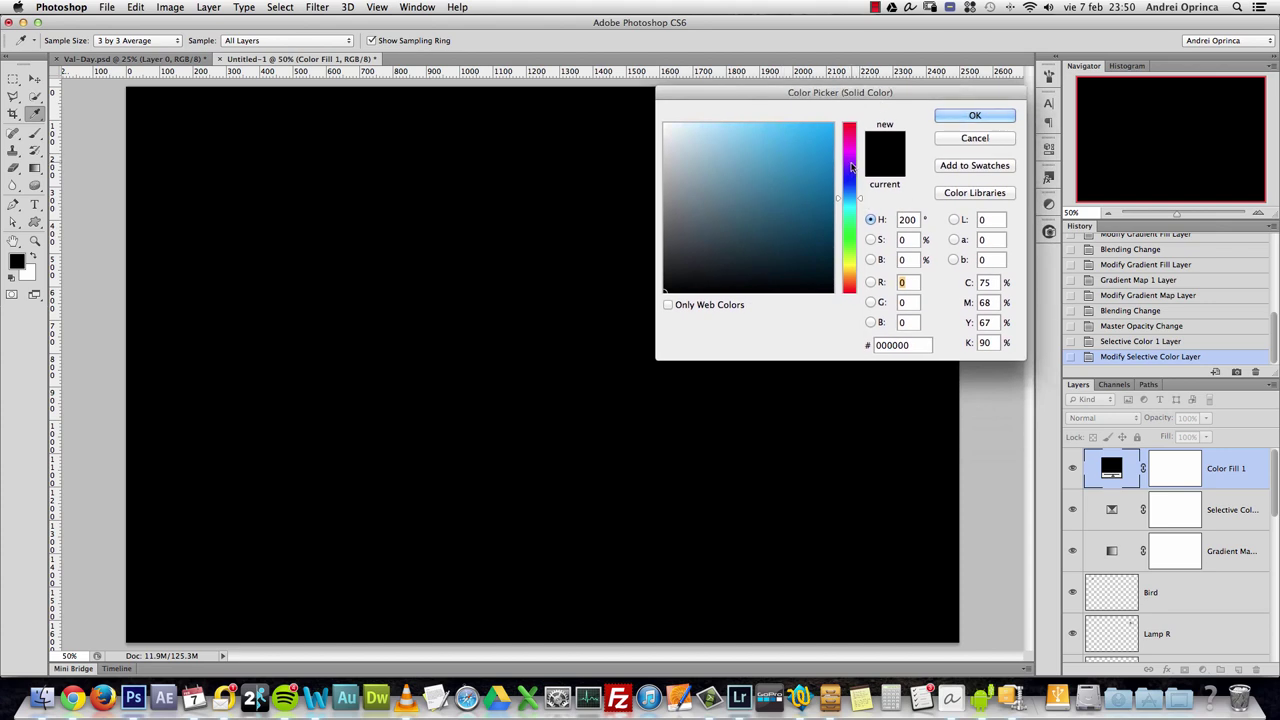
{"action": "mouse_move", "coordinate": [851, 167]}
{"action": "left_mouse_down"}
{"action": "mouse_move", "coordinate": [852, 196]}
{"action": "mouse_move", "coordinate": [856, 170]}
{"action": "left_mouse_up"}
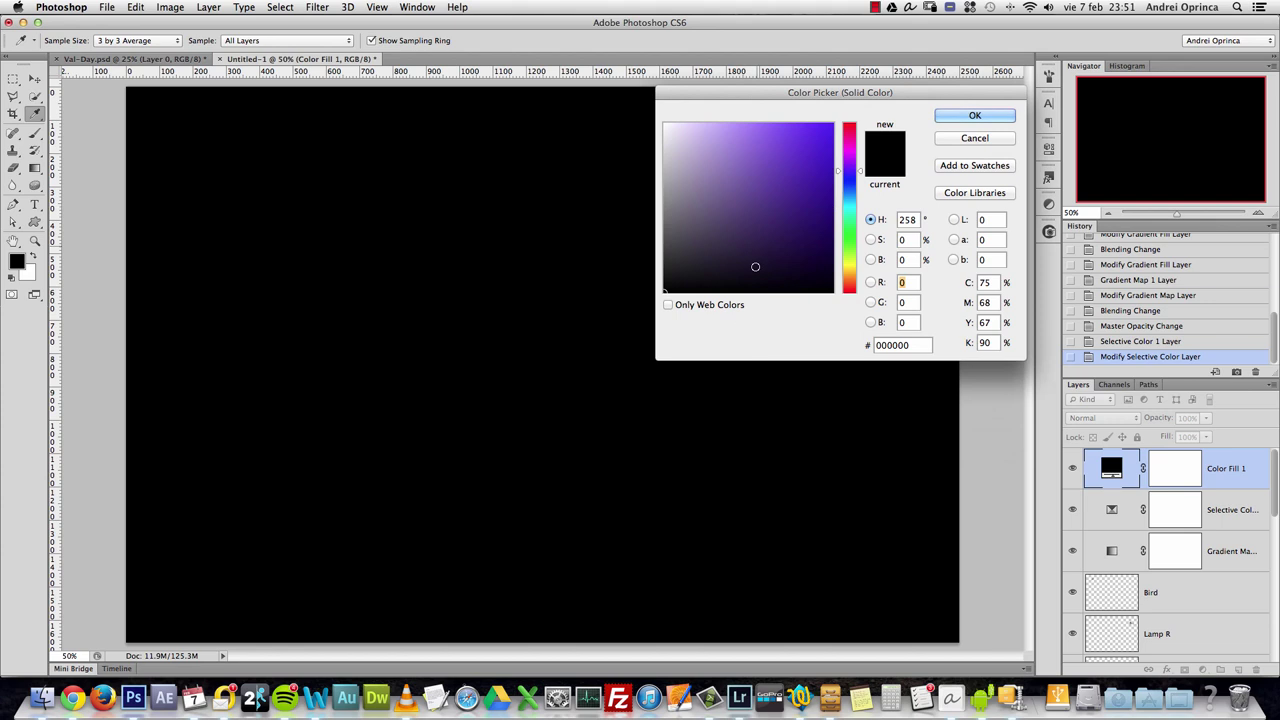
{"action": "left_click", "coordinate": [752, 270]}
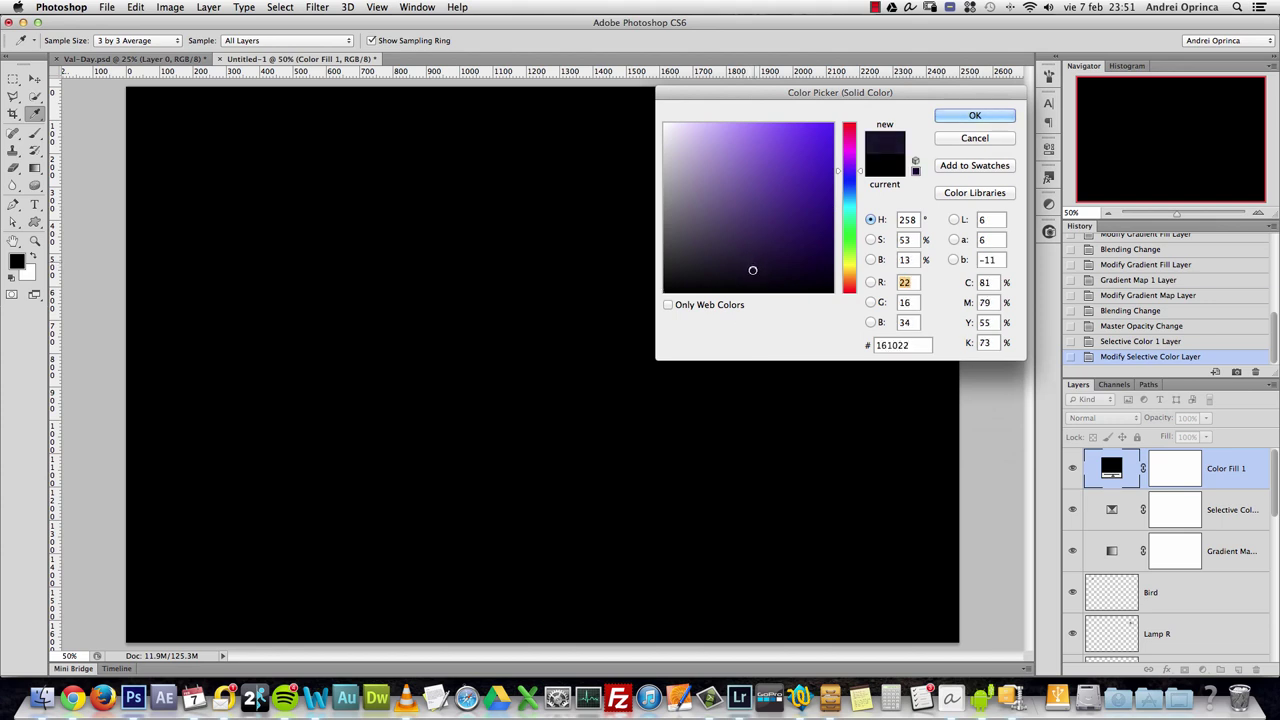
{"action": "mouse_move", "coordinate": [766, 265]}
{"action": "left_mouse_down"}
{"action": "mouse_move", "coordinate": [840, 261]}
{"action": "mouse_move", "coordinate": [734, 267]}
{"action": "left_mouse_up"}
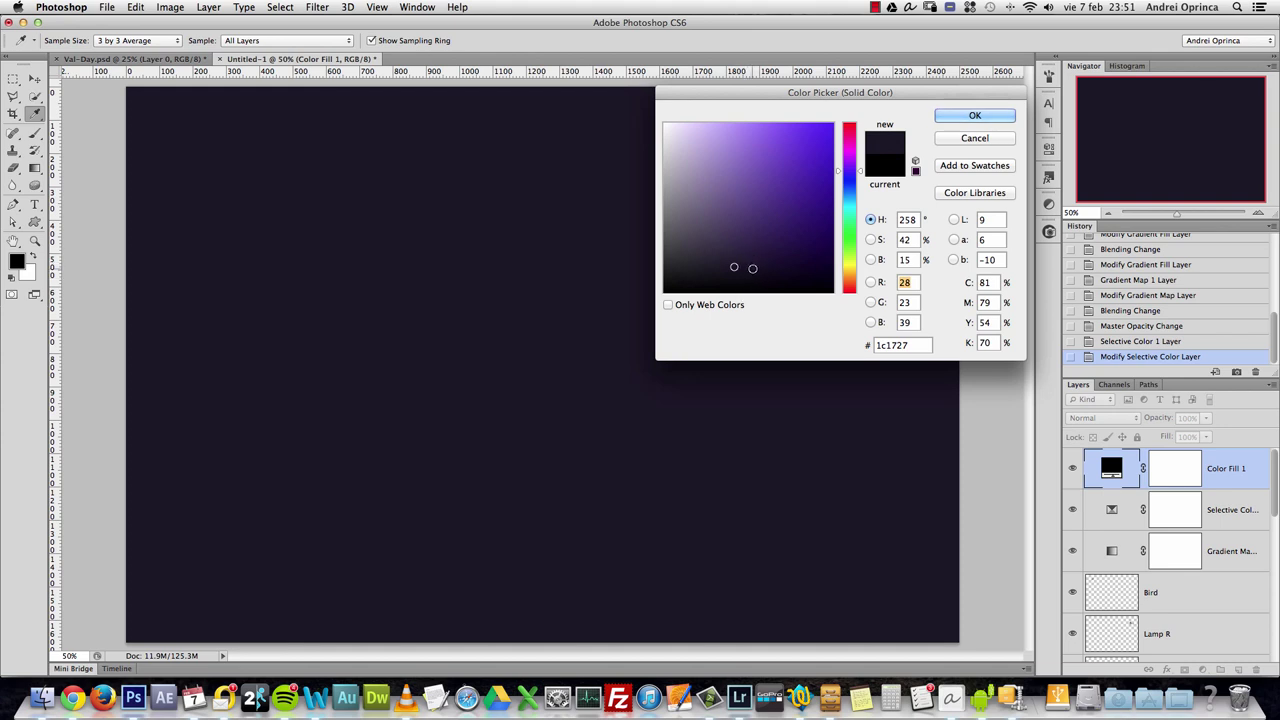
{"action": "left_click_drag", "start_coordinate": [750, 267], "coordinate": [753, 272]}
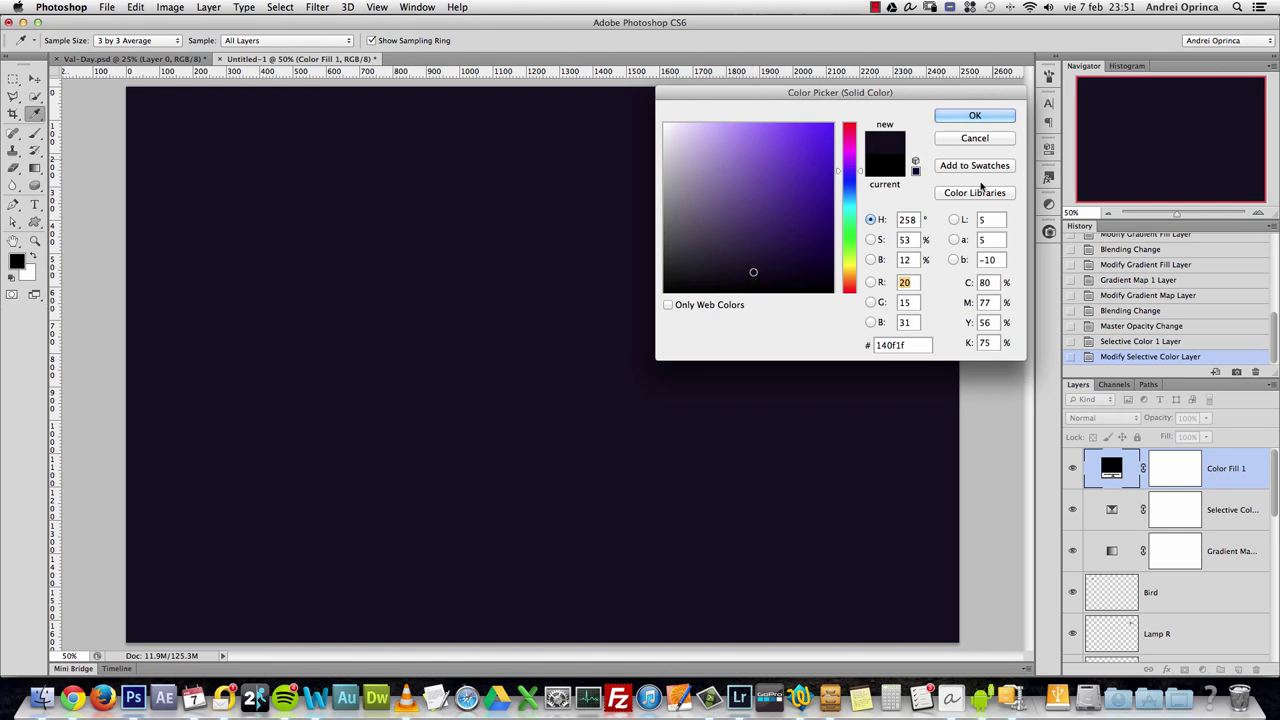
{"action": "left_click", "coordinate": [981, 120]}
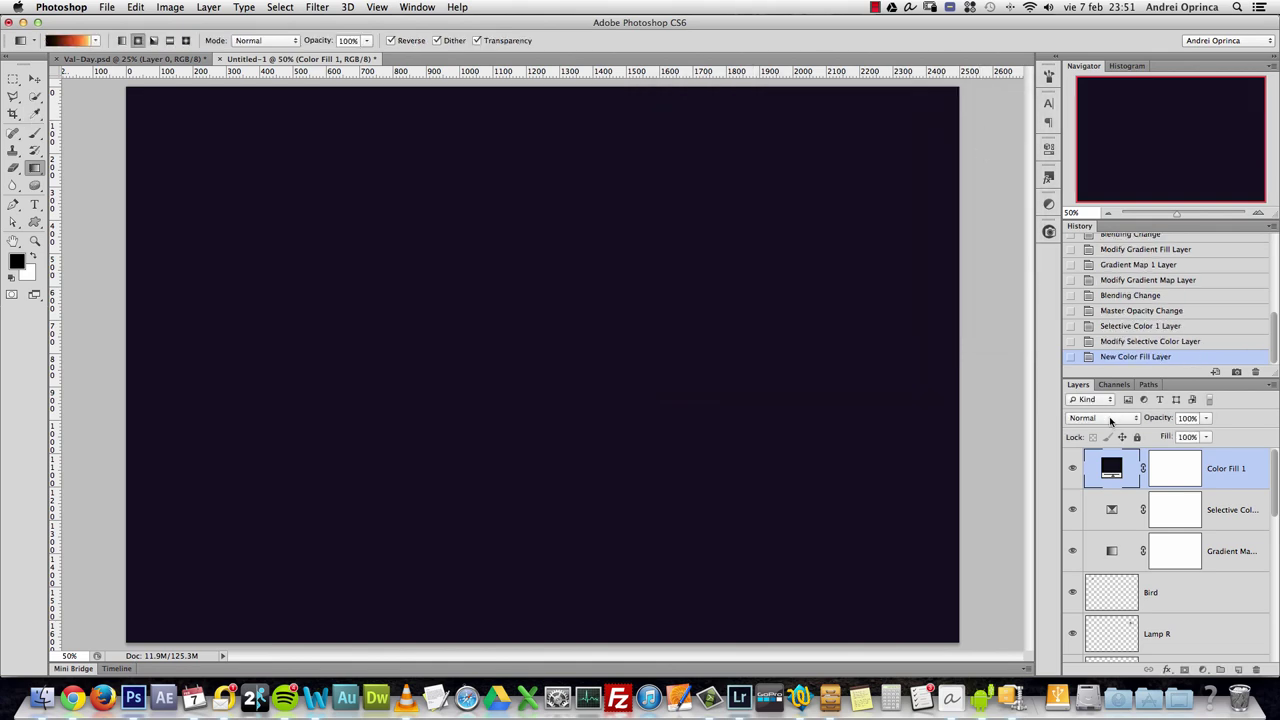
- Set the solid colour fill layer's blend mode to Exclusion and toggle its visibility to compare the image with and without it
{"action": "left_click", "coordinate": [1110, 421]}
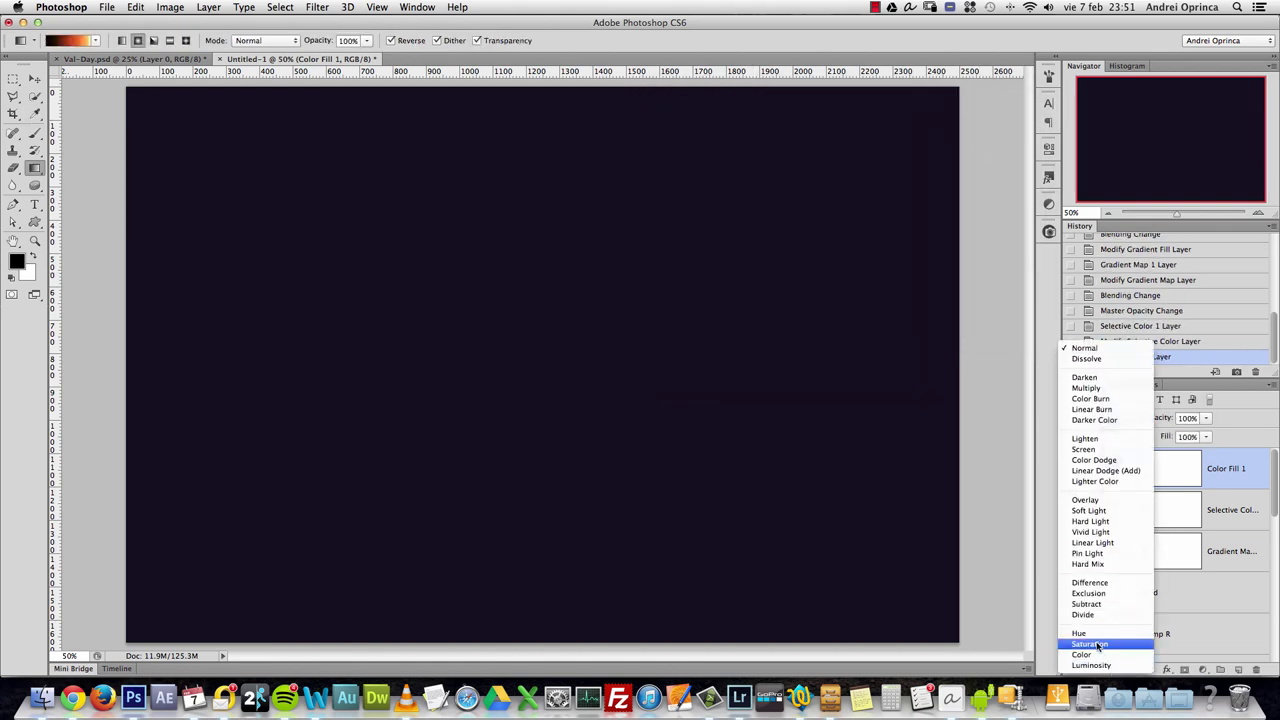
{"action": "left_click", "coordinate": [1092, 593]}
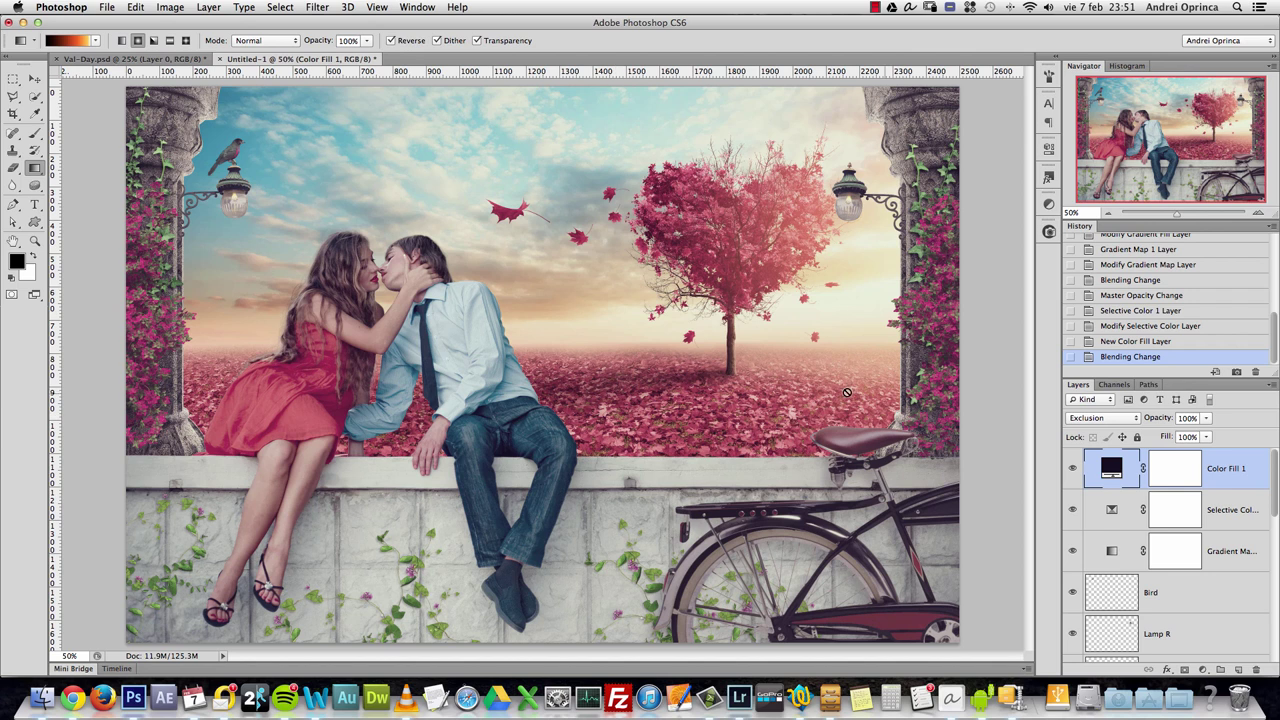
{"action": "left_click", "coordinate": [1072, 469]}
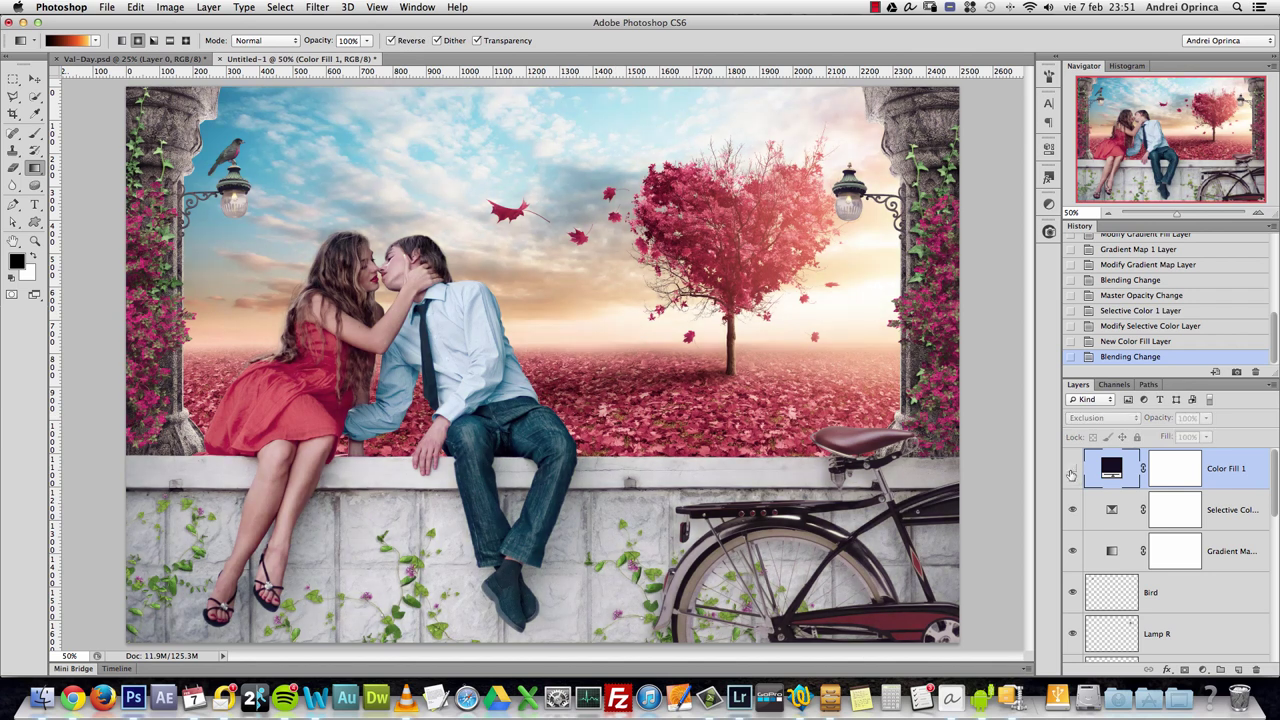
{"action": "left_click", "coordinate": [1072, 470]}
{"action": "left_click", "coordinate": [1072, 470]}
{"action": "left_click", "coordinate": [1072, 470]}
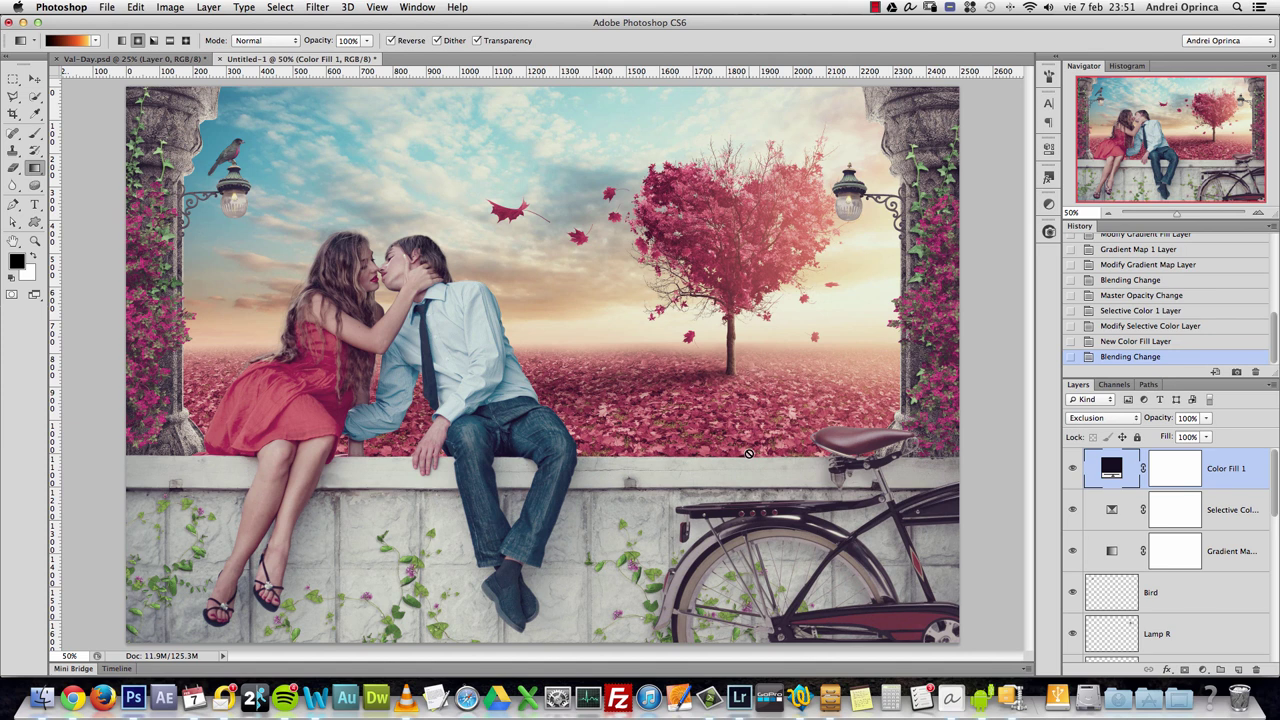
{"action": "left_click", "coordinate": [1072, 469]}
{"action": "left_click", "coordinate": [1072, 469]}
- Try pure black #000000 as the fill layer's colour and compare the image with the layer hidden and shown
{"action": "double_click", "coordinate": [1112, 469]}
{"action": "left_click", "coordinate": [755, 282]}
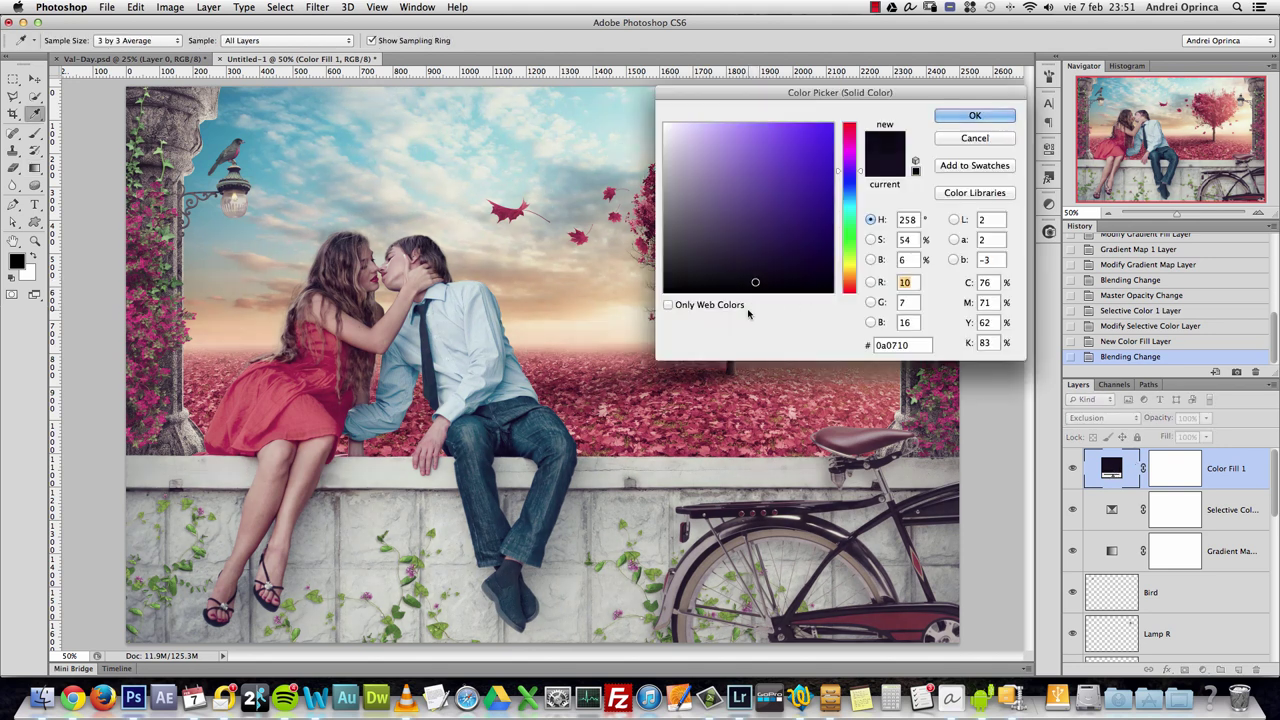
{"action": "left_click_drag", "start_coordinate": [741, 272], "coordinate": [738, 336]}
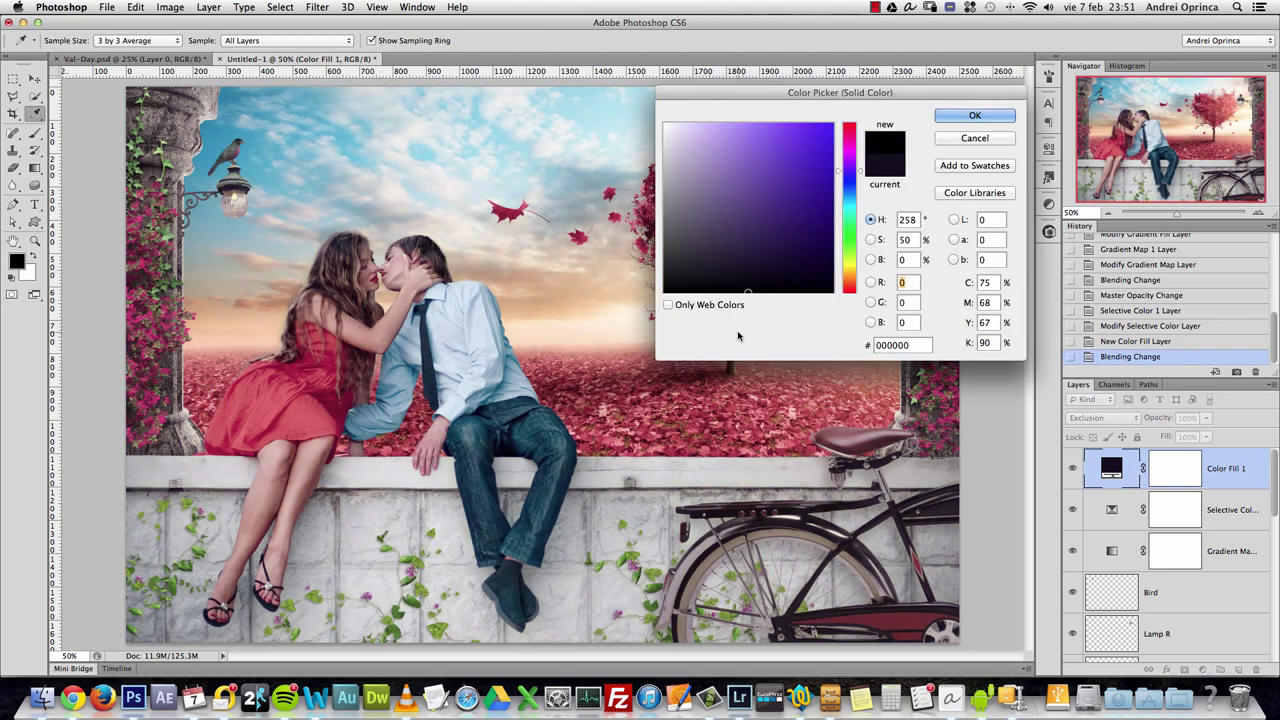
{"action": "left_click", "coordinate": [973, 118]}
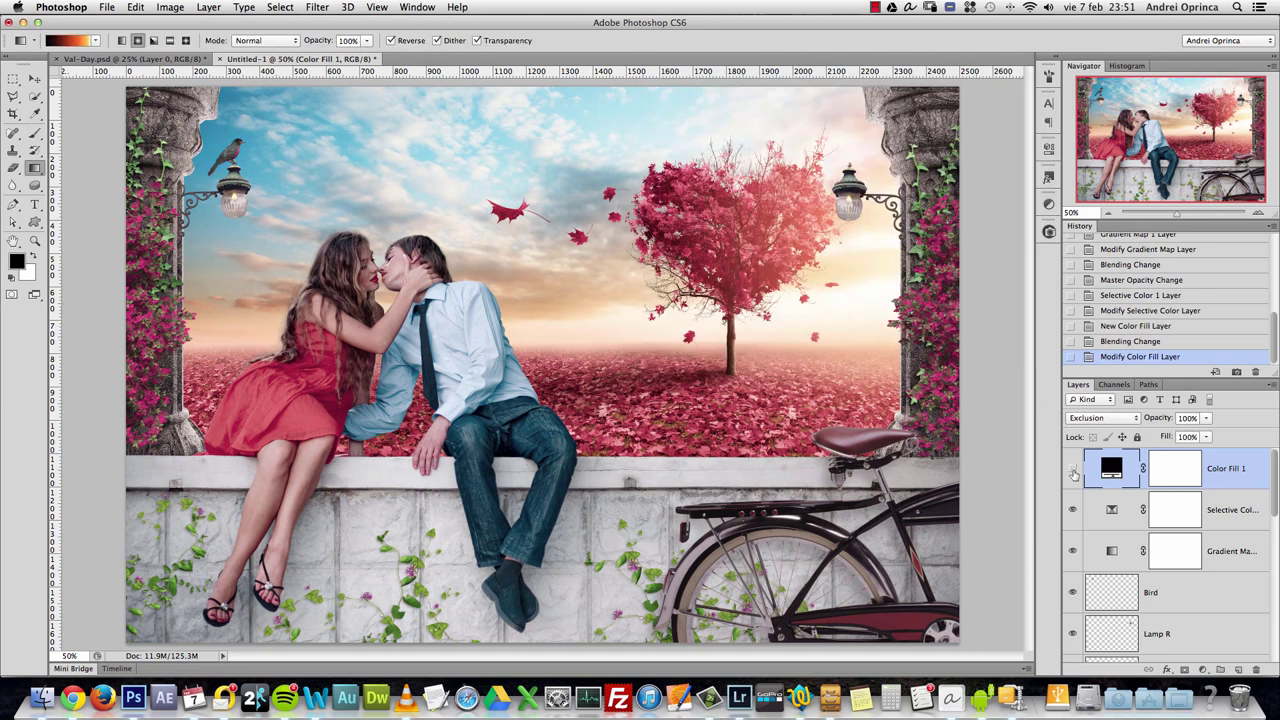
{"action": "left_click", "coordinate": [1073, 469]}
{"action": "left_click", "coordinate": [1073, 469]}
{"action": "left_click", "coordinate": [1073, 469]}
{"action": "left_click", "coordinate": [1073, 469]}
{"action": "double_click", "coordinate": [1111, 469]}
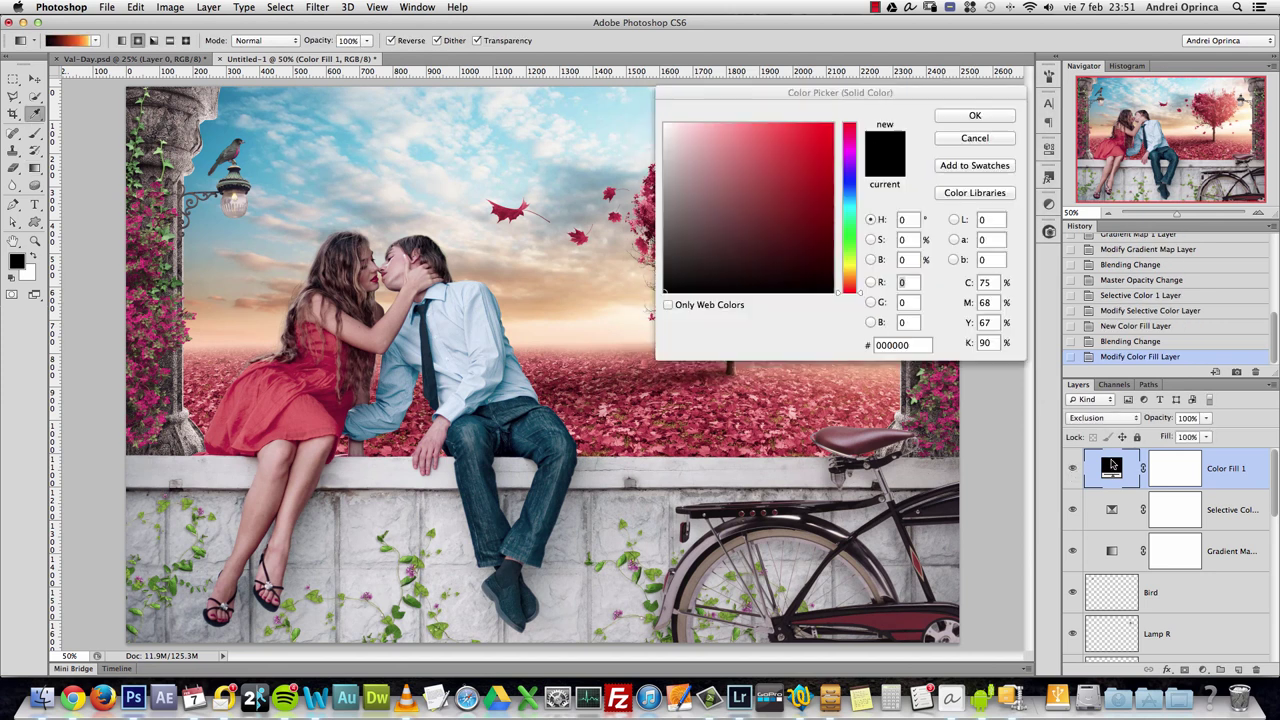
{"action": "left_click", "coordinate": [976, 139]}
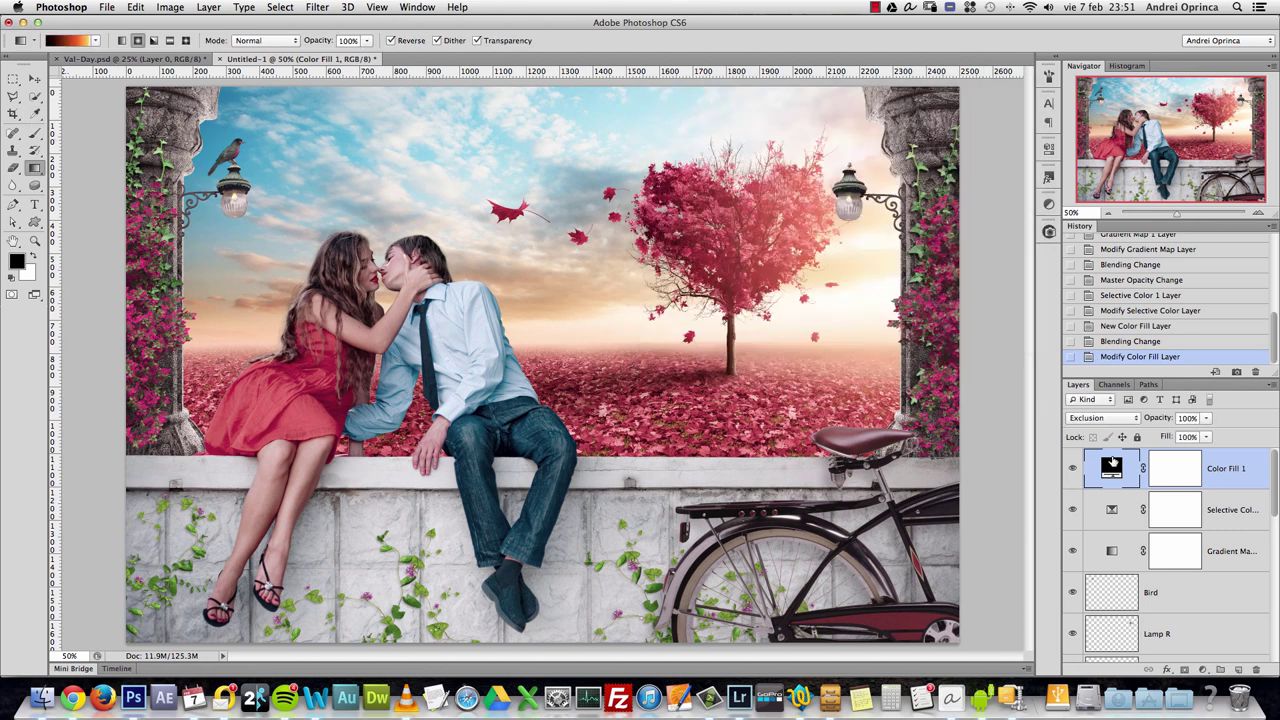
- Try bright purple and blue colours for the Exclusion fill layer, settle on a very dark blue, and toggle its visibility to compare
{"action": "double_click", "coordinate": [1112, 461]}
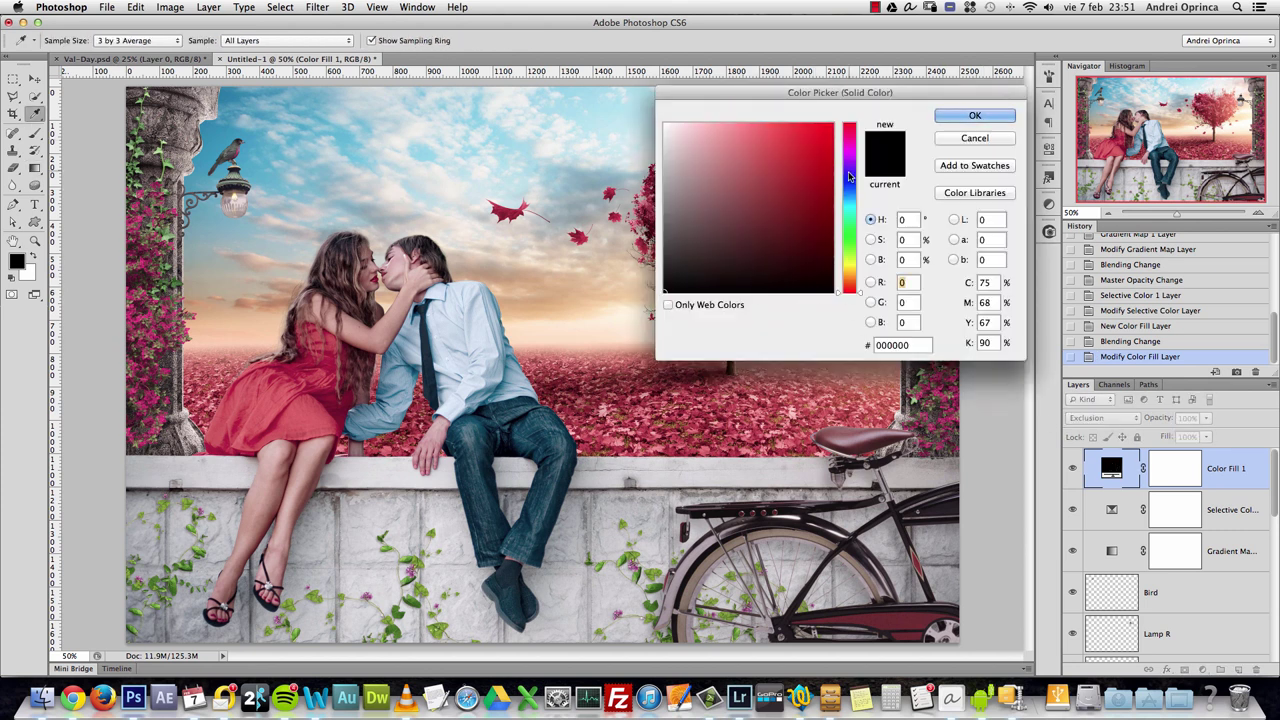
{"action": "left_click_drag", "start_coordinate": [849, 176], "coordinate": [851, 177]}
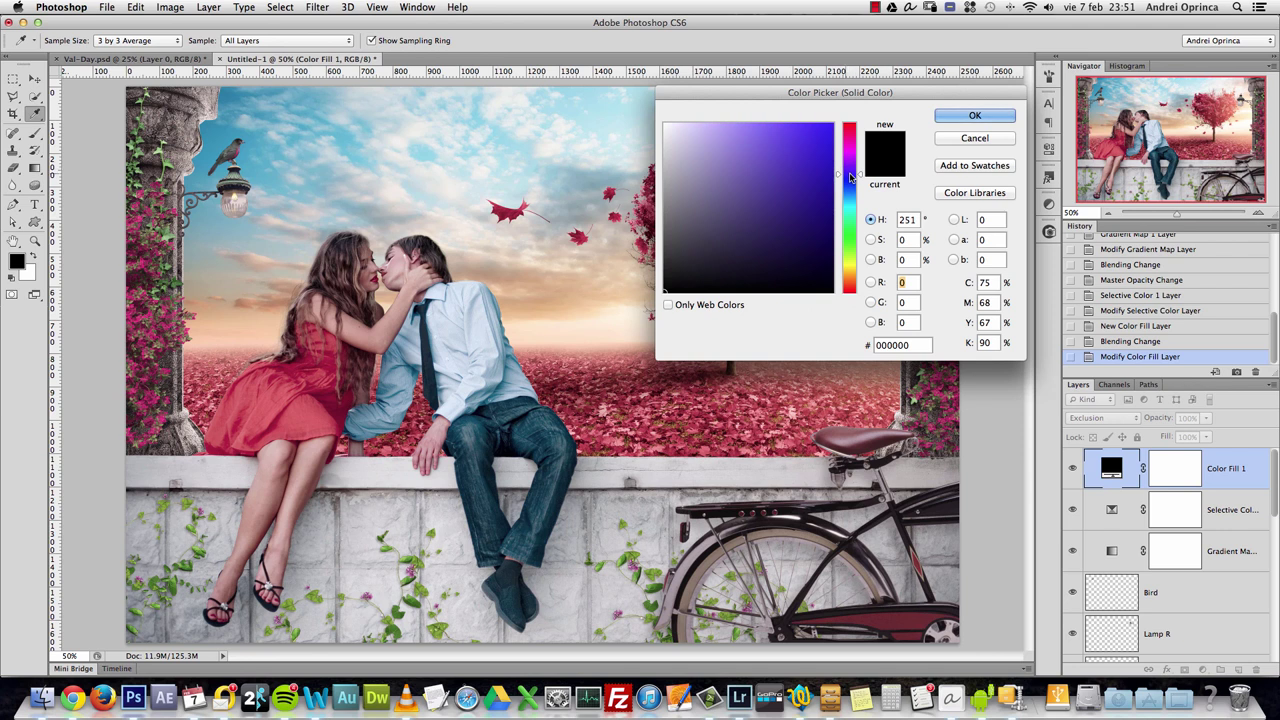
{"action": "left_click", "coordinate": [800, 157]}
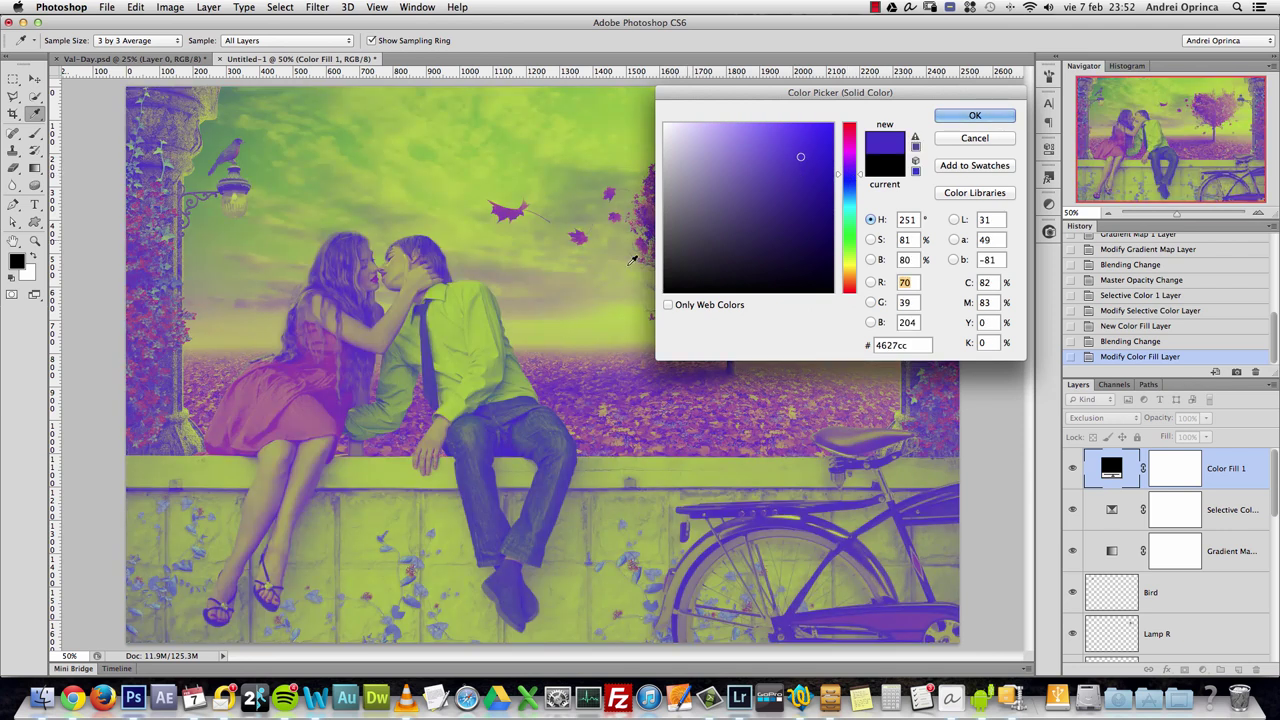
{"action": "left_click_drag", "start_coordinate": [852, 163], "coordinate": [849, 184]}
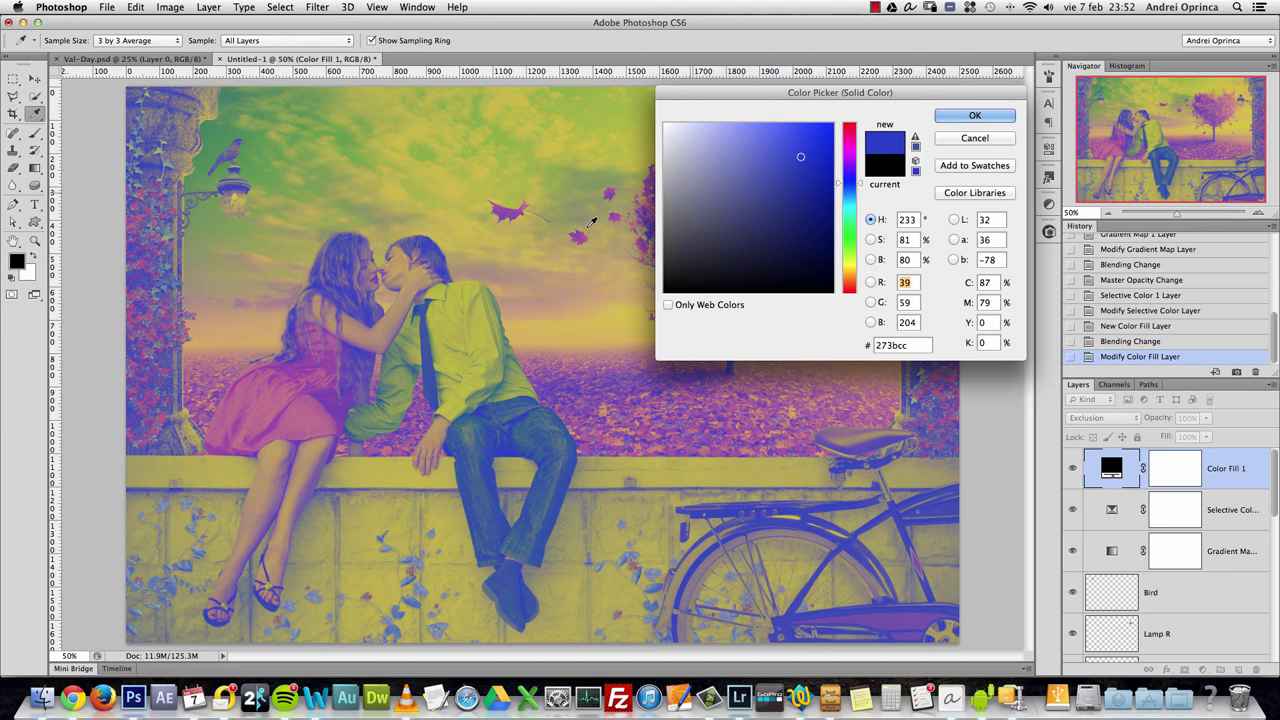
{"action": "mouse_move", "coordinate": [755, 224]}
{"action": "left_mouse_down"}
{"action": "mouse_move", "coordinate": [748, 273]}
{"action": "mouse_move", "coordinate": [722, 175]}
{"action": "mouse_move", "coordinate": [760, 142]}
{"action": "mouse_move", "coordinate": [828, 155]}
{"action": "left_mouse_up"}
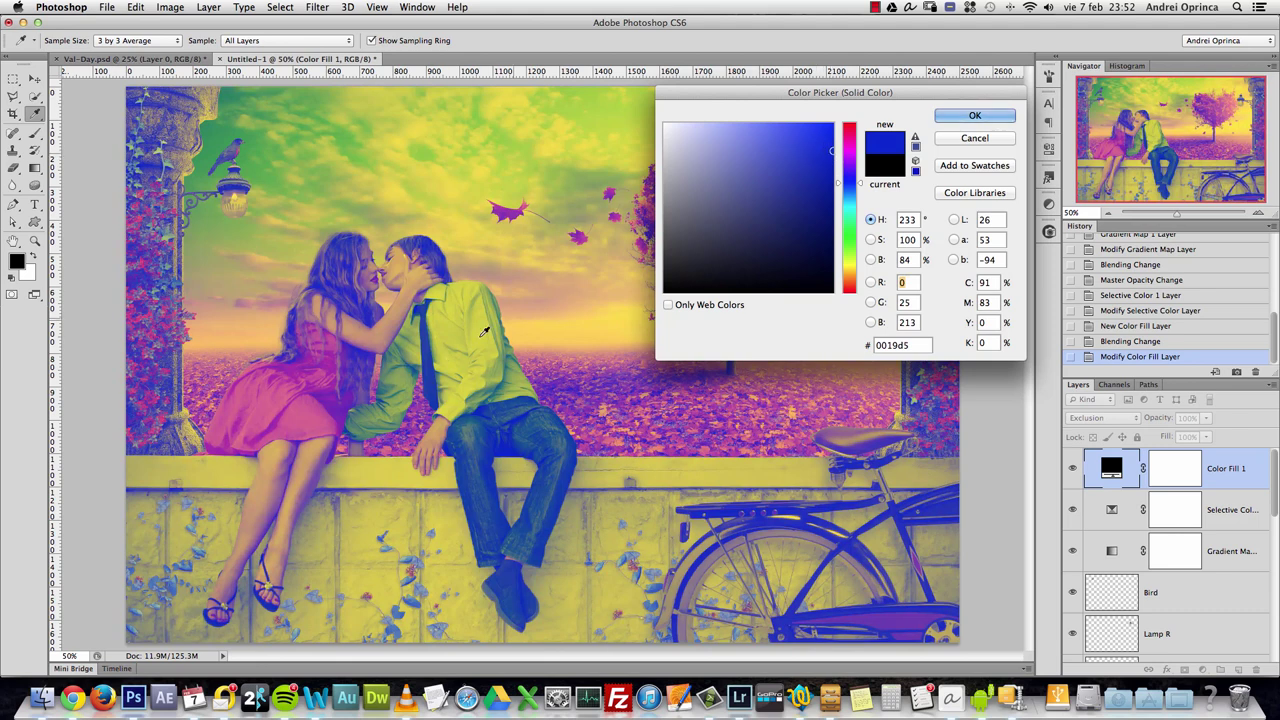
{"action": "mouse_move", "coordinate": [736, 166]}
{"action": "left_mouse_down"}
{"action": "mouse_move", "coordinate": [640, 162]}
{"action": "mouse_move", "coordinate": [668, 195]}
{"action": "mouse_move", "coordinate": [642, 230]}
{"action": "mouse_move", "coordinate": [680, 210]}
{"action": "mouse_move", "coordinate": [640, 146]}
{"action": "left_mouse_up"}
{"action": "mouse_move", "coordinate": [762, 141]}
{"action": "left_mouse_down"}
{"action": "mouse_move", "coordinate": [750, 157]}
{"action": "mouse_move", "coordinate": [770, 157]}
{"action": "mouse_move", "coordinate": [766, 266]}
{"action": "mouse_move", "coordinate": [742, 265]}
{"action": "mouse_move", "coordinate": [750, 247]}
{"action": "mouse_move", "coordinate": [754, 274]}
{"action": "mouse_move", "coordinate": [768, 275]}
{"action": "left_mouse_up"}
{"action": "left_click", "coordinate": [975, 115]}
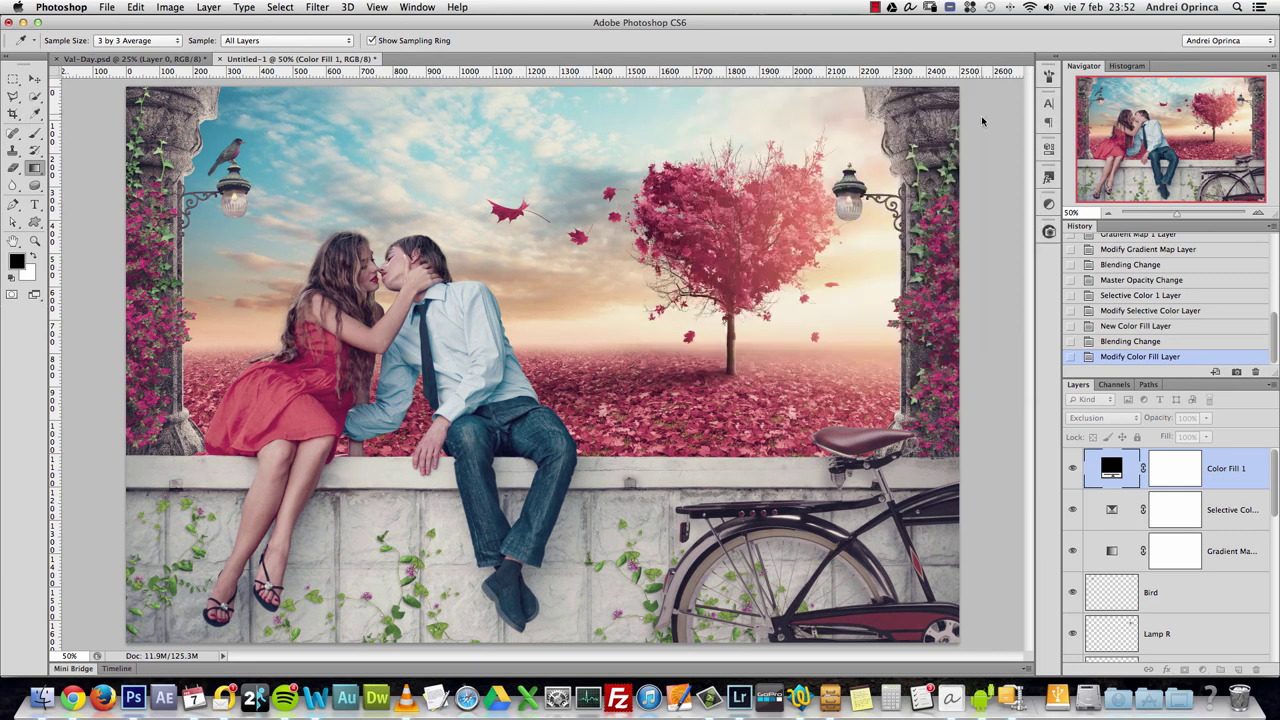
{"action": "left_click", "coordinate": [1073, 467]}
{"action": "left_click", "coordinate": [1073, 467]}
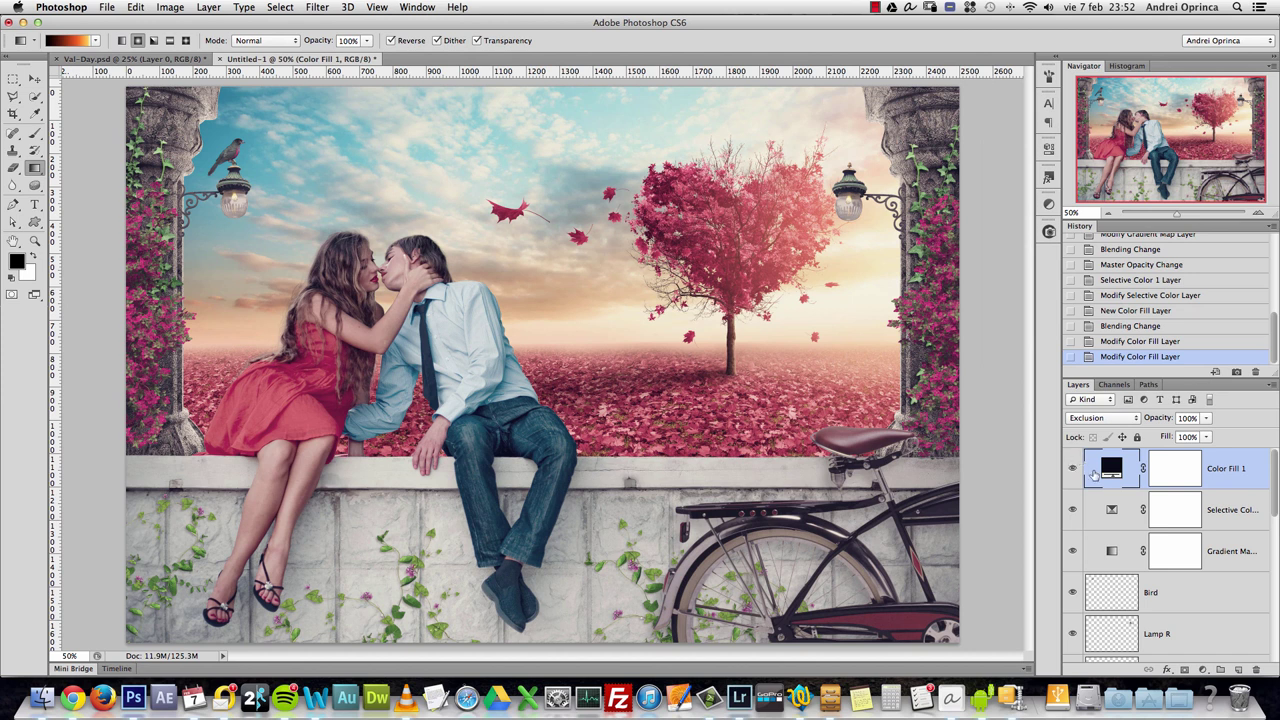
- Add a Color Balance adjustment layer above the colour fill and set its Midtones to Cyan-Red 10 and Yellow-Blue 2
{"action": "left_click", "coordinate": [1203, 669]}
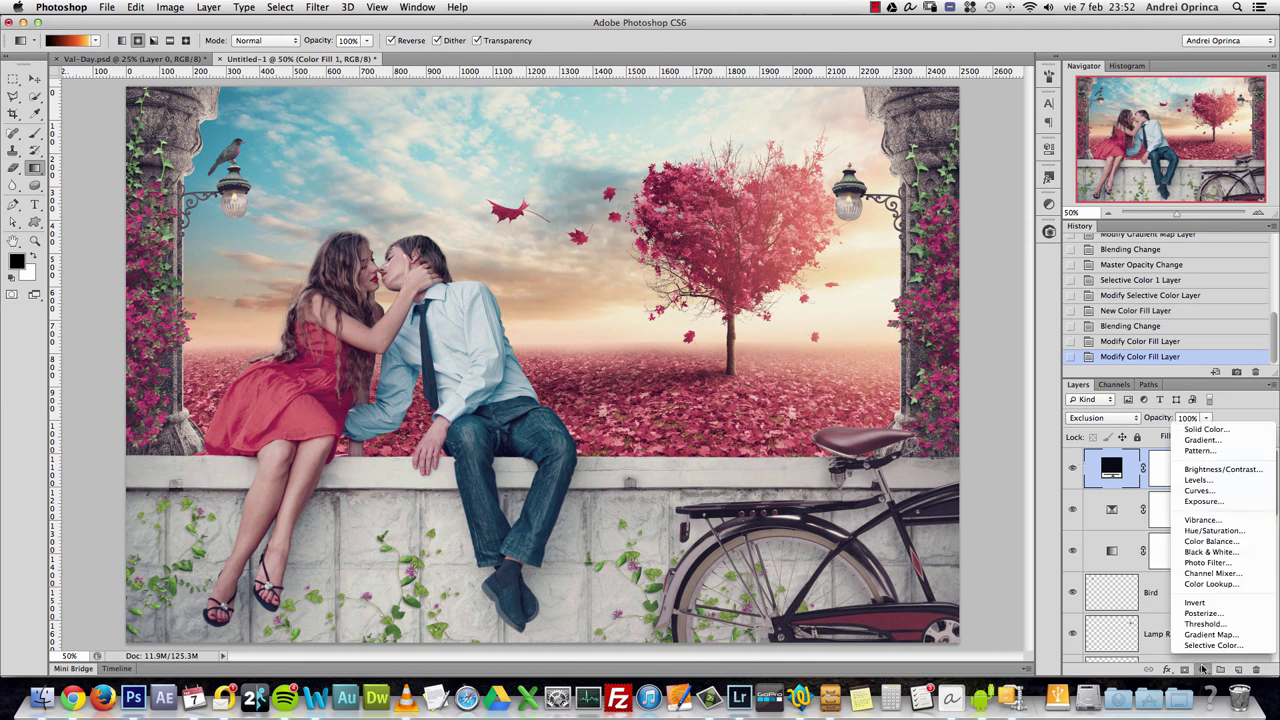
{"action": "left_click", "coordinate": [1210, 541]}
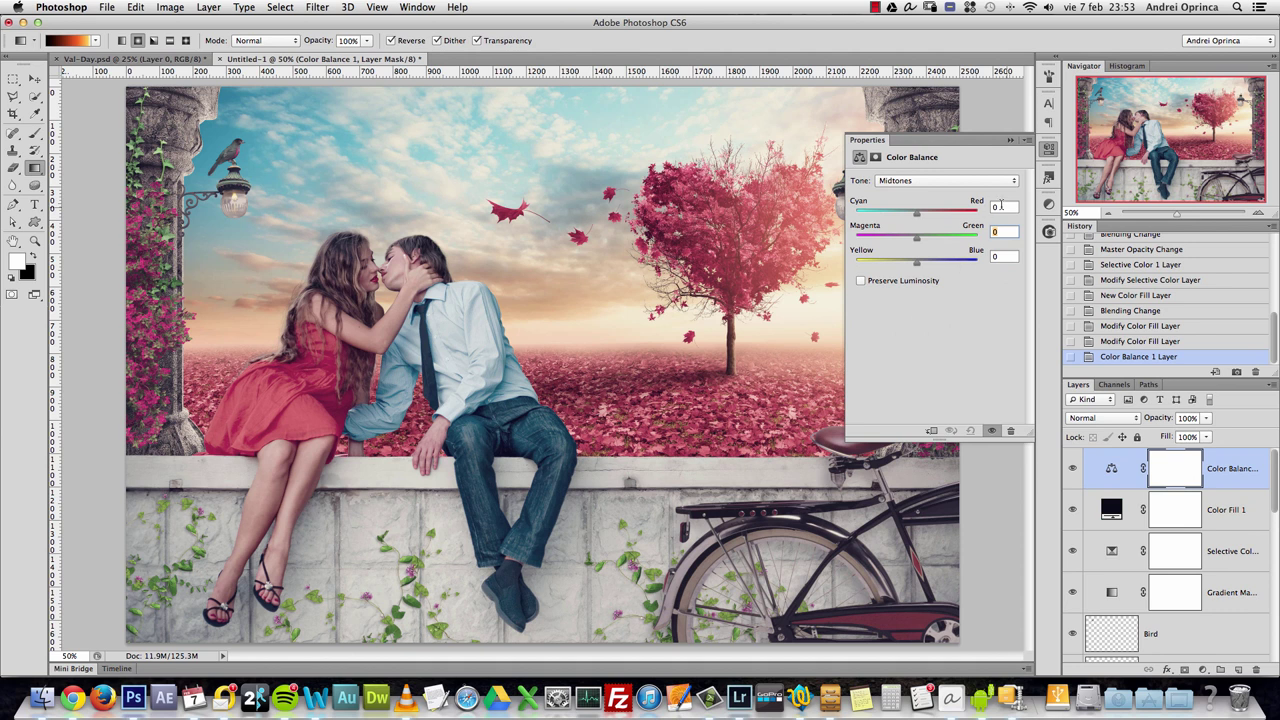
{"action": "key", "text": "Tab"}
{"action": "key", "text": "Tab"}
{"action": "type", "text": "10"}
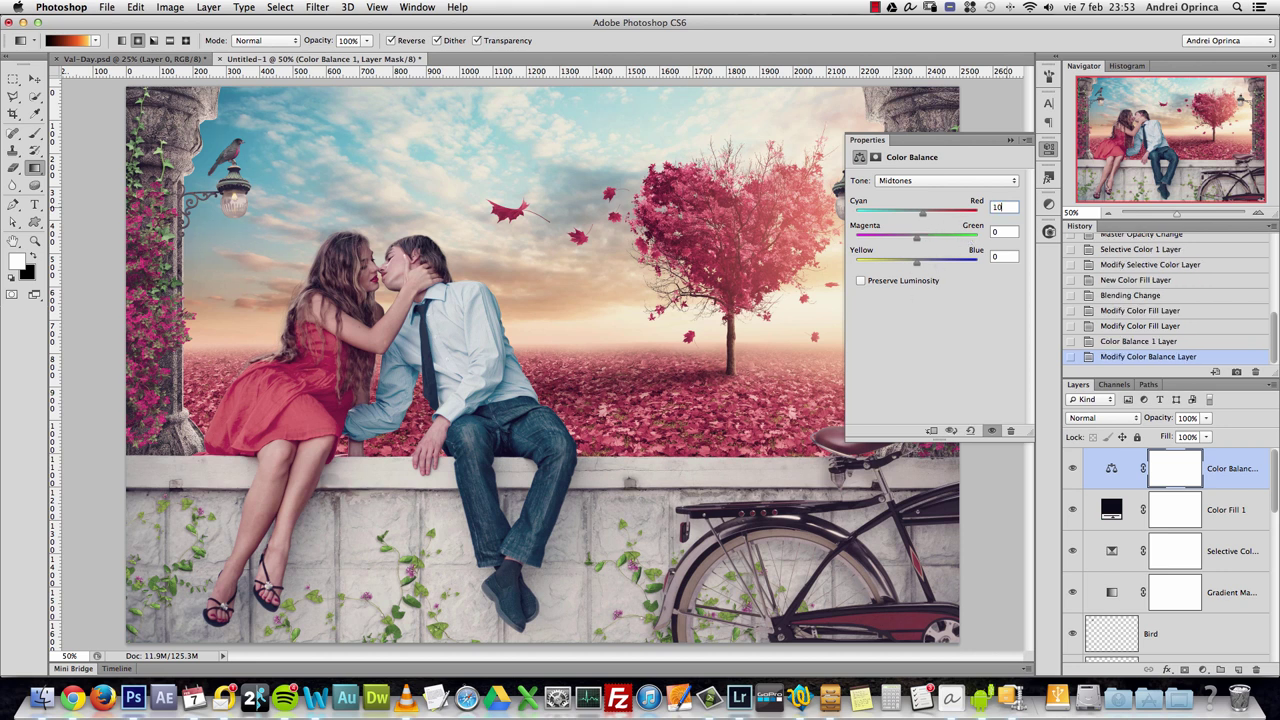
{"action": "left_click", "coordinate": [993, 254]}
{"action": "left_click", "coordinate": [1015, 206]}
- Set the Cyan-Red value of the Color Balance adjustment's Shadows to 10
{"action": "left_click", "coordinate": [920, 180]}
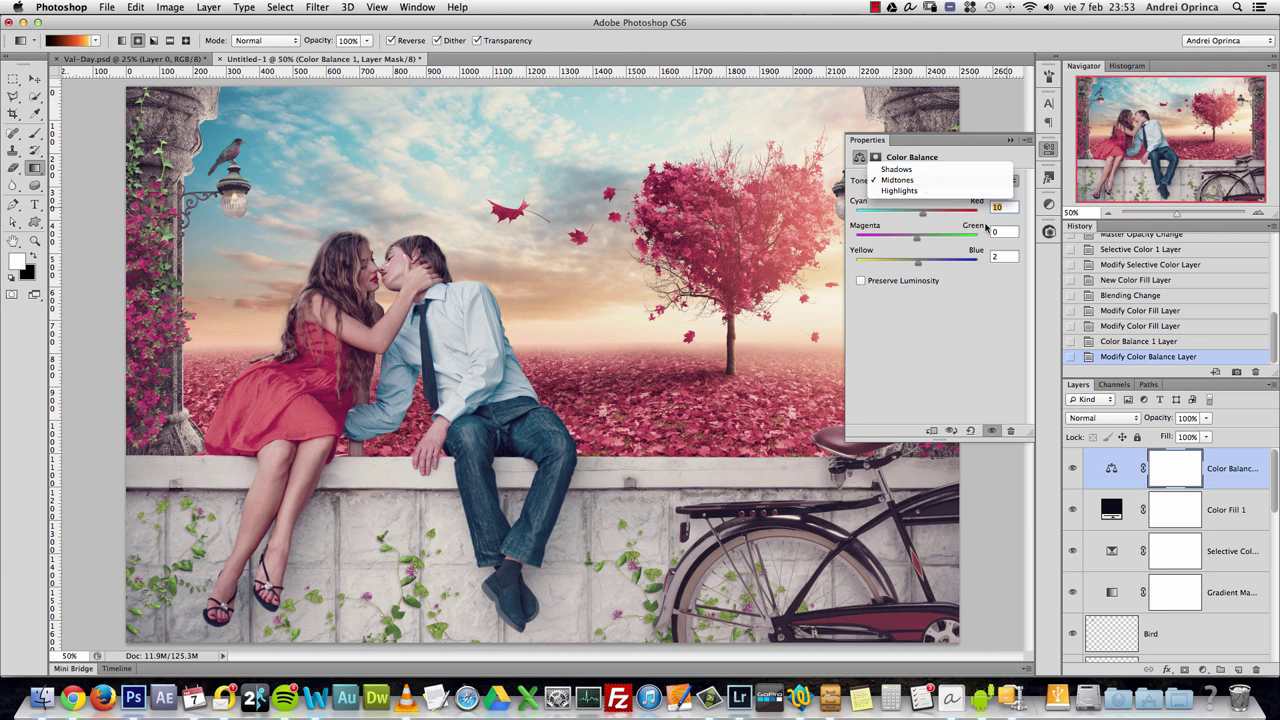
{"action": "left_click", "coordinate": [922, 170]}
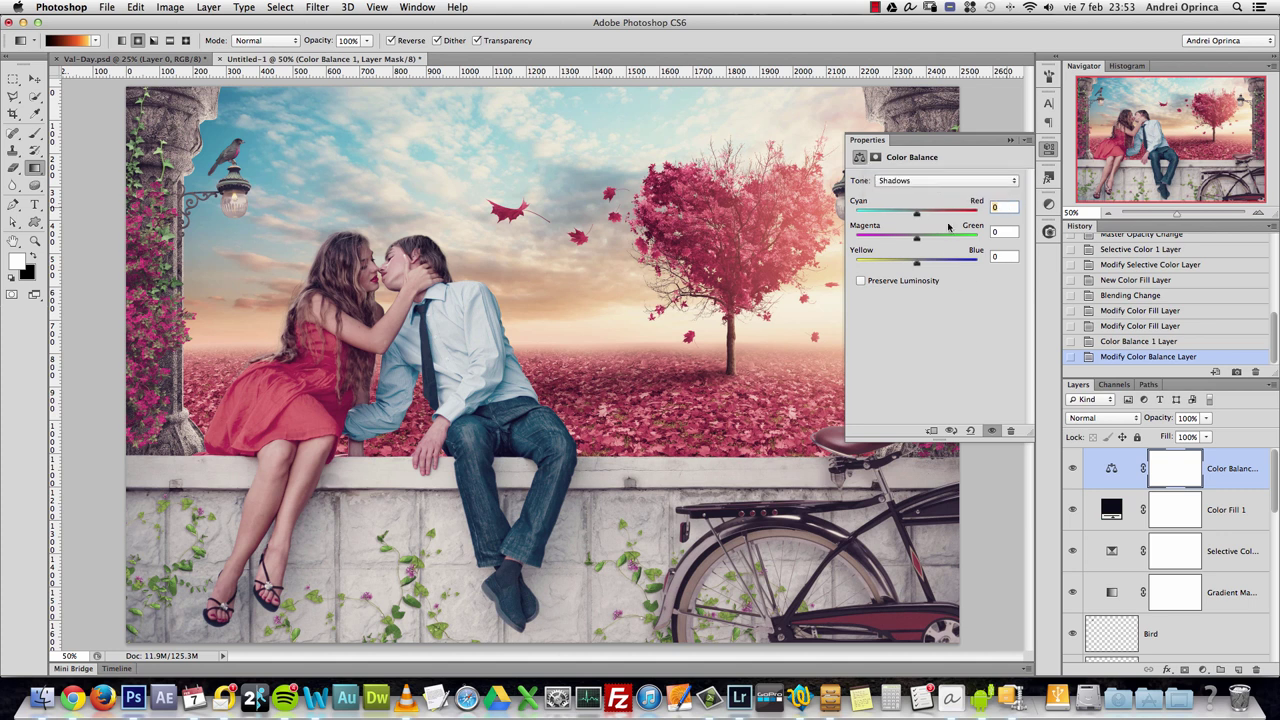
{"action": "type", "text": "10"}
{"action": "key", "text": "Tab"}
{"action": "key", "text": "Tab"}
- Set the Color Balance Midtones to Cyan-Red -5, Magenta-Green -9 and Yellow-Blue -10
{"action": "left_click", "coordinate": [904, 178]}
{"action": "left_click", "coordinate": [890, 202]}
{"action": "double_click", "coordinate": [1003, 205]}
{"action": "type", "text": "-5"}
{"action": "type", "text": "-9"}
{"action": "key", "text": "Tab"}
{"action": "type", "text": "-10"}
- Set the Color Balance Highlights' Cyan-Red value to 11, collapse the properties, and toggle the layer's visibility to compare the image
{"action": "left_click", "coordinate": [937, 184]}
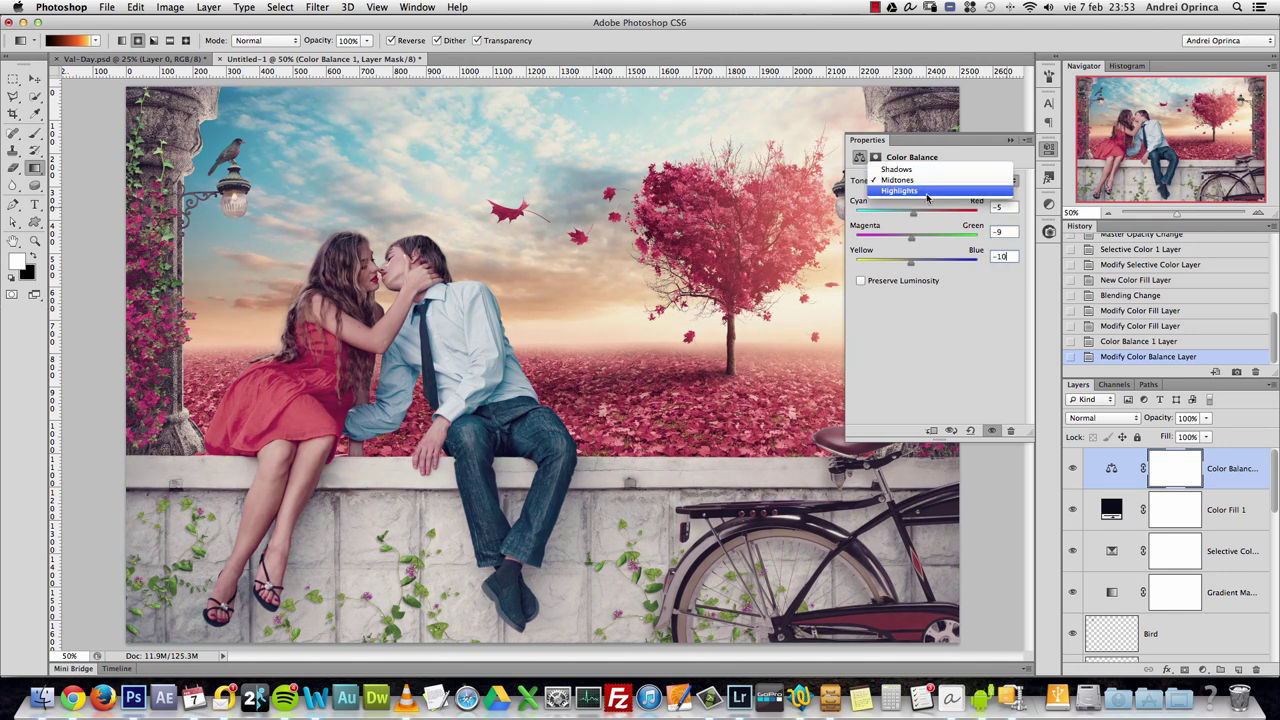
{"action": "left_click", "coordinate": [990, 196]}
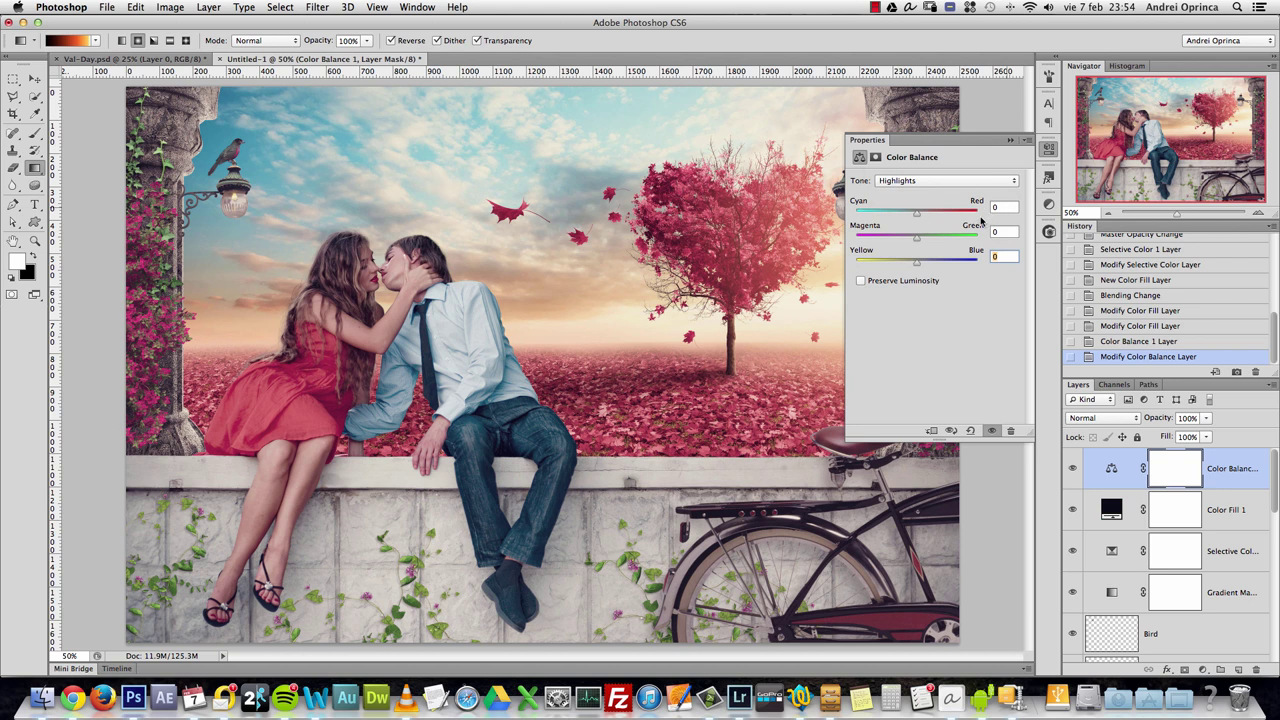
{"action": "left_click", "coordinate": [1004, 207]}
{"action": "type", "text": "11"}
{"action": "left_click", "coordinate": [1010, 140]}
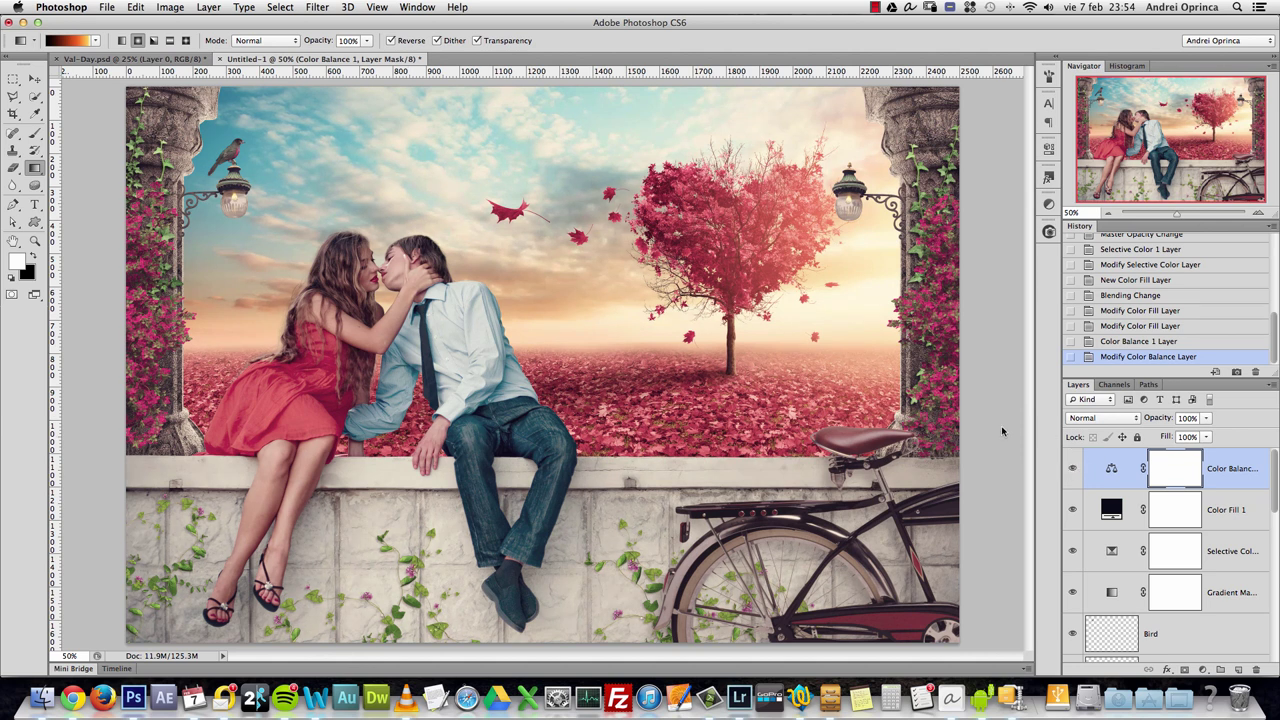
{"action": "left_click", "coordinate": [1077, 469]}
{"action": "left_click", "coordinate": [1072, 470]}
- Stamp all visible layers into a new layer on top of the stack and rename it Stamp 1
{"action": "key", "text": "alt+shift+super+e"}
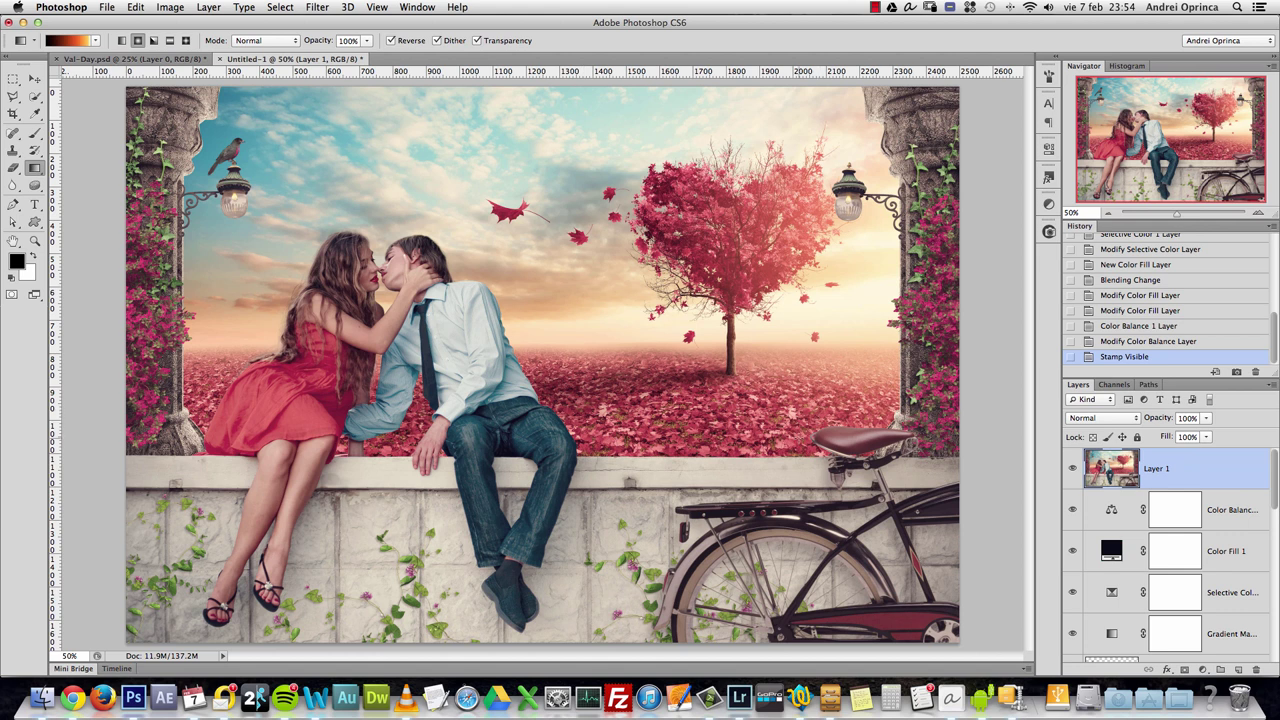
{"action": "double_click", "coordinate": [1156, 469]}
{"action": "type", "text": "Stamp 1"}
{"action": "key", "text": "Return"}
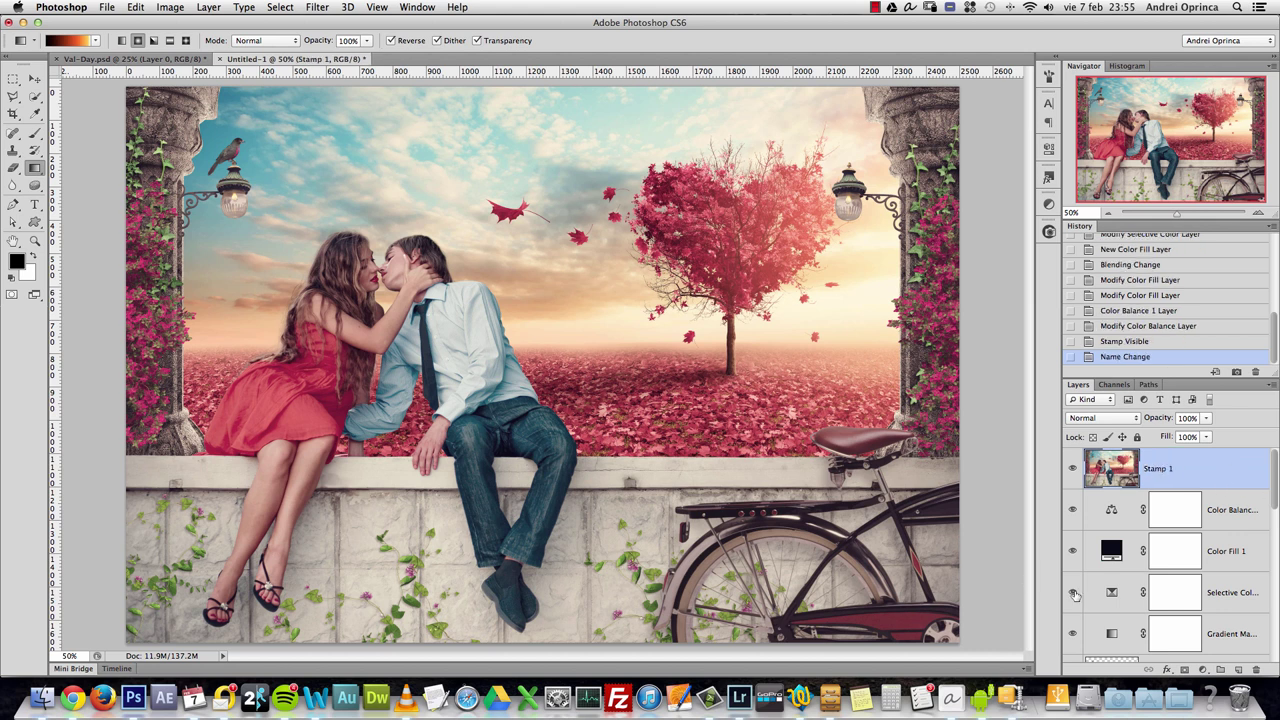
- Convert the Stamp 1 layer to a smart object and start the Lighting Effects filter on it
{"action": "right_click", "coordinate": [1211, 462]}
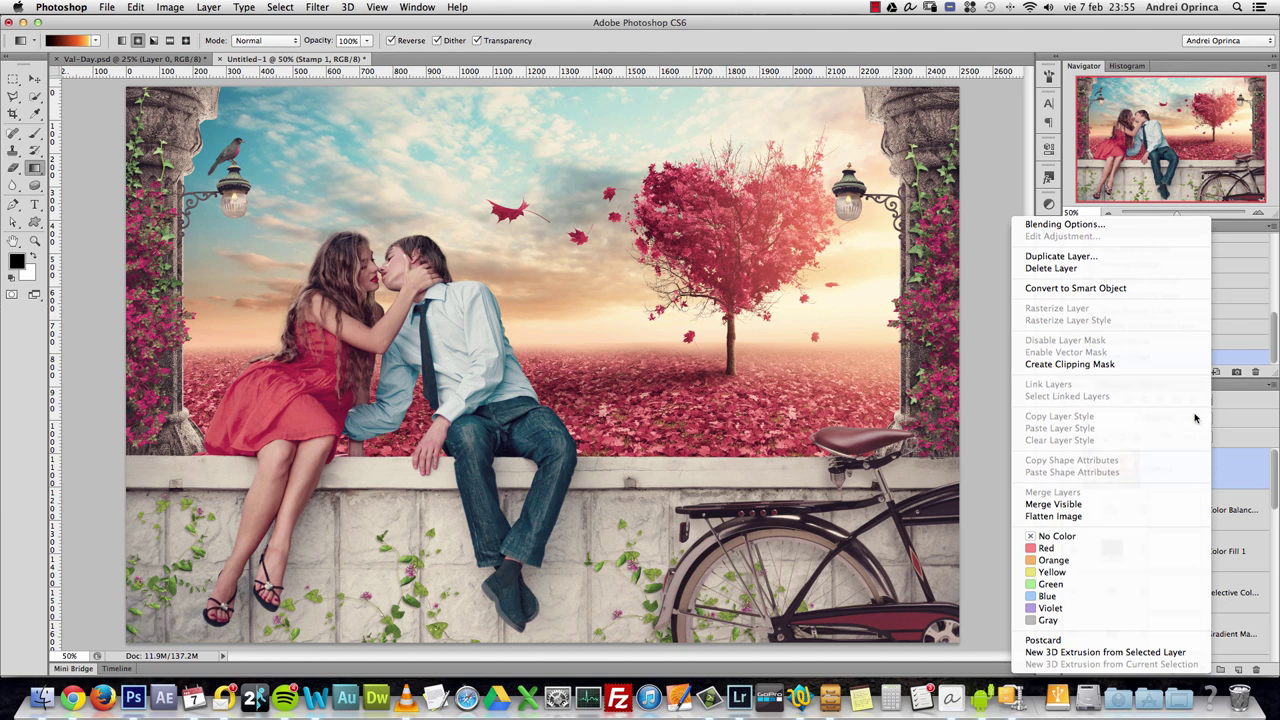
{"action": "left_click", "coordinate": [1114, 288]}
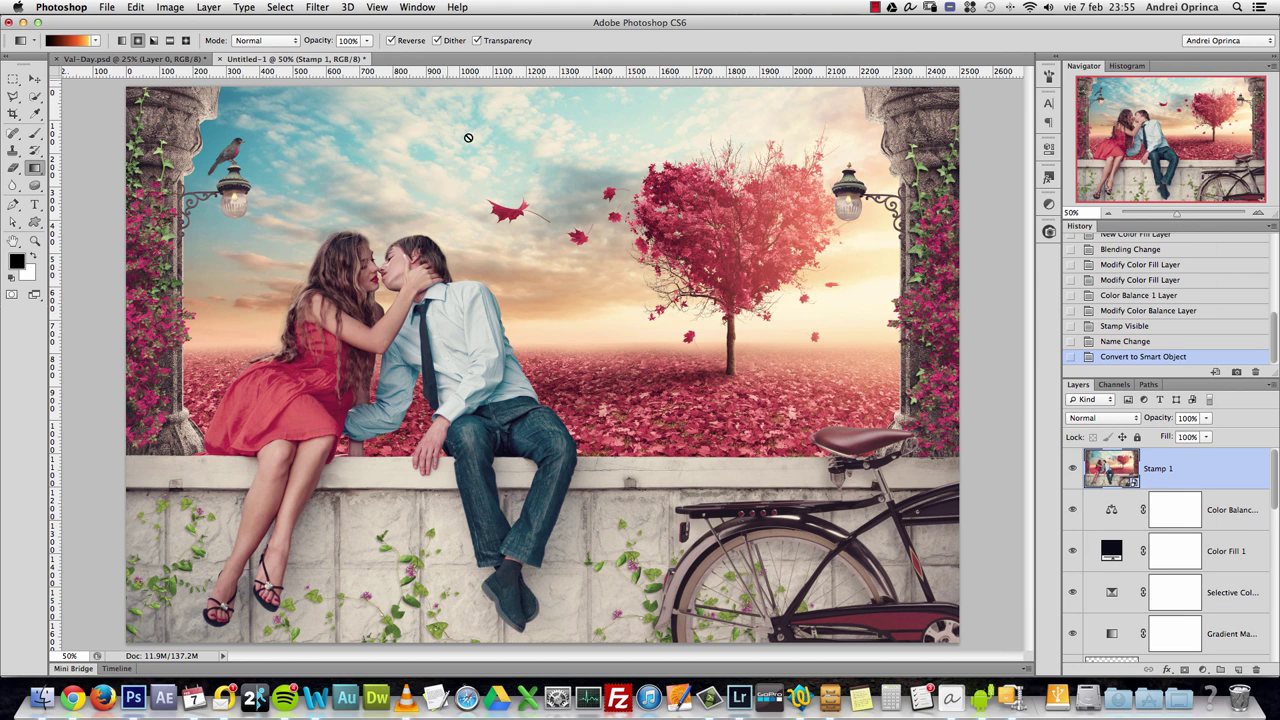
{"action": "left_click", "coordinate": [315, 8]}
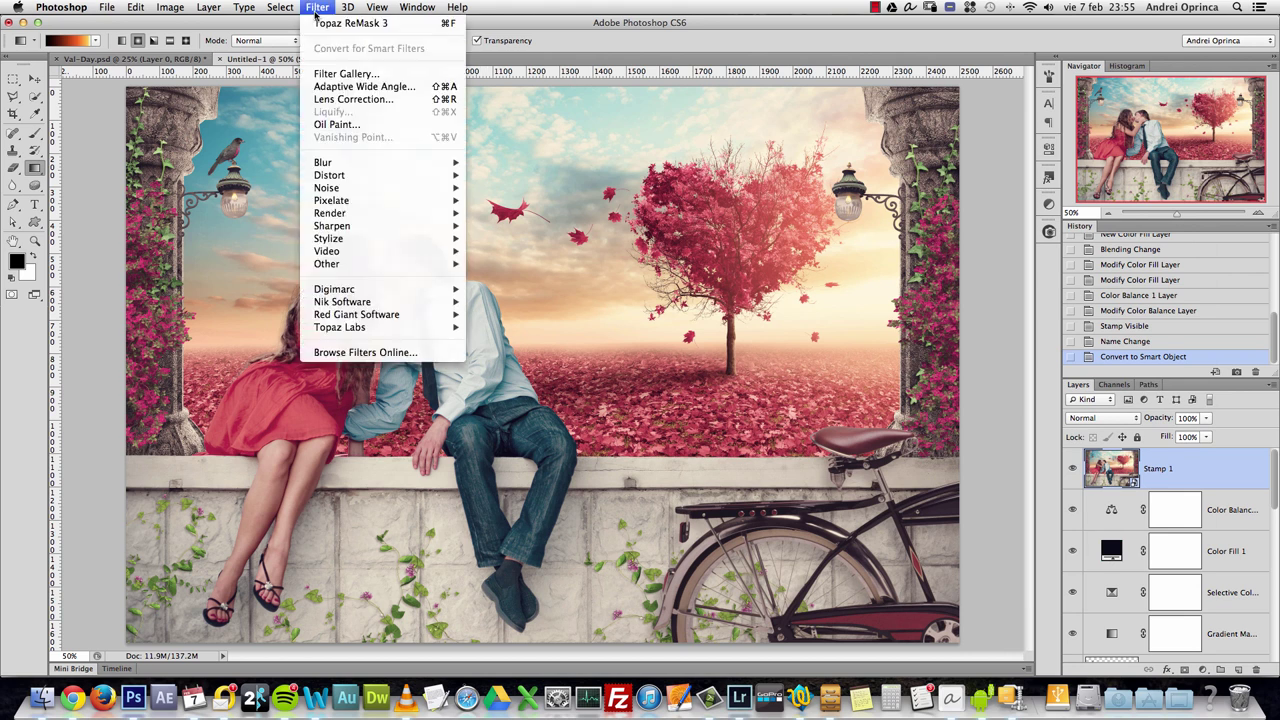
{"action": "mouse_move", "coordinate": [362, 194]}
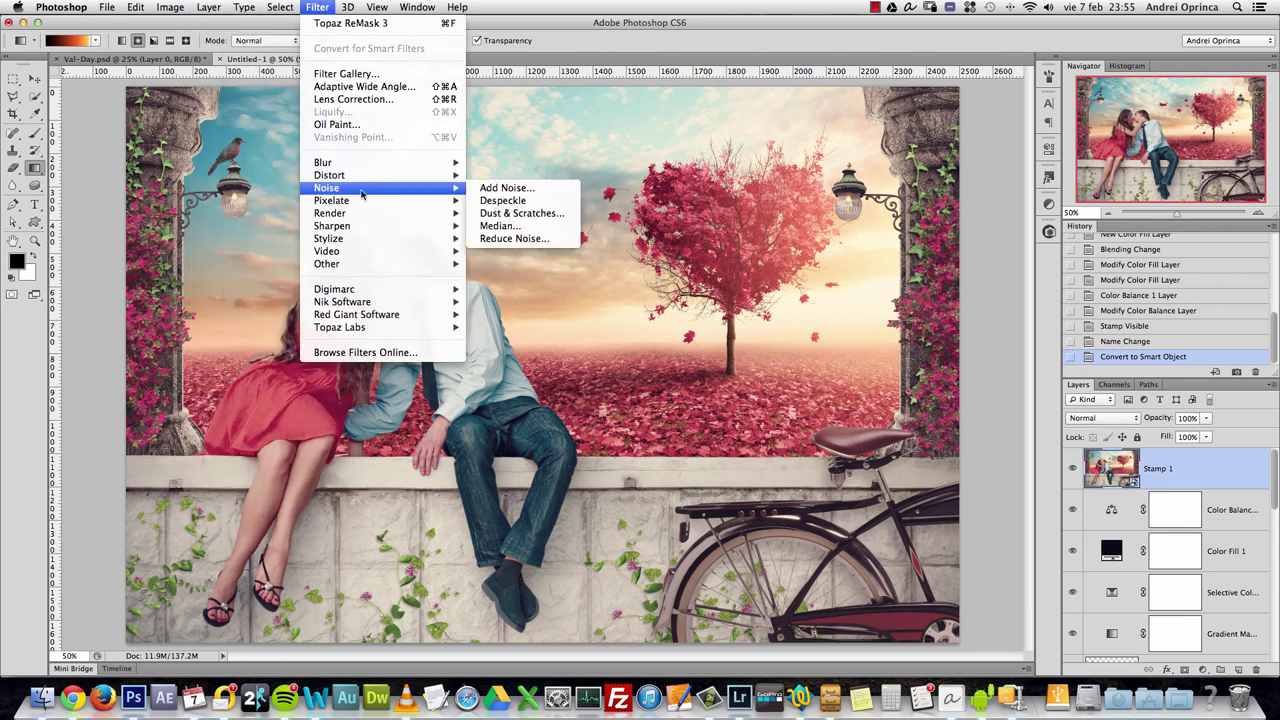
{"action": "mouse_move", "coordinate": [345, 216]}
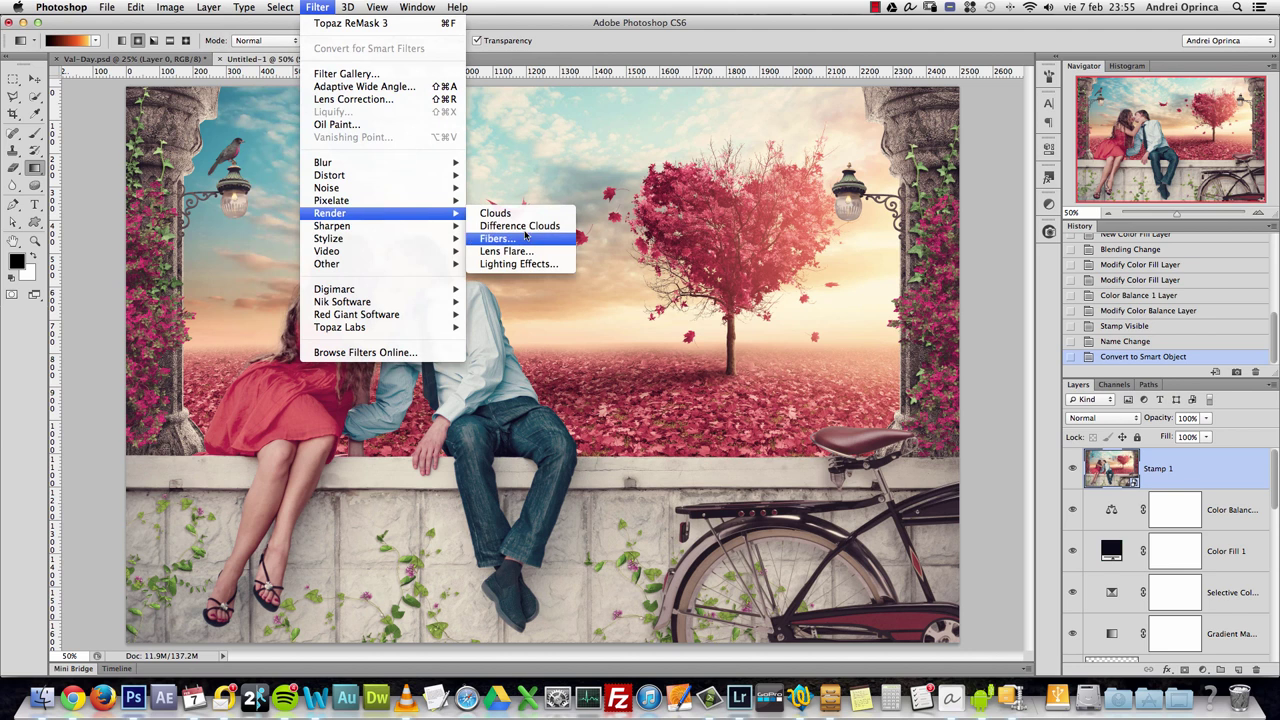
{"action": "left_click", "coordinate": [519, 264]}
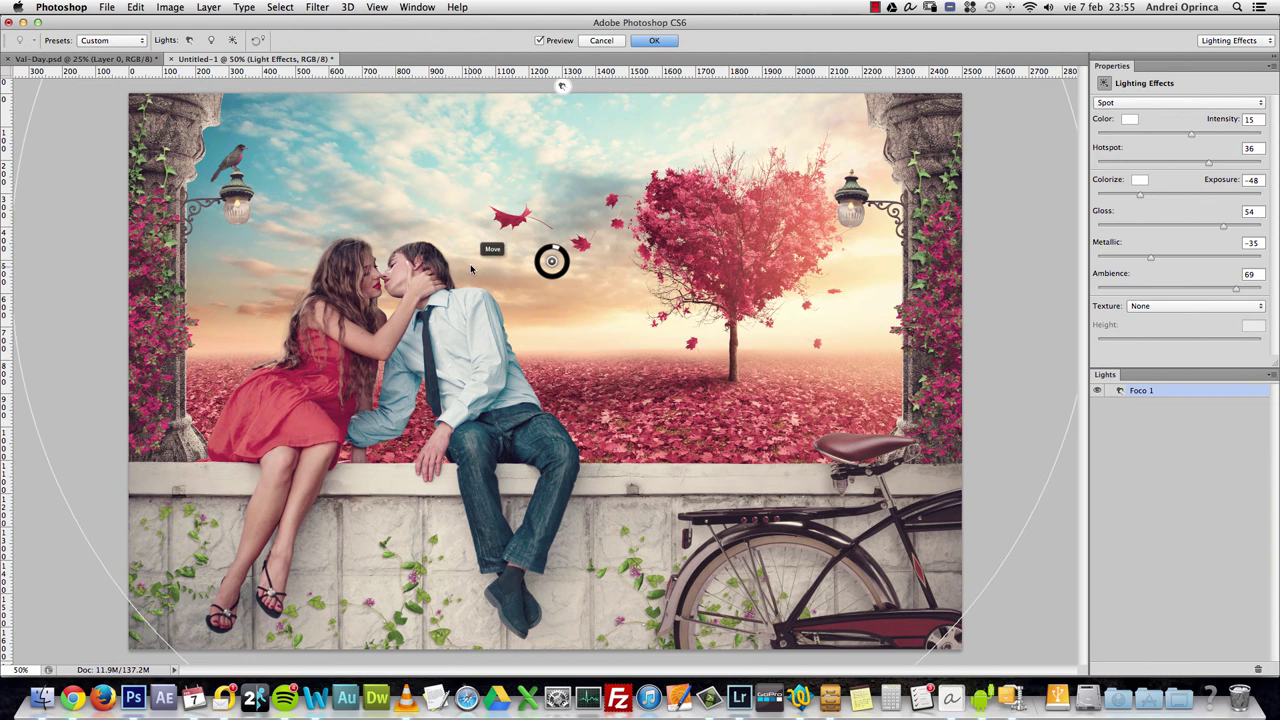
- Scale down the spot light's circle so its inner hotspot ring roughly spans the width of the image
{"action": "key", "text": "alt+space"}
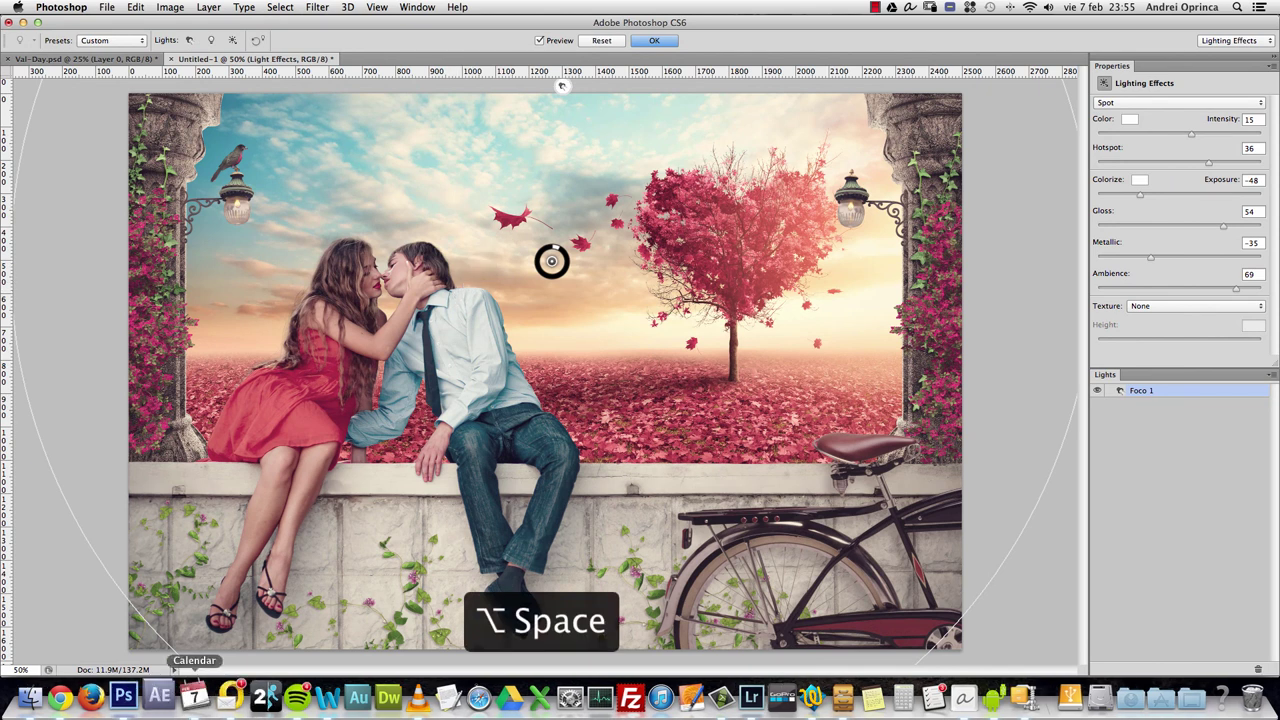
{"action": "left_click", "coordinate": [418, 432], "text": "alt"}
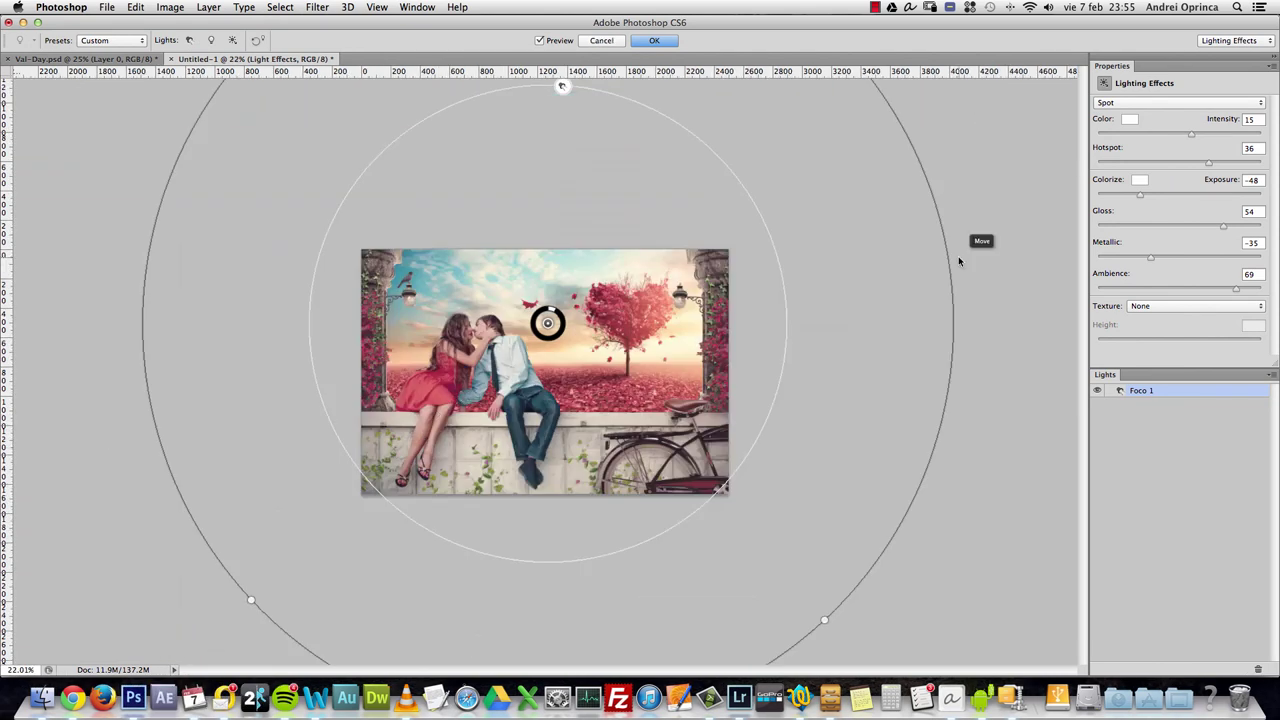
{"action": "left_click", "coordinate": [670, 335], "text": "alt"}
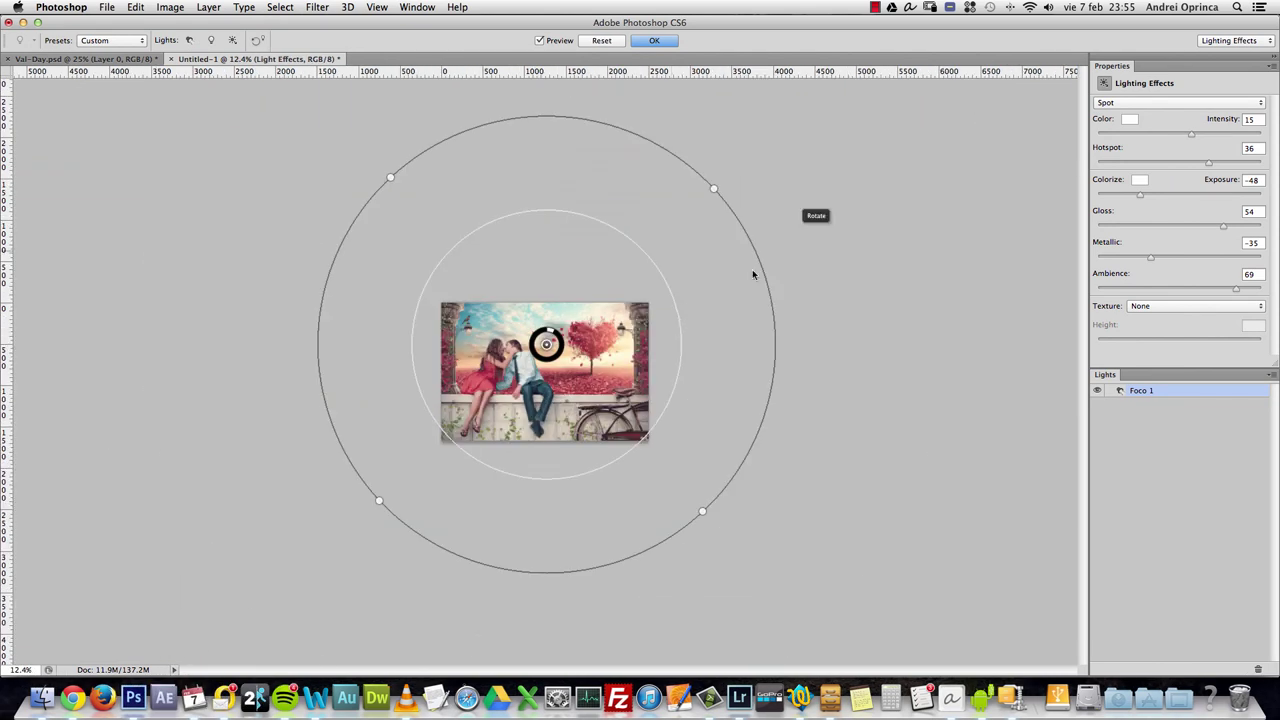
{"action": "left_click_drag", "start_coordinate": [709, 189], "coordinate": [670, 225]}
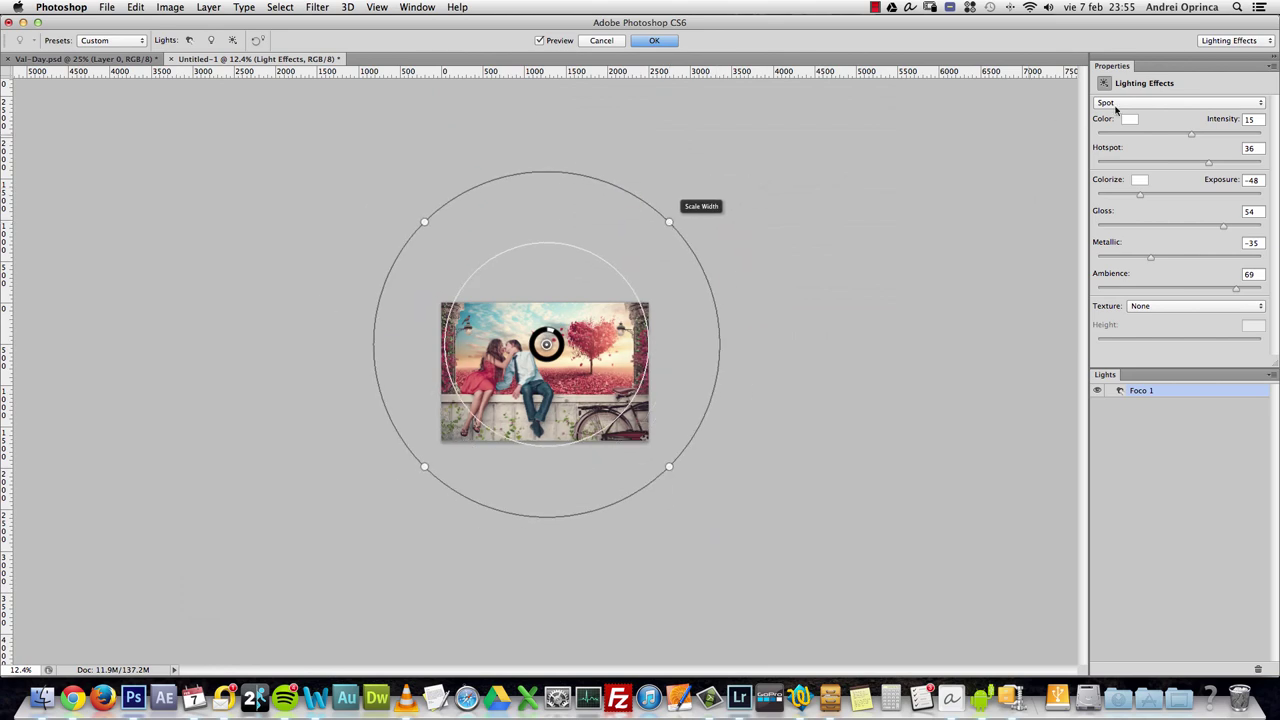
{"action": "key", "text": "super+0"}
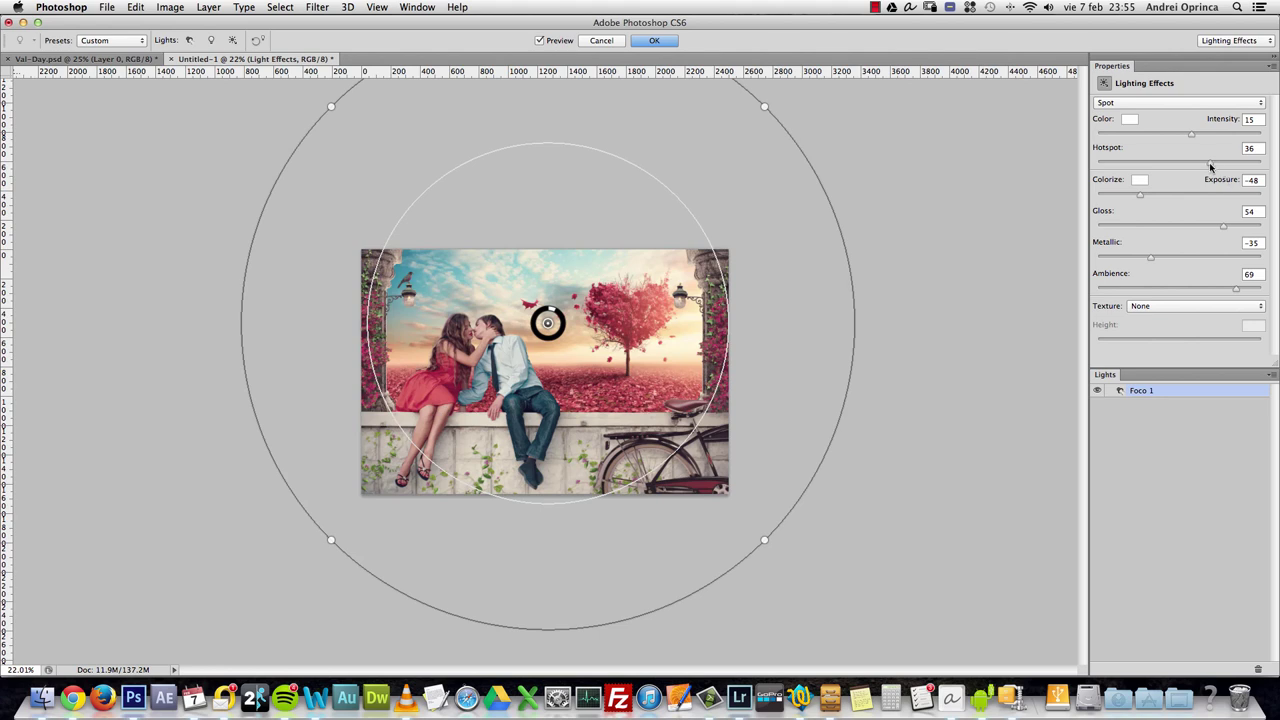
- Set the spot light's Hotspot to 41 and its Metallic value to -65
{"action": "mouse_move", "coordinate": [1208, 162]}
{"action": "left_mouse_down"}
{"action": "mouse_move", "coordinate": [1162, 163]}
{"action": "mouse_move", "coordinate": [1222, 163]}
{"action": "mouse_move", "coordinate": [1211, 165]}
{"action": "left_mouse_up"}
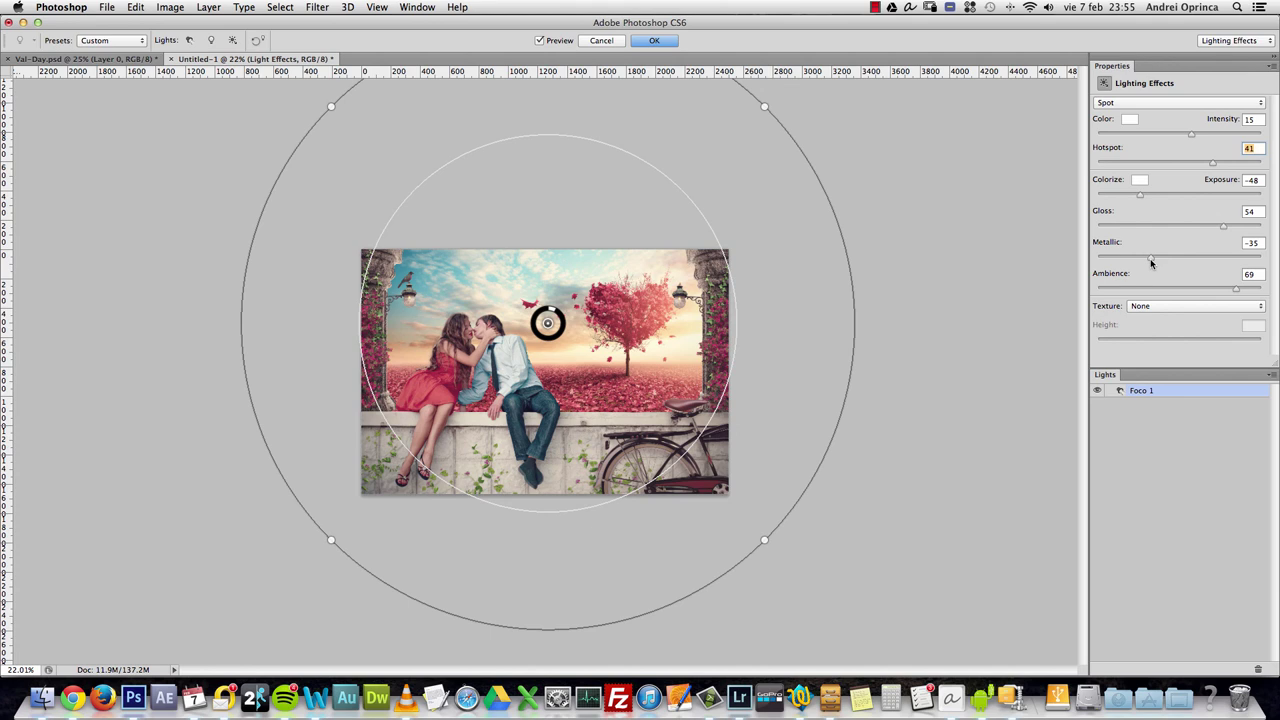
{"action": "mouse_move", "coordinate": [1151, 262]}
{"action": "left_mouse_down"}
{"action": "mouse_move", "coordinate": [1222, 260]}
{"action": "mouse_move", "coordinate": [1144, 261]}
{"action": "left_mouse_up"}
{"action": "left_click_drag", "start_coordinate": [1145, 262], "coordinate": [1257, 262]}
{"action": "left_click_drag", "start_coordinate": [1257, 260], "coordinate": [1131, 260]}
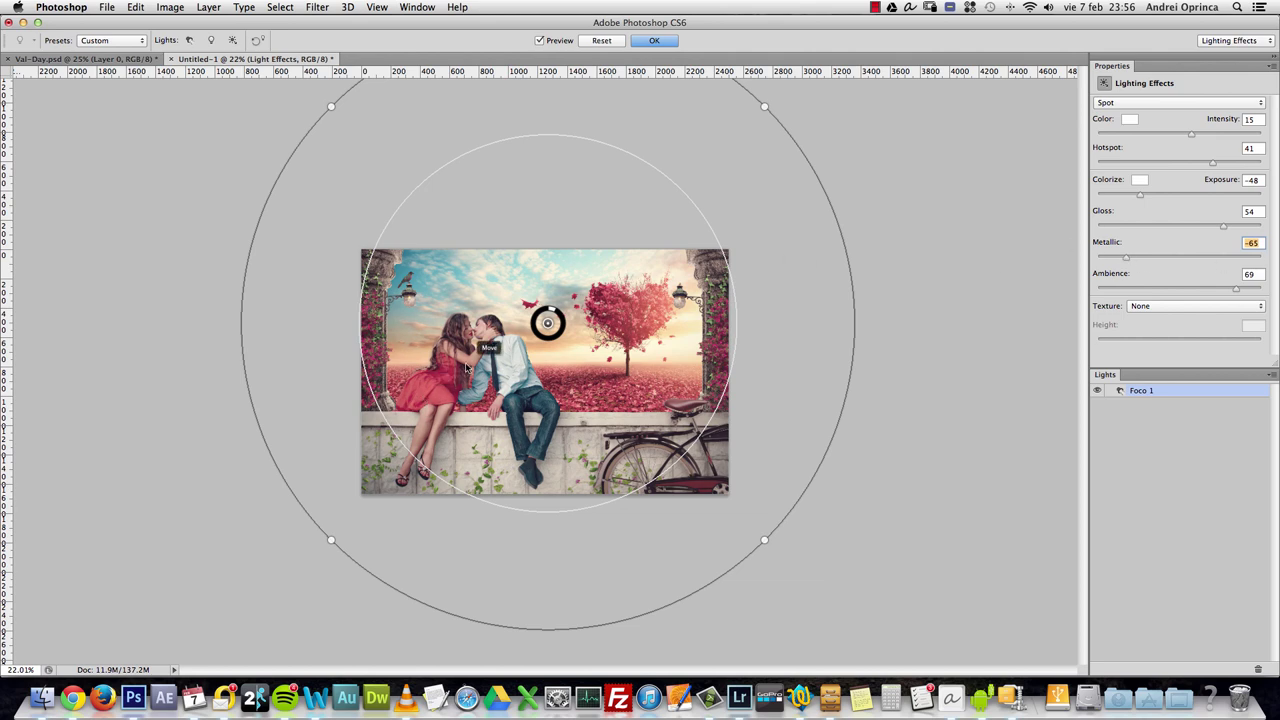
{"action": "scroll", "coordinate": [466, 368], "scroll_direction": "up", "scroll_amount": 2}
{"action": "scroll", "coordinate": [466, 368], "scroll_direction": "up", "scroll_amount": 4}
{"action": "scroll", "coordinate": [462, 368], "scroll_direction": "down", "scroll_amount": 7}
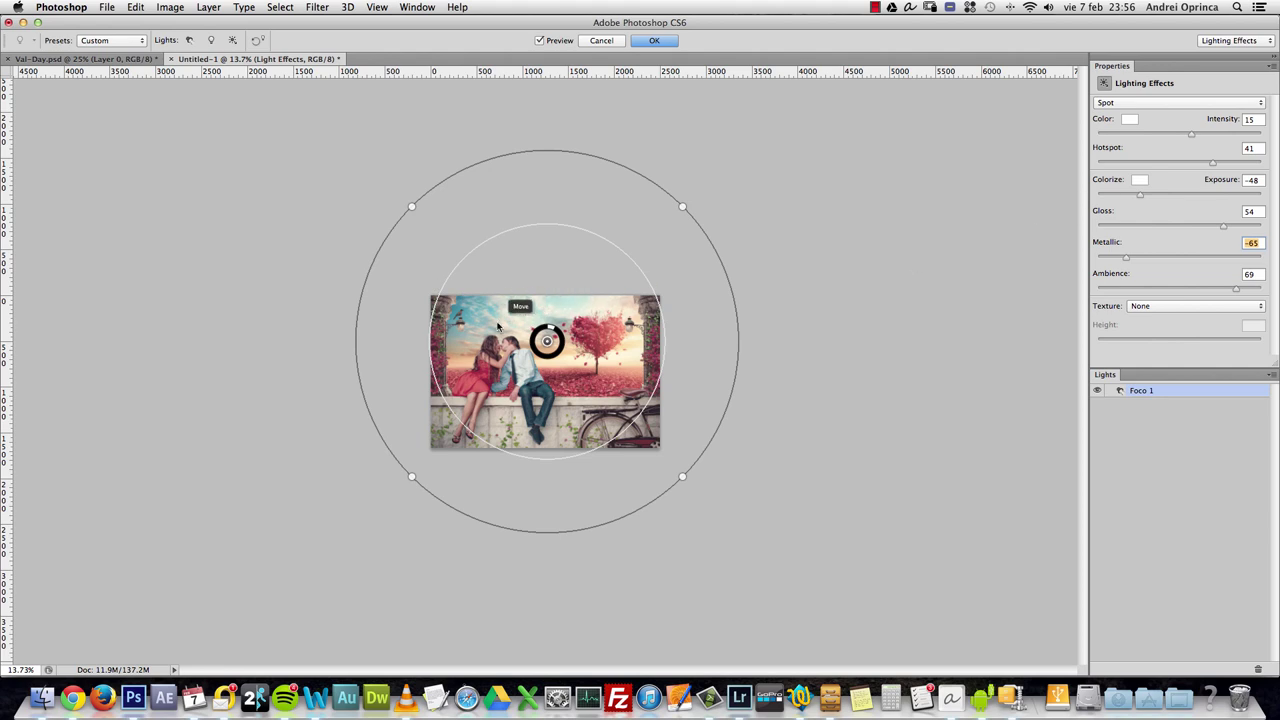
- Set the spot light's Exposure to -51, adjust its Ambience, and apply the Lighting Effects filter
{"action": "left_click", "coordinate": [1151, 193]}
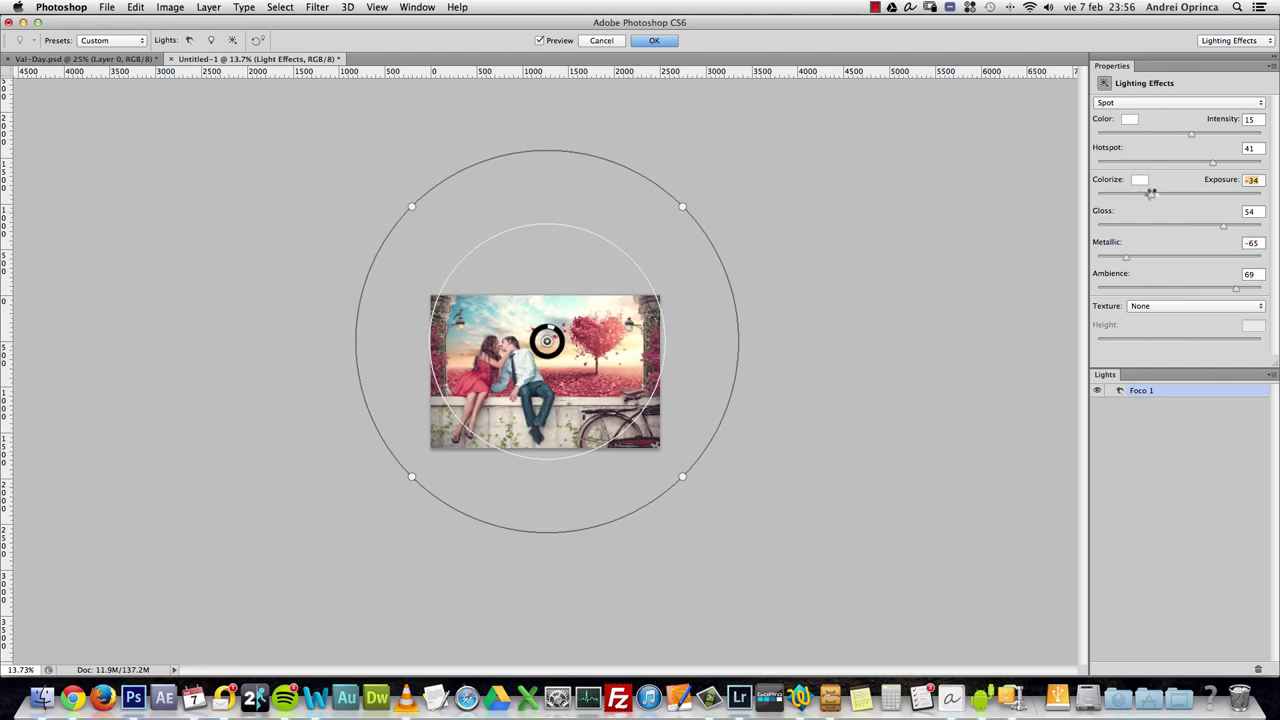
{"action": "scroll", "coordinate": [685, 332], "scroll_direction": "up", "scroll_amount": 5}
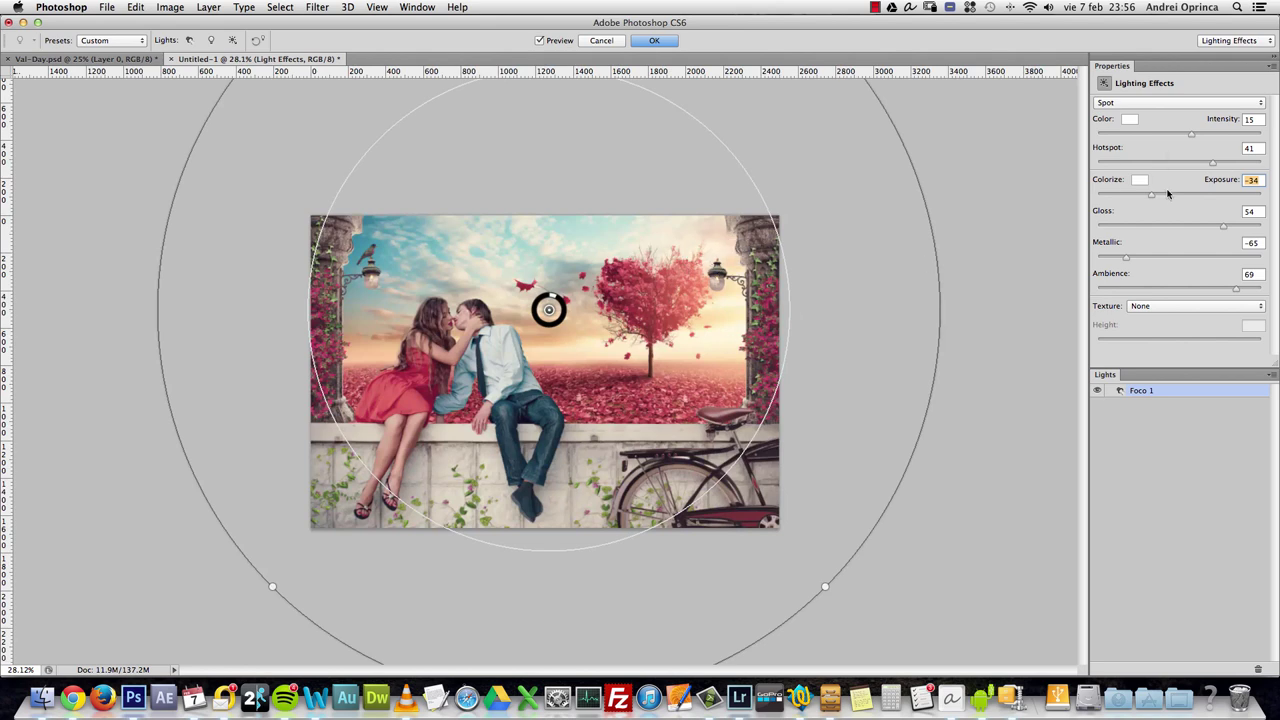
{"action": "left_click_drag", "start_coordinate": [1154, 194], "coordinate": [1137, 196]}
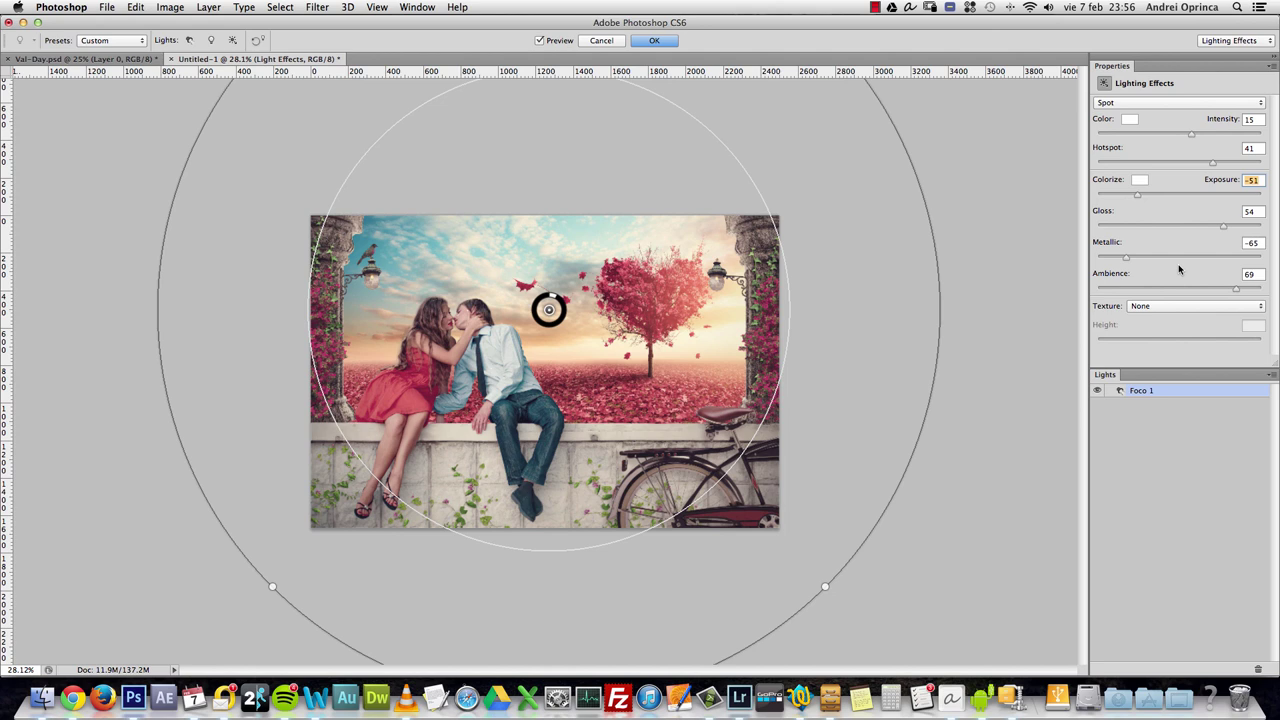
{"action": "left_click_drag", "start_coordinate": [1184, 289], "coordinate": [1240, 289]}
{"action": "left_click", "coordinate": [656, 42]}
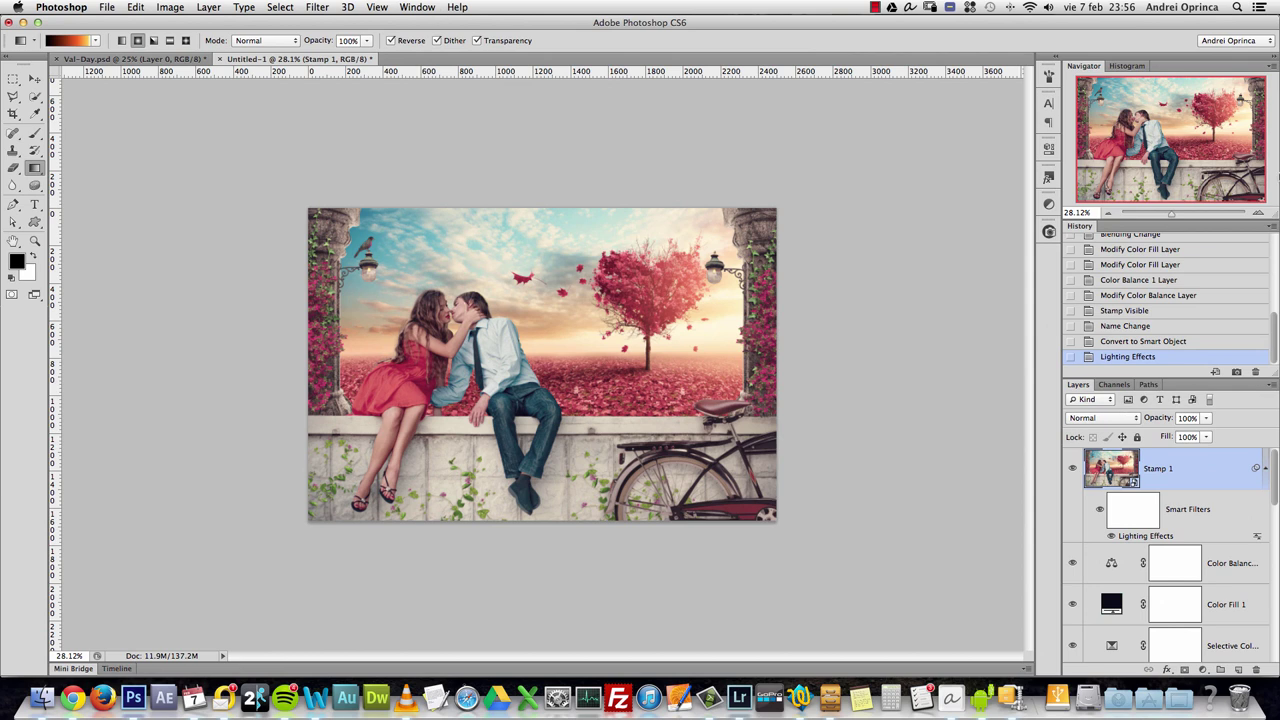
- Open the Topaz Detail 2 filter on the Stamp 1 layer and reset all its settings
{"action": "key", "text": "super+equal"}
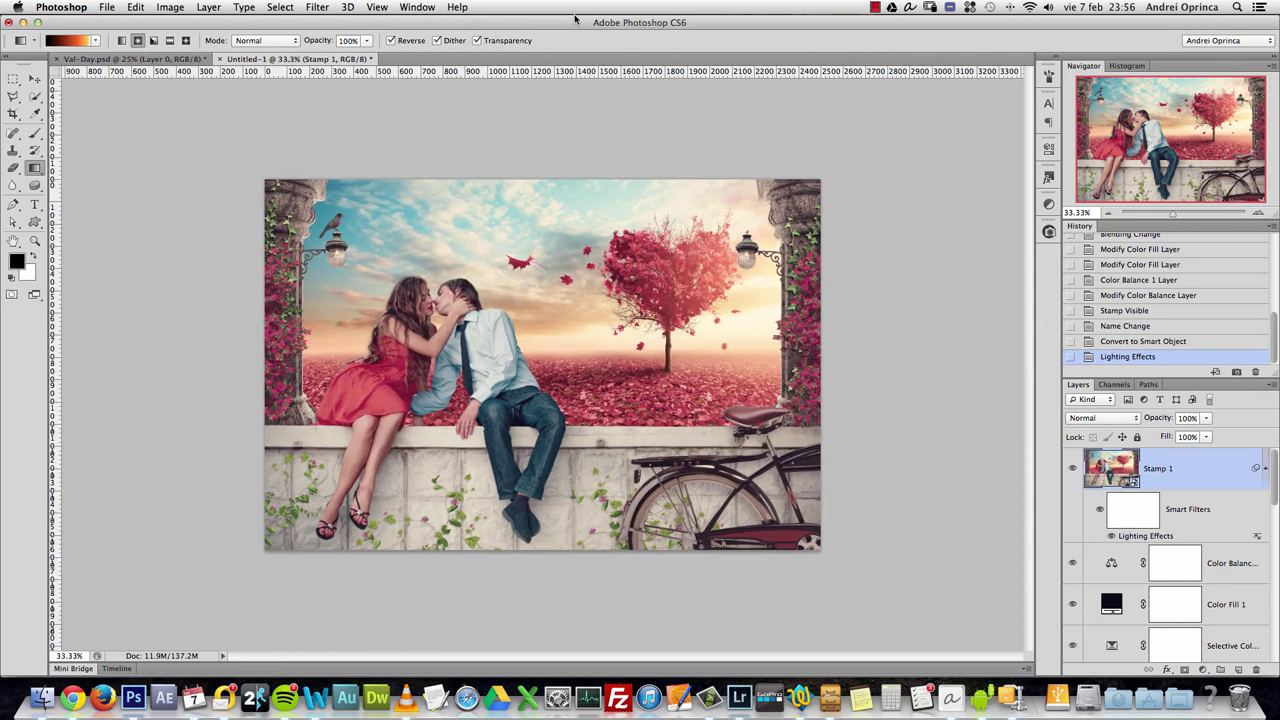
{"action": "left_click", "coordinate": [317, 7]}
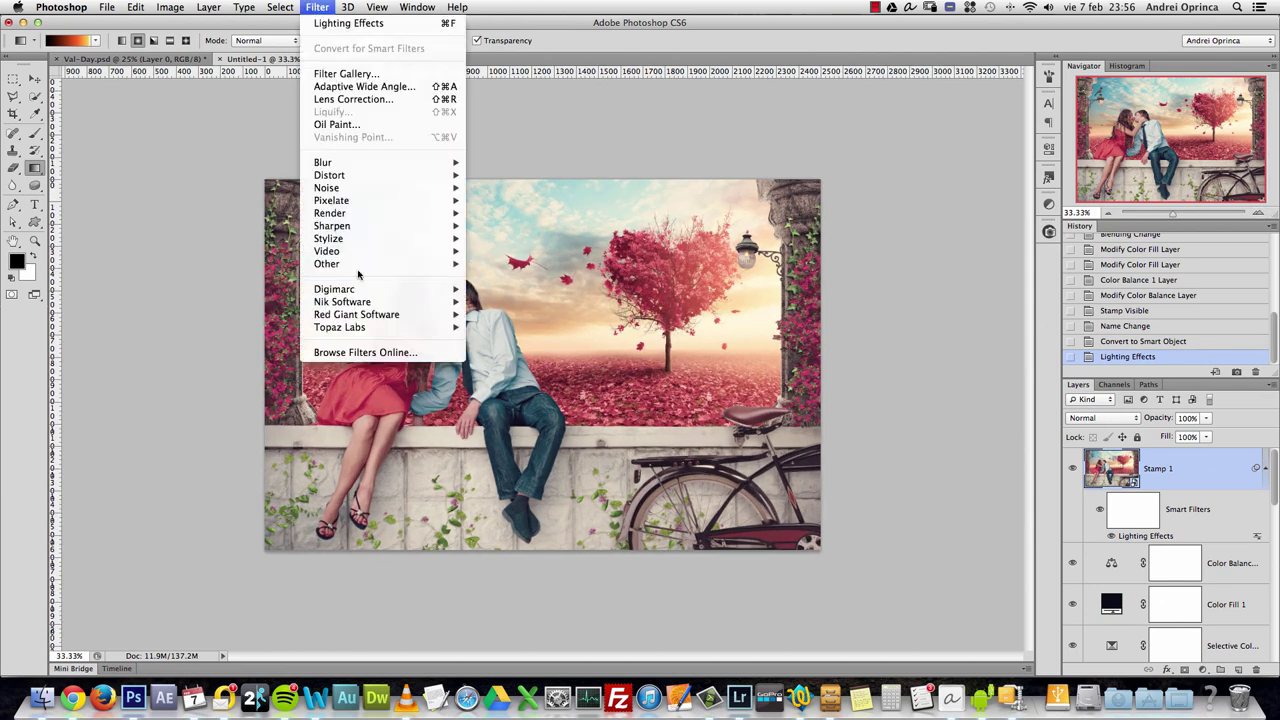
{"action": "mouse_move", "coordinate": [366, 329]}
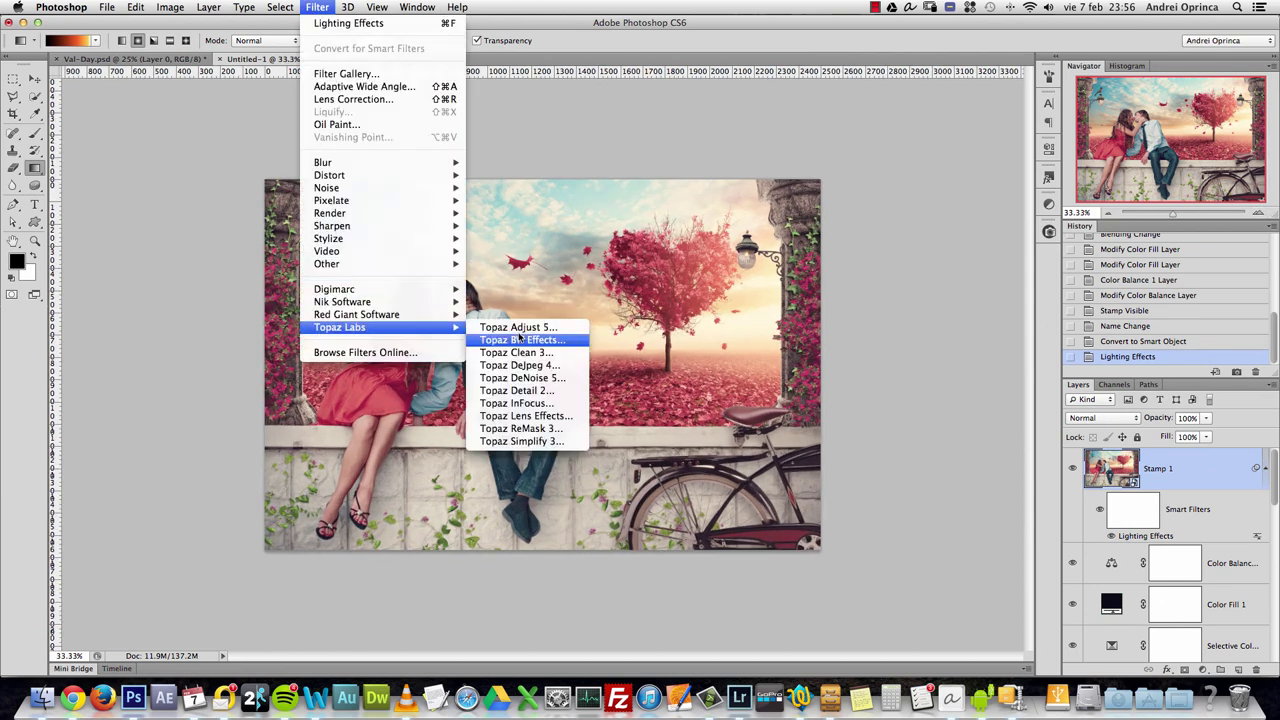
{"action": "left_click", "coordinate": [541, 391]}
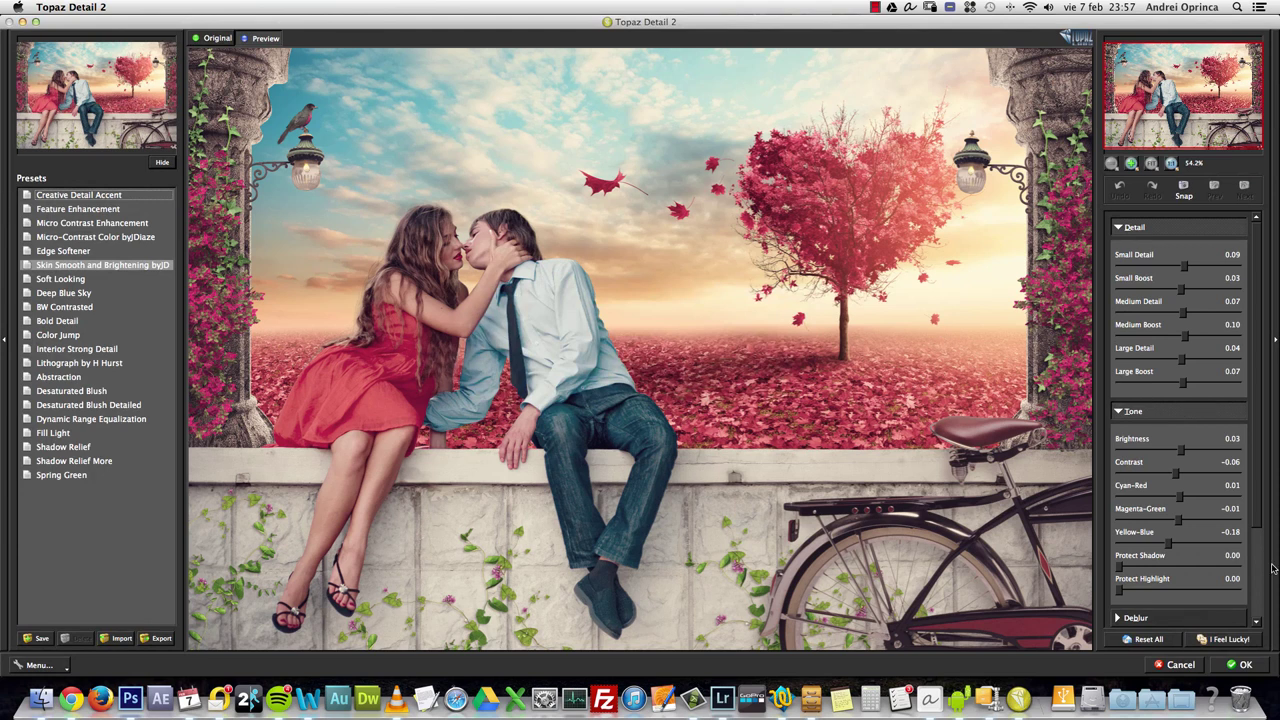
{"action": "left_click", "coordinate": [1148, 639]}
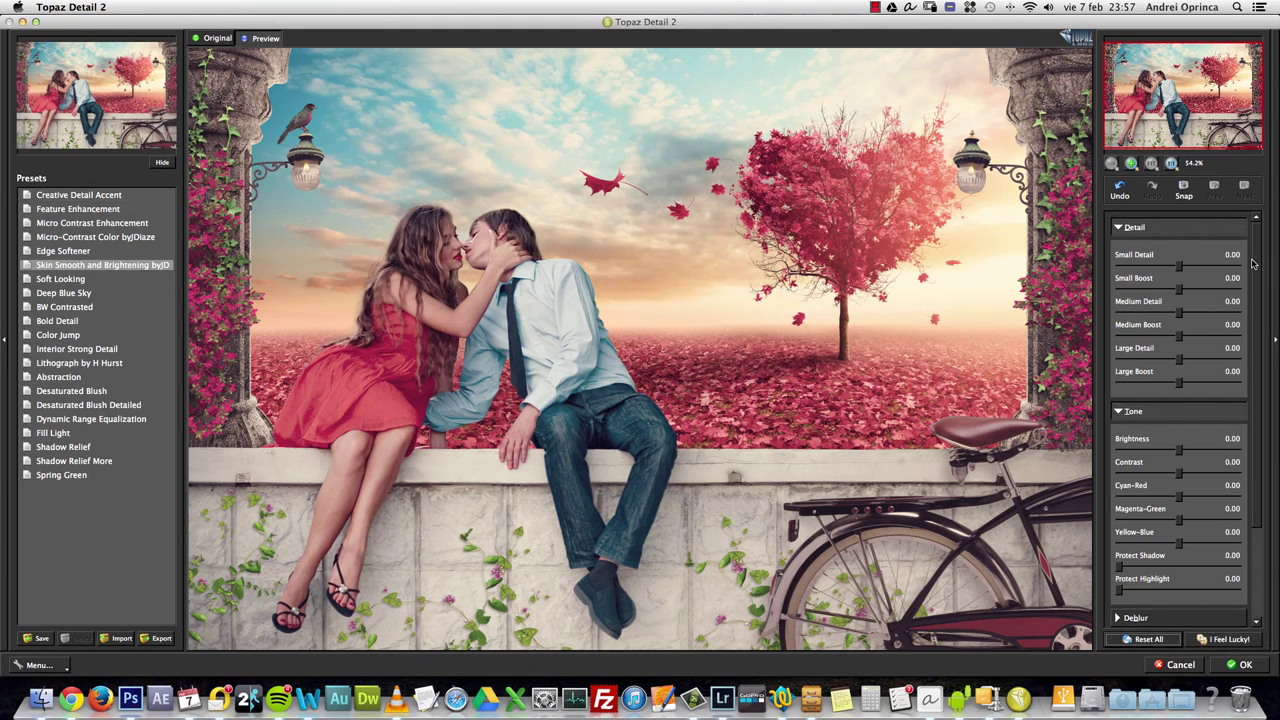
- Set Small Detail to 0.17 and Small Boost to 0.08, checking the couple at 100% zoom
{"action": "left_click_drag", "start_coordinate": [1179, 266], "coordinate": [1189, 266]}
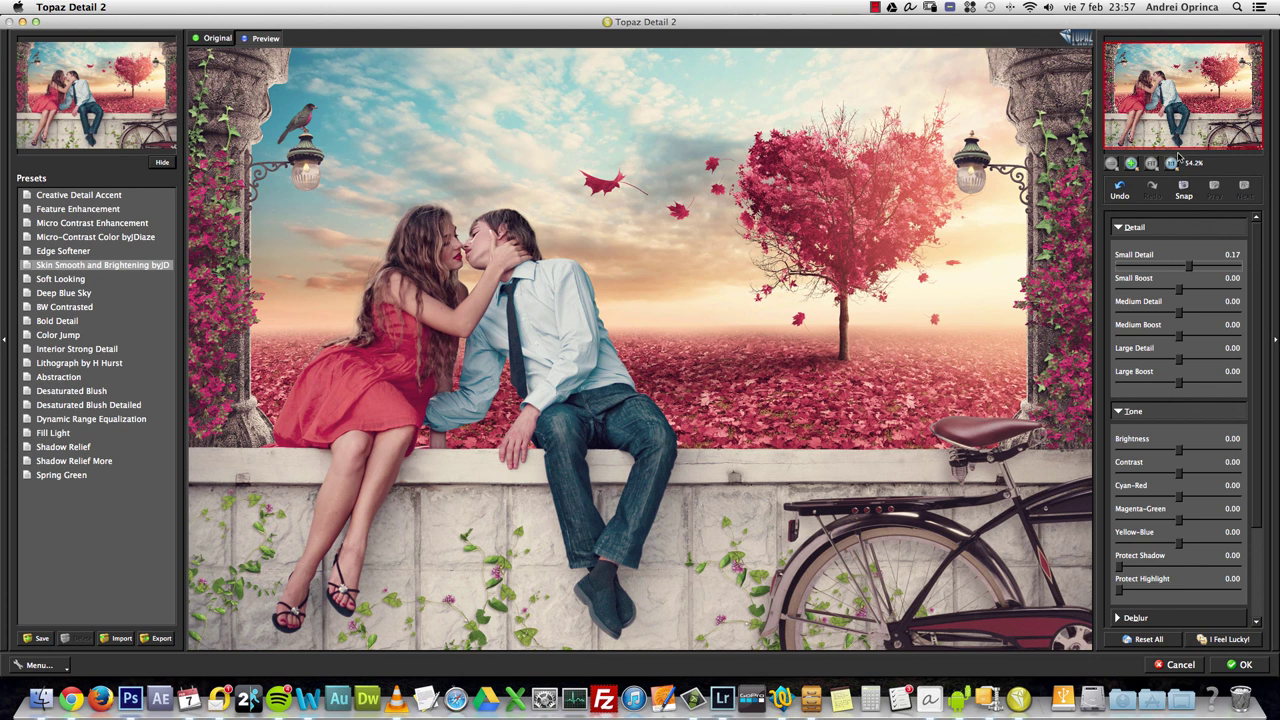
{"action": "left_click", "coordinate": [1172, 164]}
{"action": "left_click_drag", "start_coordinate": [734, 288], "coordinate": [768, 298]}
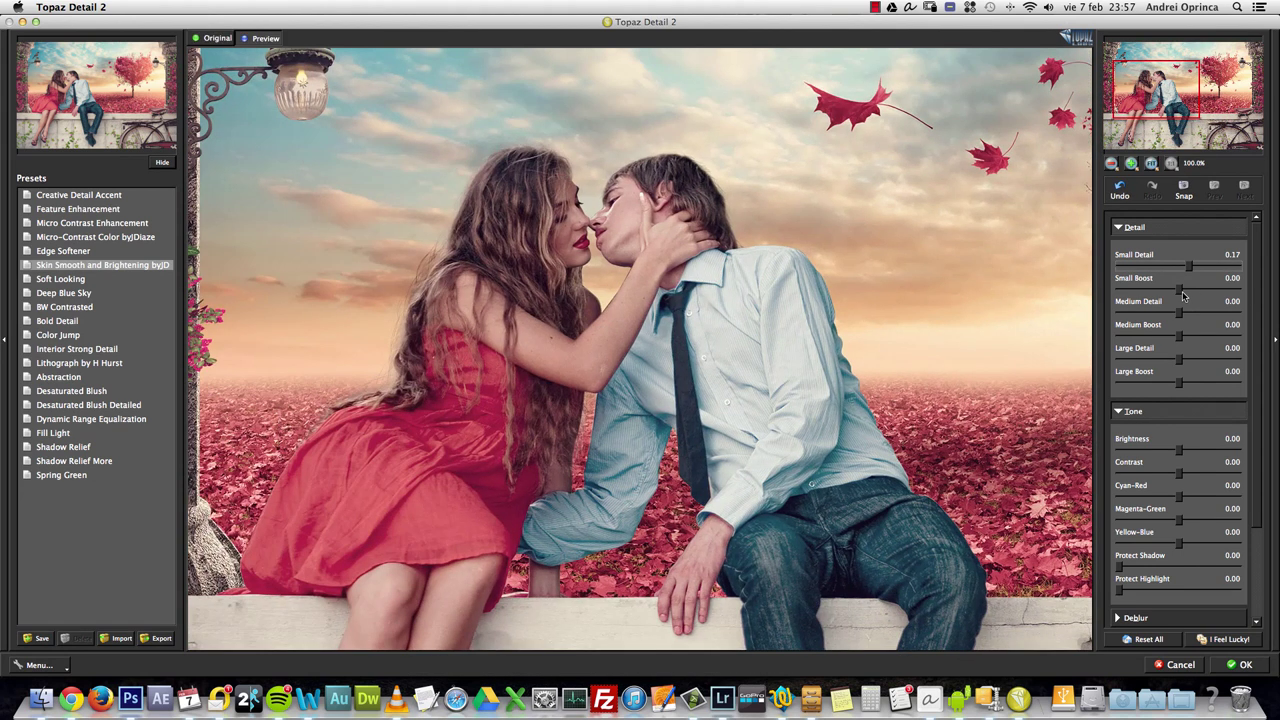
{"action": "left_click_drag", "start_coordinate": [1180, 291], "coordinate": [1184, 294]}
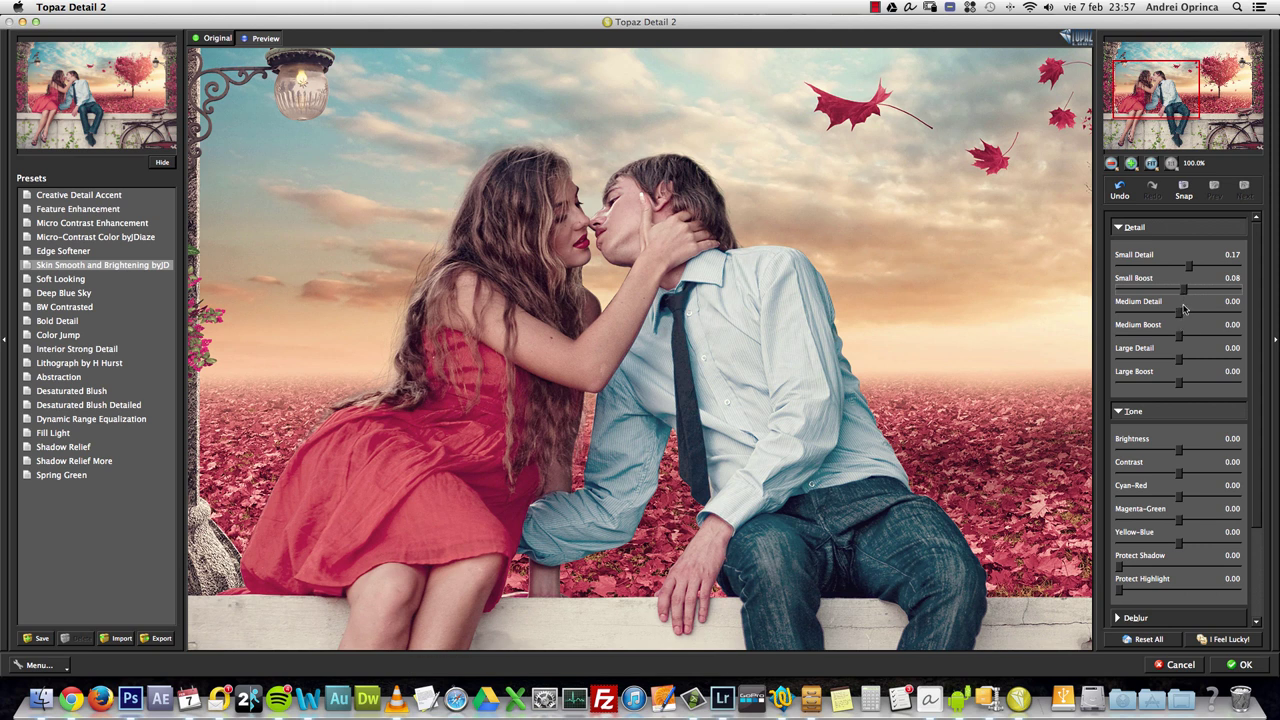
- Set Medium Detail to 0.13 and Large Detail to 0.06, and compare the preview with the original image
{"action": "left_click_drag", "start_coordinate": [1183, 310], "coordinate": [1190, 313]}
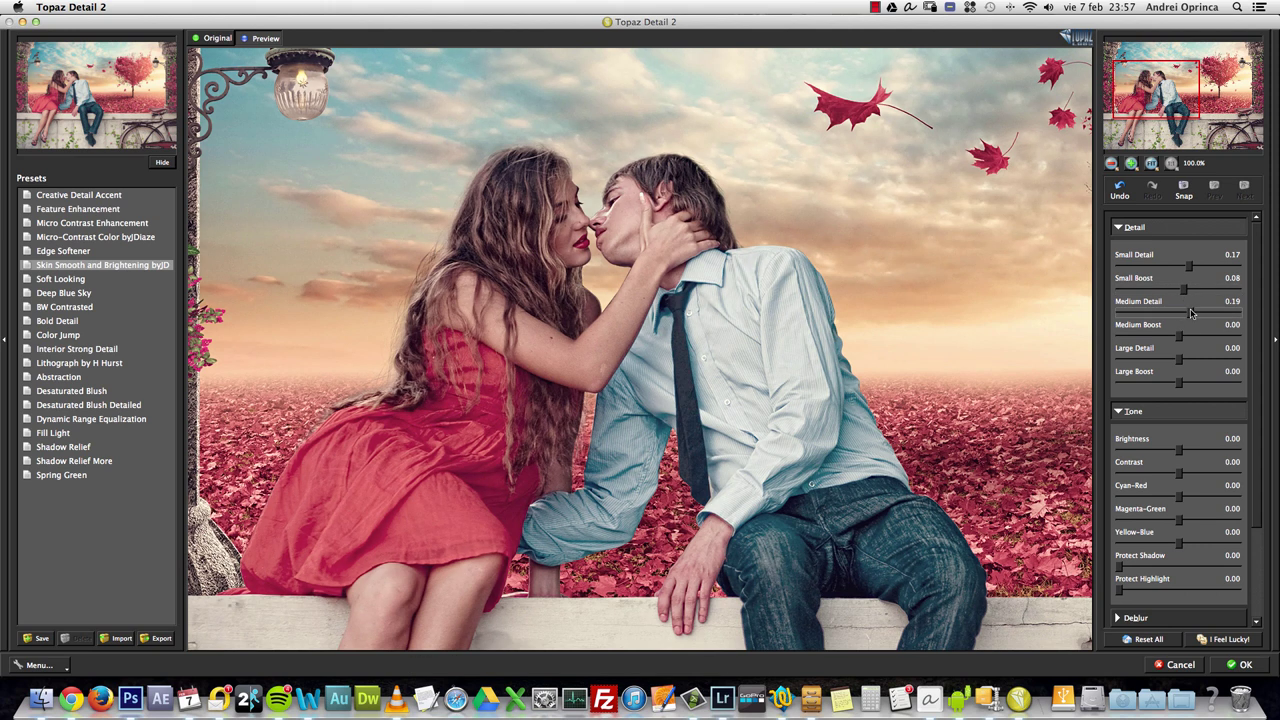
{"action": "left_click_drag", "start_coordinate": [1180, 360], "coordinate": [1184, 365]}
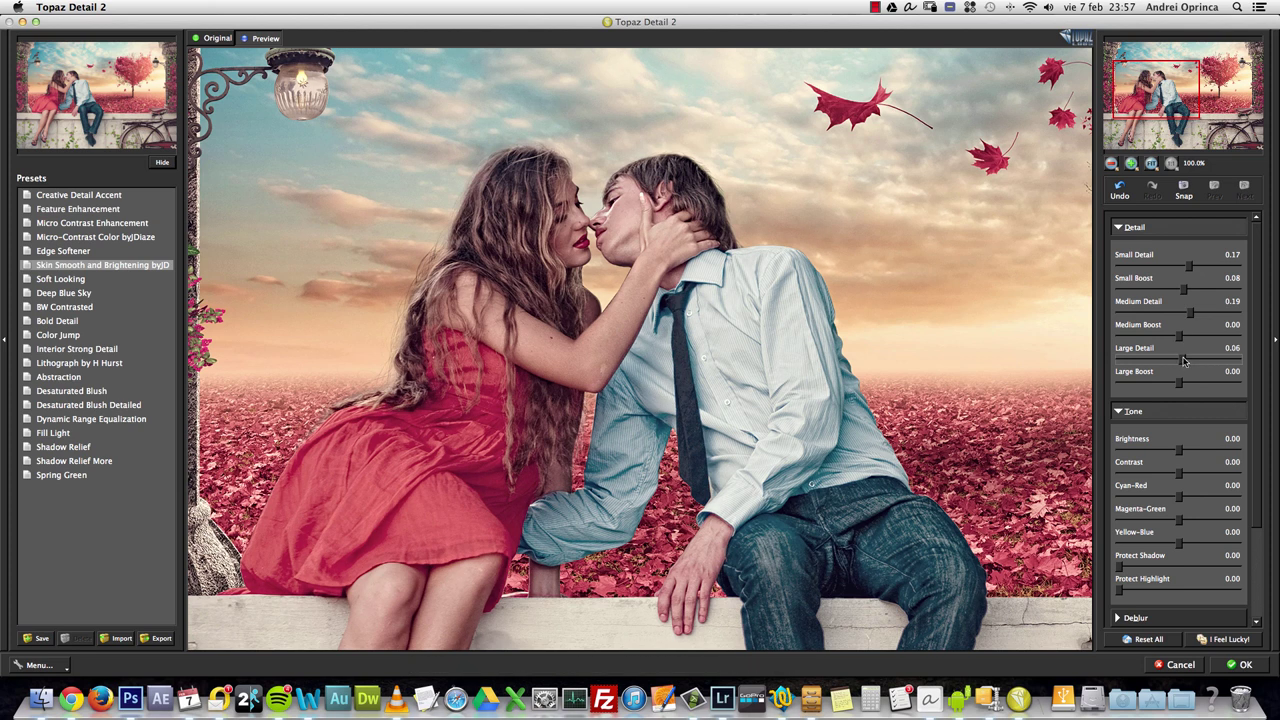
{"action": "left_click_drag", "start_coordinate": [1189, 313], "coordinate": [1186, 313]}
{"action": "left_click", "coordinate": [836, 309]}
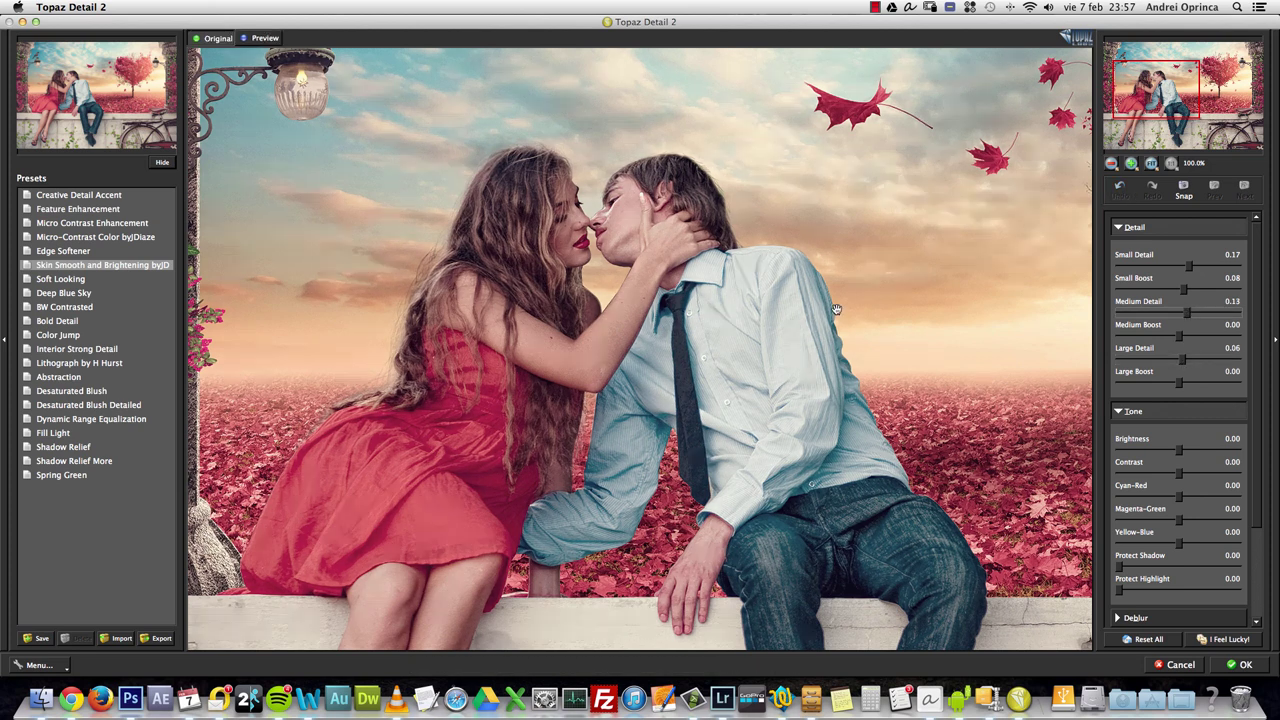
{"action": "left_click", "coordinate": [673, 300]}
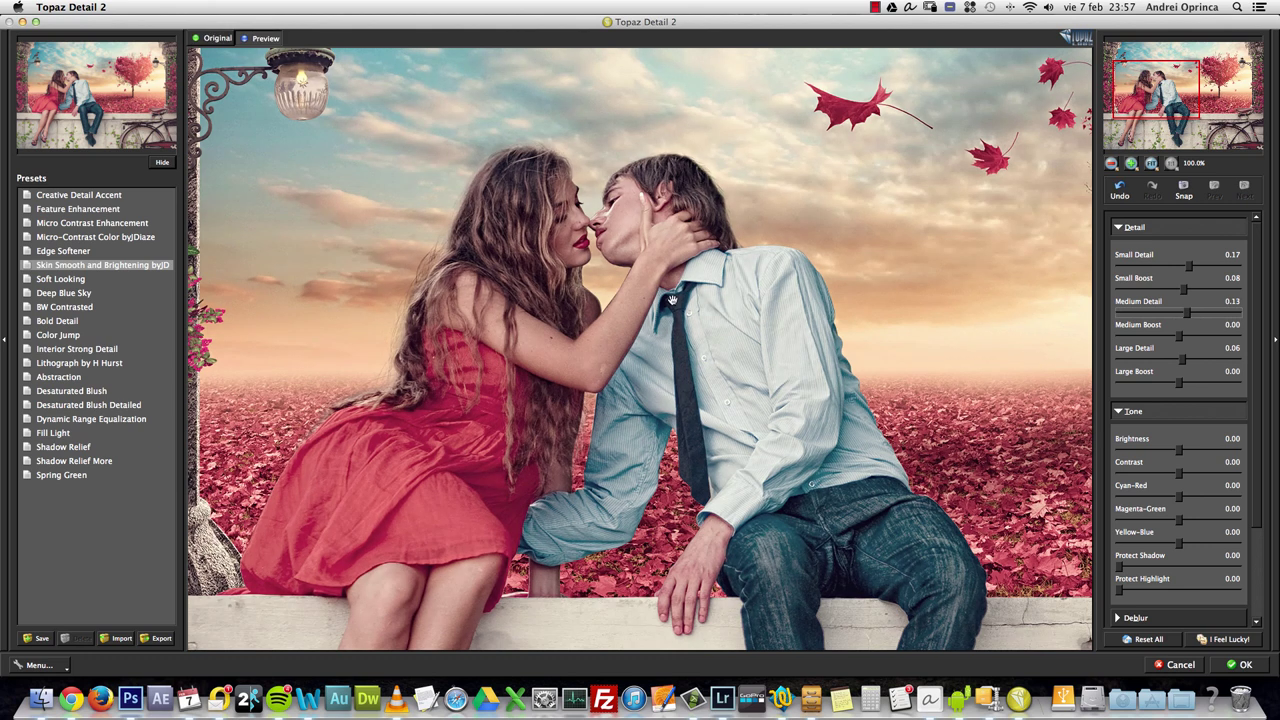
{"action": "left_click", "coordinate": [740, 299]}
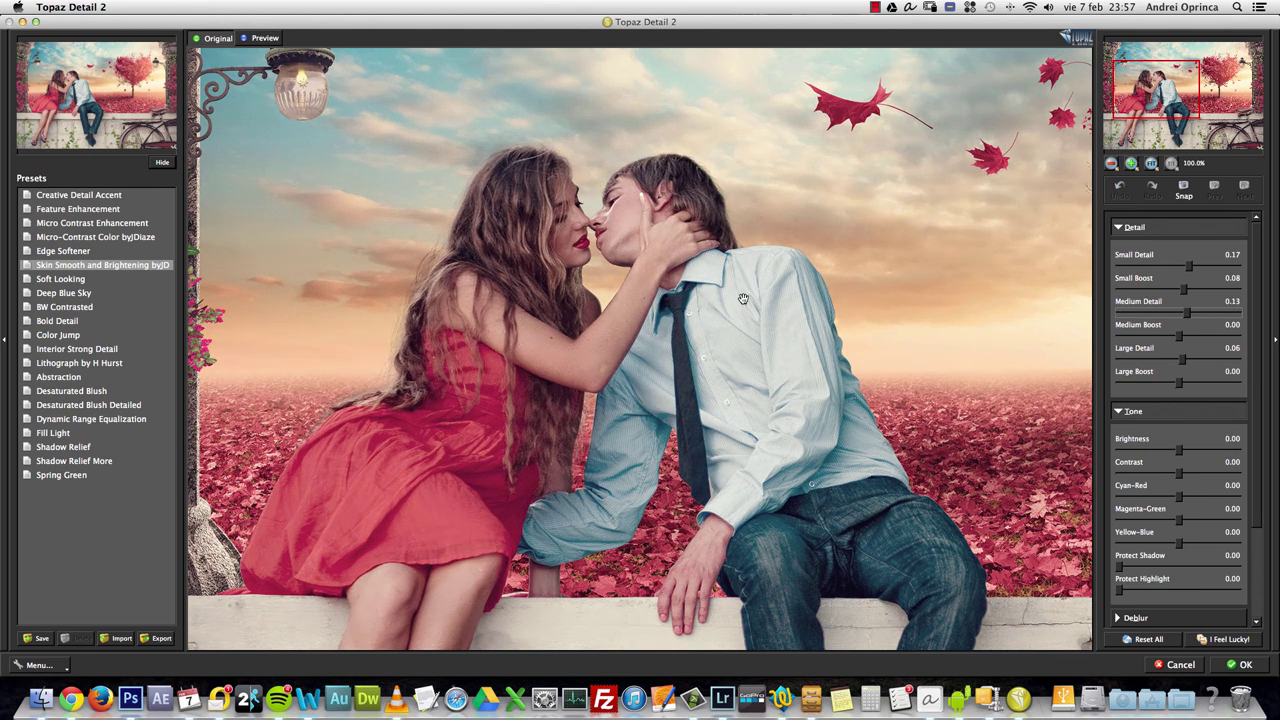
{"action": "left_click", "coordinate": [954, 300]}
{"action": "left_click", "coordinate": [954, 300]}
{"action": "left_click", "coordinate": [954, 300]}
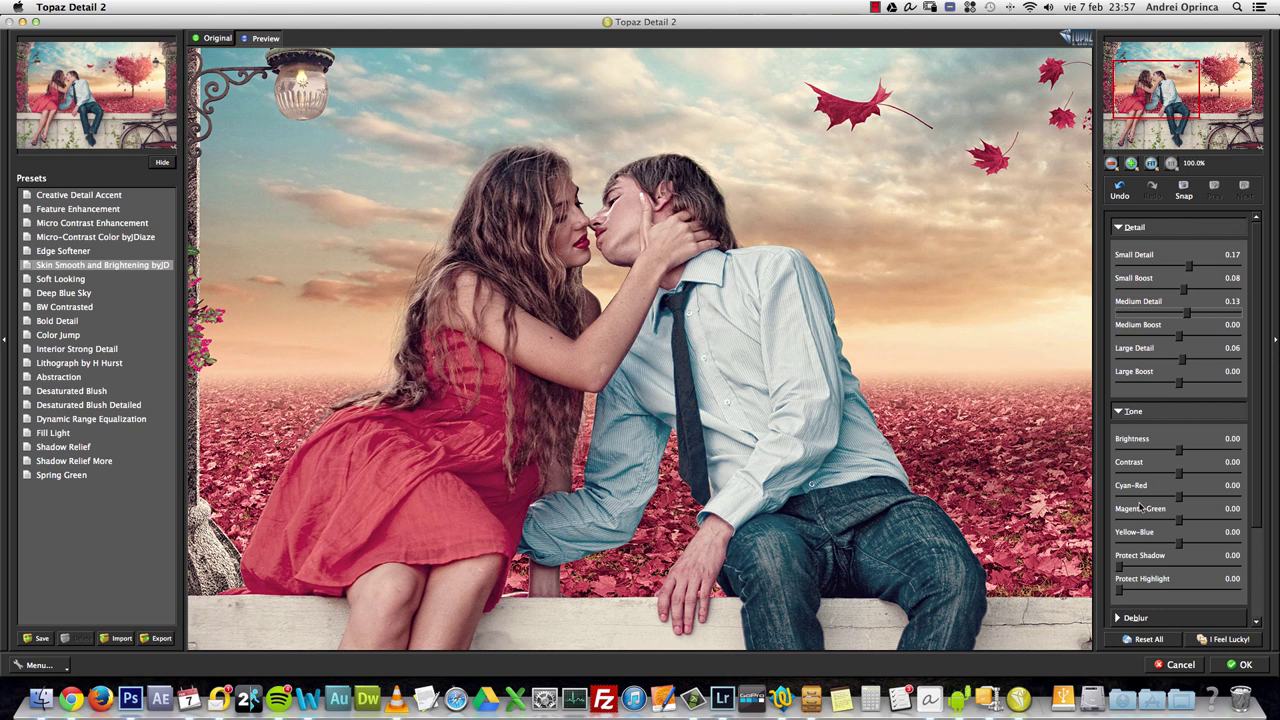
- Set the Tone section's Cyan-Red value to 0.14 and check the effect on the whole image
{"action": "scroll", "coordinate": [1240, 480], "scroll_direction": "down", "scroll_amount": 3}
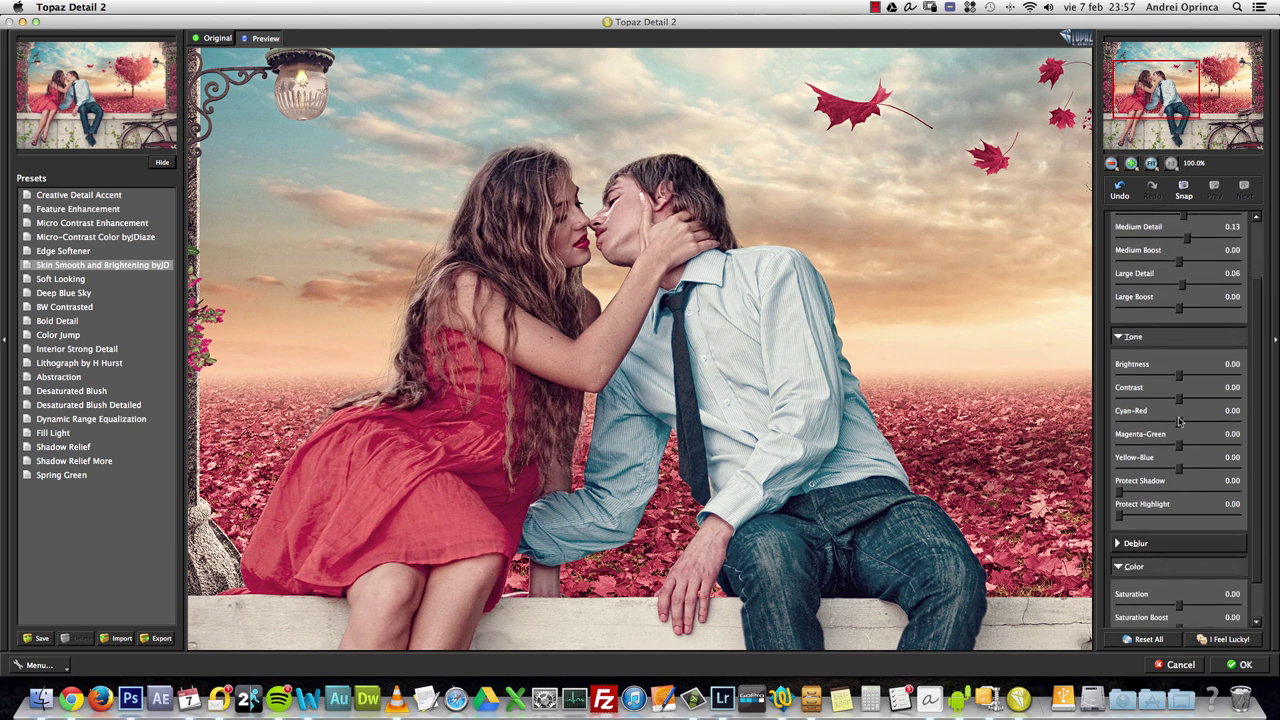
{"action": "mouse_move", "coordinate": [1180, 421]}
{"action": "left_mouse_down"}
{"action": "mouse_move", "coordinate": [1158, 423]}
{"action": "mouse_move", "coordinate": [1190, 425]}
{"action": "left_mouse_up"}
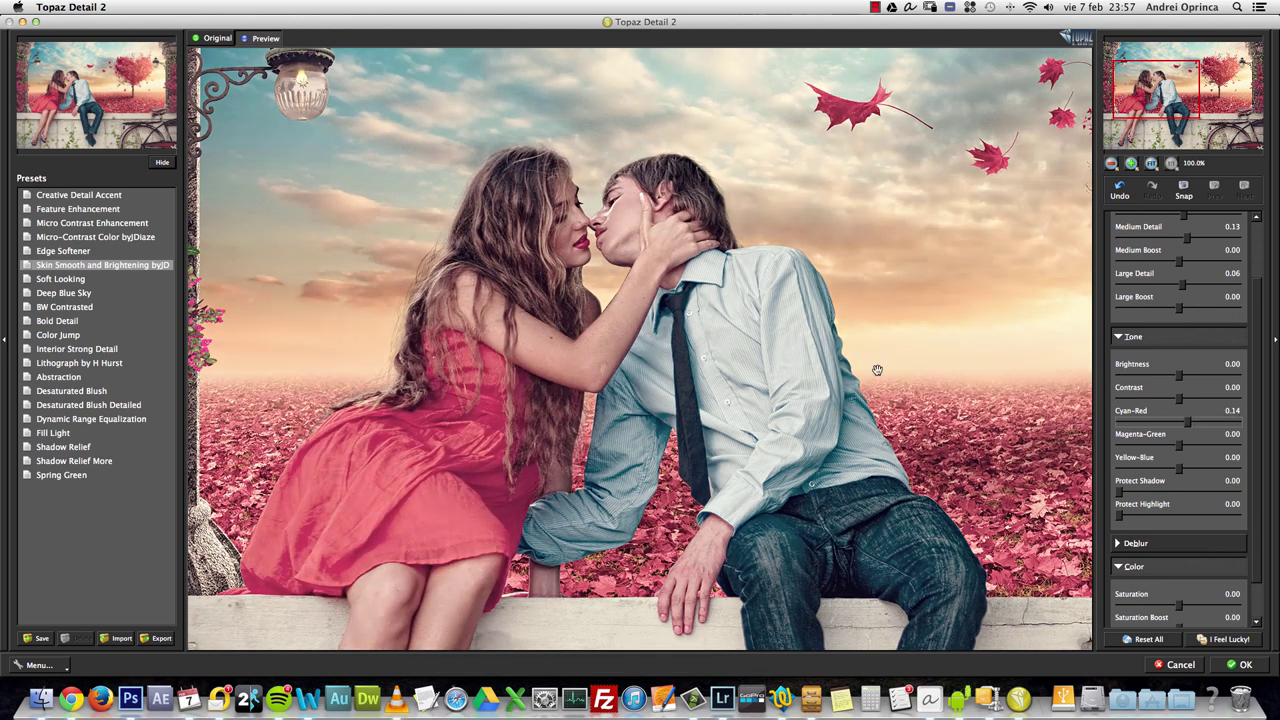
{"action": "left_click", "coordinate": [1149, 164]}
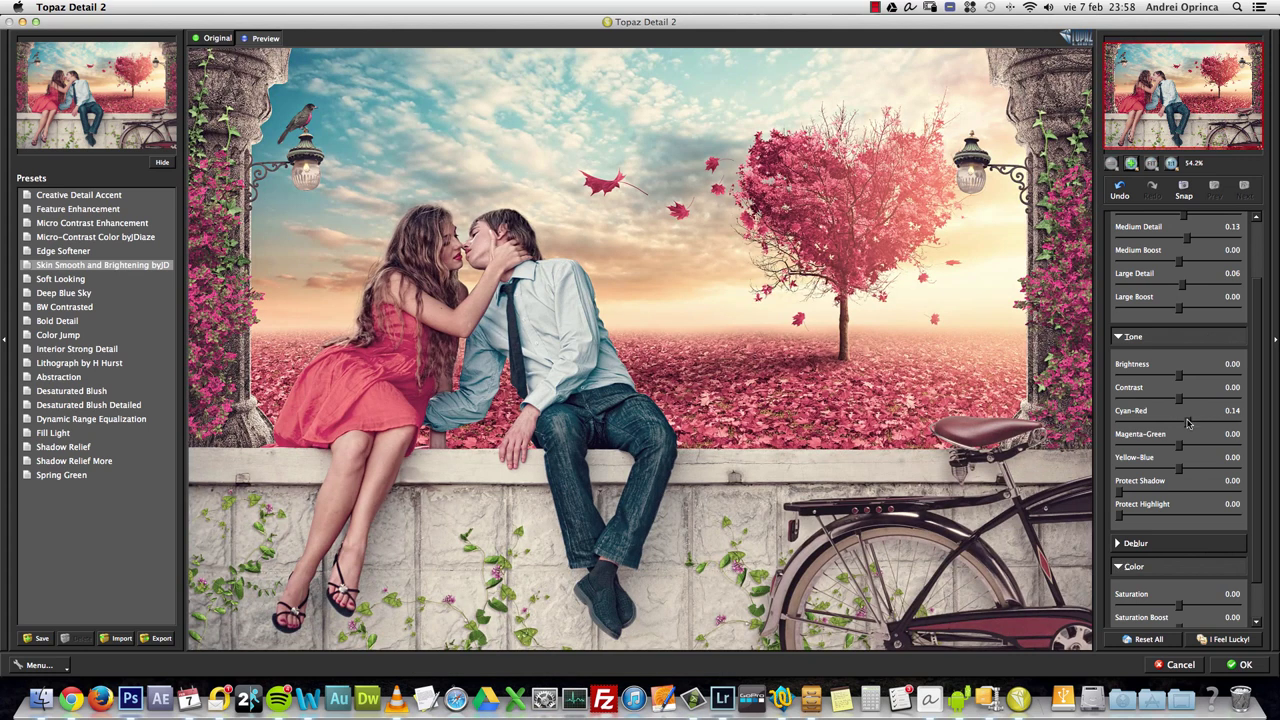
- Set the Tone section's Cyan-Red to 0.08, Magenta-Green to 0.11 and Yellow-Blue to -0.03
{"action": "left_click", "coordinate": [1188, 423]}
{"action": "left_click_drag", "start_coordinate": [1191, 425], "coordinate": [1184, 424]}
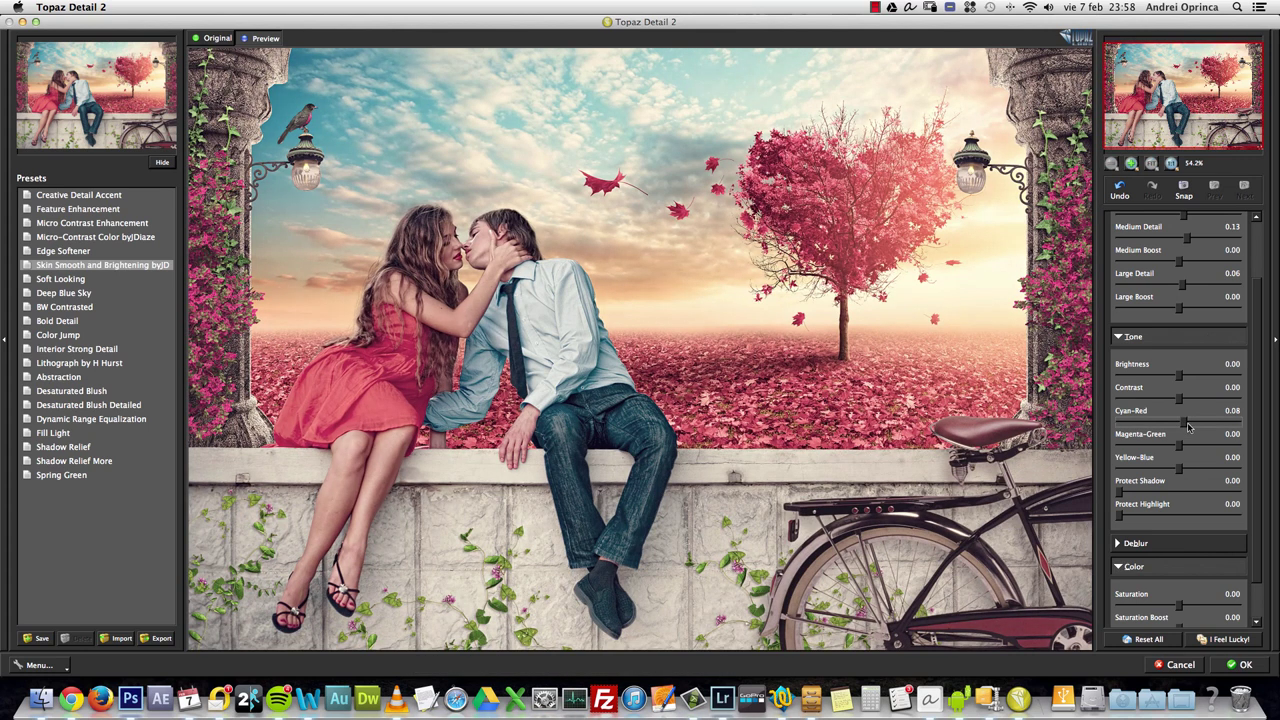
{"action": "left_click", "coordinate": [1188, 446]}
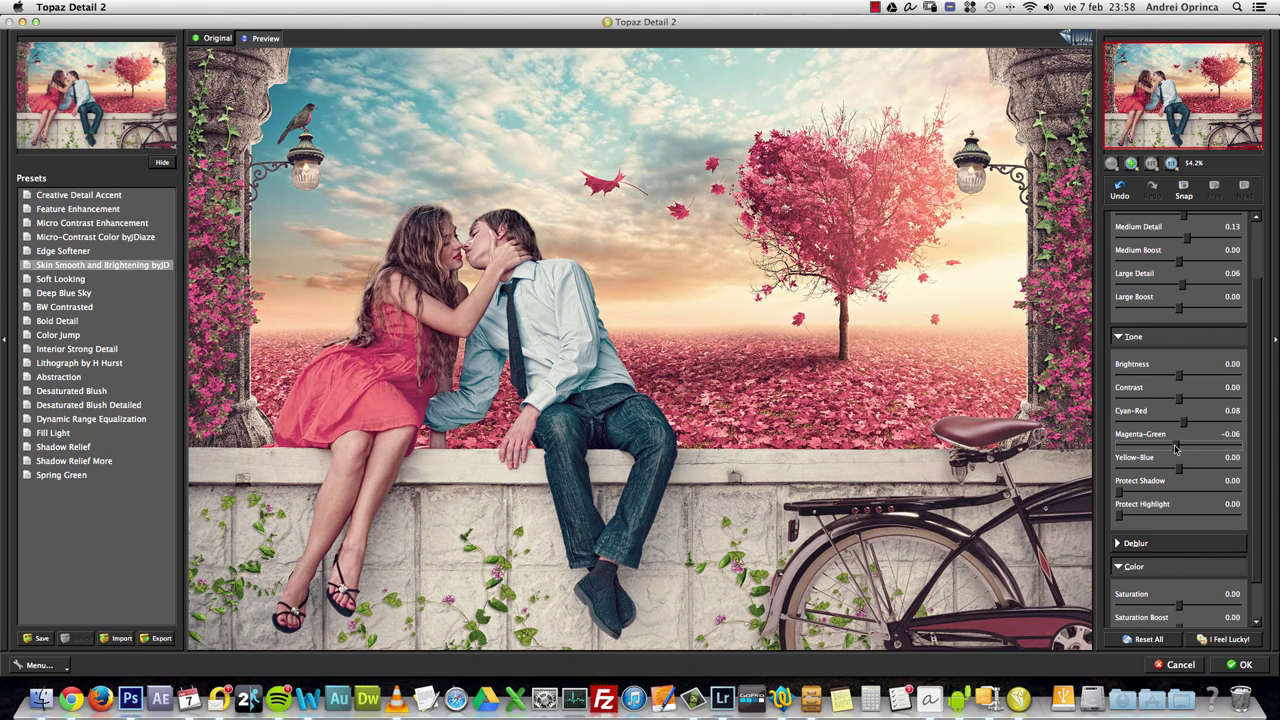
{"action": "left_click_drag", "start_coordinate": [1188, 448], "coordinate": [1200, 449]}
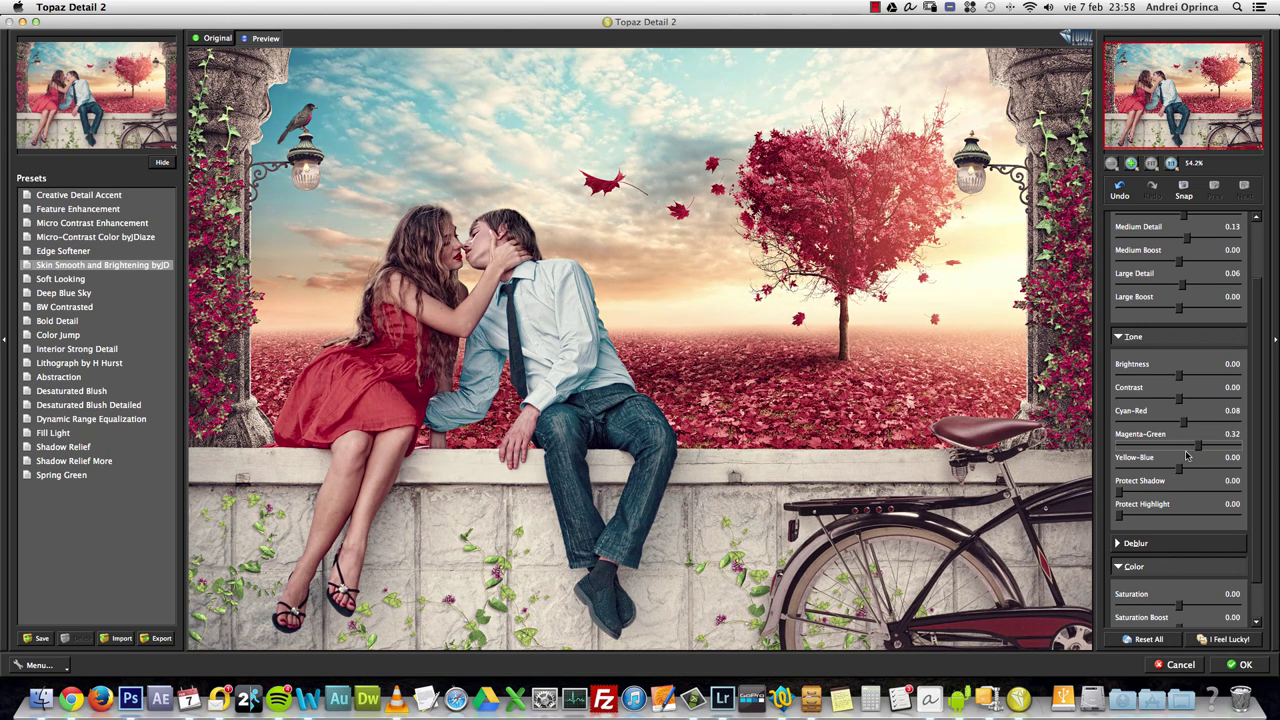
{"action": "mouse_move", "coordinate": [1197, 450]}
{"action": "left_mouse_down"}
{"action": "mouse_move", "coordinate": [1175, 448]}
{"action": "mouse_move", "coordinate": [1189, 448]}
{"action": "left_mouse_up"}
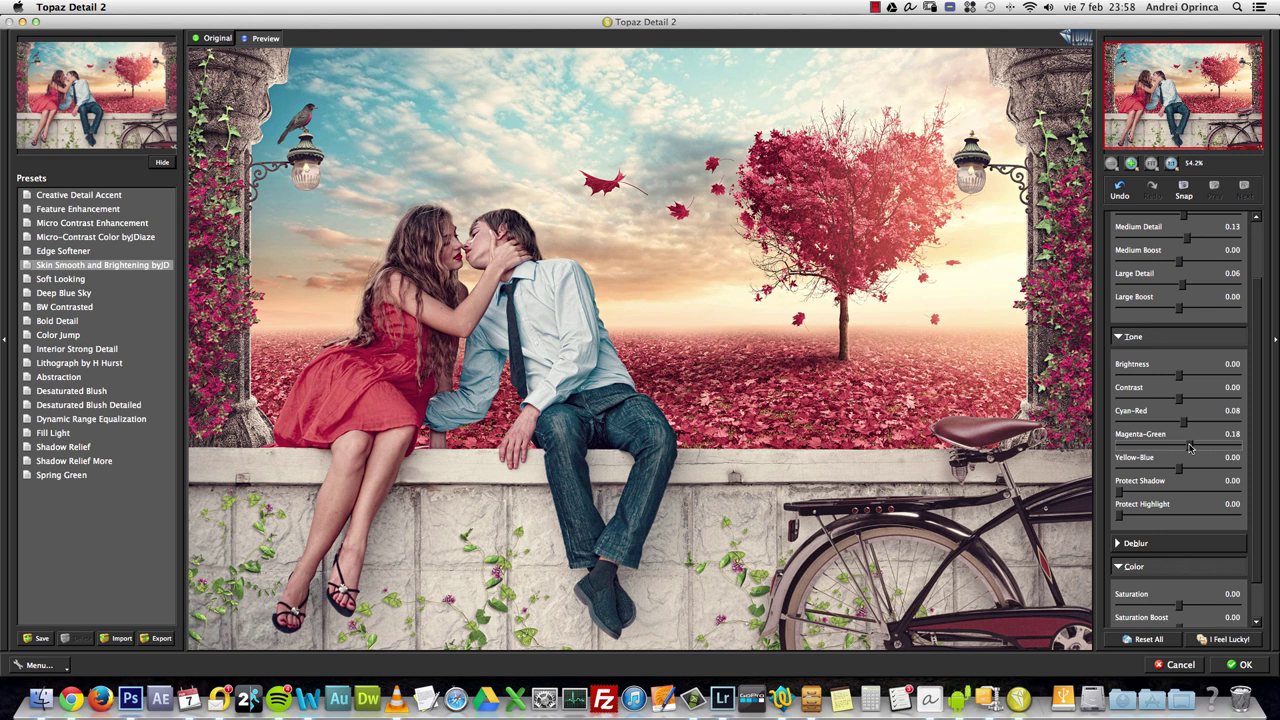
{"action": "mouse_move", "coordinate": [1189, 447]}
{"action": "left_mouse_down"}
{"action": "mouse_move", "coordinate": [1175, 448]}
{"action": "mouse_move", "coordinate": [1207, 471]}
{"action": "mouse_move", "coordinate": [1165, 470]}
{"action": "mouse_move", "coordinate": [1178, 470]}
{"action": "left_mouse_up"}
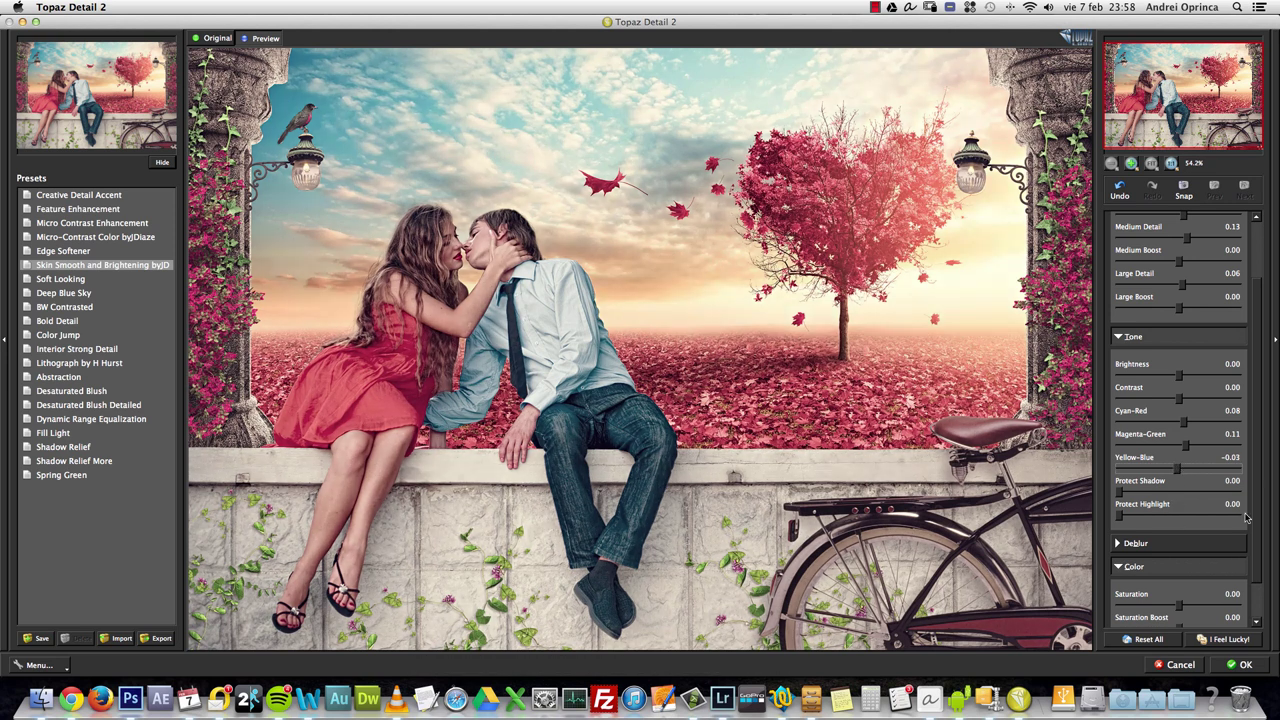
- Set the Color section's Saturation to 0.10, Saturation Boost to -0.07 and Hue to 0.34, and apply the Topaz Detail 2 filter
{"action": "scroll", "coordinate": [1260, 540], "scroll_direction": "down", "scroll_amount": 2}
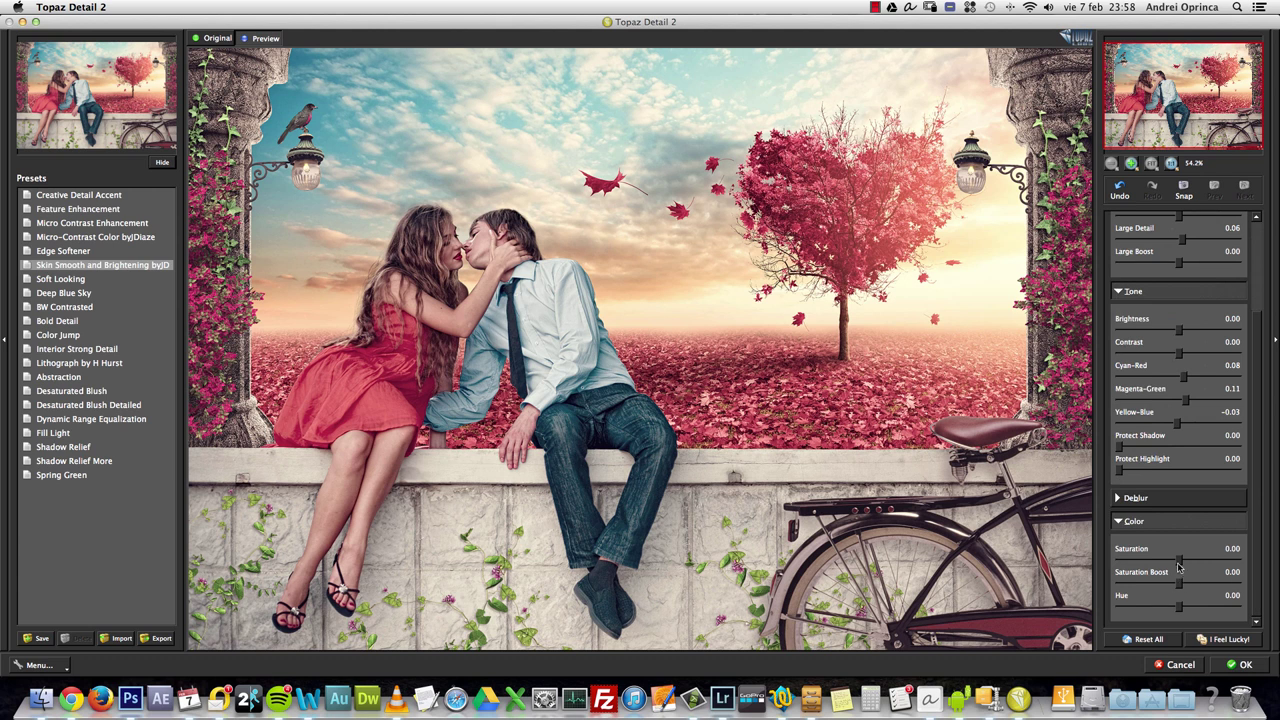
{"action": "left_click_drag", "start_coordinate": [1182, 561], "coordinate": [1189, 563]}
{"action": "mouse_move", "coordinate": [1186, 607]}
{"action": "left_mouse_down"}
{"action": "mouse_move", "coordinate": [1147, 609]}
{"action": "mouse_move", "coordinate": [1199, 608]}
{"action": "left_mouse_up"}
{"action": "mouse_move", "coordinate": [1186, 560]}
{"action": "left_mouse_down"}
{"action": "mouse_move", "coordinate": [1165, 583]}
{"action": "mouse_move", "coordinate": [1192, 561]}
{"action": "mouse_move", "coordinate": [1177, 583]}
{"action": "left_mouse_up"}
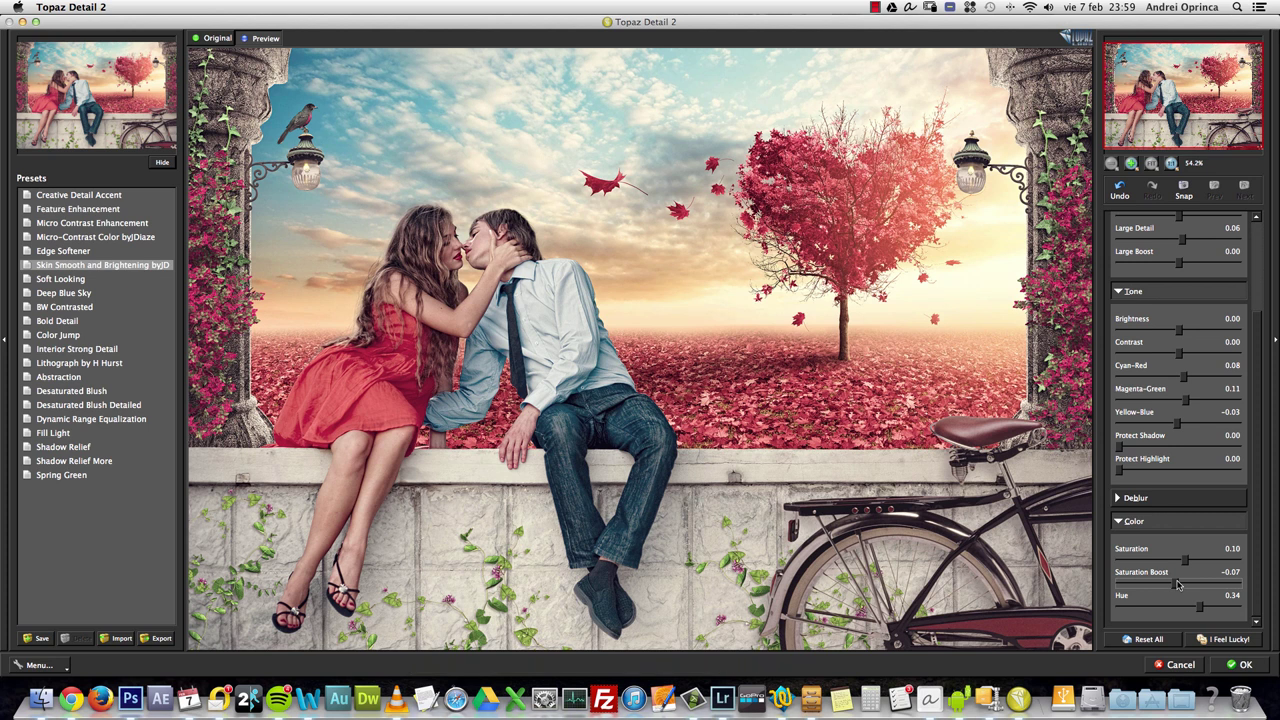
{"action": "left_click", "coordinate": [1243, 664]}
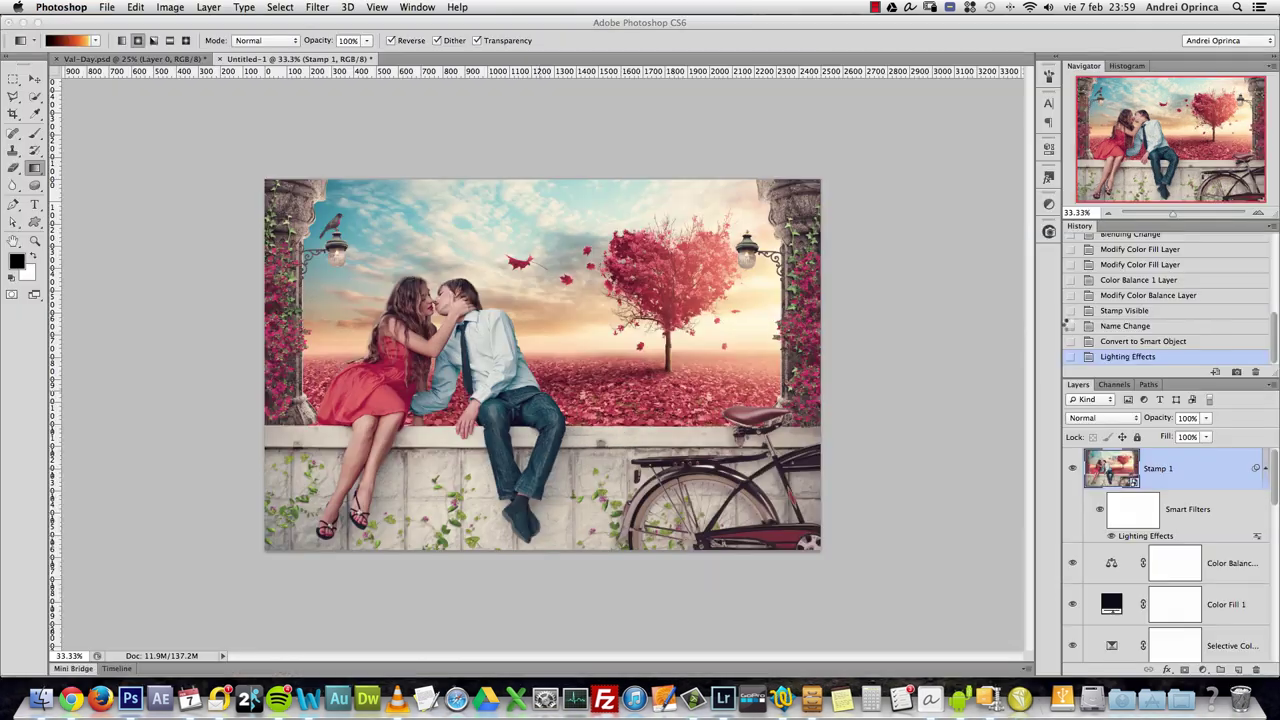
- Compare the composite with the Stamp 1 layer hidden and shown, both on the whole image and on the couple at 100% zoom
{"action": "left_click", "coordinate": [1259, 213]}
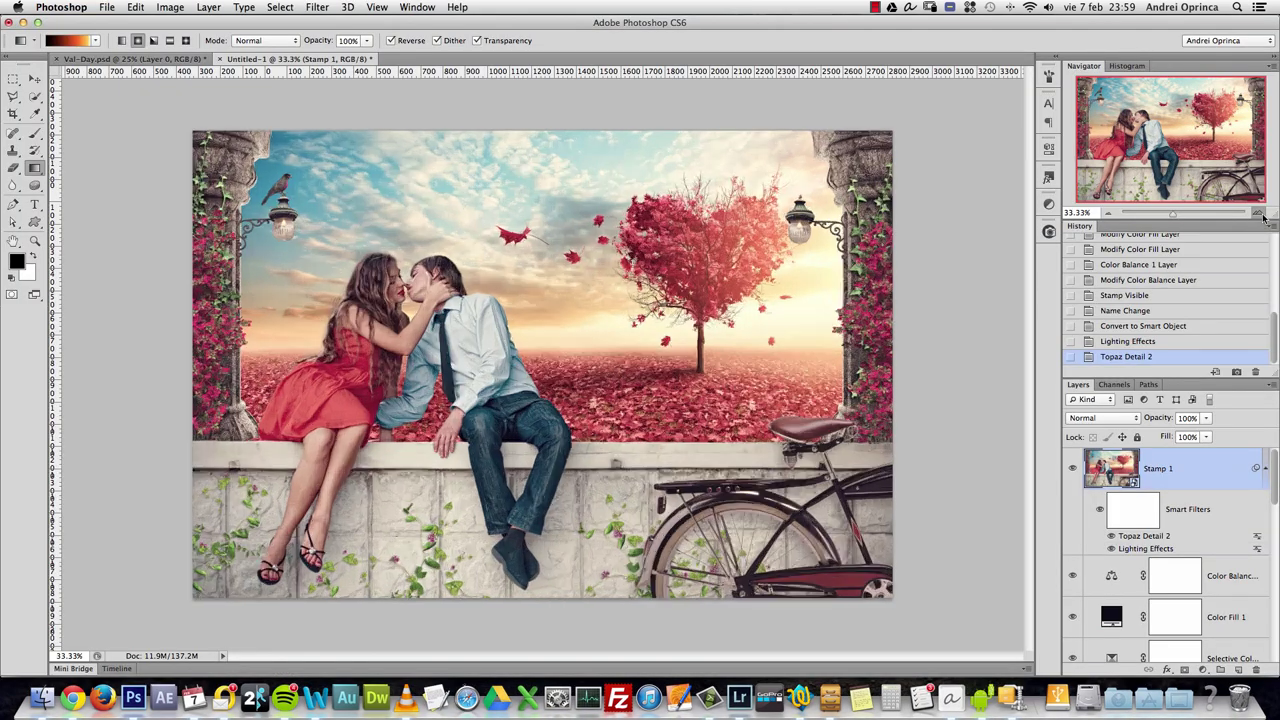
{"action": "left_click", "coordinate": [1072, 468]}
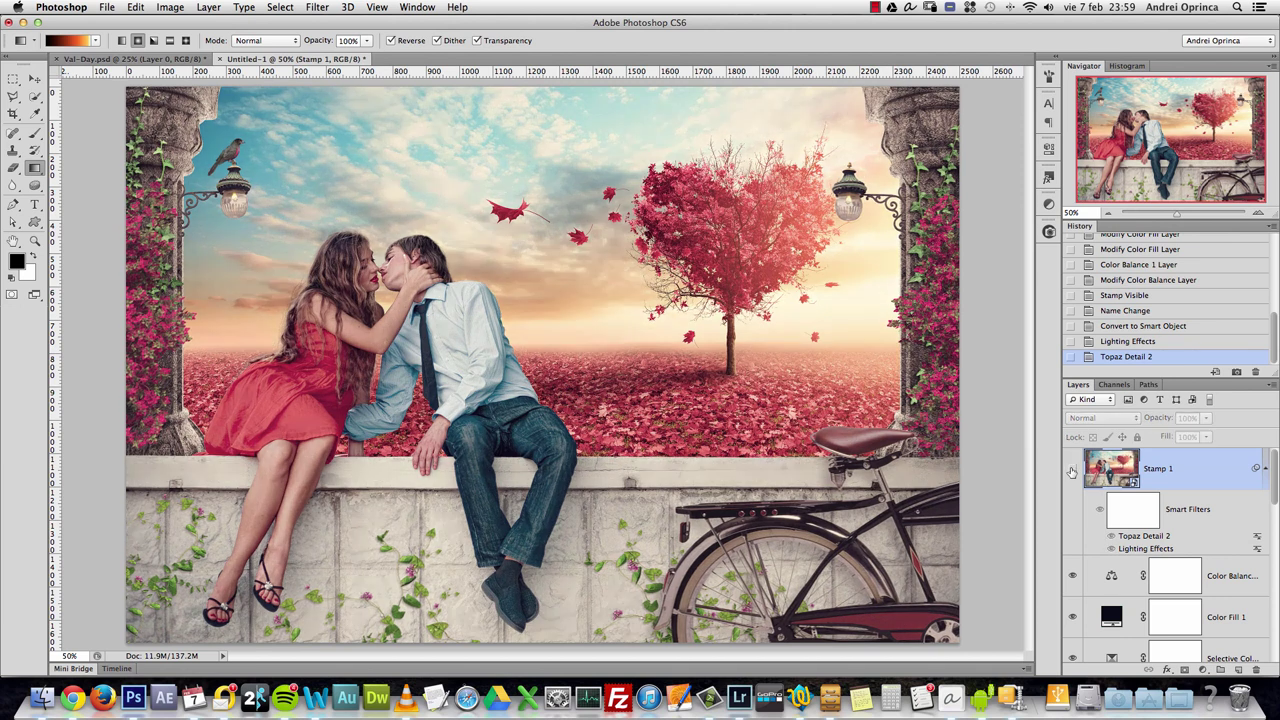
{"action": "left_click", "coordinate": [1072, 468]}
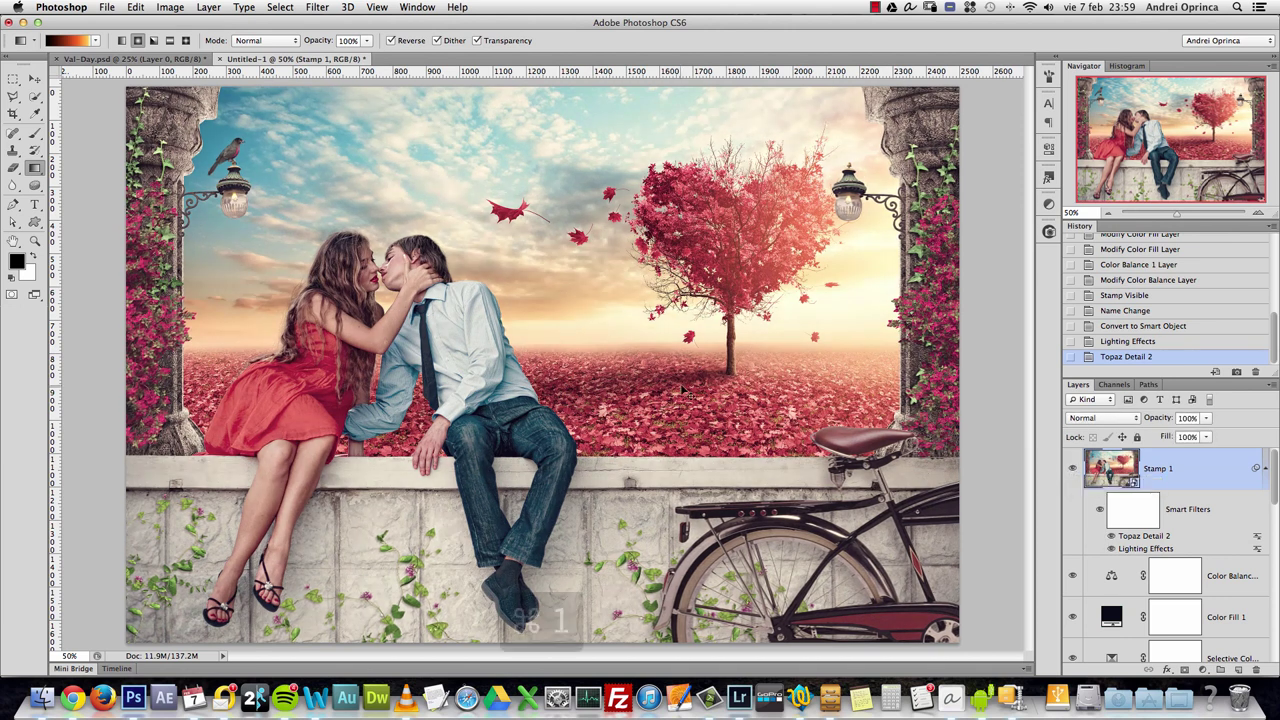
{"action": "key", "text": "super+1"}
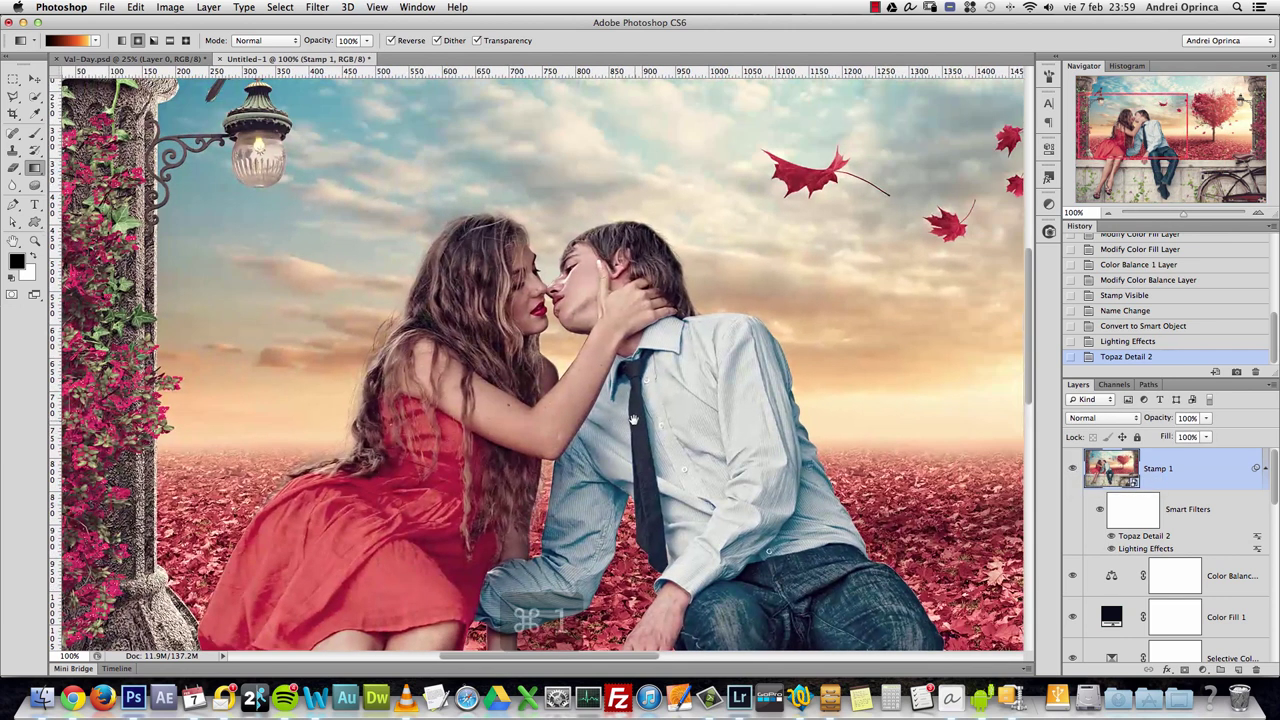
{"action": "left_click", "coordinate": [1072, 468]}
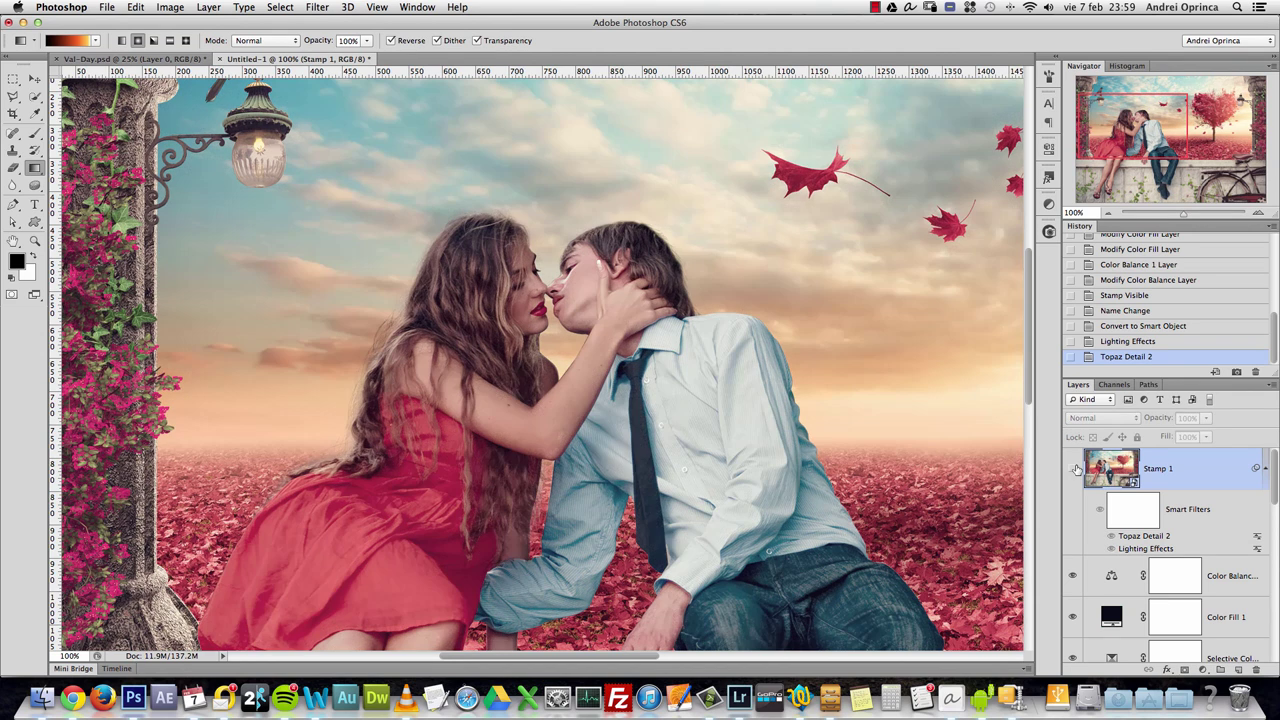
{"action": "left_click", "coordinate": [1073, 468]}
{"action": "left_click", "coordinate": [1073, 468]}
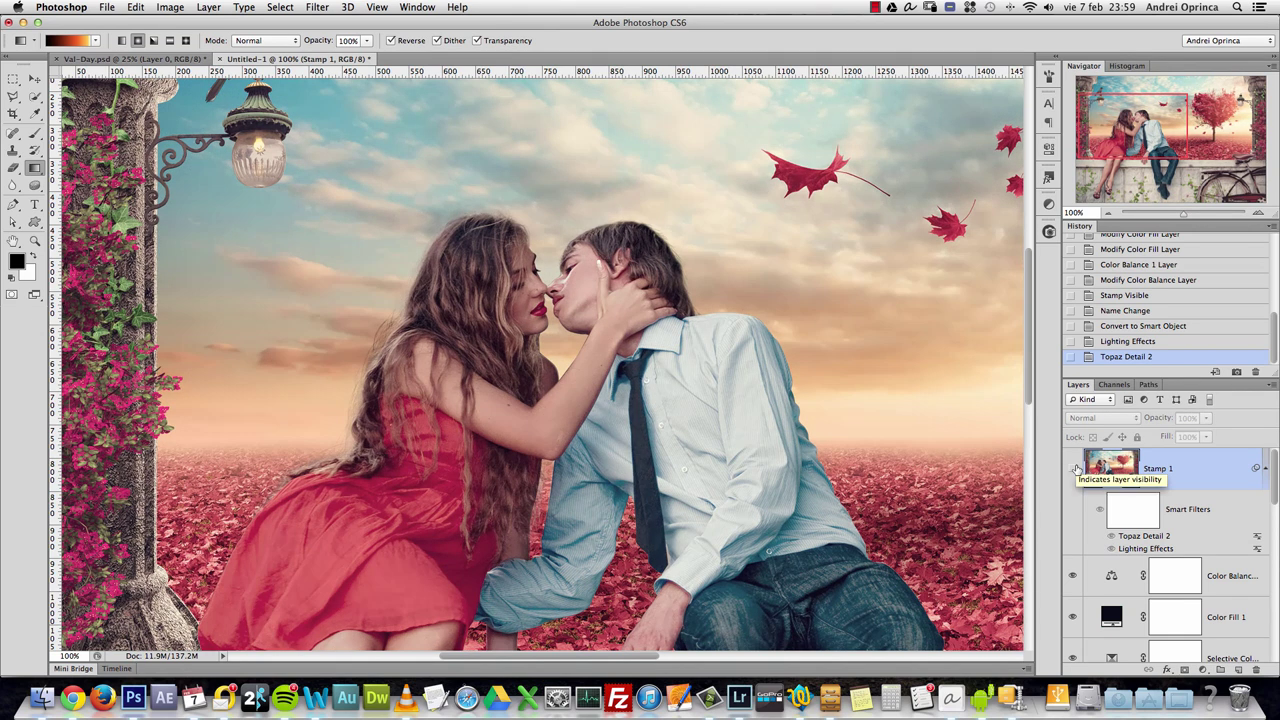
{"action": "left_click", "coordinate": [1073, 468]}
{"action": "key", "text": "super+0"}
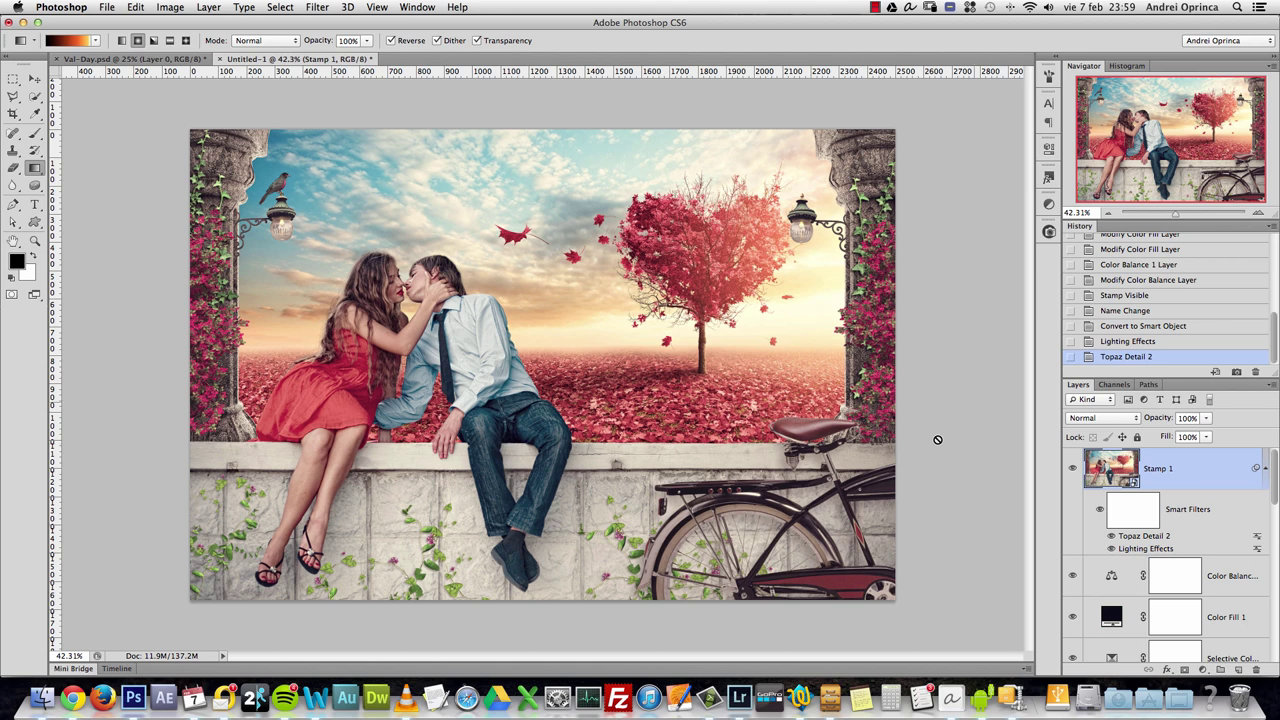
- View the Val-Day.psd document, check its image size and return to the composite
{"action": "left_click", "coordinate": [93, 58]}
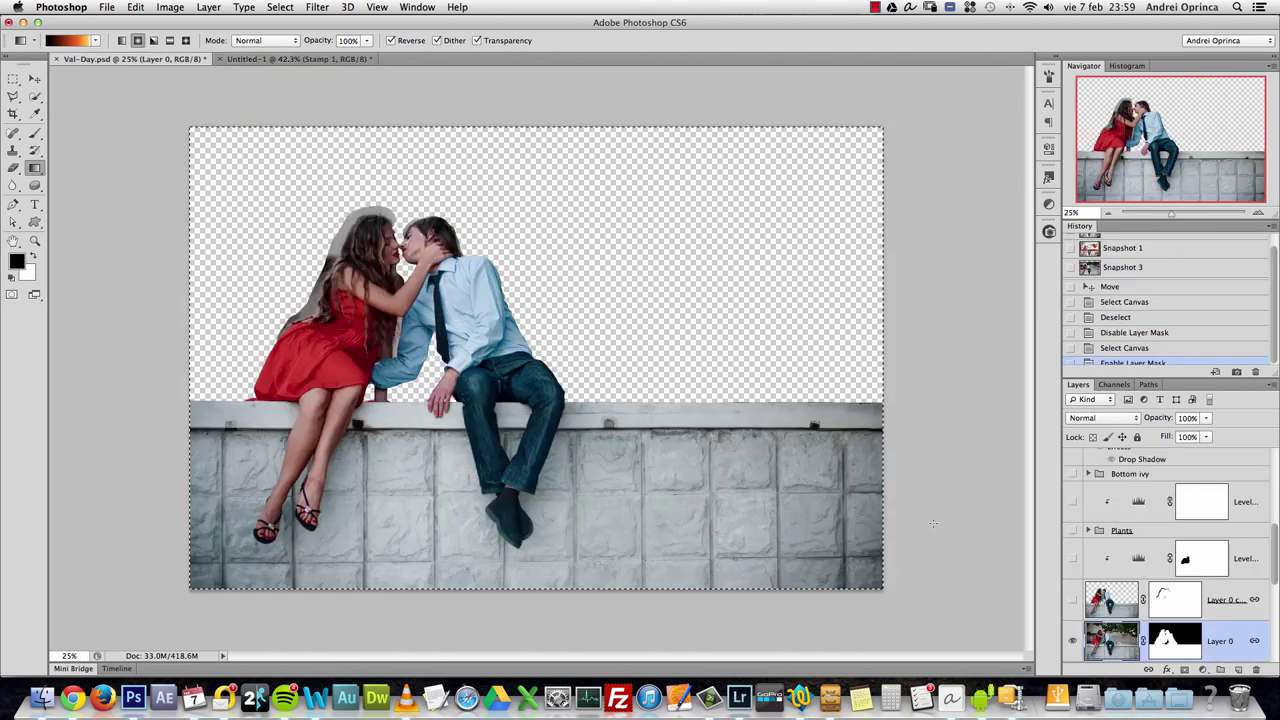
{"action": "key", "text": "super+space"}
{"action": "key", "text": "alt+super+i"}
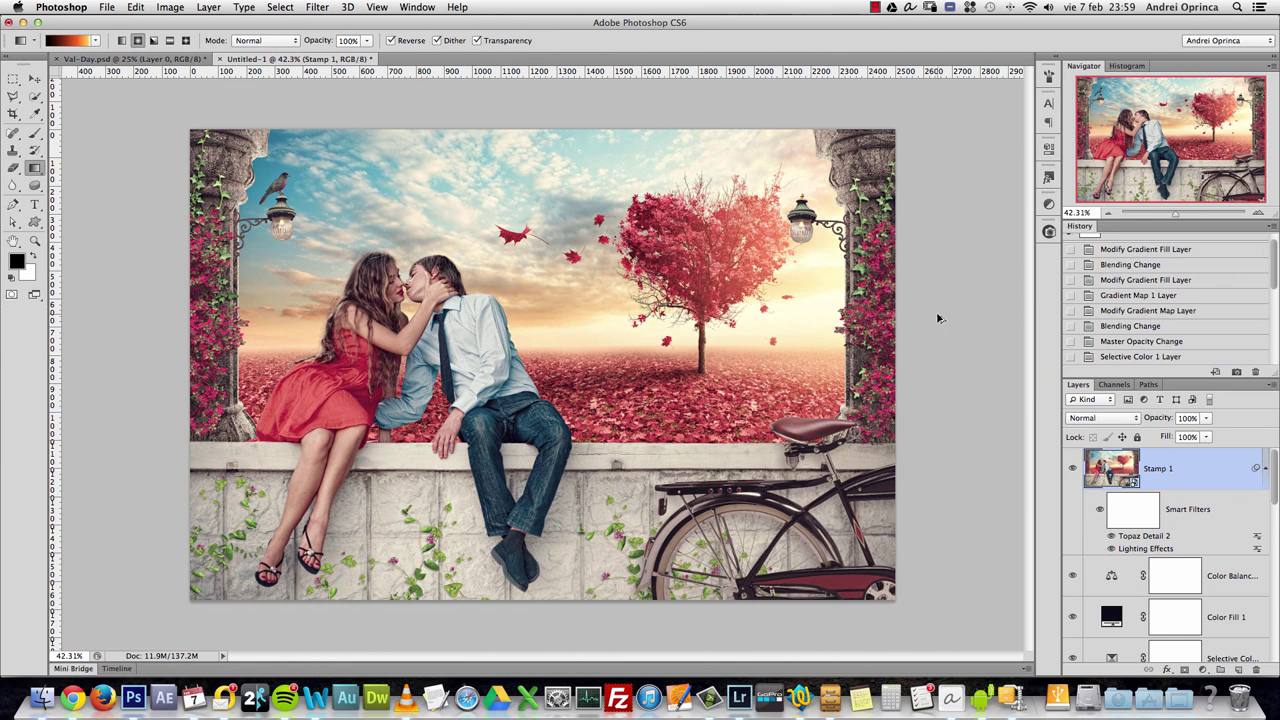
- Stamp all visible layers into a new layer above Stamp 1 and rename it Stamp 2
{"action": "key", "text": "alt+shift+super+e"}
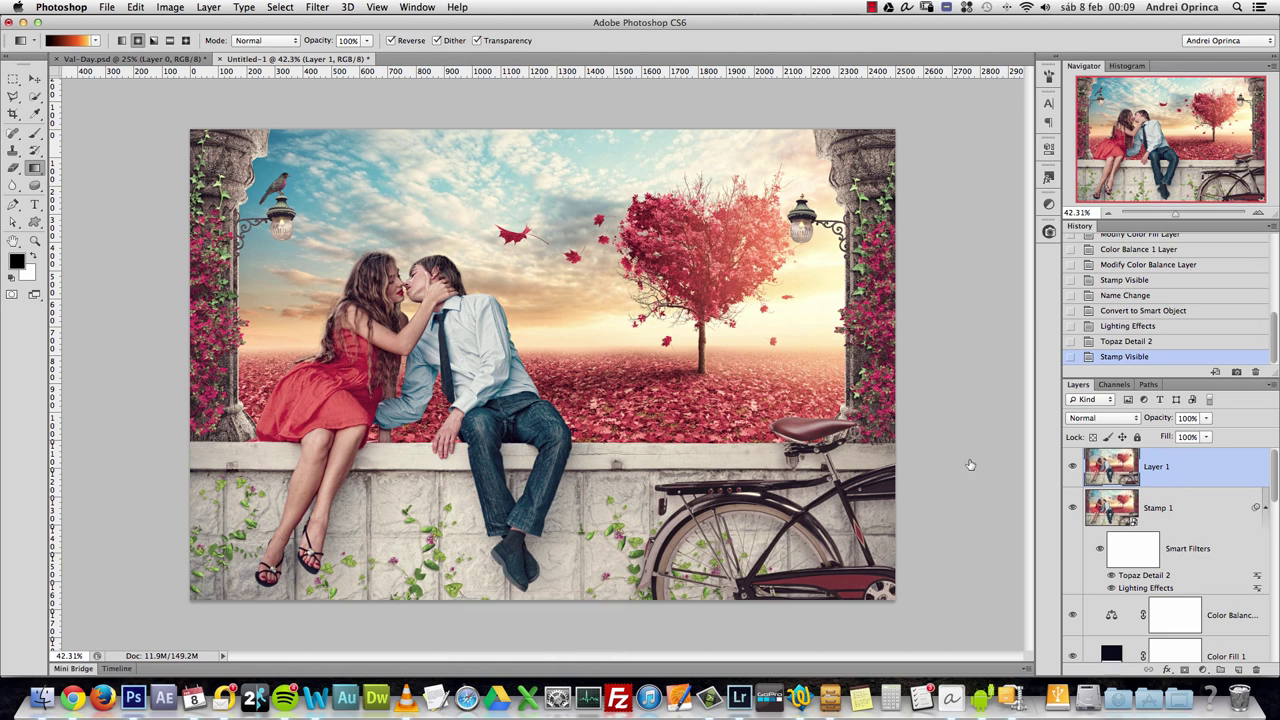
{"action": "double_click", "coordinate": [1157, 469]}
{"action": "type", "text": "St"}
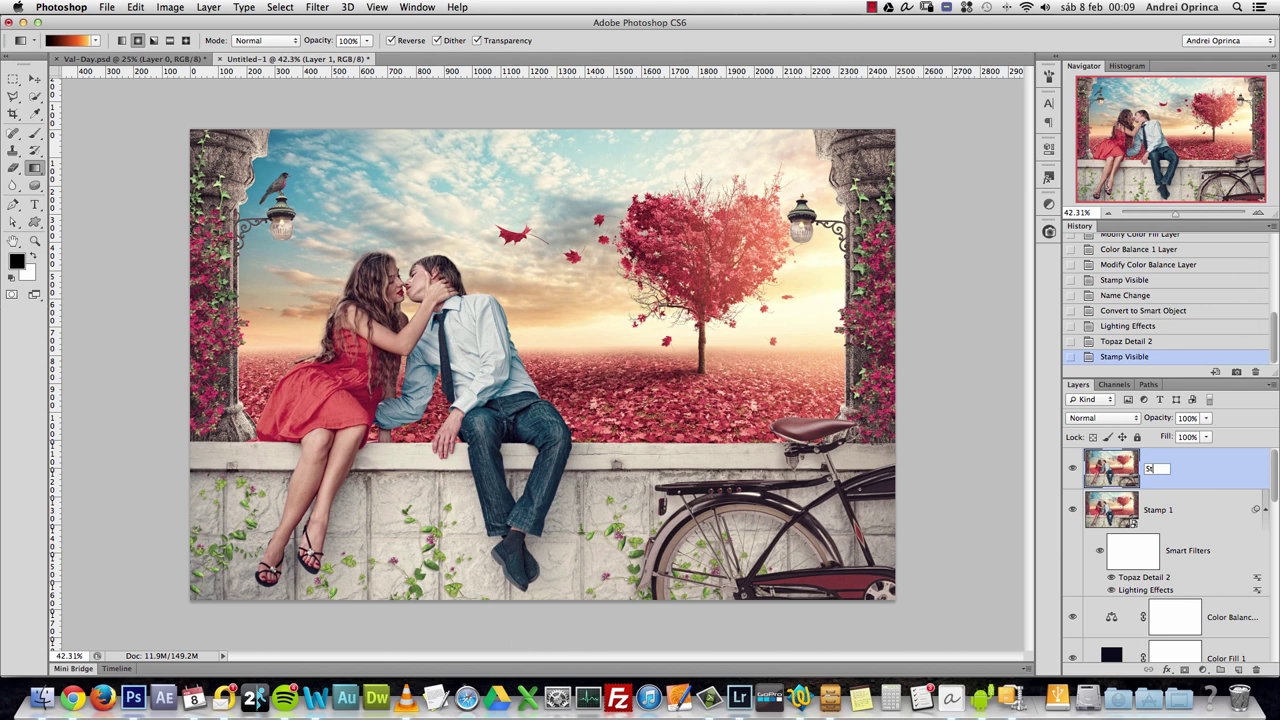
{"action": "type", "text": "amp 2"}
{"action": "key", "text": "Return"}
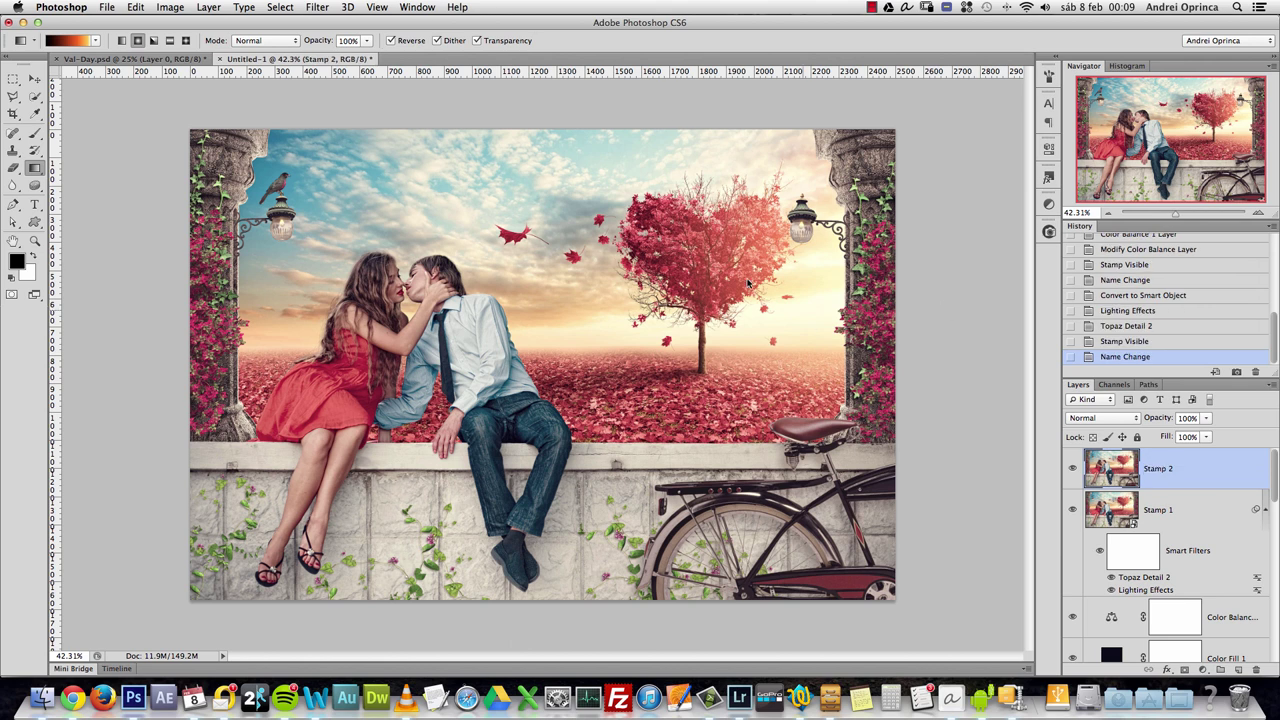
- Apply the Oil Paint filter to the Stamp 2 layer with Stylization 1.88, Cleanliness 3.55 and Shine 0, checking the couple at 100%
{"action": "left_click", "coordinate": [318, 8]}
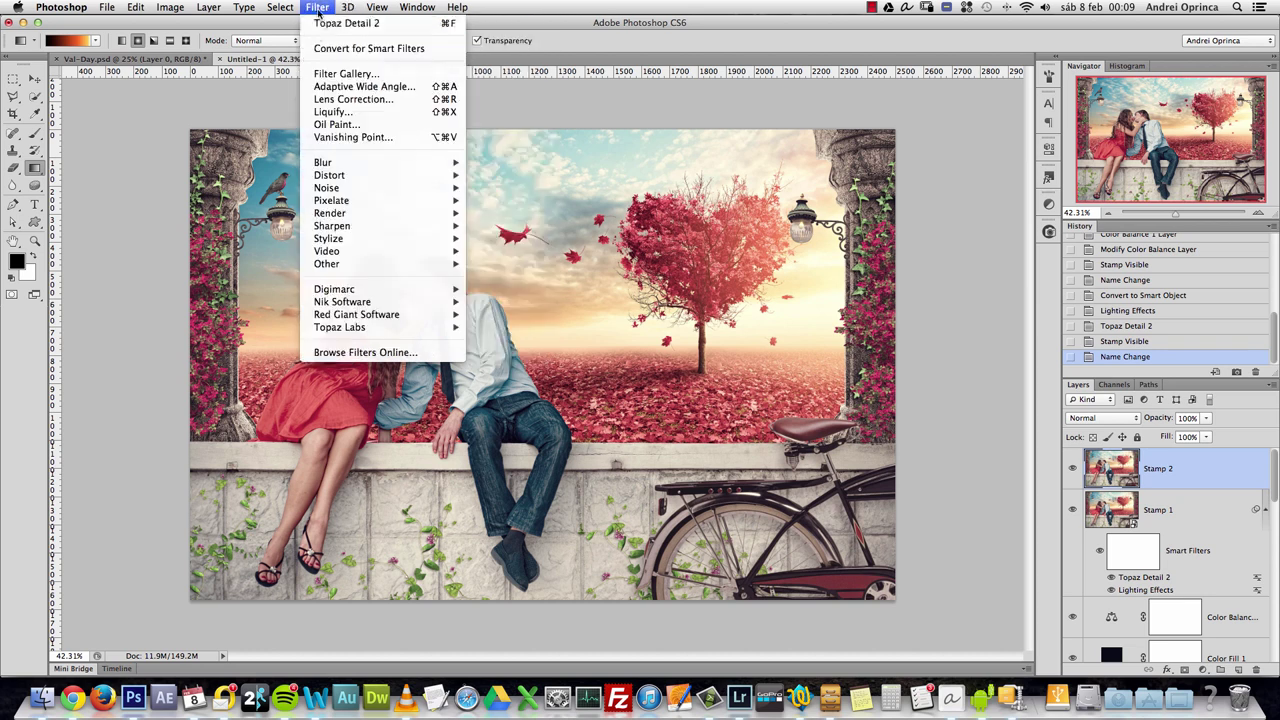
{"action": "left_click", "coordinate": [353, 125]}
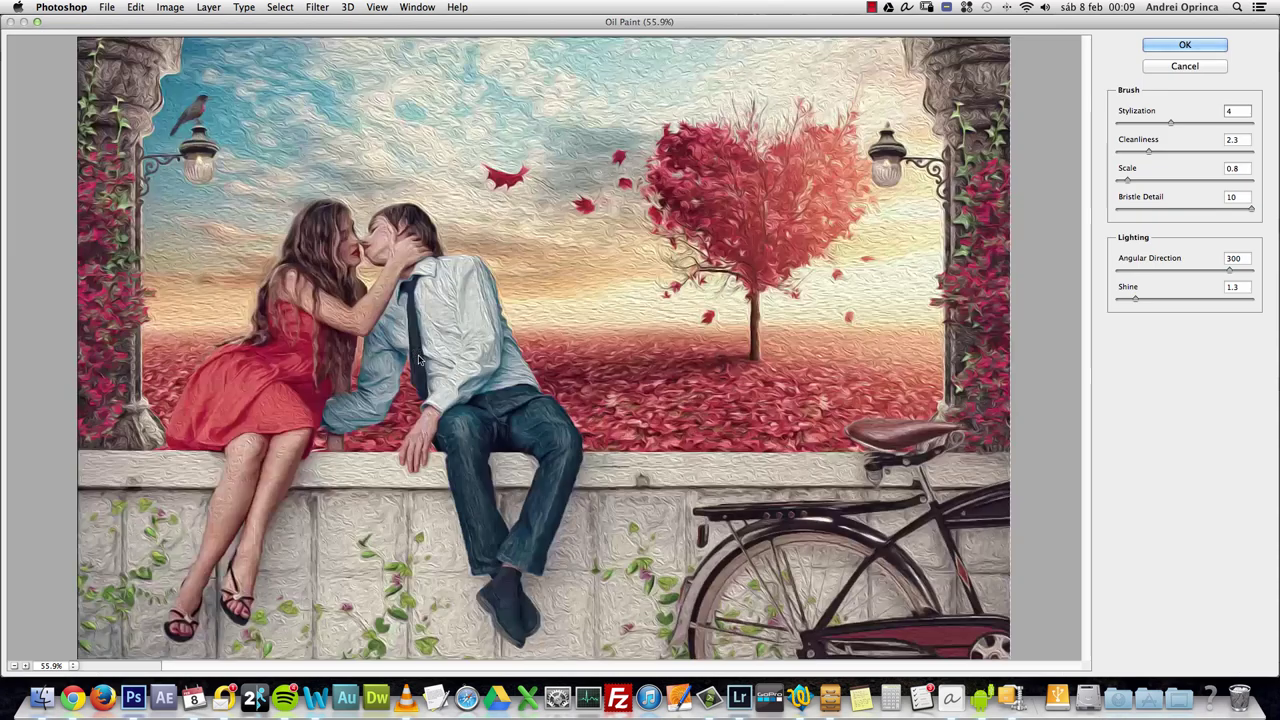
{"action": "left_click_drag", "start_coordinate": [1139, 302], "coordinate": [1118, 301]}
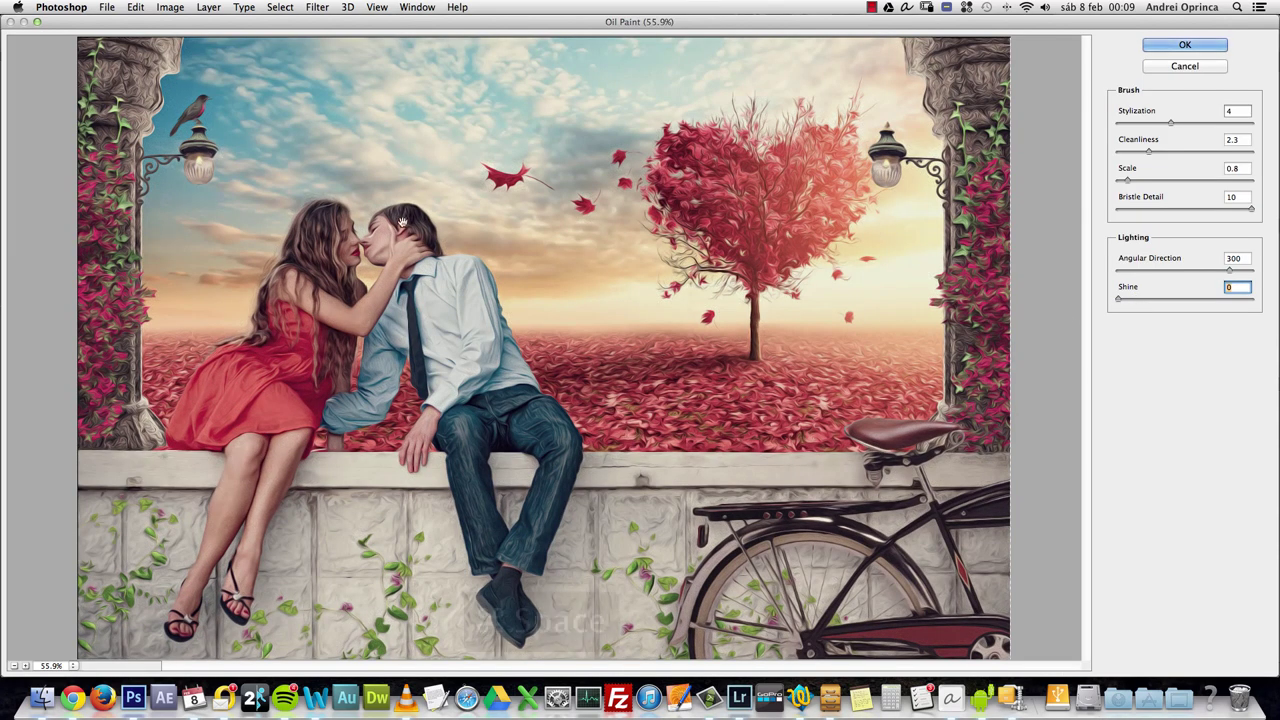
{"action": "left_click", "coordinate": [337, 305], "text": "super"}
{"action": "left_click", "coordinate": [337, 305], "text": "super"}
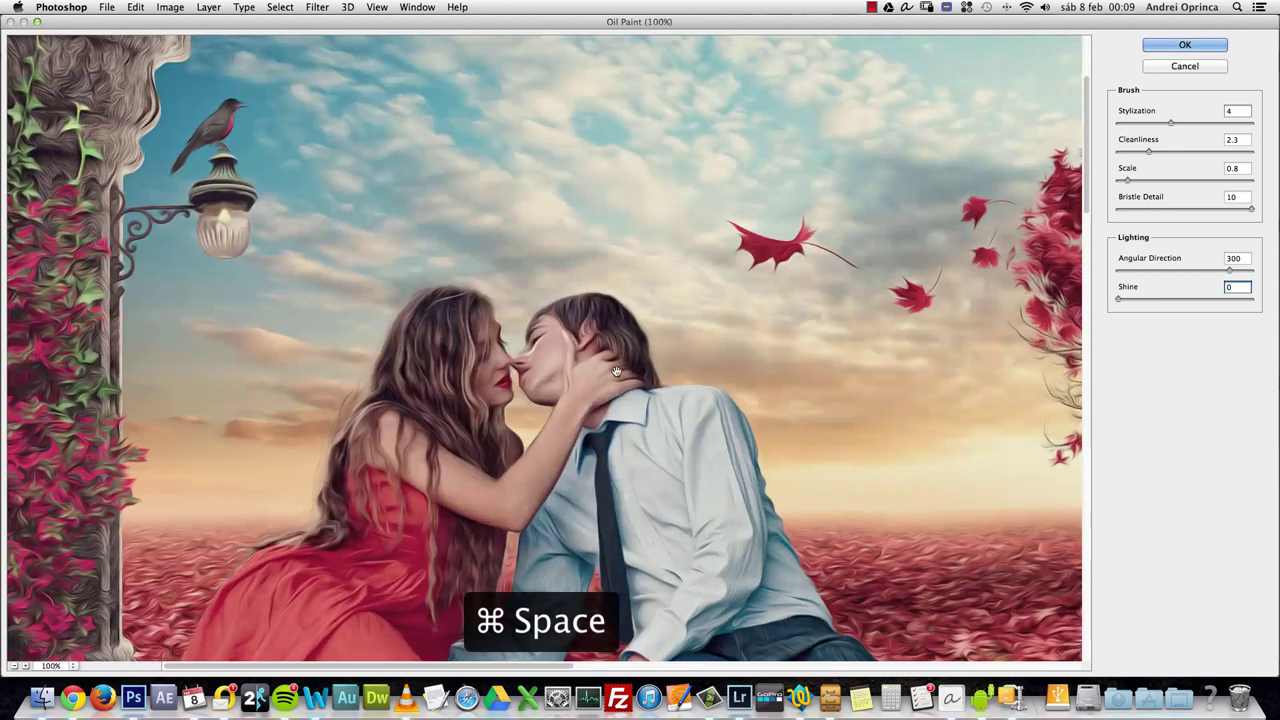
{"action": "left_click_drag", "start_coordinate": [702, 421], "coordinate": [642, 312]}
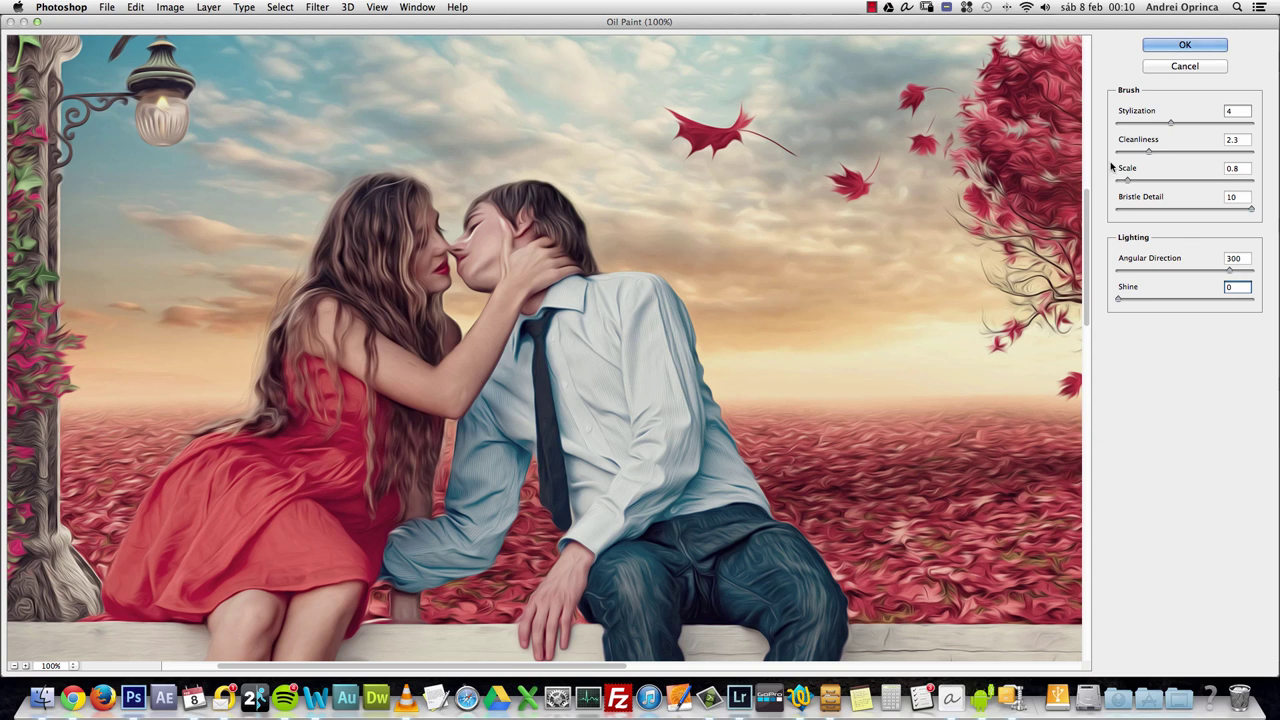
{"action": "mouse_move", "coordinate": [1166, 123]}
{"action": "left_mouse_down"}
{"action": "mouse_move", "coordinate": [1124, 133]}
{"action": "mouse_move", "coordinate": [1134, 150]}
{"action": "mouse_move", "coordinate": [1189, 154]}
{"action": "mouse_move", "coordinate": [1164, 125]}
{"action": "mouse_move", "coordinate": [1182, 152]}
{"action": "mouse_move", "coordinate": [1134, 152]}
{"action": "mouse_move", "coordinate": [1154, 126]}
{"action": "mouse_move", "coordinate": [1143, 125]}
{"action": "mouse_move", "coordinate": [1158, 152]}
{"action": "mouse_move", "coordinate": [1186, 152]}
{"action": "mouse_move", "coordinate": [1165, 152]}
{"action": "left_mouse_up"}
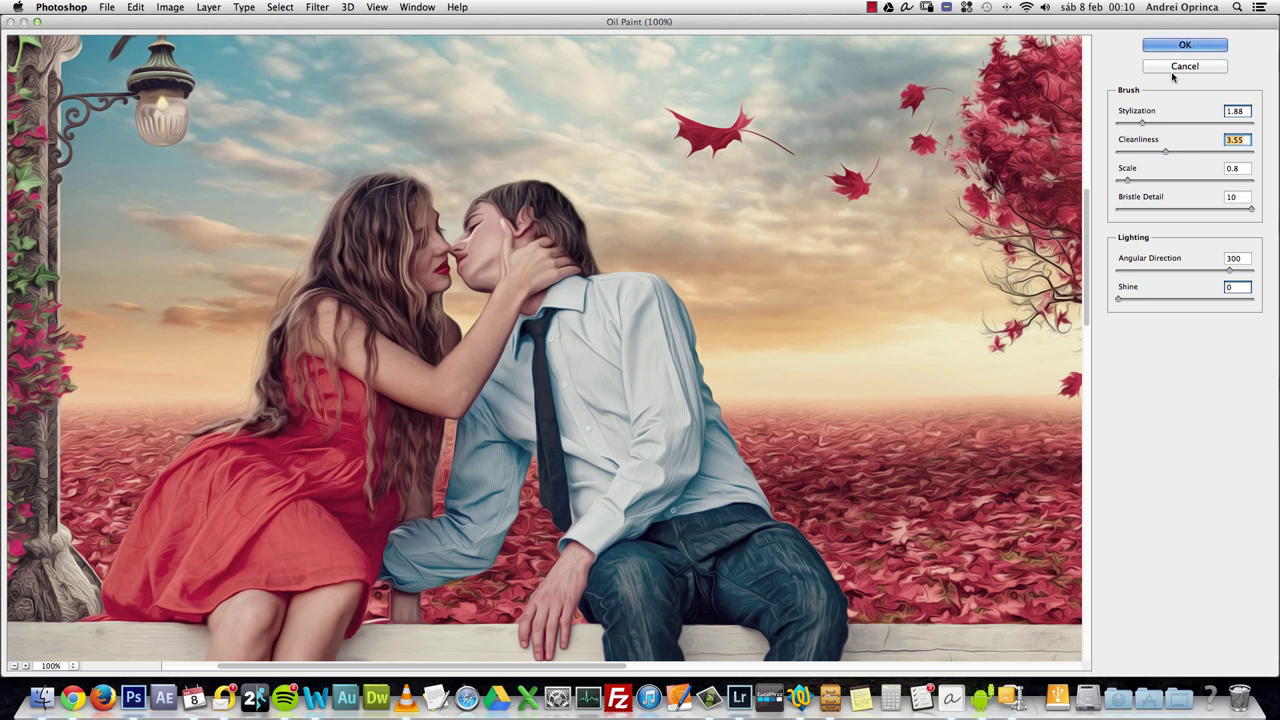
{"action": "key", "text": "Return"}
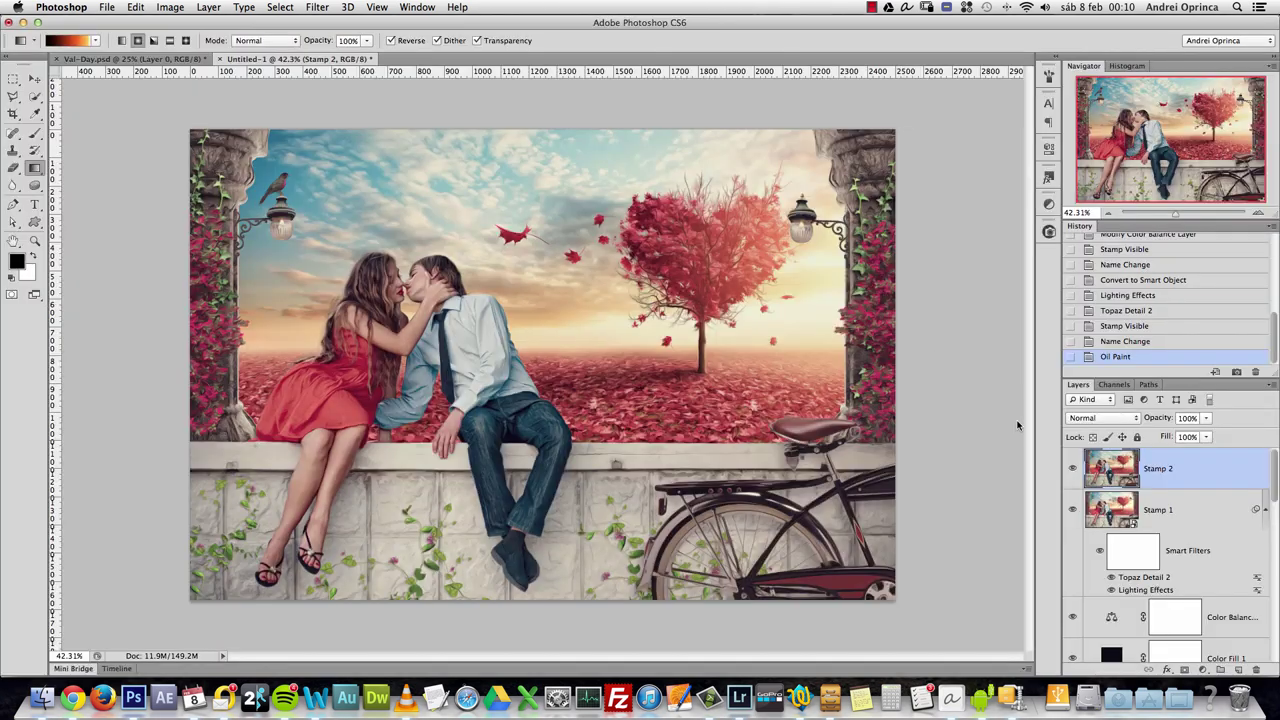
- Add a layer mask to Stamp 2 and set up a soft 41 px brush for painting on it
{"action": "key", "text": "super+1"}
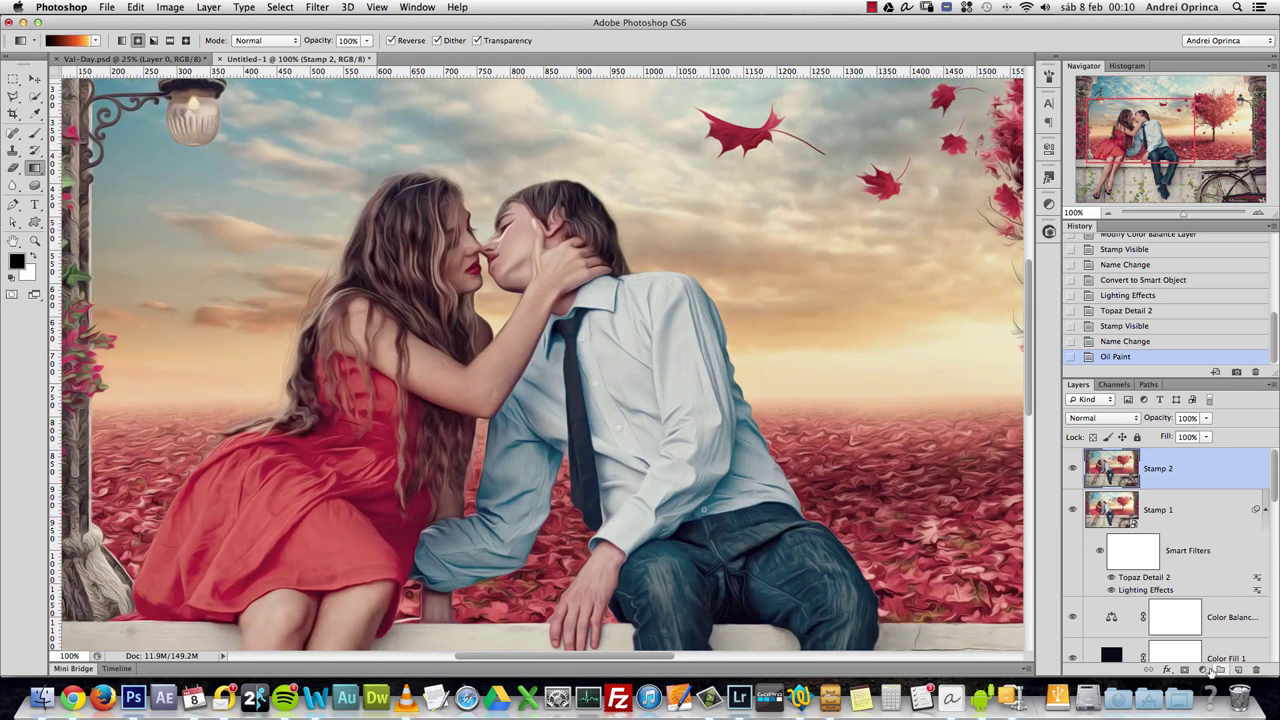
{"action": "left_click", "coordinate": [1186, 670]}
{"action": "key", "text": "b"}
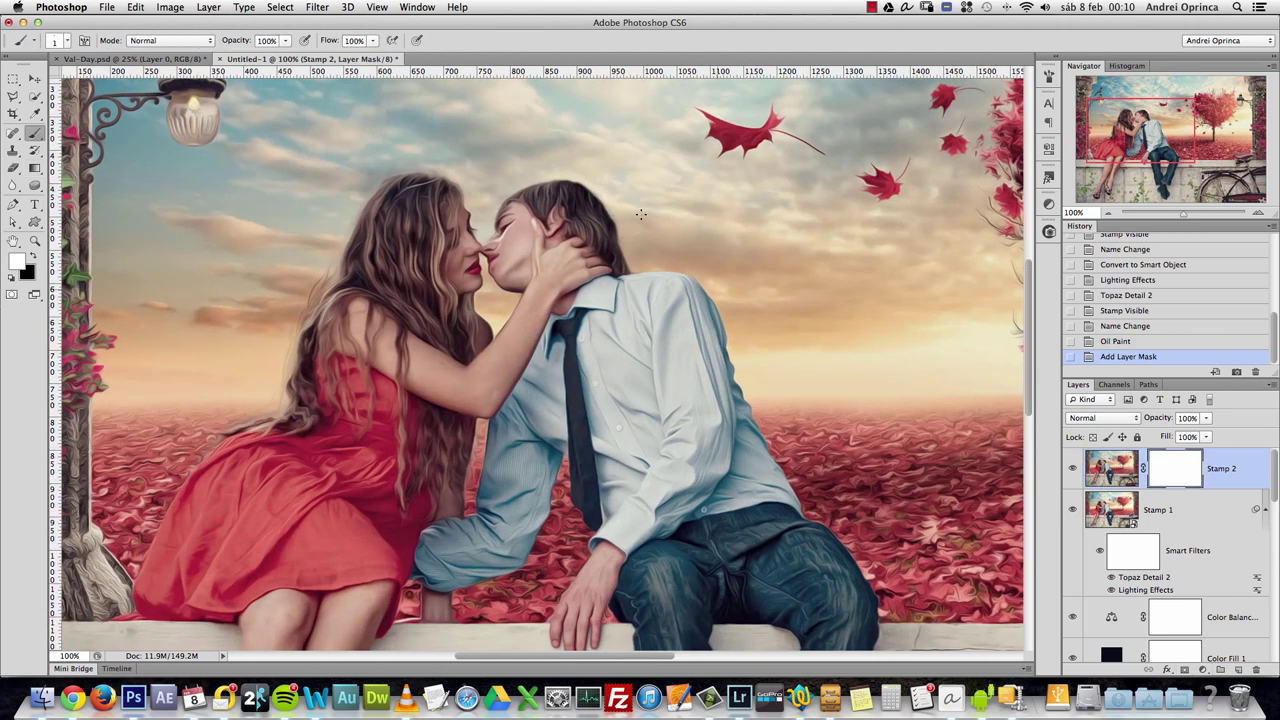
{"action": "right_click", "coordinate": [670, 216]}
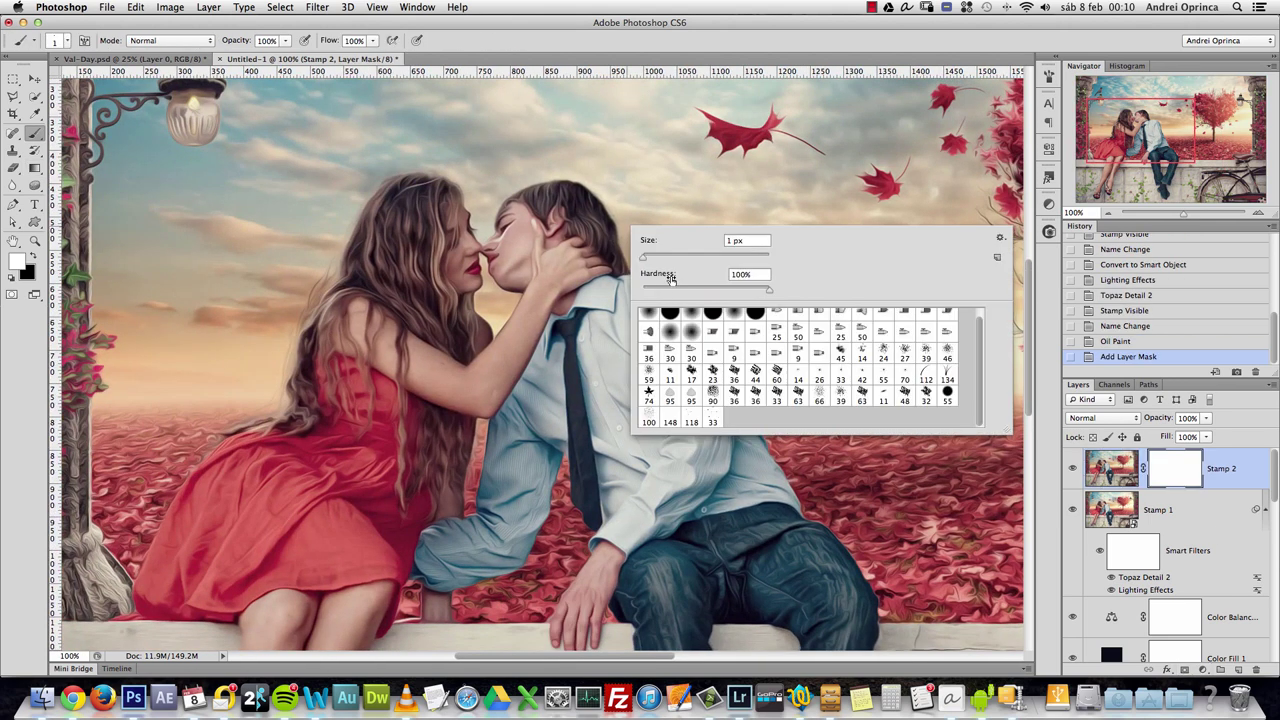
{"action": "left_click", "coordinate": [646, 290]}
{"action": "left_click_drag", "start_coordinate": [643, 257], "coordinate": [668, 257]}
{"action": "key", "text": "Return"}
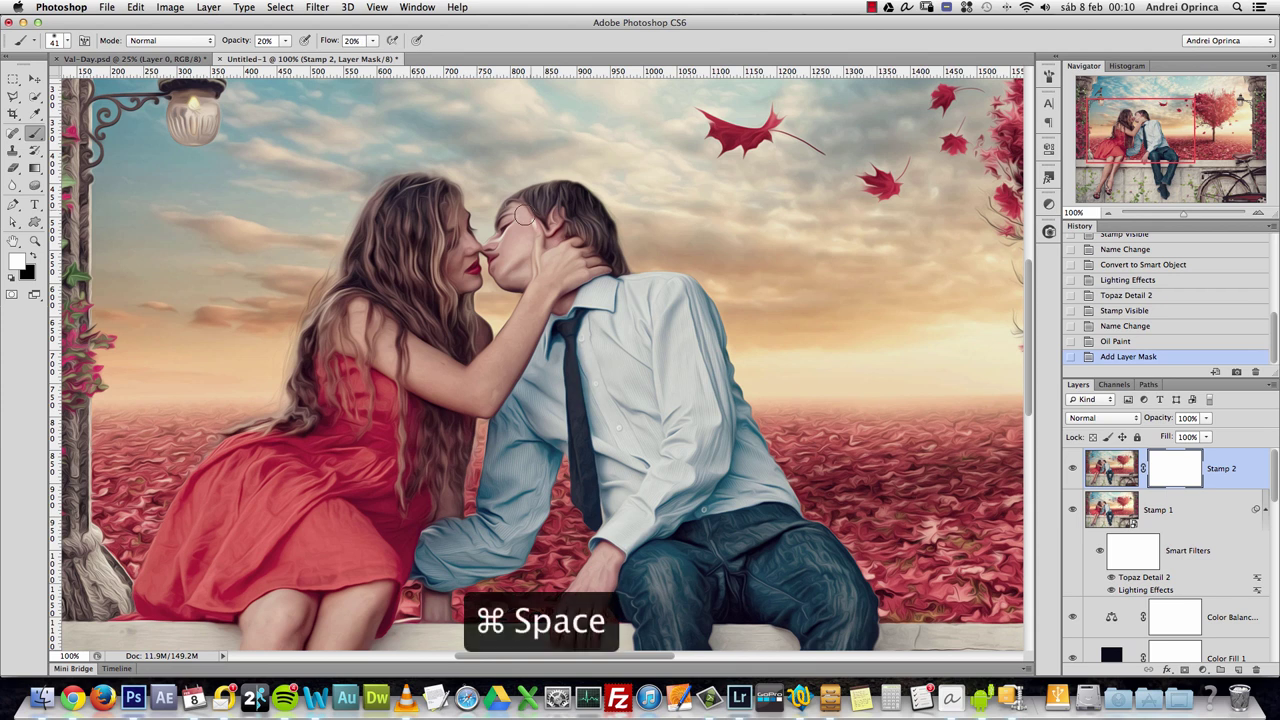
- Brush over the man's nose and the couple's touching faces on the Stamp 2 mask with a smaller brush, and compare with the layer hidden
{"action": "left_click", "coordinate": [497, 247], "text": "super"}
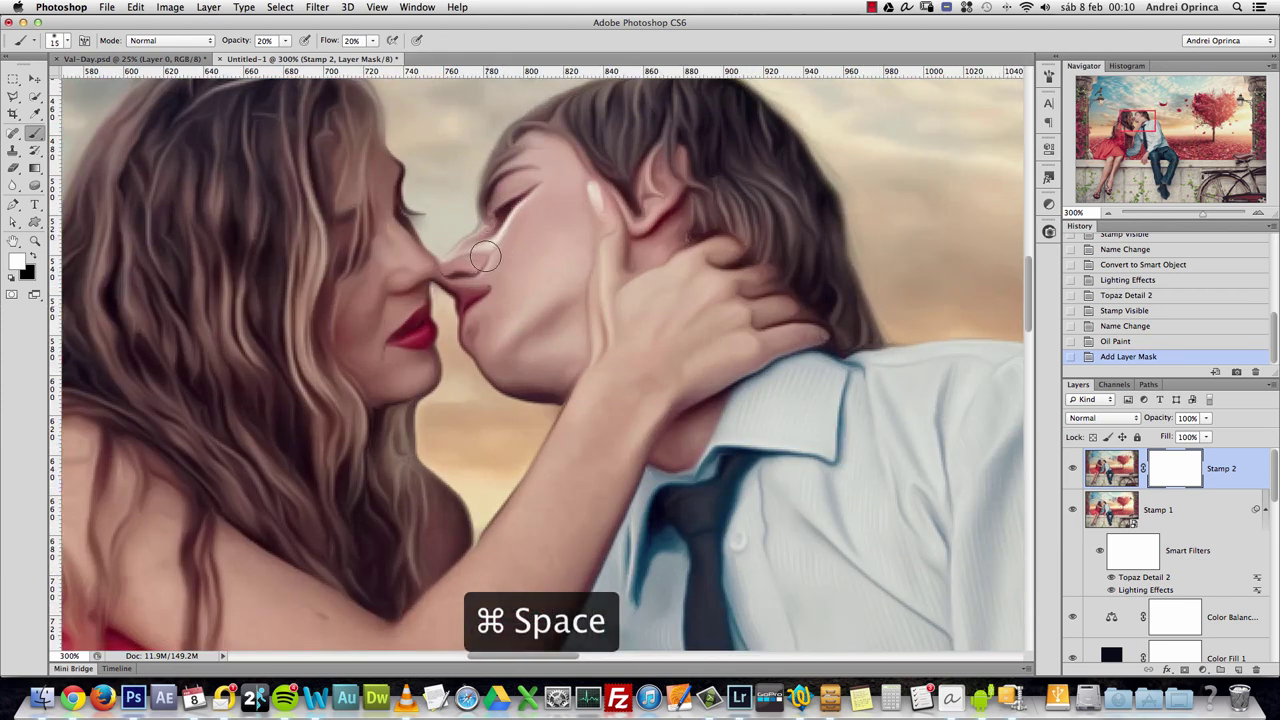
{"action": "key", "text": "bracketleft"}
{"action": "key", "text": "bracketleft"}
{"action": "key", "text": "bracketleft"}
{"action": "key", "text": "bracketleft"}
{"action": "left_click_drag", "start_coordinate": [466, 252], "coordinate": [474, 258]}
{"action": "left_click_drag", "start_coordinate": [470, 255], "coordinate": [482, 263]}
{"action": "left_click_drag", "start_coordinate": [480, 260], "coordinate": [436, 296]}
{"action": "left_click_drag", "start_coordinate": [438, 292], "coordinate": [432, 300]}
{"action": "left_click", "coordinate": [1073, 467]}
{"action": "left_click", "coordinate": [1073, 467]}
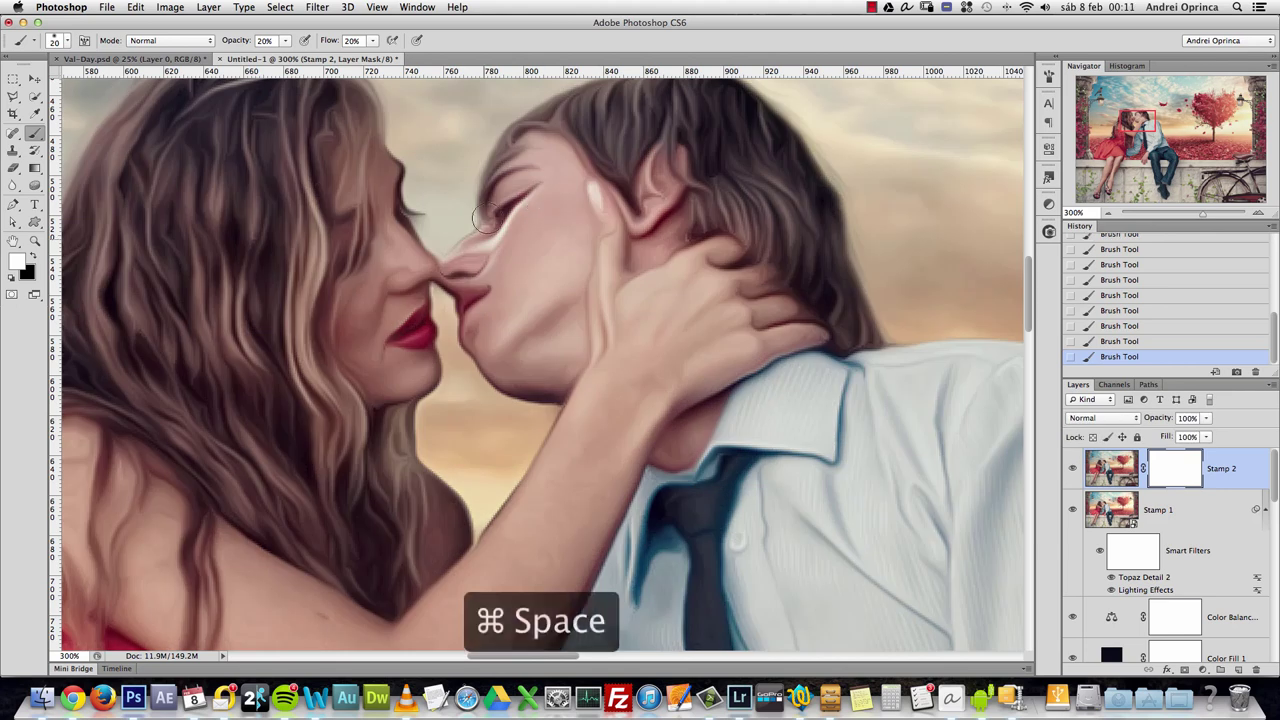
- Lower the Stamp 2 layer's opacity to 59%, viewing the couple at 200% zoom
{"action": "left_click", "coordinate": [543, 200], "text": "alt+super"}
{"action": "left_click", "coordinate": [1207, 418]}
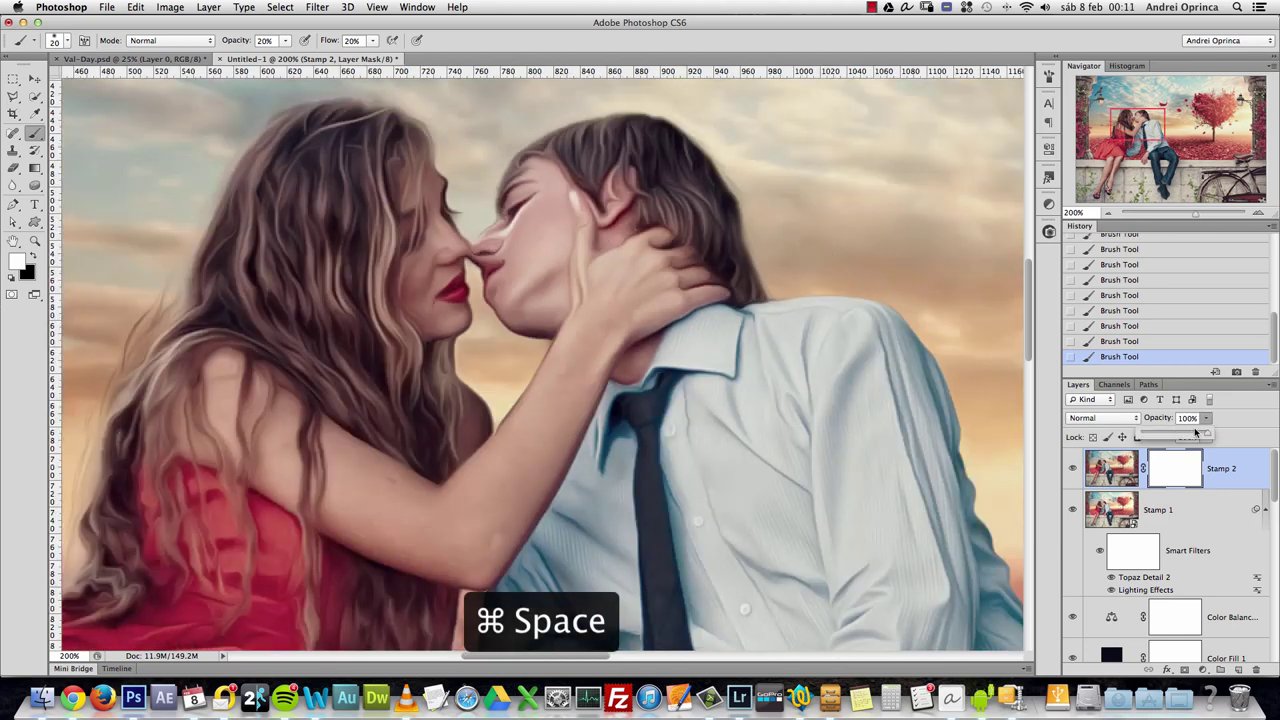
{"action": "left_click_drag", "start_coordinate": [1210, 437], "coordinate": [1180, 438]}
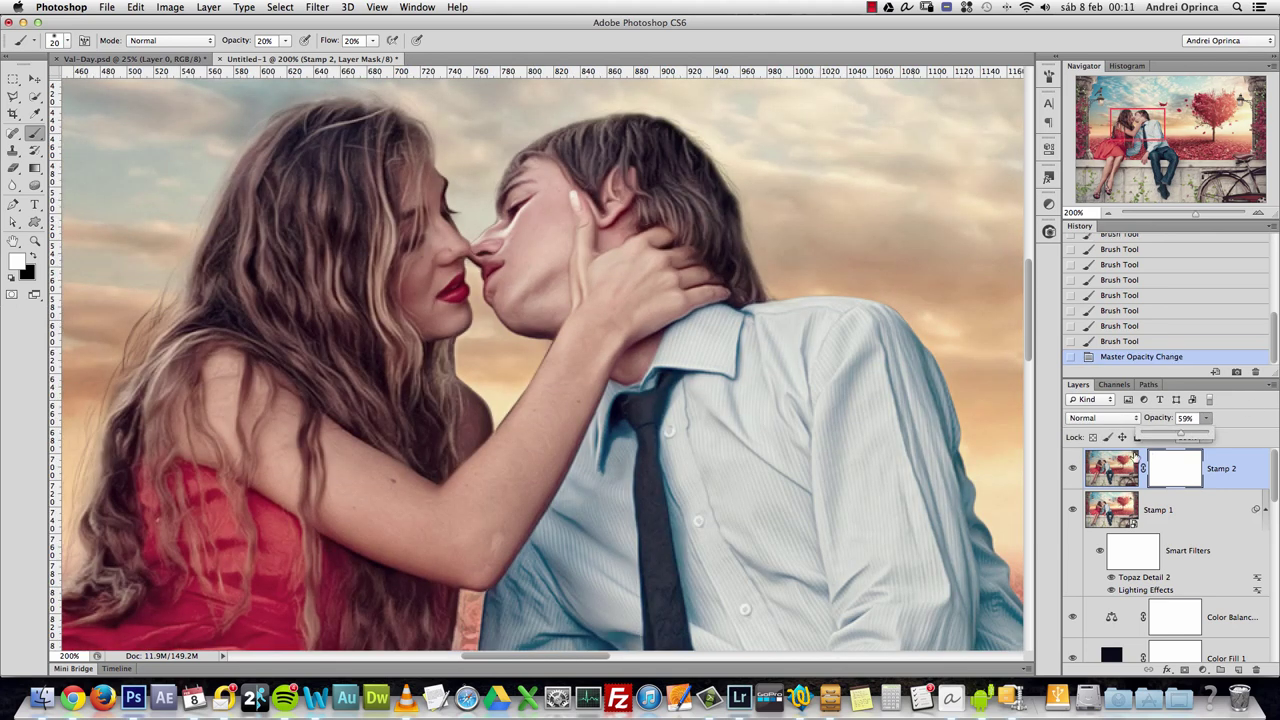
- Compare the couple with the Stamp 2 layer hidden and shown, and review the surrounding scene
{"action": "left_click", "coordinate": [1073, 467]}
{"action": "left_click", "coordinate": [1073, 467]}
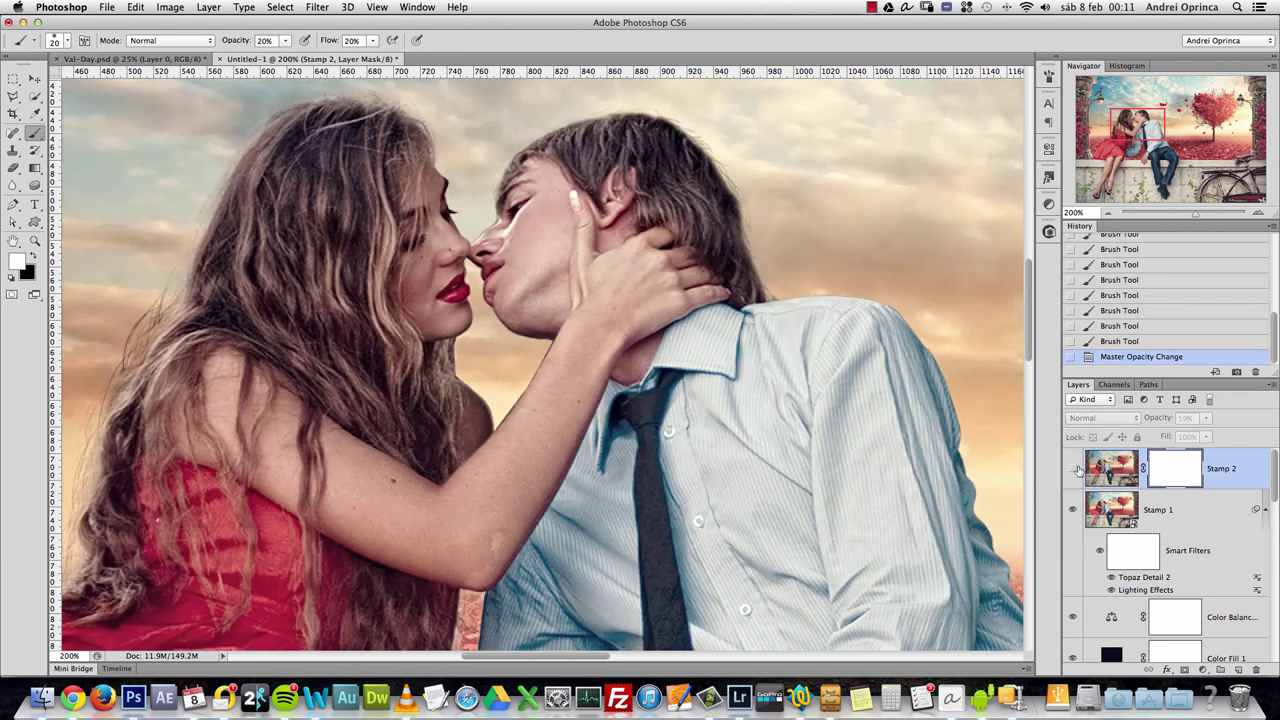
{"action": "key", "text": "alt+space"}
{"action": "left_click", "coordinate": [808, 378], "text": "alt"}
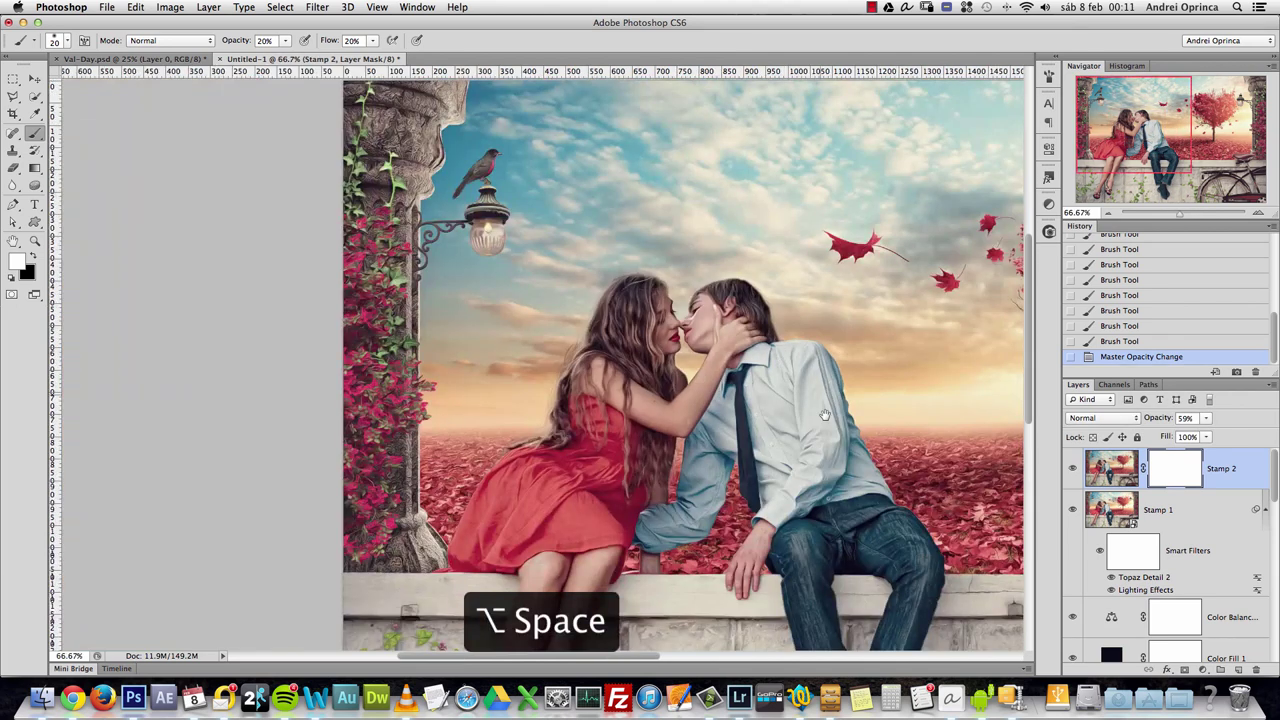
{"action": "left_click_drag", "start_coordinate": [825, 414], "coordinate": [650, 309]}
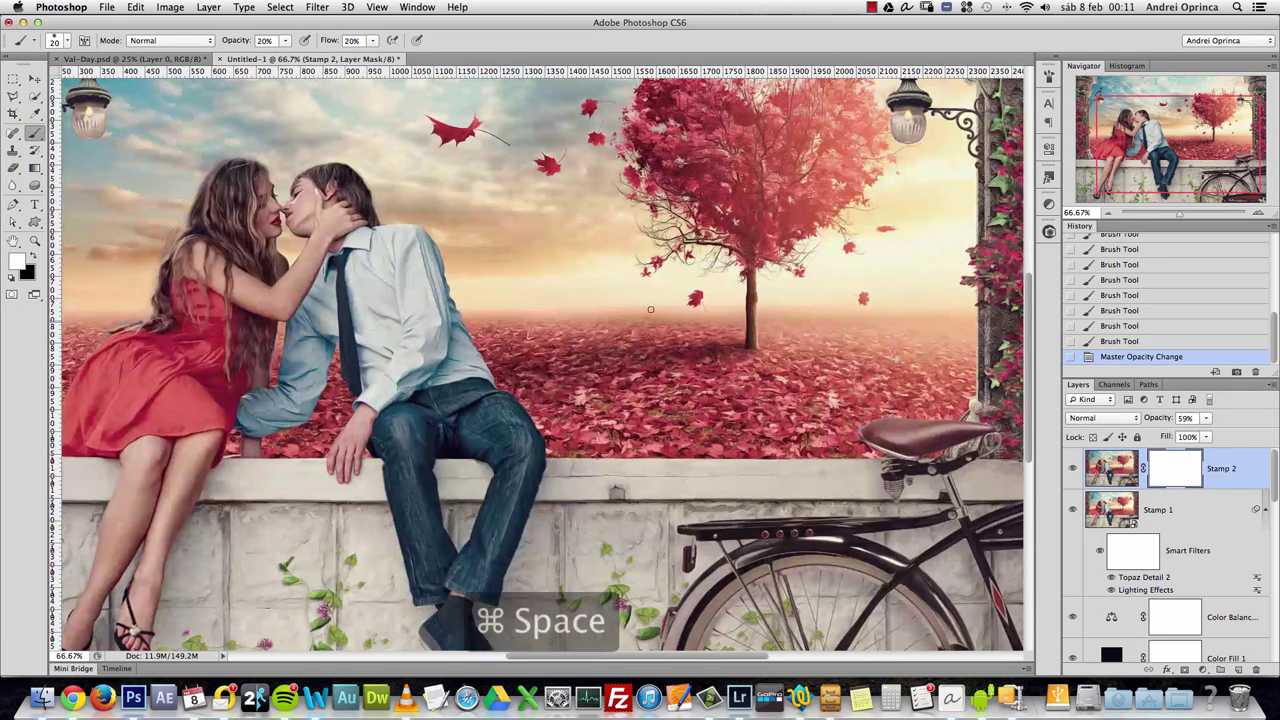
- Raise the Stamp 2 layer's opacity to 73% while checking the fallen leaves at 200%, and to 82% at the wider view
{"action": "left_click", "coordinate": [692, 267], "text": "super"}
{"action": "left_click", "coordinate": [656, 393], "text": "super"}
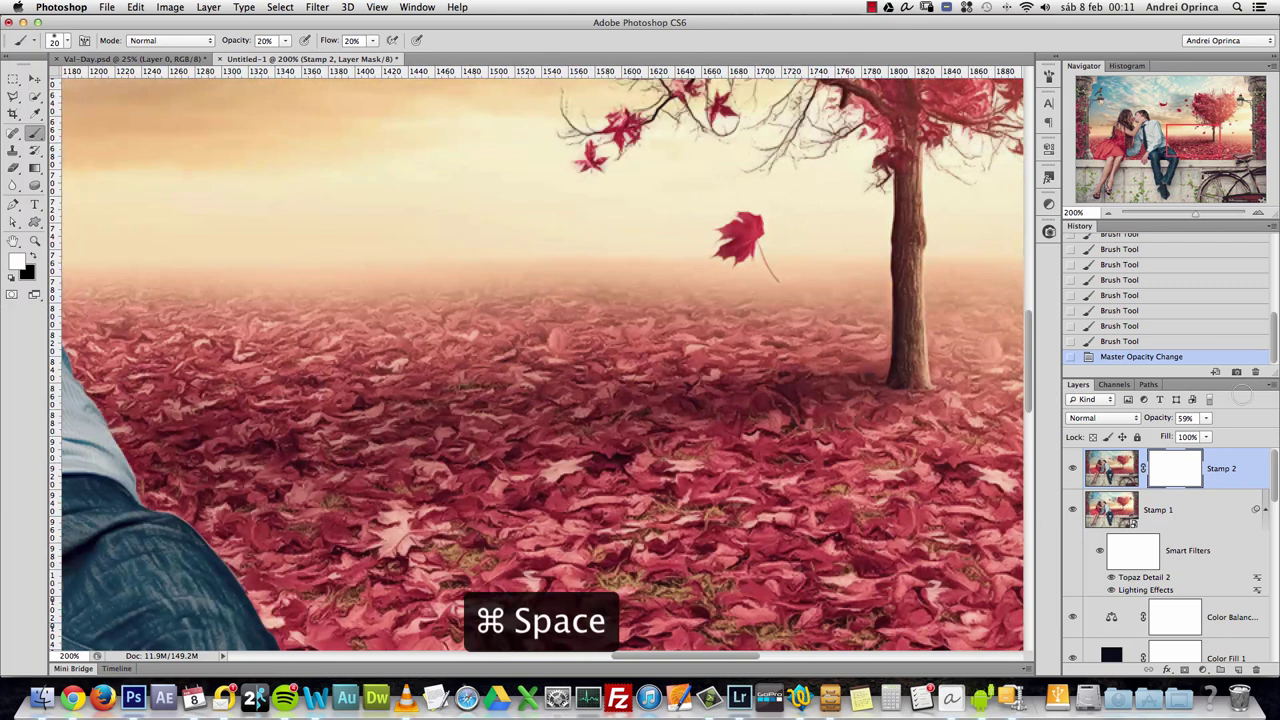
{"action": "left_click", "coordinate": [1207, 418]}
{"action": "left_click_drag", "start_coordinate": [1208, 436], "coordinate": [1216, 437]}
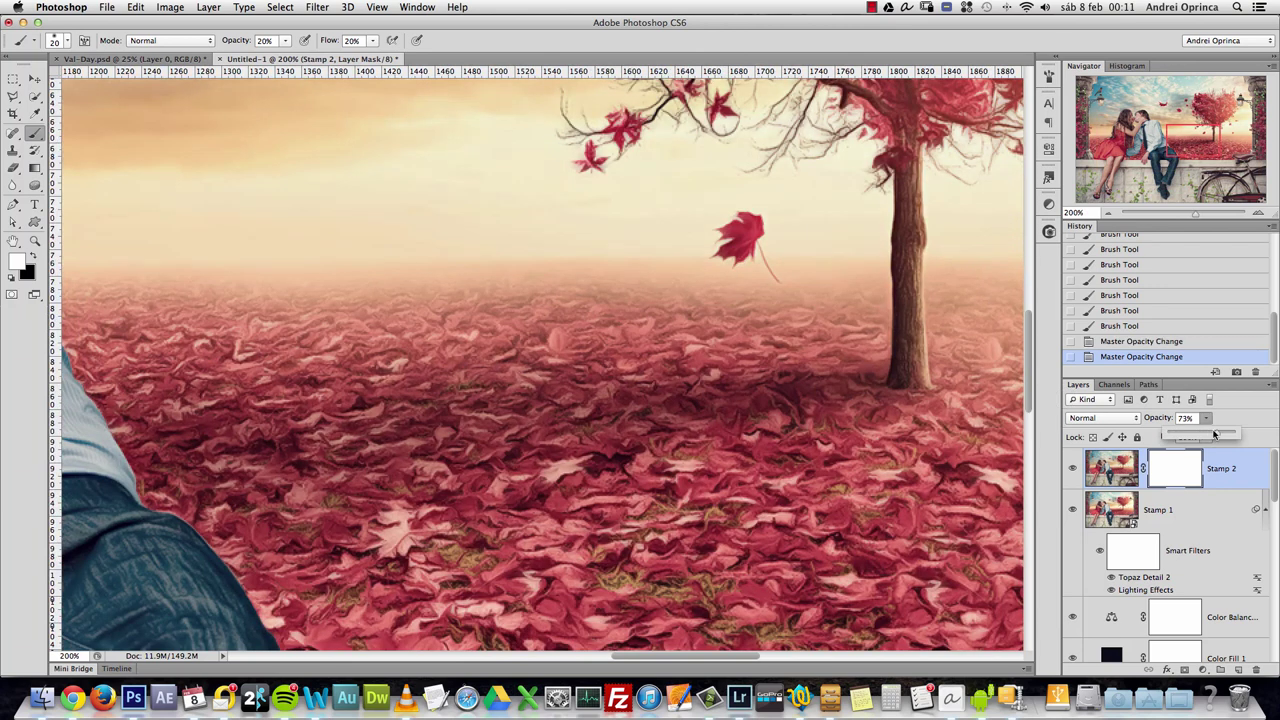
{"action": "left_click", "coordinate": [749, 395], "text": "alt"}
{"action": "left_click", "coordinate": [749, 395], "text": "alt"}
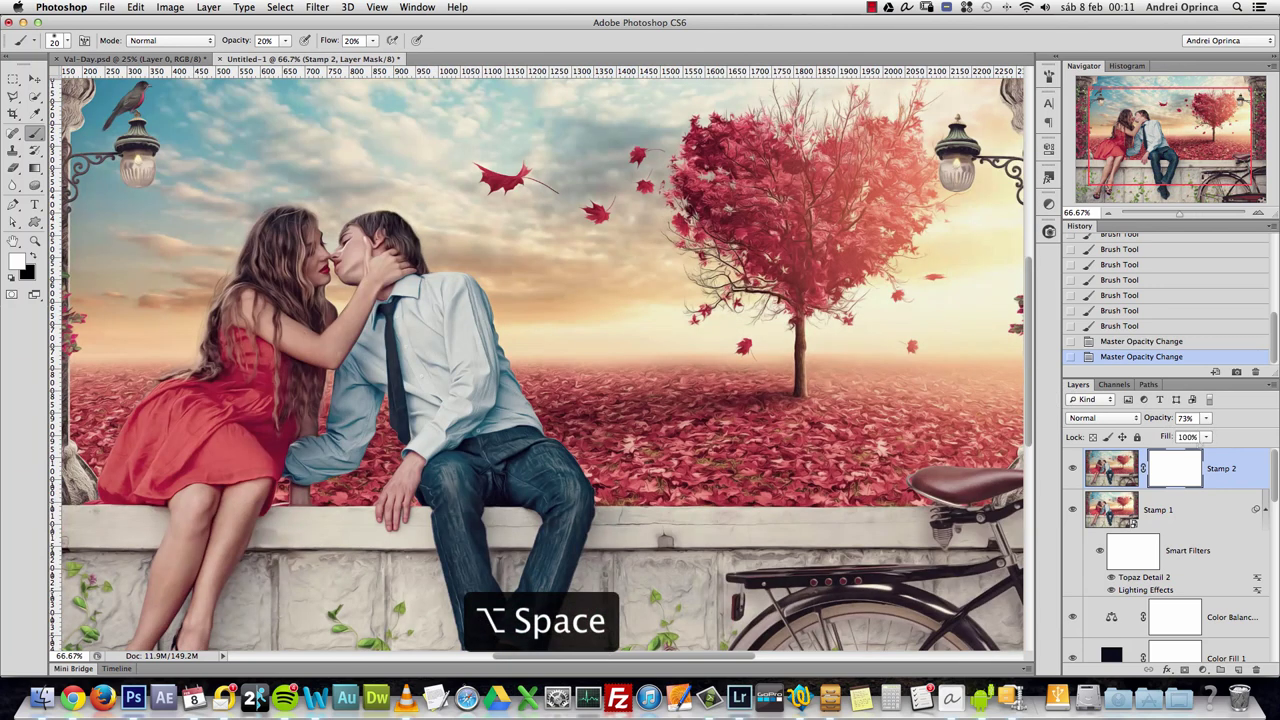
{"action": "left_click", "coordinate": [1207, 418]}
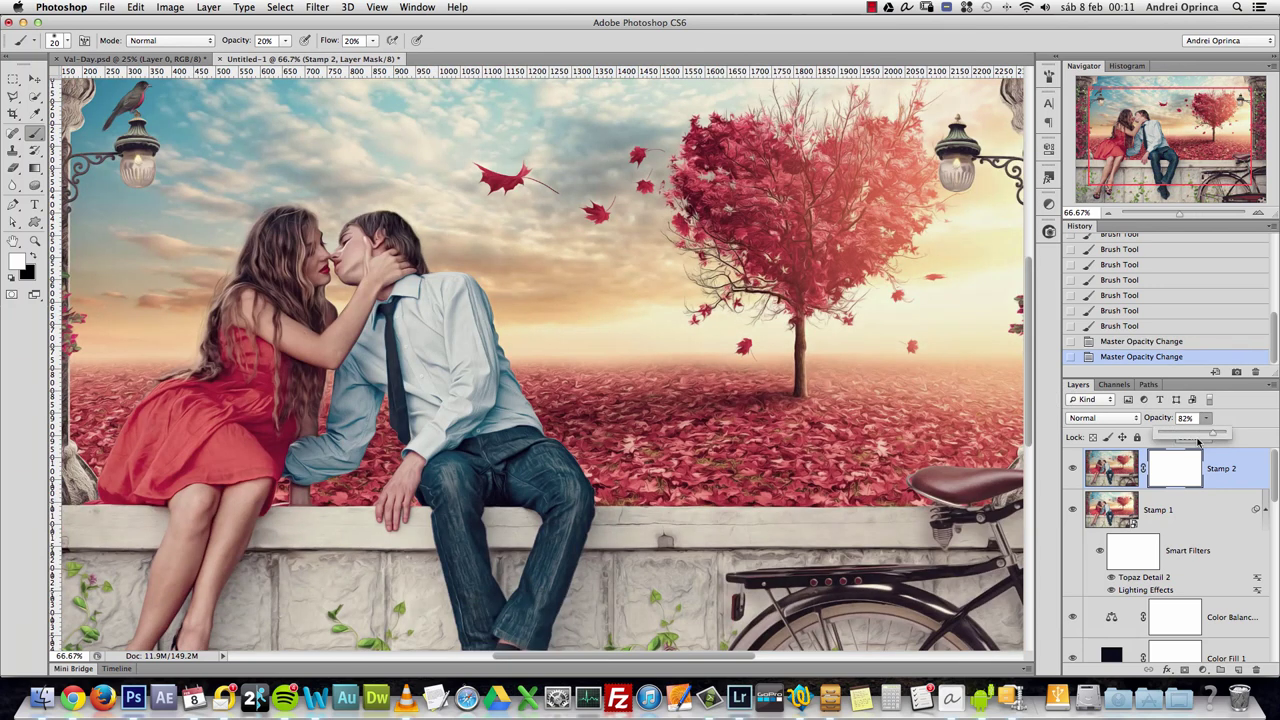
- Target the Stamp 2 layer mask and set the brush to 80 px with 60% opacity and 81% flow
{"action": "left_click", "coordinate": [1208, 468]}
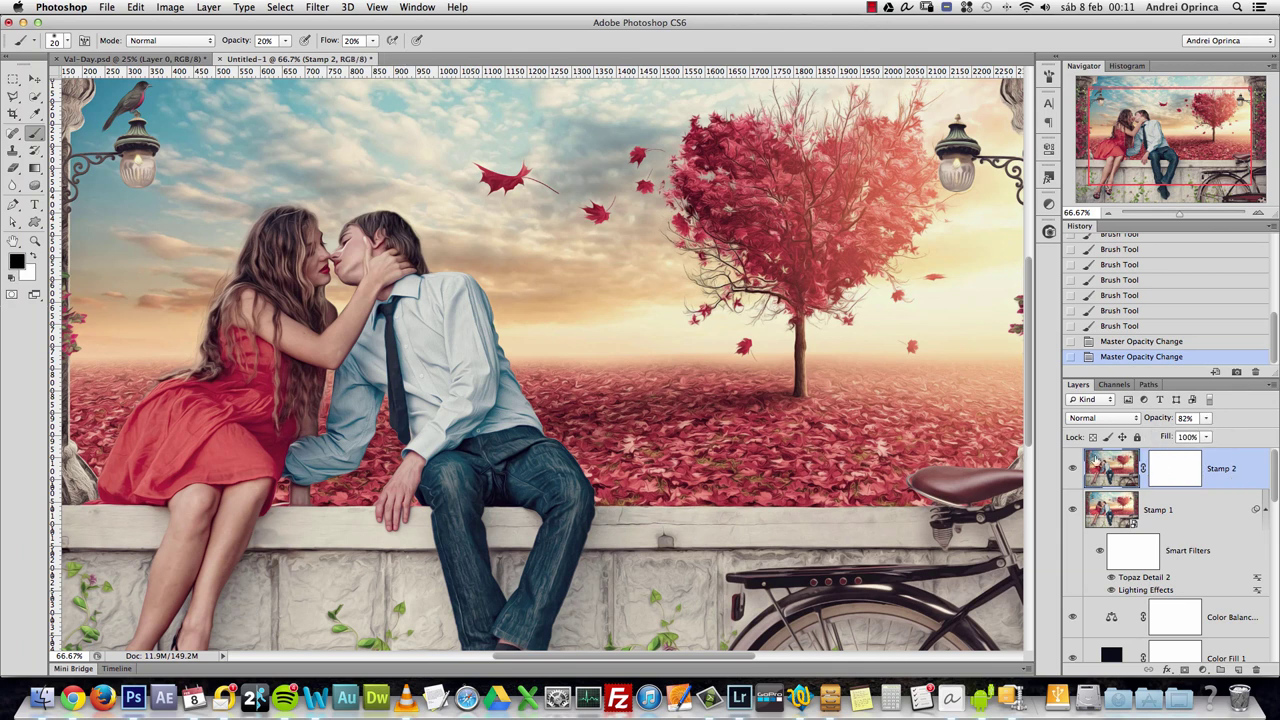
{"action": "left_click", "coordinate": [1169, 471]}
{"action": "key", "text": "x"}
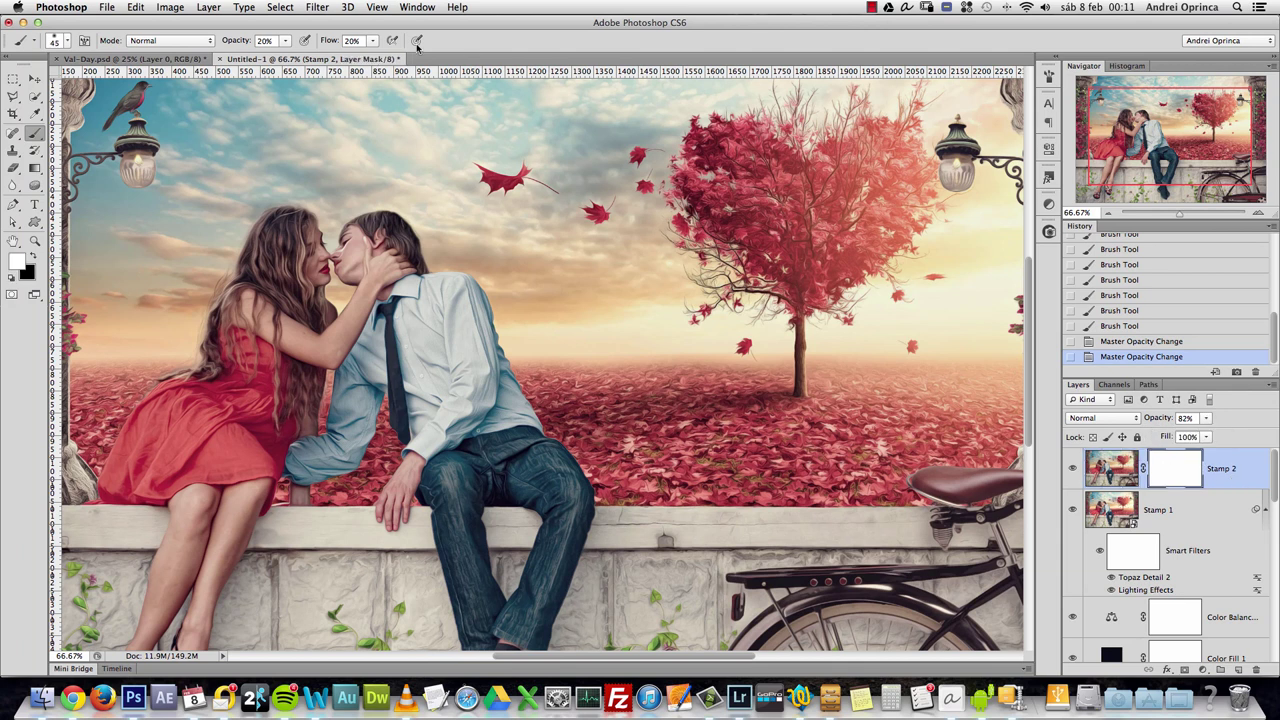
{"action": "left_click", "coordinate": [372, 41]}
{"action": "left_click", "coordinate": [285, 41]}
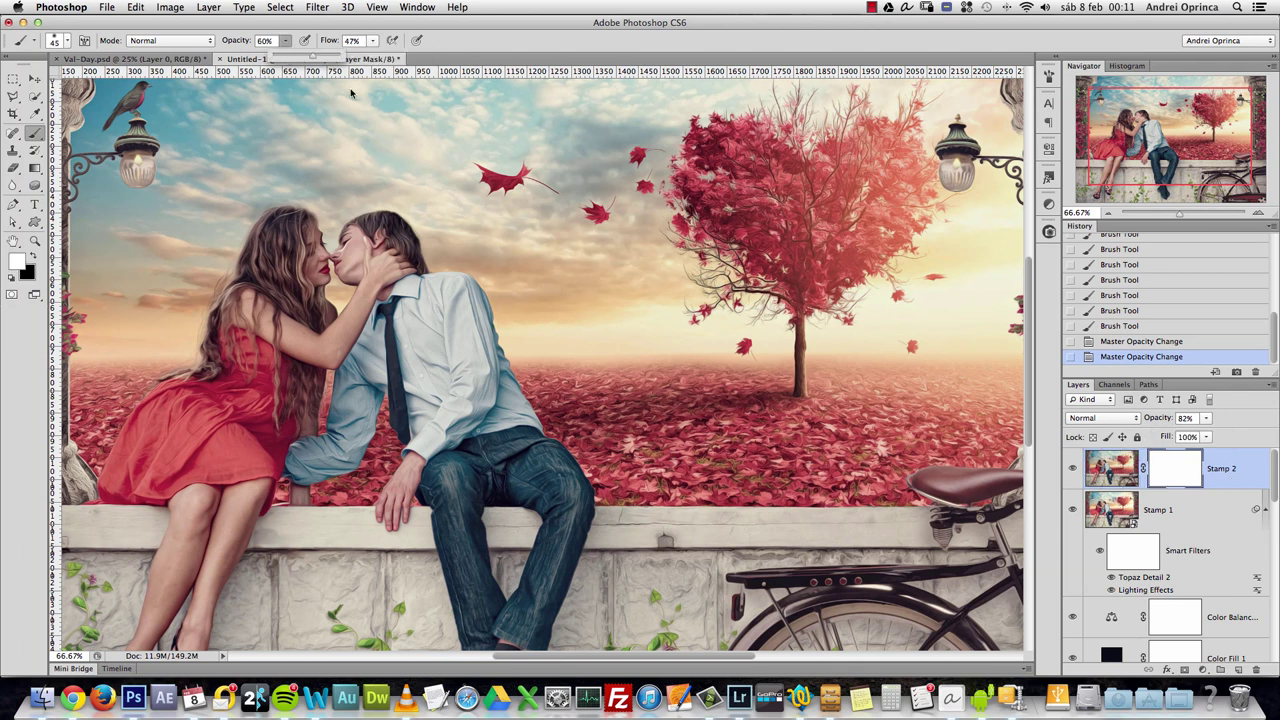
{"action": "left_click", "coordinate": [372, 41]}
{"action": "left_click_drag", "start_coordinate": [395, 66], "coordinate": [420, 66]}
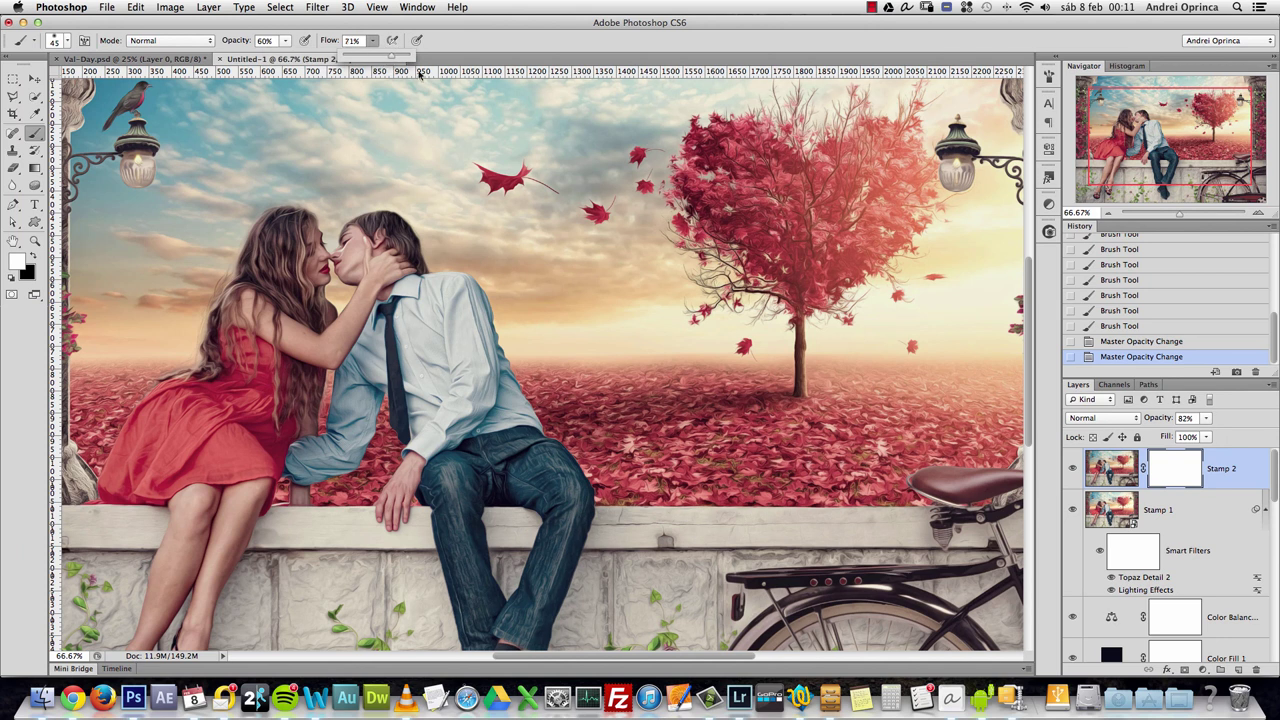
{"action": "key", "text": "bracketright"}
{"action": "key", "text": "bracketright"}
{"action": "key", "text": "bracketright"}
- Brush black on the Stamp 2 mask over the fallen leaves between the man and the tree to reduce the Oil Paint effect
{"action": "left_click", "coordinate": [710, 407]}
{"action": "left_click", "coordinate": [716, 398]}
{"action": "left_click", "coordinate": [712, 398]}
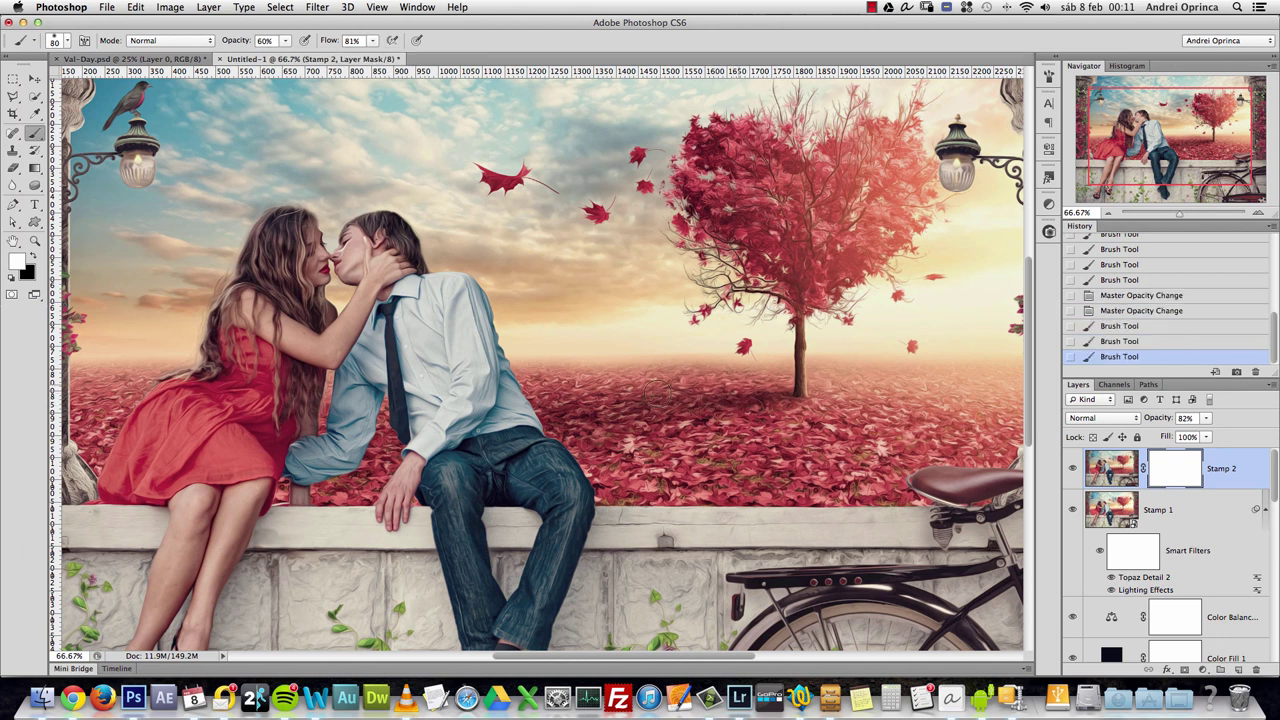
{"action": "left_click", "coordinate": [690, 392]}
{"action": "left_click", "coordinate": [675, 390]}
{"action": "left_click", "coordinate": [652, 388]}
{"action": "key", "text": "bracketright"}
{"action": "key", "text": "x"}
{"action": "left_click", "coordinate": [660, 405]}
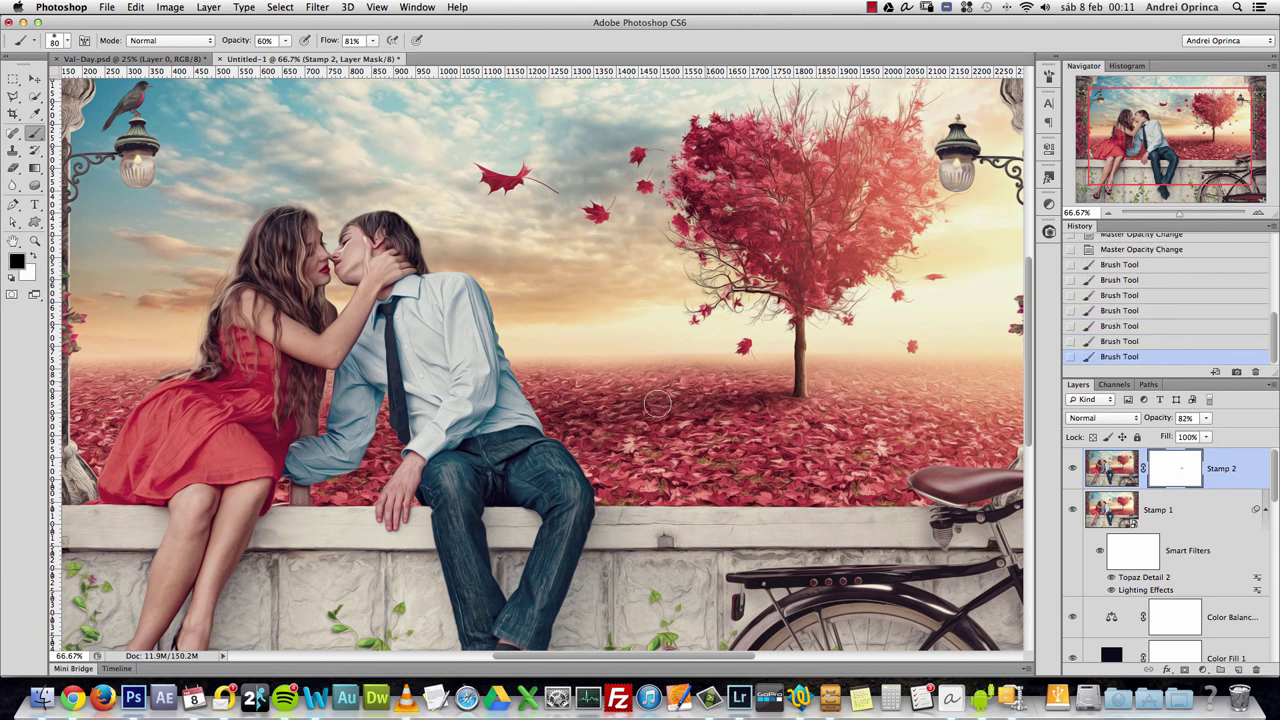
{"action": "left_click", "coordinate": [630, 397]}
{"action": "left_click", "coordinate": [630, 397]}
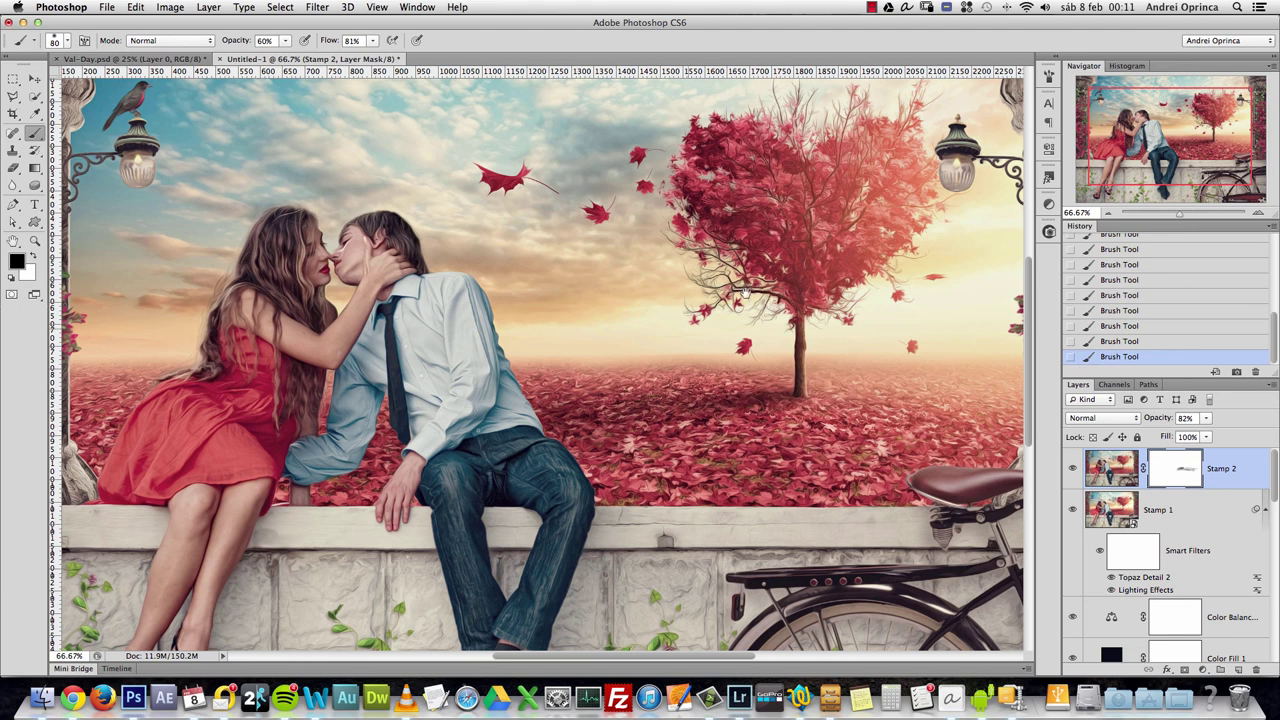
- Compare the couple with the stamp layers hidden and shown at 100%, and review the whole composite at 50%
{"action": "scroll", "coordinate": [554, 258], "scroll_direction": "left", "scroll_amount": 10}
{"action": "scroll", "coordinate": [554, 258], "scroll_direction": "up", "scroll_amount": 3}
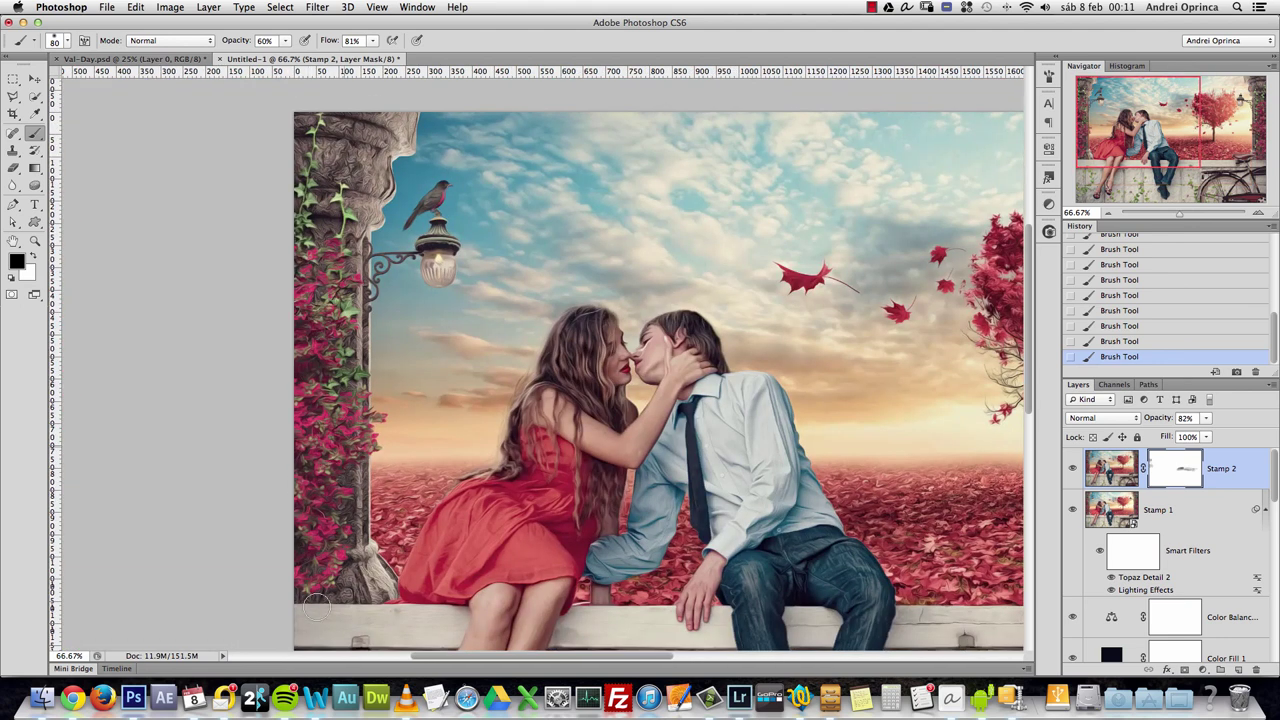
{"action": "key", "text": "super+1"}
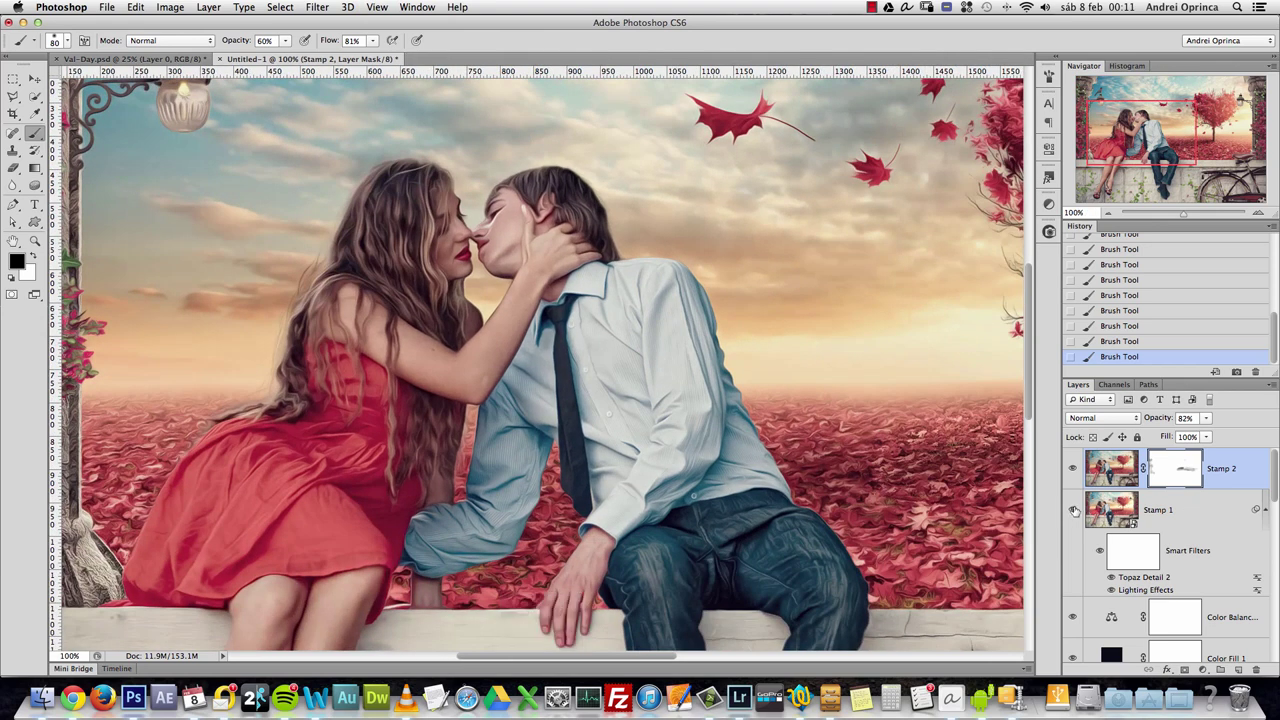
{"action": "left_click", "coordinate": [1073, 510]}
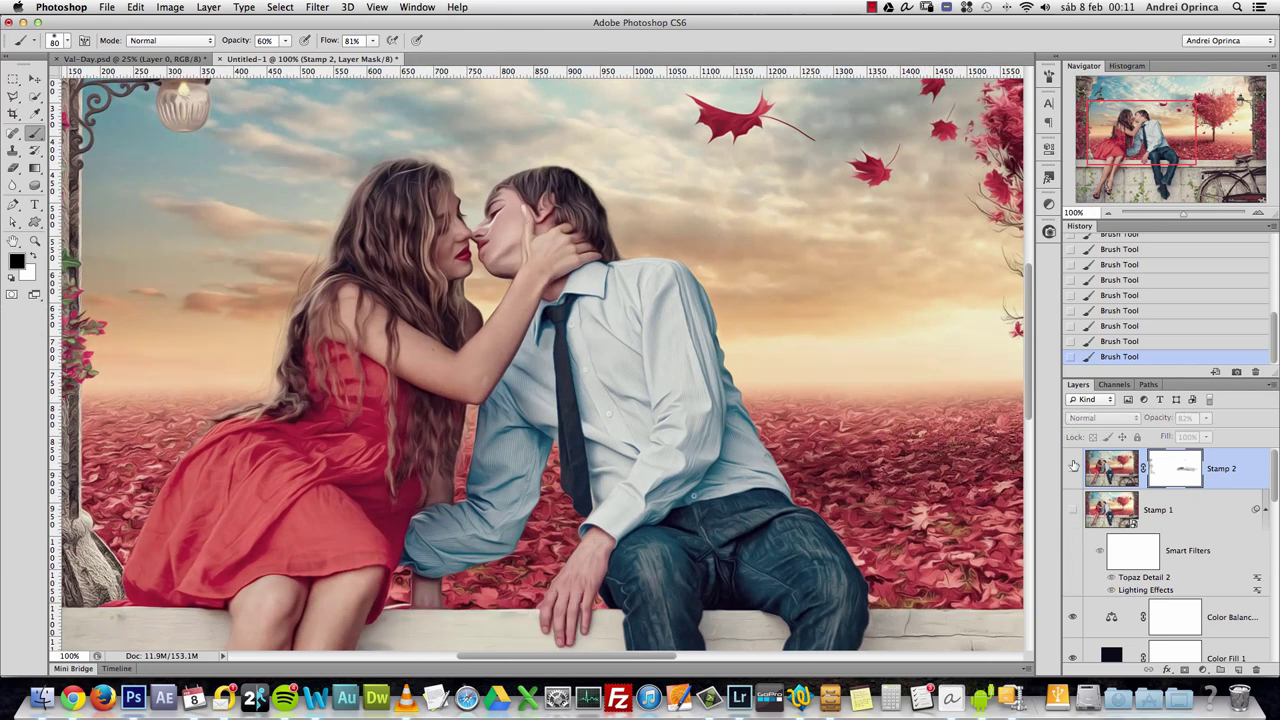
{"action": "left_click", "coordinate": [1073, 510]}
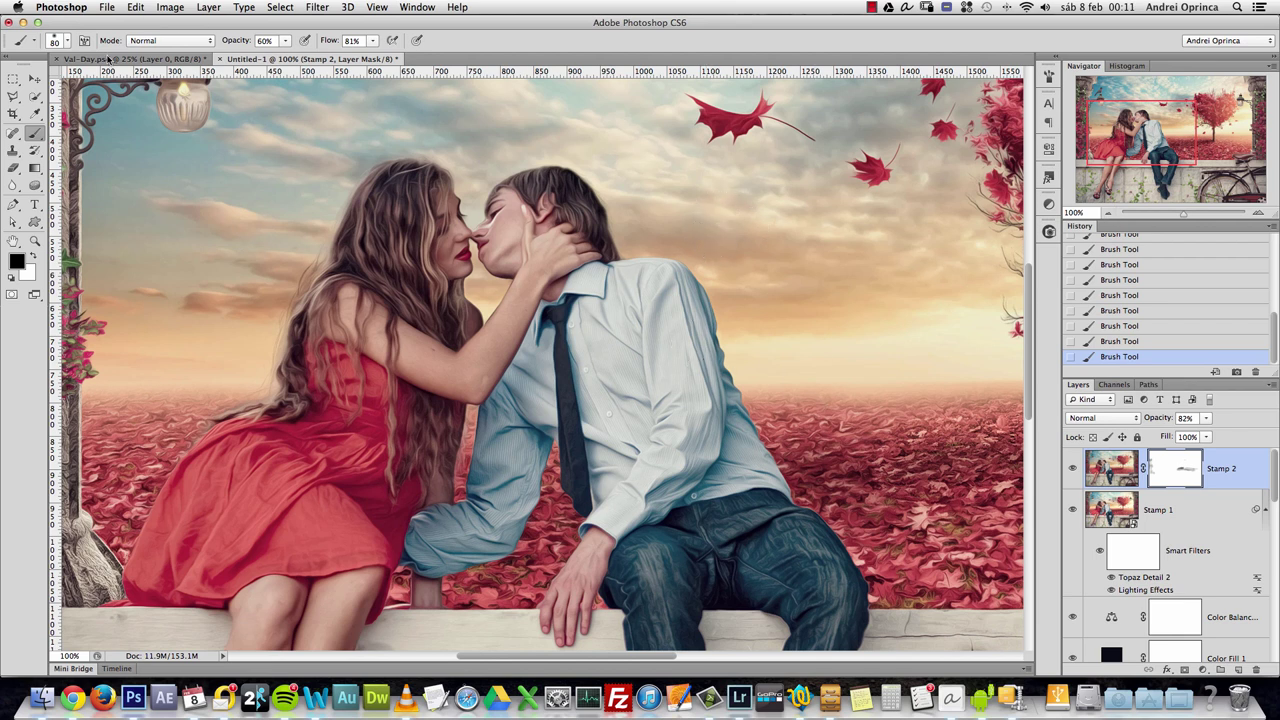
{"action": "left_click", "coordinate": [32, 78]}
{"action": "scroll", "coordinate": [498, 312], "scroll_direction": "down", "scroll_amount": 3}
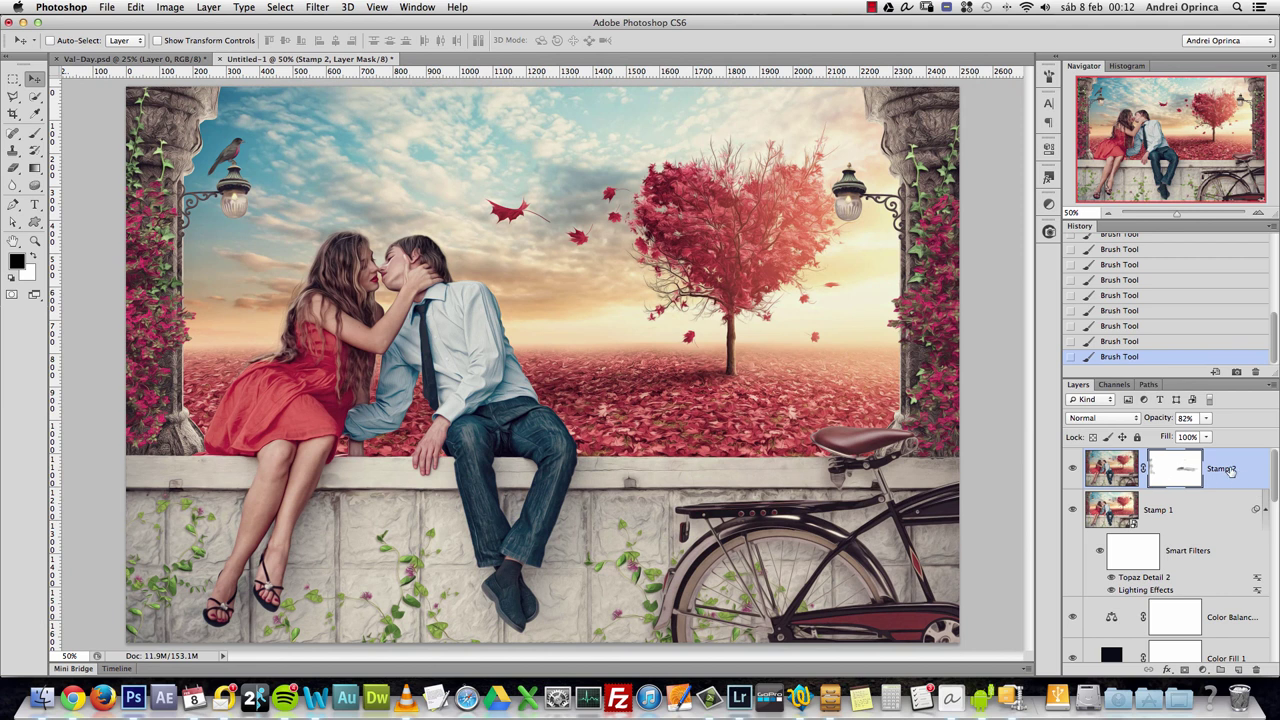
{"action": "left_click", "coordinate": [1259, 214]}
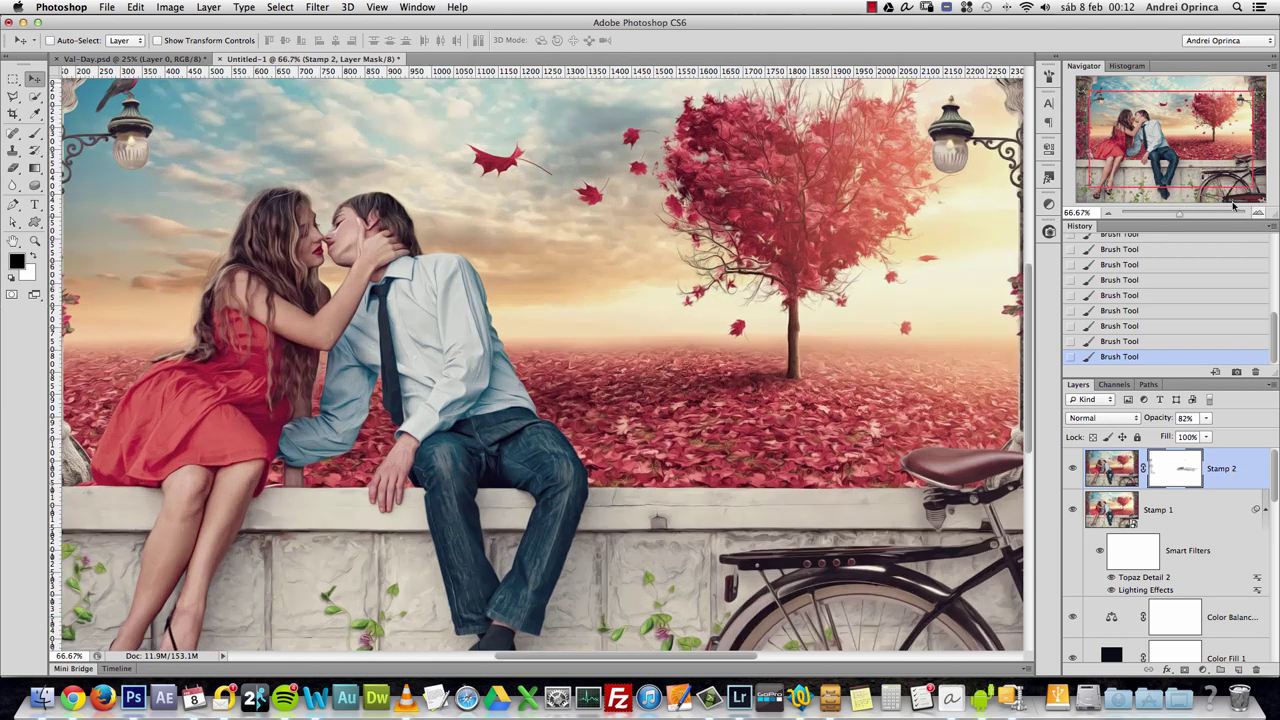
{"action": "left_click", "coordinate": [1107, 214]}
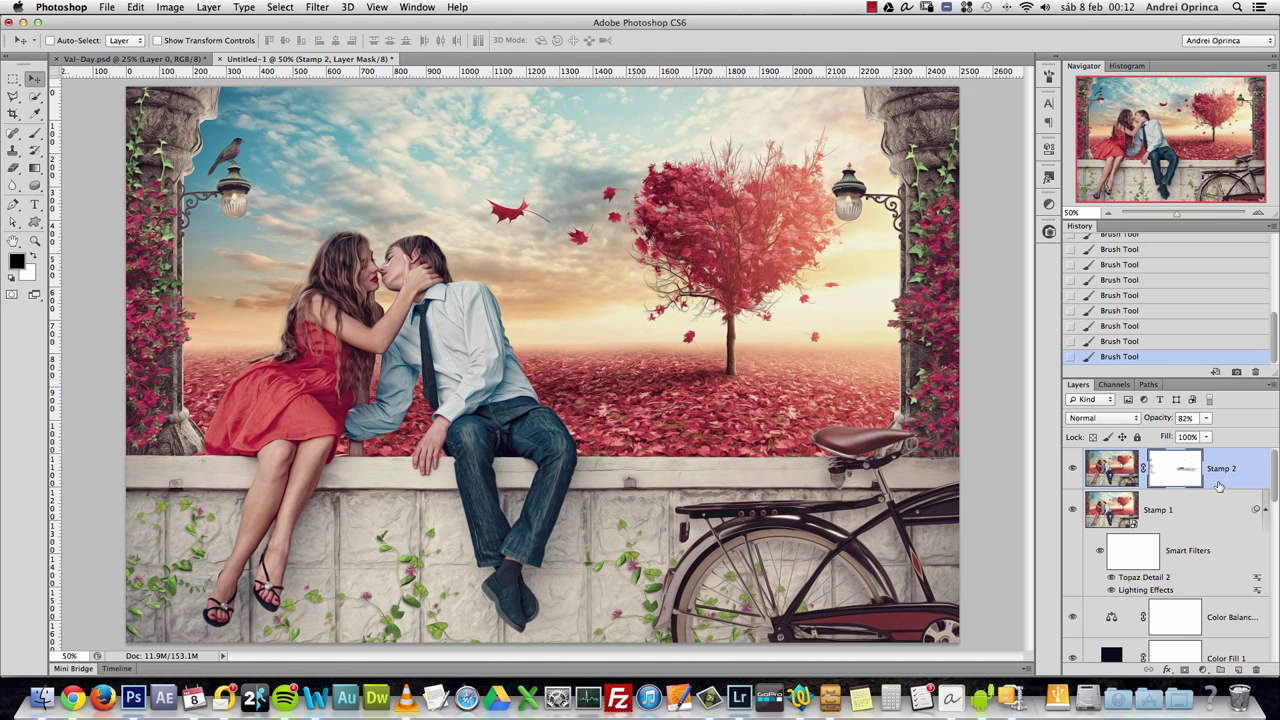
- Open the Filter Gallery's Diffuse Glow for the Stamp 1 layer, with the couple in the preview
{"action": "left_click", "coordinate": [1172, 511]}
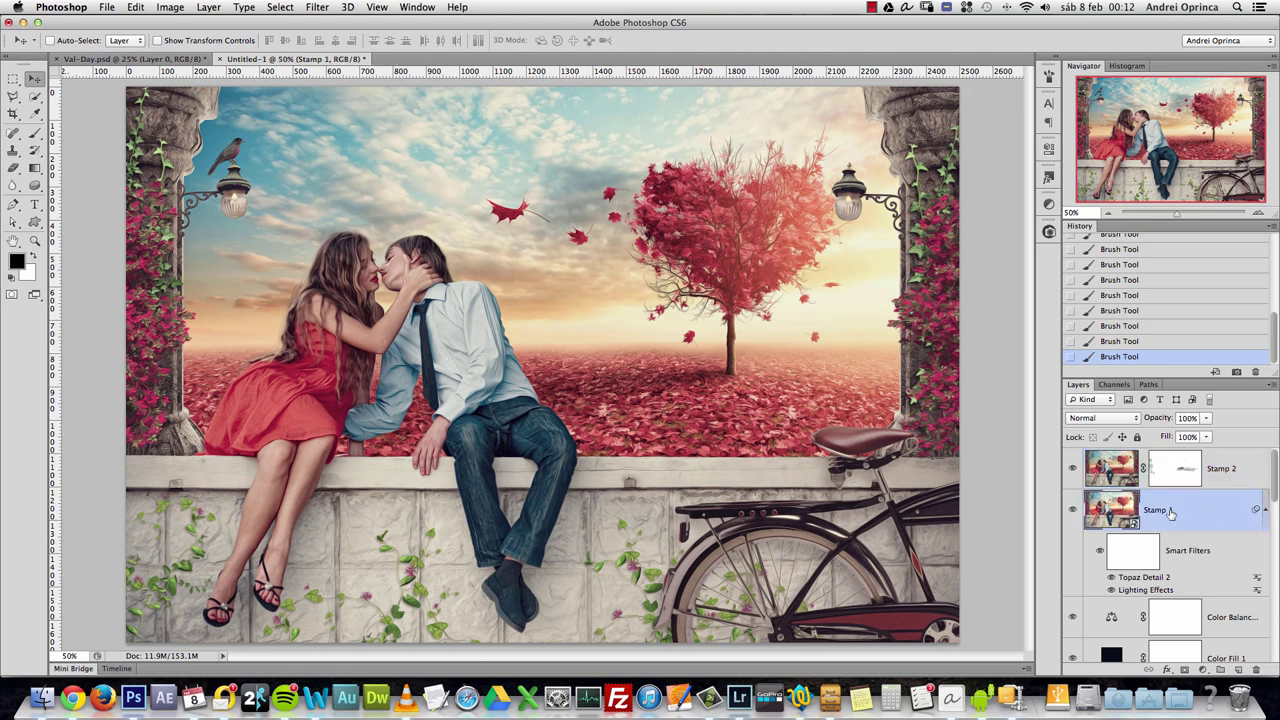
{"action": "left_click", "coordinate": [318, 8]}
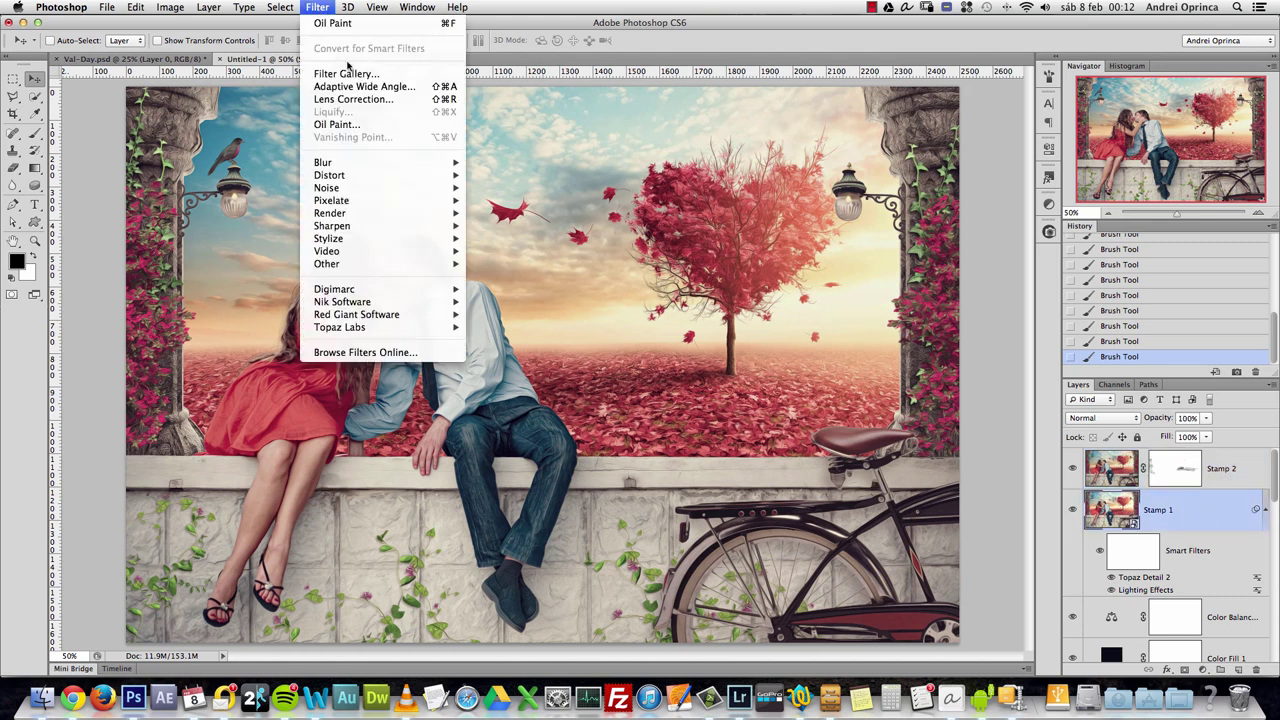
{"action": "left_click", "coordinate": [352, 76]}
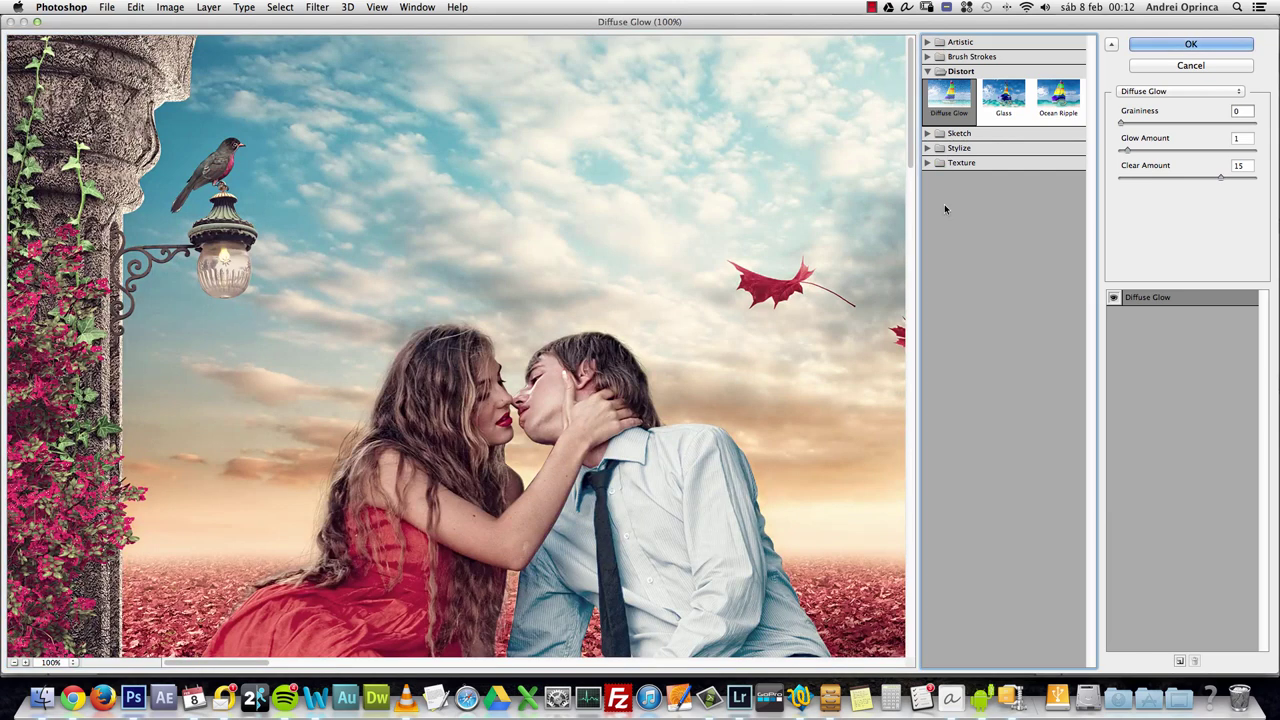
{"action": "scroll", "coordinate": [600, 400], "scroll_direction": "down", "scroll_amount": 5}
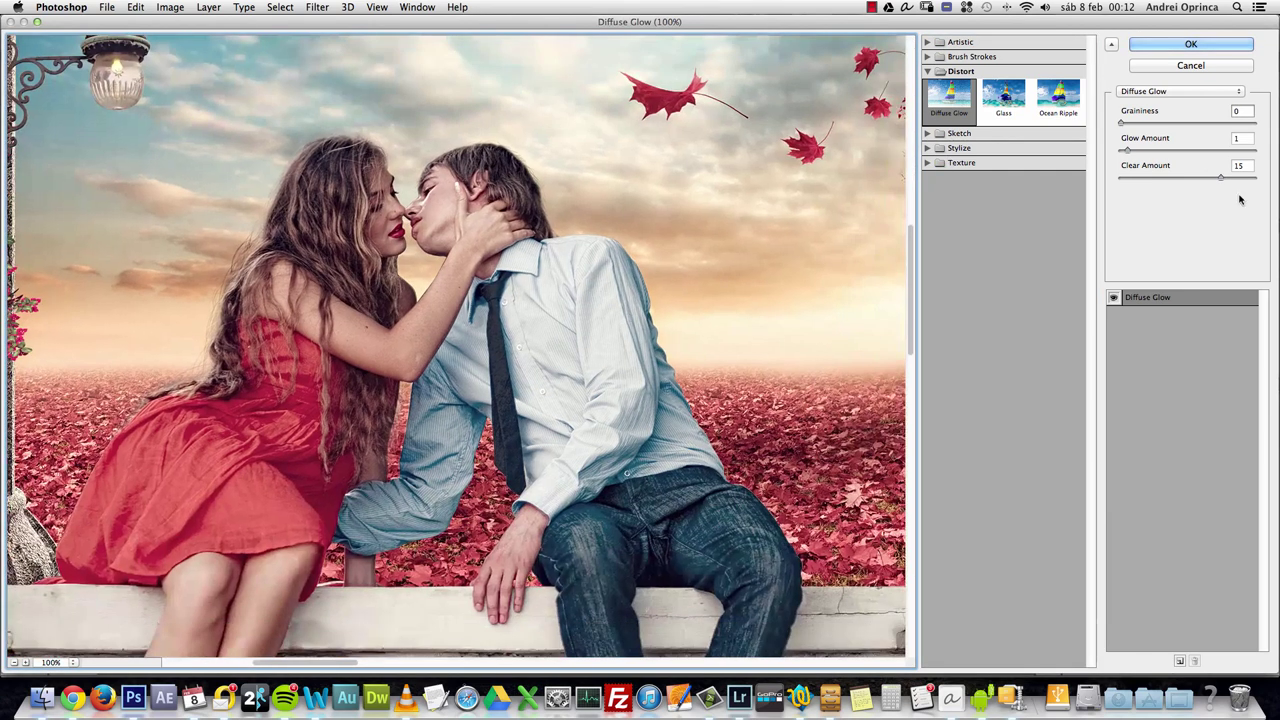
- Try Diffuse Glow with Graininess 0, Glow Amount 2 and Clear Amount 17
{"action": "left_click", "coordinate": [1121, 122]}
{"action": "left_click", "coordinate": [1128, 150]}
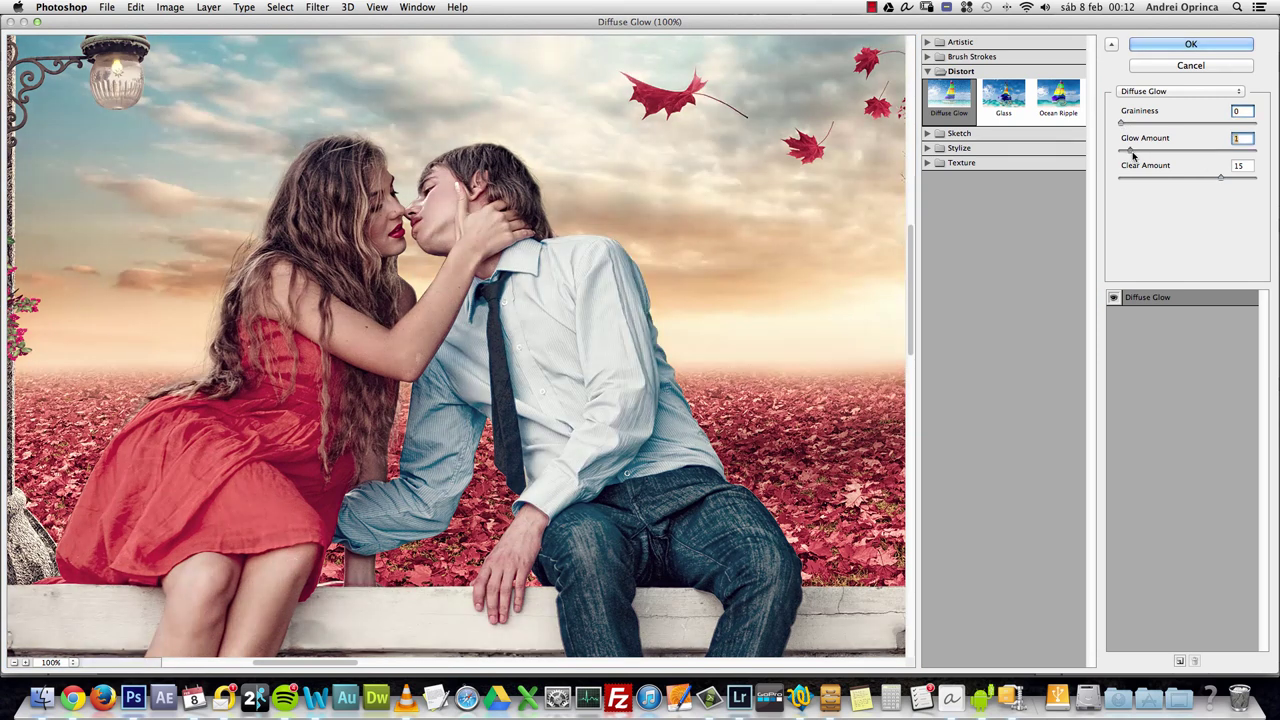
{"action": "left_click", "coordinate": [1133, 153]}
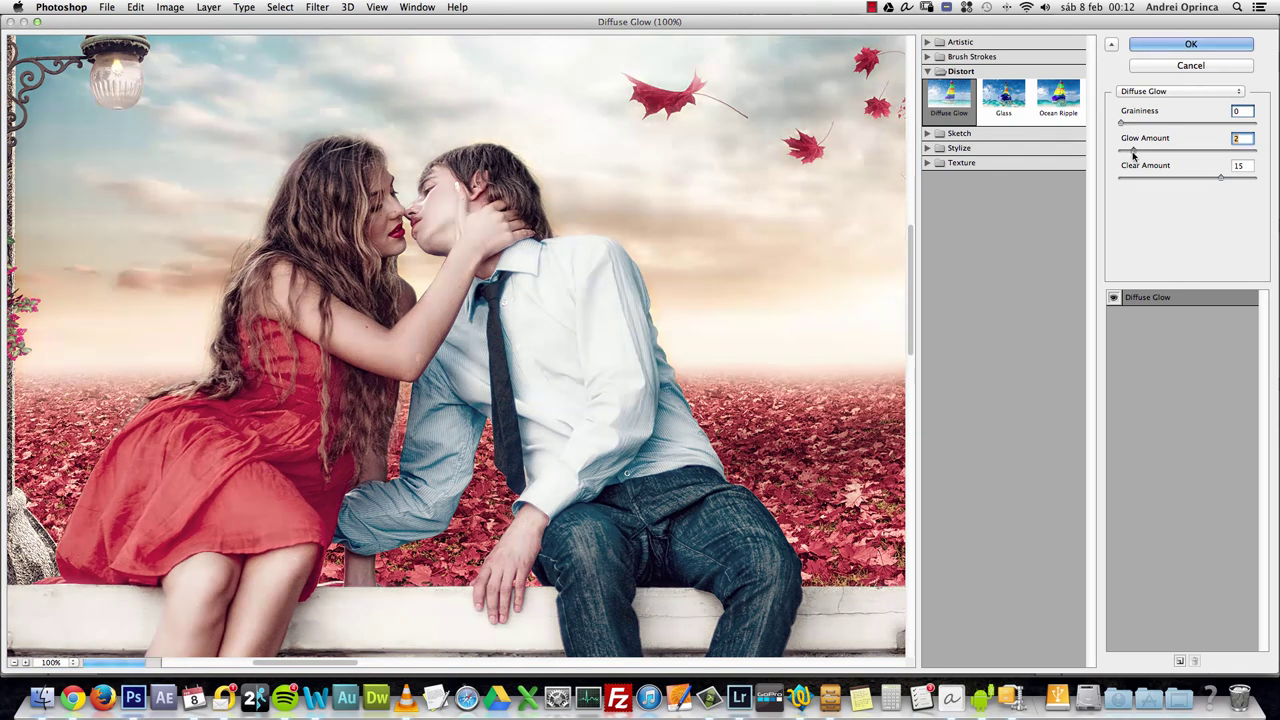
{"action": "left_click", "coordinate": [1226, 179]}
{"action": "left_click_drag", "start_coordinate": [1229, 180], "coordinate": [1235, 178]}
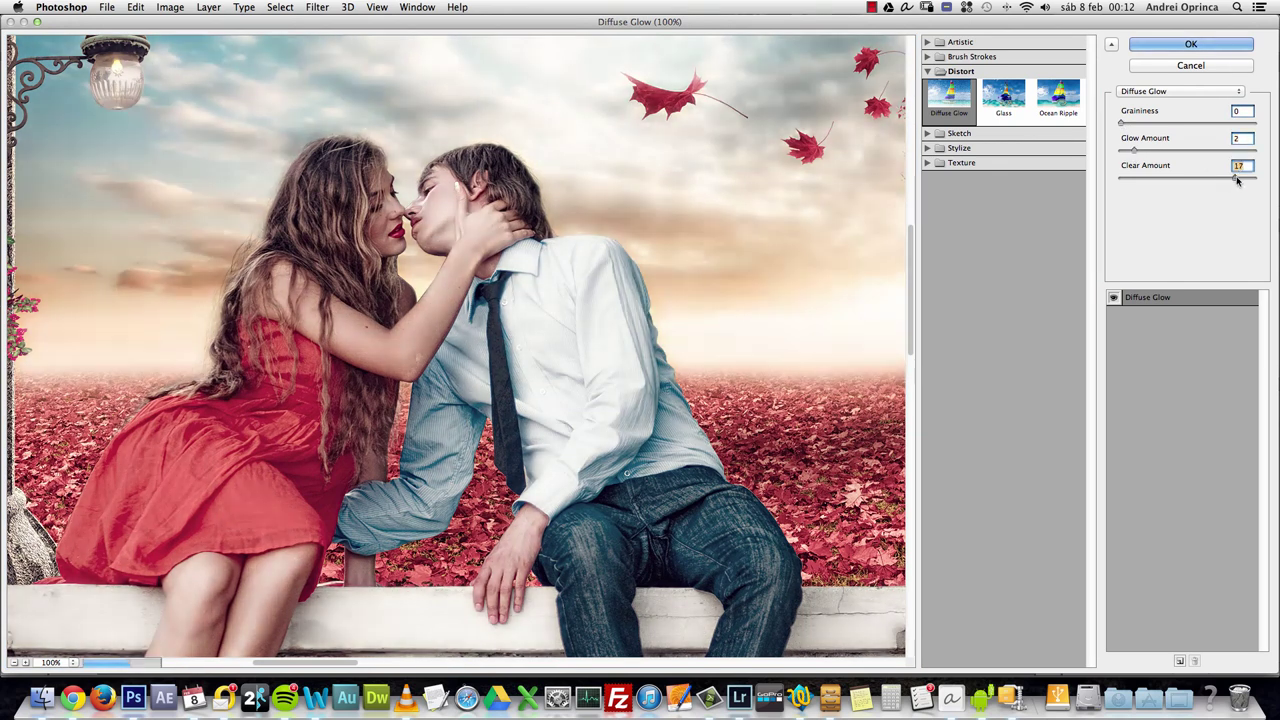
- Set Diffuse Glow's Glow Amount to 1 and Clear Amount to 13, and apply the filter to Stamp 1
{"action": "left_click", "coordinate": [1130, 152]}
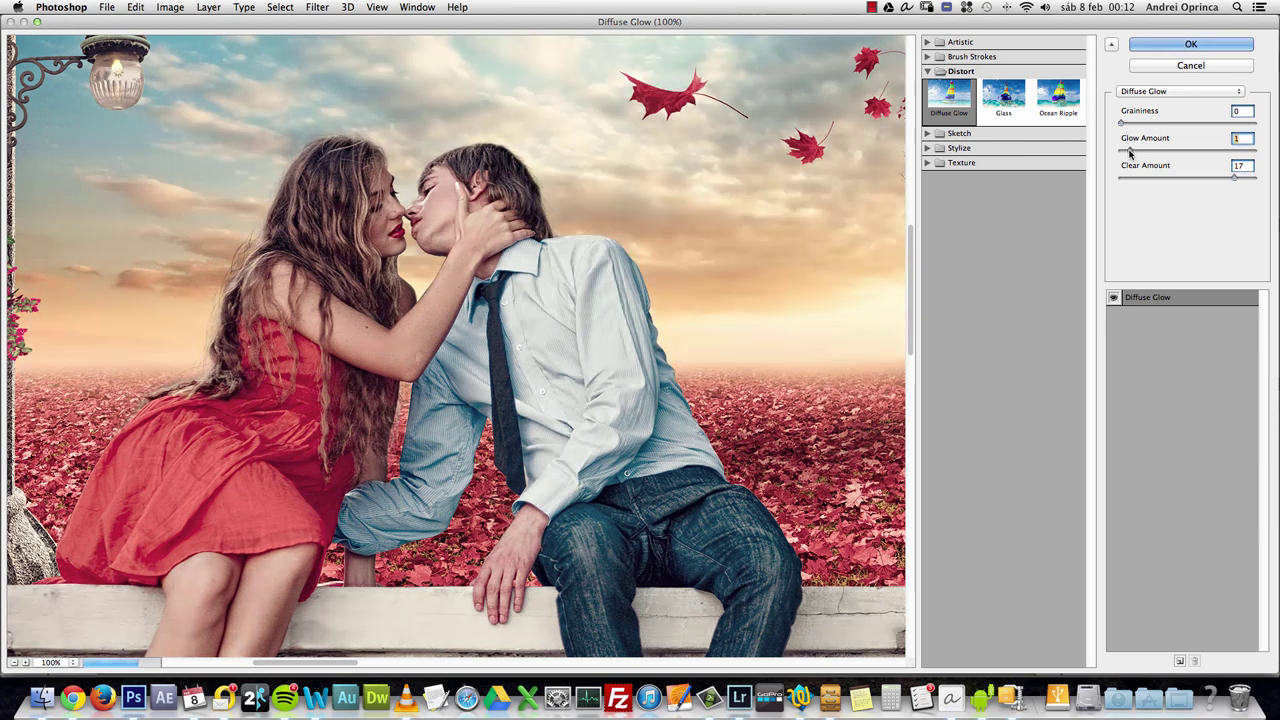
{"action": "left_click", "coordinate": [1129, 152]}
{"action": "left_click_drag", "start_coordinate": [1233, 180], "coordinate": [1211, 180]}
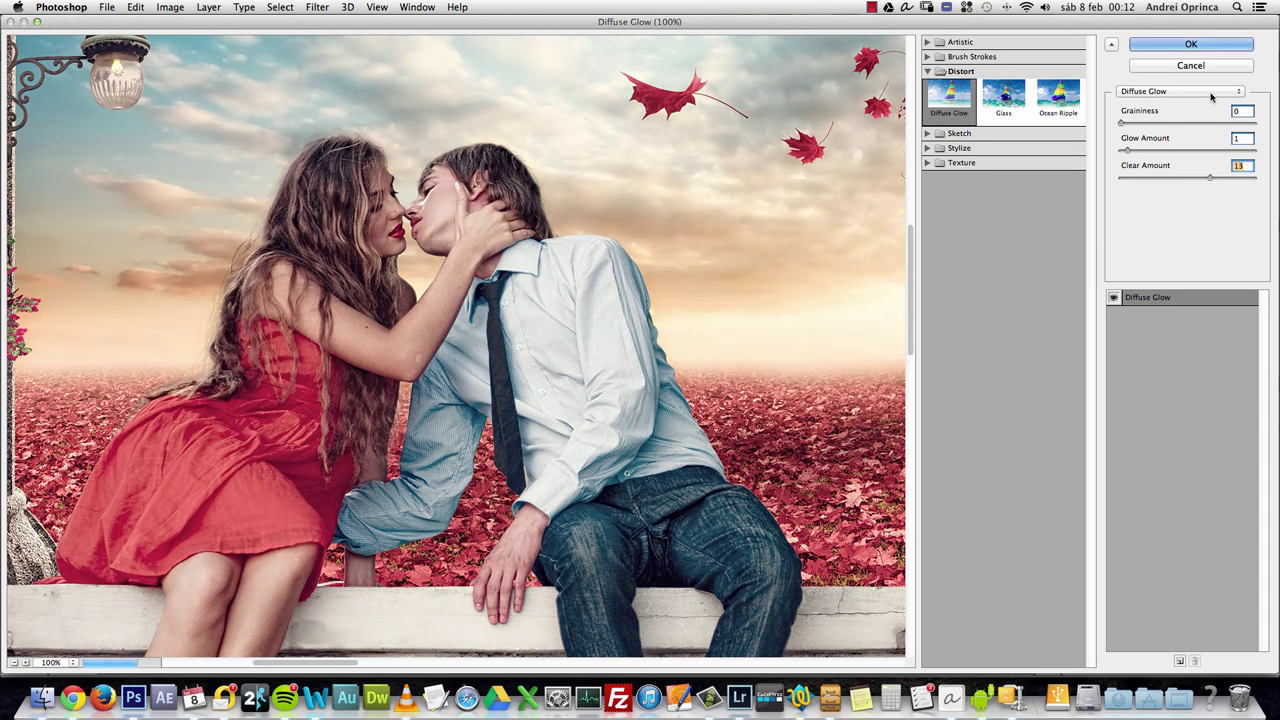
{"action": "left_click", "coordinate": [1190, 45]}
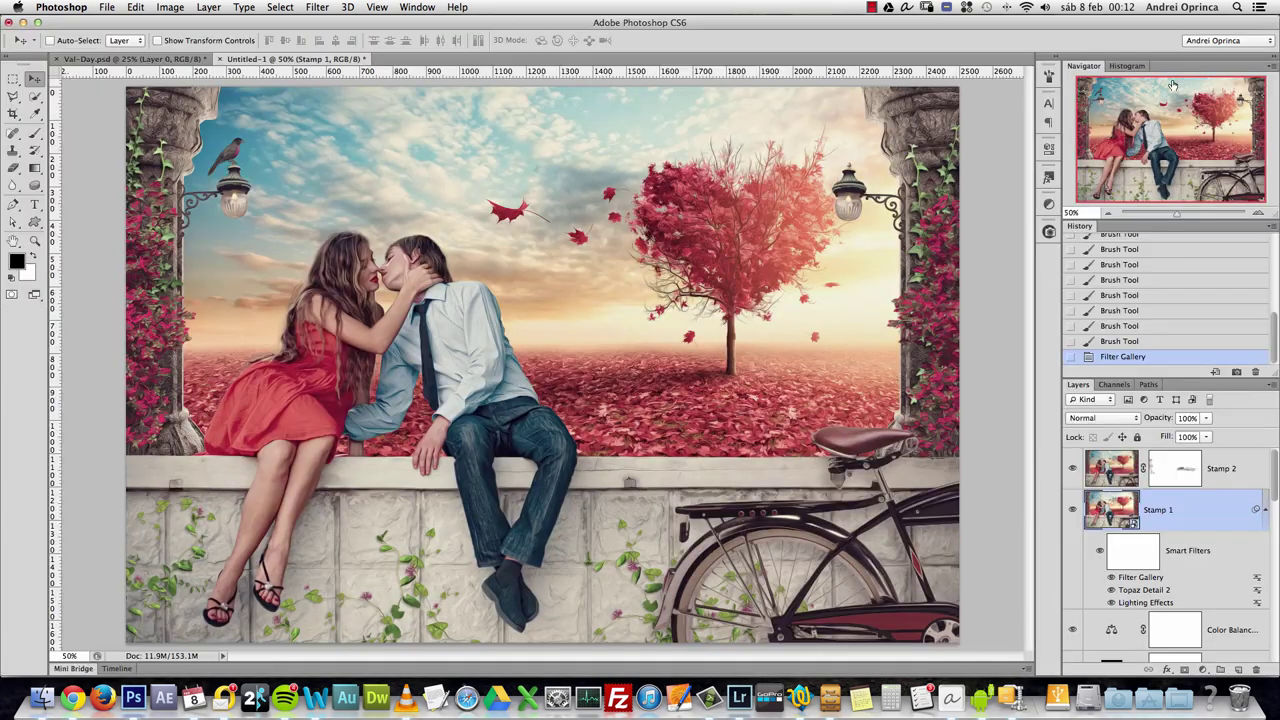
- Compare the image with Stamp 1 hidden and shown while Stamp 2 is off, and turn Stamp 2 back on
{"action": "left_click", "coordinate": [1072, 470]}
{"action": "left_click", "coordinate": [1072, 505]}
{"action": "left_click", "coordinate": [1073, 507]}
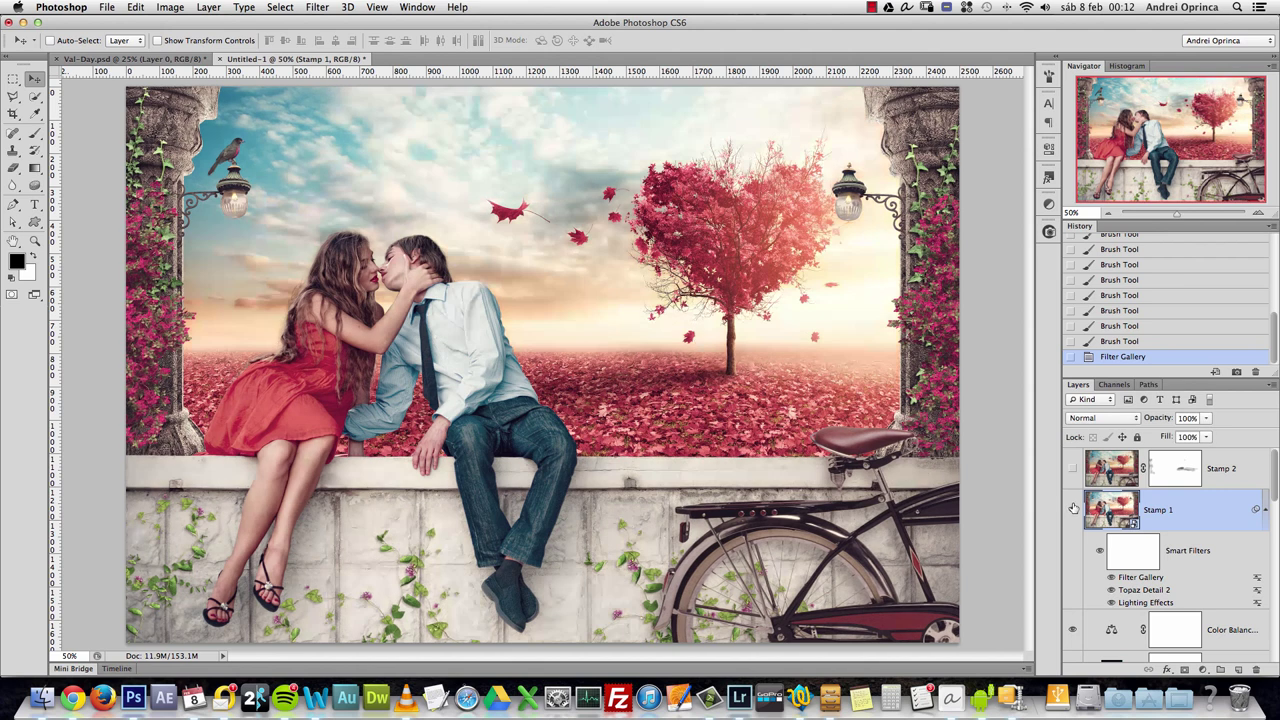
{"action": "left_click", "coordinate": [1073, 509]}
{"action": "left_click", "coordinate": [1074, 510]}
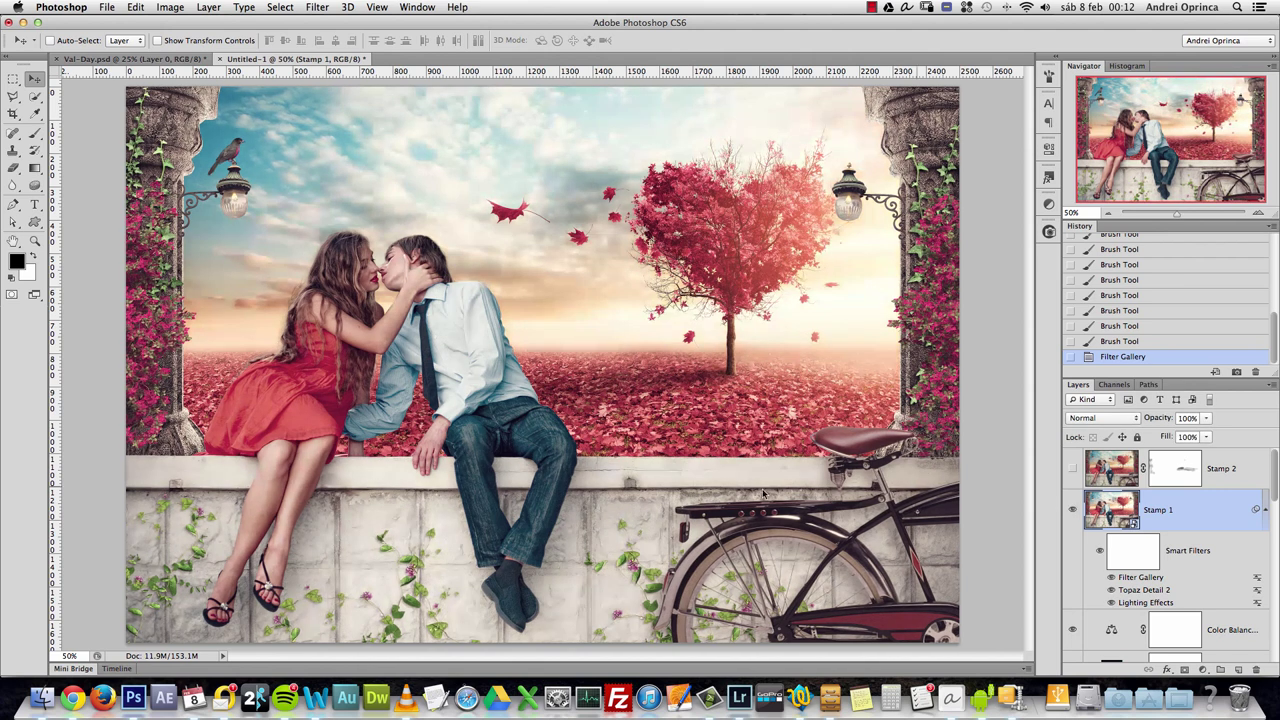
{"action": "left_click", "coordinate": [1072, 470]}
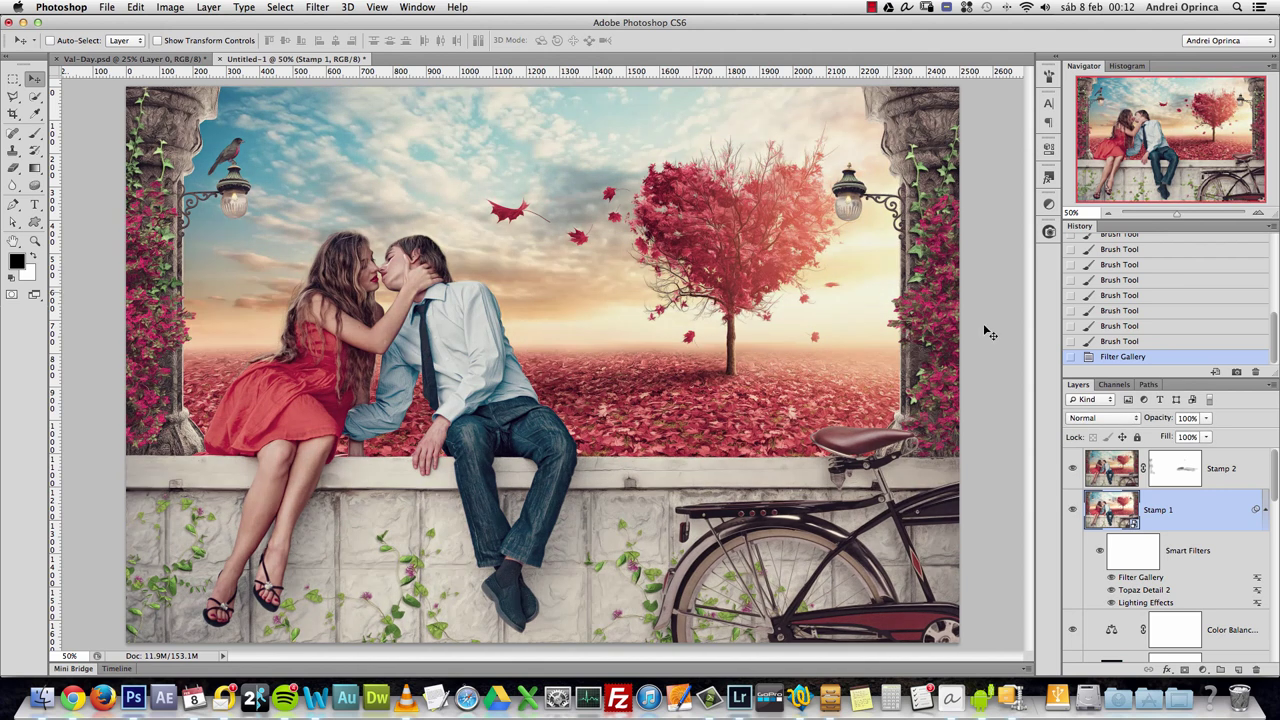